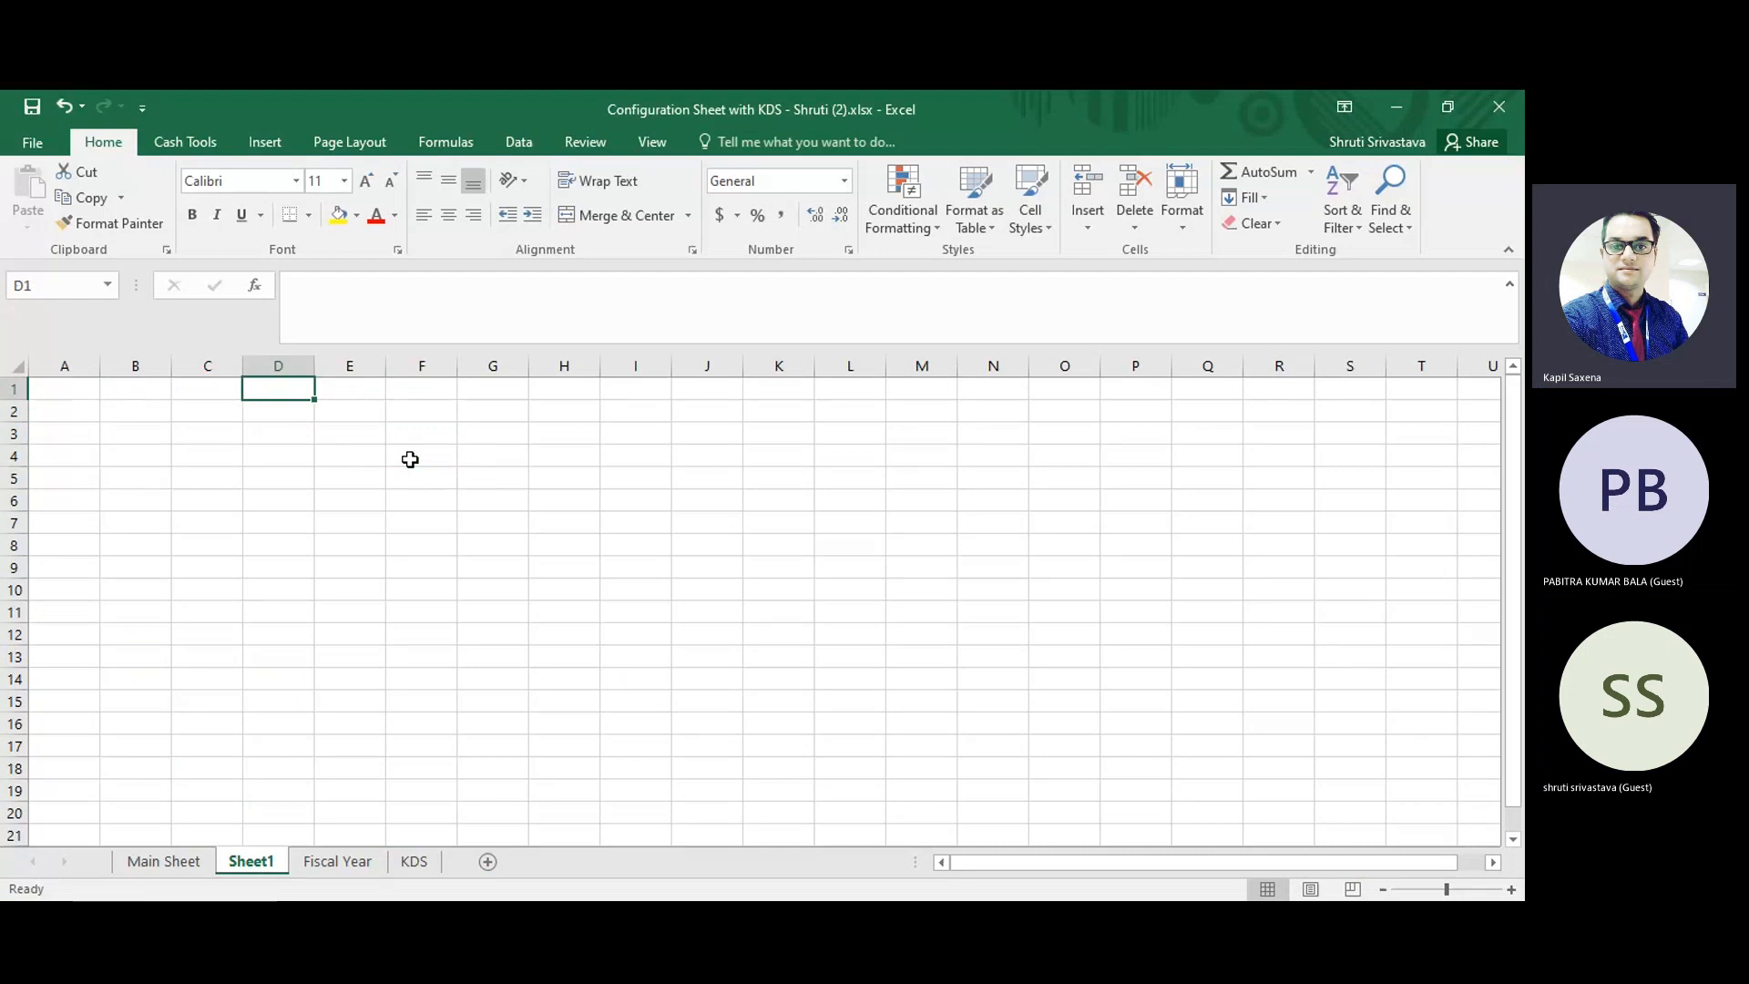
Enter "Amazon" in cell E2 of Sheet1.
key("Right")
type("Co")
key("BackSpace")
key("BackSpace")
type("Amazon")
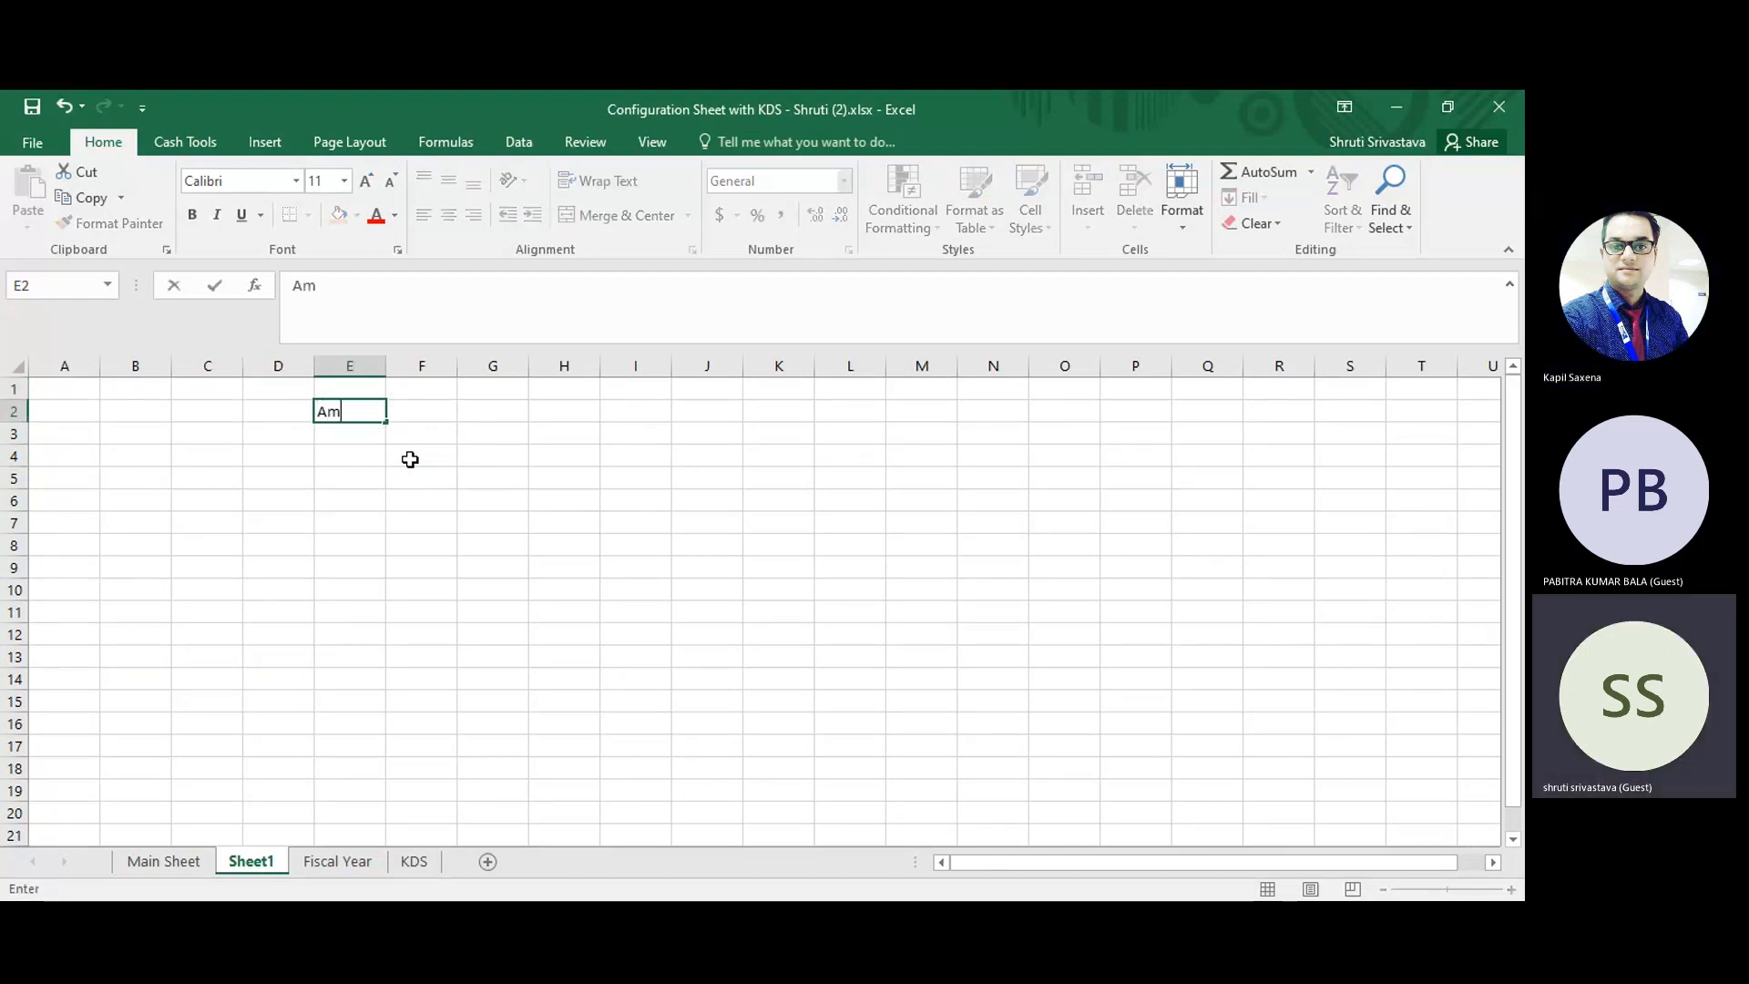
key("Return")
Enter "India" in cell C3, in the row below the Amazon entry.
key("Up")
key("Down")
key("Left")
key("Left")
key("Right")
key("Left")
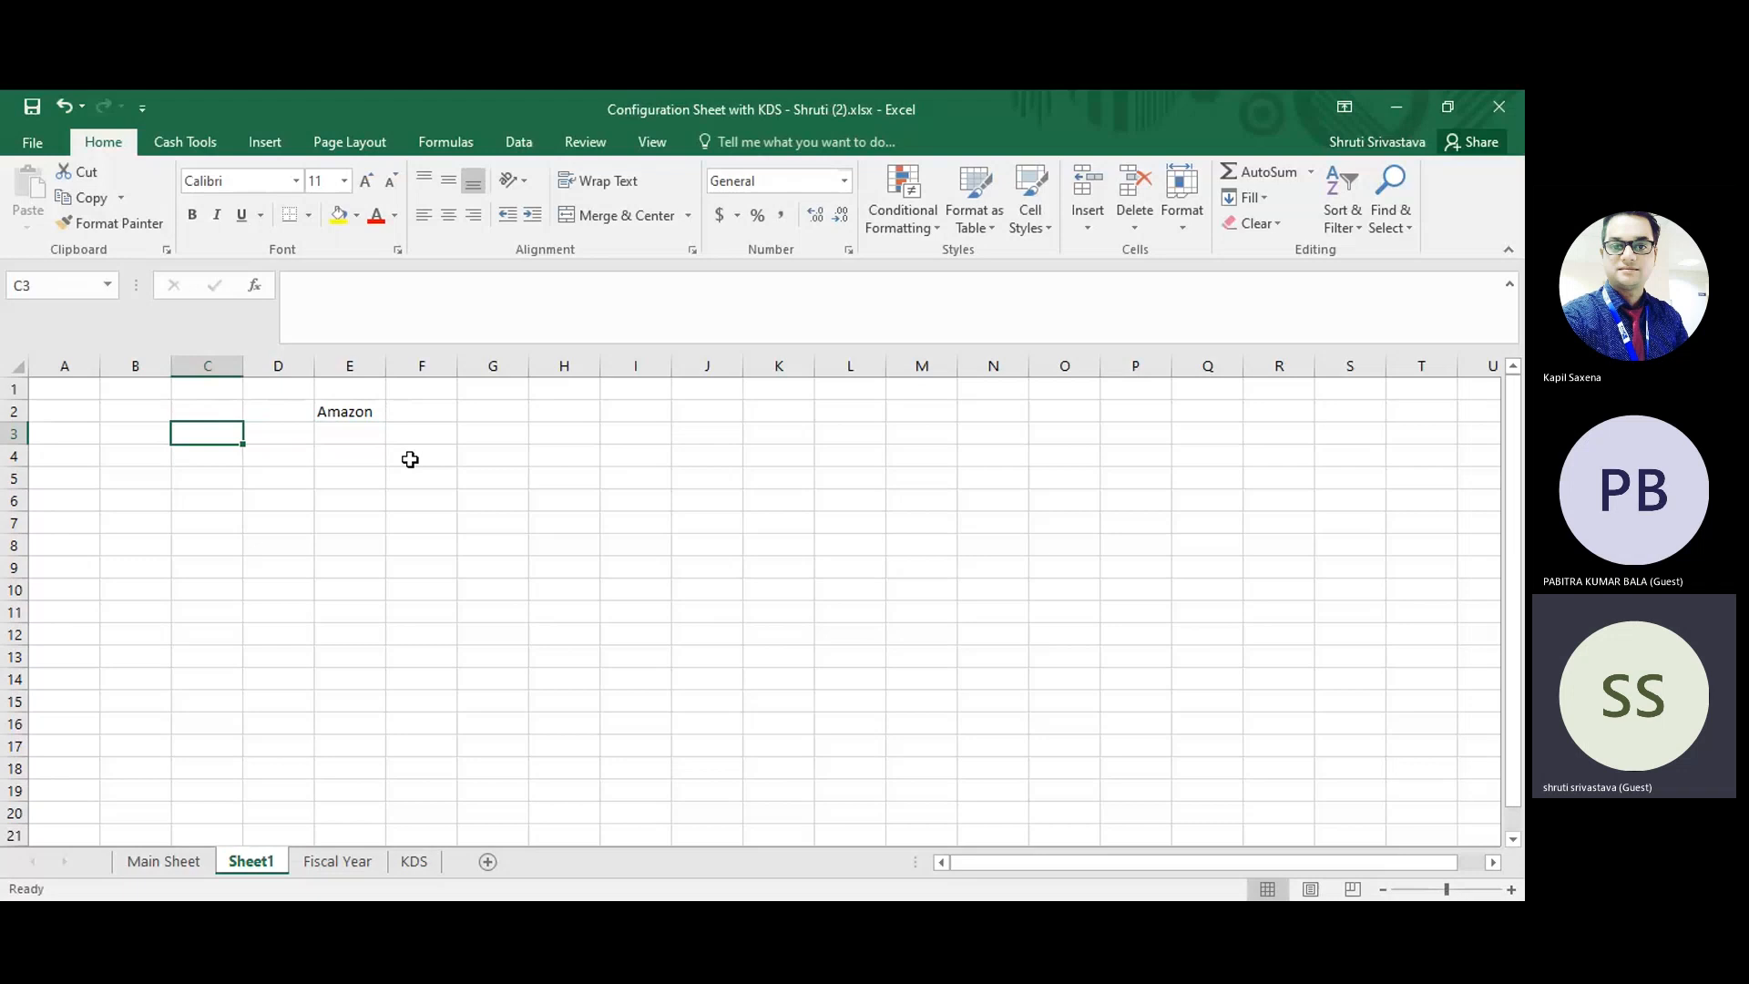
type("ndia")
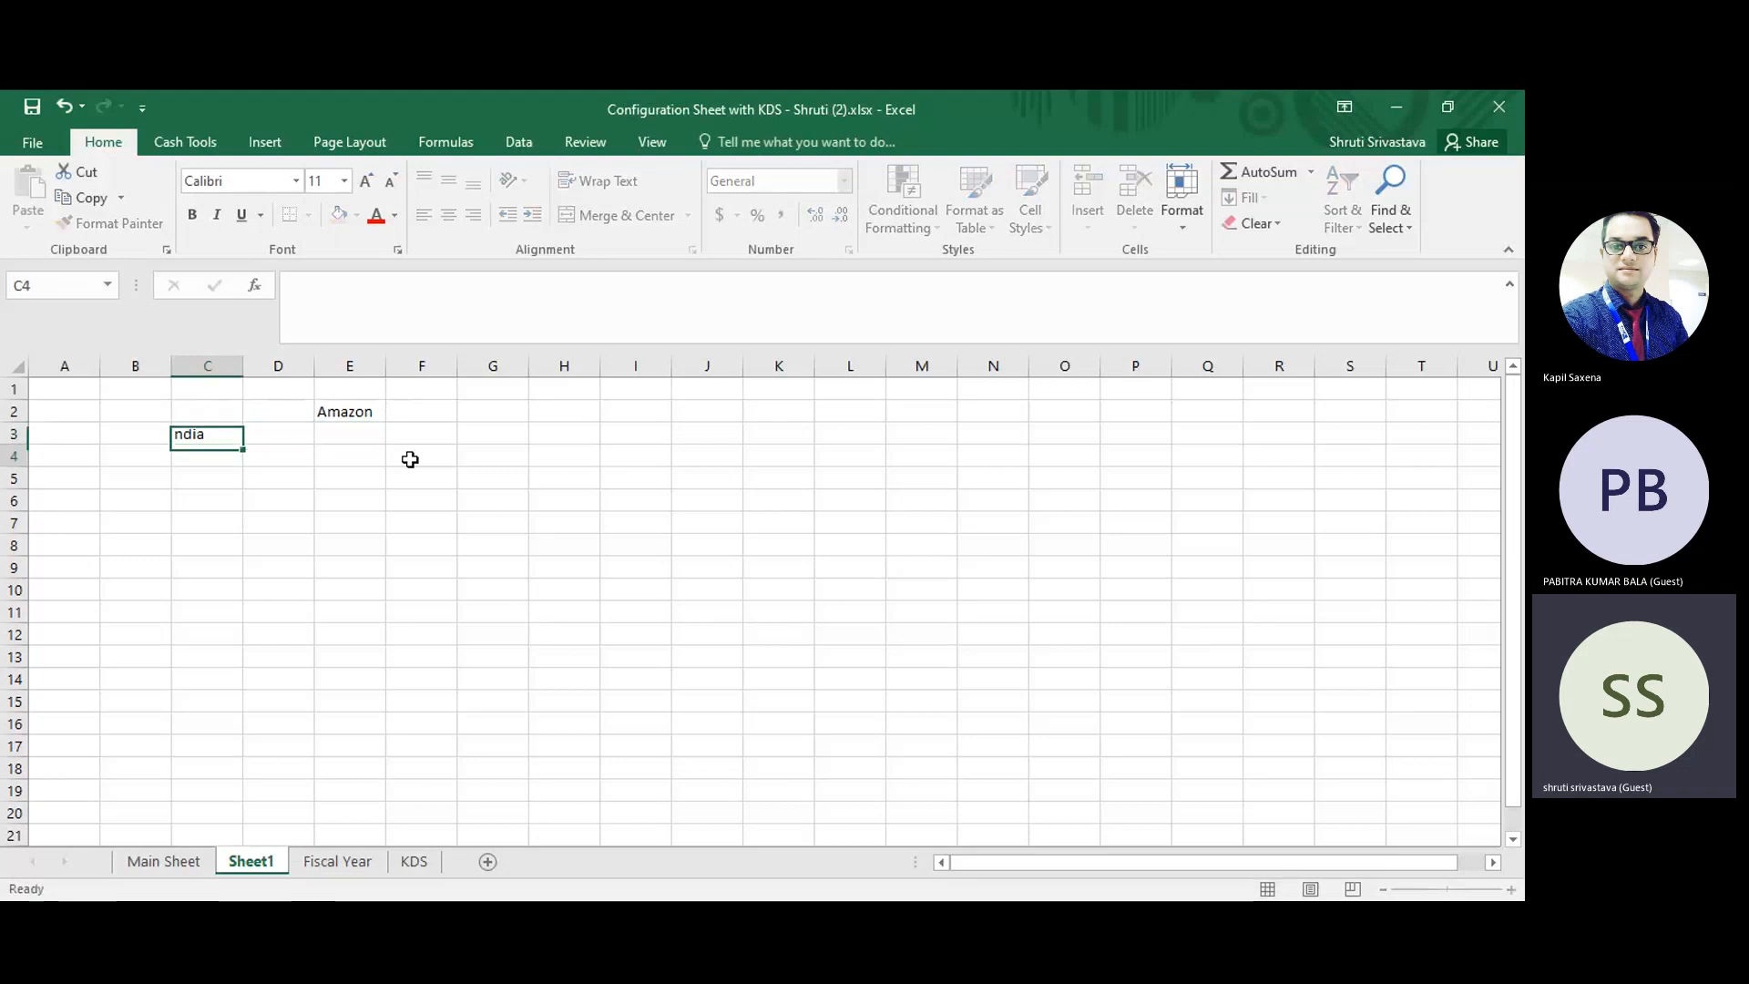
key("Return")
key("Up")
type("India")
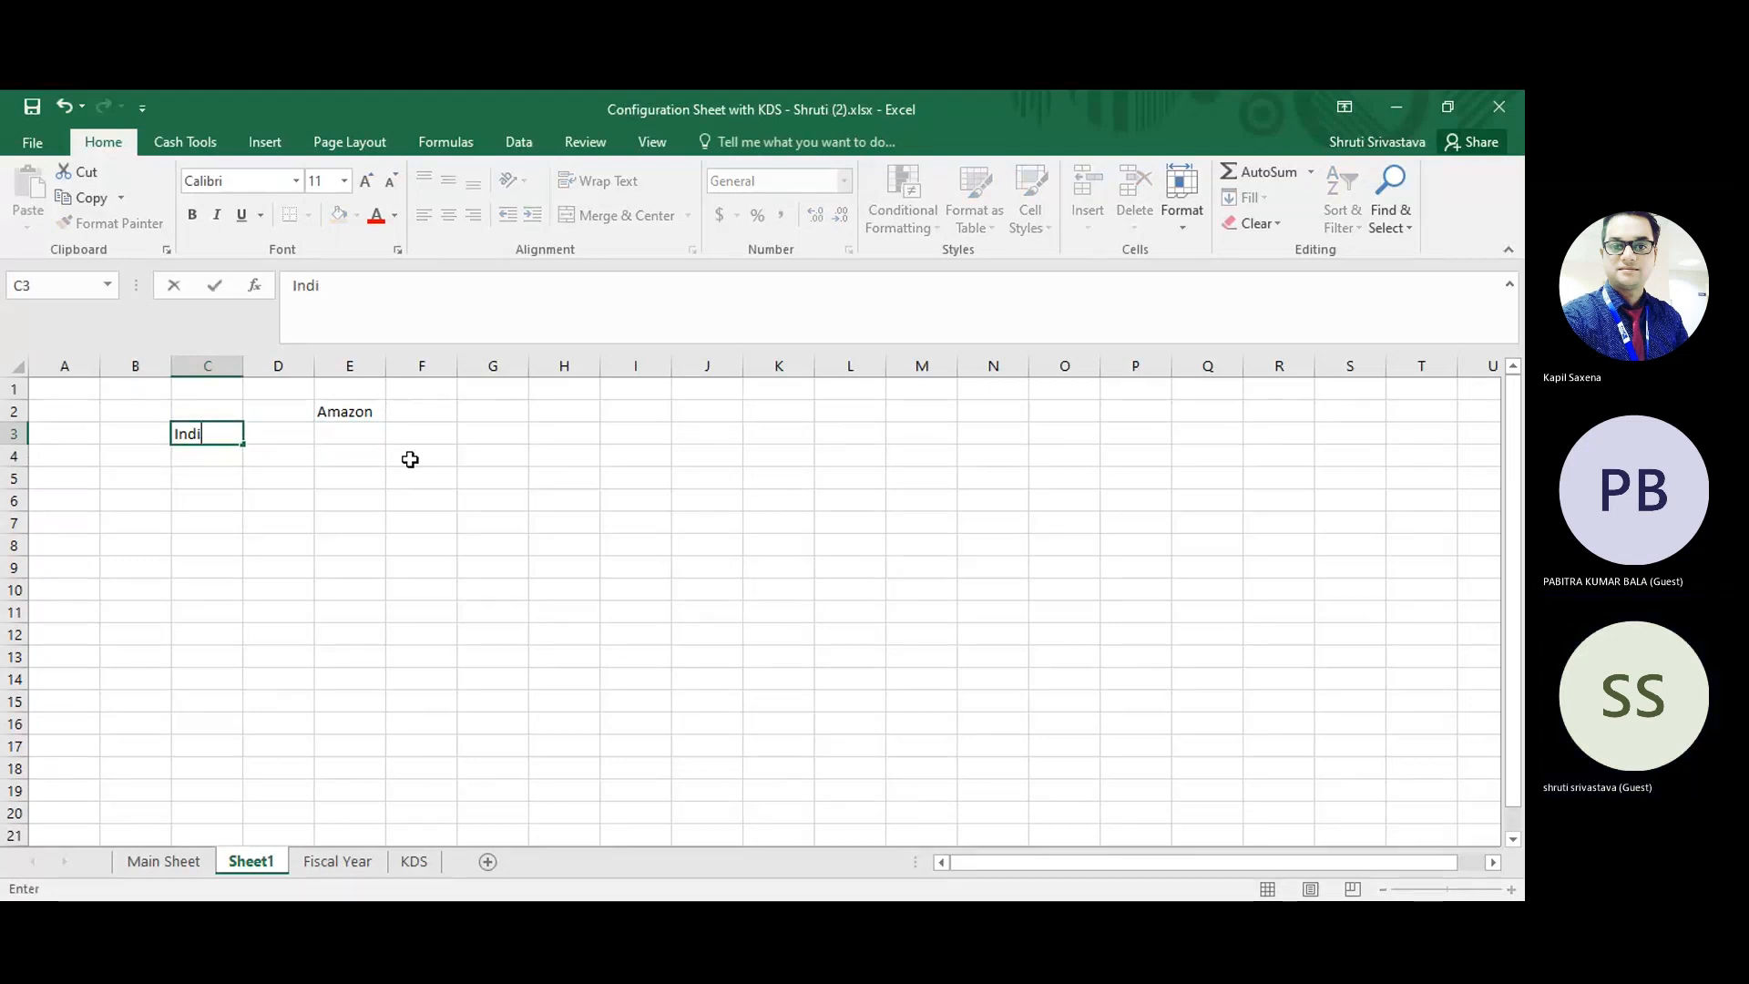
key("Right")
key("Right")
Enter "China" in cell D3 and "Ammerica" in cell E3, continuing the row of countries.
key("Left")
type("China")
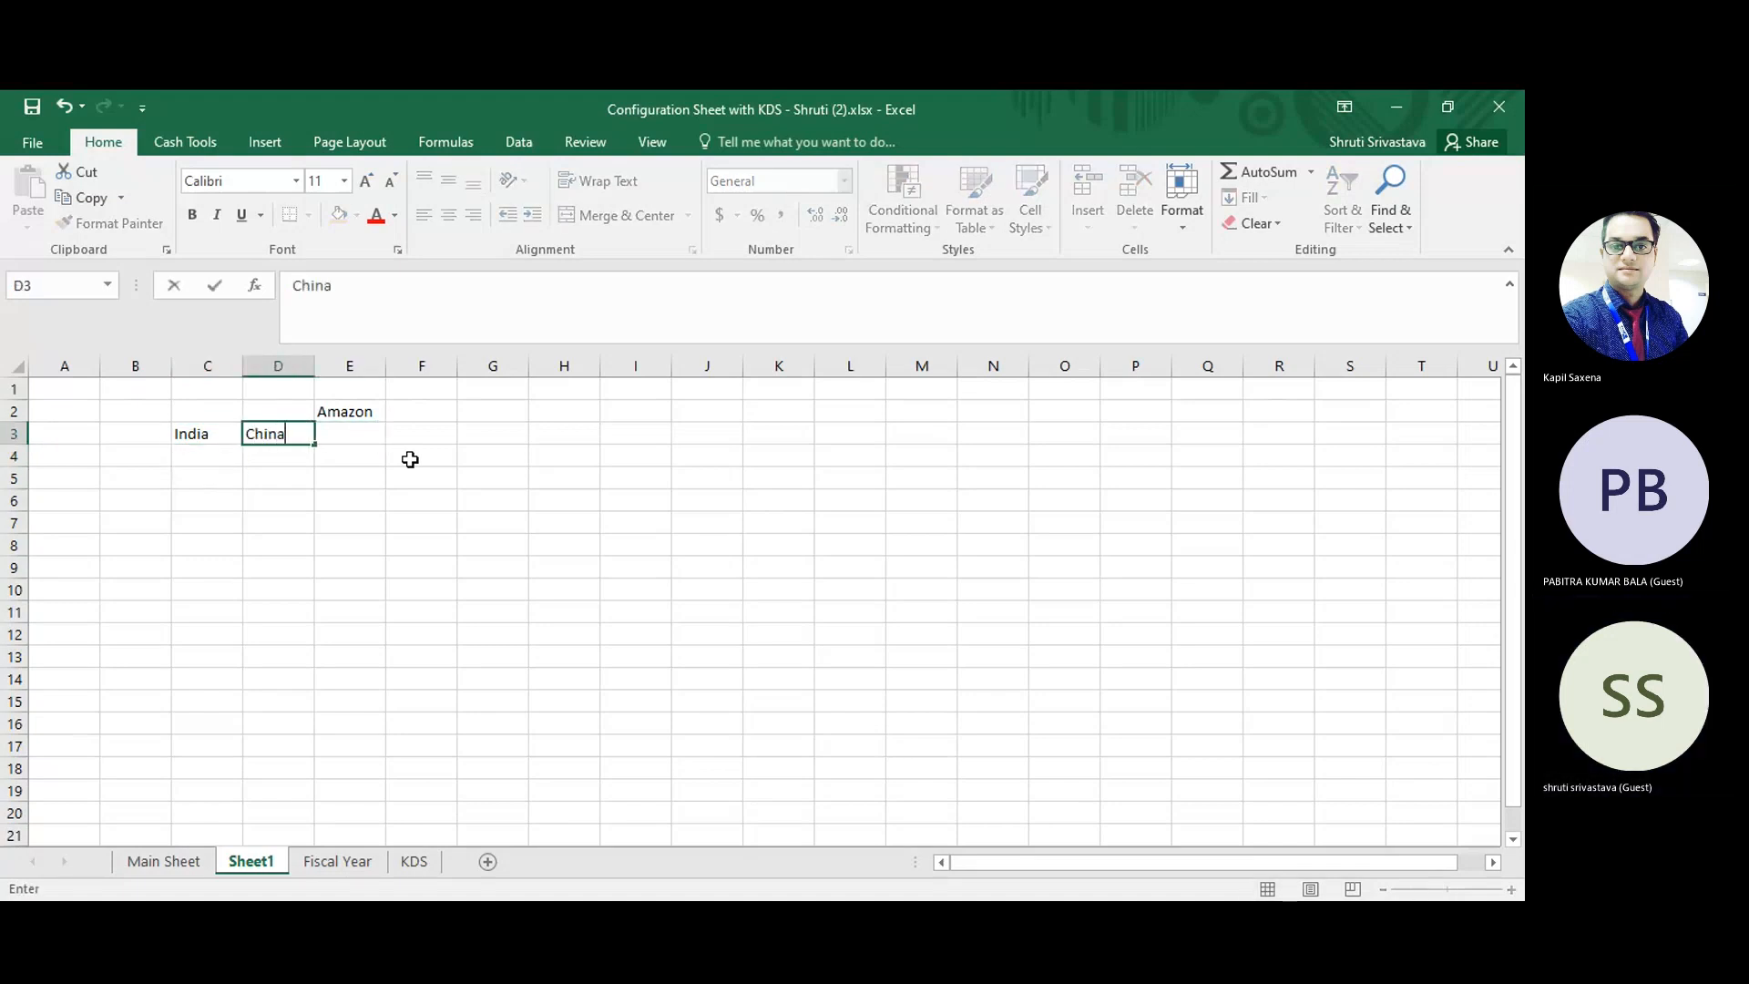
key("Return")
key("Up")
key("Right")
type("Ammerica")
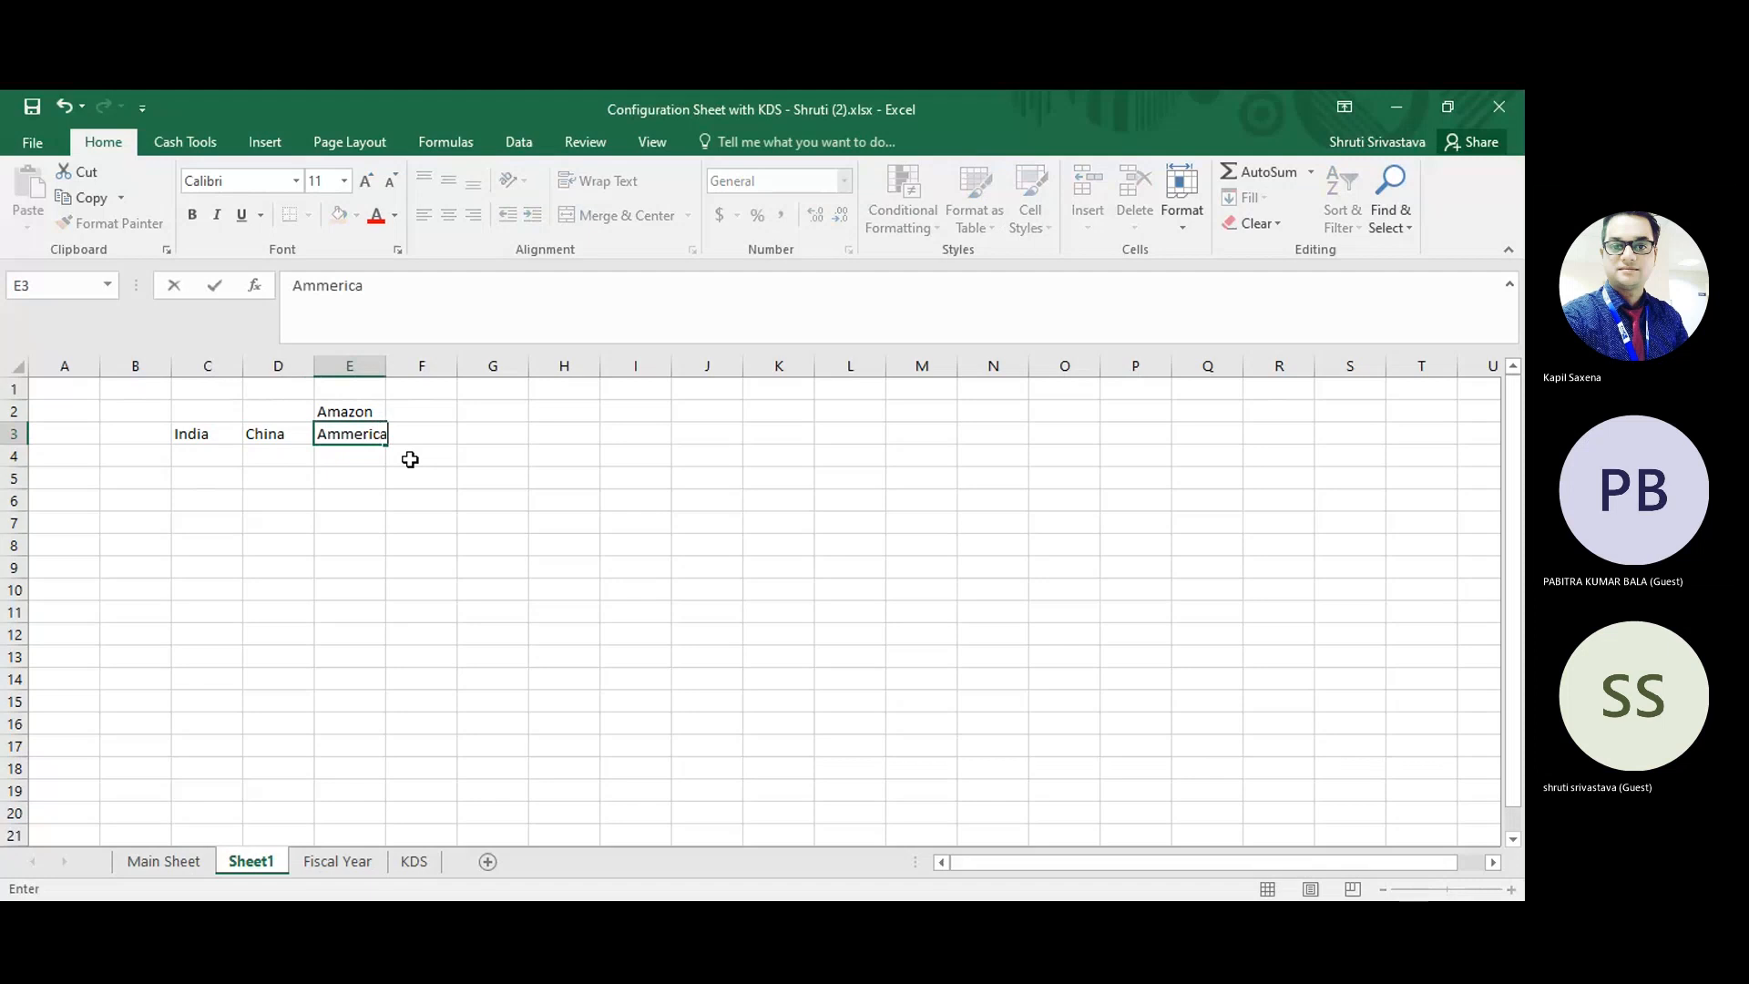
key("Return")
Move the Amazon entry from cell E2 to D2 so it sits above China.
left_click(362, 415)
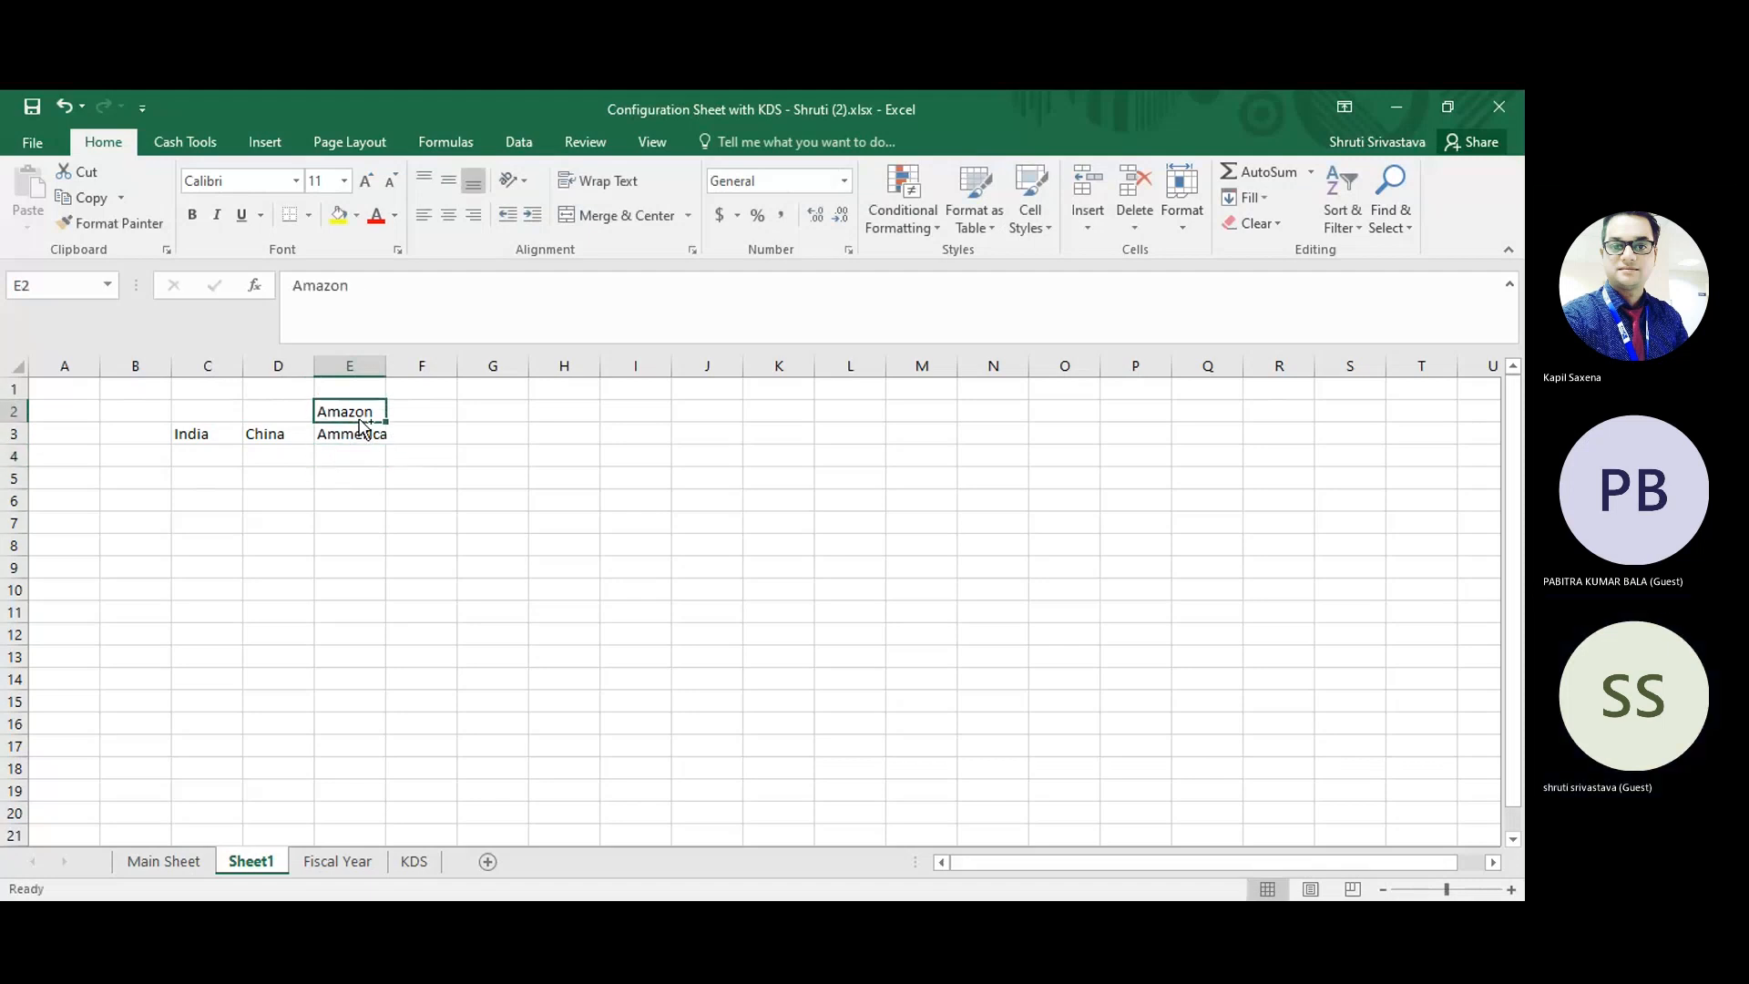
key("ctrl+c")
left_click(277, 406)
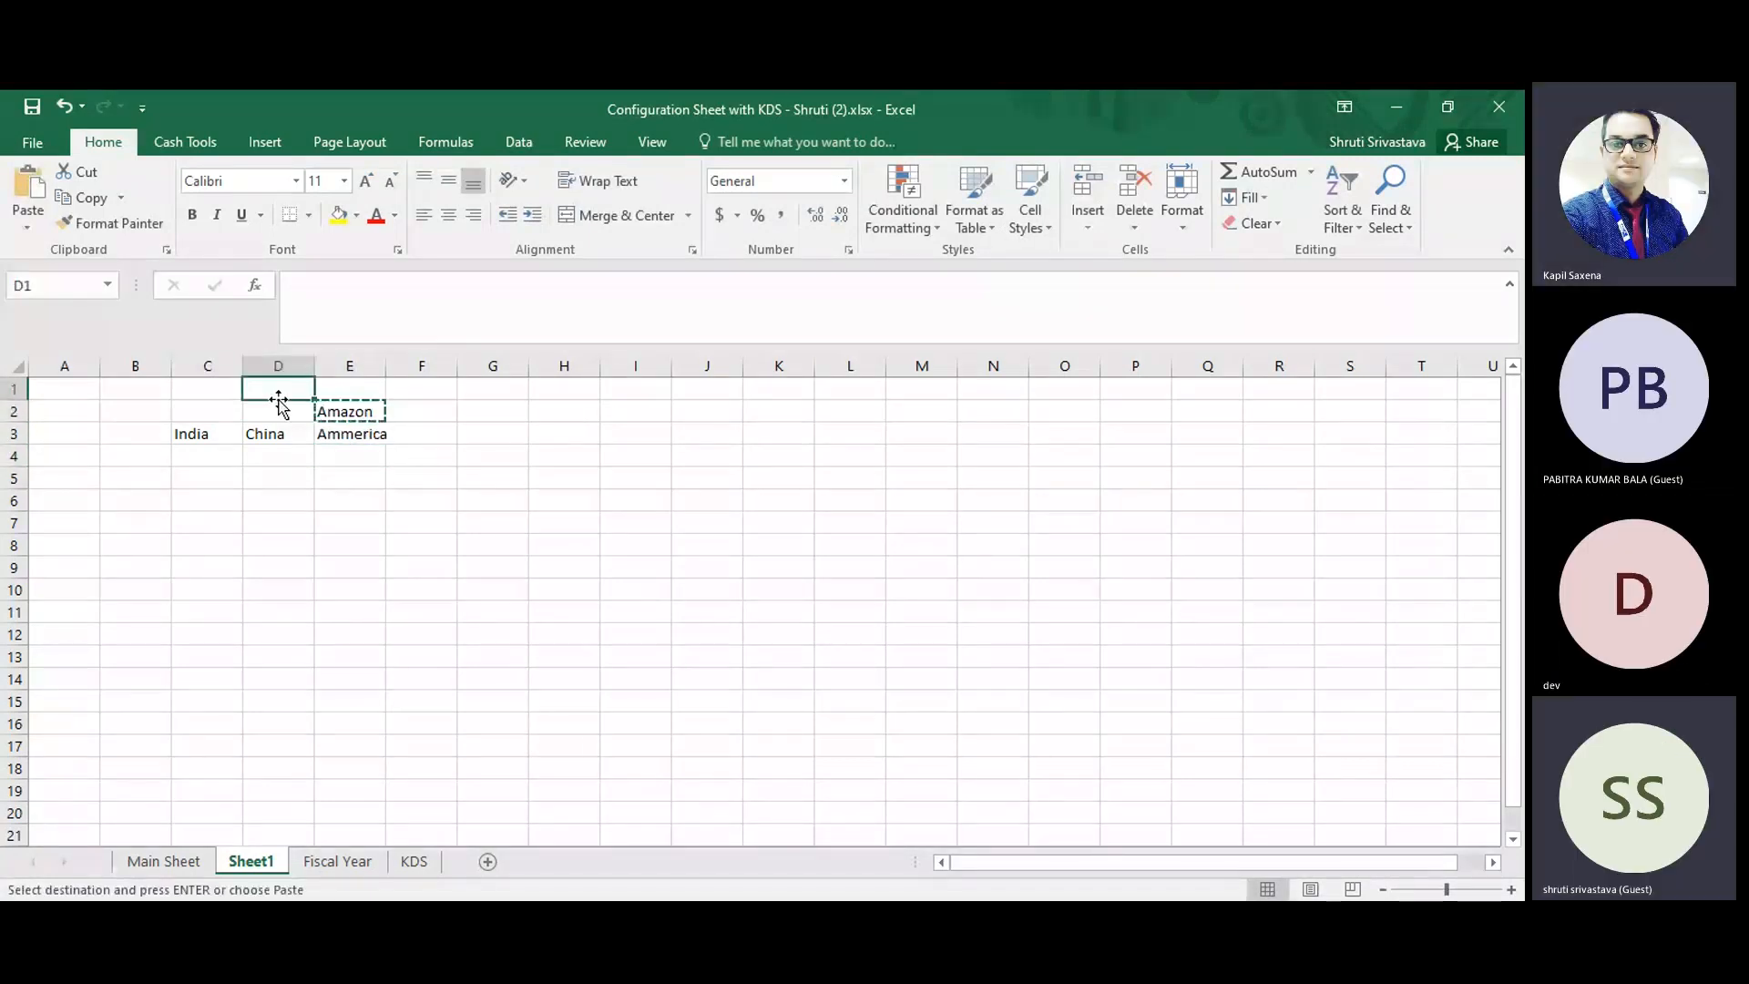
key("Return")
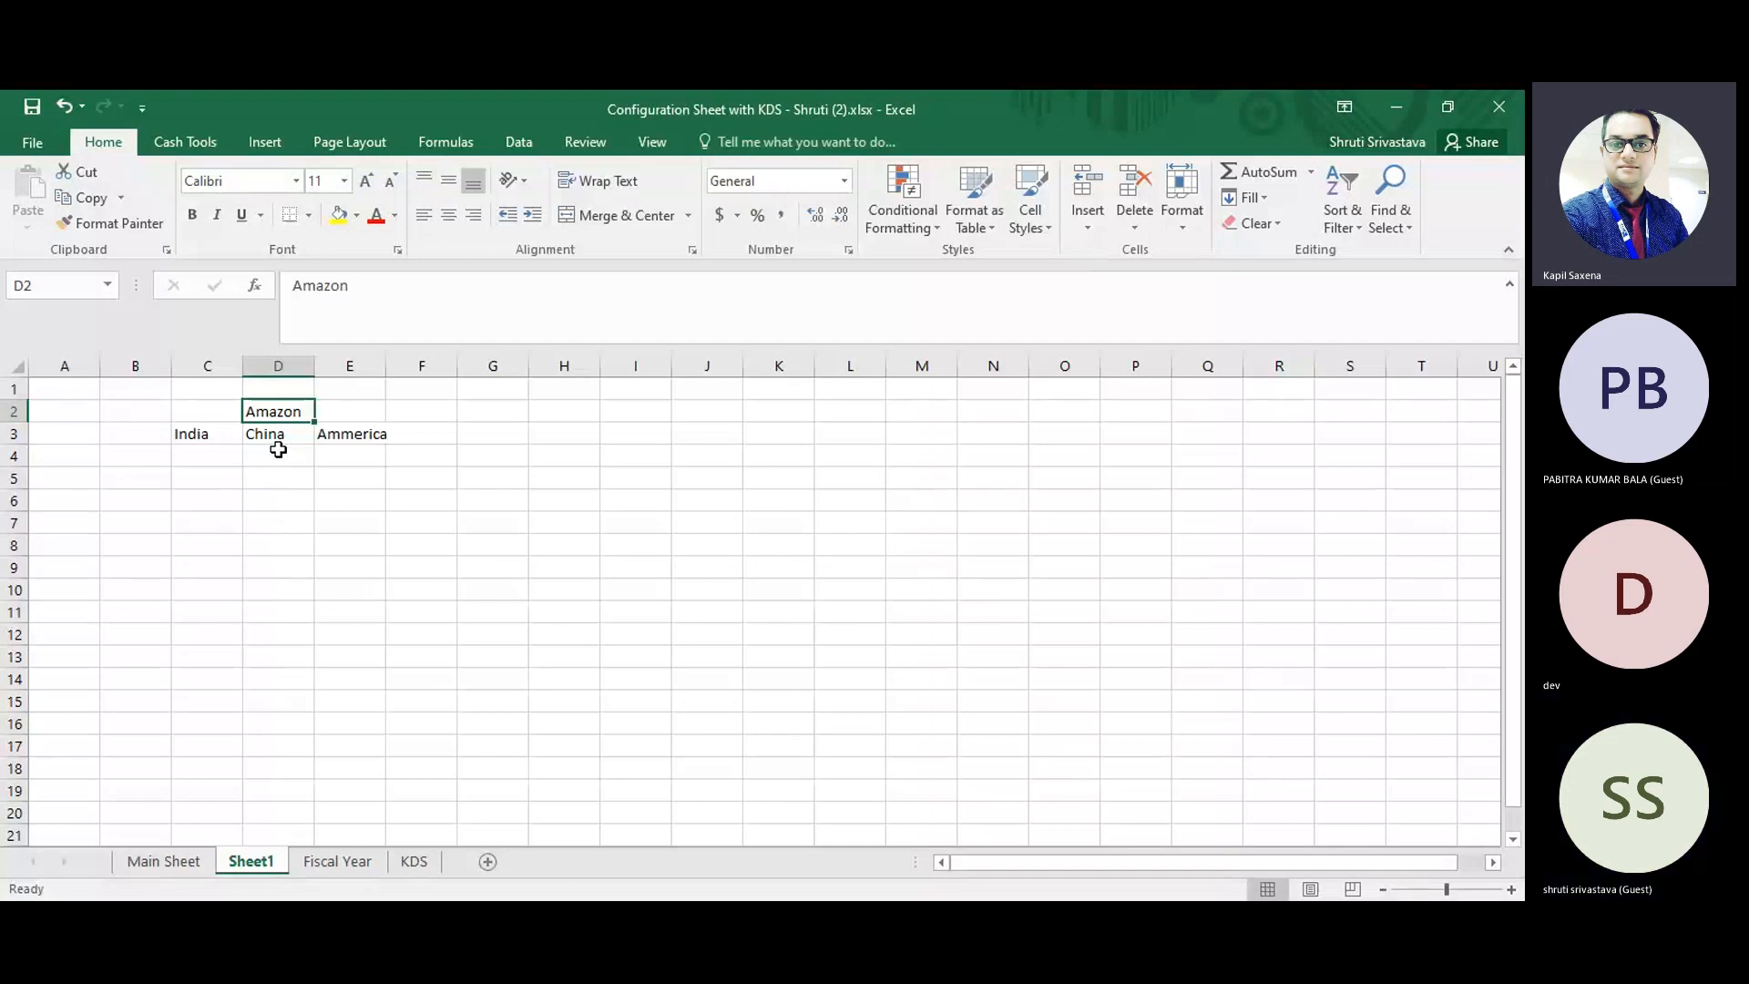
Enter "Legal entity" in cell E2, beside the Amazon entry.
key("Right")
type("Legan")
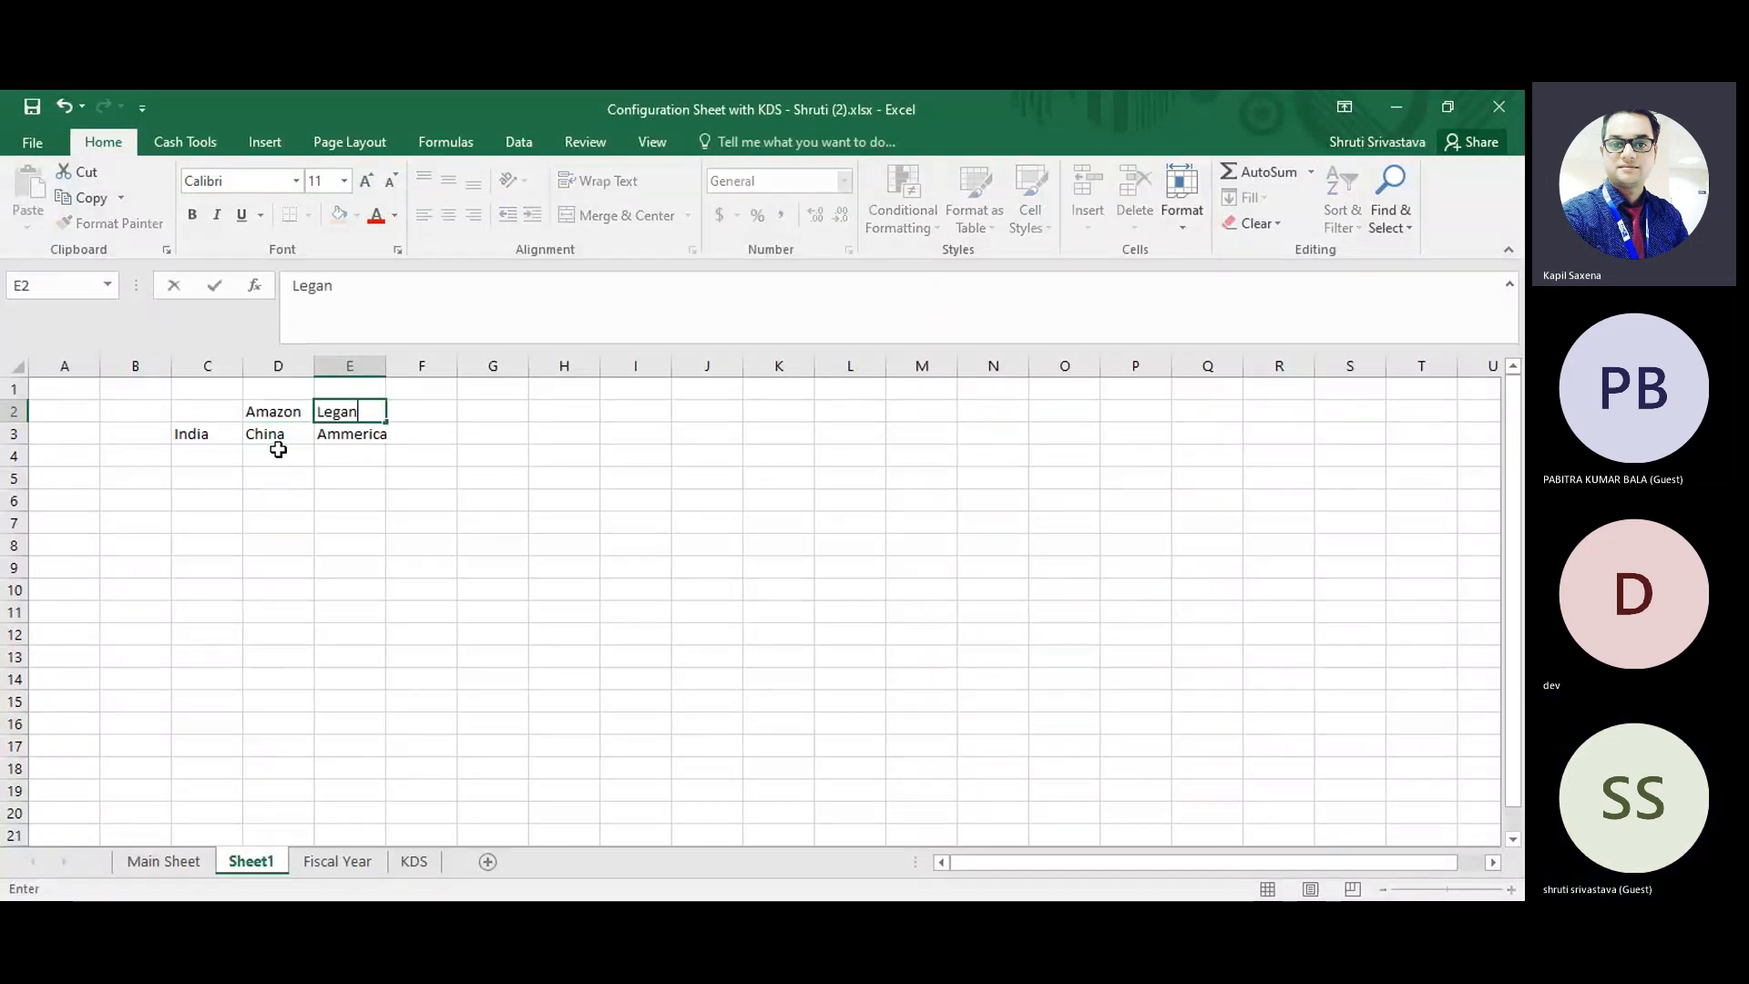
key("BackSpace")
type("l entity")
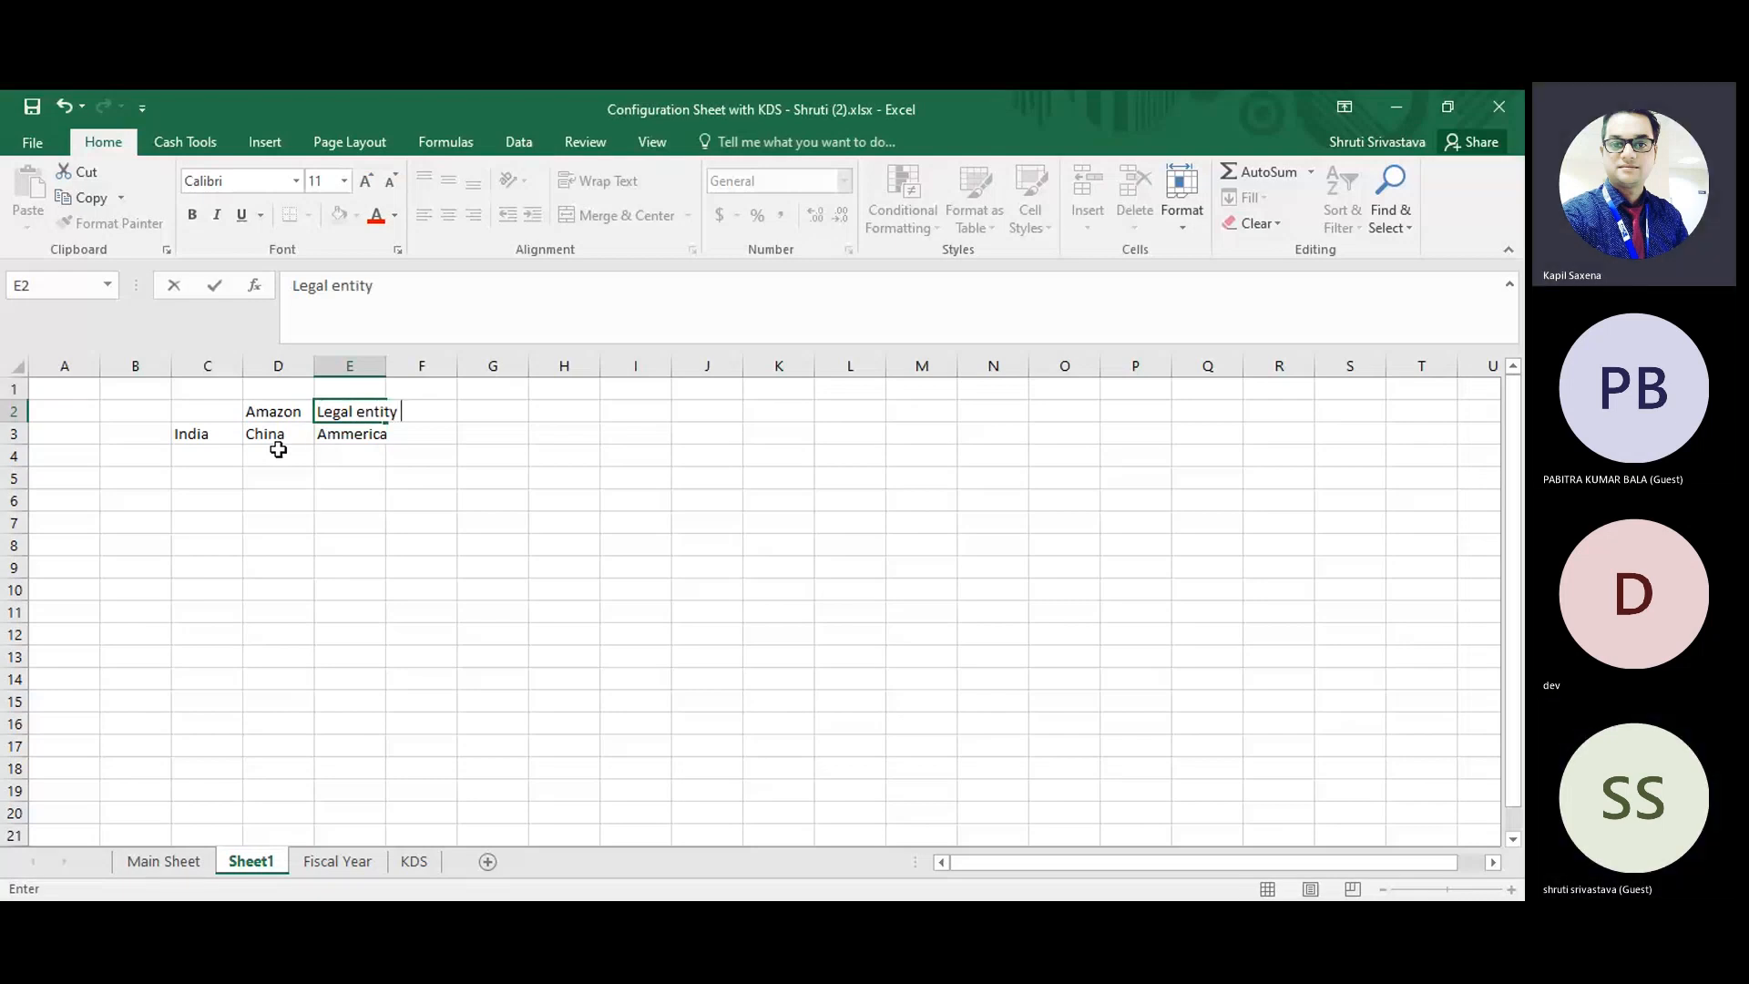
key("ctrl+Return")
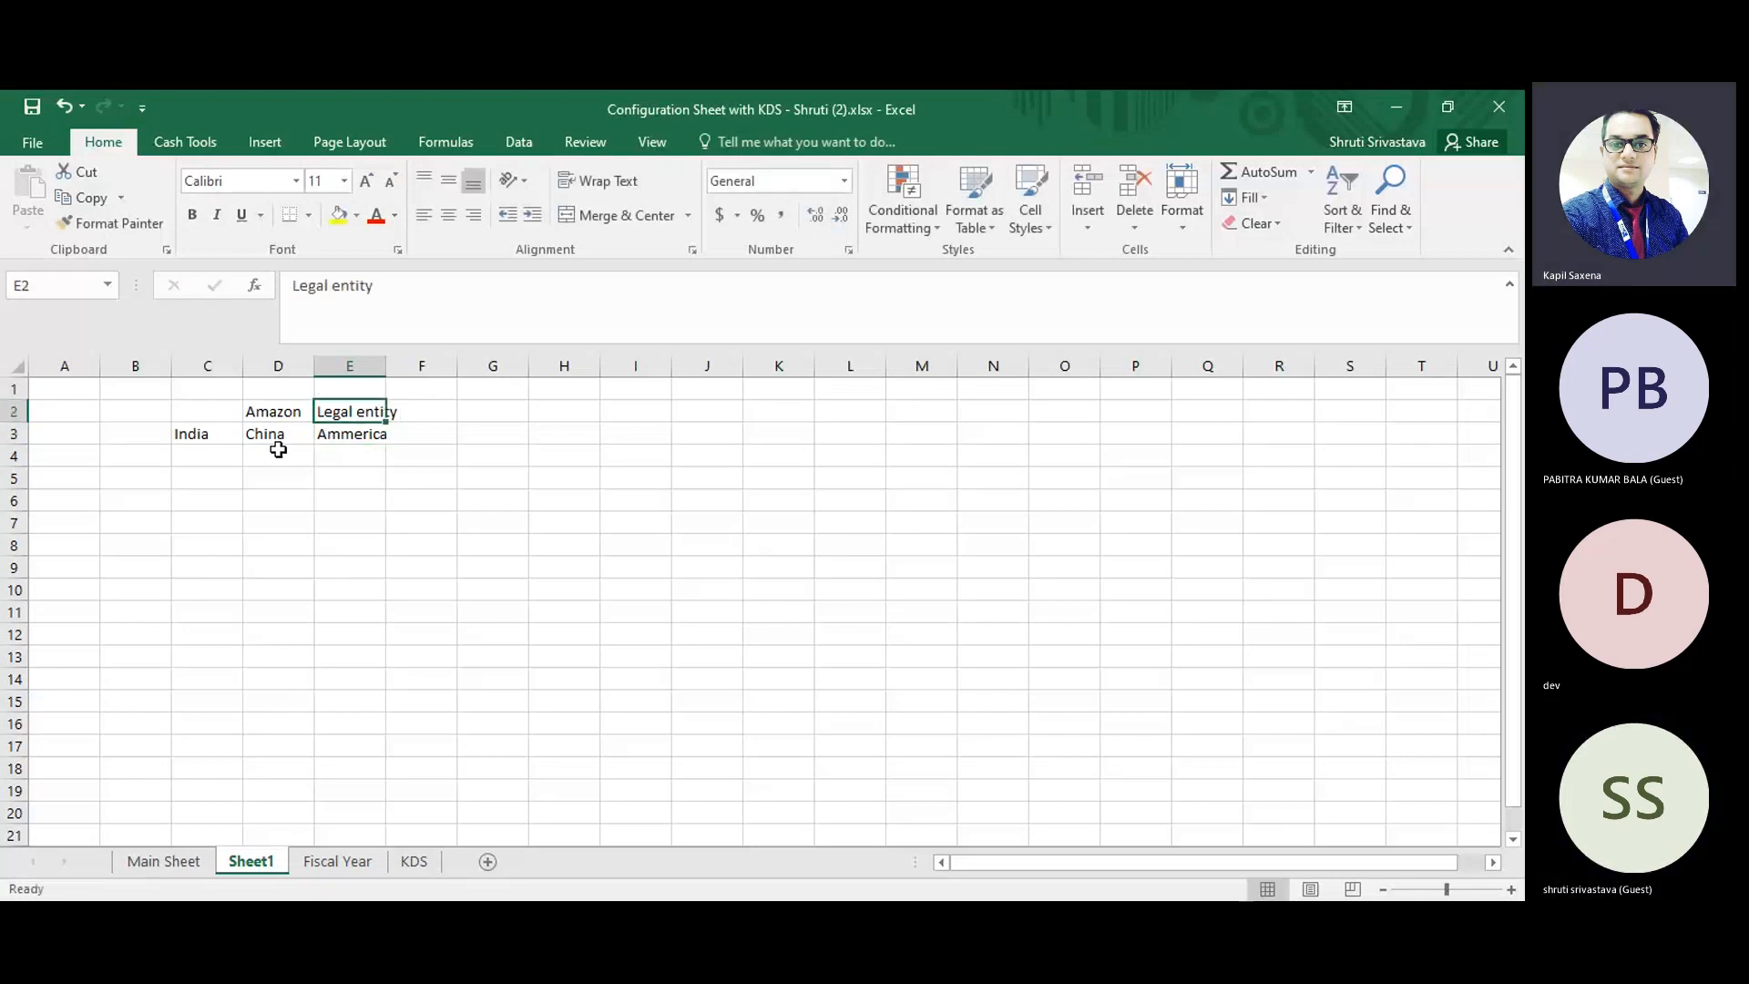
Merge and center cells D2:E2 with text wrapping off, keeping only the Amazon value.
left_click_drag(265, 414, 346, 412)
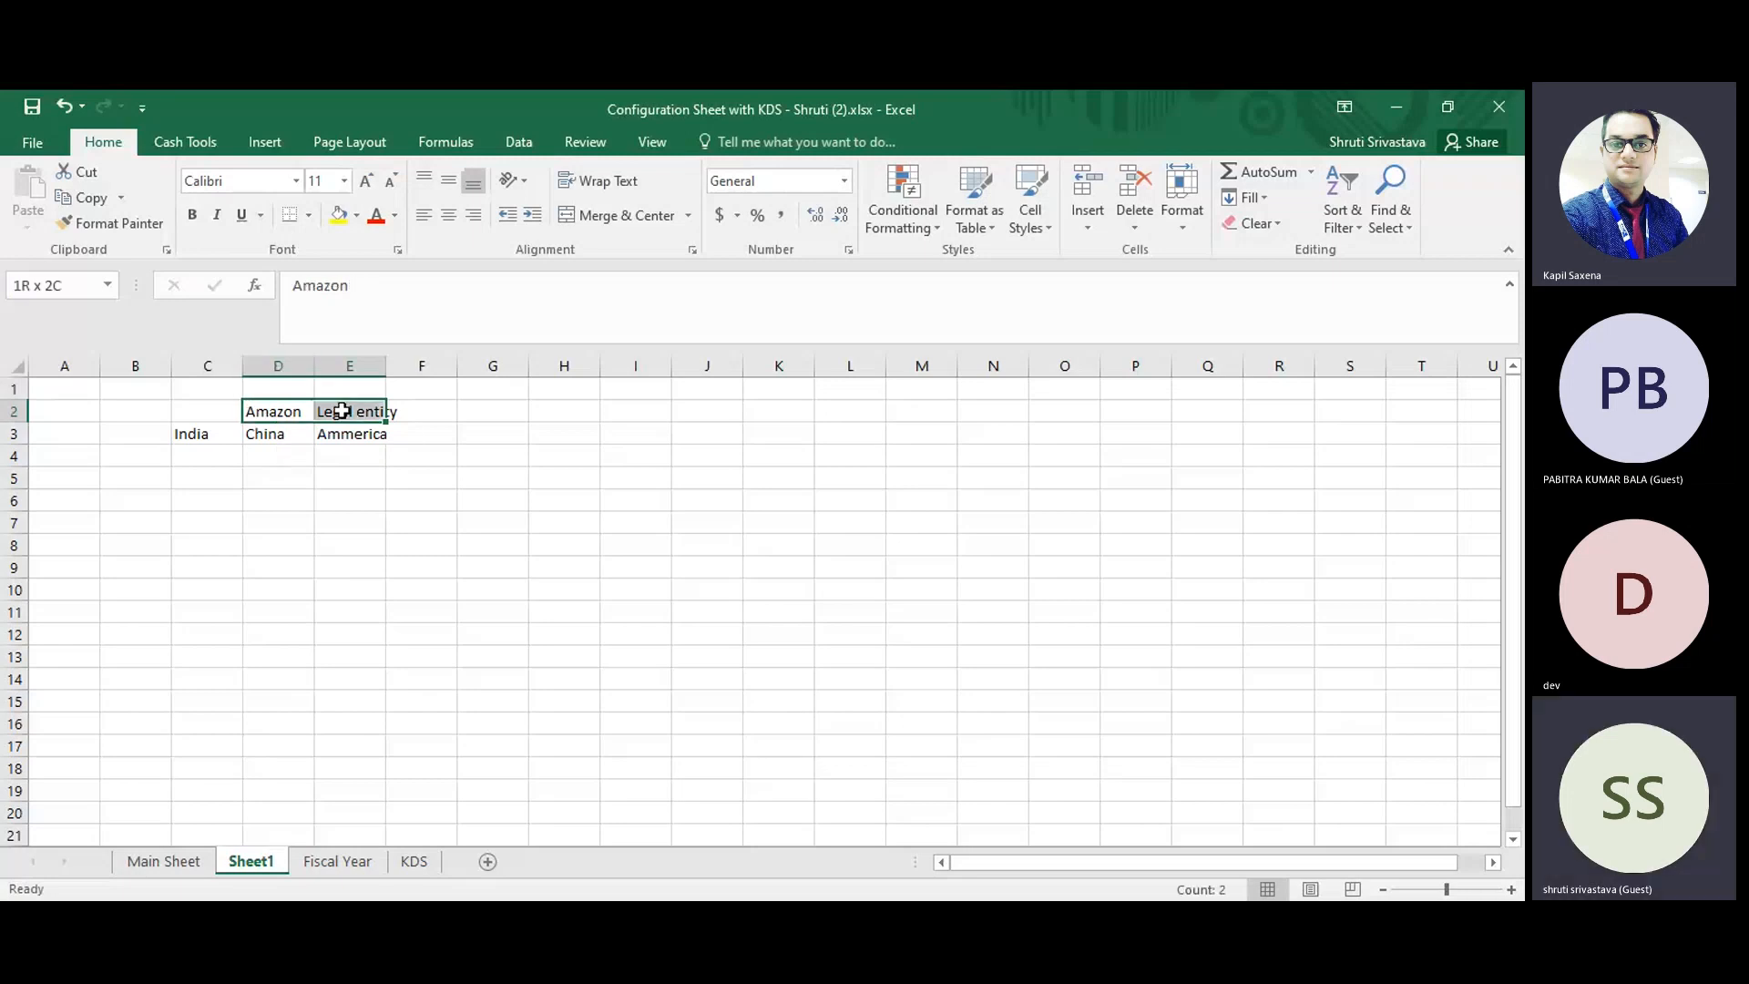
left_click(616, 179)
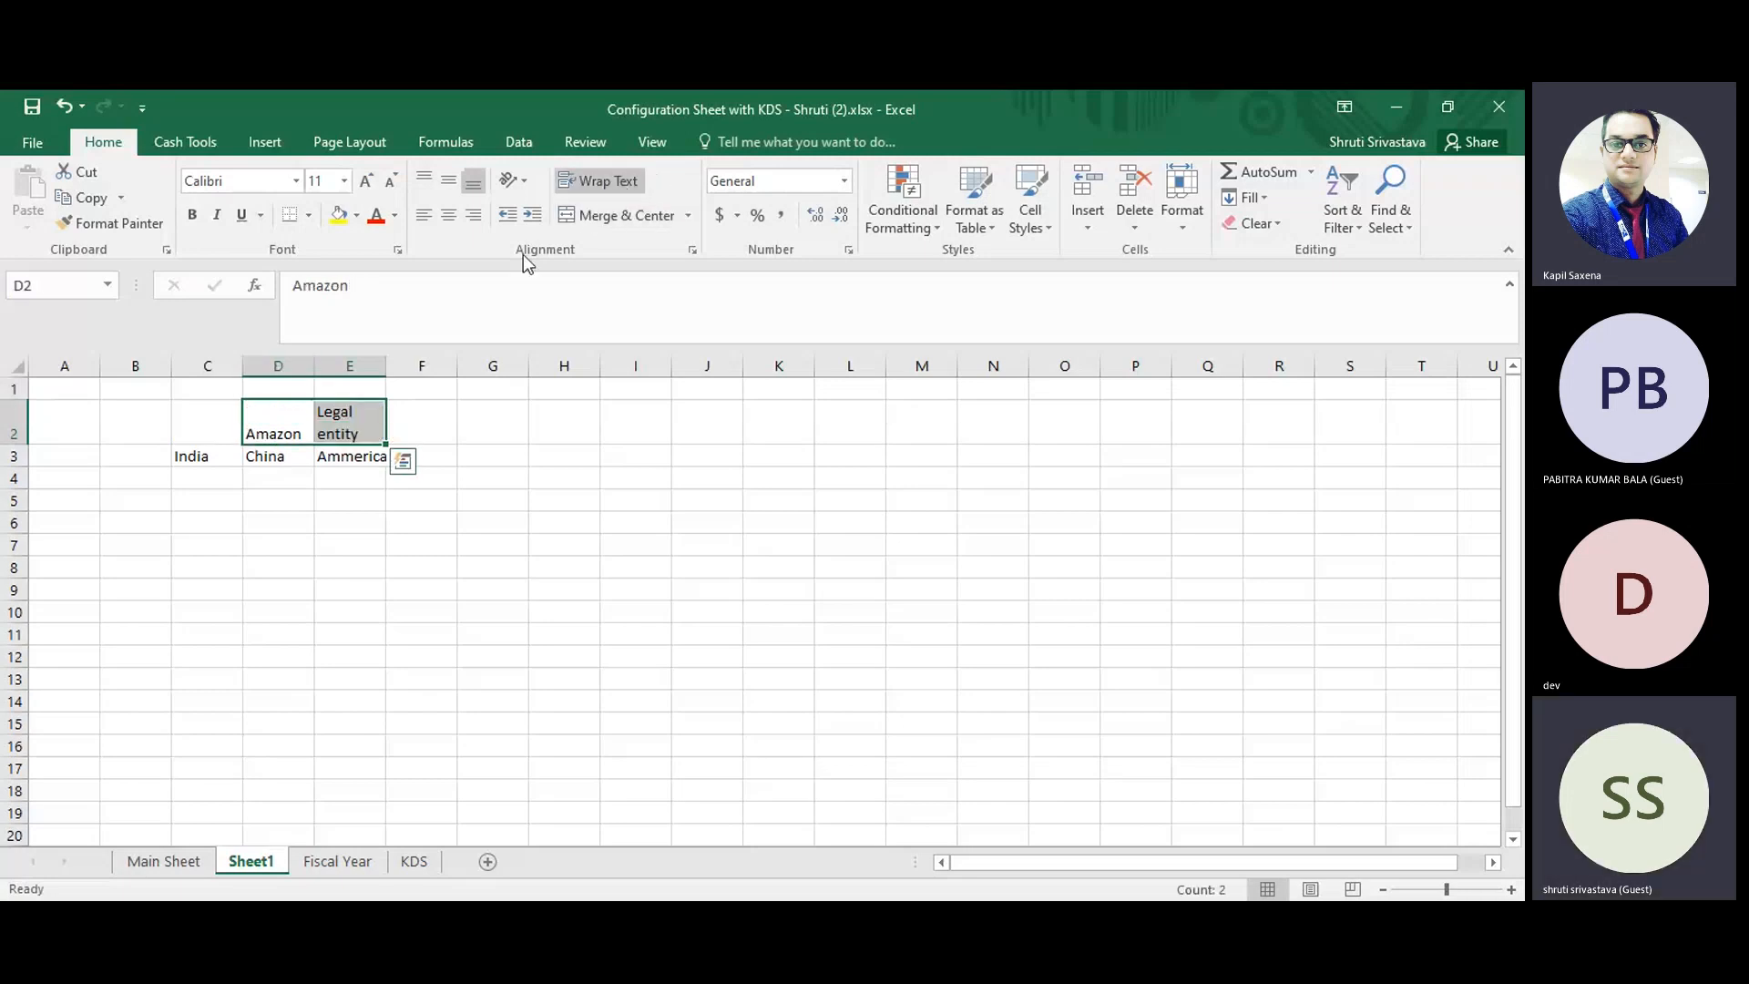
left_click(599, 186)
left_click(609, 215)
left_click(721, 591)
left_click(391, 520)
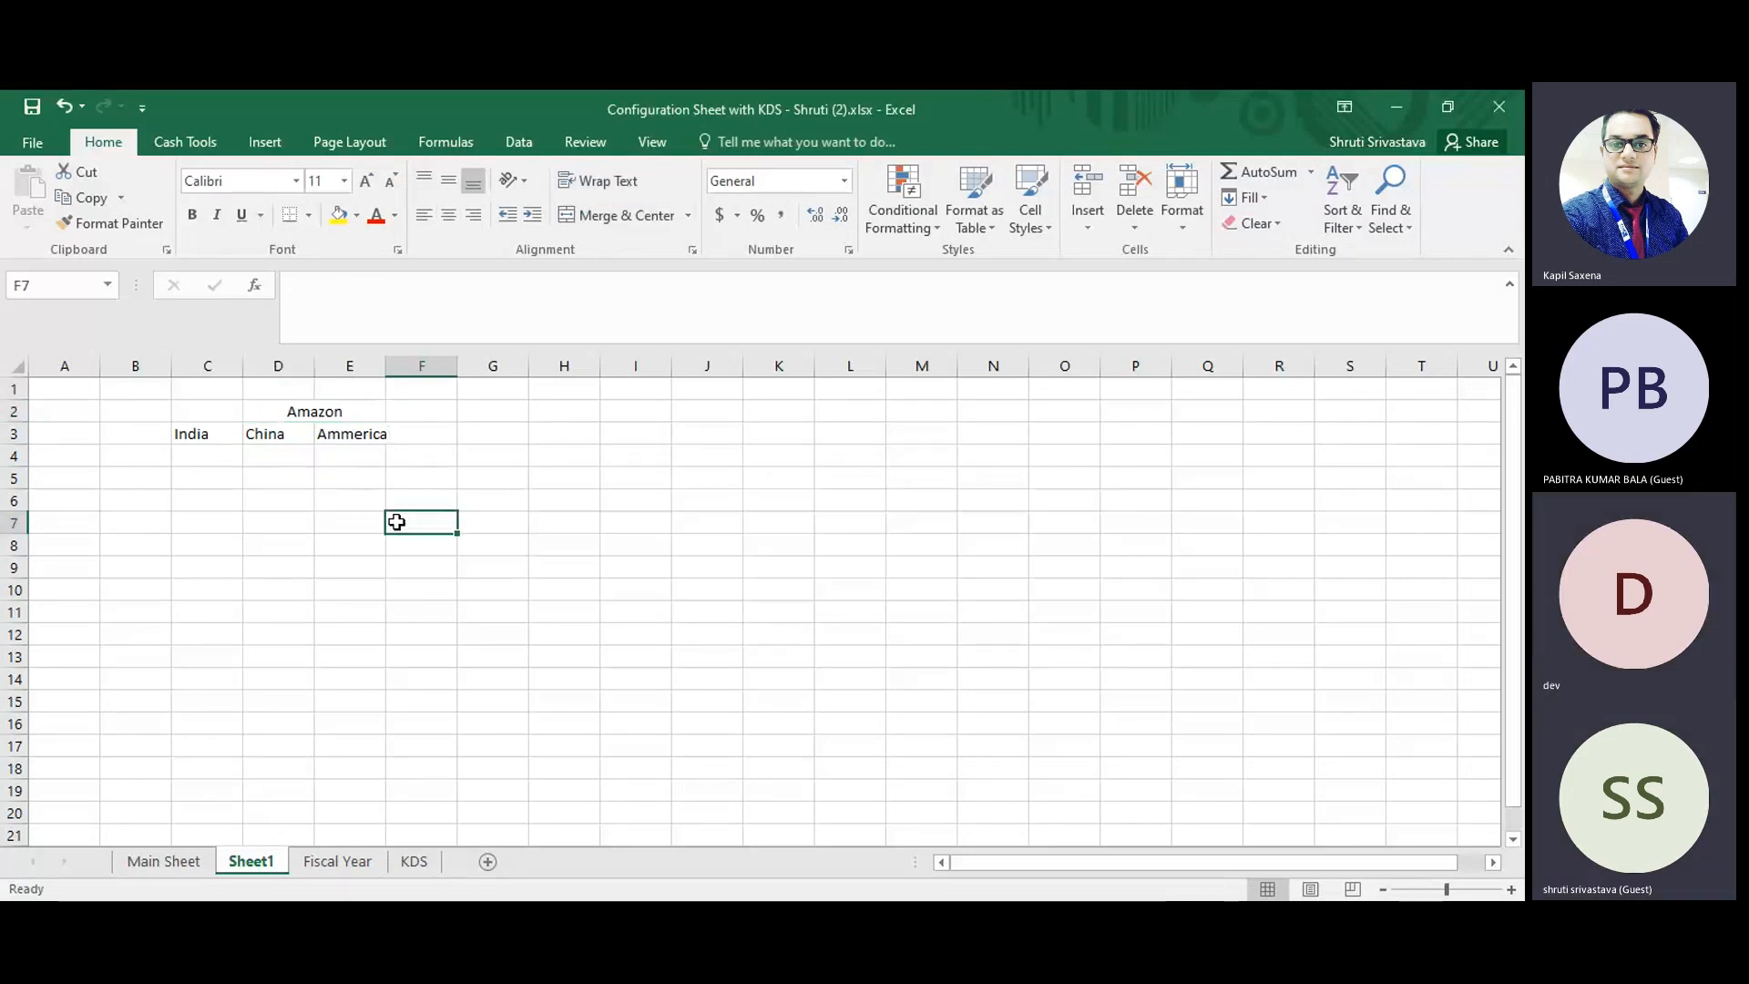
left_click(326, 418)
left_click(394, 277)
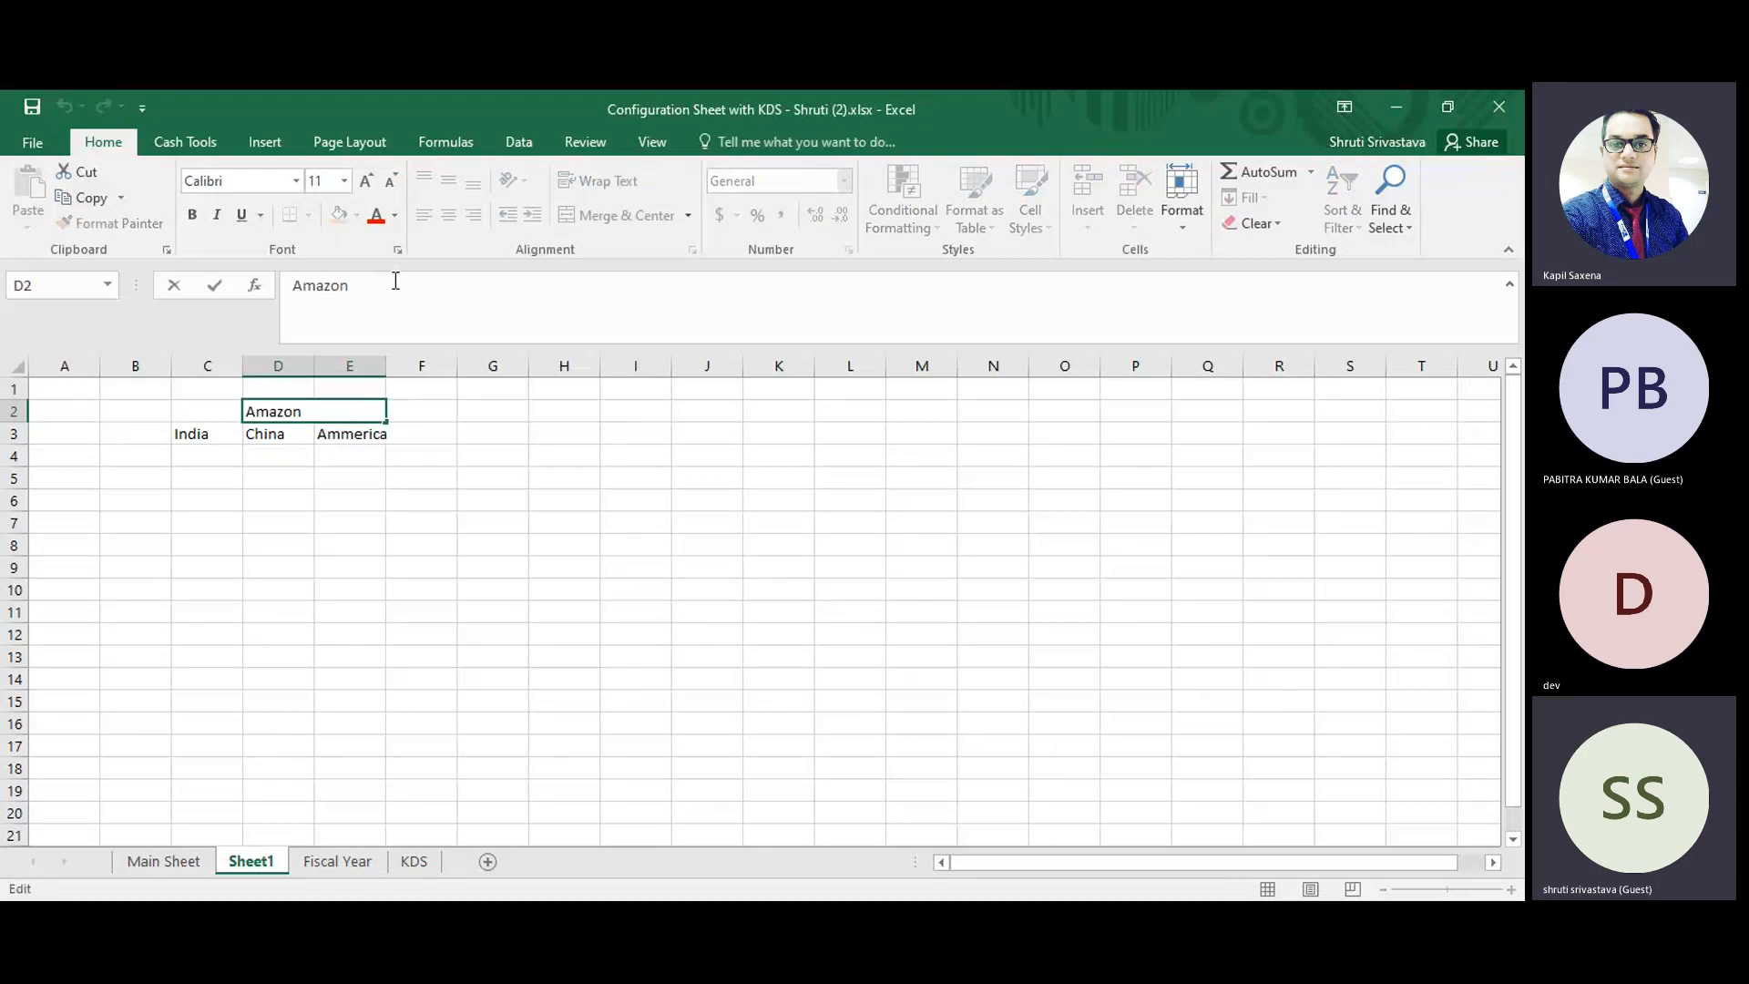
left_click(428, 542)
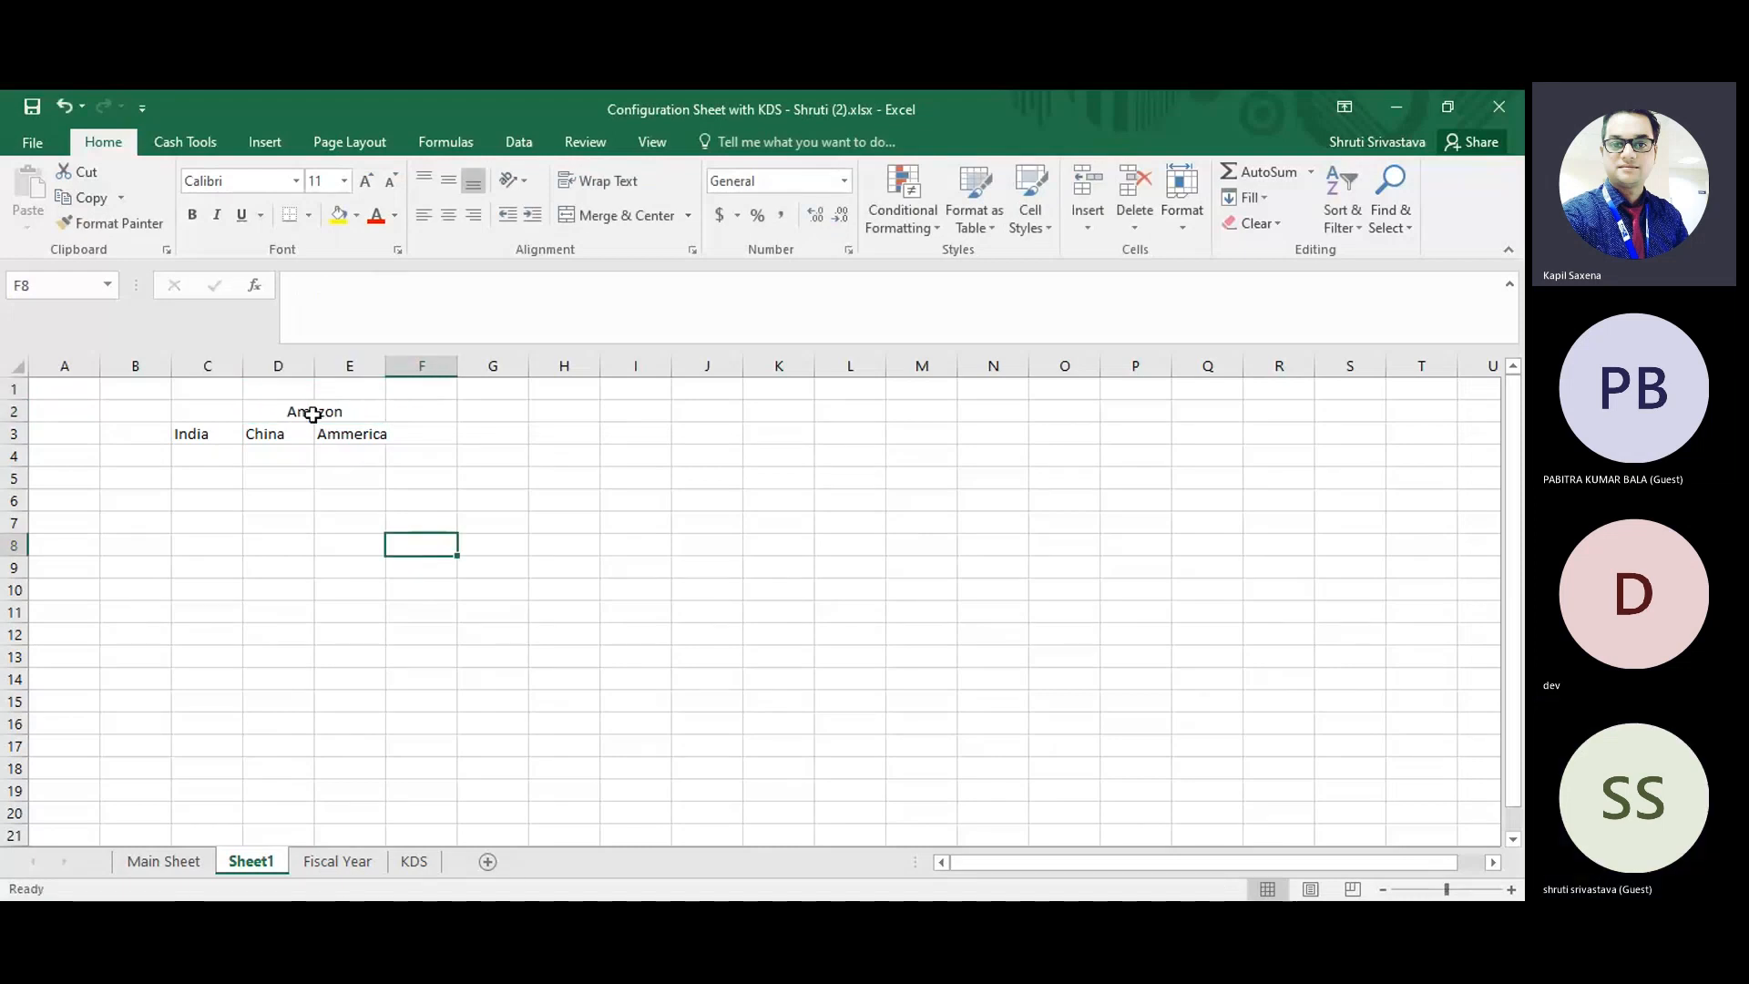
left_click(273, 458)
Clear the Ammerica entry from cell E3.
left_click(310, 420)
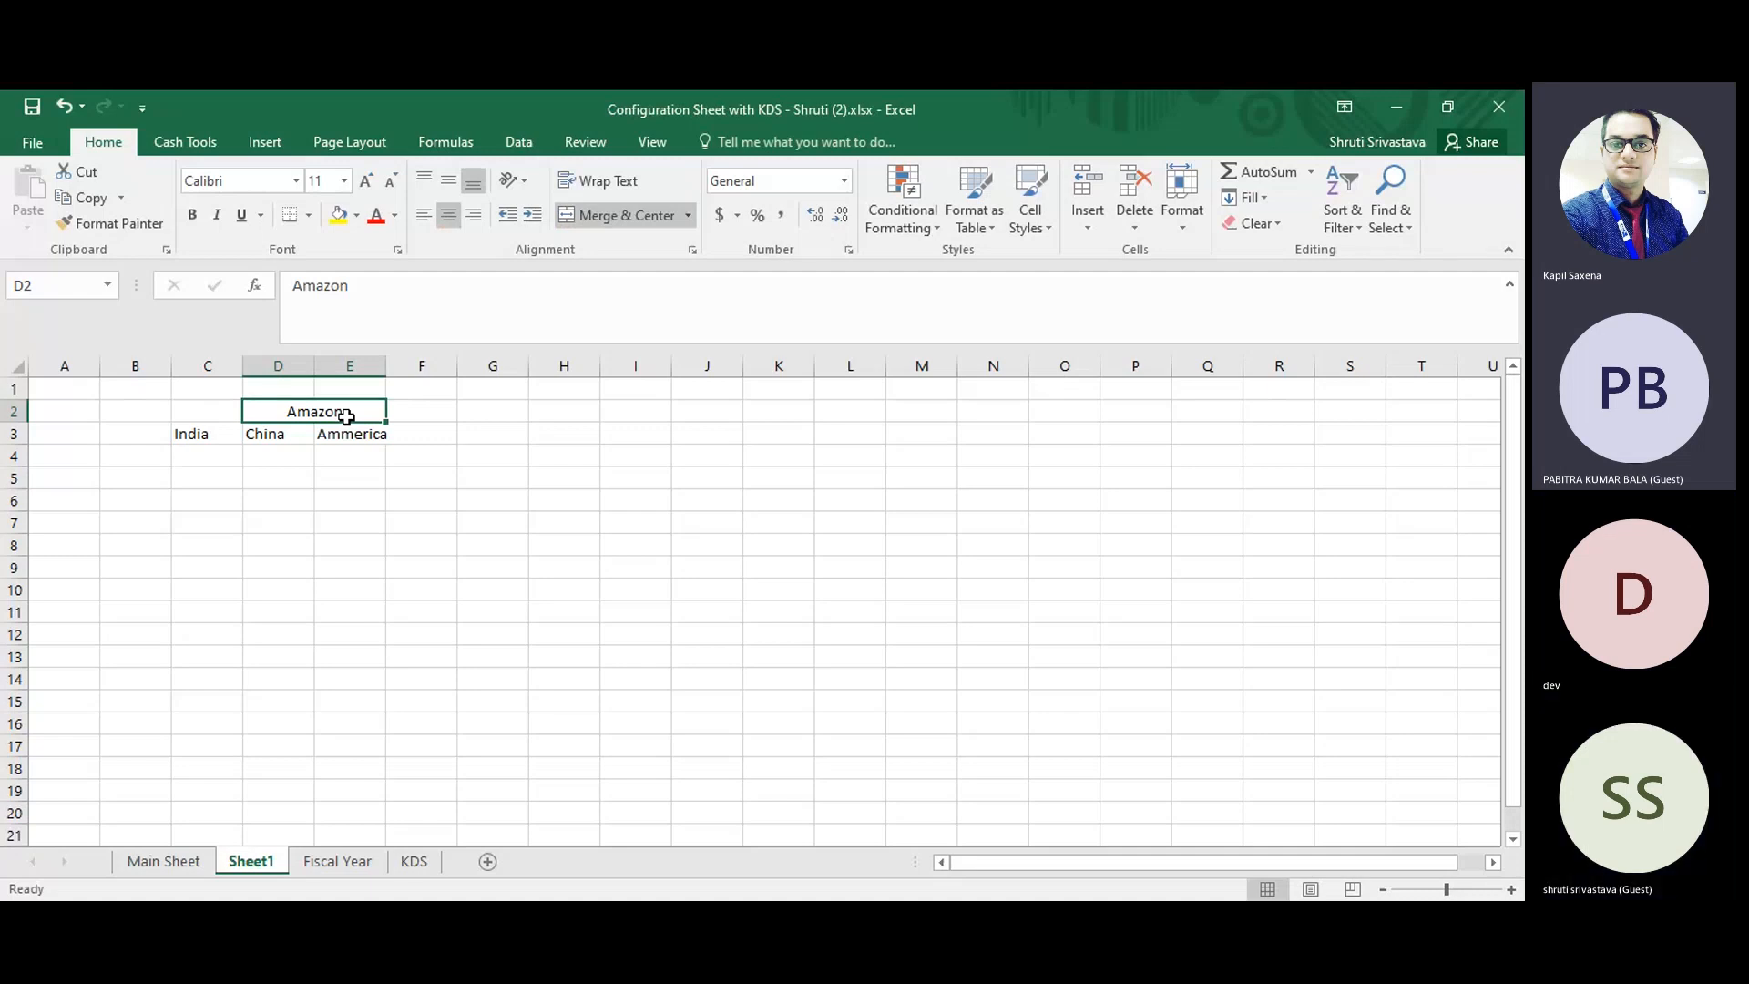
key("Down")
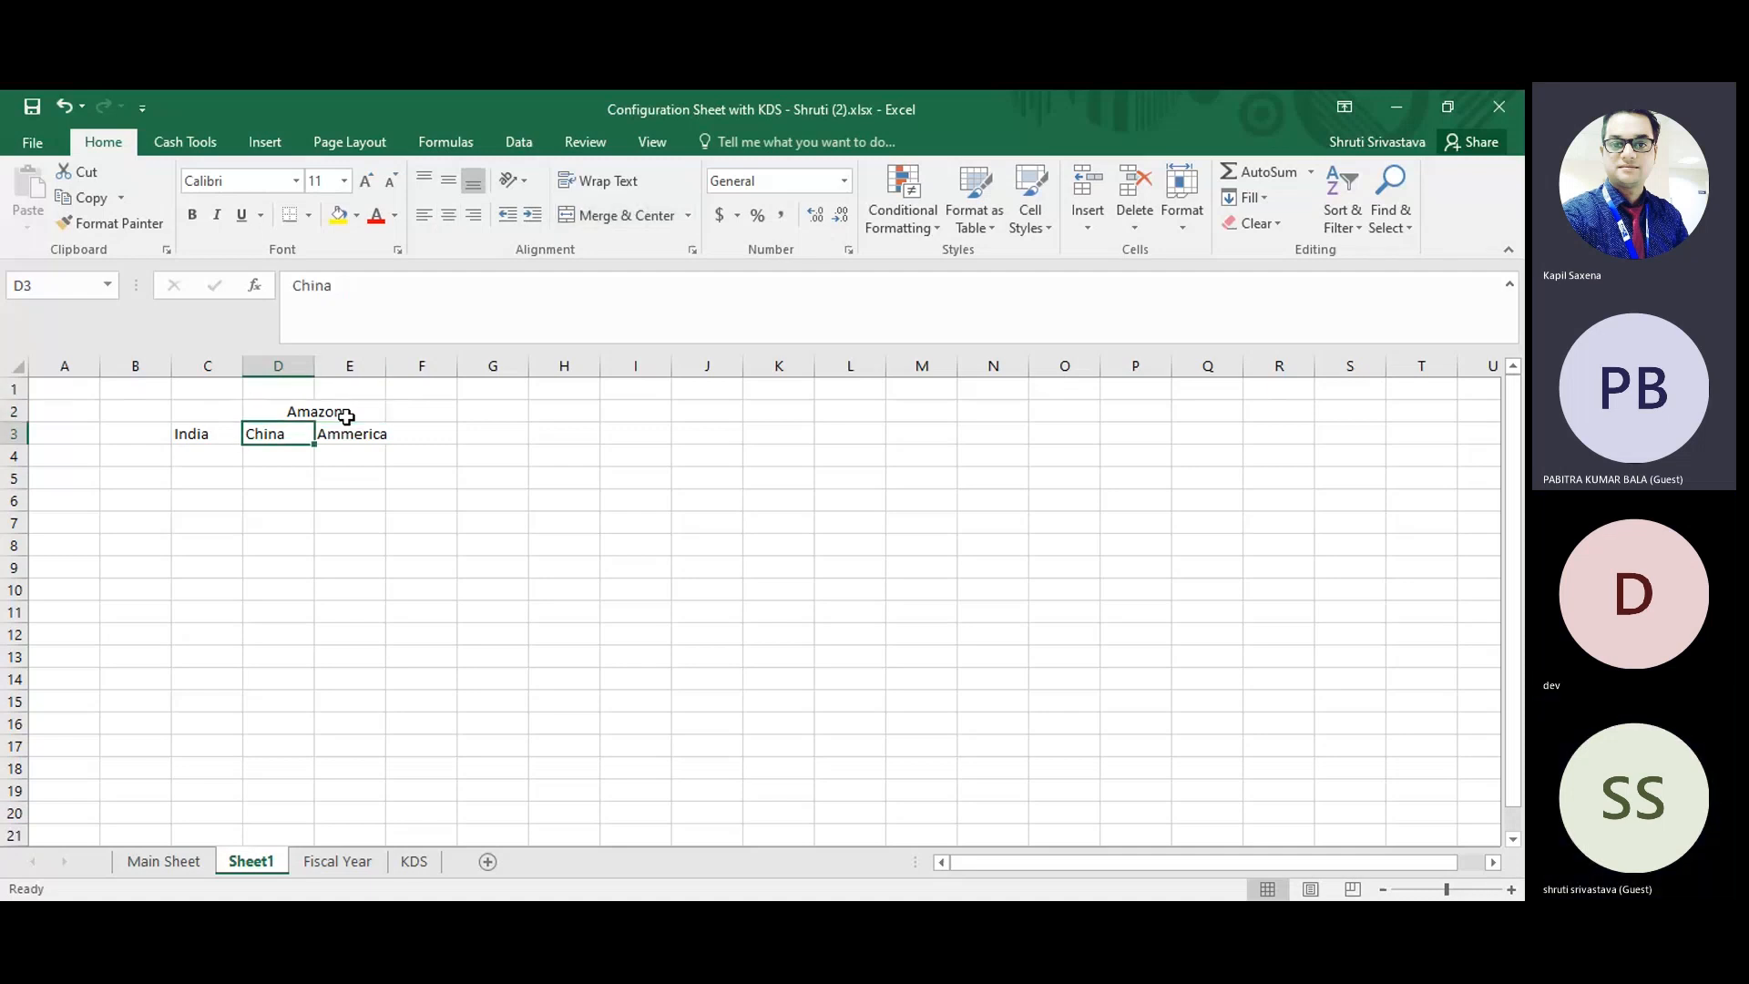
key("Right")
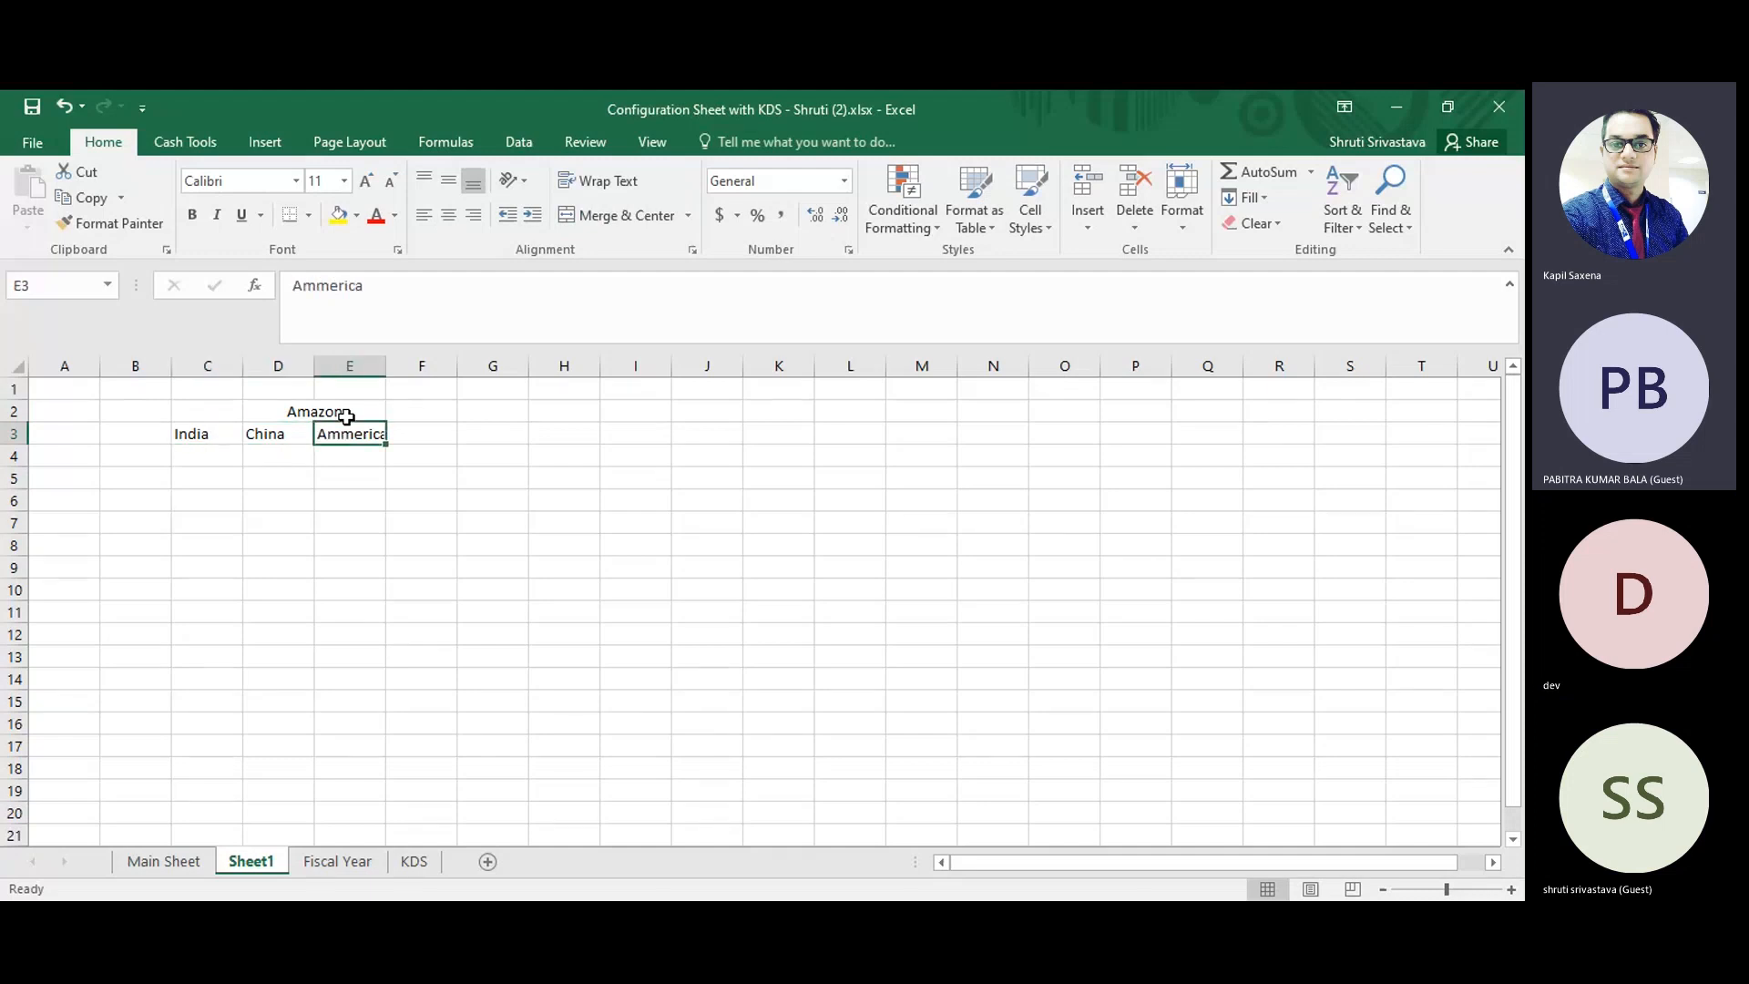
key("Delete")
Replace China in cell D3 with "Out of India".
key("Left")
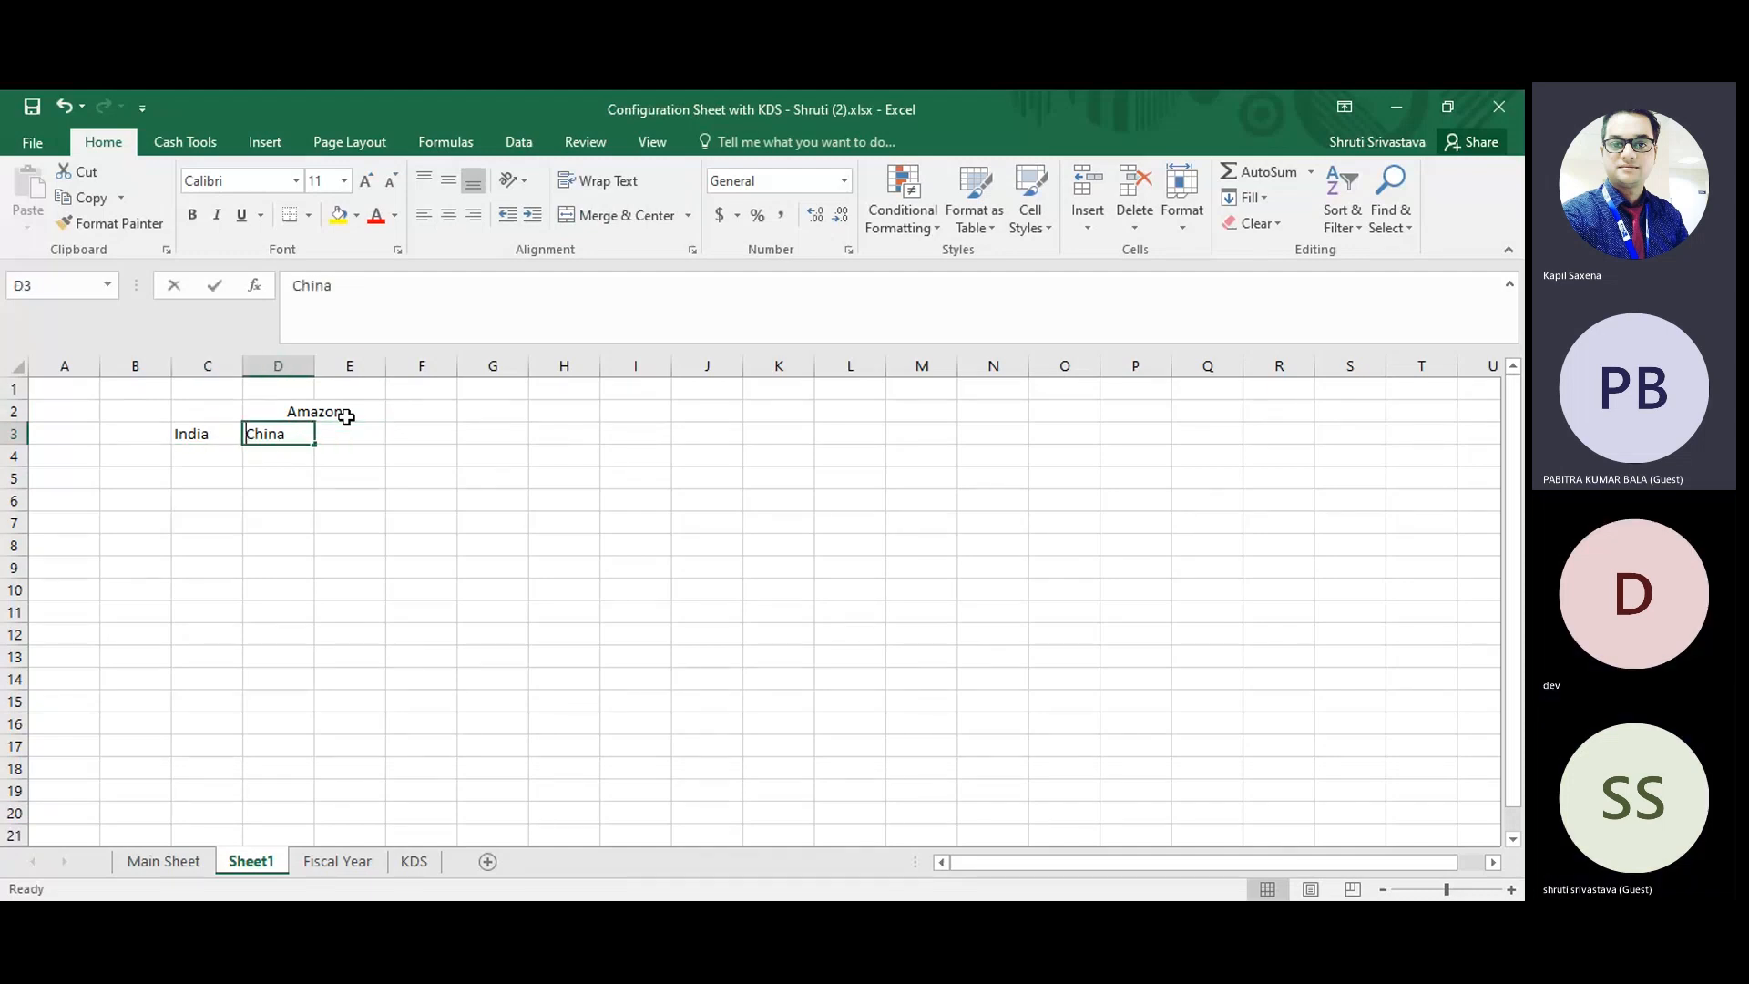
type("Out ofIndia")
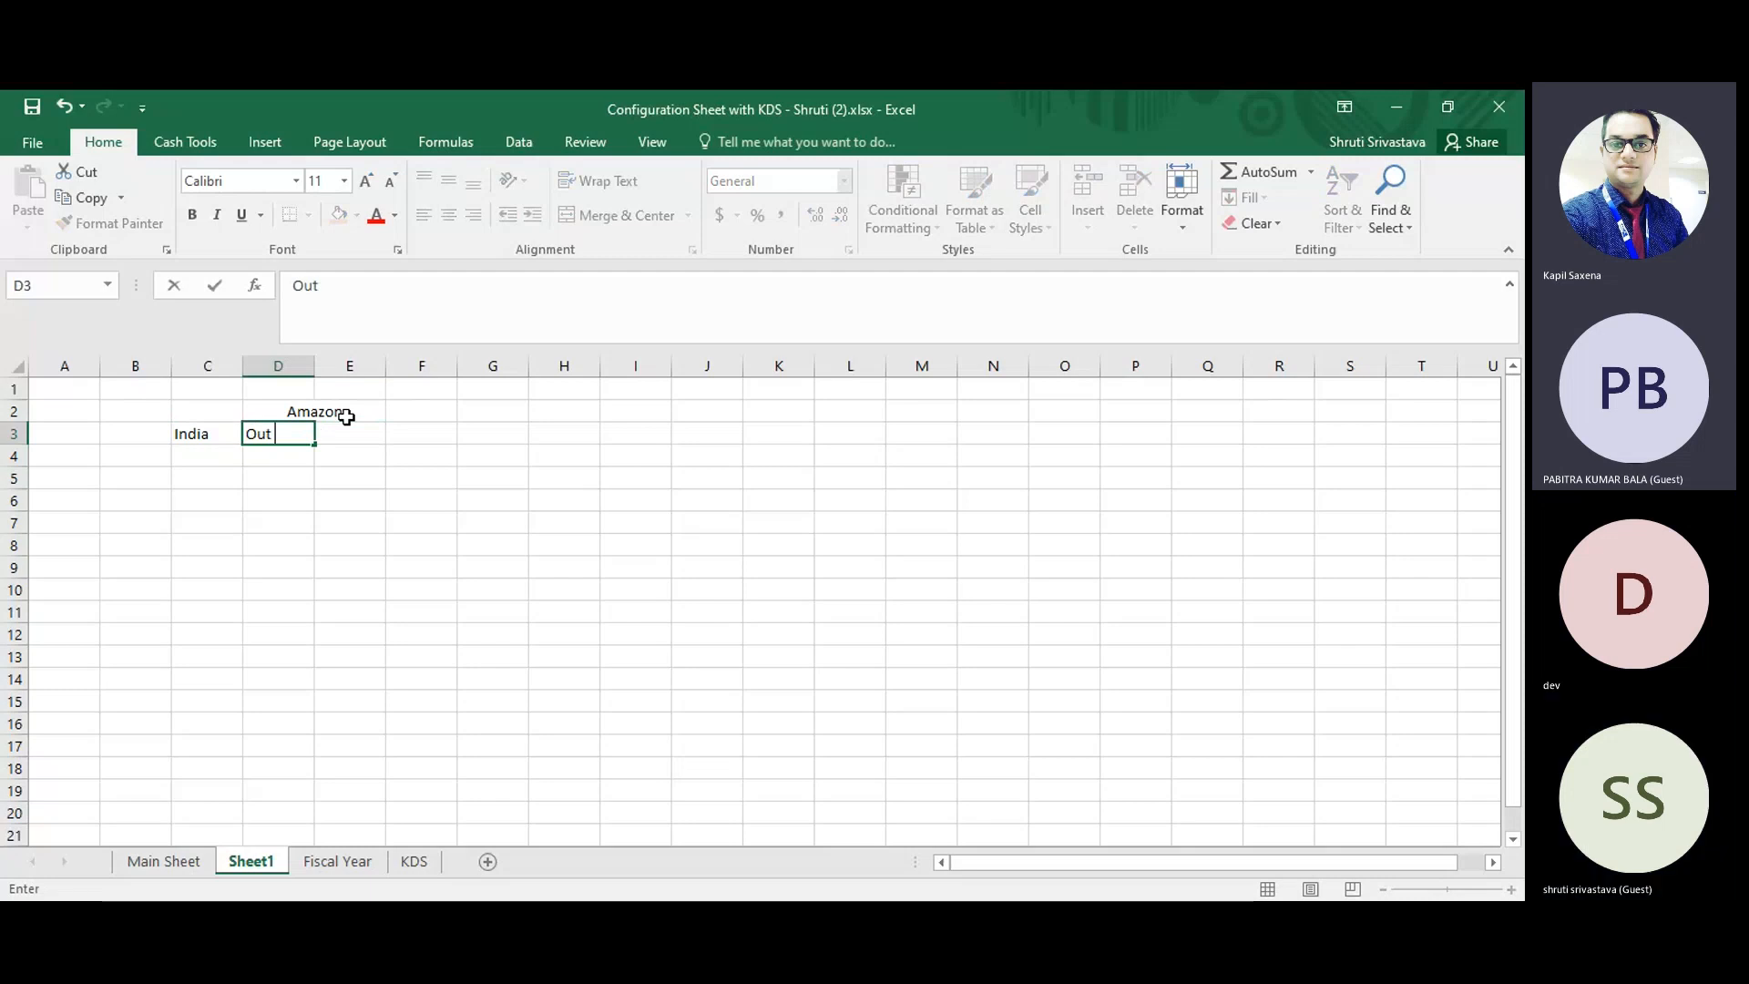
key("Return")
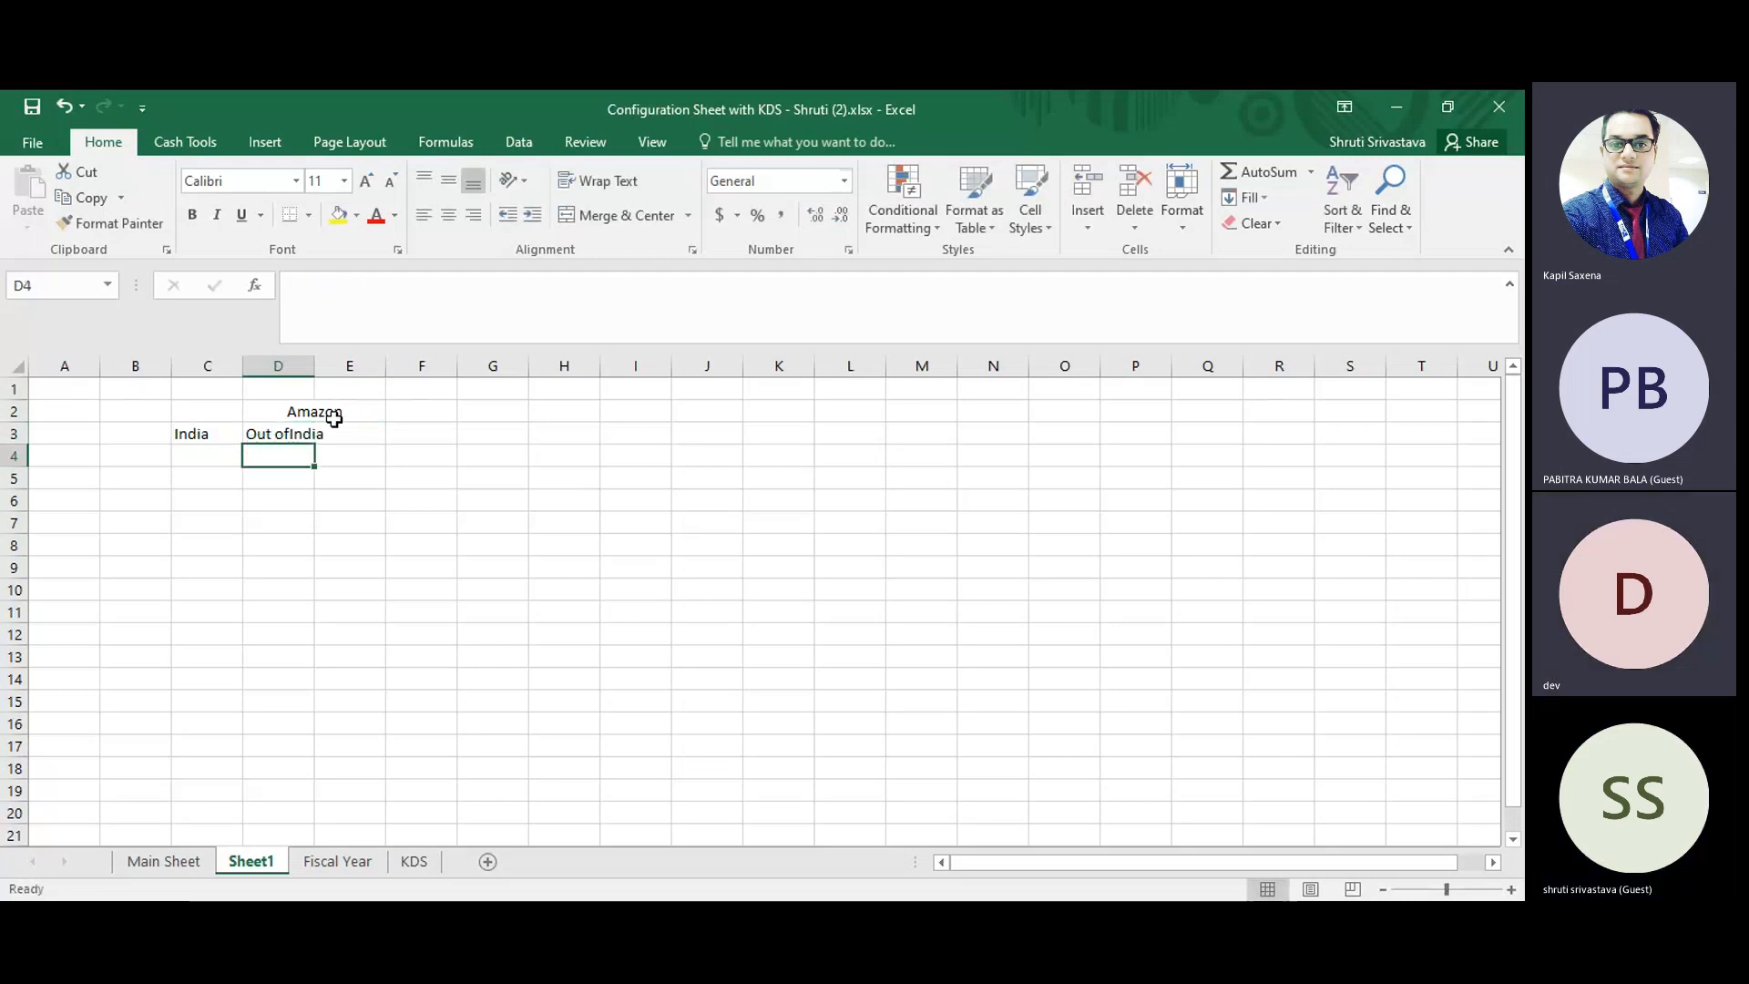
key("Up")
left_click(338, 286)
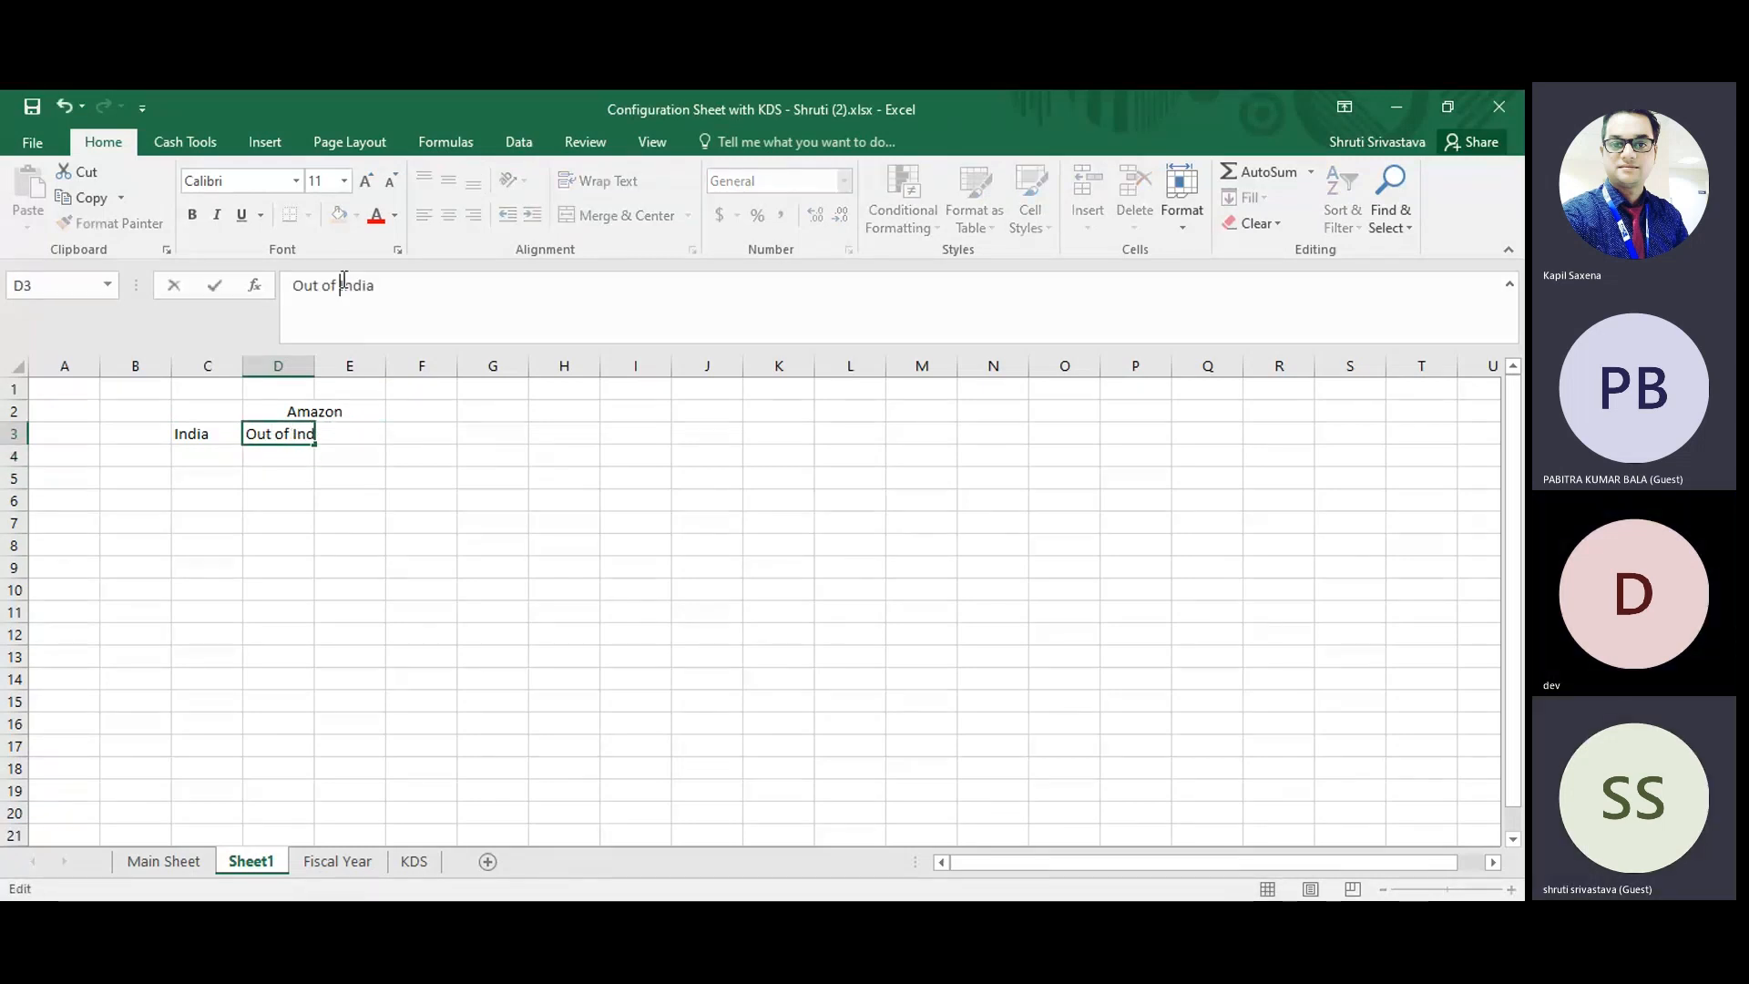
Move the India and Out of India entries from C3:D3 to D3:E3, under the merged Amazon heading.
left_click_drag(202, 433, 369, 447)
key("ctrl+c")
left_click(316, 475)
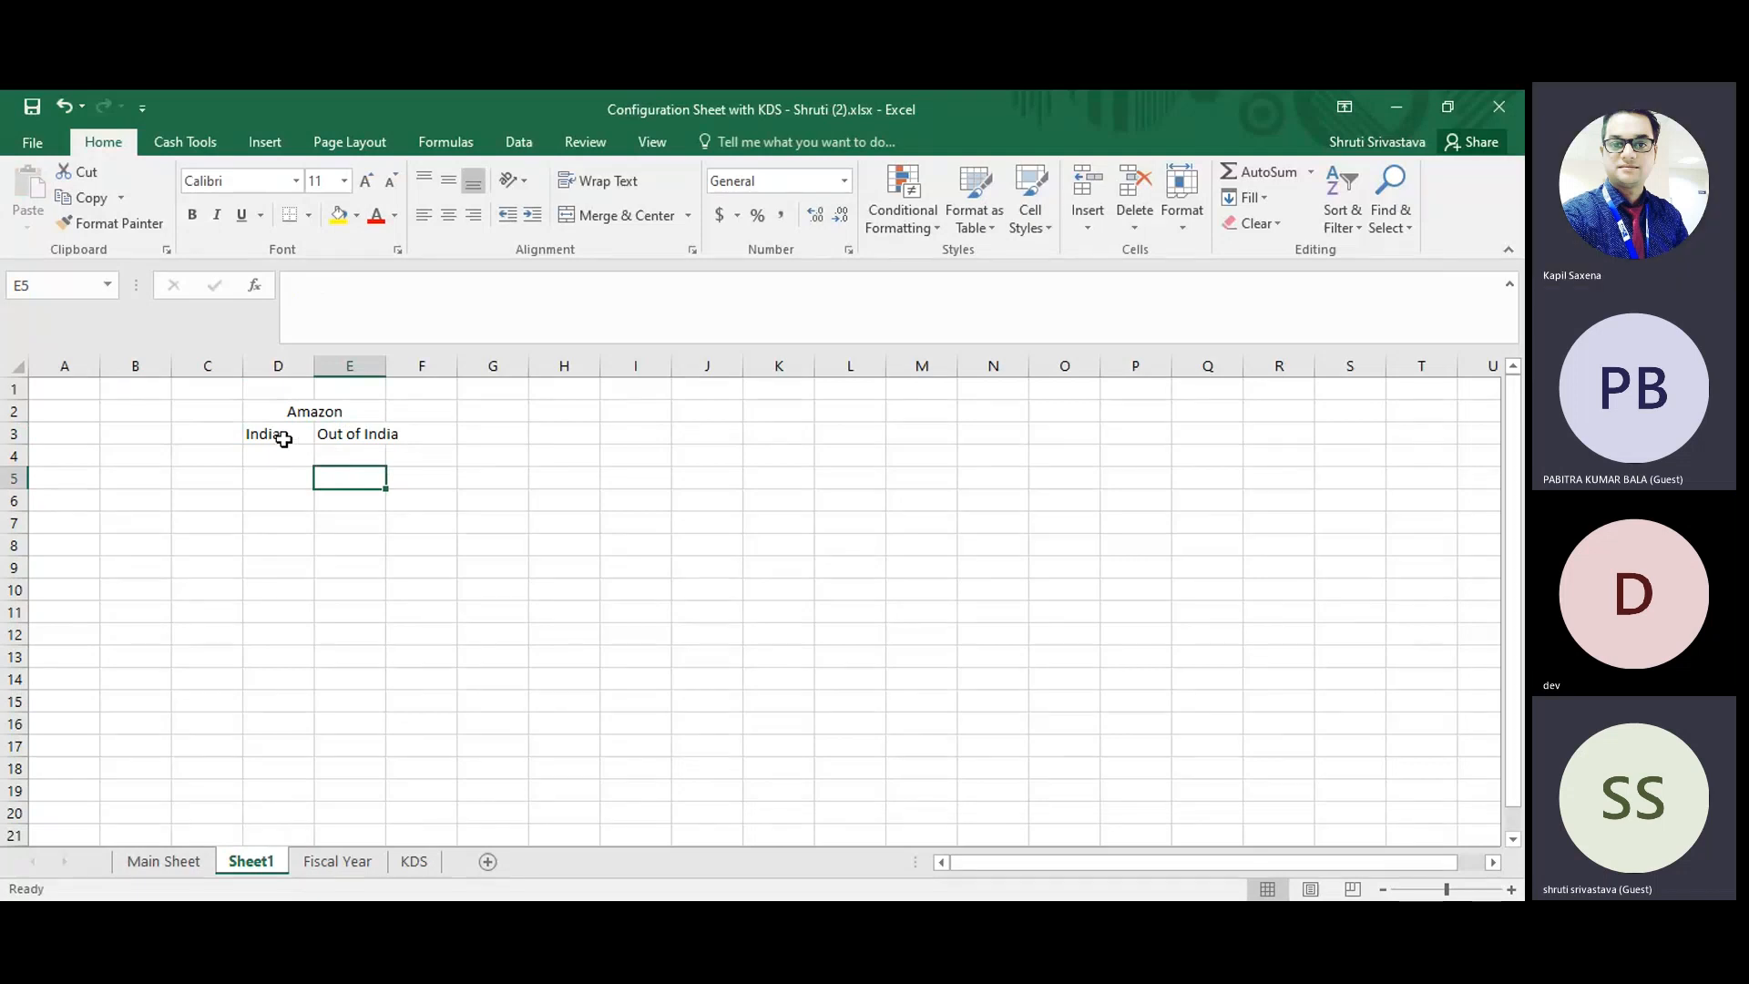
Change the merged heading in D2 to "Amazon INDIA".
left_click(304, 413)
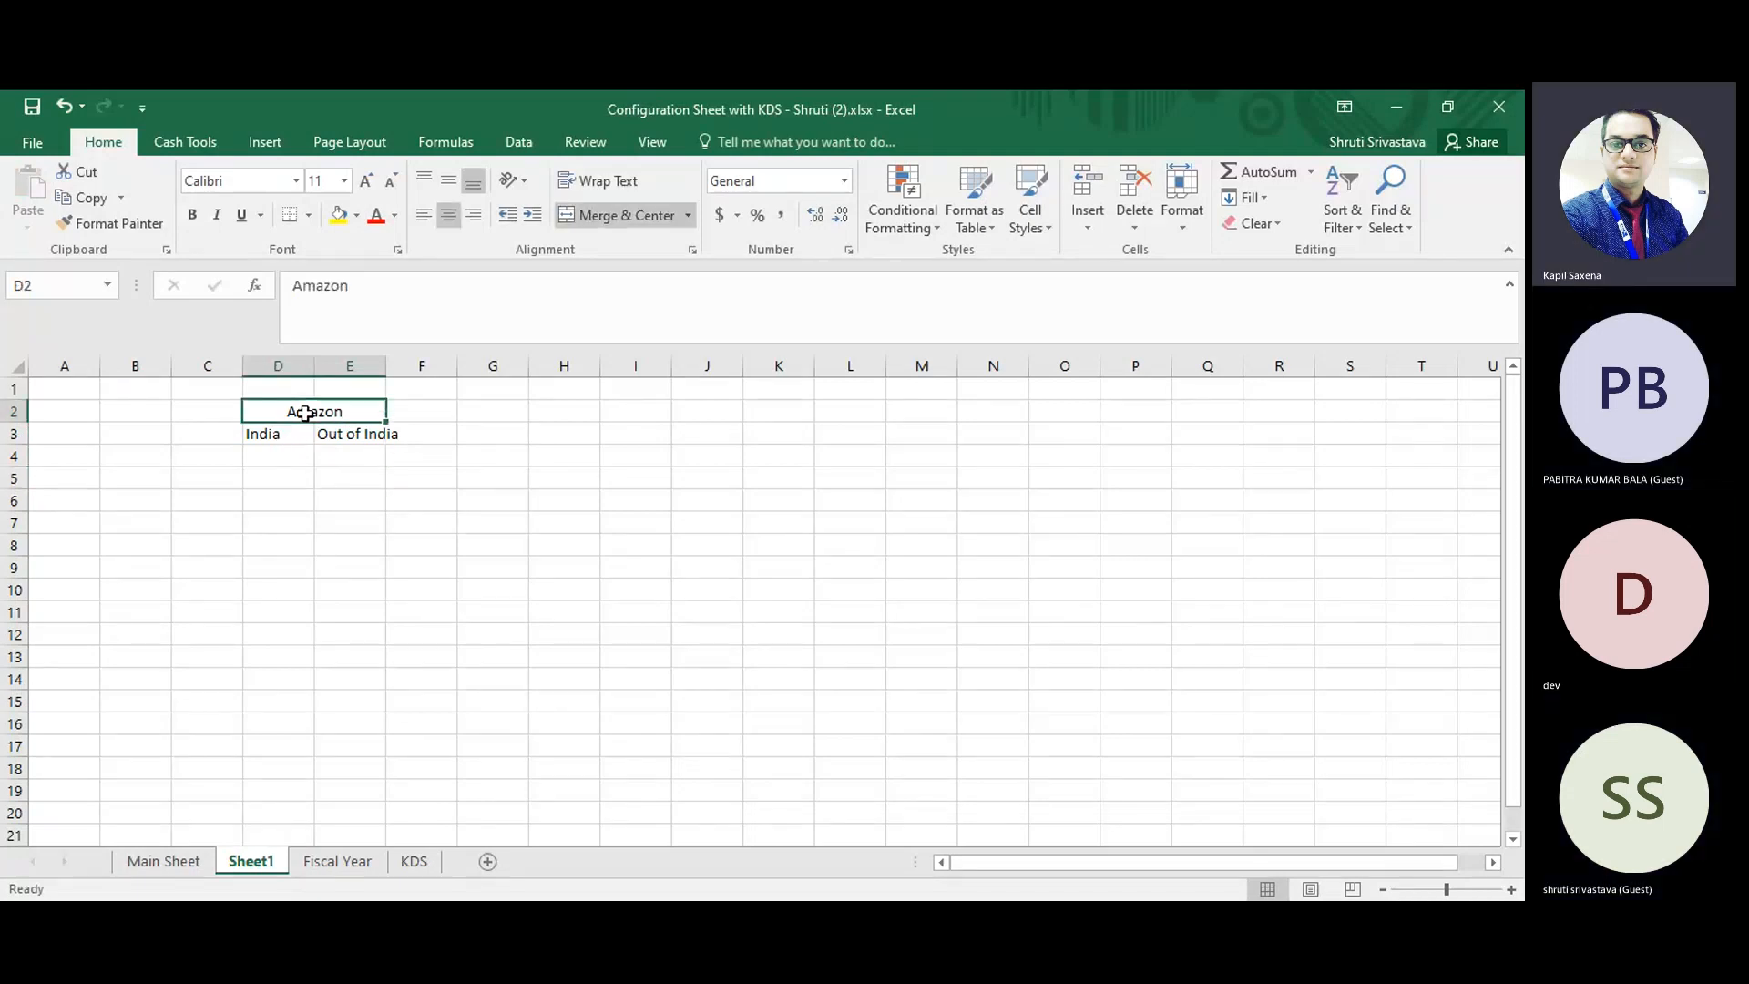
key("Down")
left_click(304, 414)
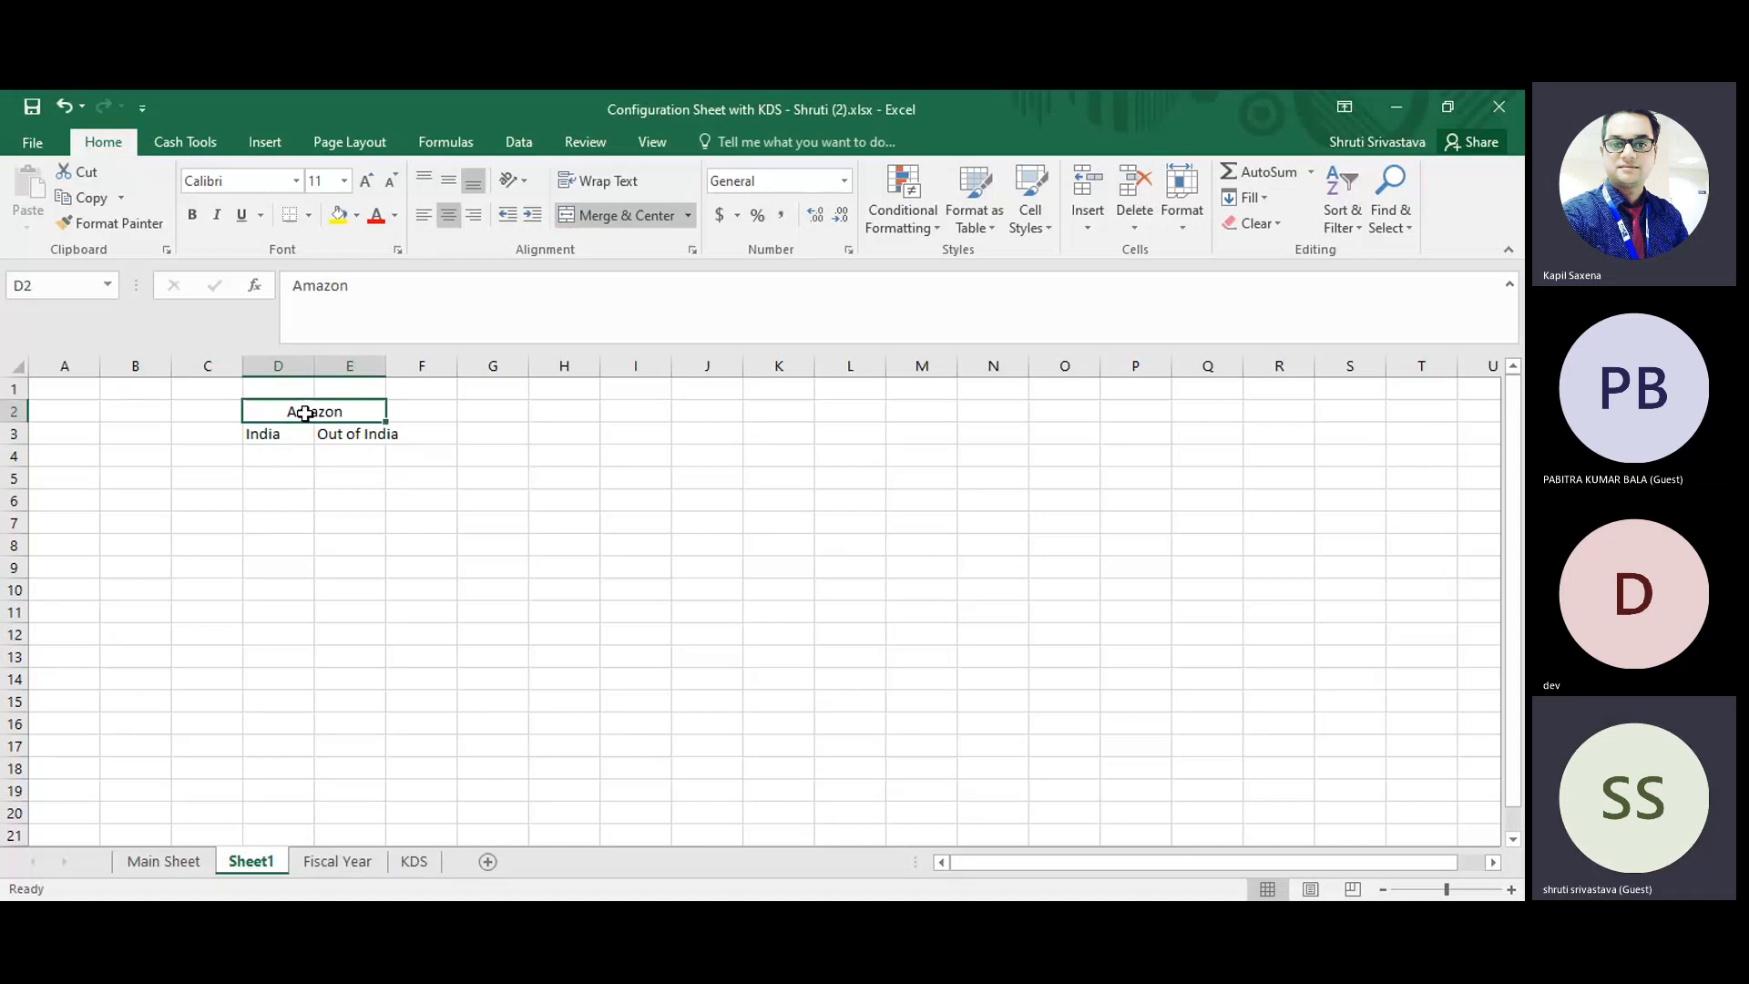
left_click(360, 285)
type("IN")
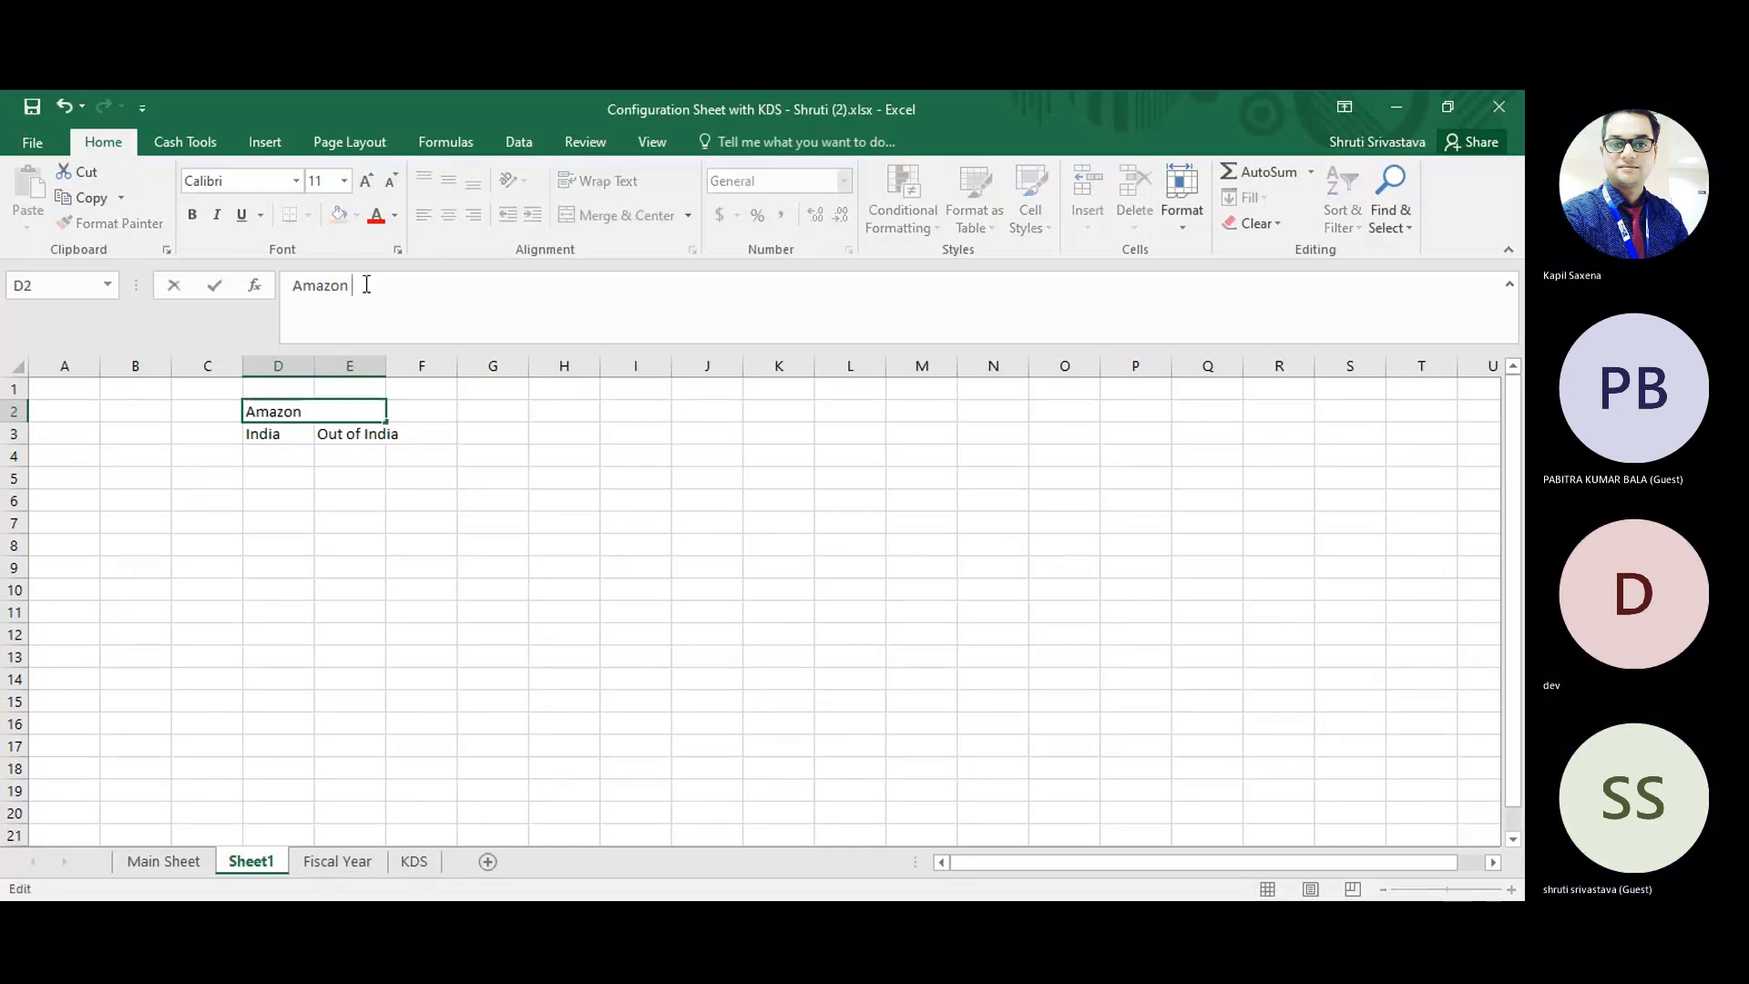
type("DIA")
key("Return")
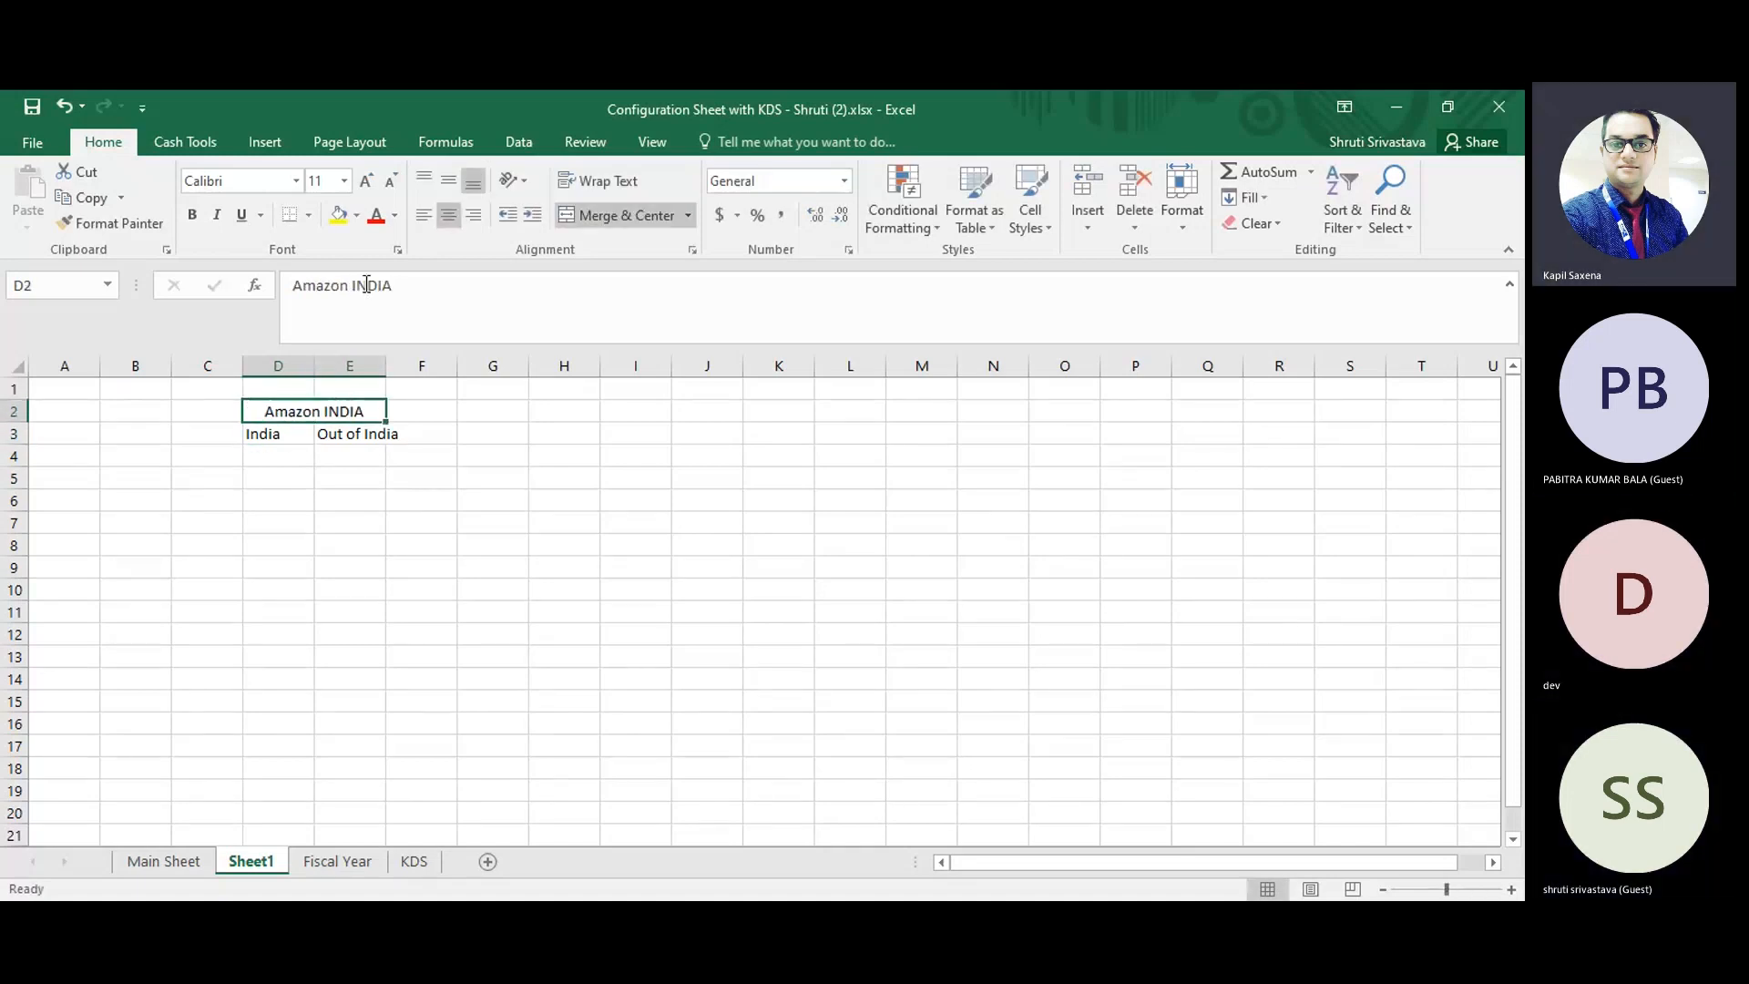
Replace the India entry in cell D3 with "Textile".
key("Down")
key("Right")
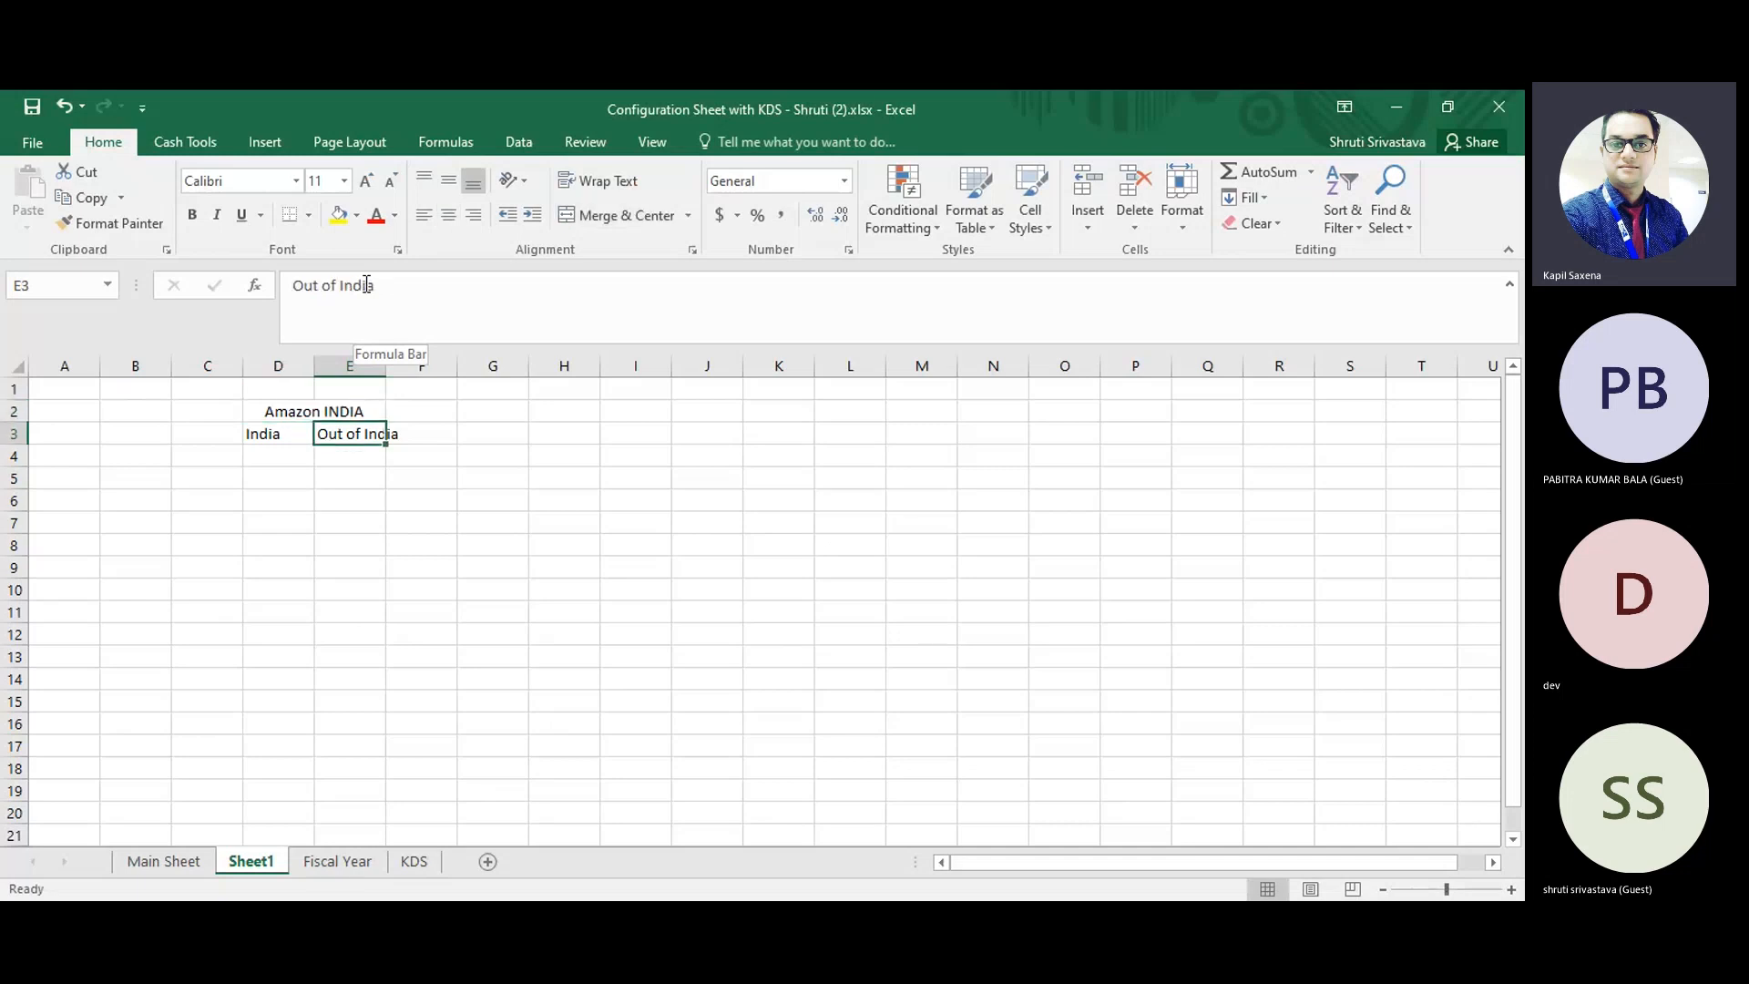
key("Left")
type("AWS")
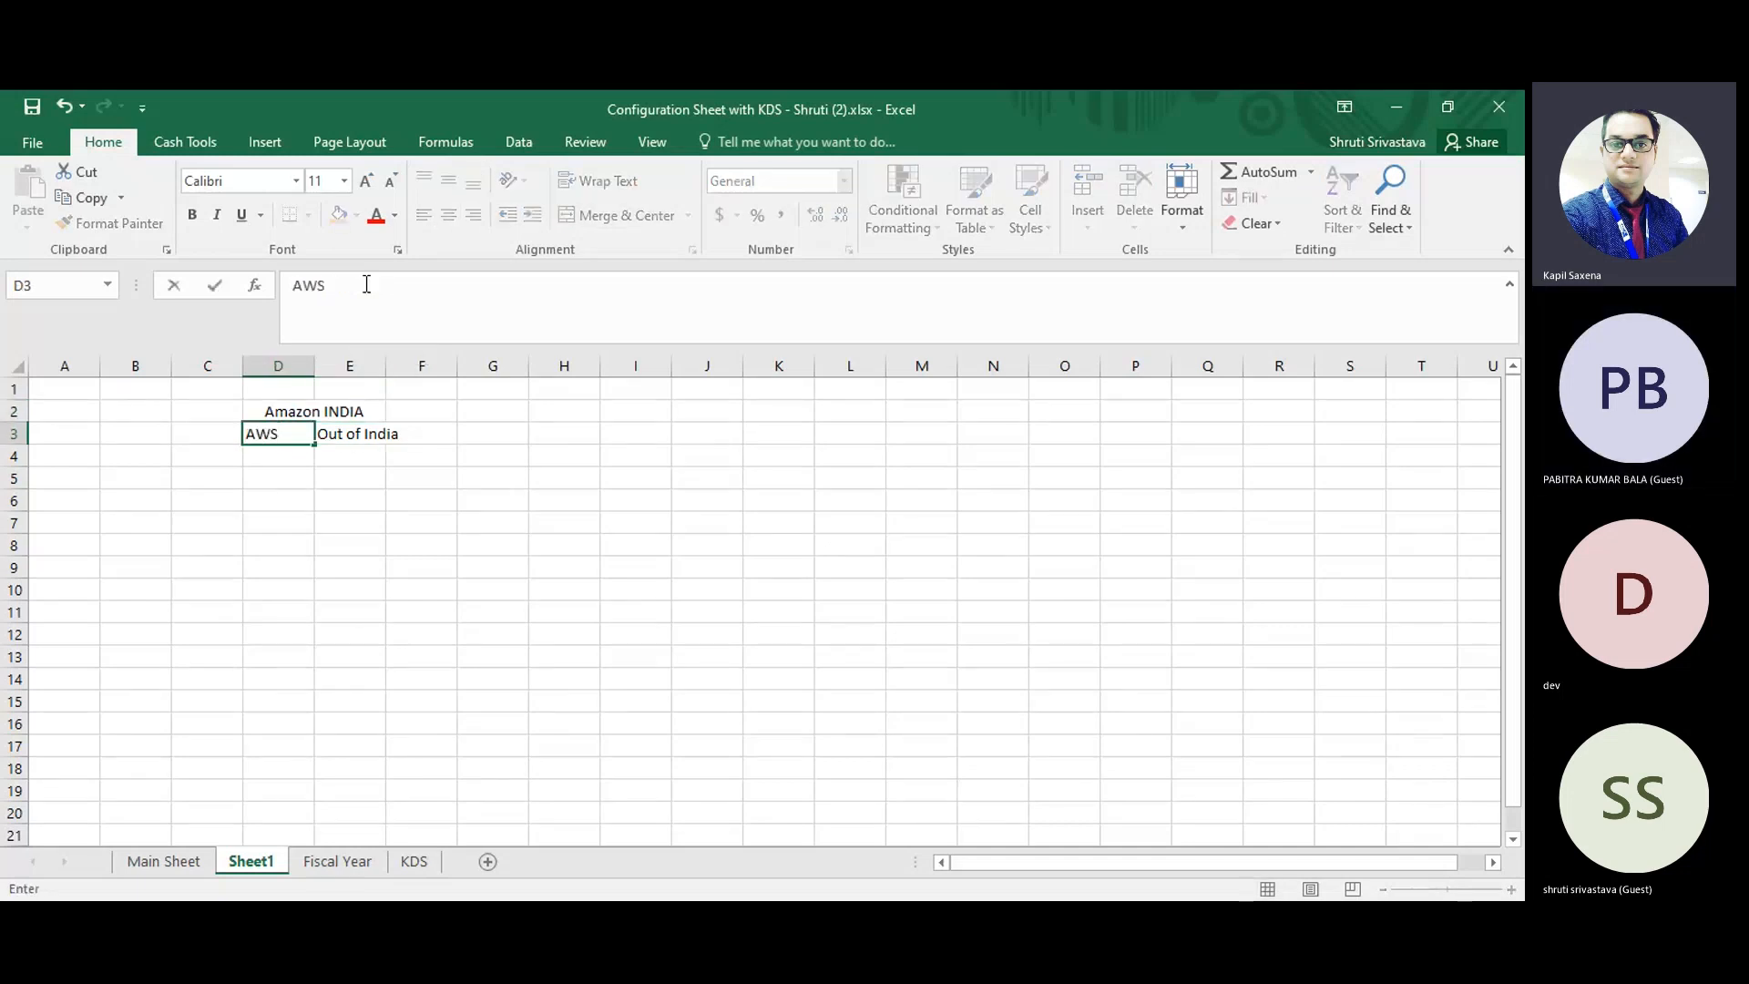
key("BackSpace")
key("BackSpace")
key("BackSpace")
type("Textile")
key("Return")
key("Up")
Replace the Out of India entry in cell E3 with "AWS".
key("Right")
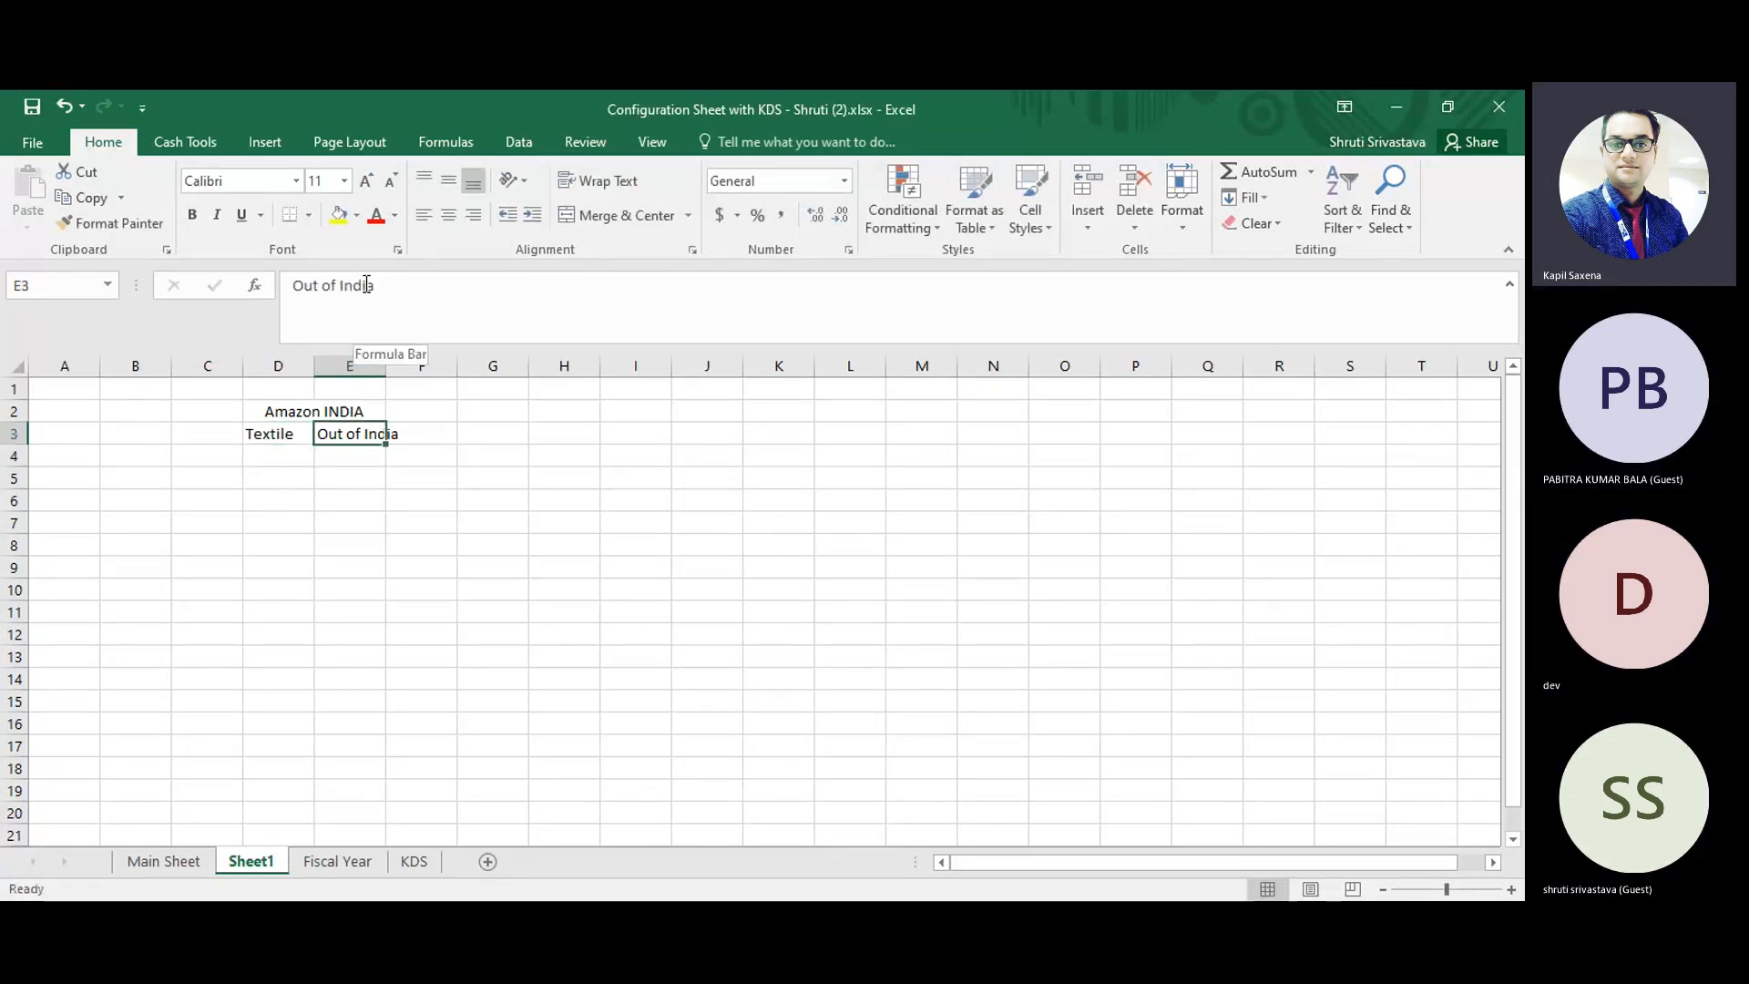
type("A")
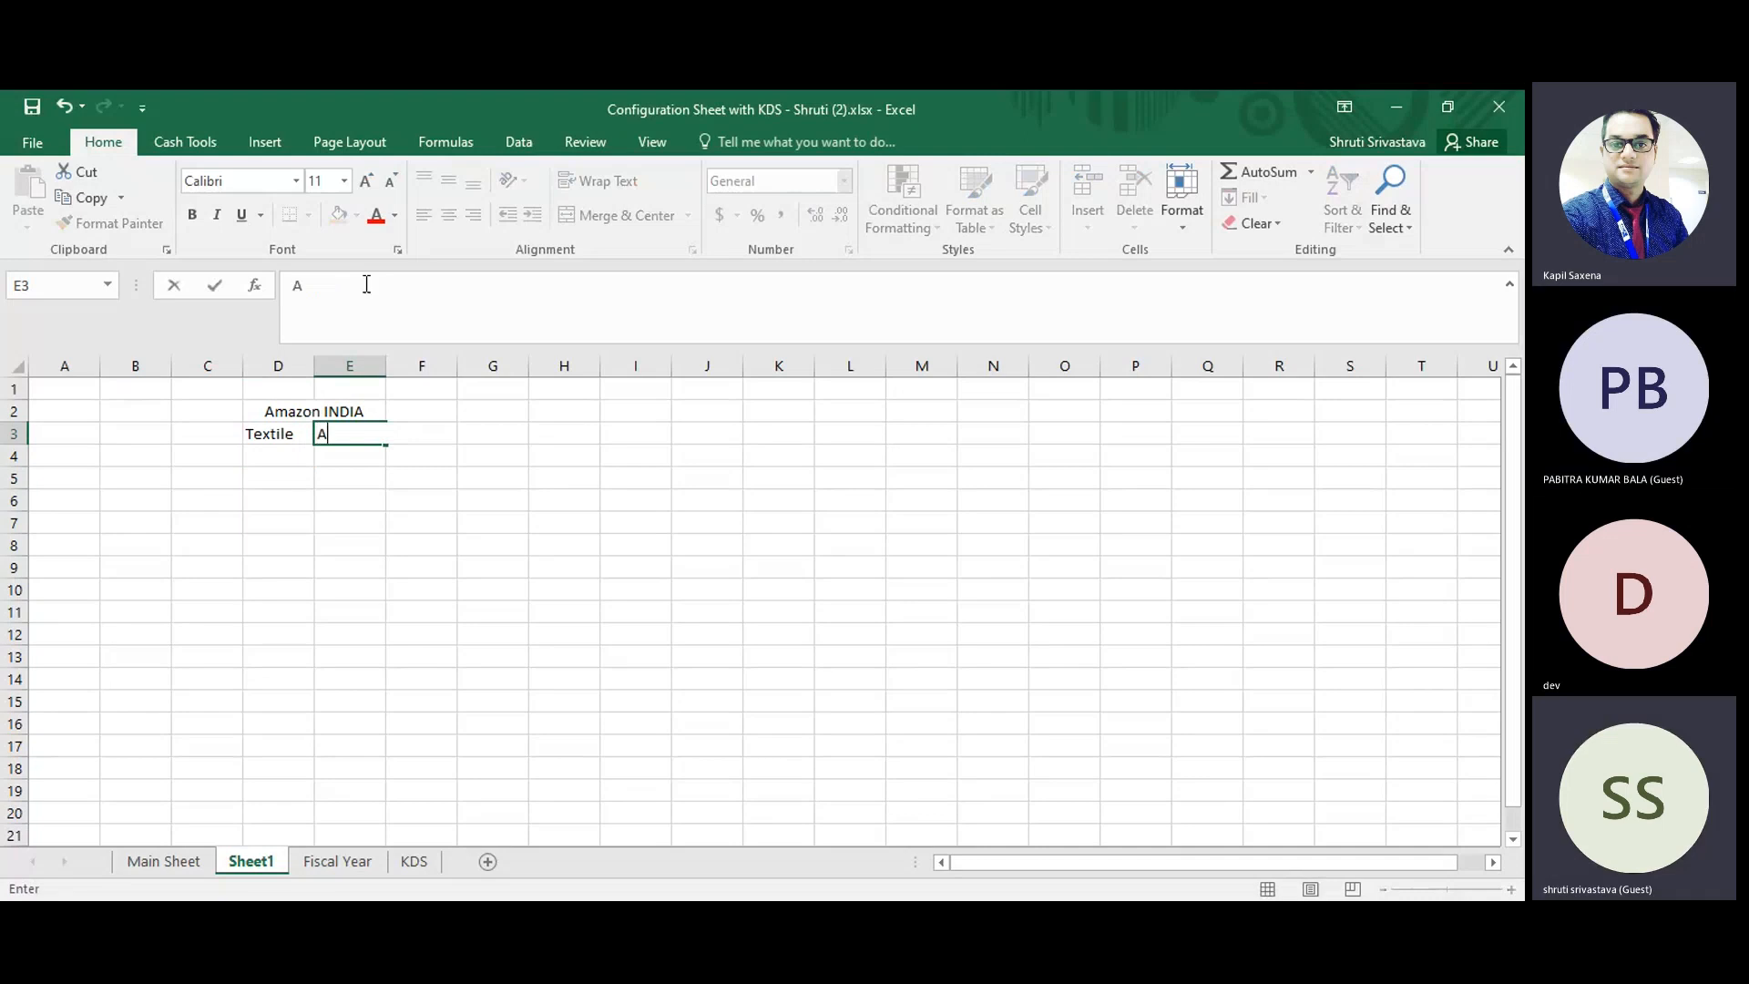
type("WS")
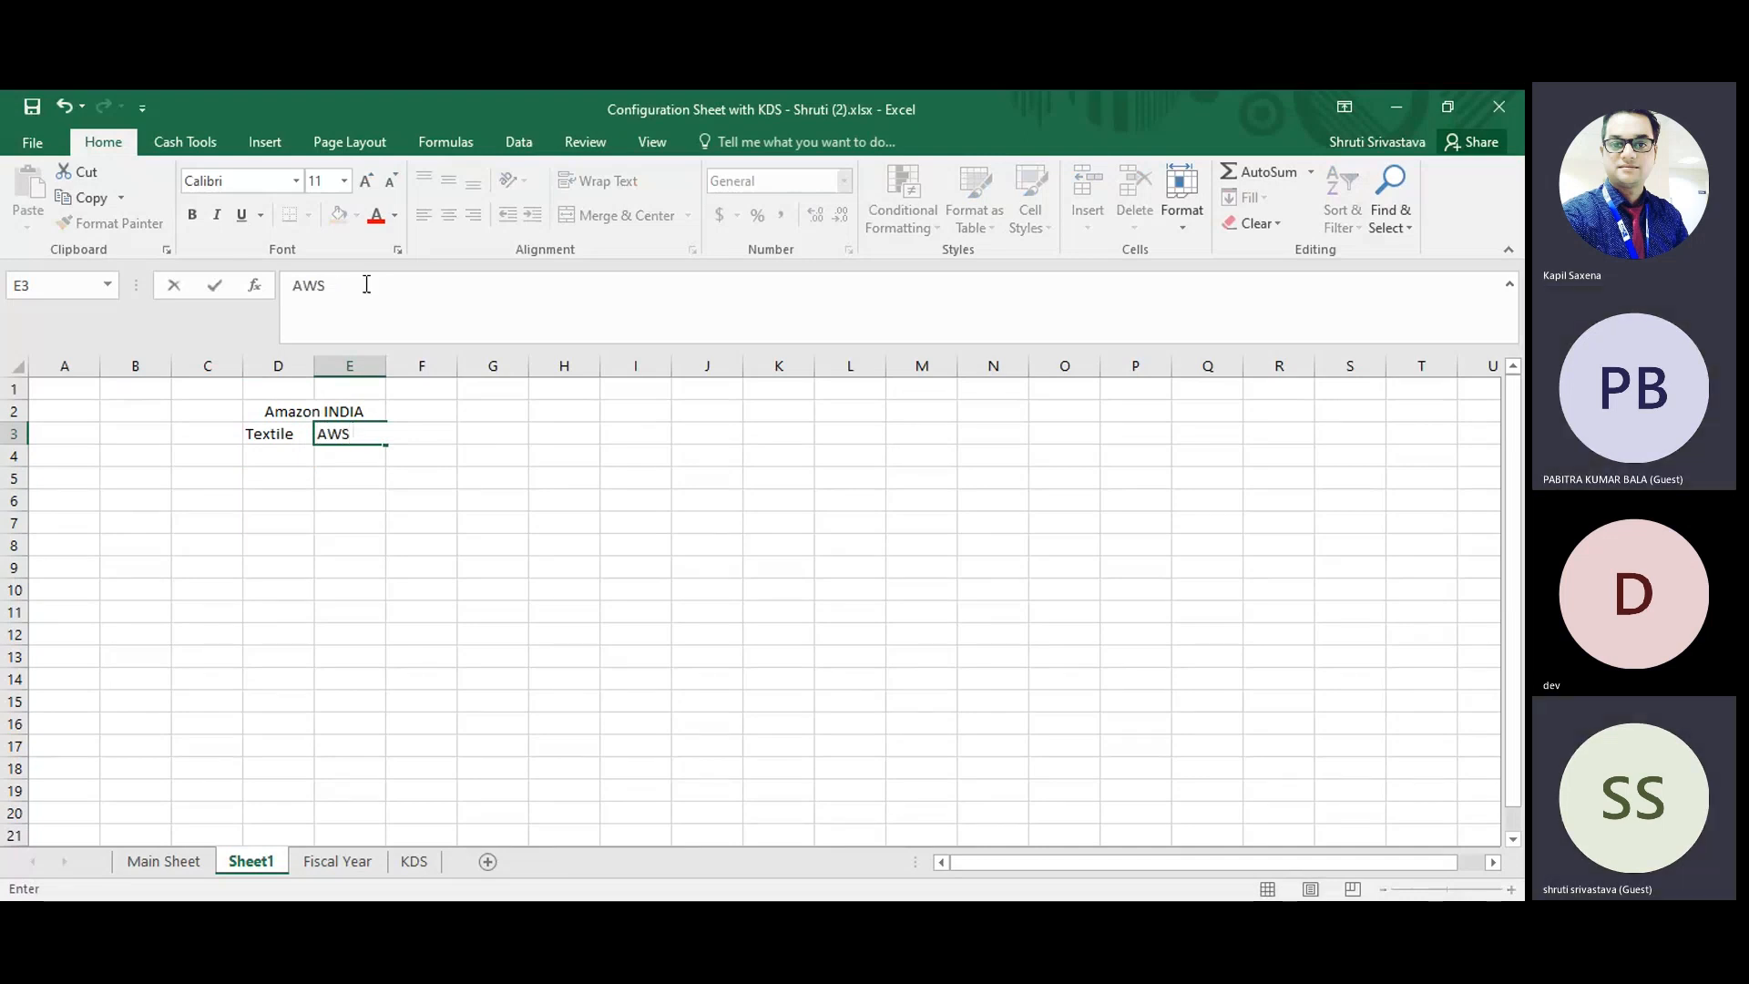
key("Return")
key("Up")
key("Left")
key("Right")
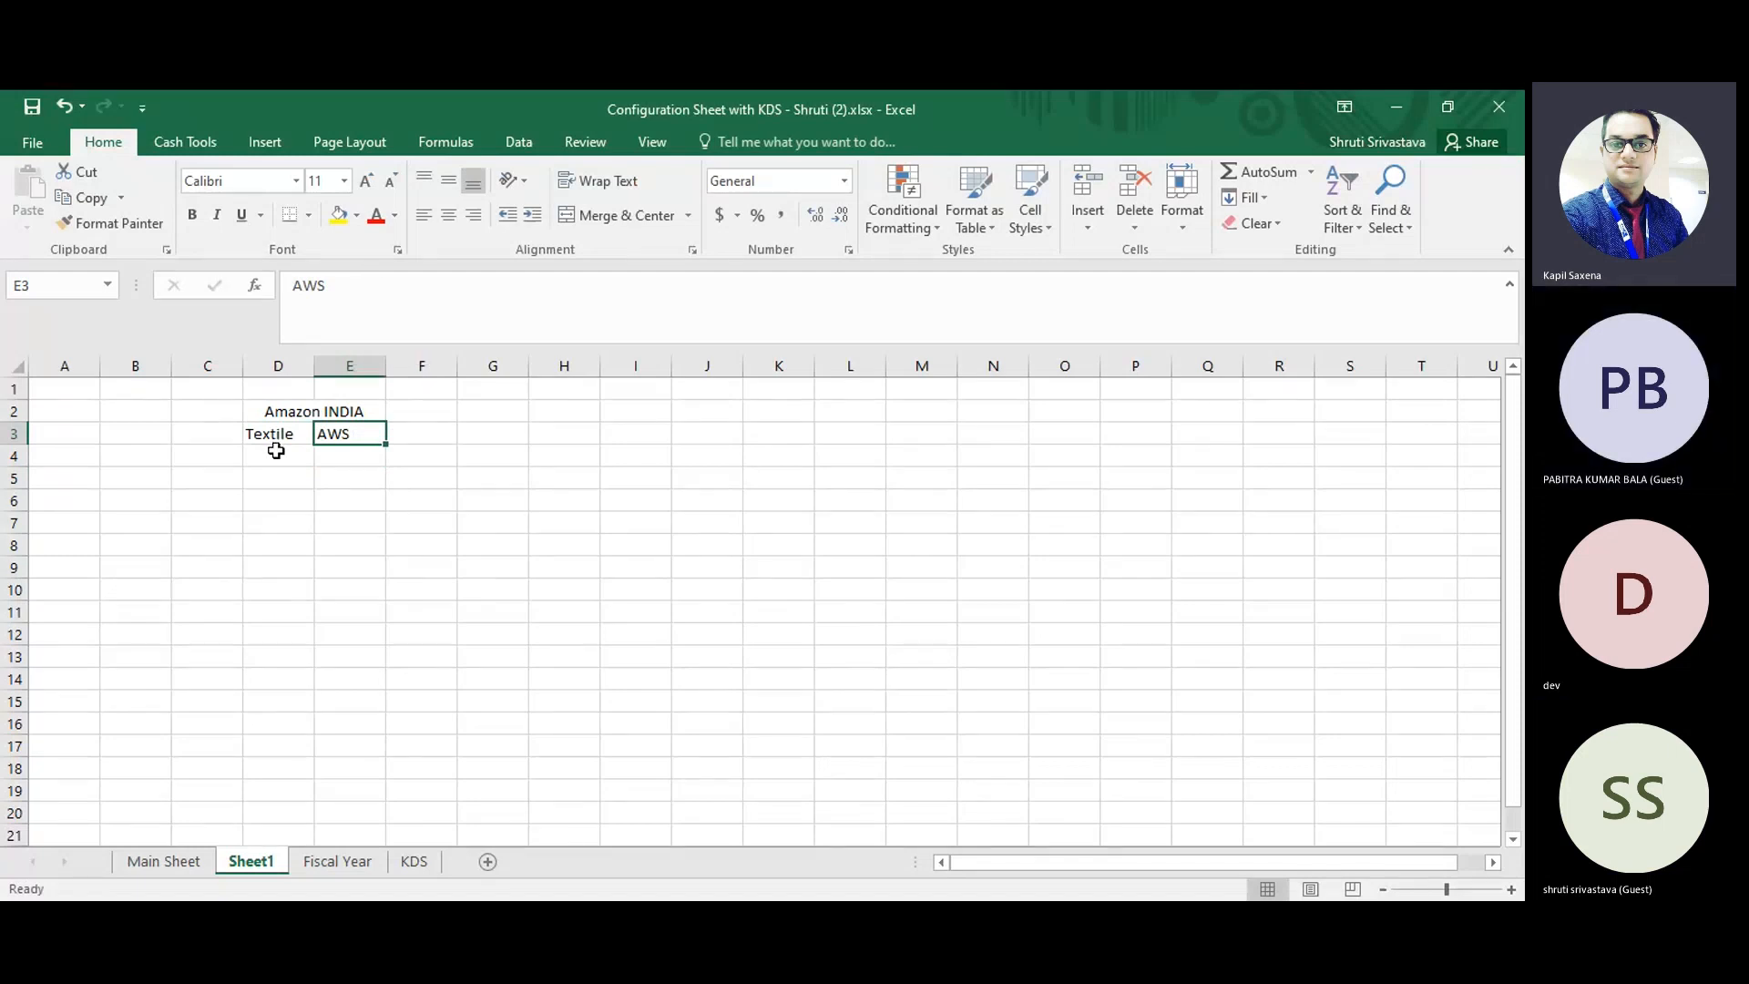
Enter "AMAZAN Pharma" in cell G2 as the heading of a second company.
left_click(495, 410)
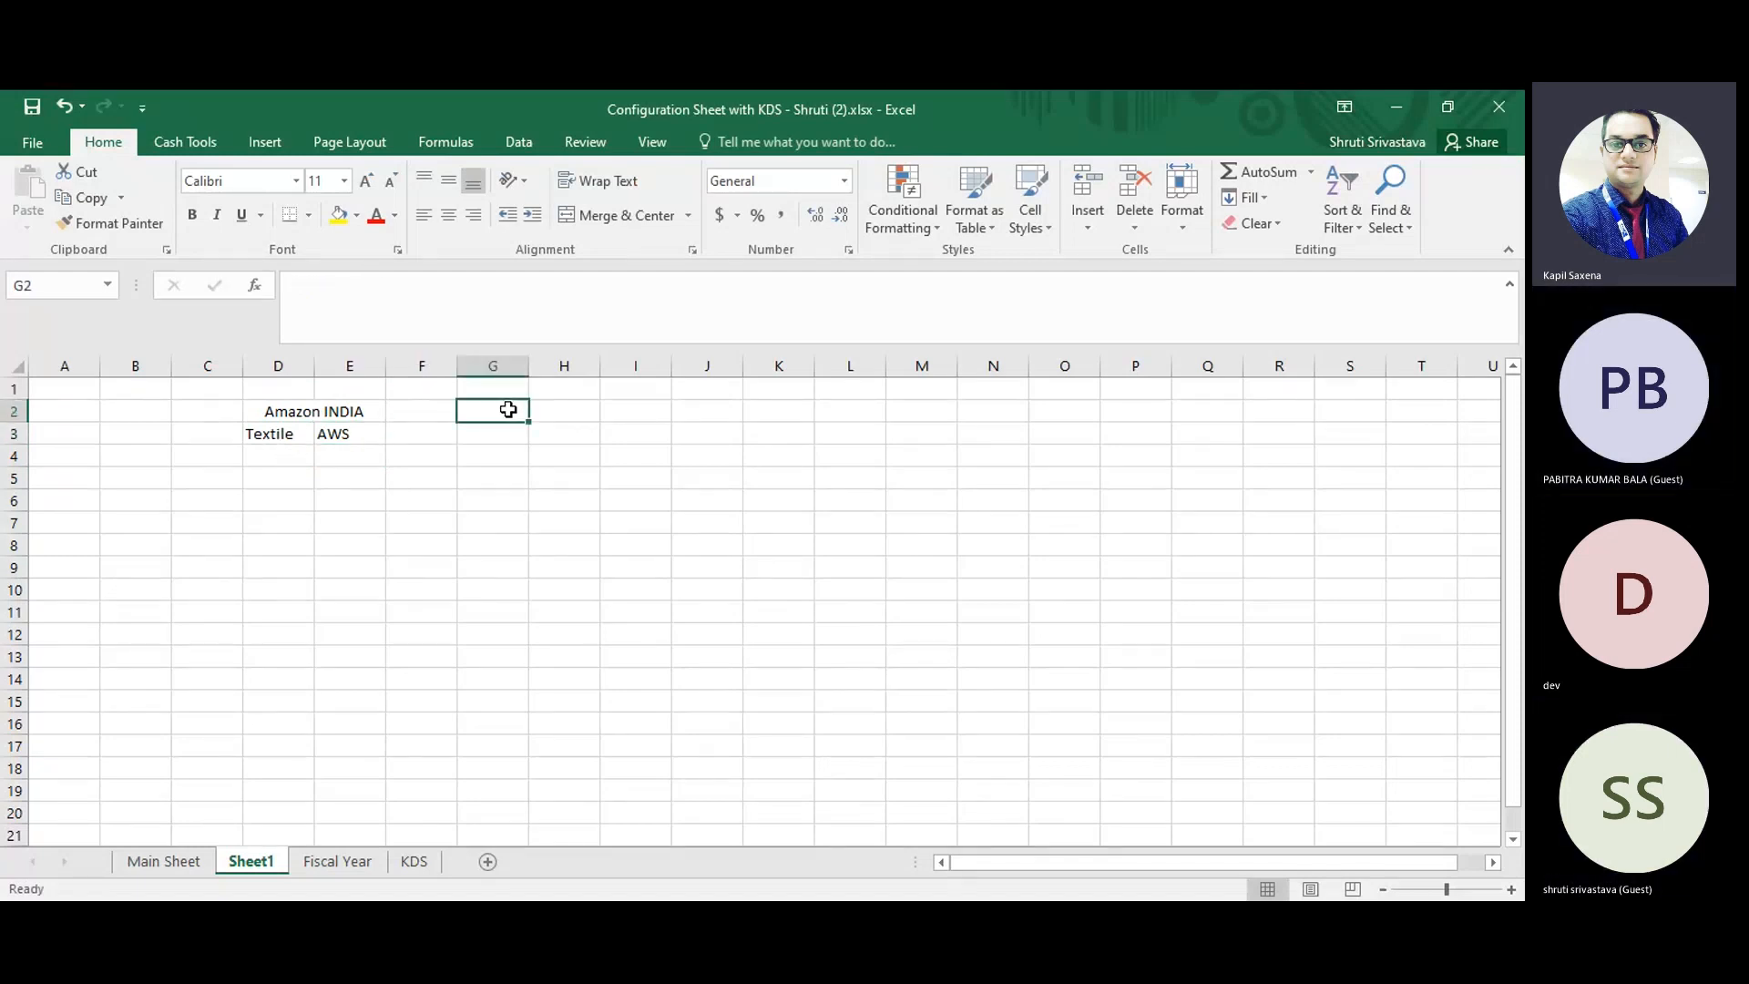
type("AMAZAN PHar")
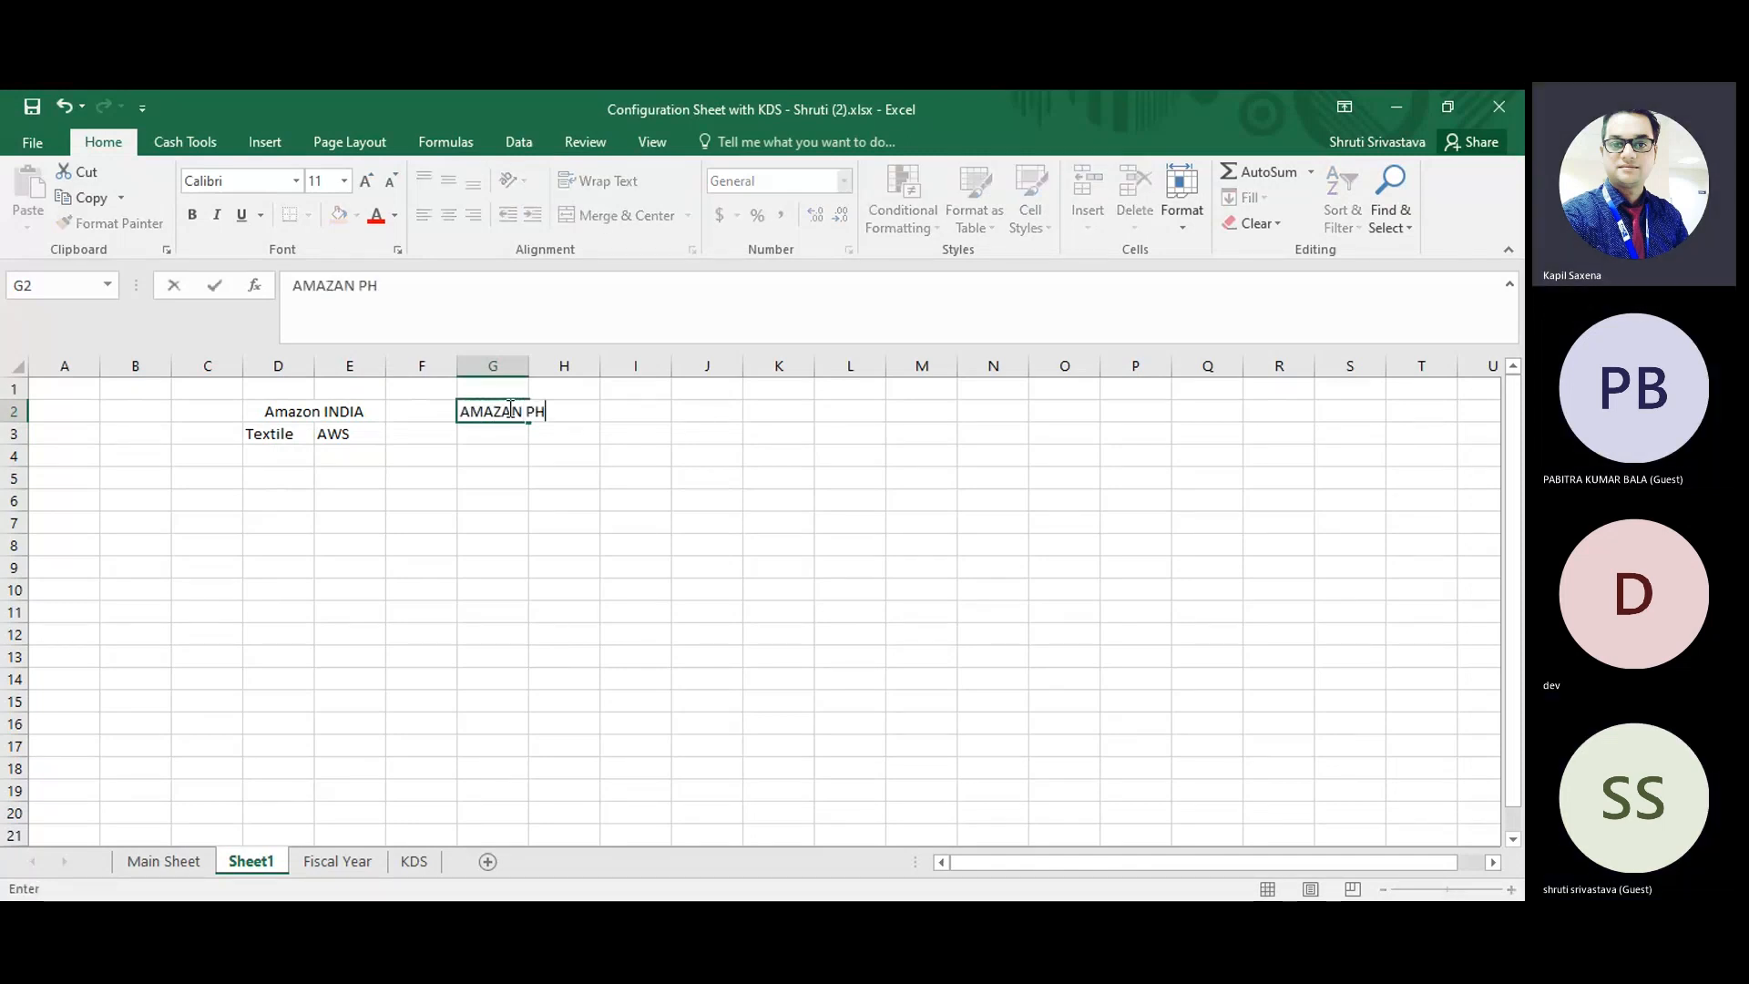
key("BackSpace")
key("BackSpace")
key("BackSpace")
type("harns")
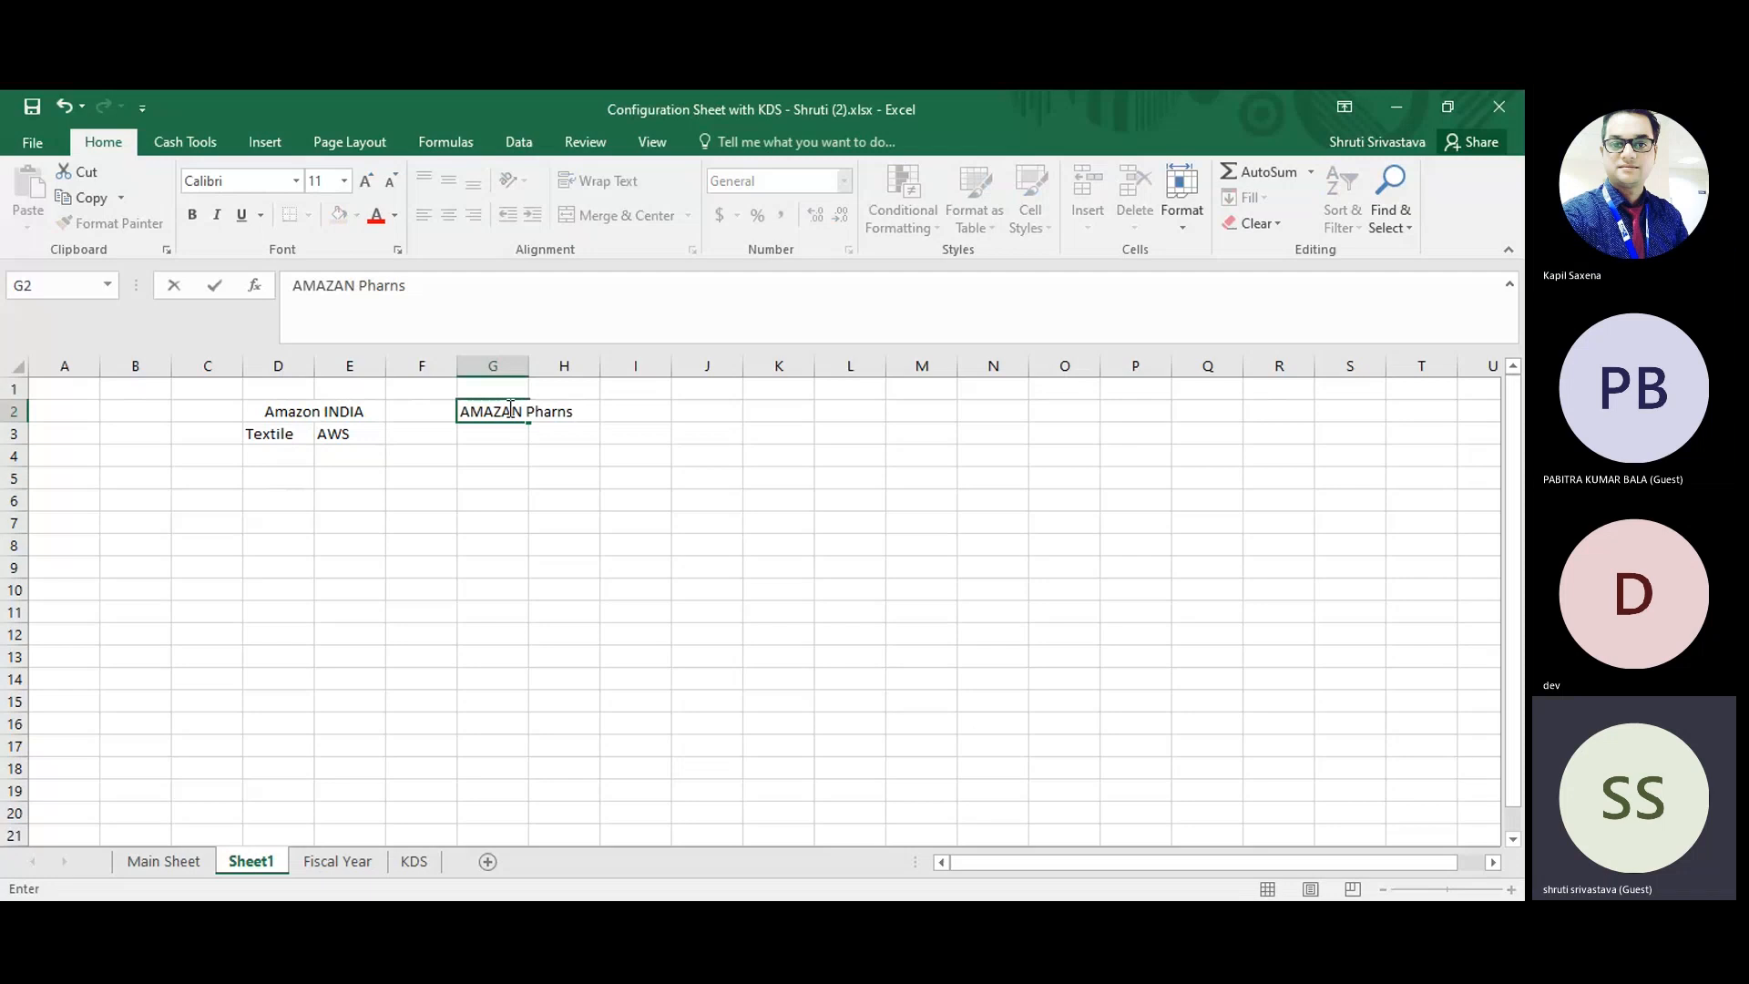
key("BackSpace")
key("BackSpace")
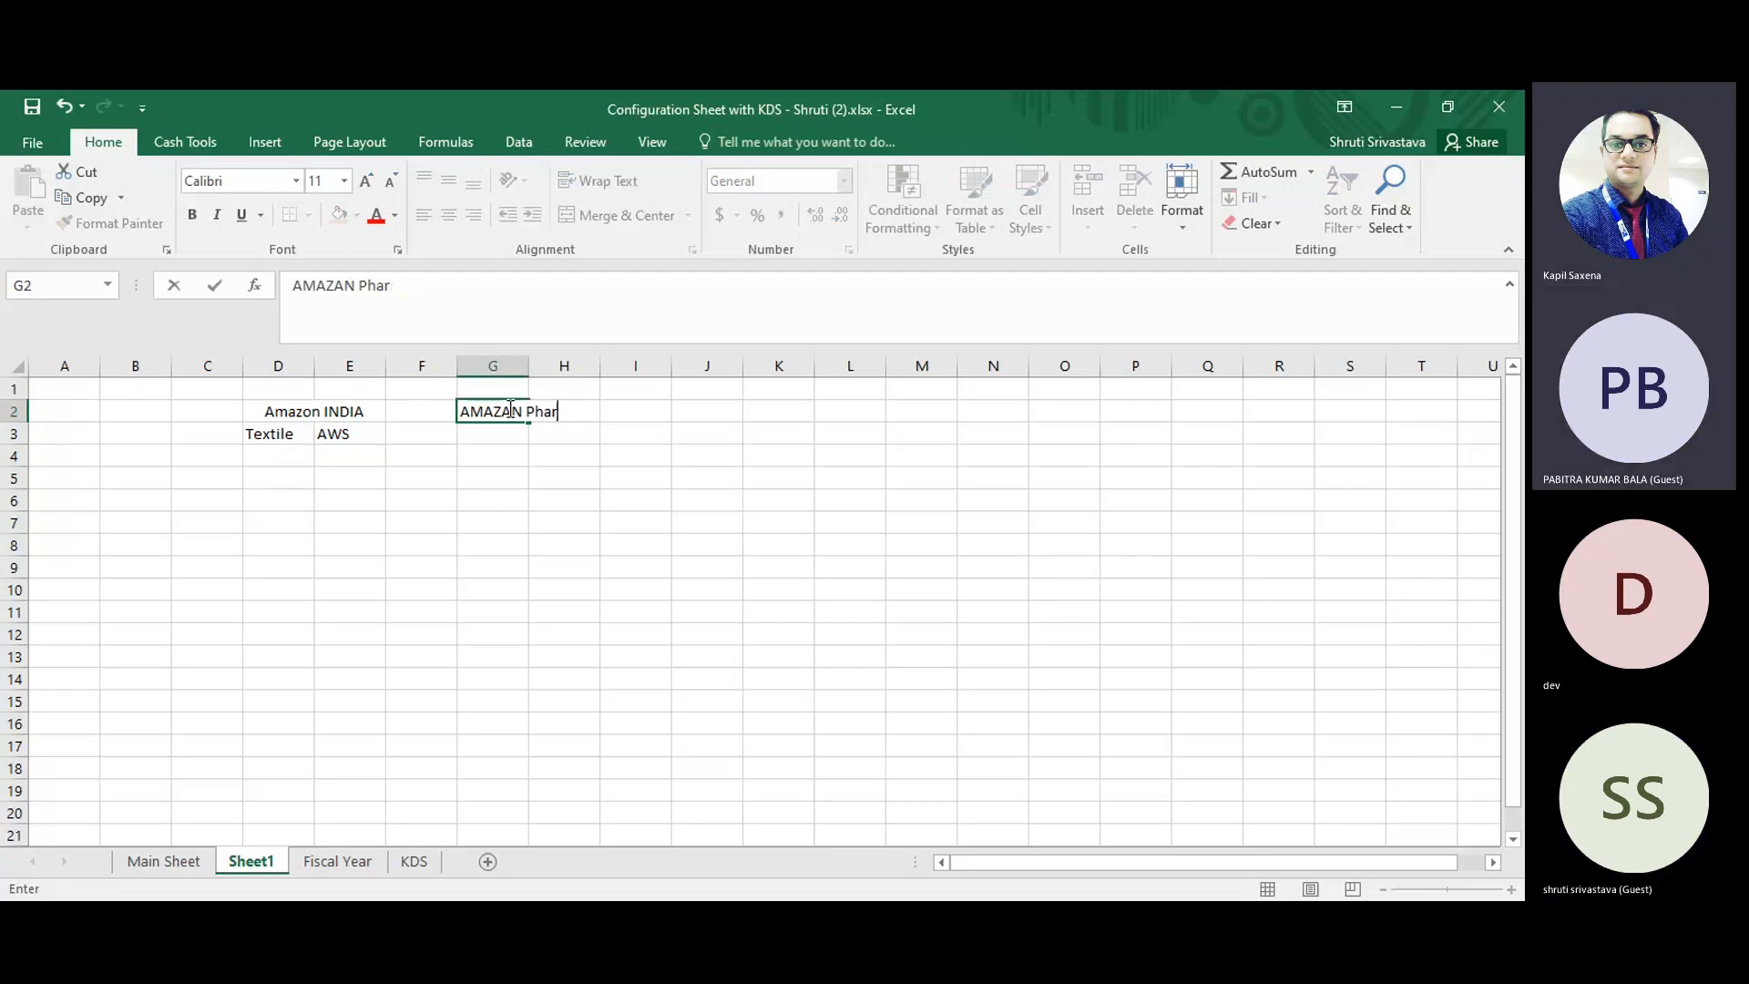
type("ma")
key("Return")
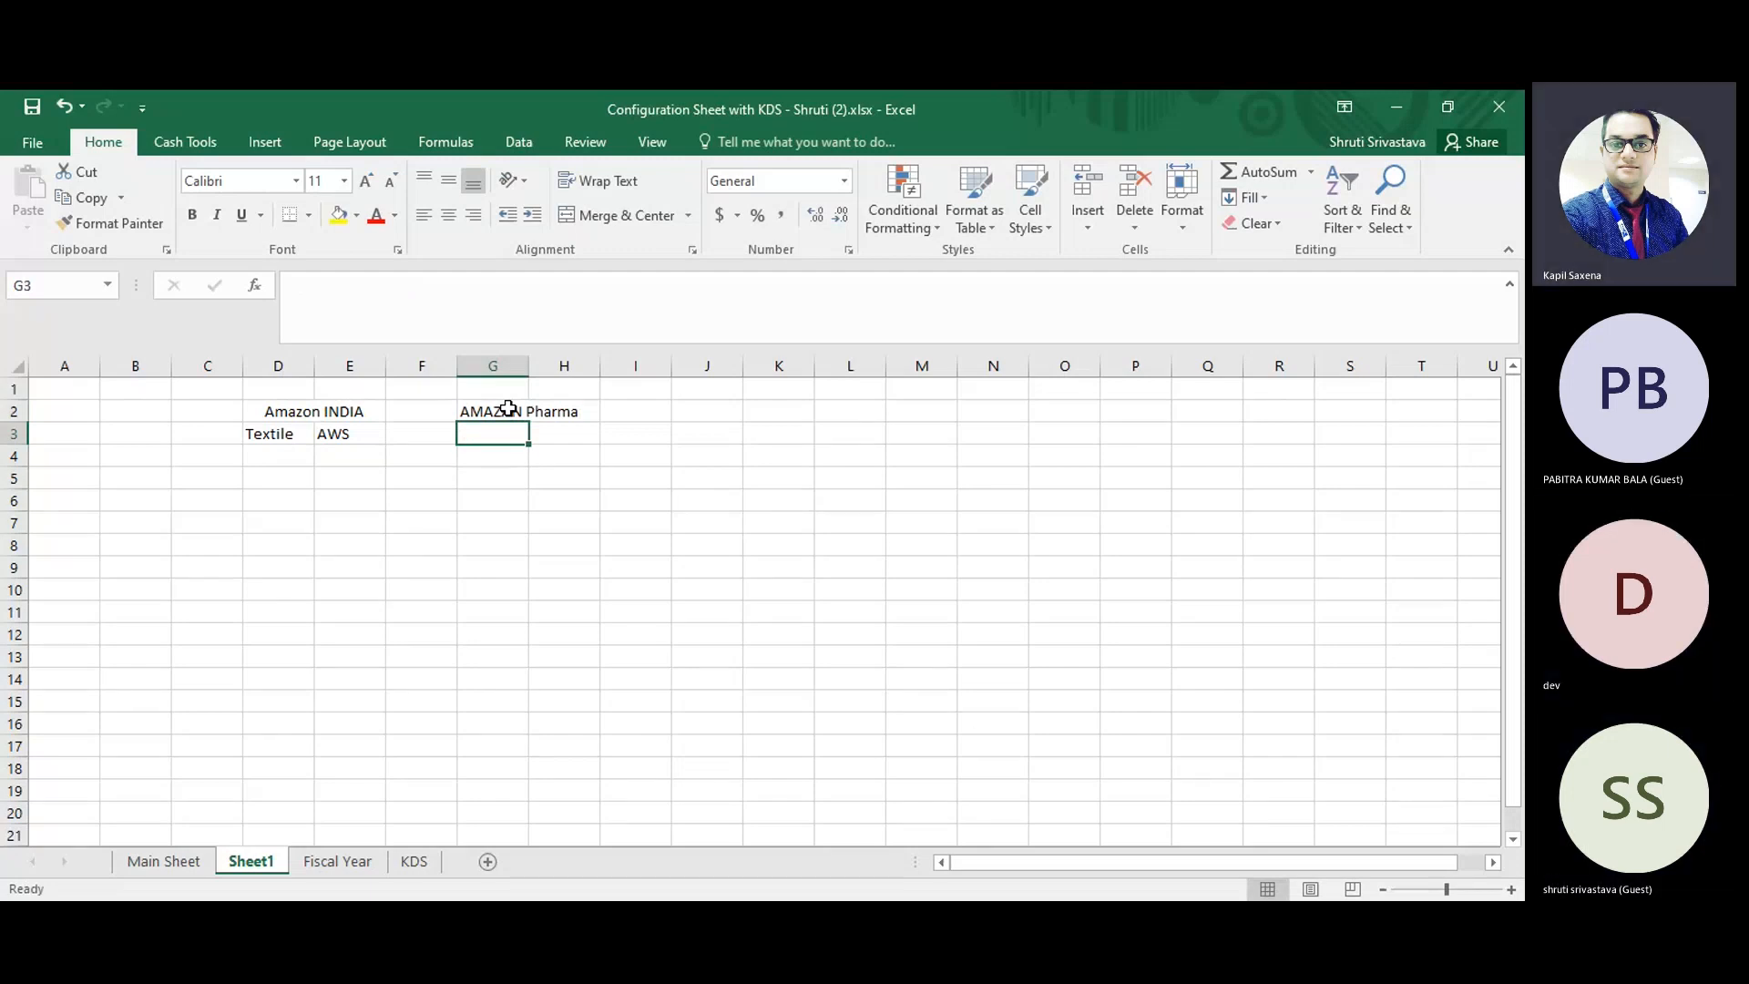
Enter "India" in G3 and "US" in H3, beneath the AMAZAN Pharma heading.
type("India")
key("Tab")
type("US")
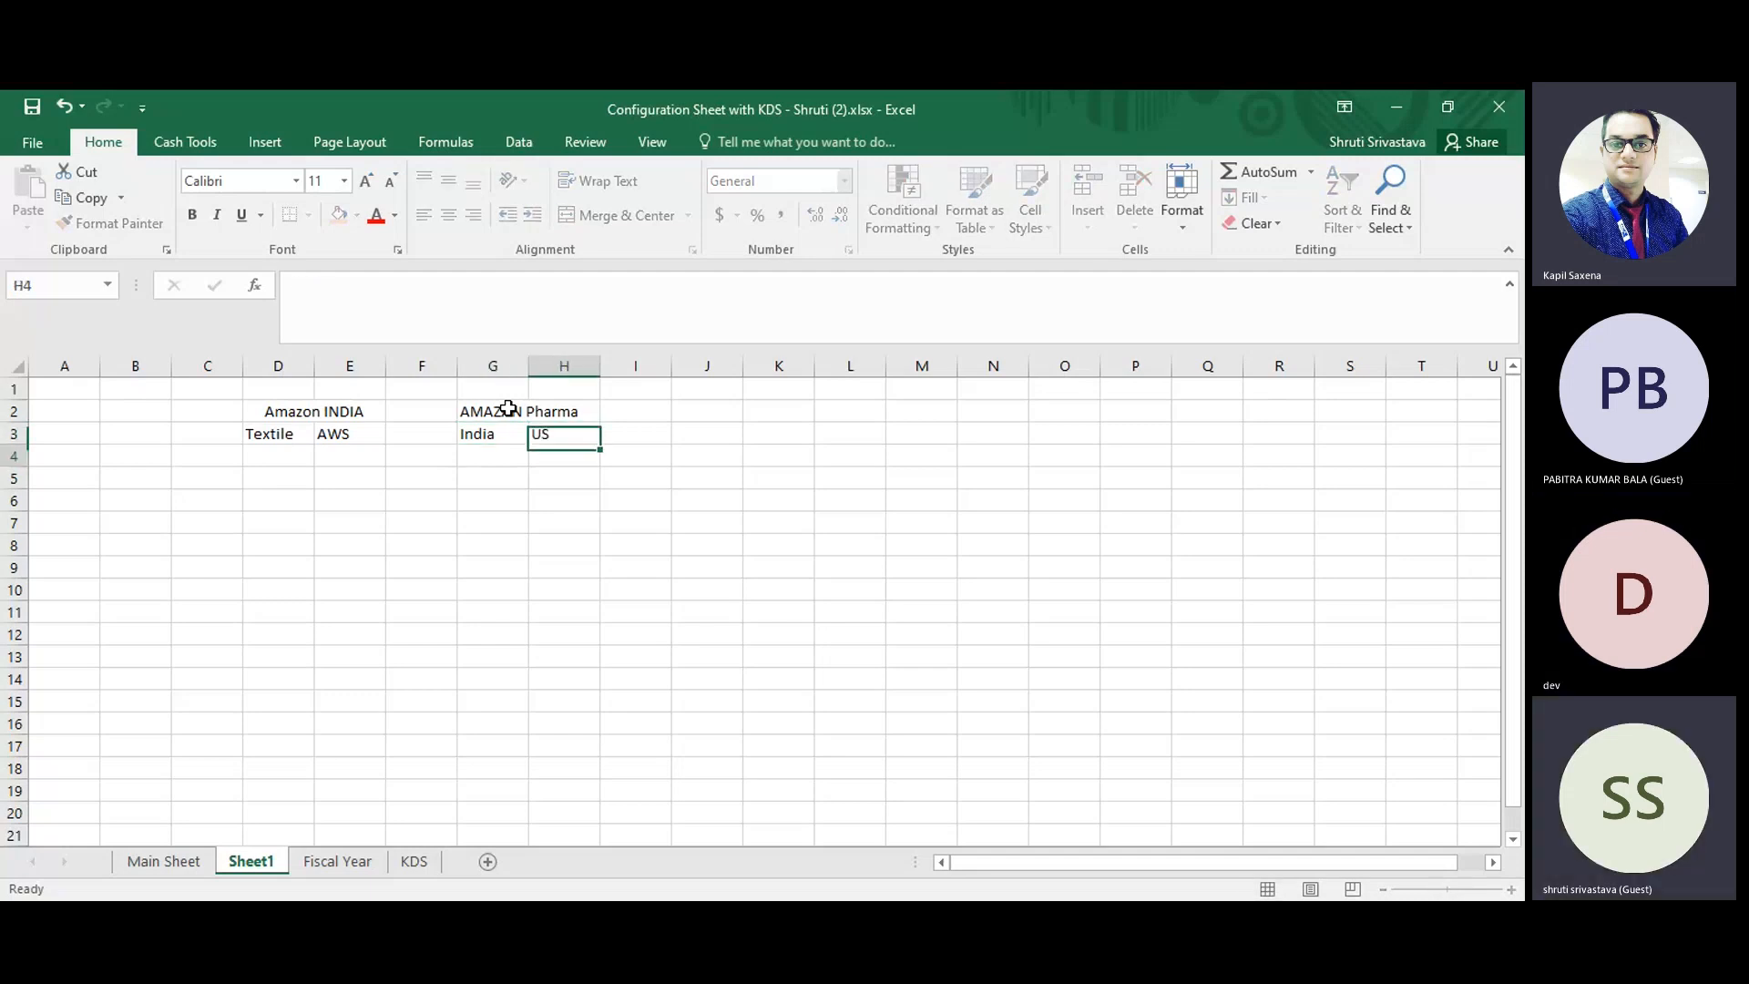
key("Left")
key("Left")
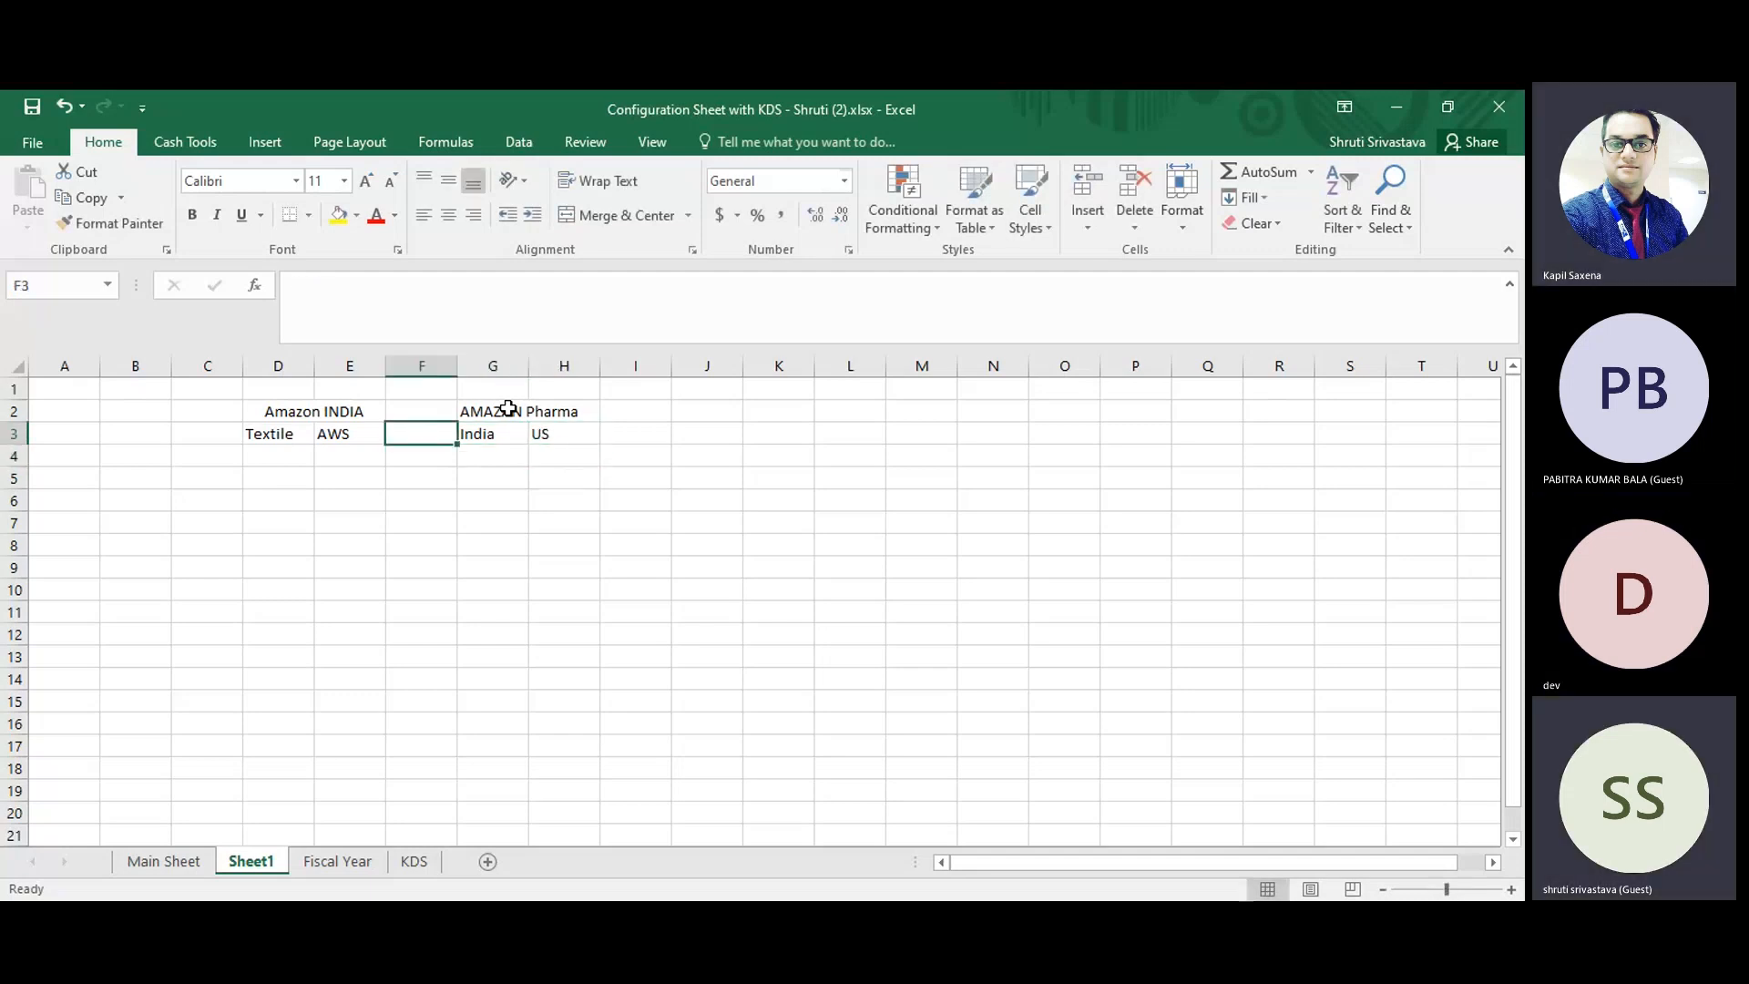
Merge and center the AMAZAN Pharma heading across G2:H2.
left_click_drag(508, 408, 560, 410)
left_click(603, 215)
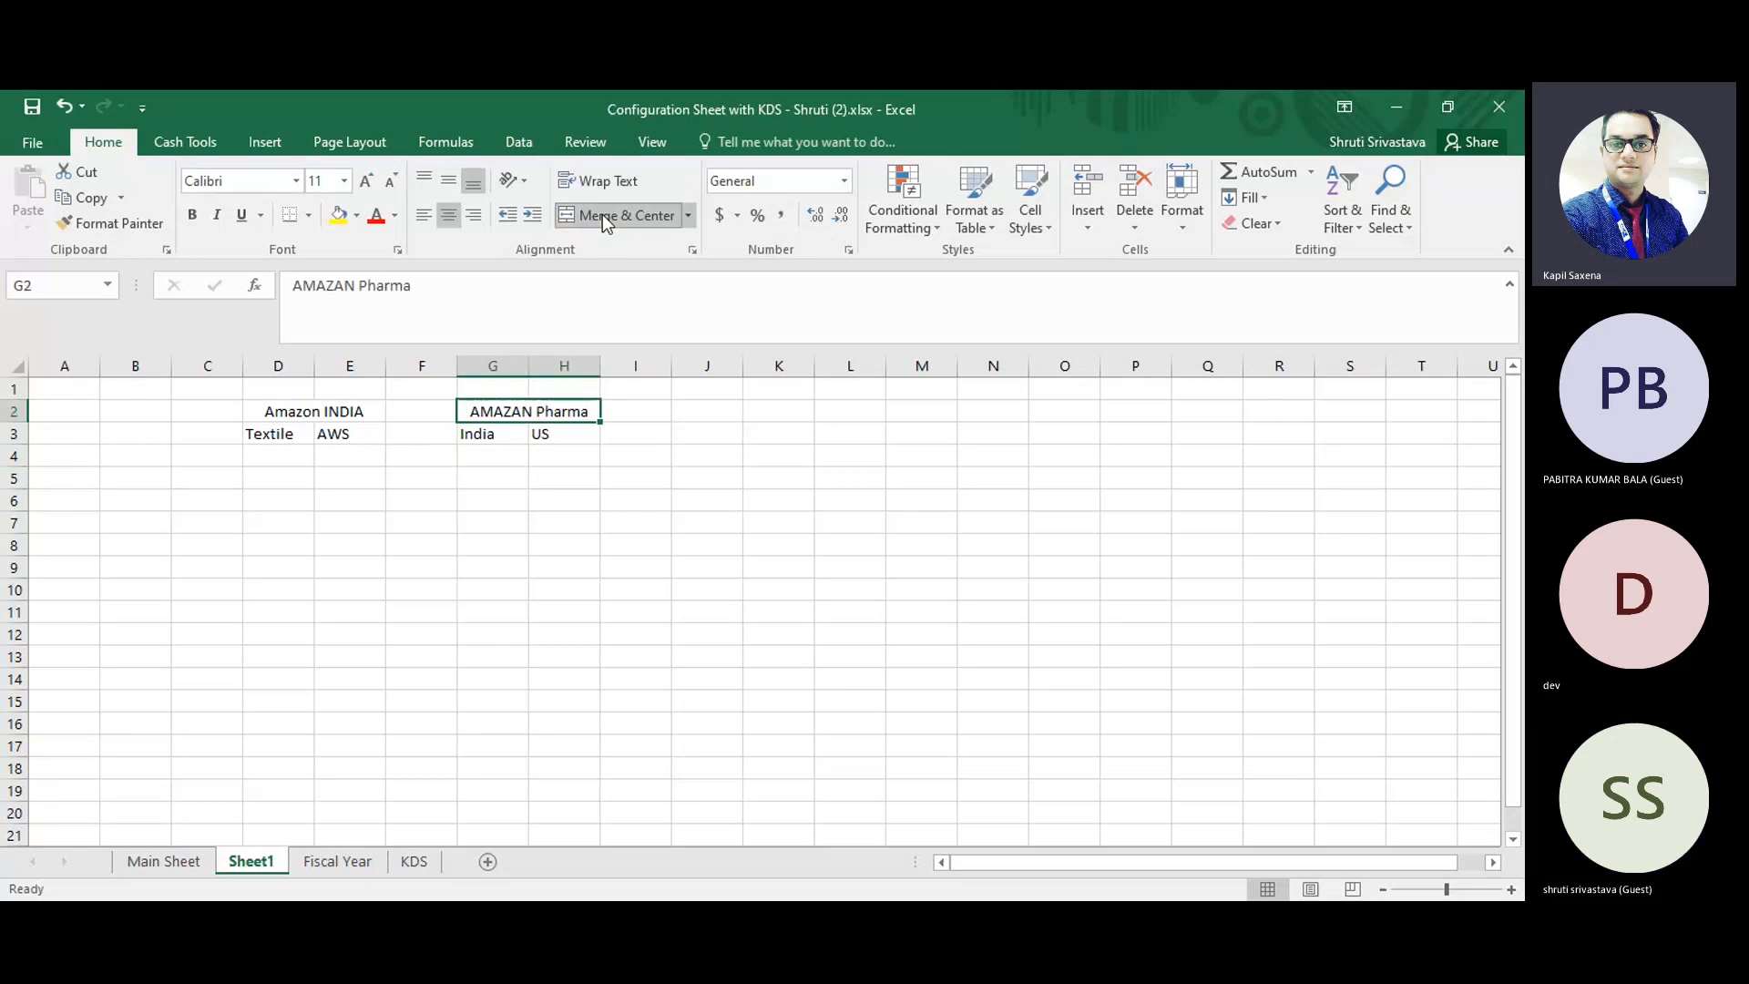
left_click(583, 446)
left_click(355, 409)
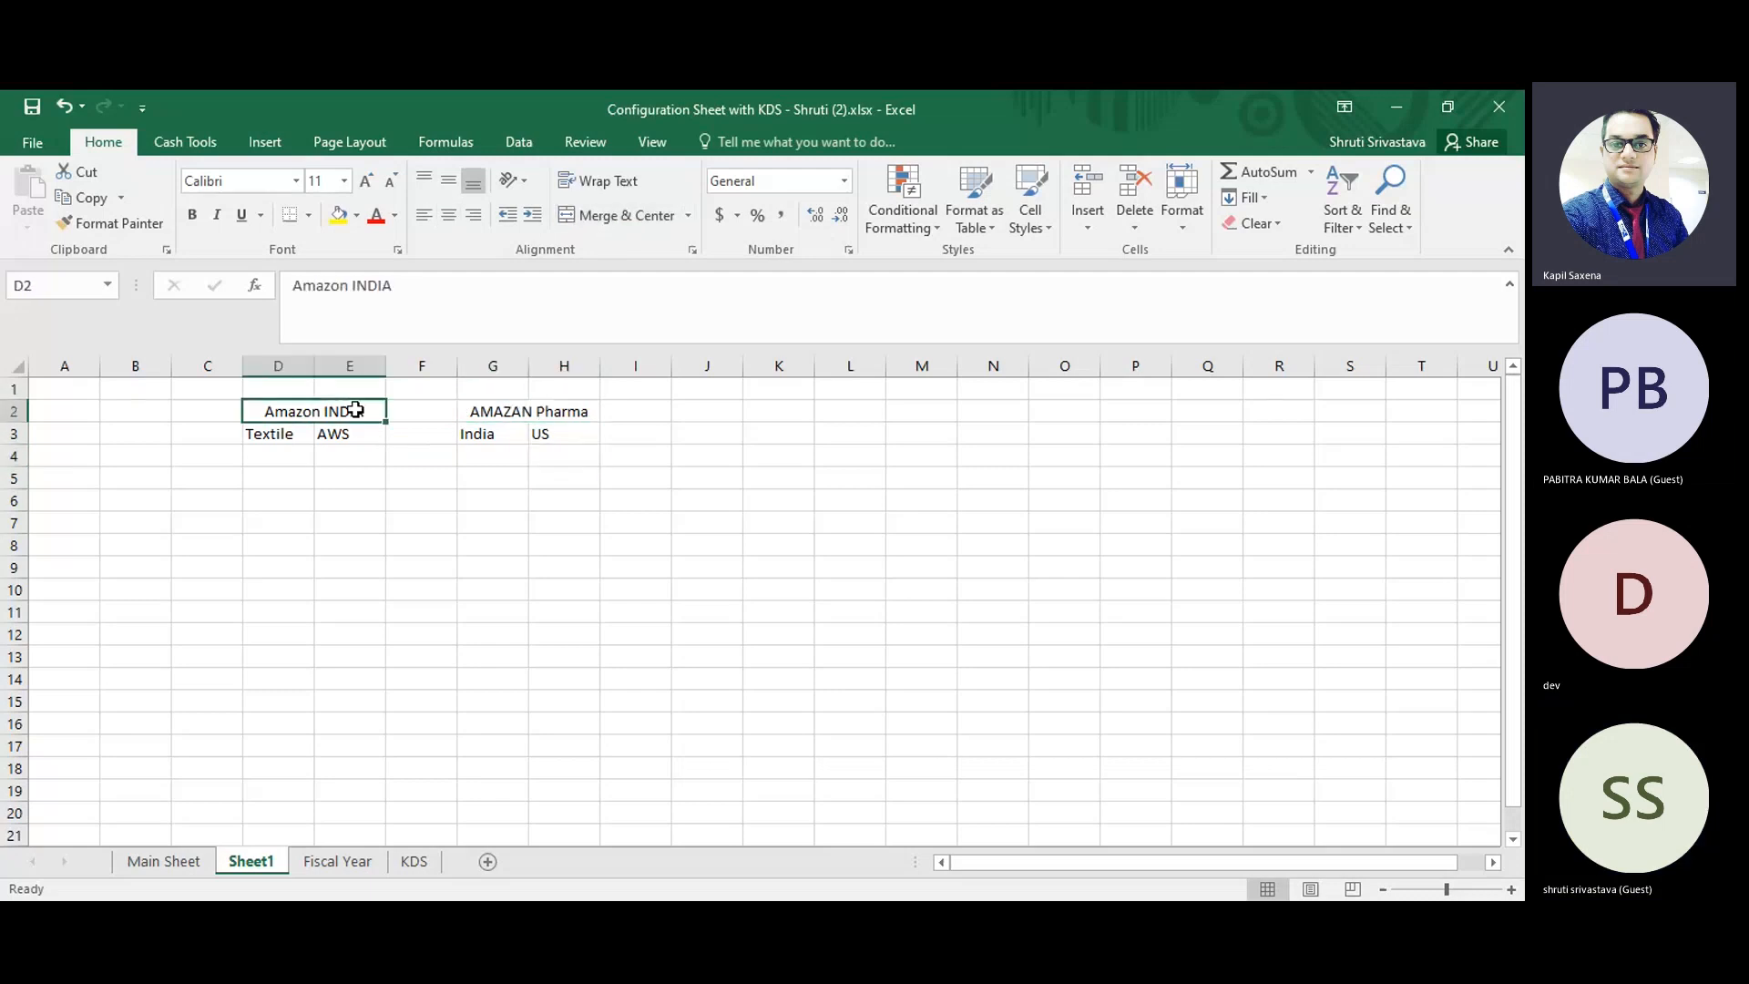
left_click(547, 413)
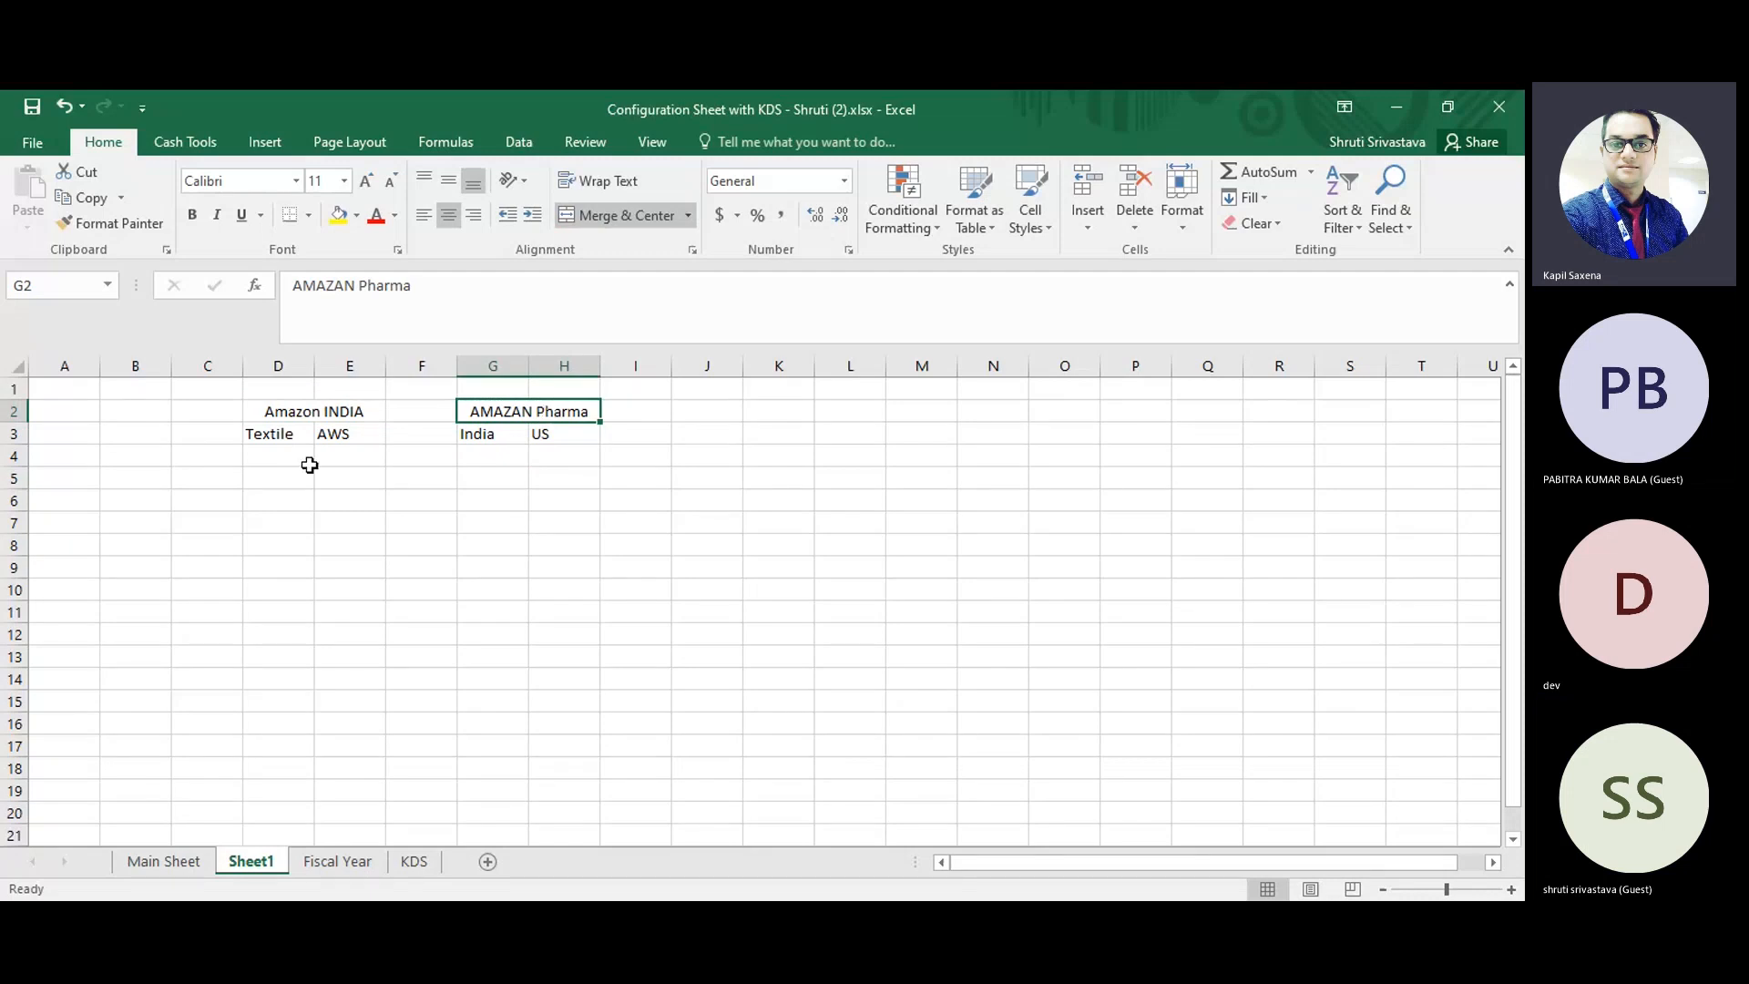
left_click(318, 410)
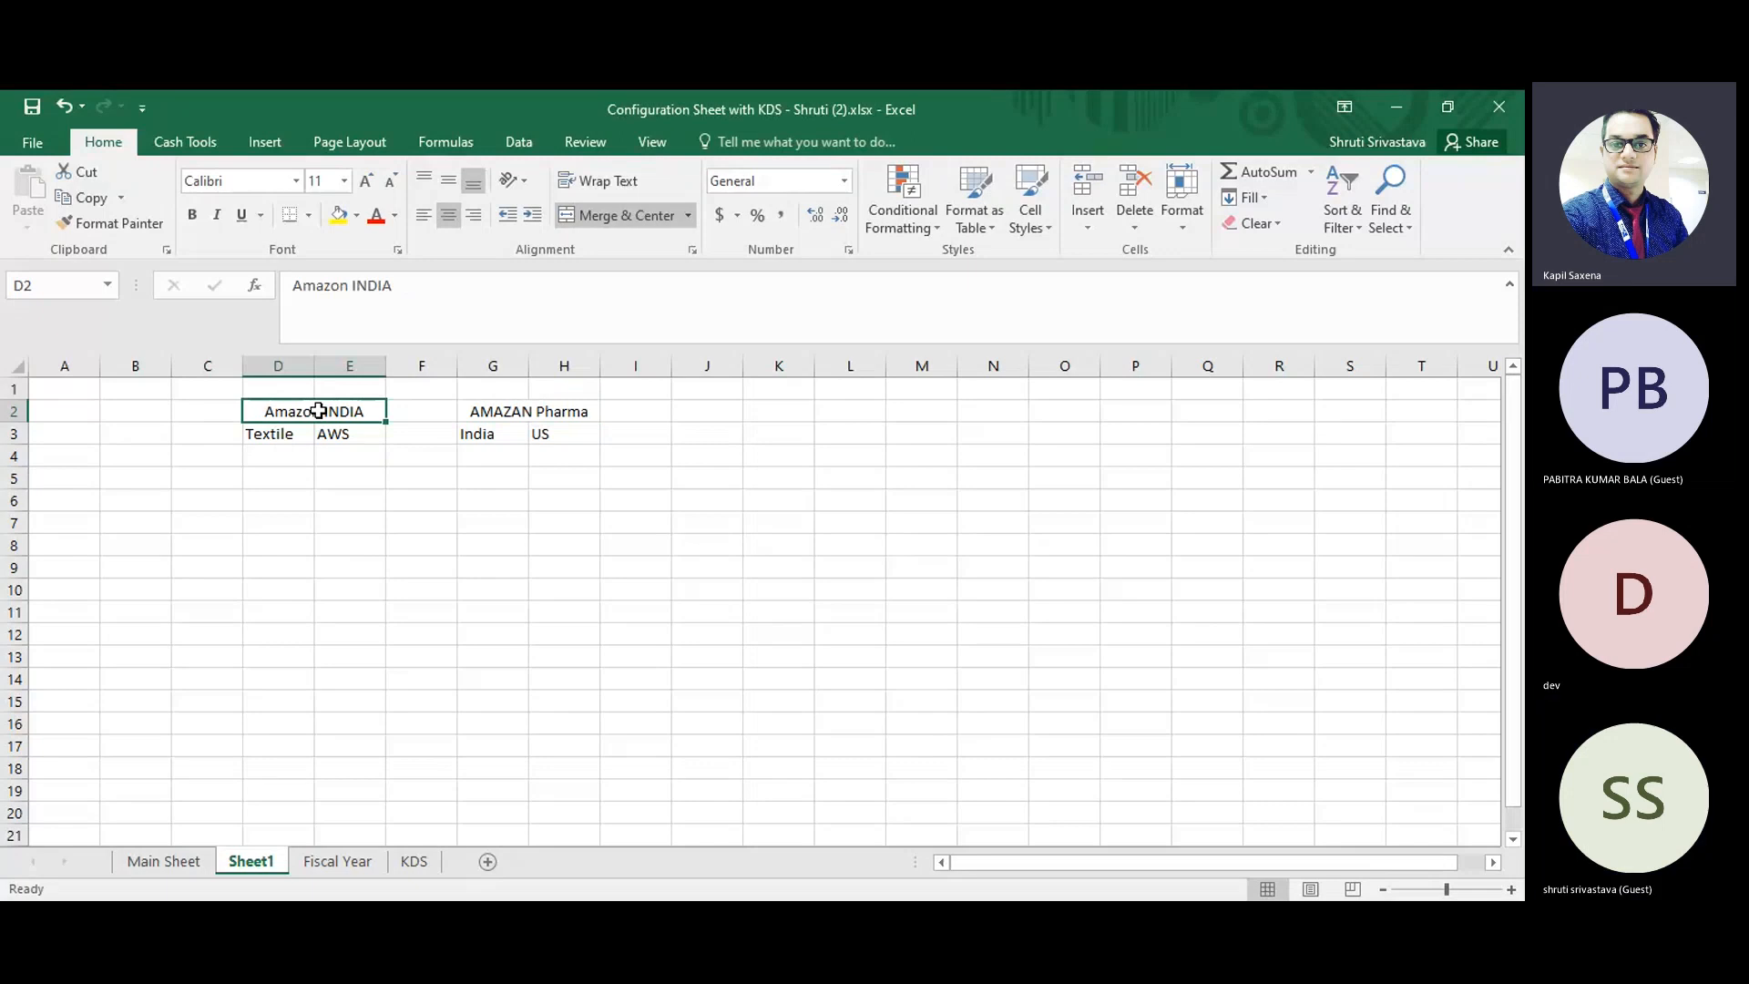
Enter the currencies "INR" in G4 under India and "USD" in H4 under US.
left_click(512, 439)
left_click(495, 459)
type("INR")
key("Return")
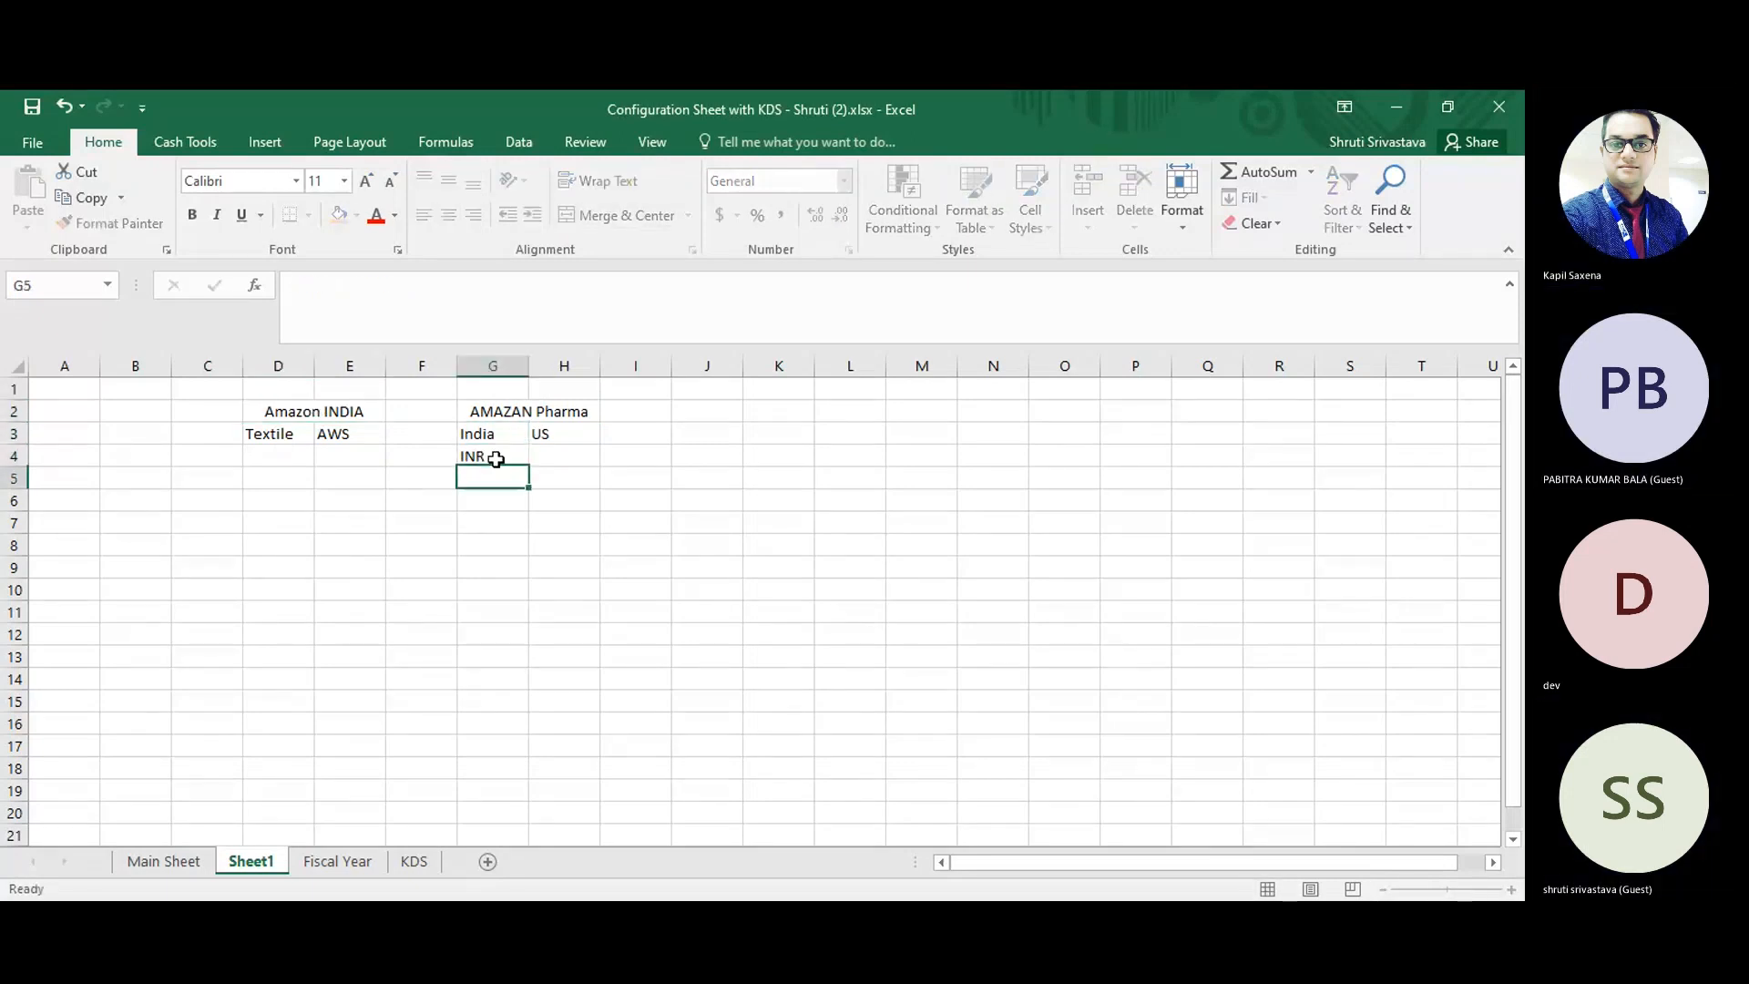
key("Up")
key("Right")
type("USD")
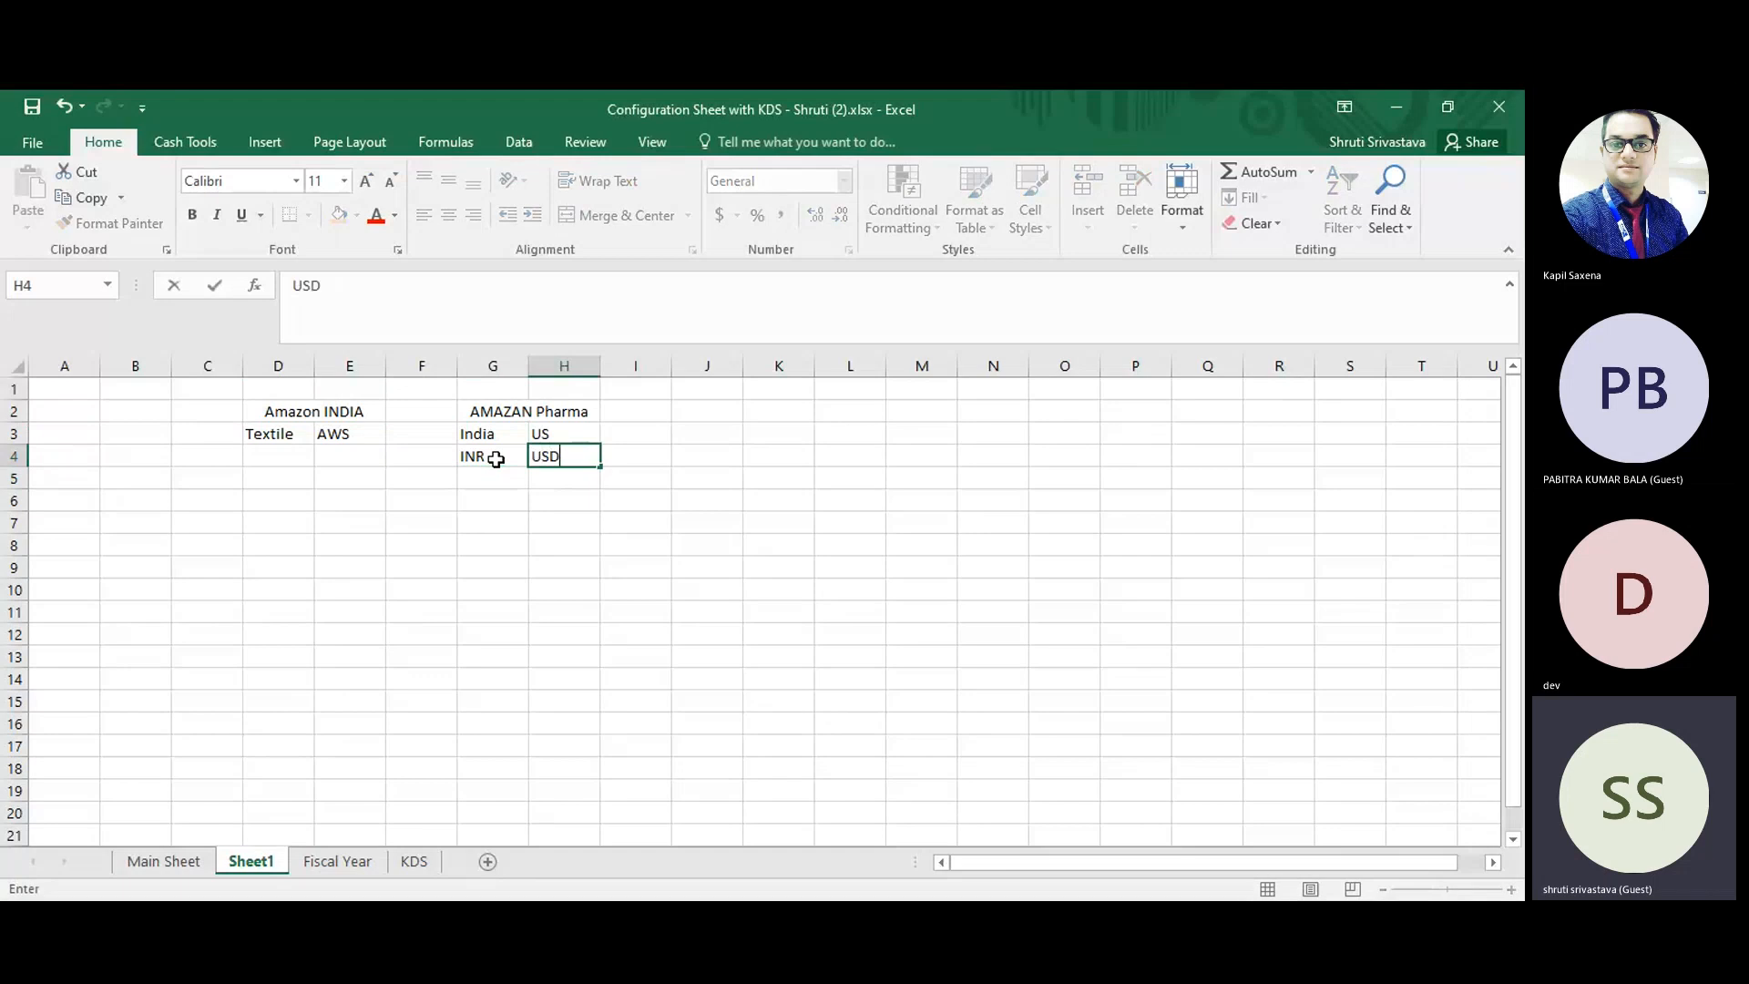
key("Return")
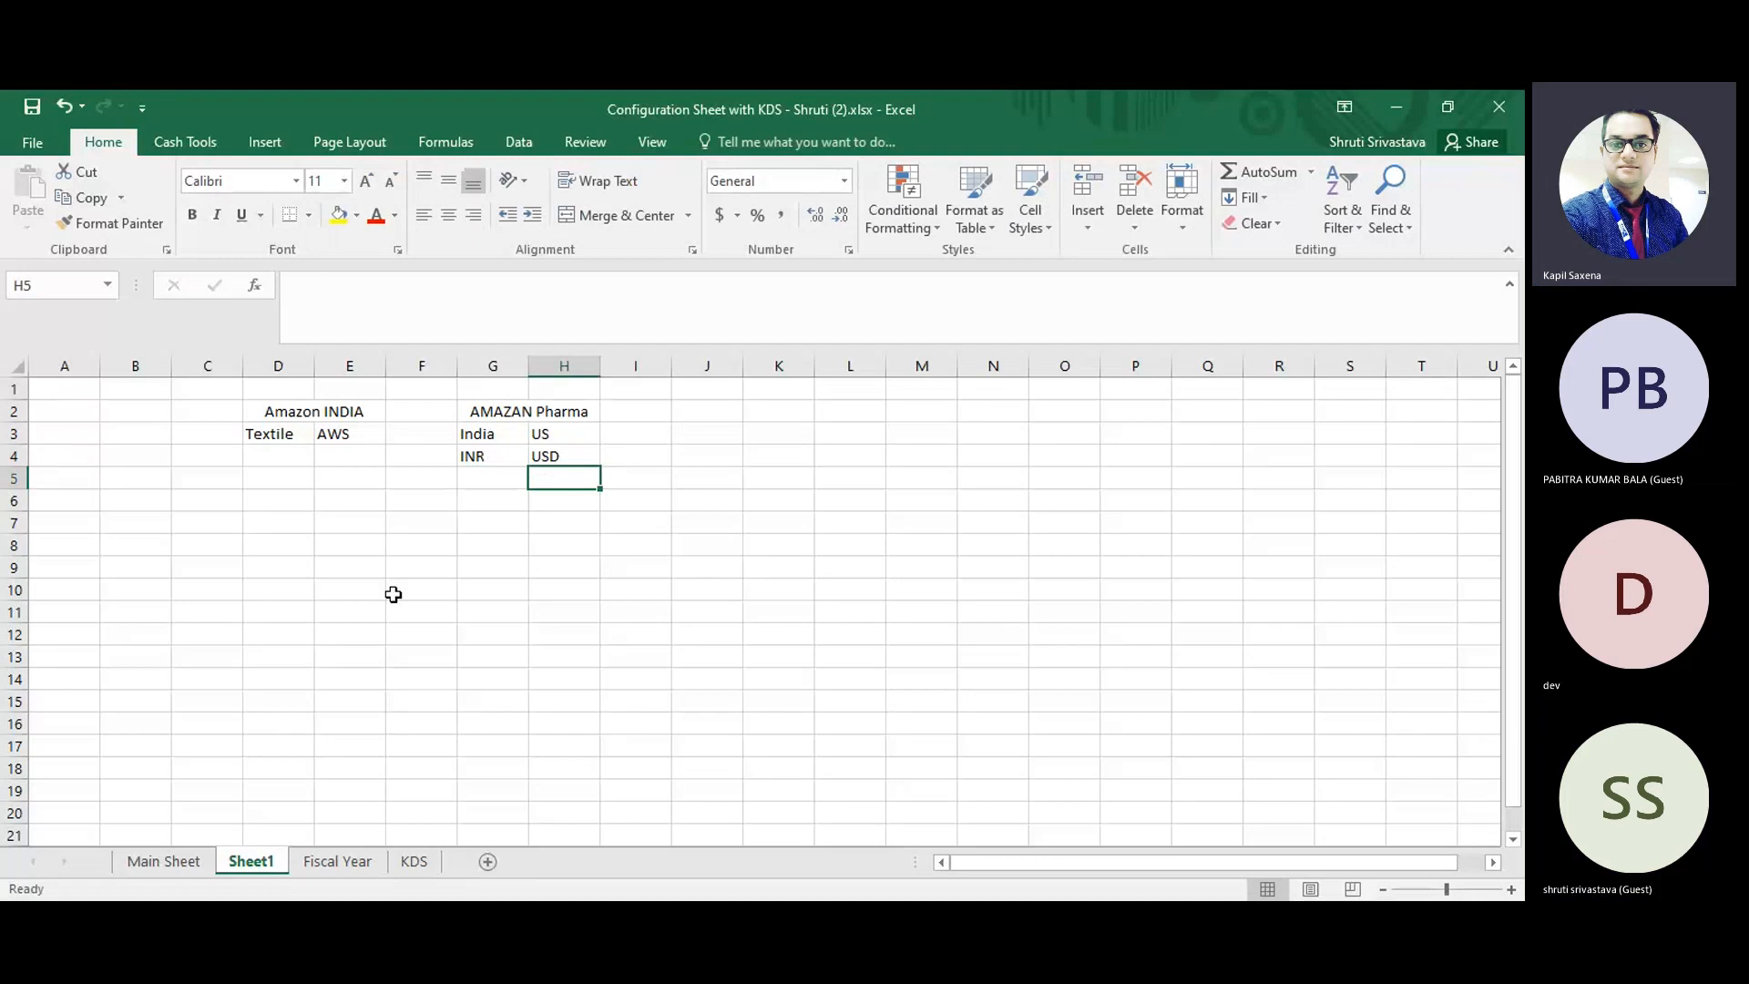
key("alt+Tab")
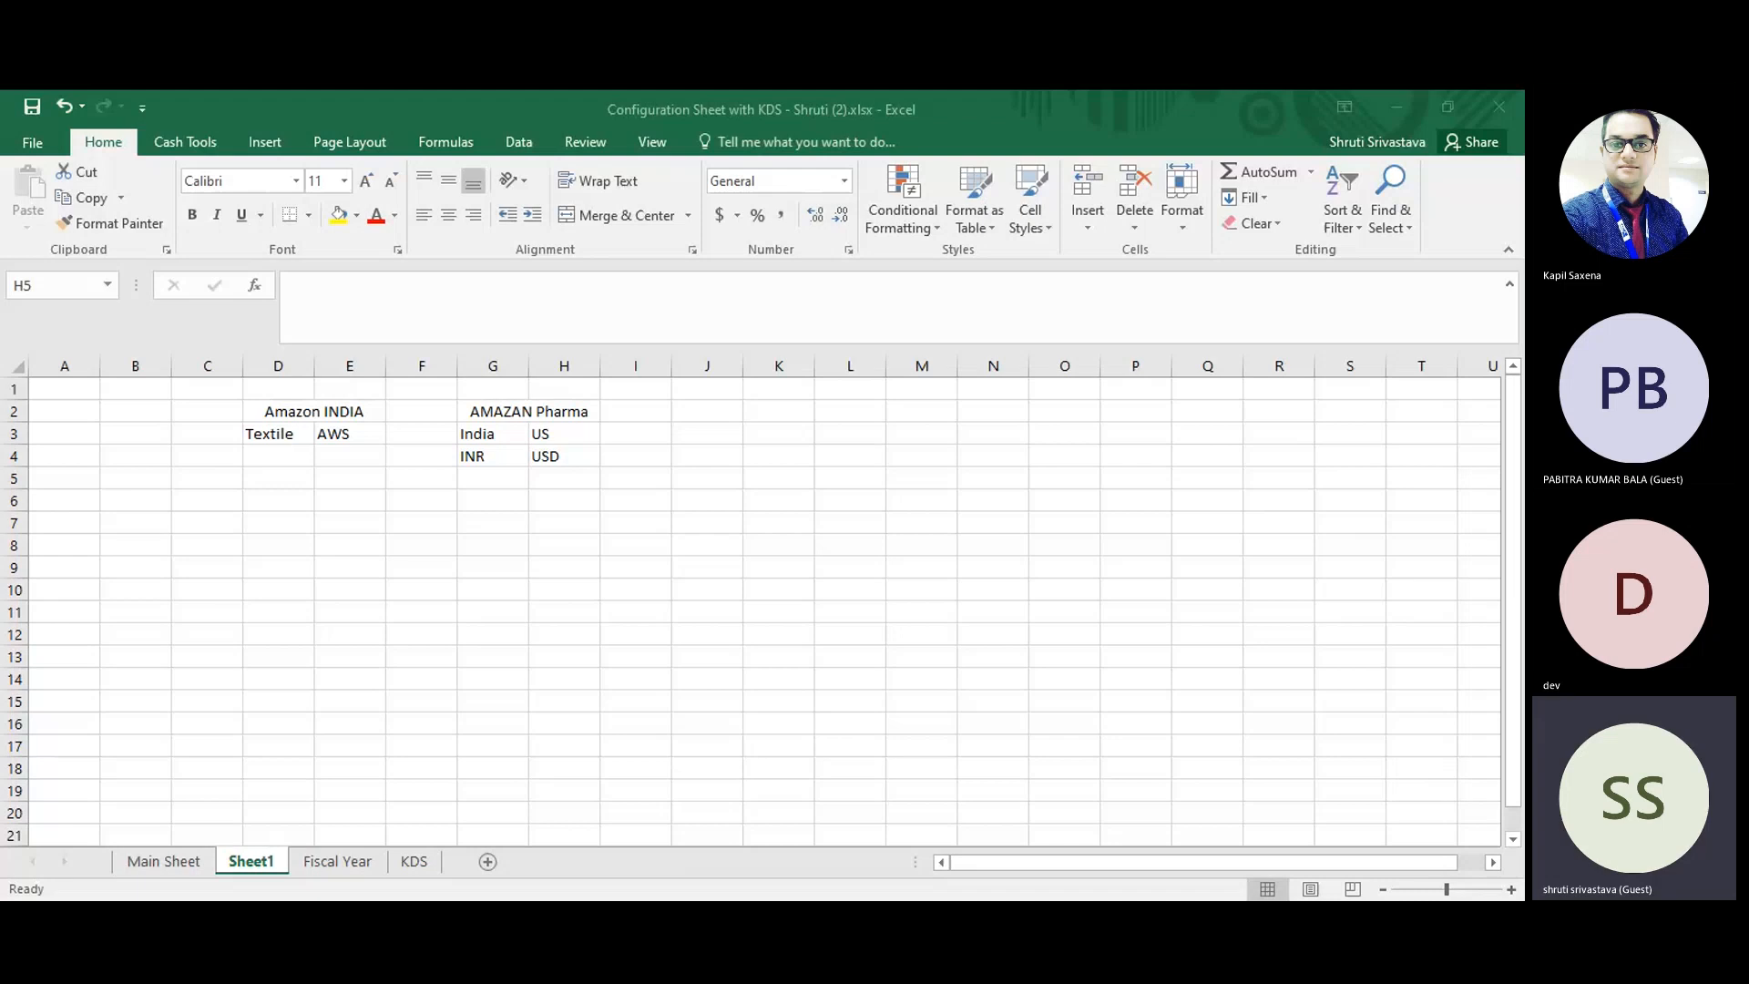
left_click(693, 547)
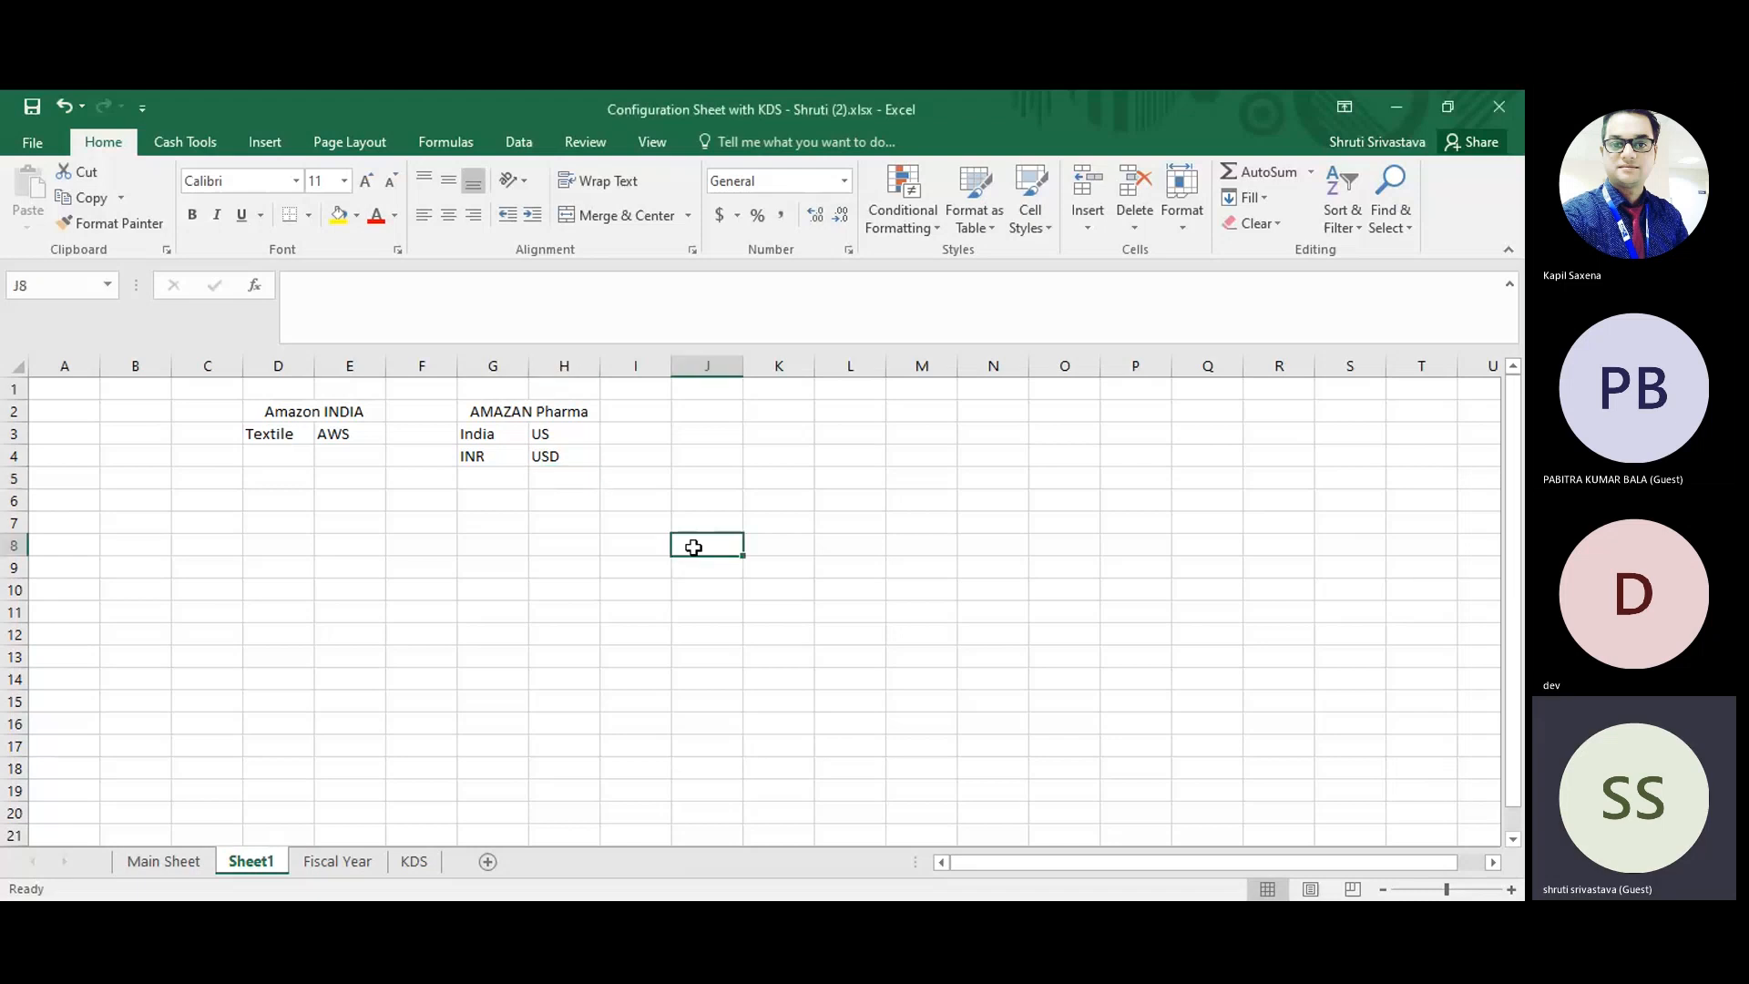
left_click(483, 455)
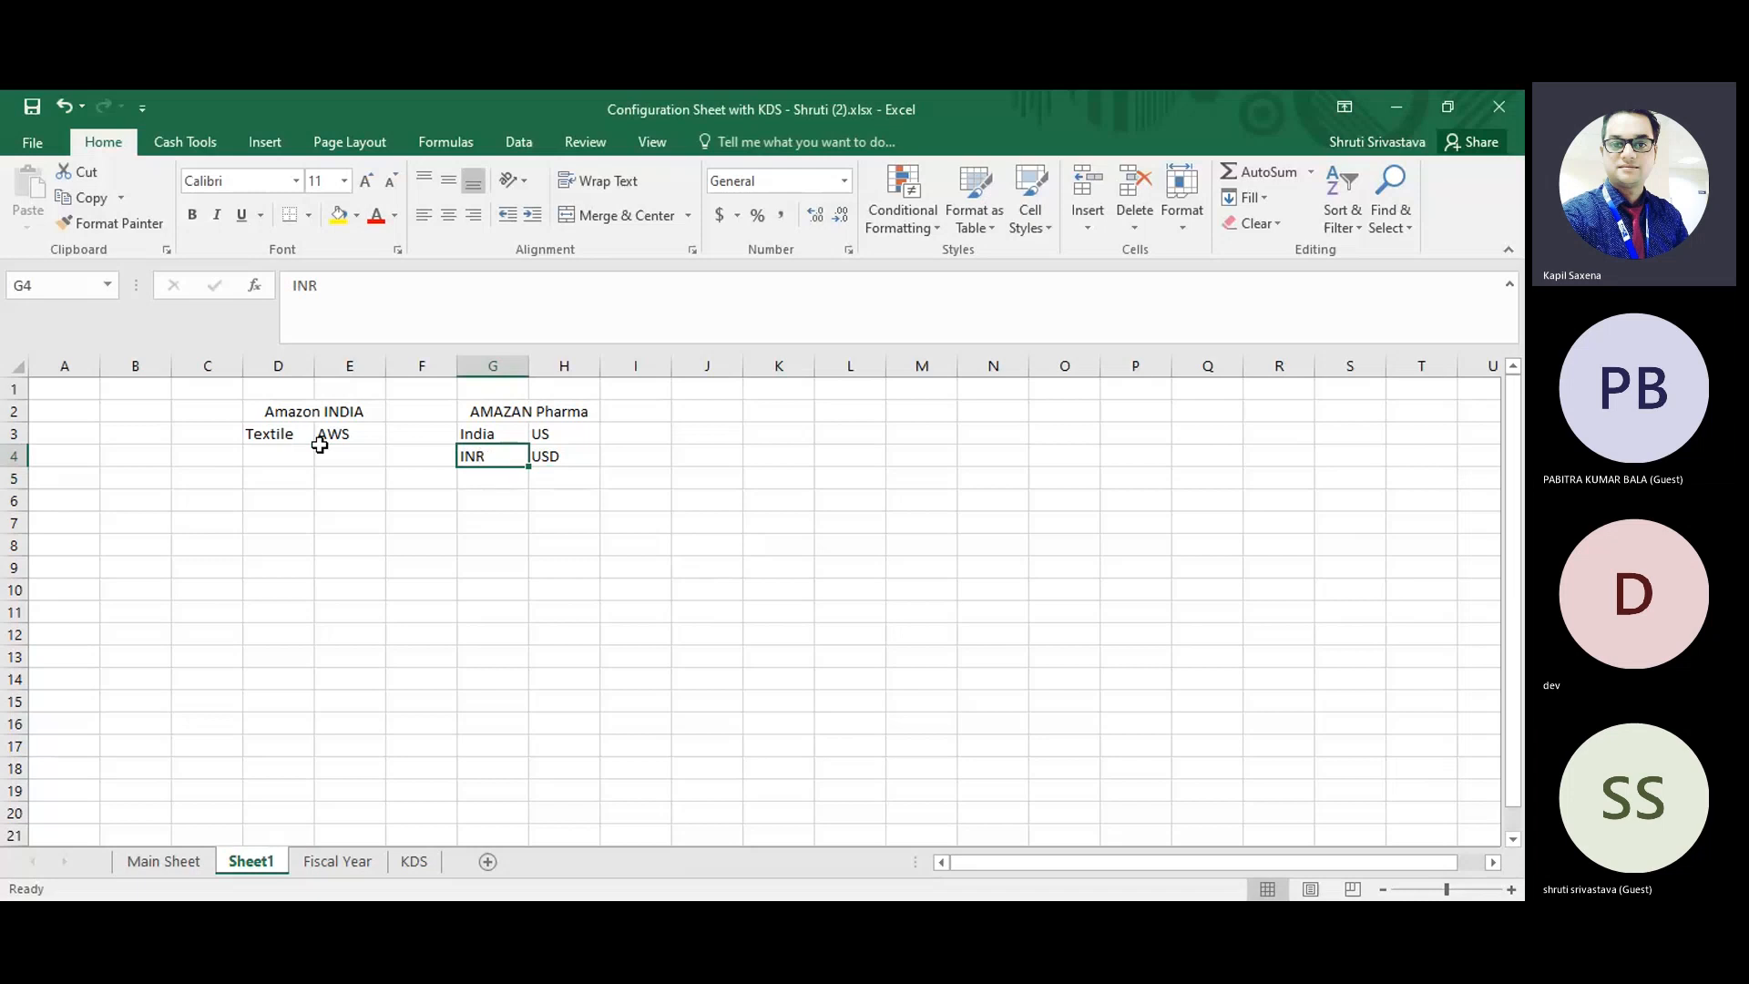
Add the row labels "Company" in C2 and "Co.Code" in C3, beside the Amazon INDIA block.
left_click(213, 421)
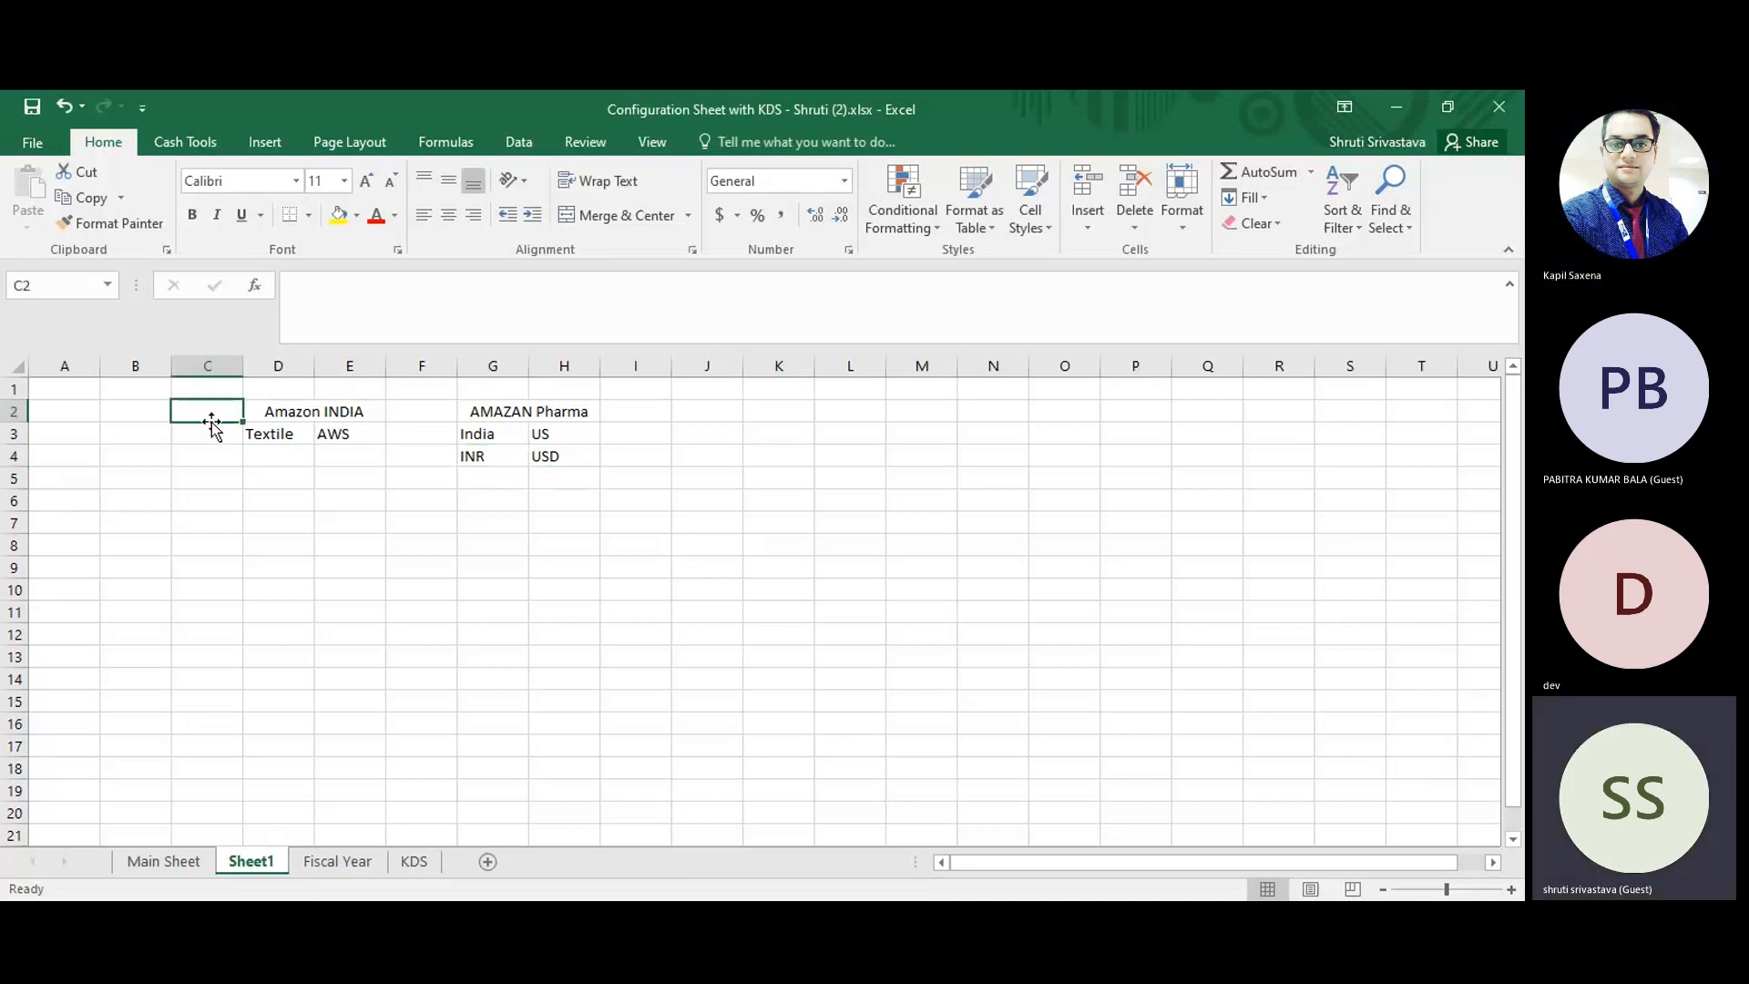
type("Company")
key("Return")
key("Right")
key("Down")
left_click(211, 424)
type("Co")
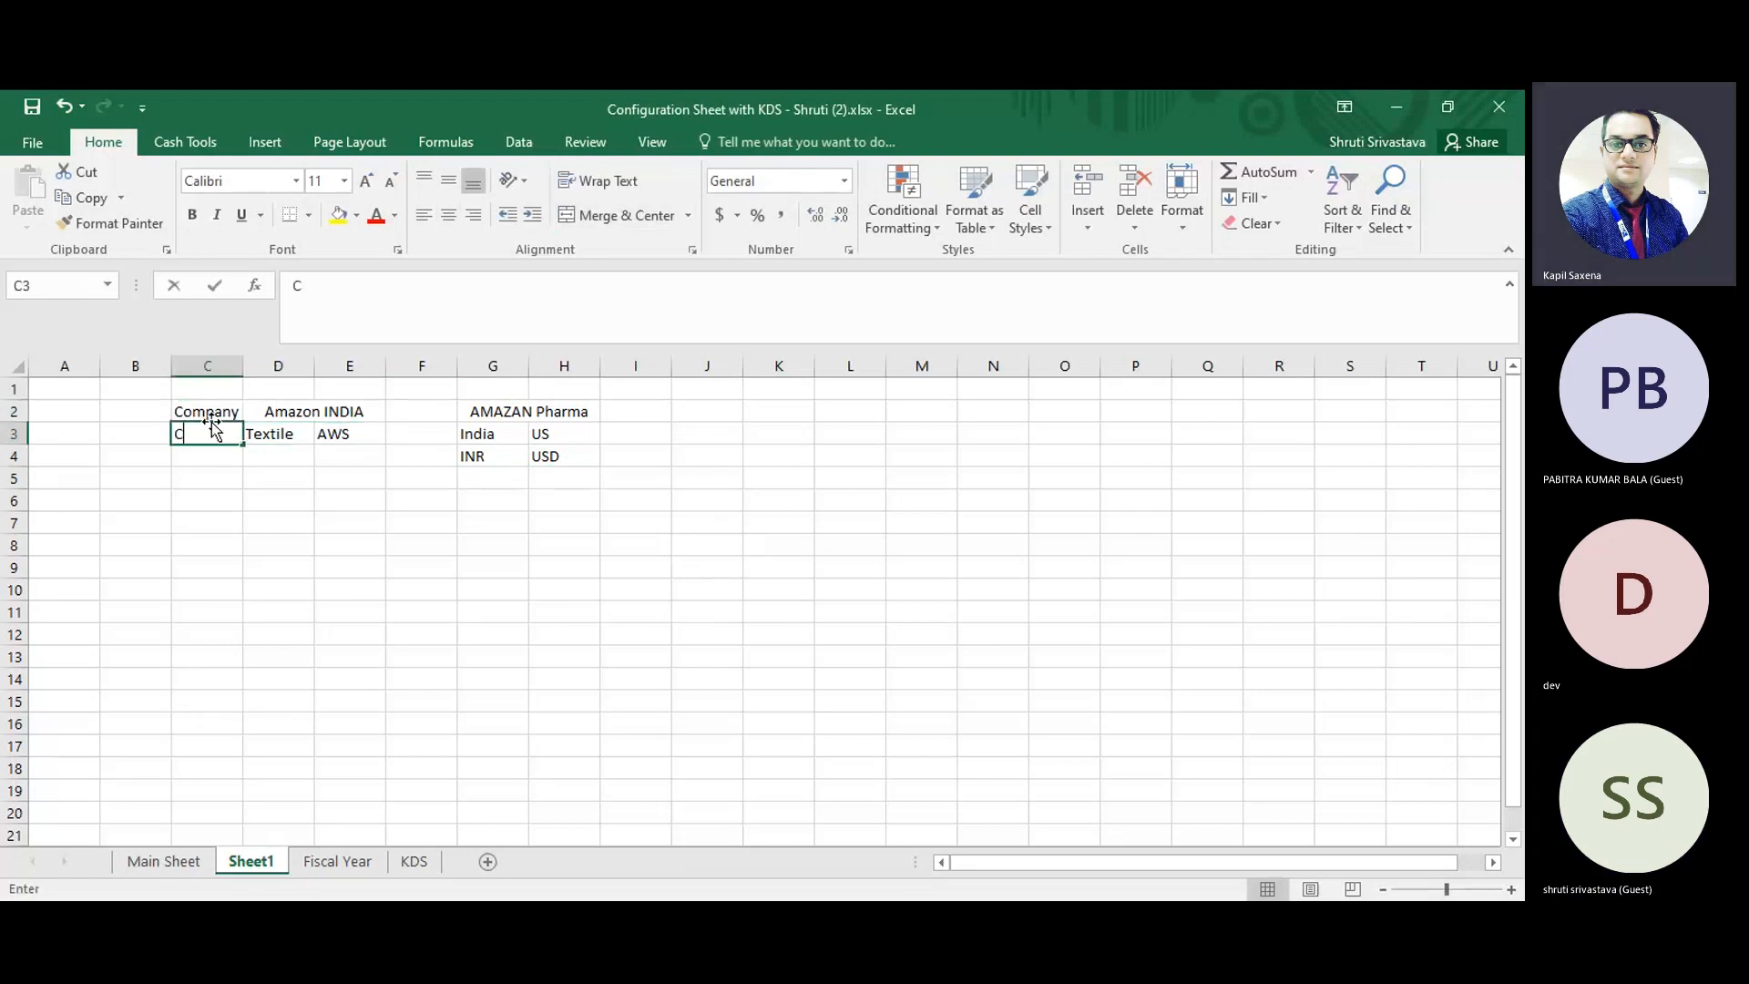
type(".Code")
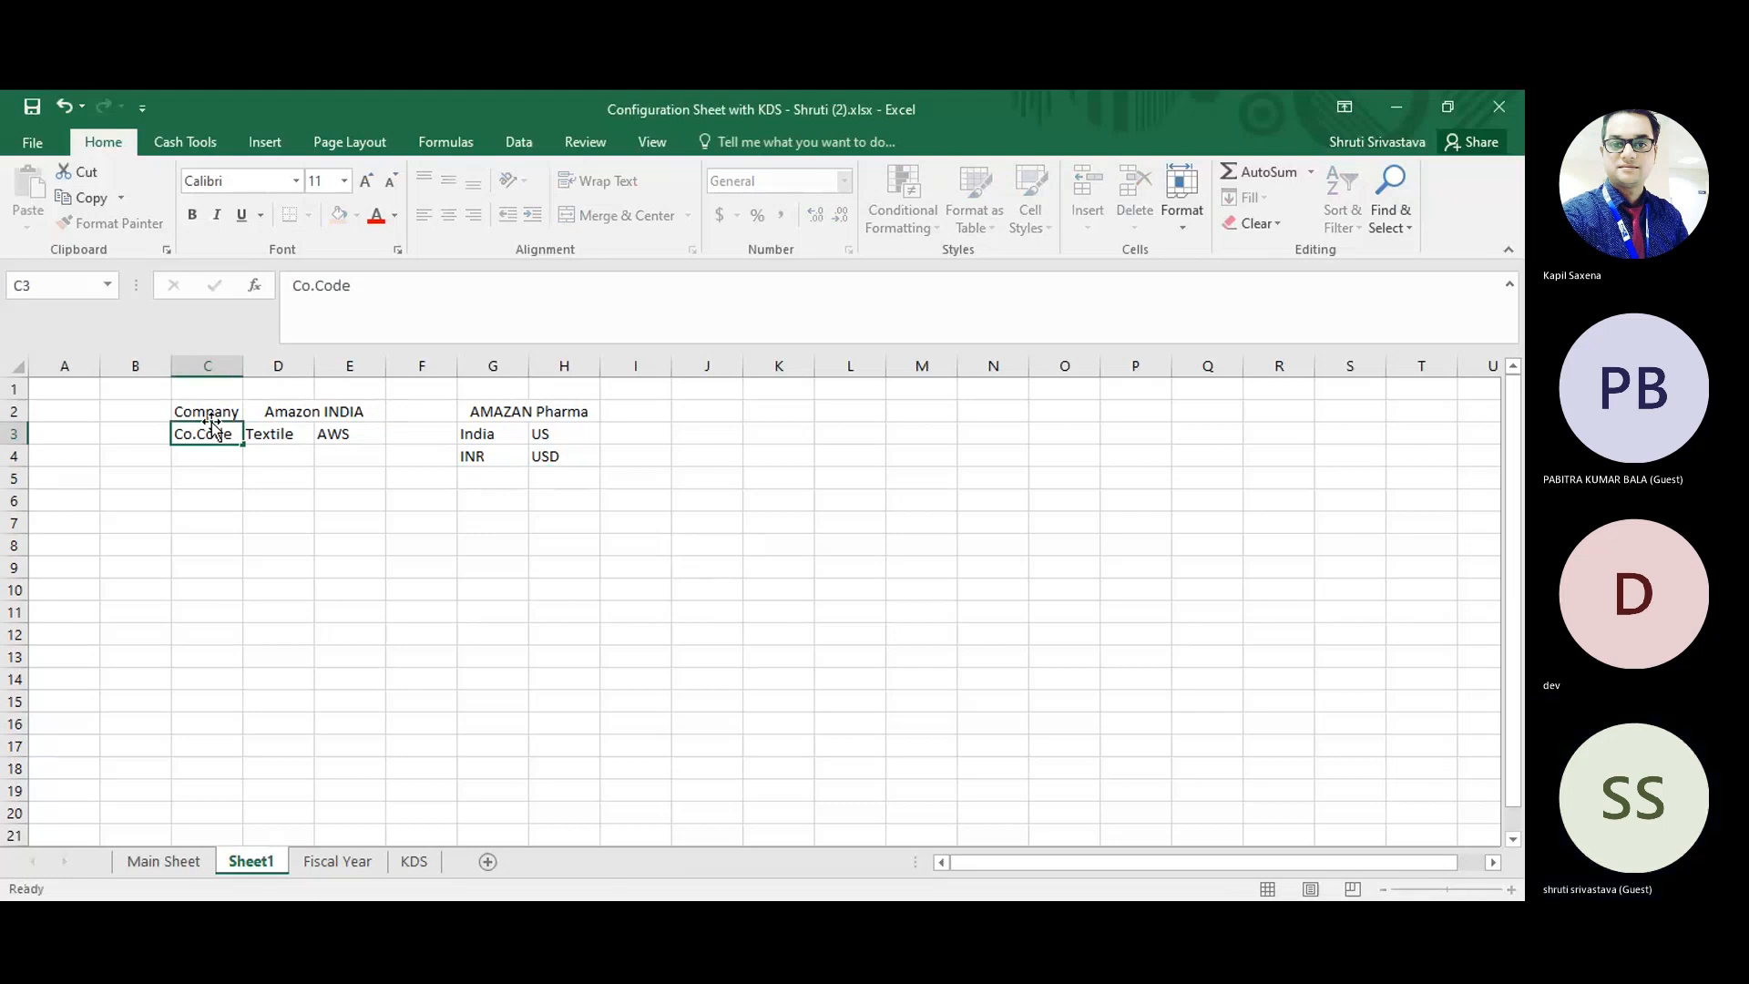
key("Return")
key("Up")
key("Right")
key("Right")
key("Left")
key("Right")
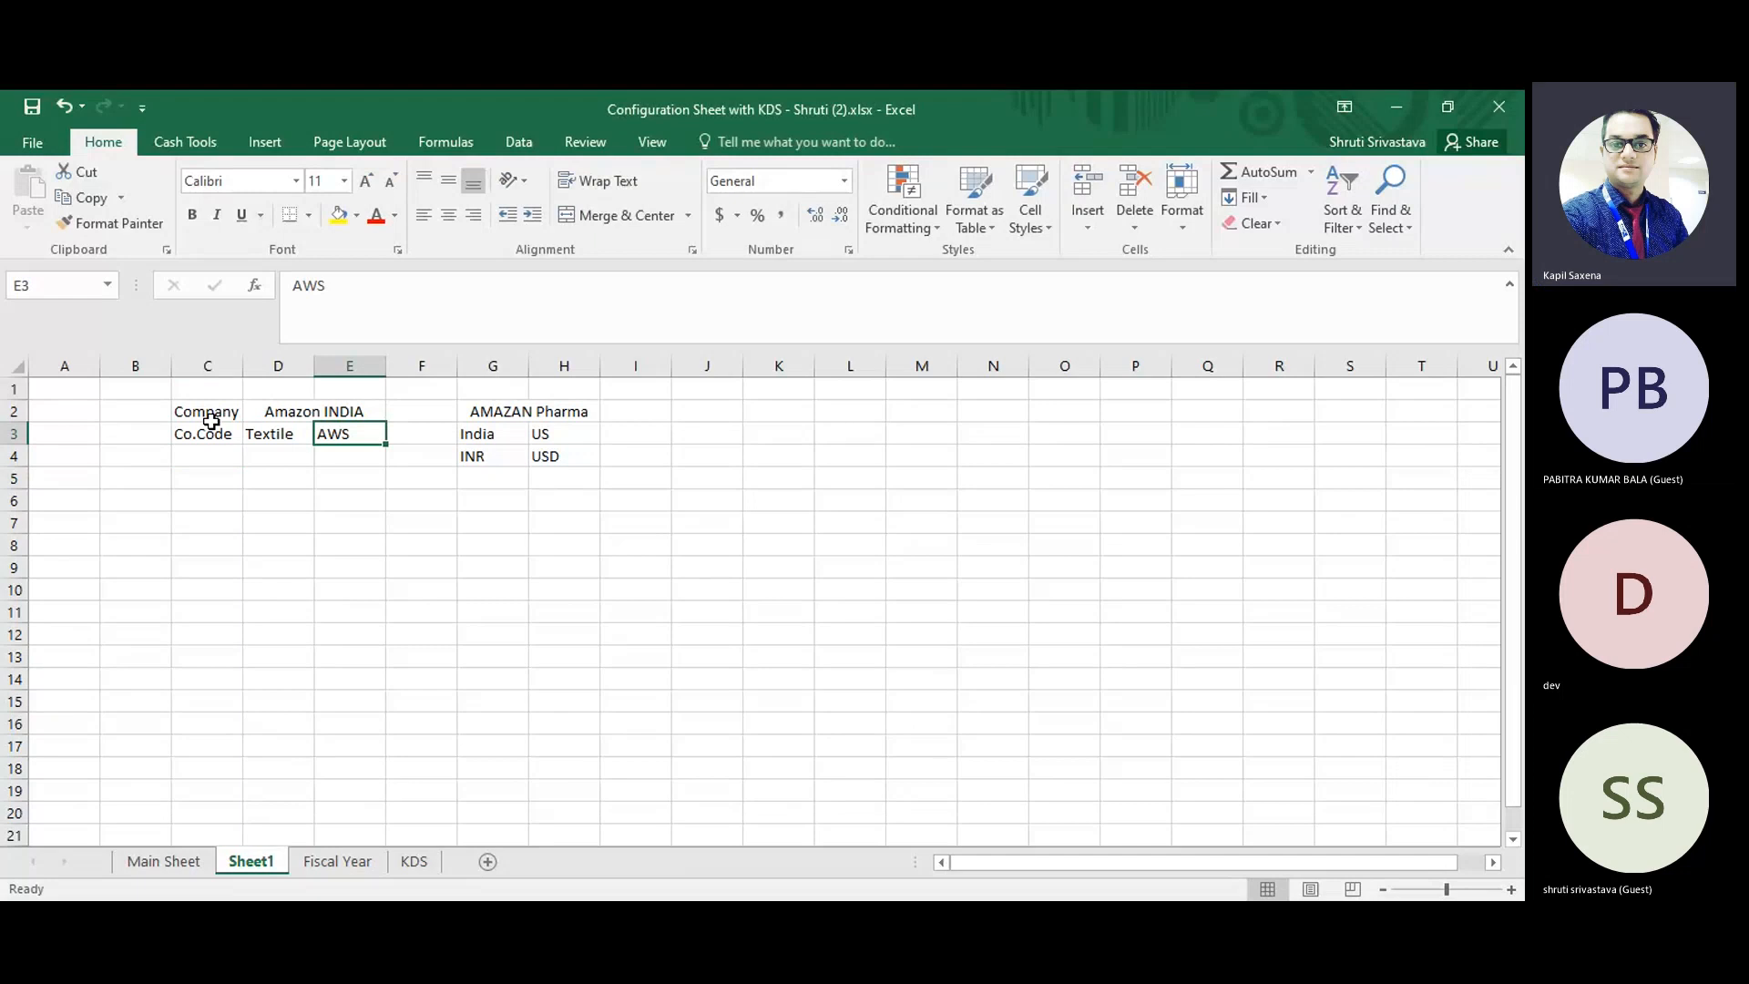
key("Up")
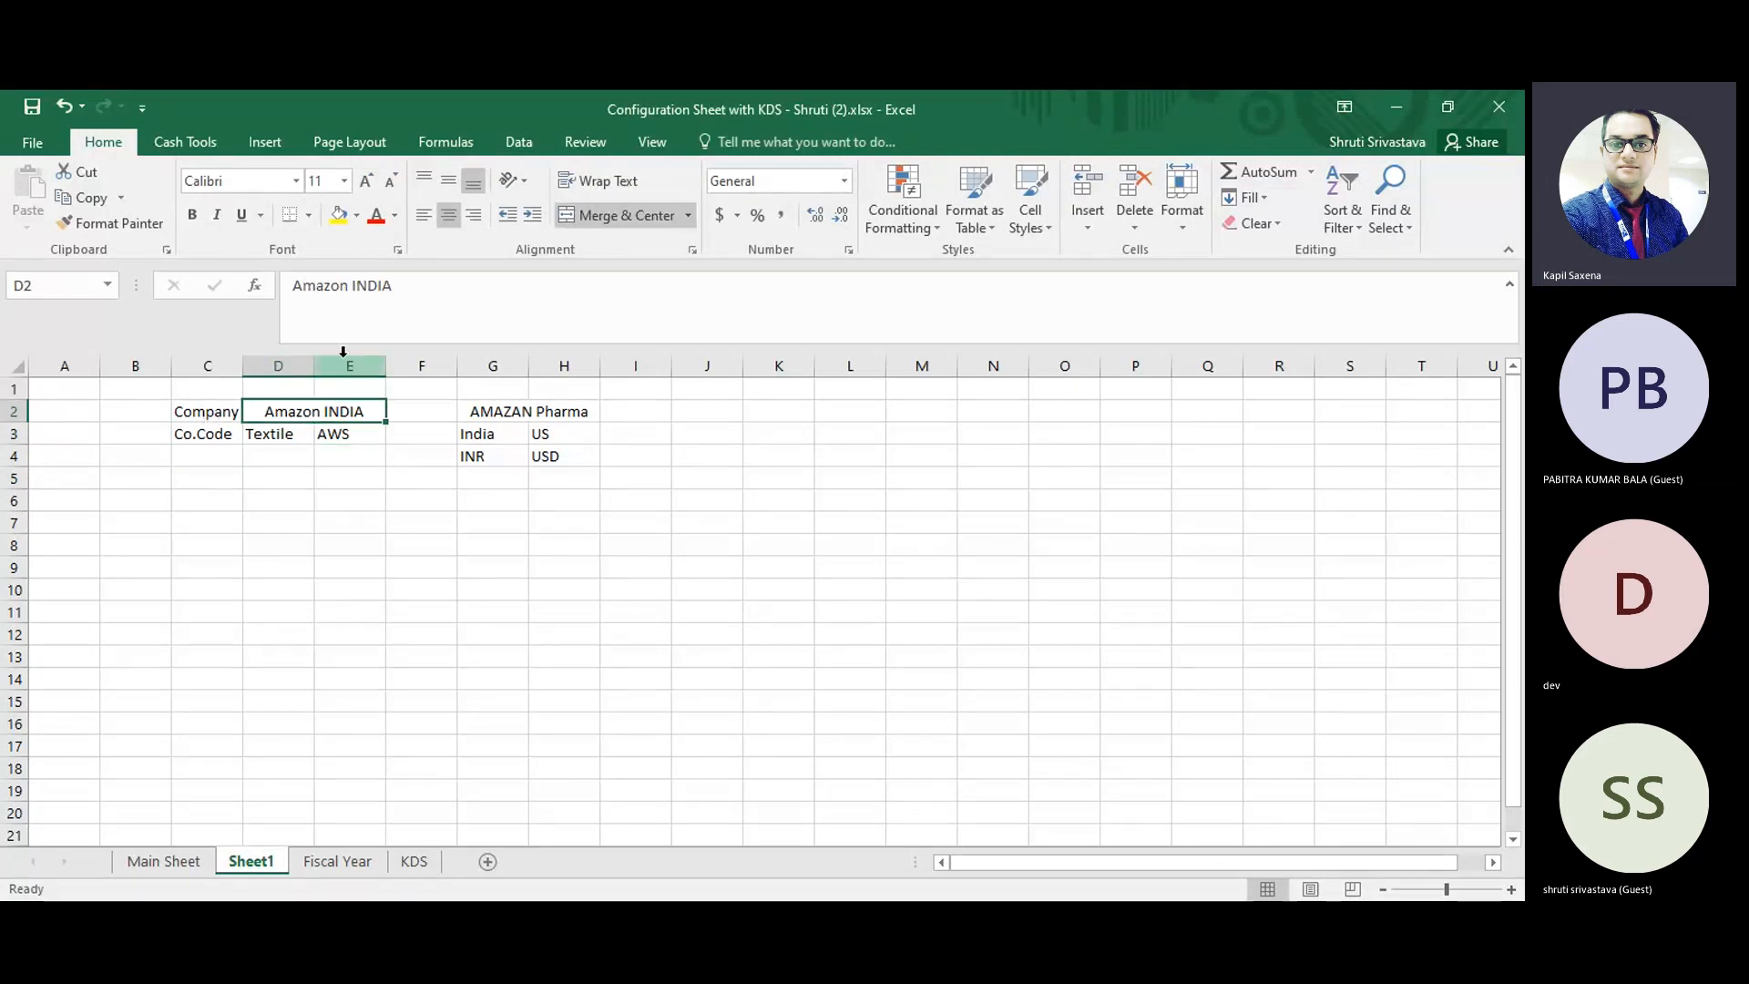
Merge and center D1:E1 above the Amazon INDIA heading and enter the currency "INR" there.
left_click_drag(283, 387, 351, 388)
left_click(589, 229)
type("INR")
key("Return")
key("Up")
key("Right")
key("Left")
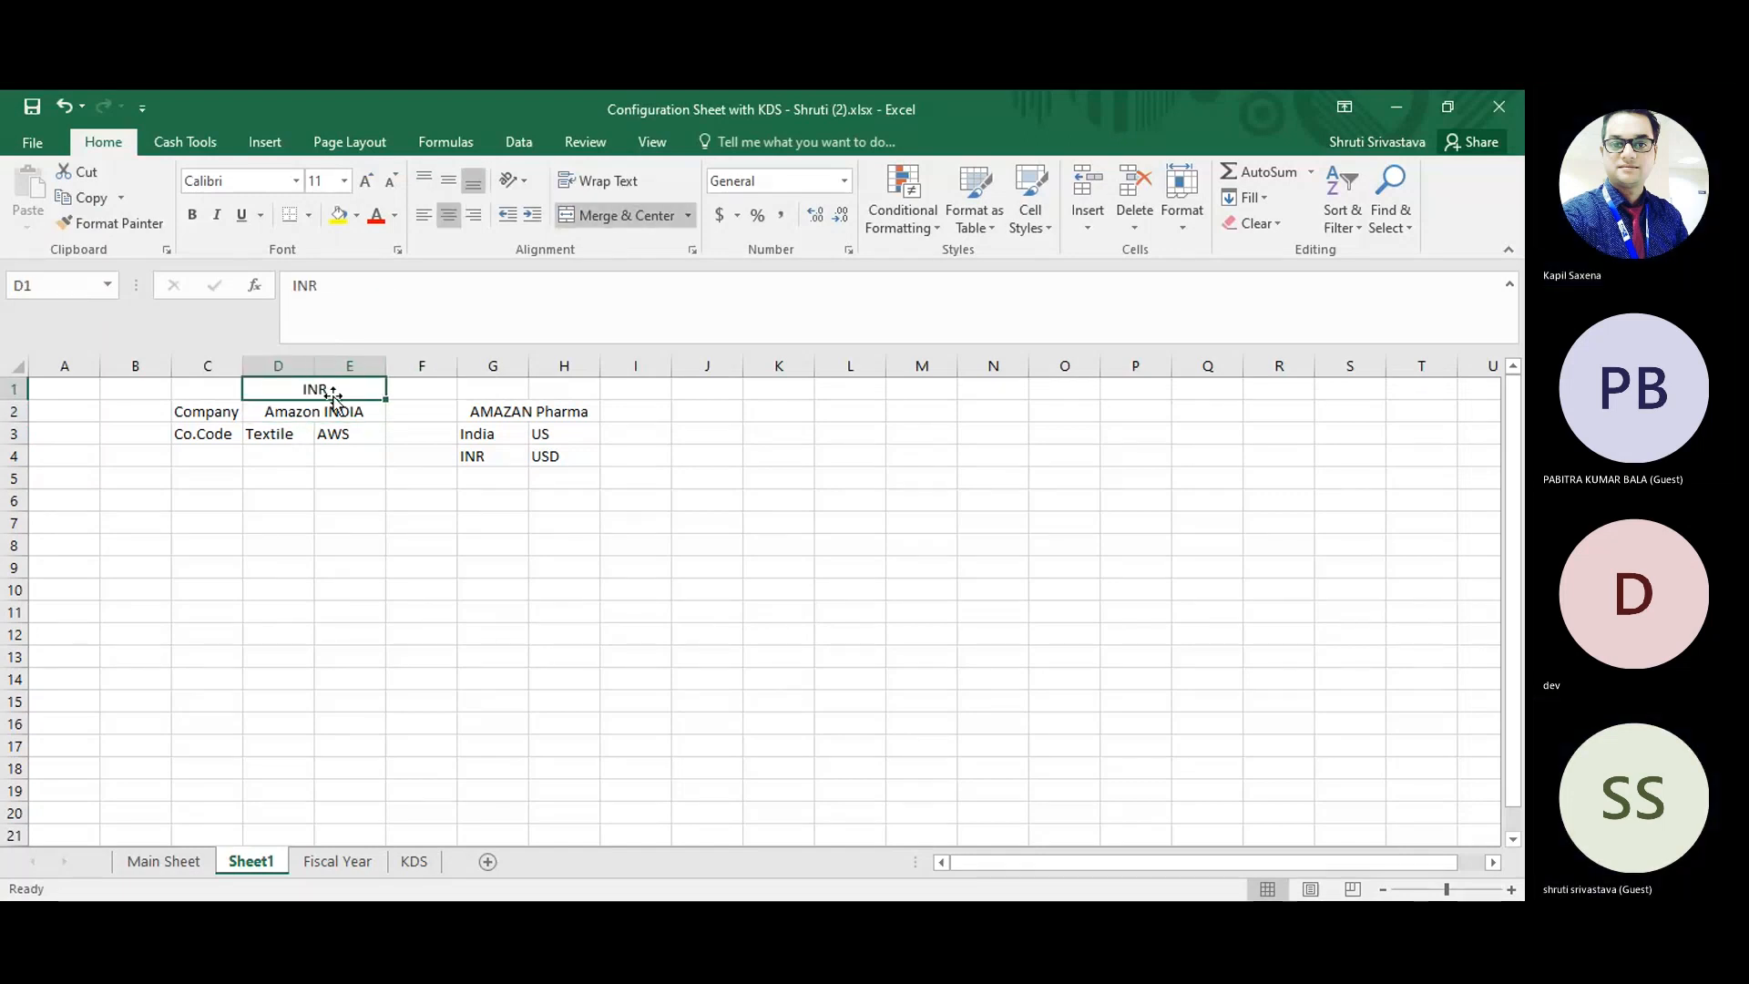
key("Down")
key("Down")
key("Left")
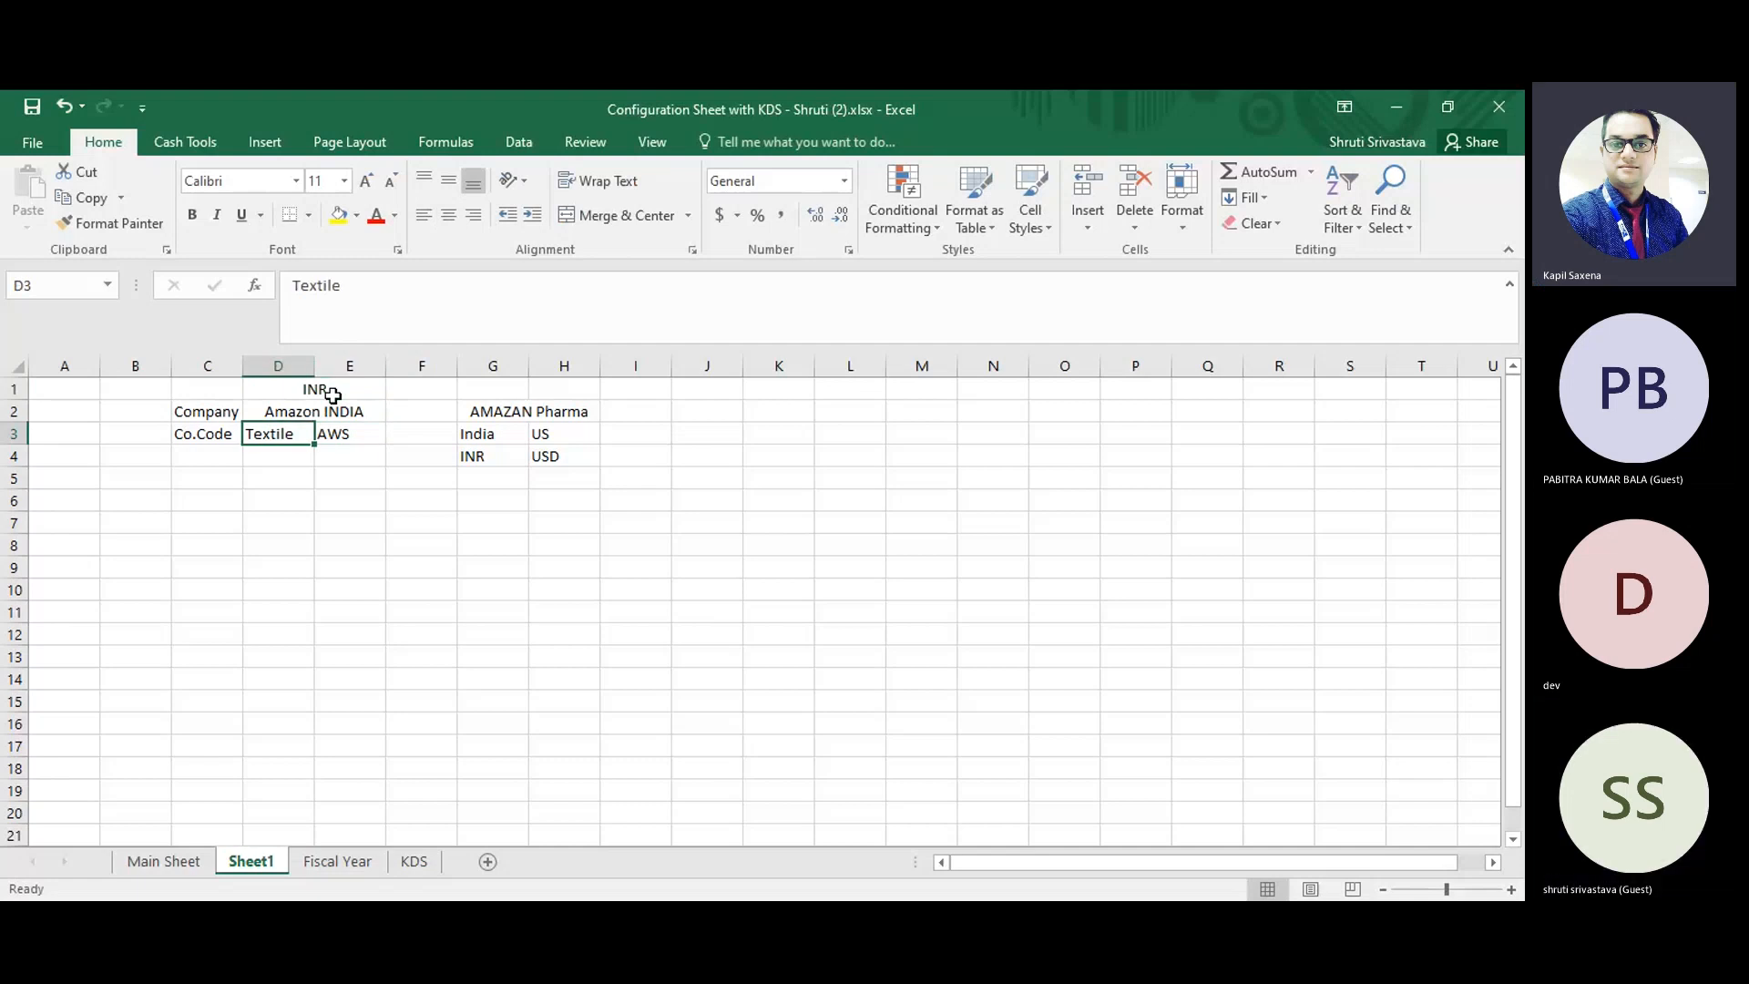
left_click(332, 394)
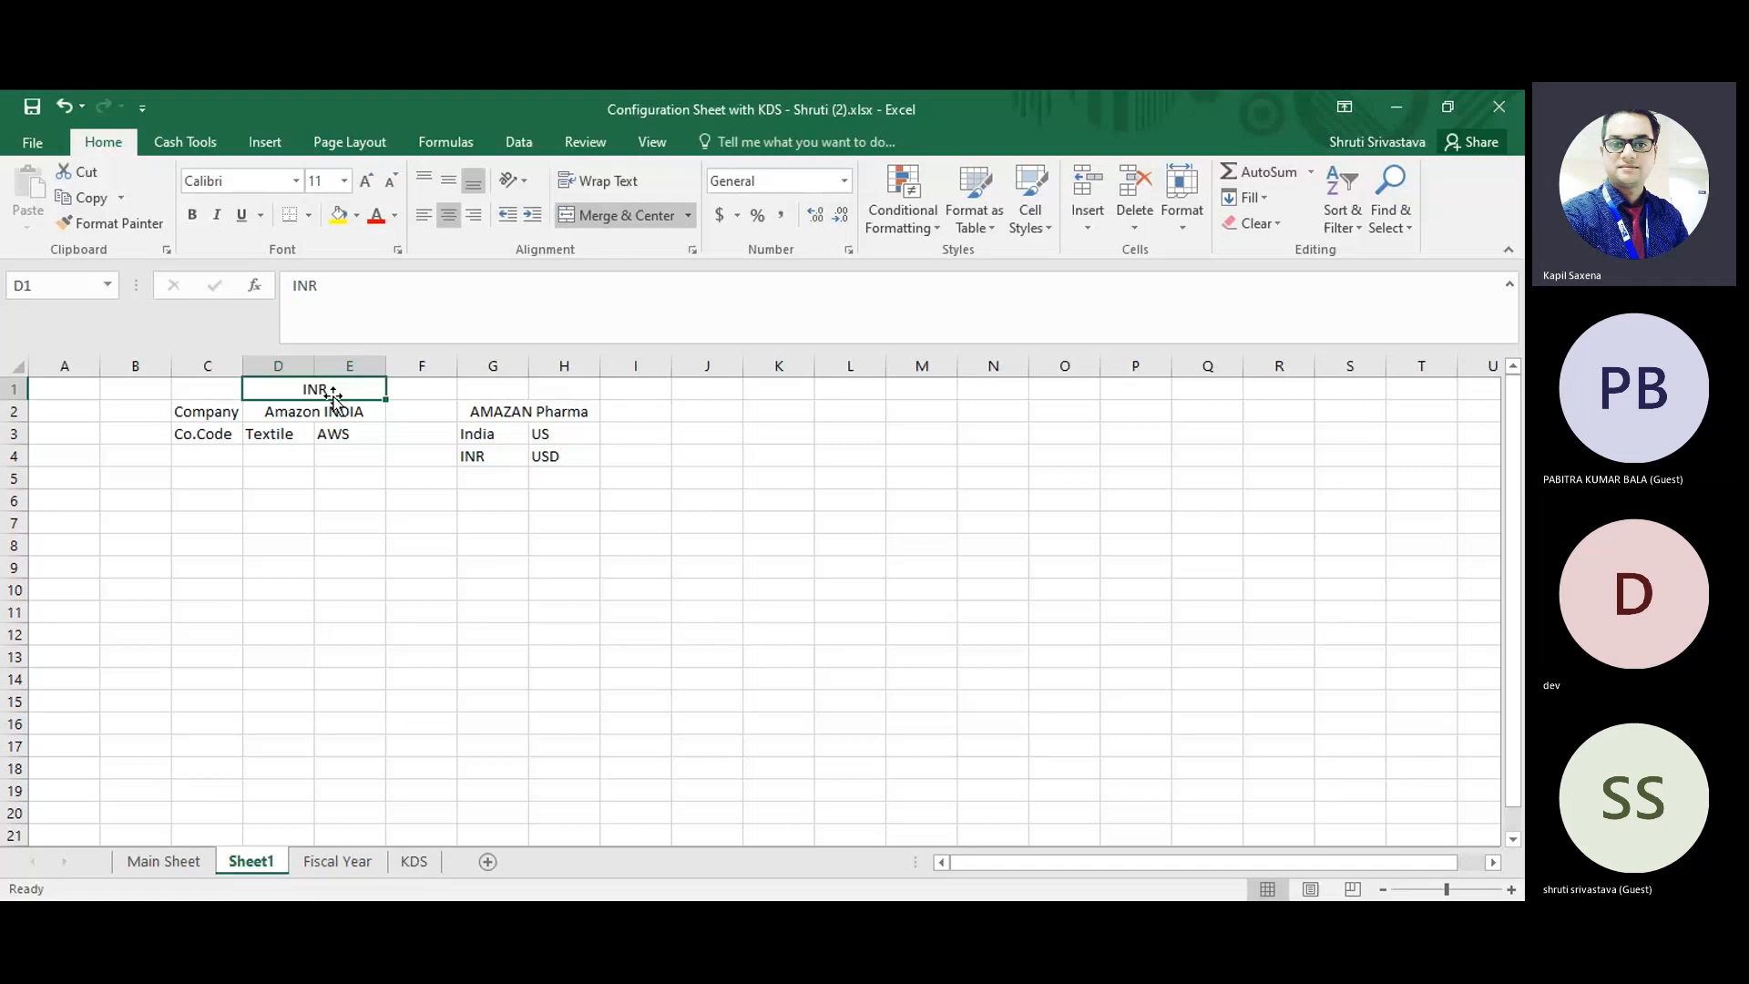
key("Down")
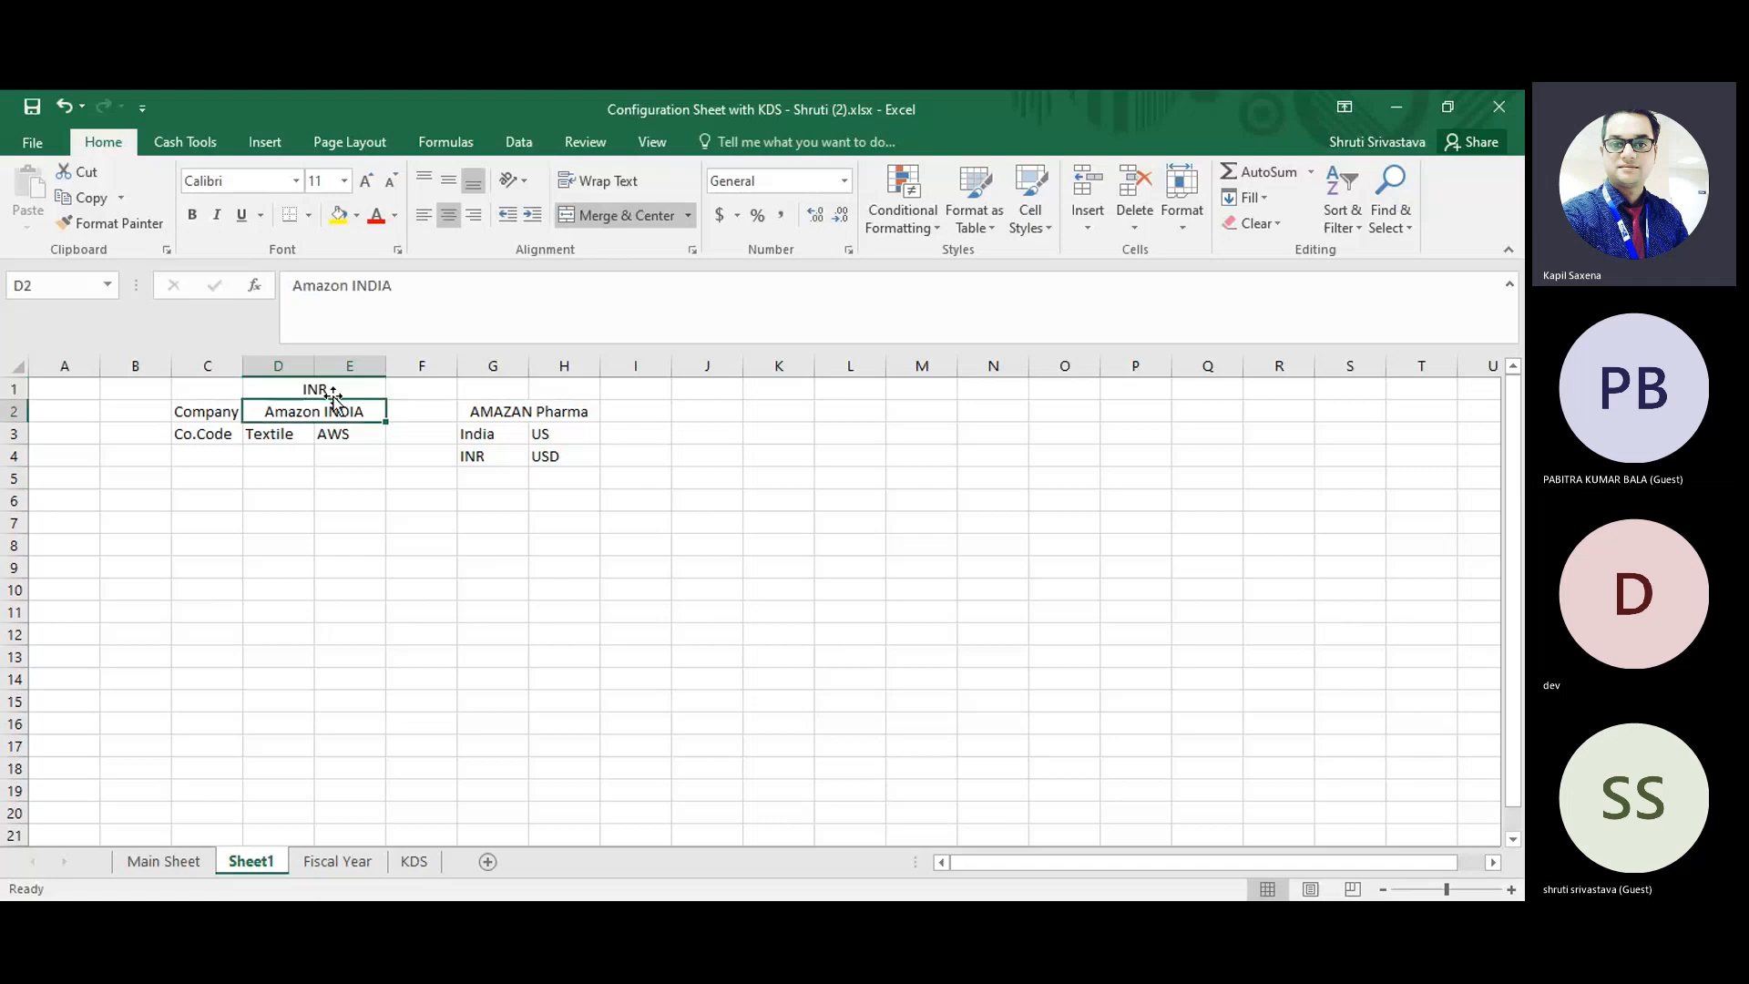
key("Left")
key("Right")
Enter the company codes 1000 in D4 under Textile and 2000 in E4 under AWS.
key("Down")
key("Down")
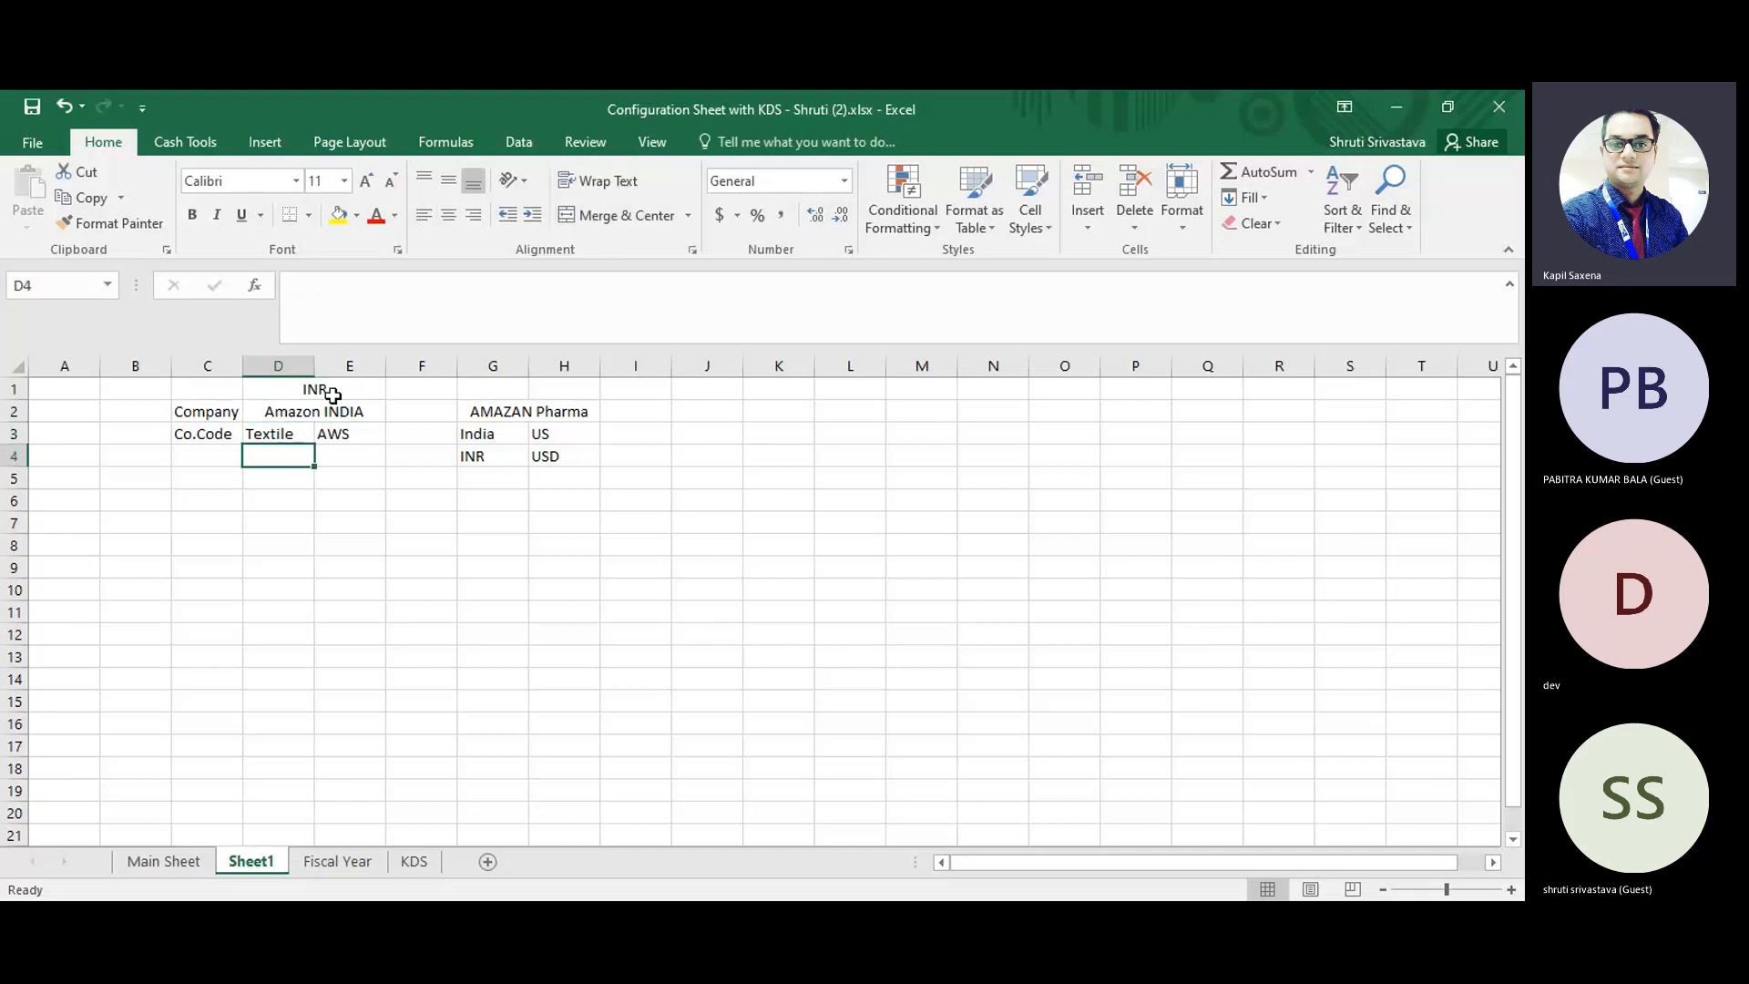
type("1000")
key("Return")
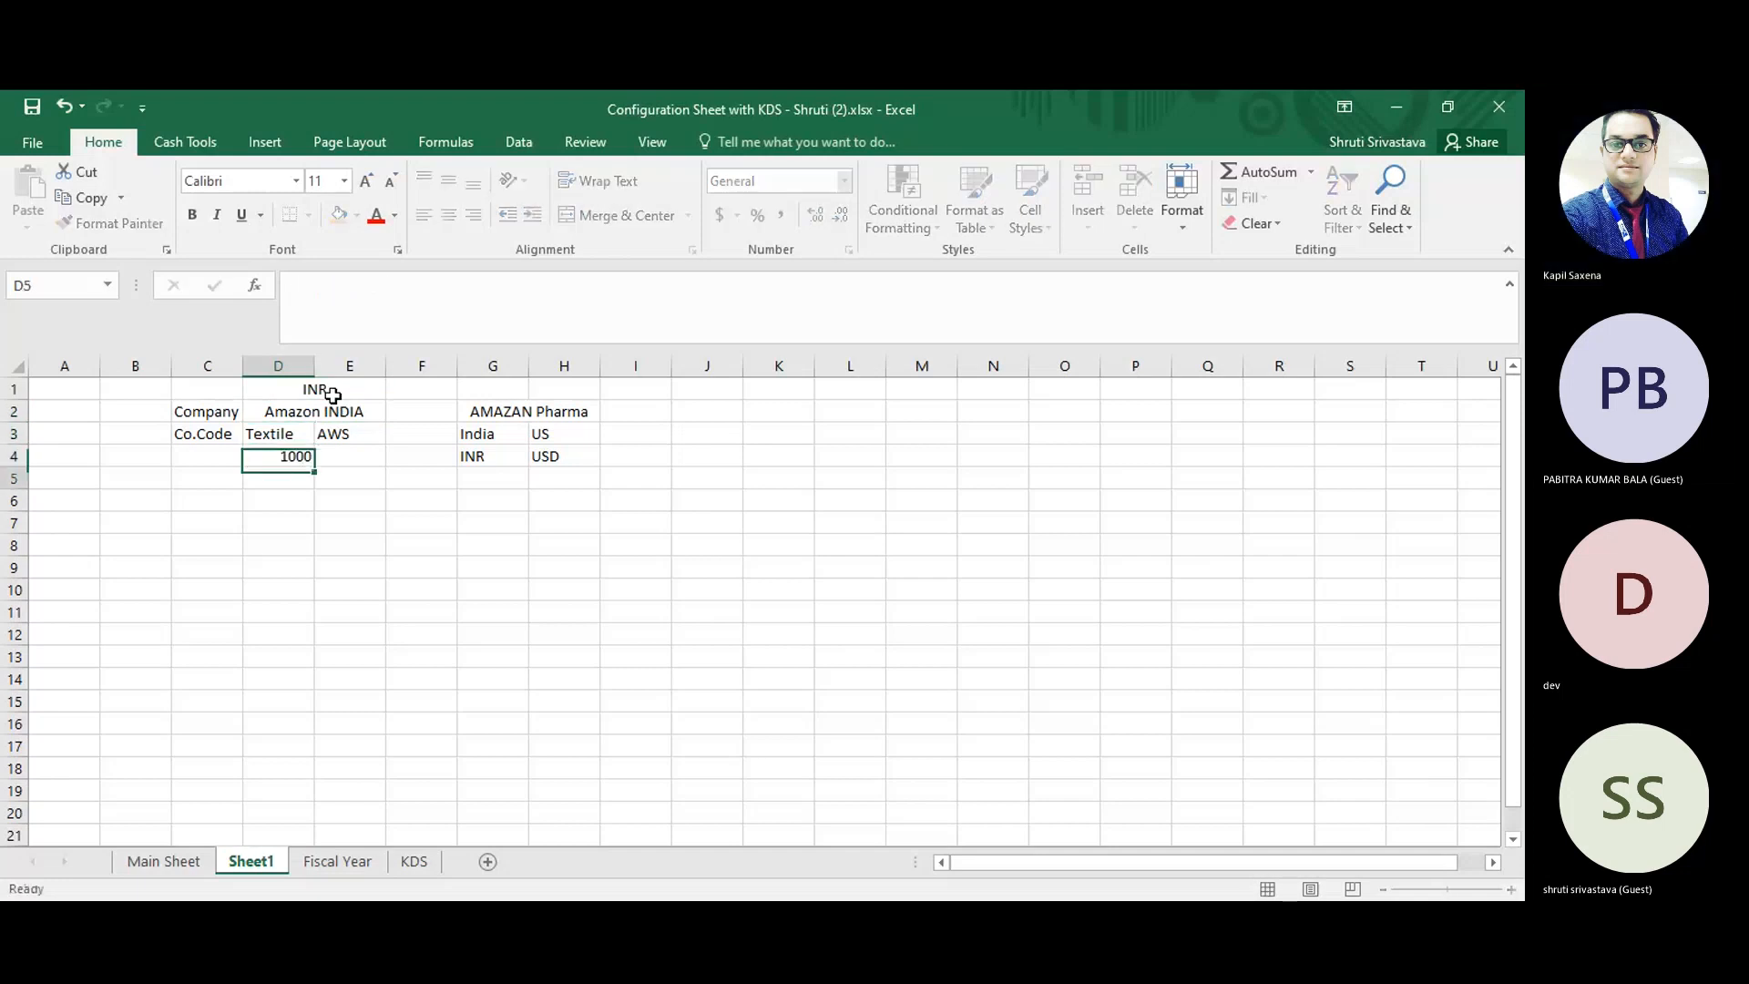
key("Up")
key("Right")
type("2000")
key("Return")
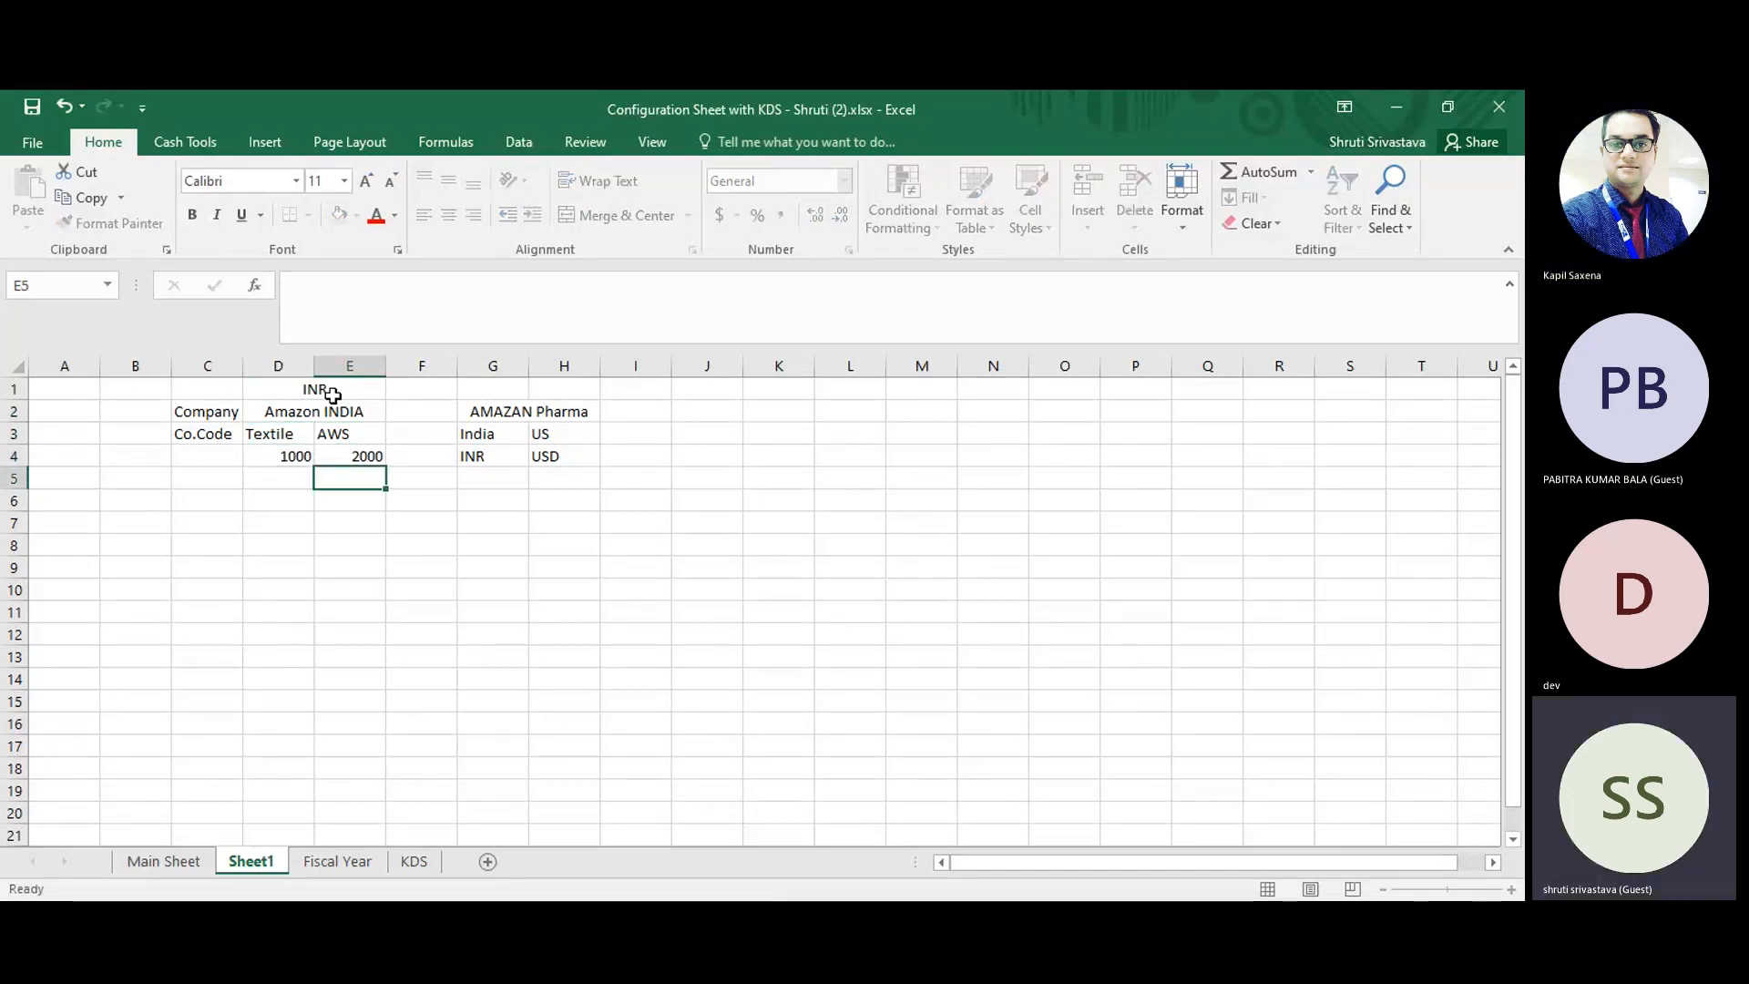
key("Up")
key("Left")
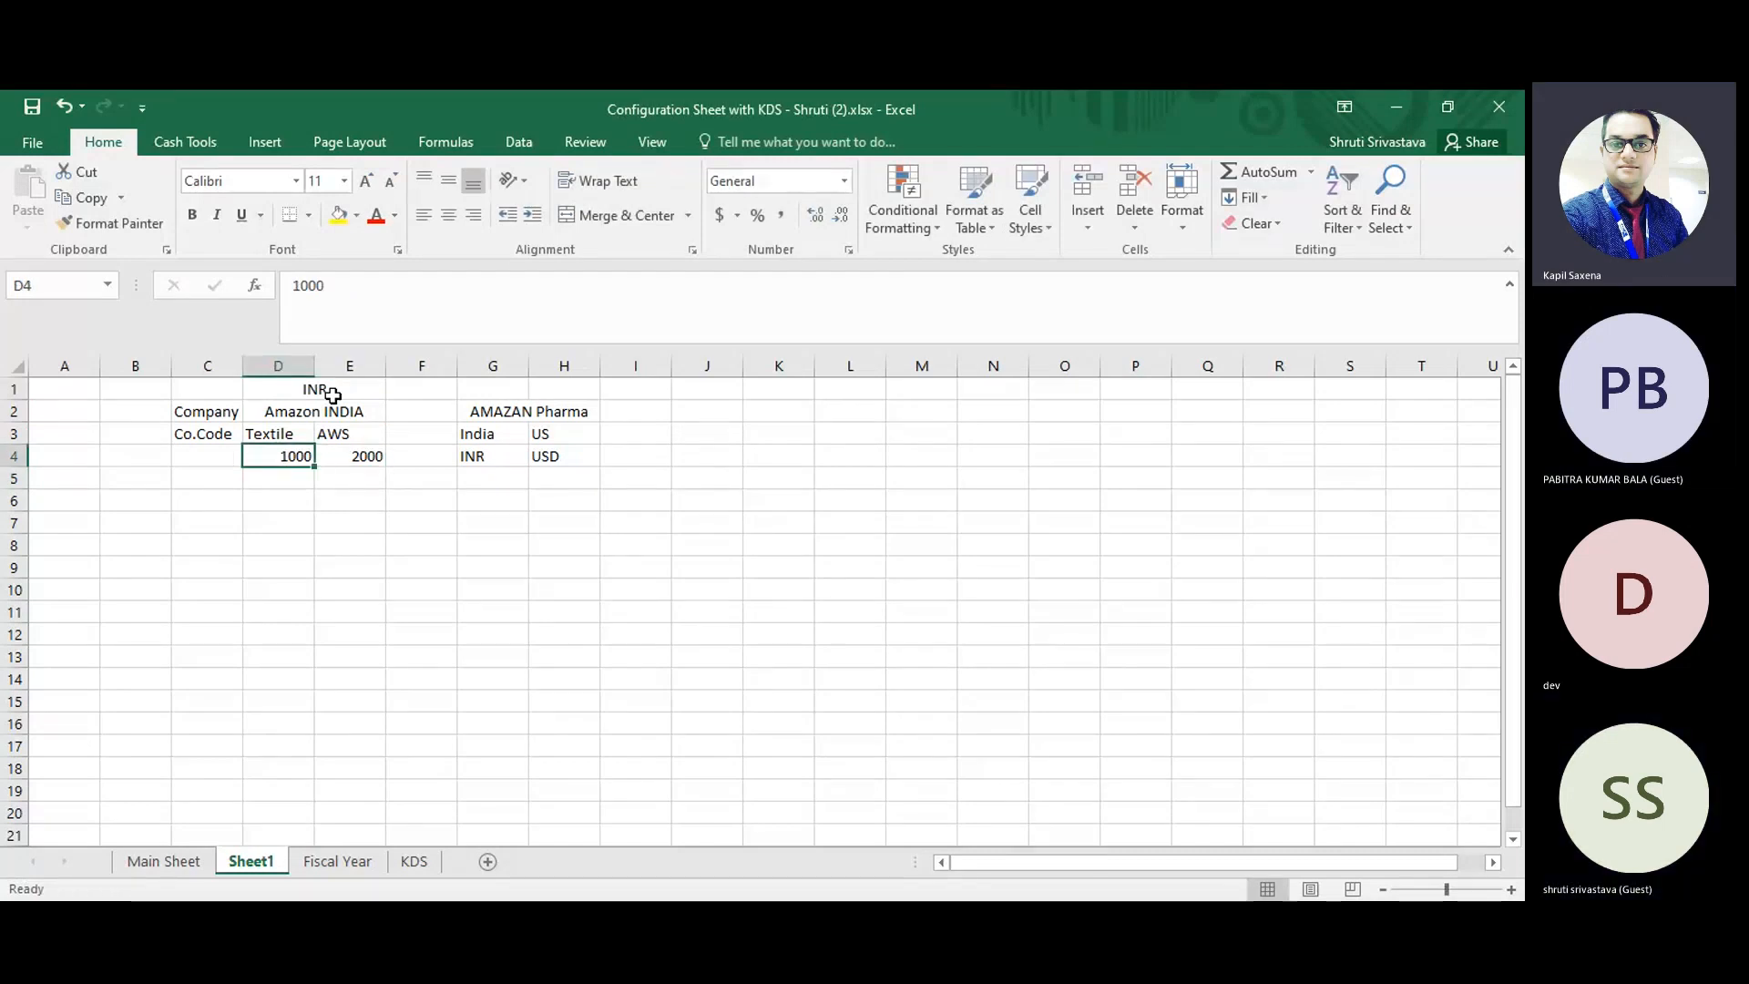
key("Up")
key("Up")
key("Left")
key("Left")
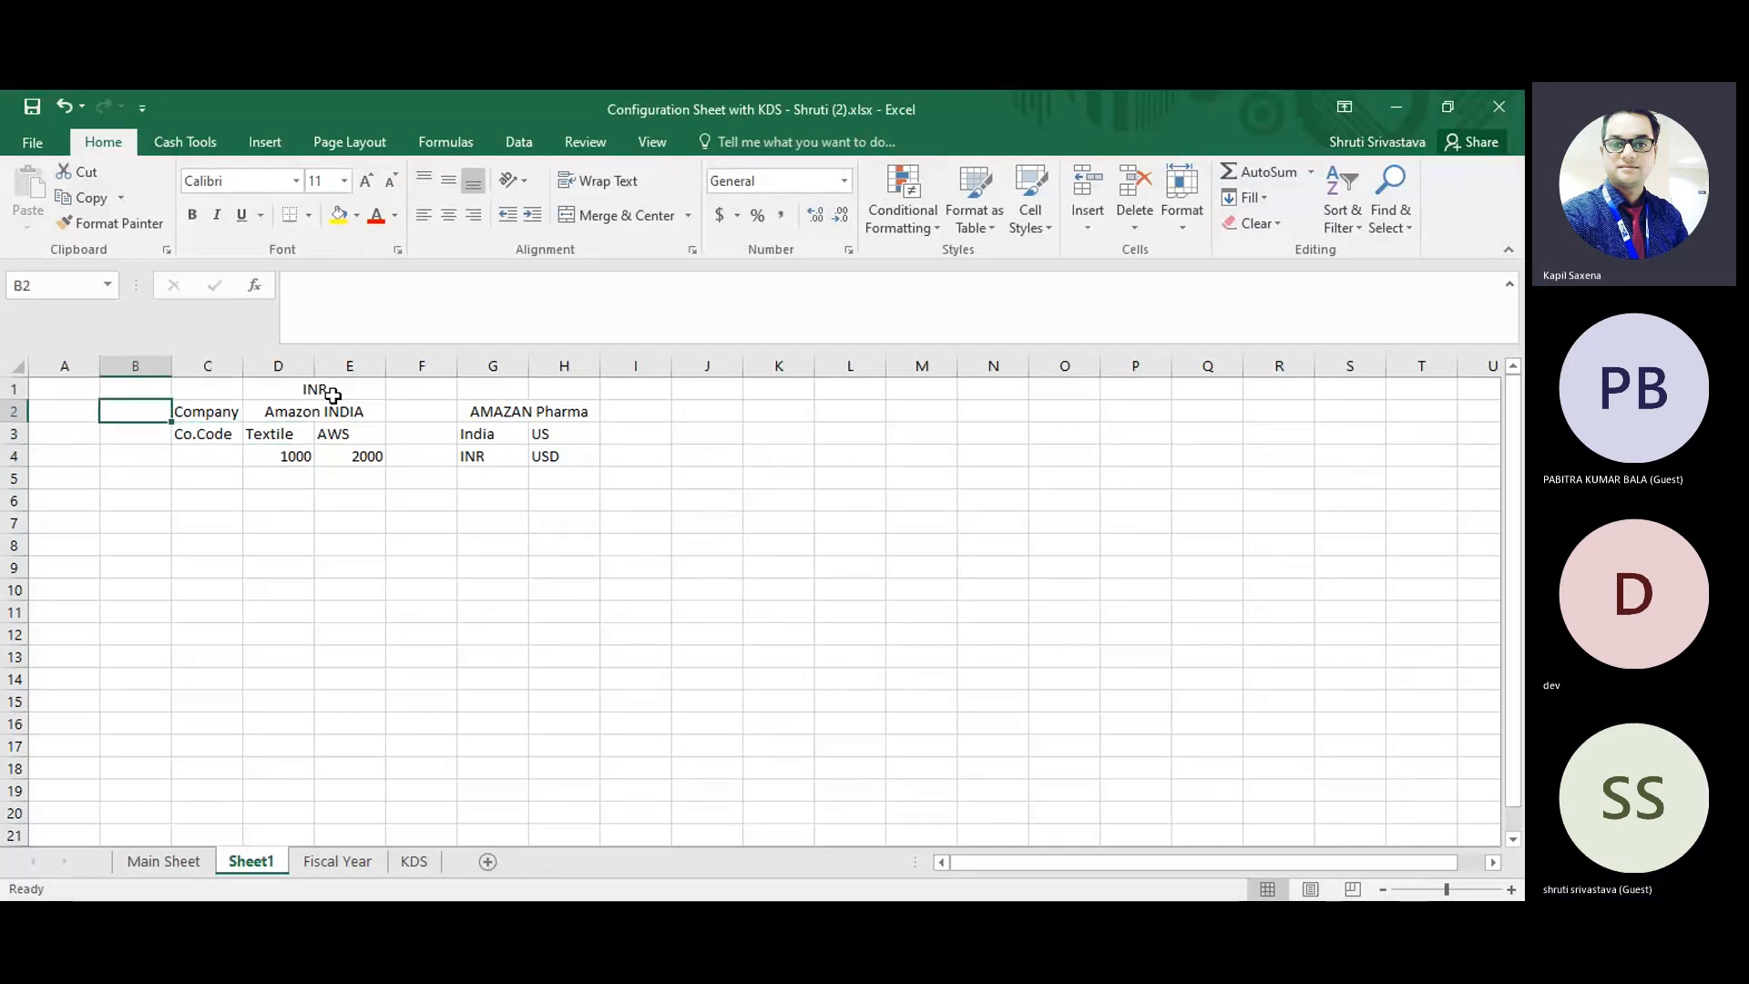
Fill the Amazon INDIA and AMAZAN Pharma heading cells with yellow.
left_click(286, 421)
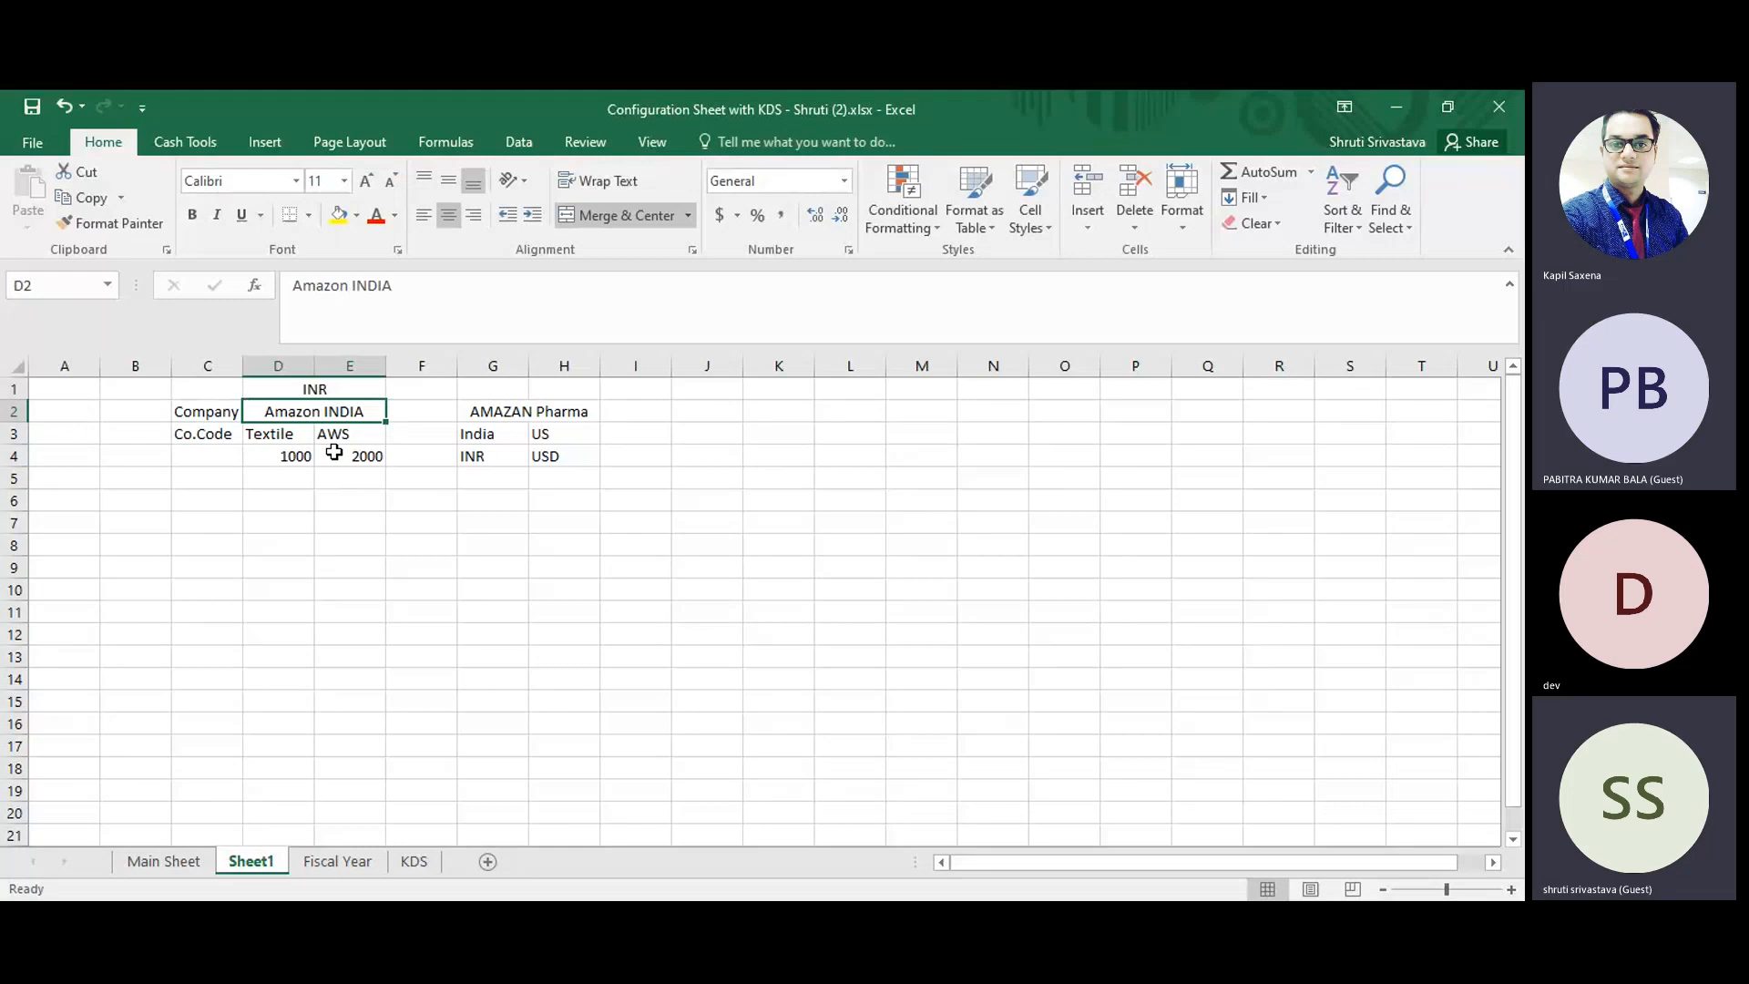
left_click(347, 213)
left_click(507, 416)
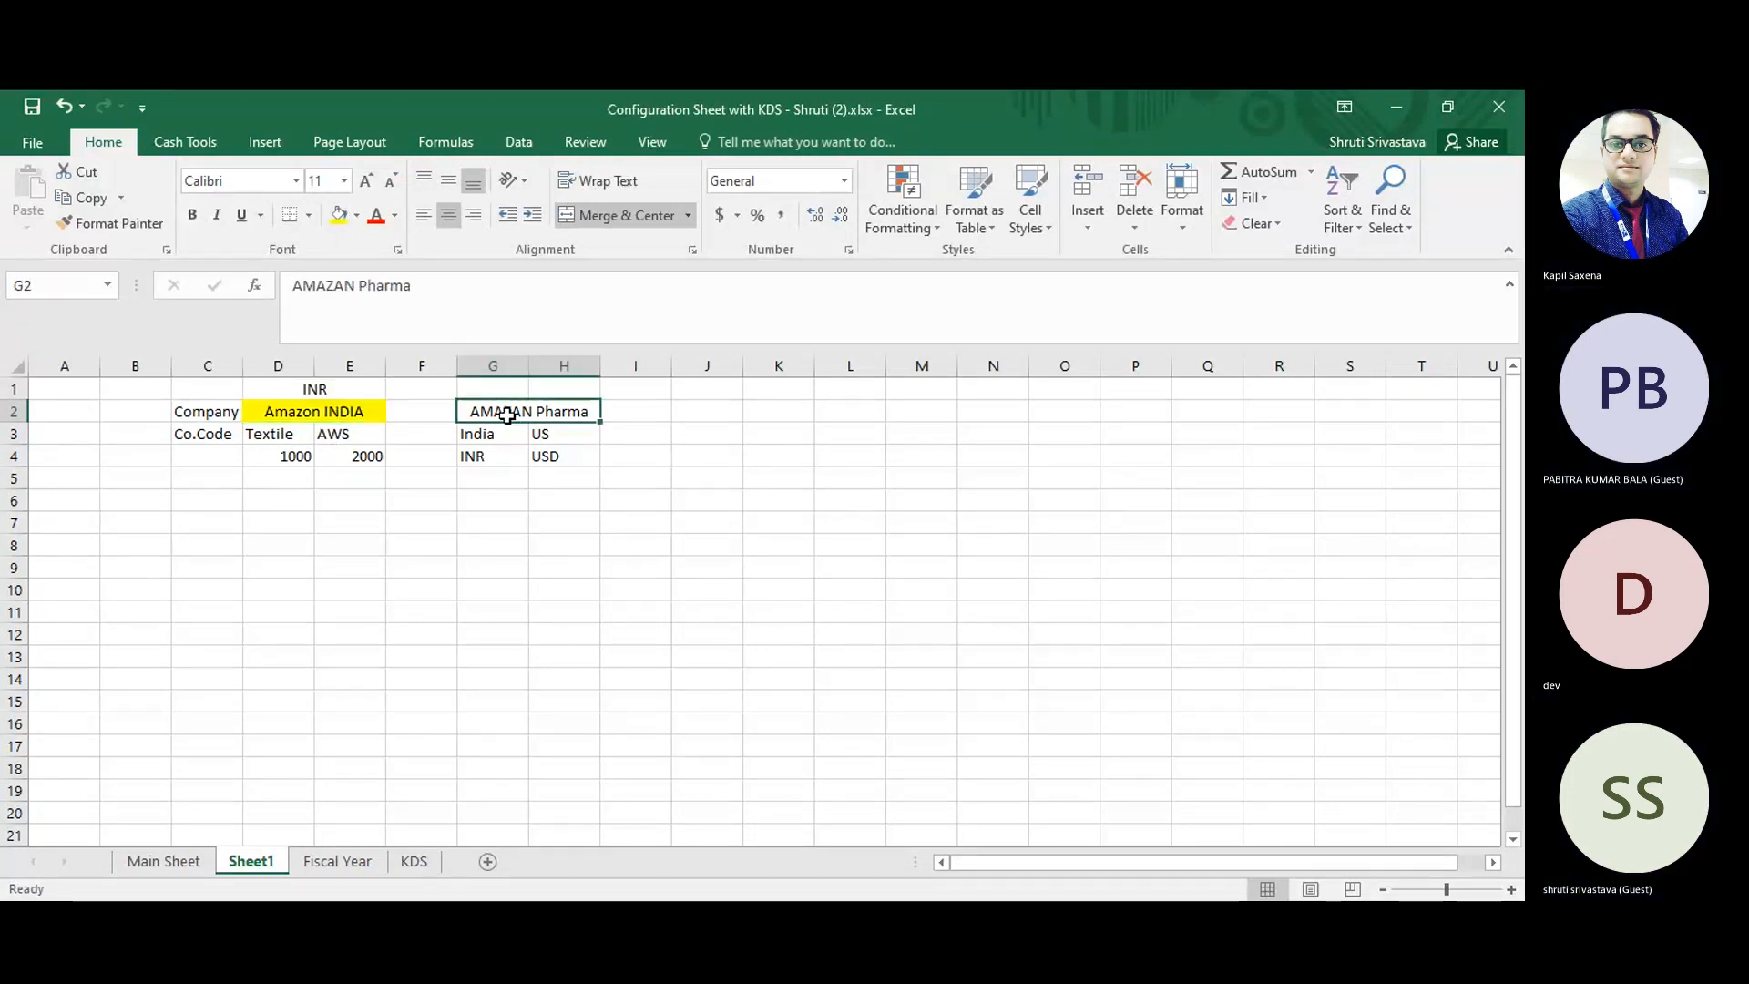
left_click(340, 215)
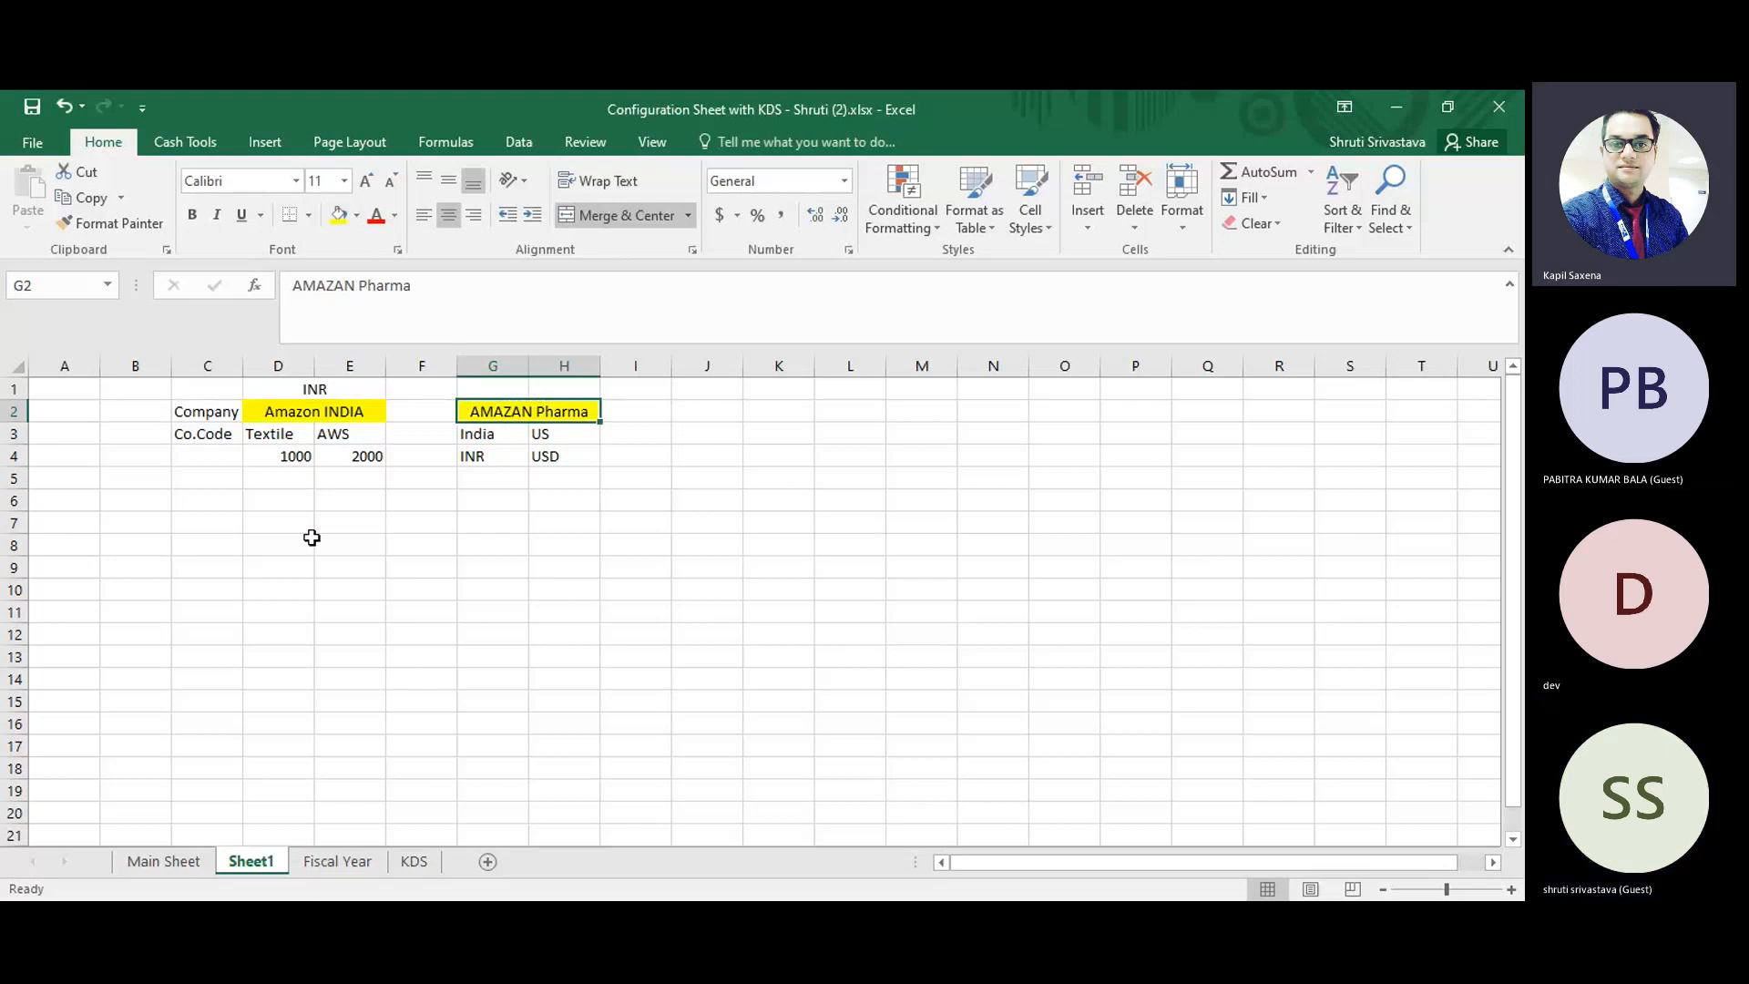
left_click(289, 483)
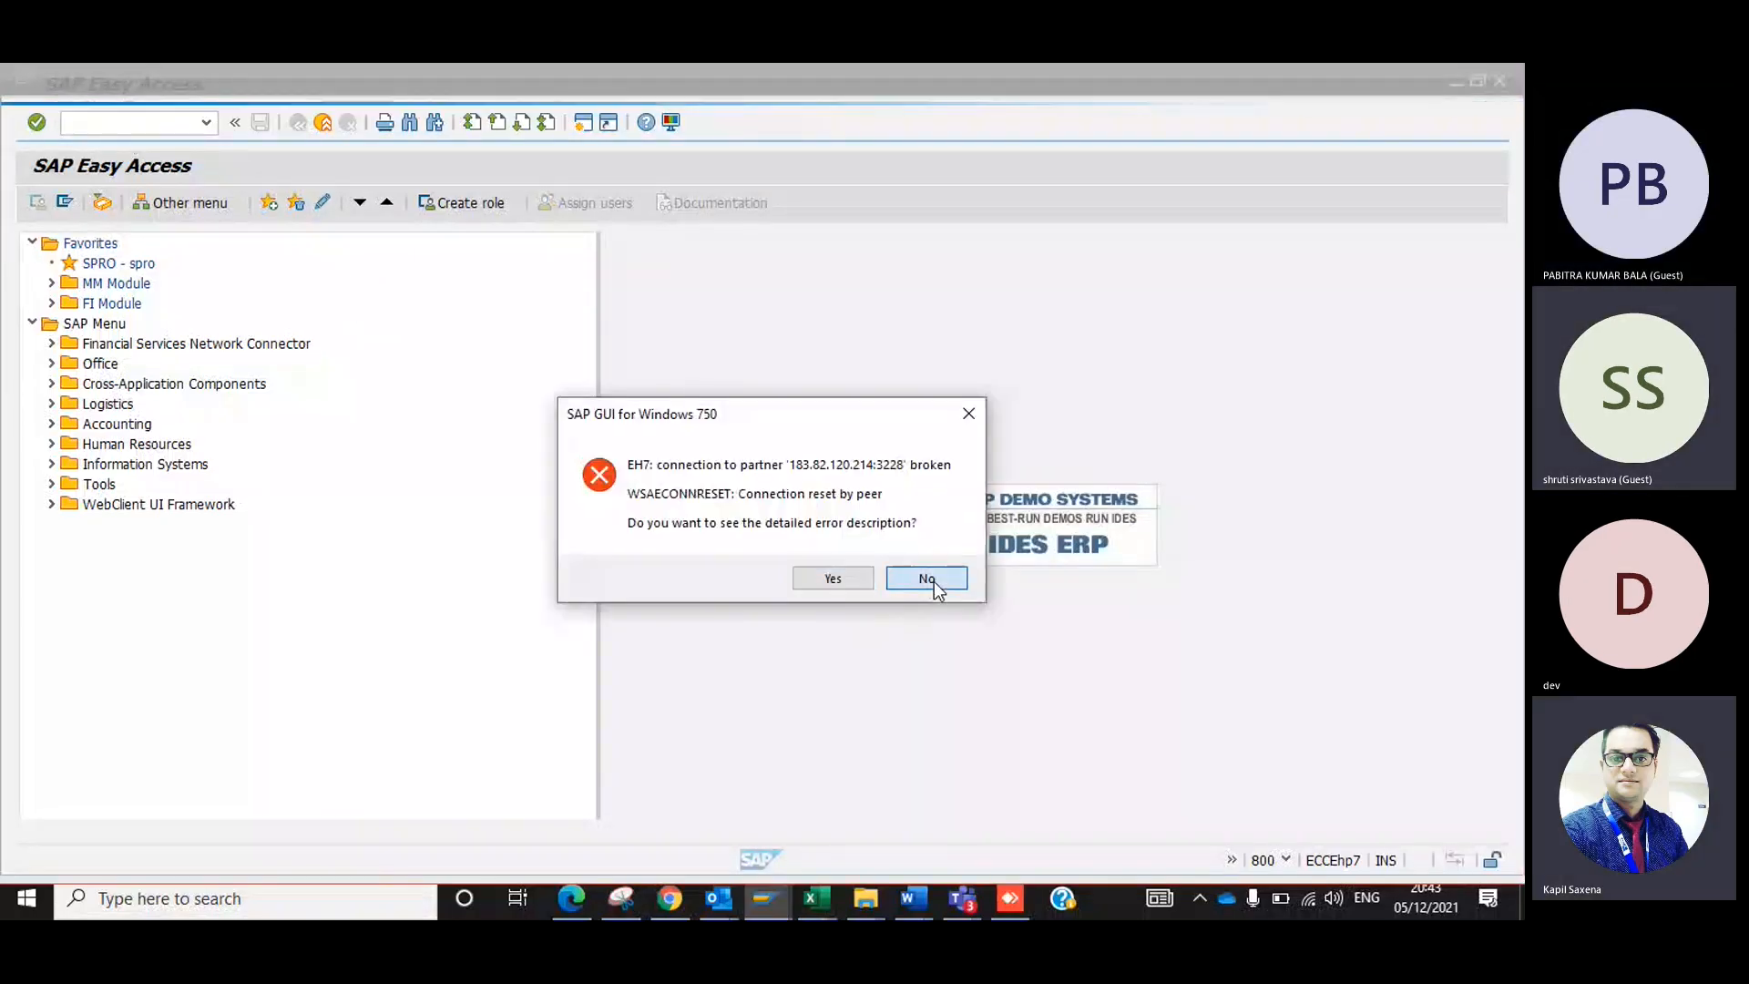
Dismiss the broken-connection error and log on to the SAP IDES system again with the user ID and account password.
left_click(934, 582)
key("alt+Tab")
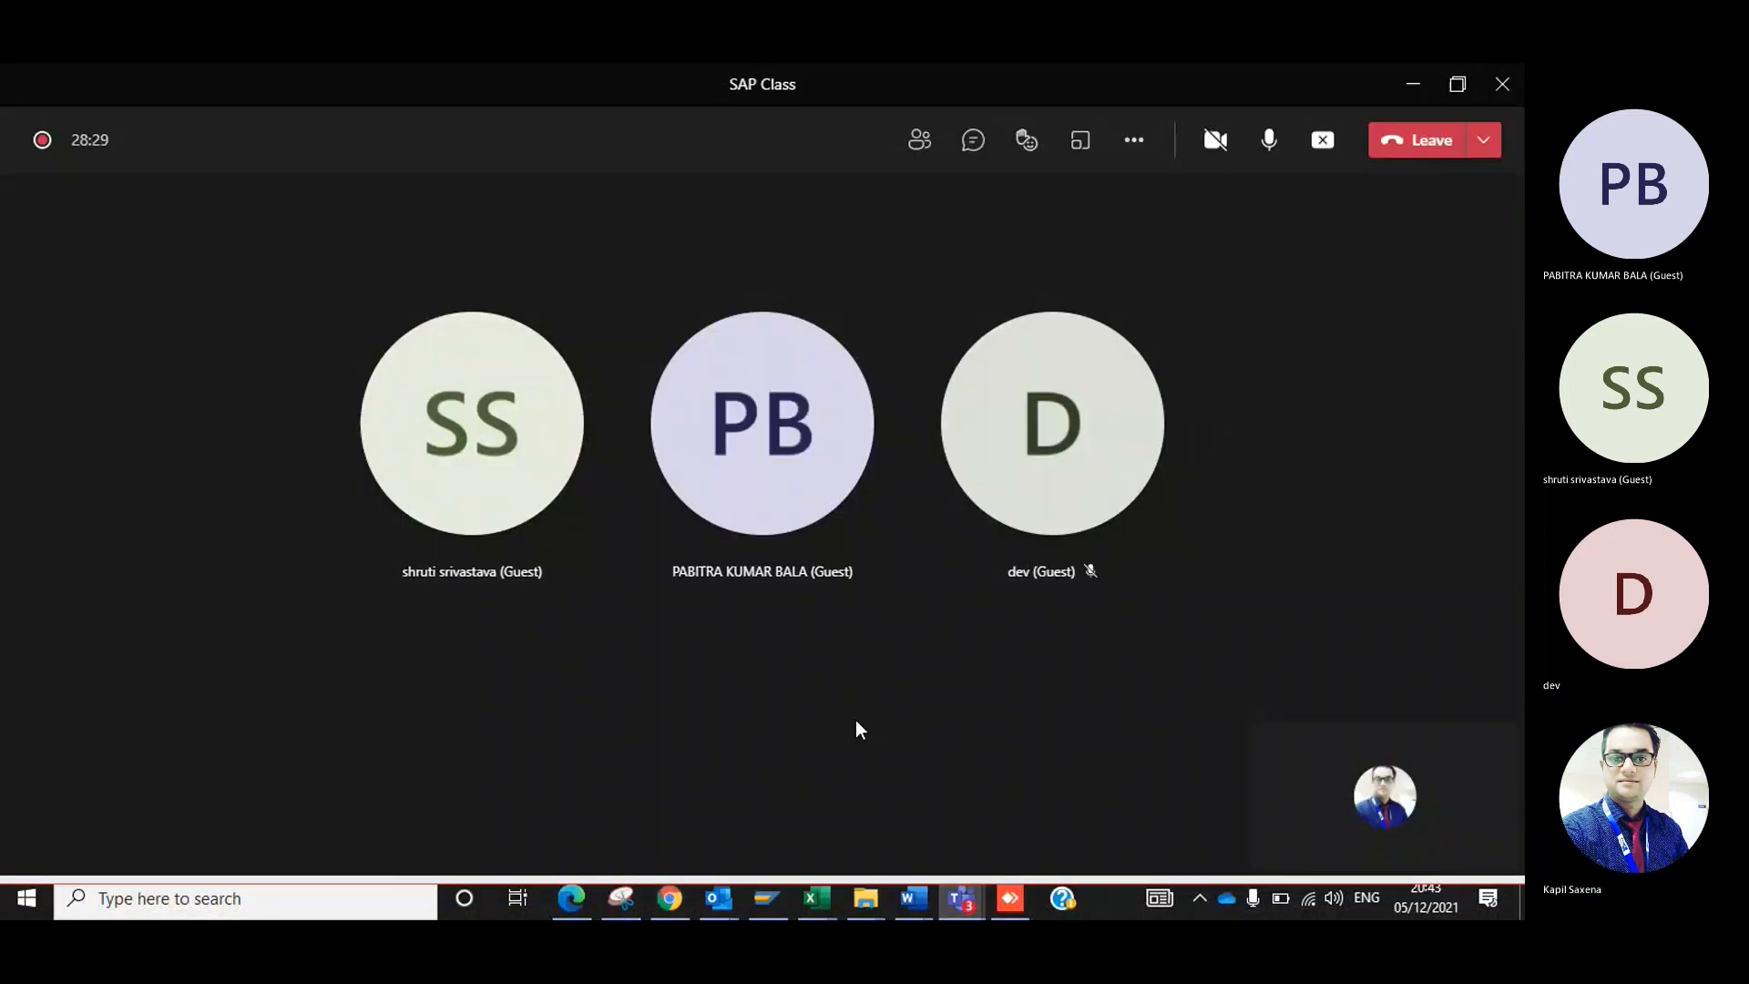
left_click(767, 898)
double_click(460, 208)
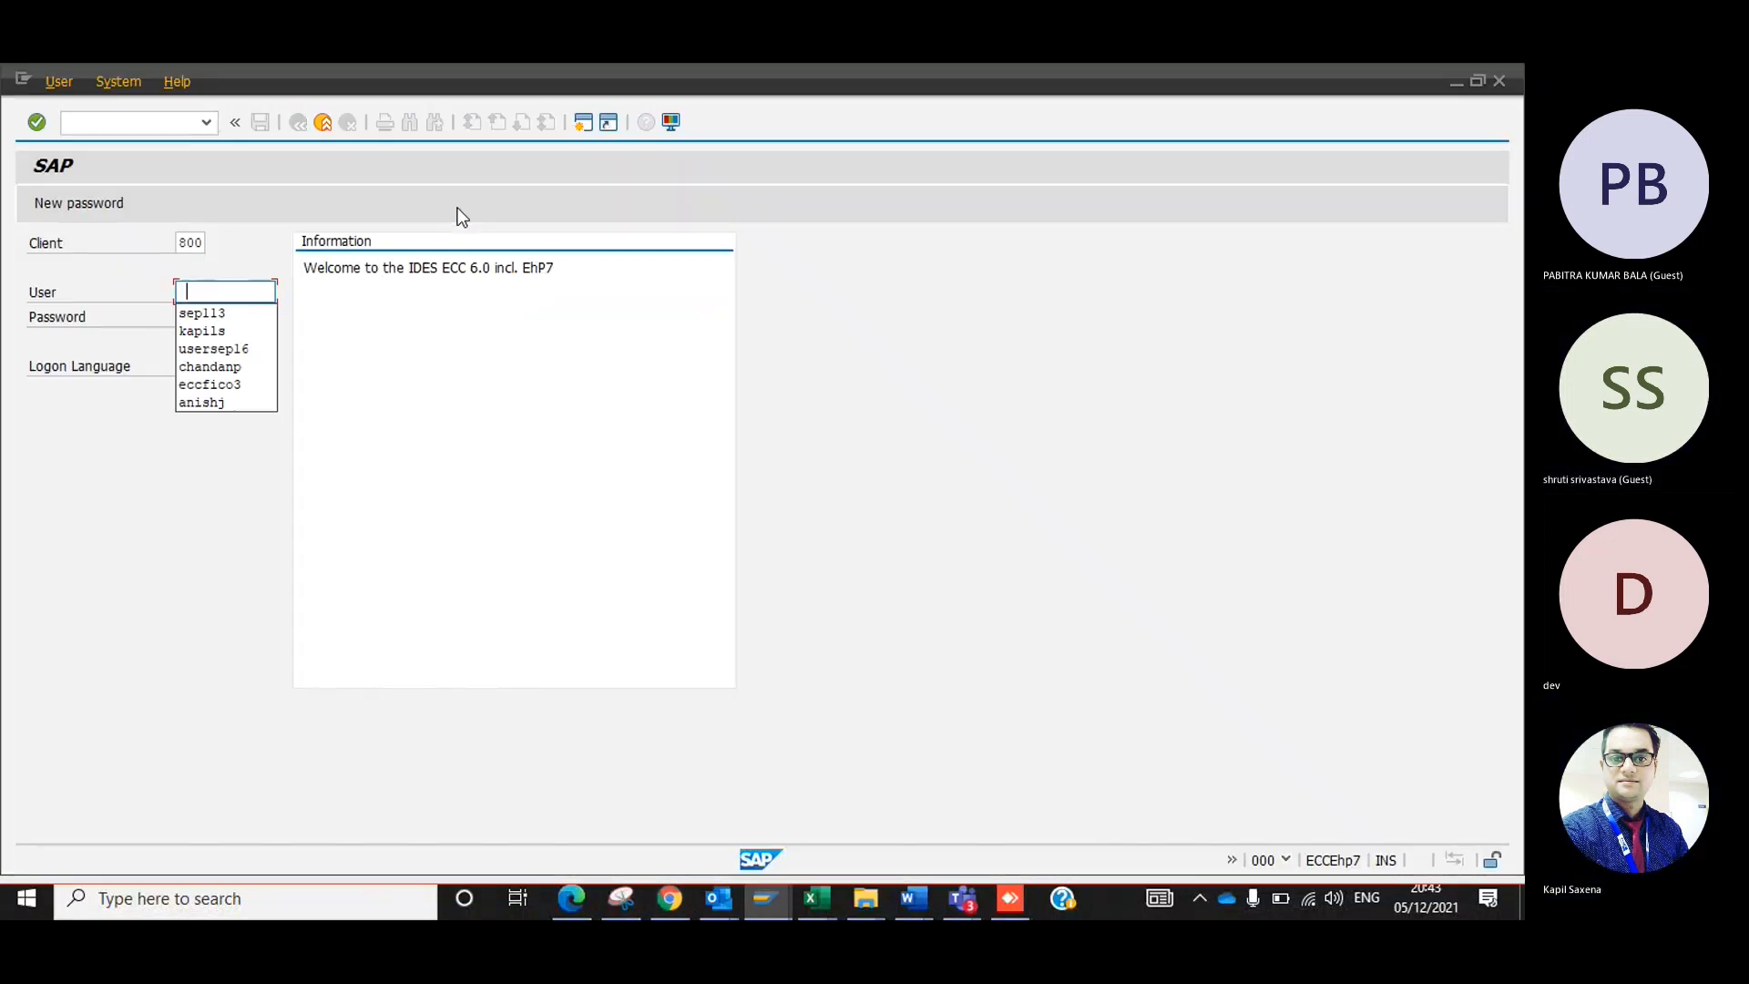
key("Down")
key("Tab")
key("Return")
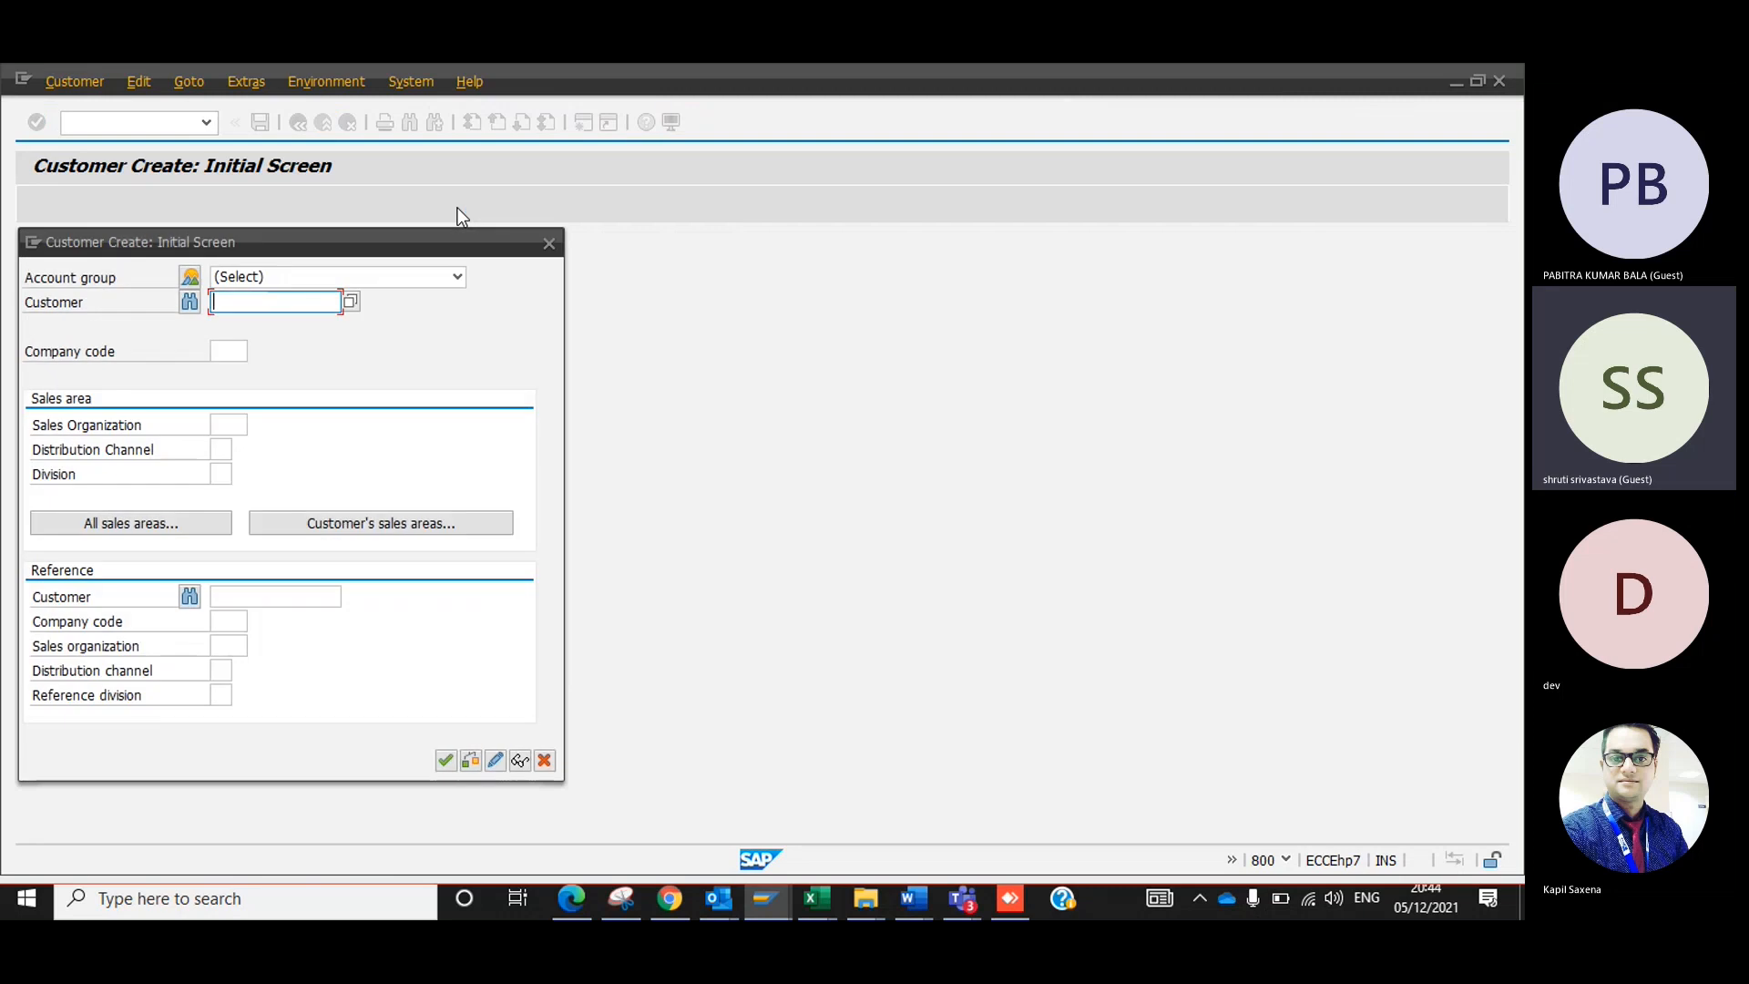
Close the customer creation screen and open the SAP Reference IMG through transaction spro.
left_click(556, 243)
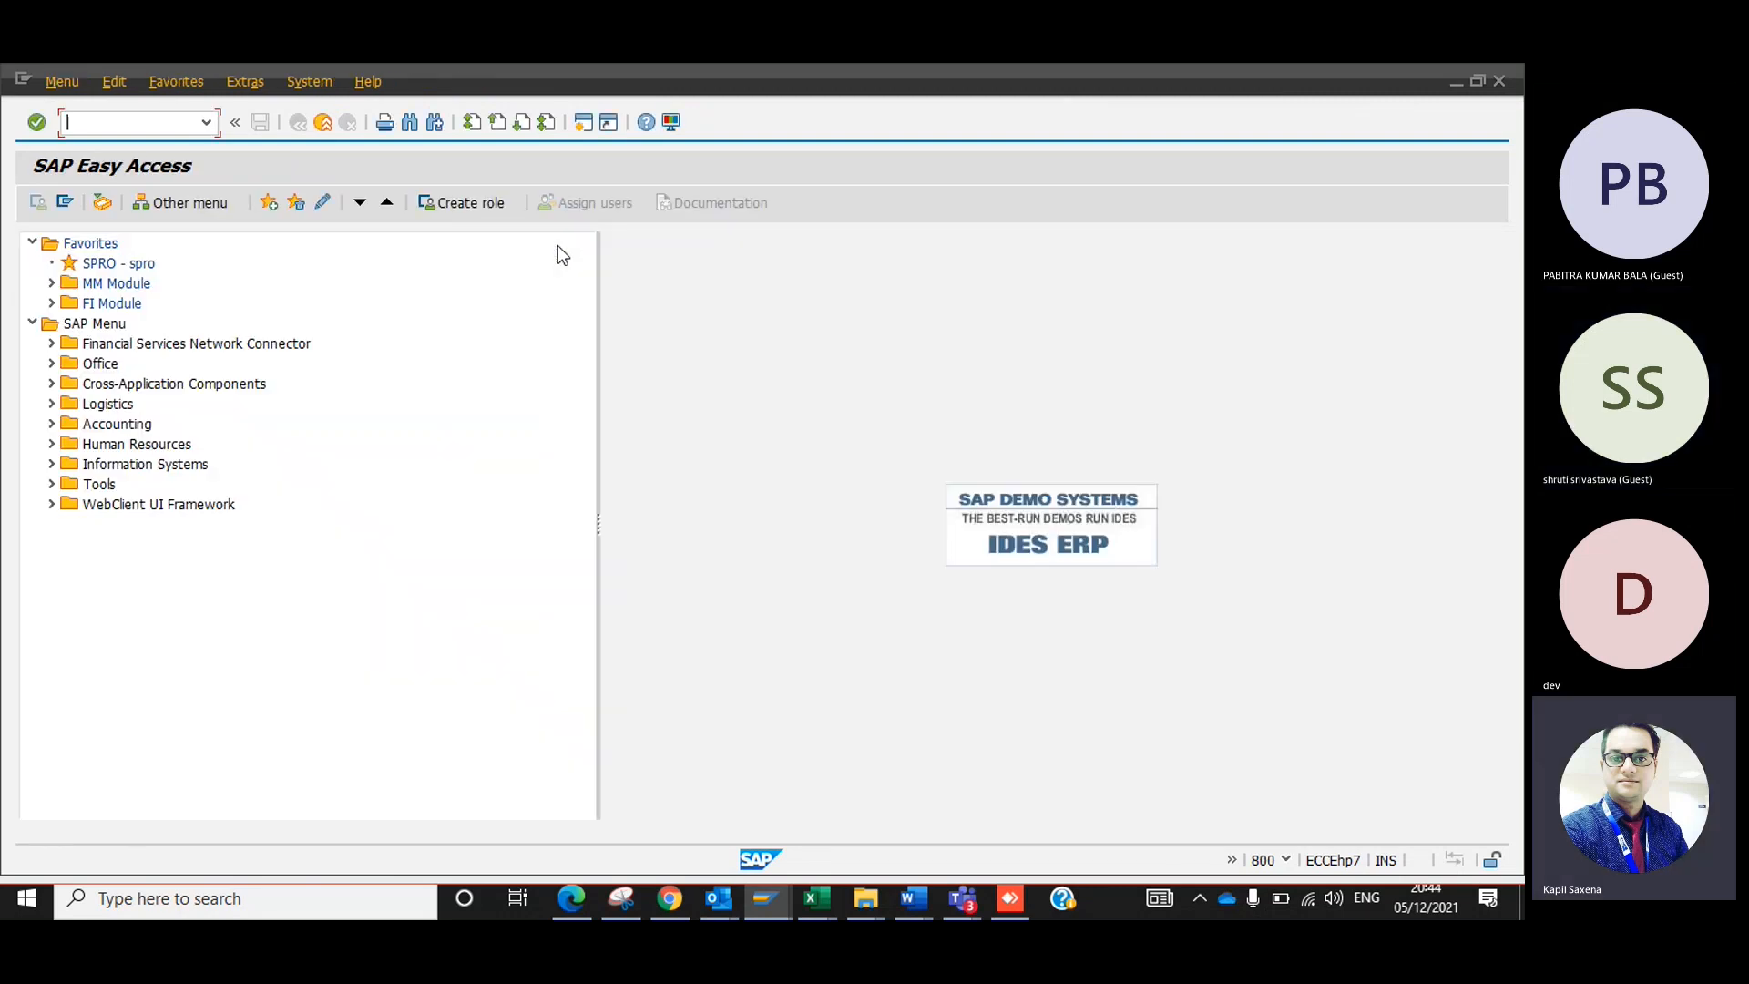
type("spro")
key("Return")
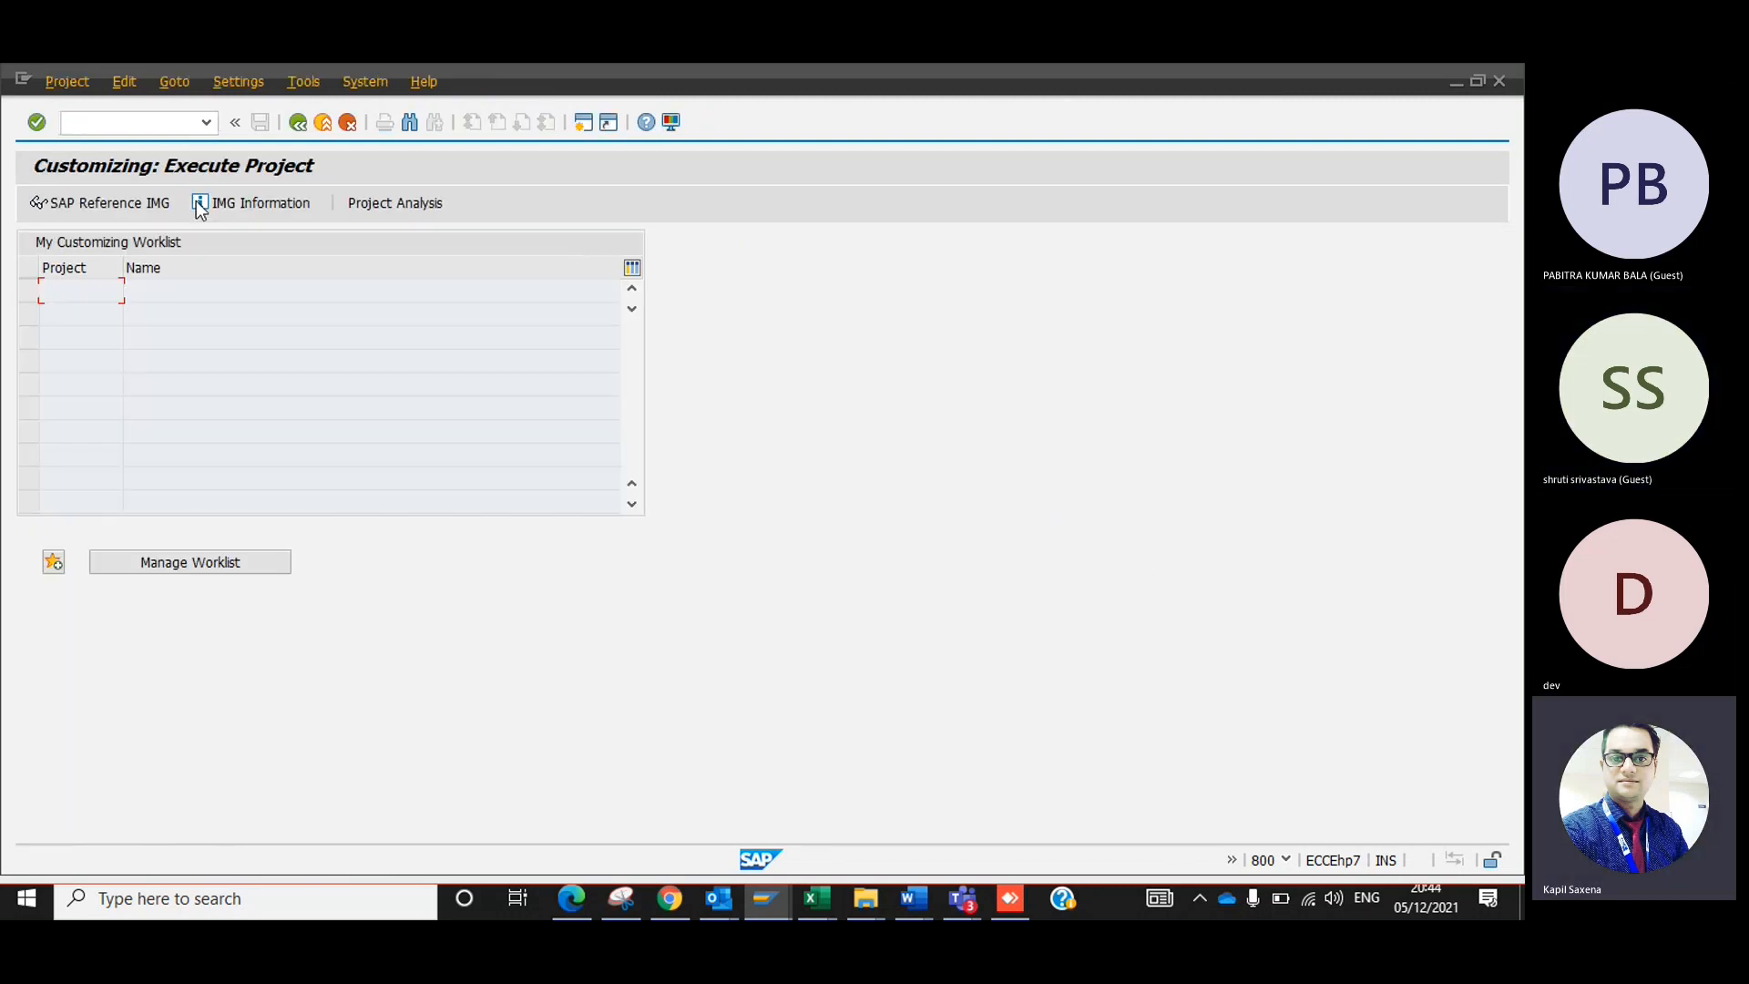
left_click(138, 204)
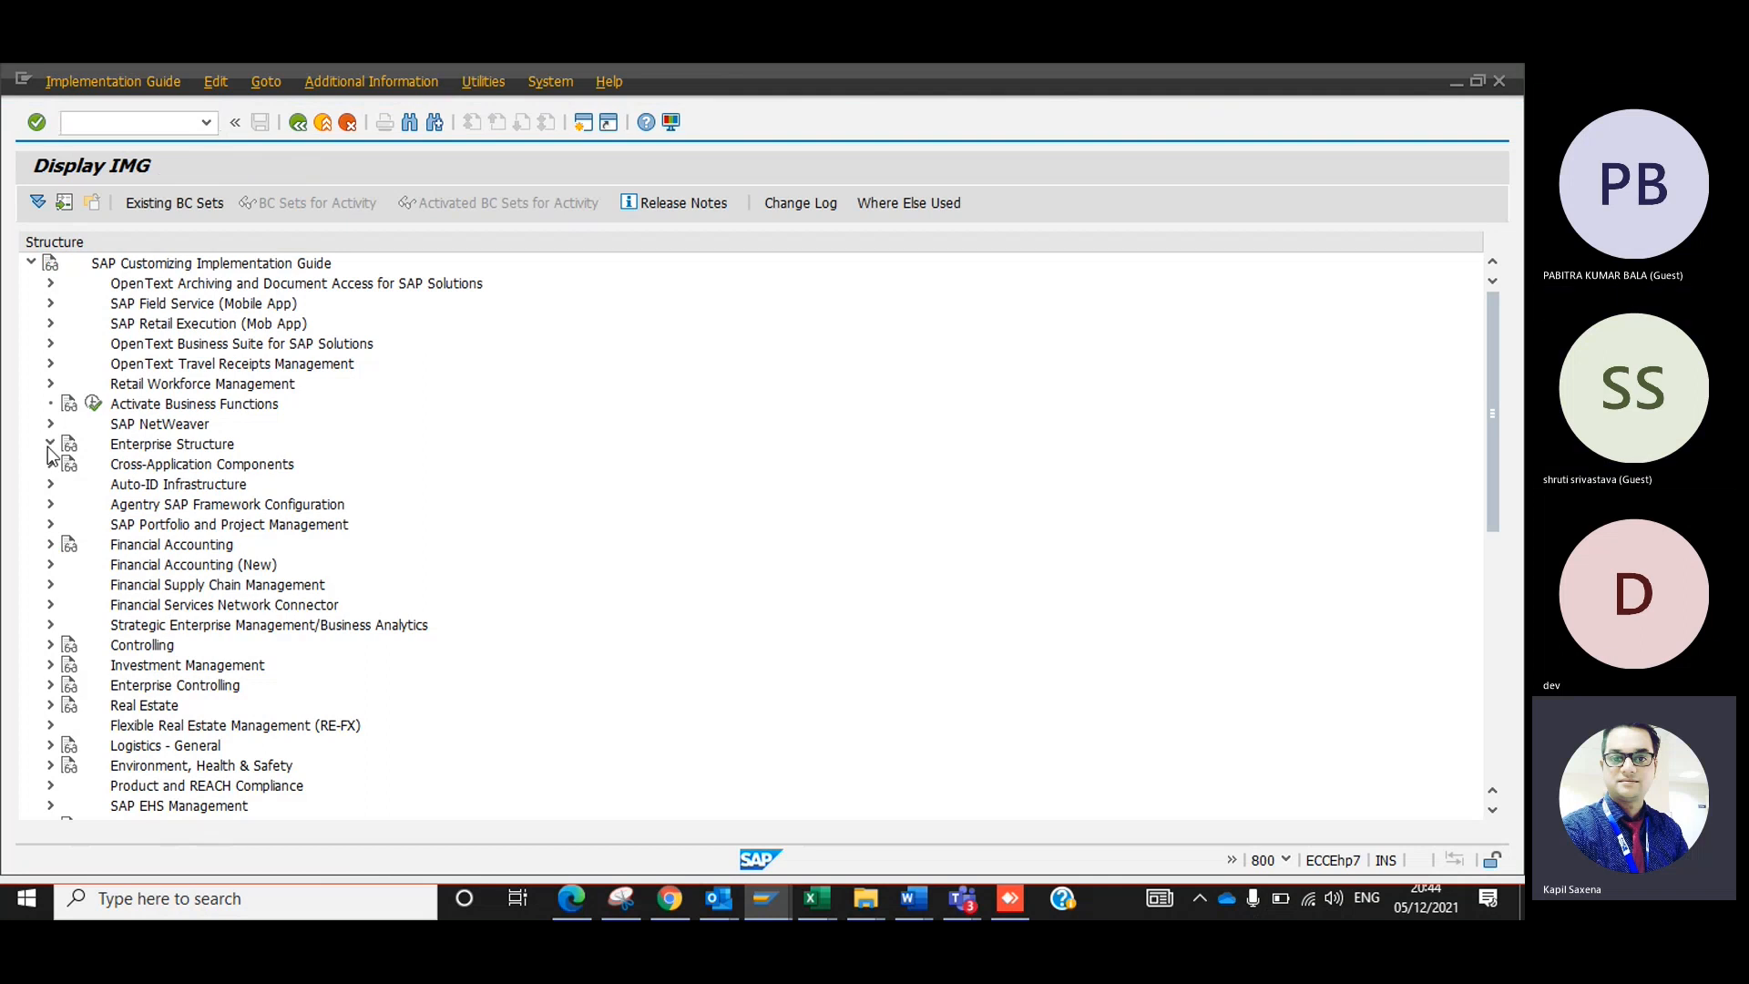
Expand Enterprise Structure, Definition and Financial Accounting in the implementation guide.
left_click(49, 444)
left_click(69, 483)
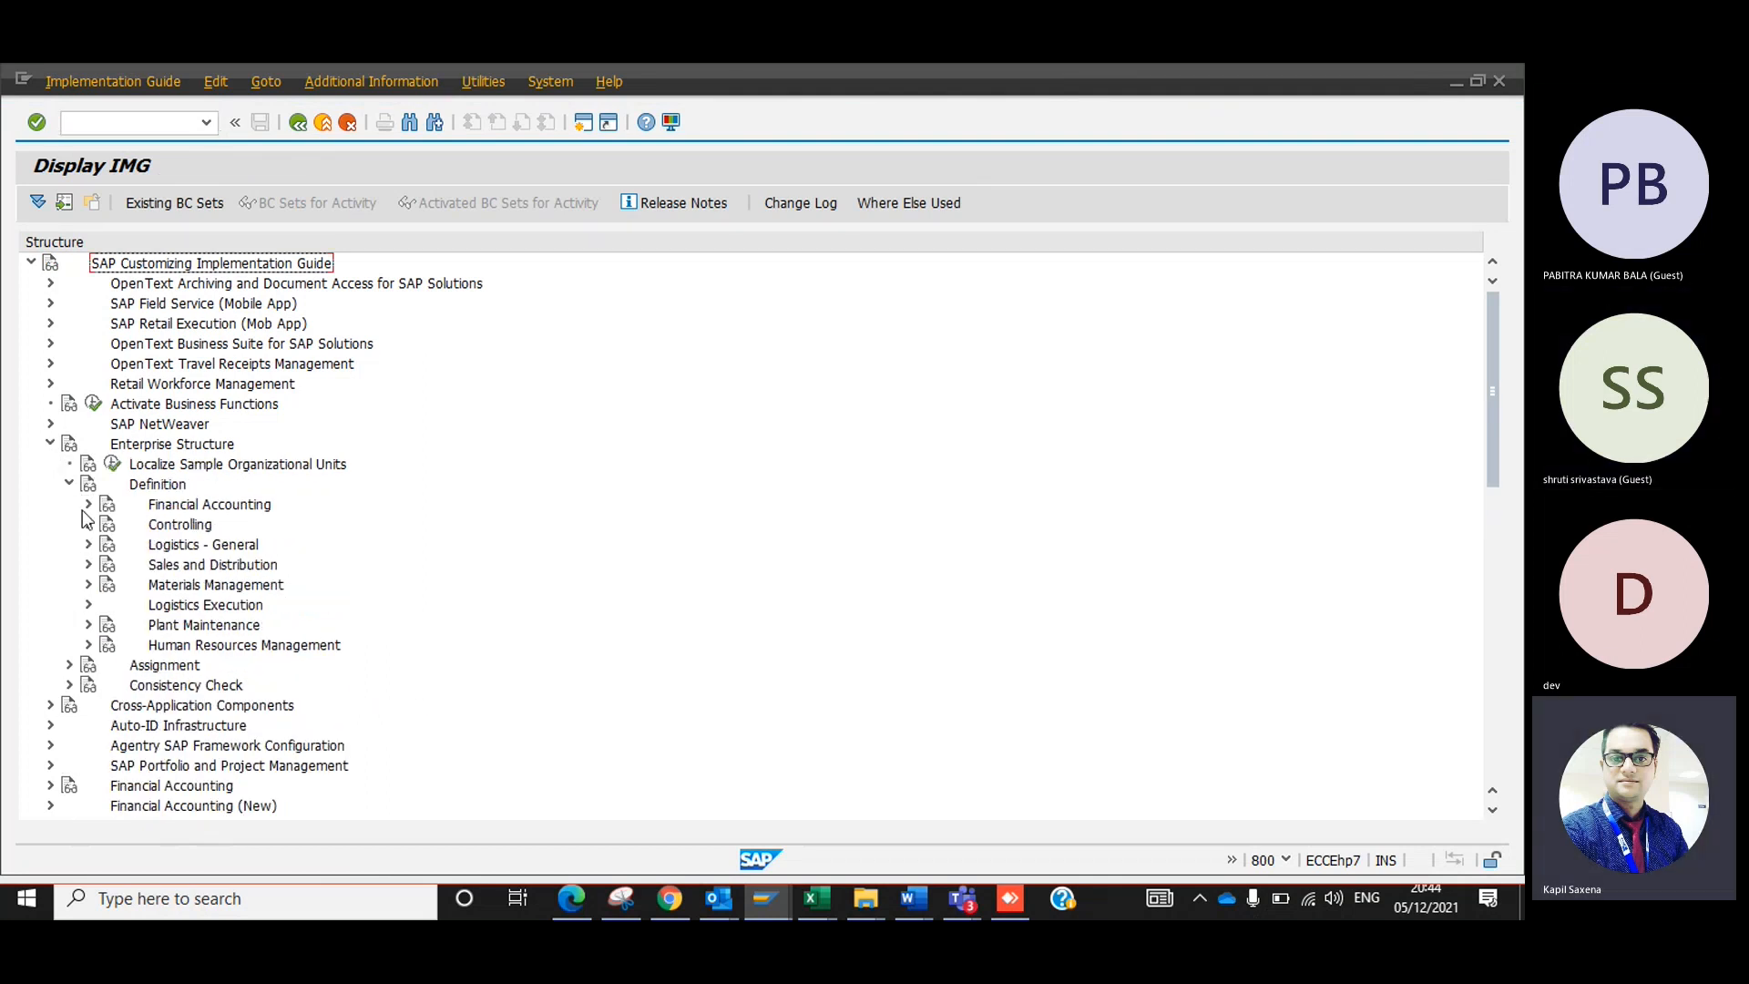
left_click(88, 506)
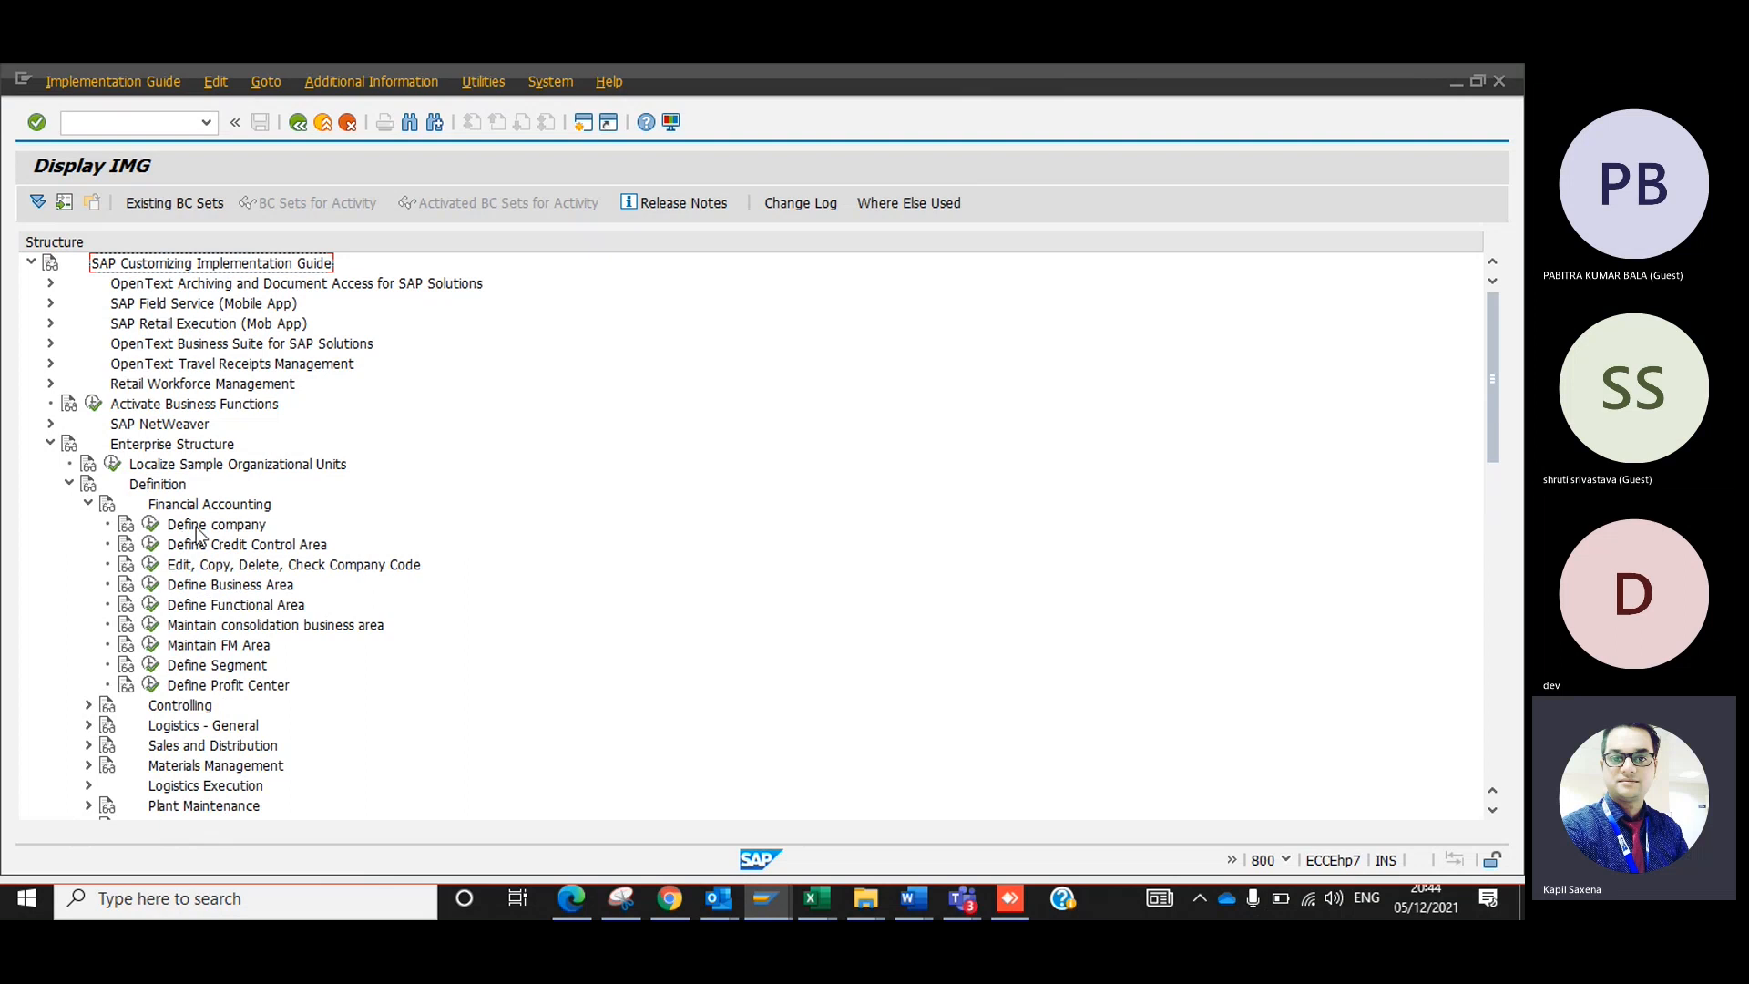
Open the Define company documentation and read how a company is described as an organizational unit under a country's commercial law.
left_click(150, 525)
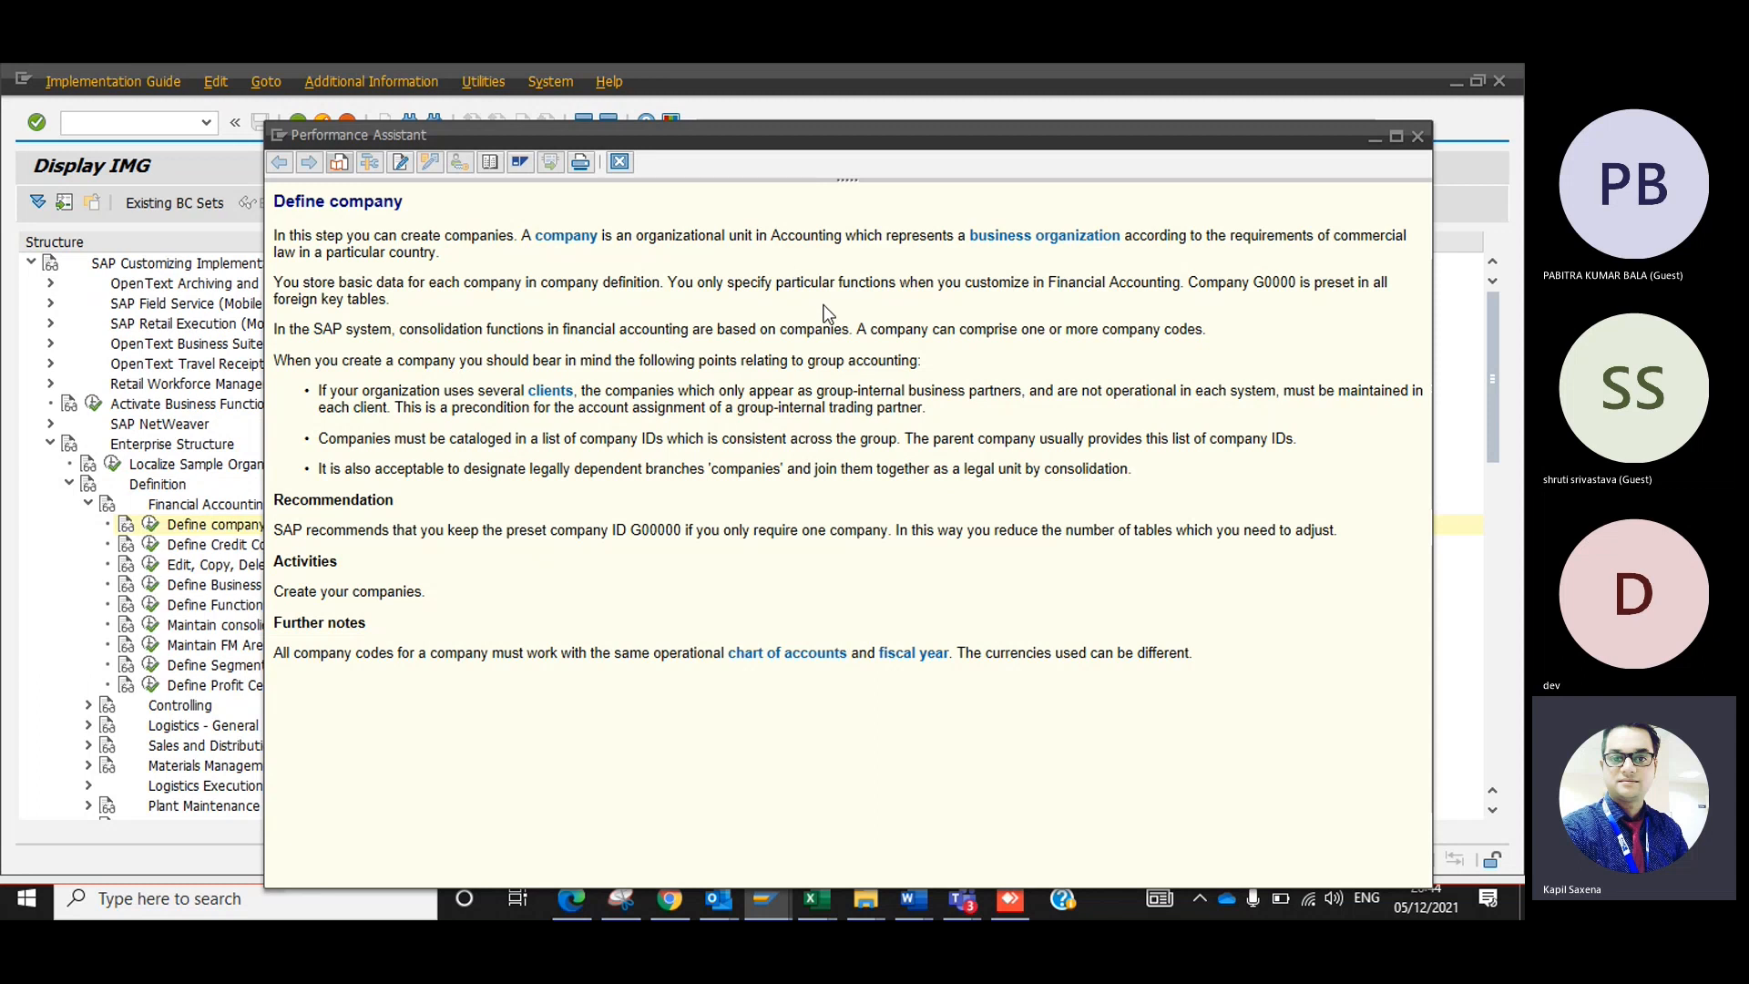
left_click_drag(389, 253, 437, 258)
left_click_drag(605, 235, 570, 241)
left_click_drag(748, 233, 706, 235)
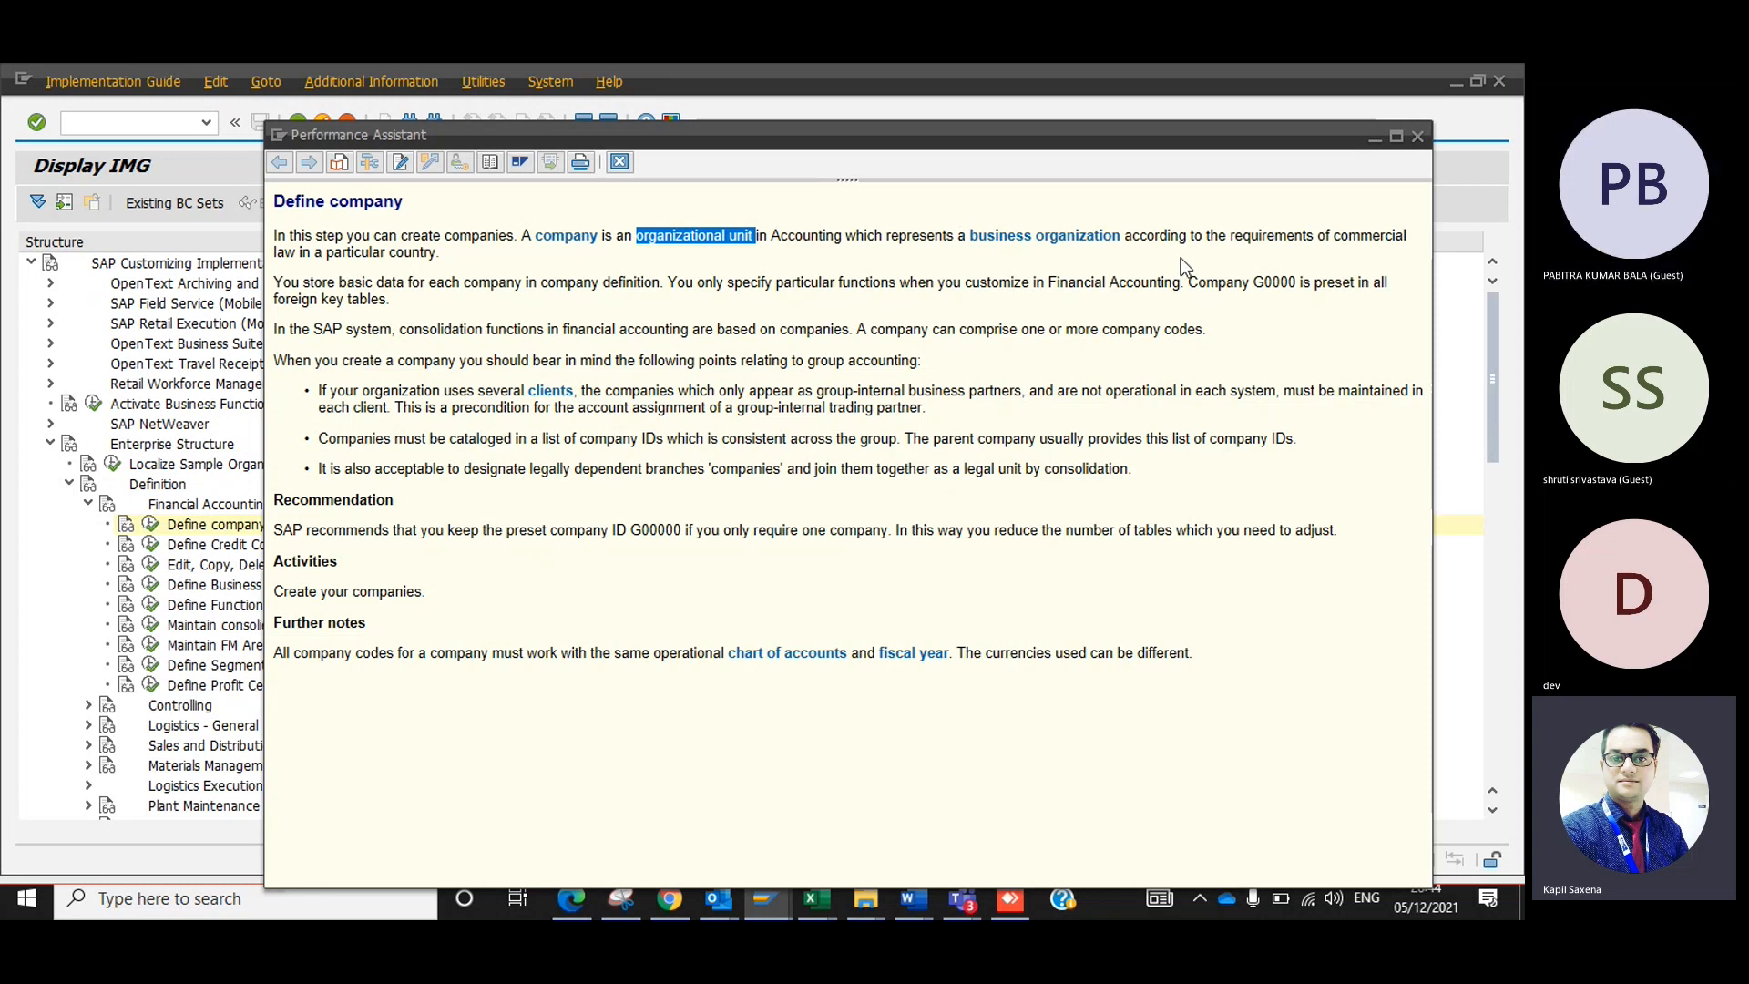
left_click_drag(1168, 235, 1139, 229)
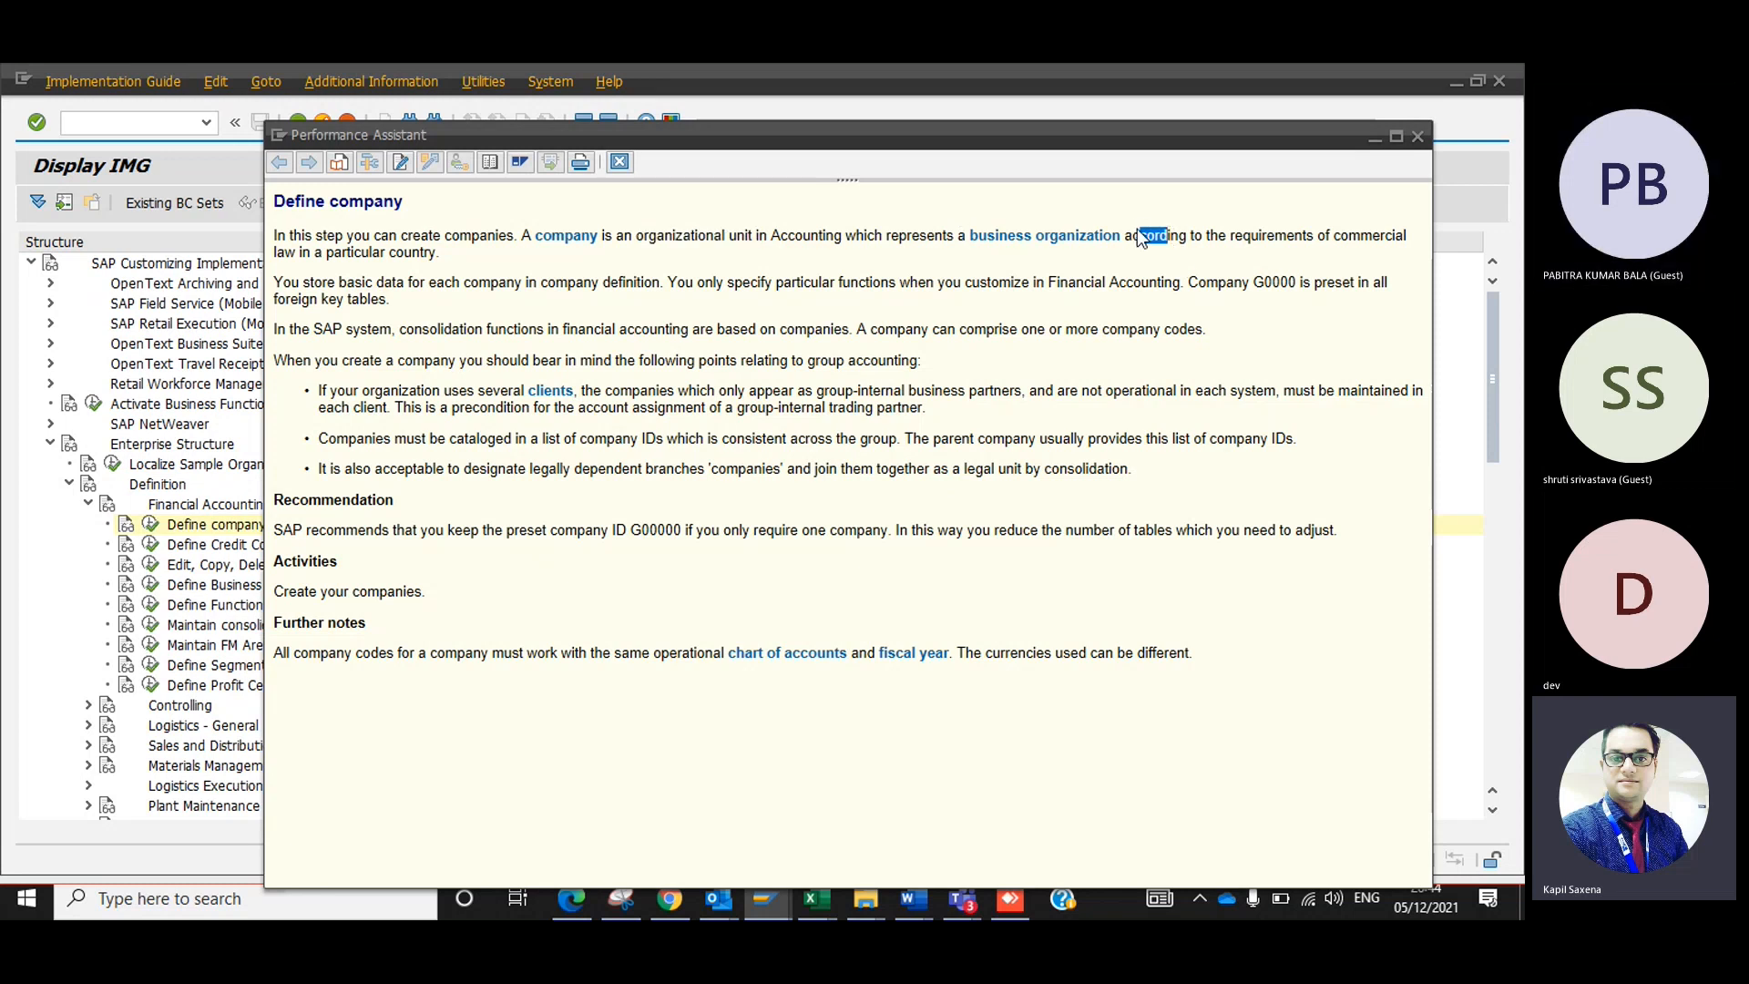
left_click_drag(444, 254, 394, 256)
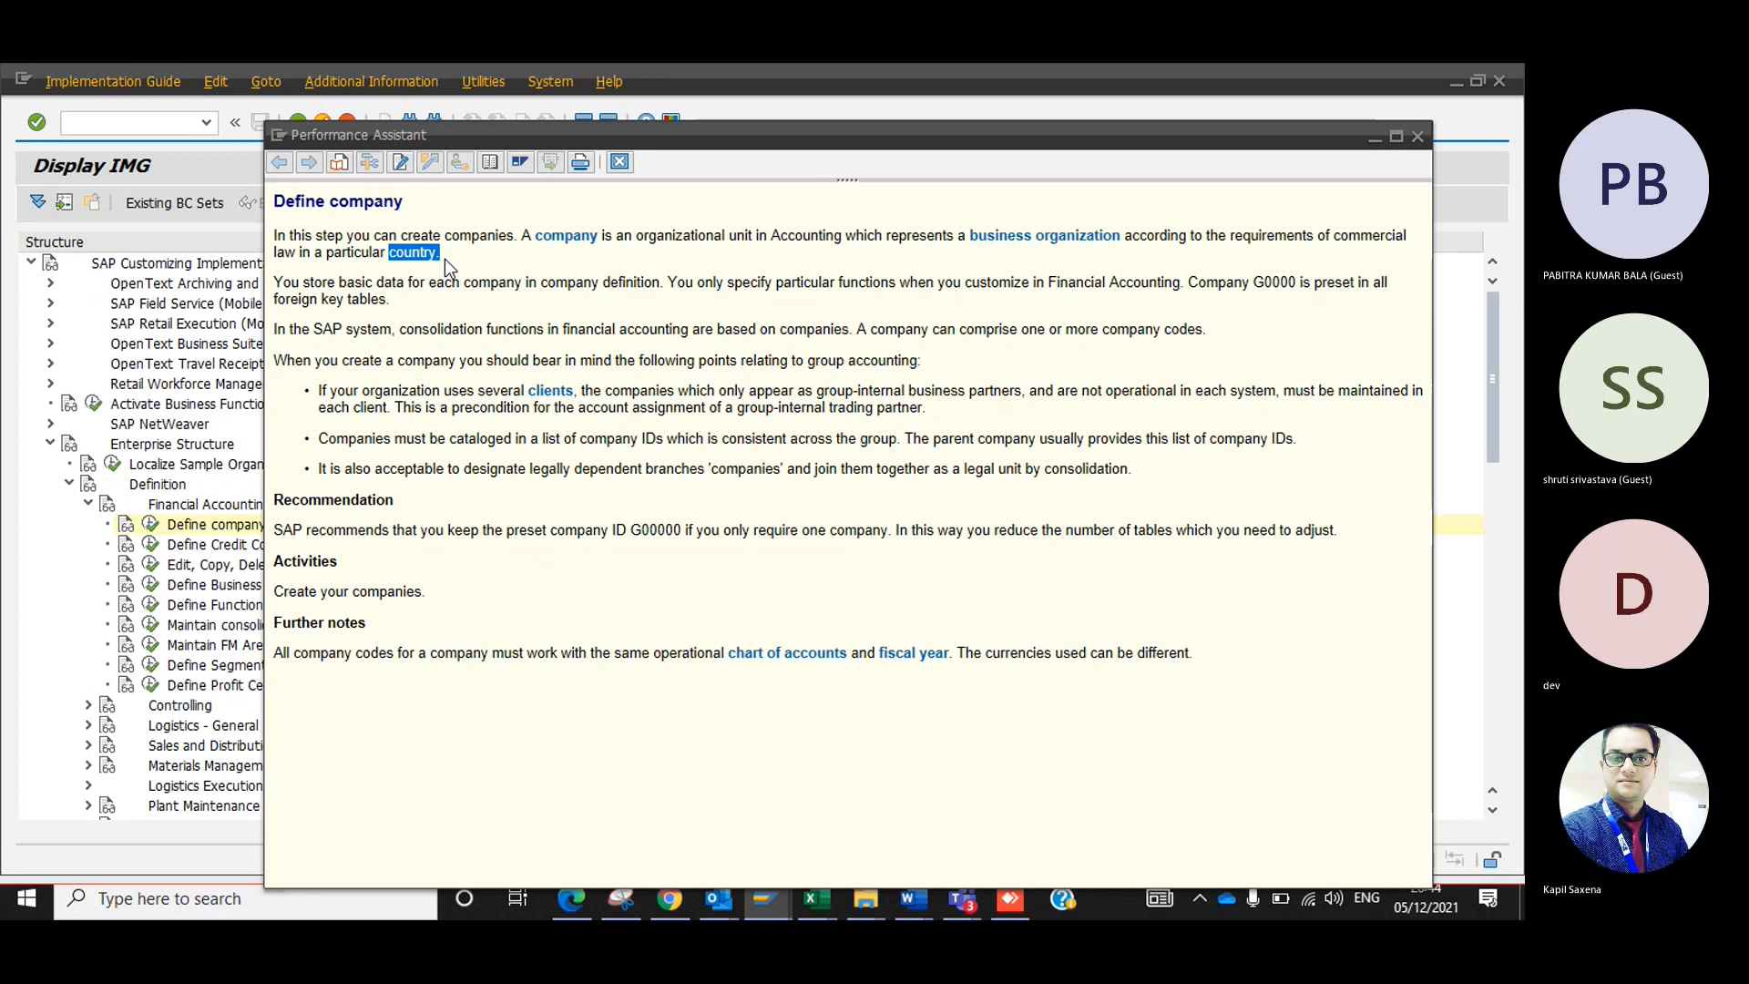
left_click(1417, 136)
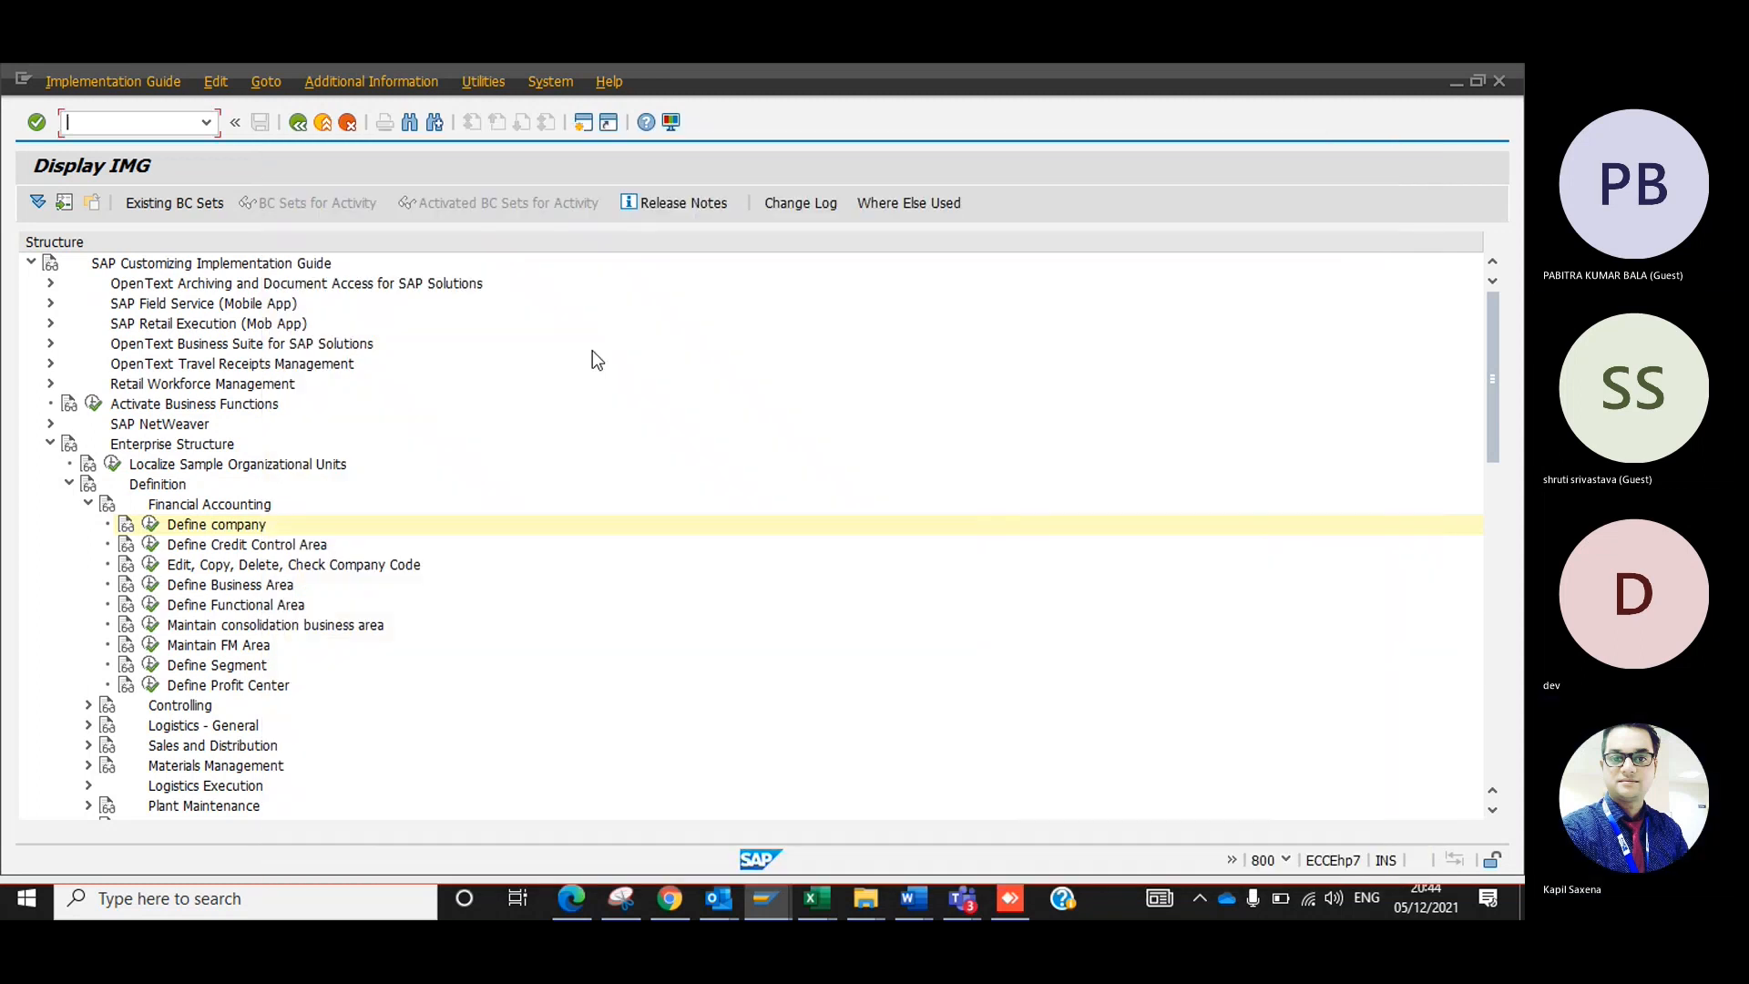
Open the Define company activity and start a new company entry.
left_click(150, 524)
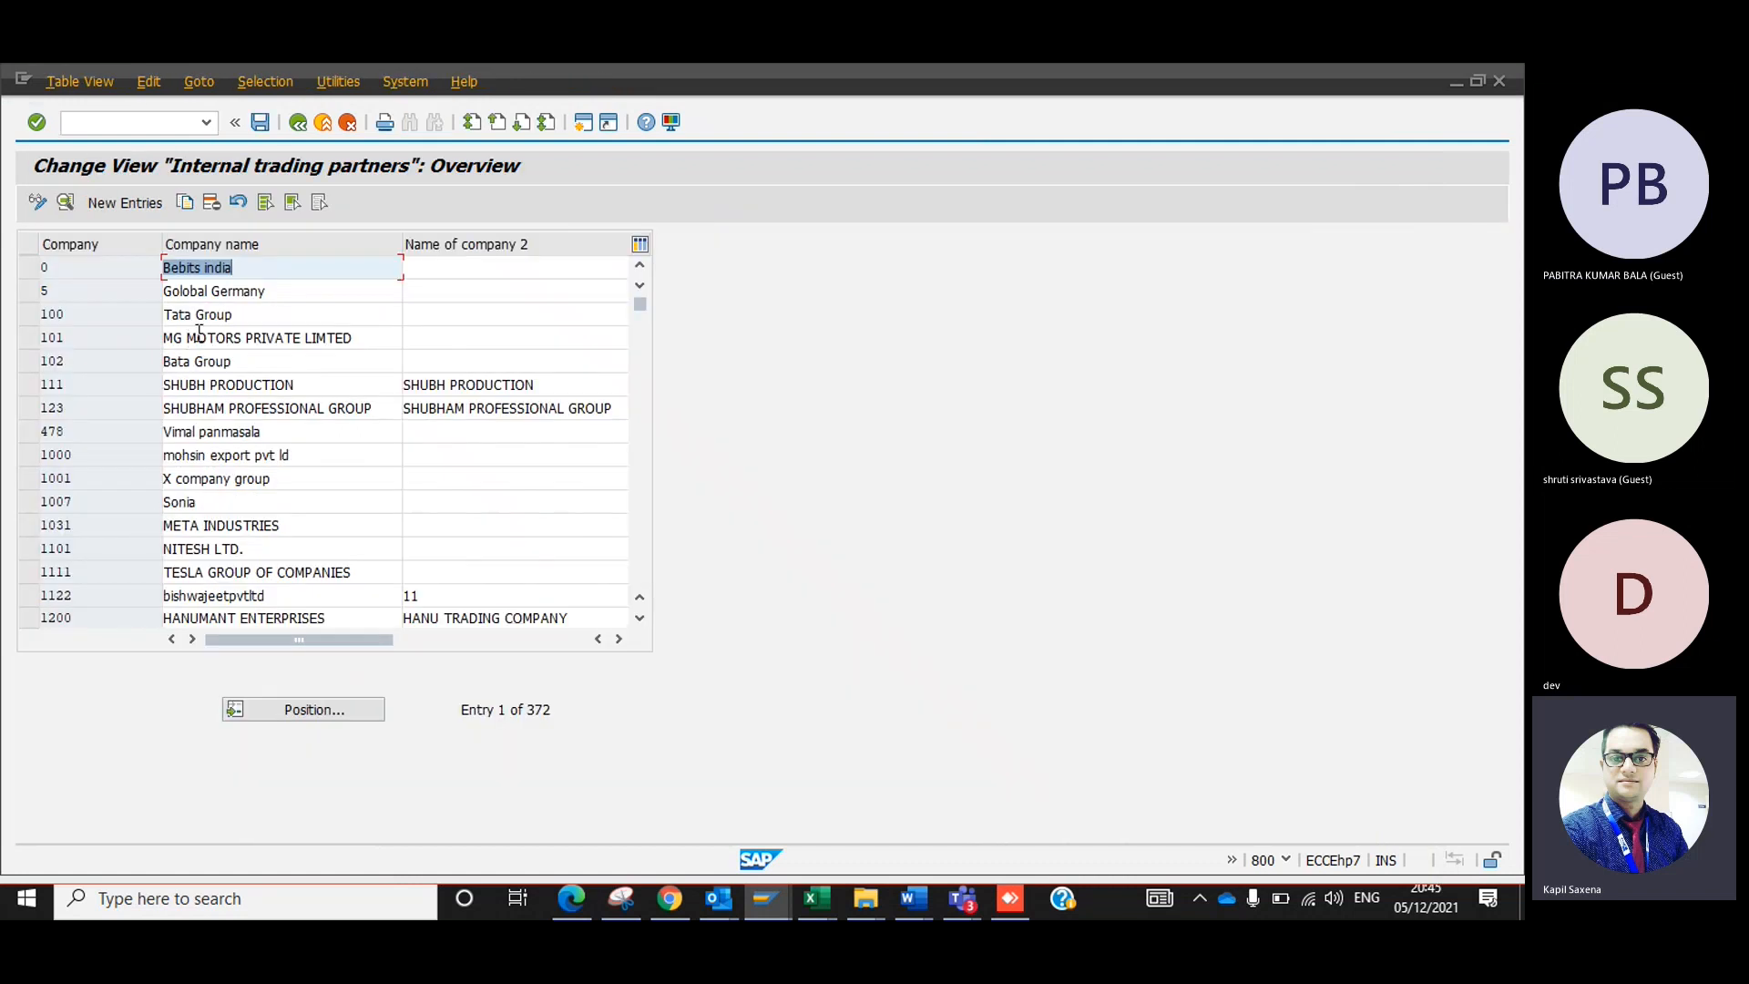
left_click(127, 203)
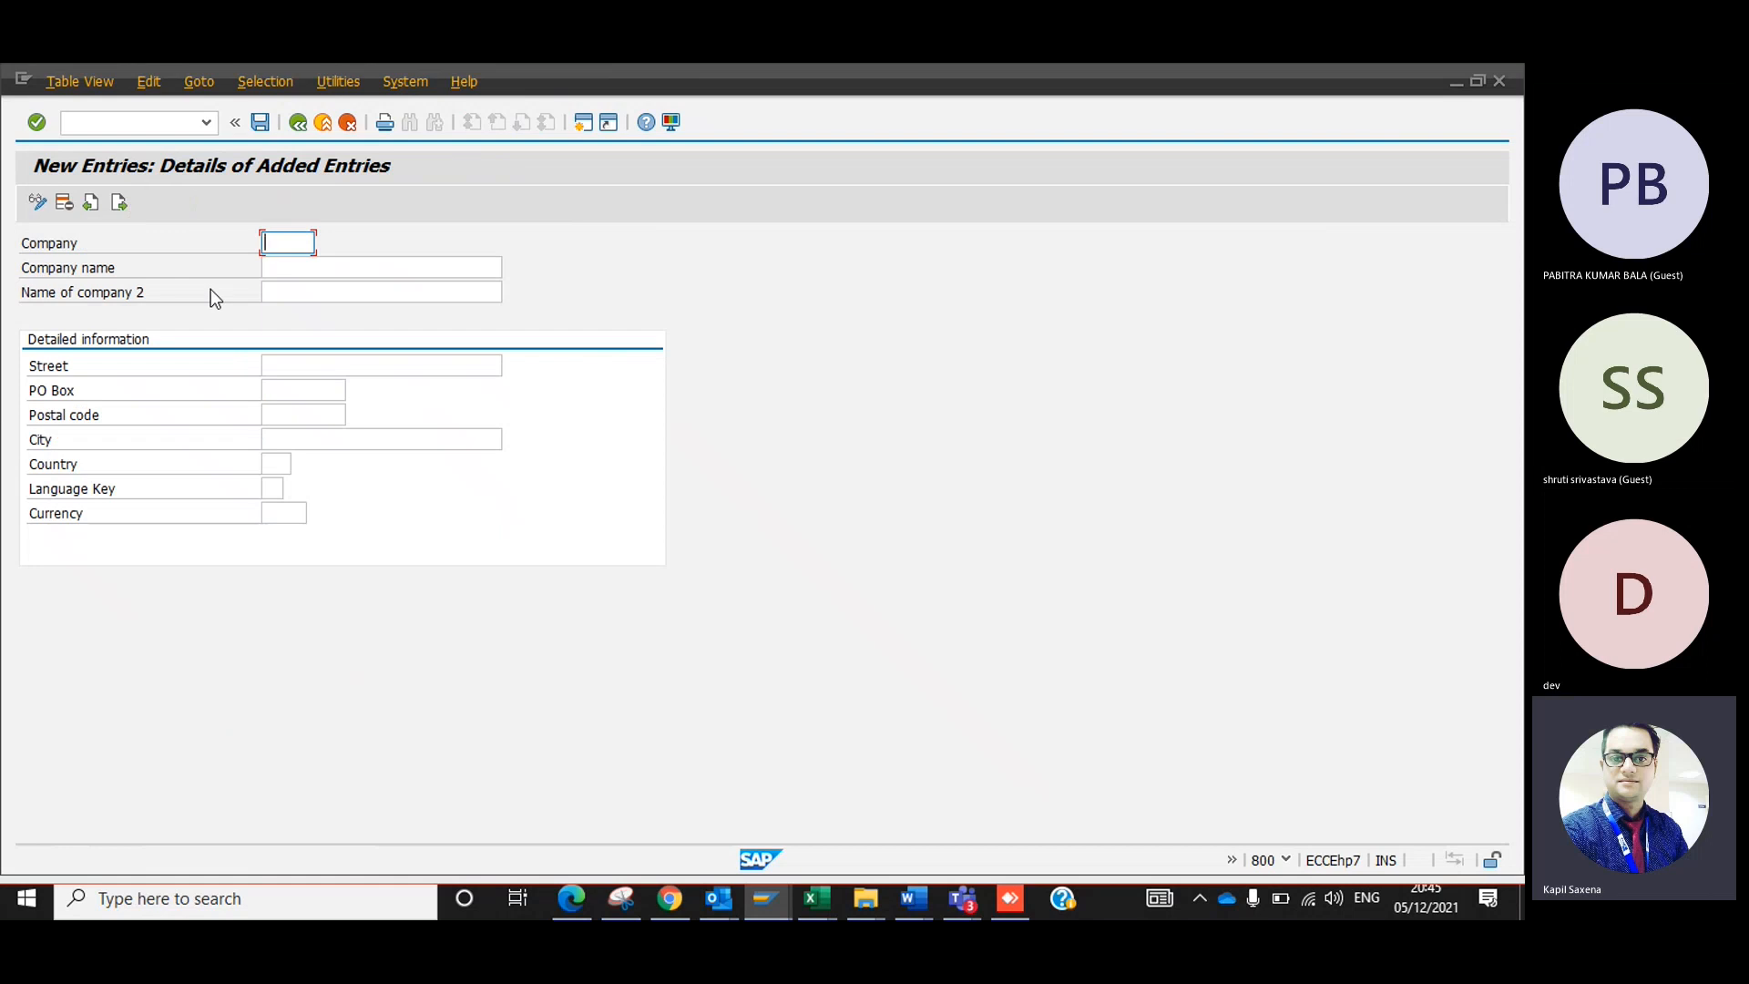
Try the numeric company IDs 100000, 123456 and 1000 in the new entry.
type("100000")
key("BackSpace")
key("BackSpace")
key("BackSpace")
key("BackSpace")
key("BackSpace")
key("BackSpace")
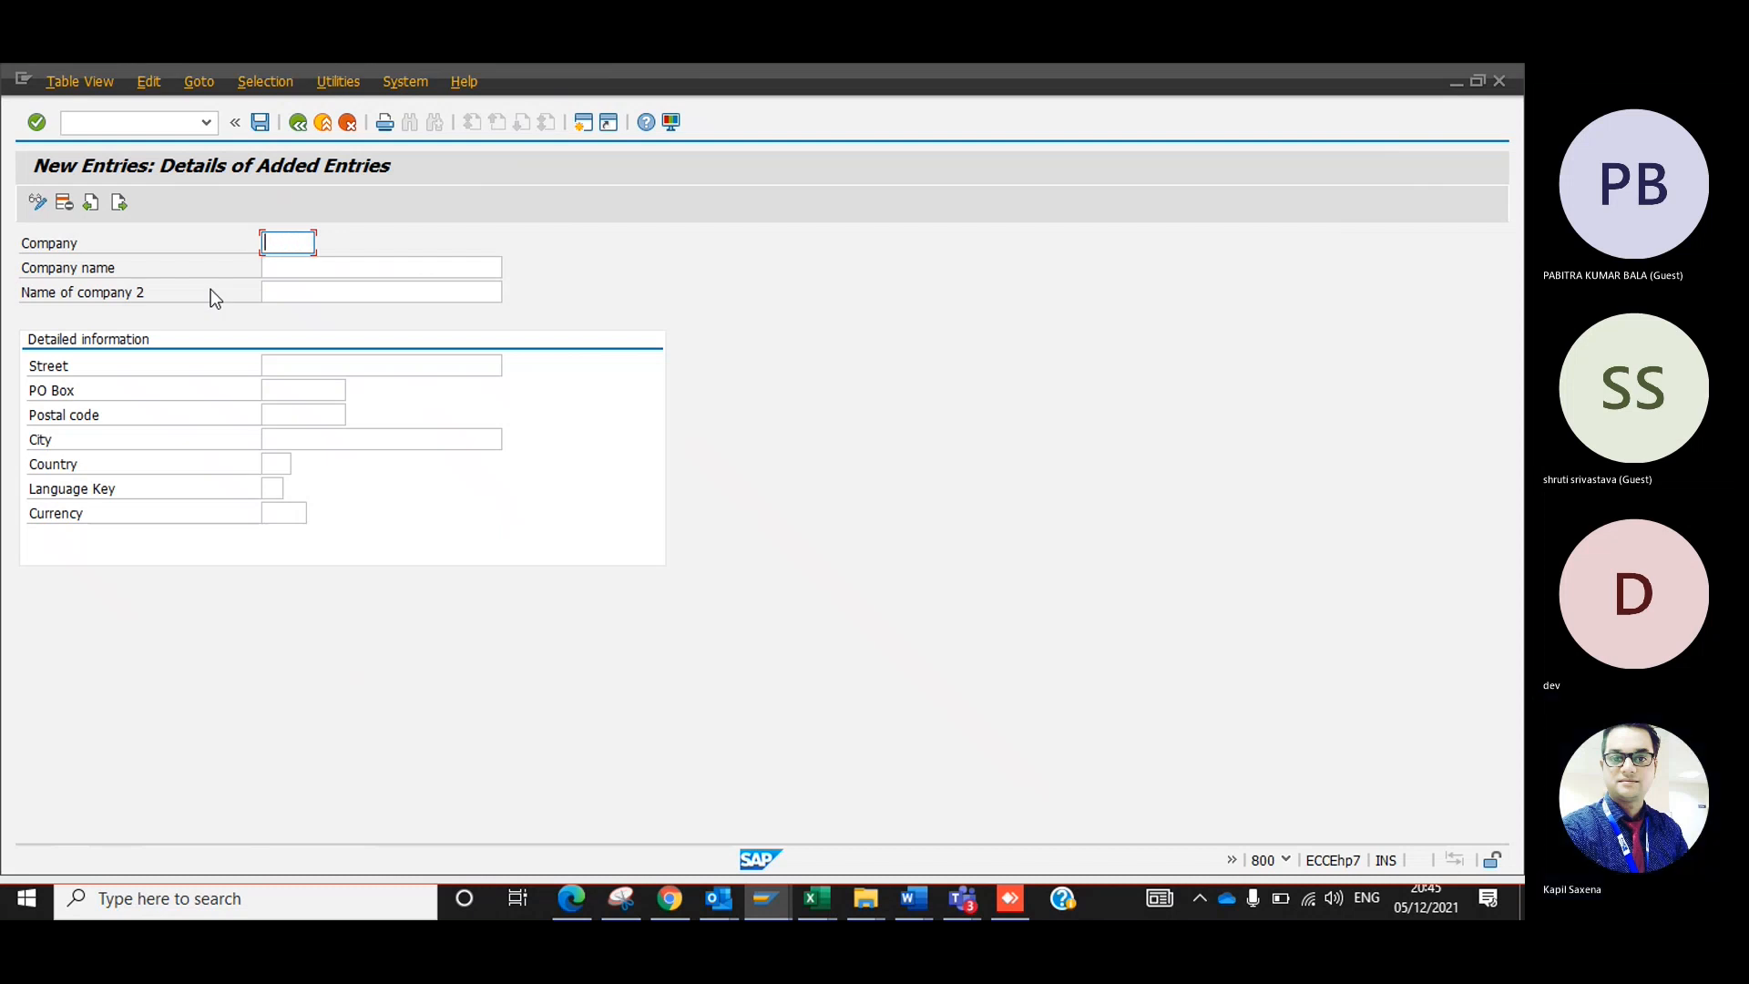
type("123456")
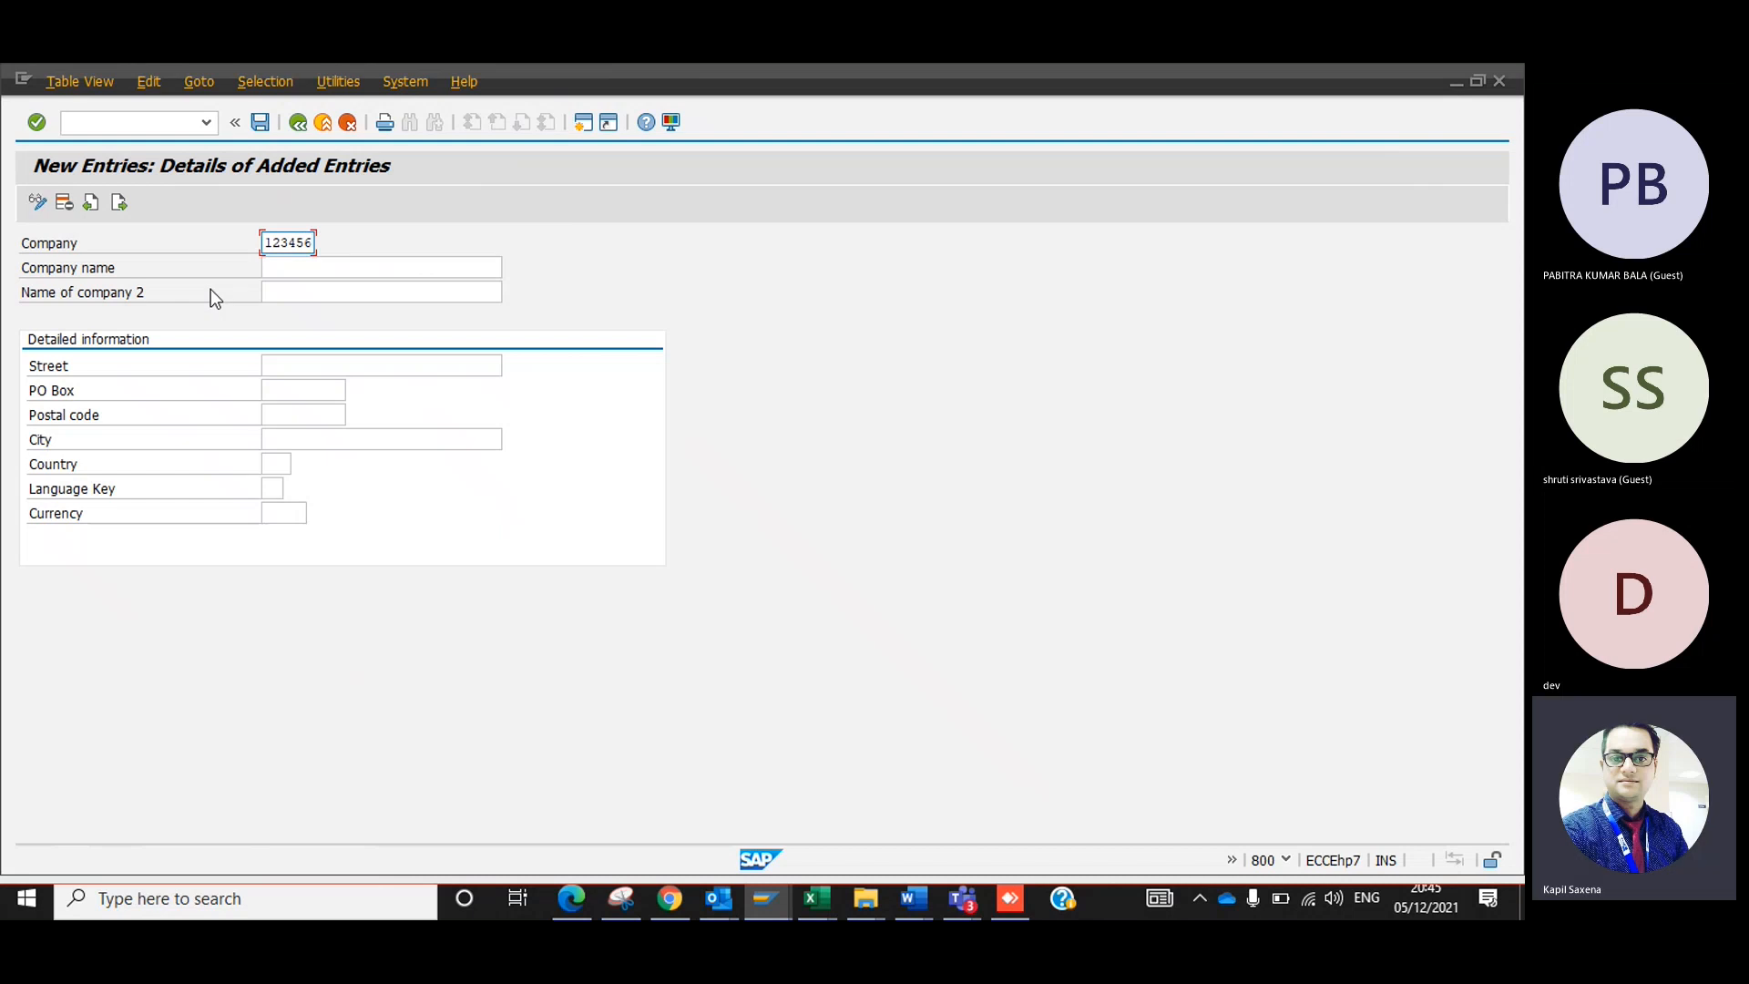
key("BackSpace")
key("BackSpace")
key("BackSpace")
key("BackSpace")
key("BackSpace")
key("BackSpace")
type("1000")
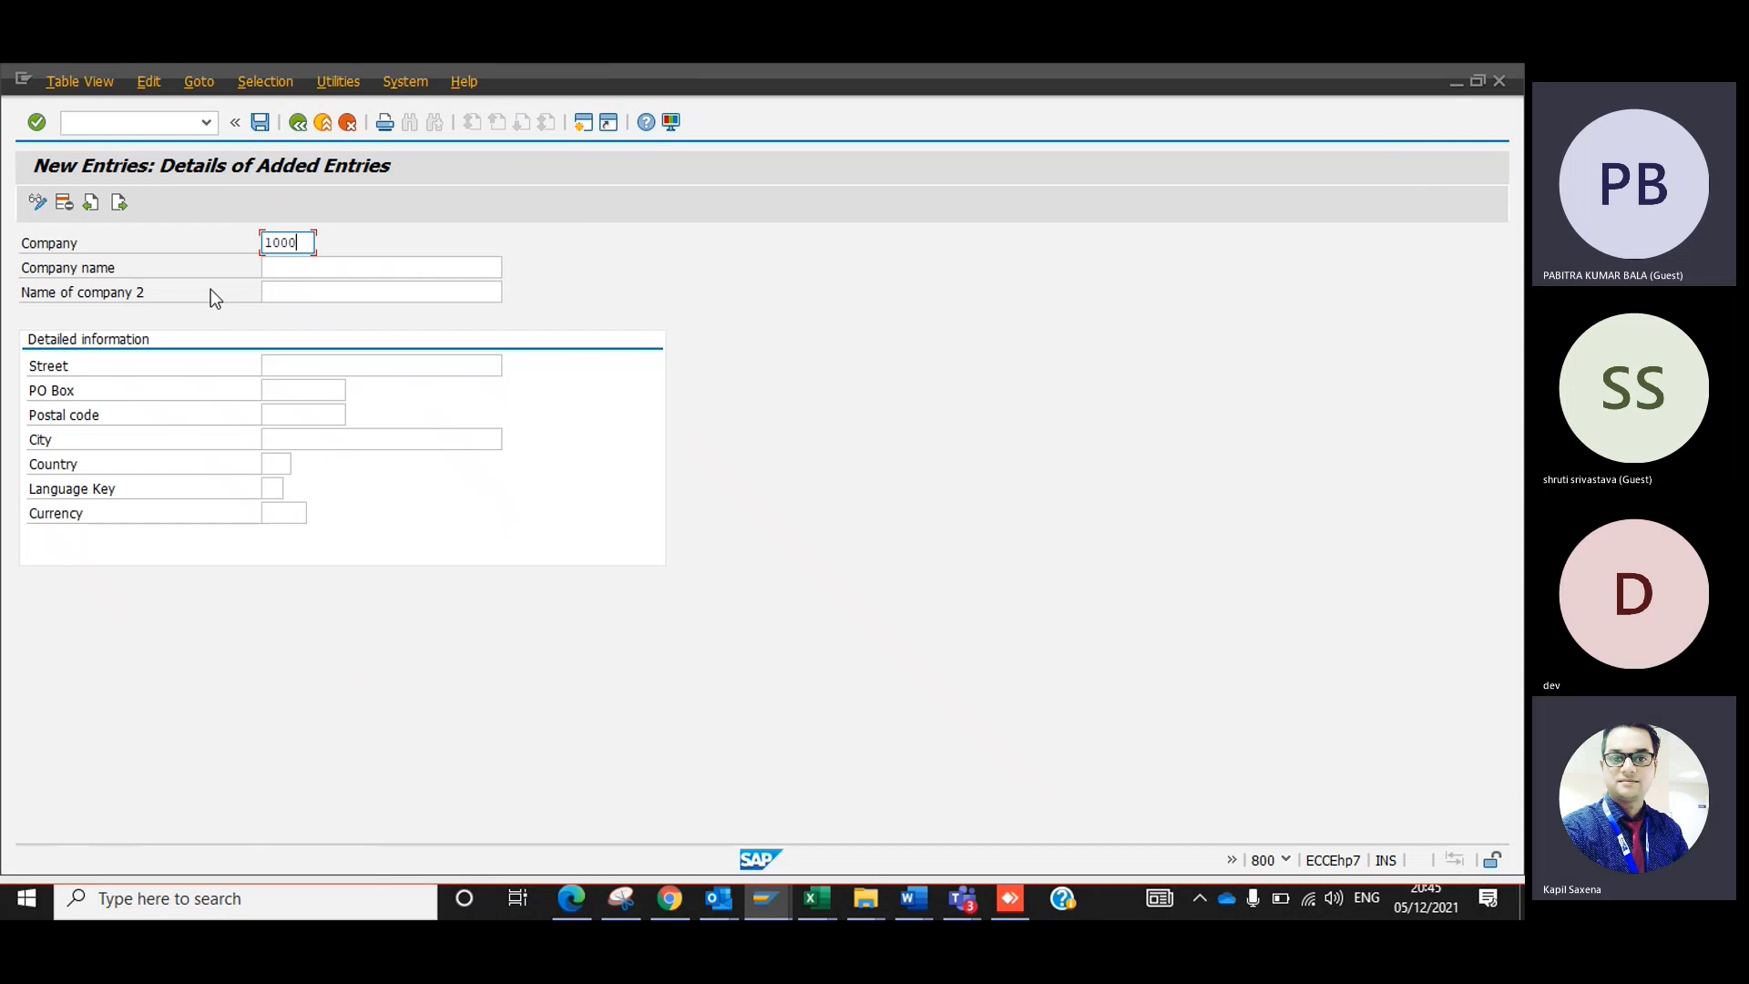
Try letter-based company IDs such as TC03, TATA and TATA2 in the new entry.
key("BackSpace")
key("BackSpace")
key("BackSpace")
key("BackSpace")
type("TC03")
key("BackSpace")
key("BackSpace")
key("BackSpace")
key("BackSpace")
type("TATA")
key("BackSpace")
key("BackSpace")
key("BackSpace")
key("BackSpace")
type("TATA2")
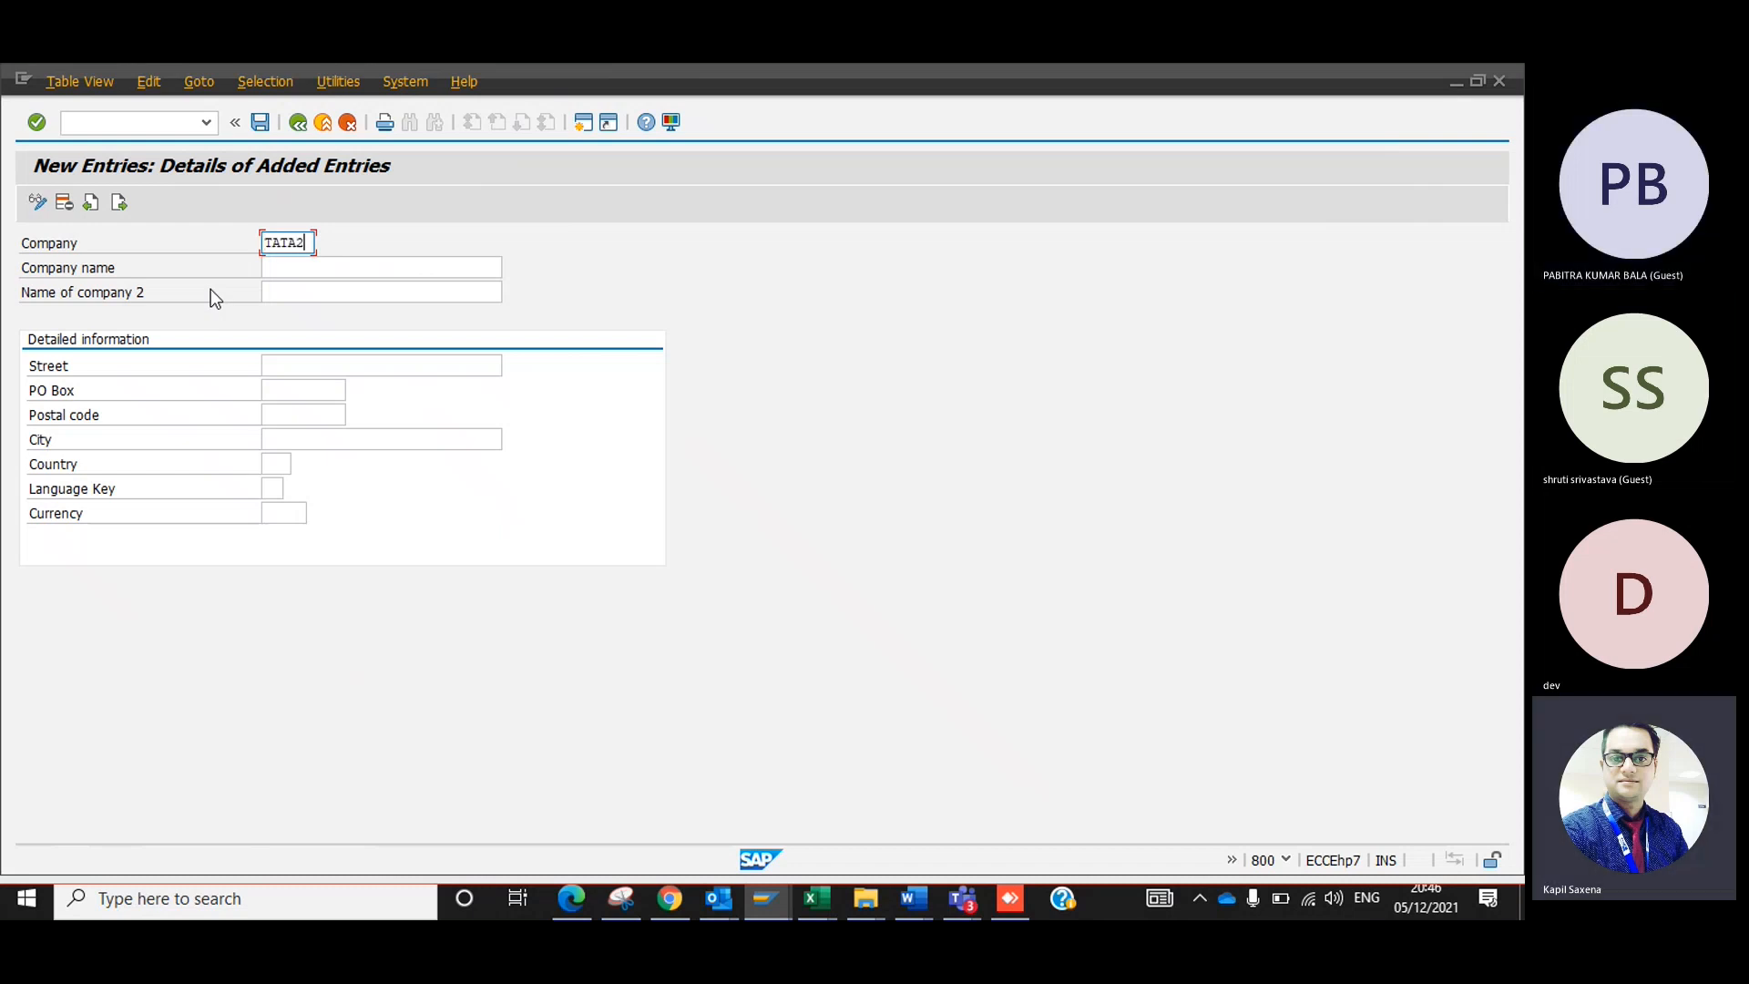
Replace the company ID with TAT01, and extend it to TATA01.
key("BackSpace")
key("BackSpace")
key("BackSpace")
key("BackSpace")
key("BackSpace")
type("TAT01")
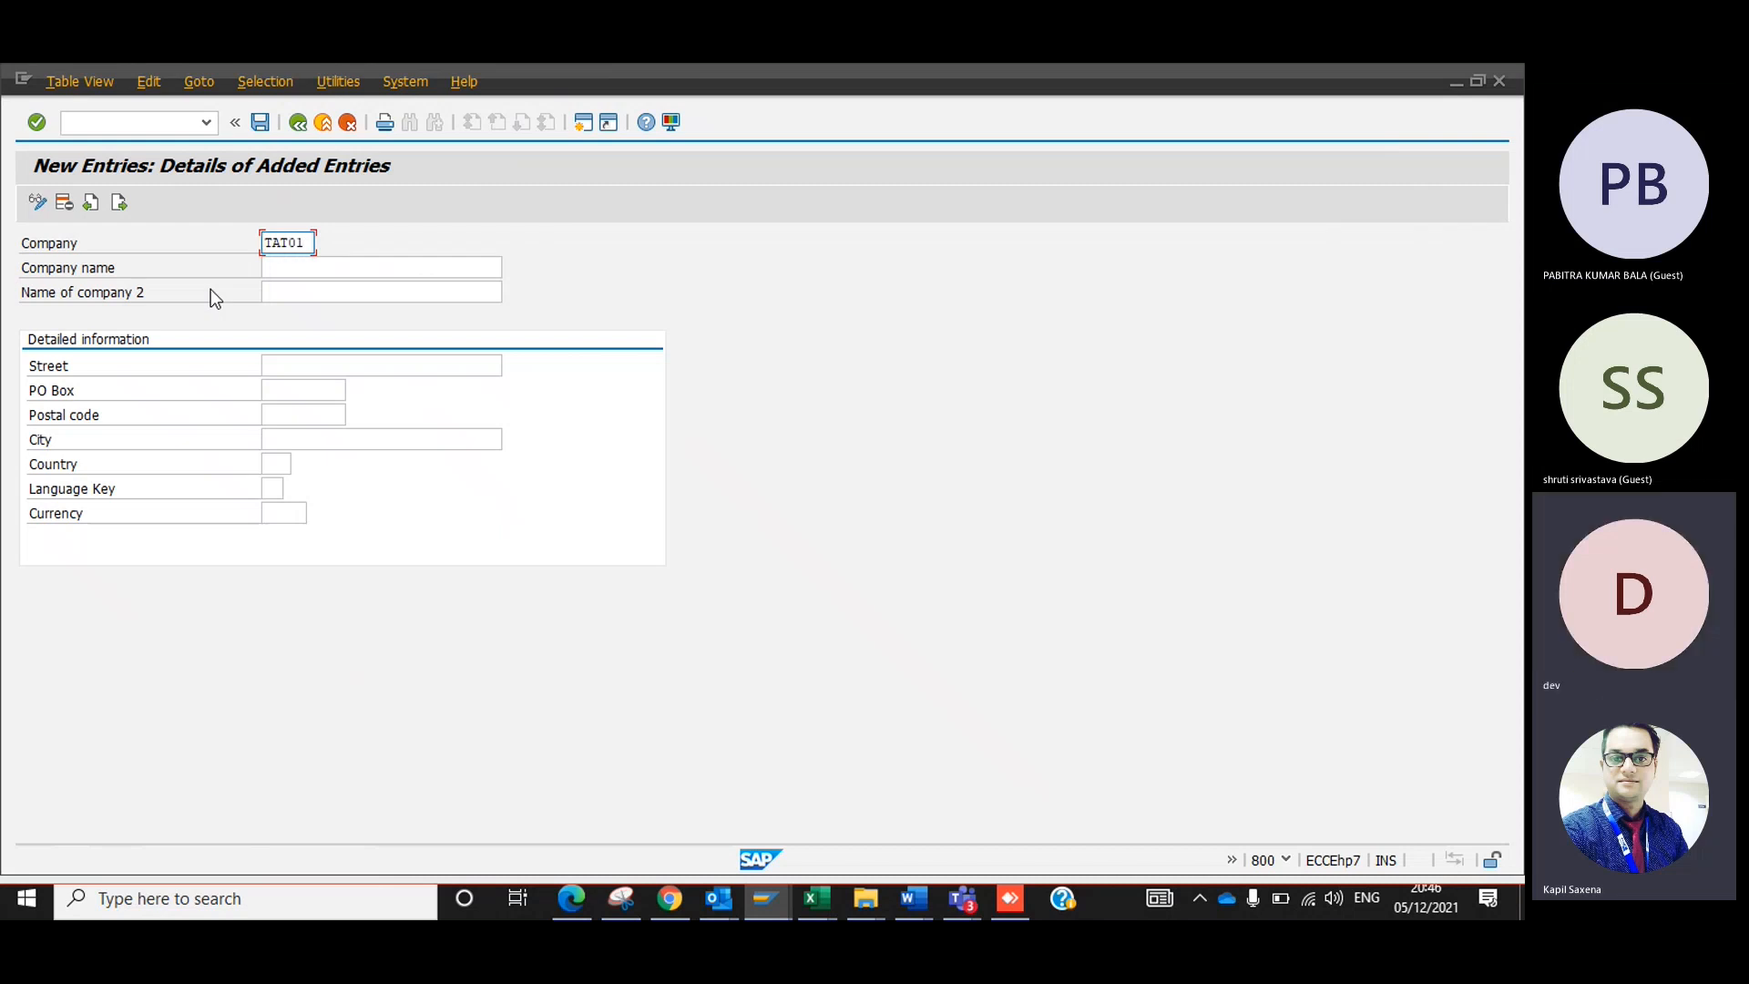
key("BackSpace")
key("BackSpace")
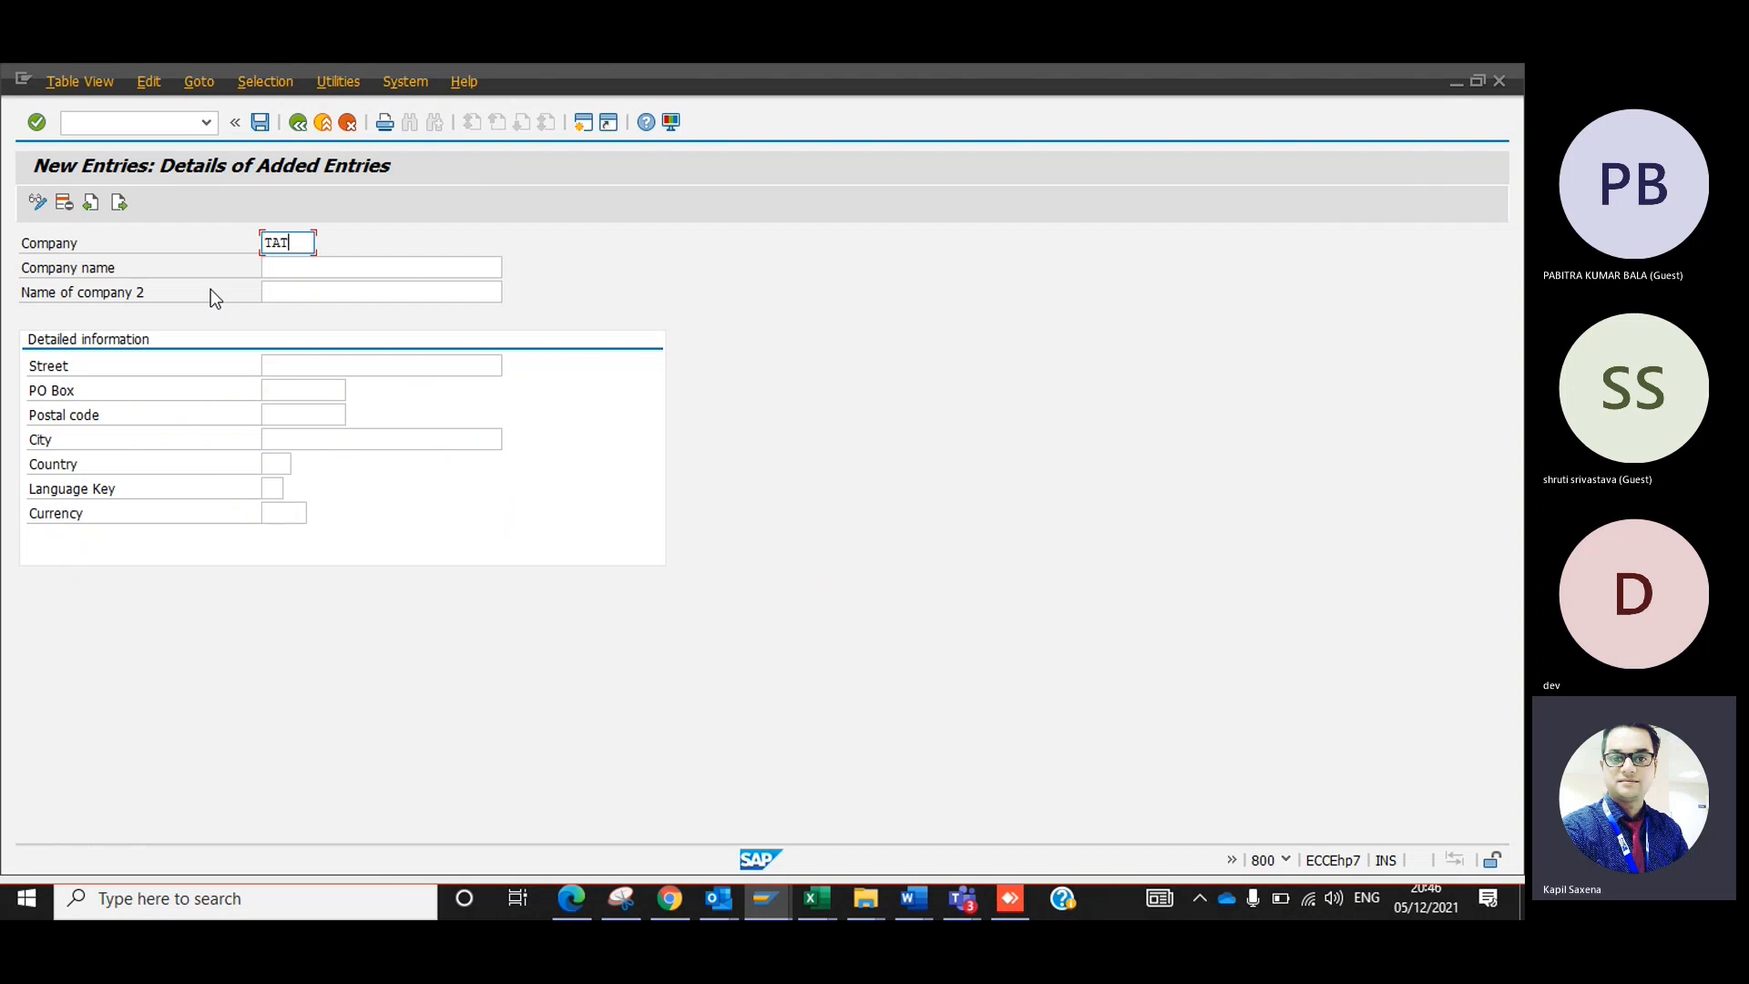
type("A01")
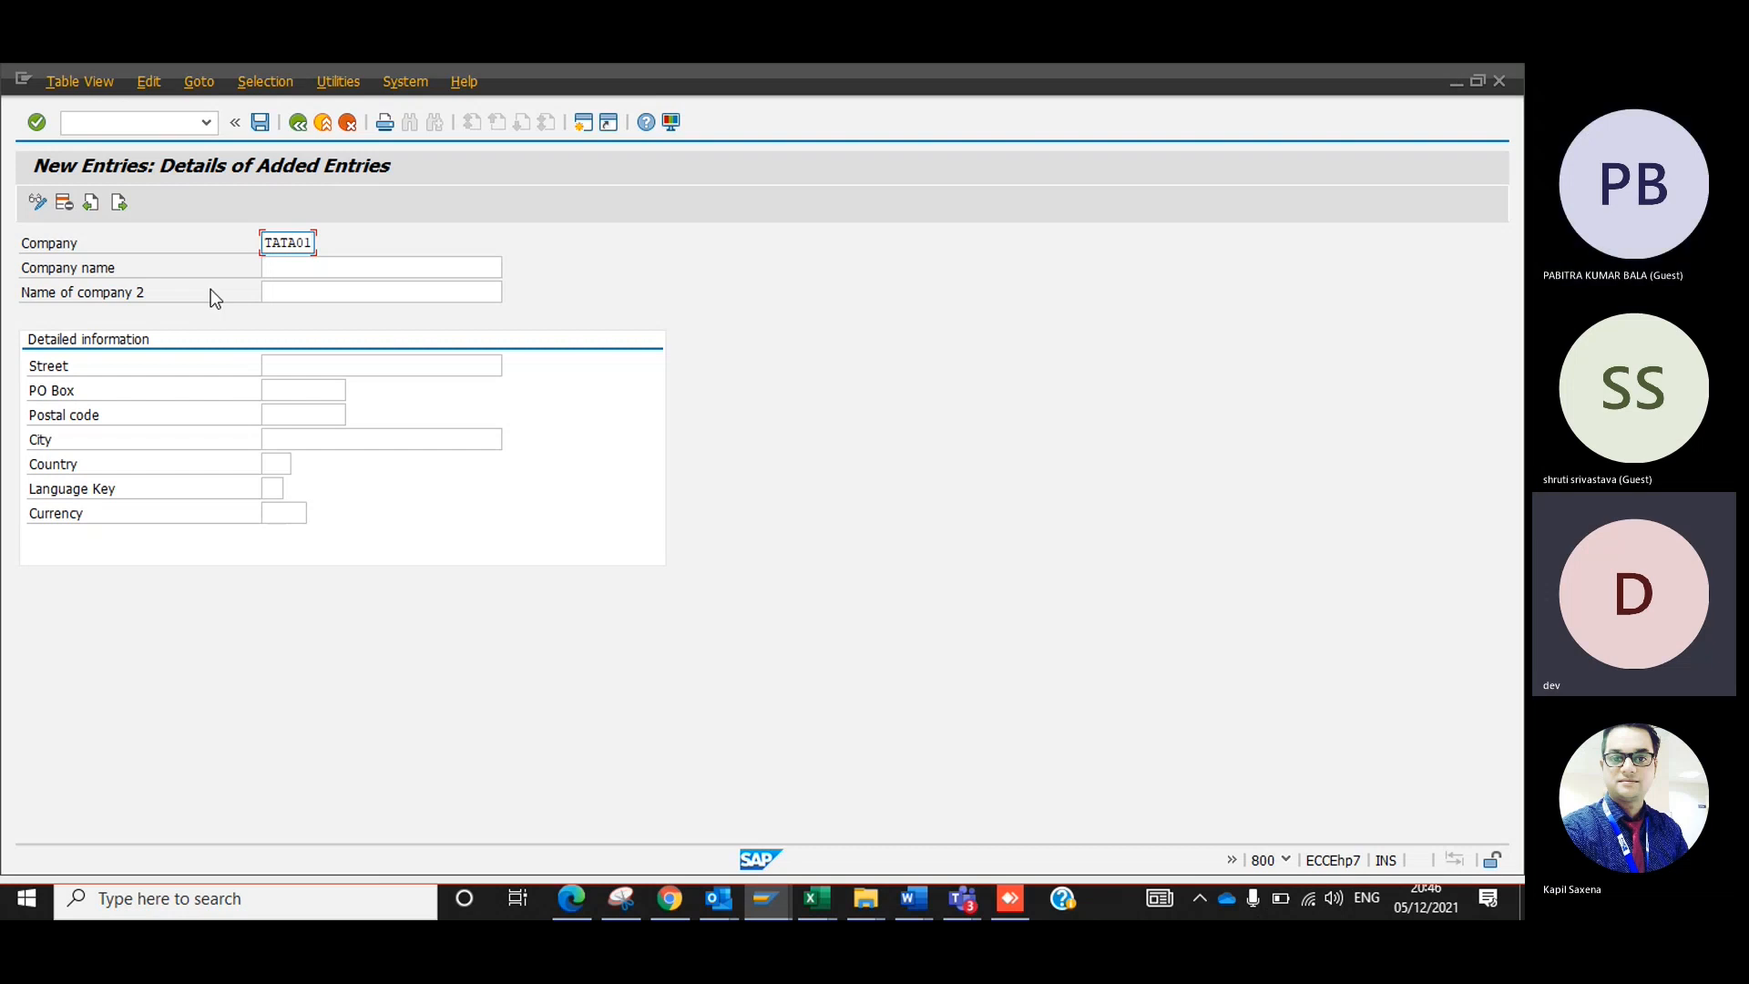
key("Tab")
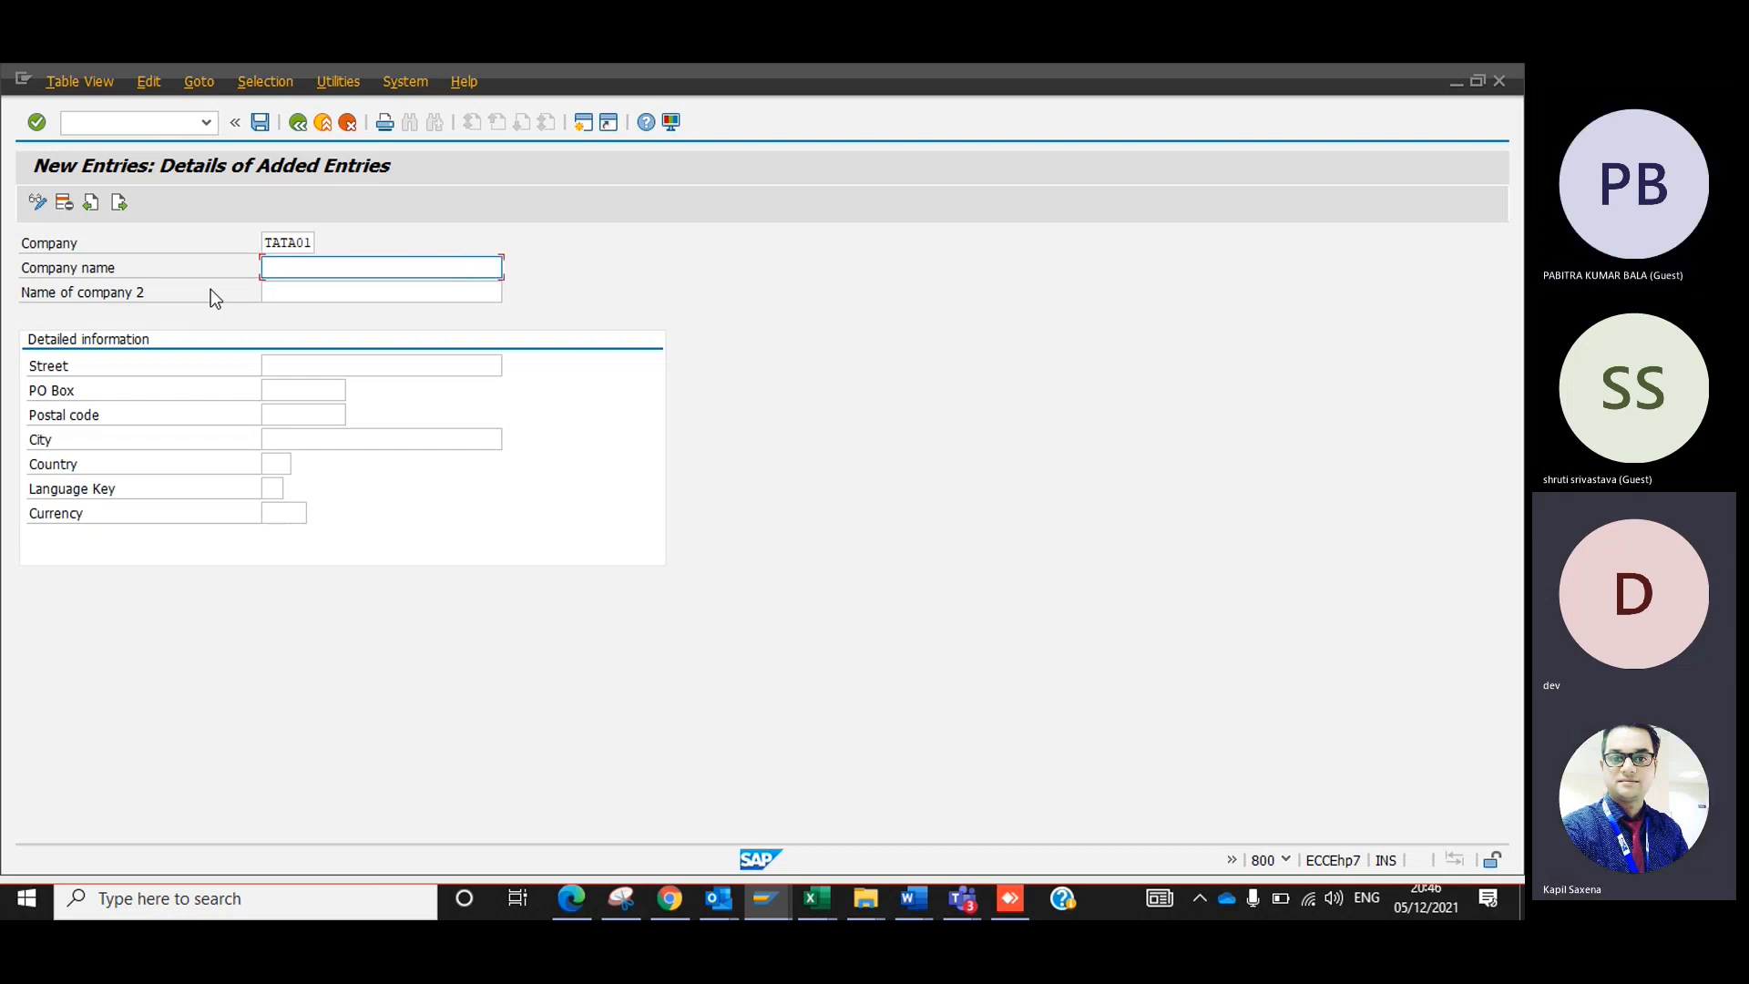
Enter "TTAT GROUP OF INDUSTRIES" as the company name.
type("TTAT GR")
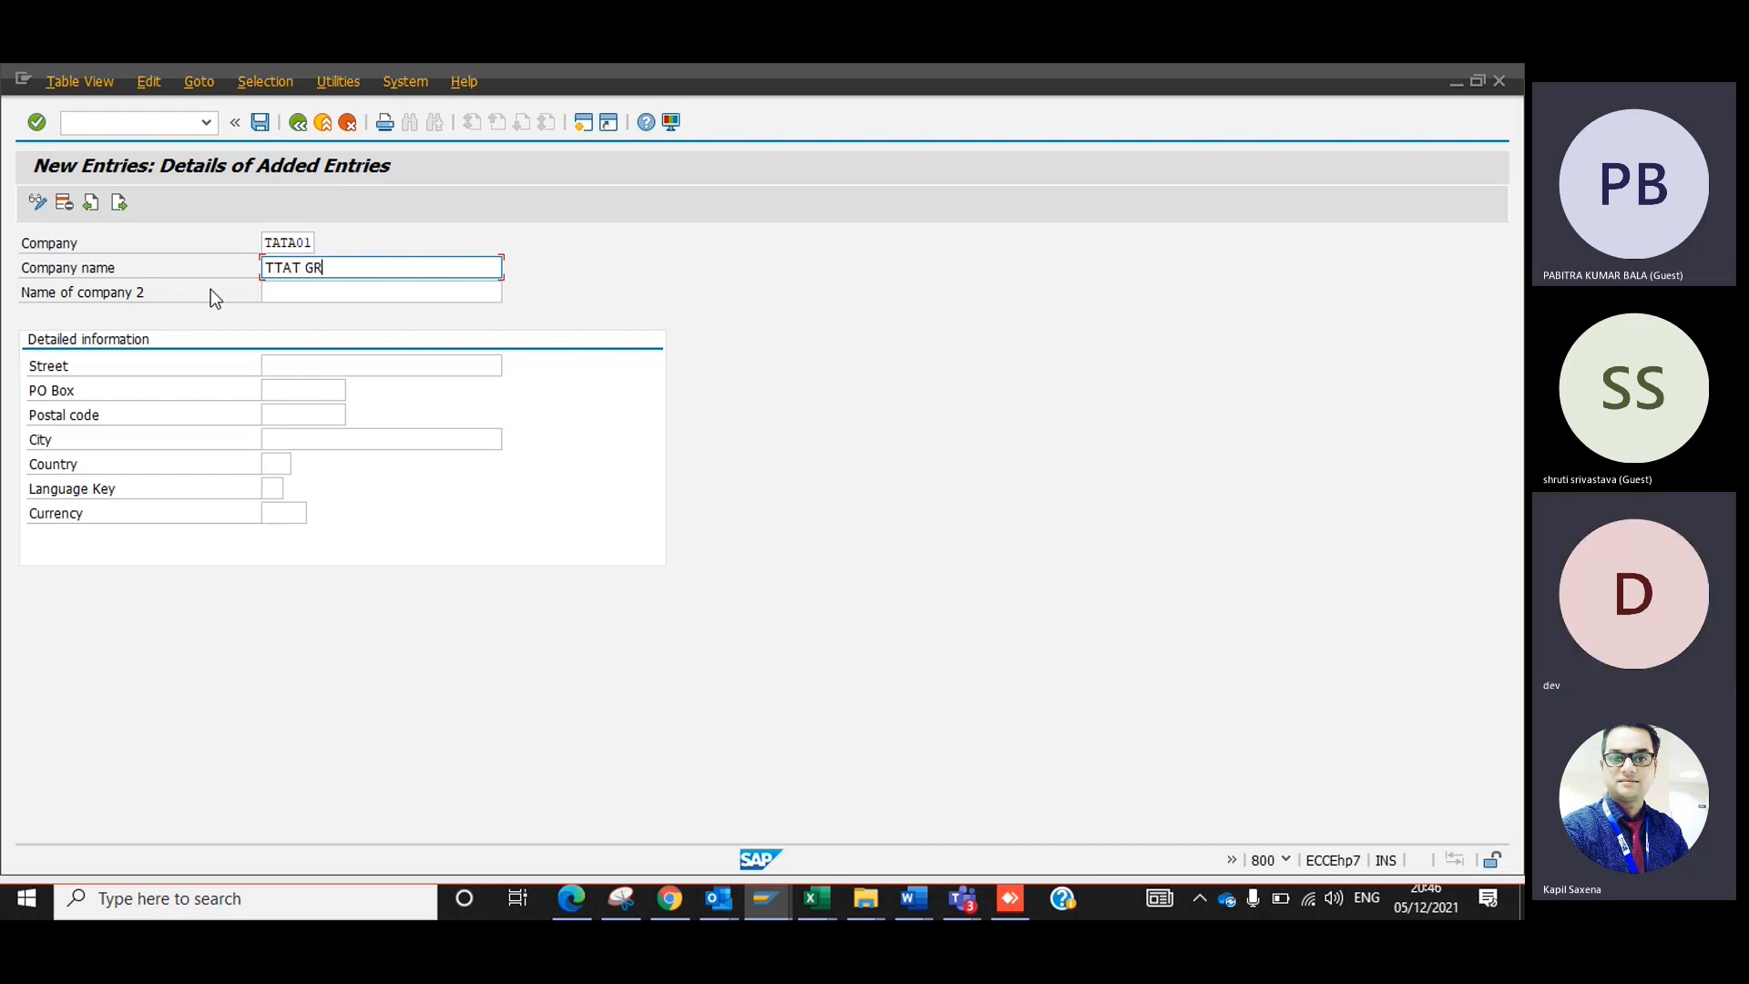
type("OUP OF INDUSTR")
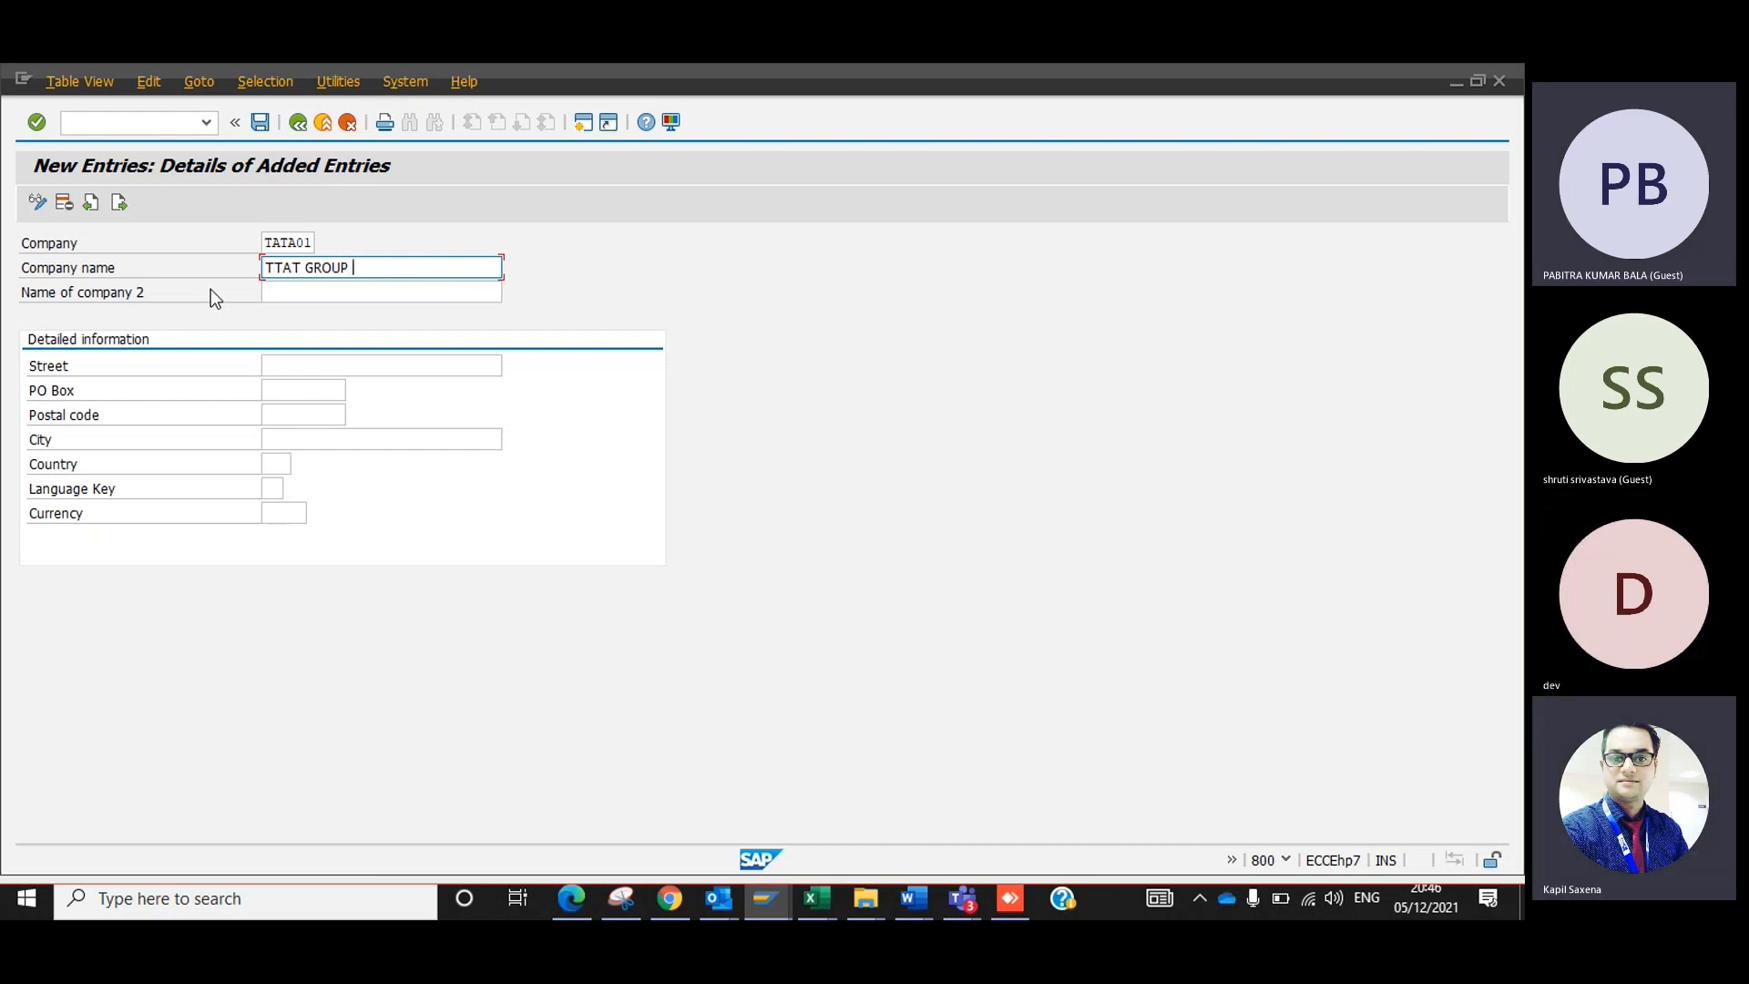
type("IES")
key("Return")
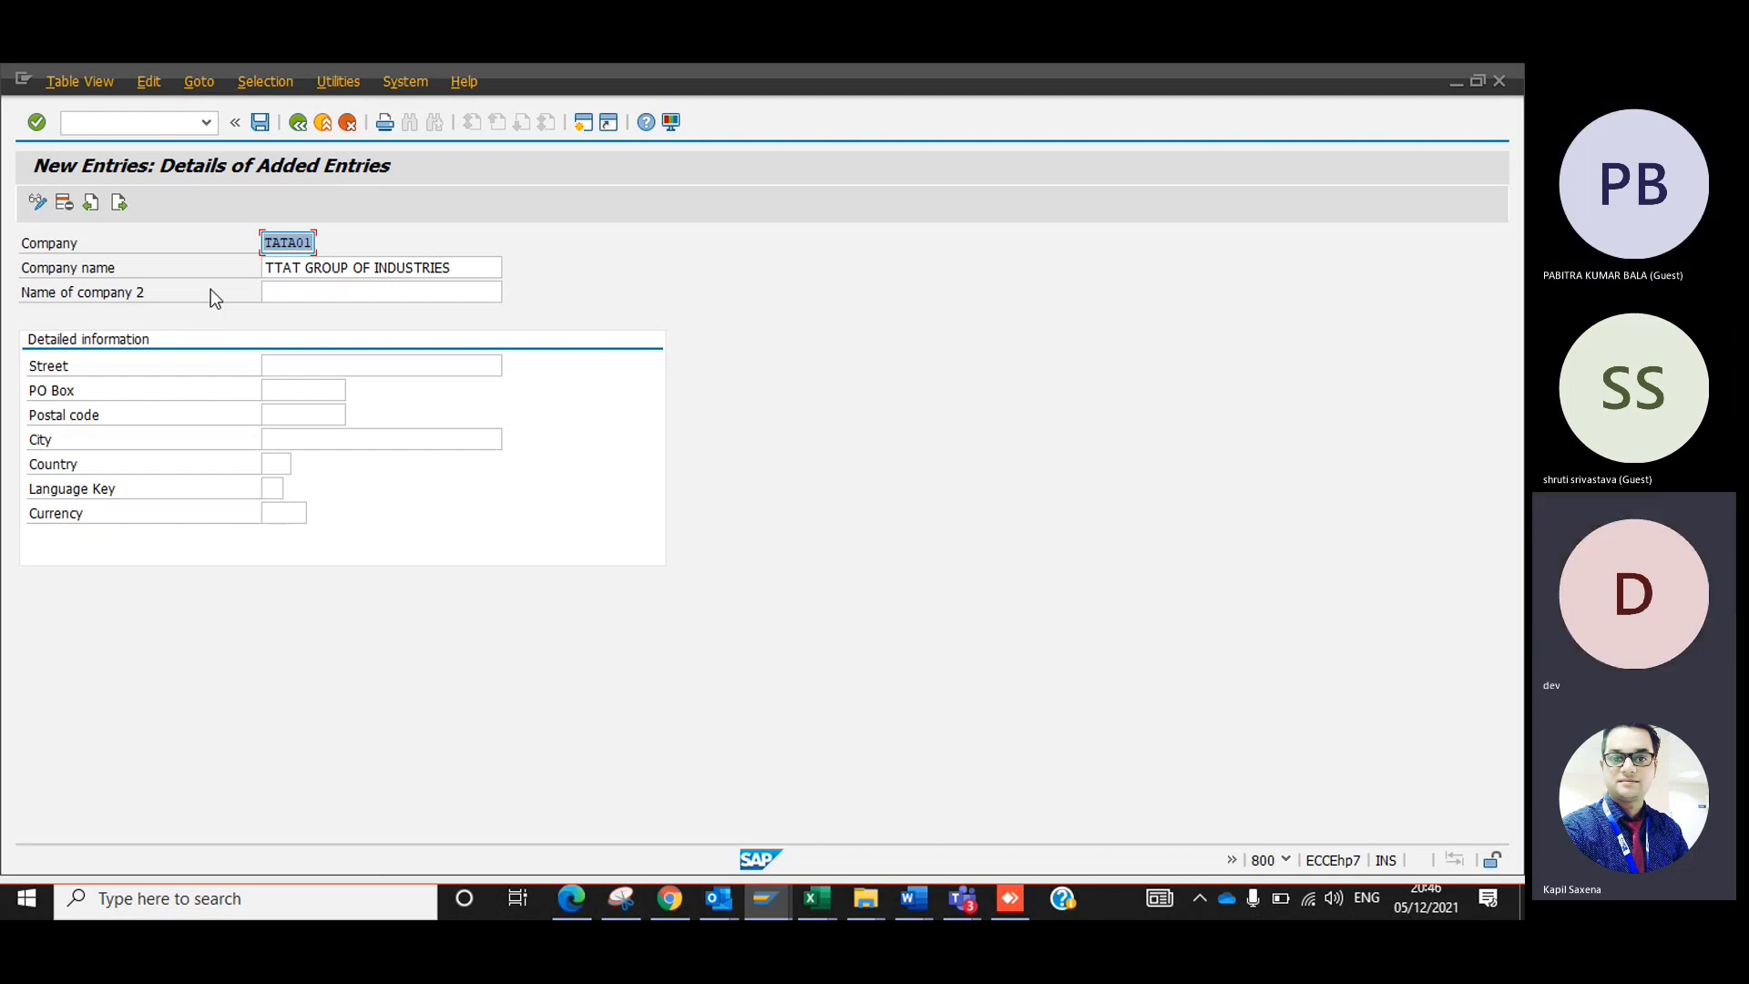
Set the company ID to 1000 and the company name to "Dev Enterprises".
key("BackSpace")
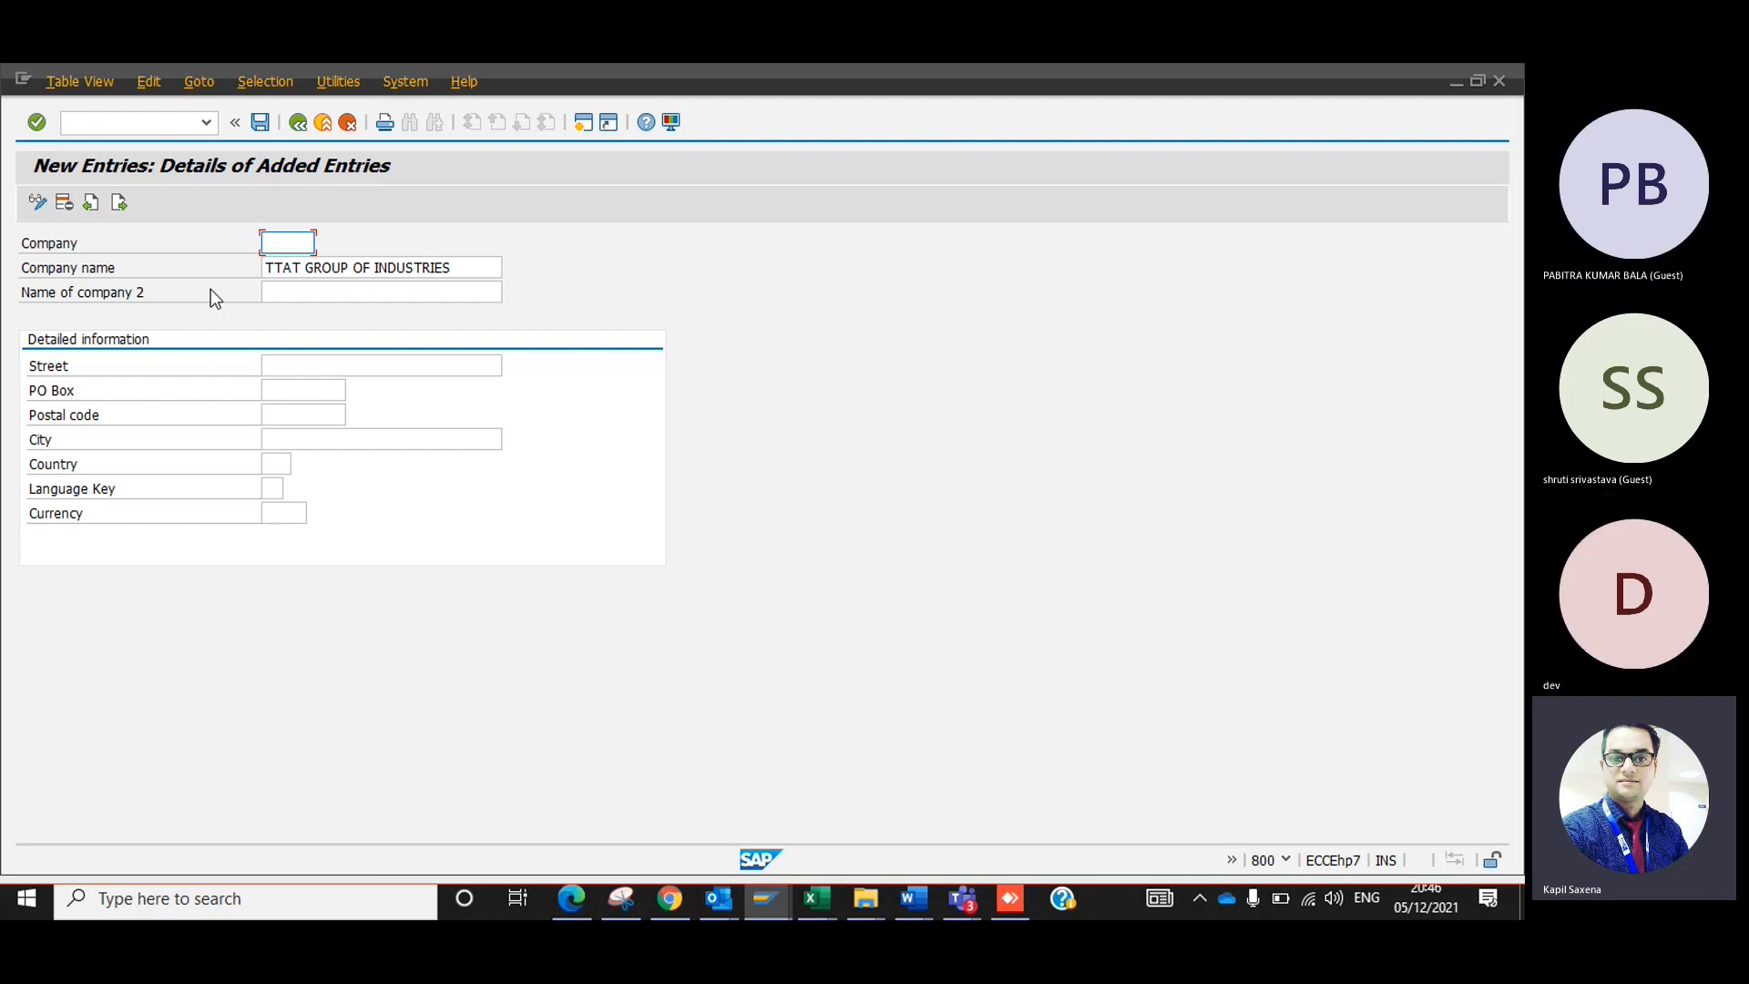
type("1000")
key("Tab")
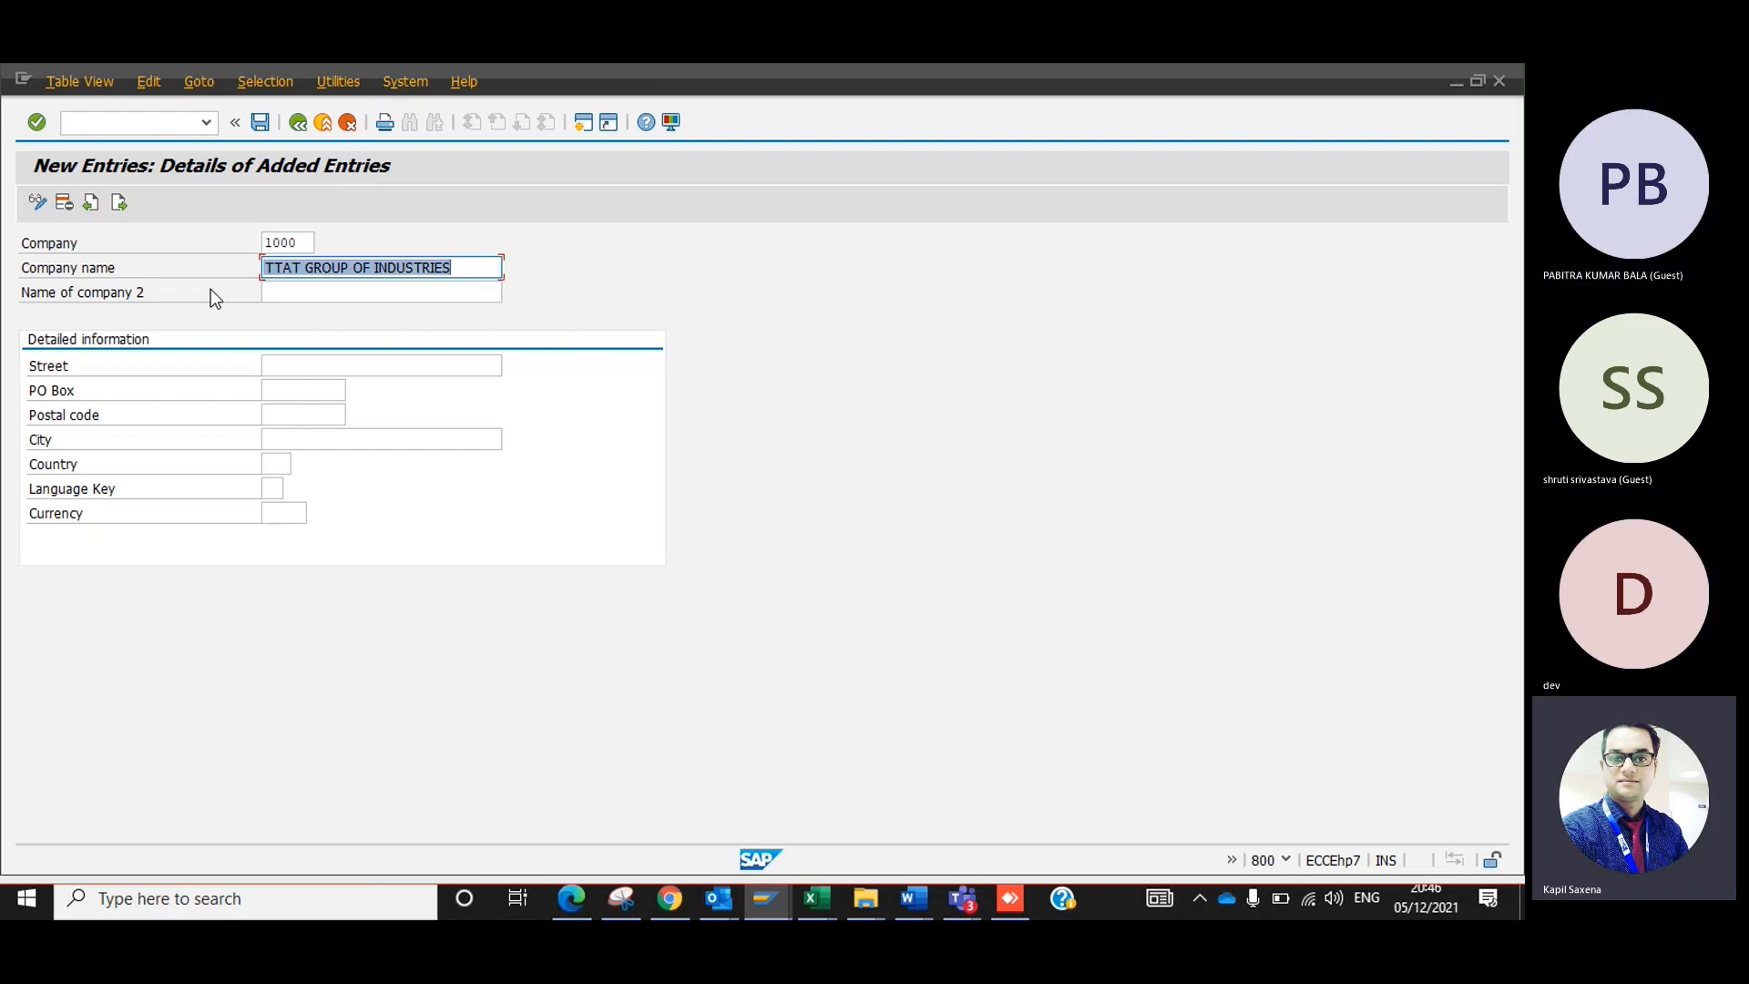
key("BackSpace")
type("Dev Enterpris")
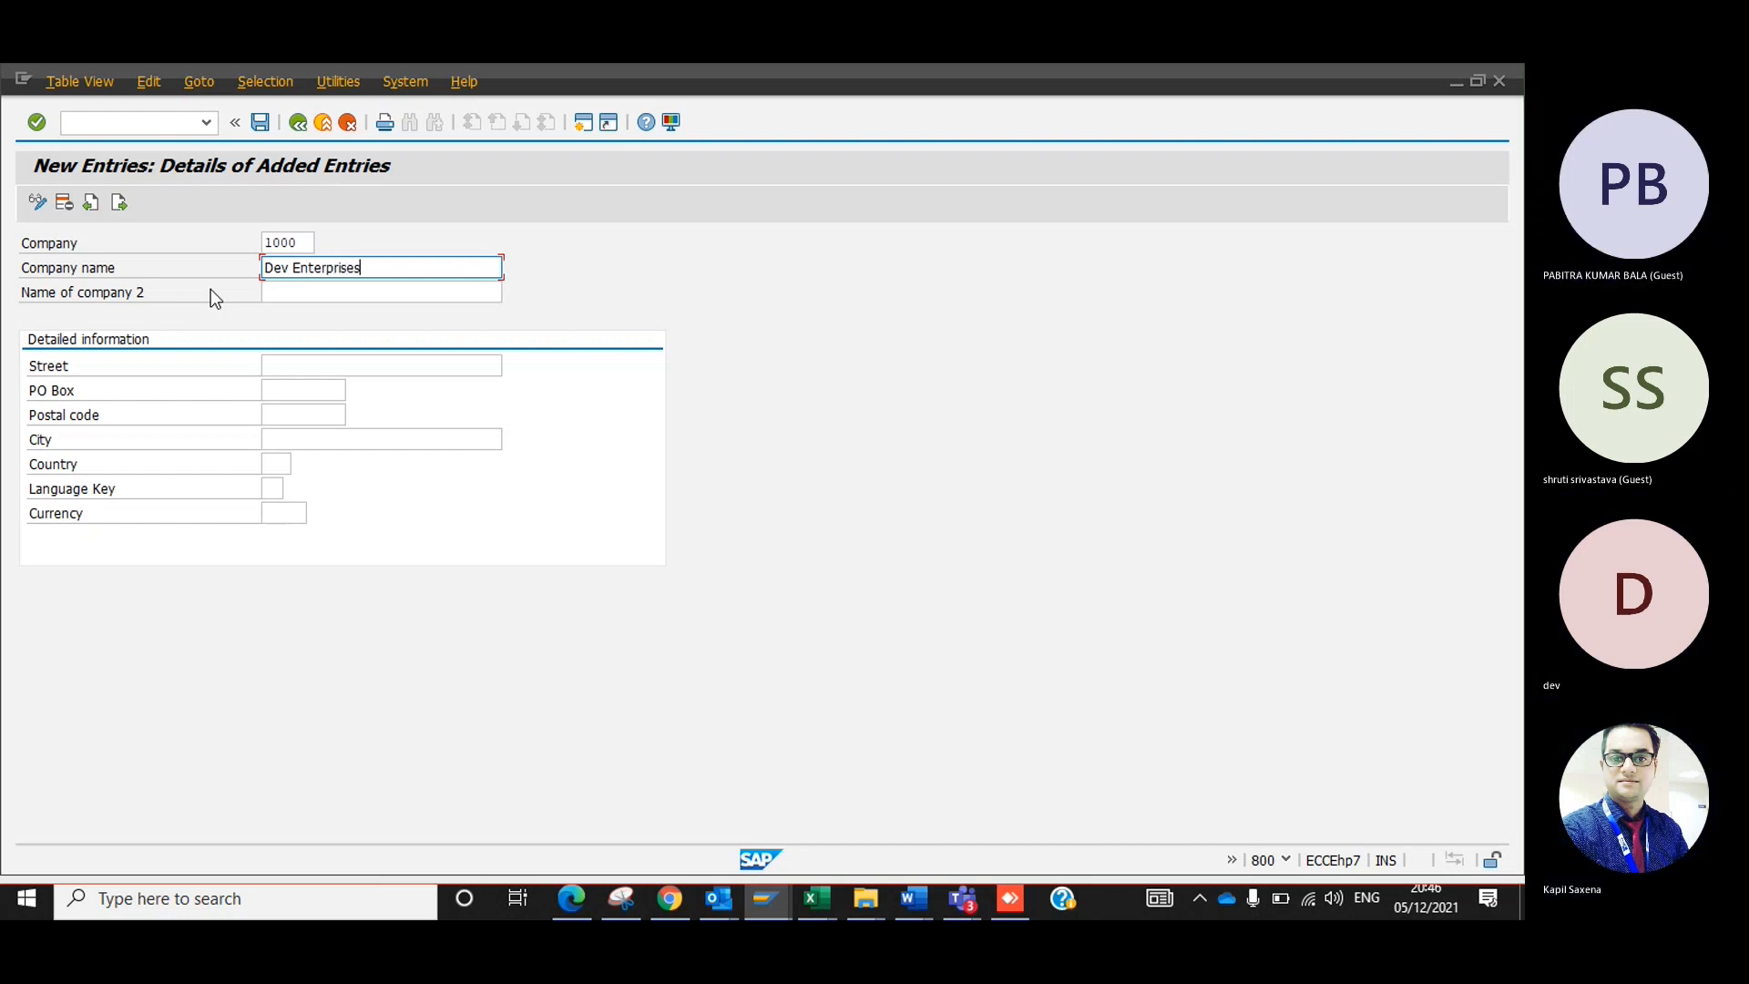
type("es")
key("Tab")
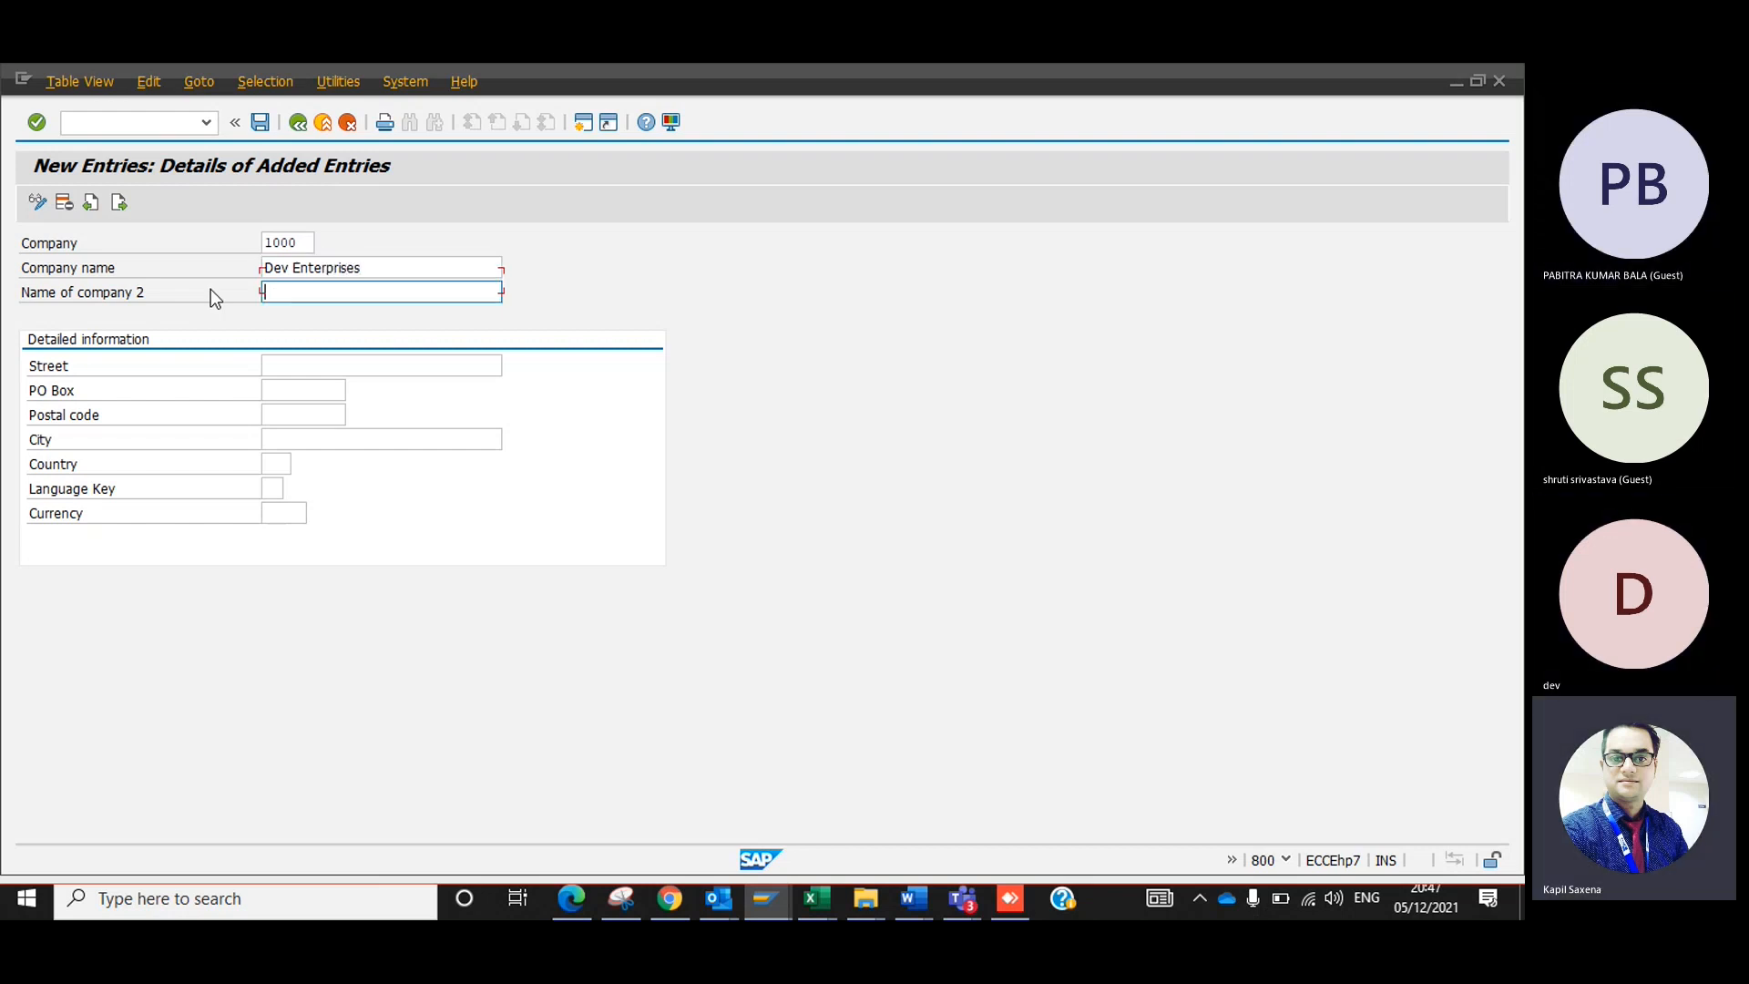
Fill in "Dev Enterprises" as the second company name and enter the street in the detailed information.
key("Tab")
type("Dev Enterprises")
left_click(311, 362)
type("1212")
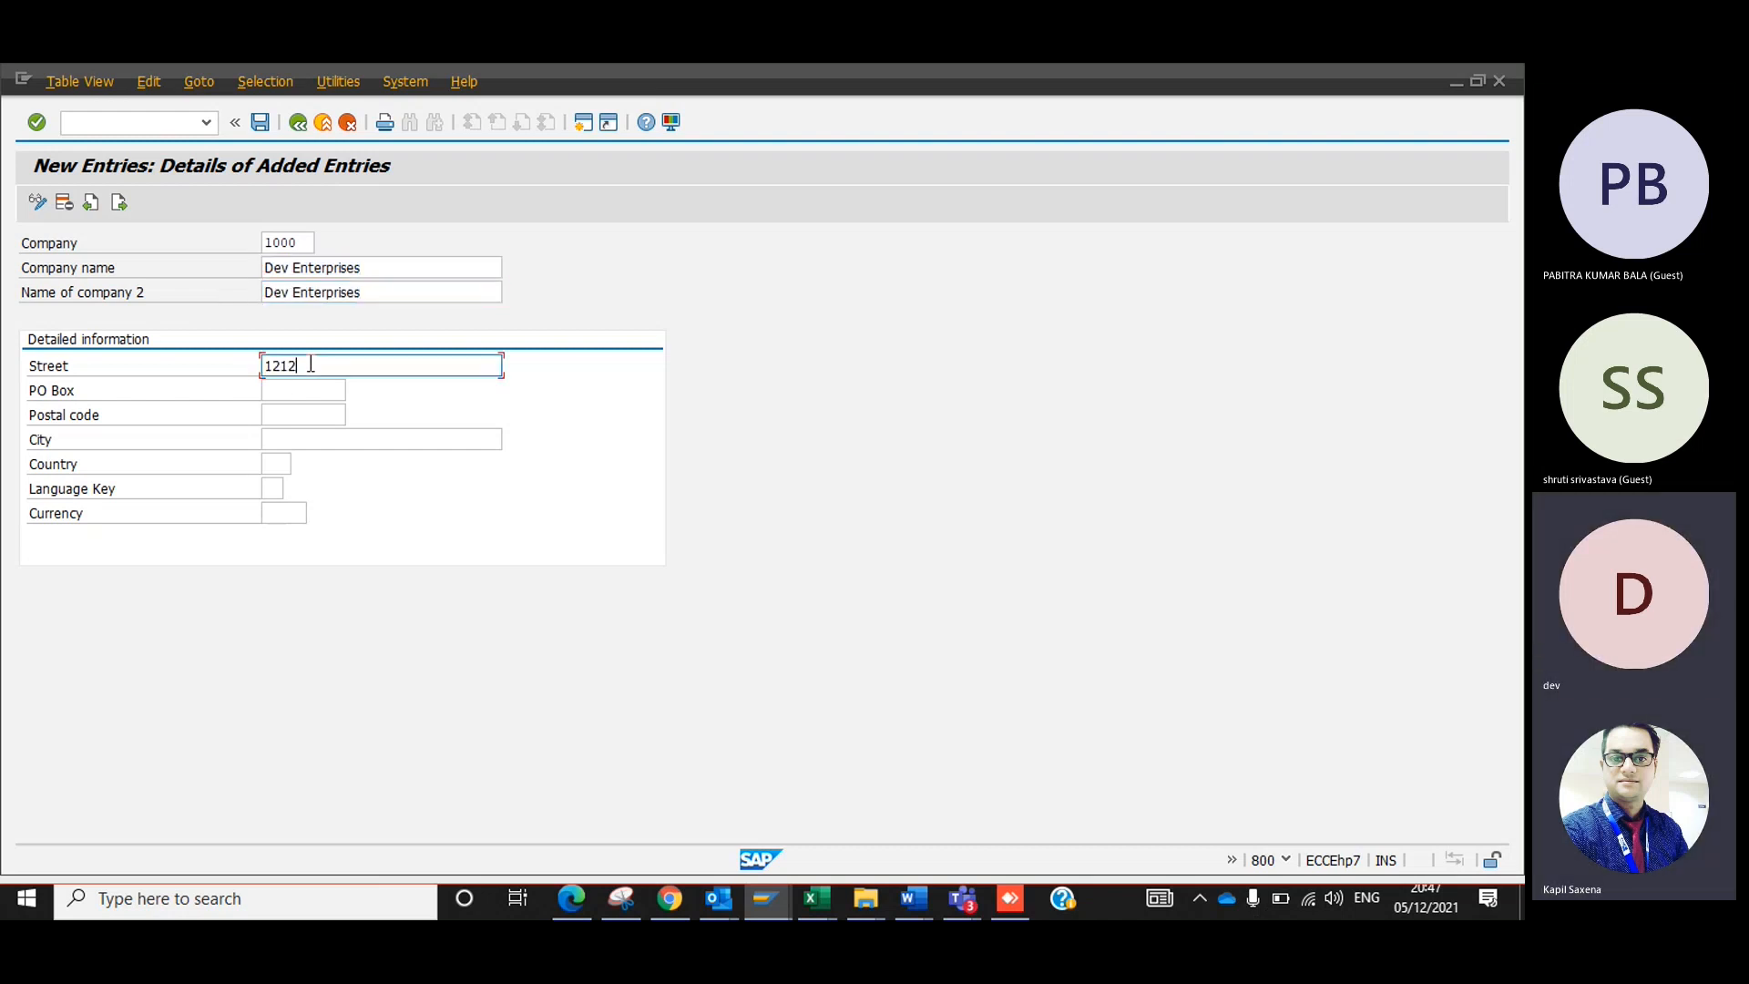
key("Tab")
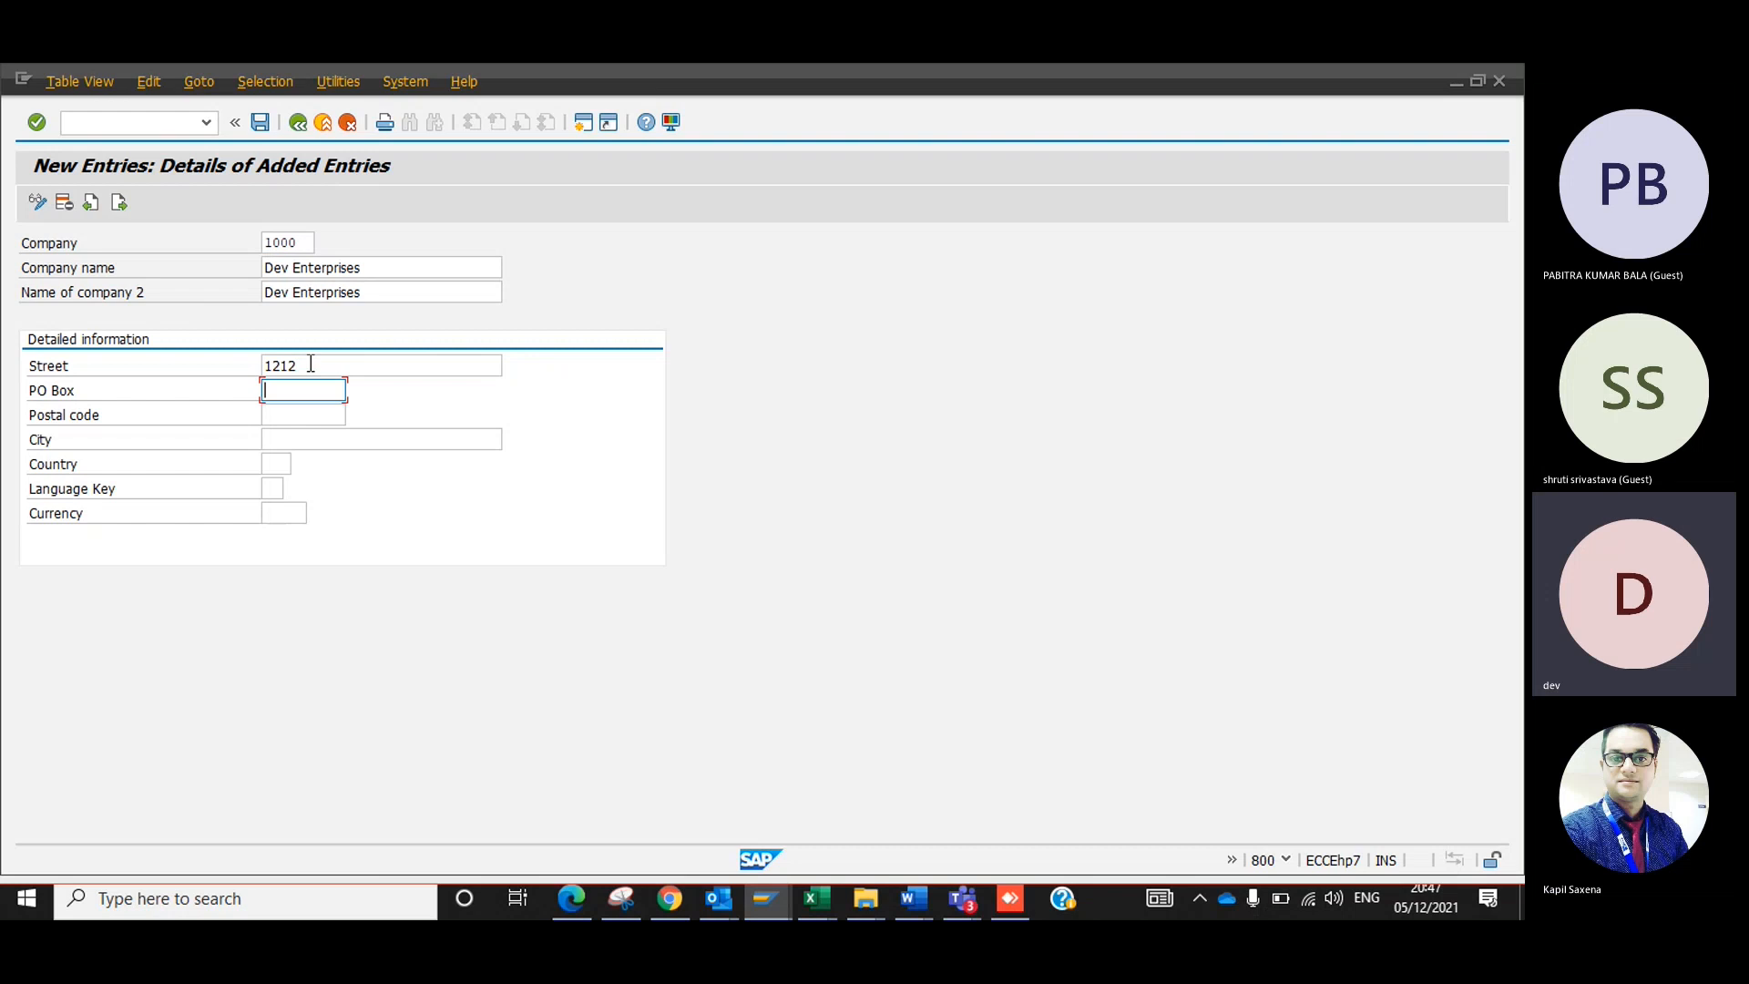
key("shift+Tab")
key("shift+Tab")
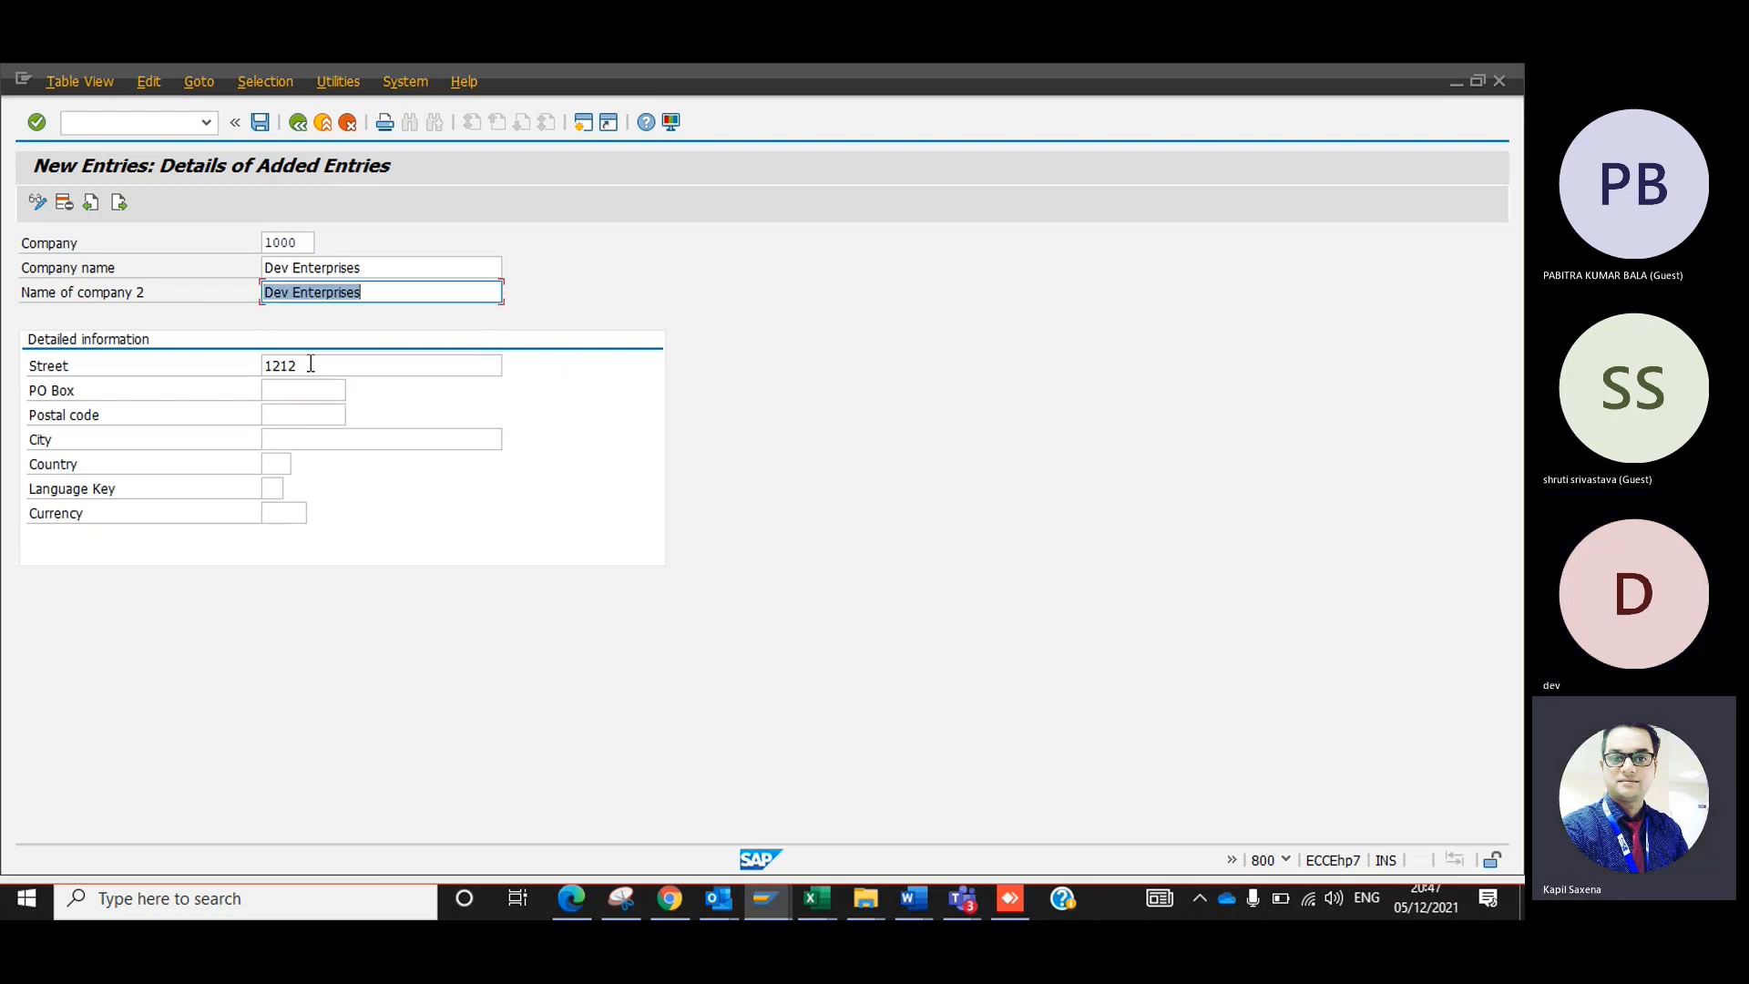
key("Tab")
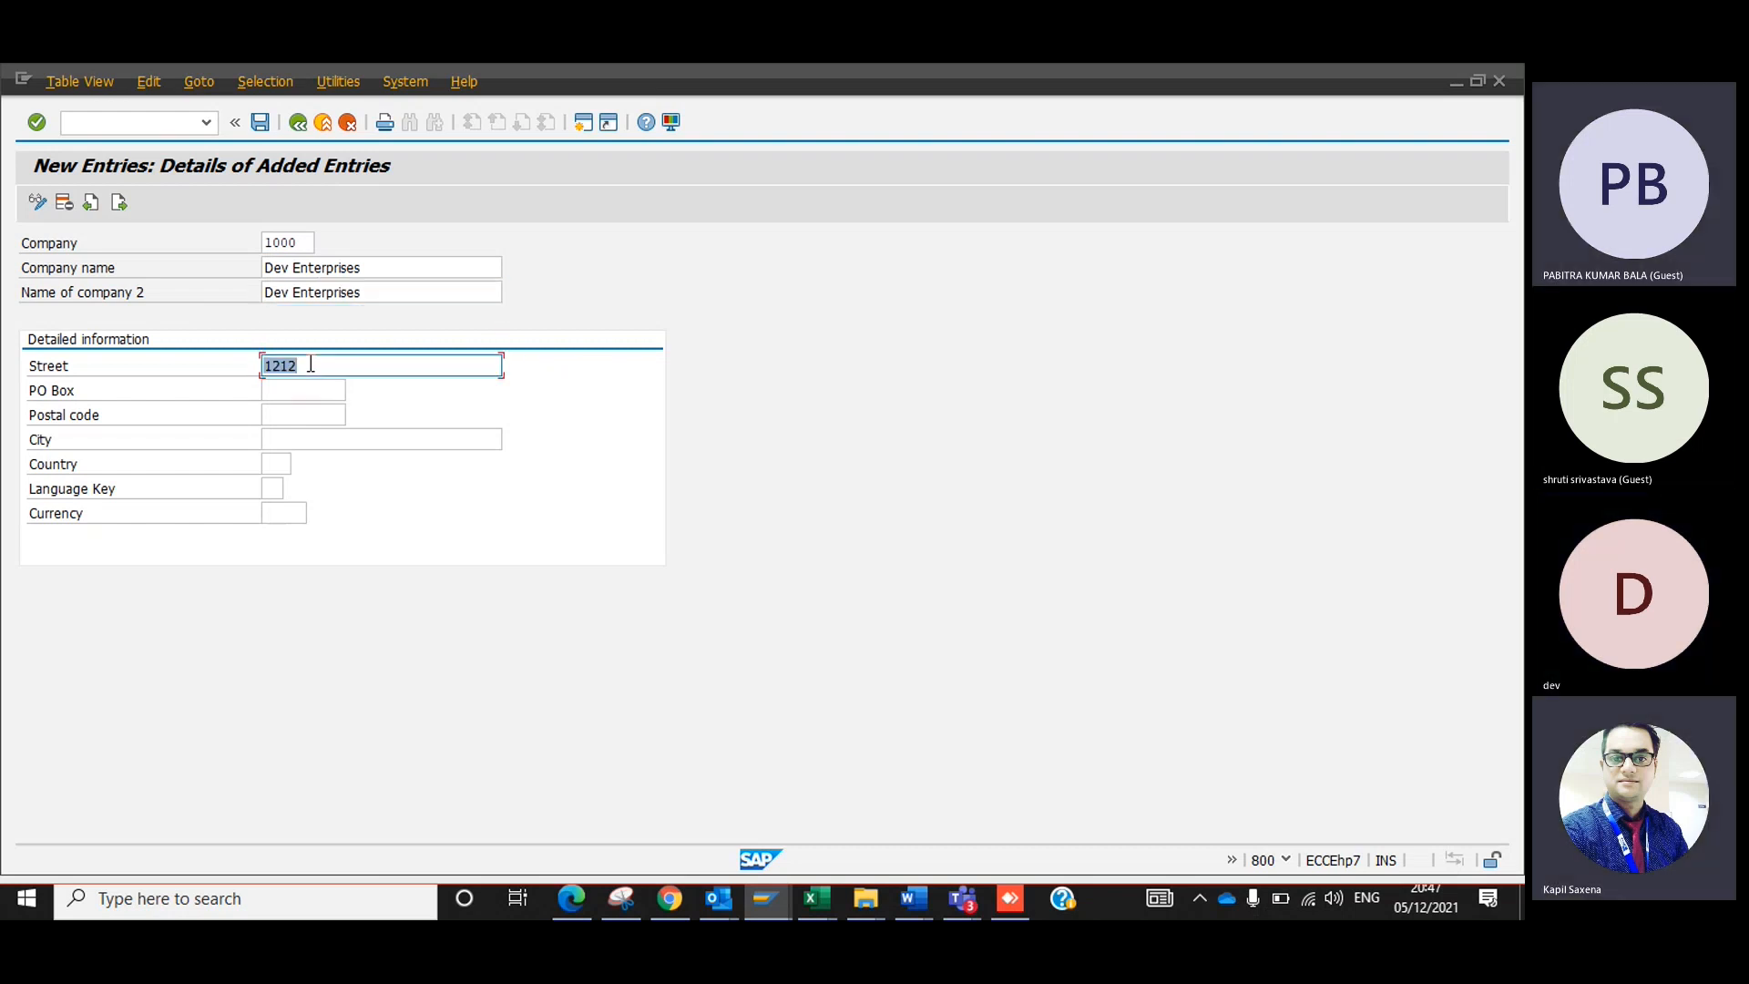
key("Tab")
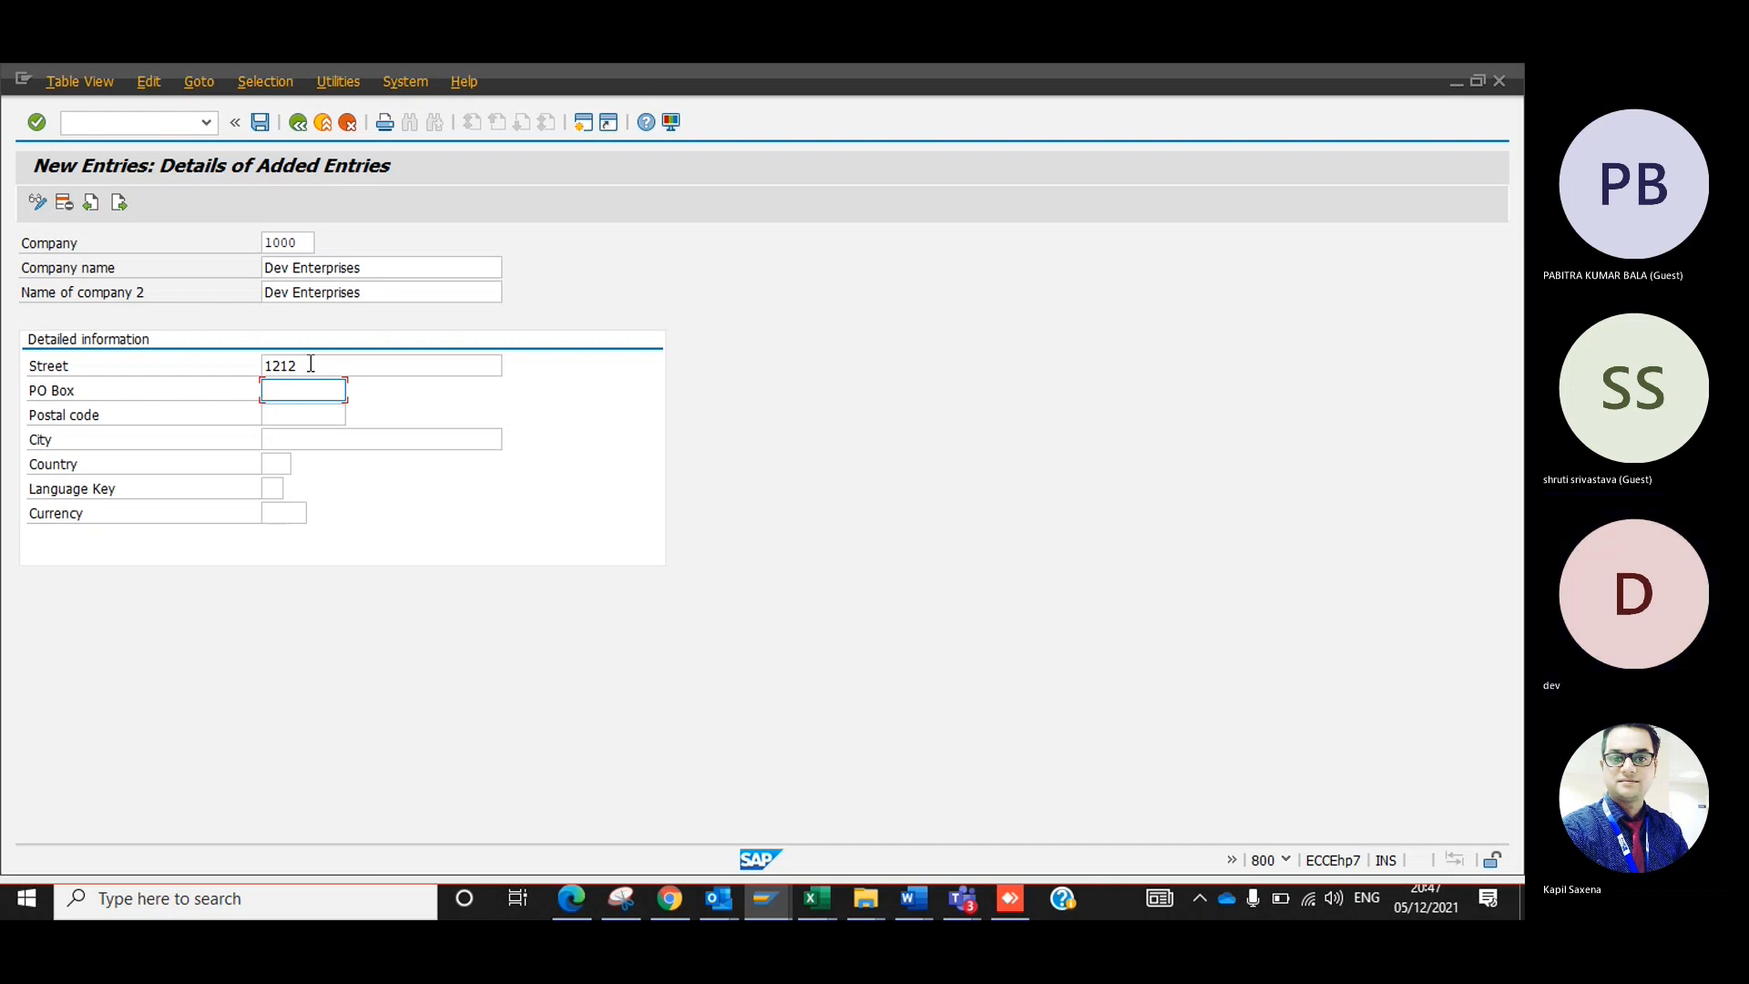
Enter the company's PO box and postal code in the detailed information, and set the city to Delhi.
type("121212")
key("Tab")
type("1212121 2")
key("Tab")
type("Delhi")
key("Tab")
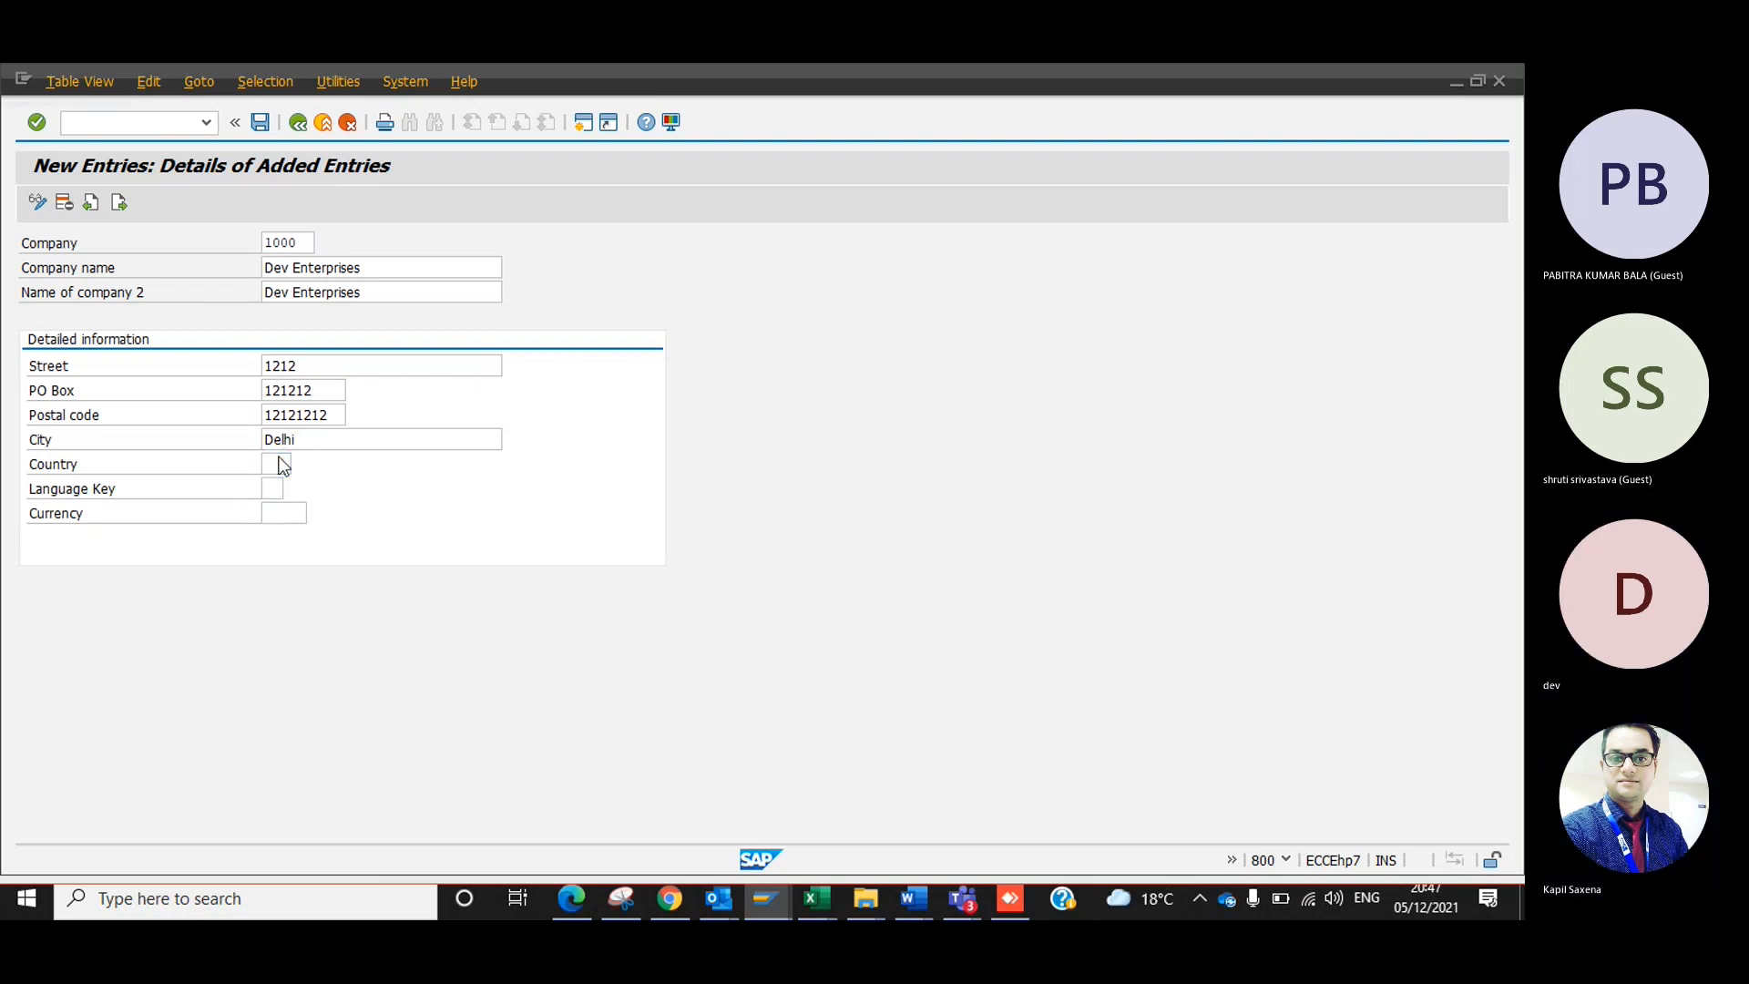
Look up the possible entries for the company's country and close the list without choosing one.
left_click(301, 463)
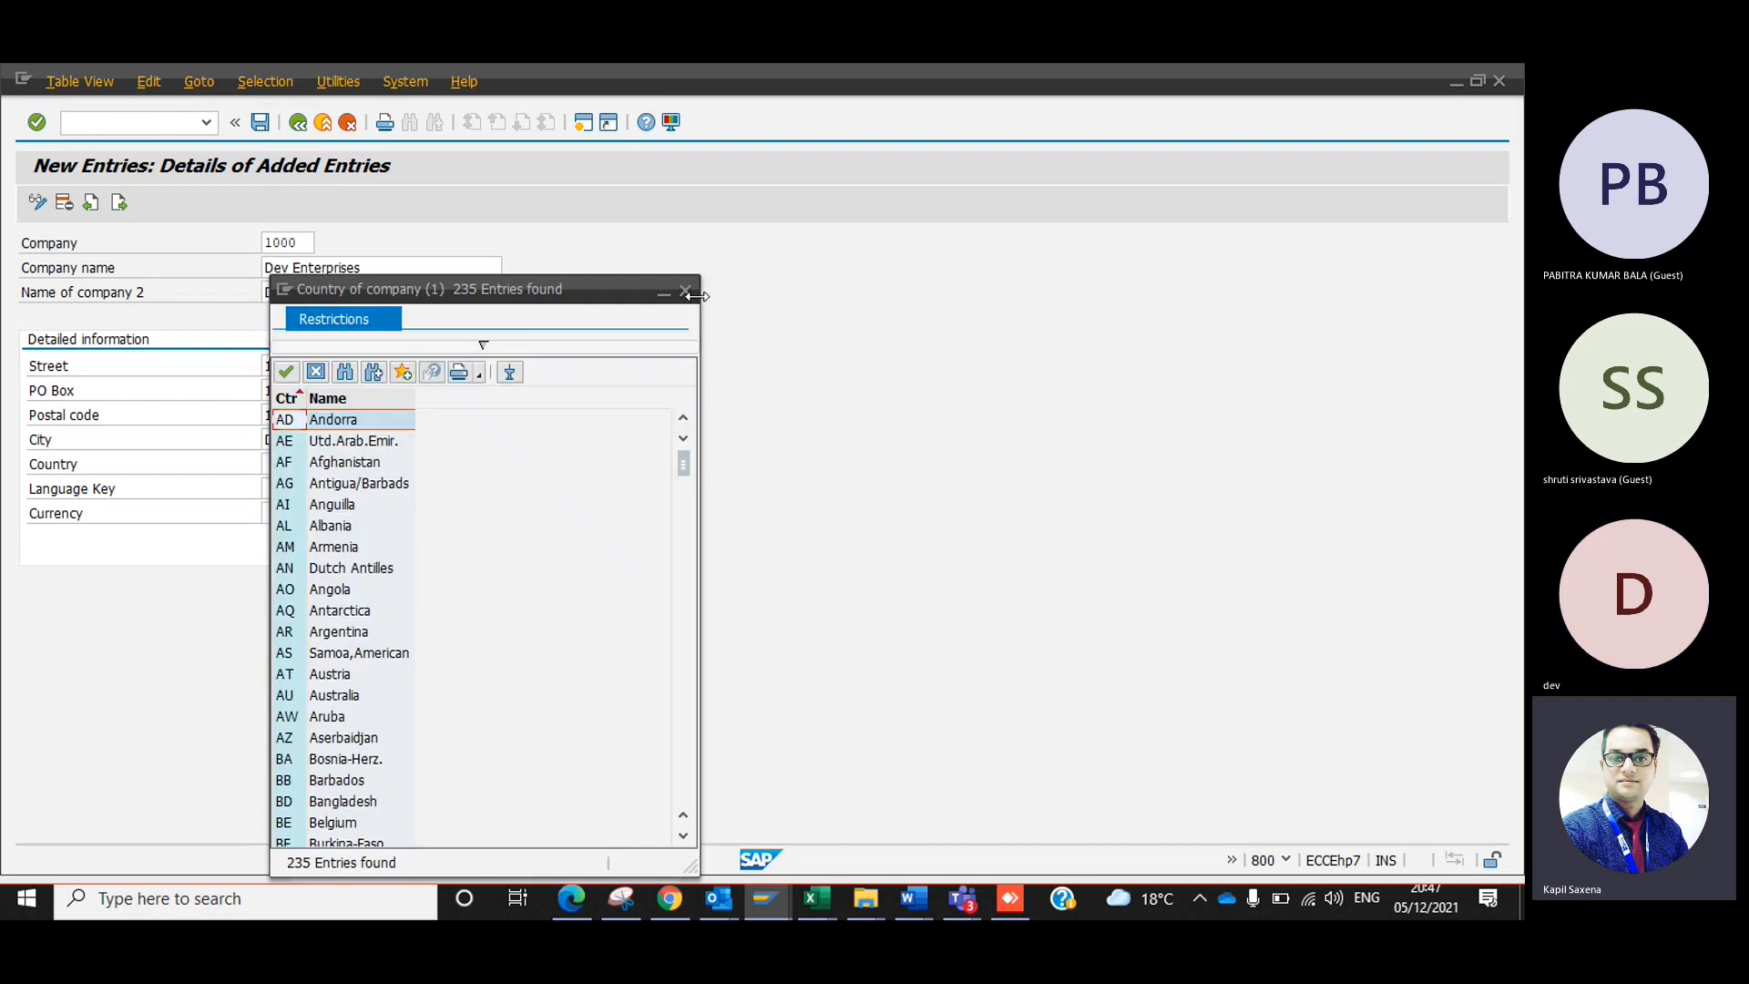
left_click(688, 294)
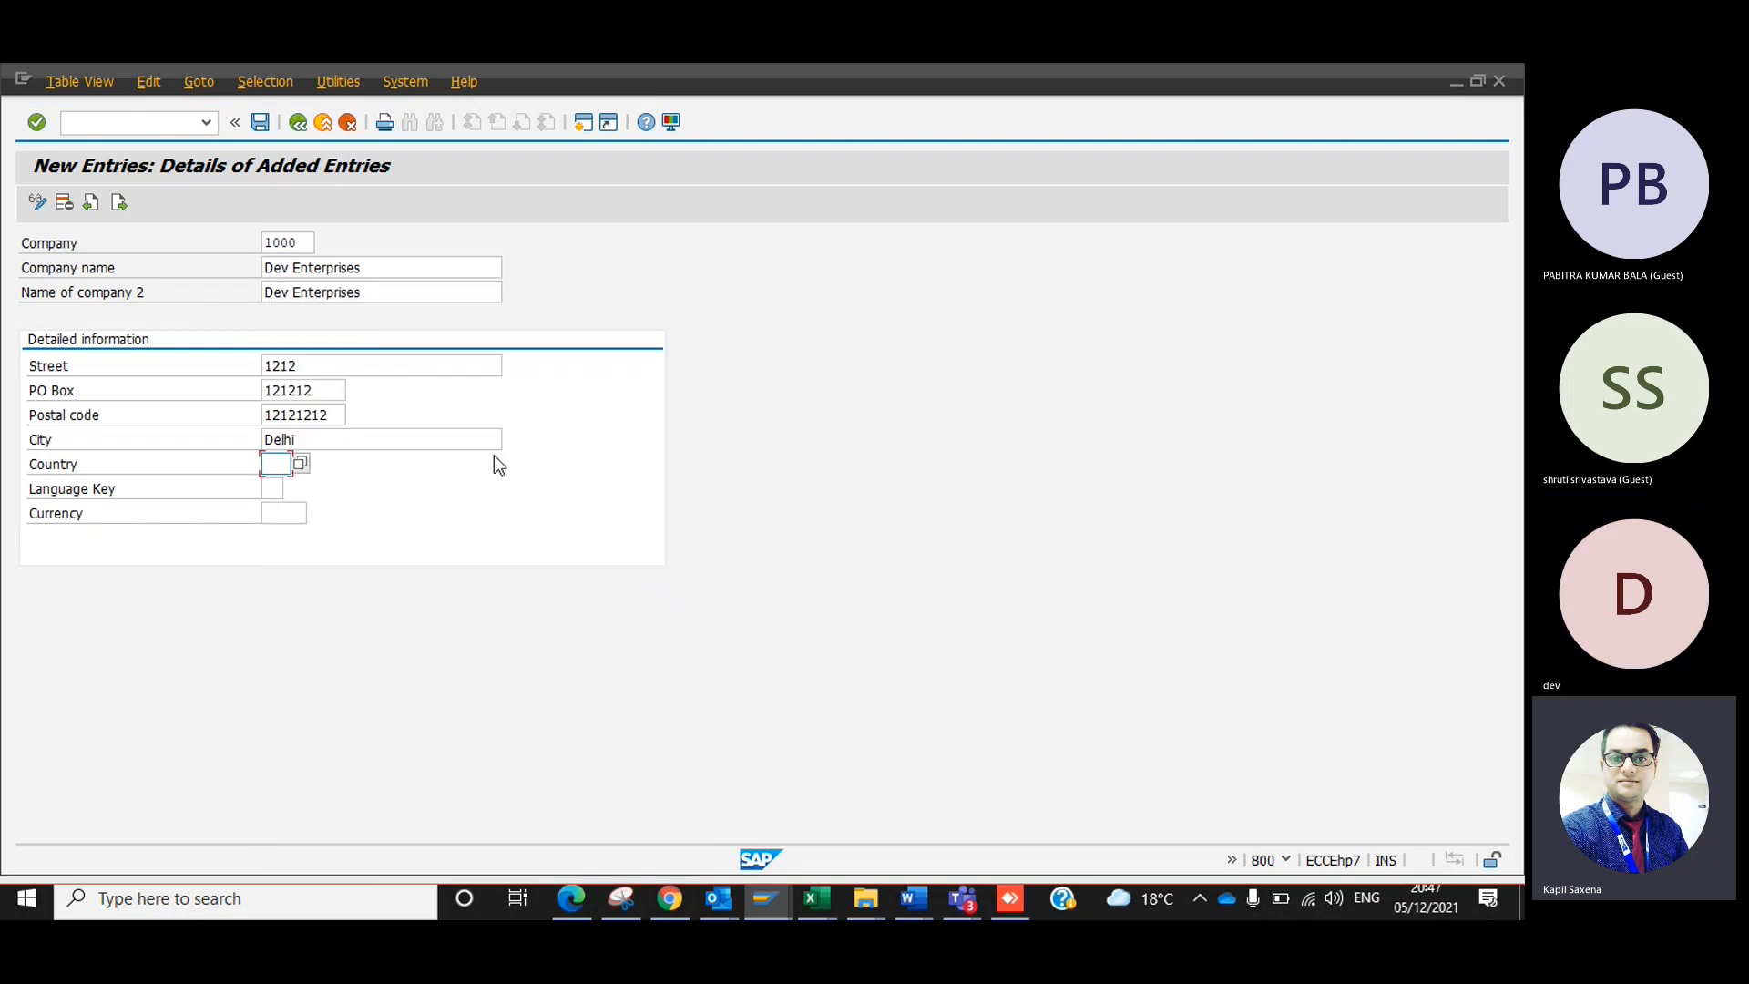
left_click(305, 412)
left_click(325, 365)
left_click(298, 417)
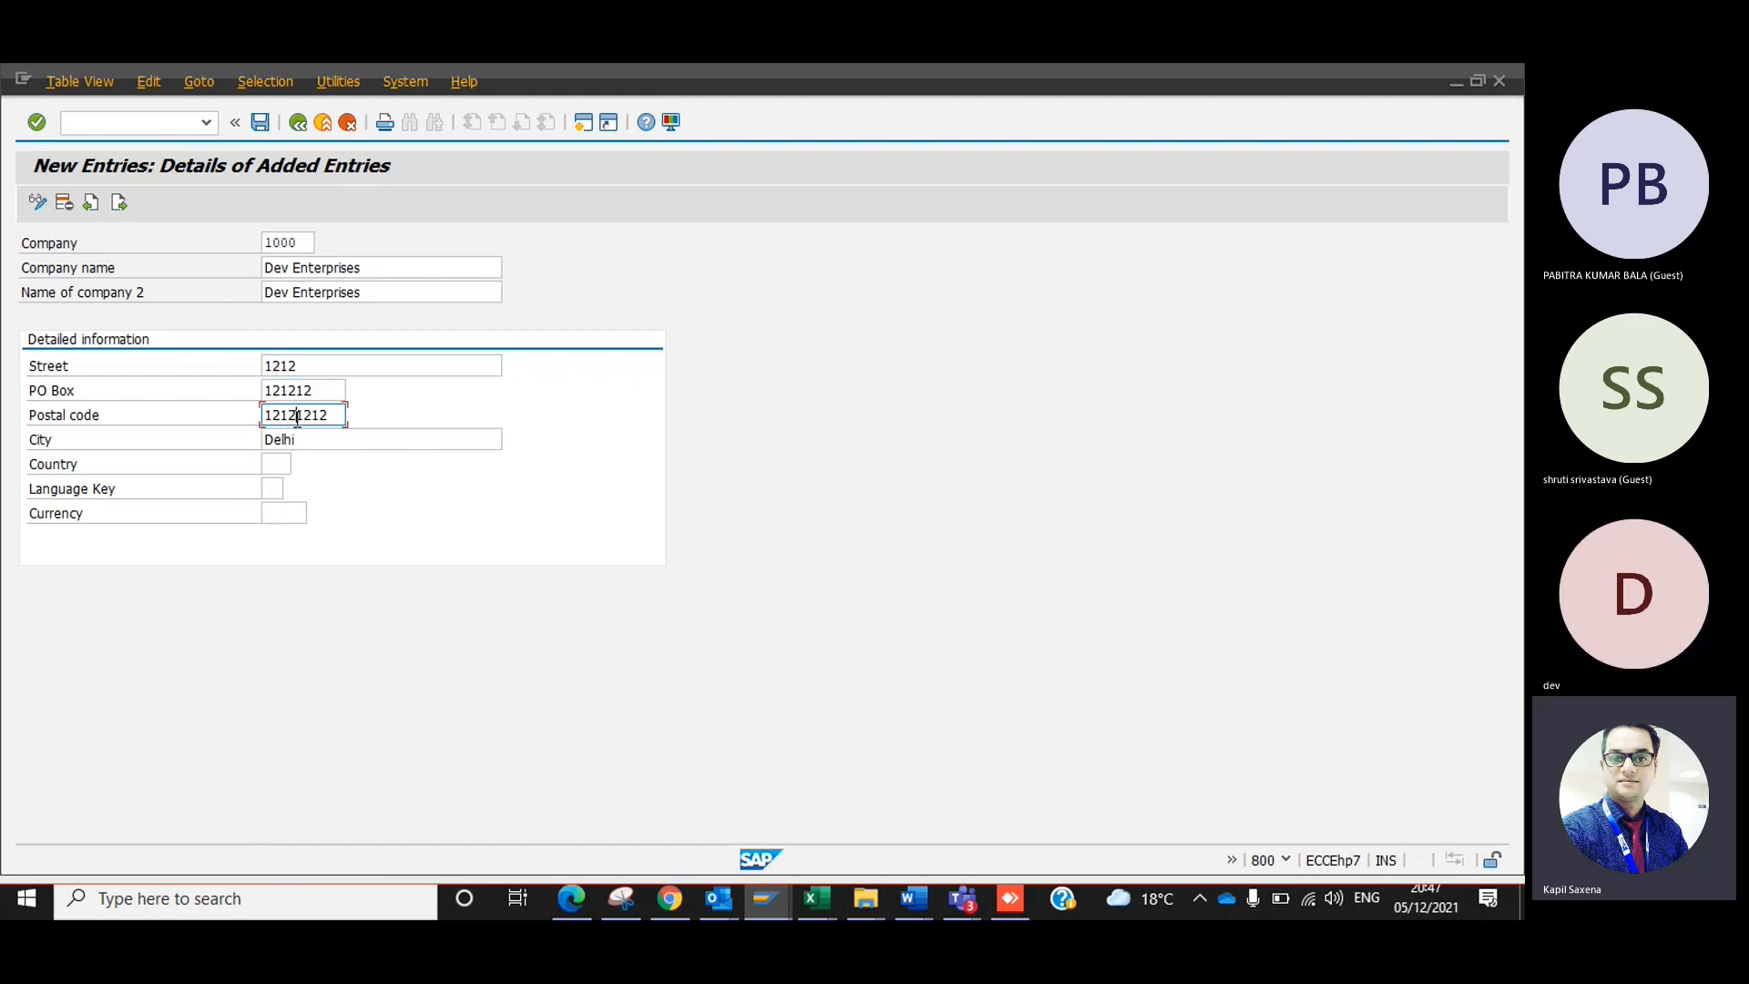
left_click(278, 463)
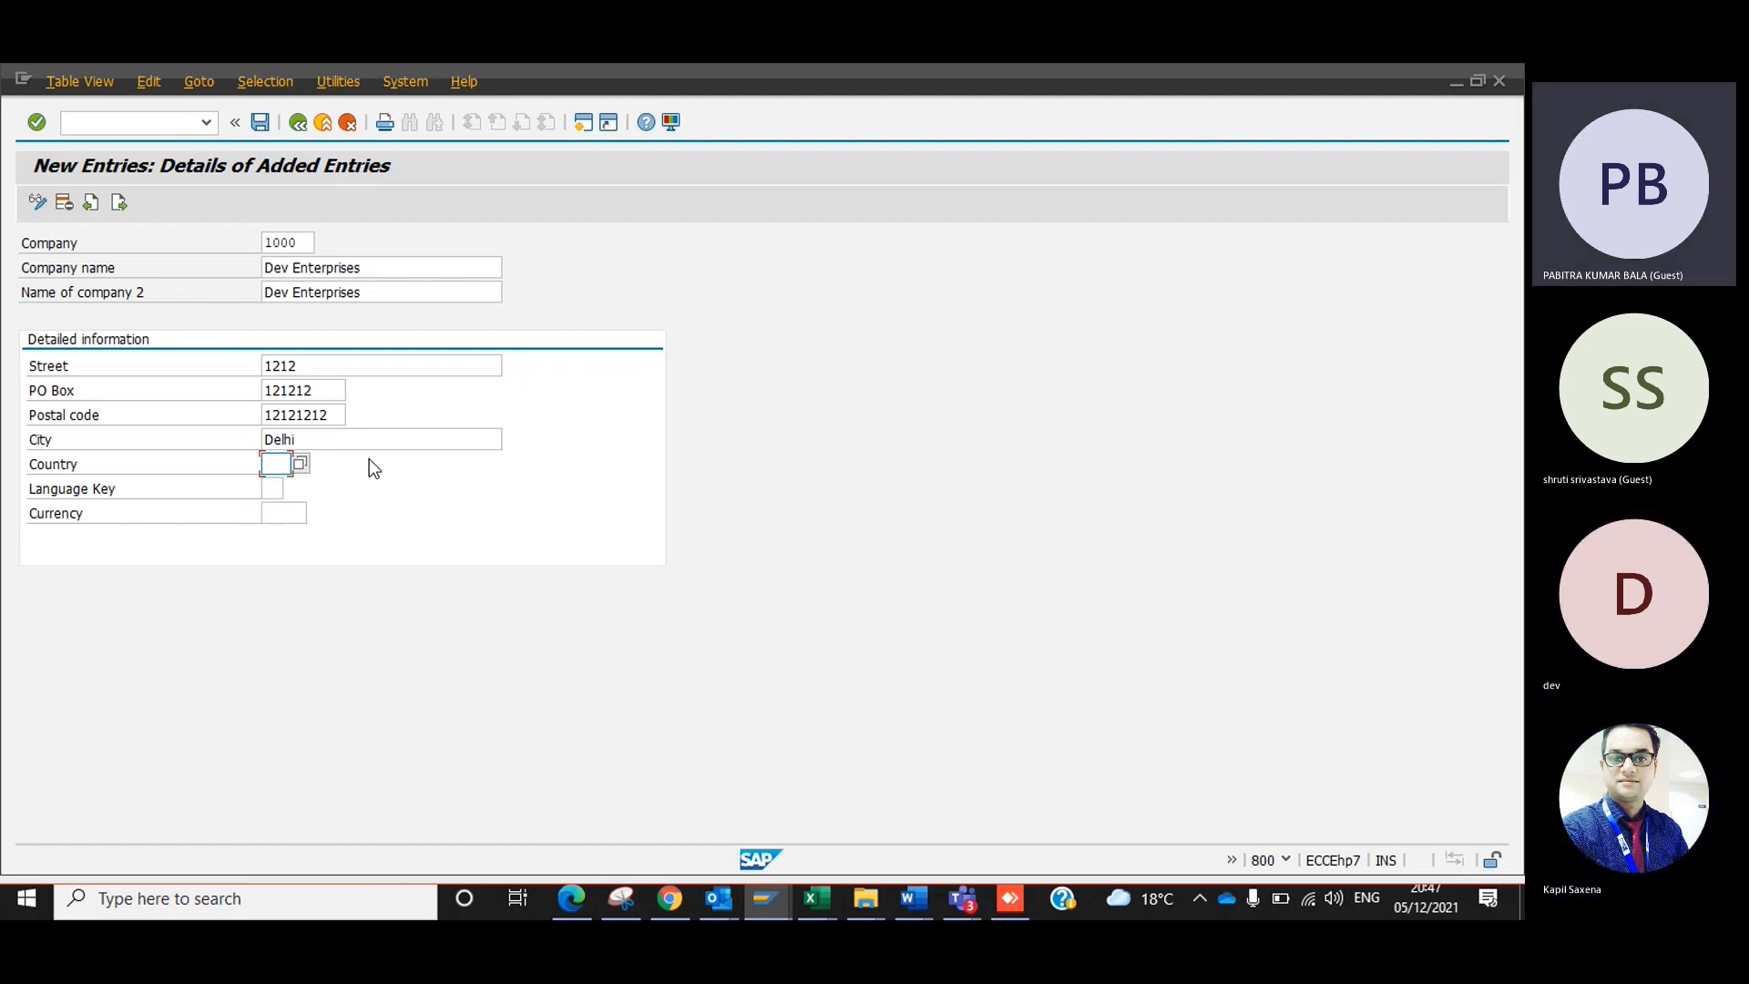
left_click(301, 464)
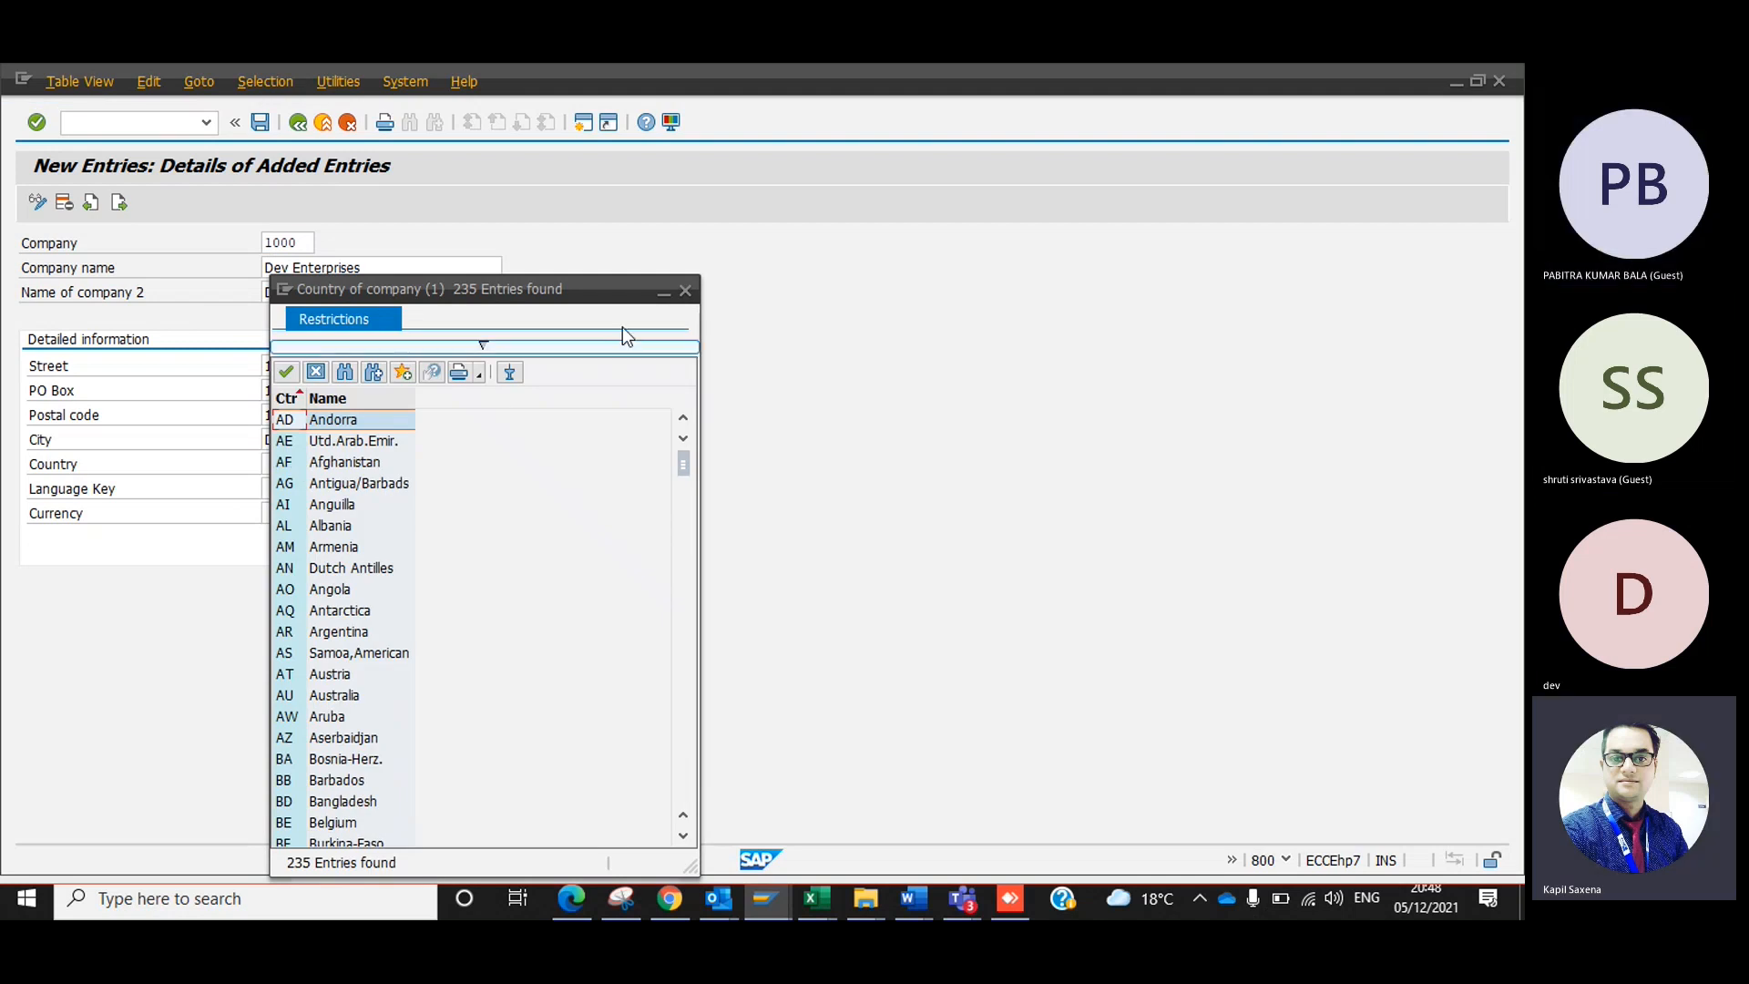
left_click(685, 291)
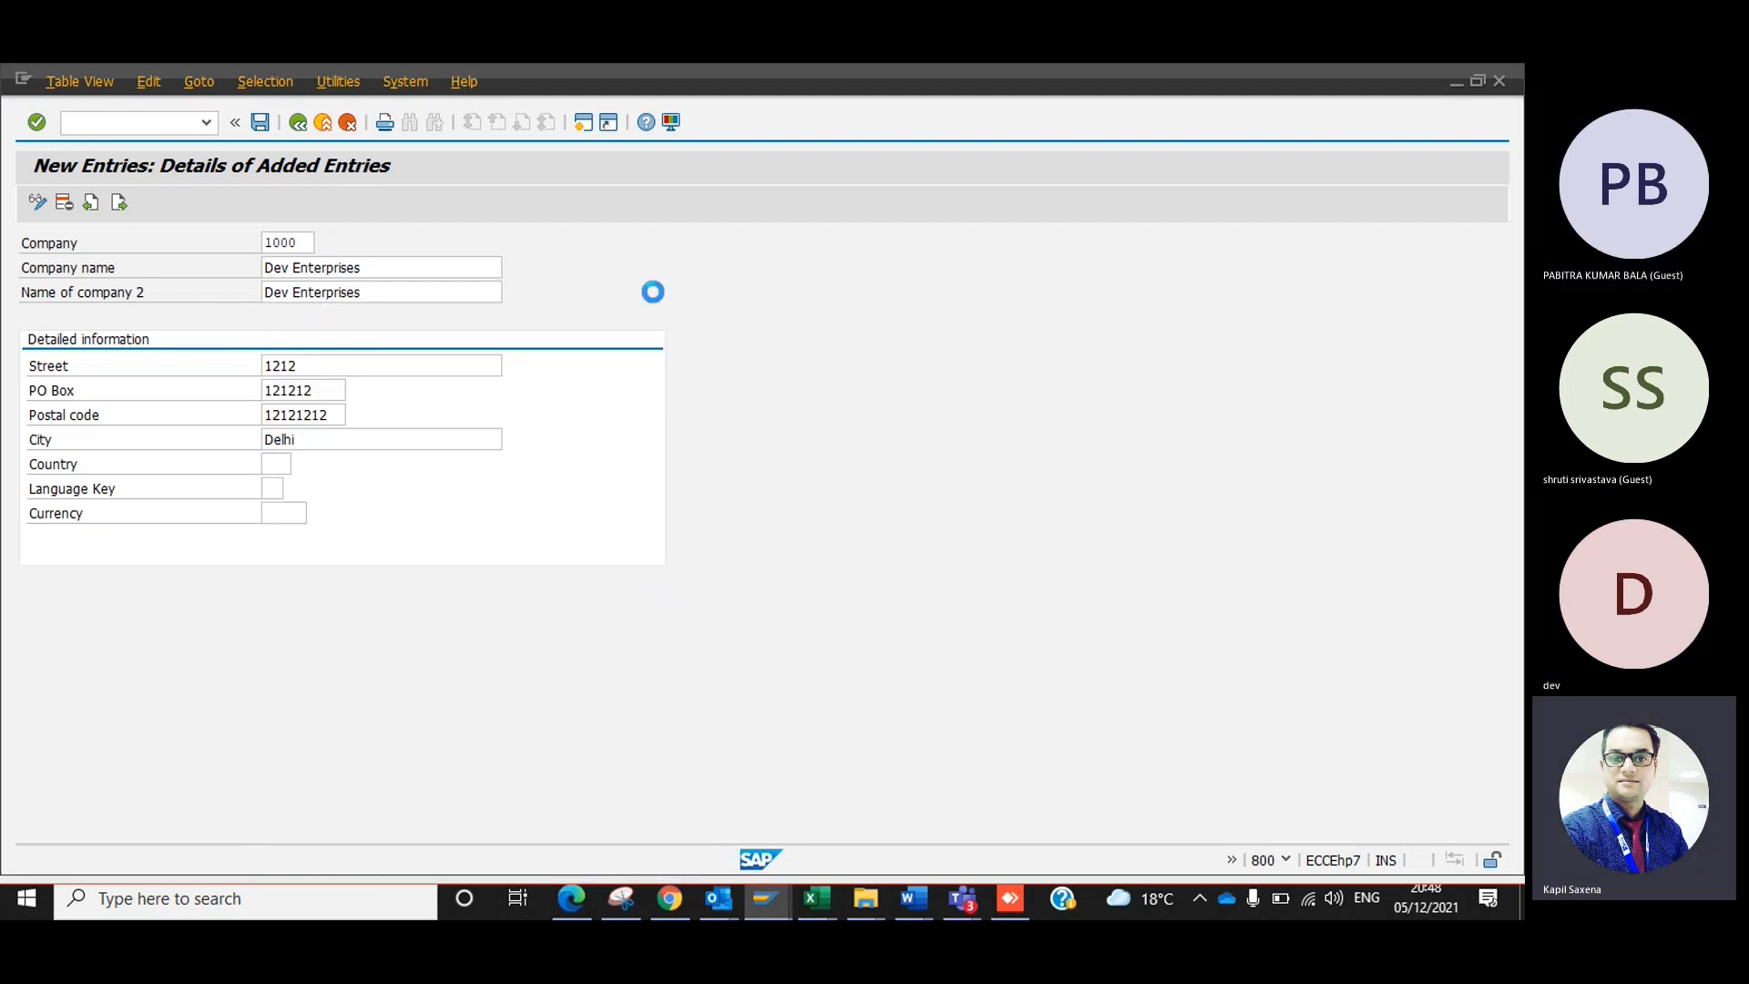
left_click(300, 464)
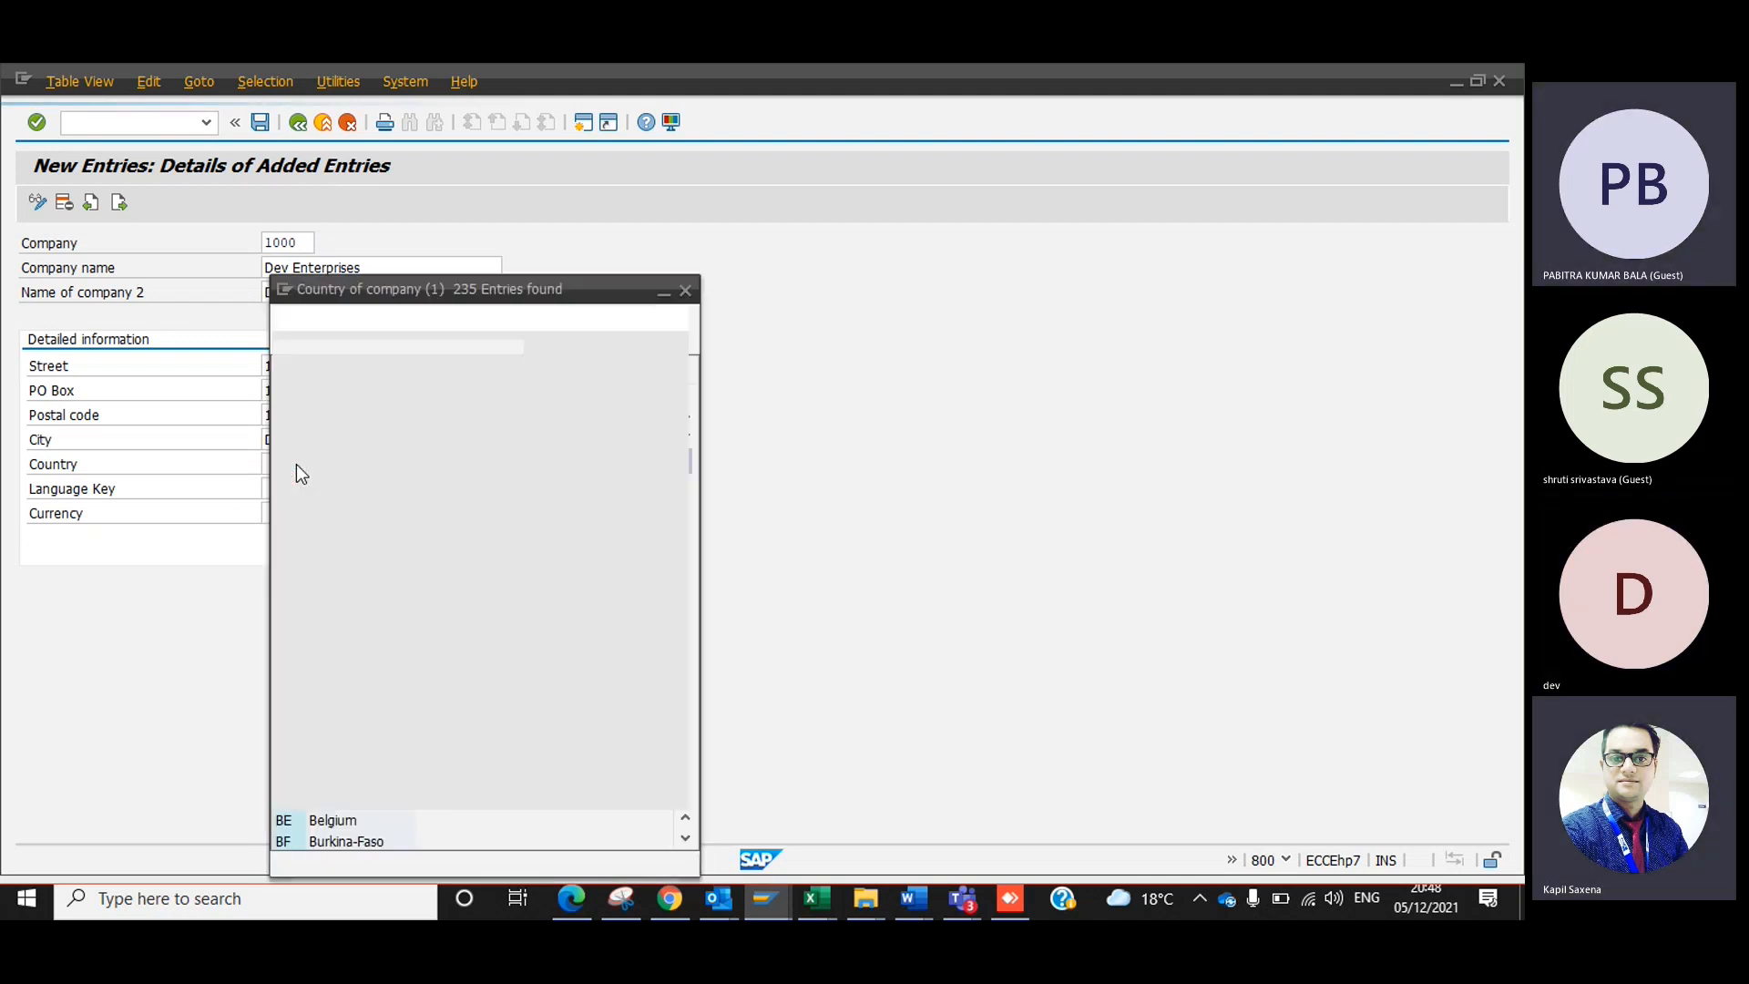
left_click(685, 300)
Browse the country value list and examine its restriction criteria for country key, name and maximum number of hits.
key("F4")
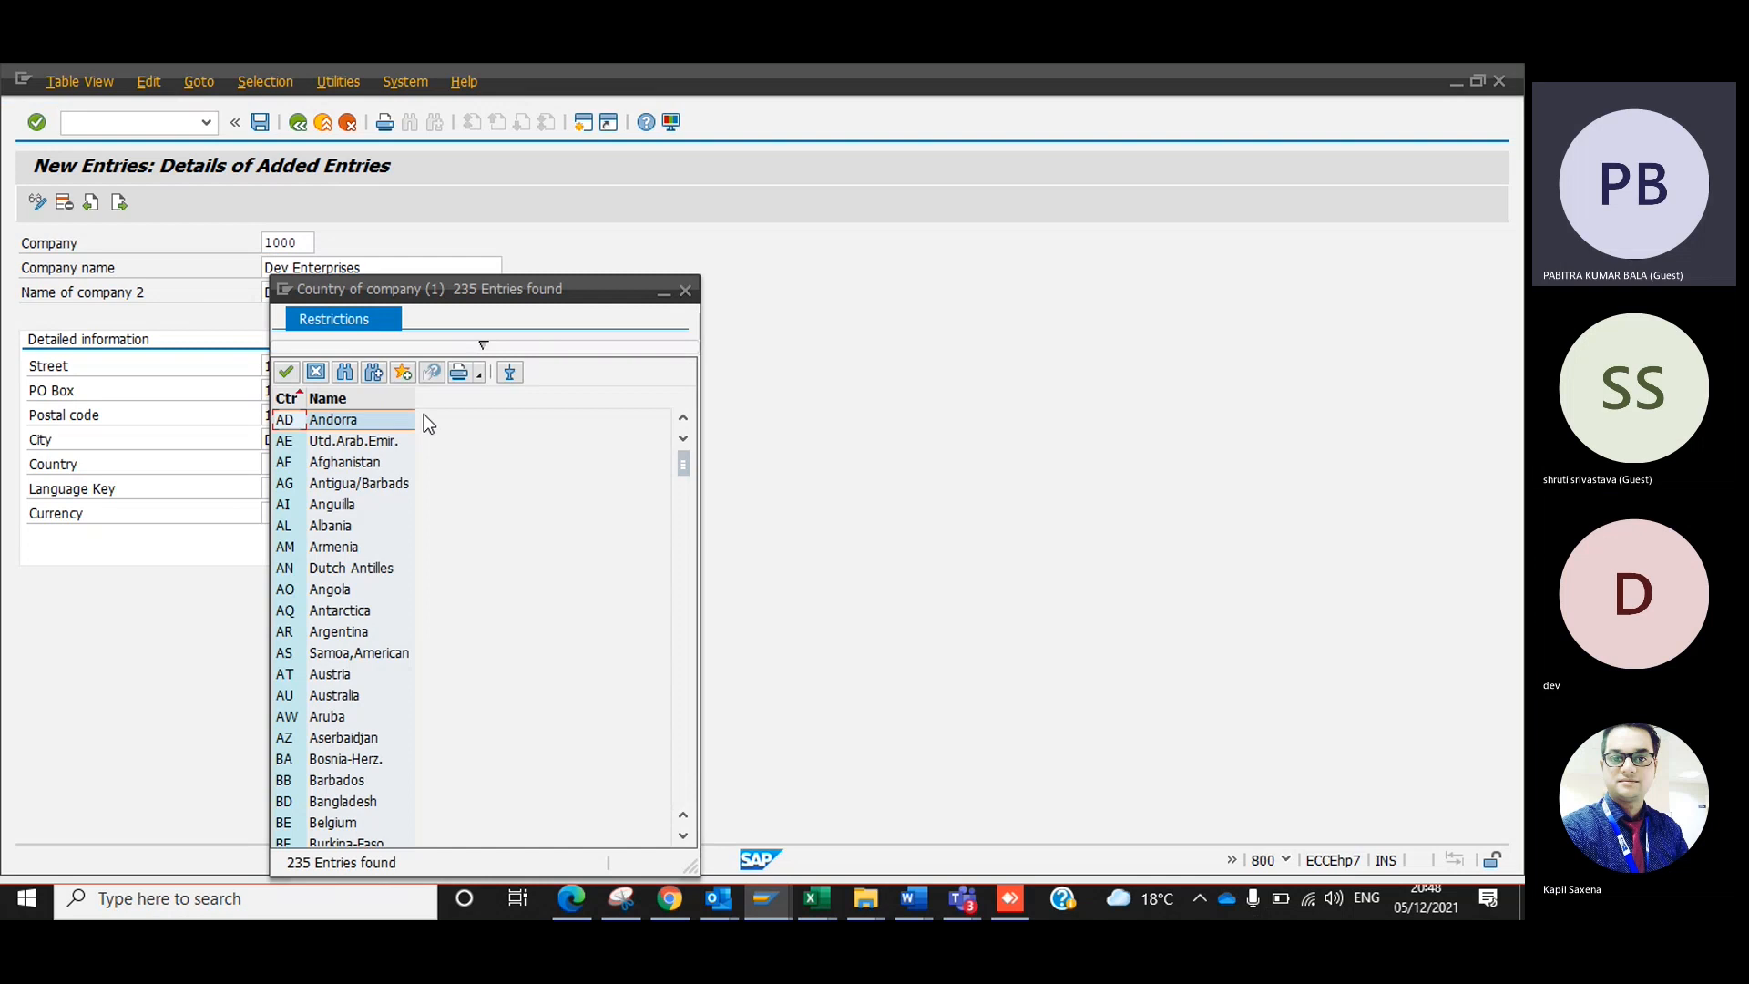
left_click(681, 734)
left_click(680, 734)
left_click_drag(683, 734, 707, 410)
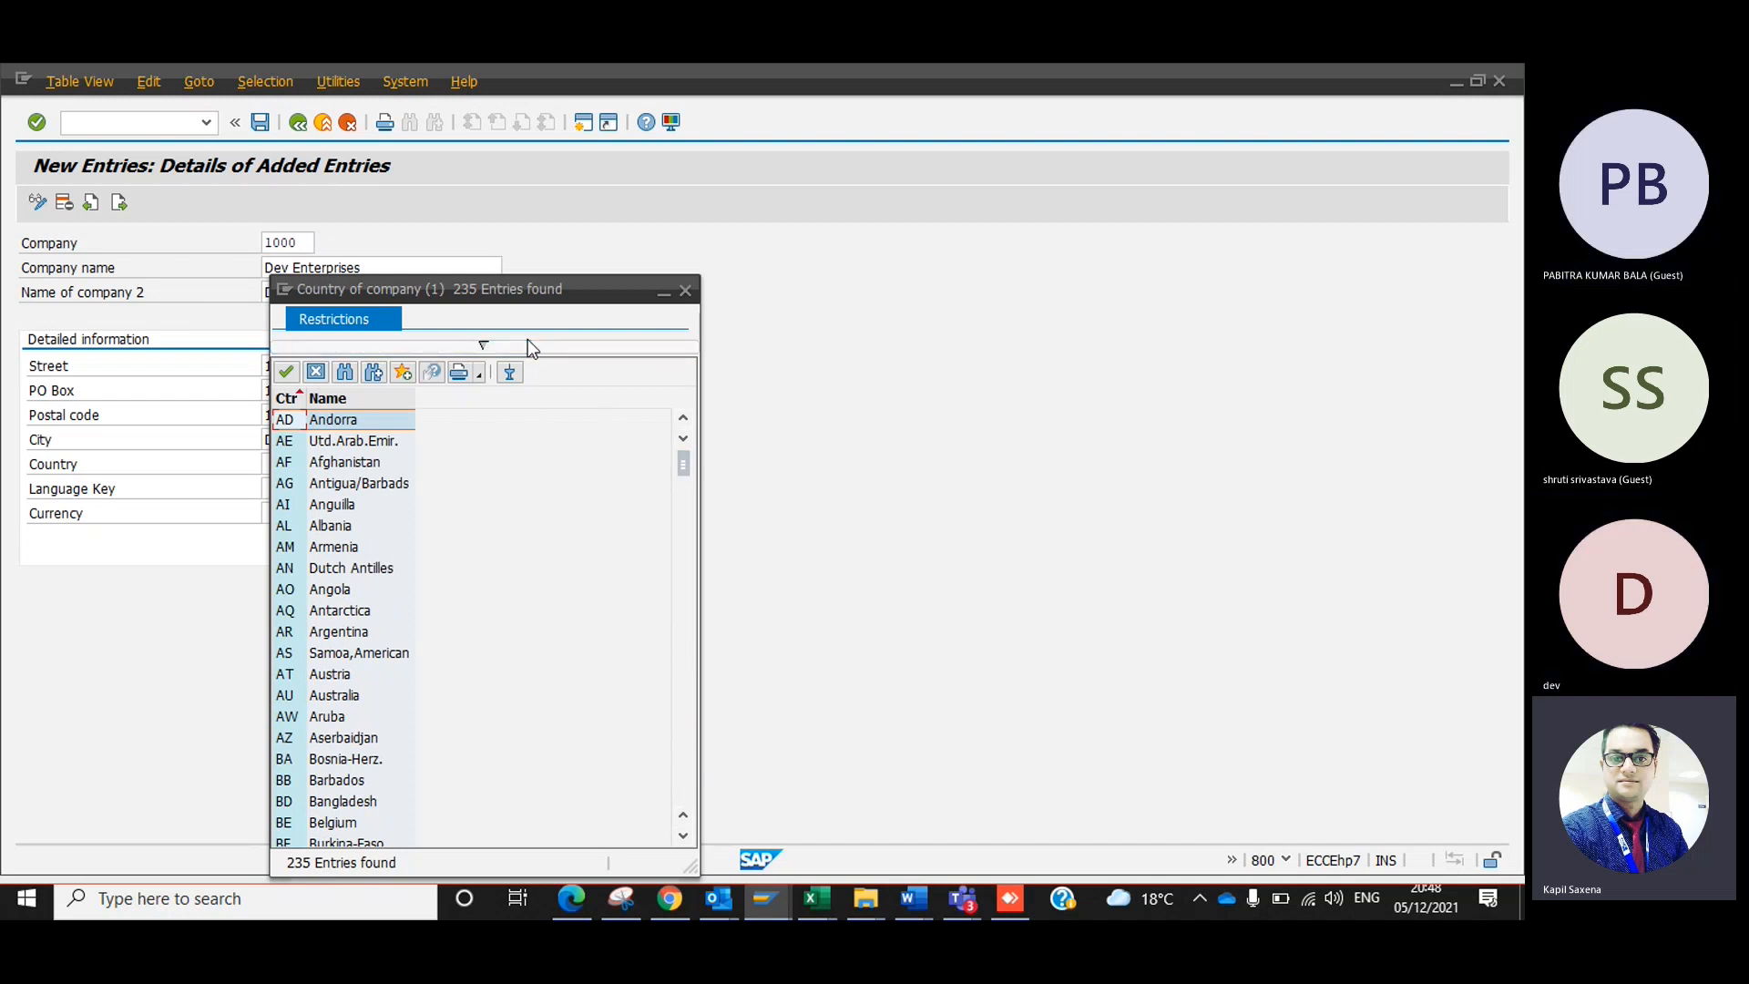
left_click(479, 344)
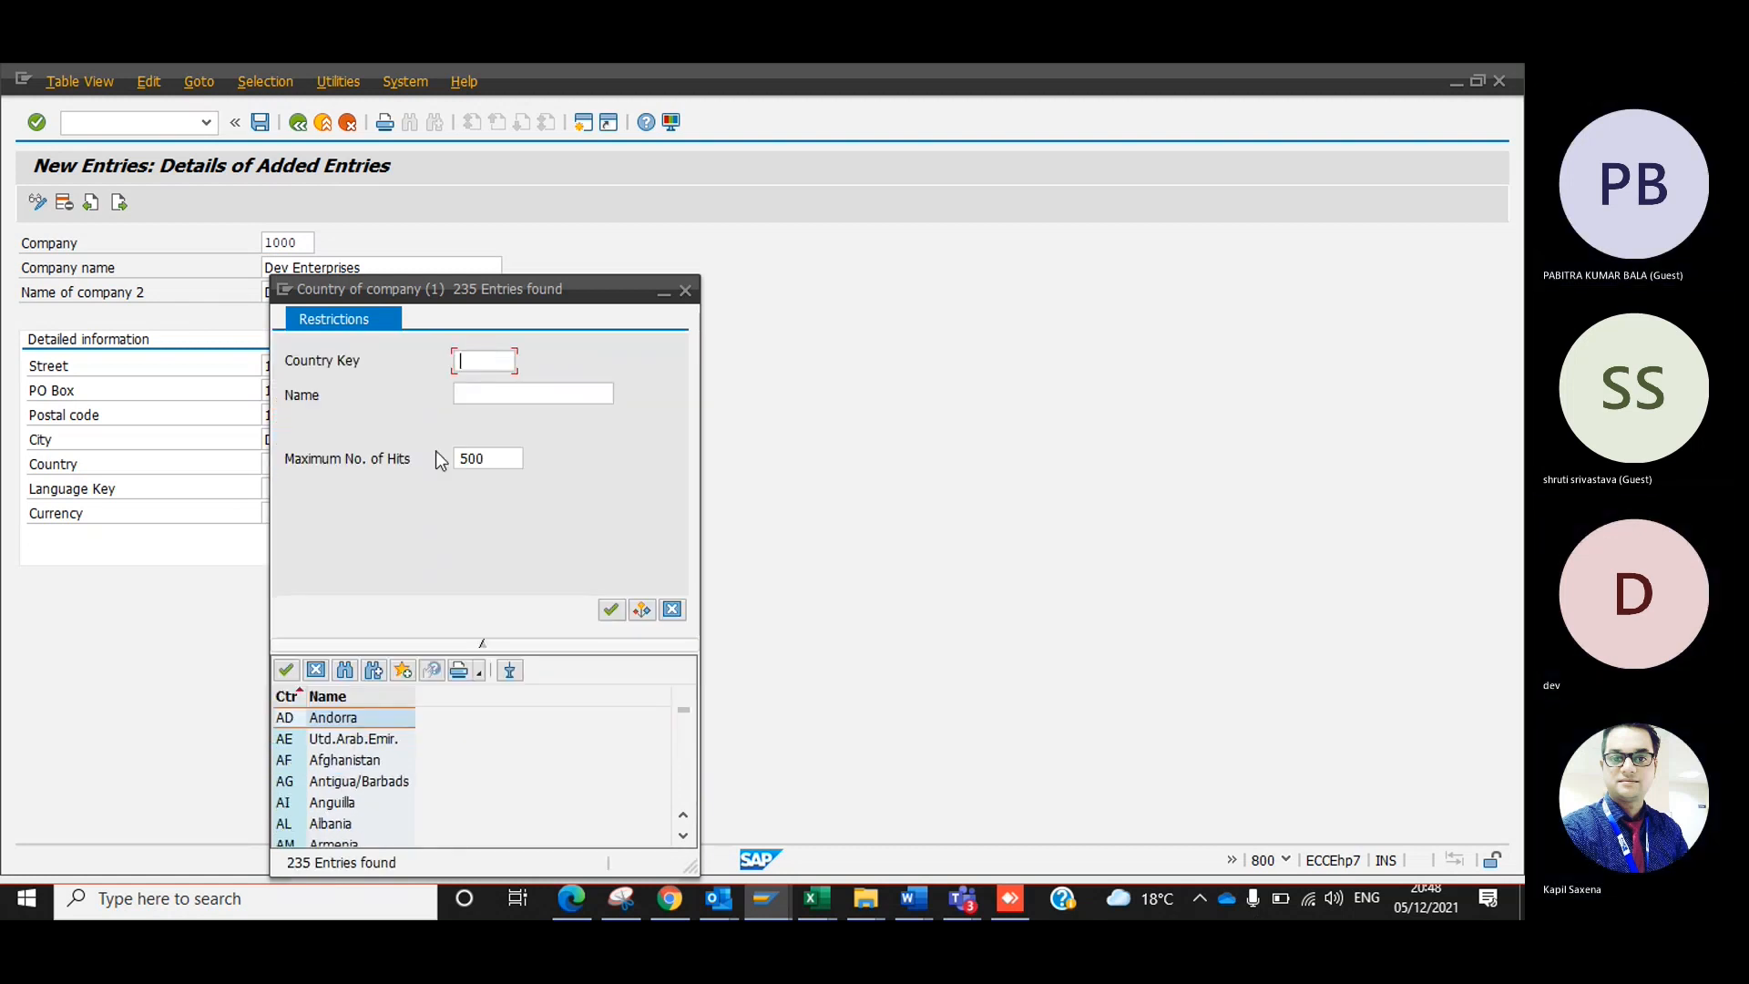
key("Return")
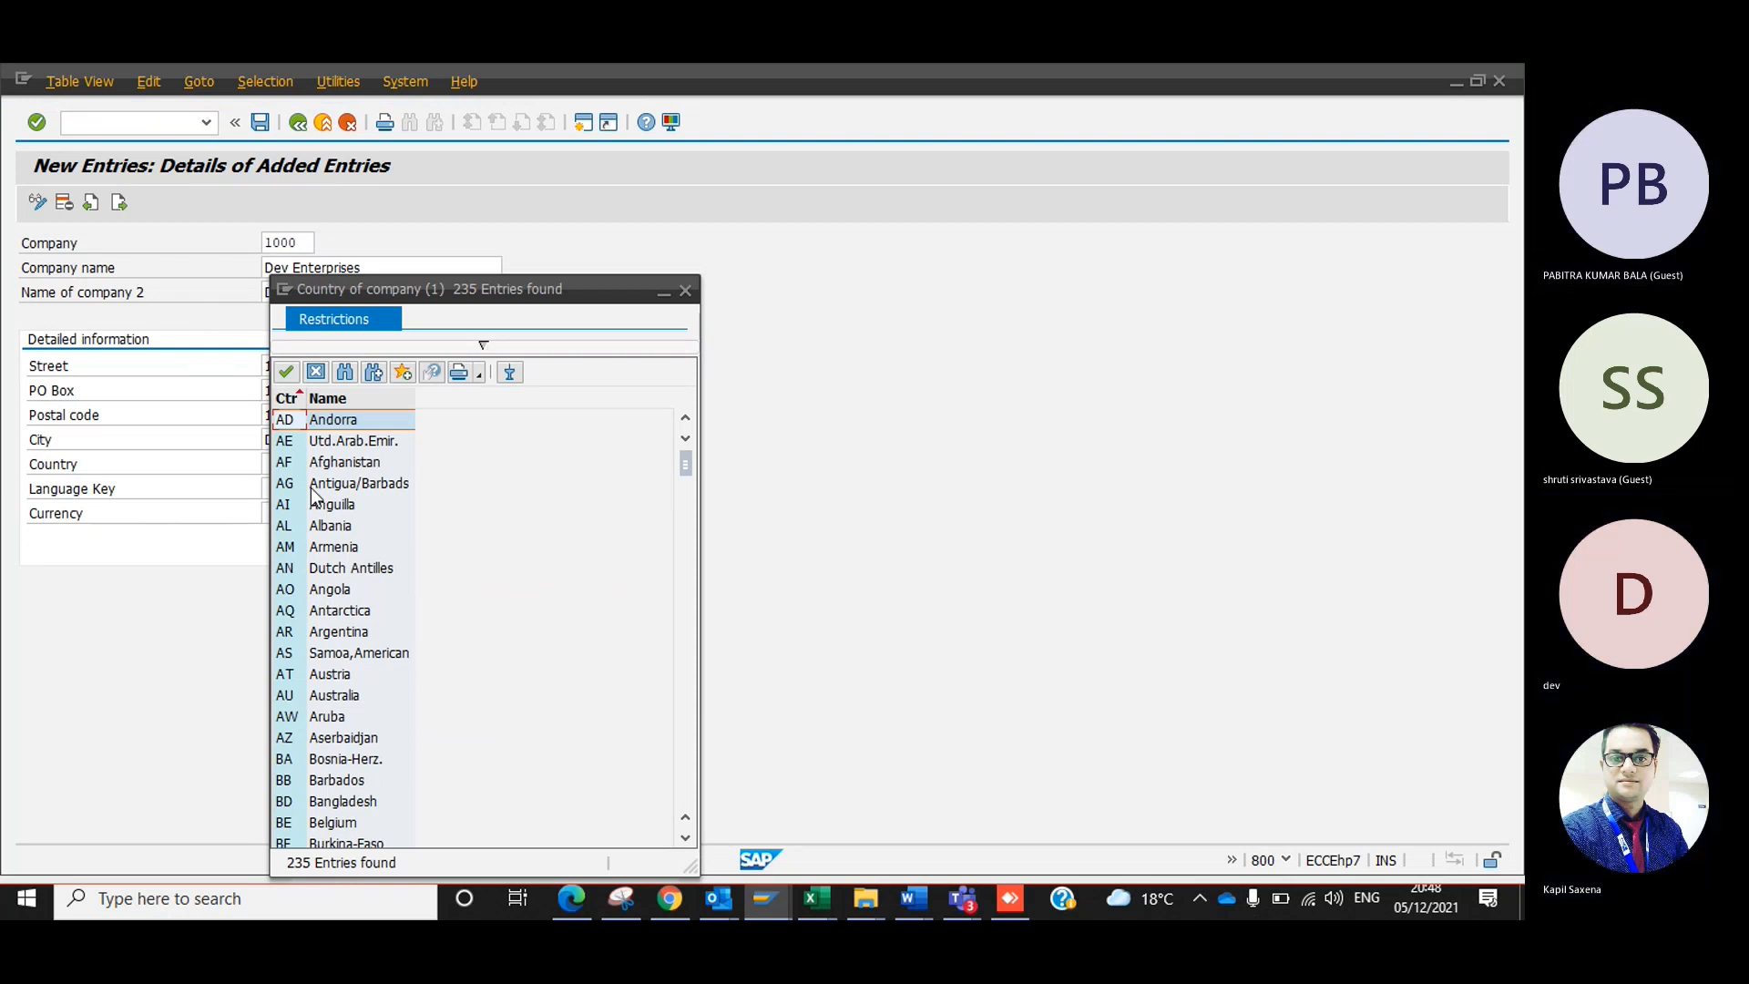
left_click(469, 345)
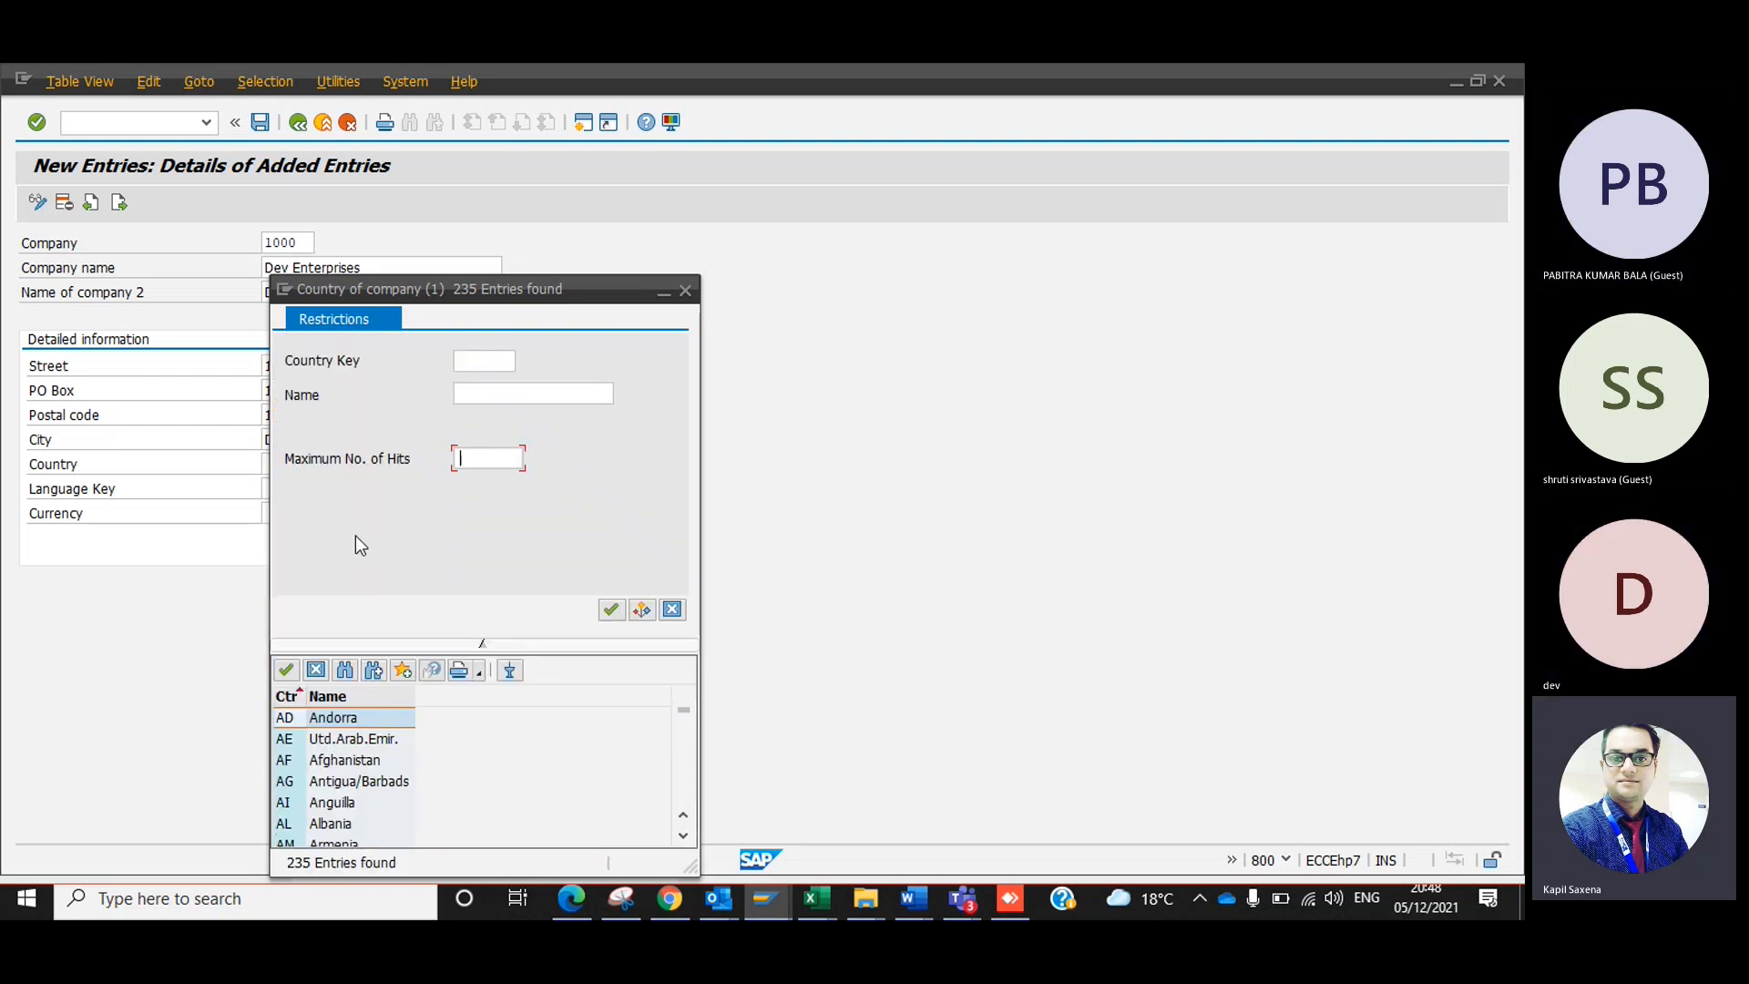
left_click(483, 641)
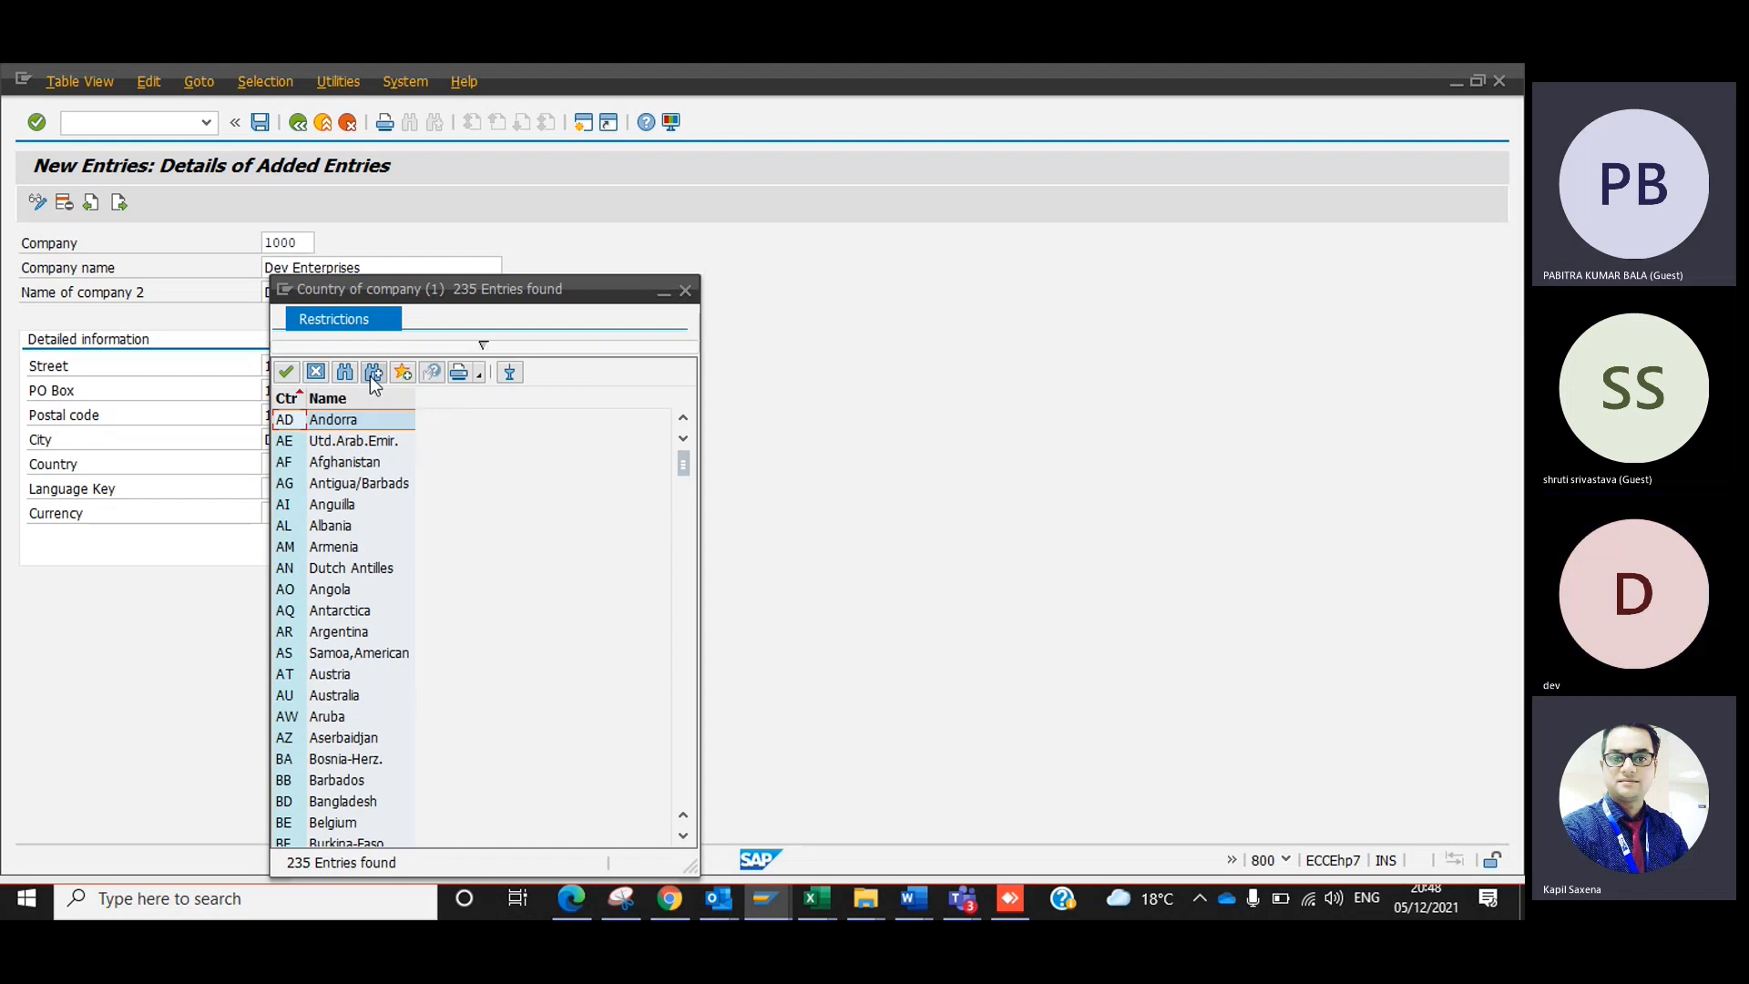
Search the country list for "india" and choose IN as the company's country.
left_click(352, 379)
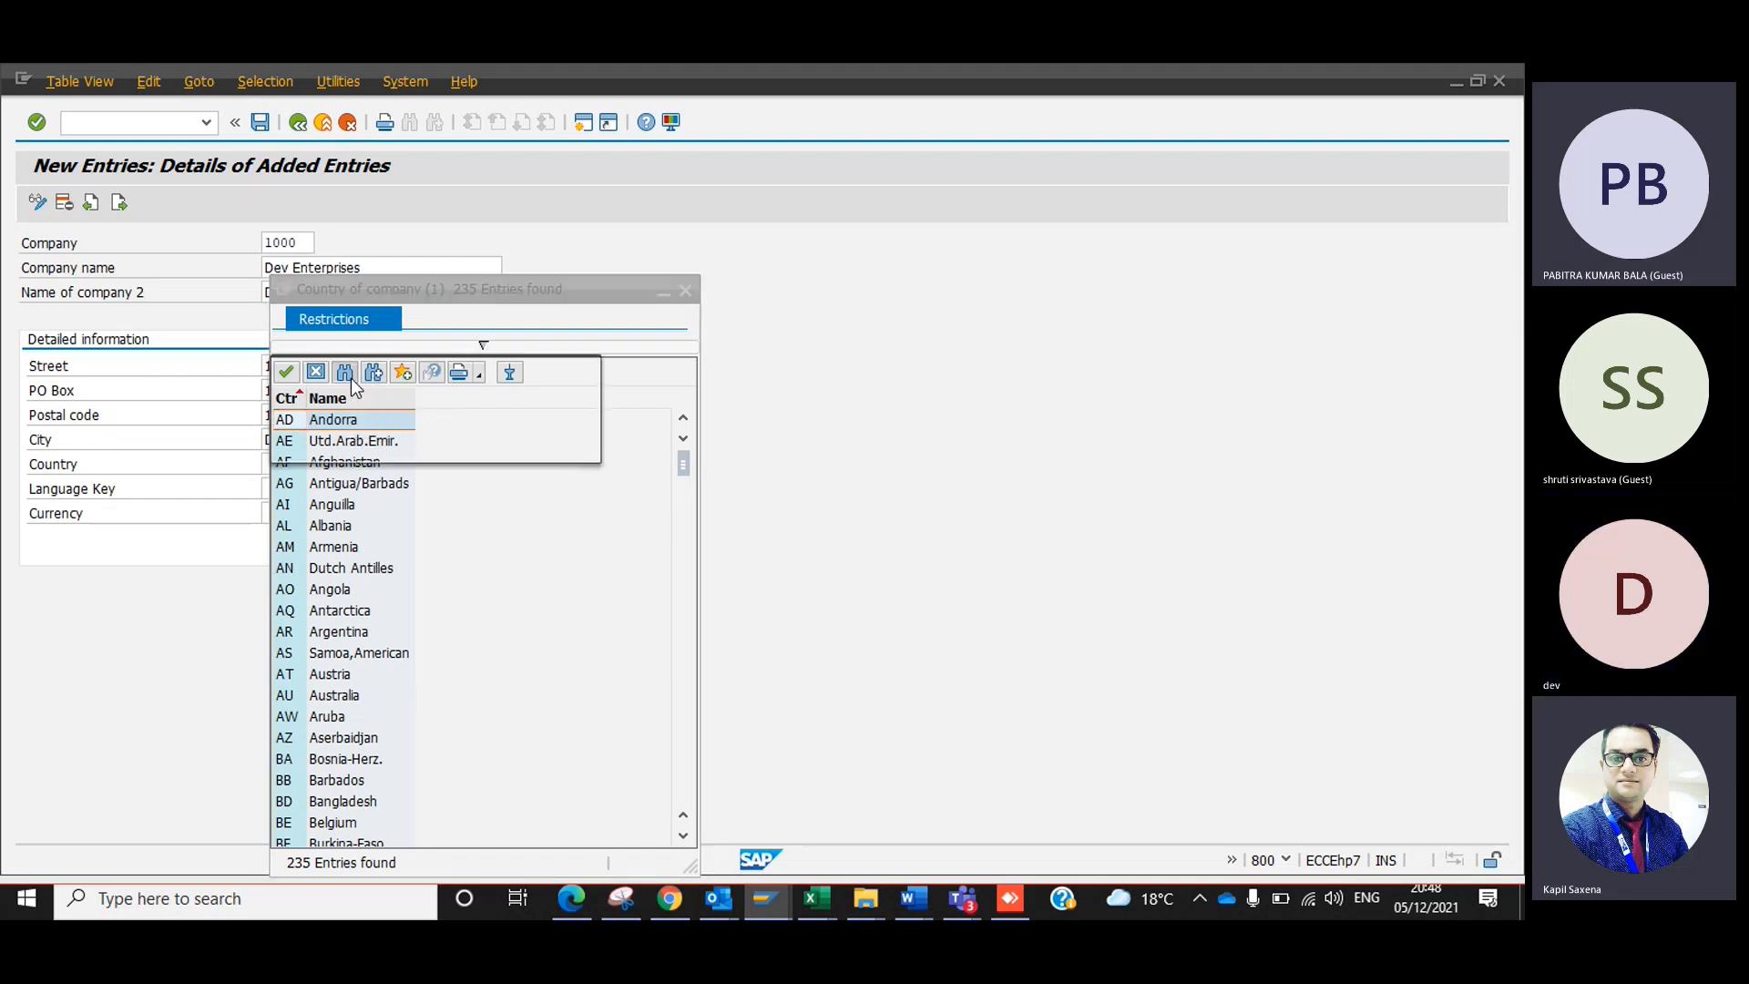
type("india")
key("Return")
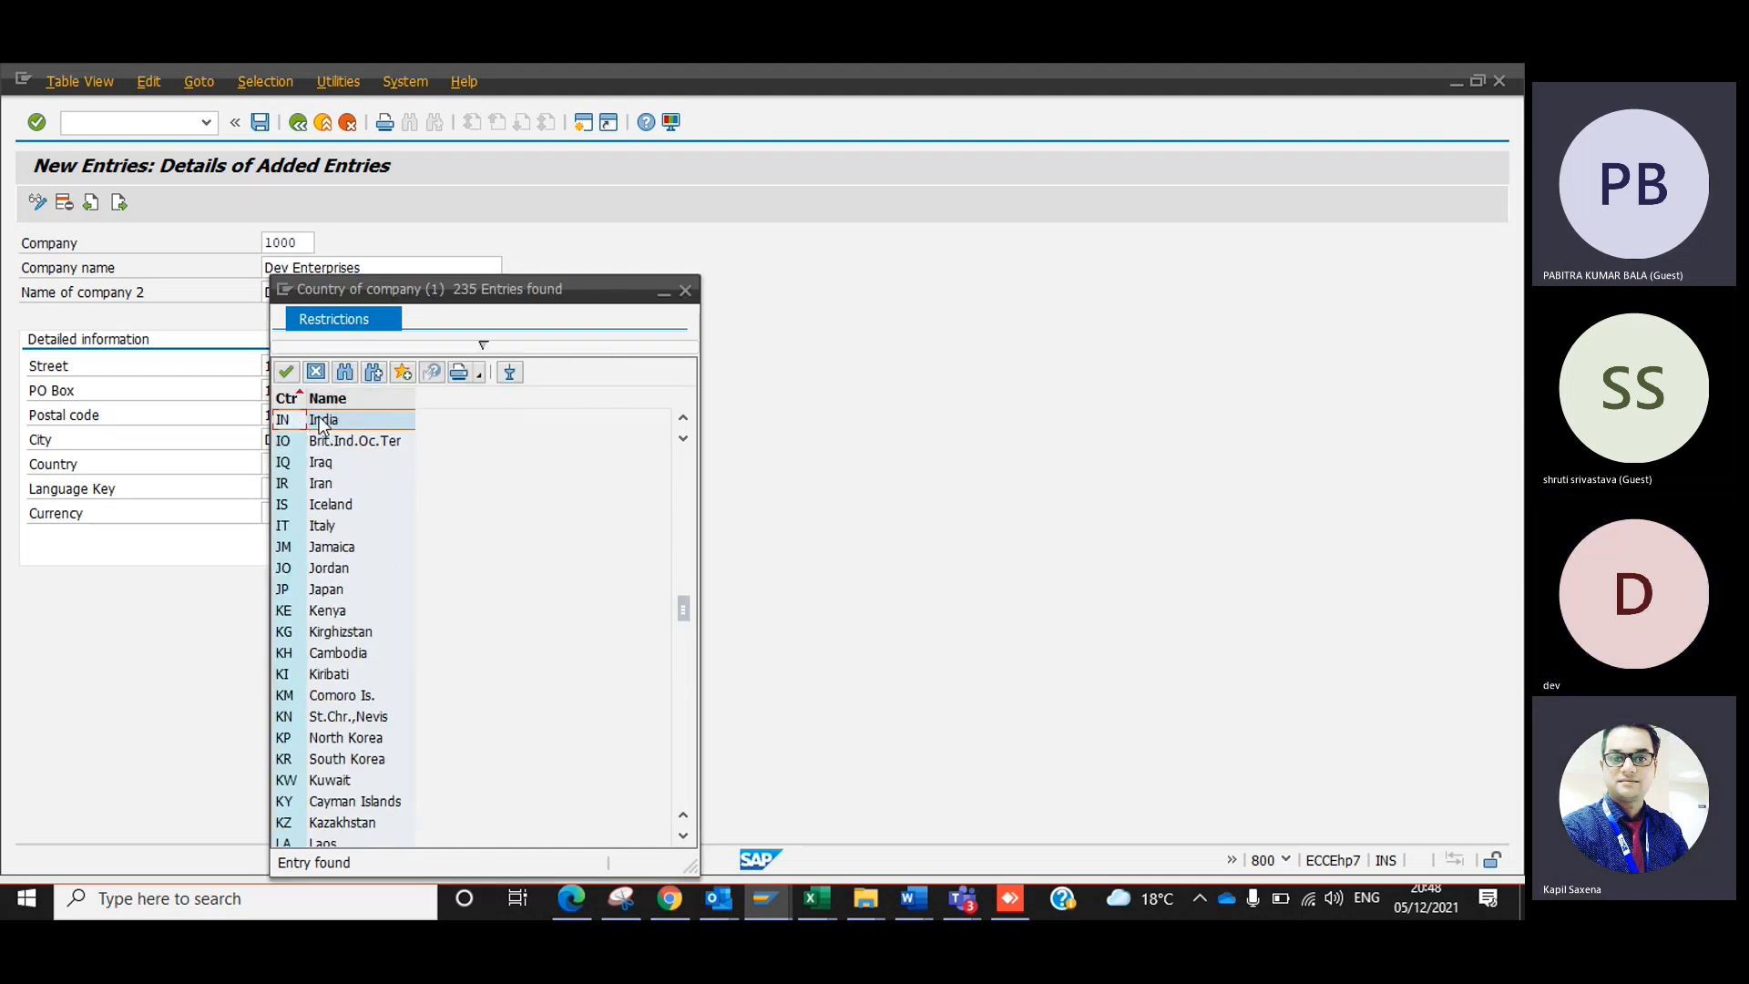
double_click(321, 420)
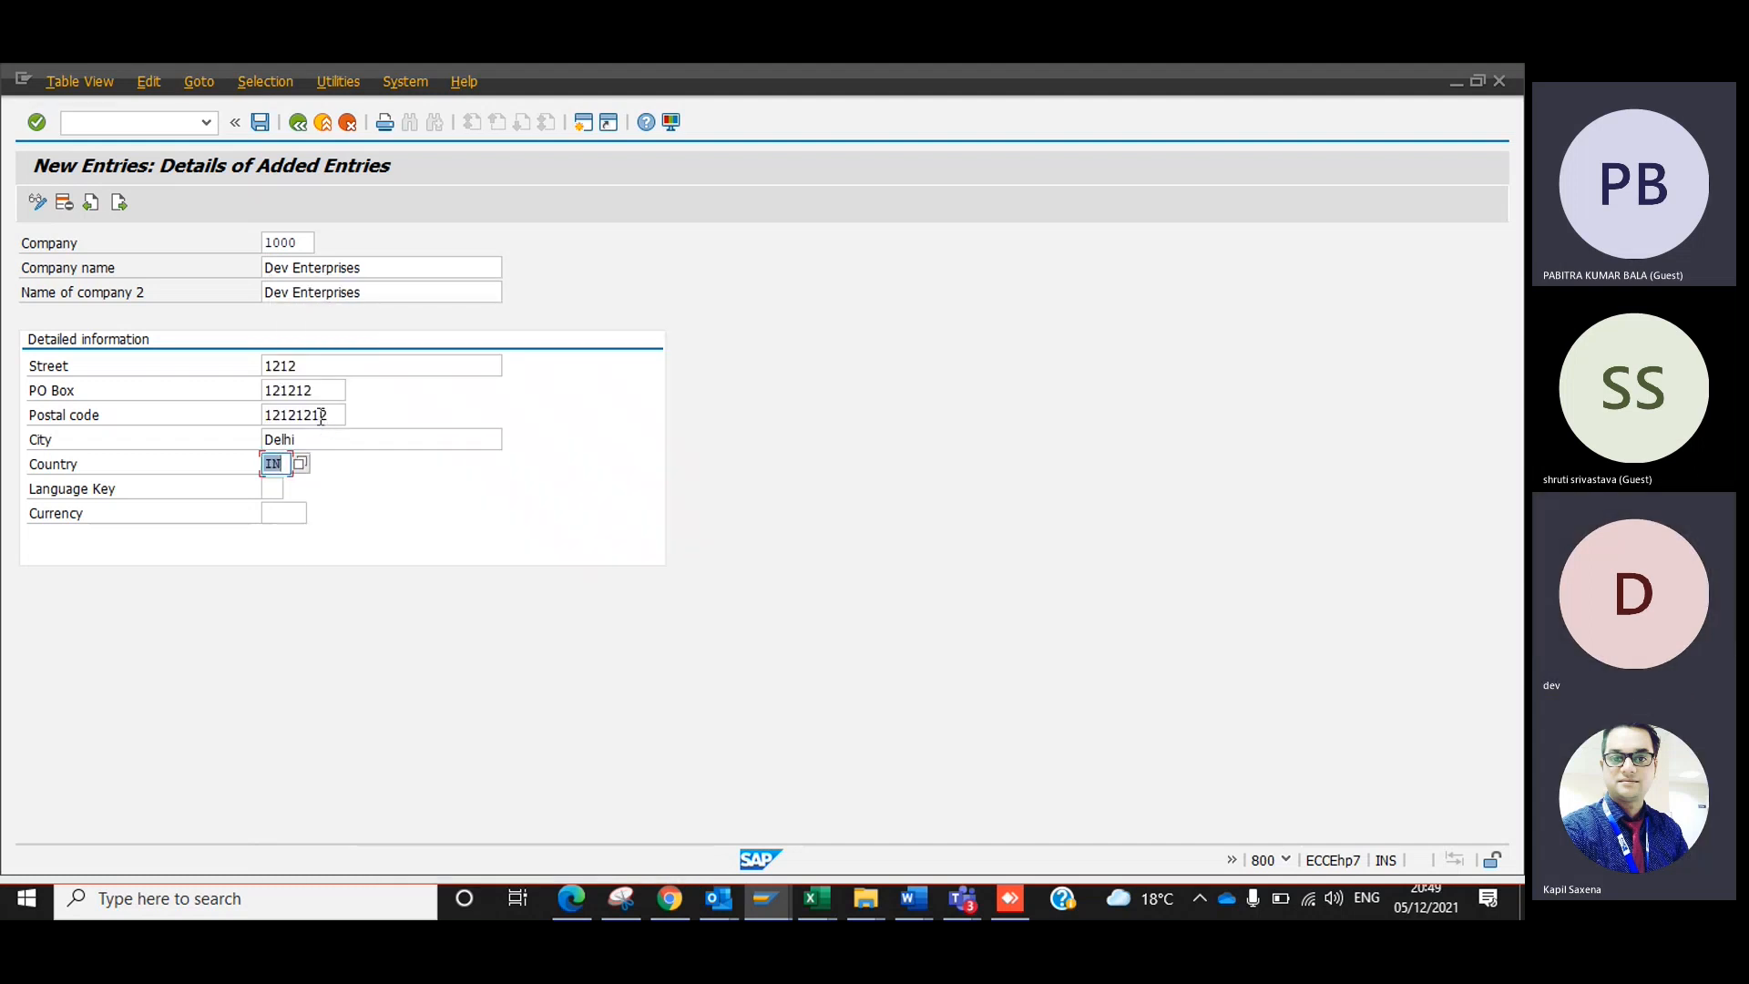
Switch to SAP Logon and open the logon screen of the DEMO connection.
left_click(276, 491)
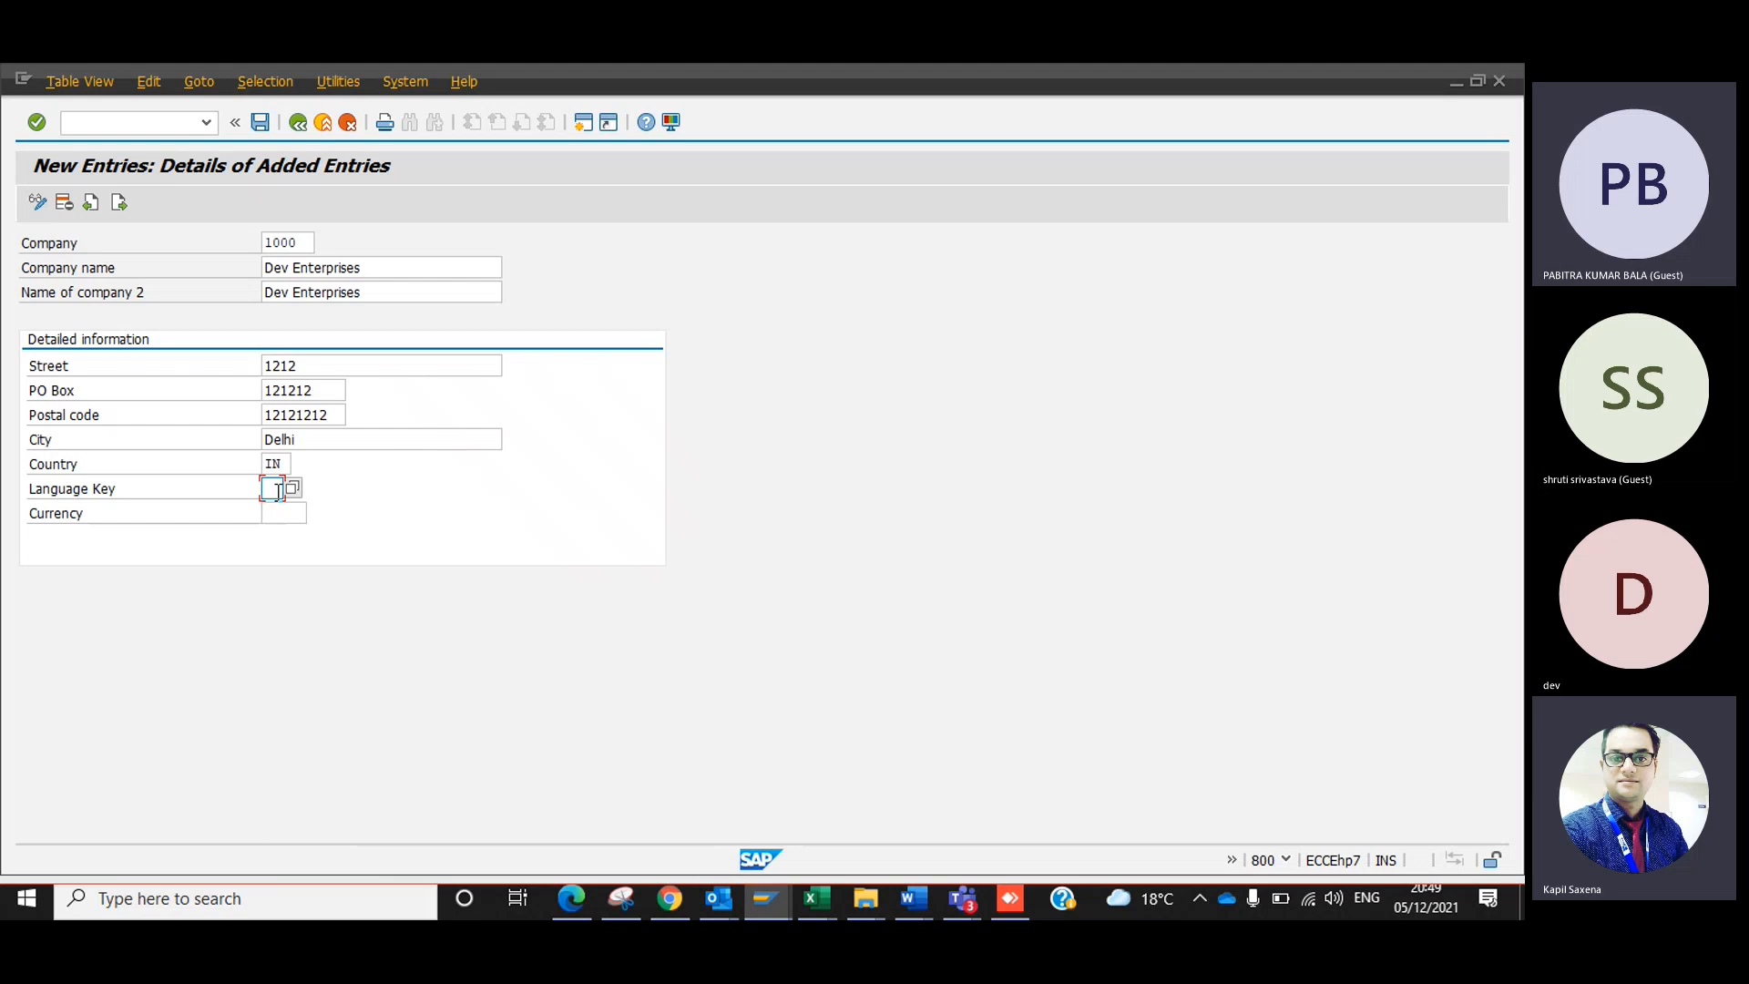
left_click(765, 899)
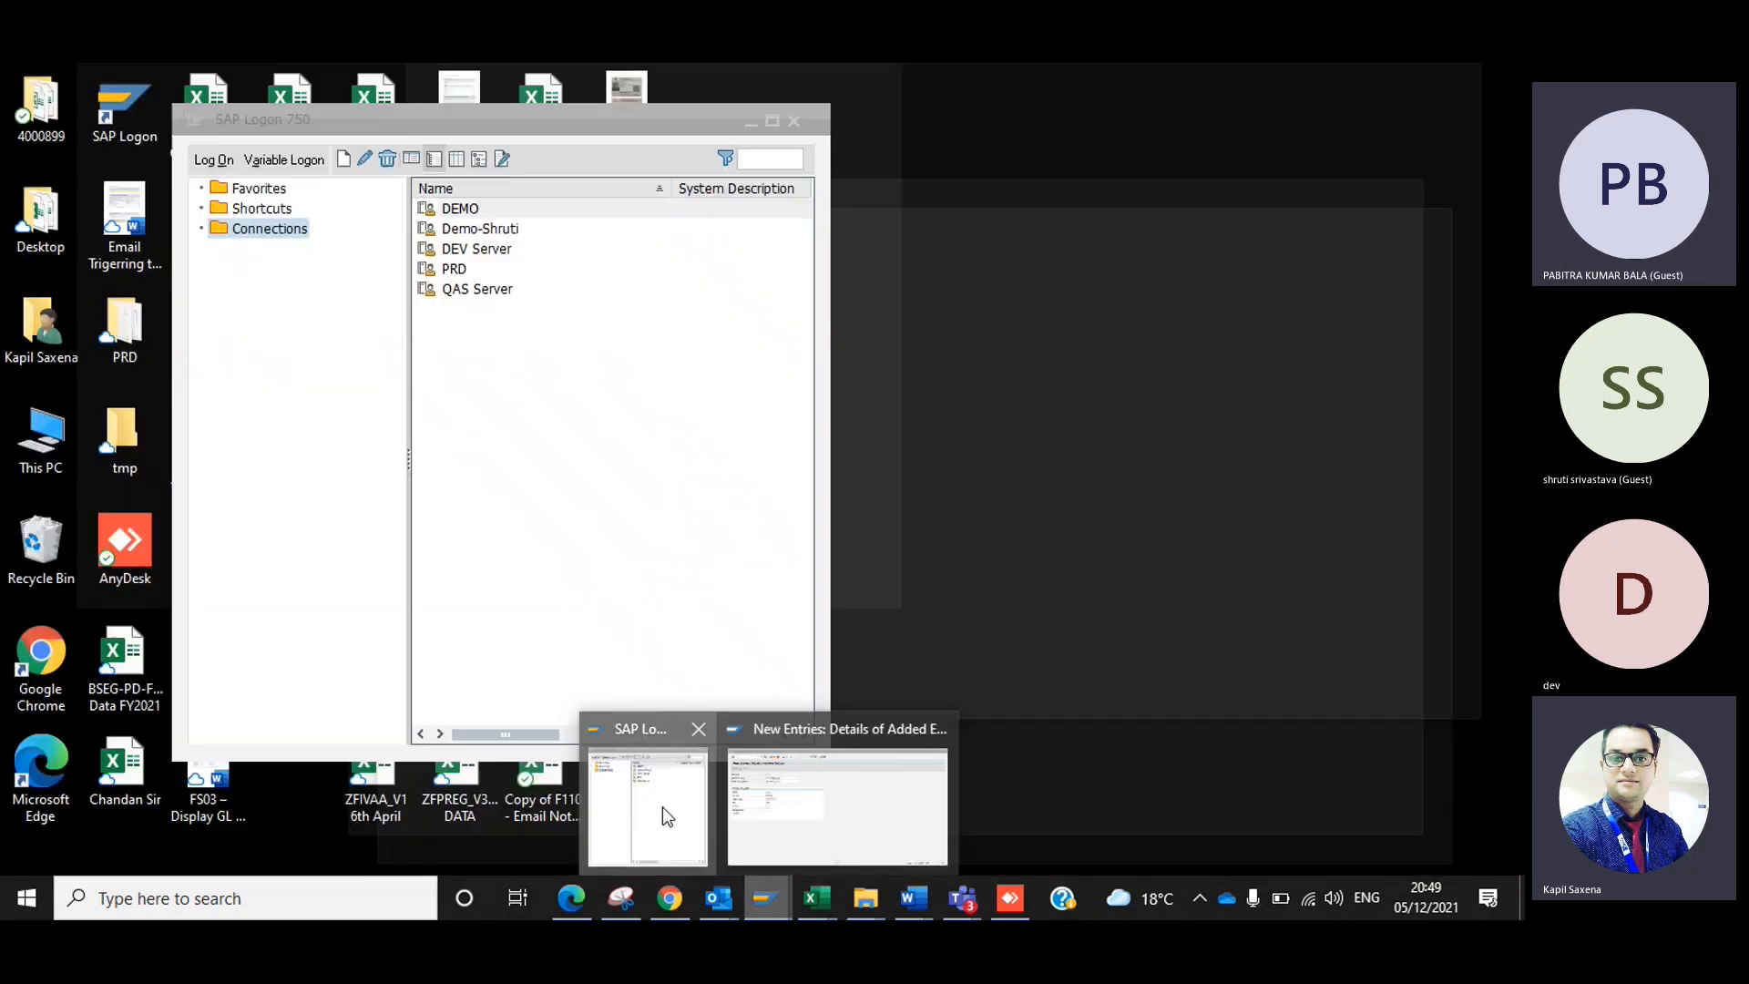
left_click(663, 806)
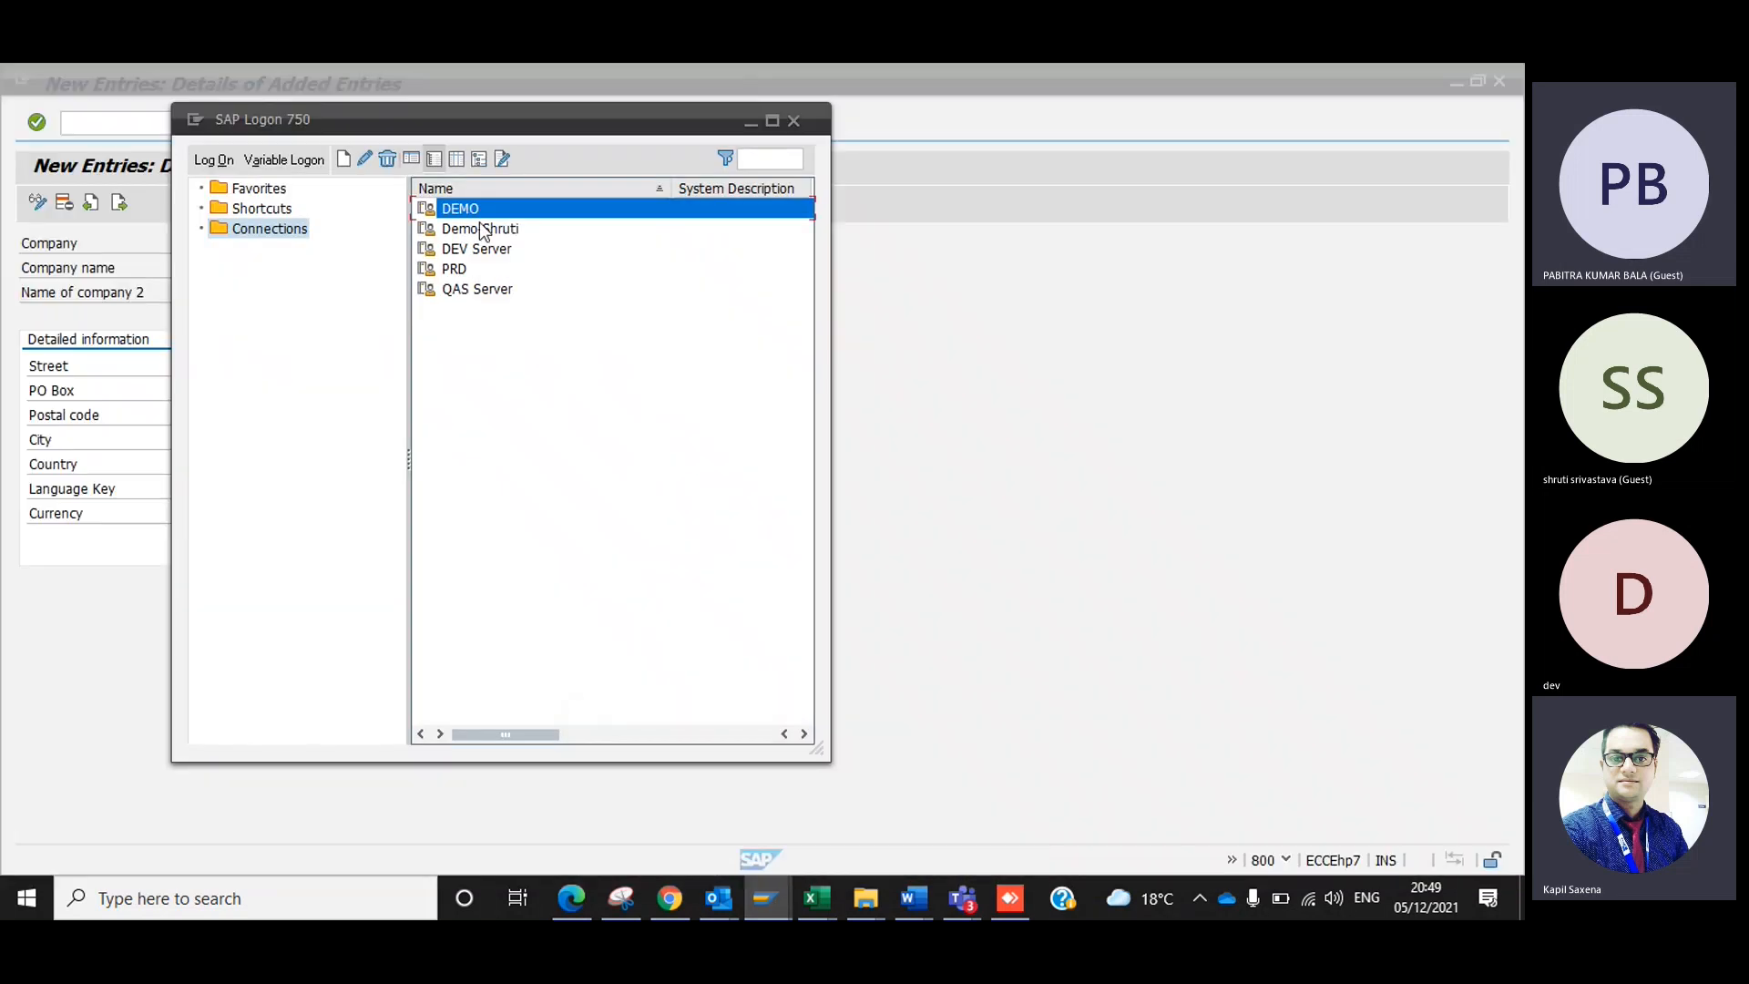
double_click(495, 209)
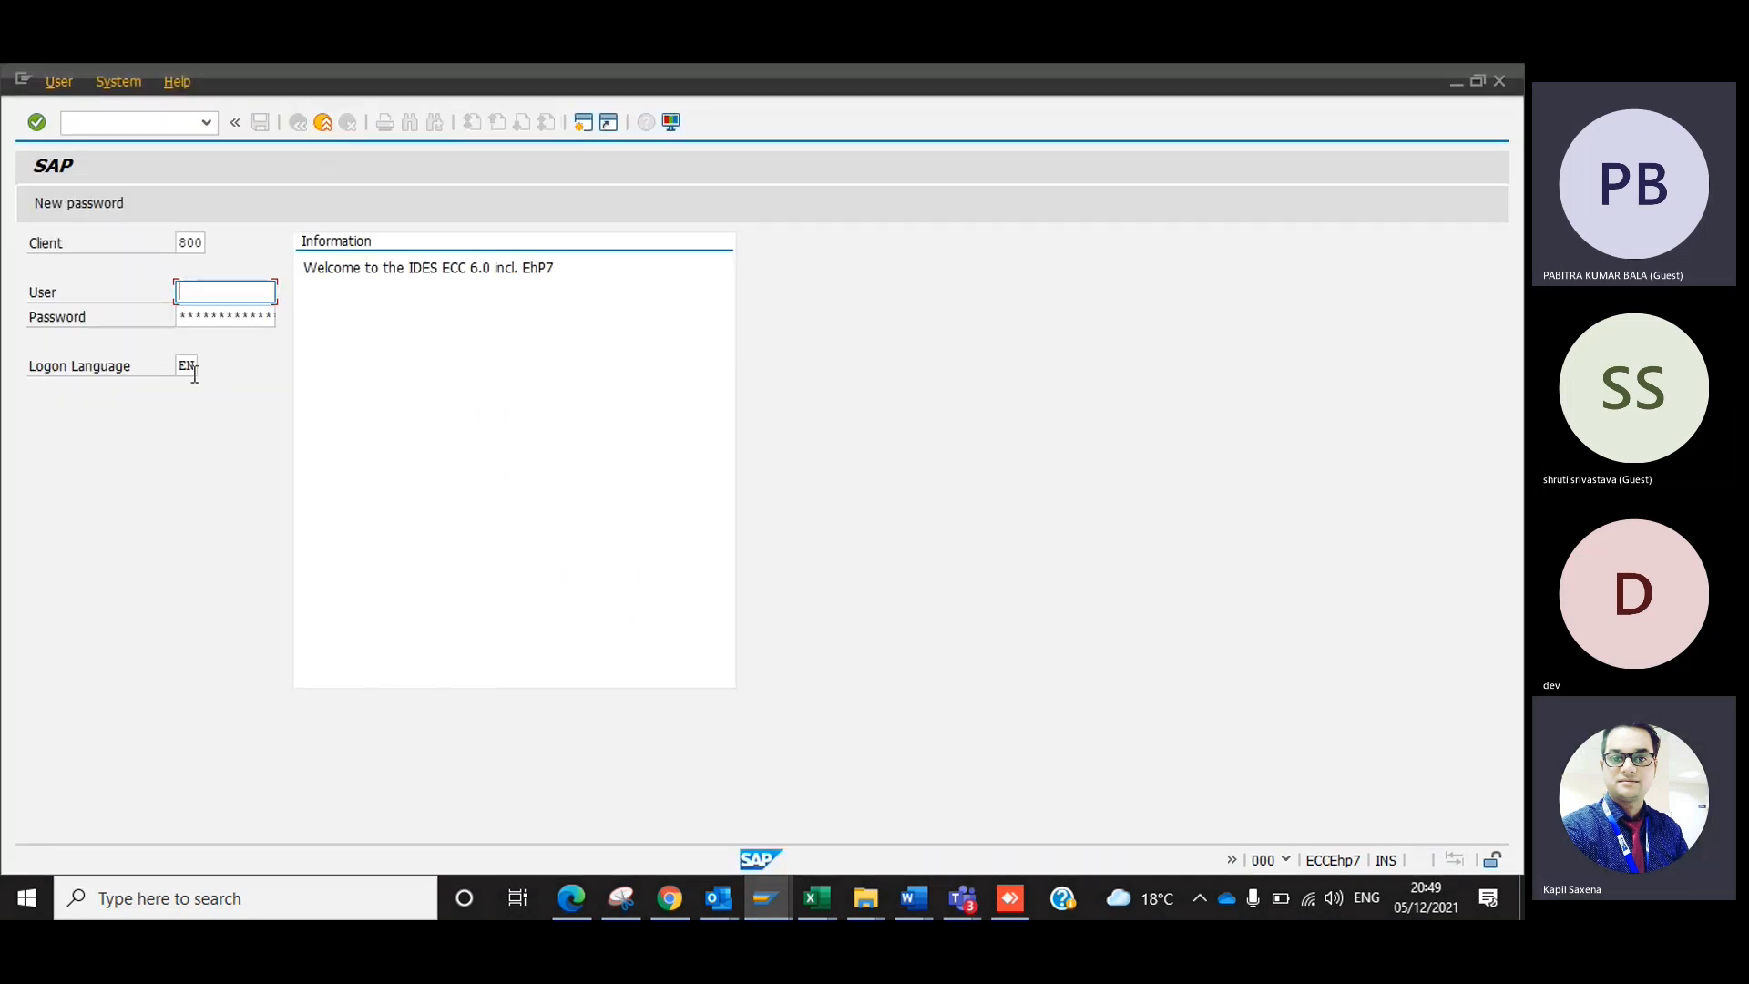
Enter "fr" and "en" as example logon languages, clear the field each time, and close the logon screen.
left_click(187, 365)
key("BackSpace")
key("BackSpace")
type("fr")
key("BackSpace")
key("BackSpace")
type("e")
key("BackSpace")
type("en")
key("BackSpace")
key("BackSpace")
left_click(1499, 81)
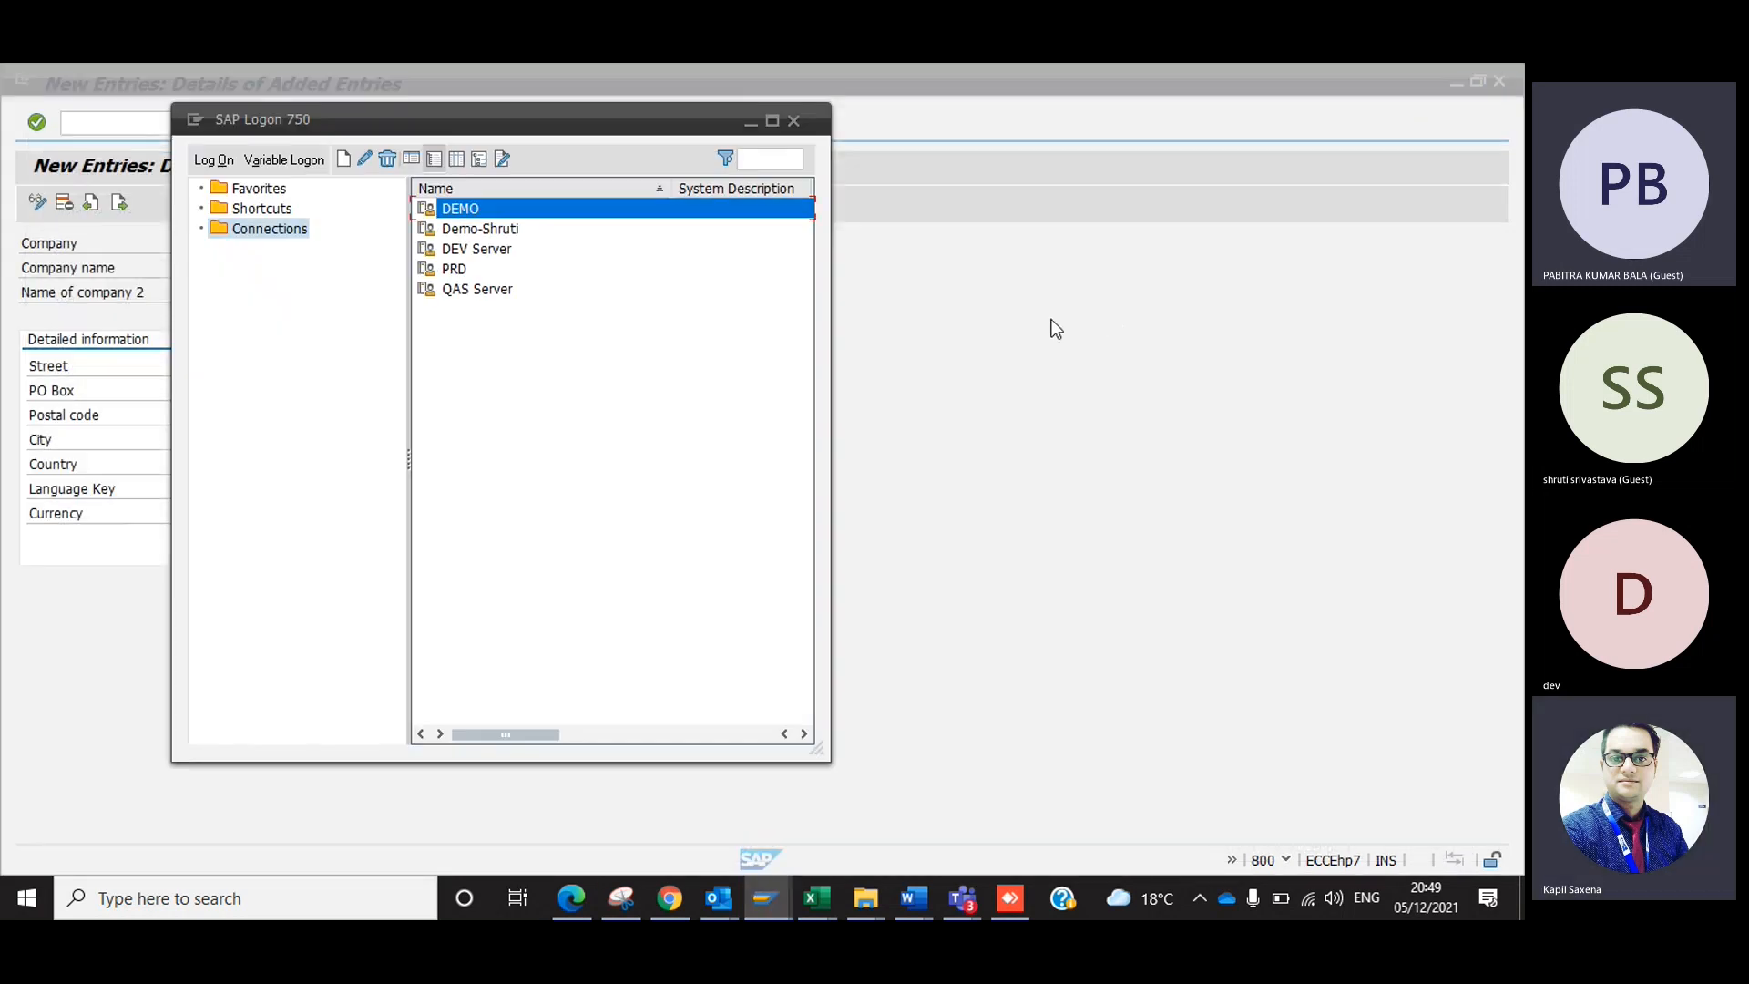
Return to the new company entry and set its currency to INR by searching the currency value list.
left_click(1052, 326)
left_click(286, 511)
key("F4")
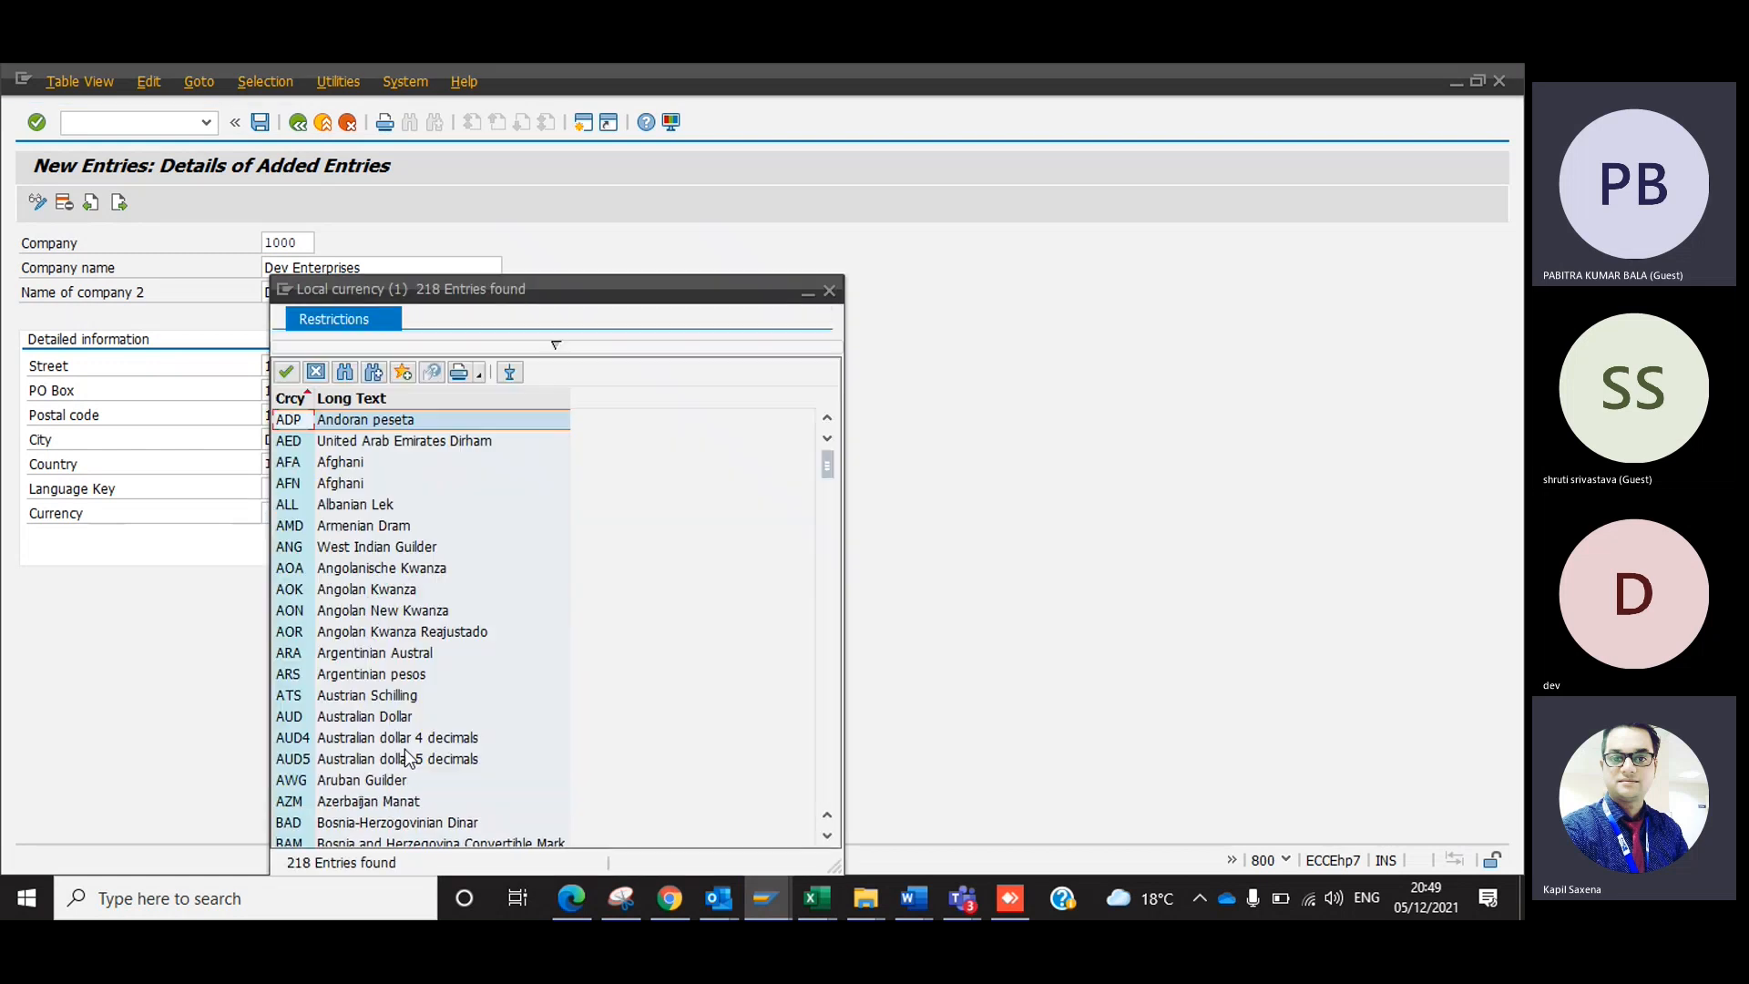
left_click(345, 374)
type("INR")
key("Return")
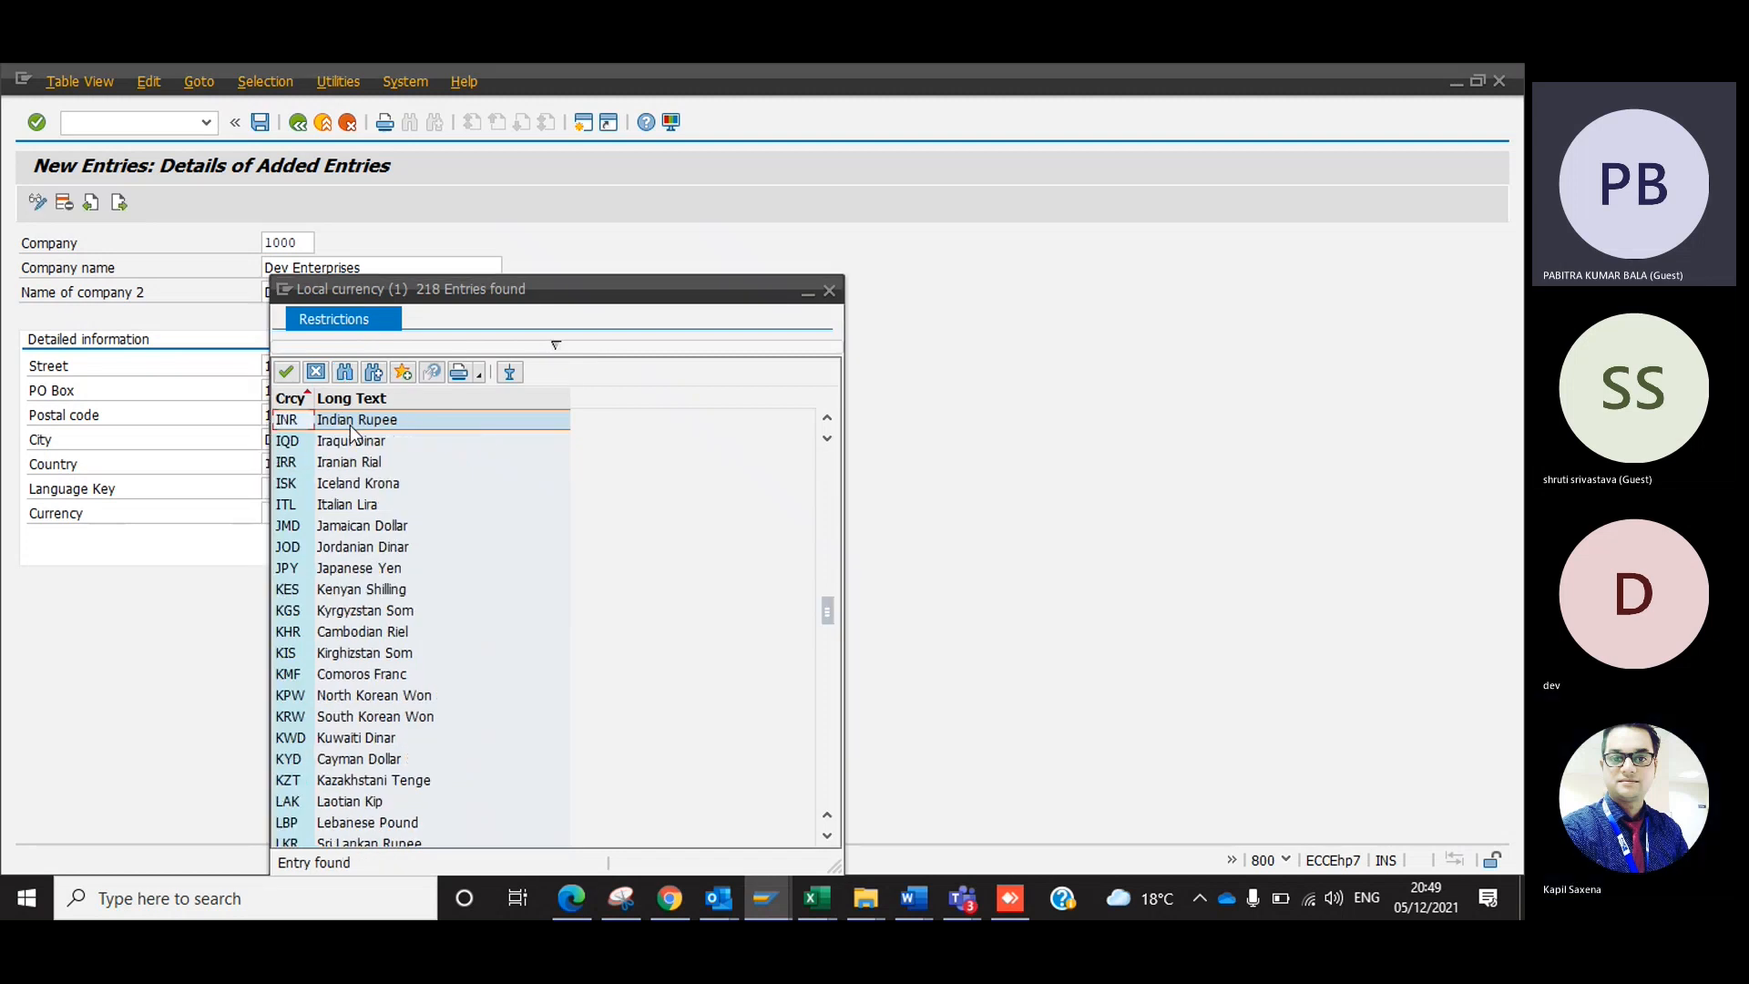
double_click(350, 425)
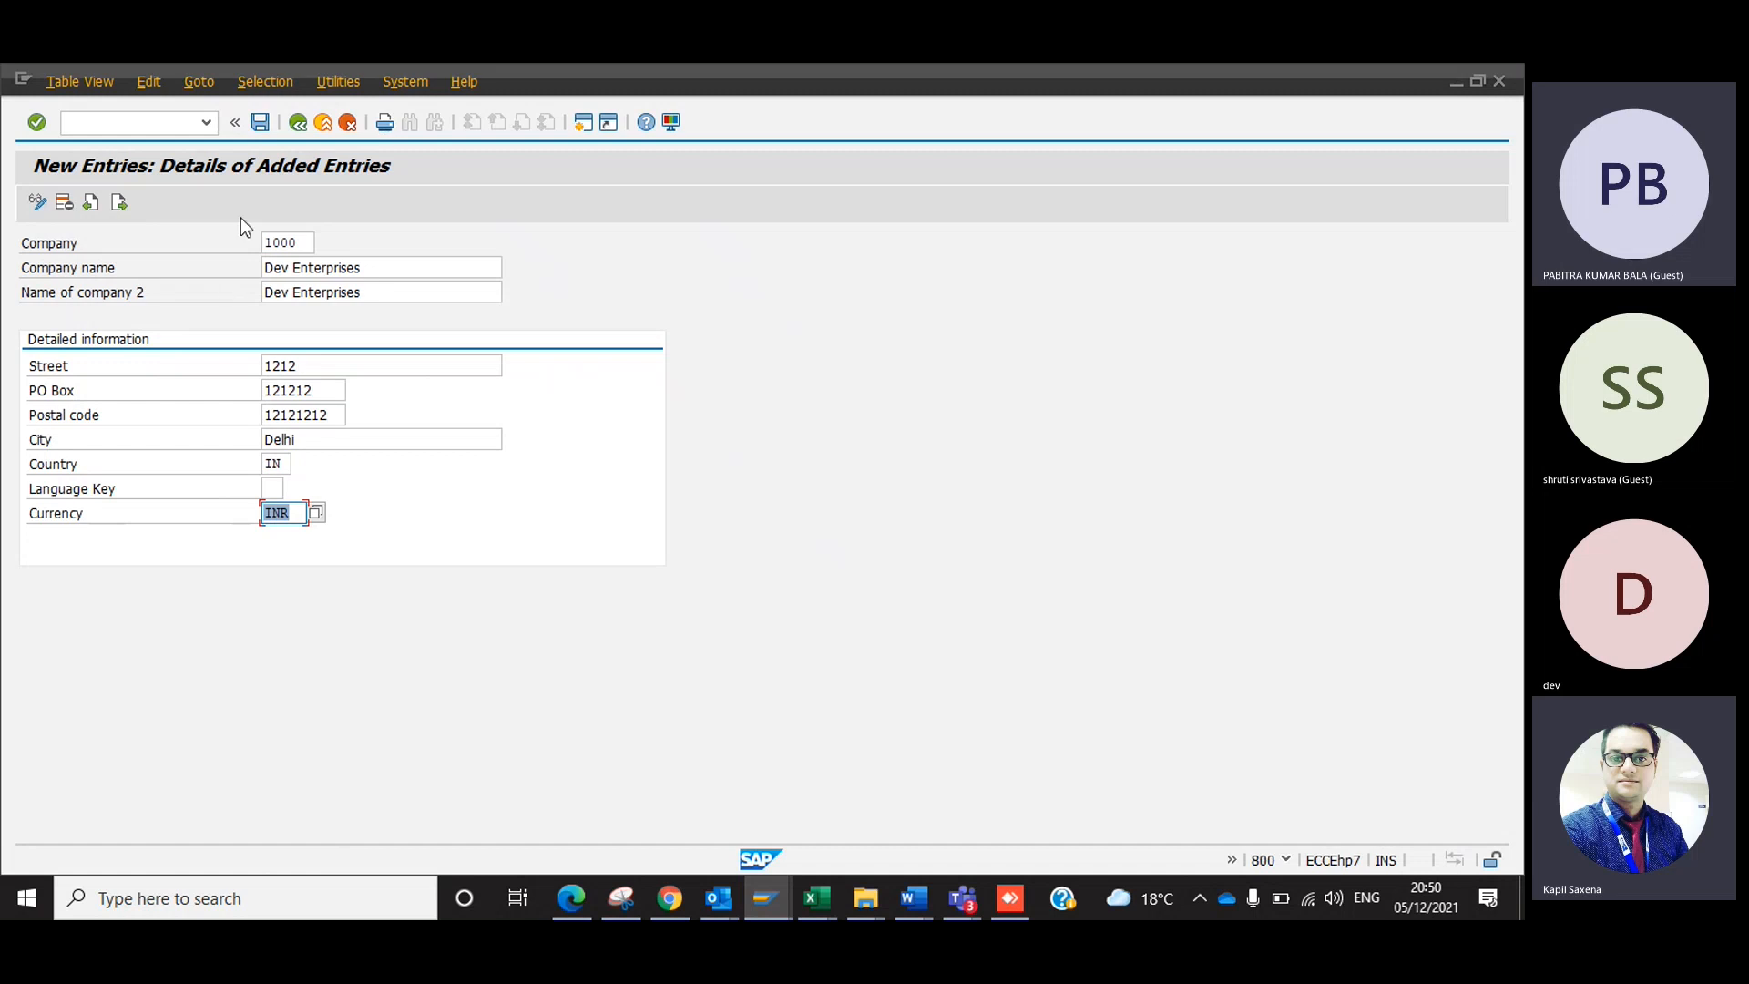
Try to save company 1000 with the postal code shortened to six digits, and discard the new entry.
left_click(261, 122)
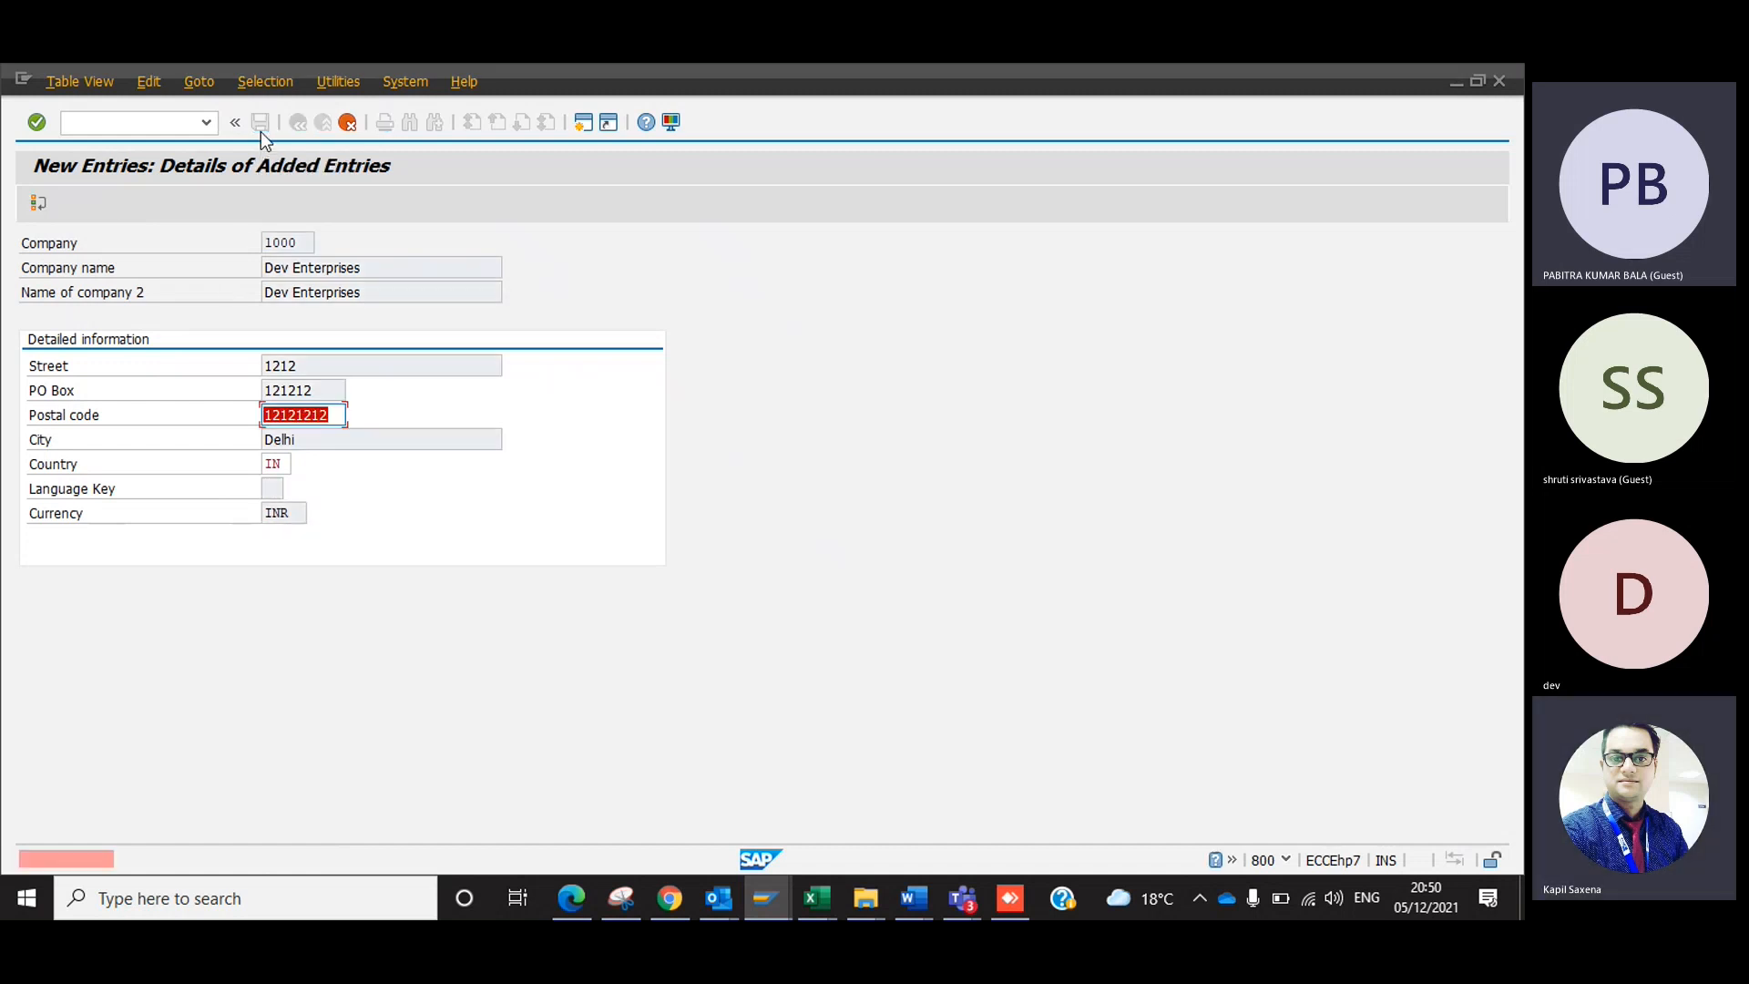
type("121212")
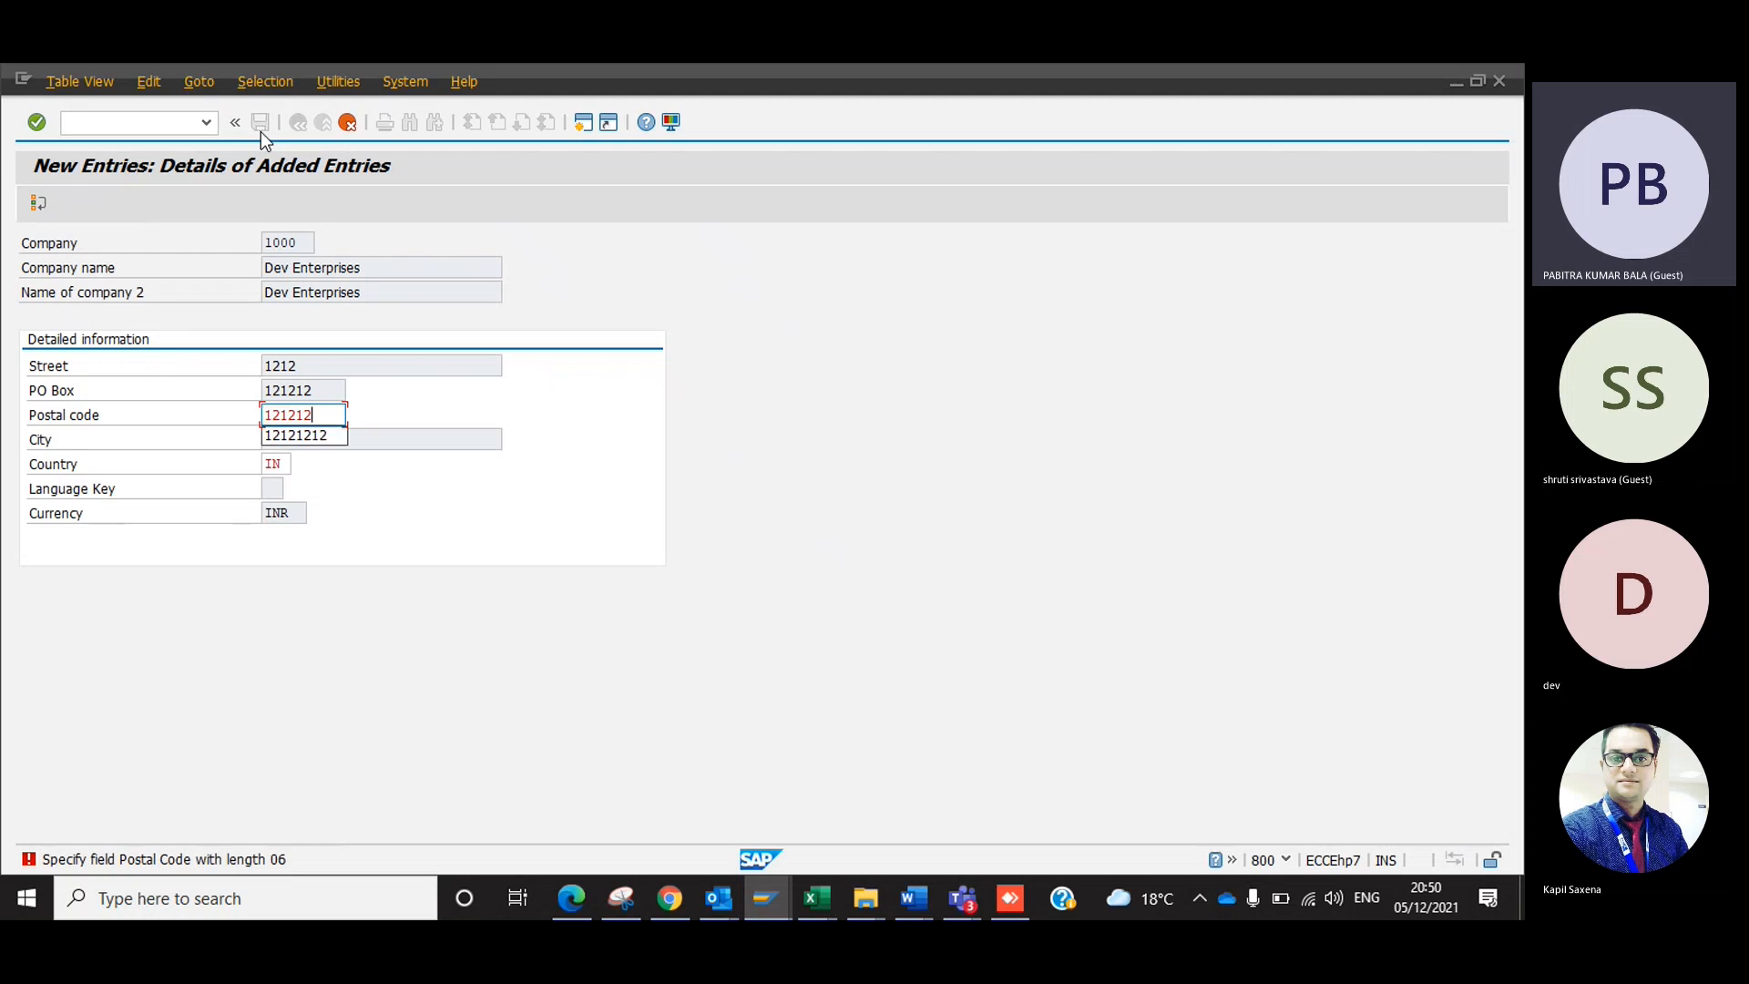
key("Return")
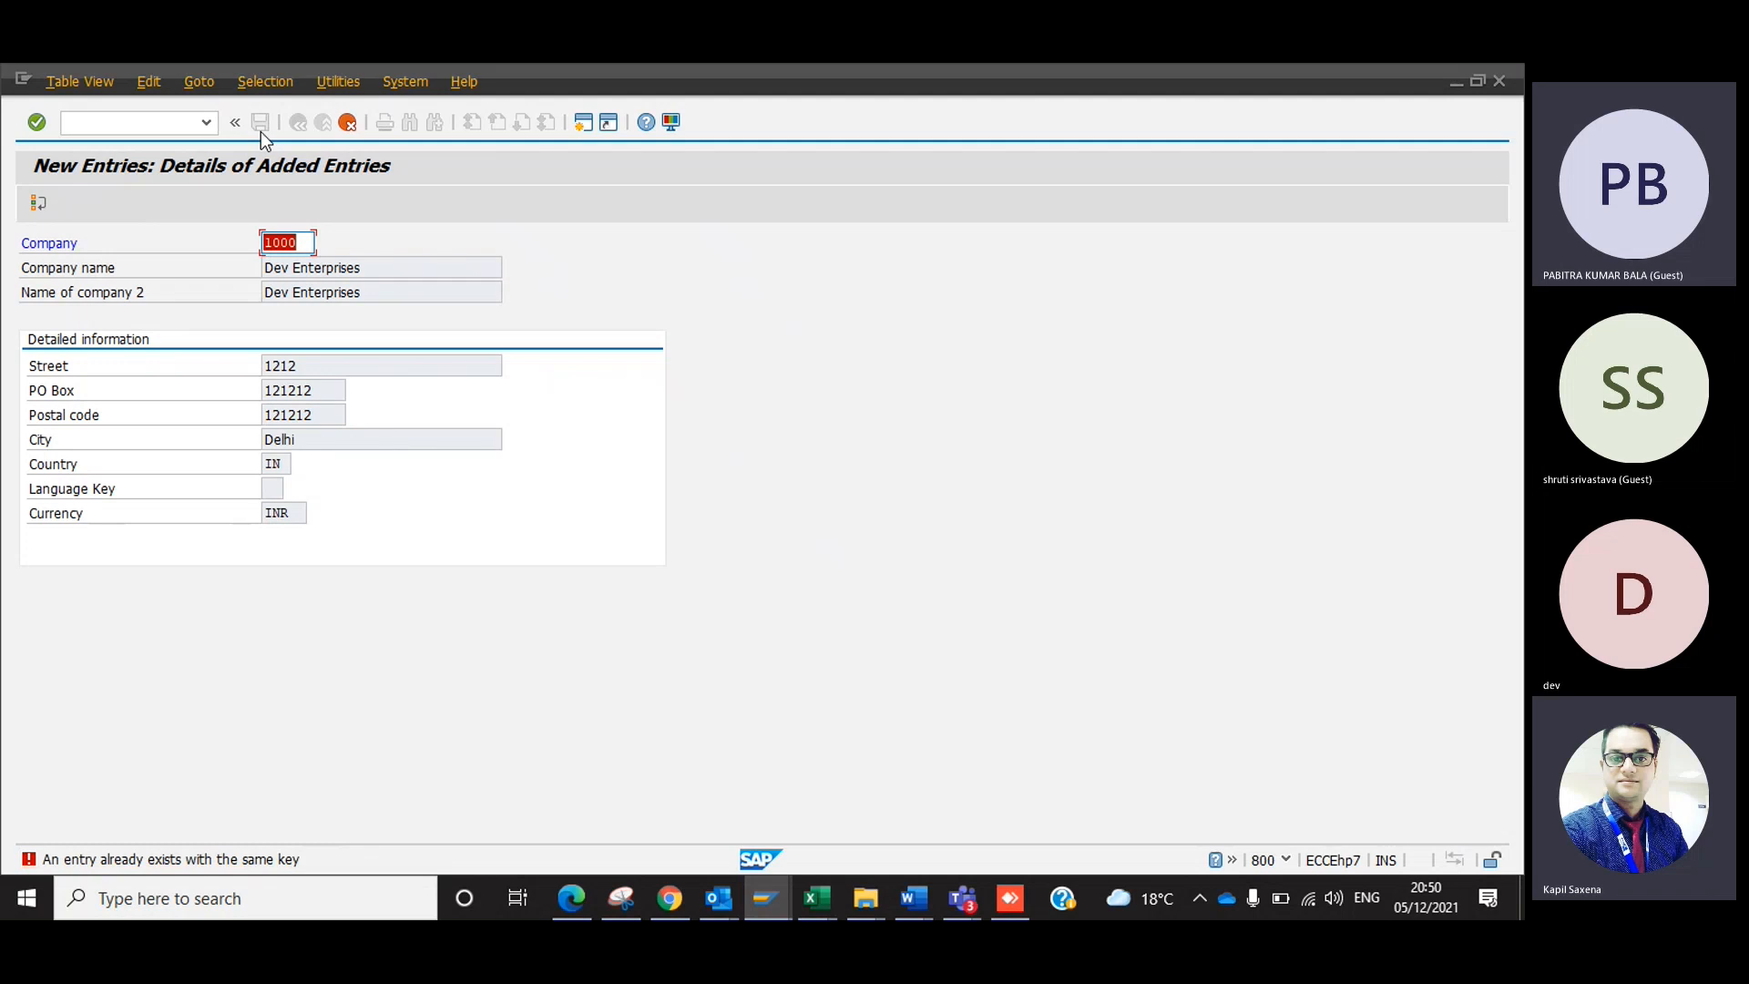
left_click(347, 122)
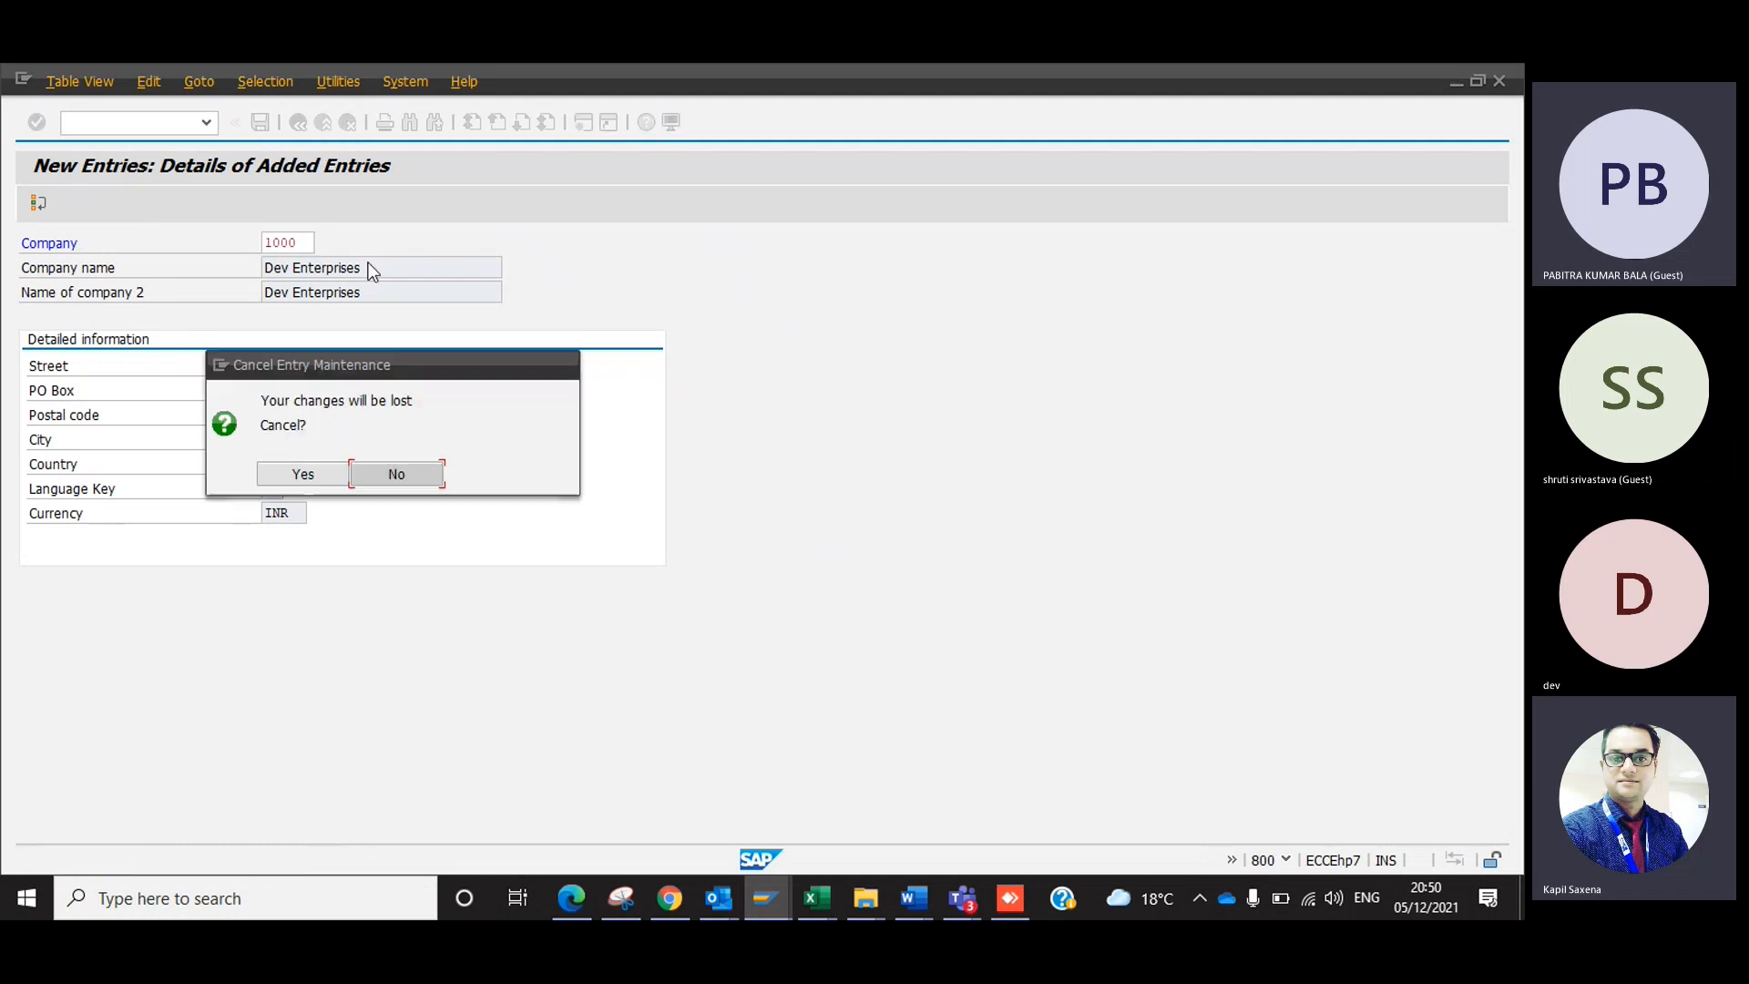
left_click(340, 471)
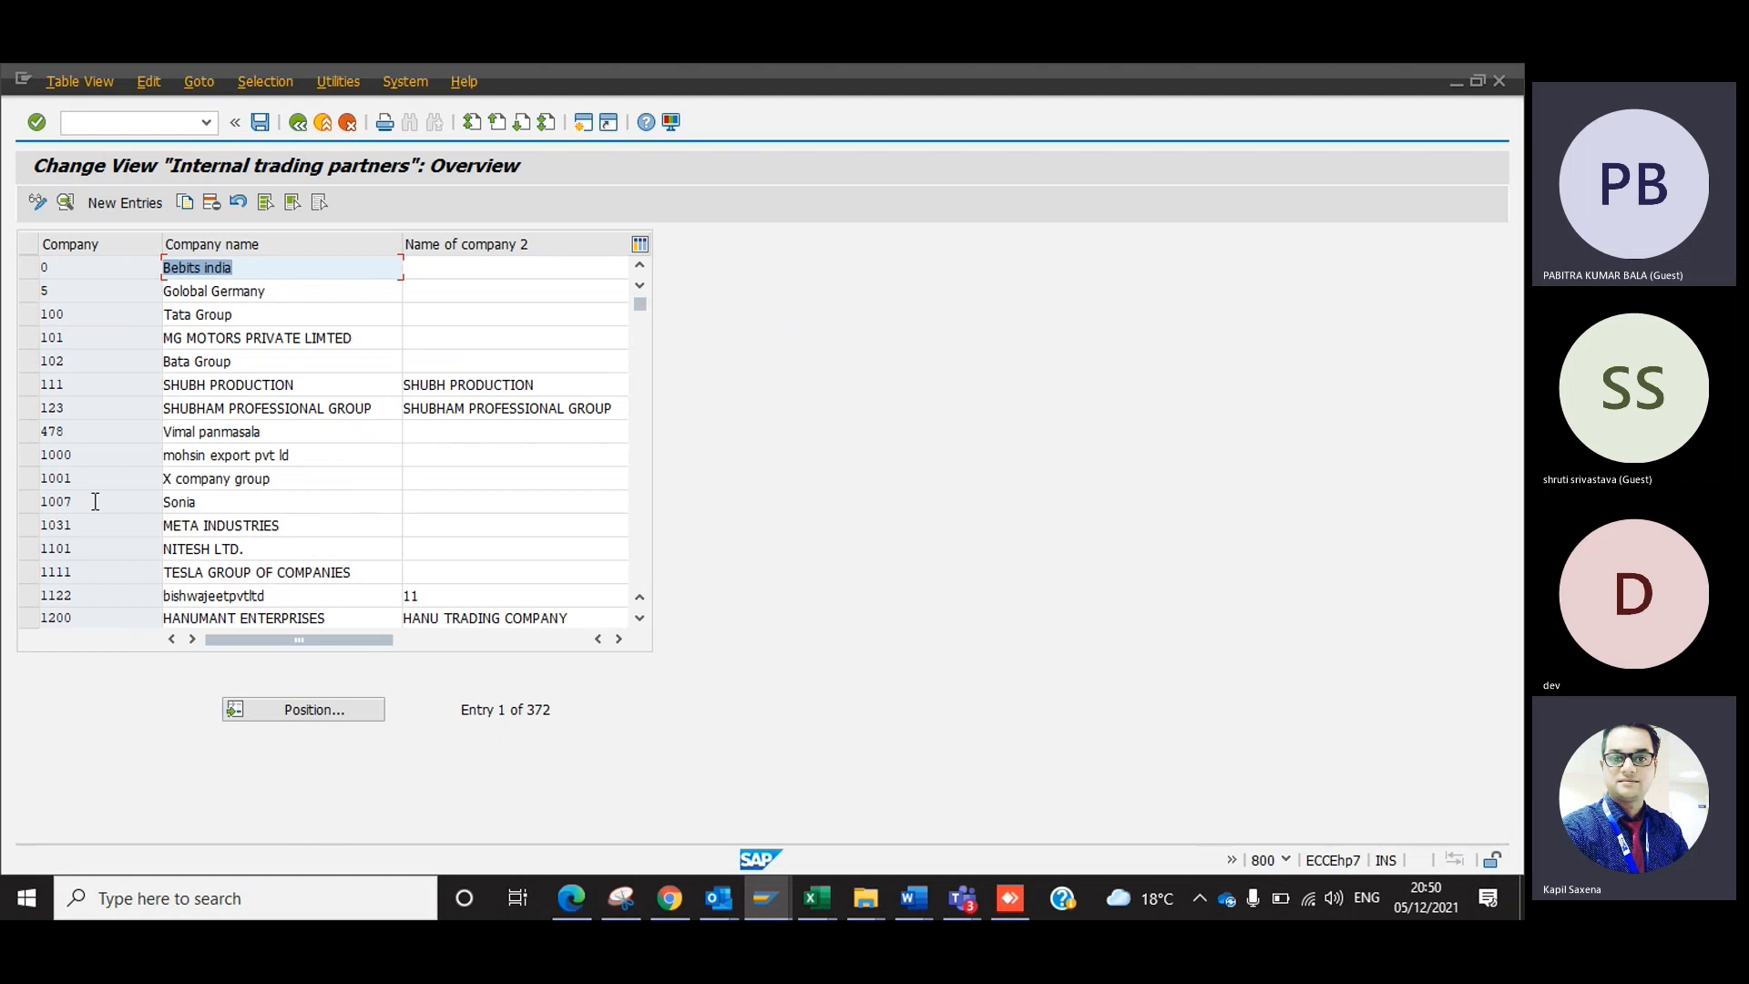
Delete the existing company 1000 entry from the internal trading partners table and save the change.
left_click(36, 459)
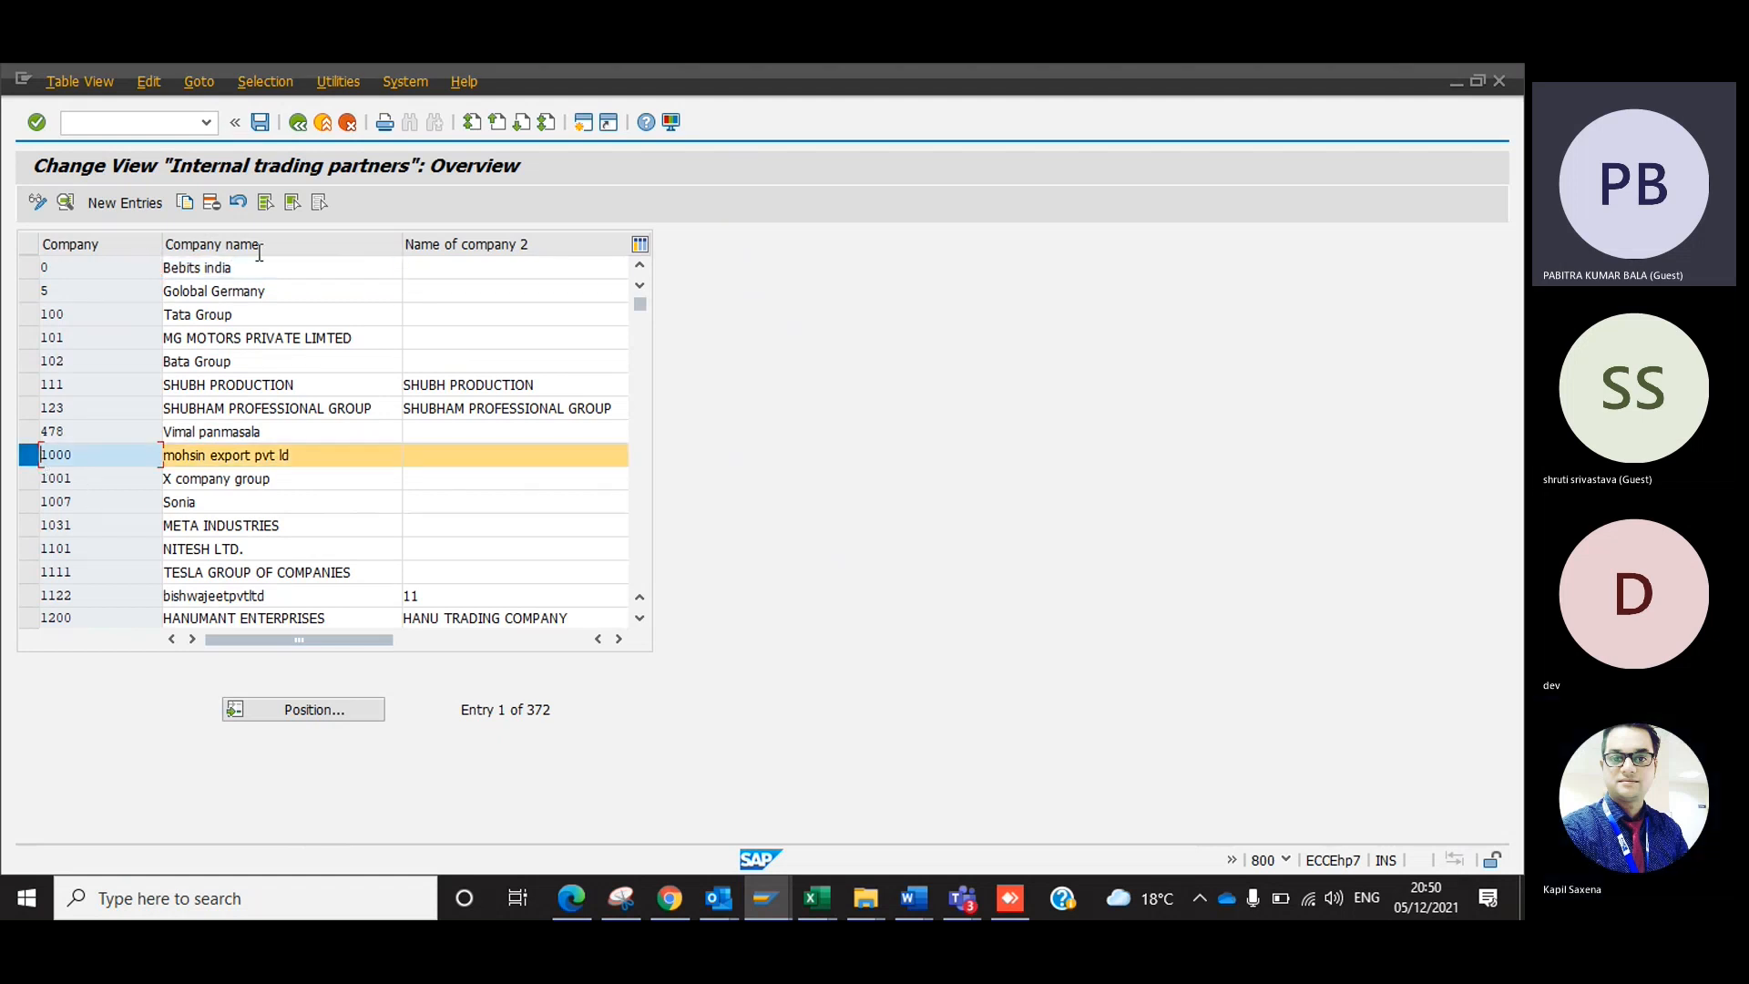
left_click(211, 203)
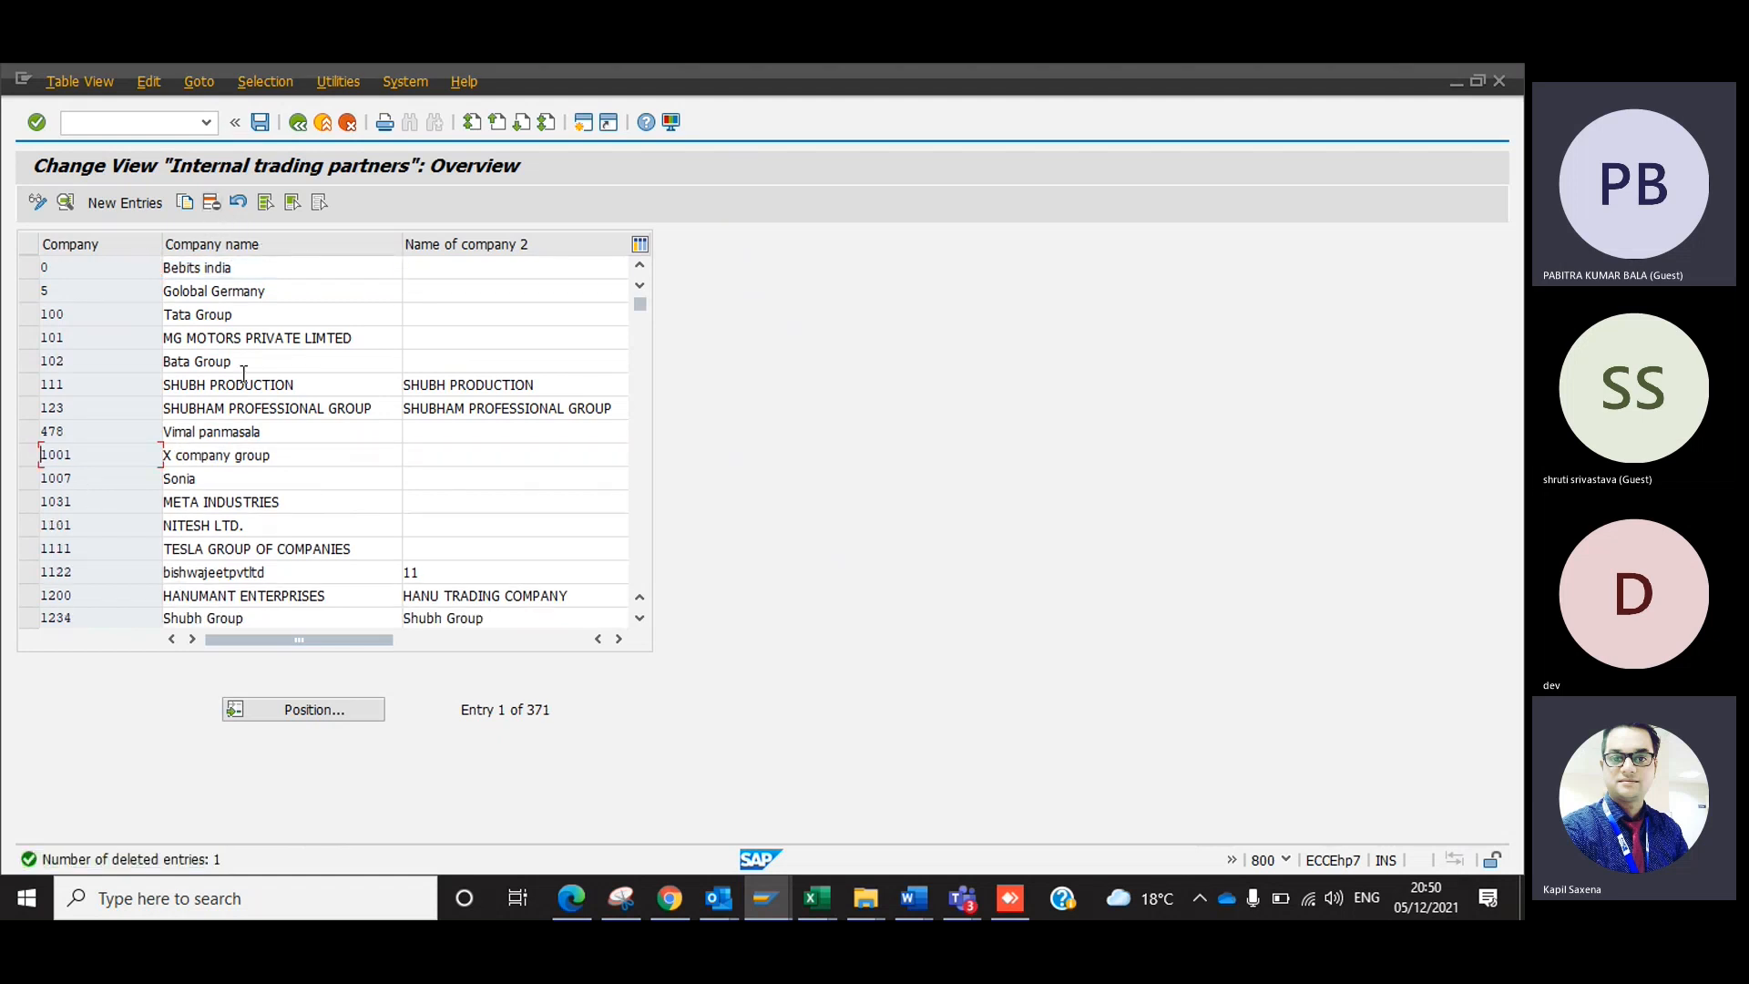
left_click(261, 127)
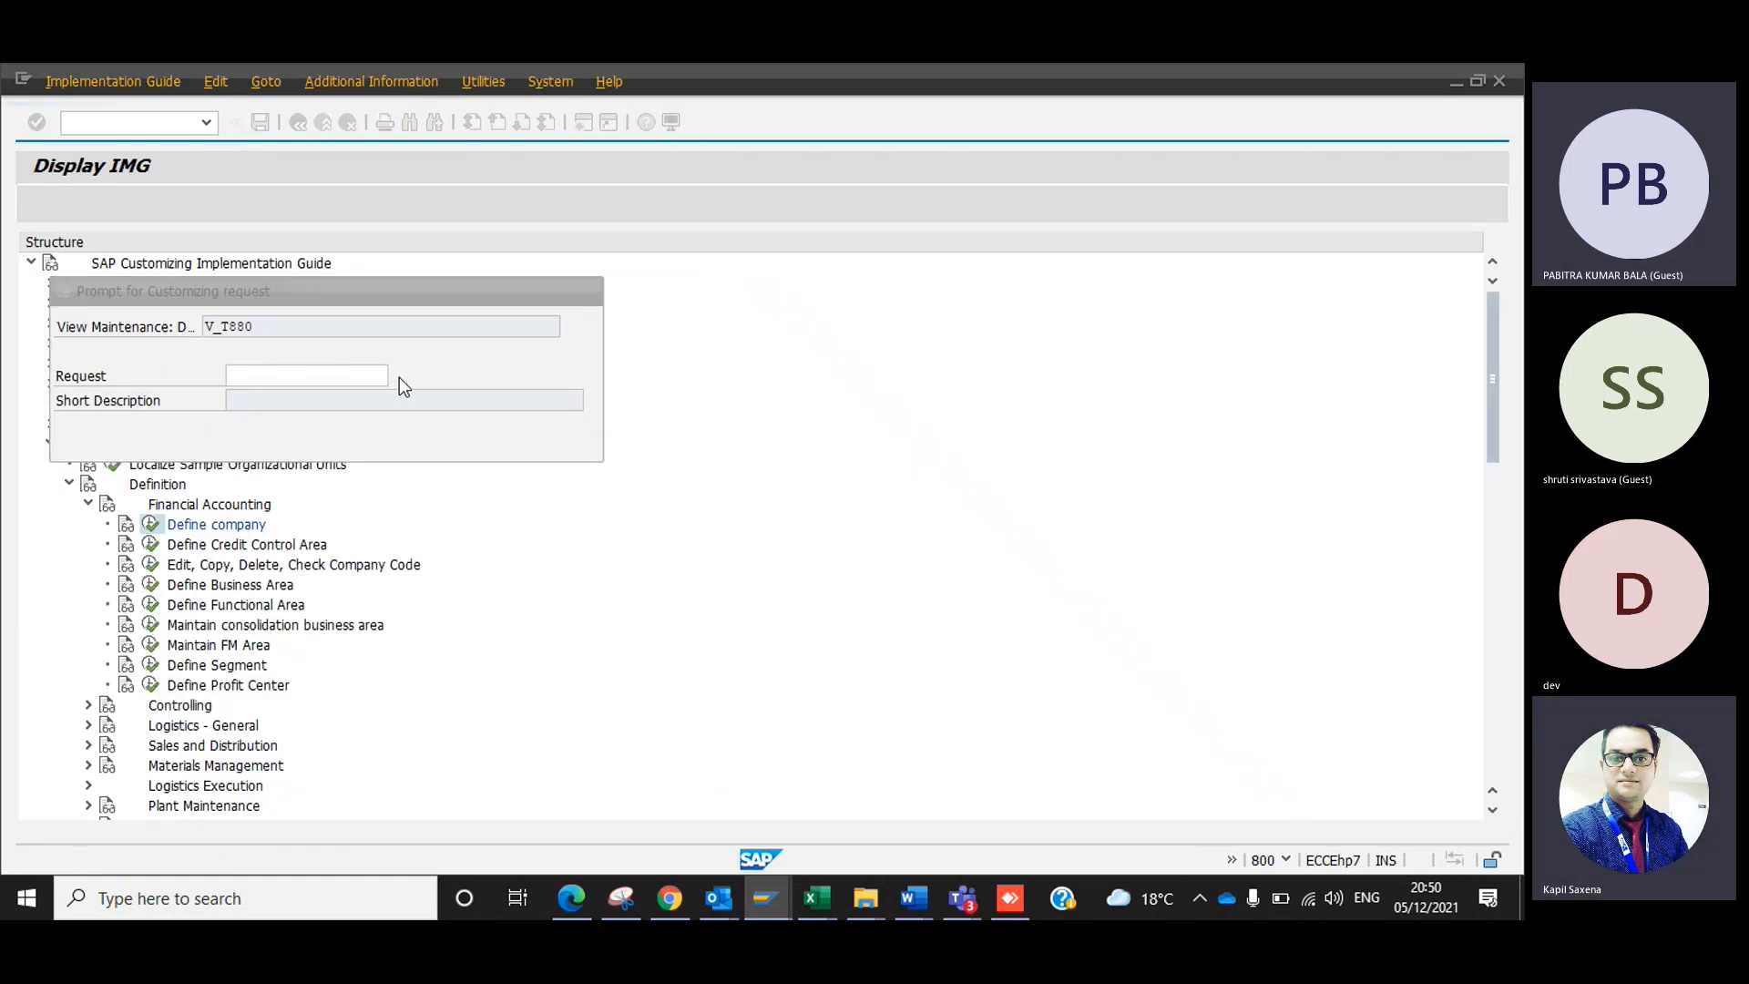
Create a customizing request with the short description "Delete" and record the company deletion in it.
left_click(399, 377)
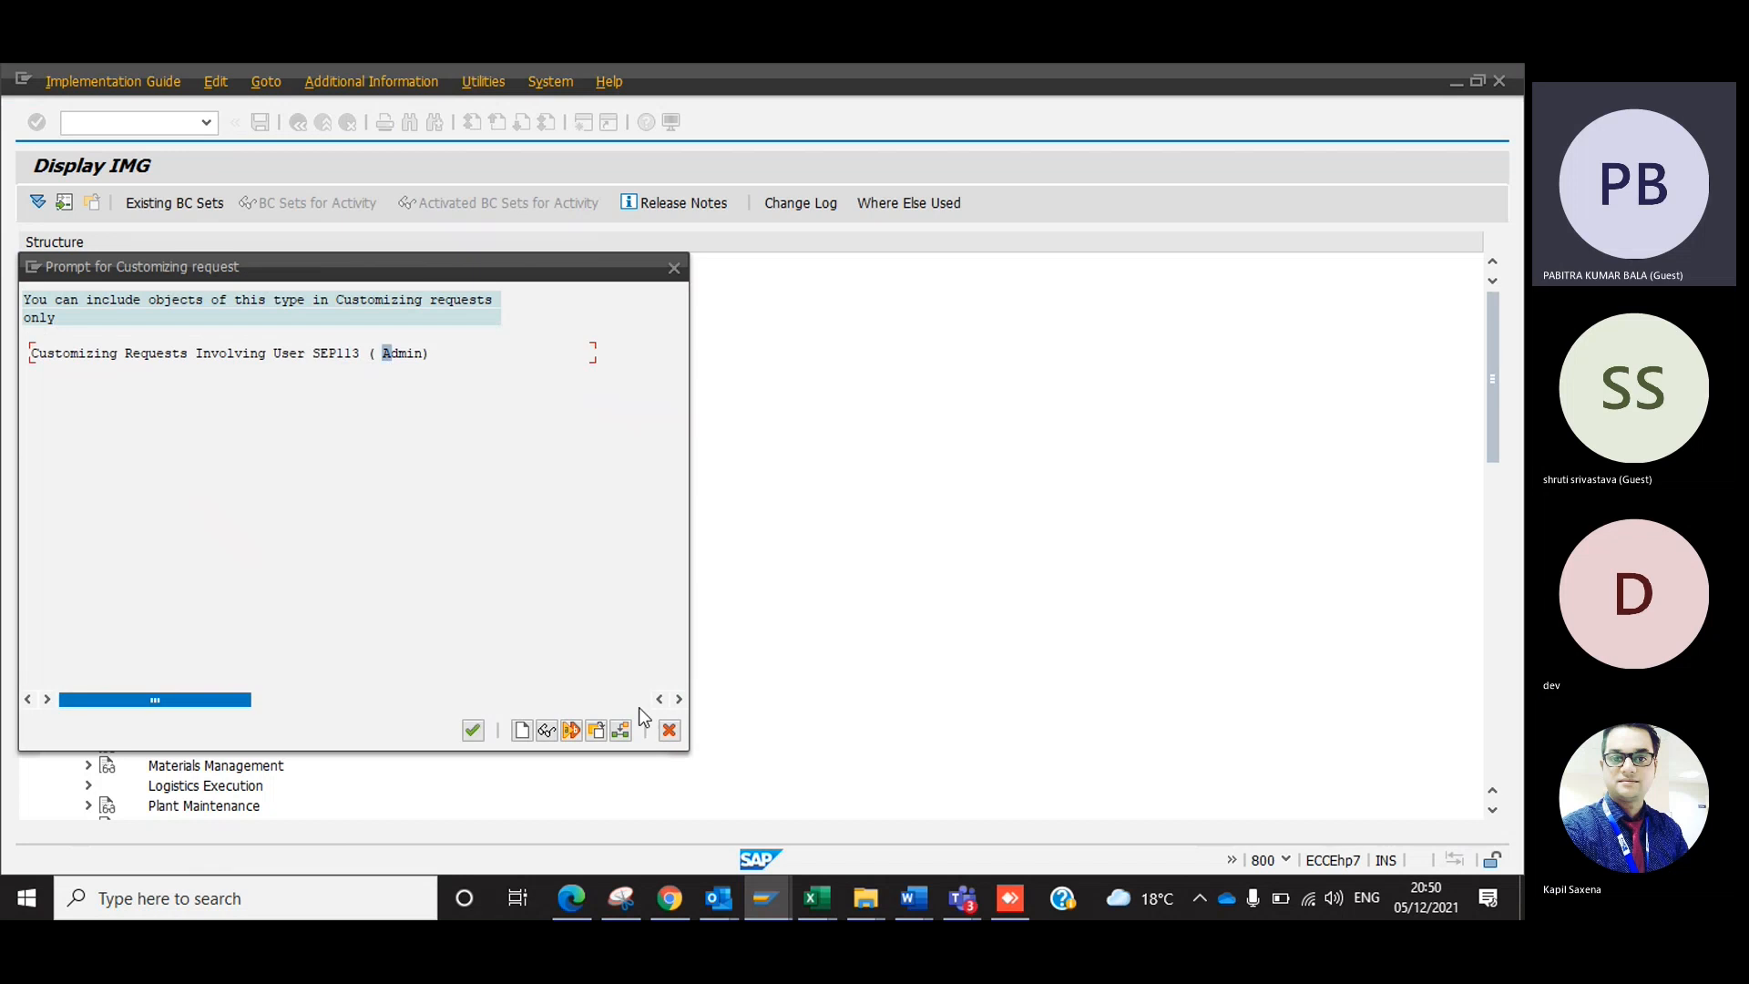
left_click(669, 730)
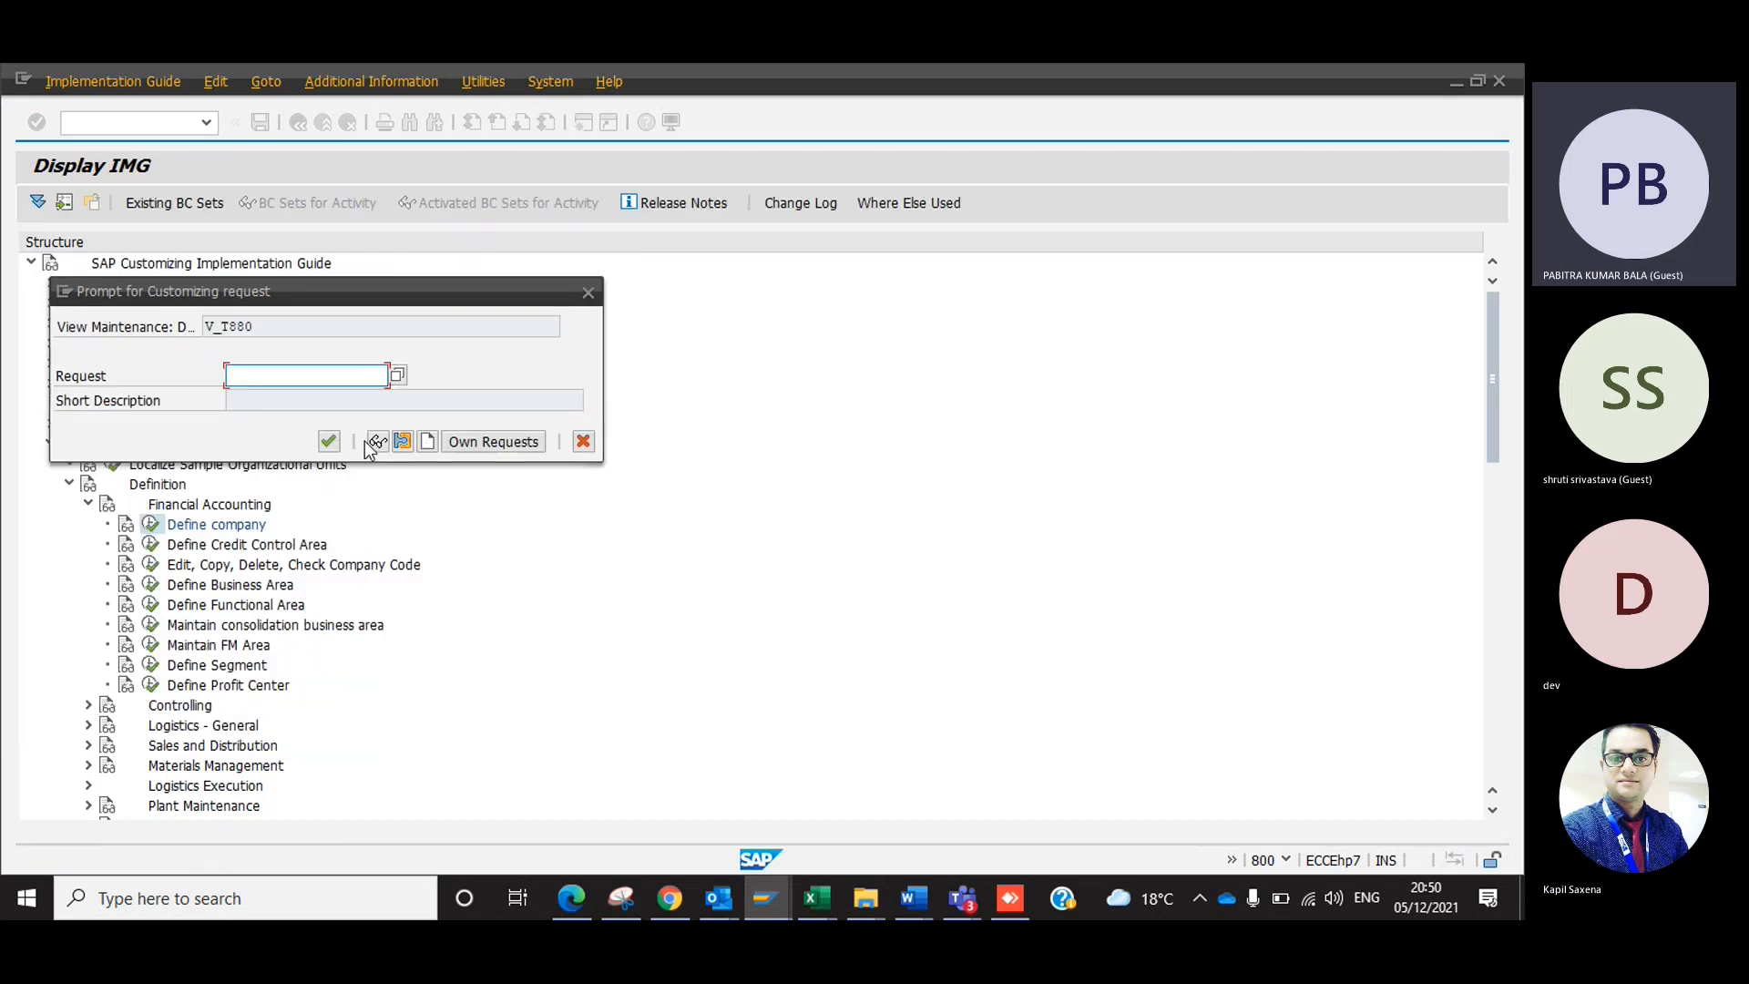
left_click(427, 442)
type("Delete")
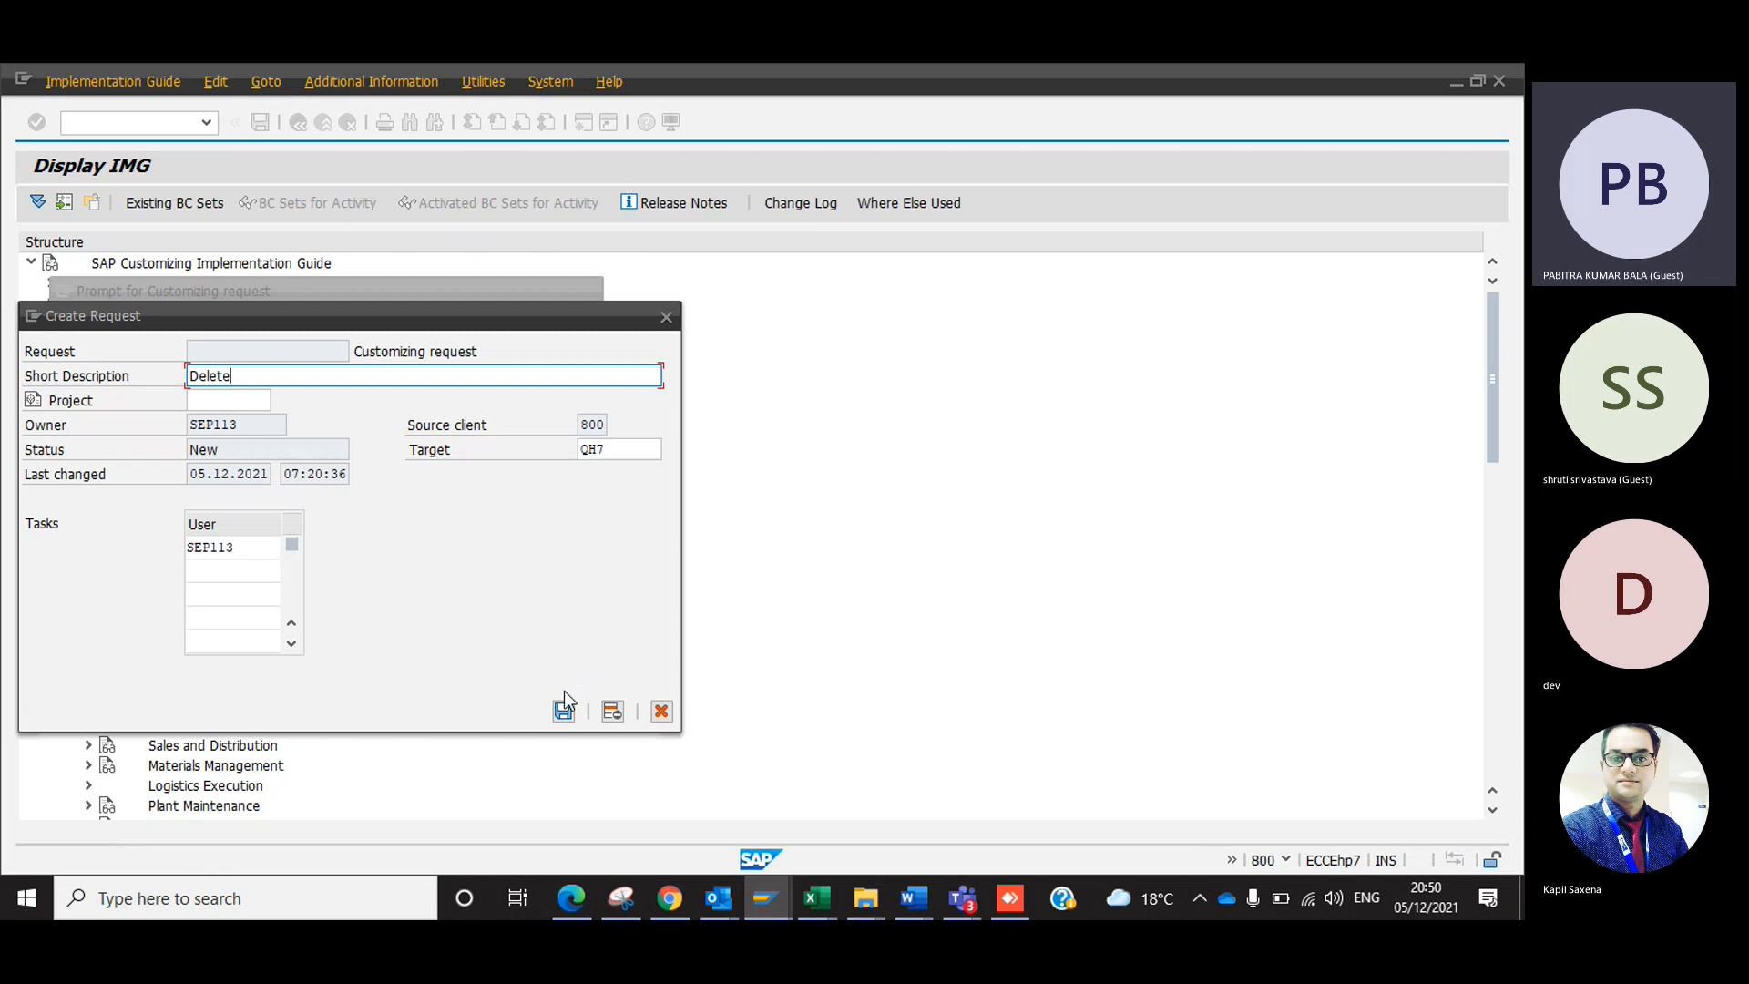
left_click(564, 710)
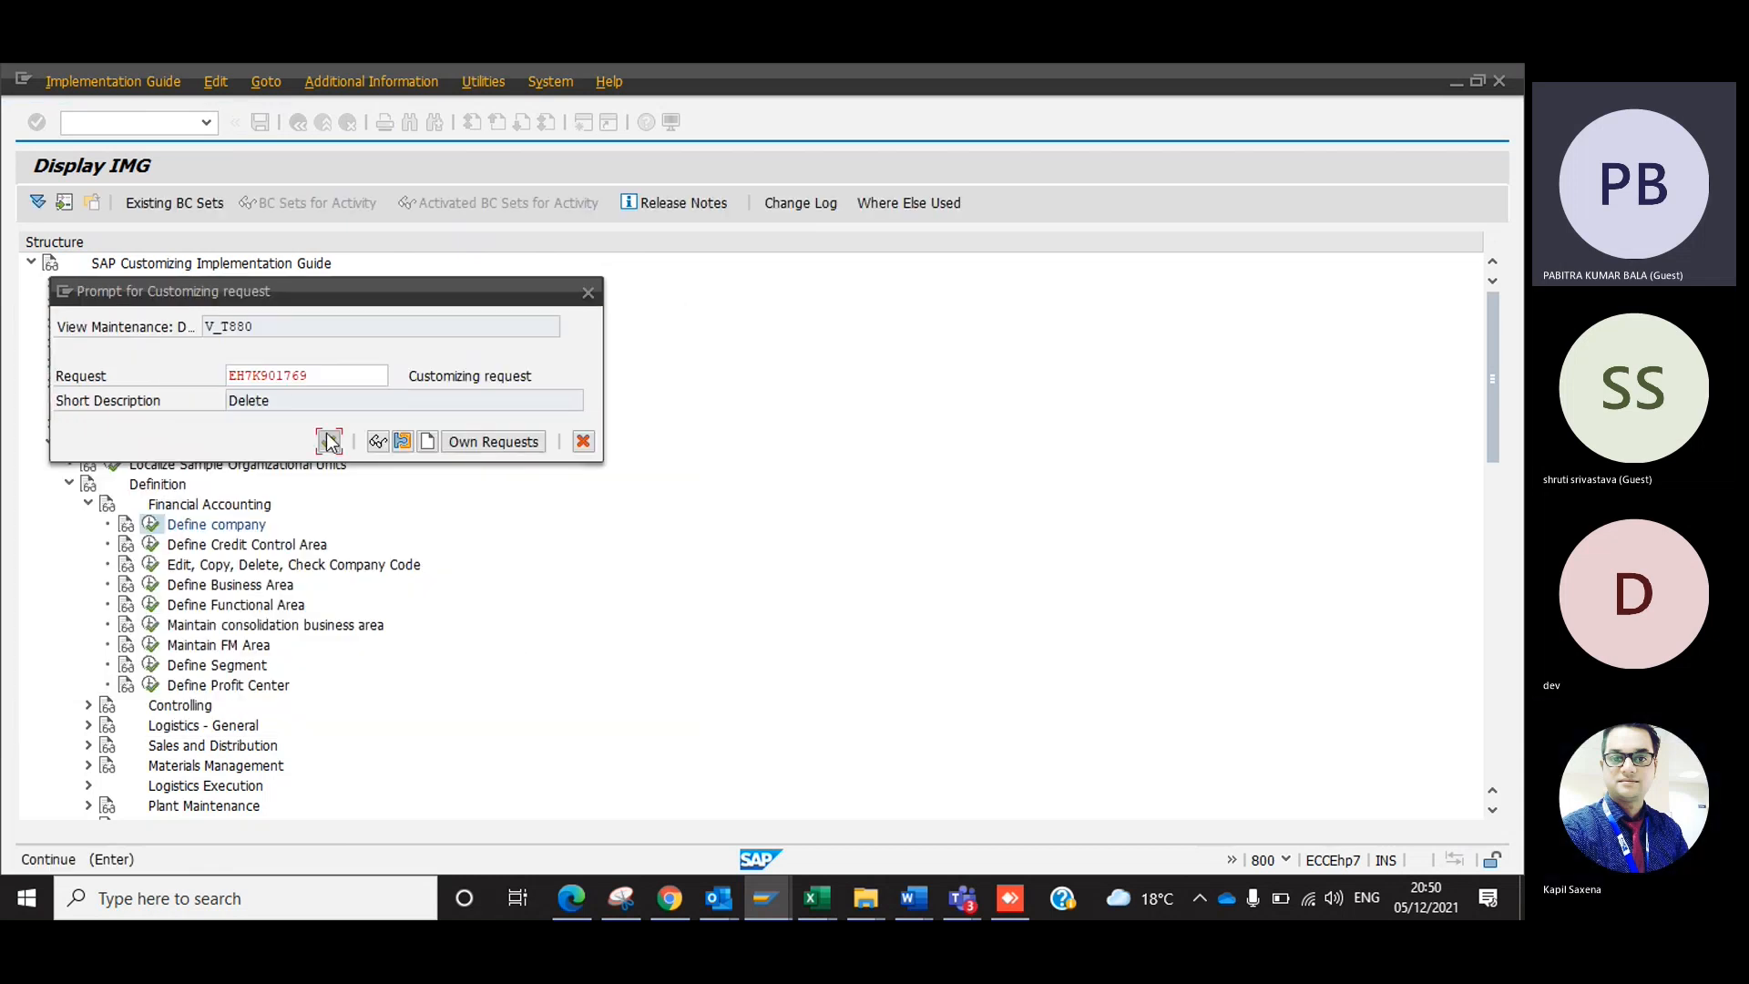
left_click(329, 442)
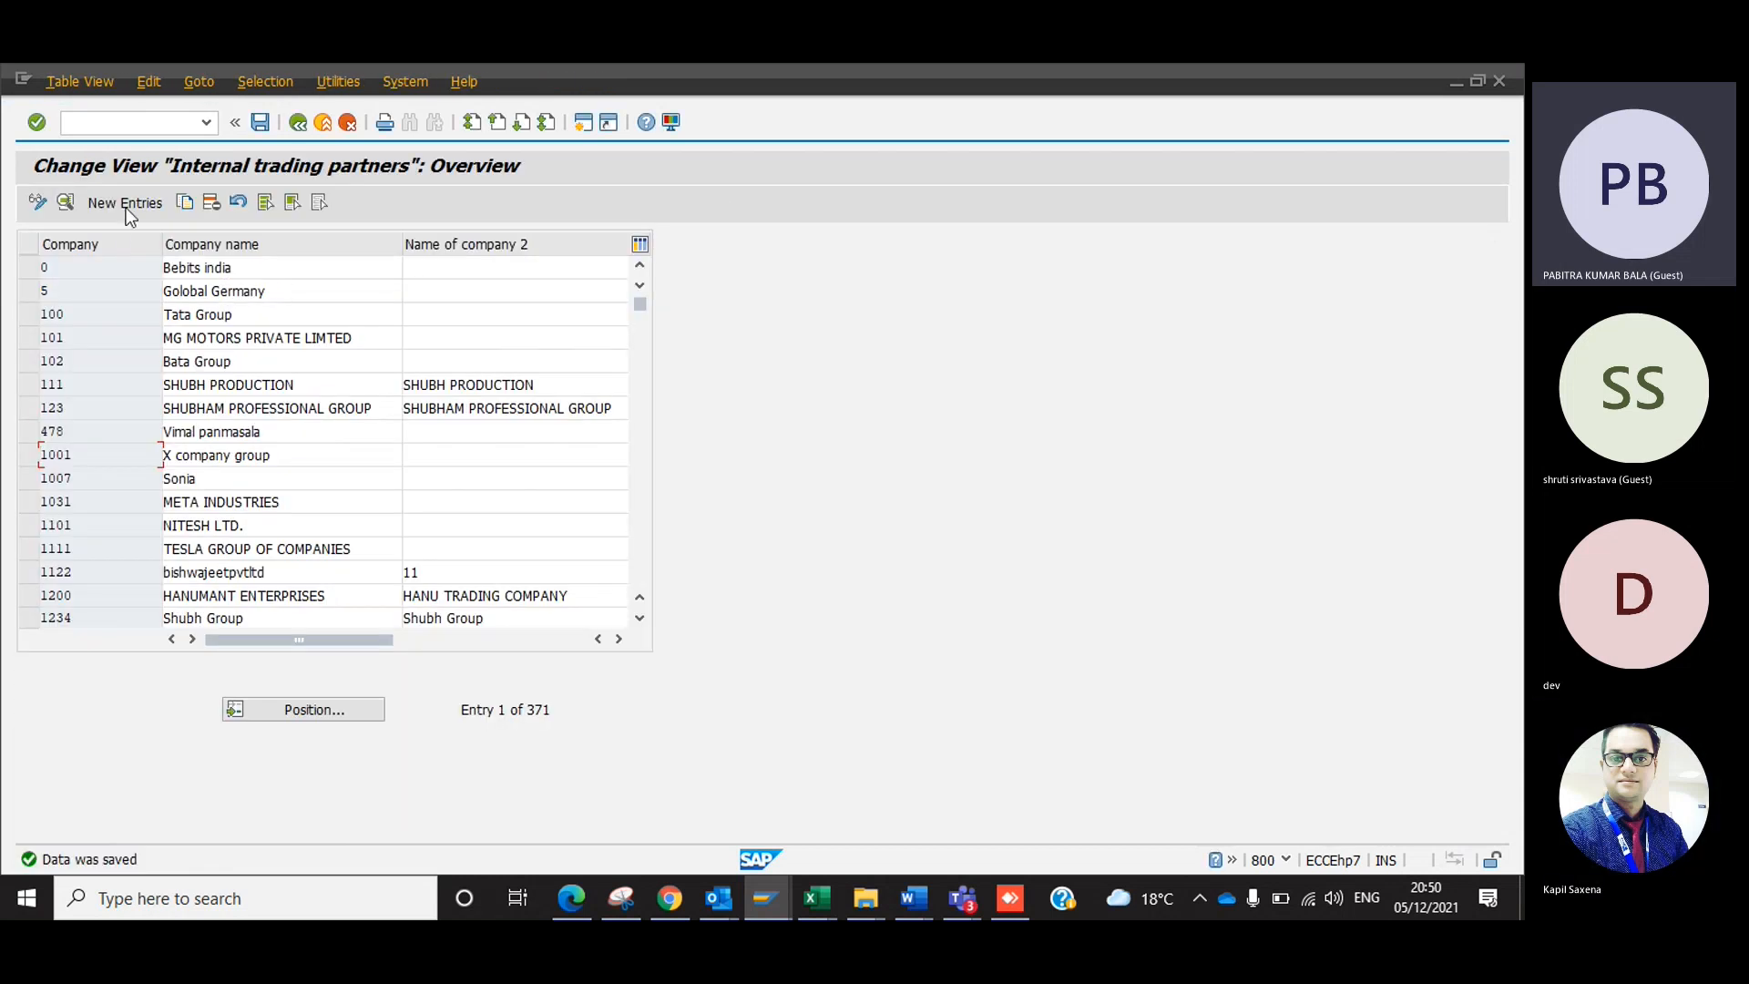
Start a new entry for company 1000 named Dev Enterprises in both name fields, with street 1212 and PO box 121212.
left_click(128, 203)
type("1000")
key("Tab")
key("Down")
key("Tab")
key("Tab")
type("1212")
key("Tab")
type("121212")
Fill in postal code 121212, city Delhi and country IN for the new company.
key("Tab")
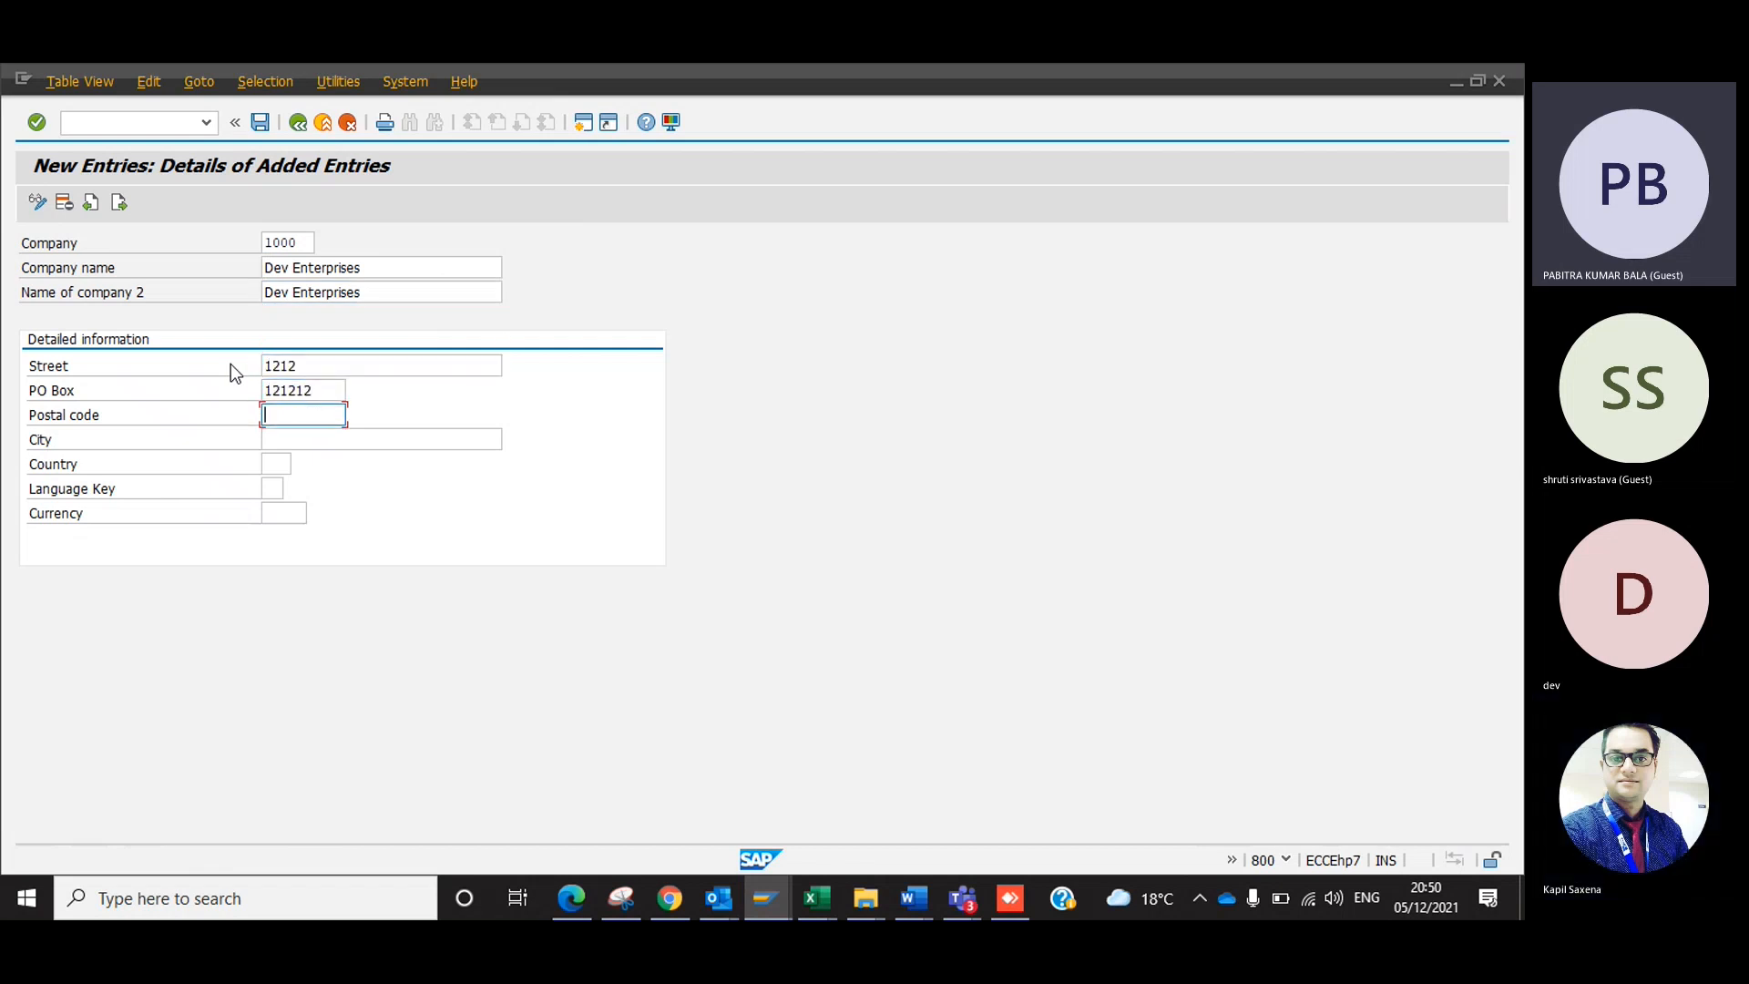
type("121212")
key("Tab")
key("Down")
key("Tab")
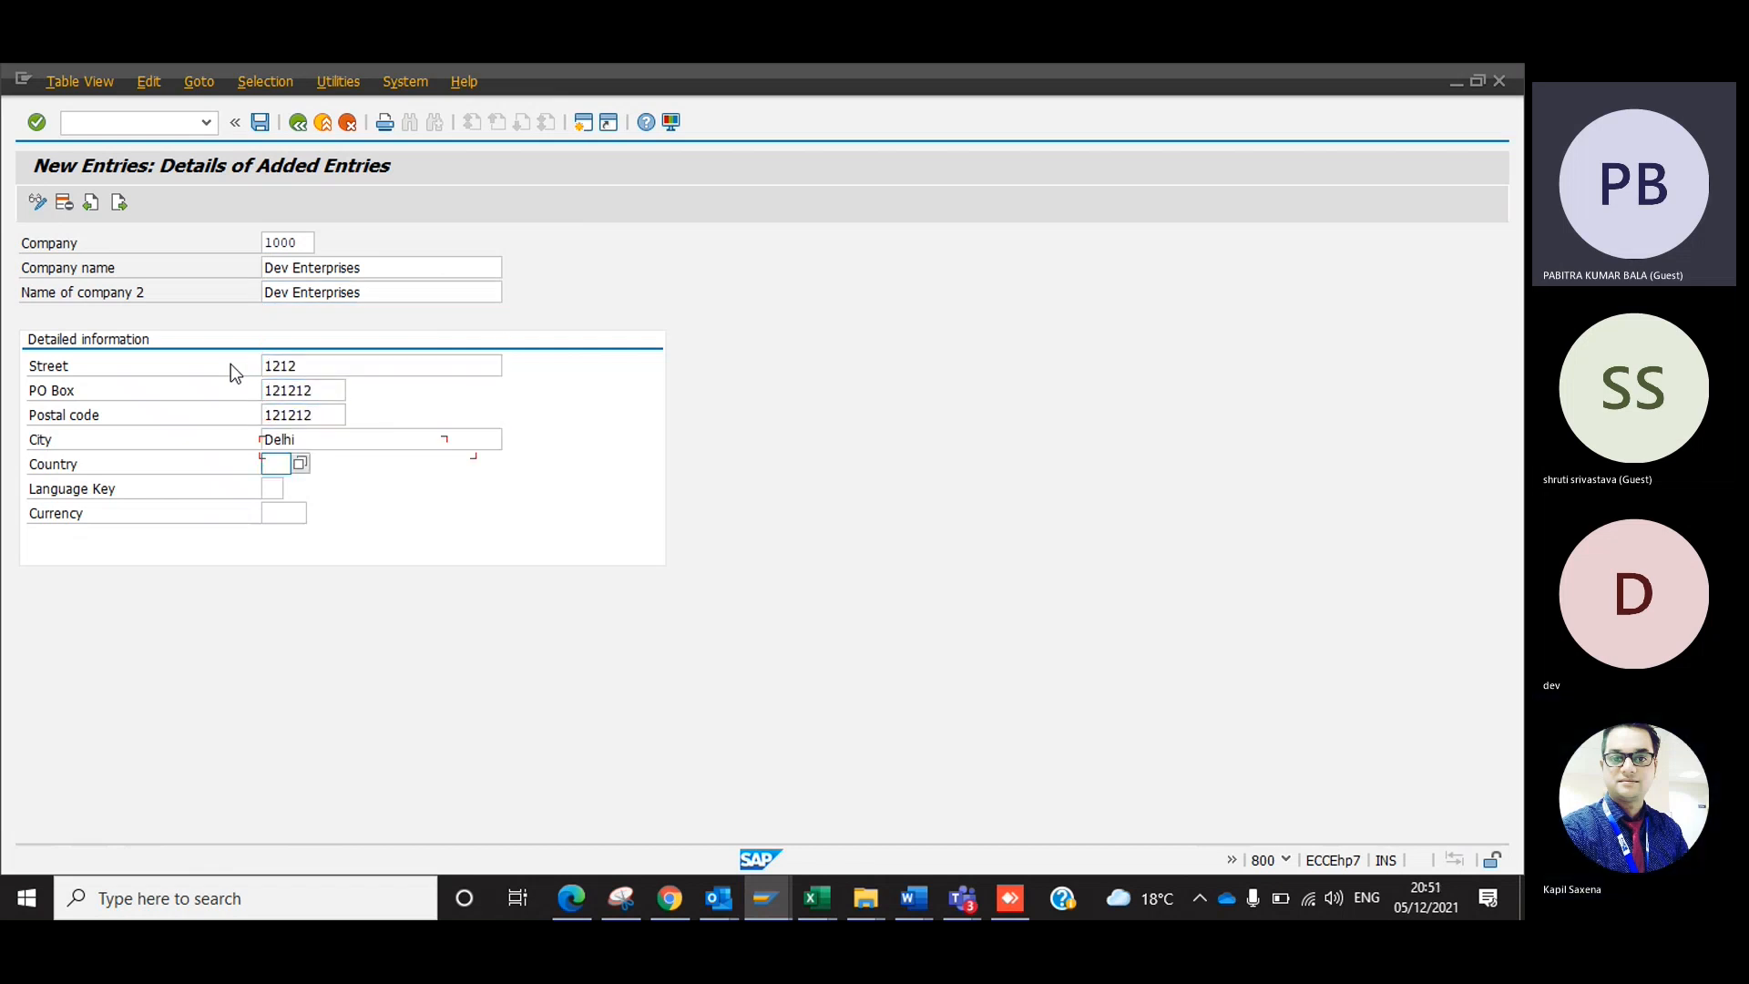
type("IN")
Clear and refill the street with 1212 and the PO box and postal code with 121212 from the input history.
key("shift+Tab")
key("shift+Tab")
key("shift+Tab")
key("shift+Tab")
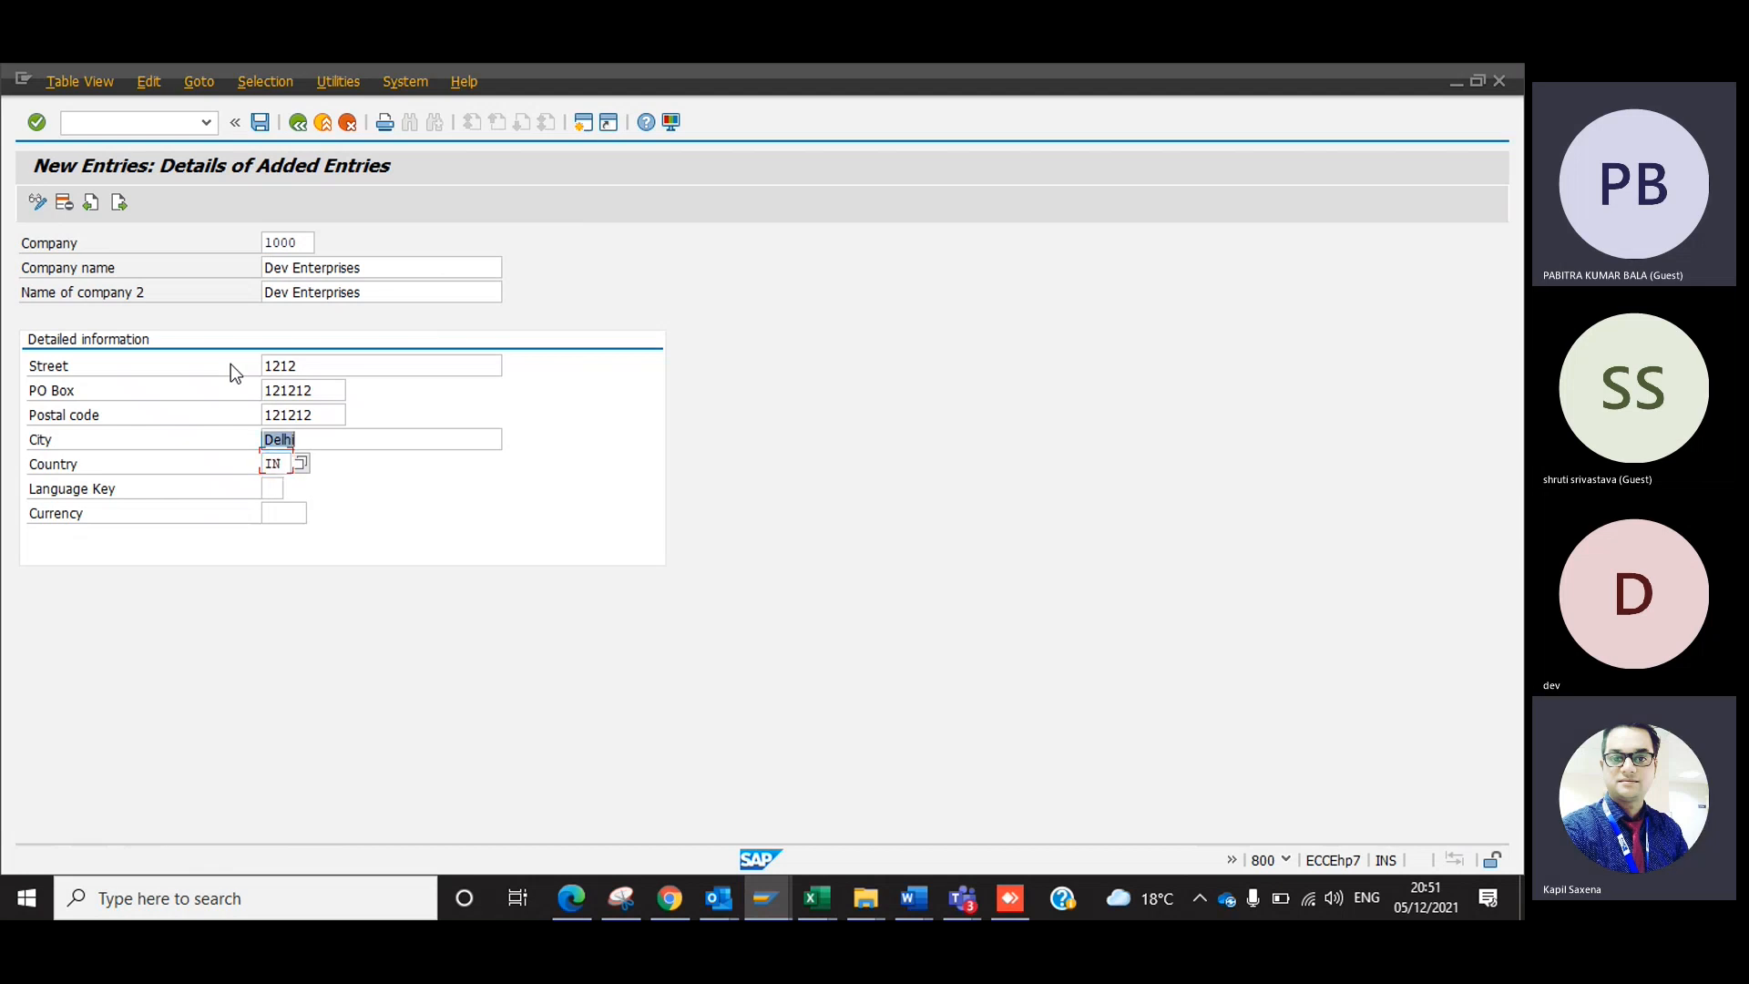
key("BackSpace")
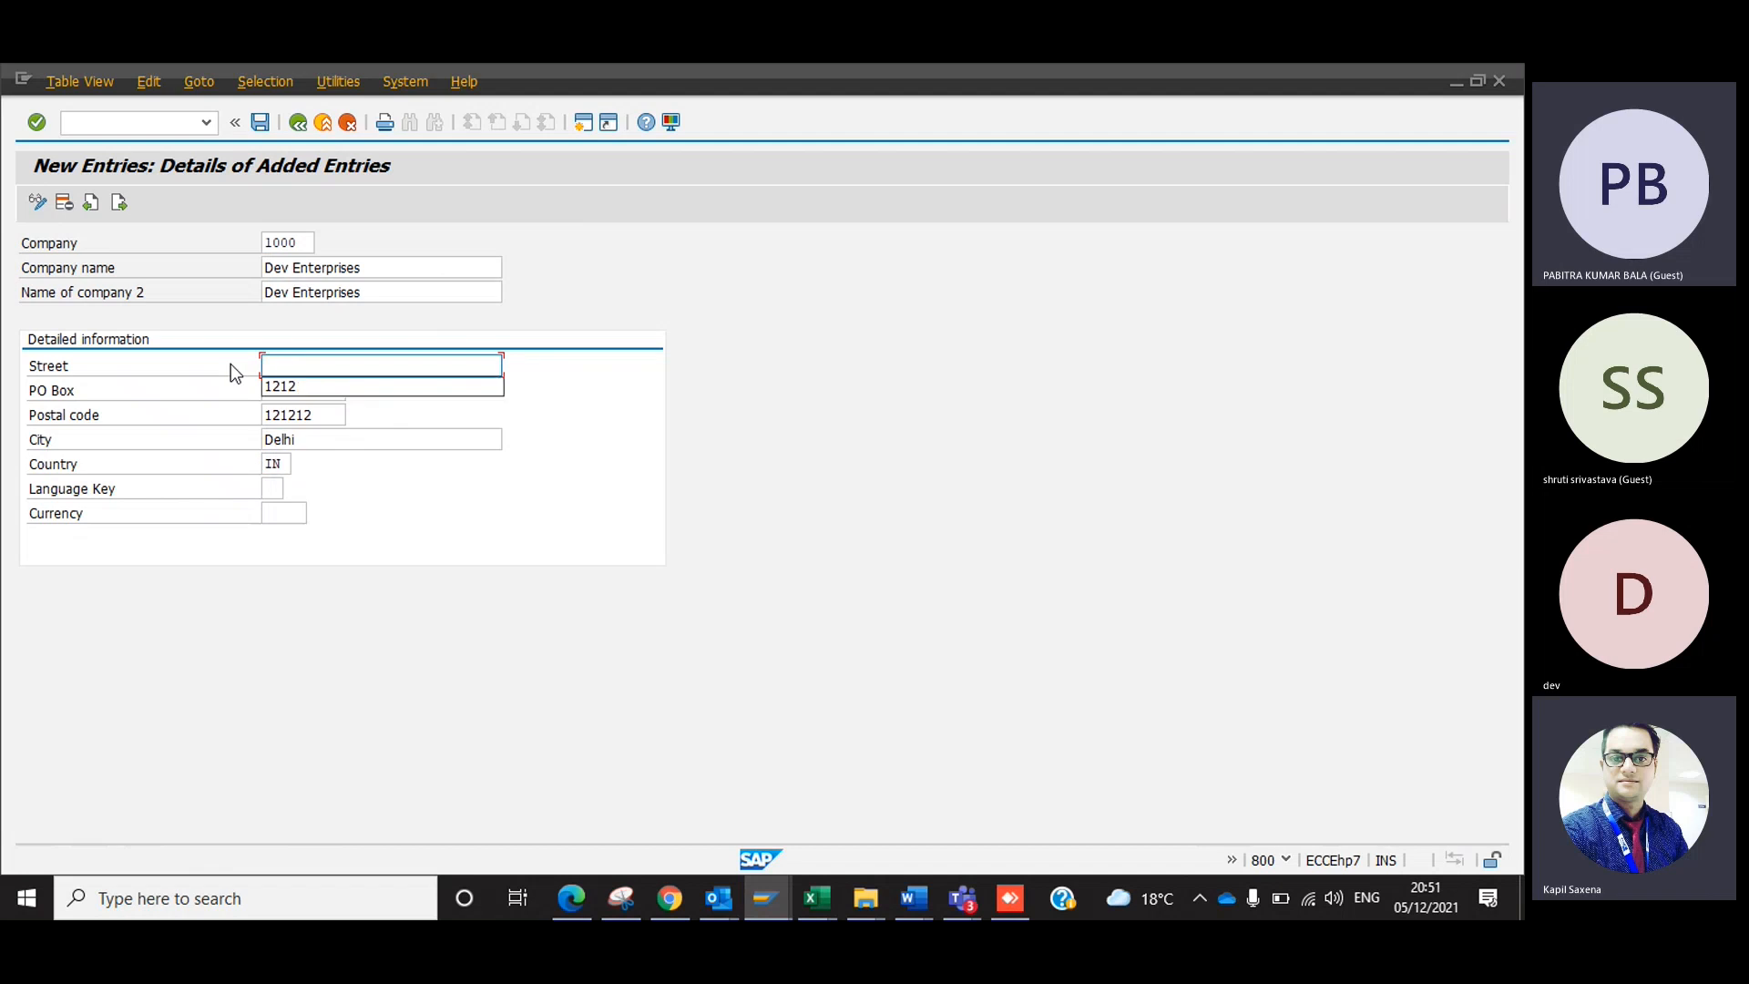
key("Down")
key("Return")
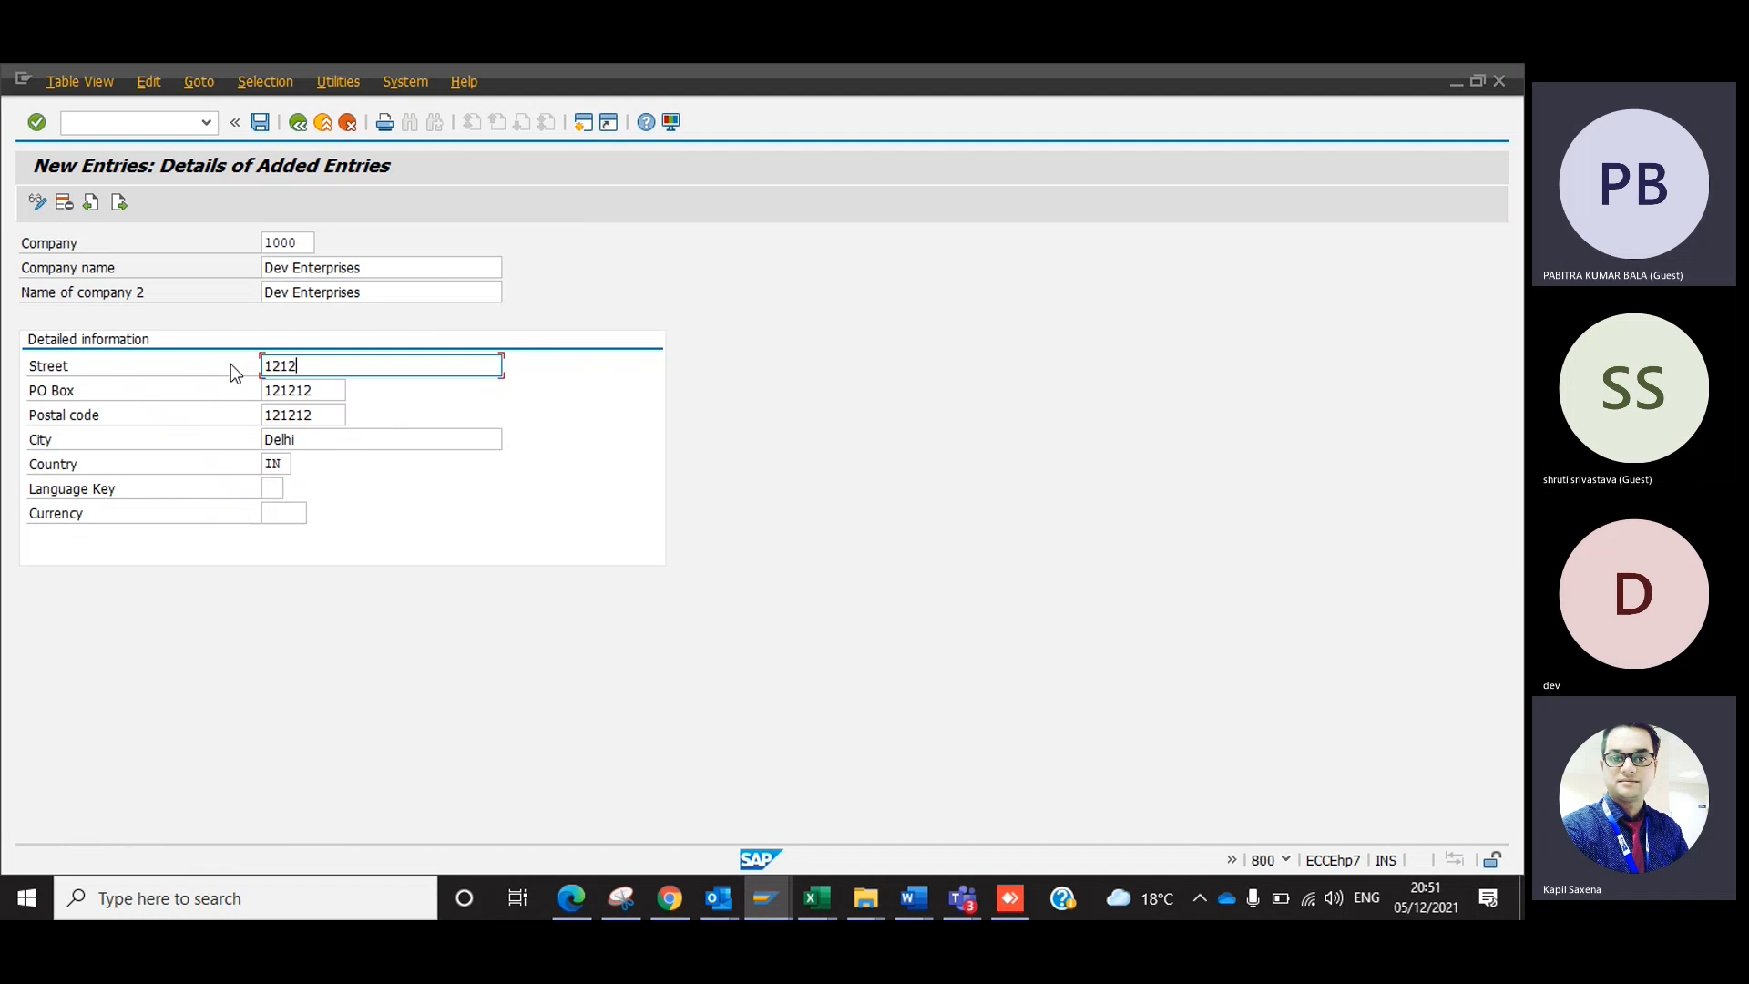
key("Tab")
key("BackSpace")
key("Down")
key("Return")
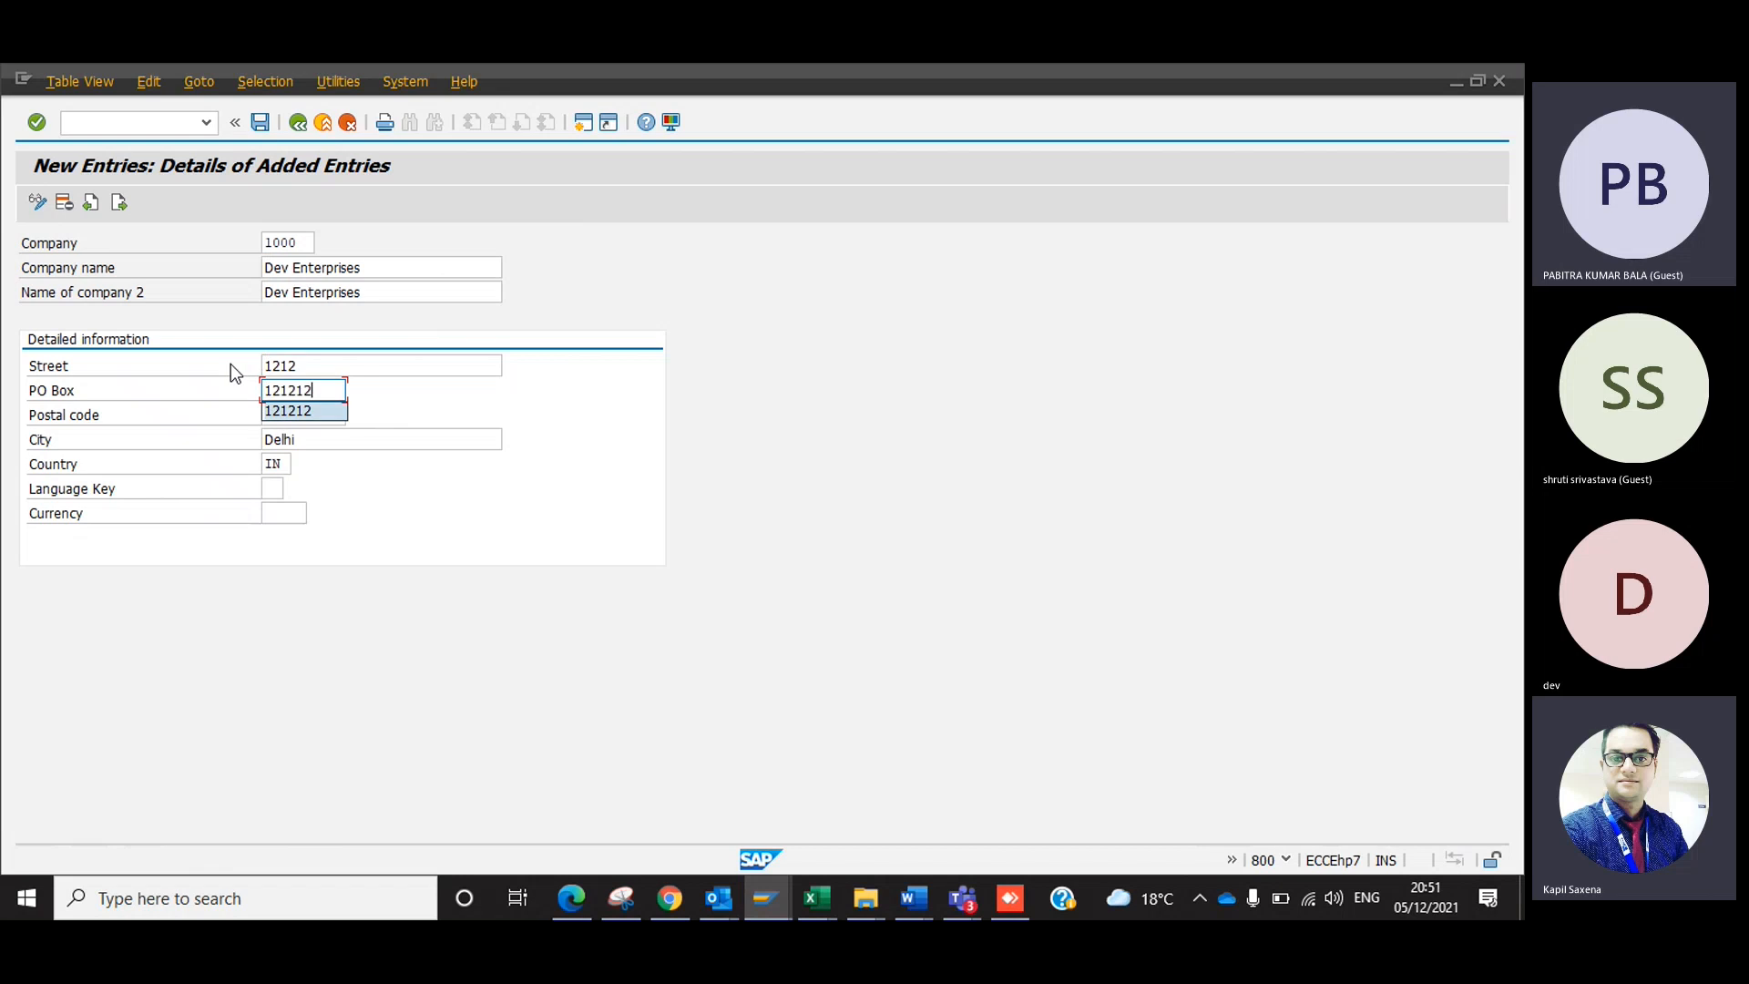
key("Tab")
key("BackSpace")
key("Down")
key("Return")
key("Tab")
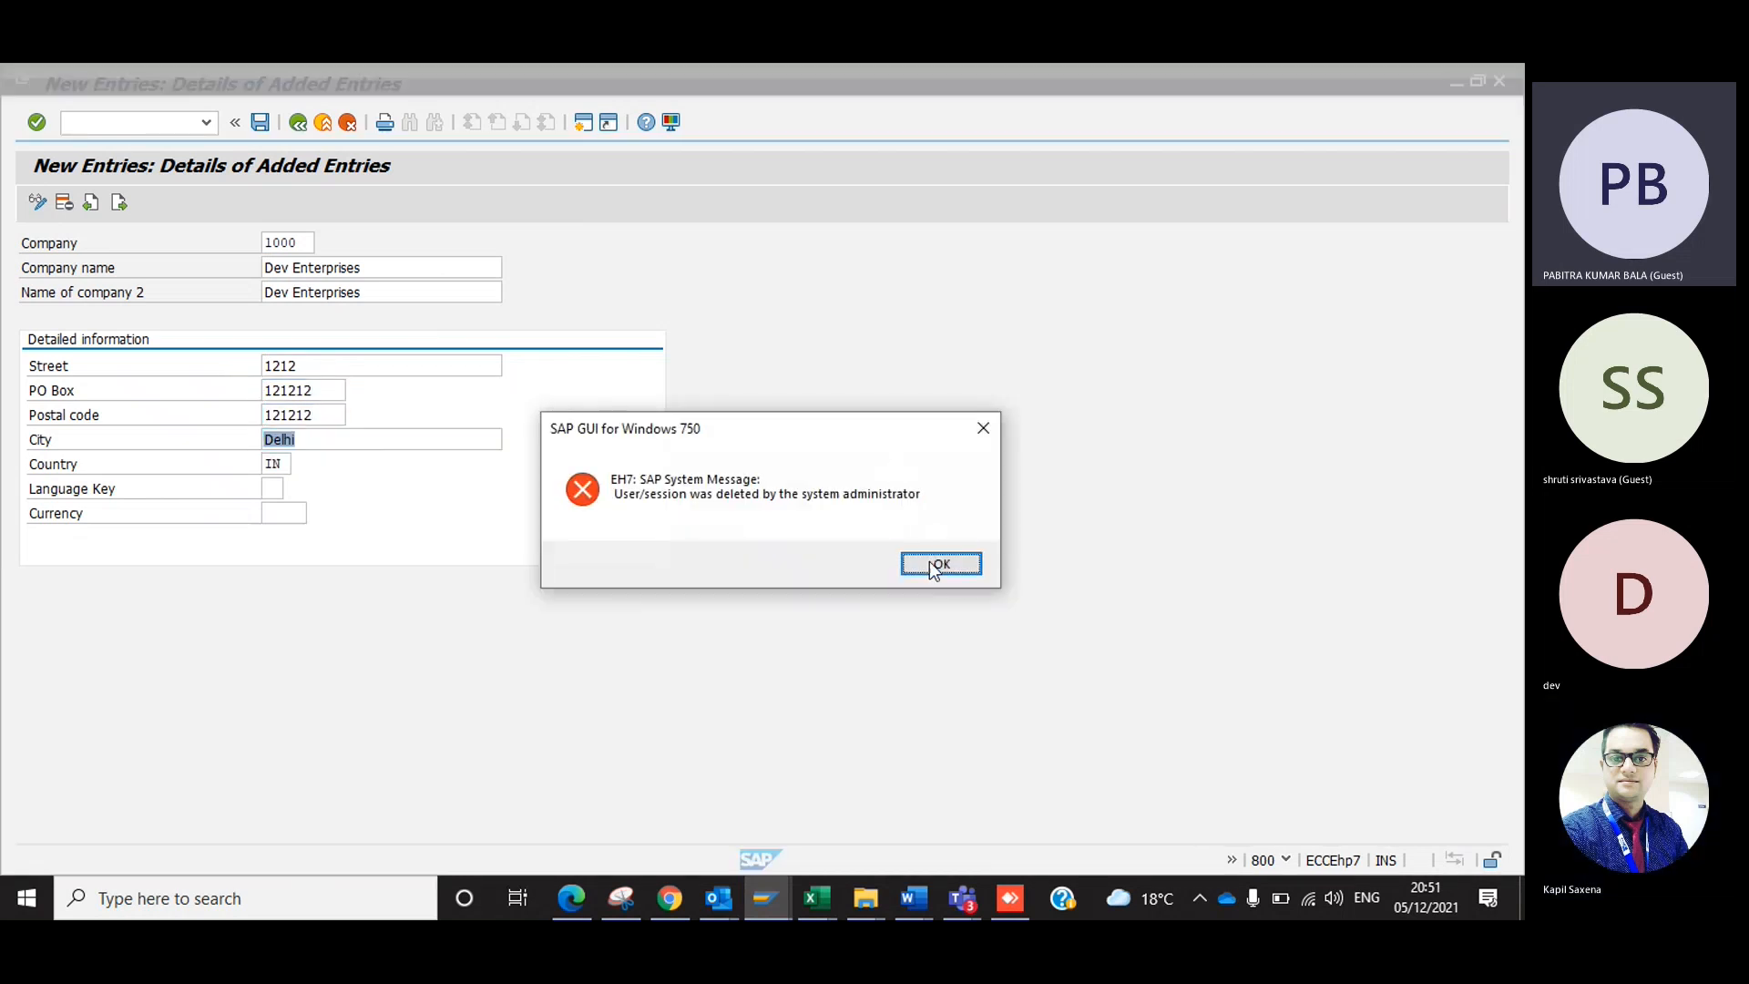
Dismiss the session error and log on to the DEMO connection again with the user name and password.
left_click(938, 565)
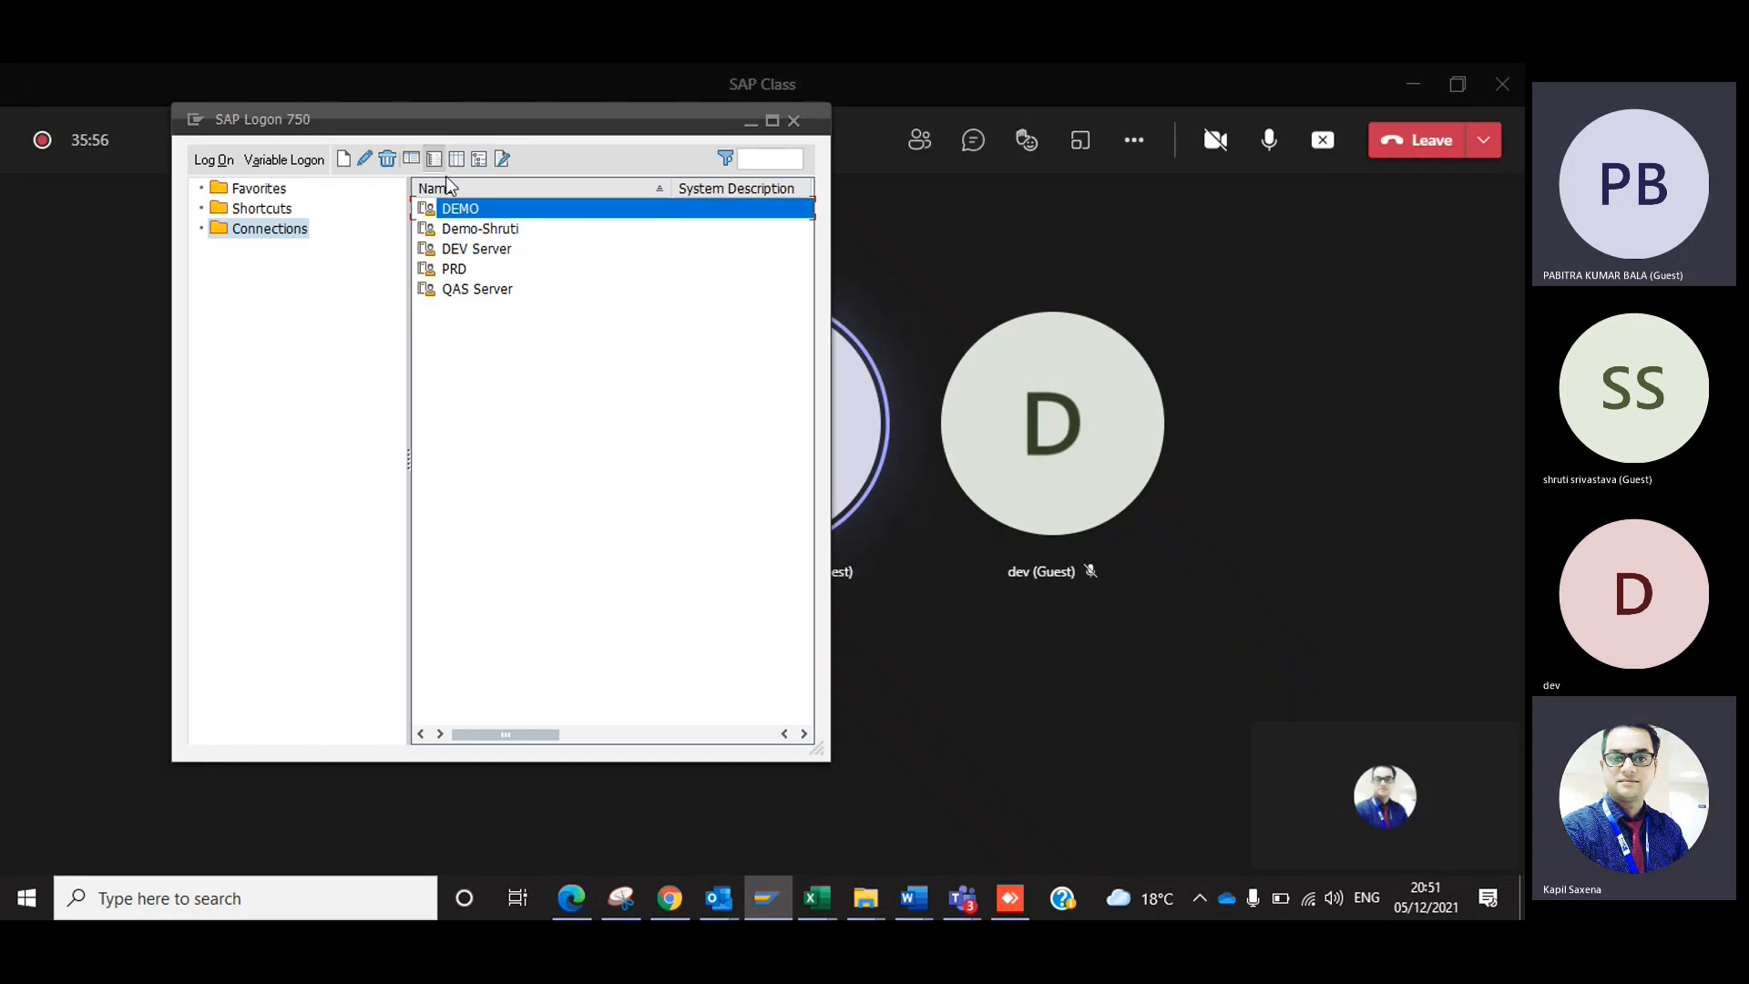
double_click(455, 209)
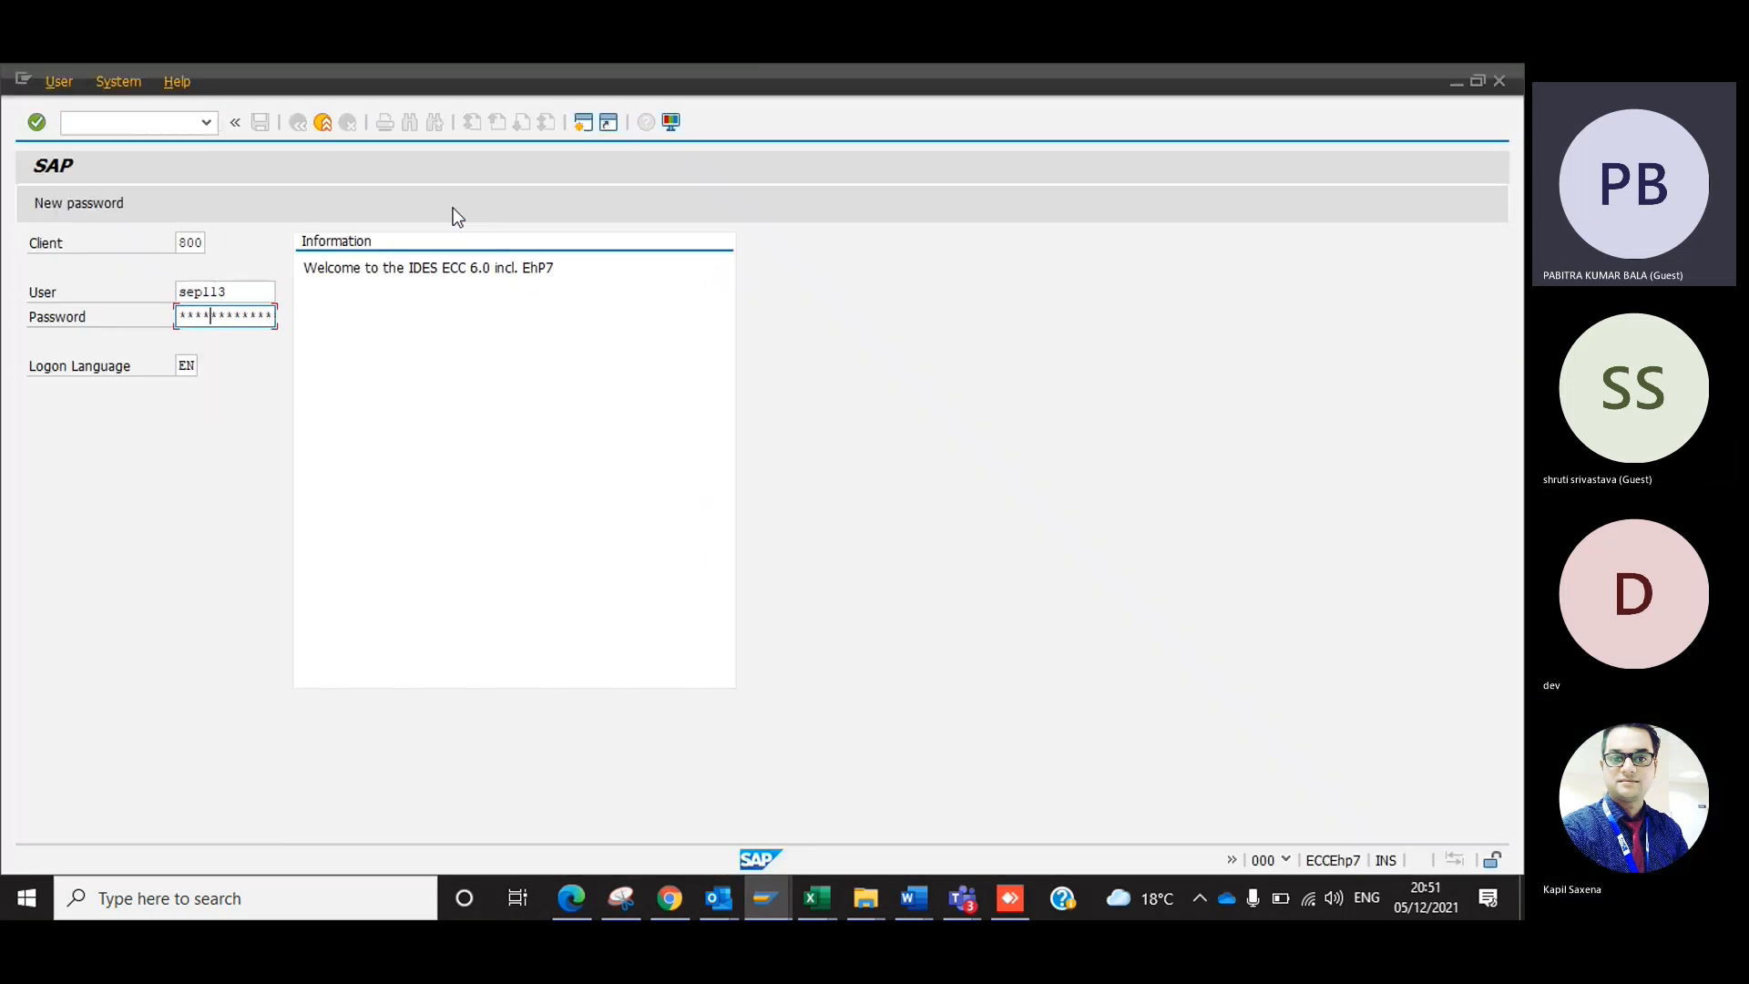
key("Return")
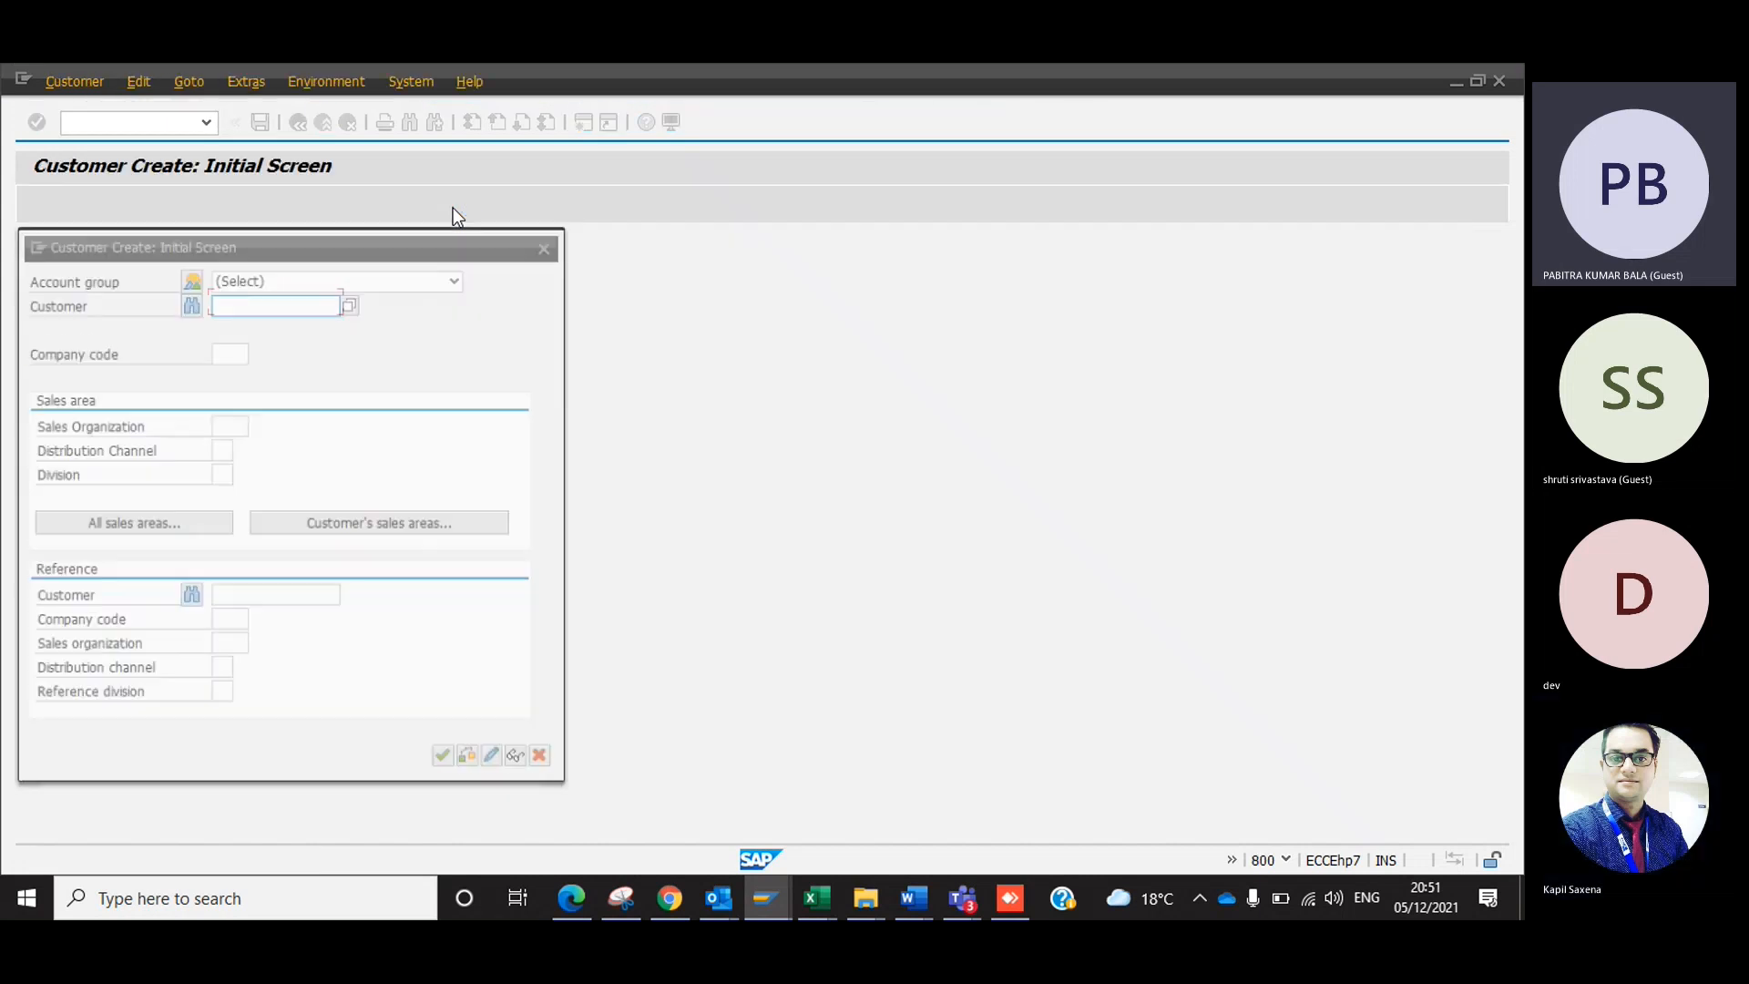
Close the customer creation dialog, run spro and expand the SAP Reference IMG to Enterprise Structure > Definition > Financial Accounting.
left_click(549, 243)
type("spro")
key("Return")
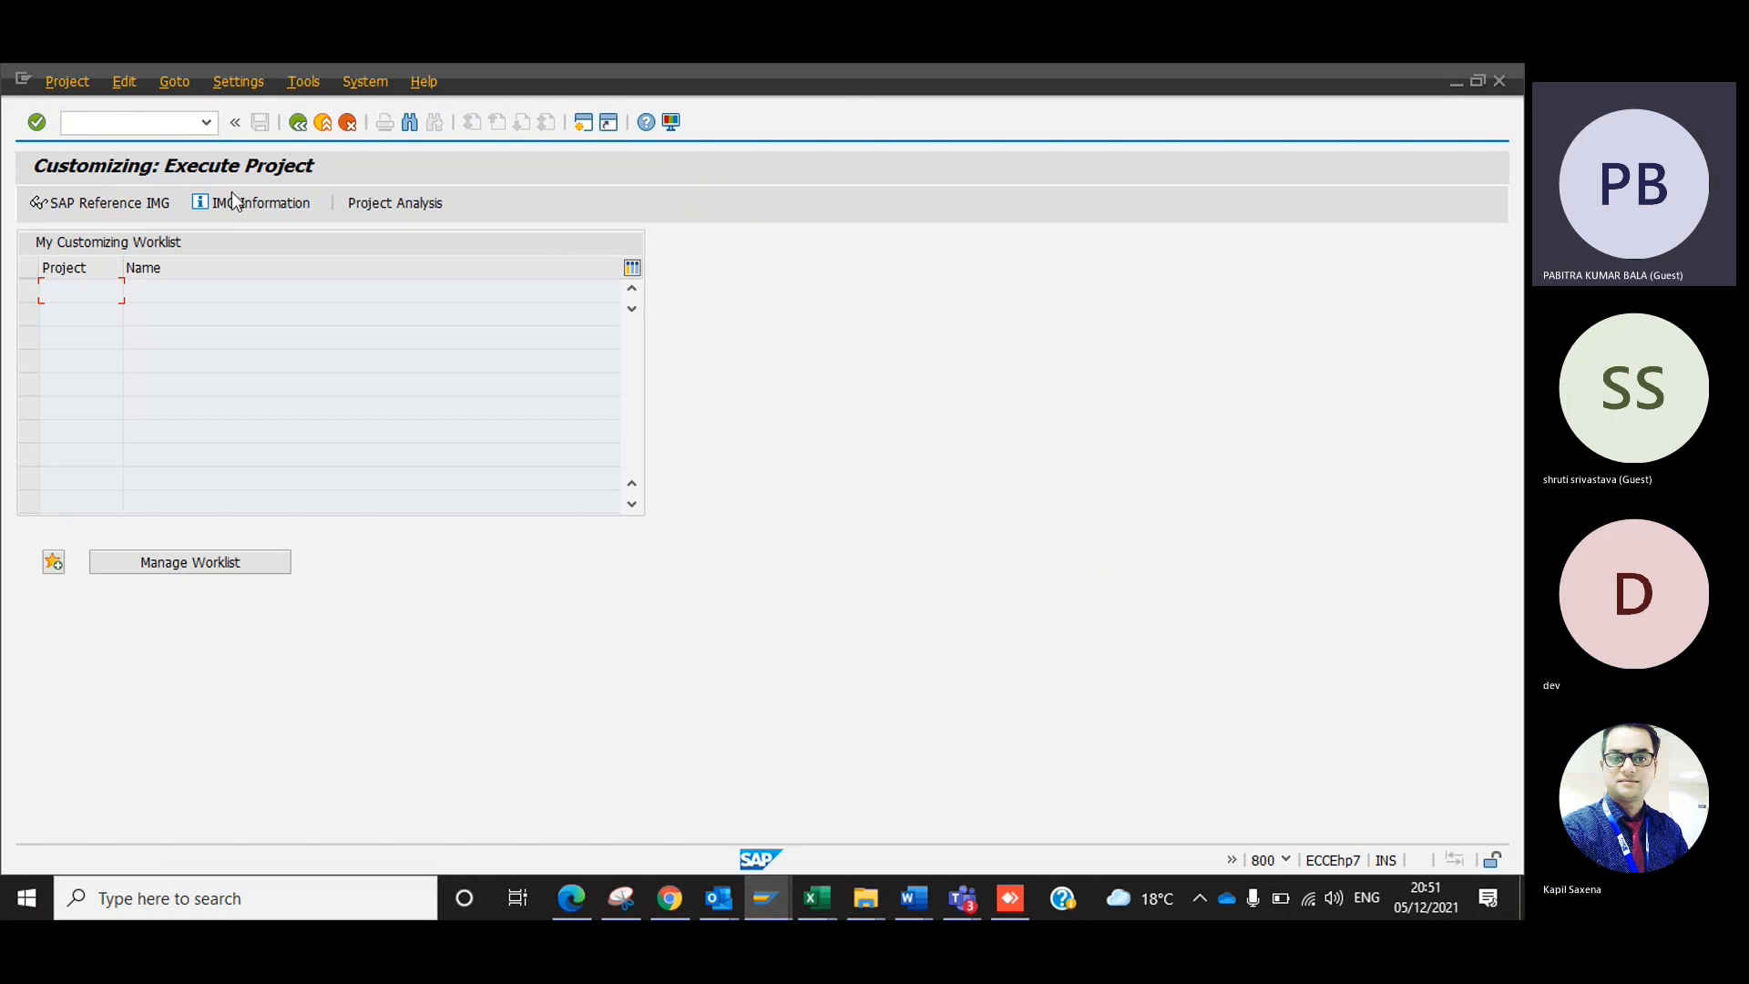
left_click(153, 202)
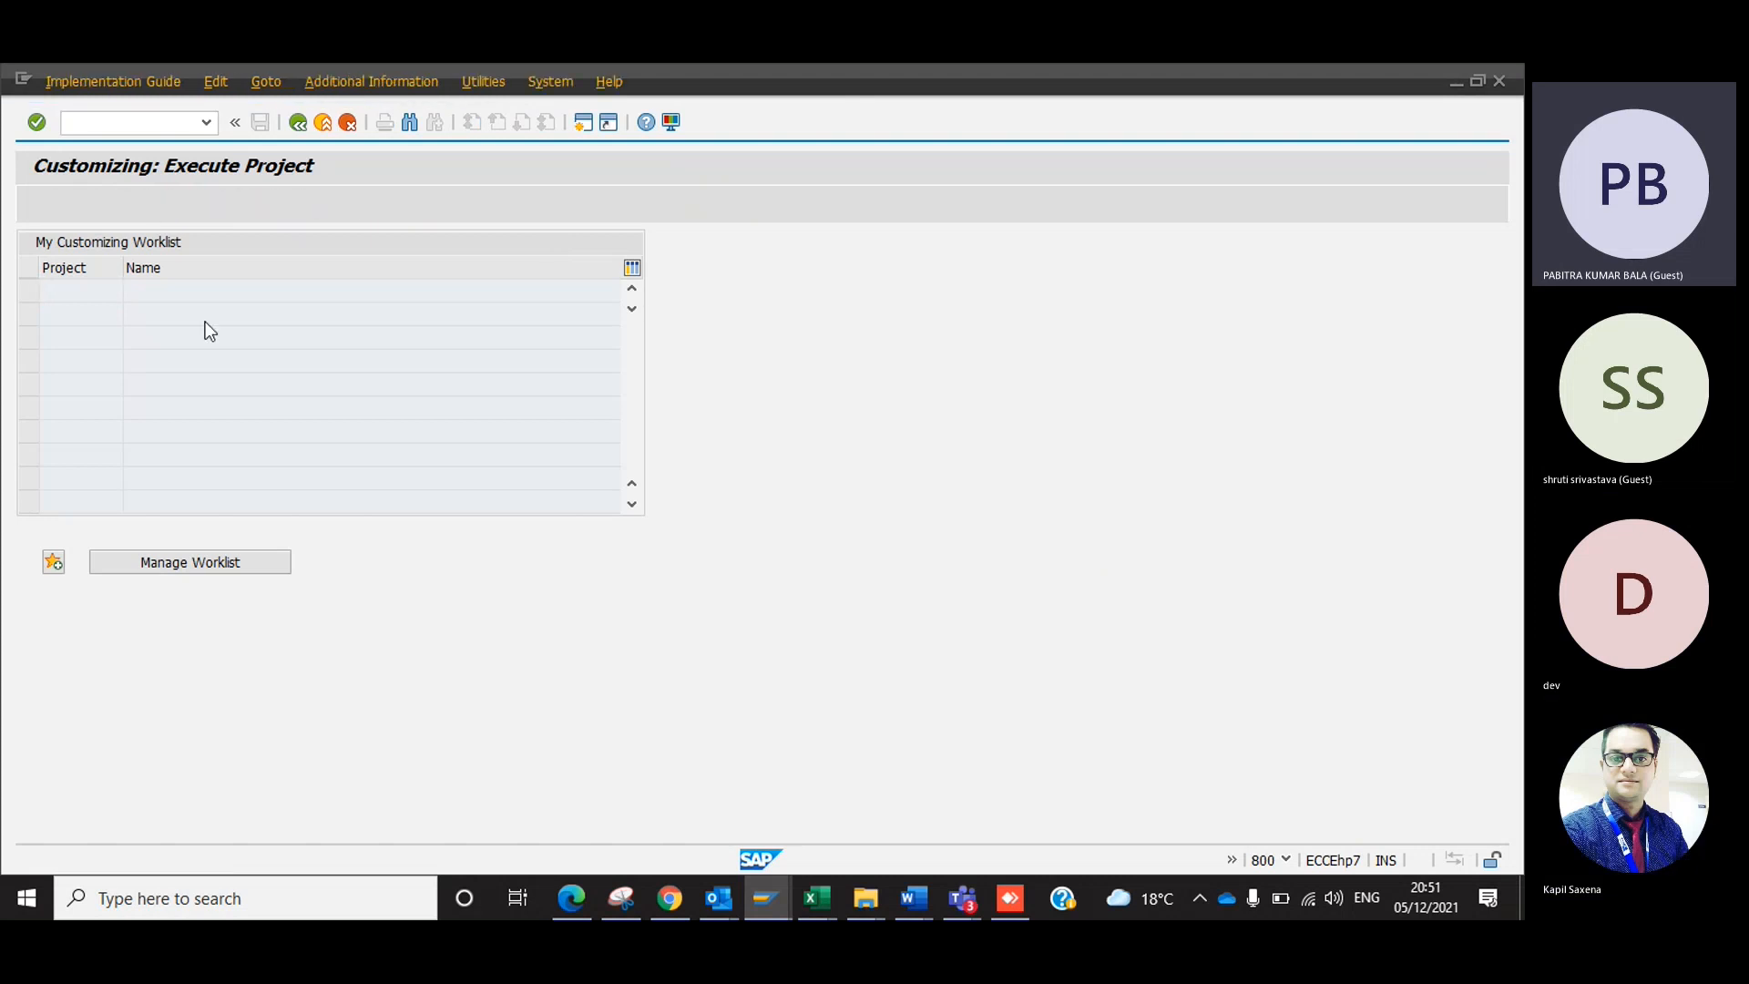
left_click(50, 441)
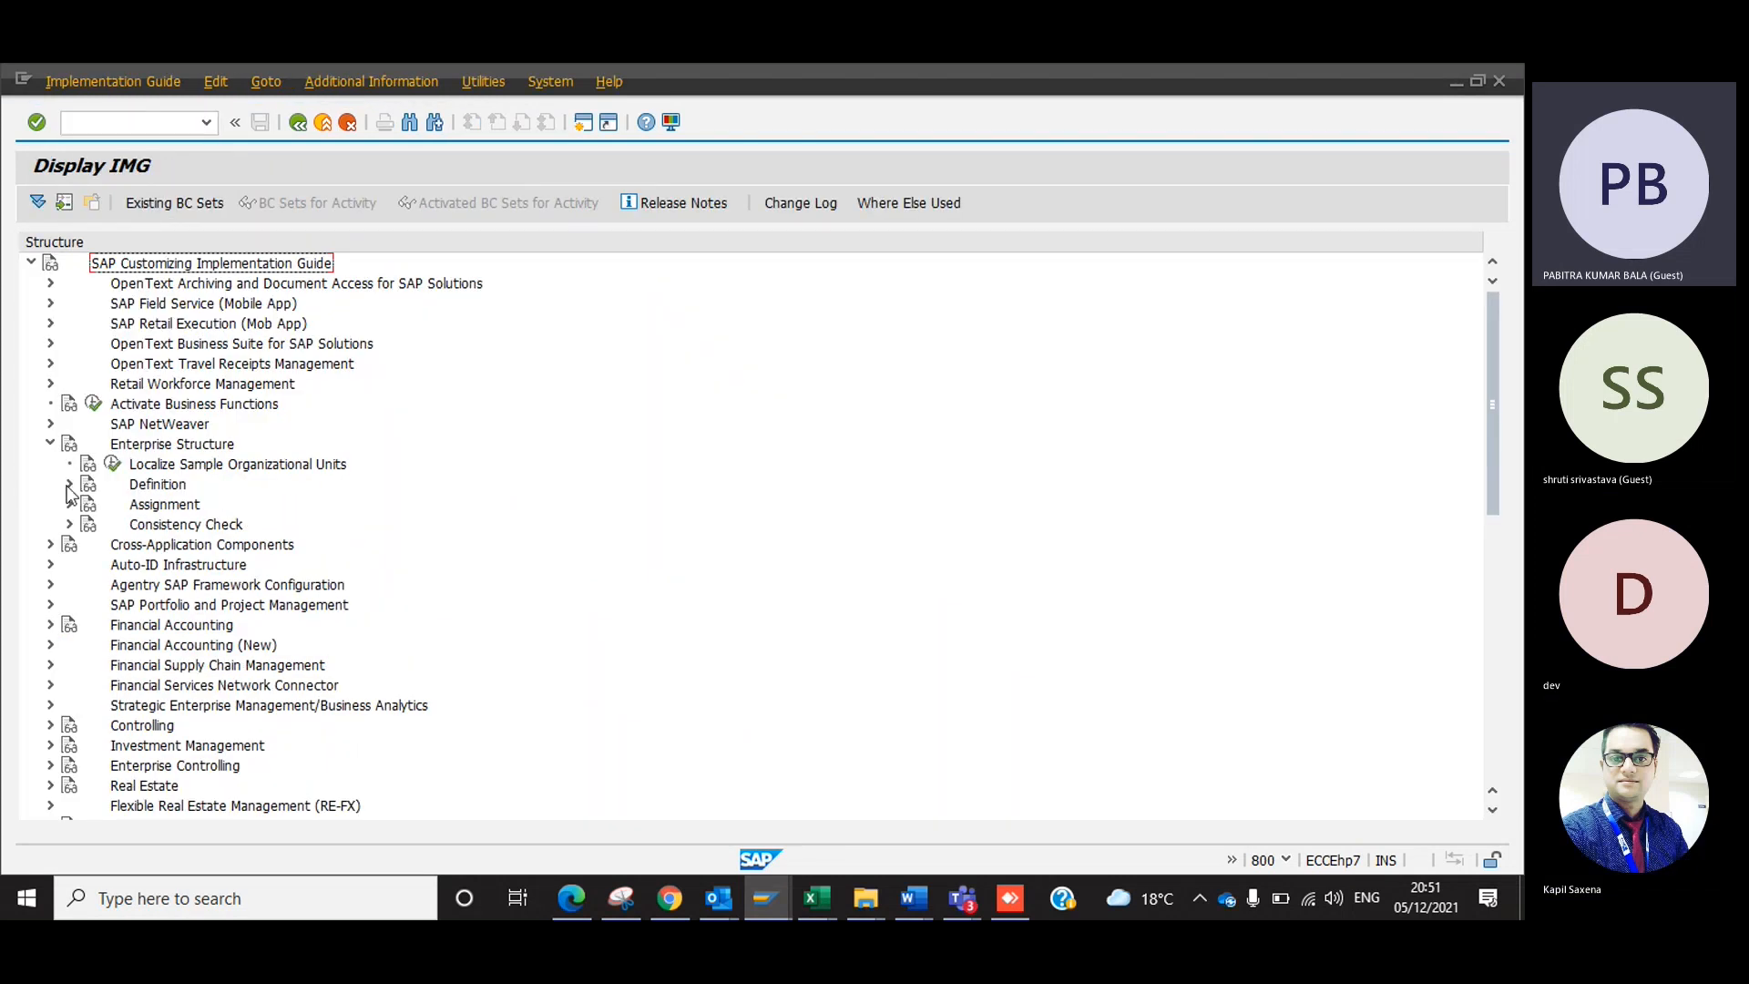
left_click(69, 486)
left_click(88, 504)
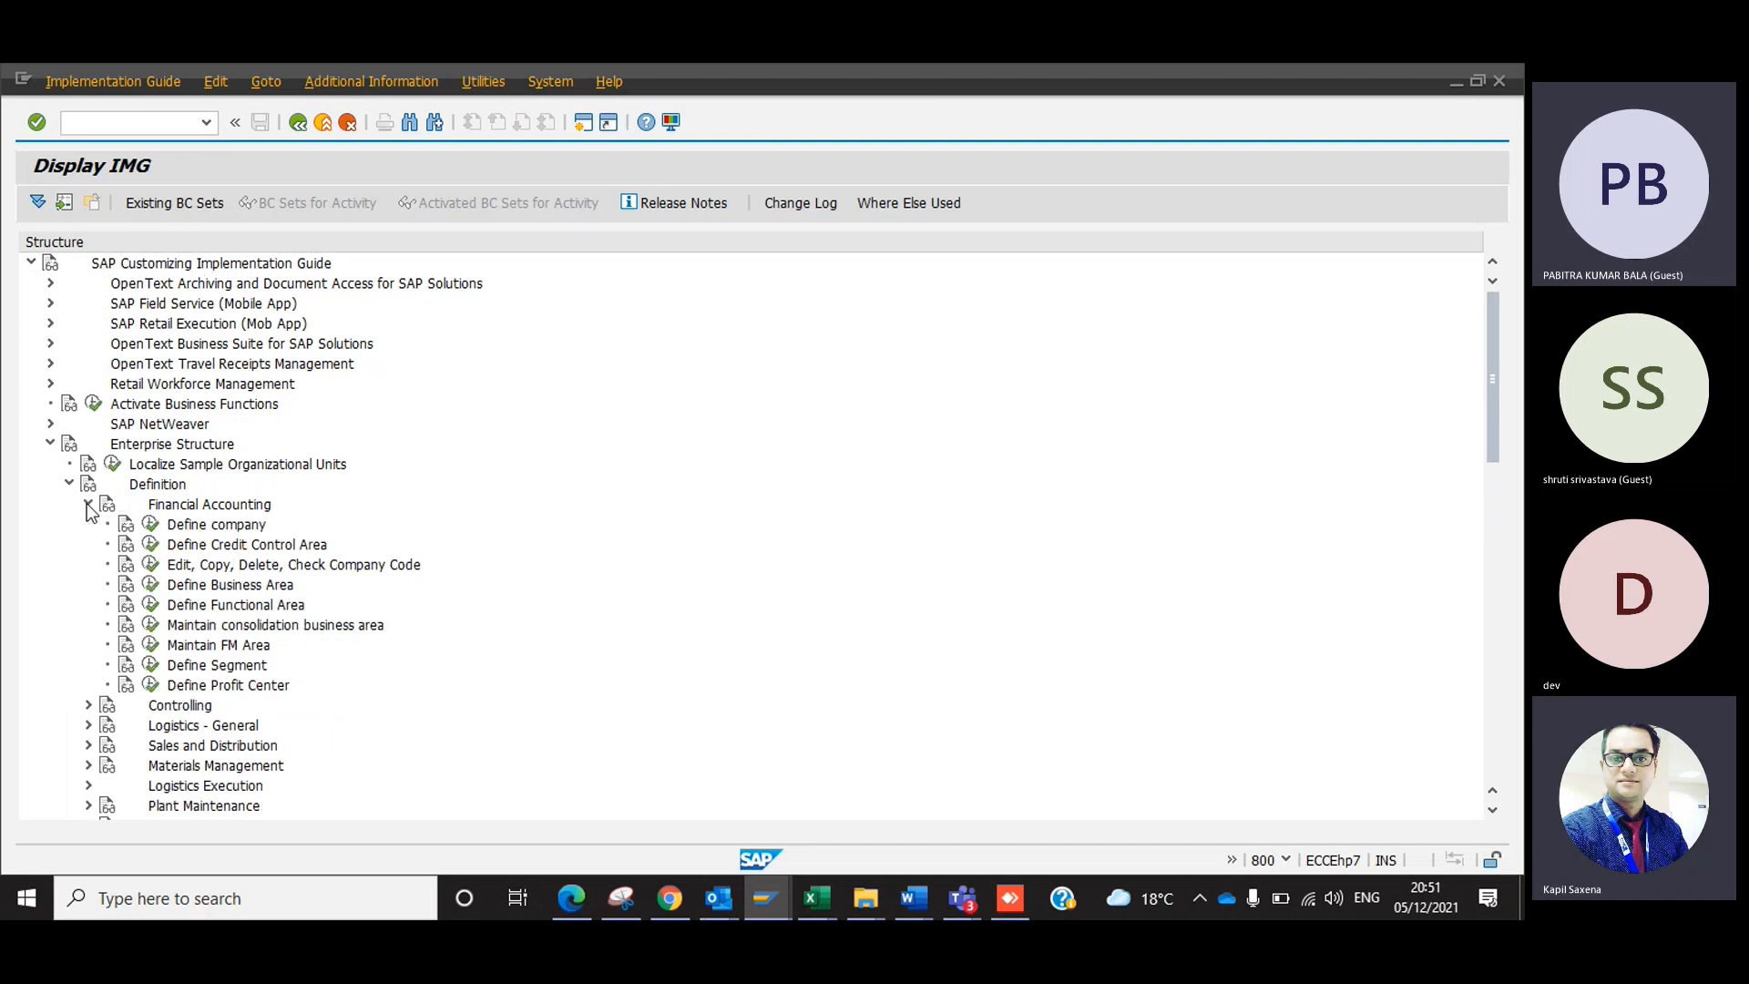
Switch to the Croma Campus folder in File Explorer and open the "SAP - FI- Configuration Guide - Dev" workbook in Excel.
left_click(870, 898)
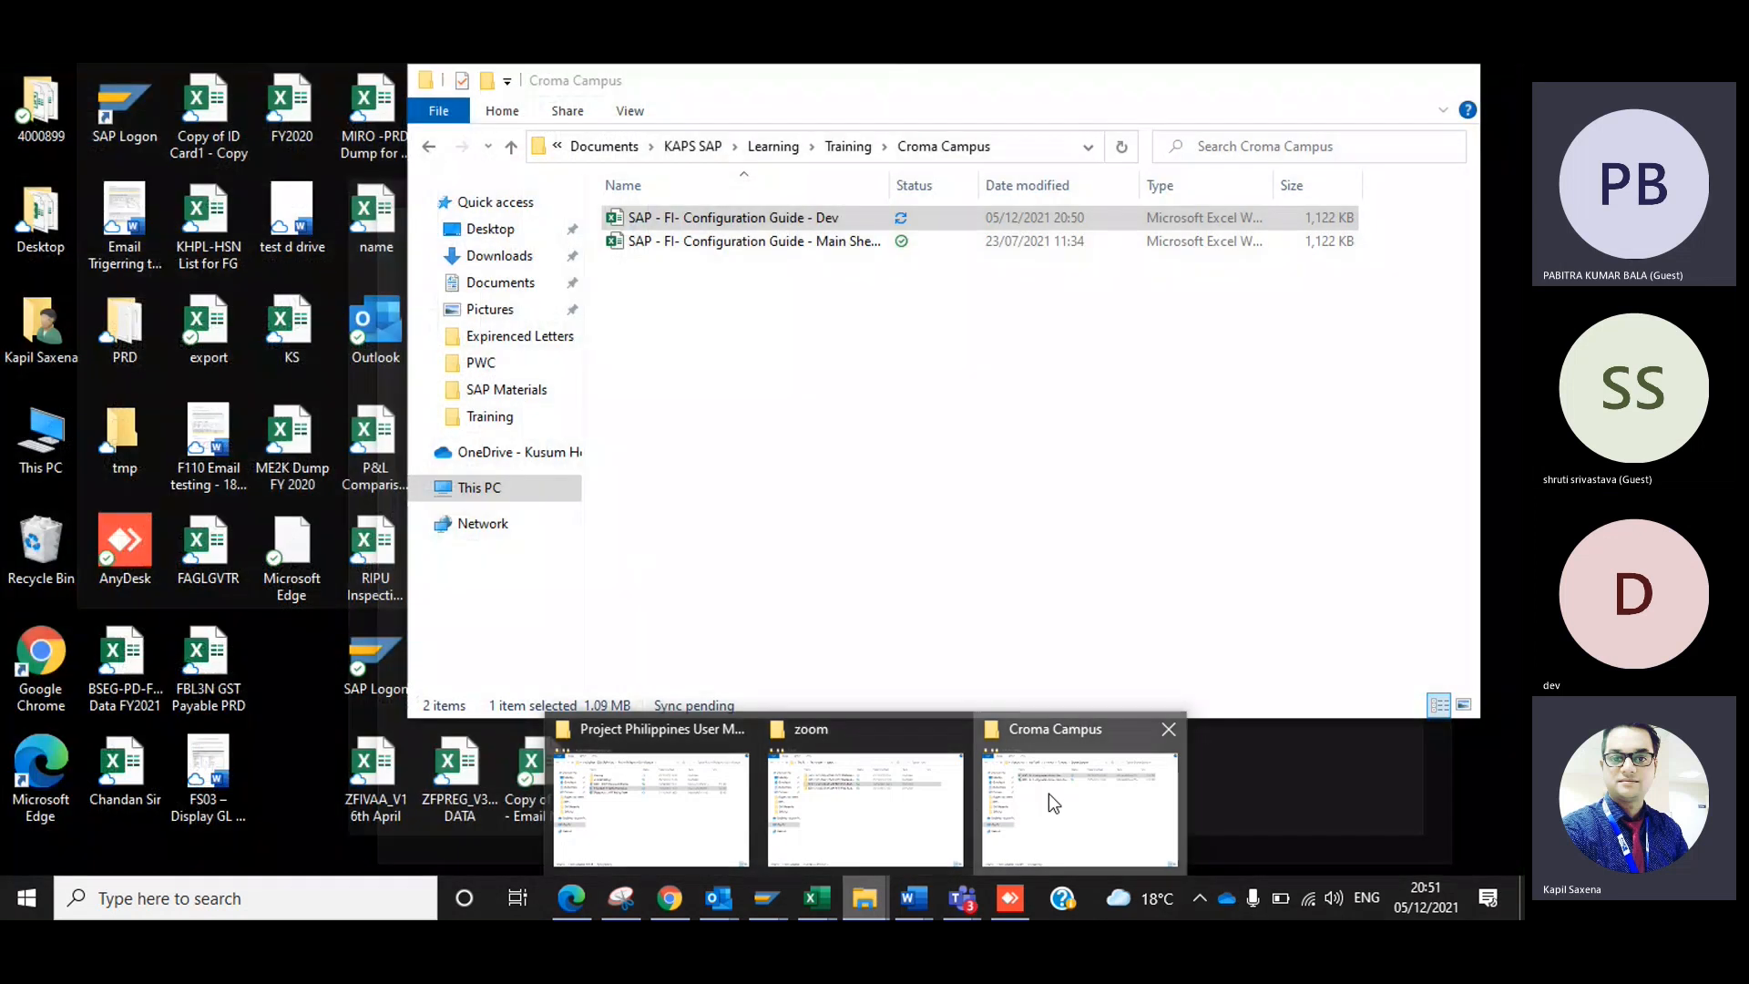
left_click(1047, 794)
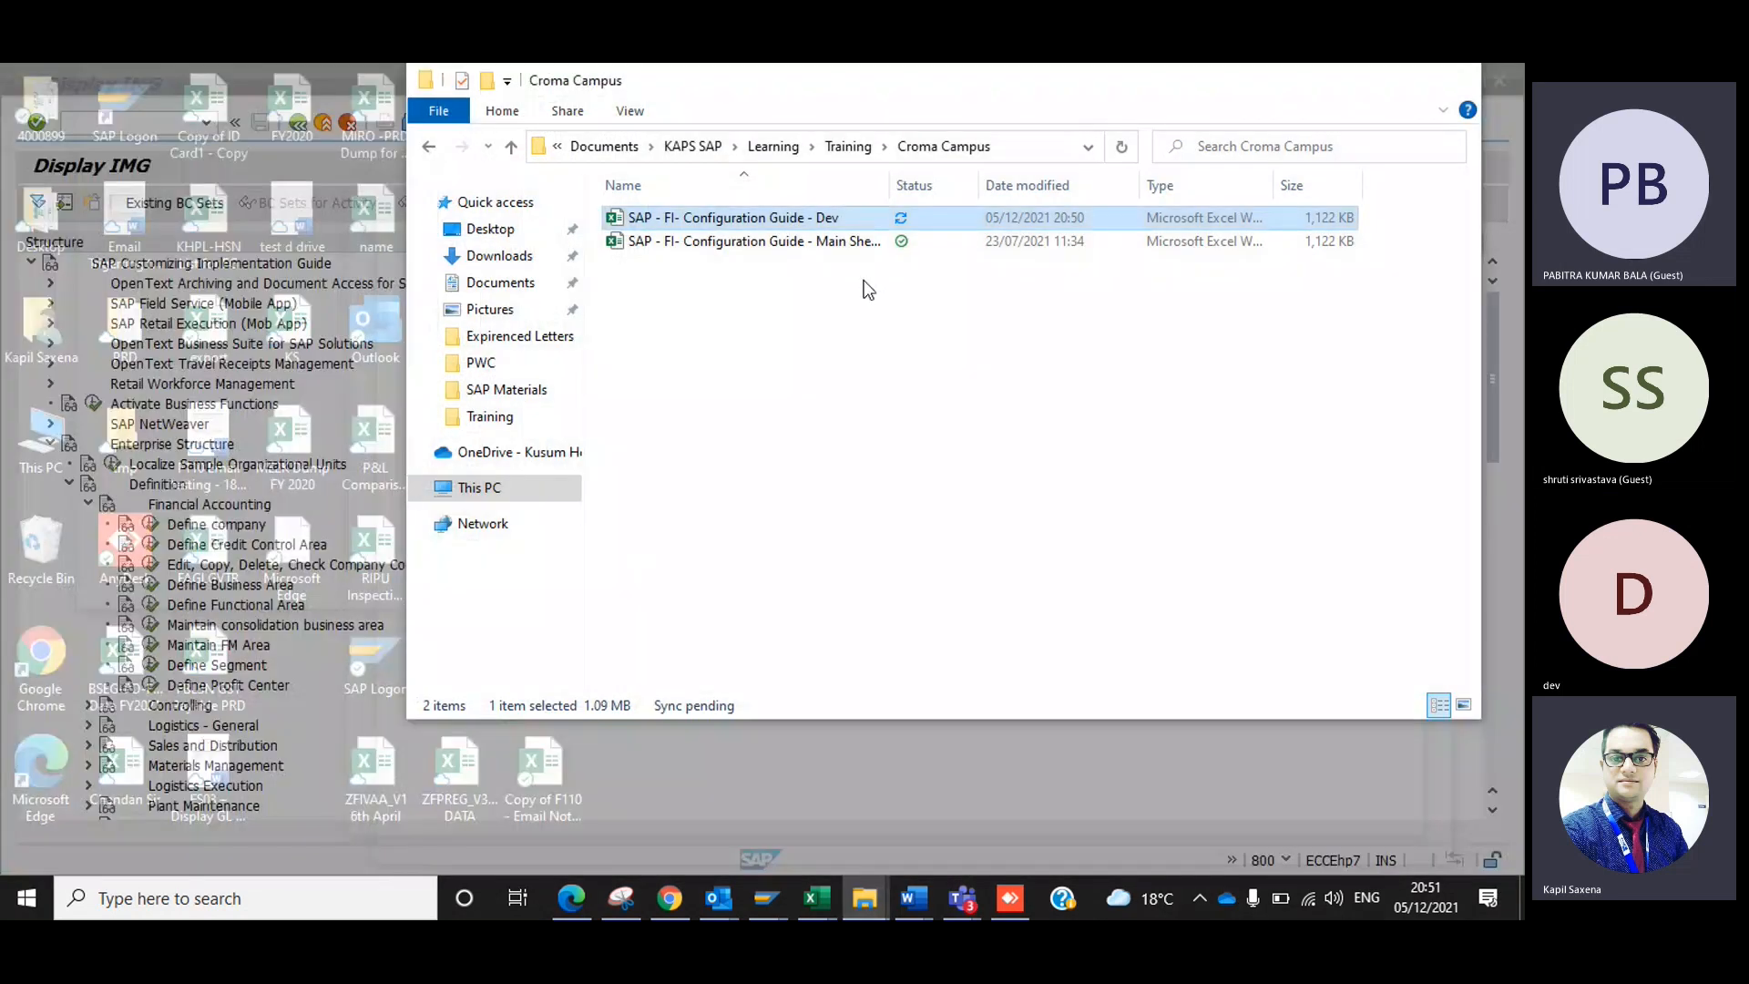
double_click(795, 218)
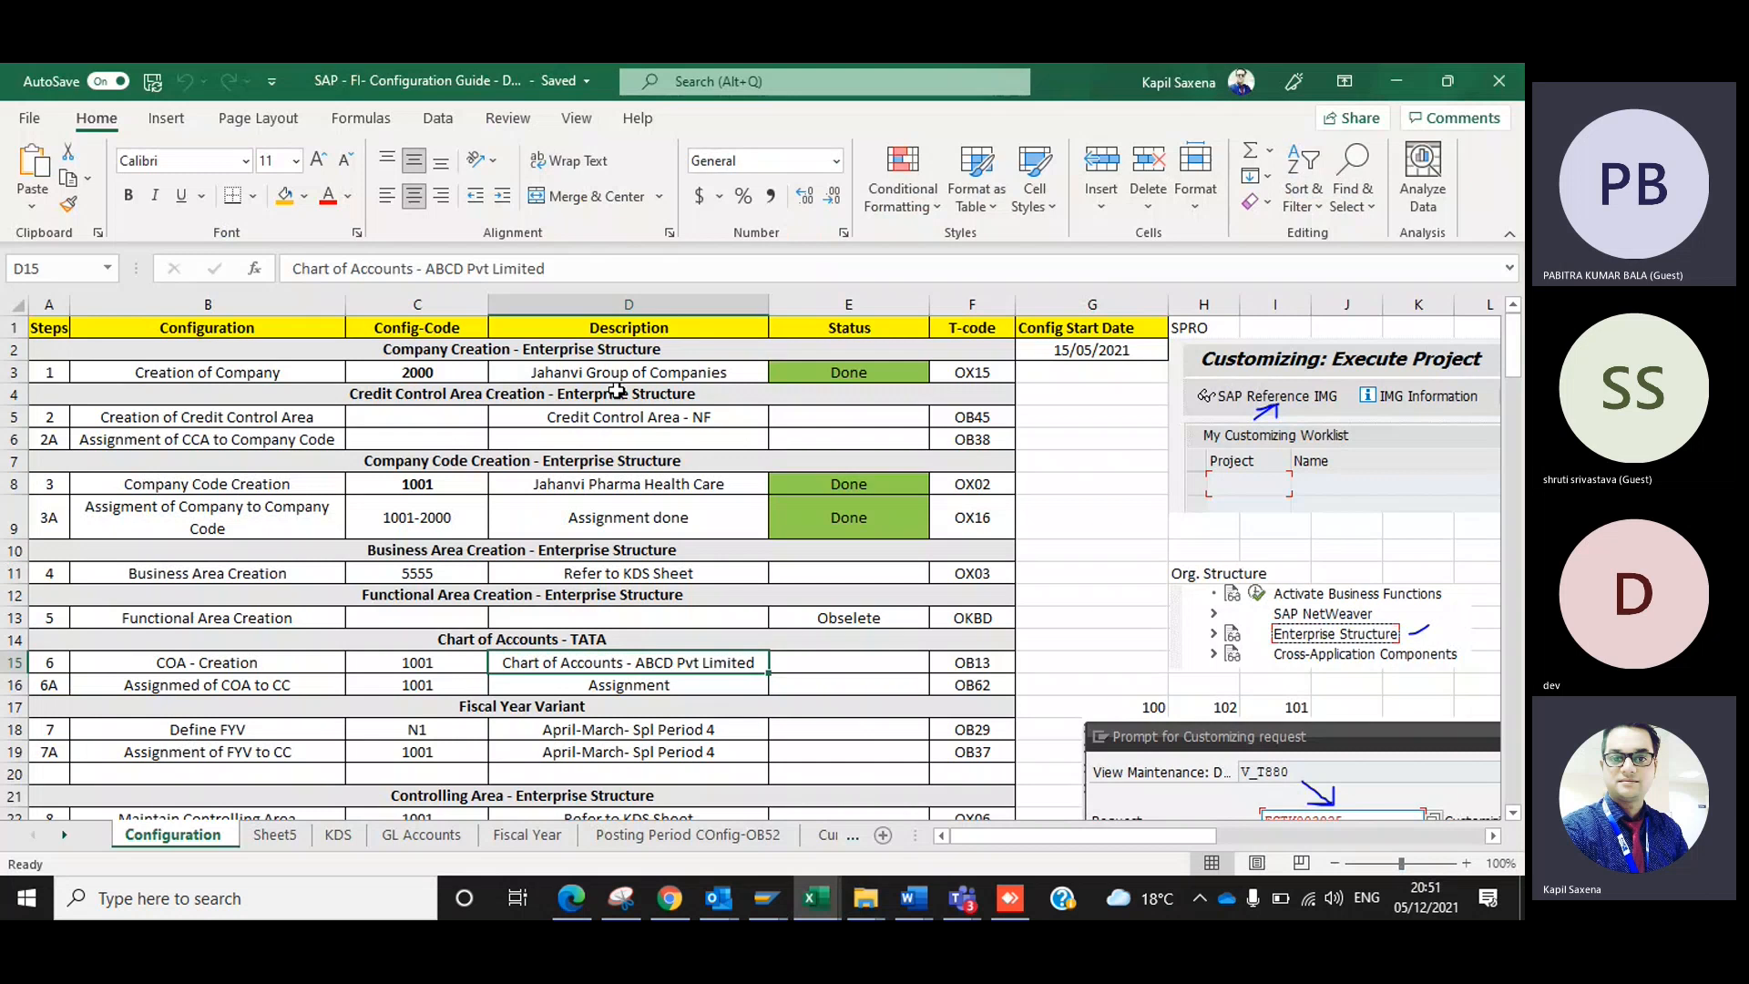
Try to clear the contents of the whole Status column in the Configuration sheet.
left_click(783, 461)
left_click(852, 304)
key("Delete")
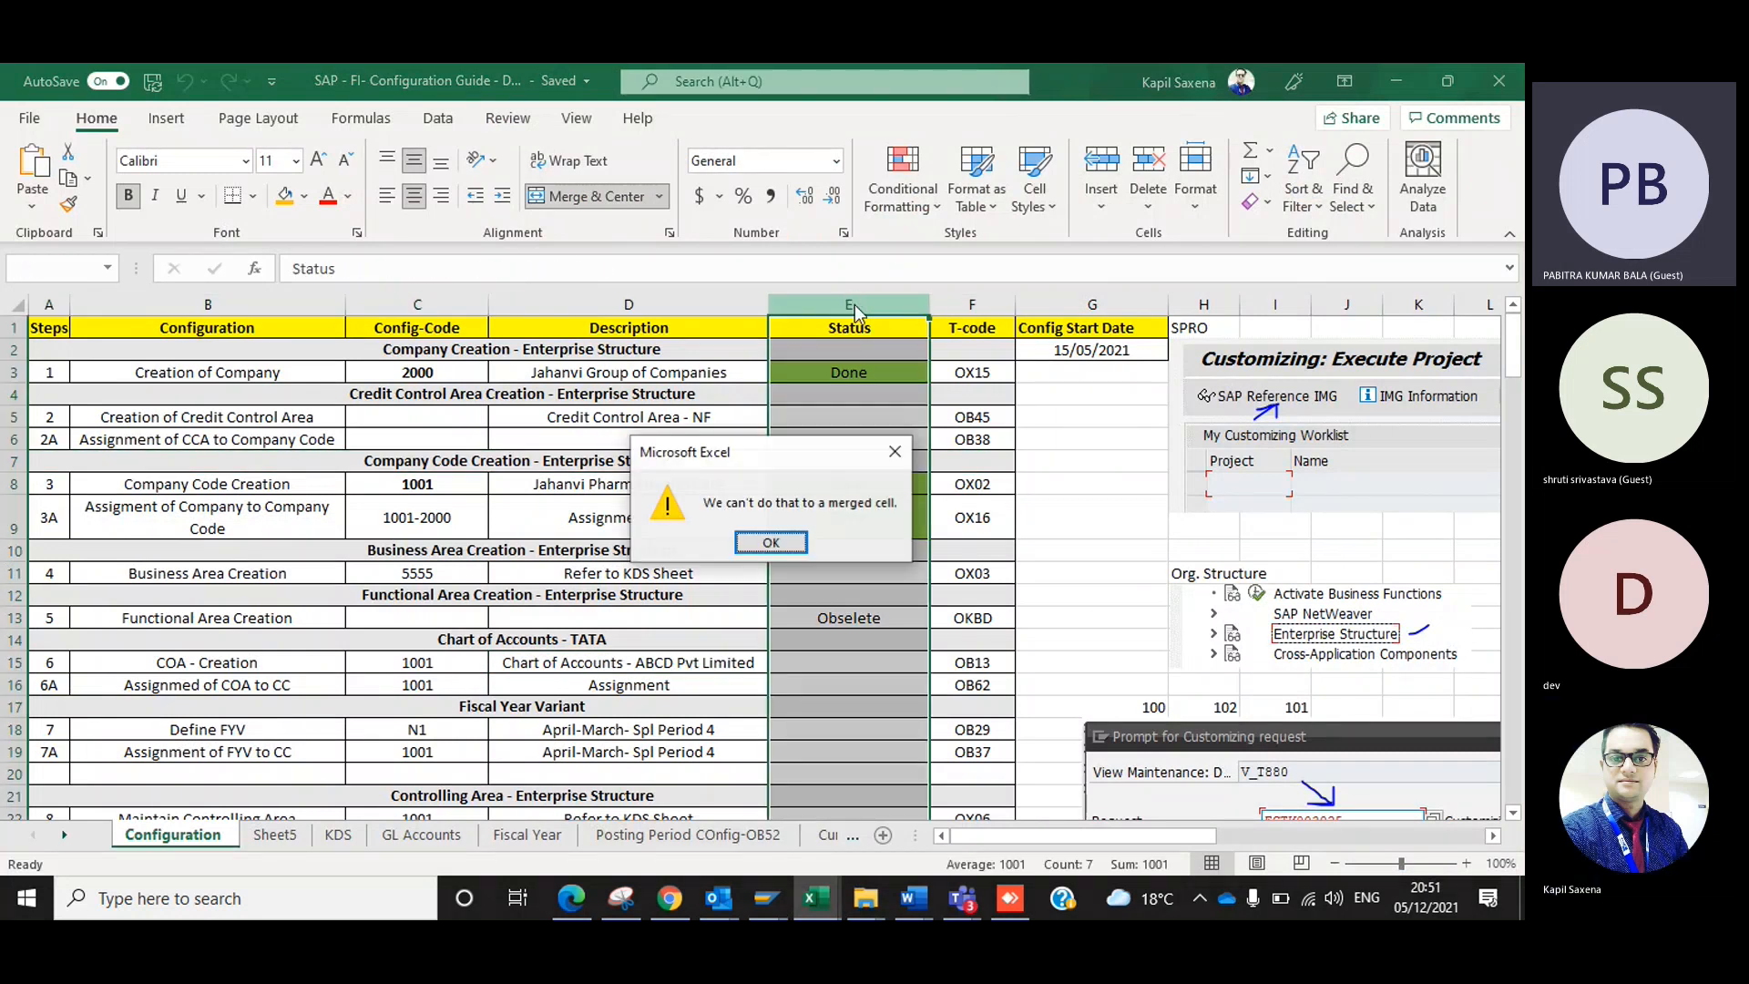
key("Return")
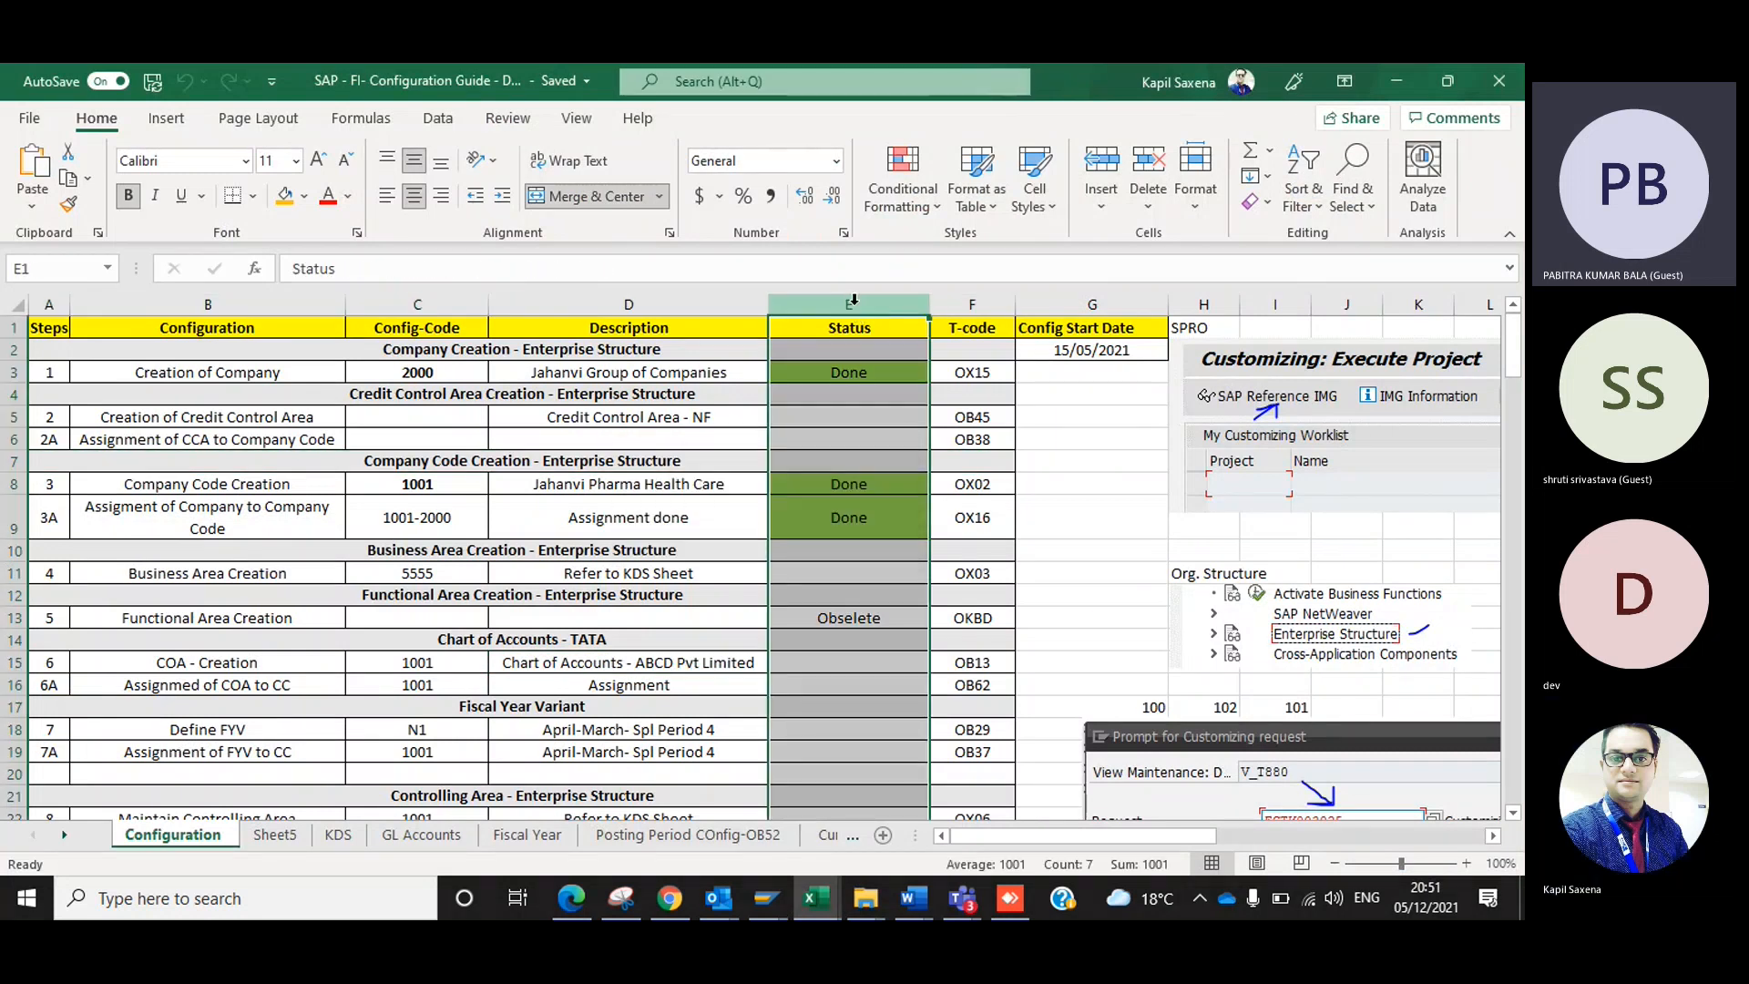
Turn on filtering for the header row of the Configuration sheet.
left_click(853, 373)
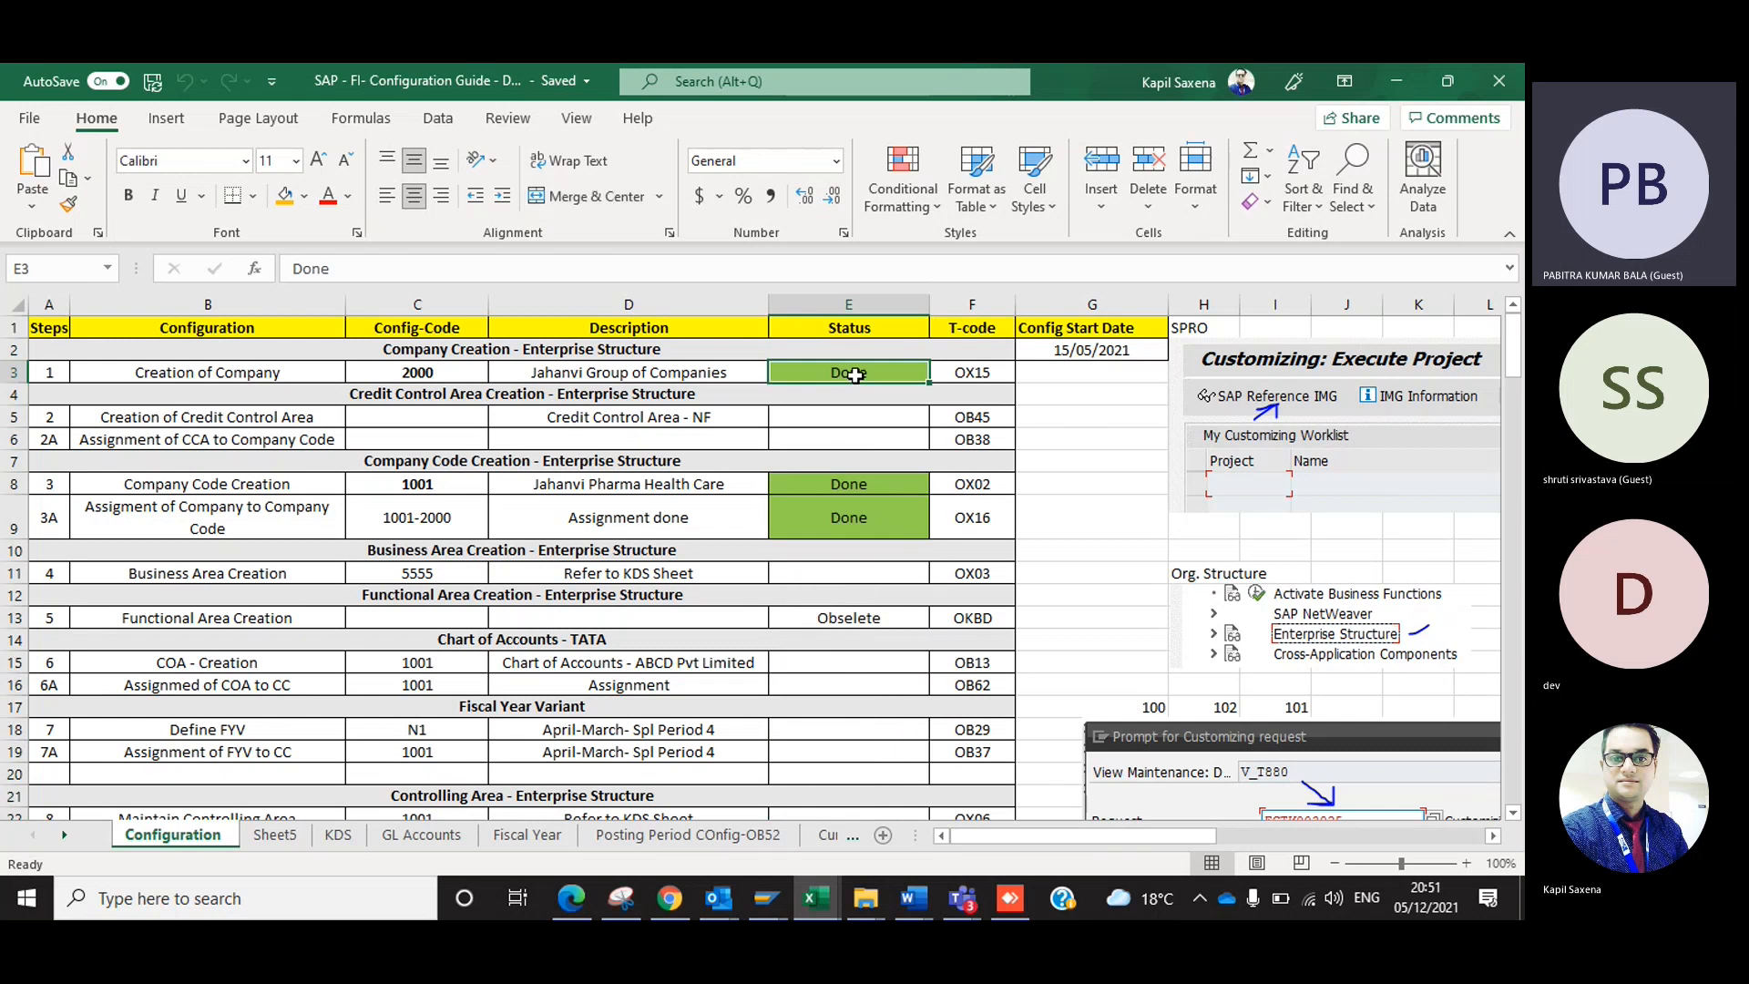
left_click(5, 328)
key("alt+d")
key("f")
key("f")
key("Right")
key("Right")
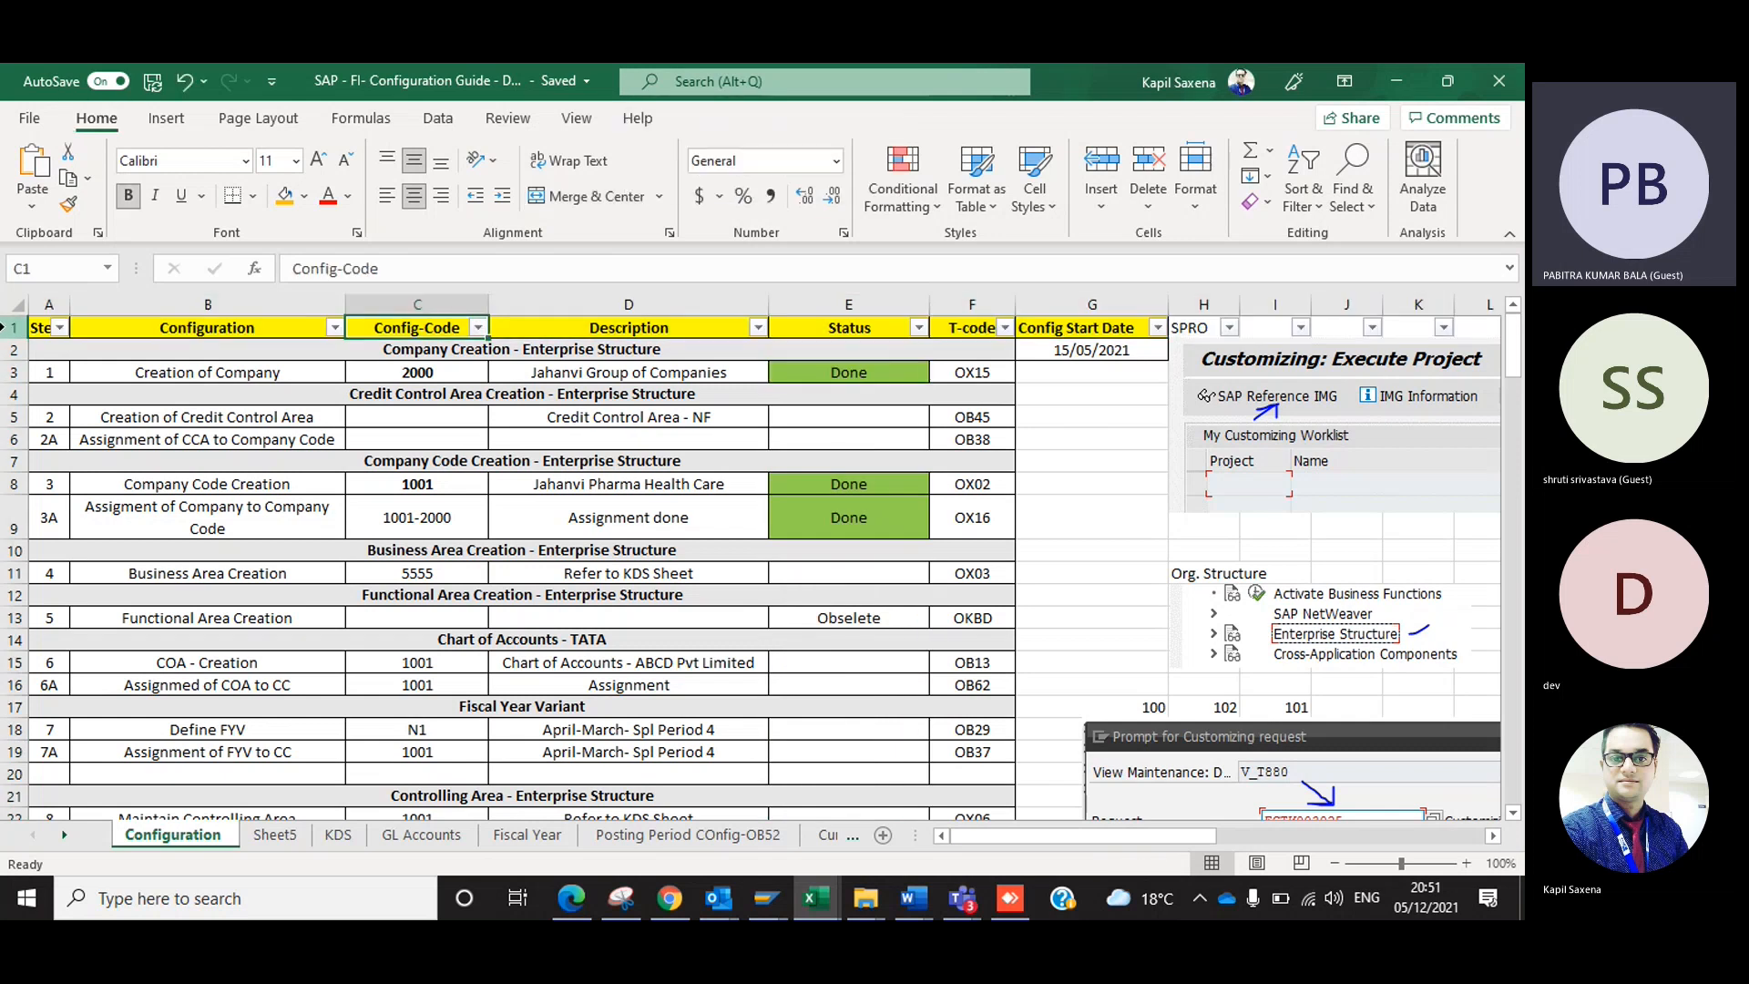
Filter the Status column so that only rows marked Done are included.
key("Right")
key("Right")
key("Right")
key("Left")
key("alt+Down")
key("Up")
key("Up")
key("space")
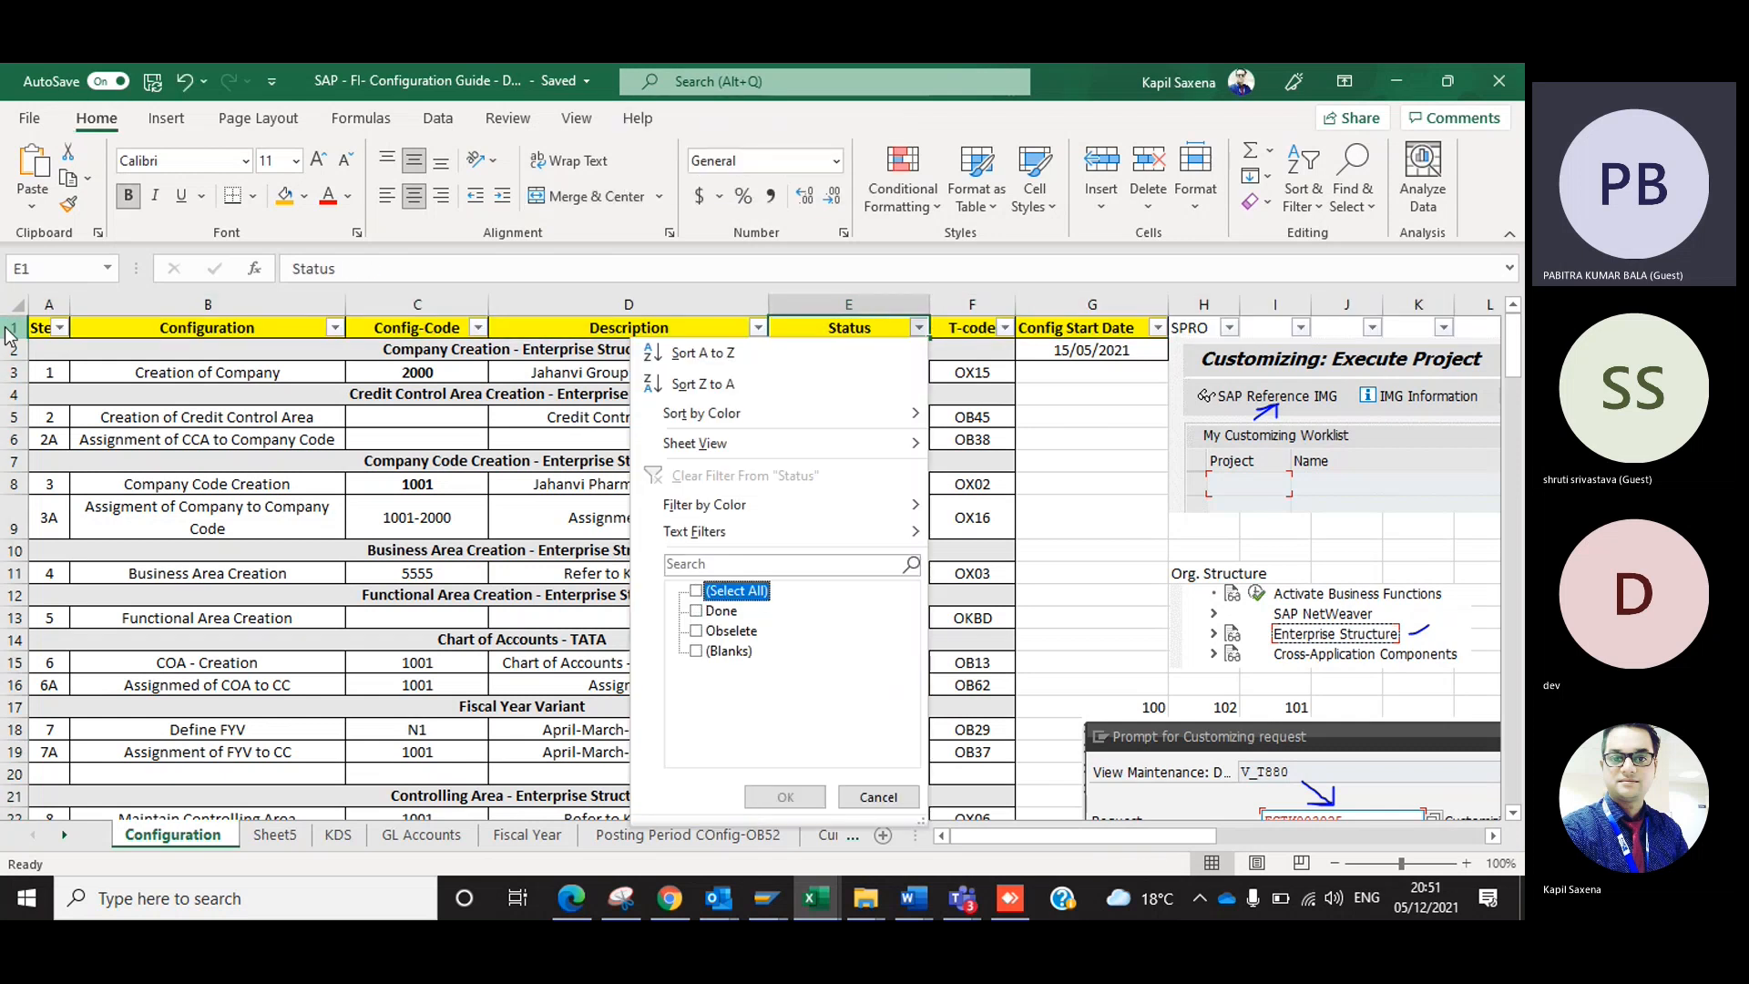
key("Down")
key("space")
key("Return")
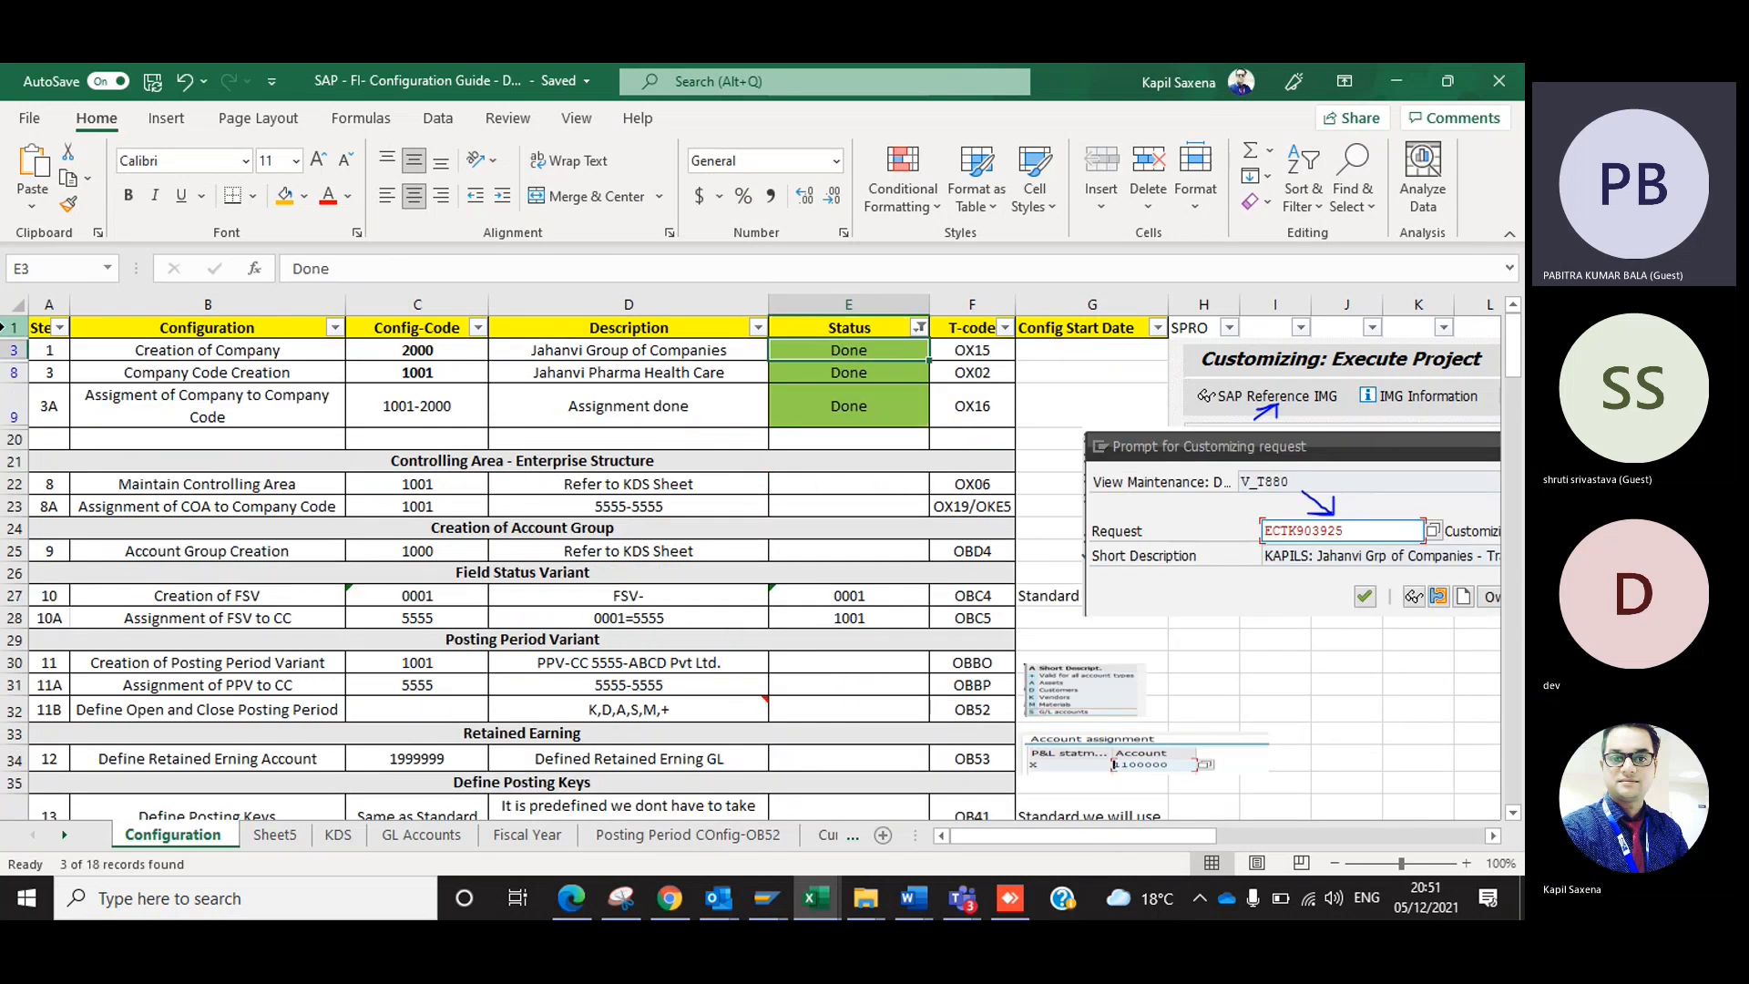
Clear the Done status from the company creation, company code creation and company-to-company-code assignment rows.
key("ctrl+shift+Down")
key("shift+Down")
key("shift+Up")
key("shift+Up")
key("shift+Right")
key("Right")
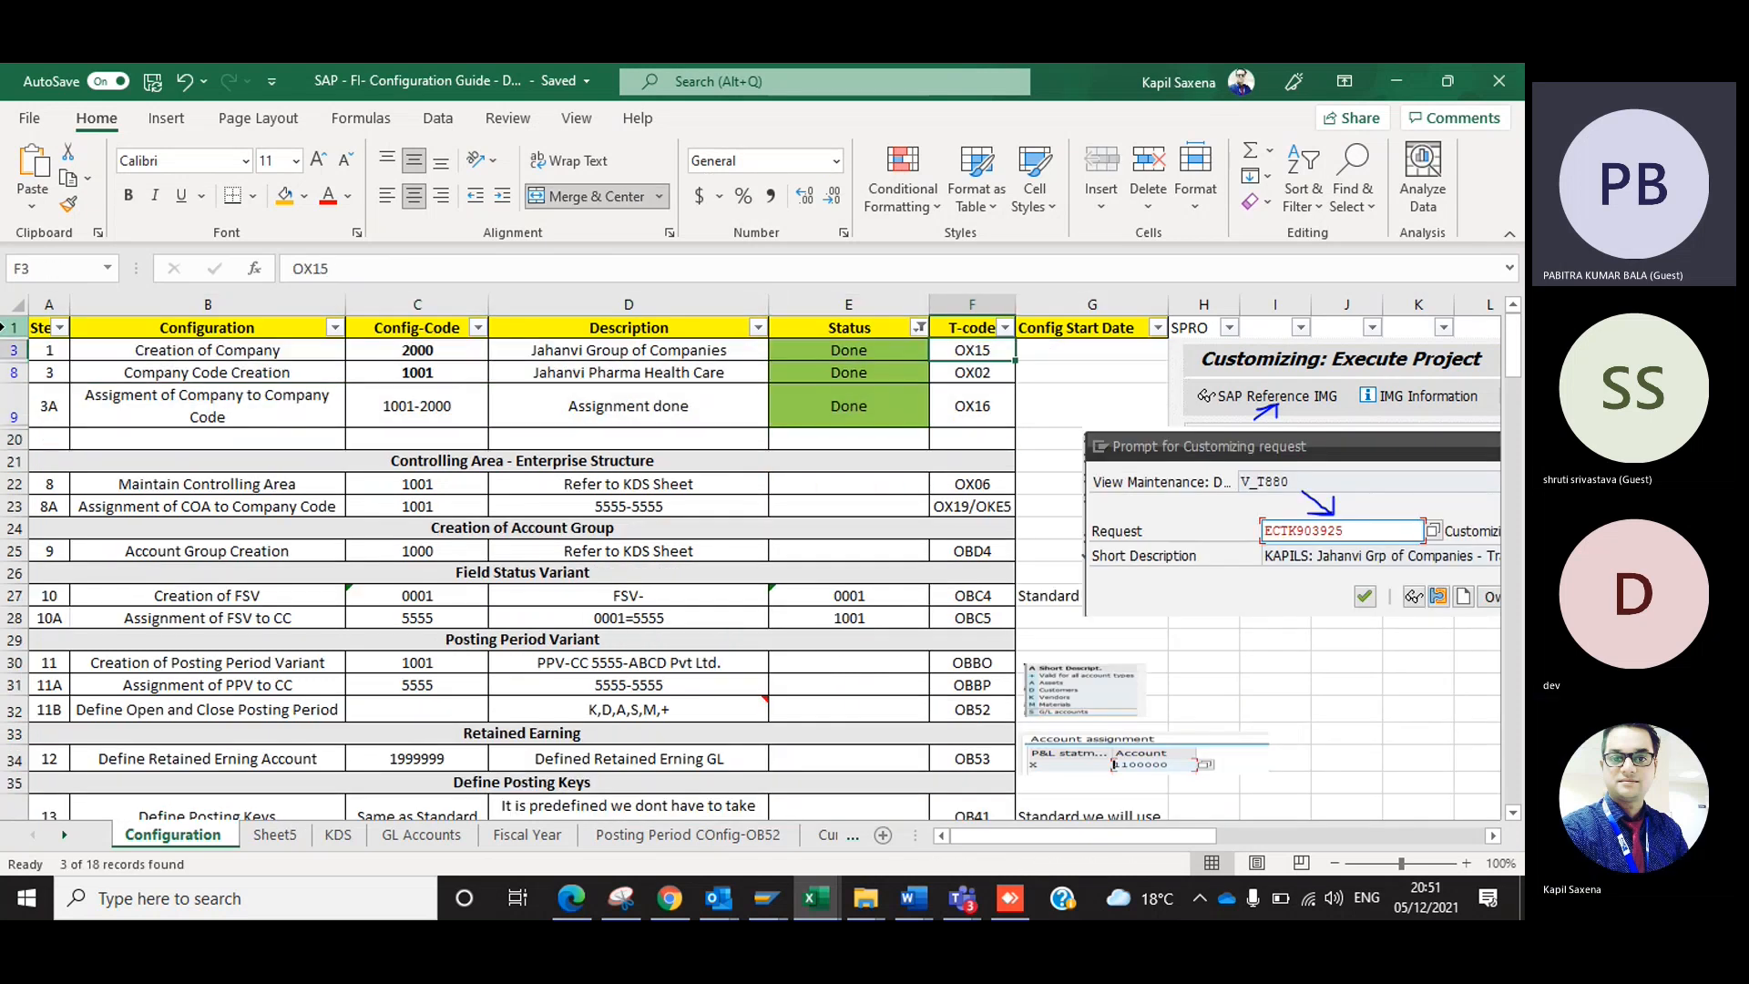
key("Left")
key("Delete")
key("Down")
key("Delete")
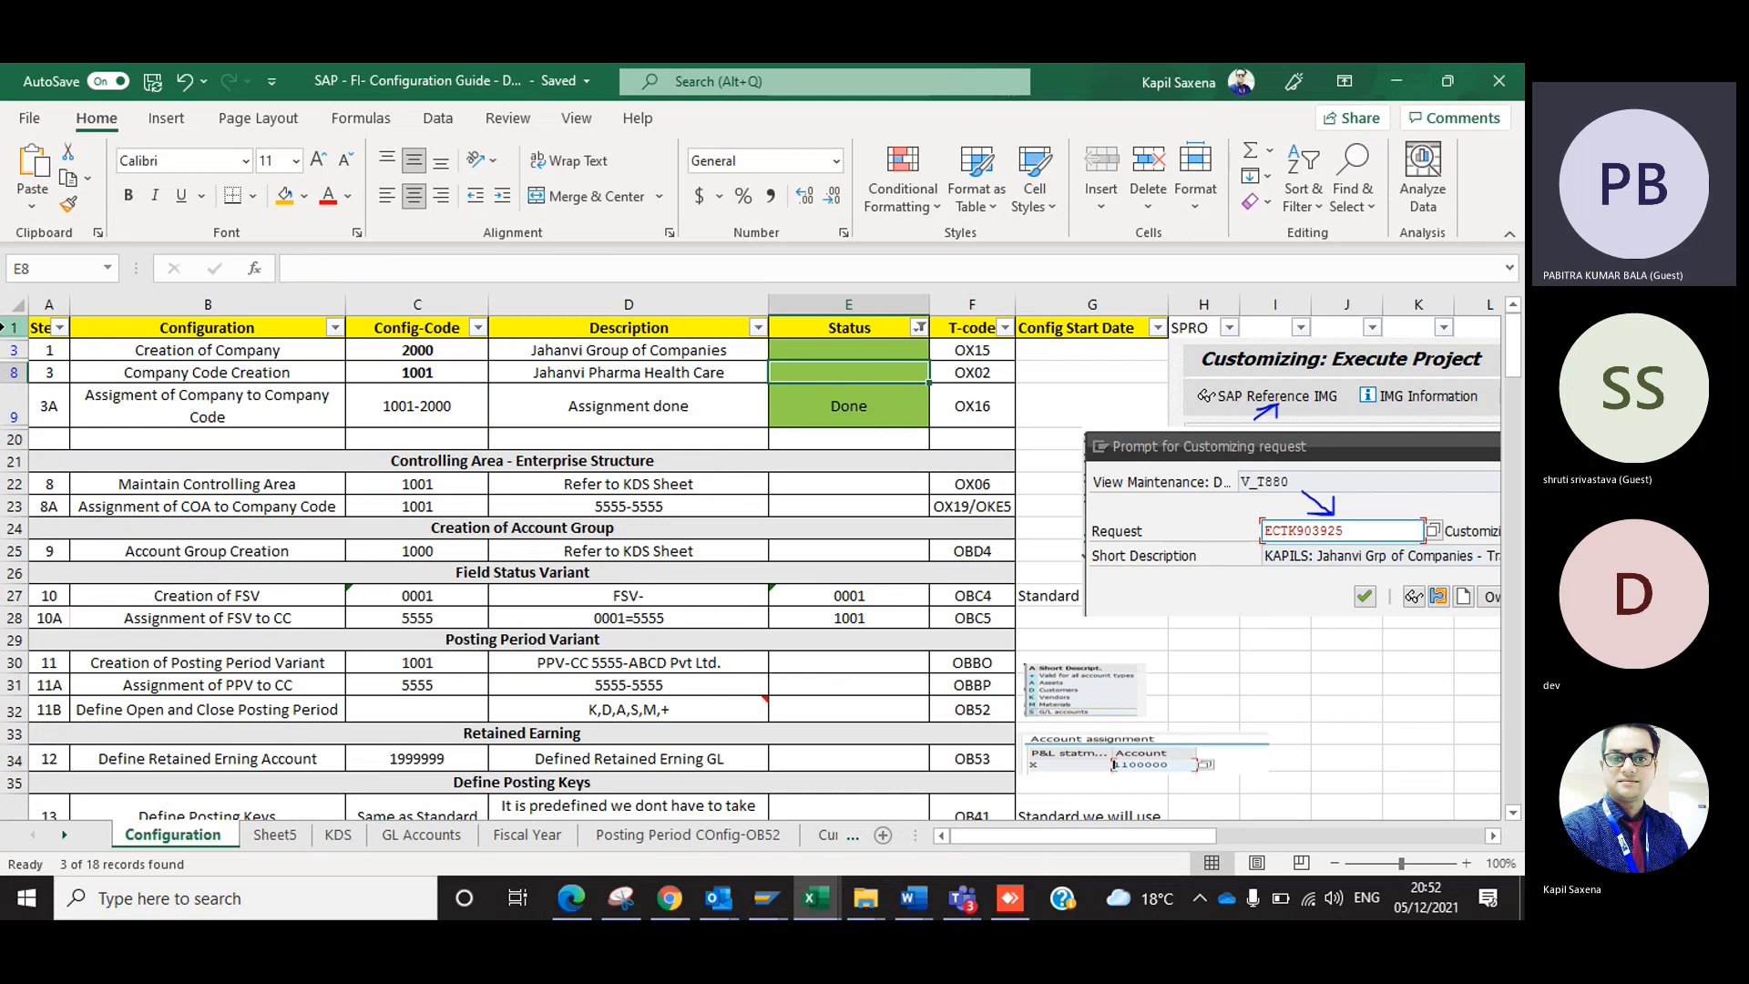
key("Down")
key("Delete")
Remove the filter from the Configuration sheet and go to the Company Creation heading in row 2.
key("Up")
key("alt+d")
key("f")
key("f")
key("Up")
key("Up")
key("Up")
key("Up")
key("Up")
key("Up")
key("Up")
key("Left")
key("Left")
key("Left")
key("Left")
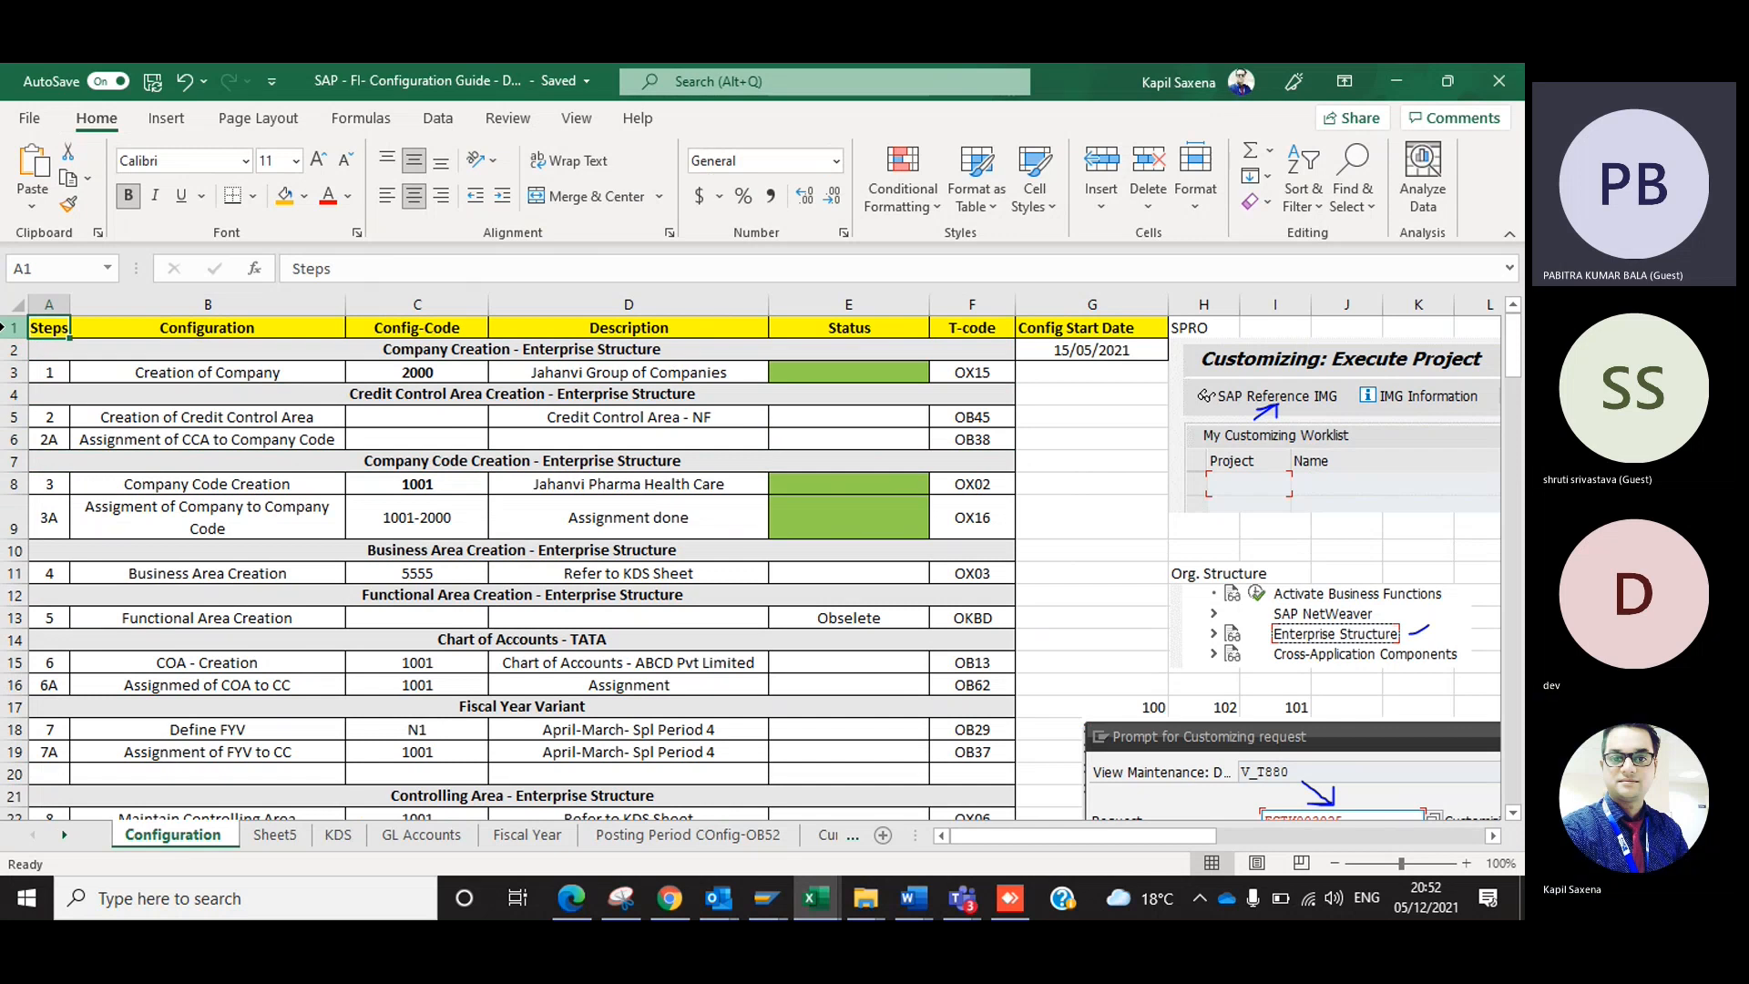
key("Right")
key("Down")
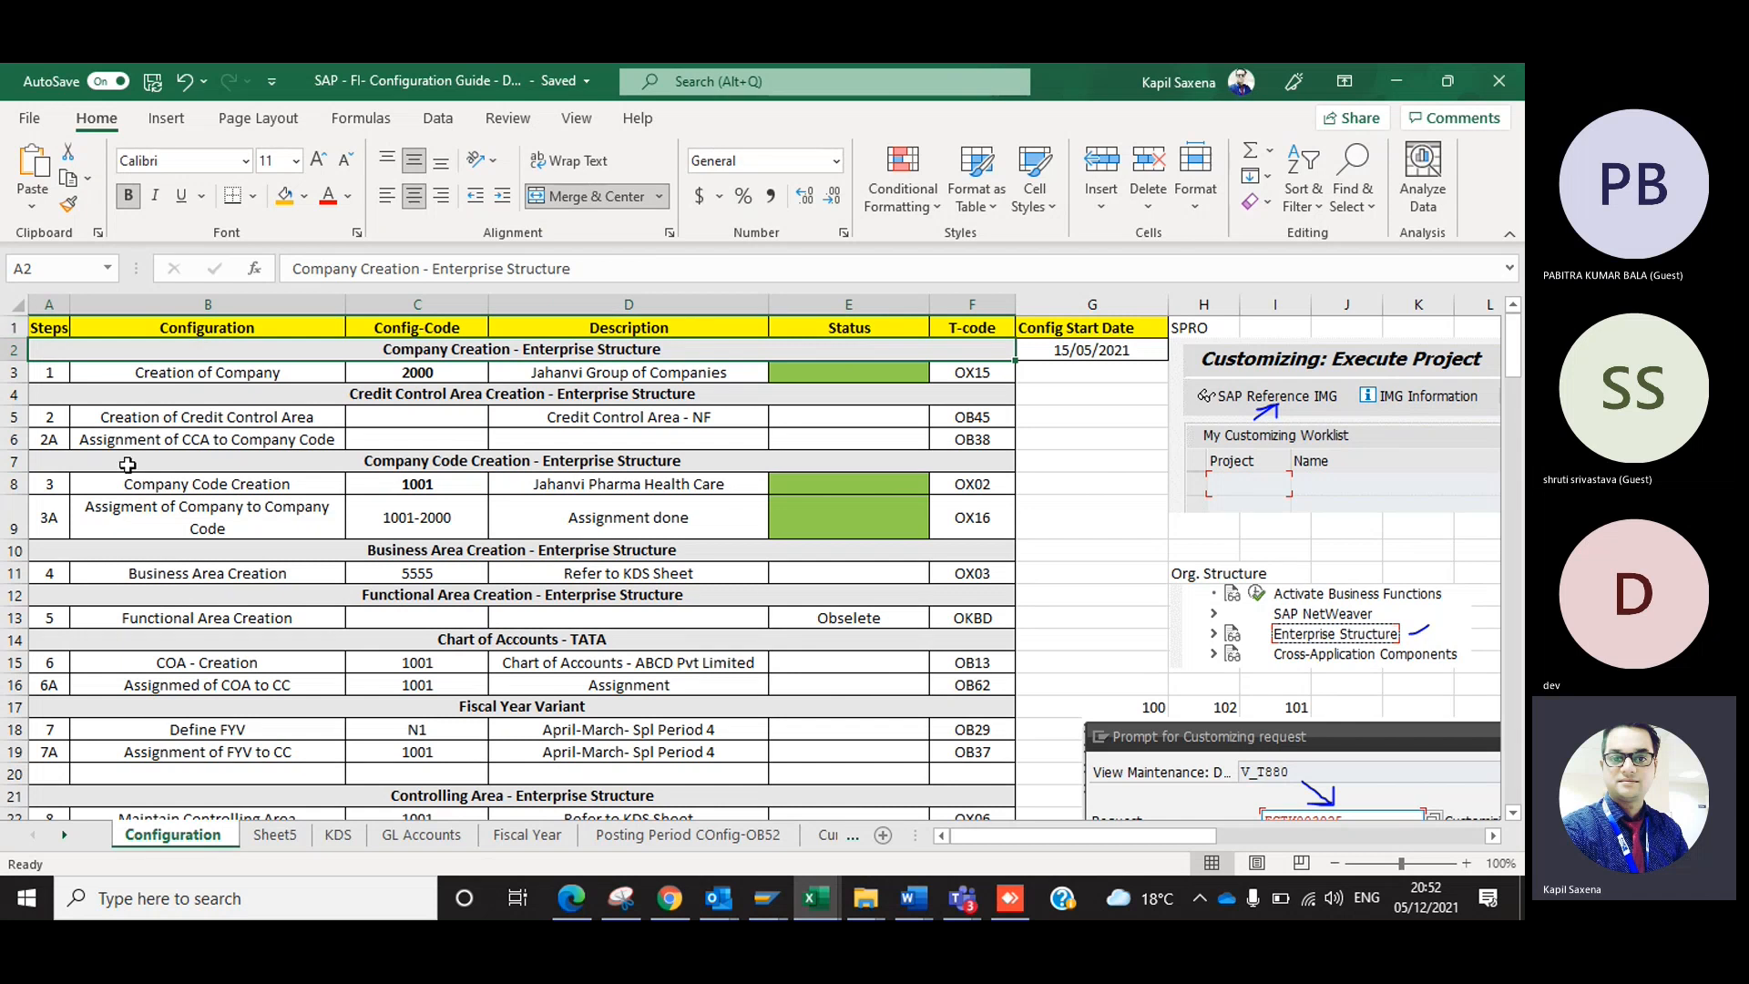
Examine the configuration entries from company and credit control area creation through the assignment of COA to CC.
left_click(189, 393)
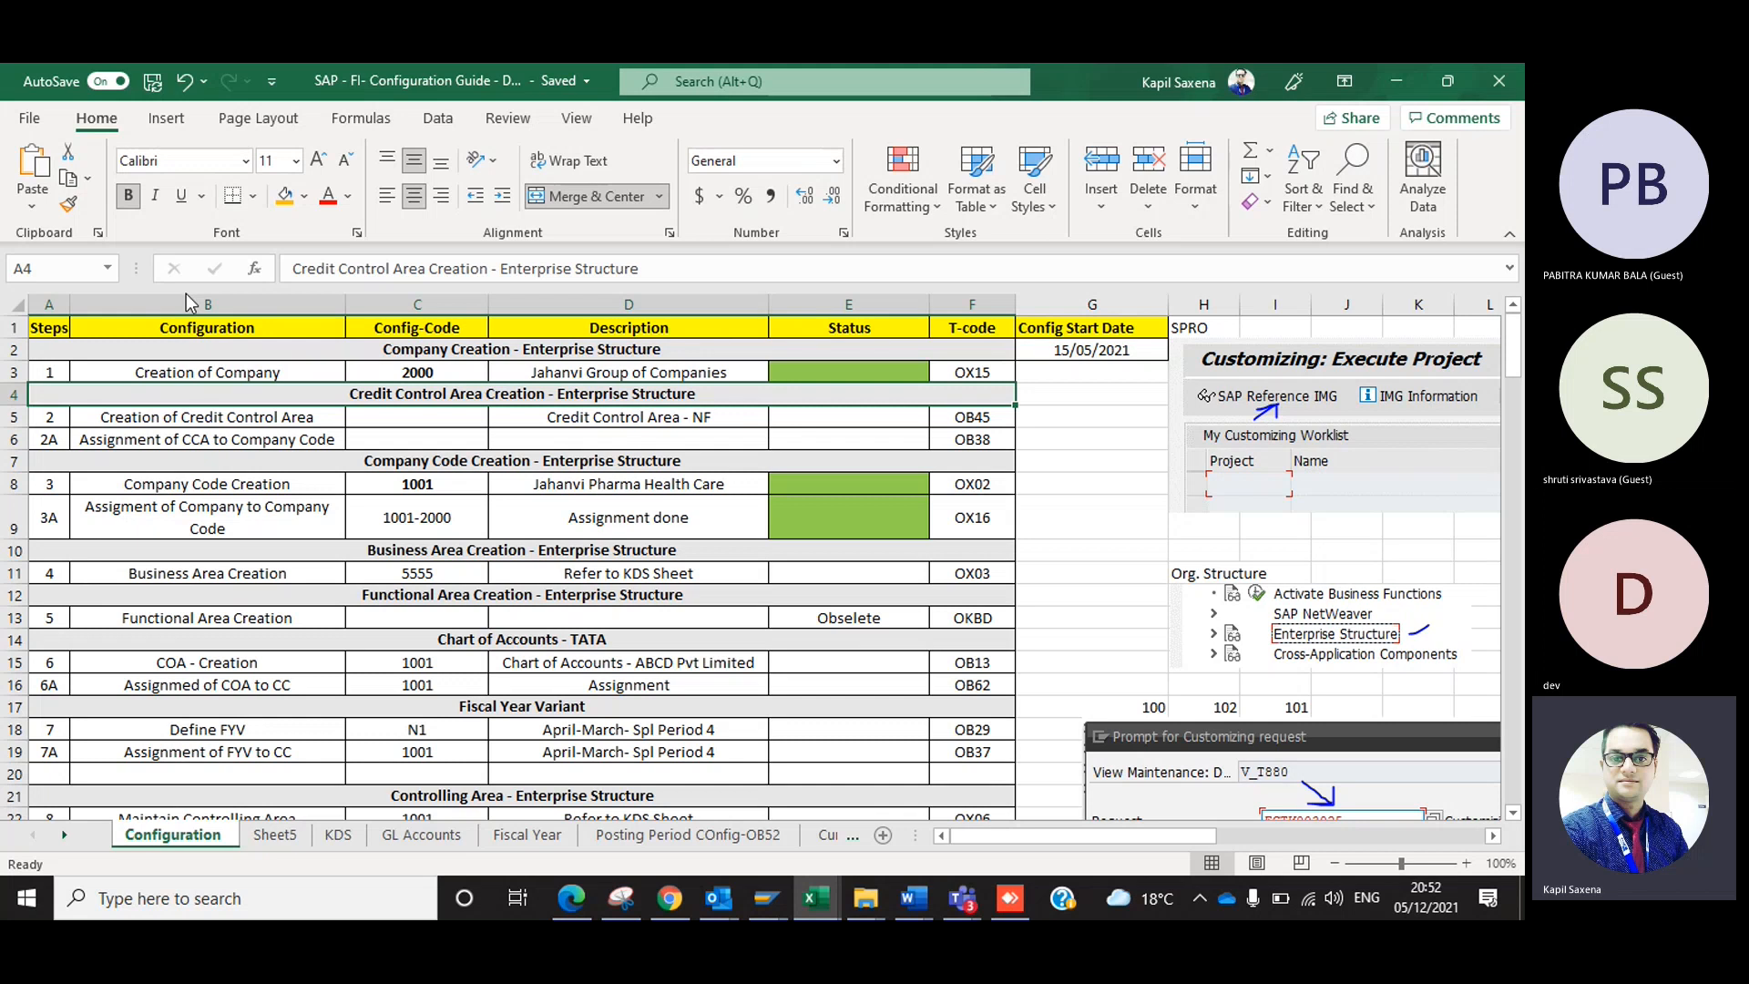
left_click(203, 374)
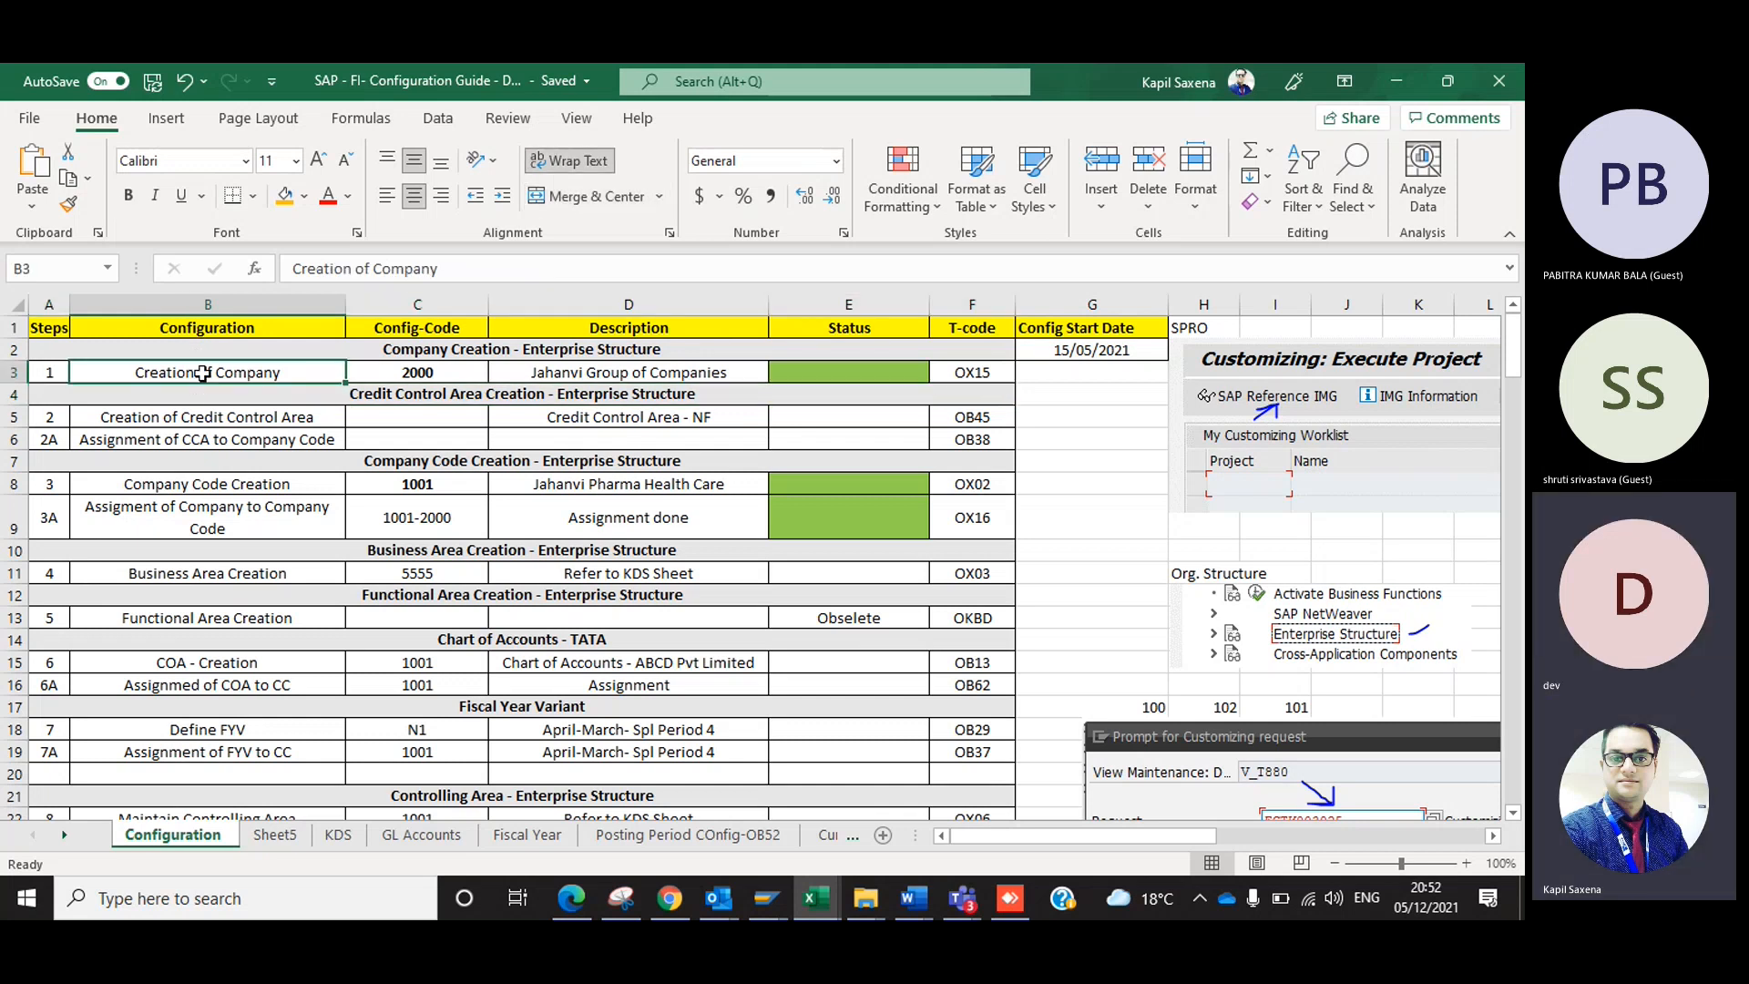
left_click(227, 437)
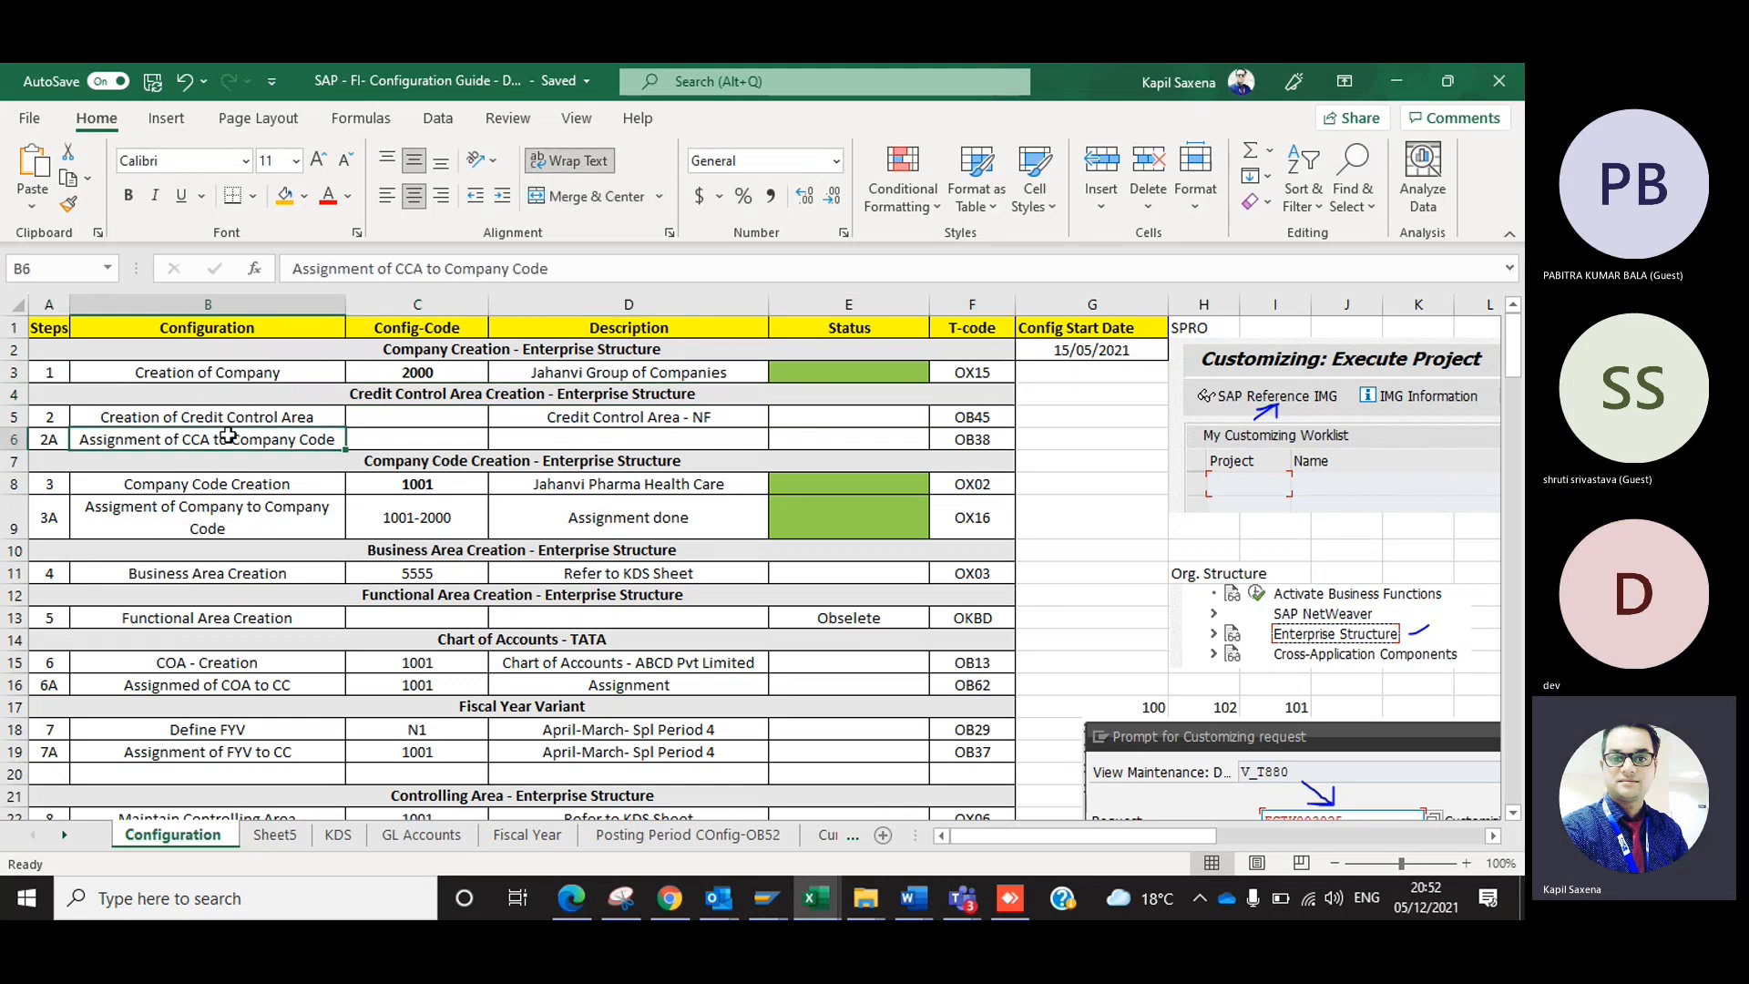
left_click(233, 503)
left_click(212, 616)
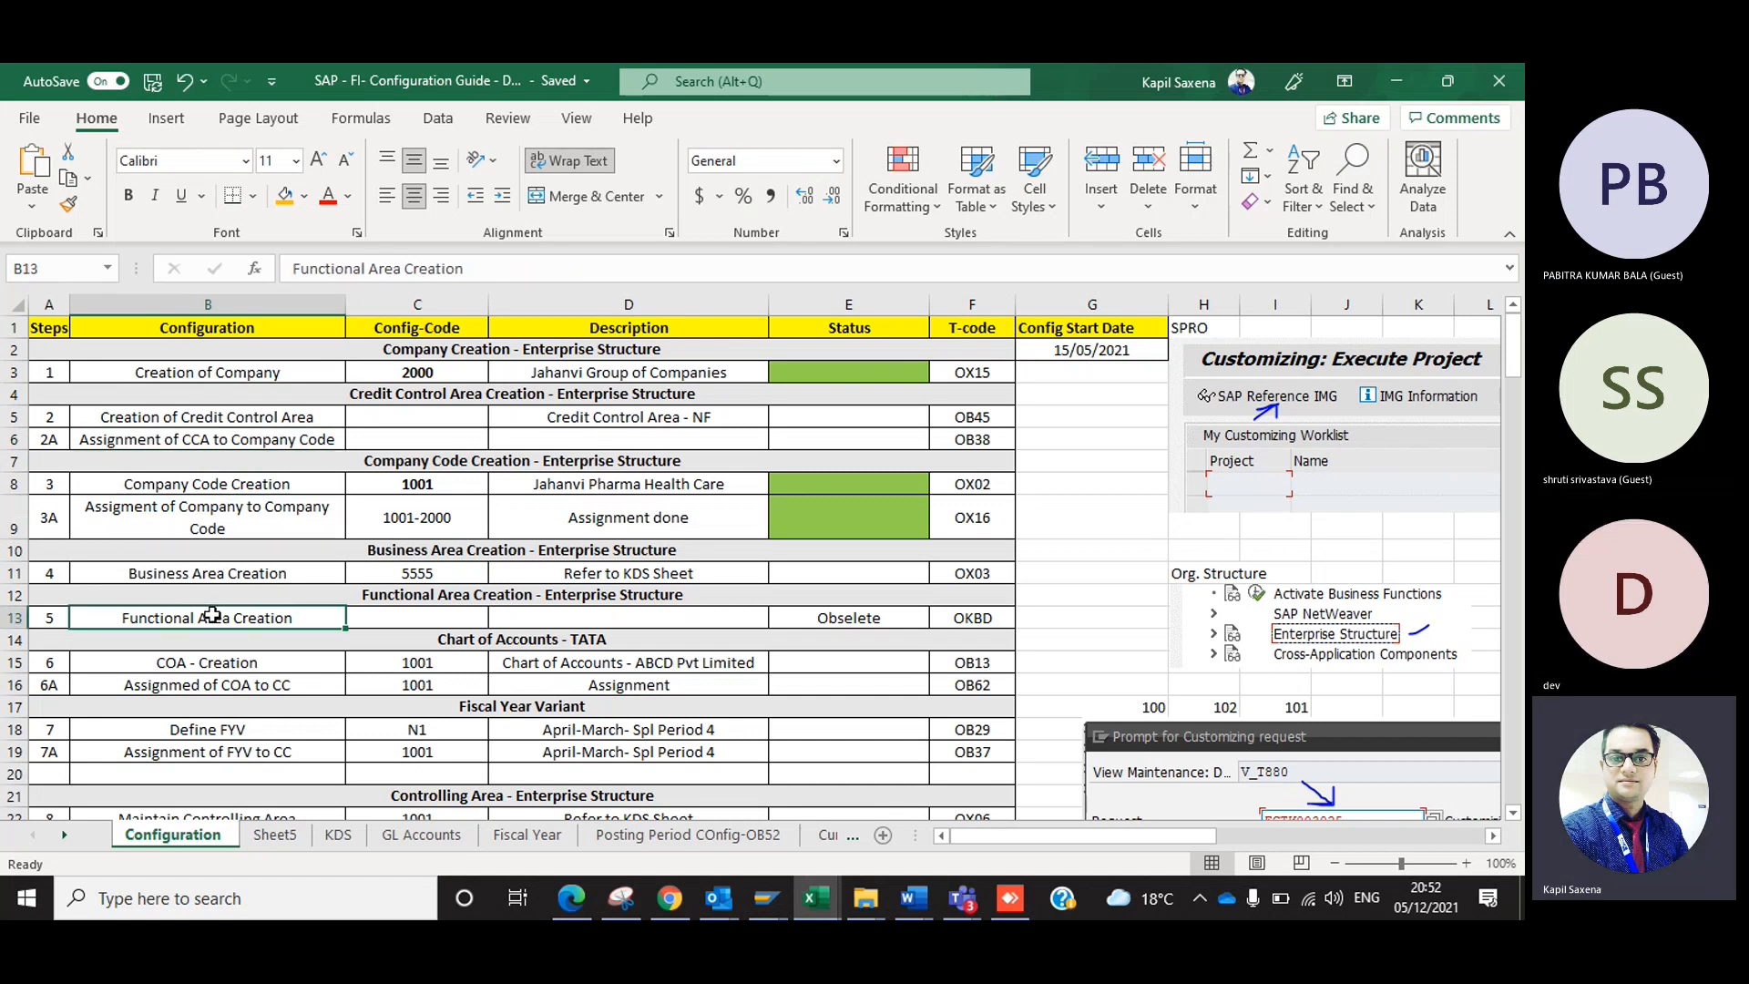
left_click(232, 581)
left_click(215, 681)
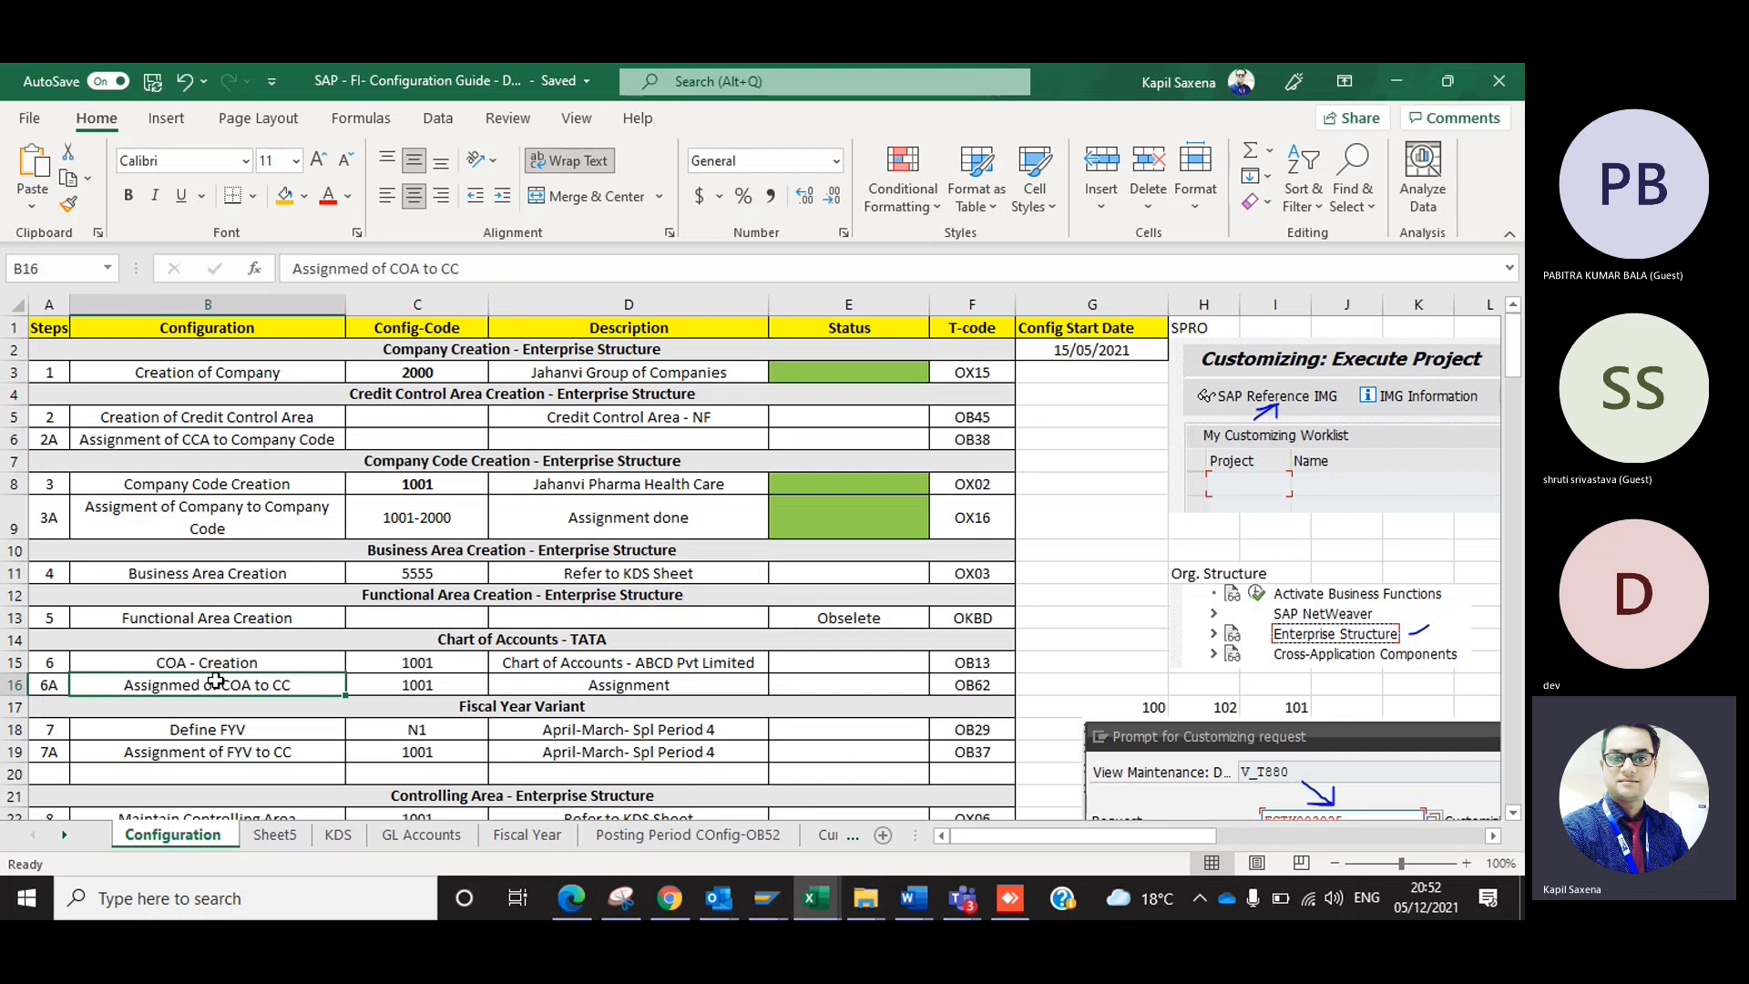
Set the Config-Code of the Creation of Company row to 1000.
left_click(434, 296)
left_click(393, 374)
key("Delete")
type("1000")
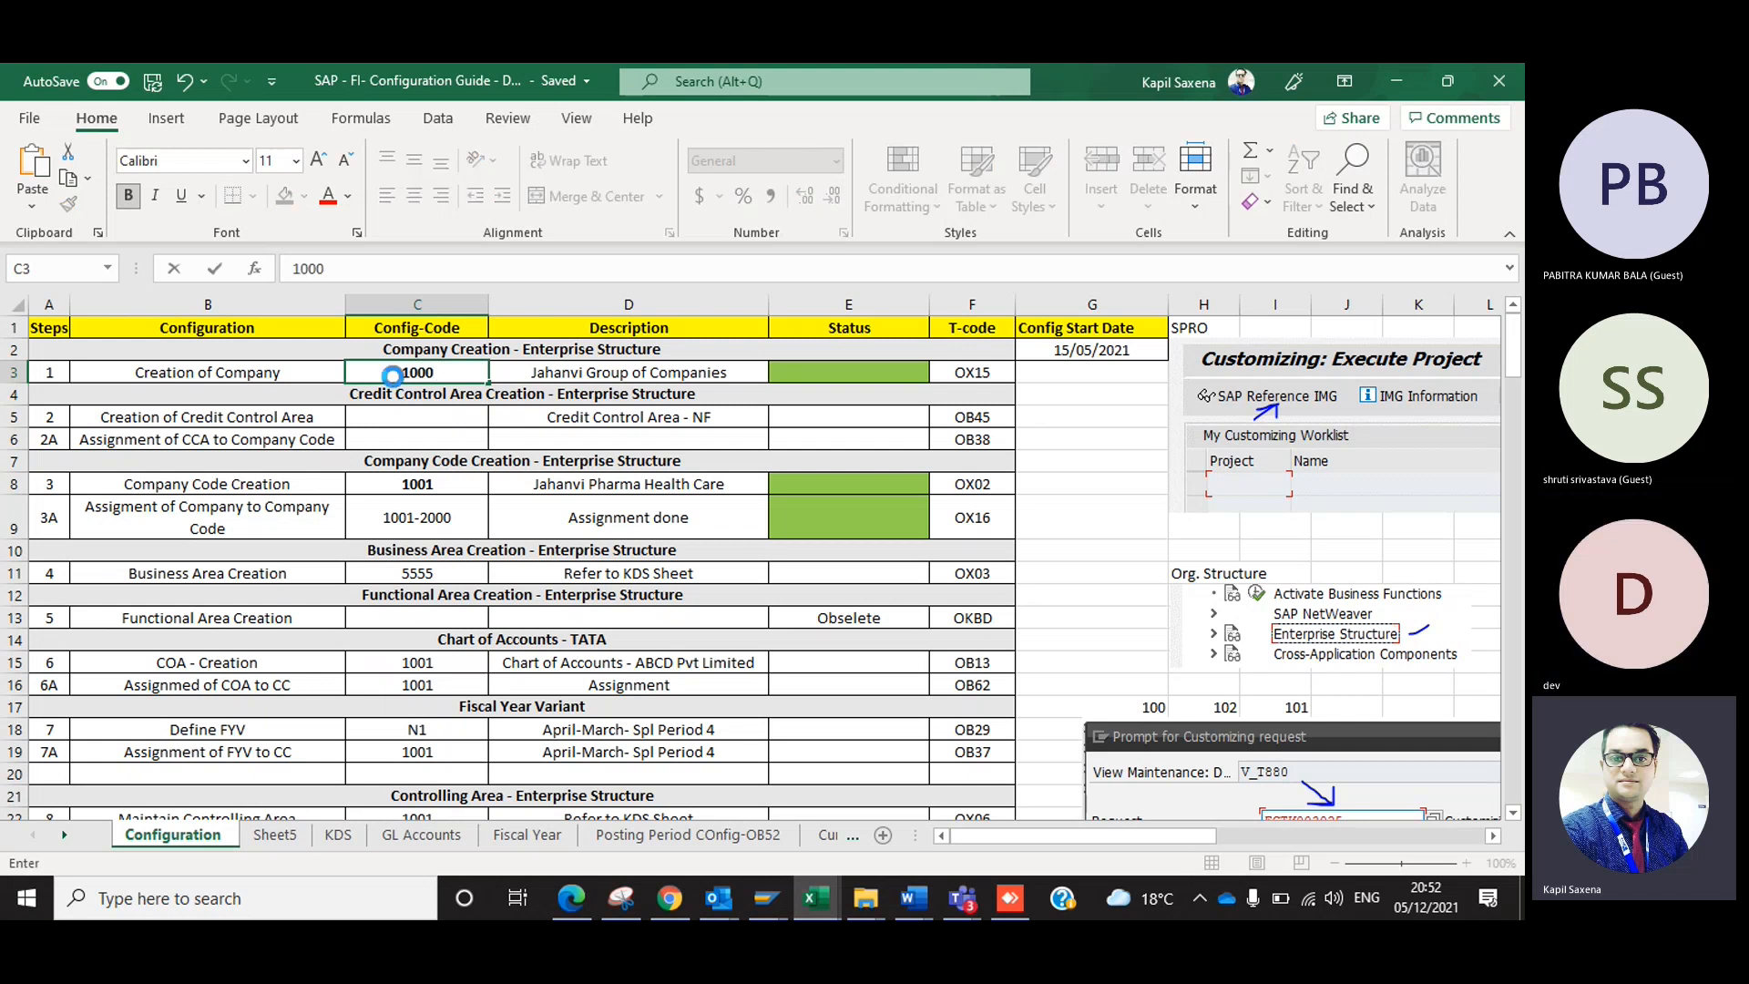
key("Tab")
left_click(393, 376)
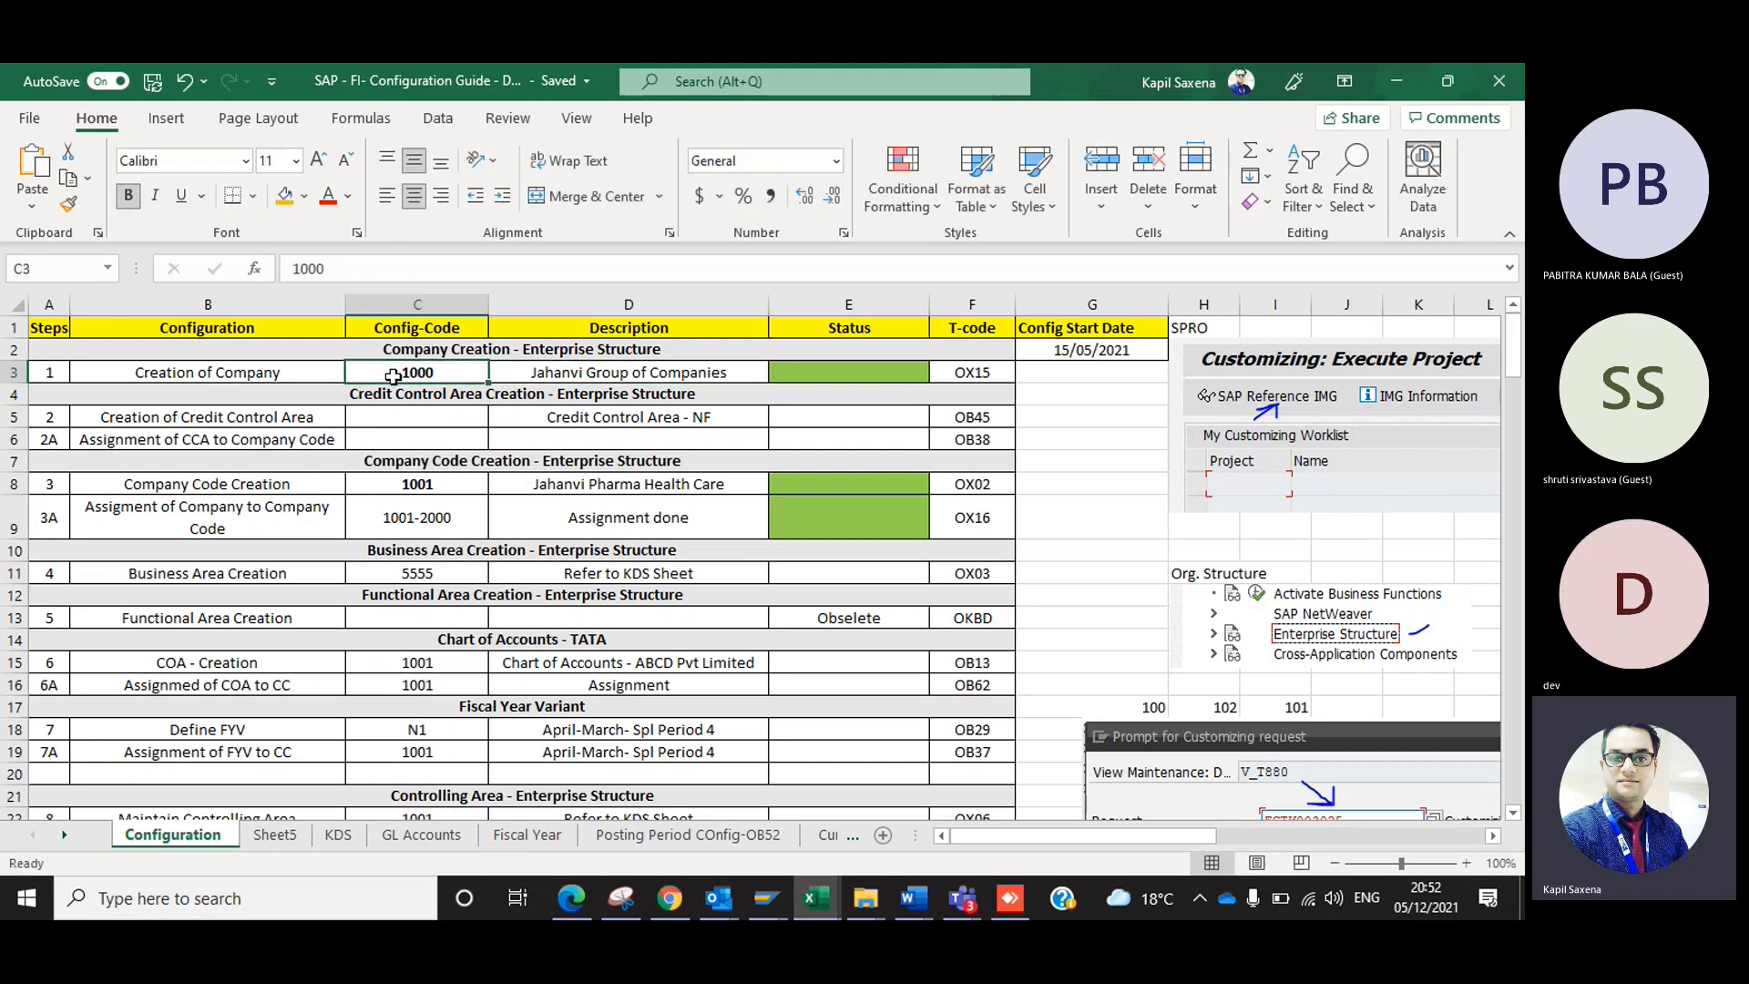
Replace the description of the Creation of Company row with Dev Enterprises.
key("Tab")
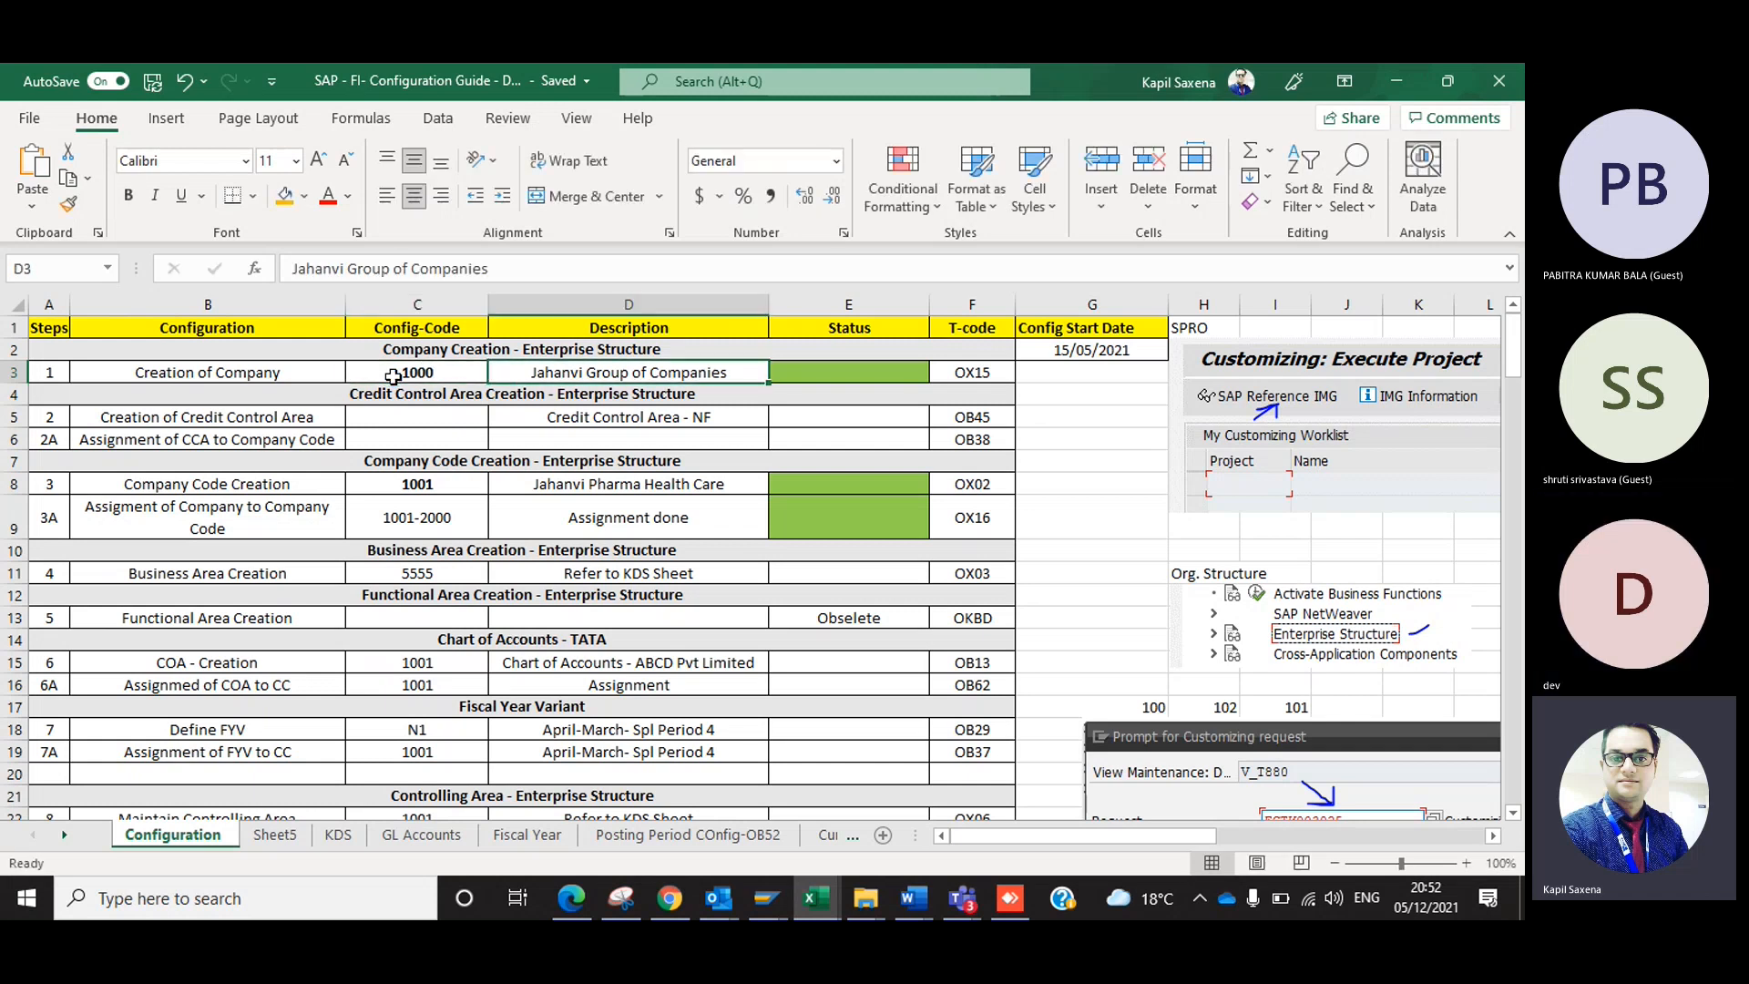
key("Delete")
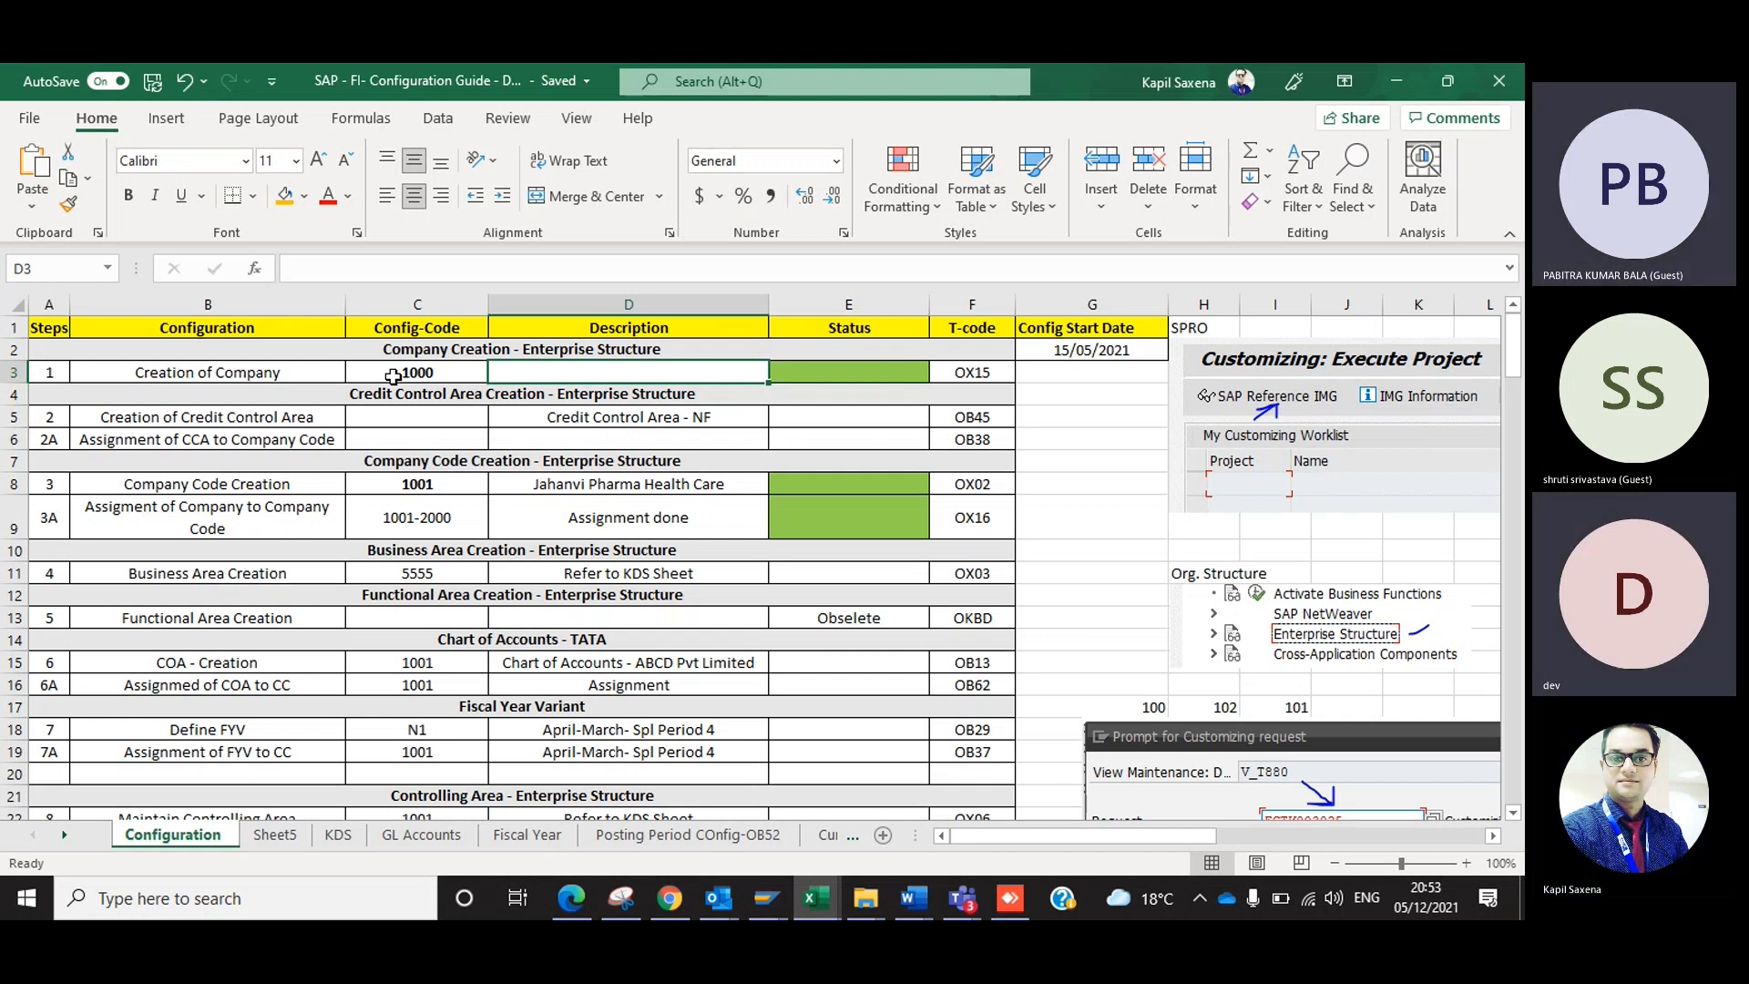
type("Dev ")
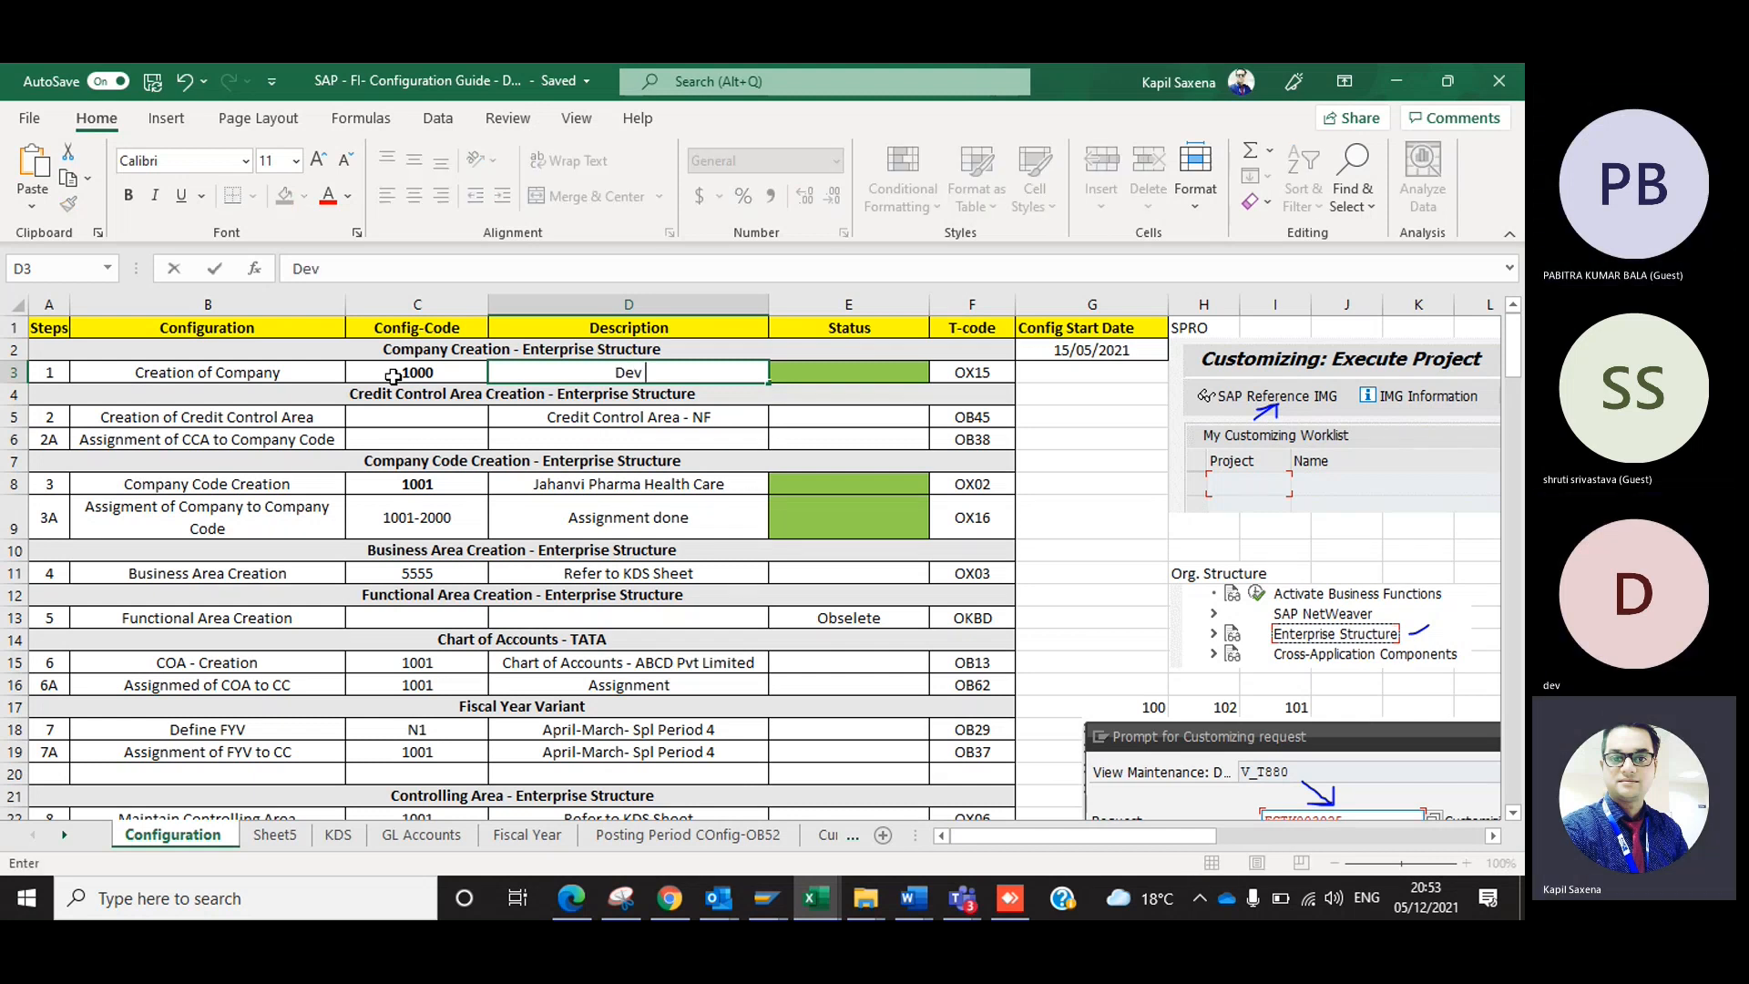
type("Enterprises")
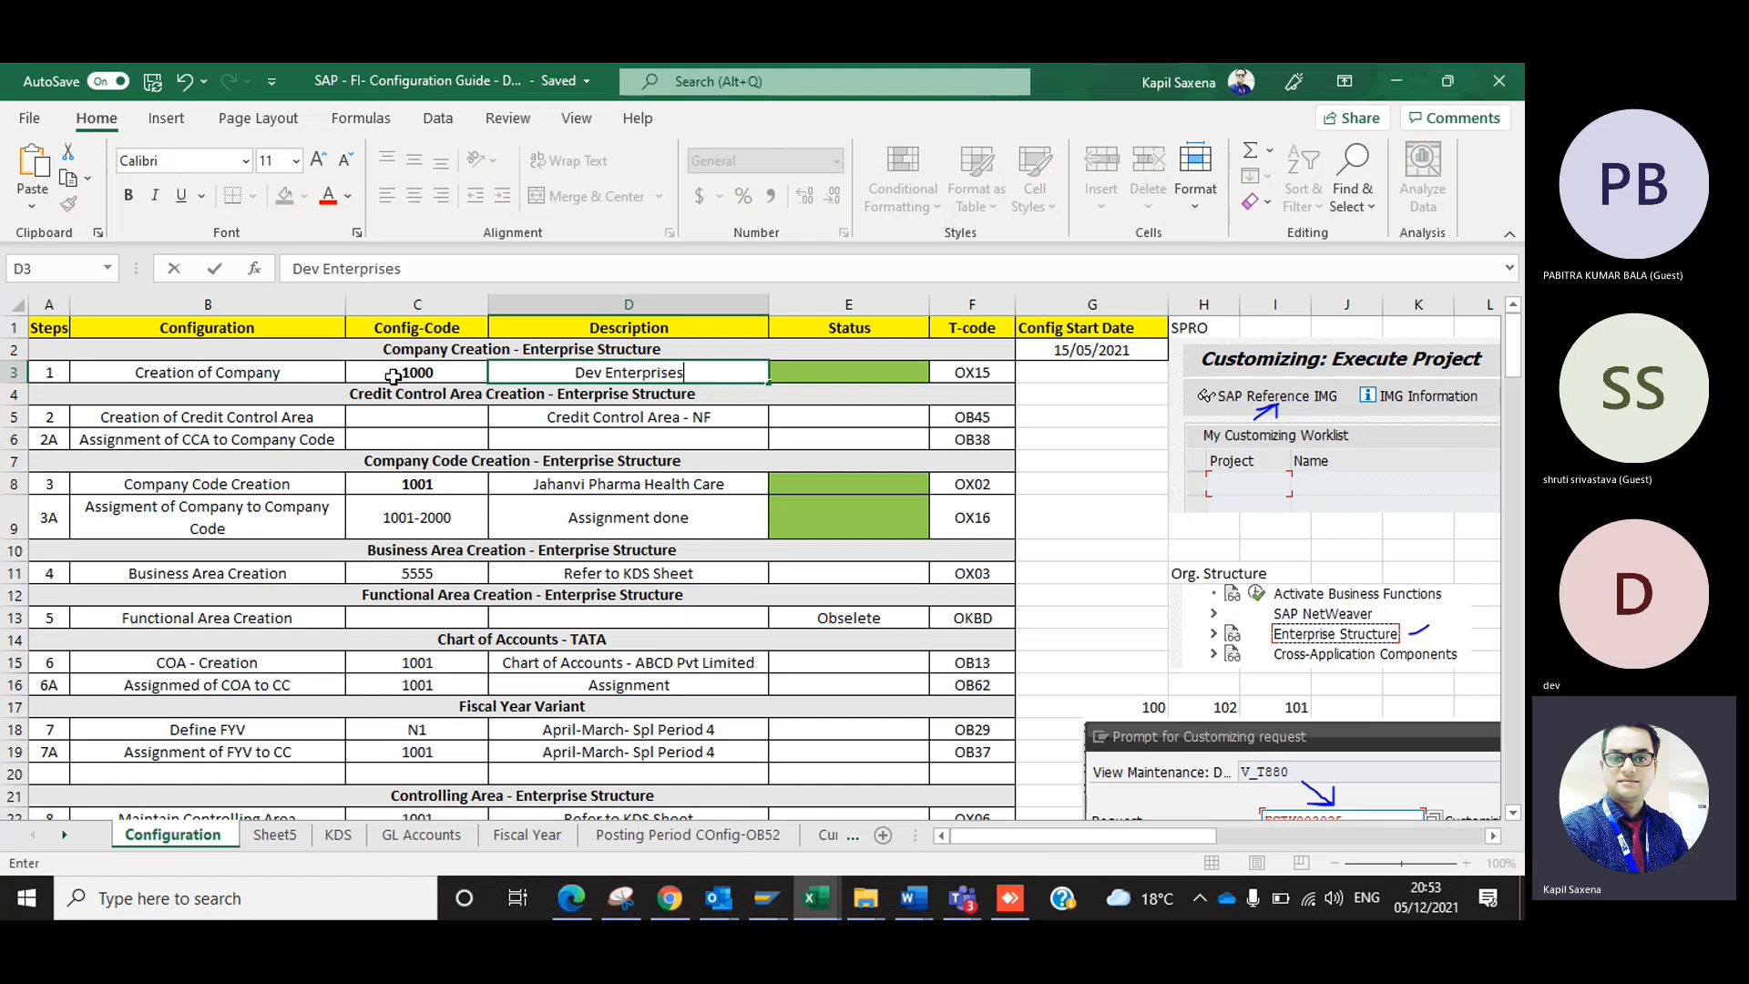
key("Tab")
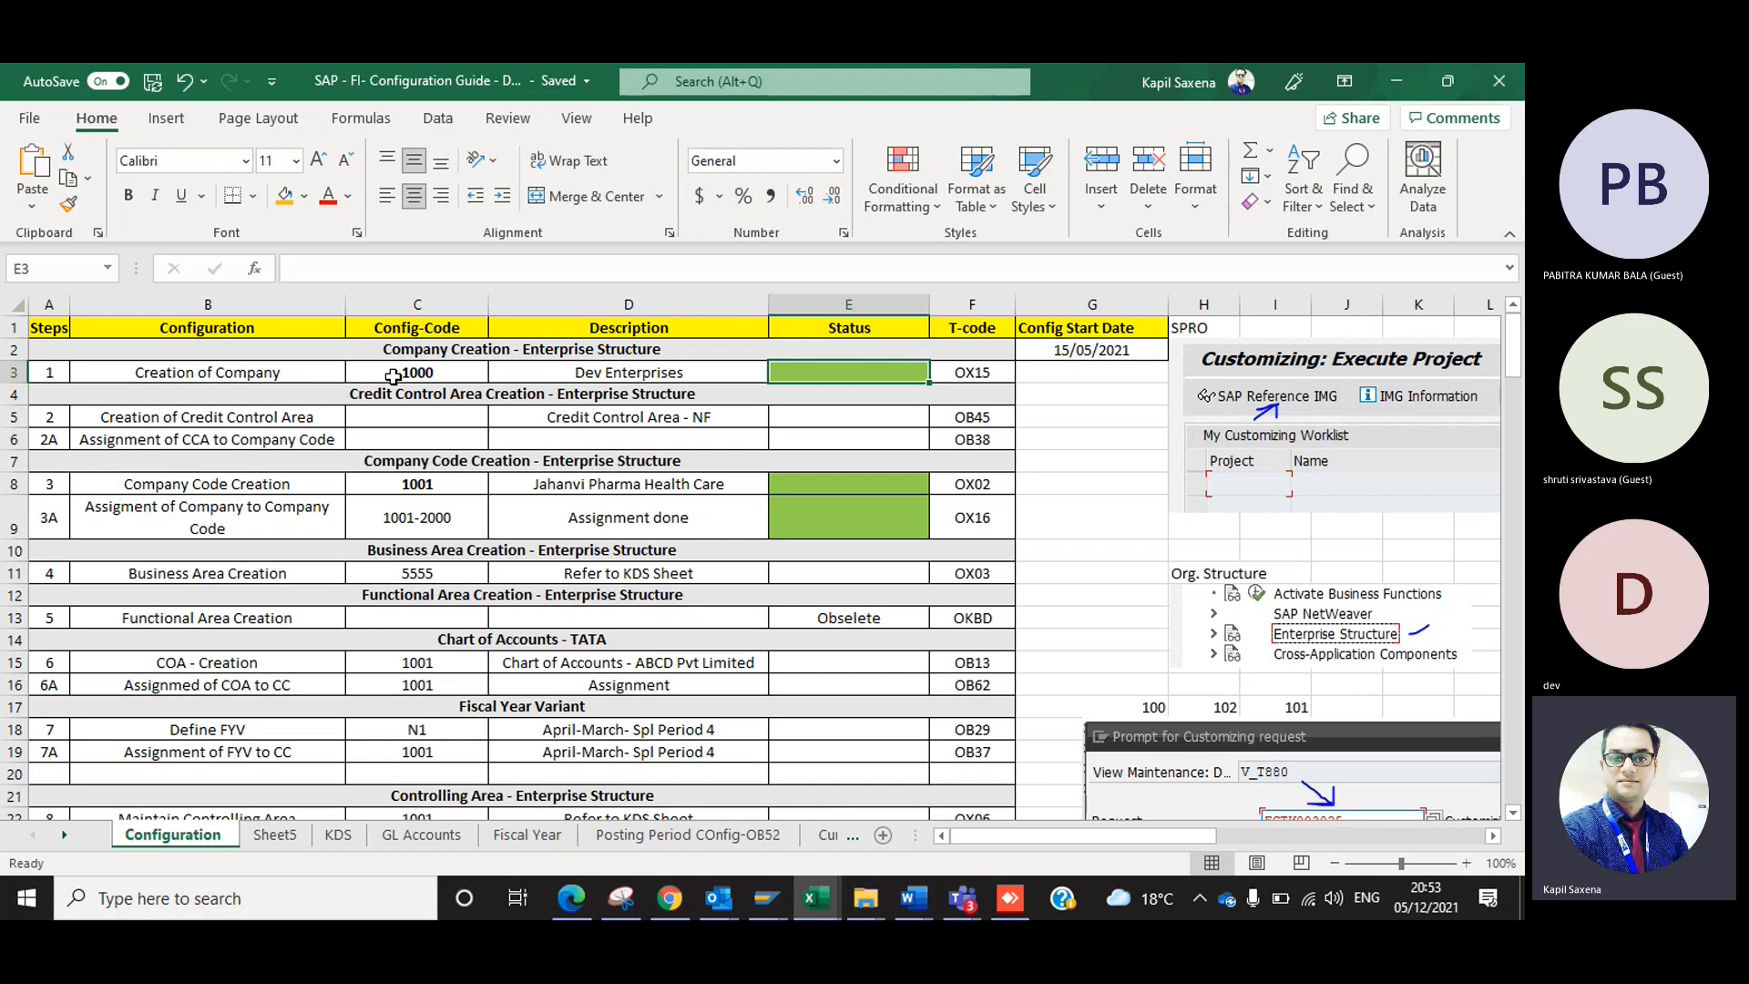
Try the Status values Pending and Done for the Creation of Company row, leaving the cell empty at the end.
left_click(832, 308)
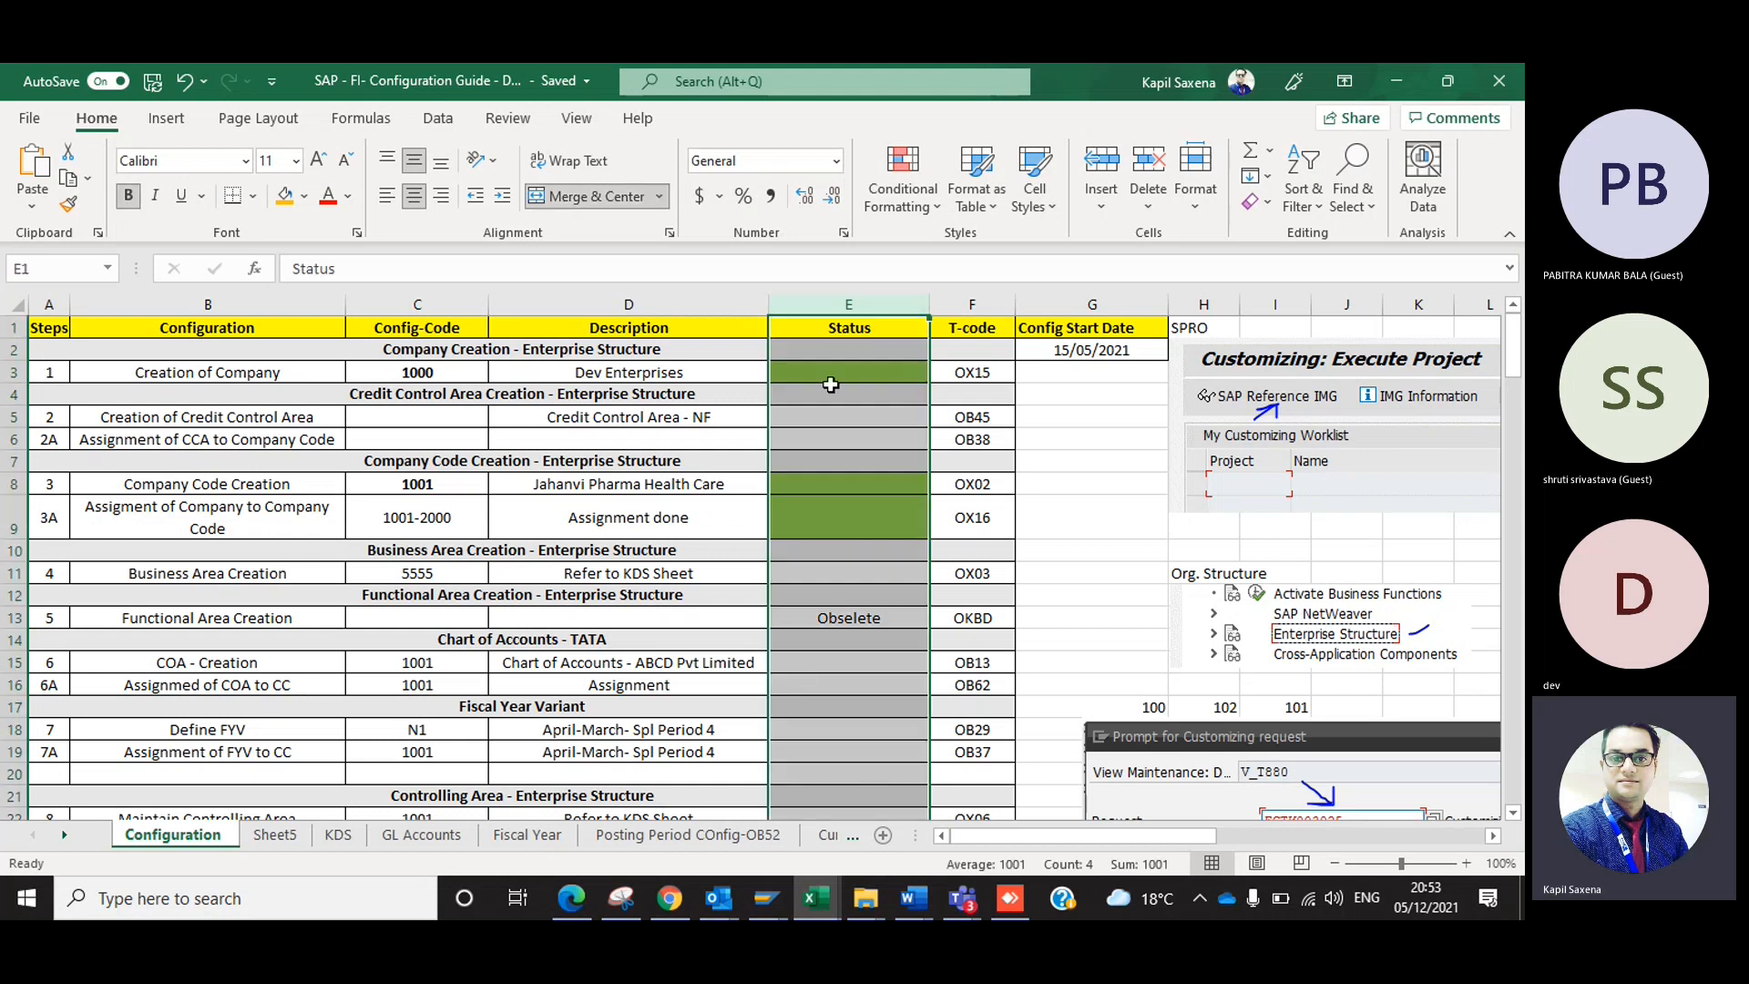
left_click(858, 370)
type("Pend")
key("BackSpace")
key("BackSpace")
key("BackSpace")
type("ending")
key("ctrl+Return")
type("Done")
key("ctrl+Return")
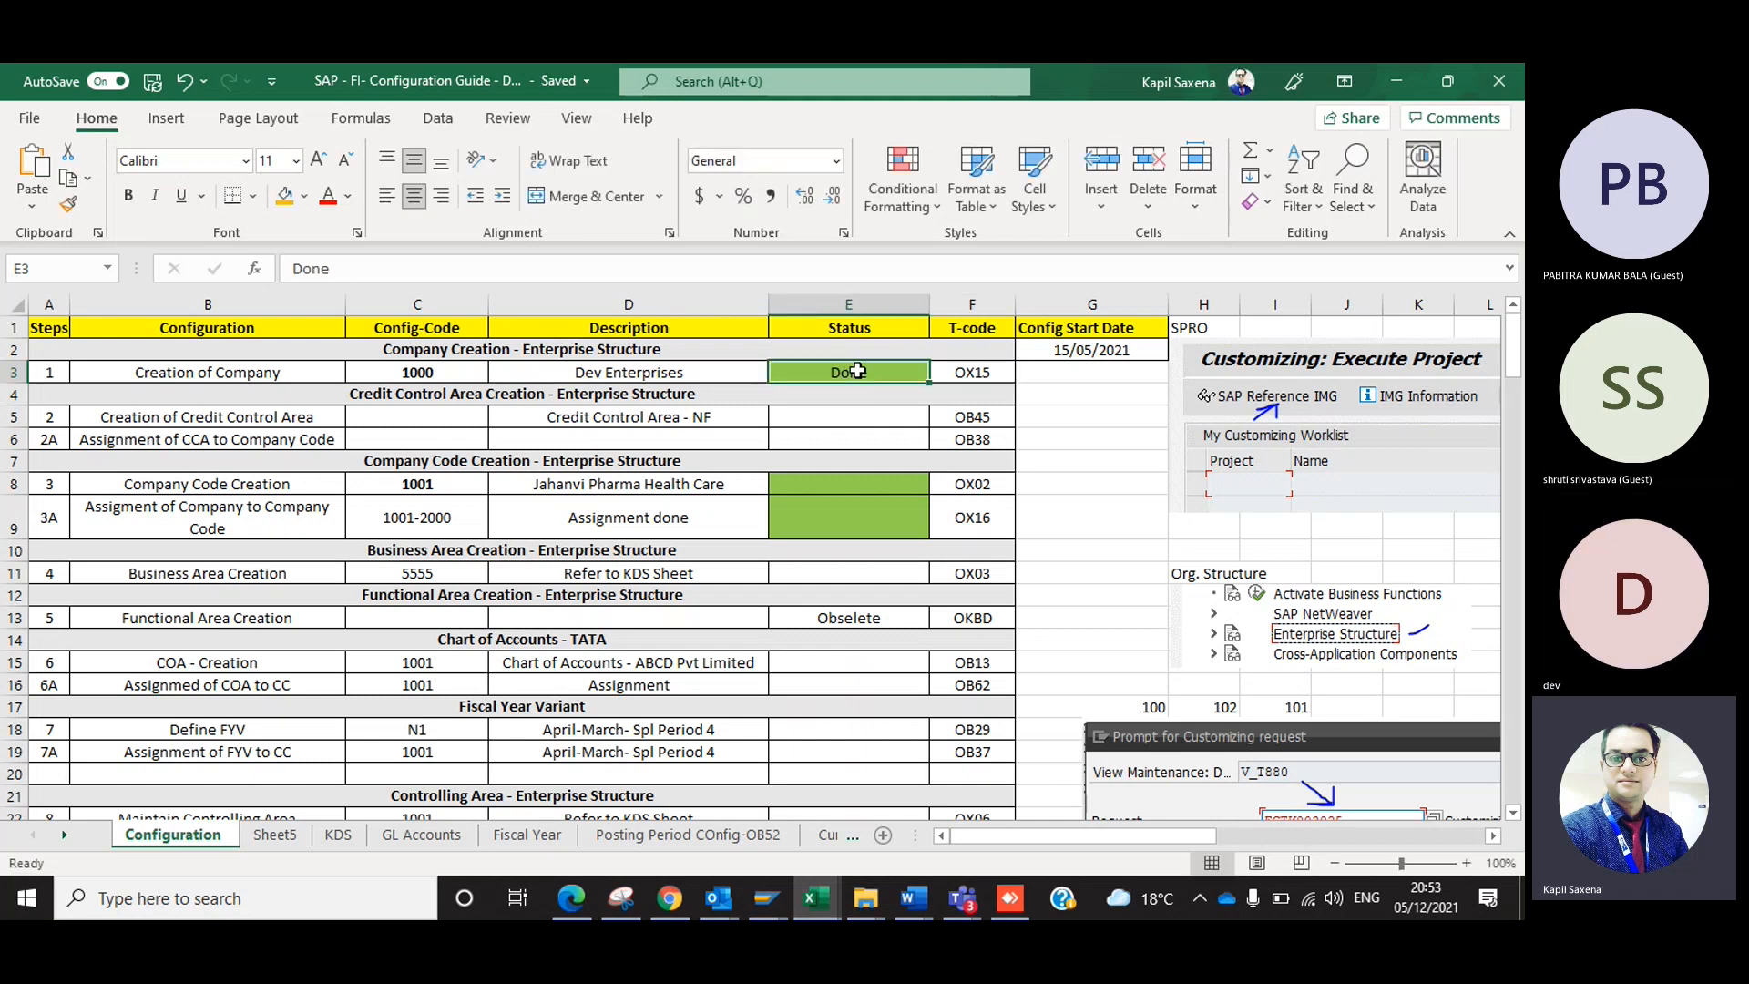
key("Delete")
Look at the T-code column and the transaction code listed for the Creation of Company row.
left_click(949, 304)
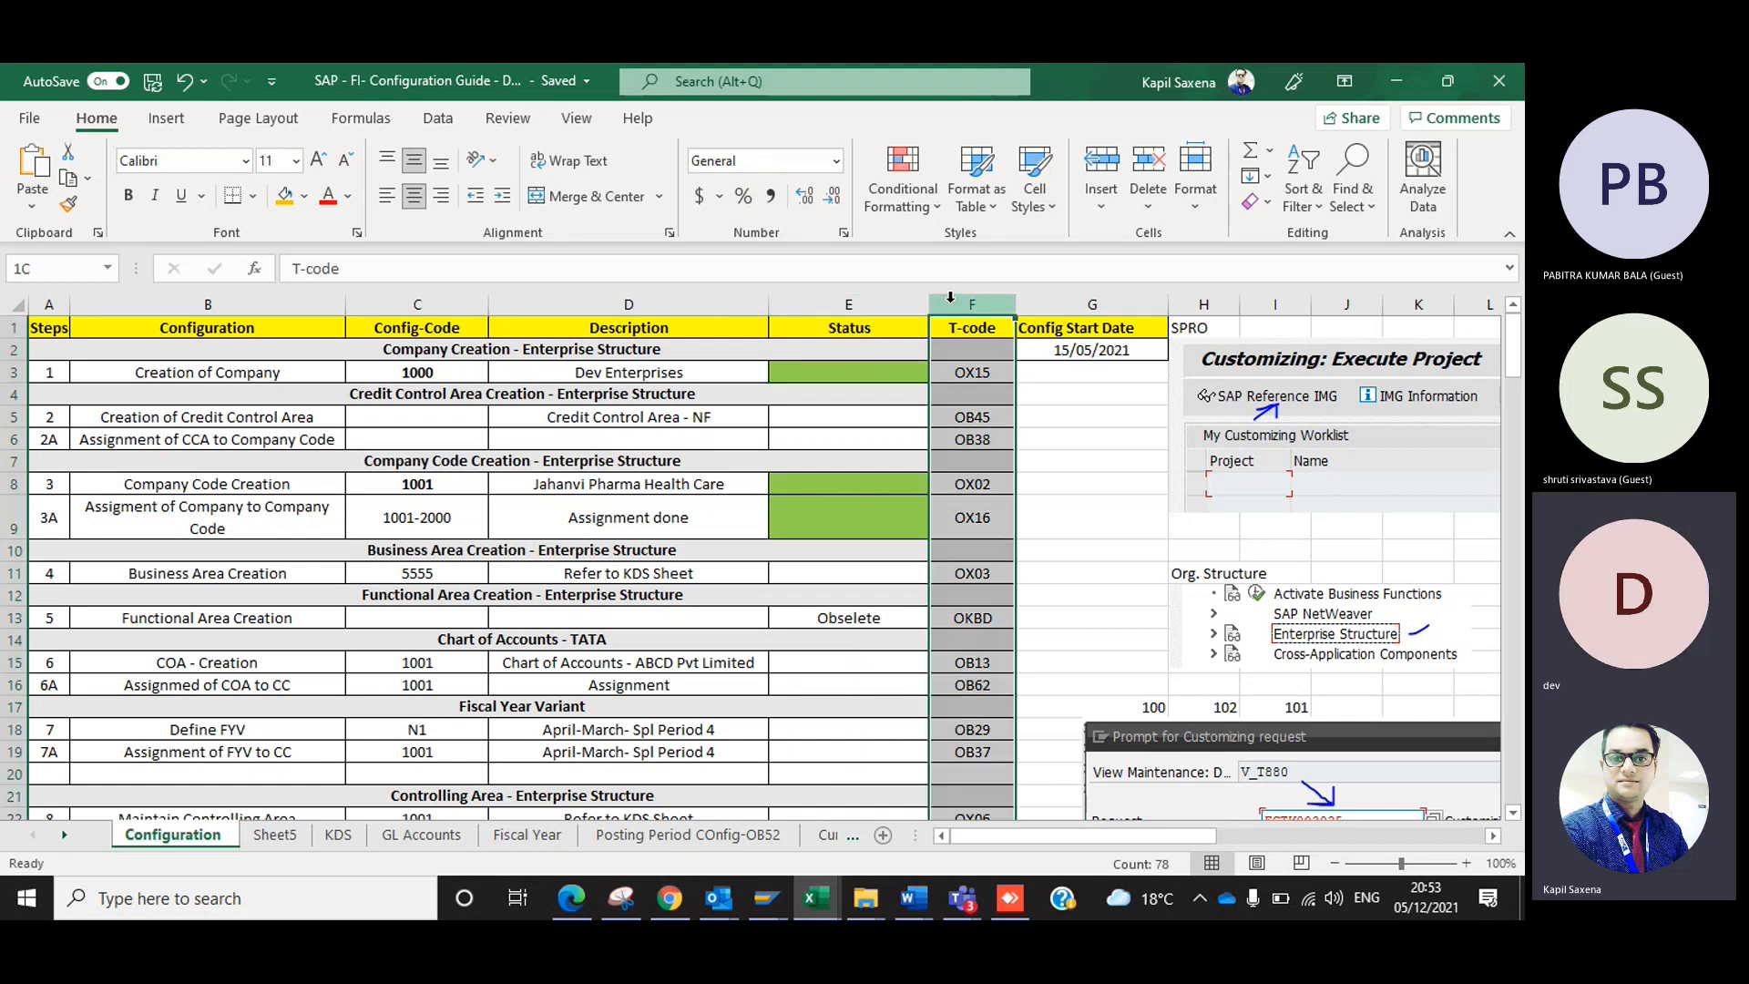
left_click(989, 375)
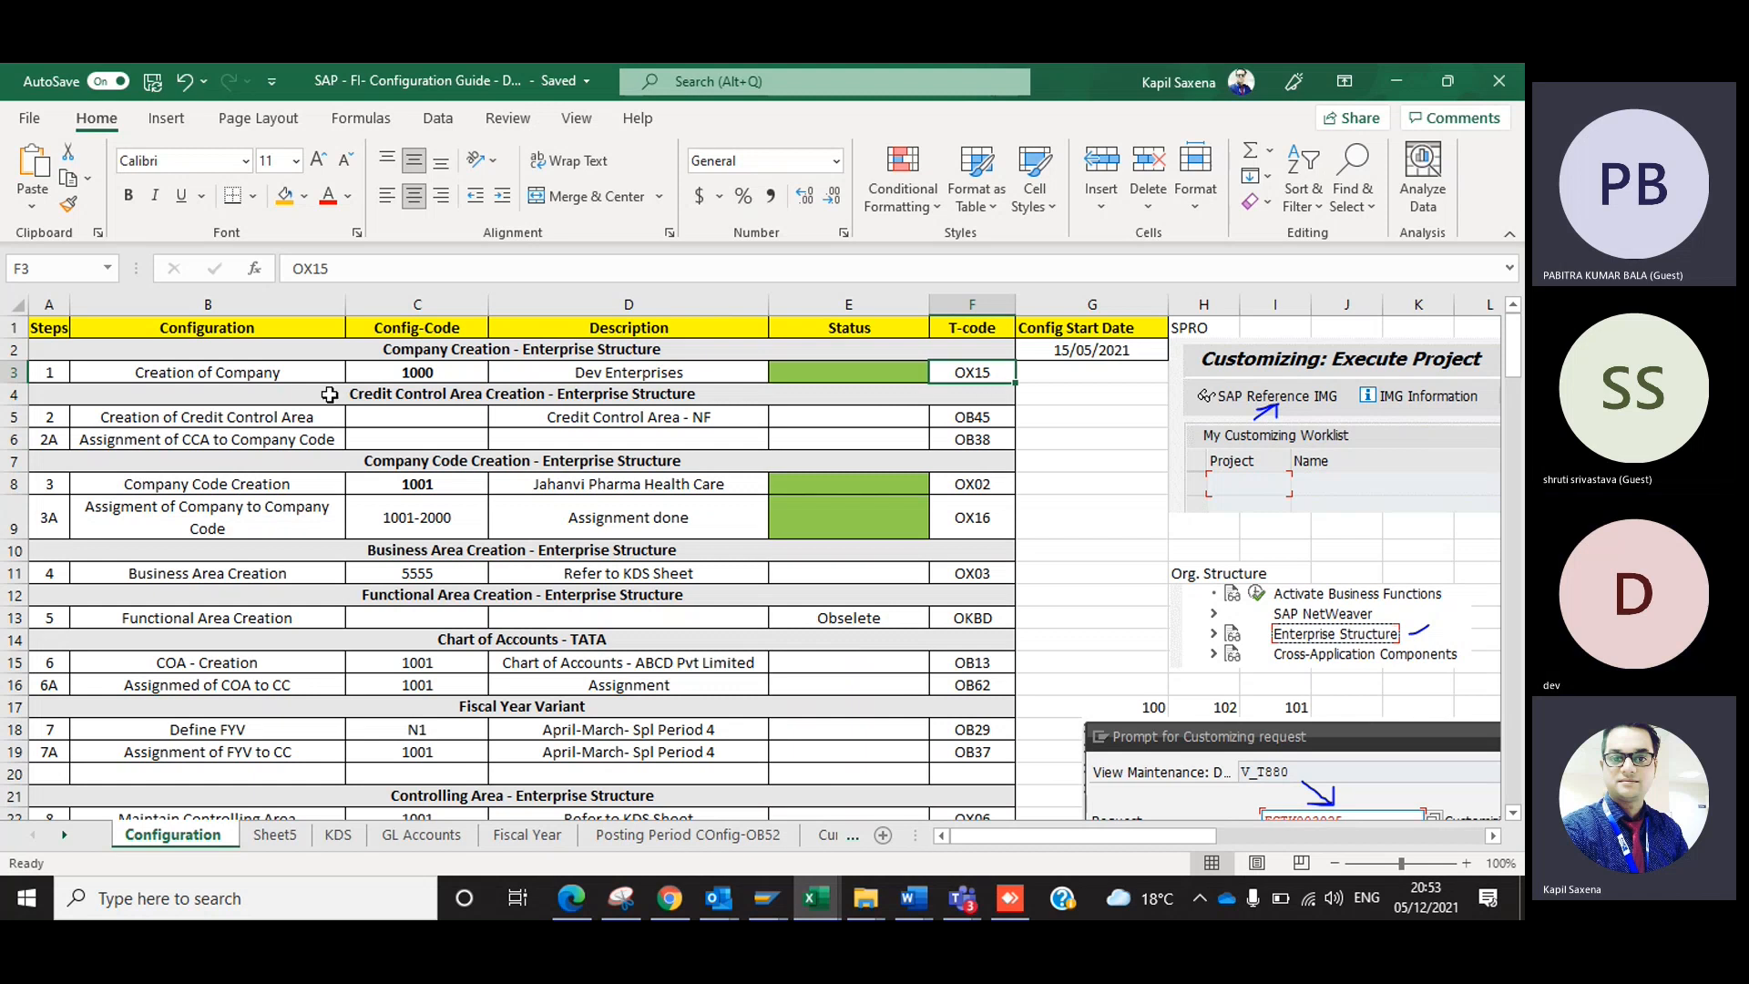
left_click(282, 379)
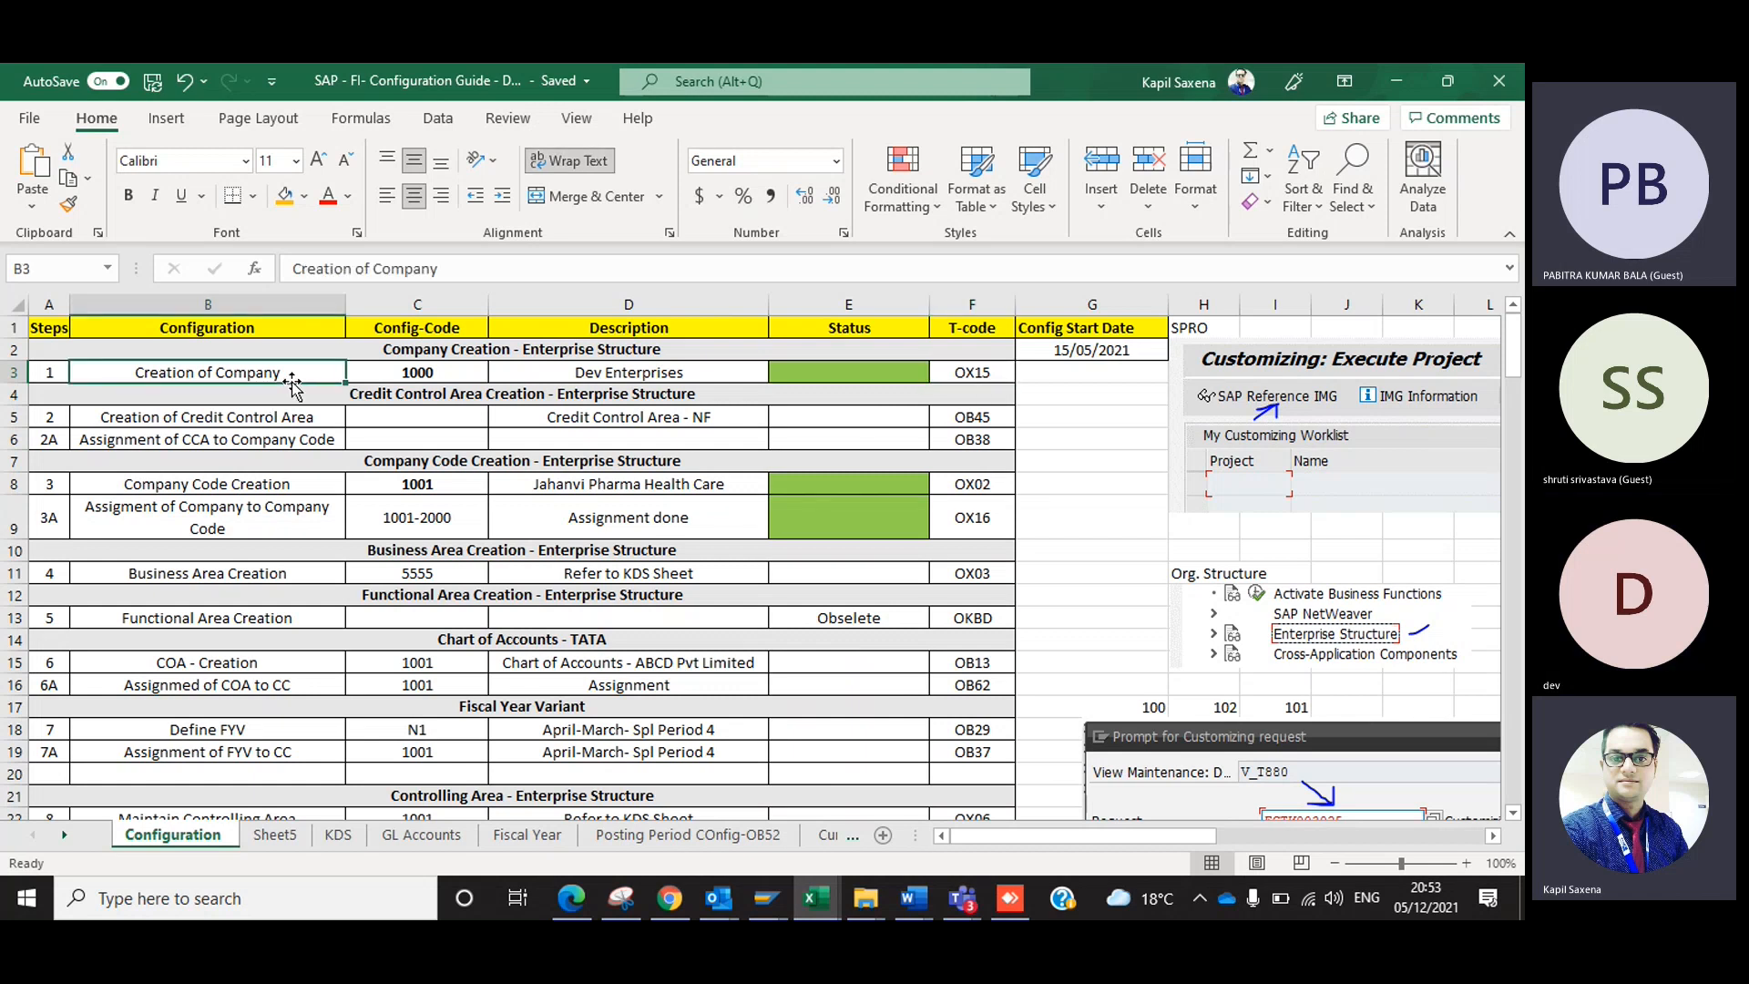
Switch to the SAP Display IMG window and locate Define company under Enterprise Structure, Definition, Financial Accounting.
key("alt+Tab")
key("Tab")
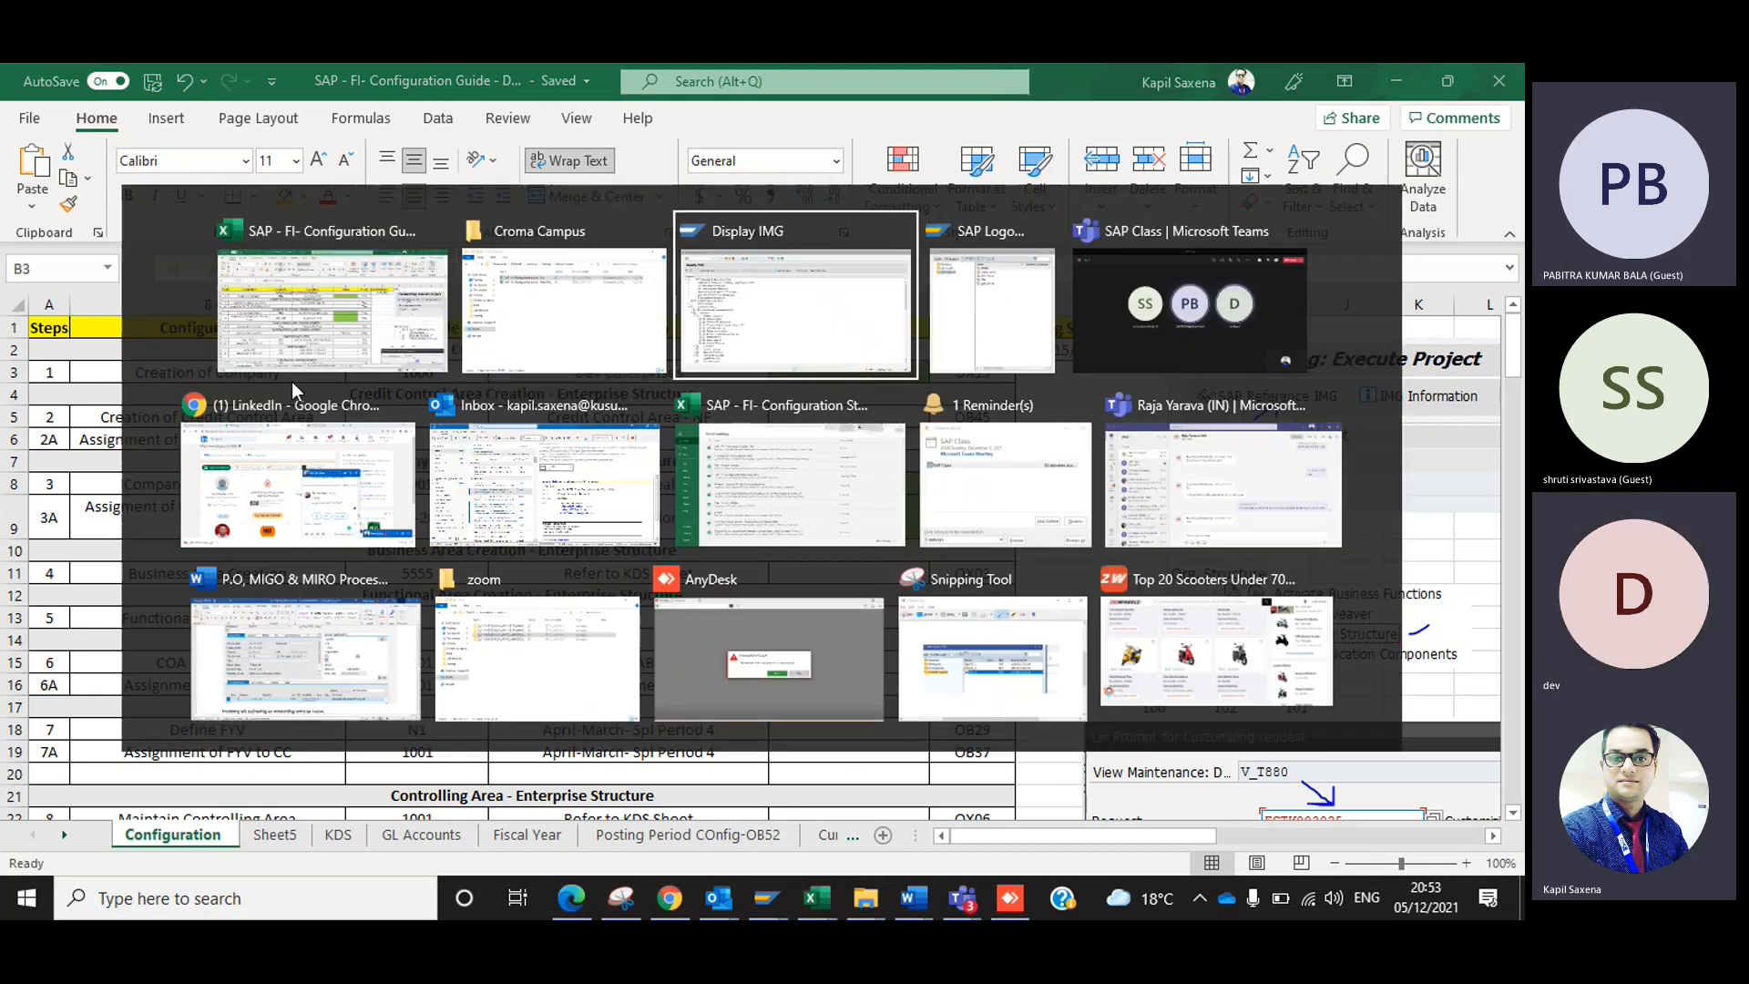
left_click(185, 526)
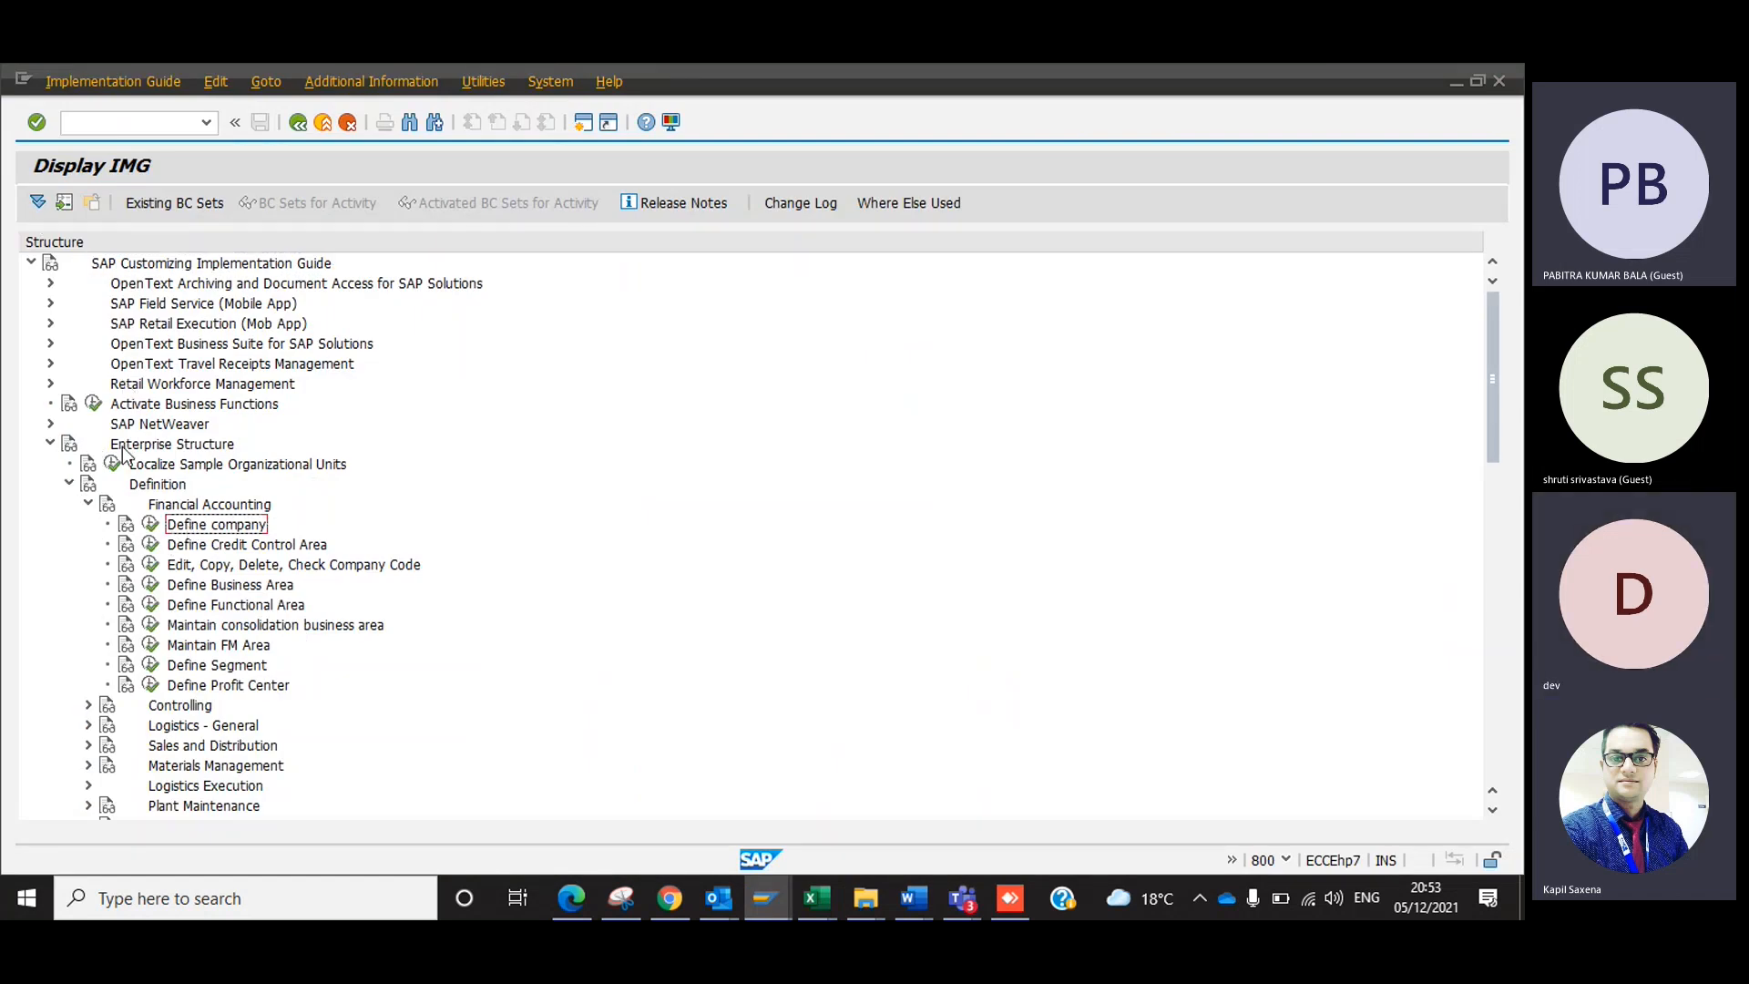
left_click(151, 486)
left_click(193, 527)
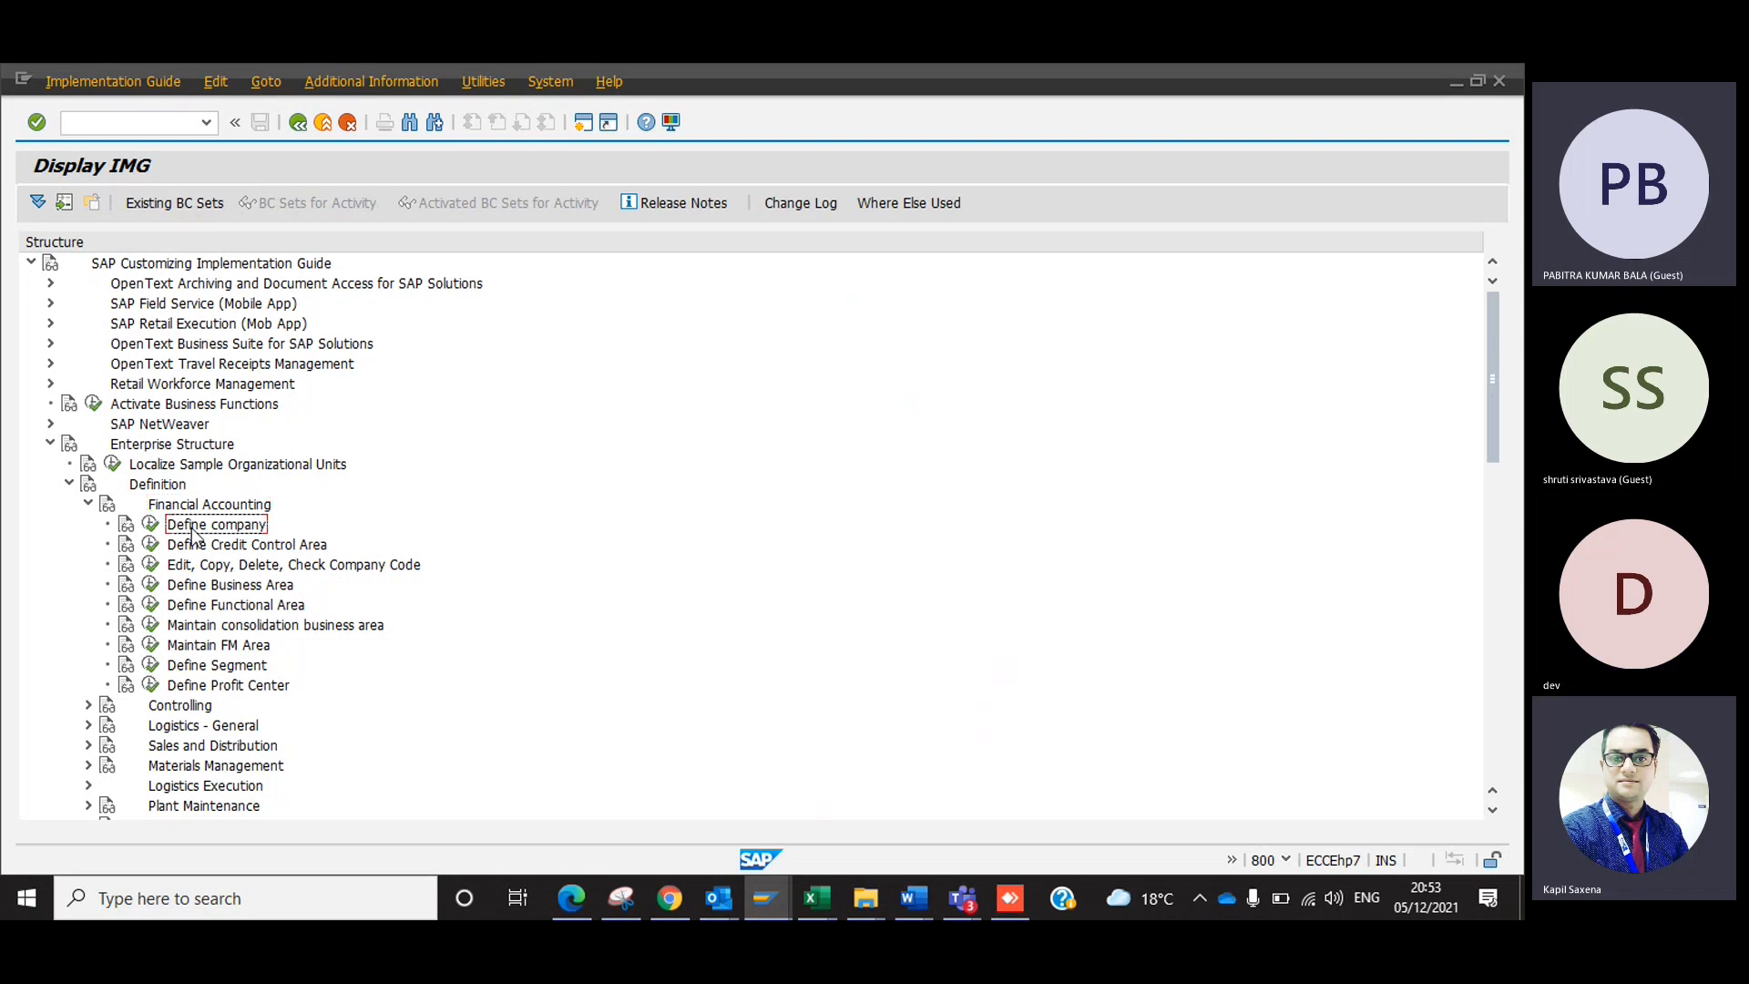
Open a new SAP session, run transaction OX15 to display the locked company list, and return to SAP Easy Access.
left_click(583, 122)
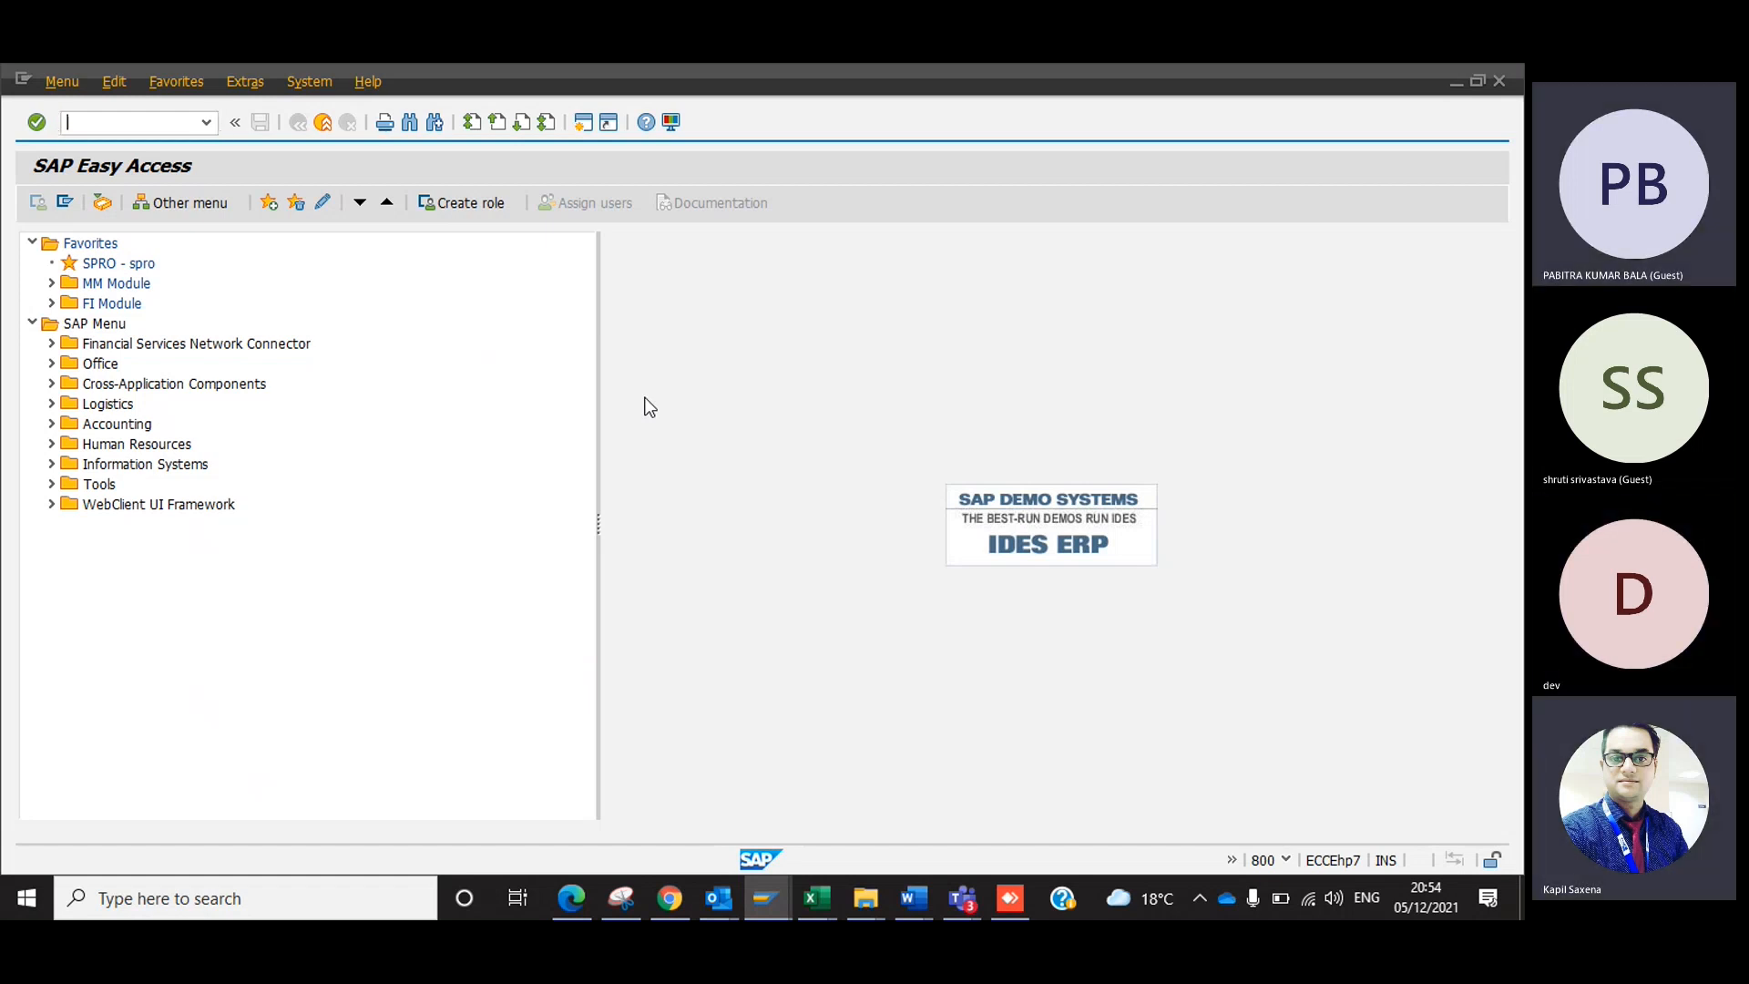
type("o")
type("x15")
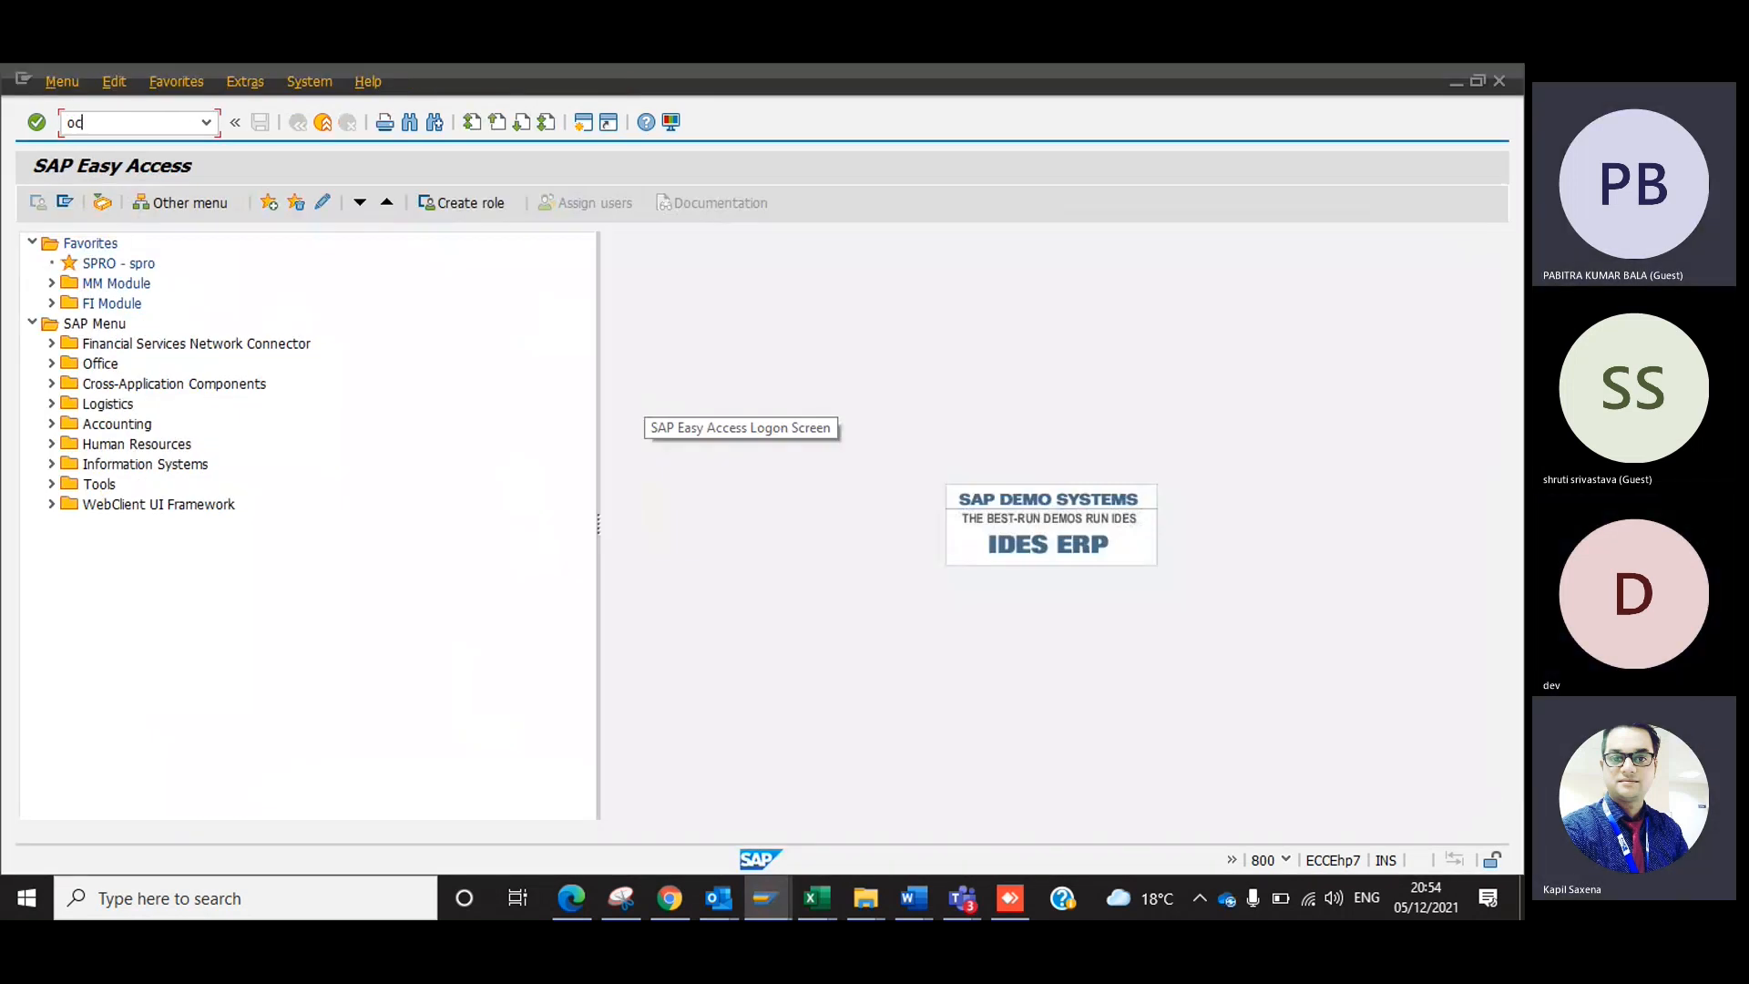
key("Return")
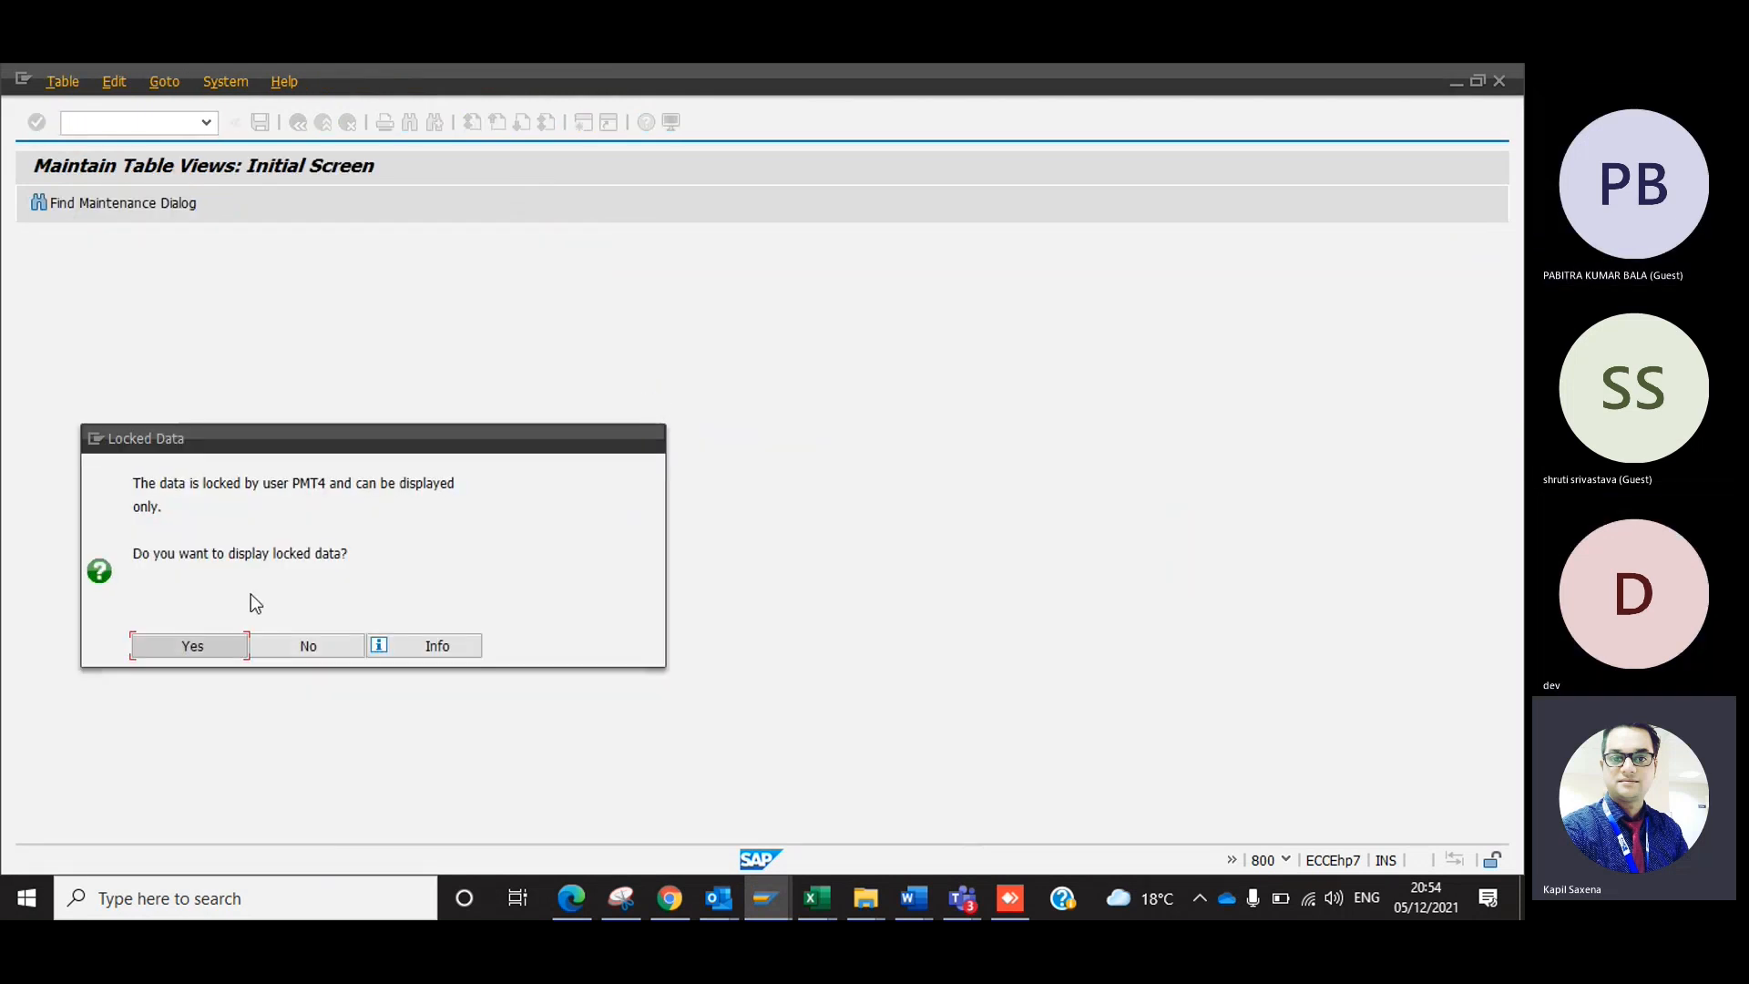
left_click(237, 649)
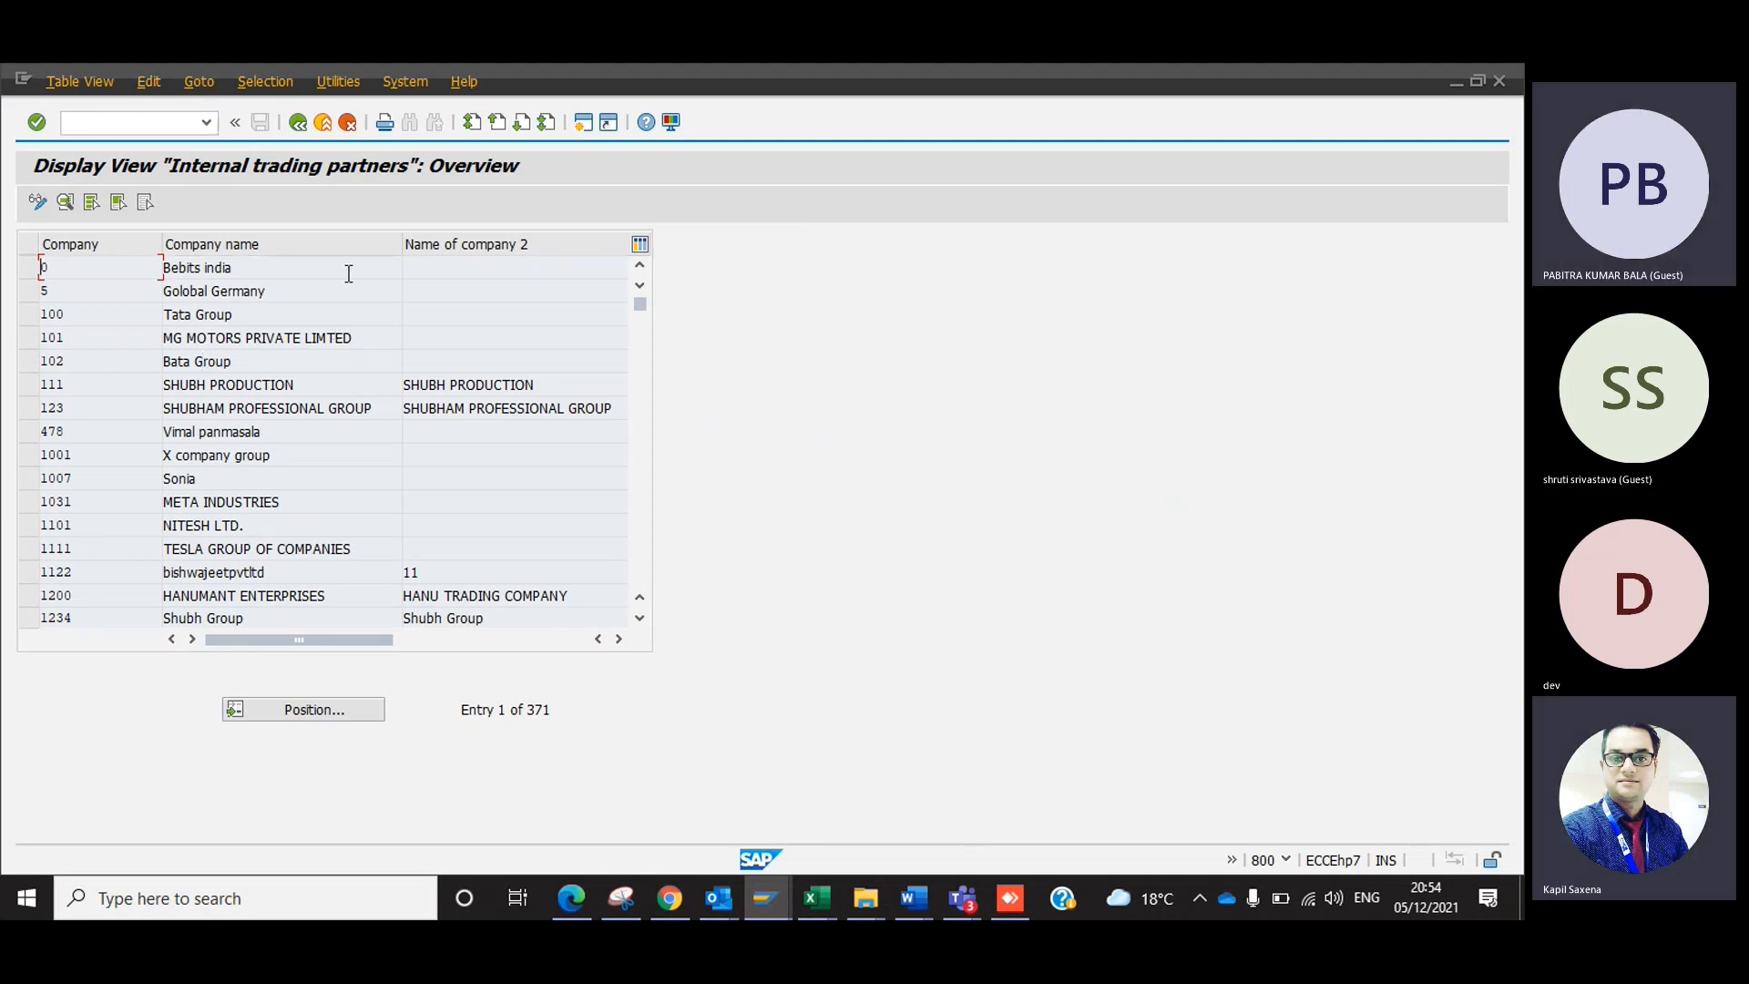
left_click(323, 124)
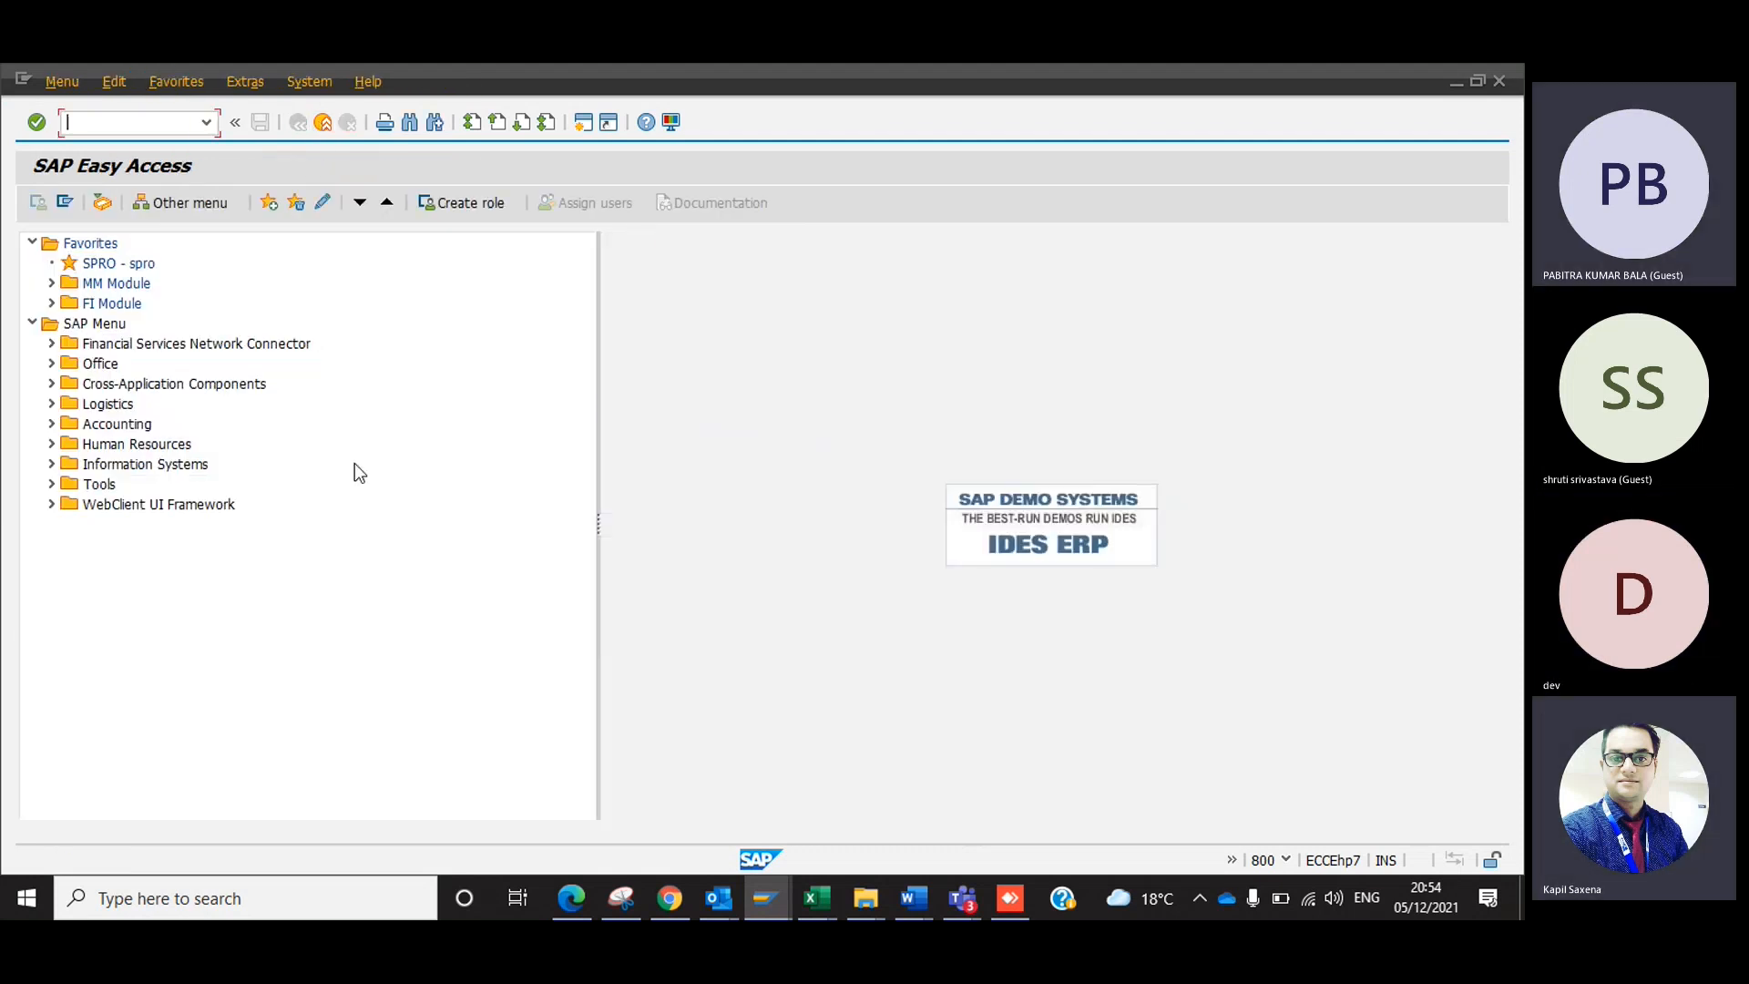
In the Display IMG session, show maintenance object keys as additional information, widen that column, and select the Define company key.
key("alt+Tab")
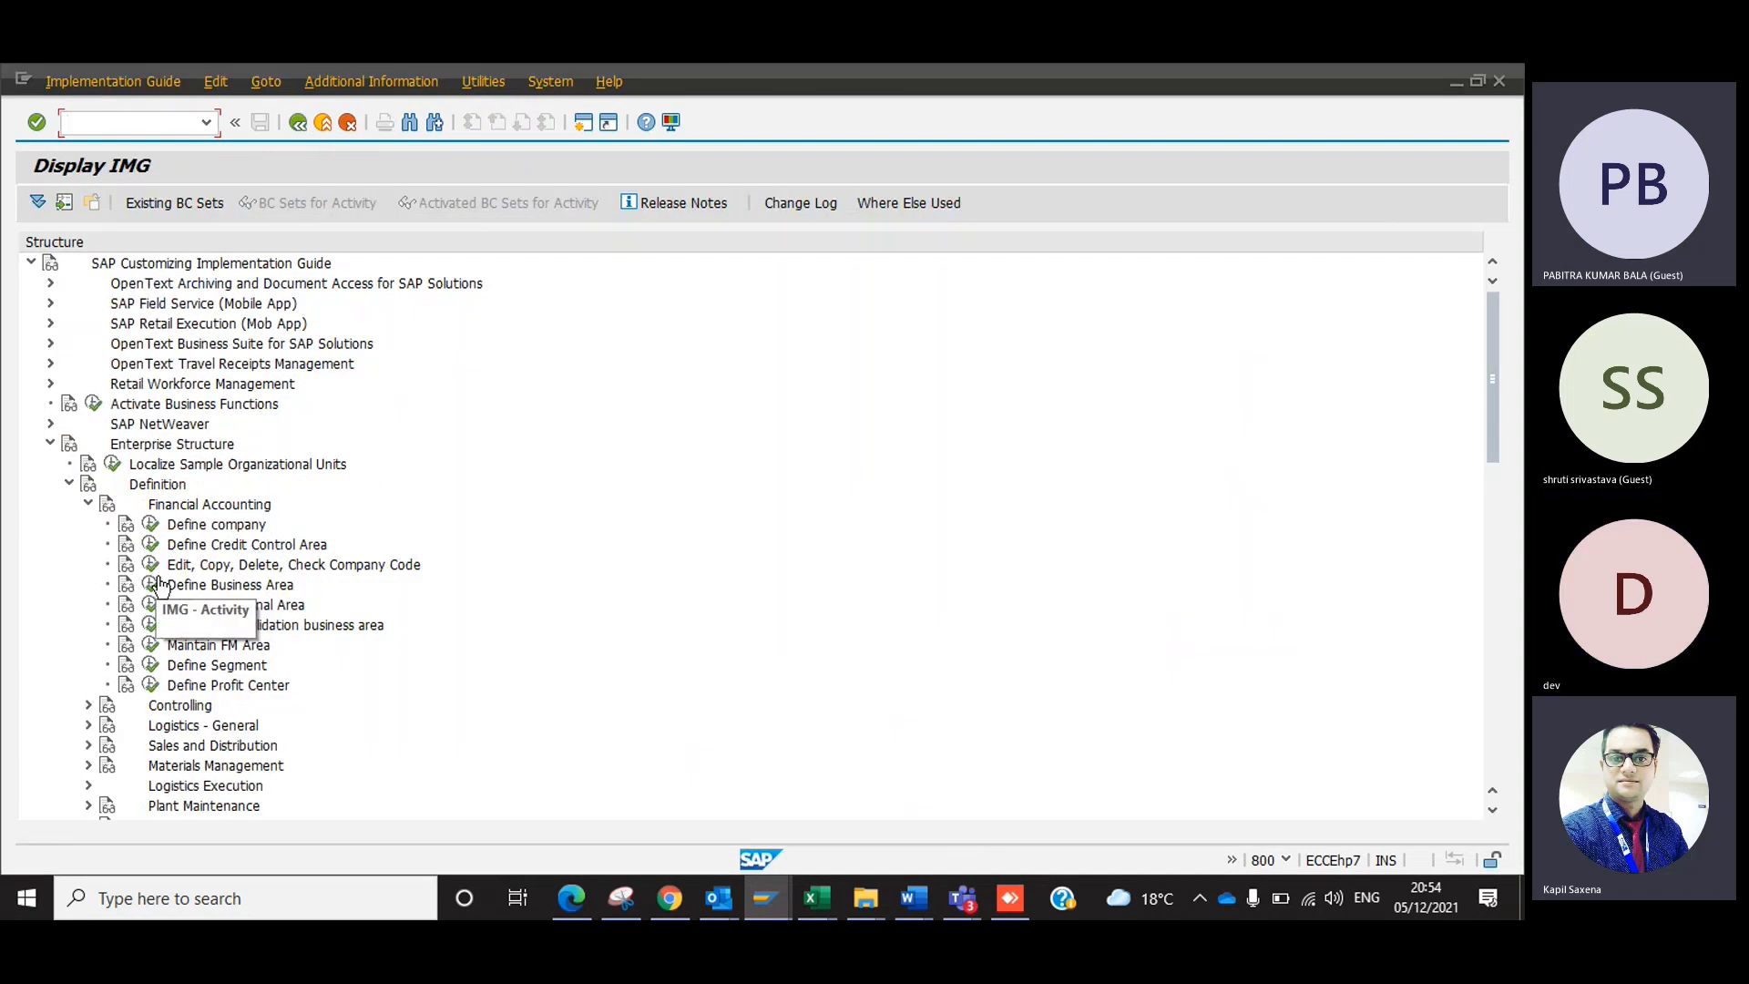
left_click(183, 531)
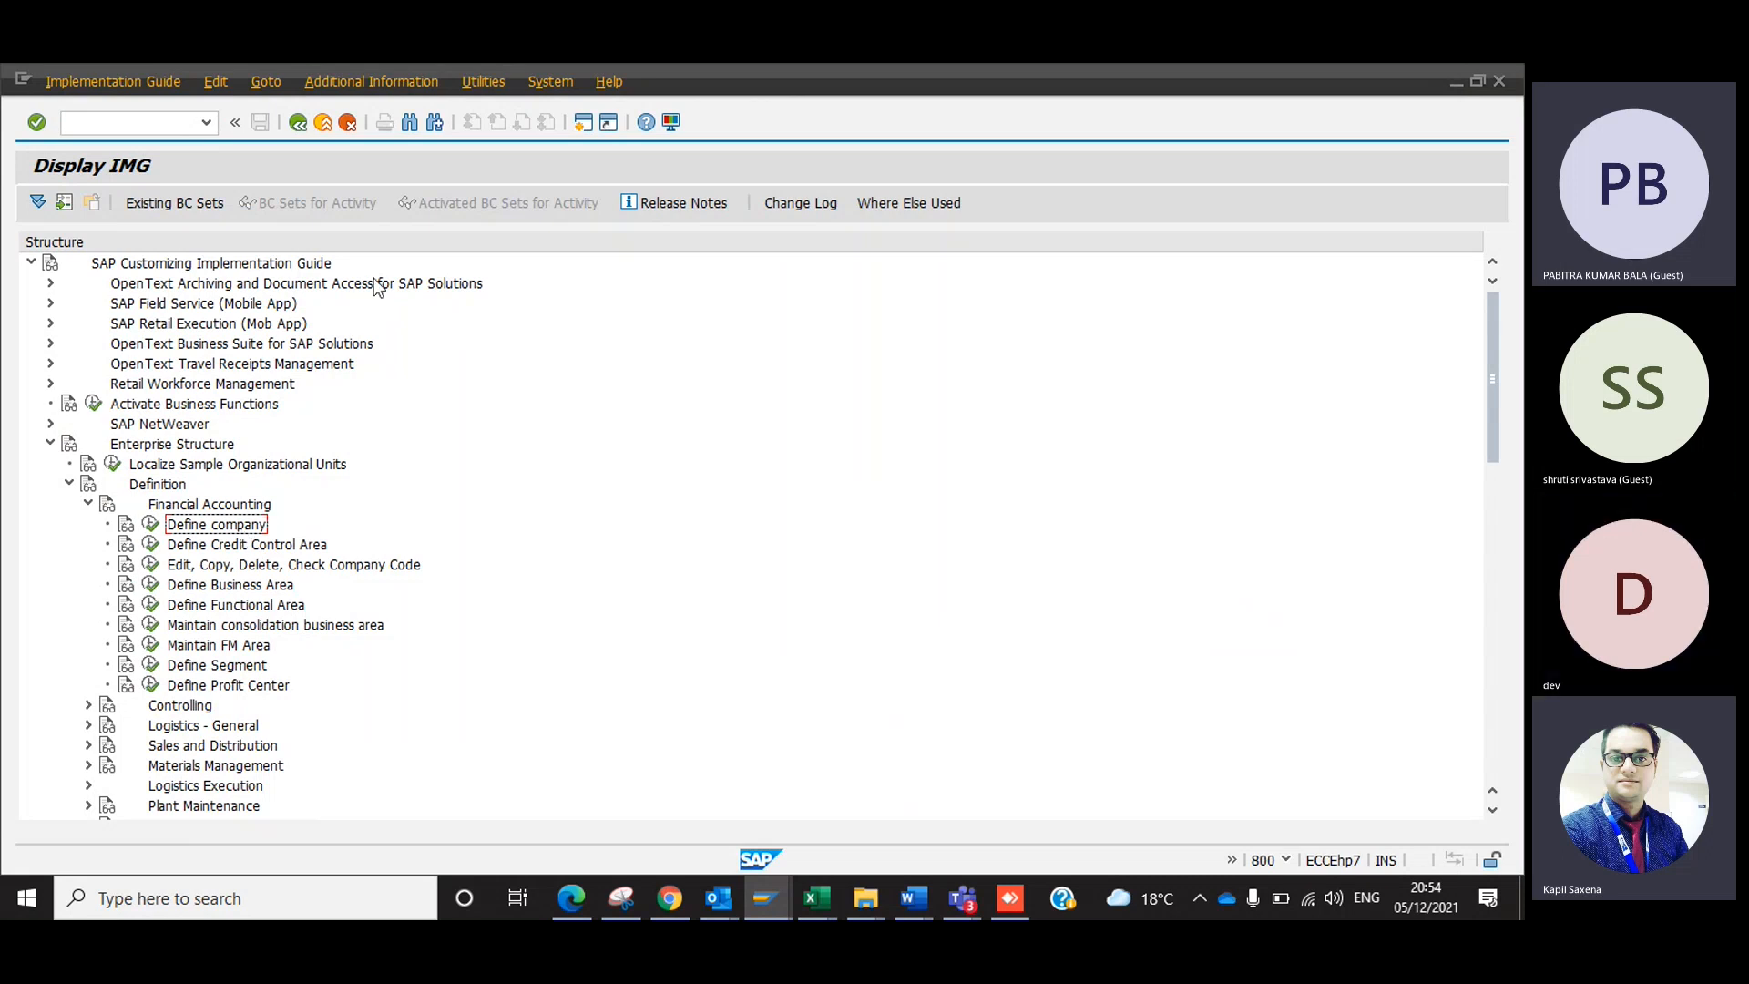
left_click(406, 84)
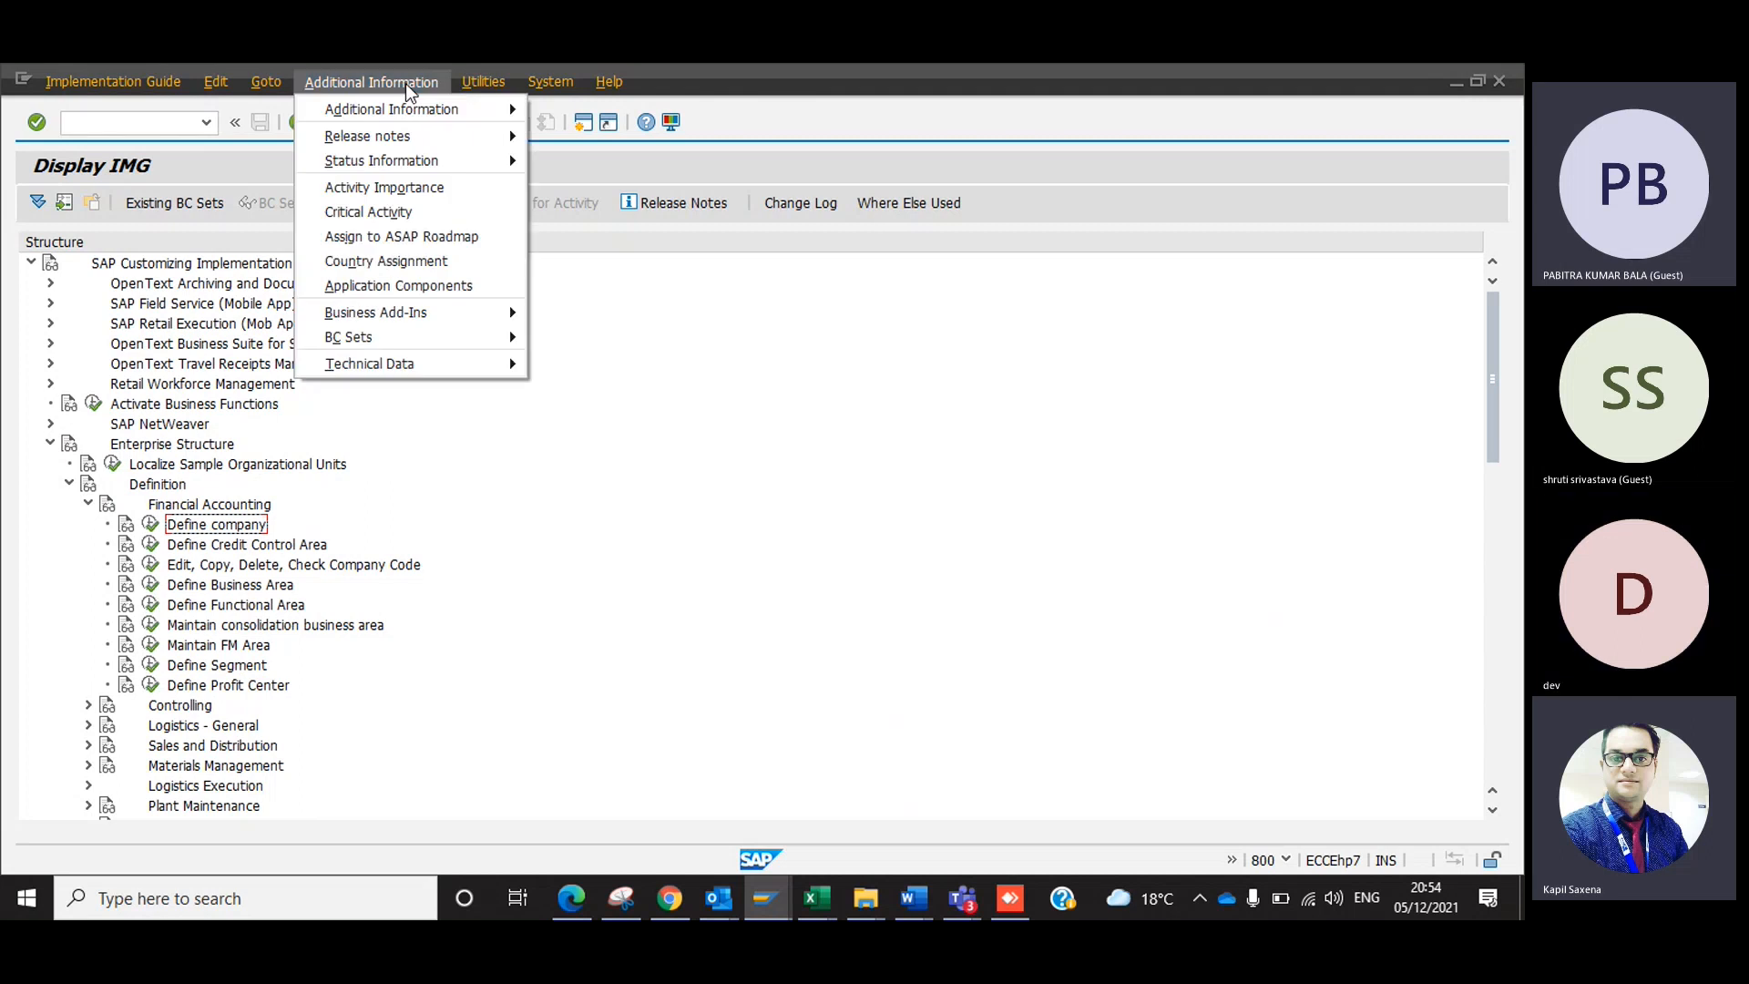
mouse_move(464, 112)
mouse_move(611, 137)
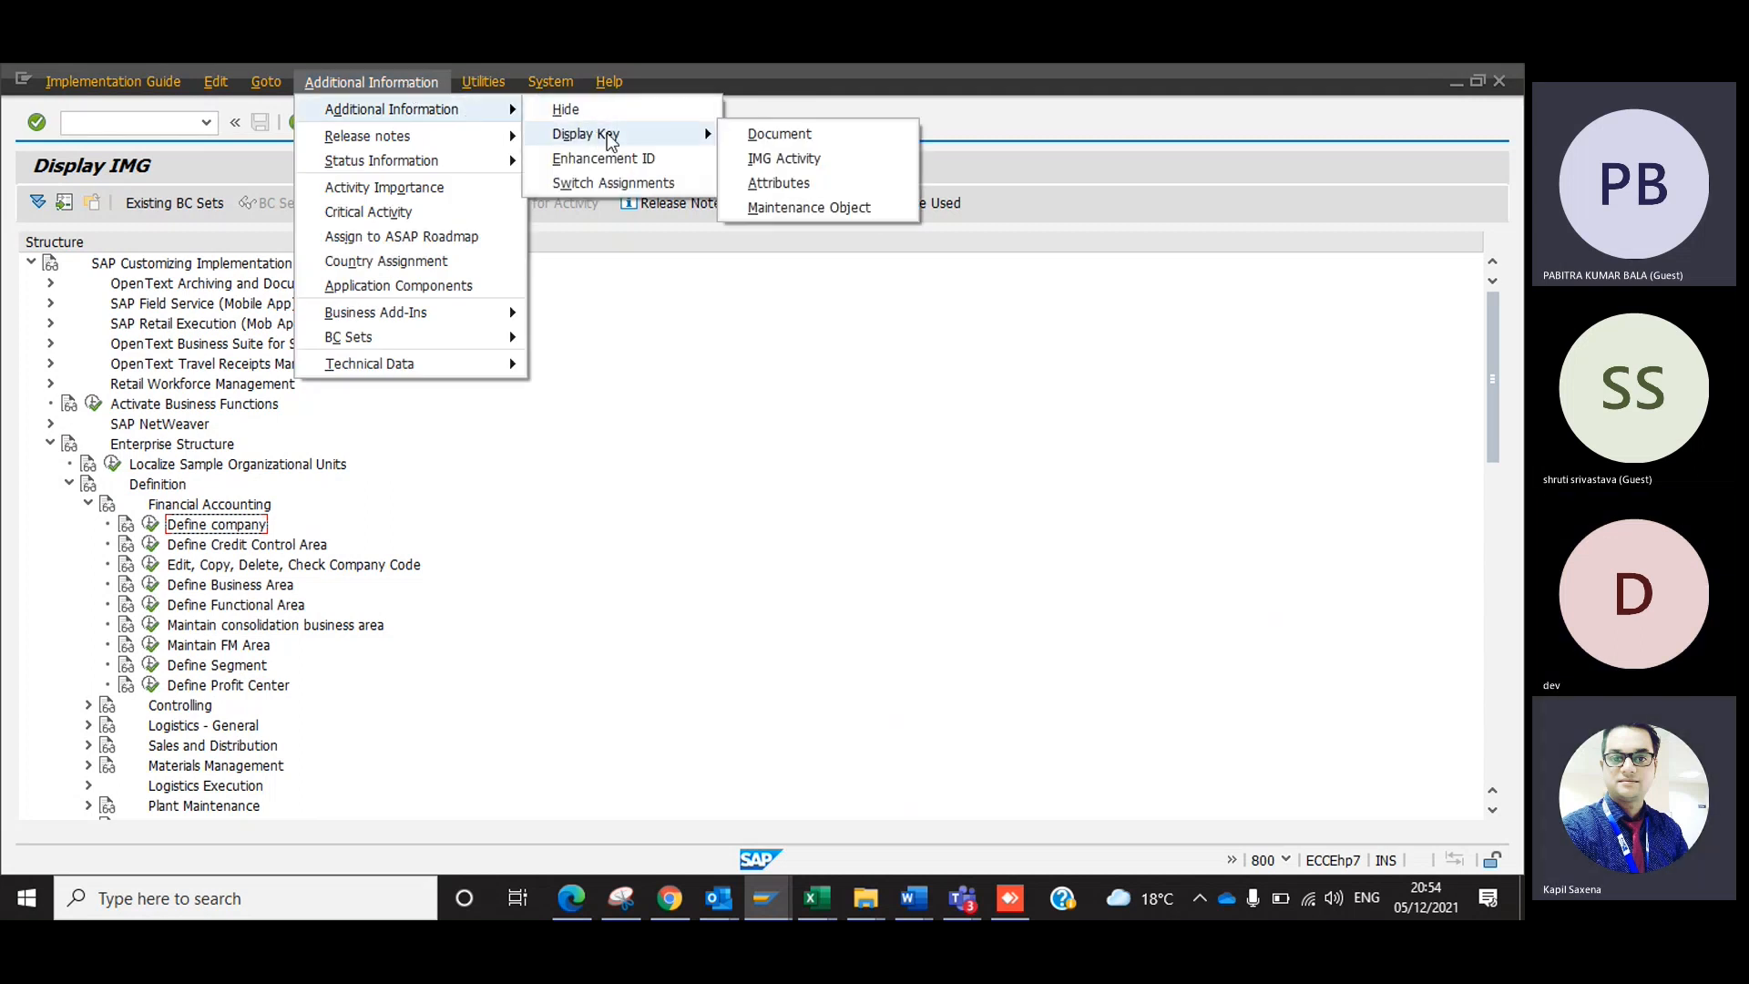
left_click(778, 209)
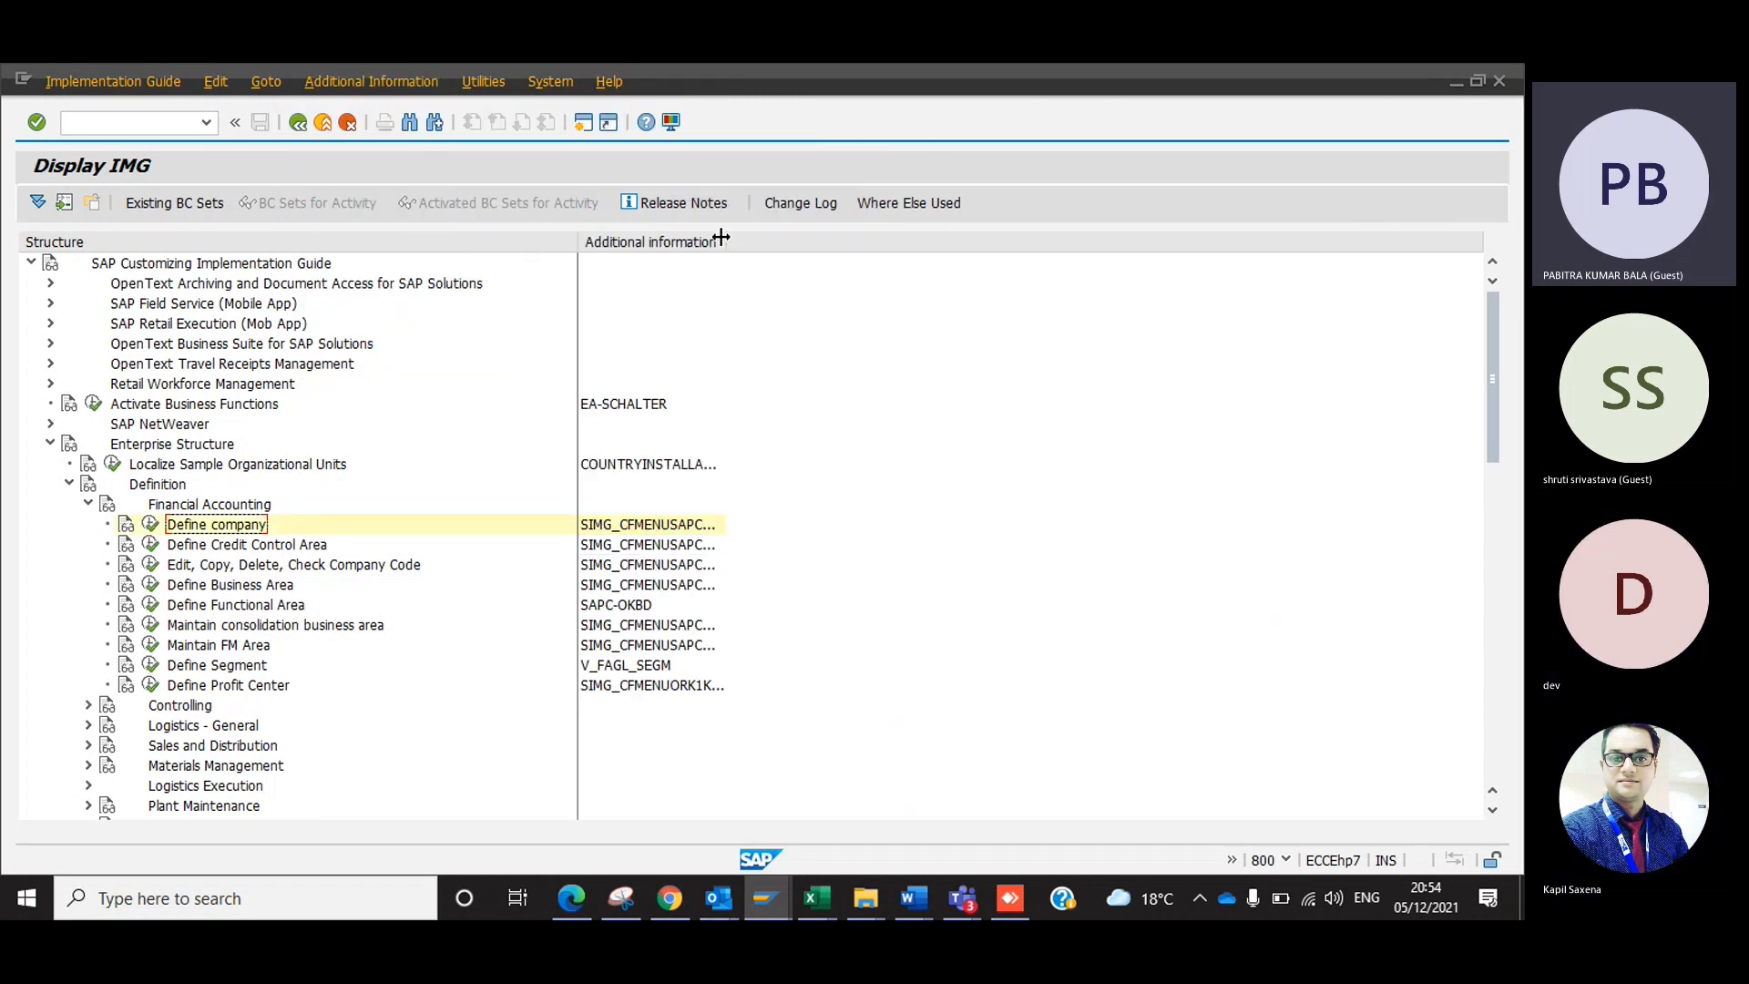
left_click_drag(721, 237, 863, 241)
left_click(715, 526)
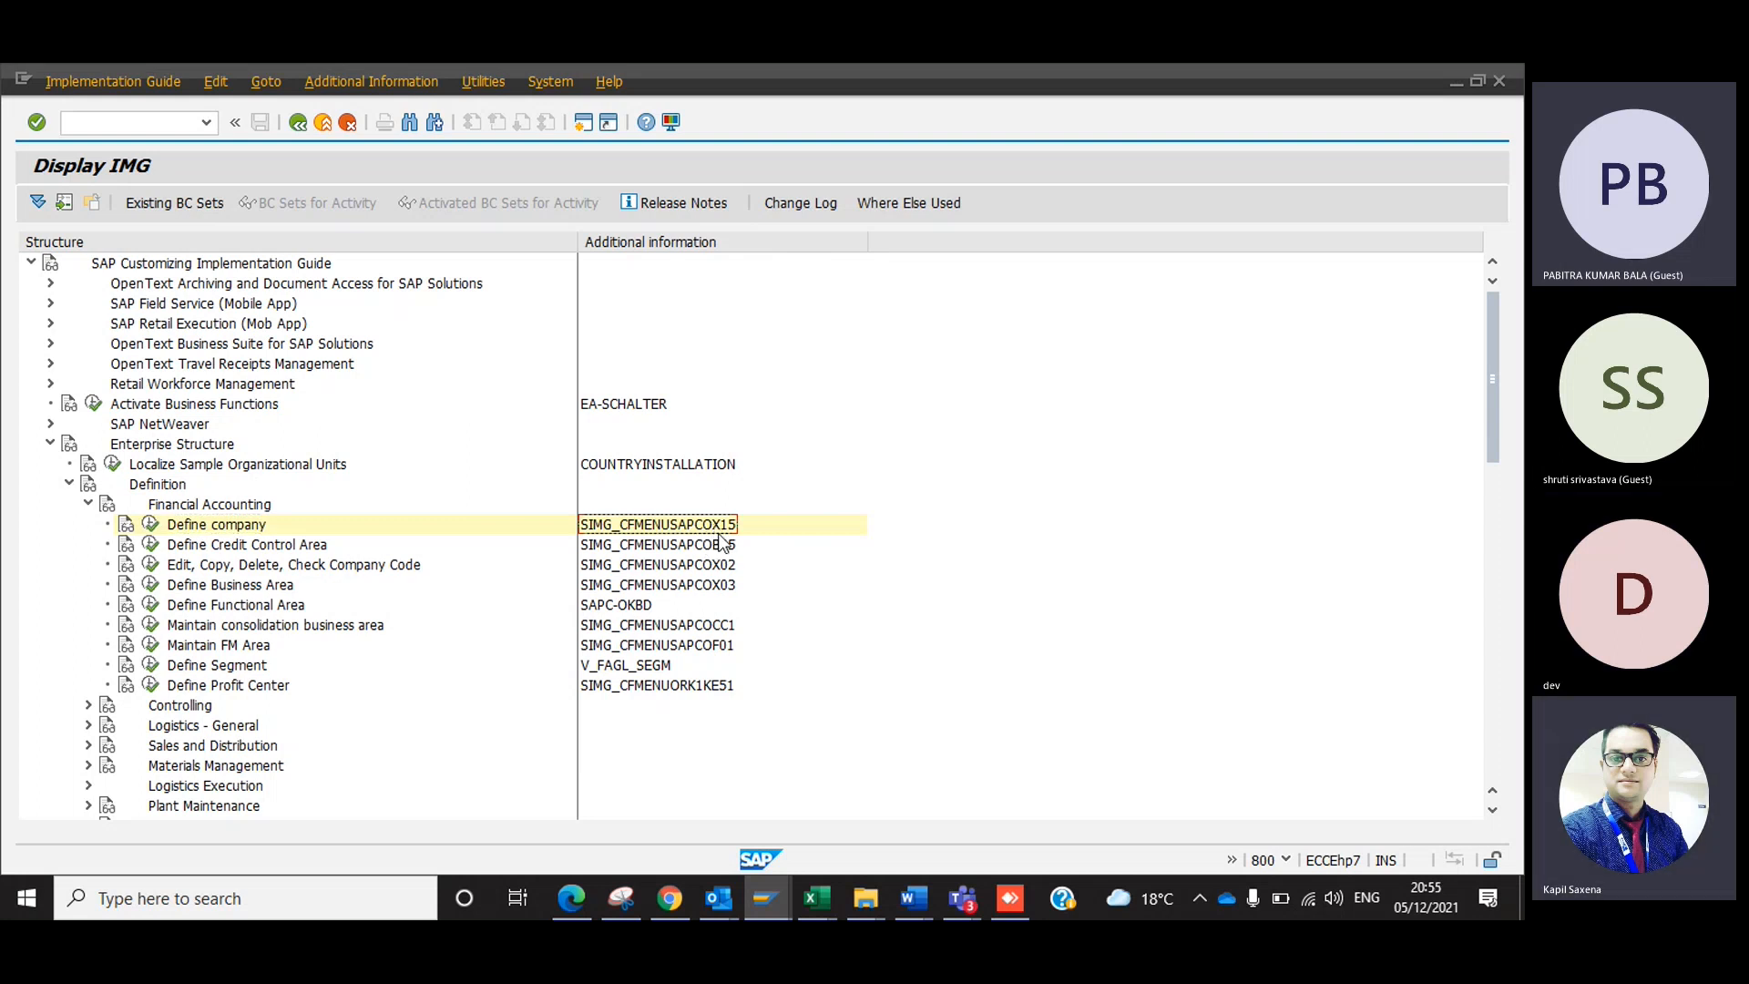
Check the company creation T-code in the Excel guide, and return to the SAP IMG to select the Define Credit Control Area key.
key("alt+Tab")
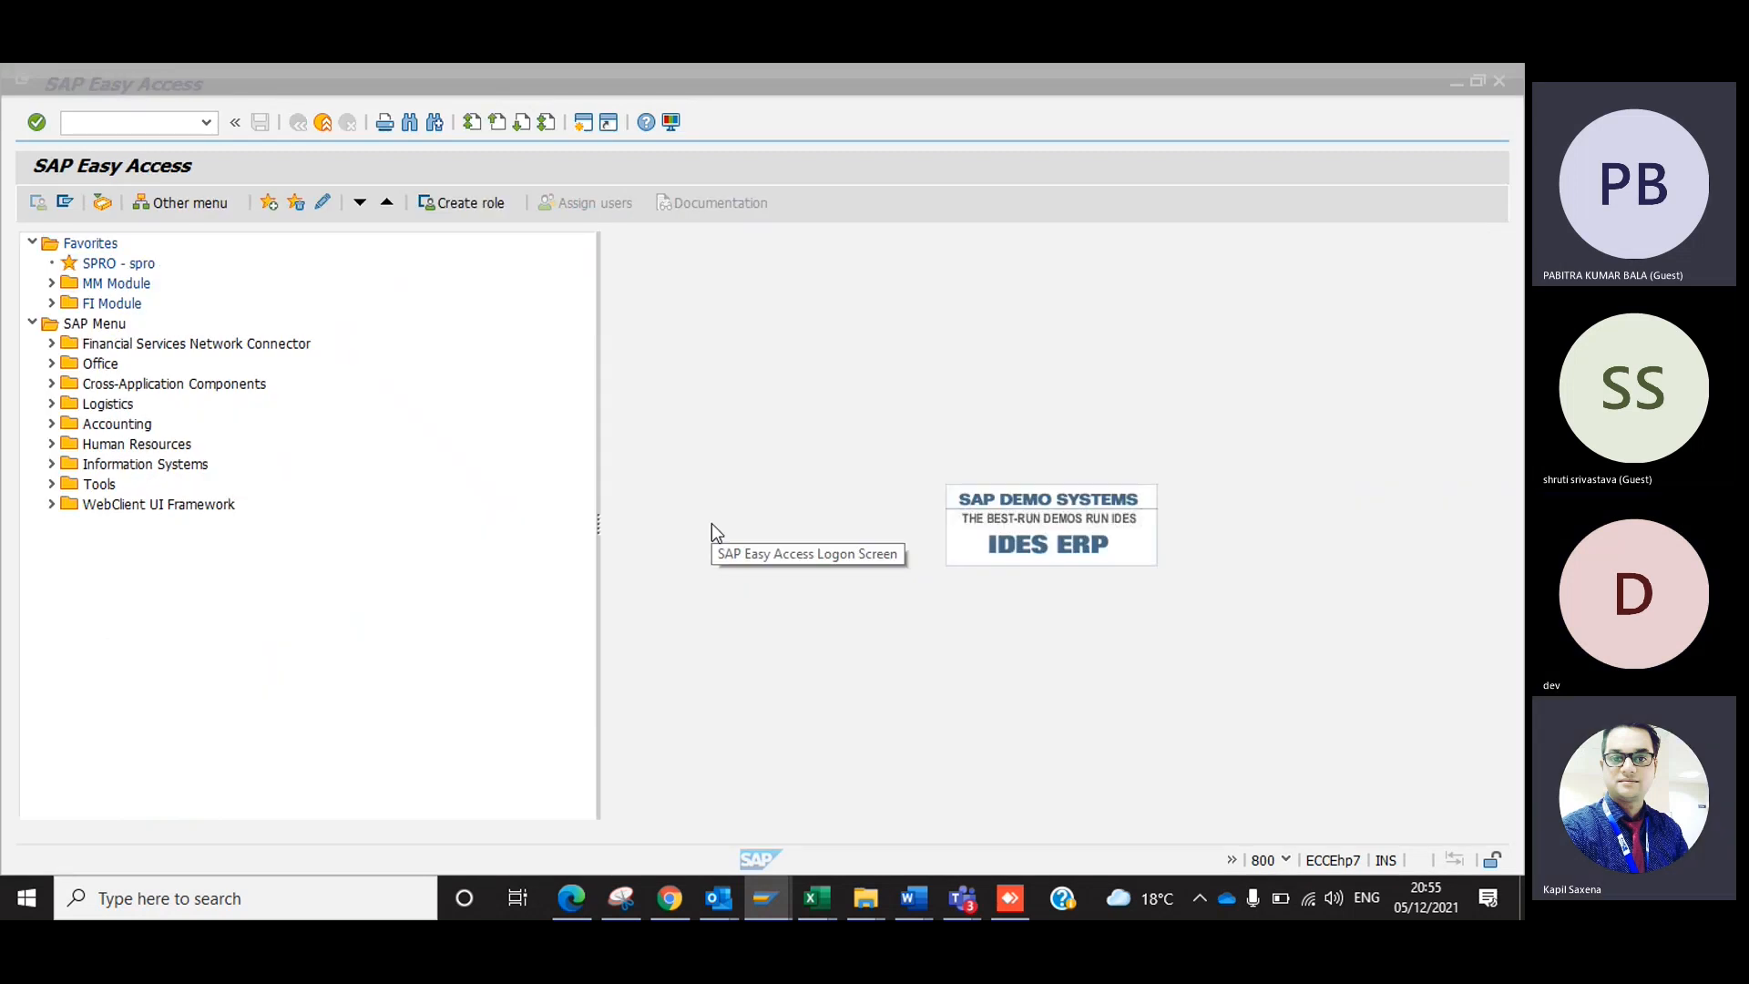
key("alt+Tab")
key("Tab")
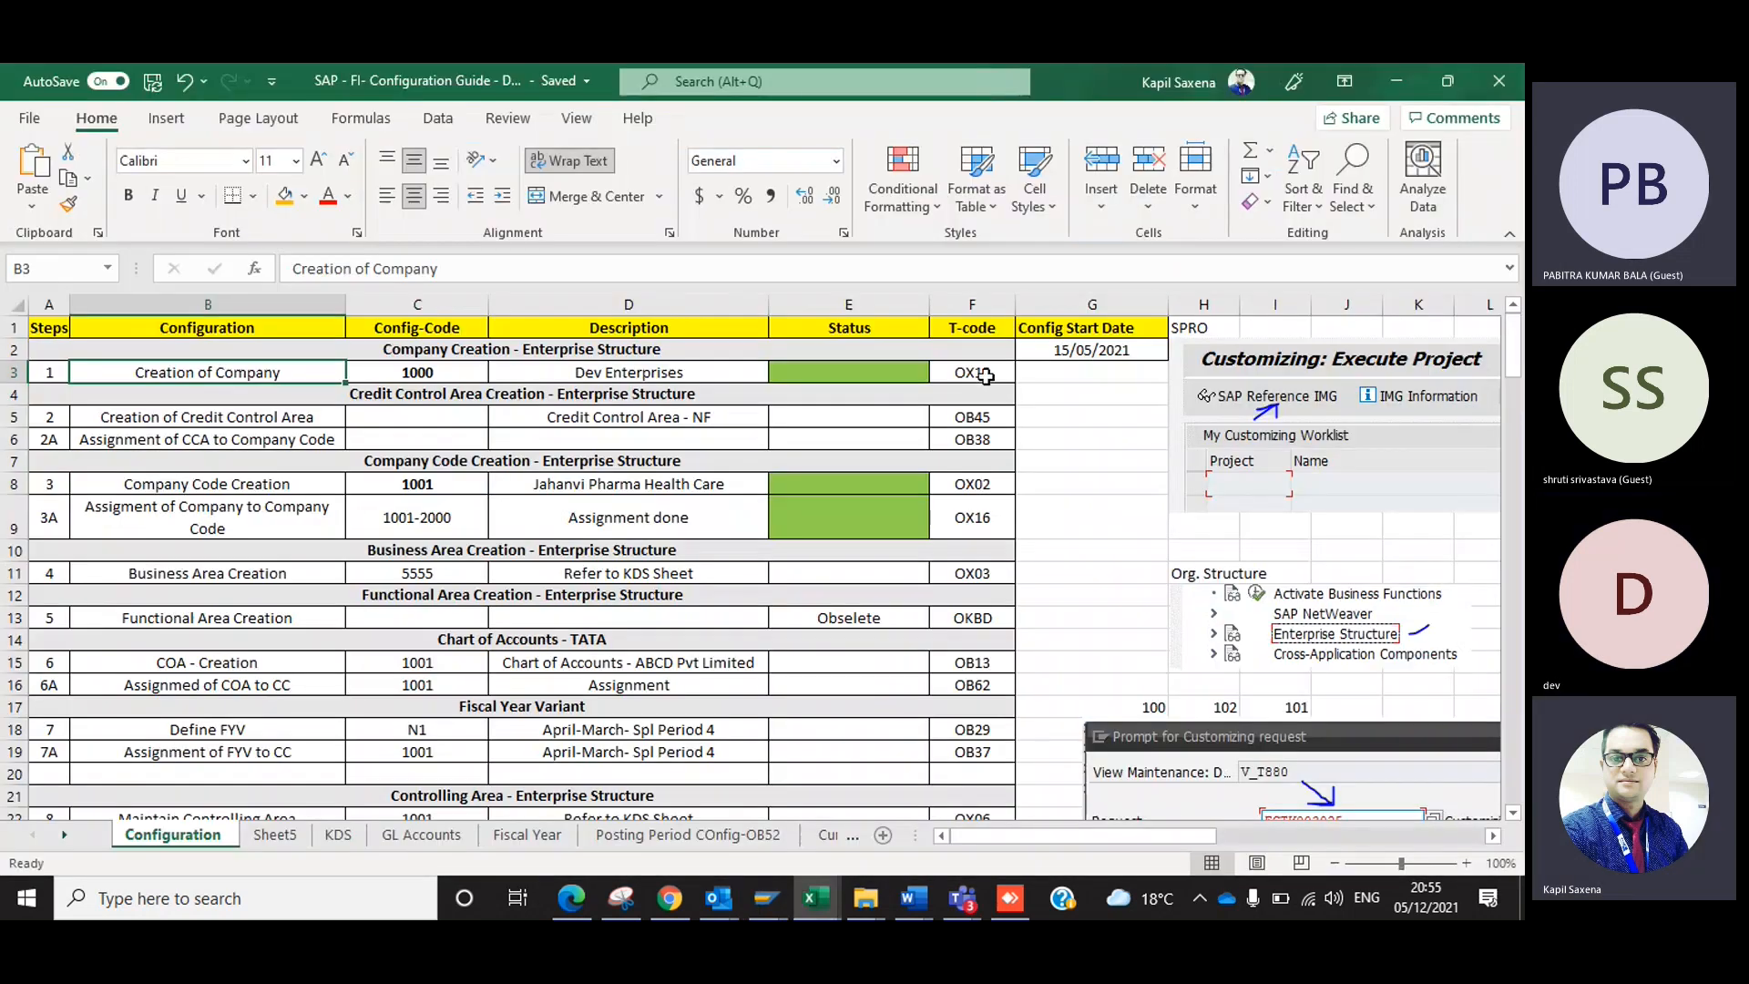
left_click(240, 382)
left_click(982, 373)
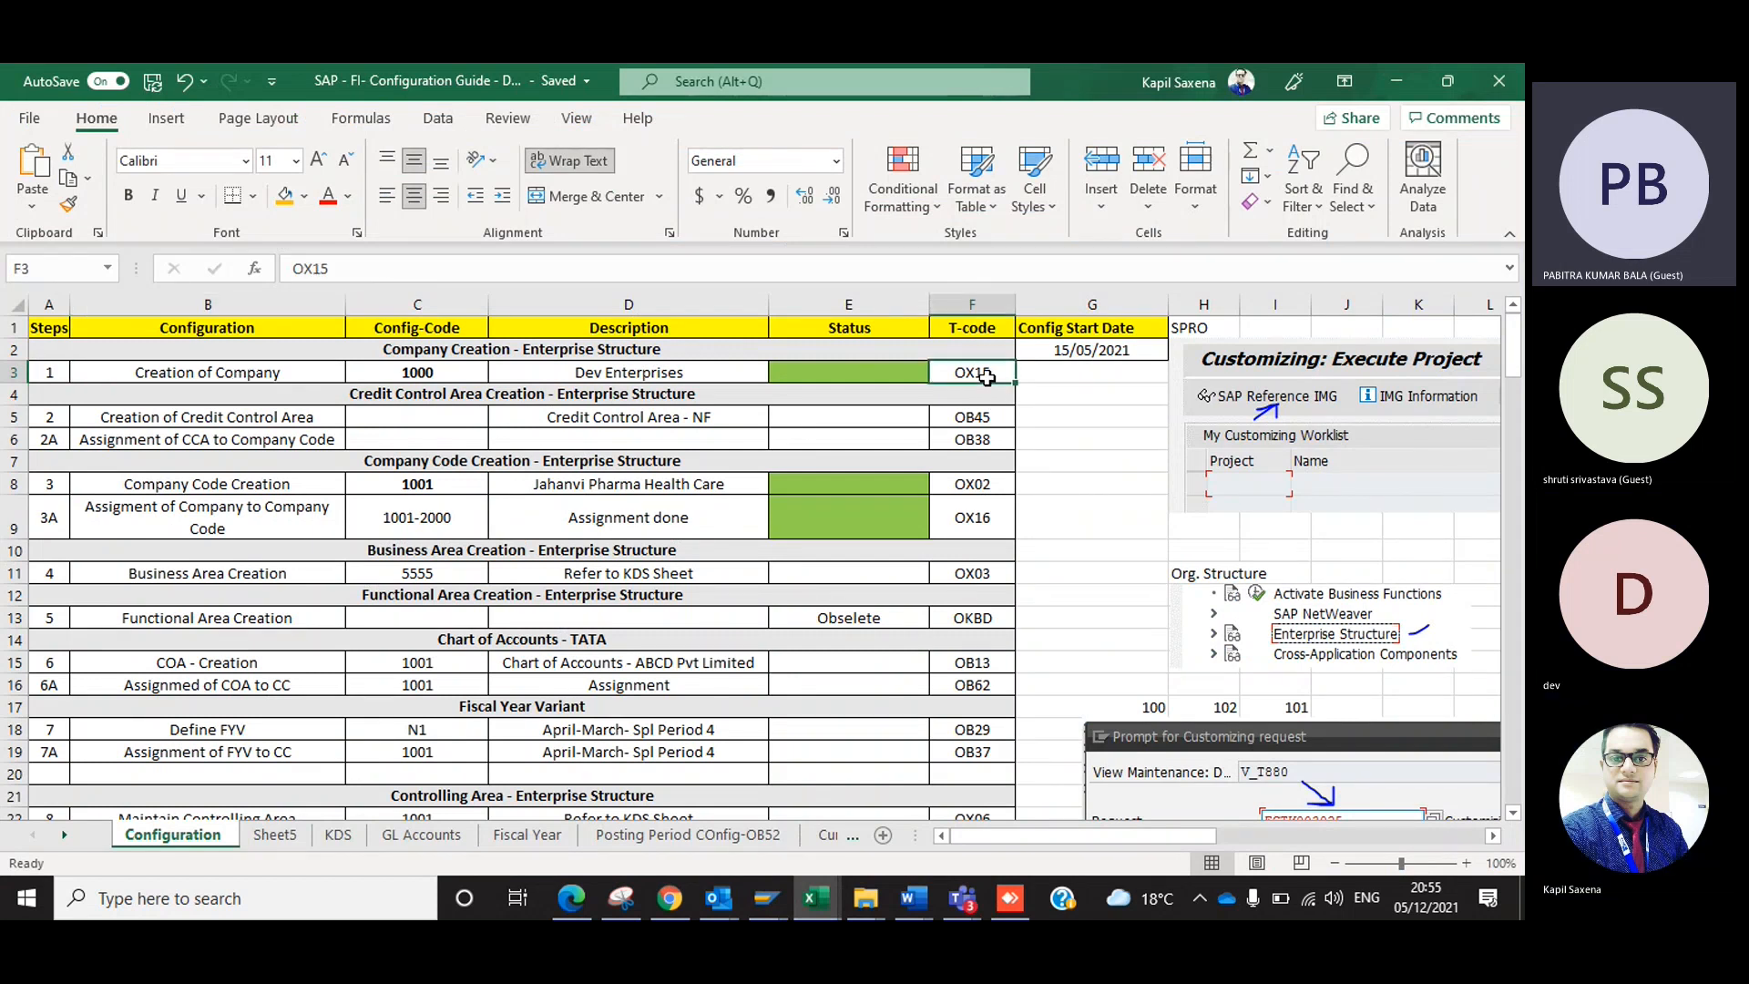
key("alt+Tab")
left_click(719, 544)
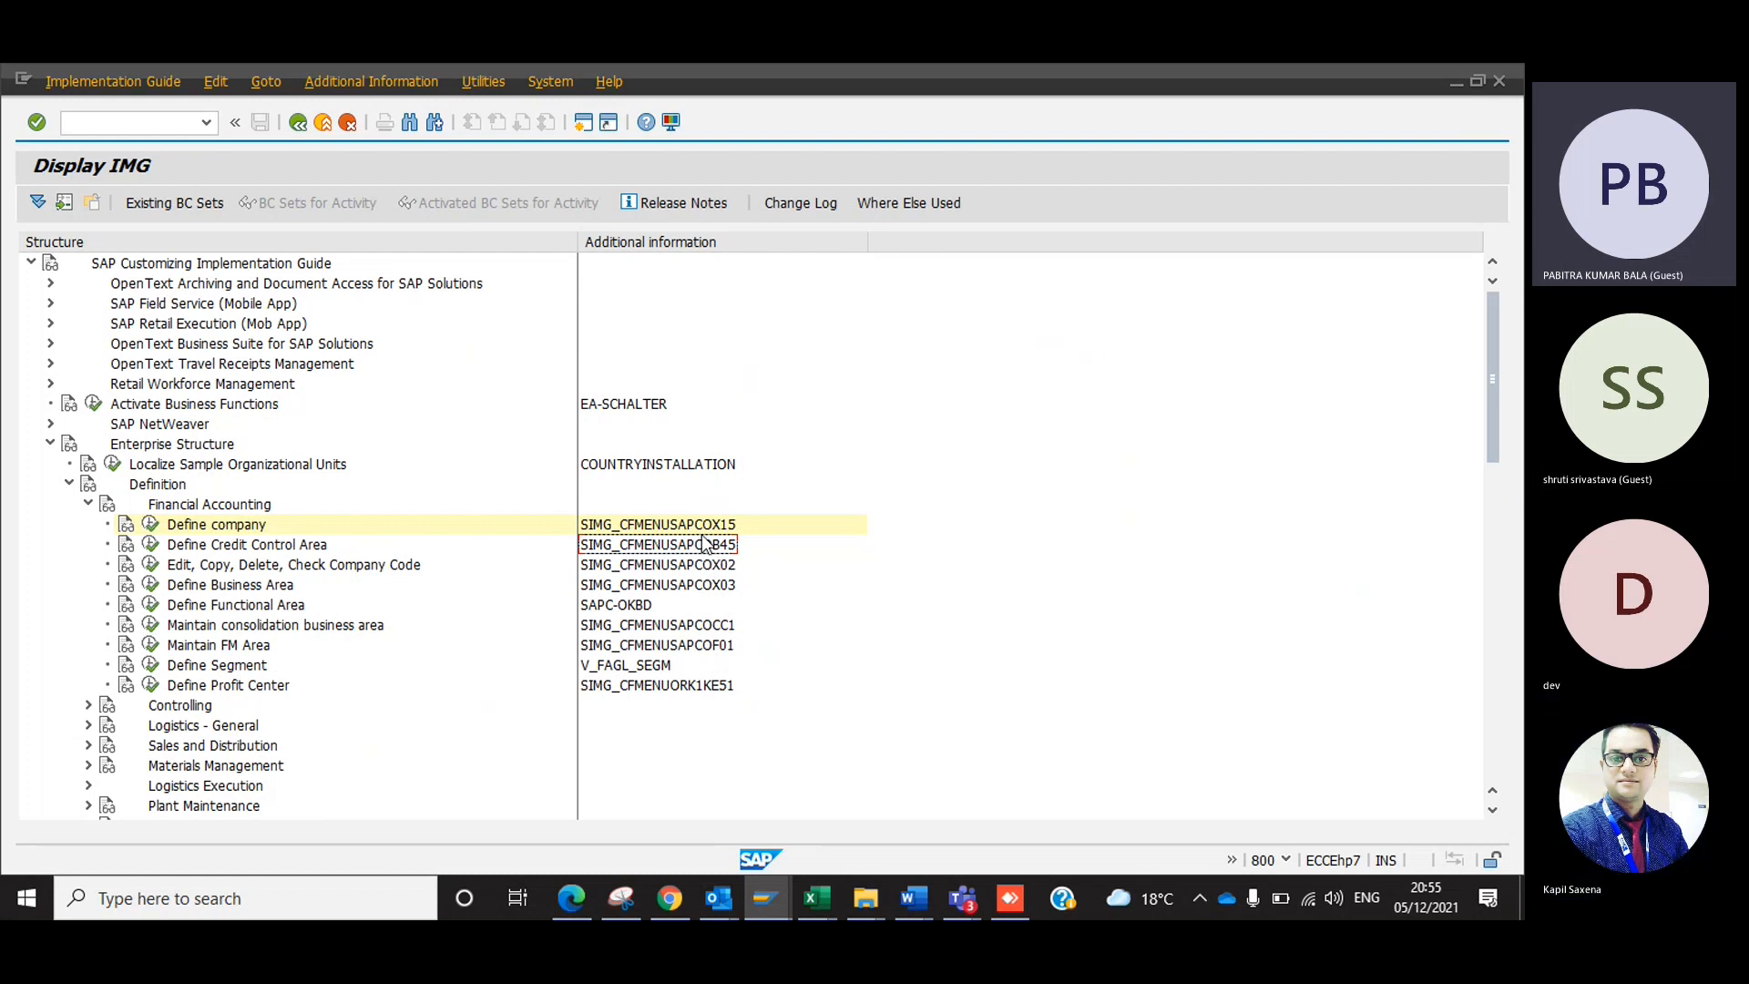
Switch to the Excel configuration guide and examine its screenshot of the Additional Information, Display Key, Maintenance Object path.
key("alt+Tab")
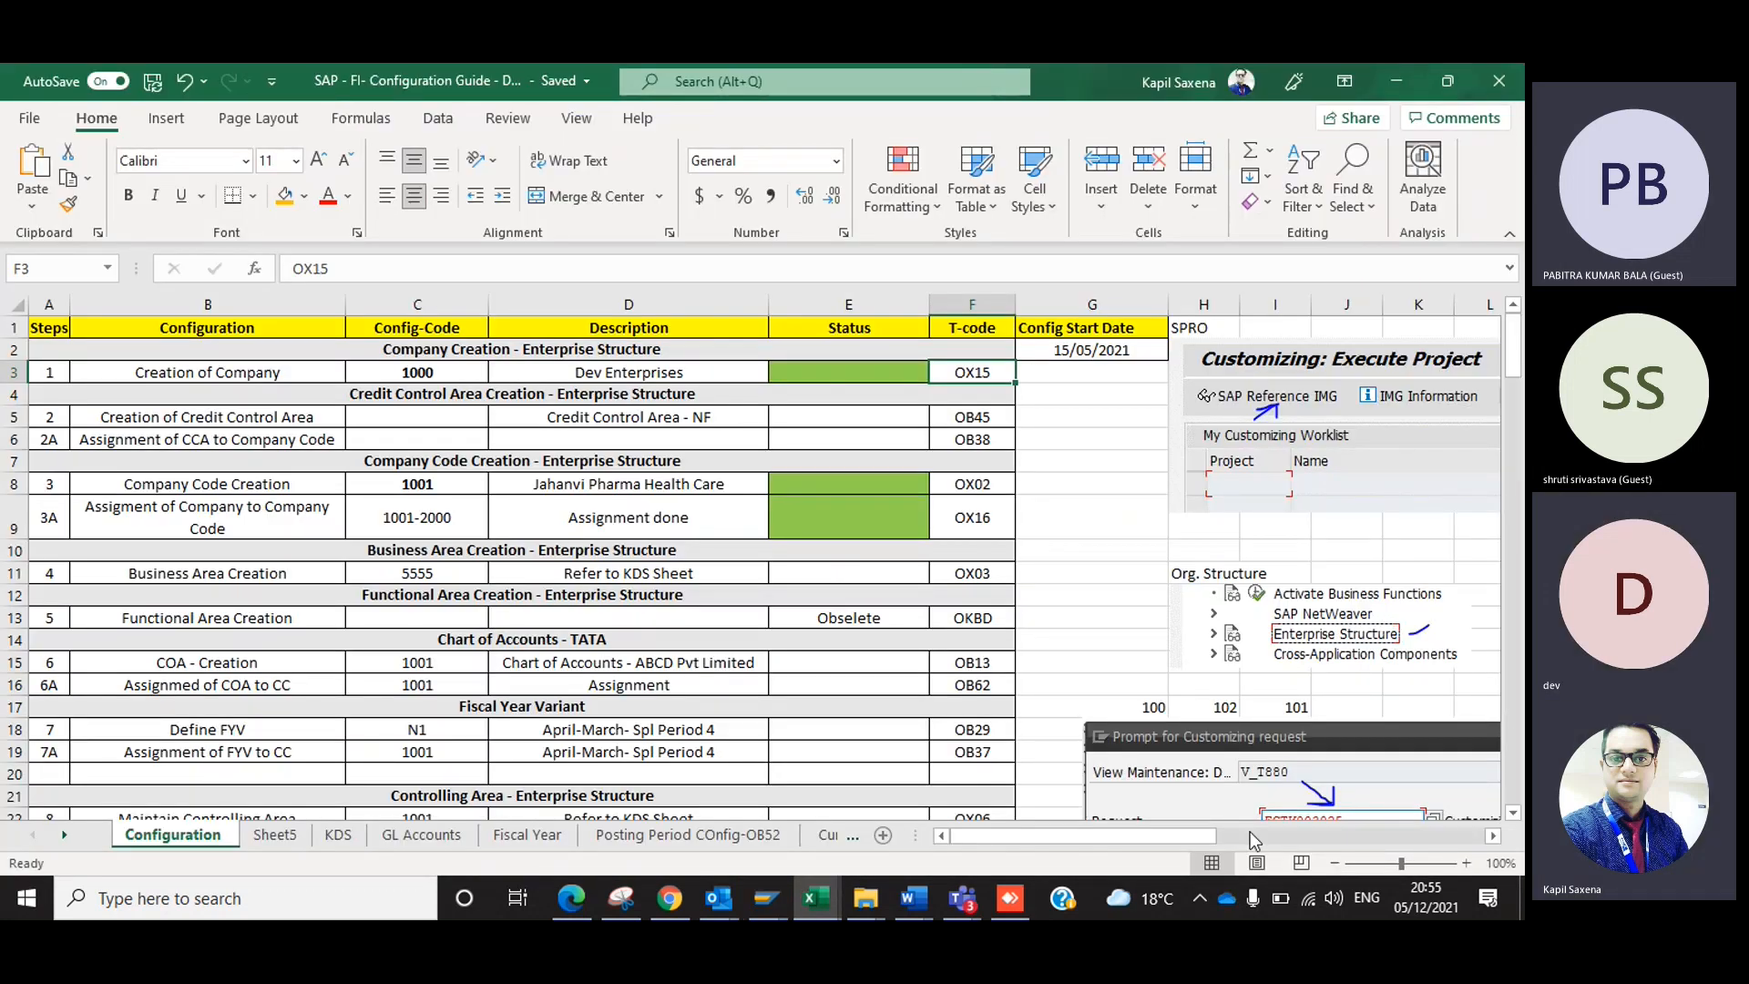
left_click_drag(1191, 836, 1421, 824)
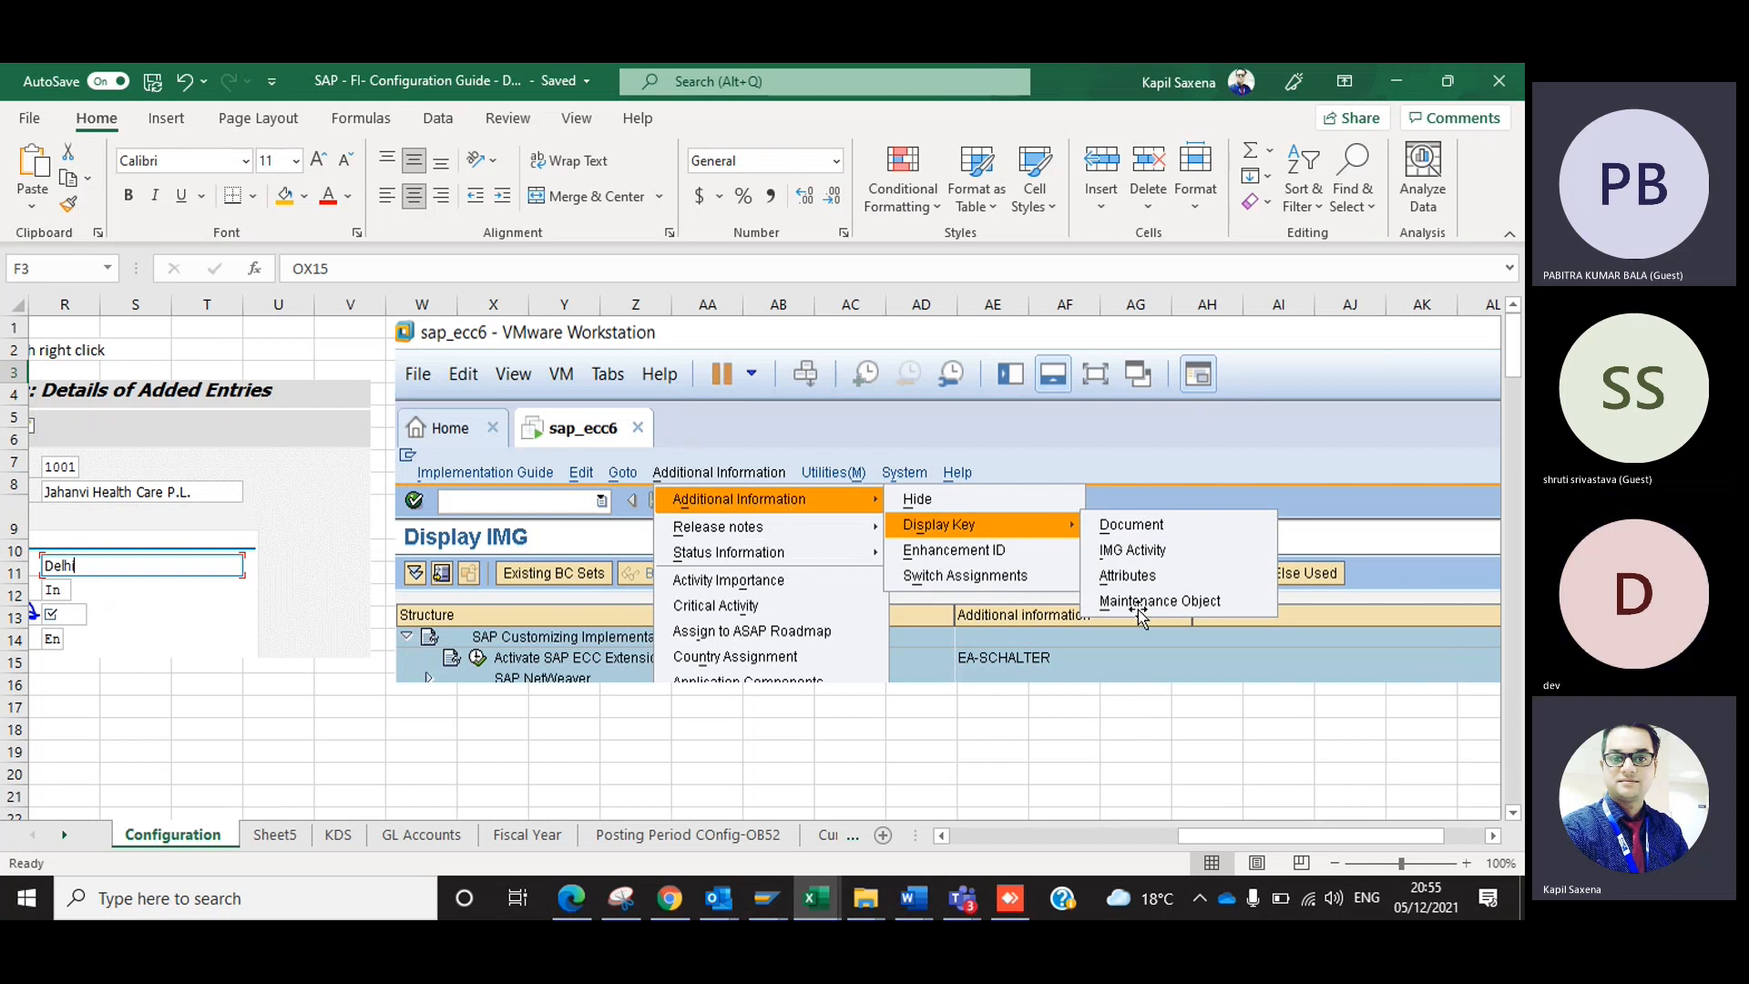
left_click(989, 839)
left_click(989, 839)
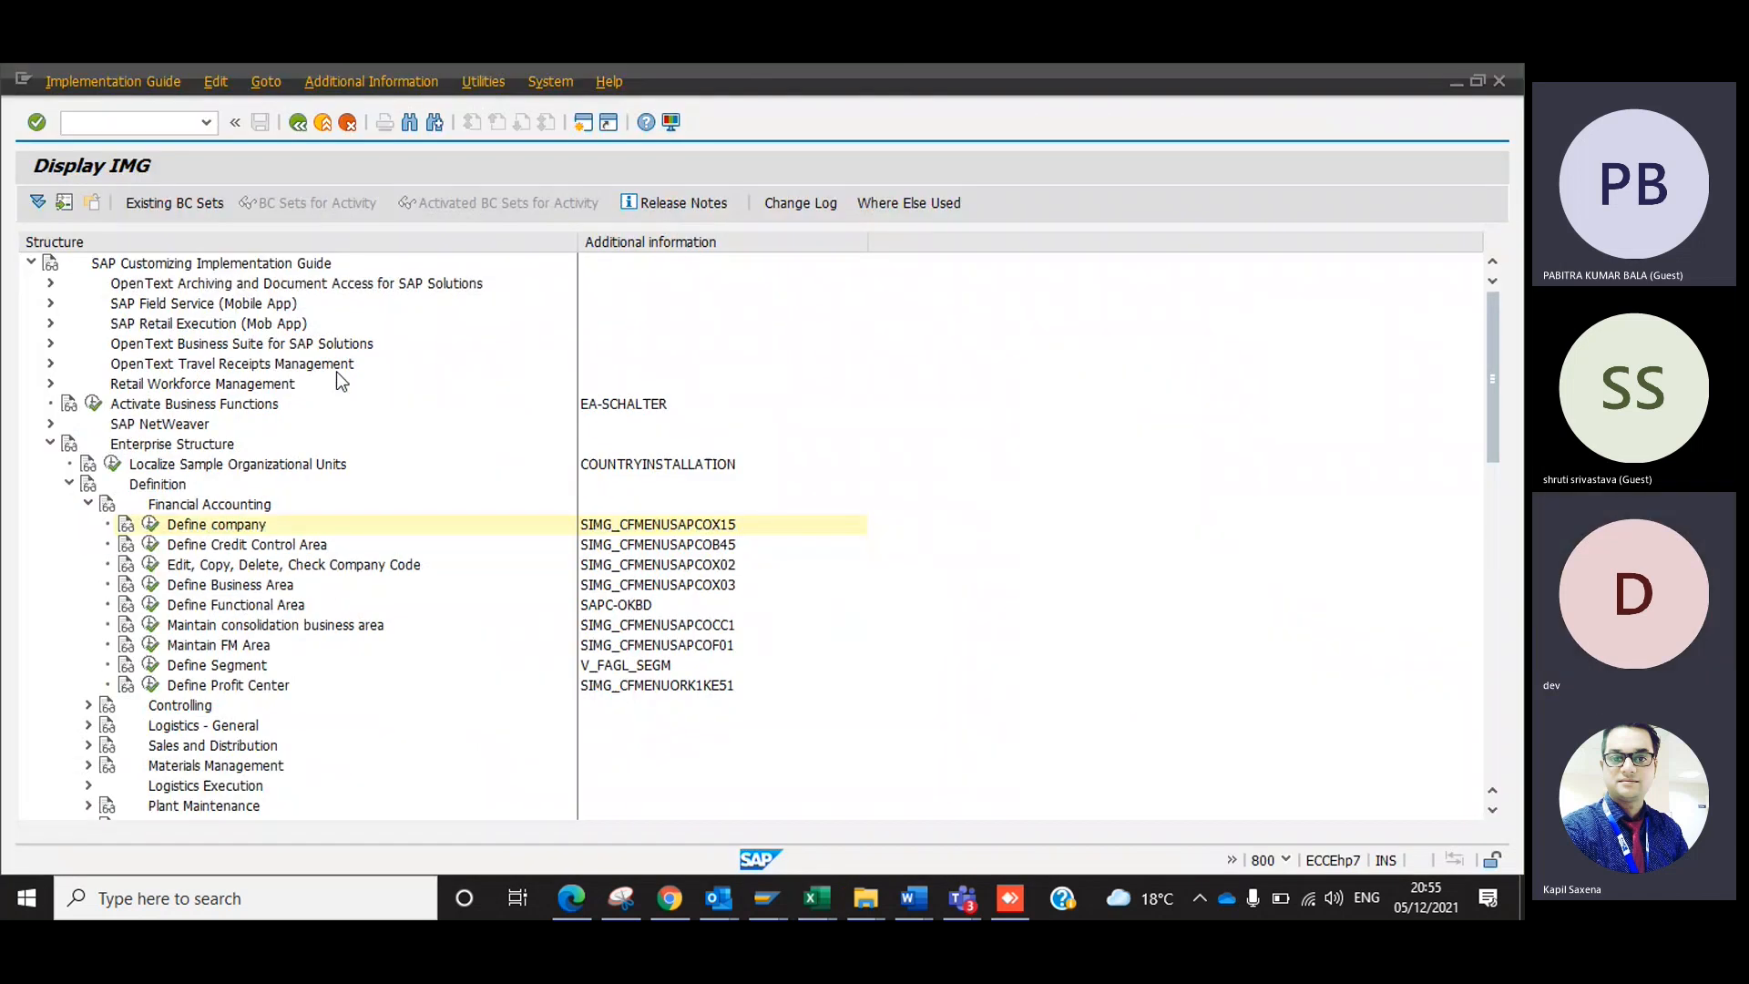
Return to the SAP Display IMG window, try to open Define company, and decline displaying the locked data.
key("alt+Tab")
left_click(150, 526)
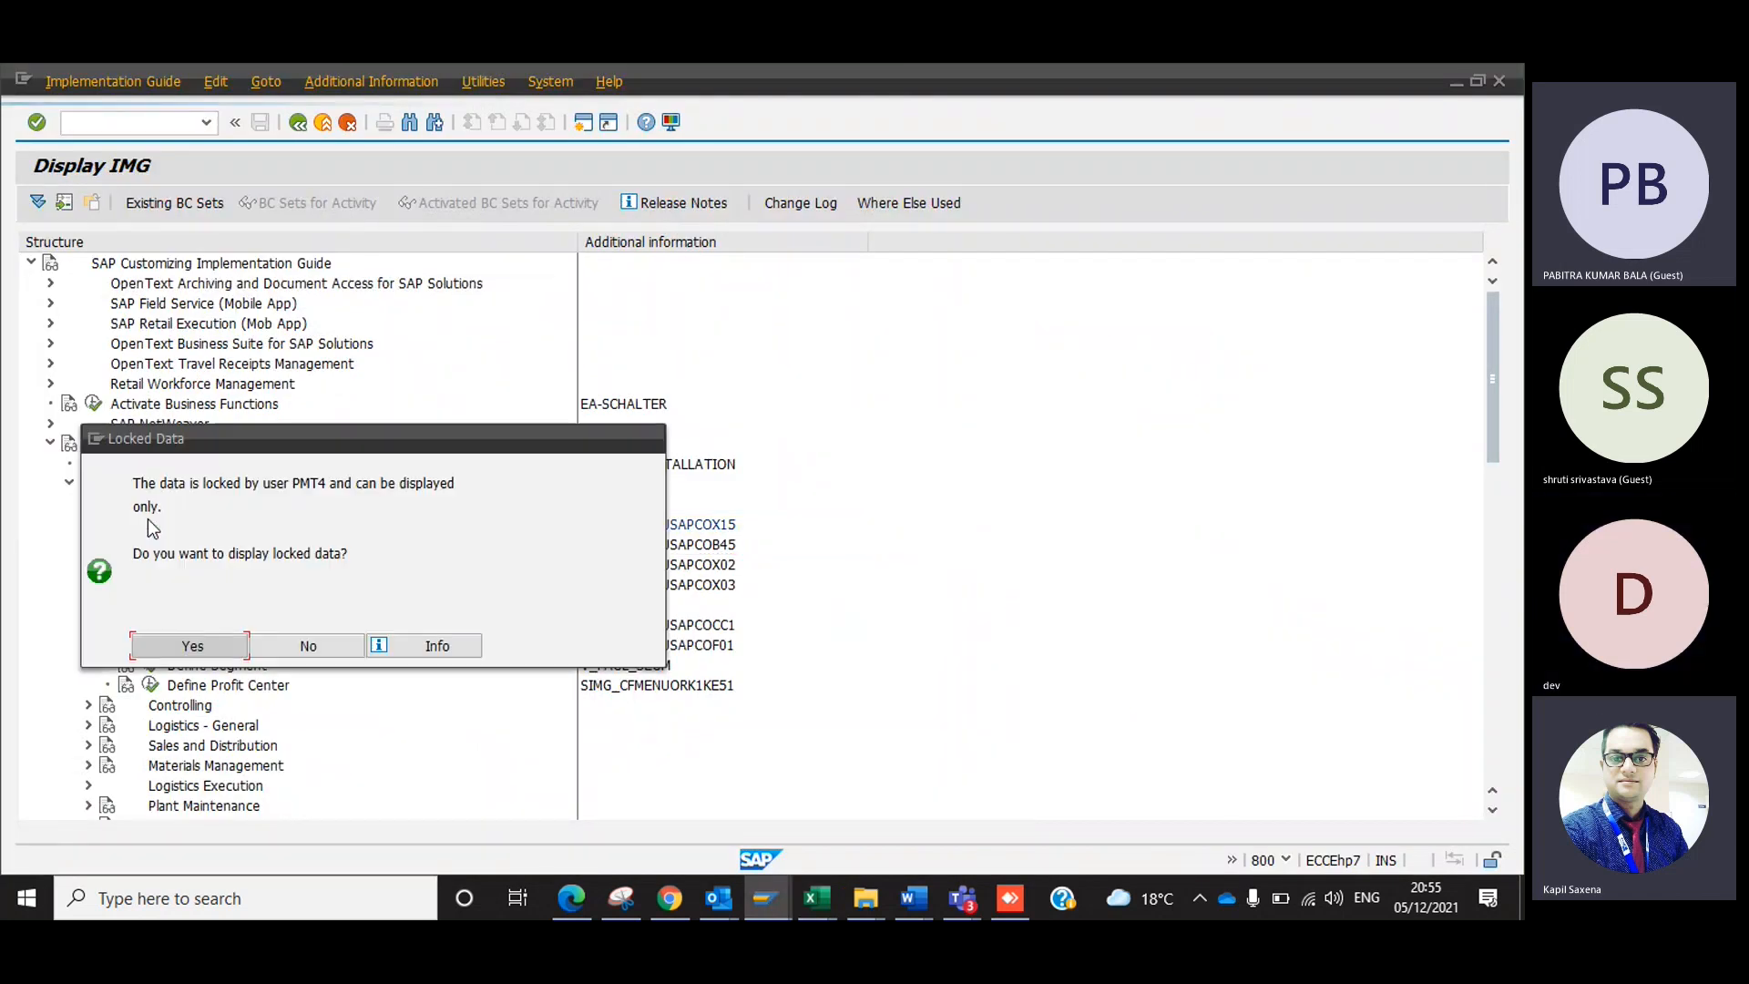
left_click(307, 645)
In the SAP Easy Access session, run transaction SM12 and list the lock entries of user PMT4 in client 800.
key("alt+Tab")
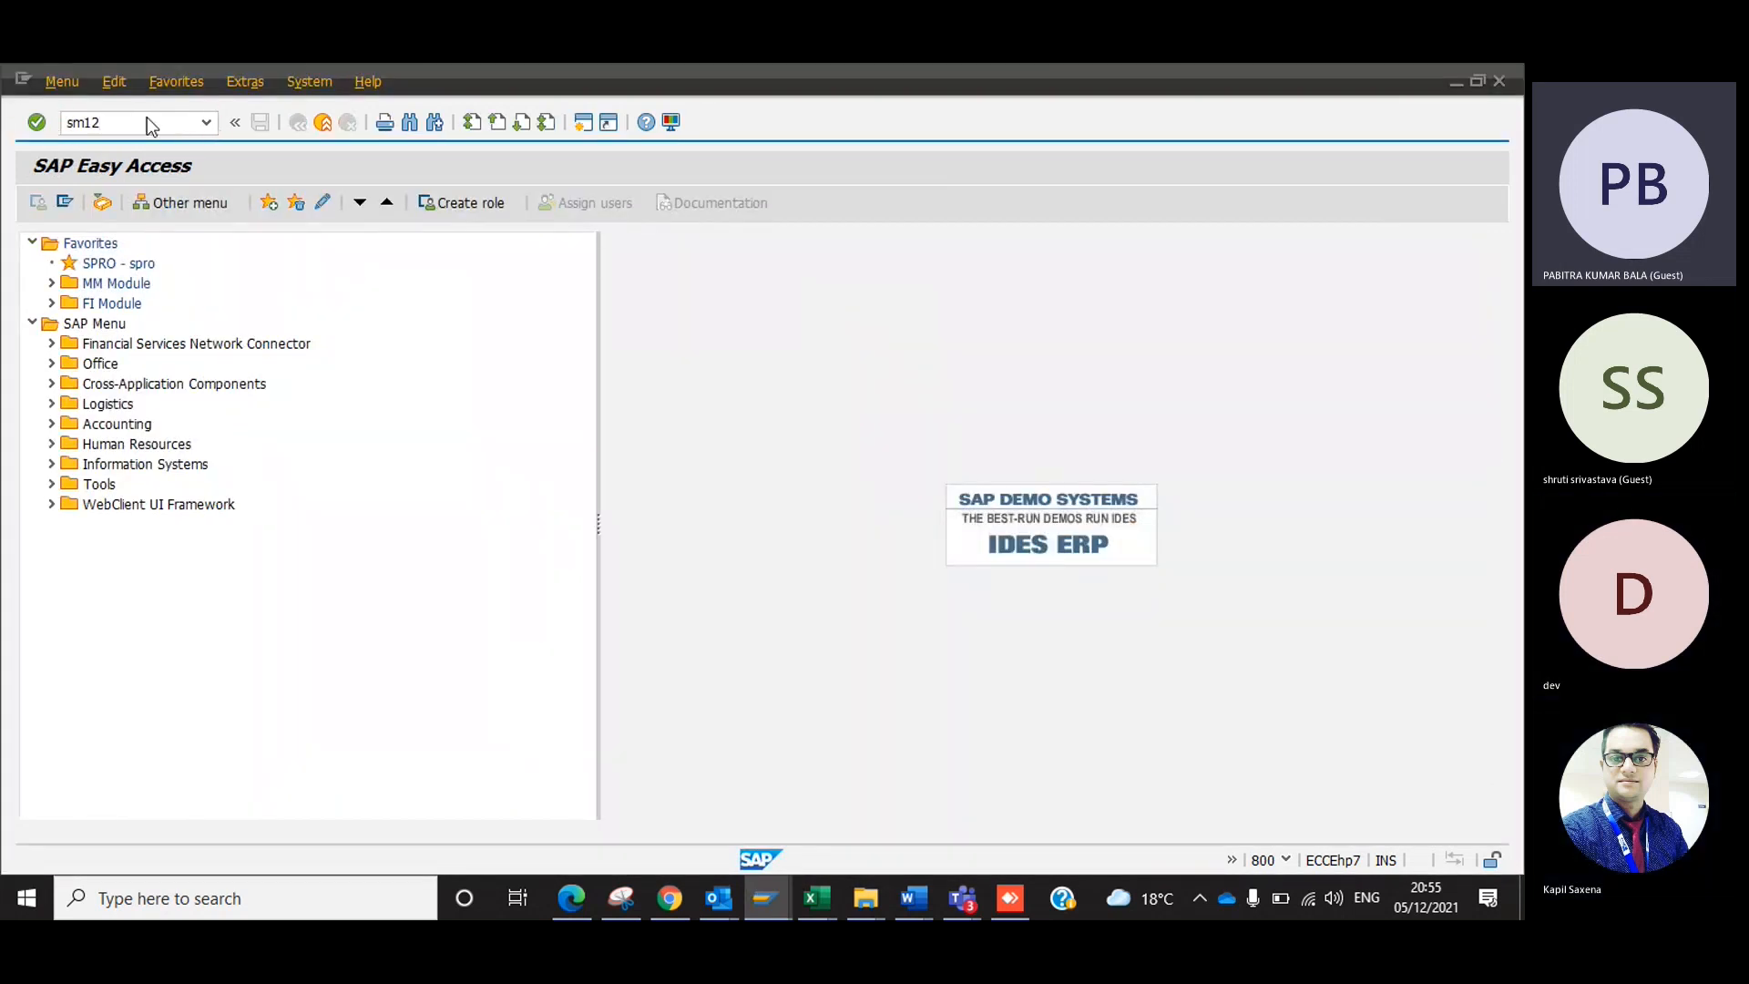
key("Return")
key("Tab")
key("Tab")
key("Tab")
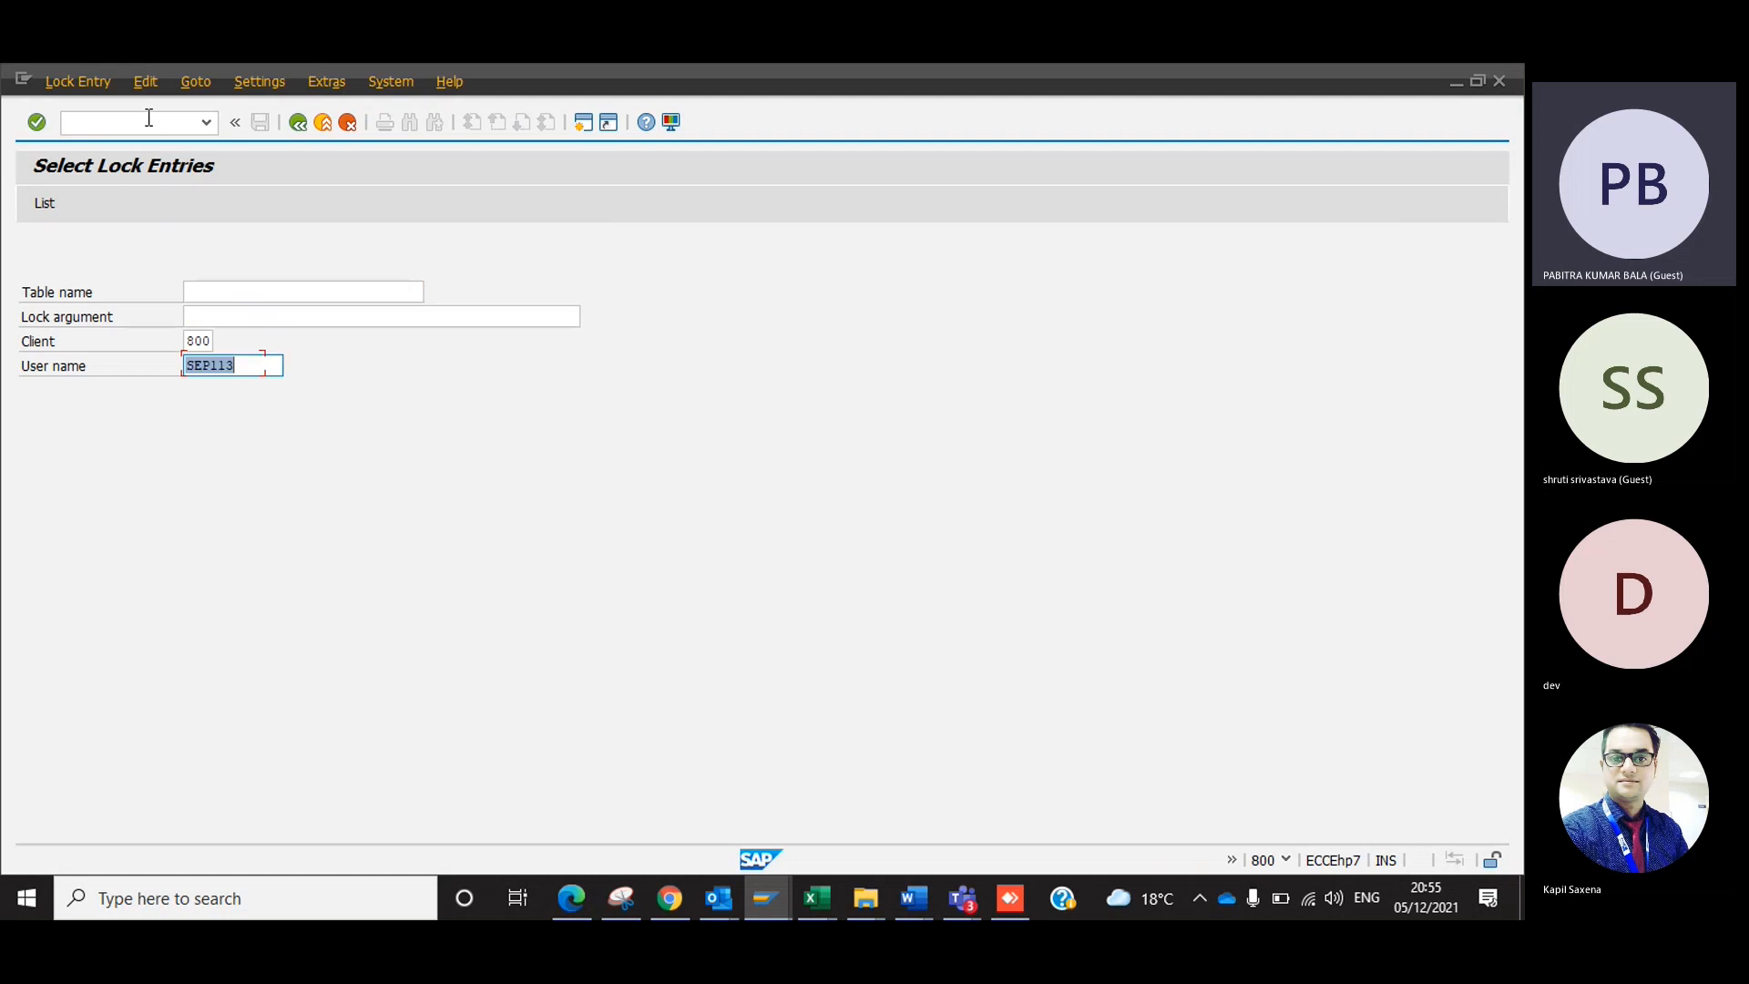
type("pmt4")
key("Return")
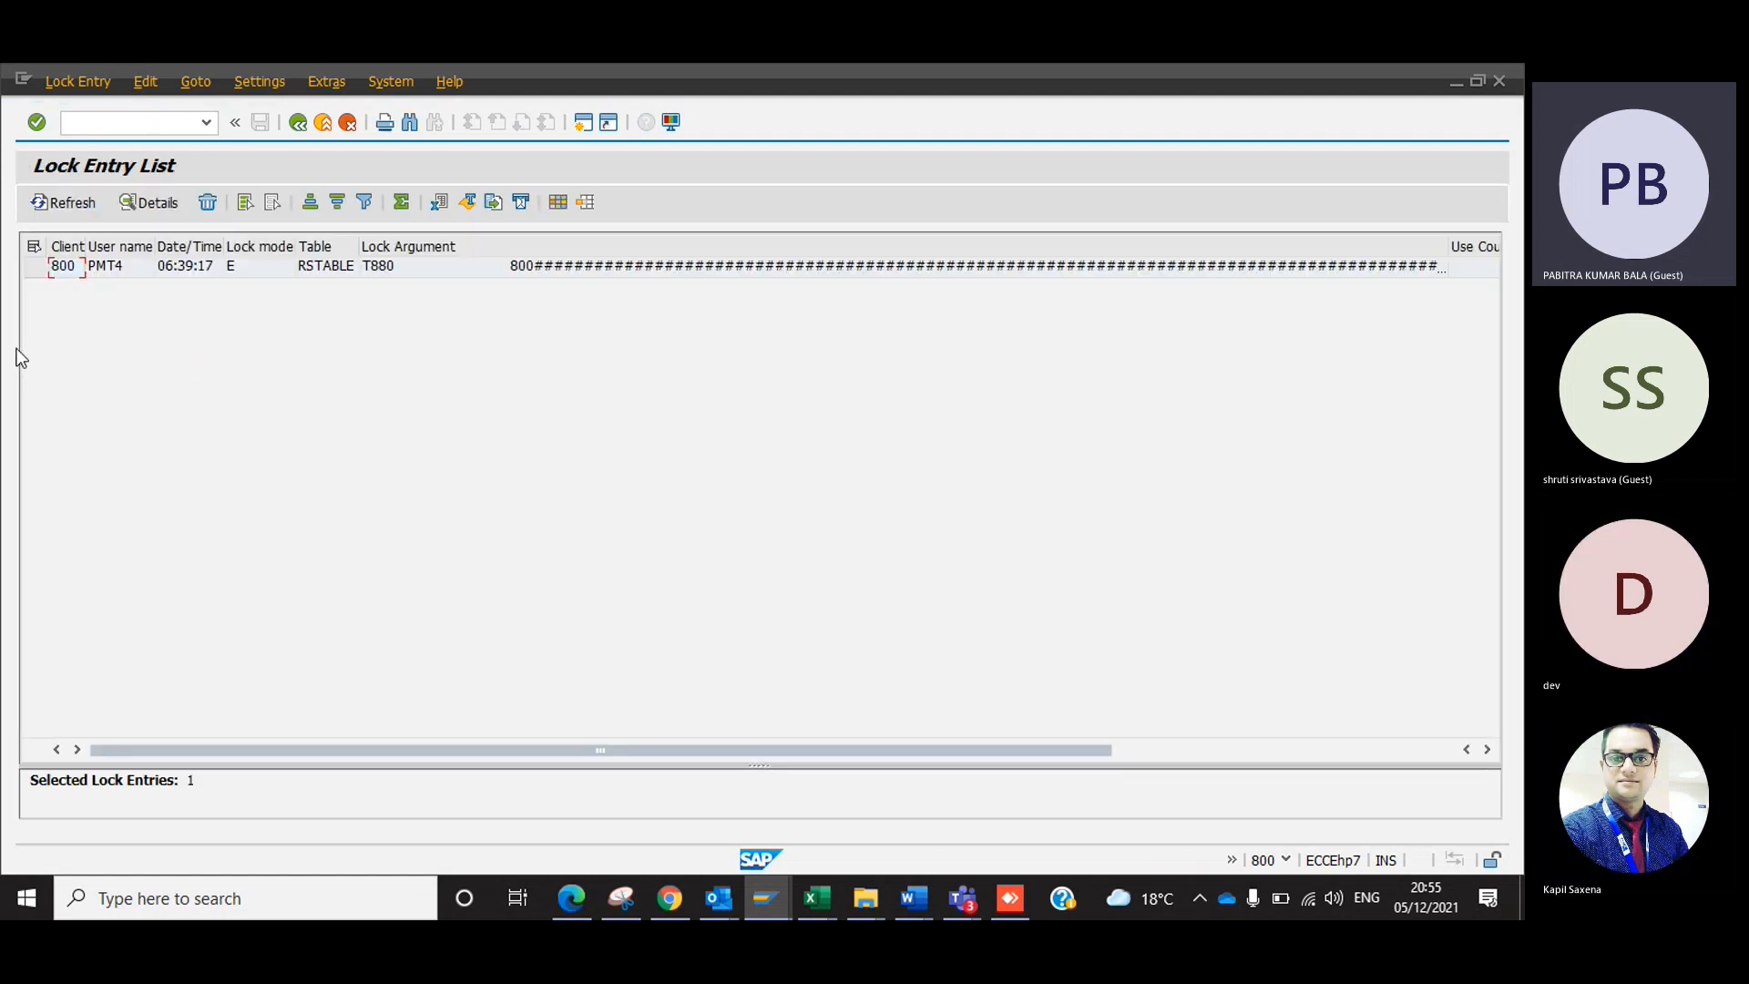
Delete the lock entry on table T880, confirm the deletion, and leave the lock entry list.
left_click(37, 270)
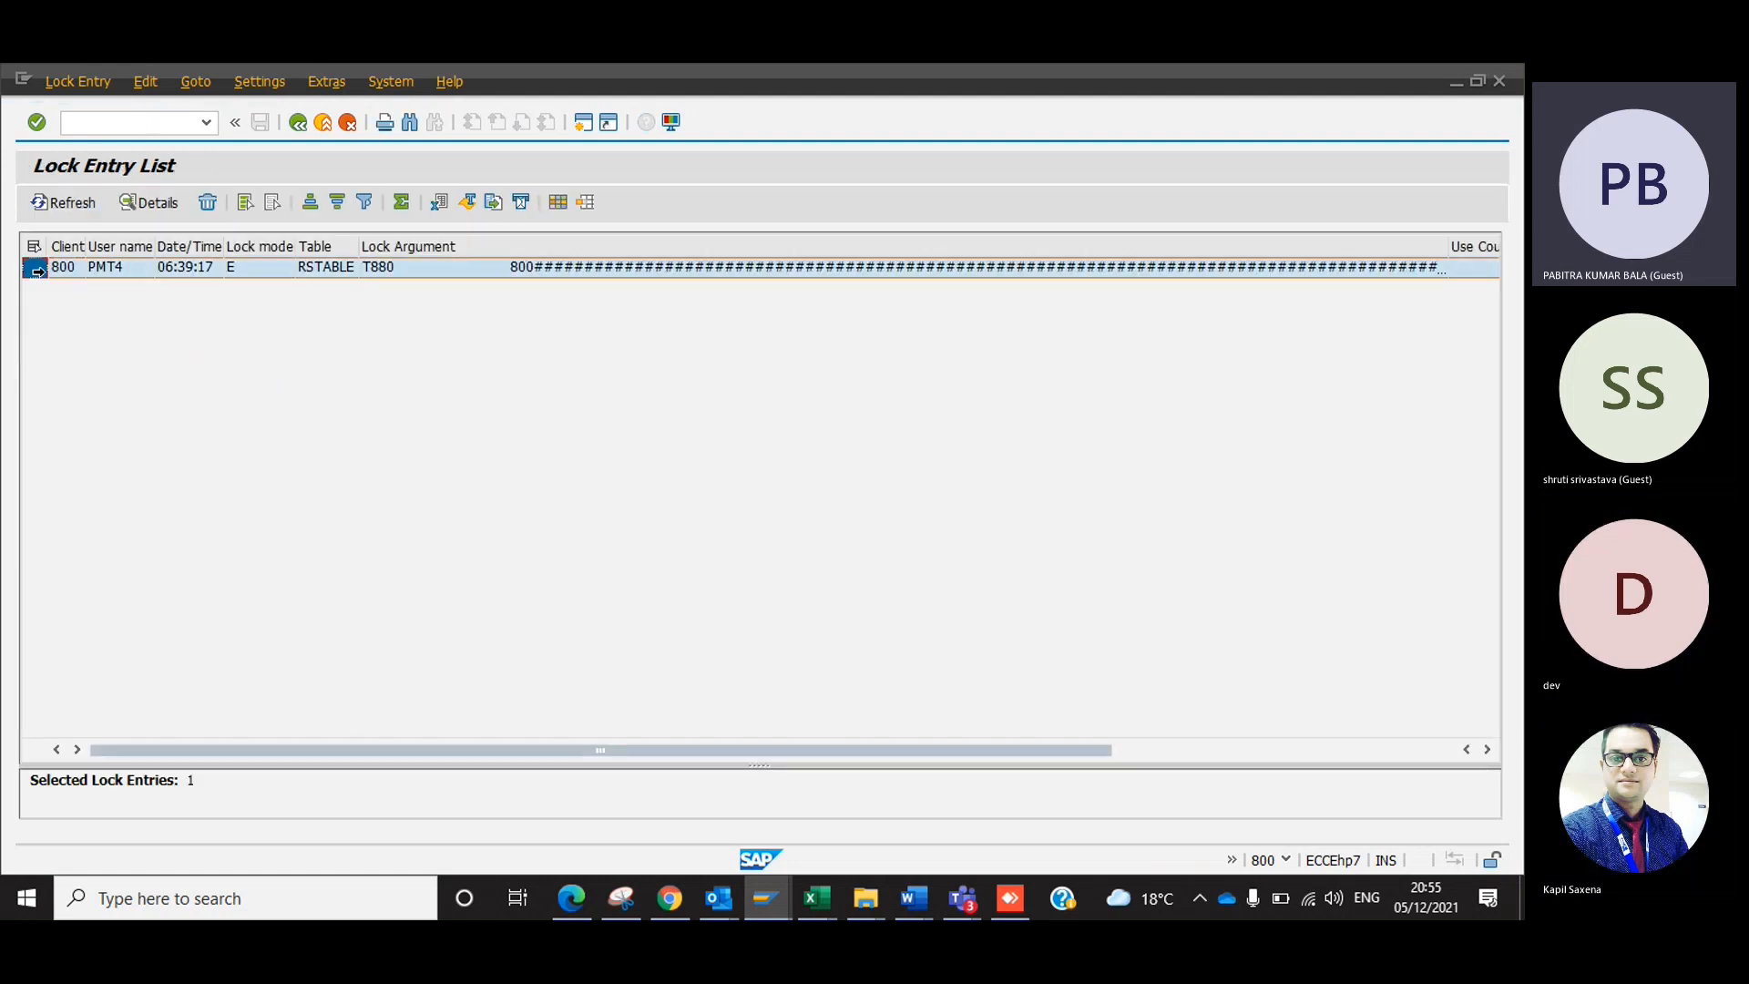
left_click(208, 202)
left_click(319, 473)
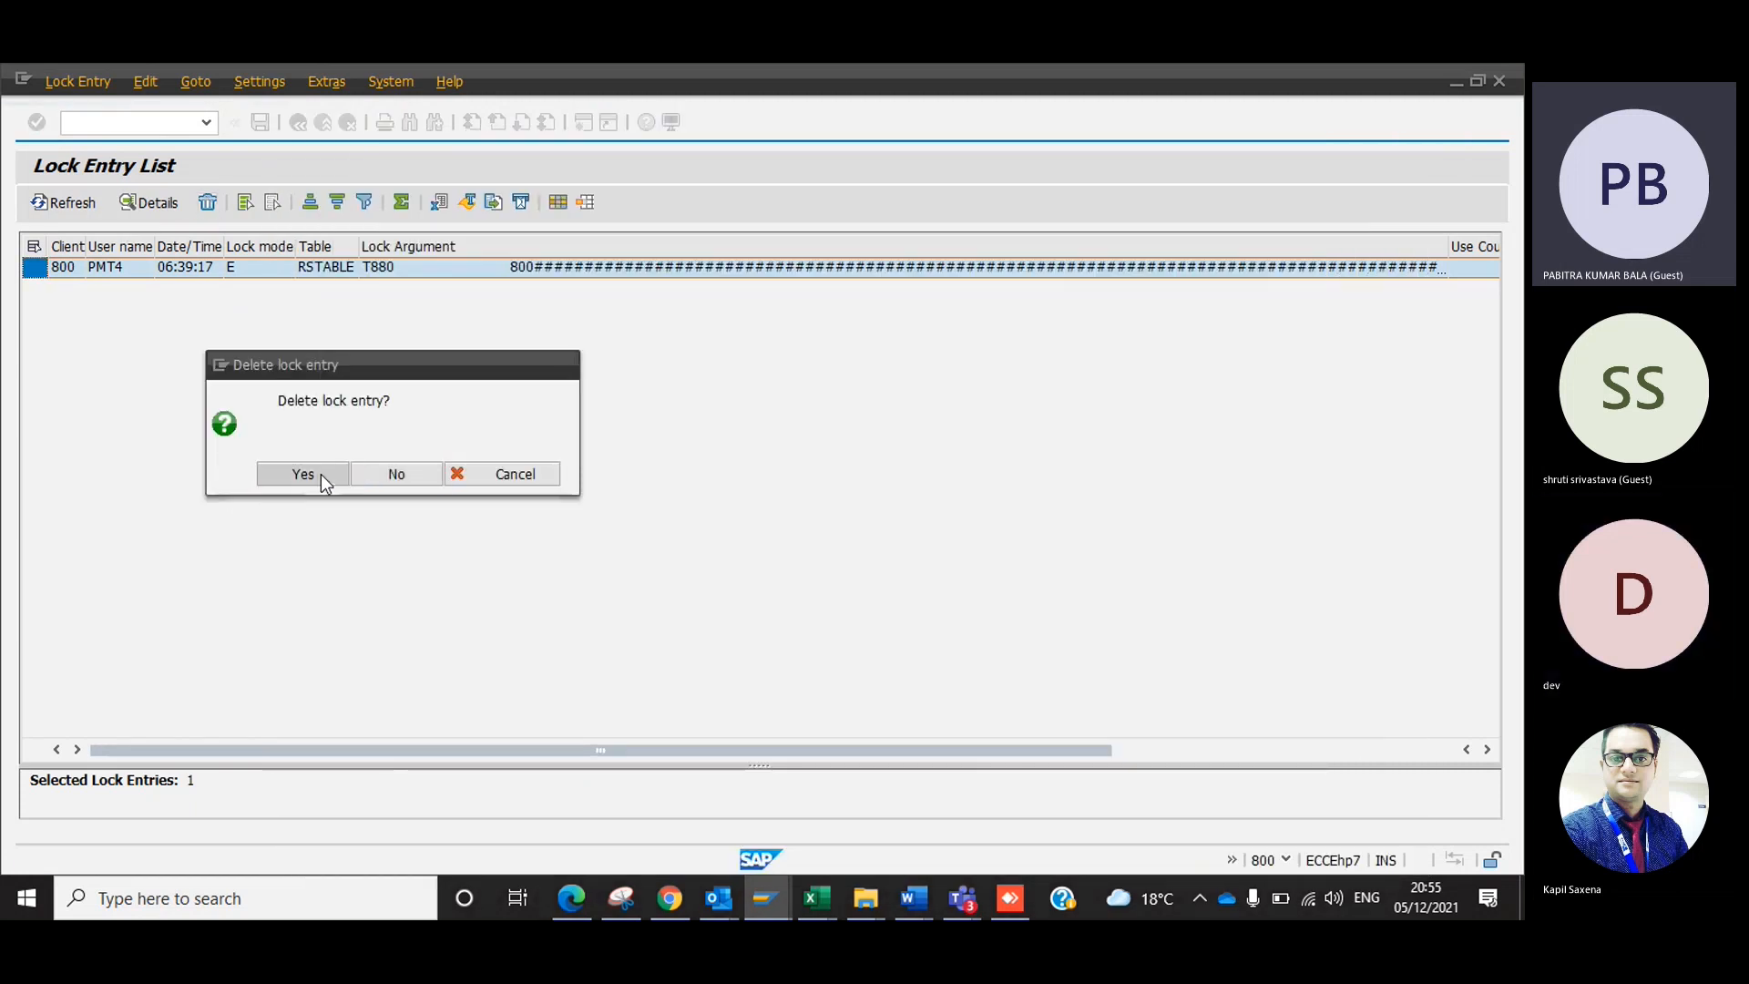
left_click(1418, 136)
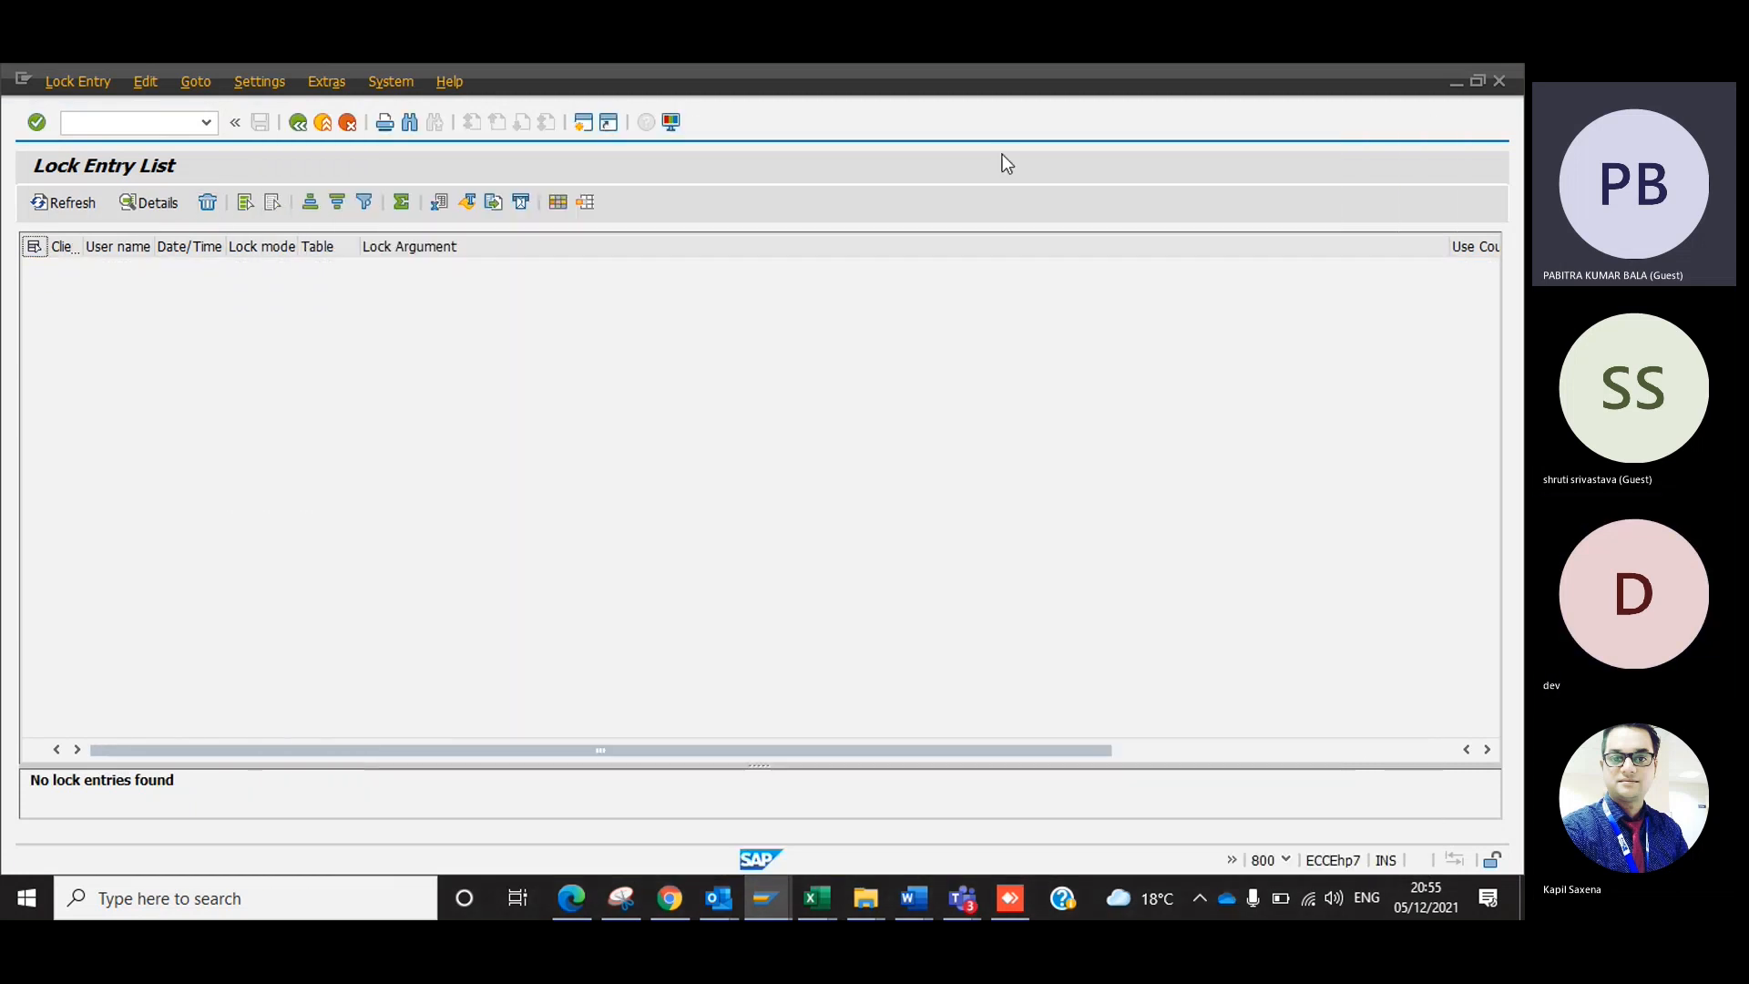
left_click(298, 122)
Return to the Display IMG session, open Define company for maintenance, and start a new company entry.
key("alt+Tab")
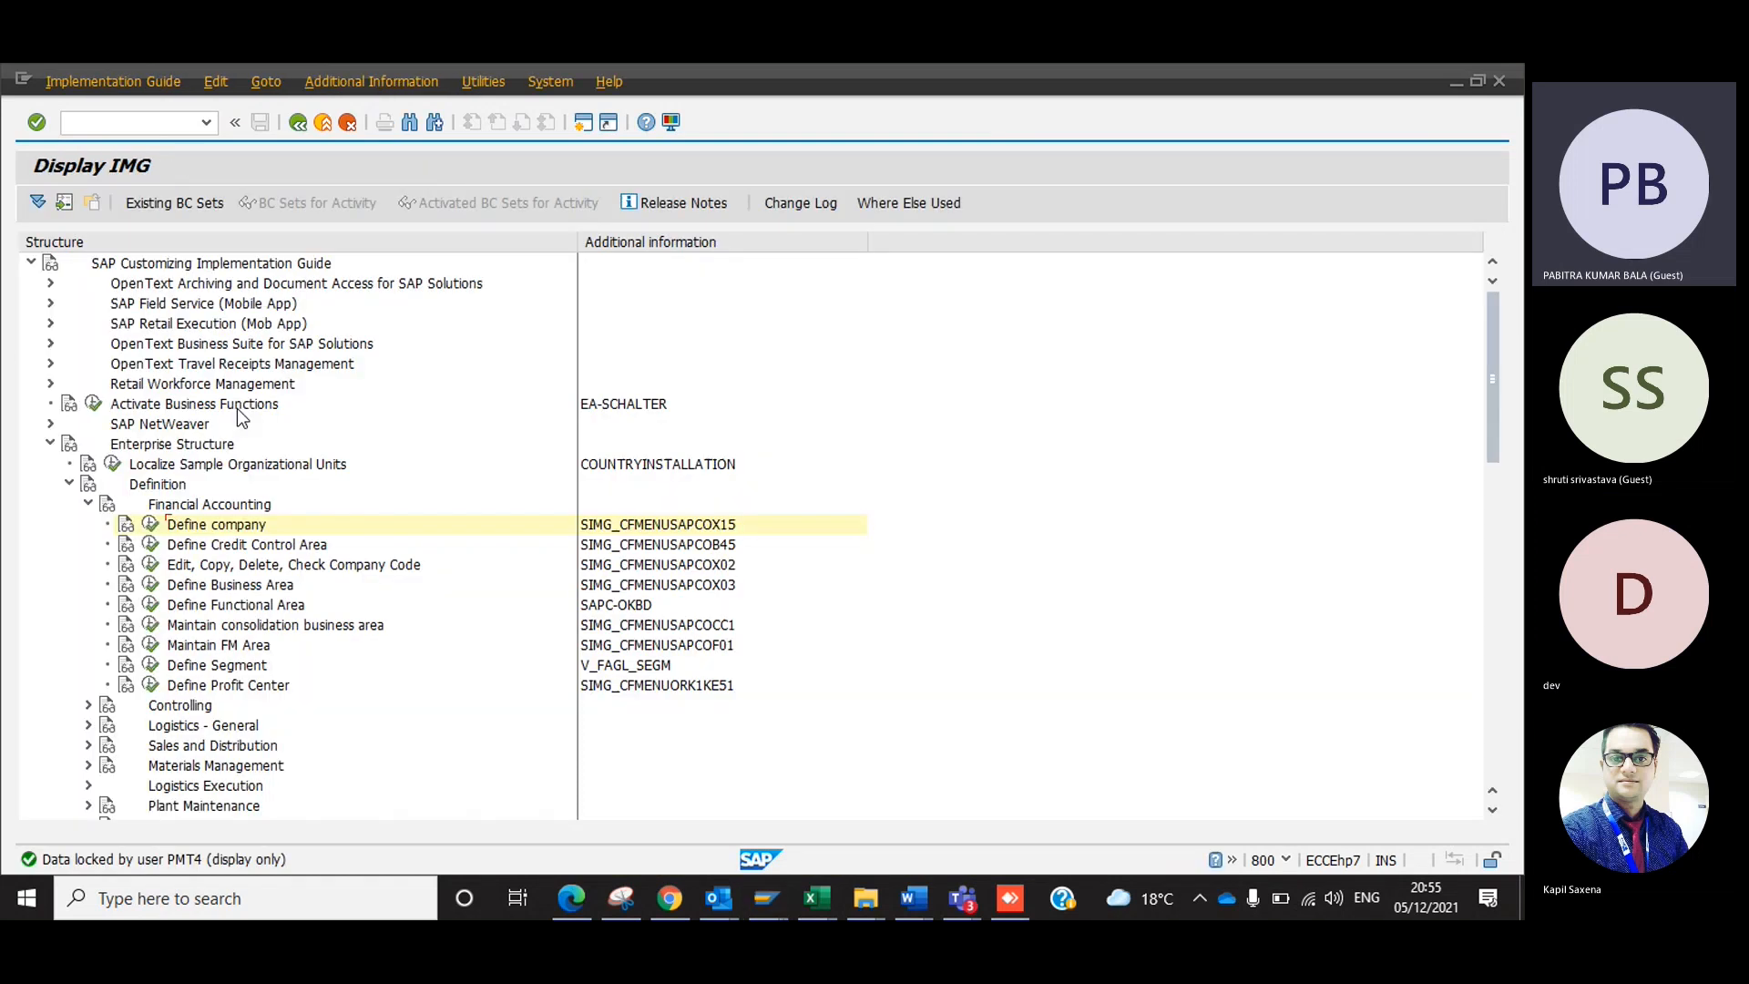
left_click(151, 525)
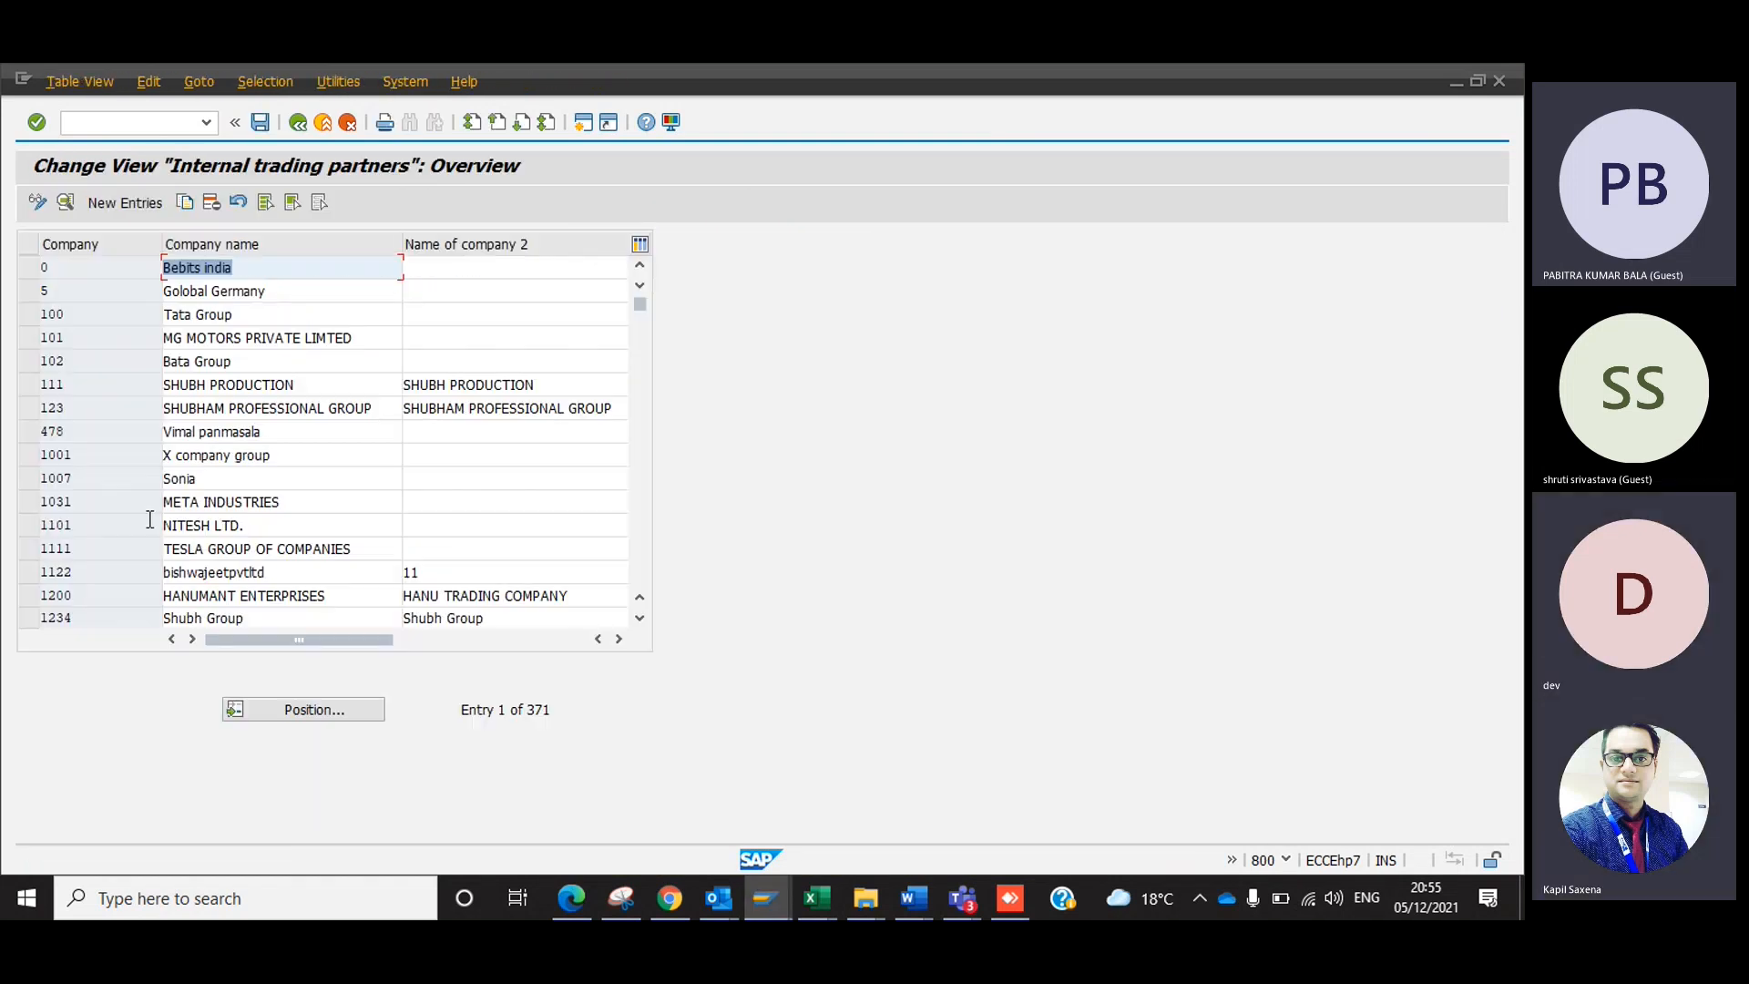
left_click(147, 205)
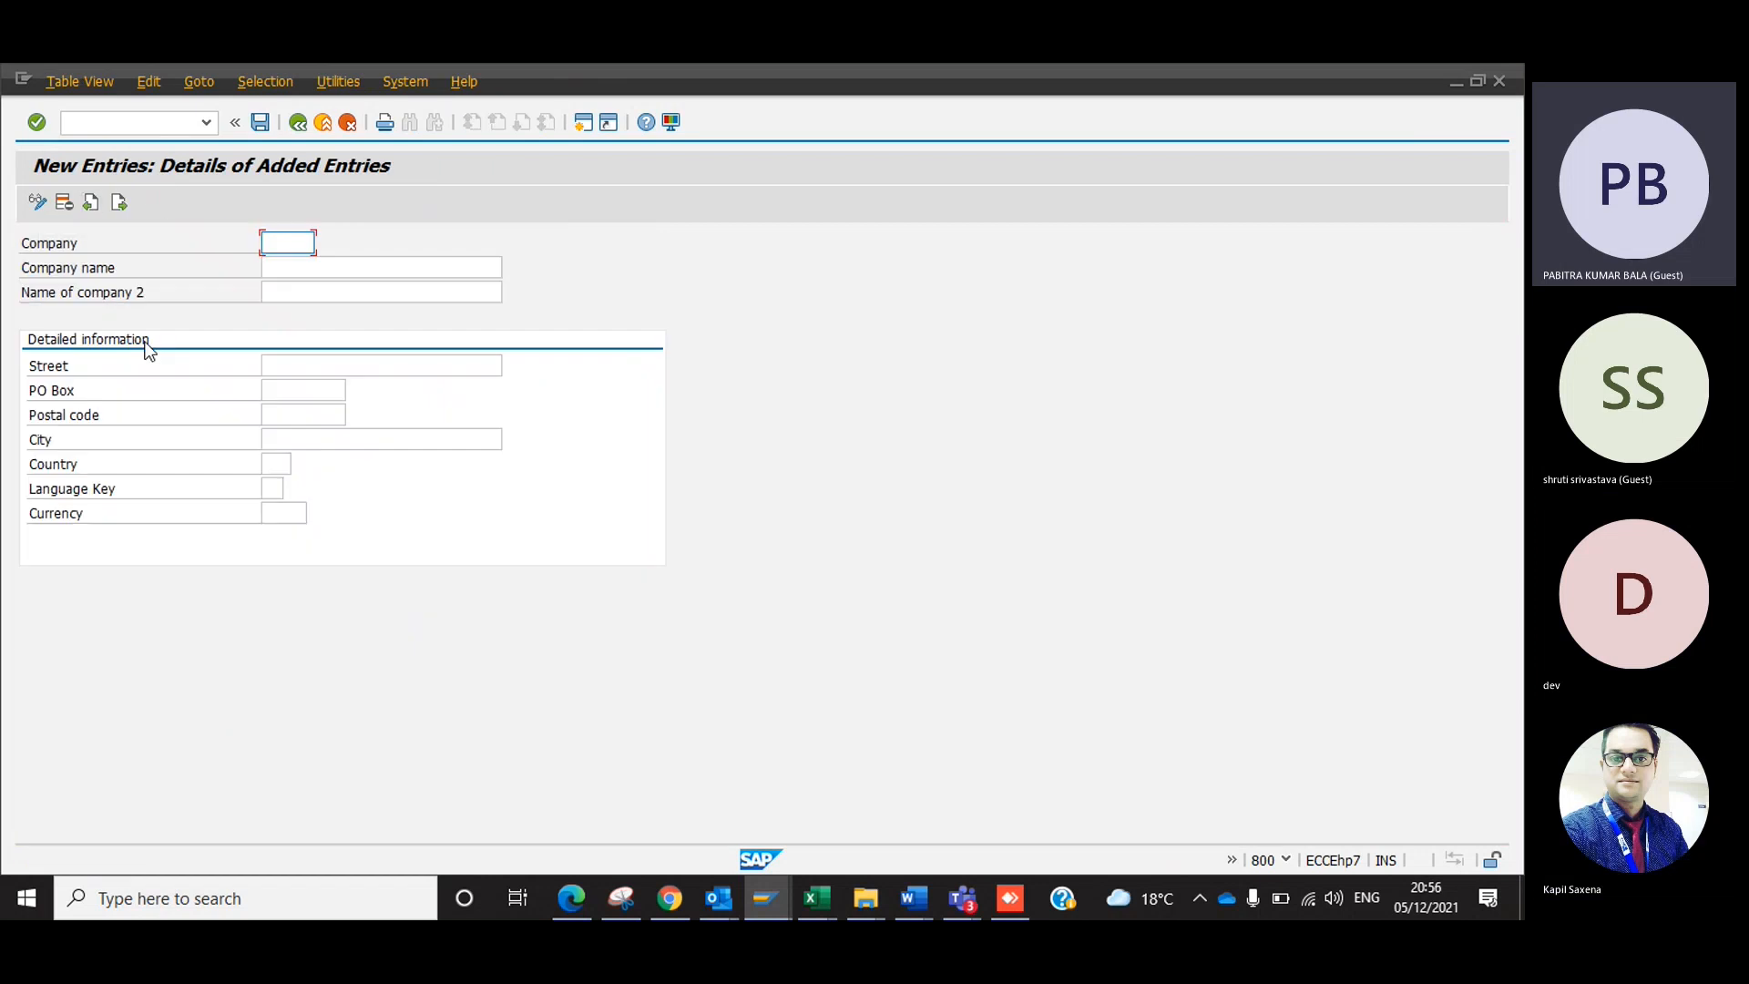
Enter company 1000 with Dev Enterprises as both the company name and the name of company 2.
type("1000")
key("Tab")
key("Down")
key("Tab")
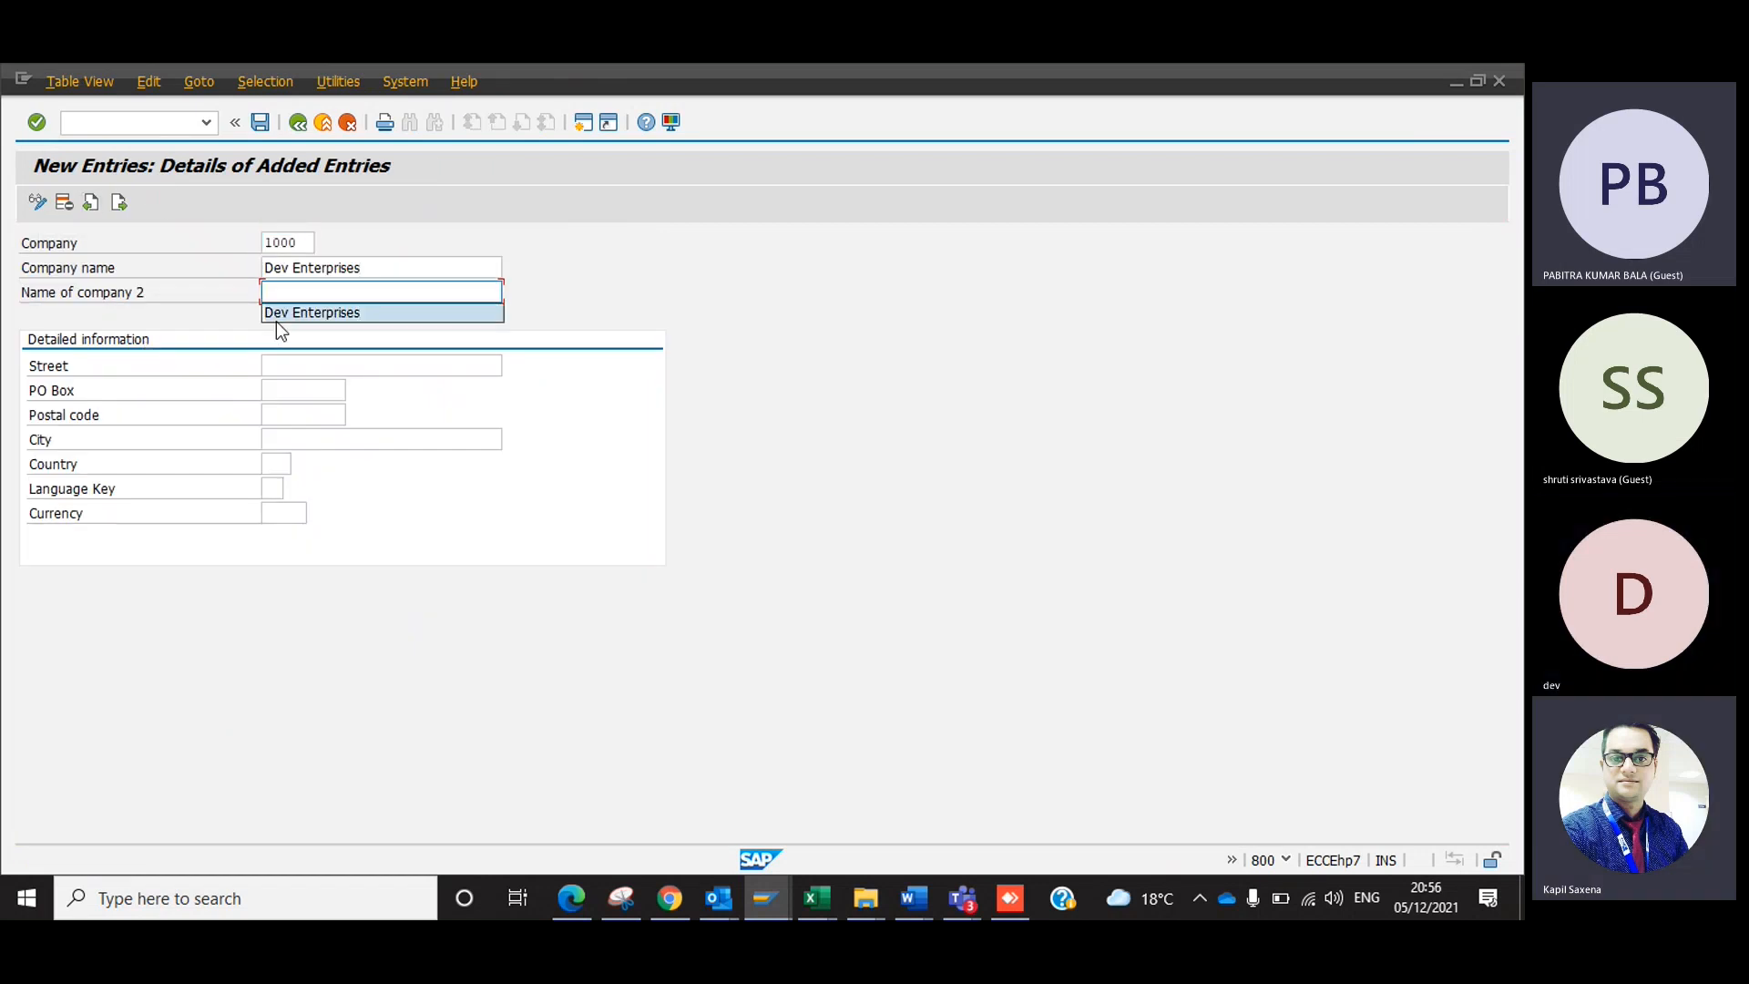
key("Down")
key("Tab")
Fill in the company's street, PO box, postal code and city with the previously used values.
key("Down")
key("Tab")
key("Down")
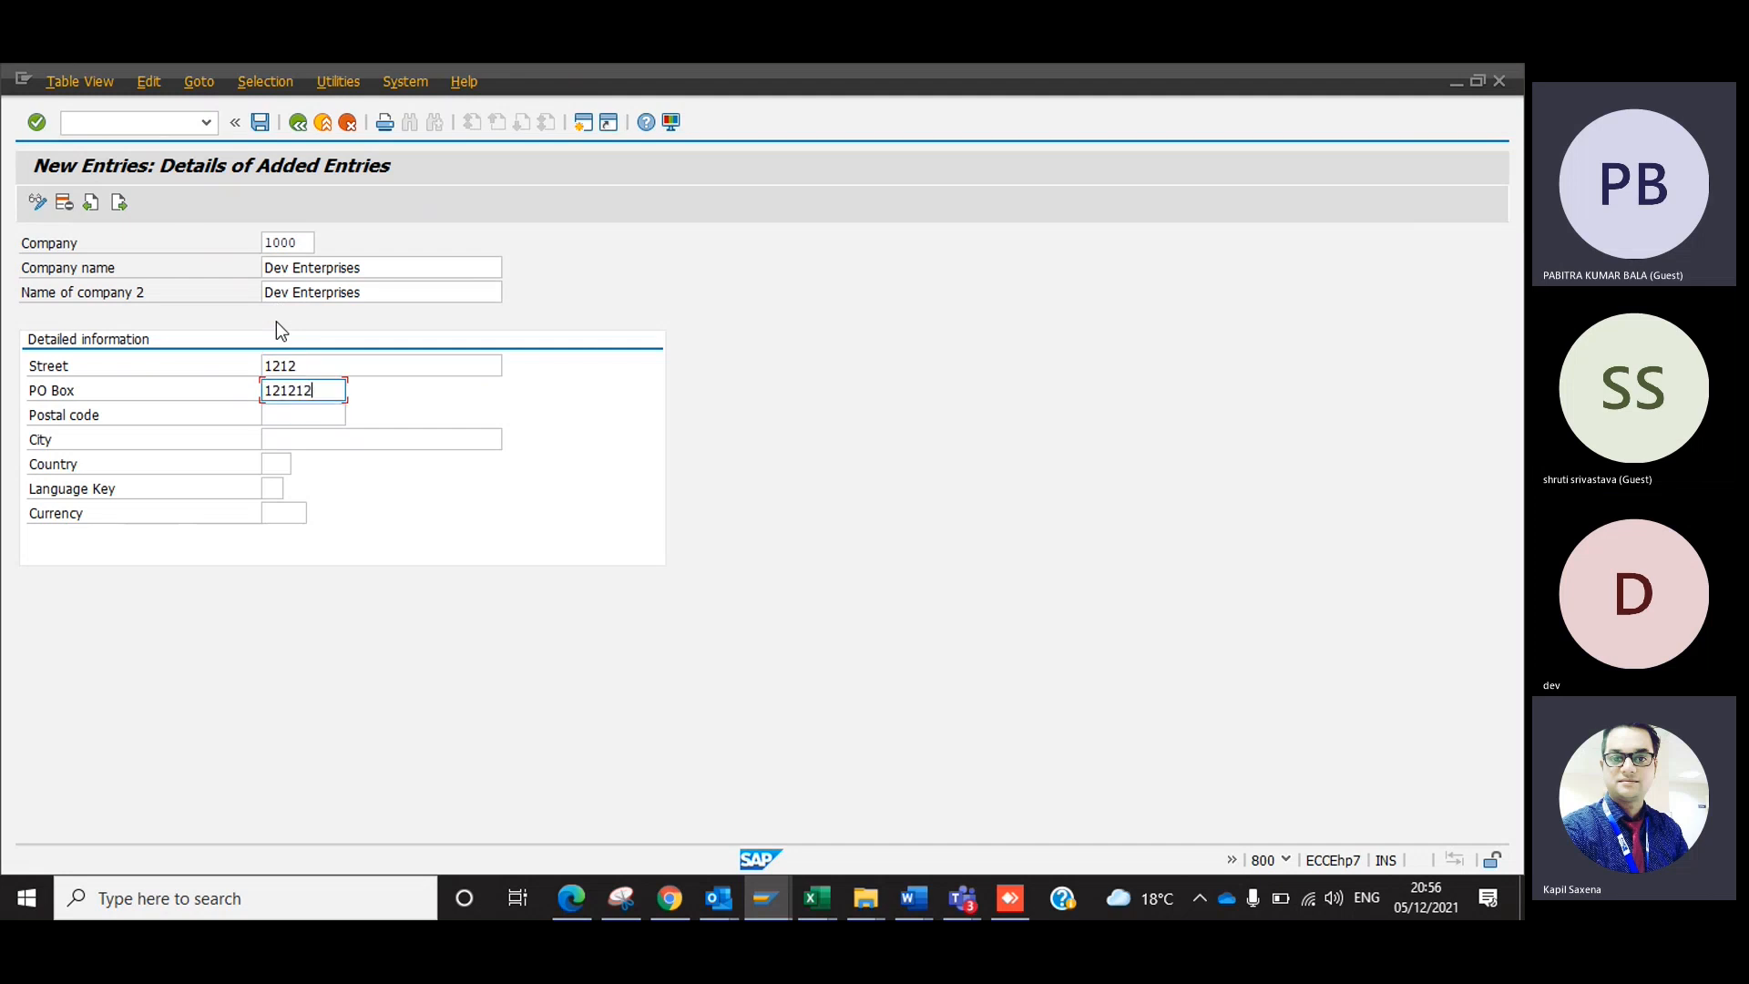
key("Tab")
key("Down")
key("Tab")
key("Down")
key("Tab")
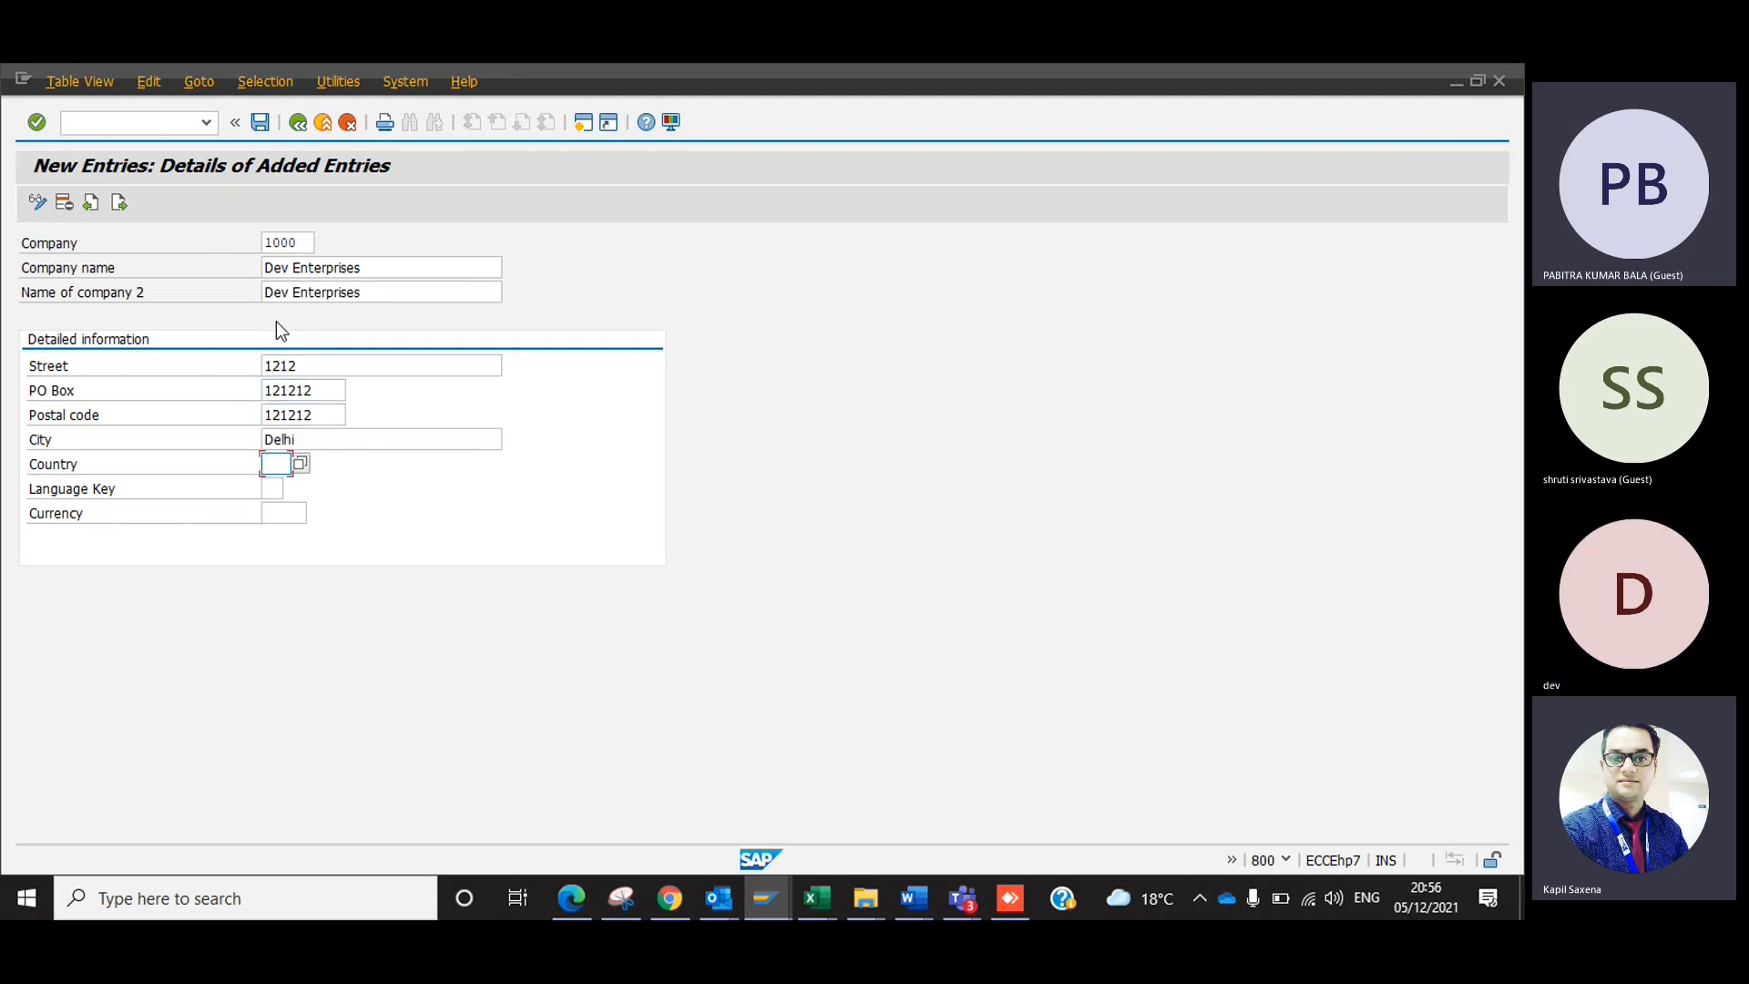
Set the company's country to IN and currency to INR, leaving the language key empty, and validate the entry.
key("Down")
key("Return")
key("Tab")
key("Tab")
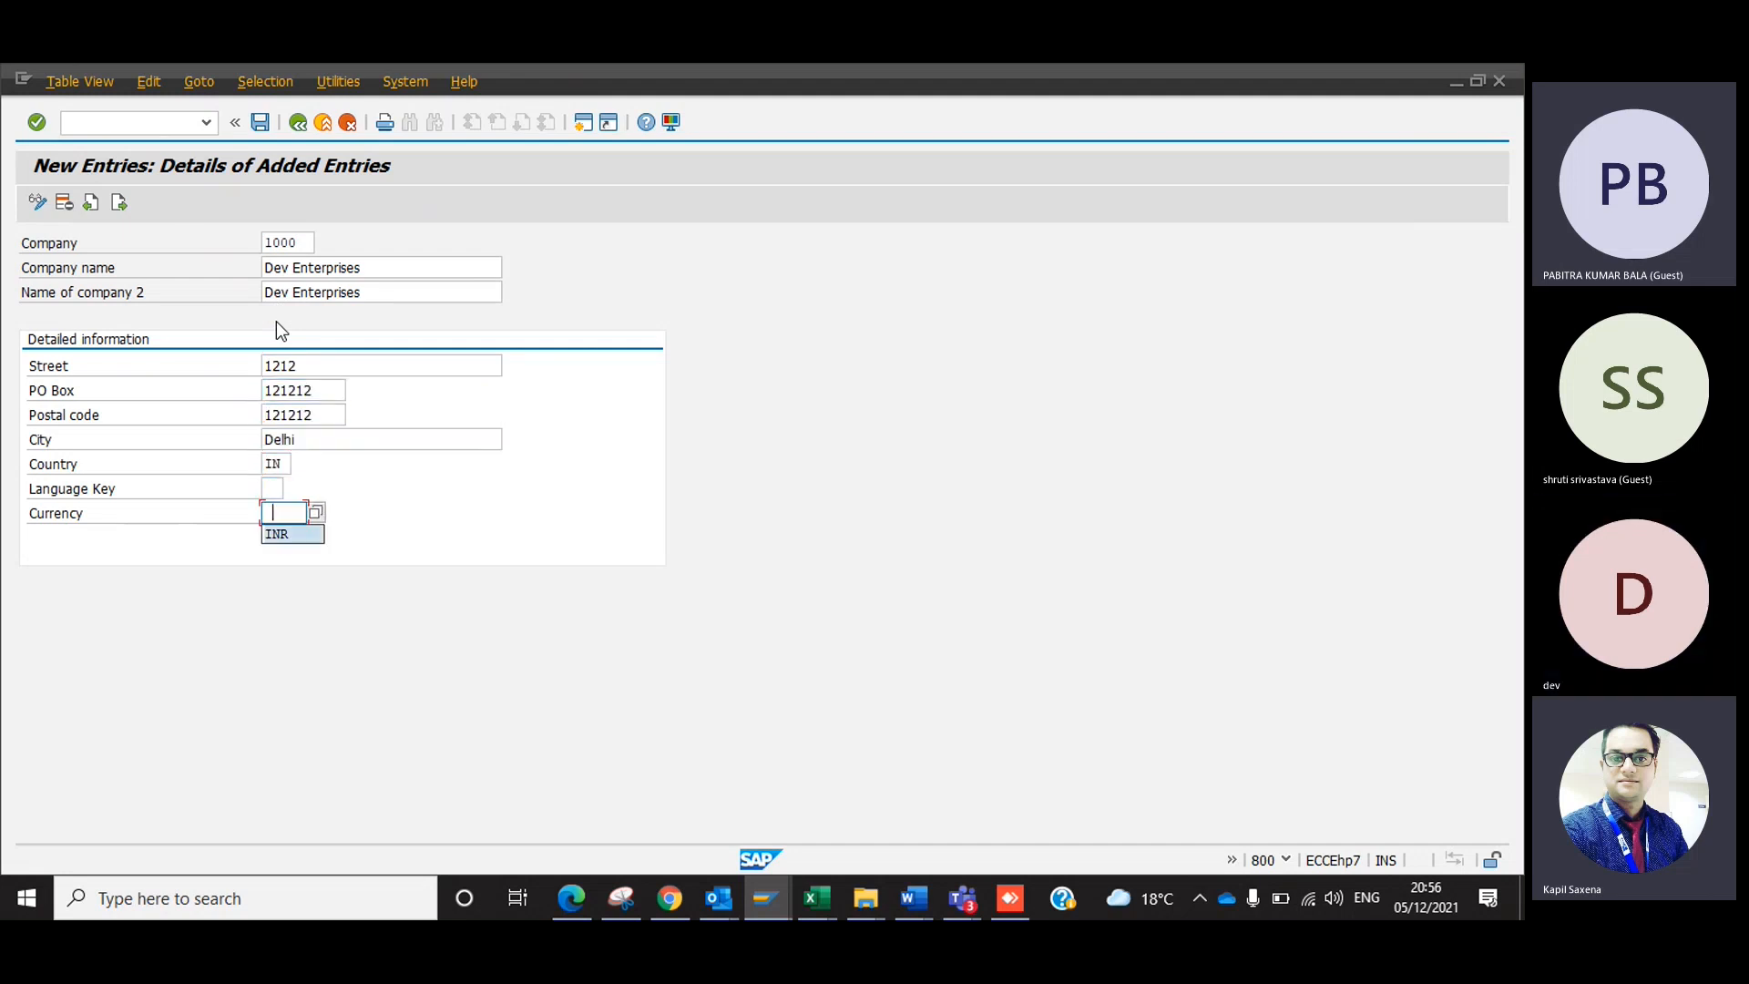
key("Down")
key("Return")
key("Return")
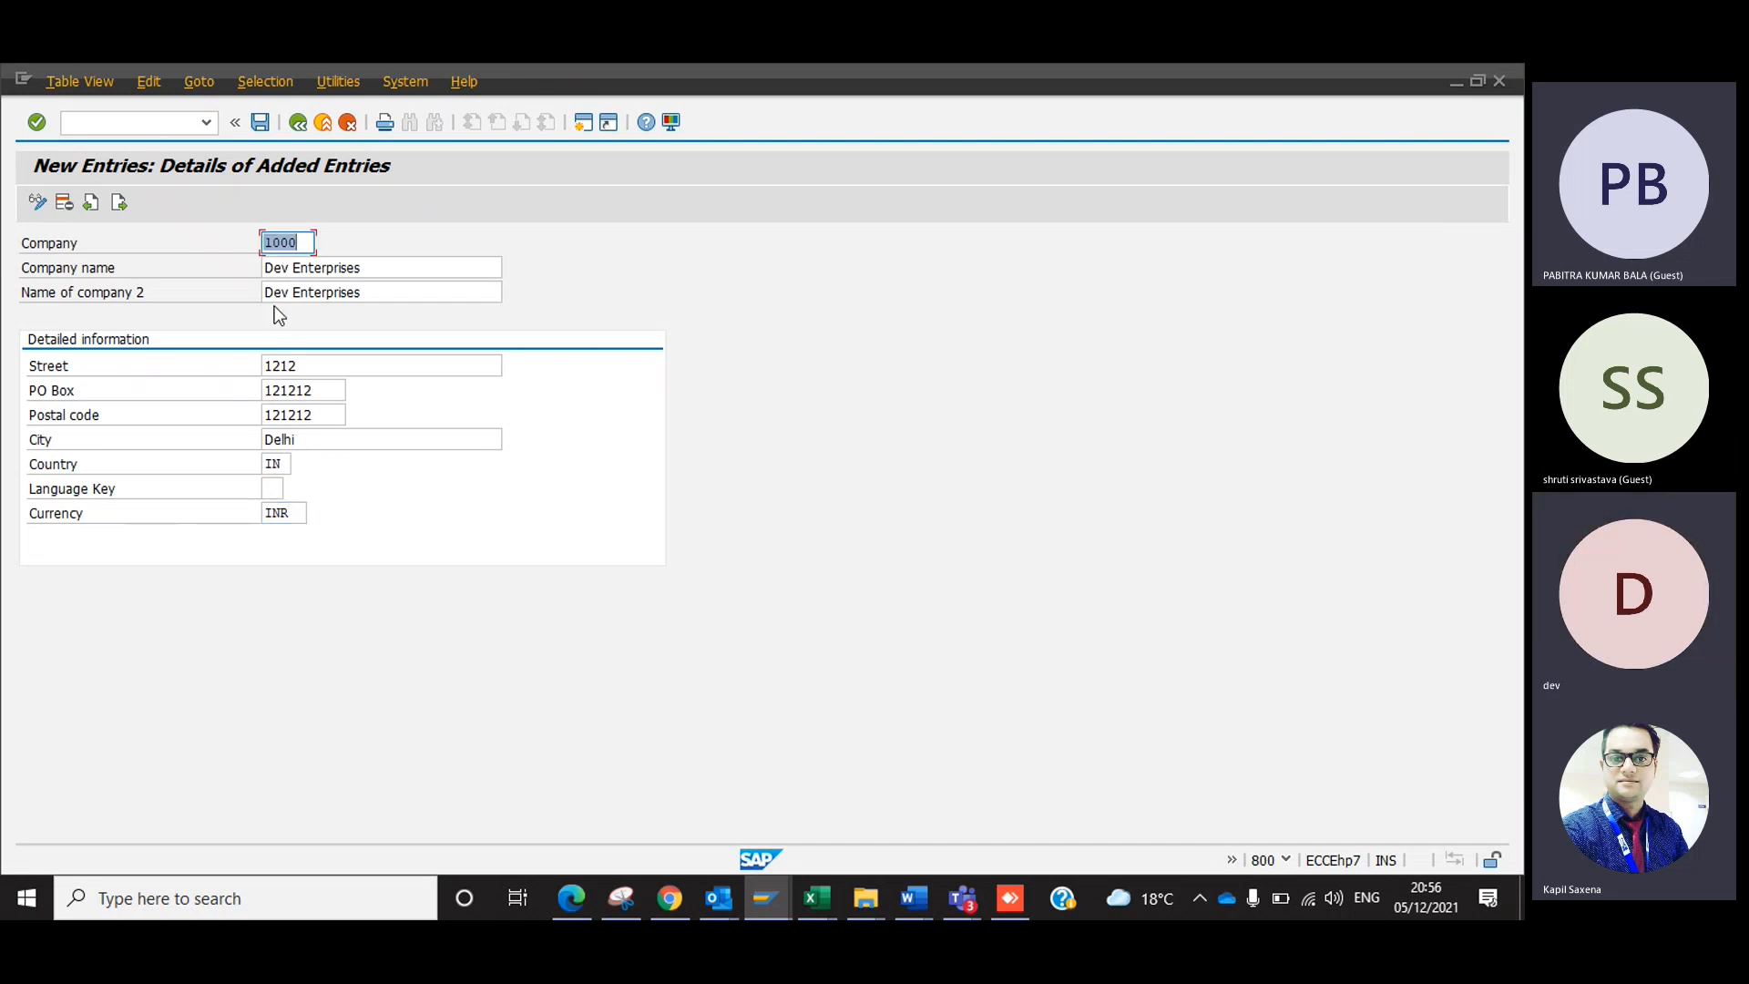
Save the new company entry and start creating a new customizing request for it.
left_click(261, 123)
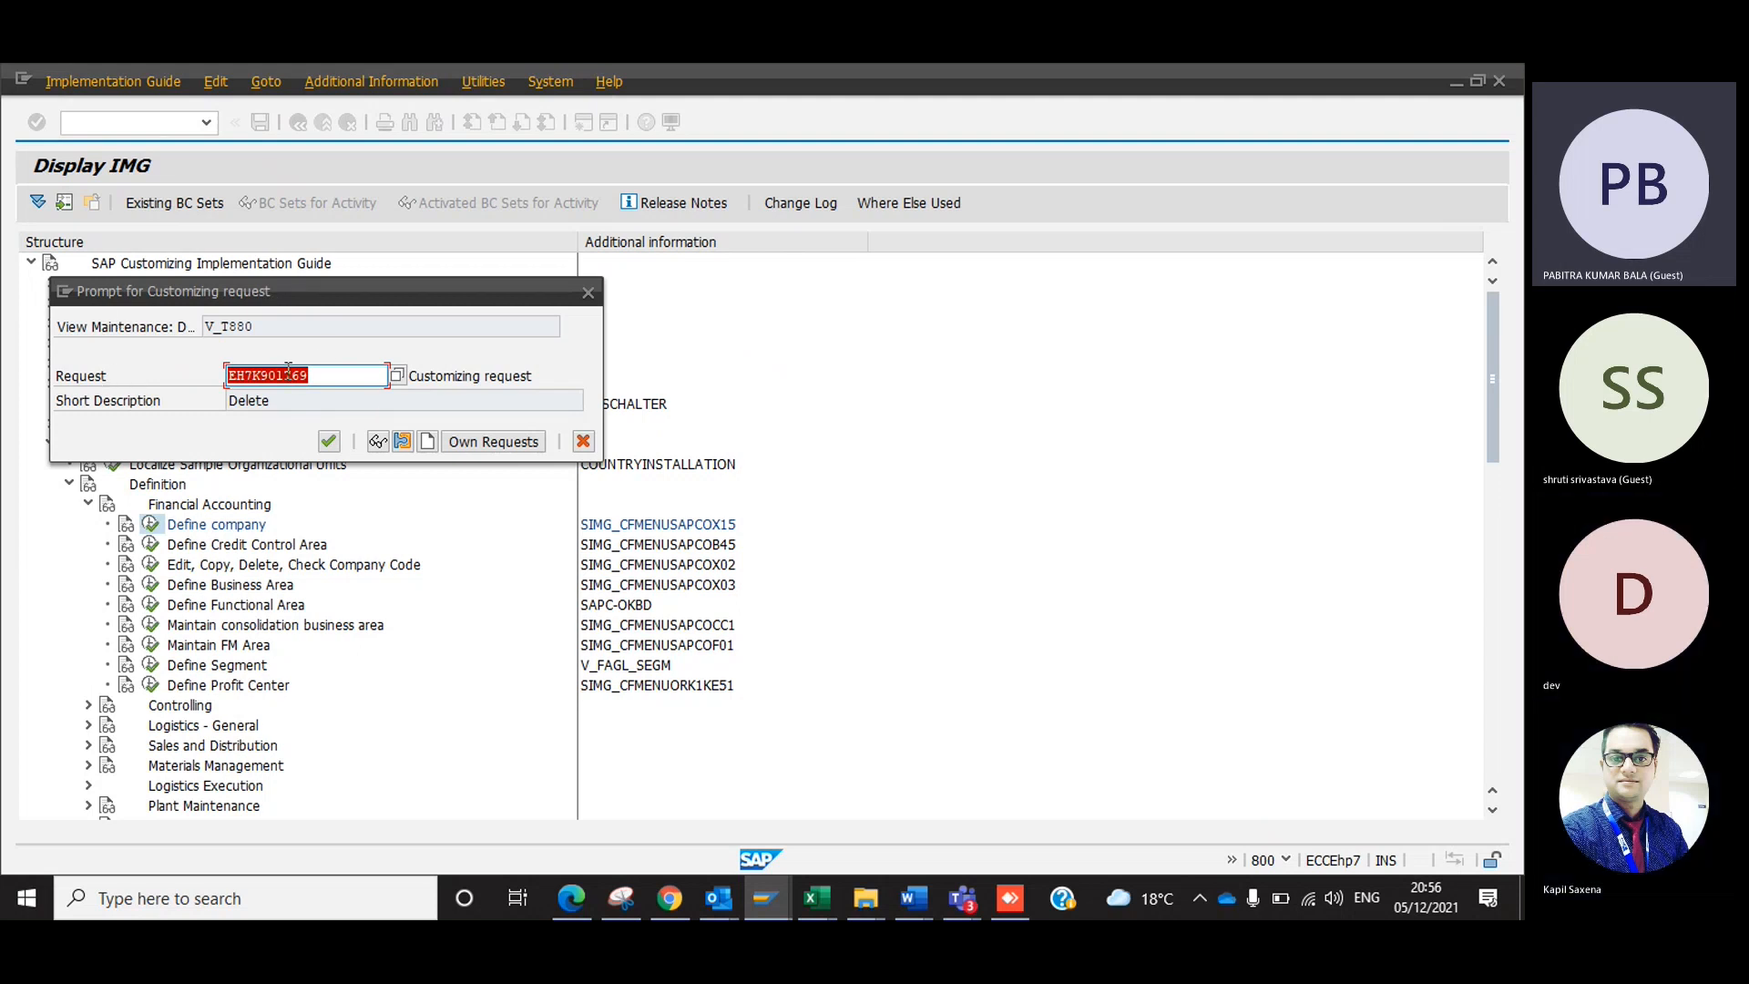
left_click(428, 445)
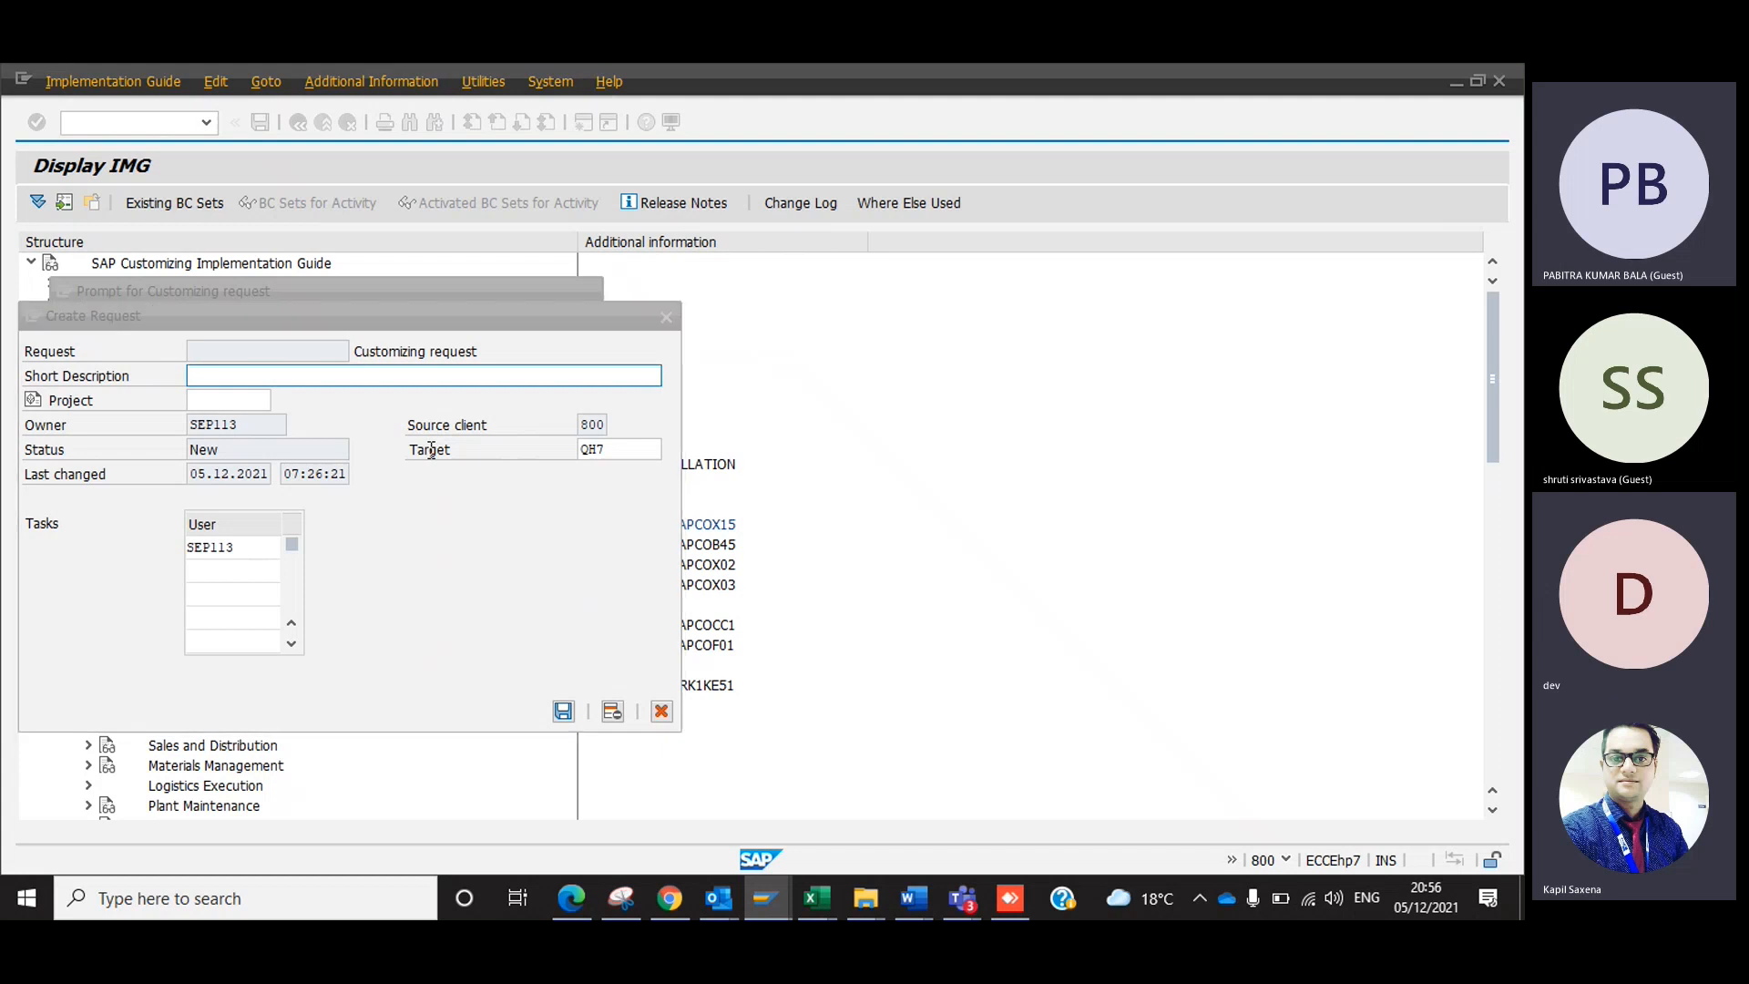
Switch to the Excel workbook SAP - FI- Configuration Step's (ALL IN 1) and open the recent workbook Dev - Croma Campus from it.
key("alt+Tab")
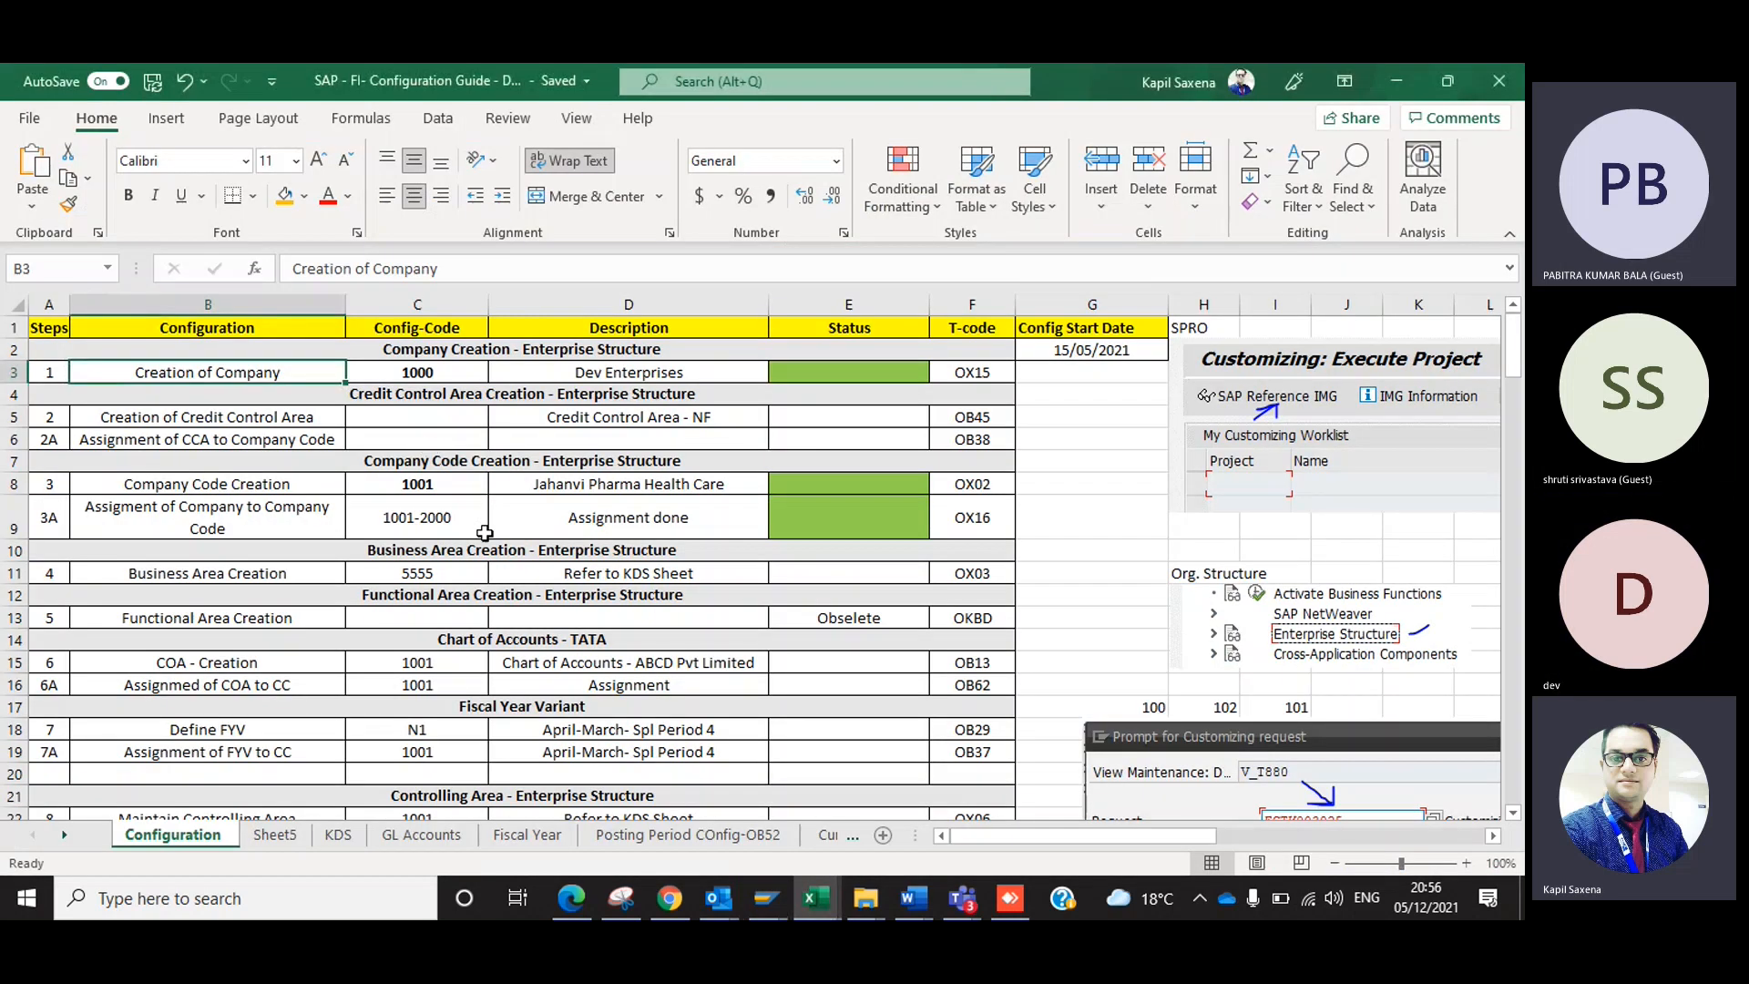
mouse_move(813, 909)
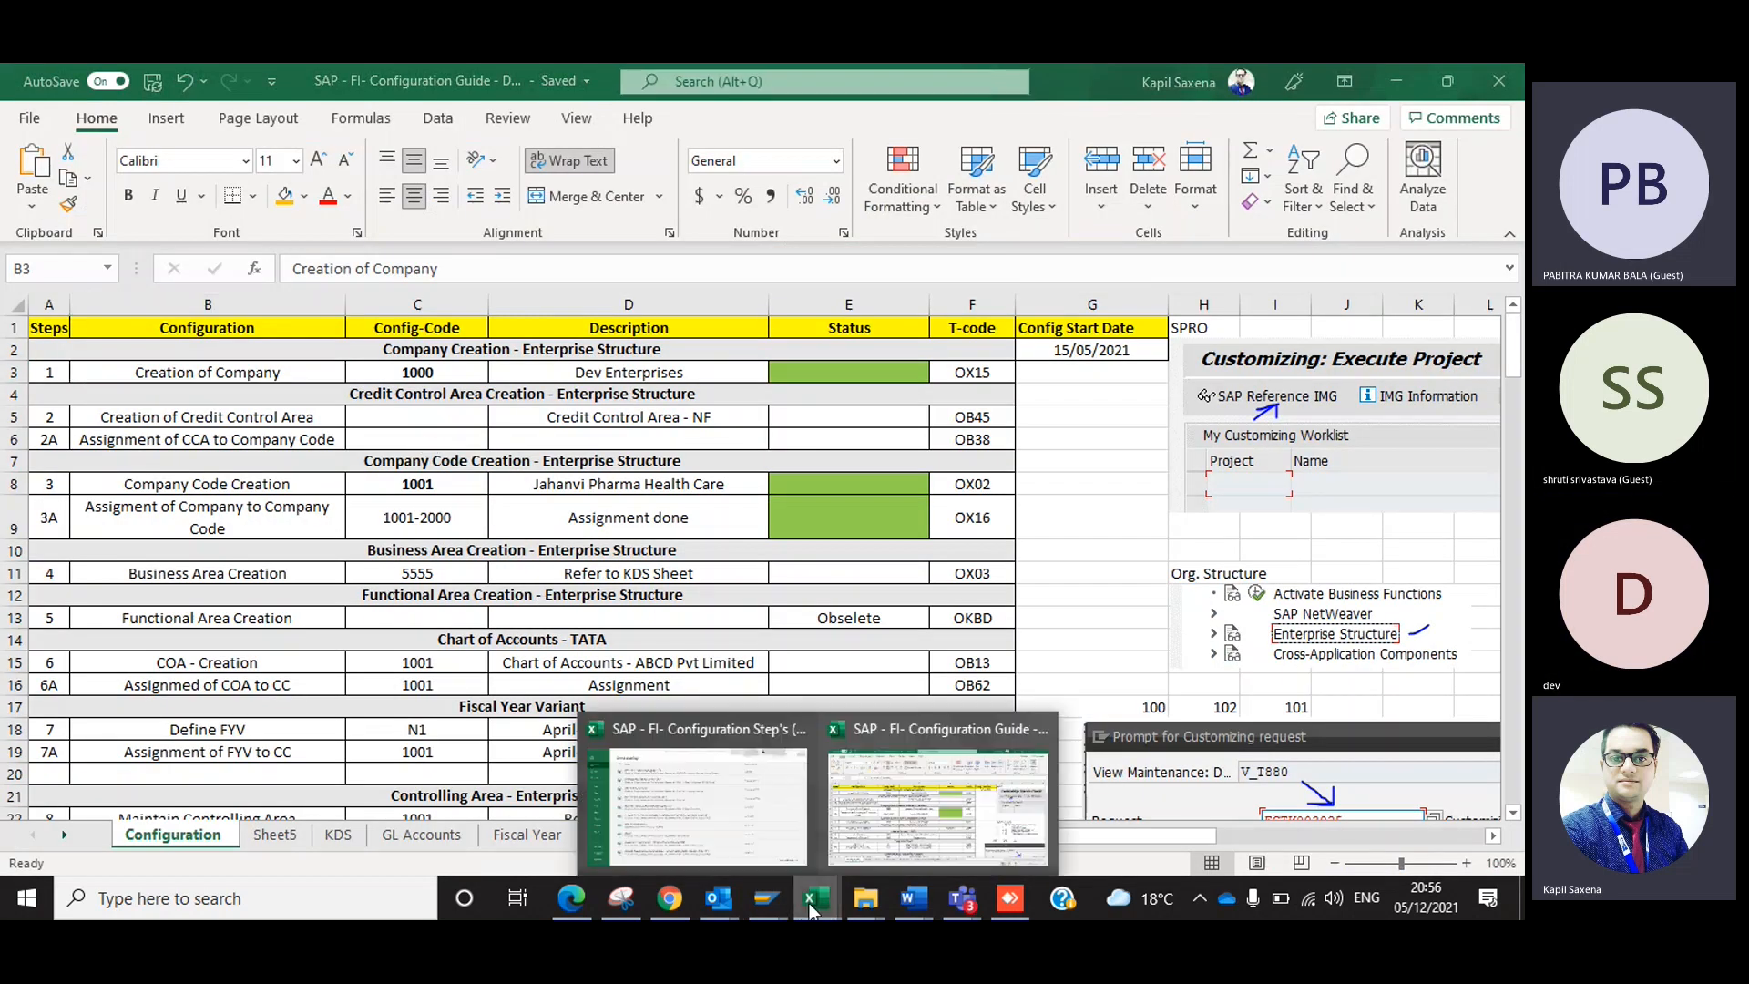
left_click(697, 801)
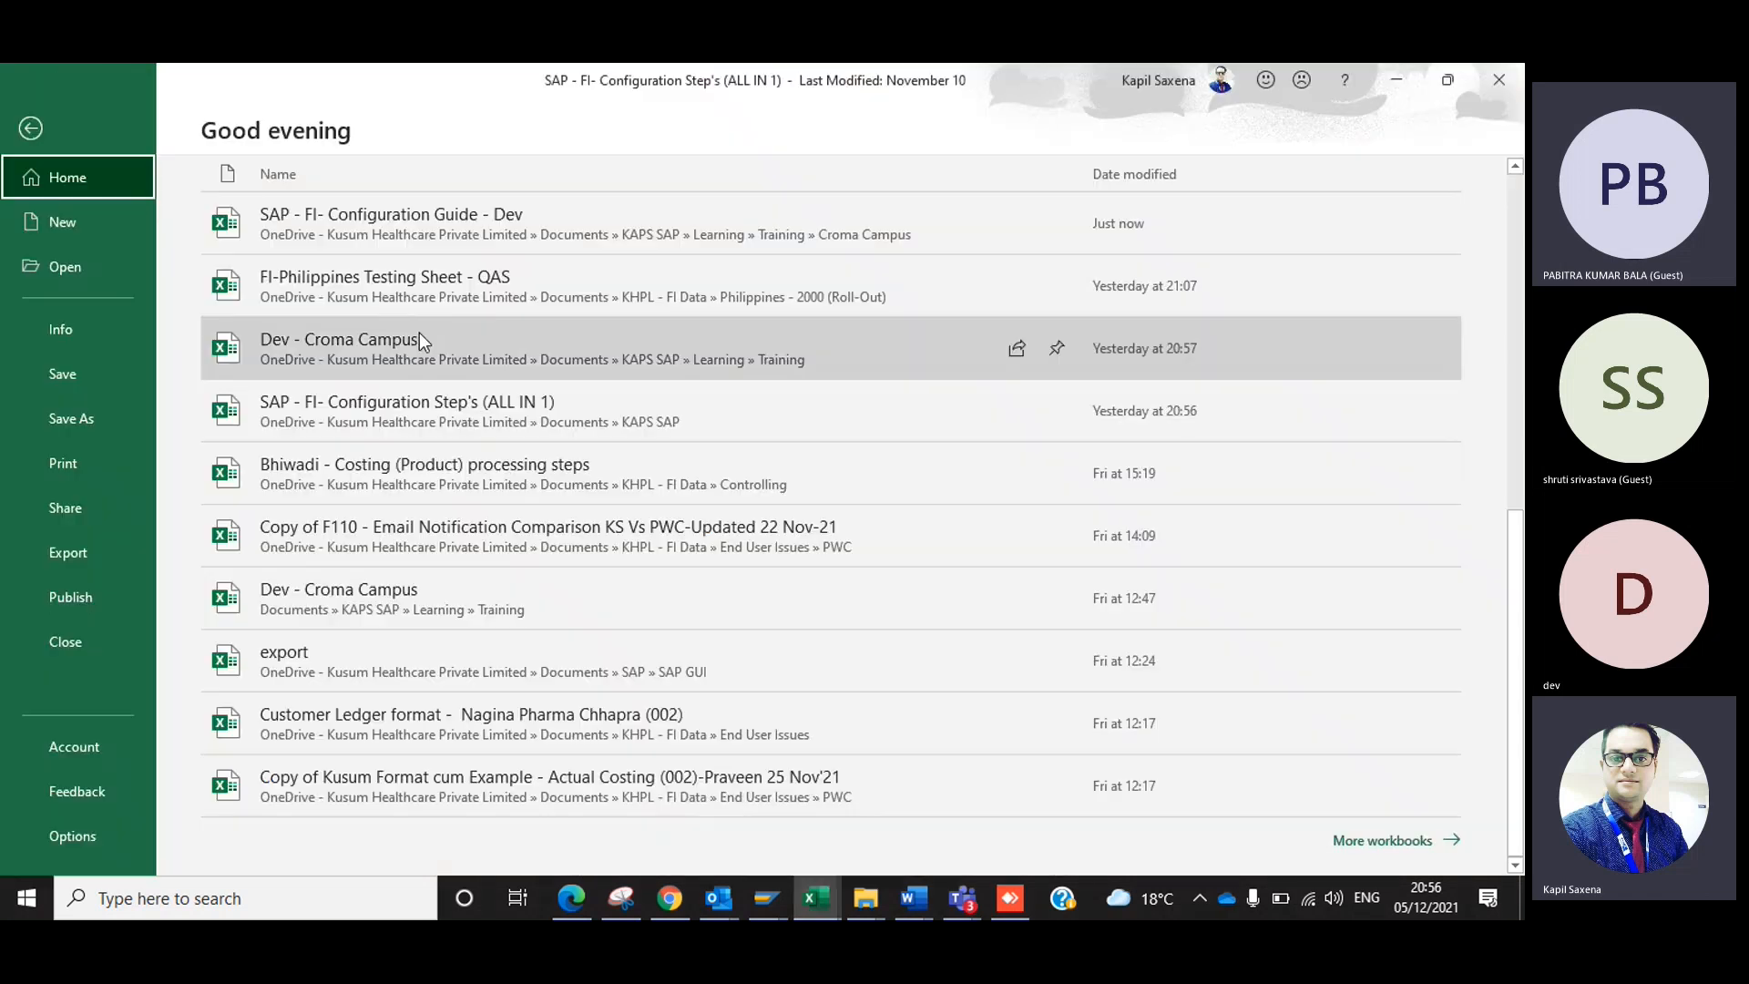
left_click(30, 129)
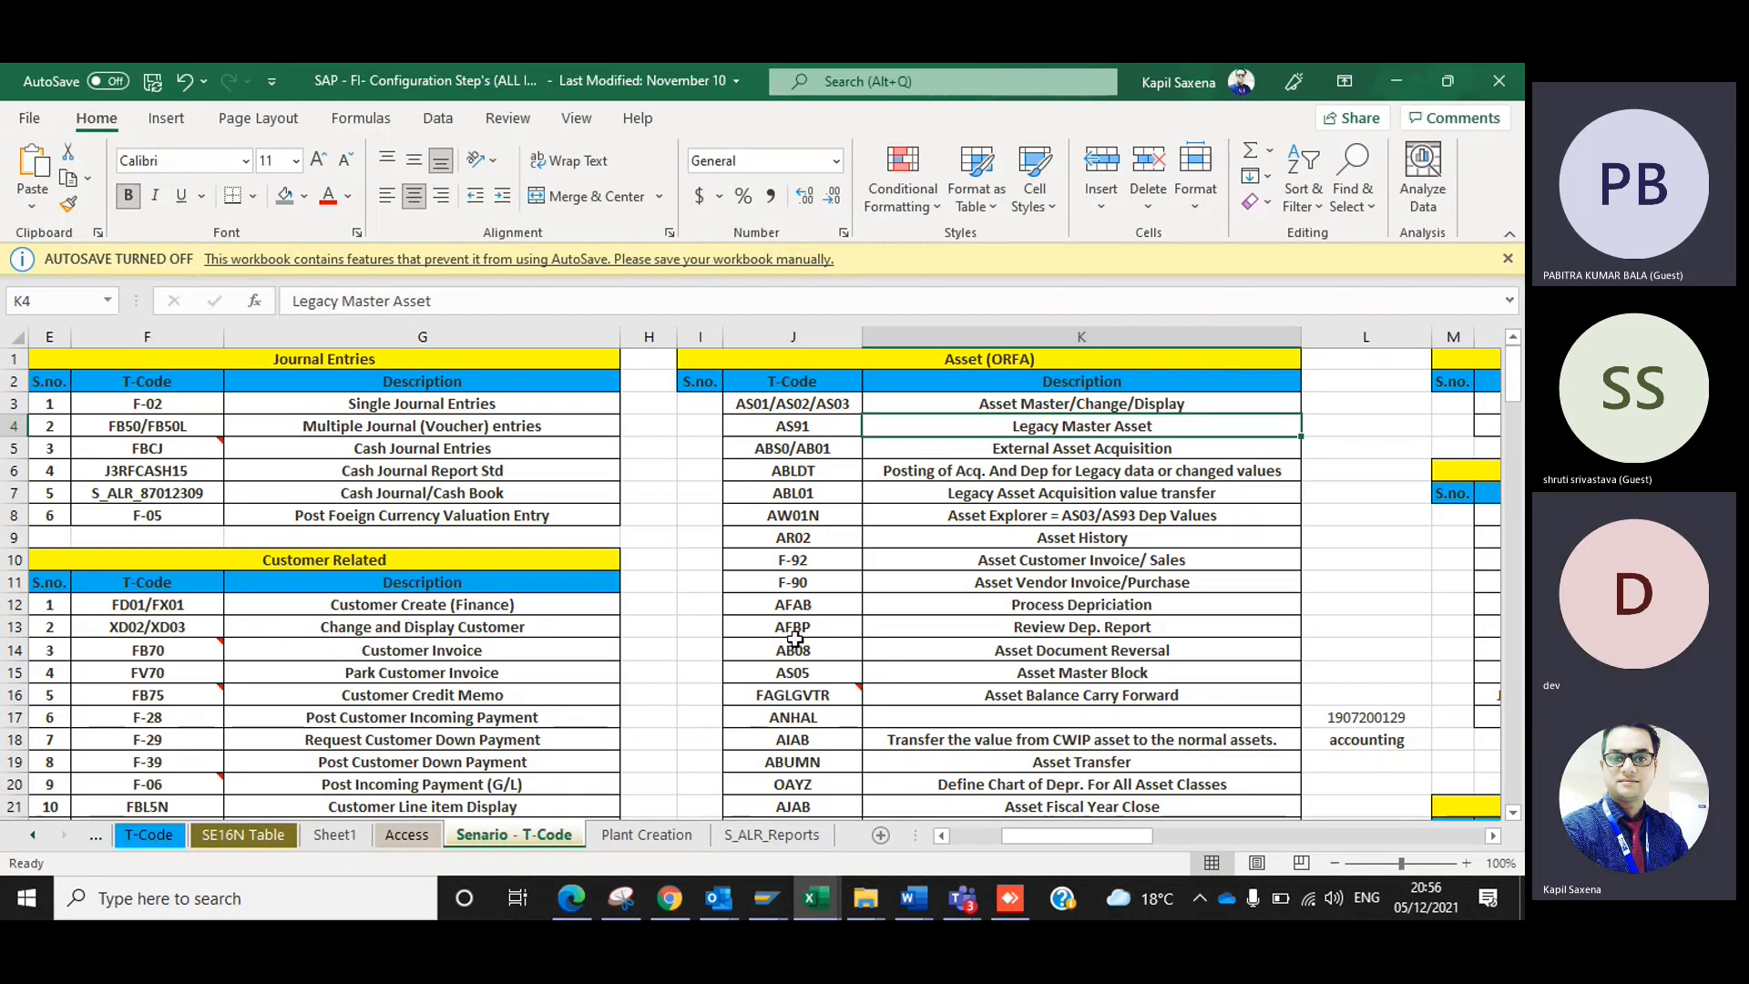
left_click(33, 118)
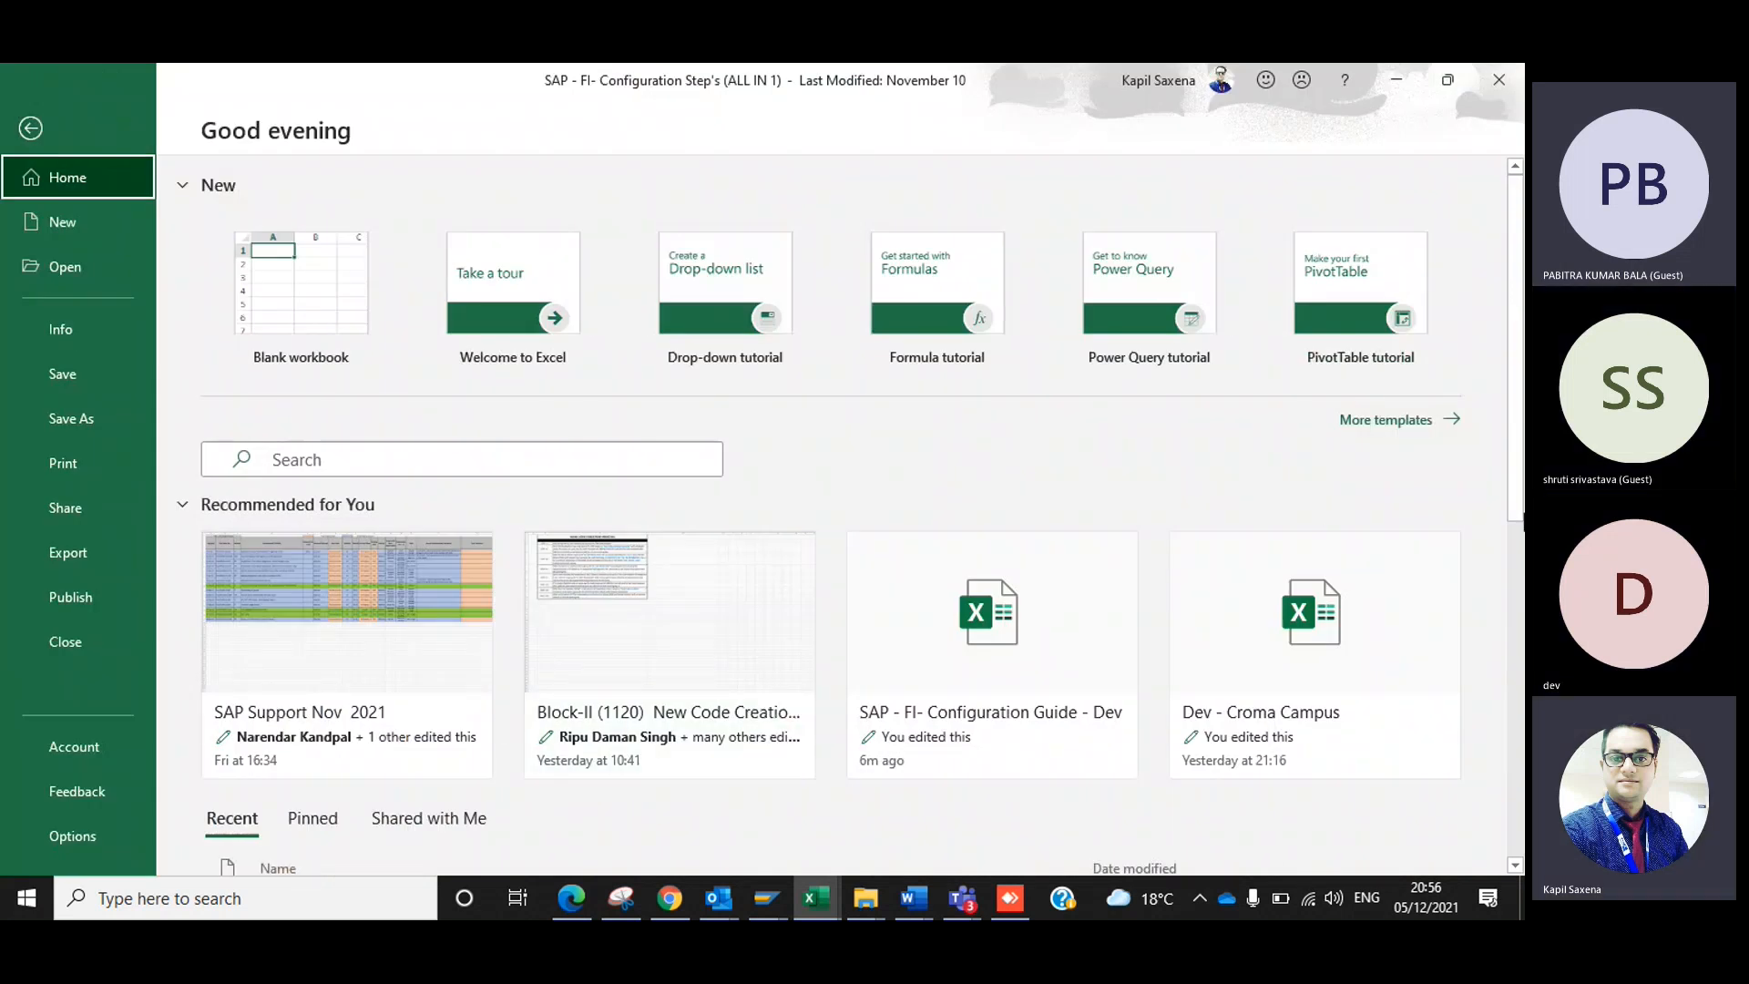
scroll(1521, 477, "down", 4)
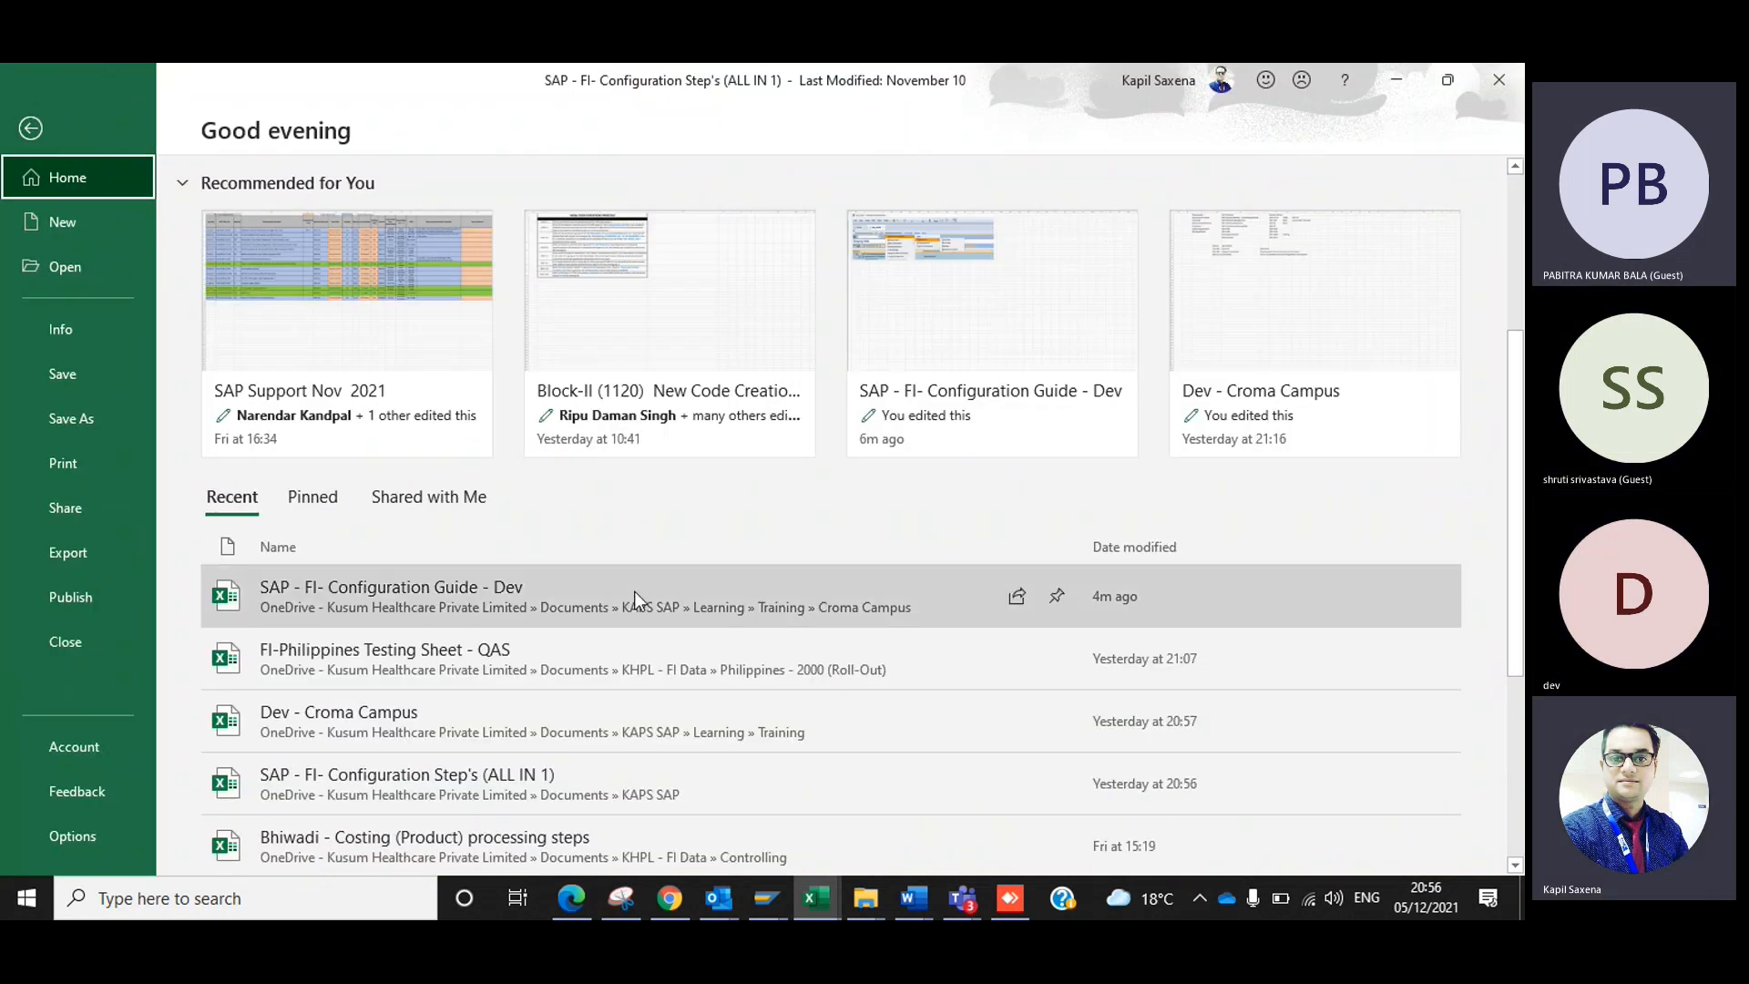
left_click(402, 731)
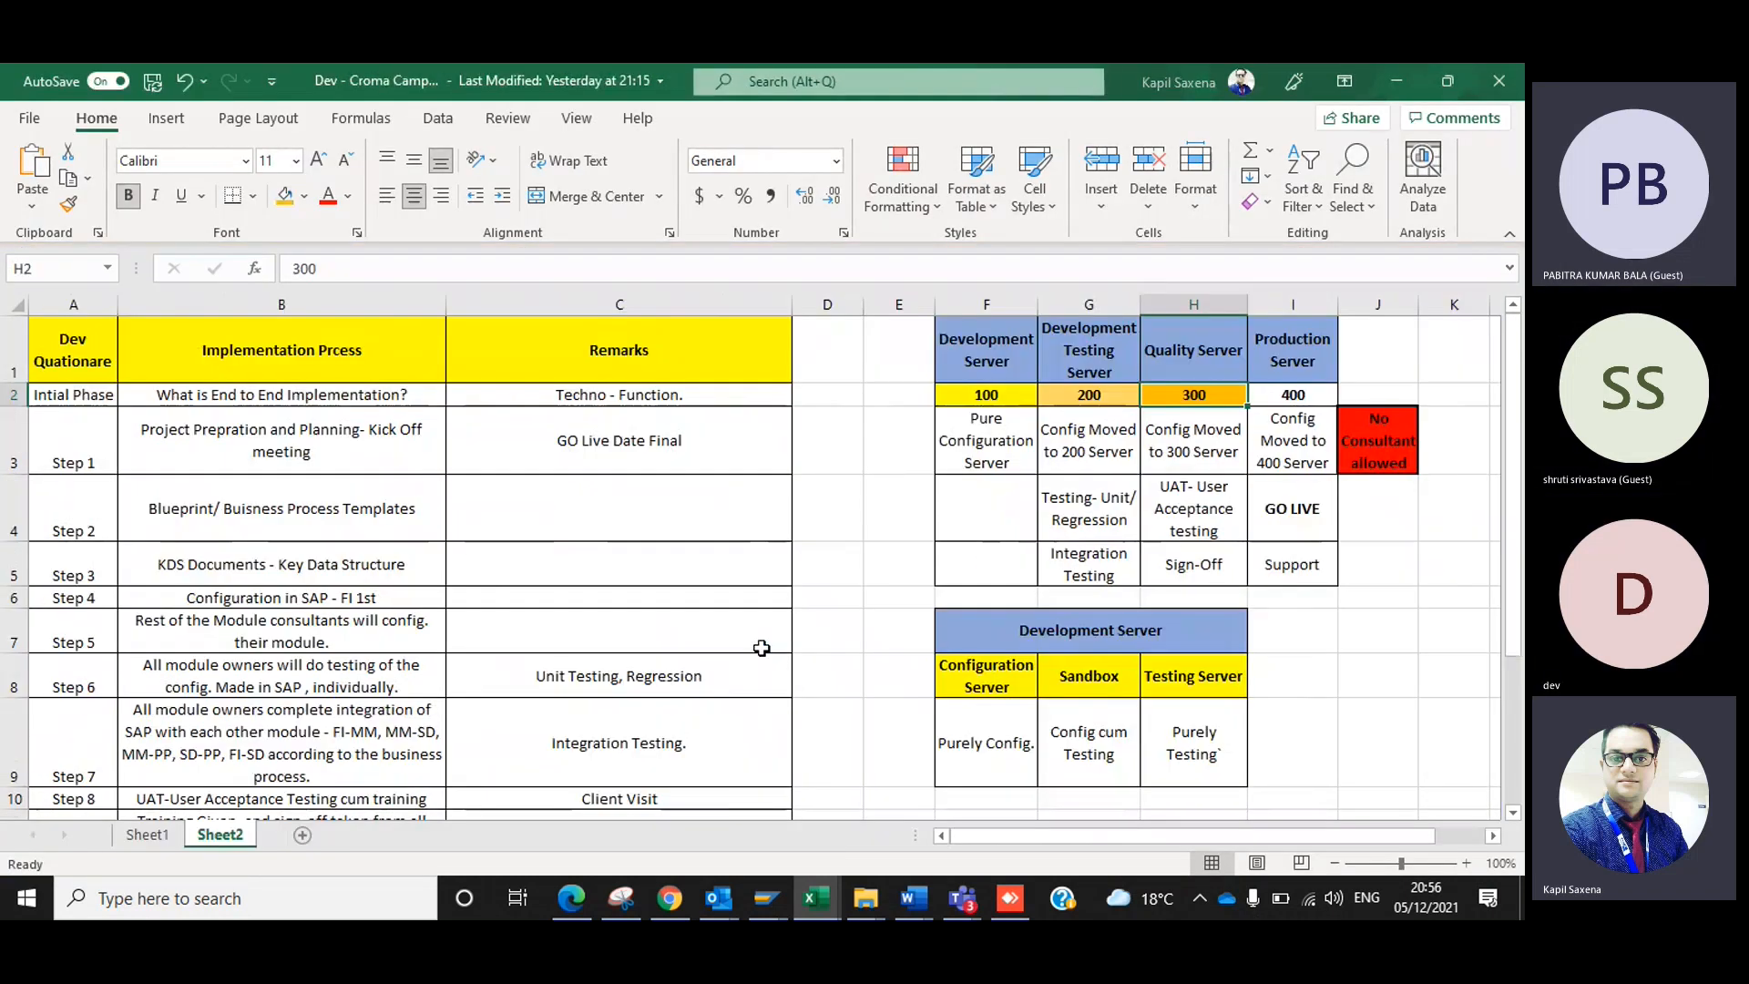
Examine the Development, Development Testing, Quality and Production Server columns in the server landscape table on Sheet2.
left_click(973, 367)
left_click(1097, 351)
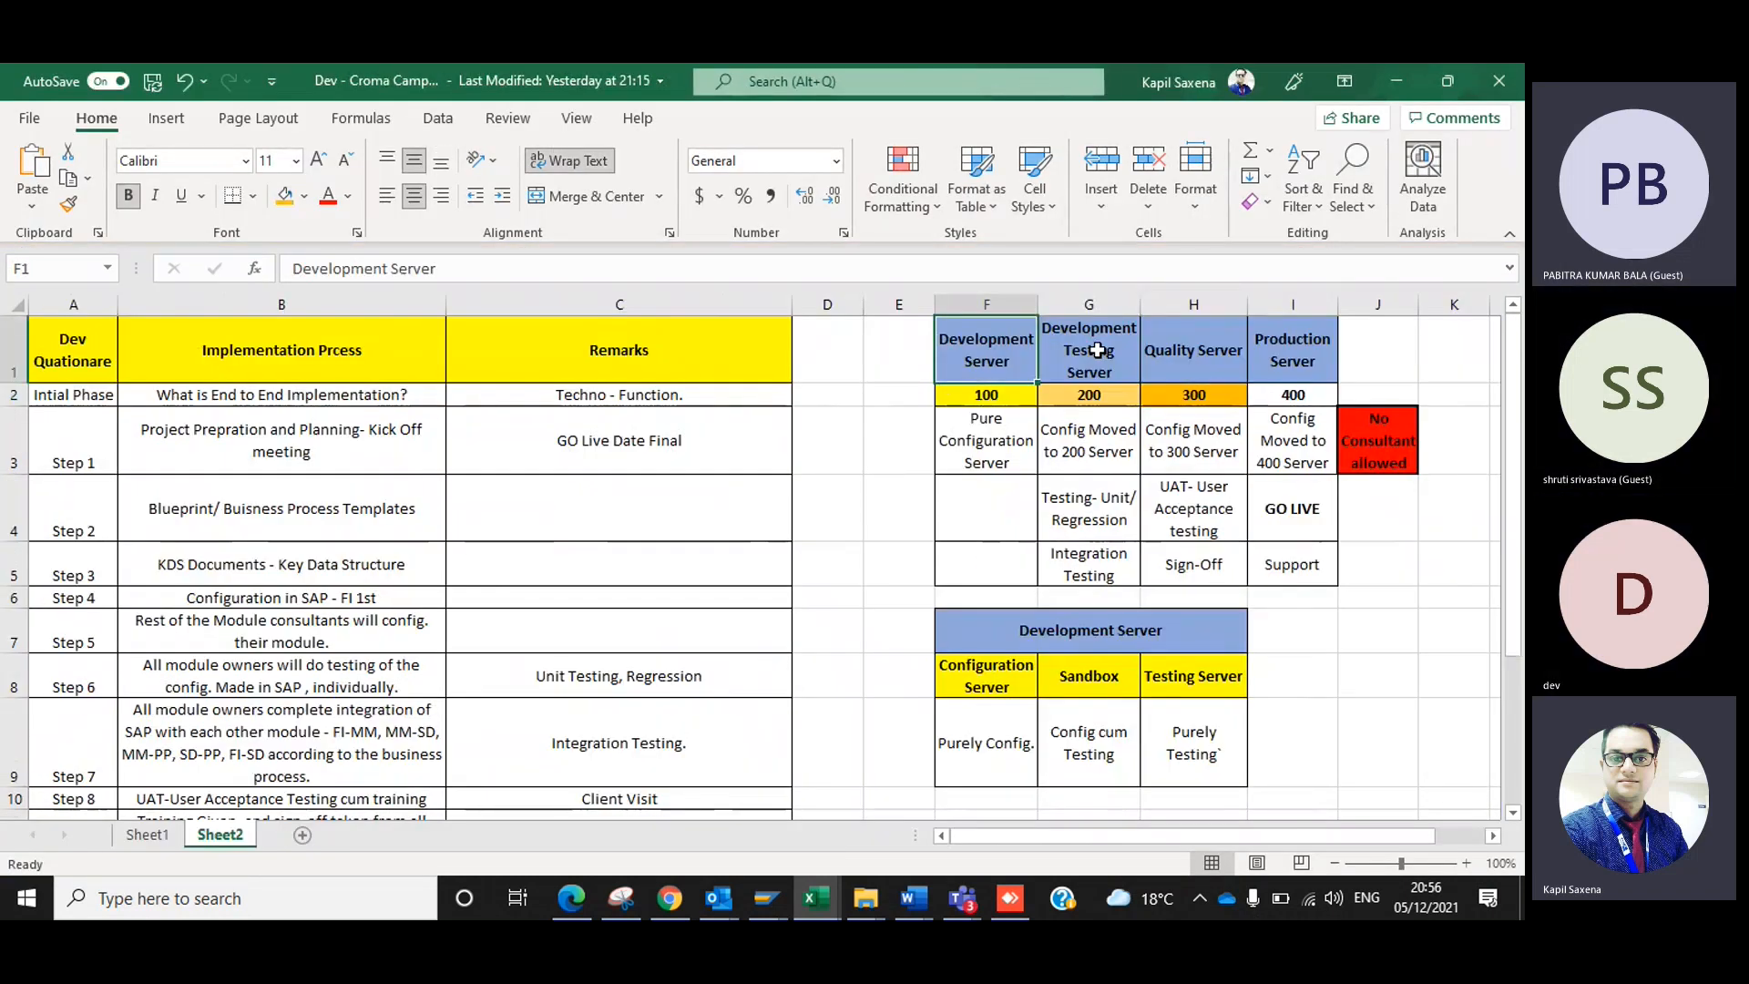
left_click(954, 361)
left_click(1172, 371)
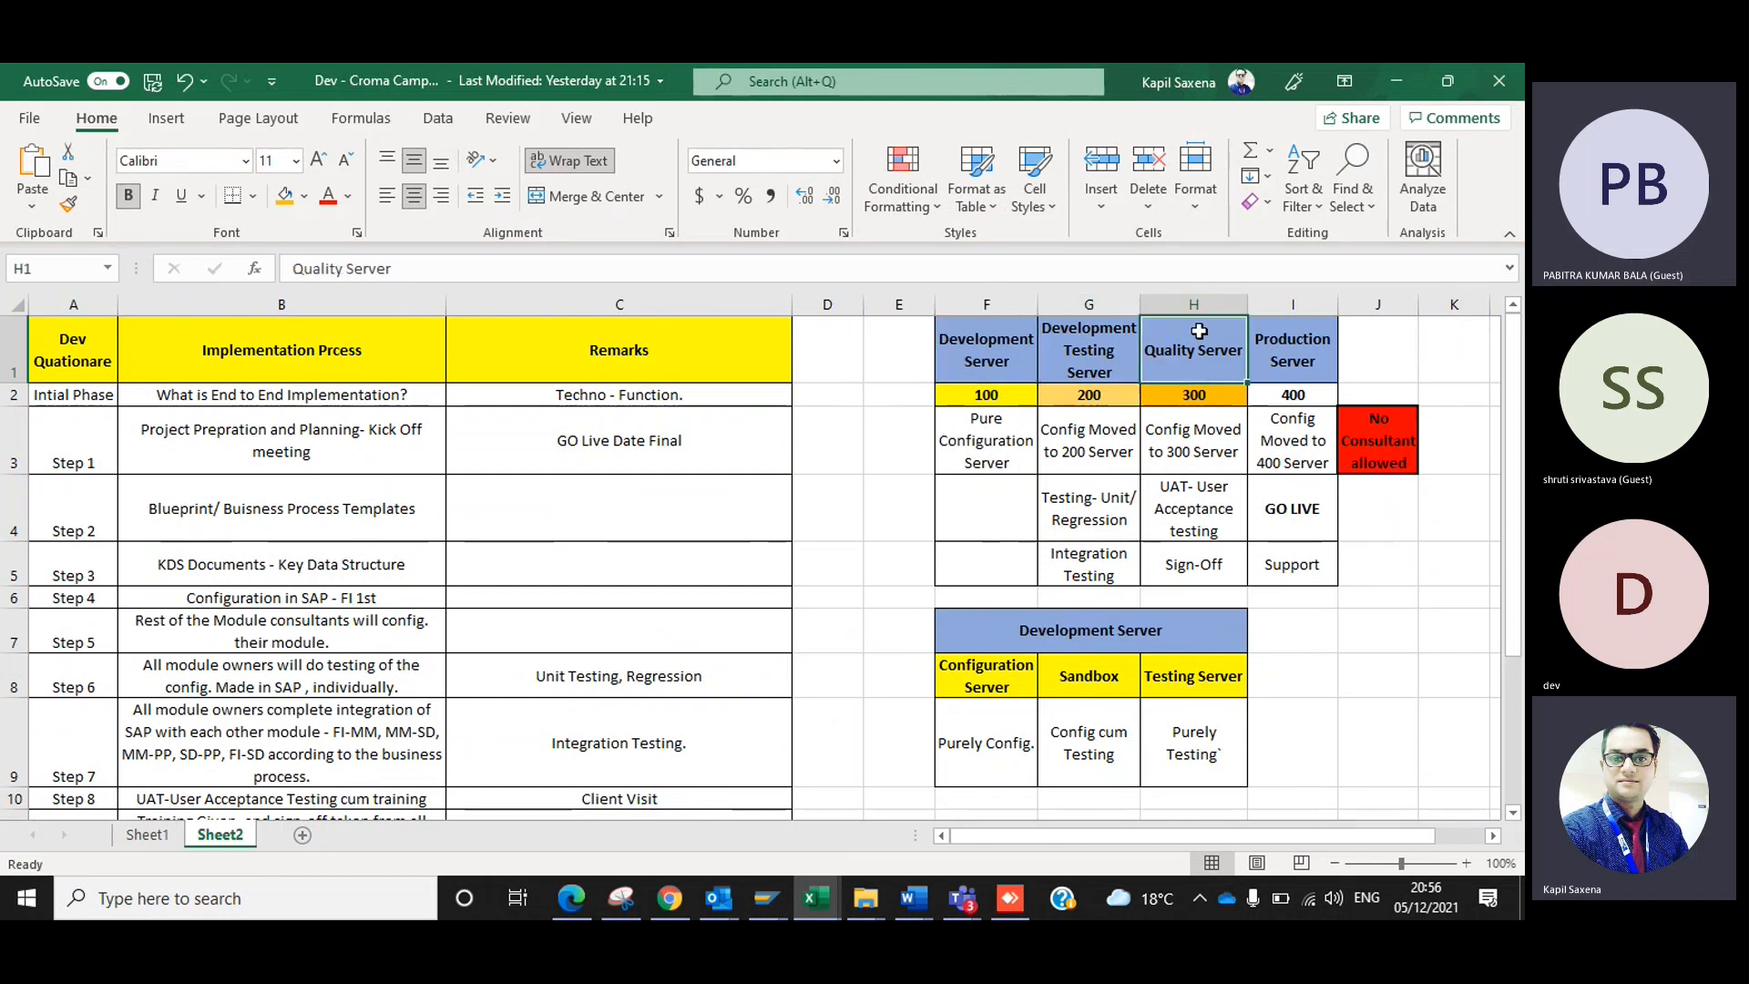
left_click(1319, 361)
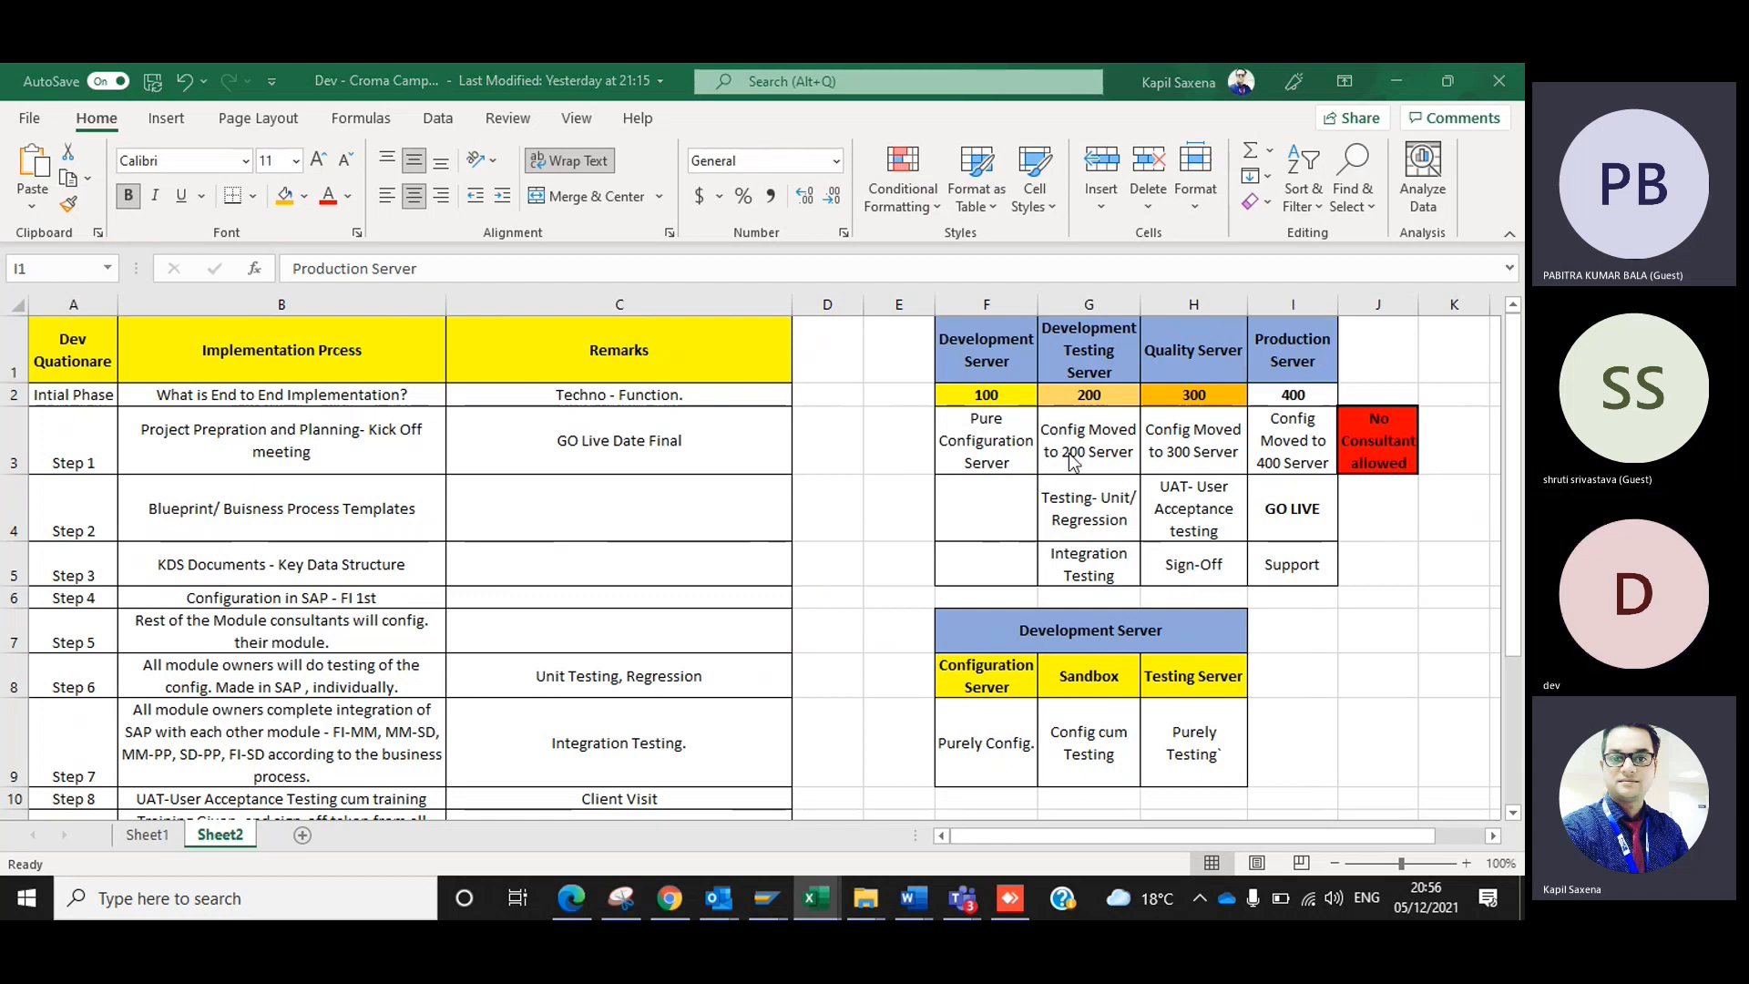
Return to the SAP Create Request dialog and enter the short description "DEV:New Company Config.(Dev Enterprises)-05/12/2021".
key("alt+Tab")
key("alt+Tab")
key("alt+Tab")
left_click(304, 377)
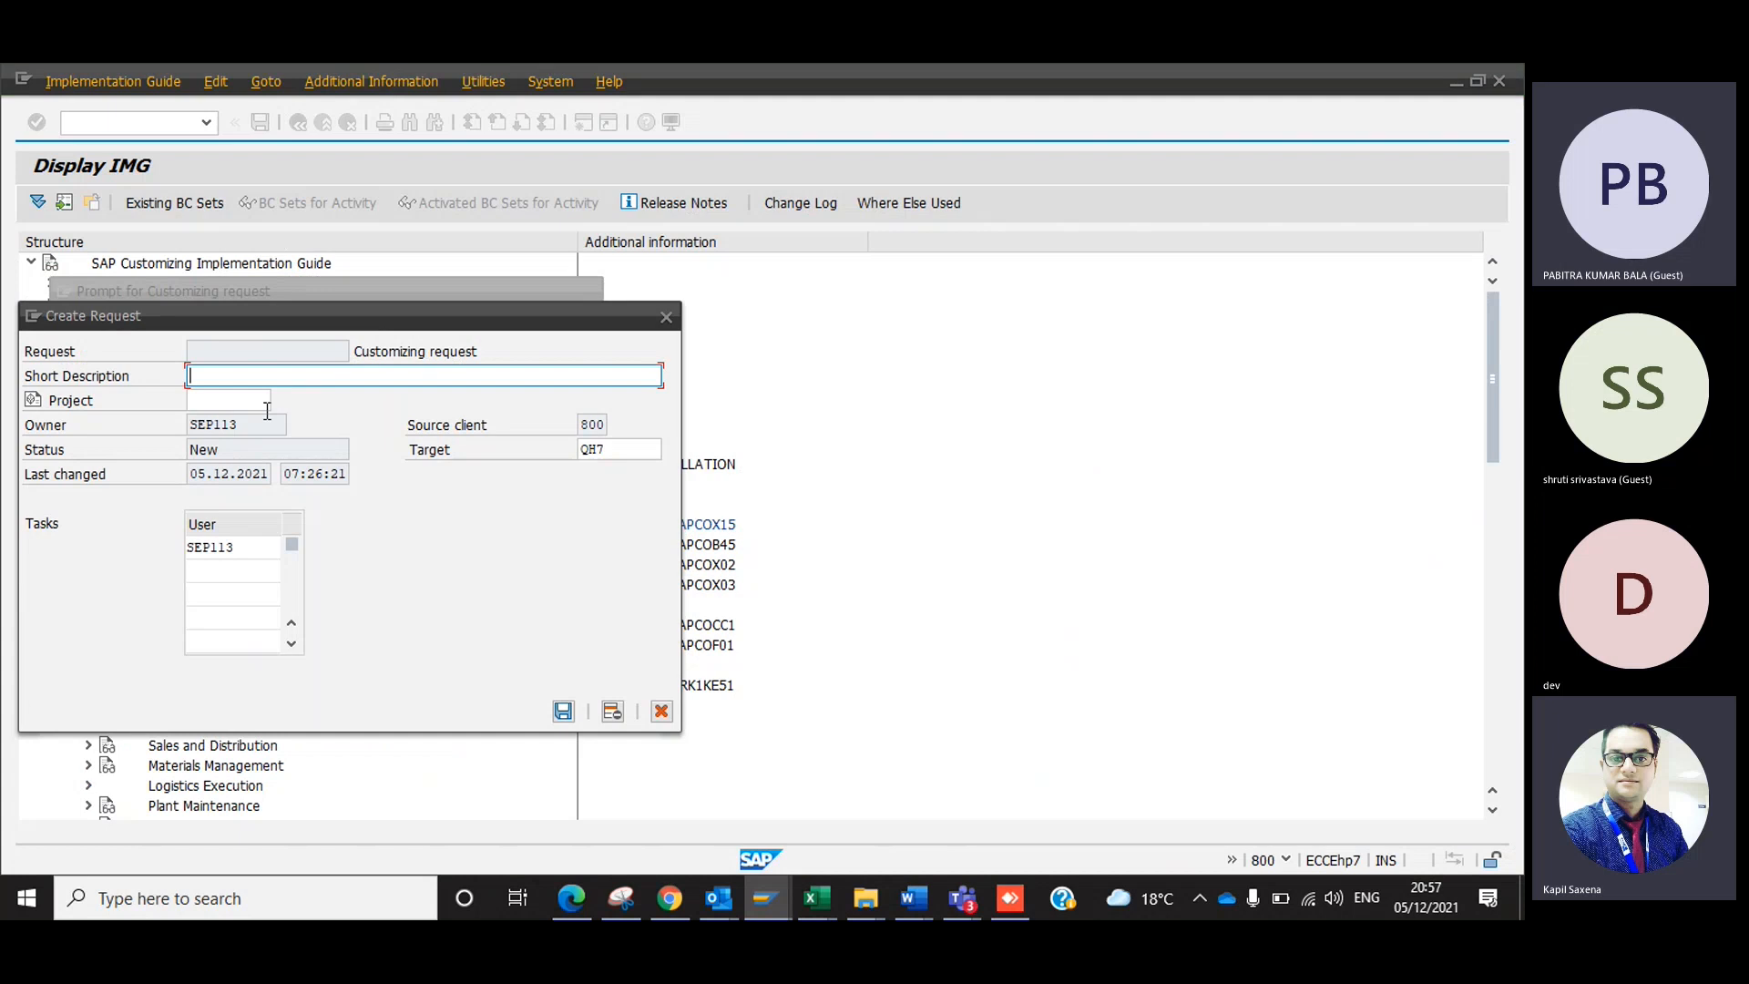
type("DEV:")
type("New")
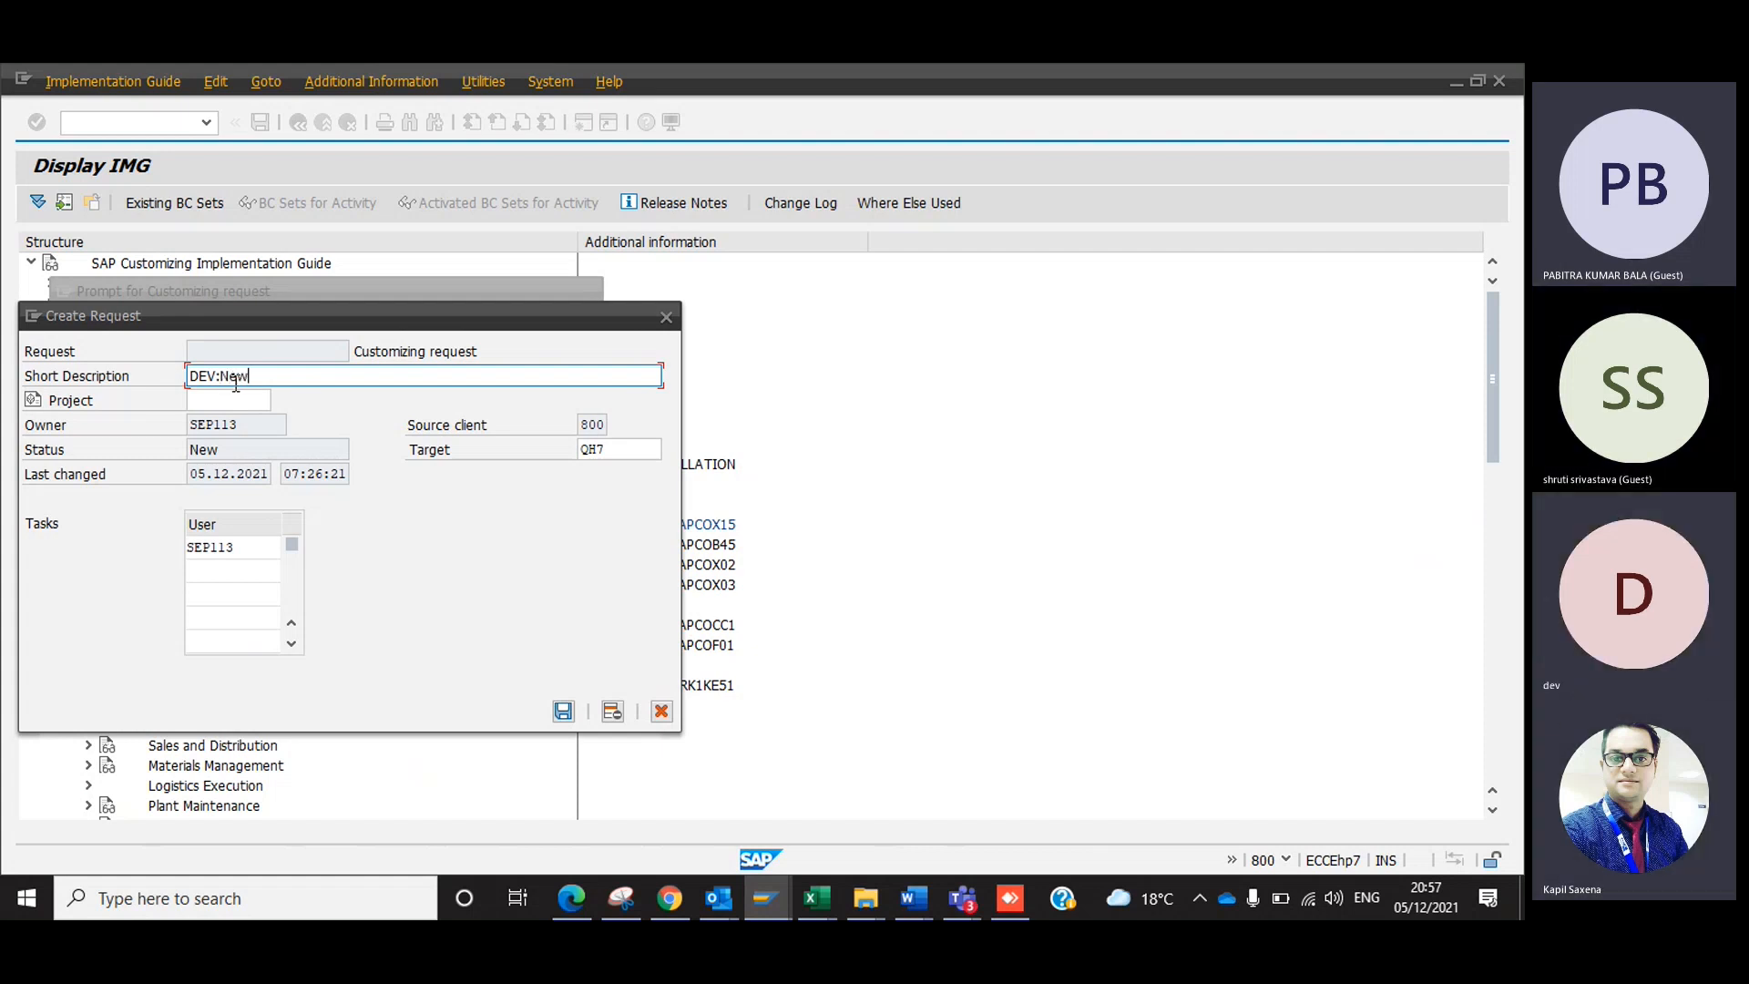
type(" Company Config.")
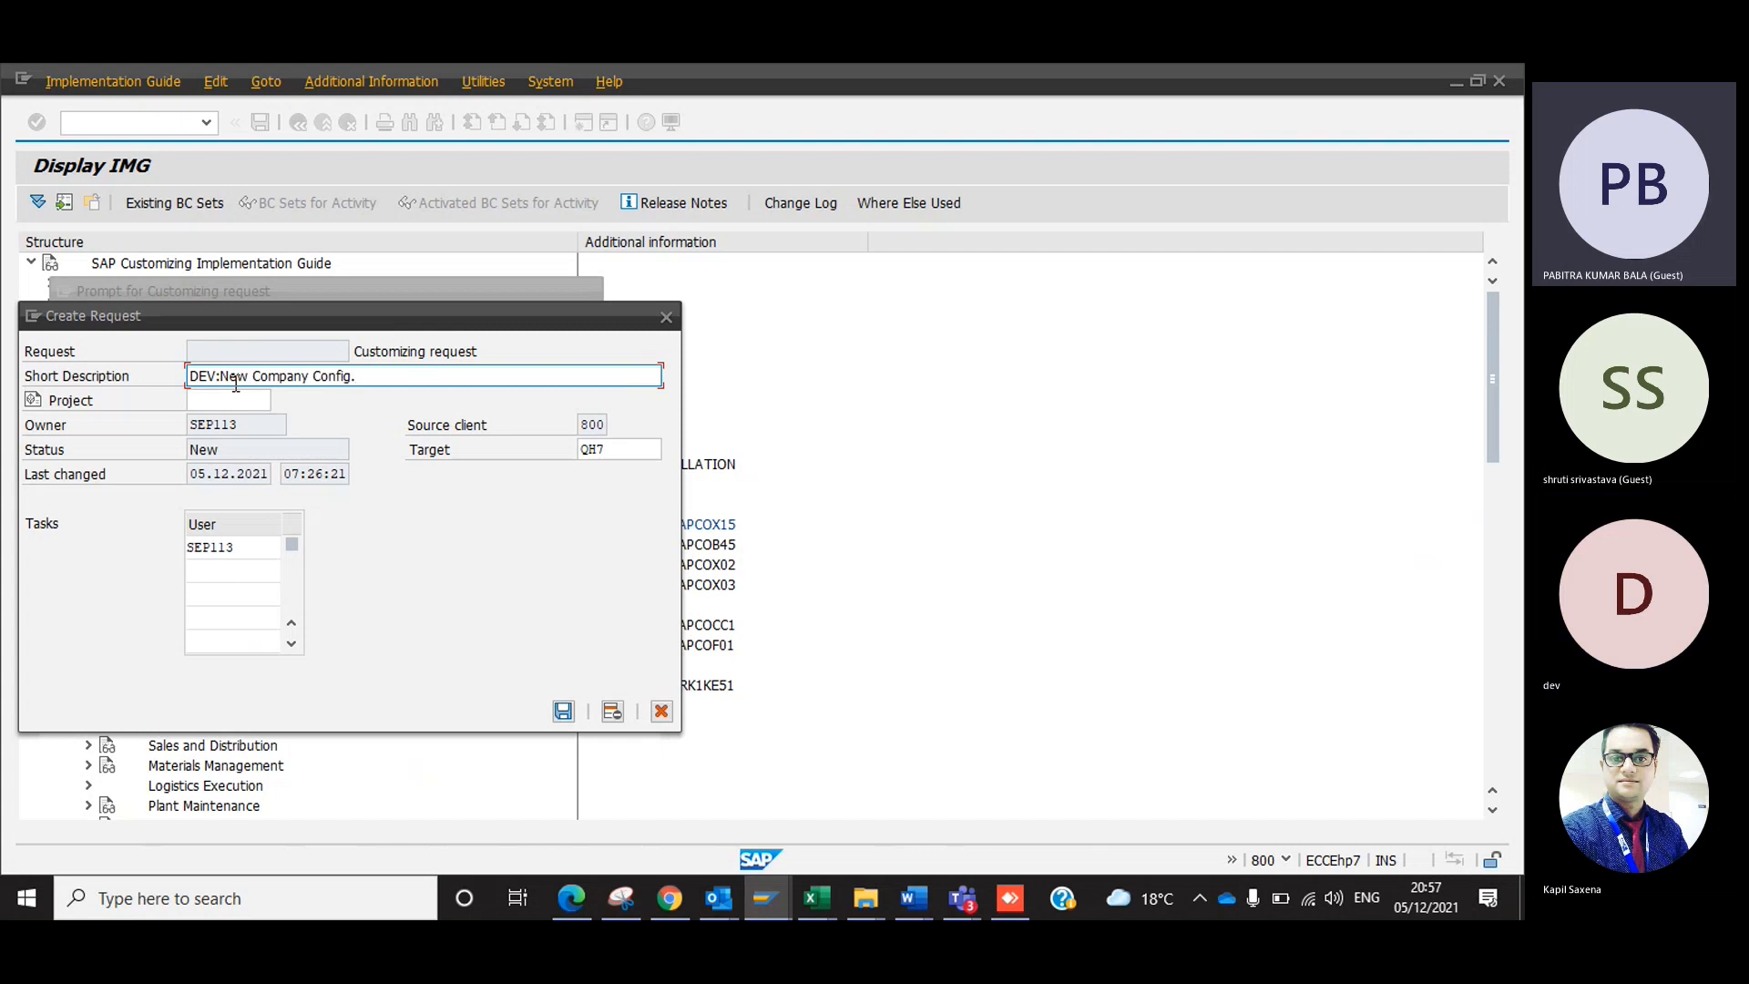
type("(Dev Enterprises)-")
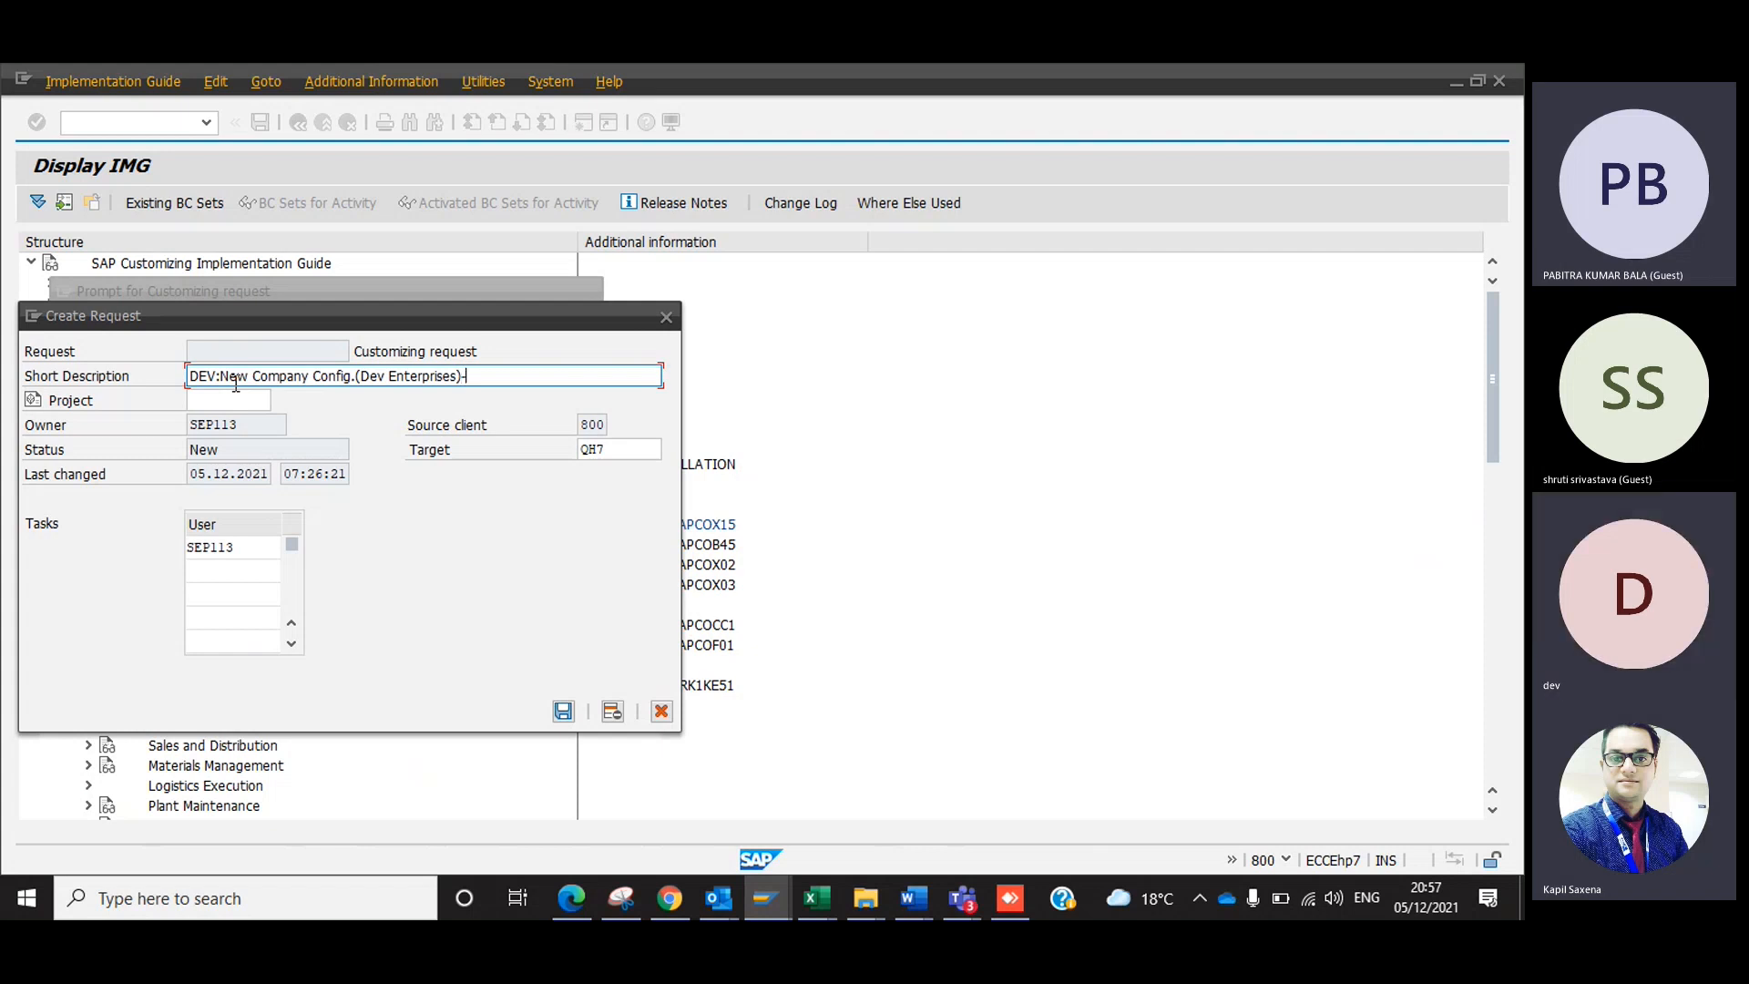
type("05/12/2021")
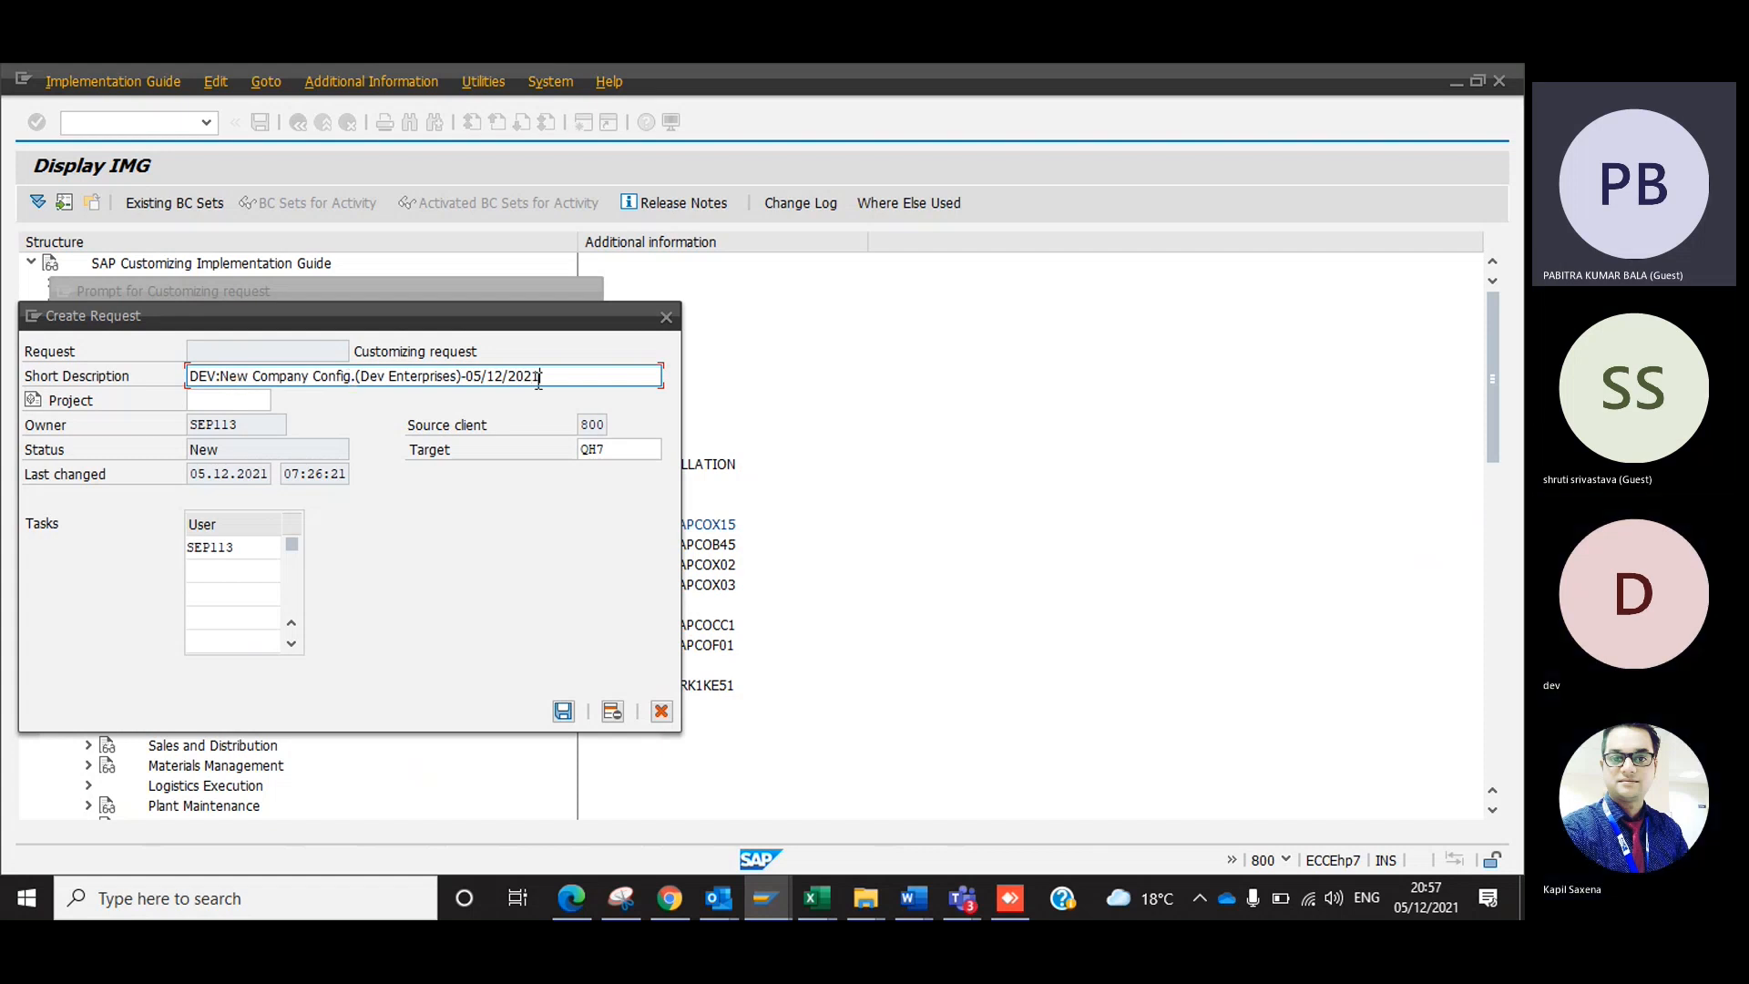
Examine the parts of the new request's short description and move the Create Request dialog away from the IMG structure.
left_click_drag(564, 381, 219, 376)
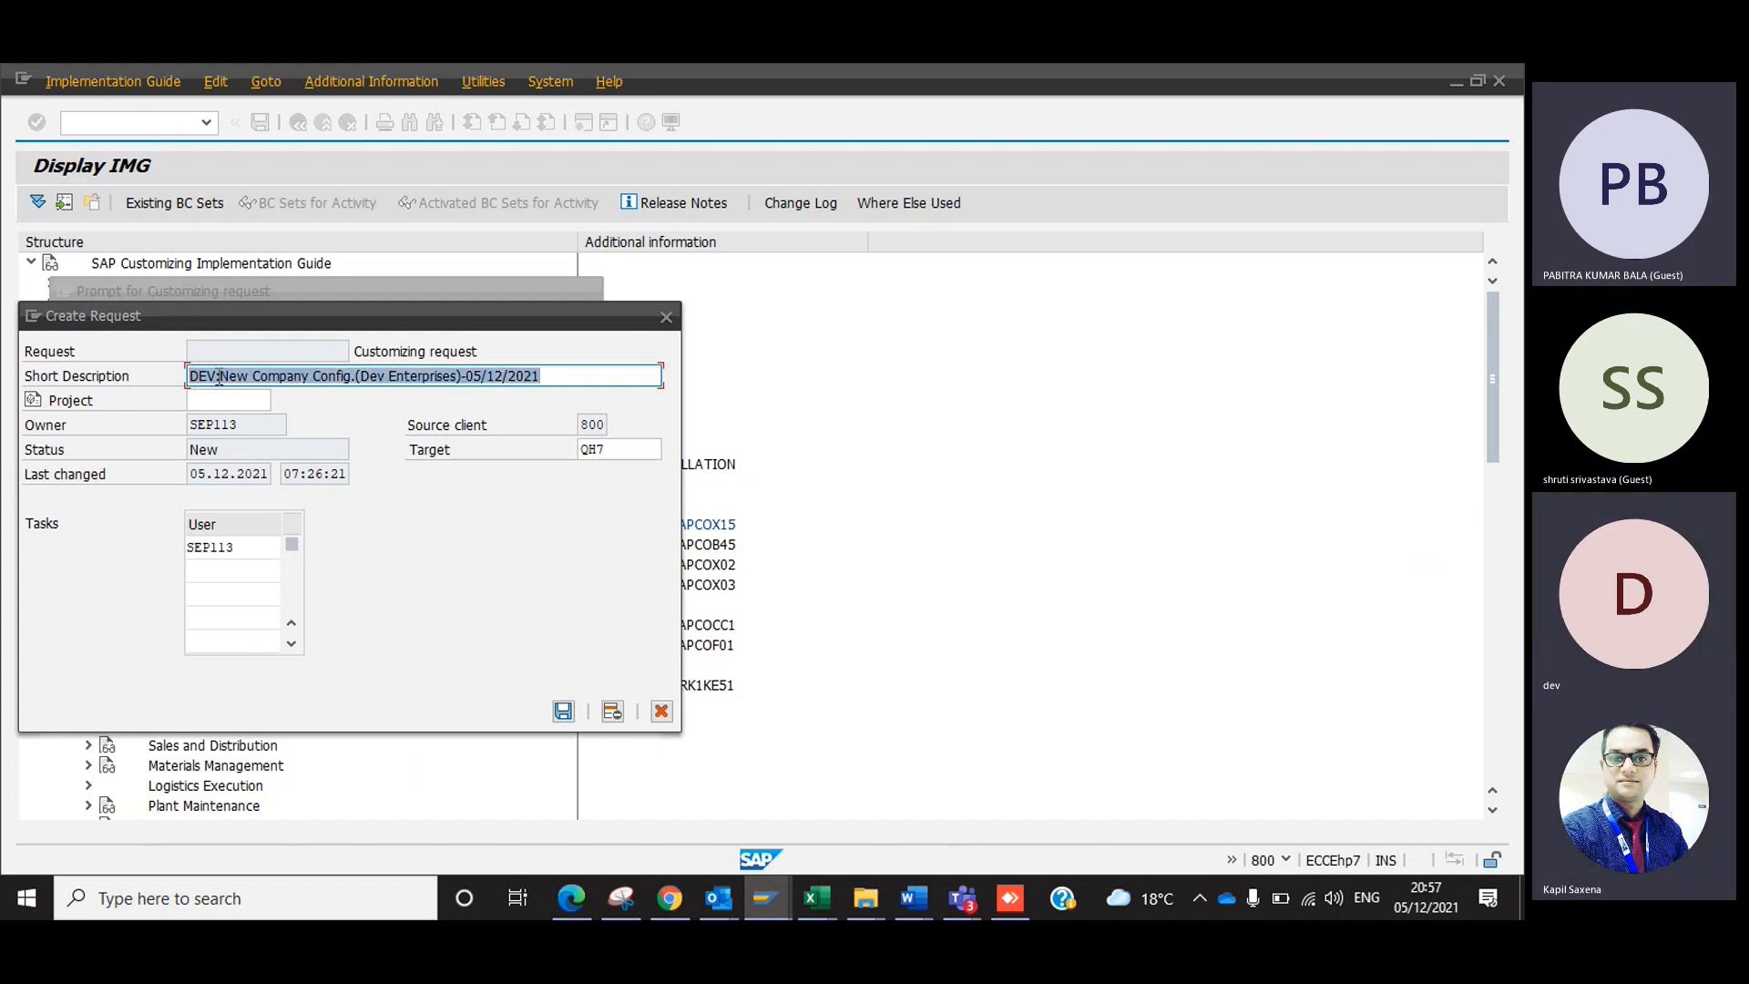
left_click(219, 376)
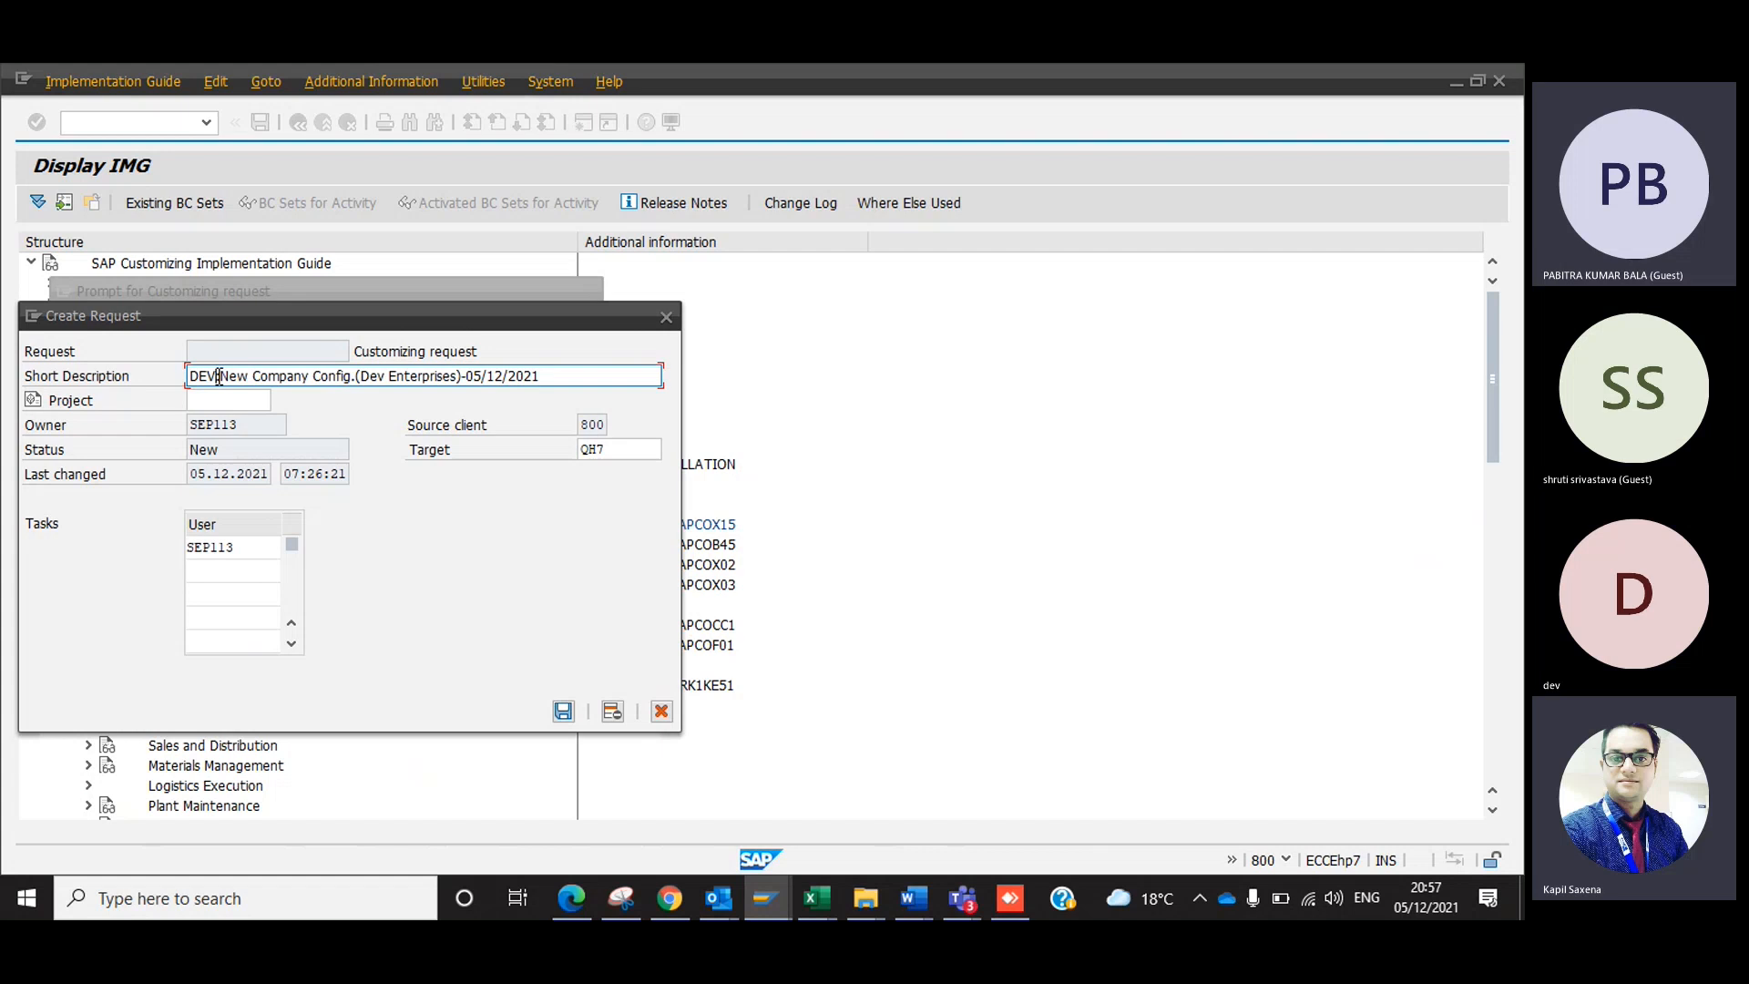
left_click_drag(218, 376, 440, 376)
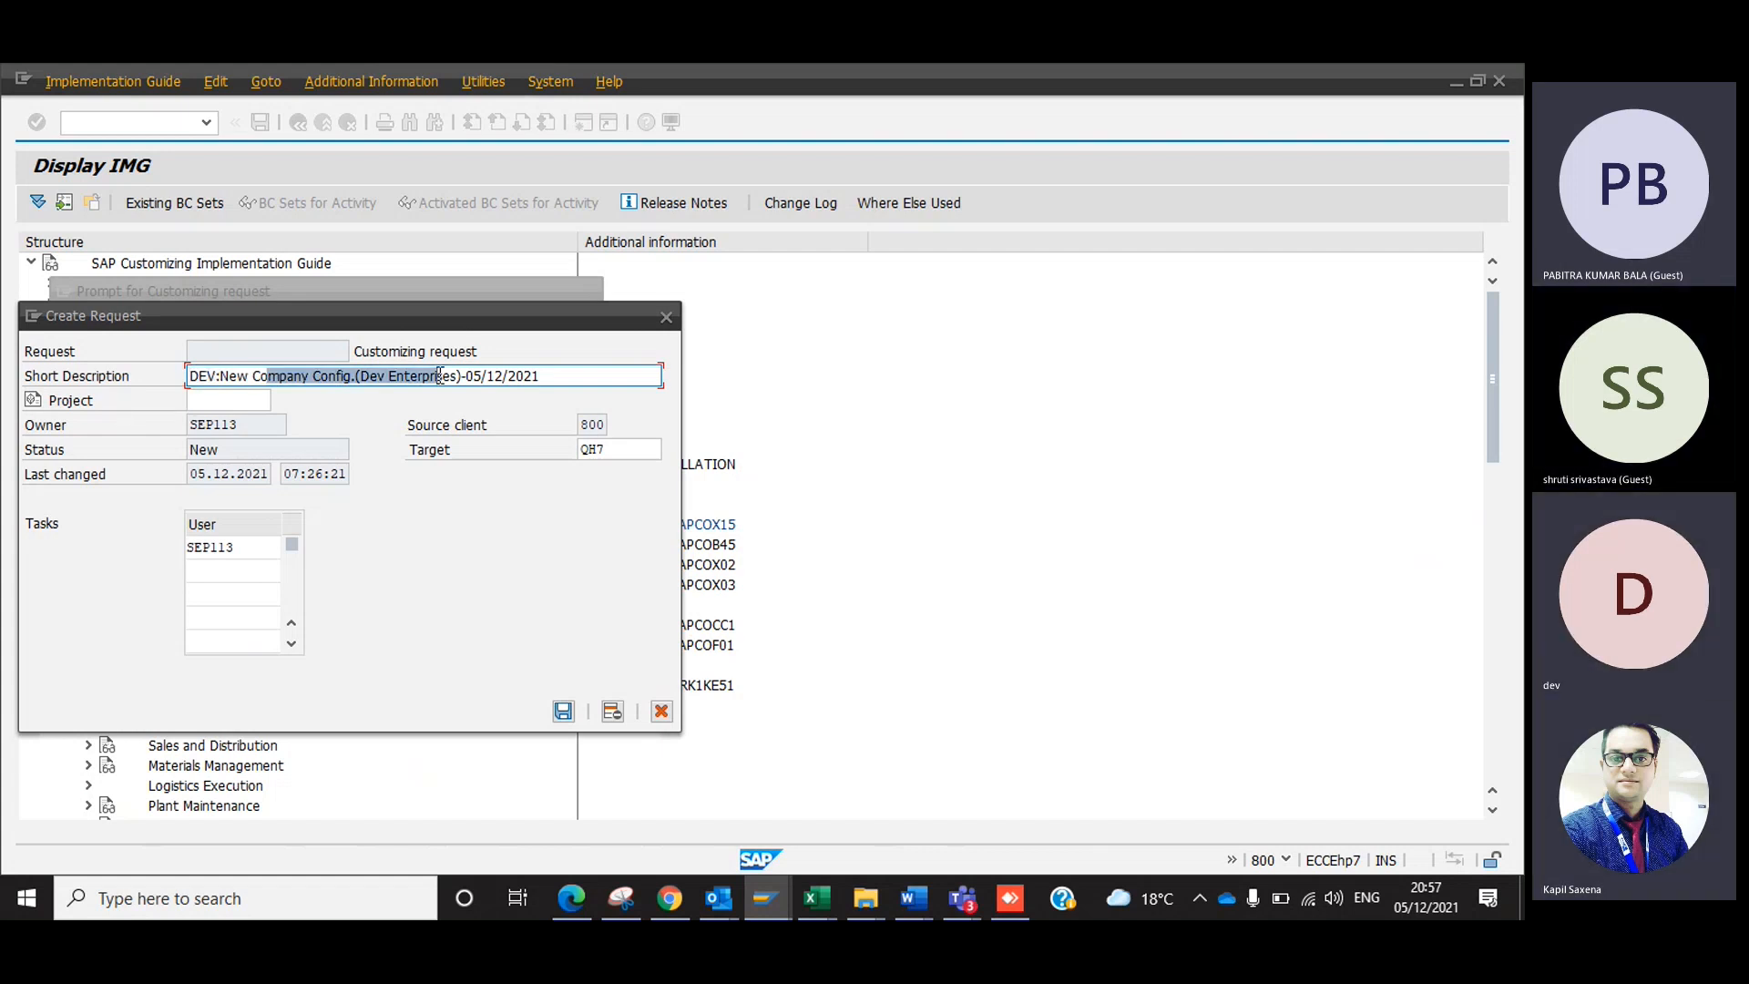
left_click_drag(571, 375, 266, 376)
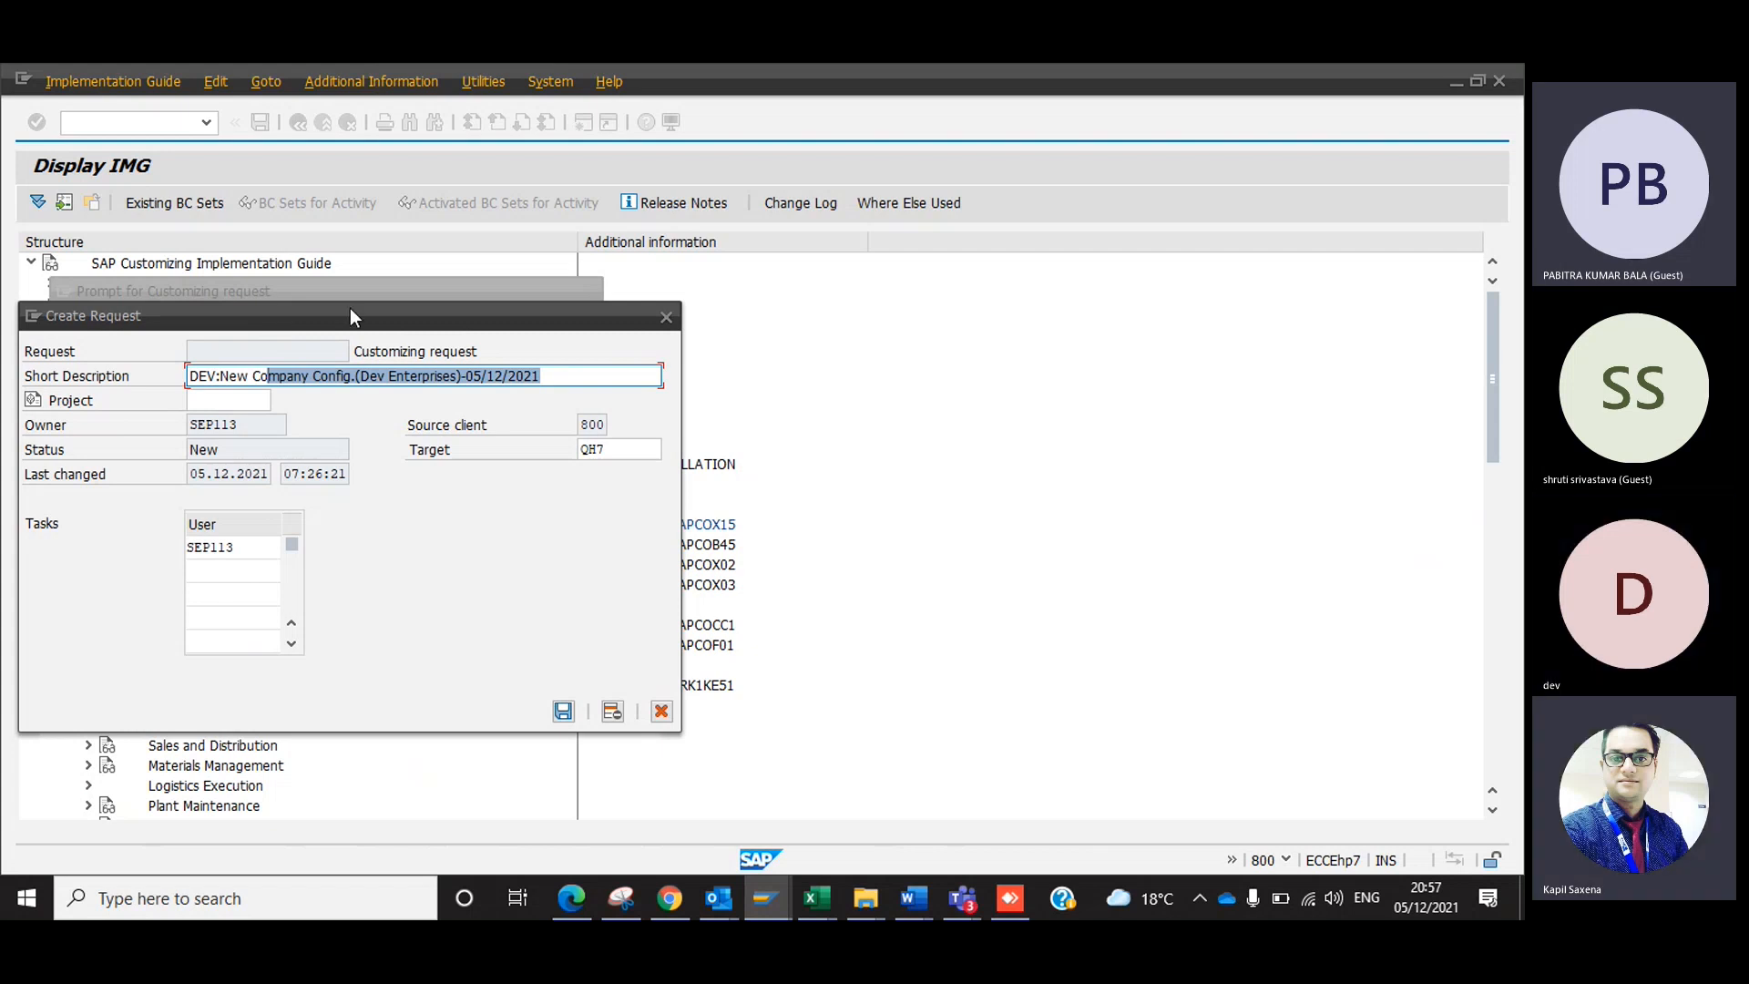
left_click_drag(351, 310, 574, 274)
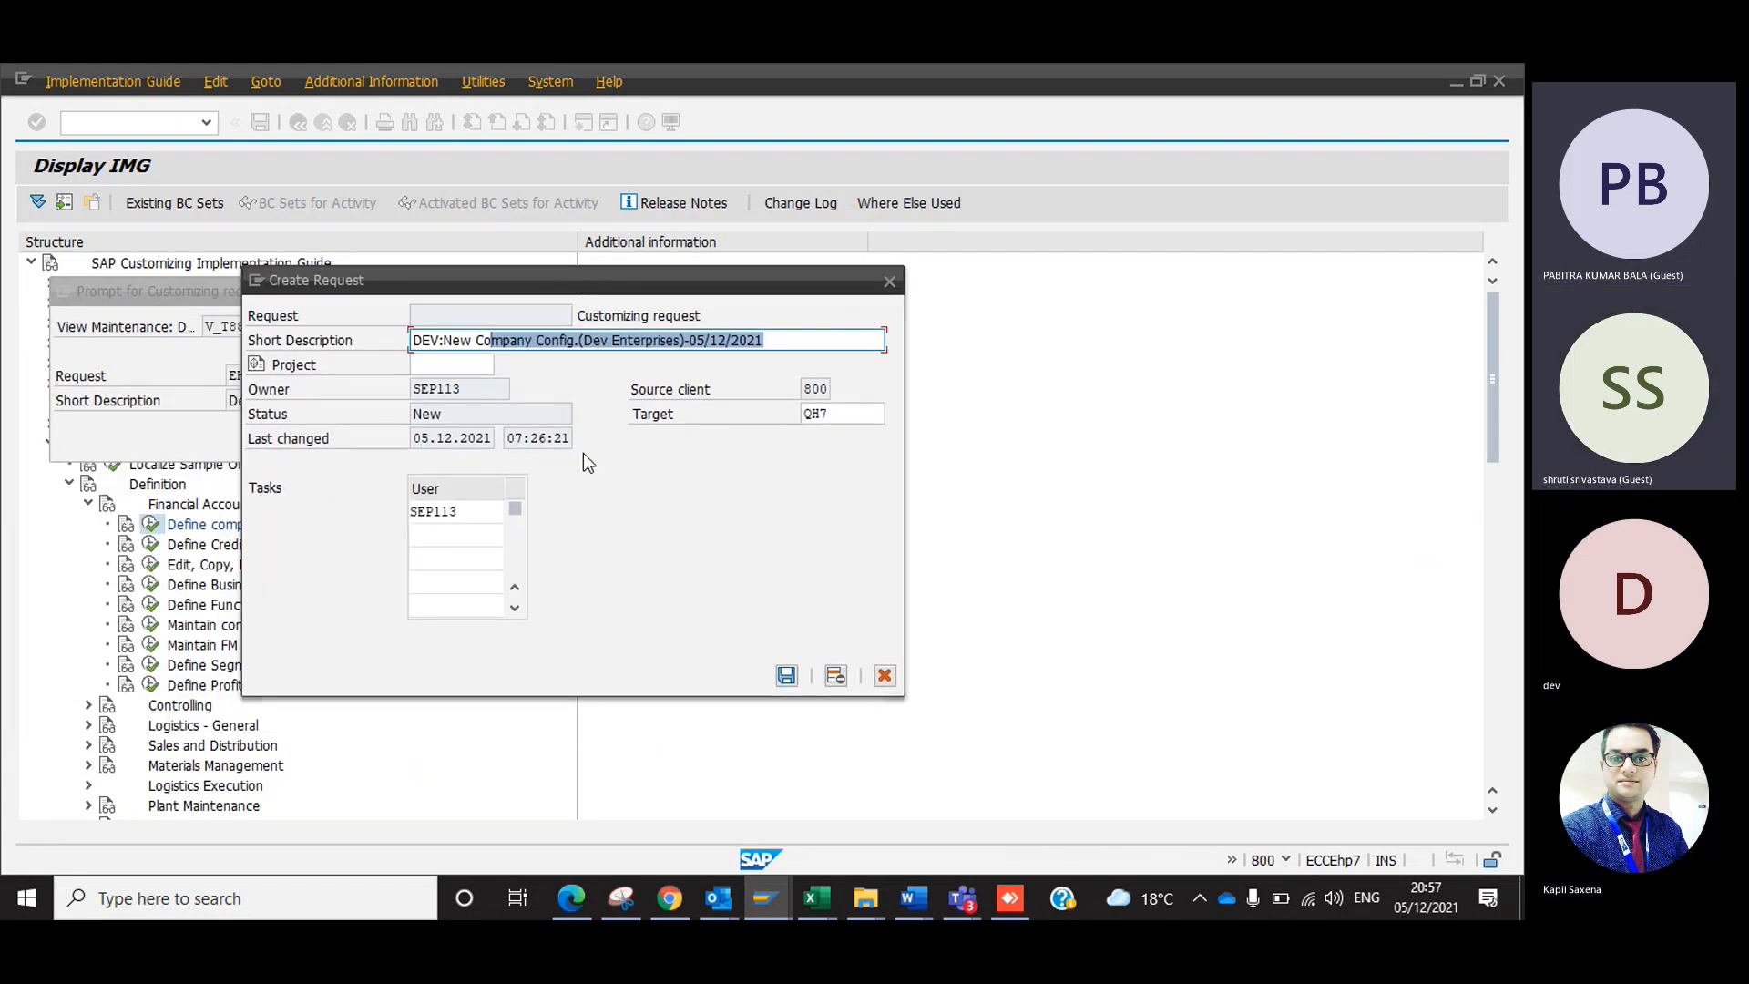
Switch to the Excel workbook Dev - Croma Campus and enter "Transport Request" in cell F12 of Sheet2.
key("alt+Tab")
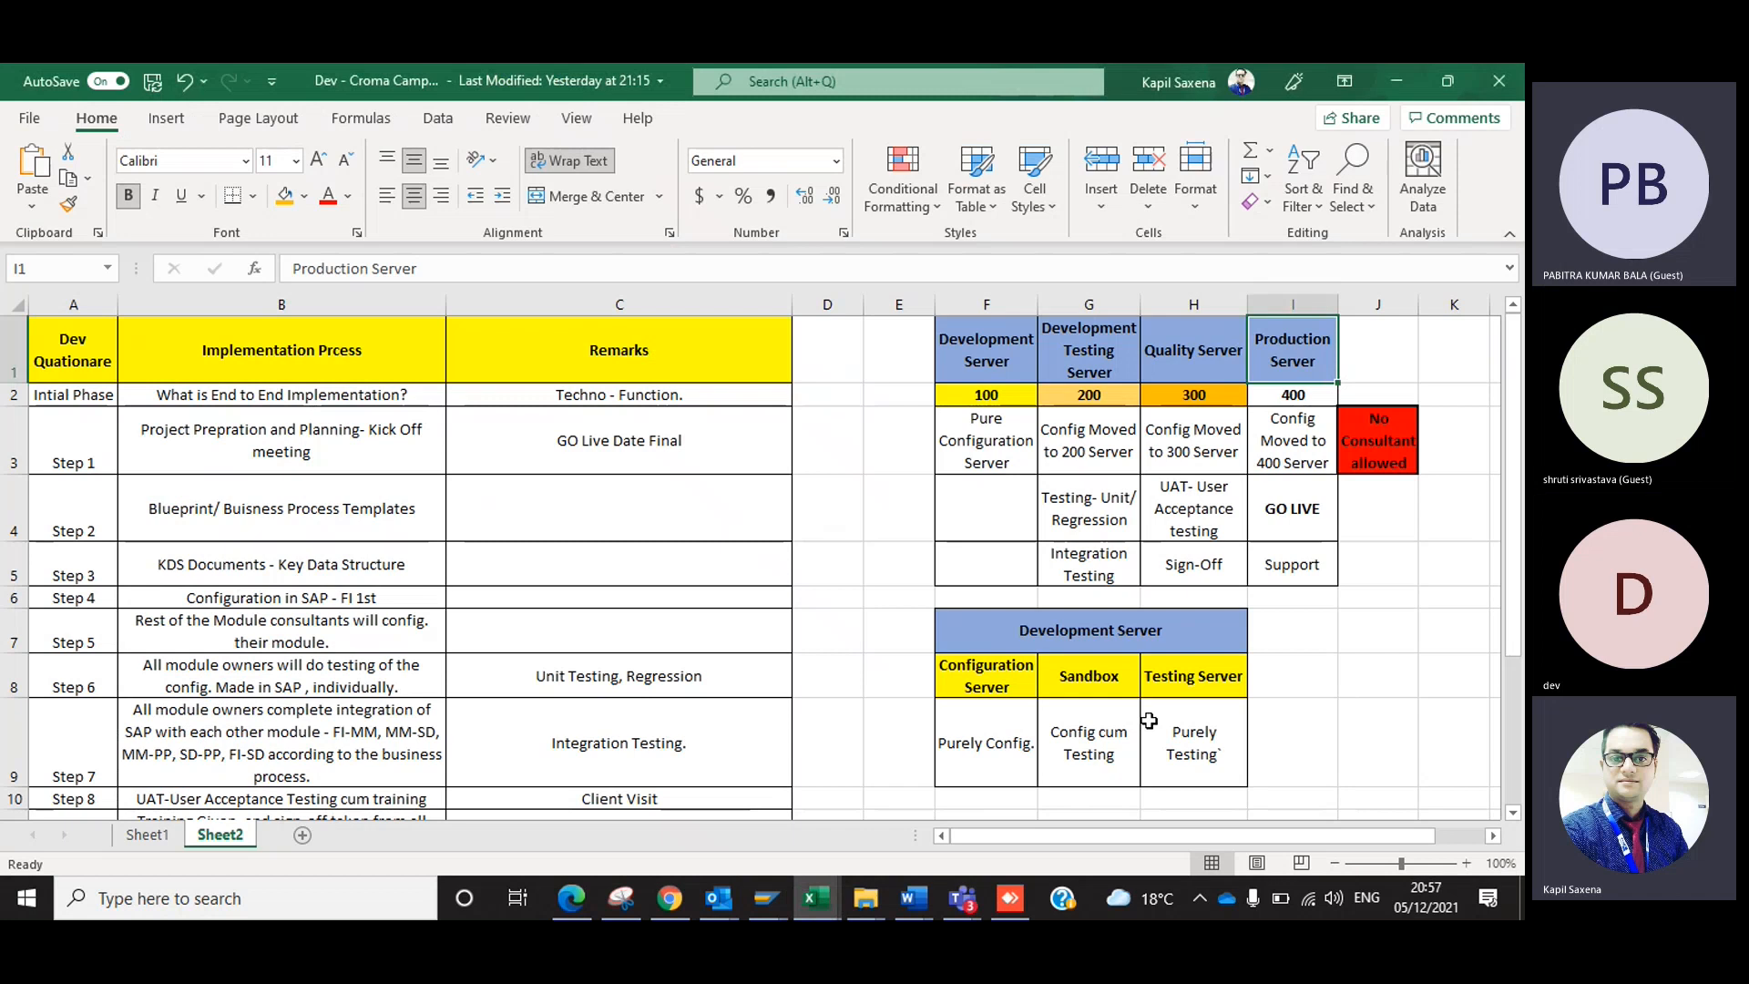
left_click(944, 761)
key("Down")
key("Down")
key("Down")
type("Tra")
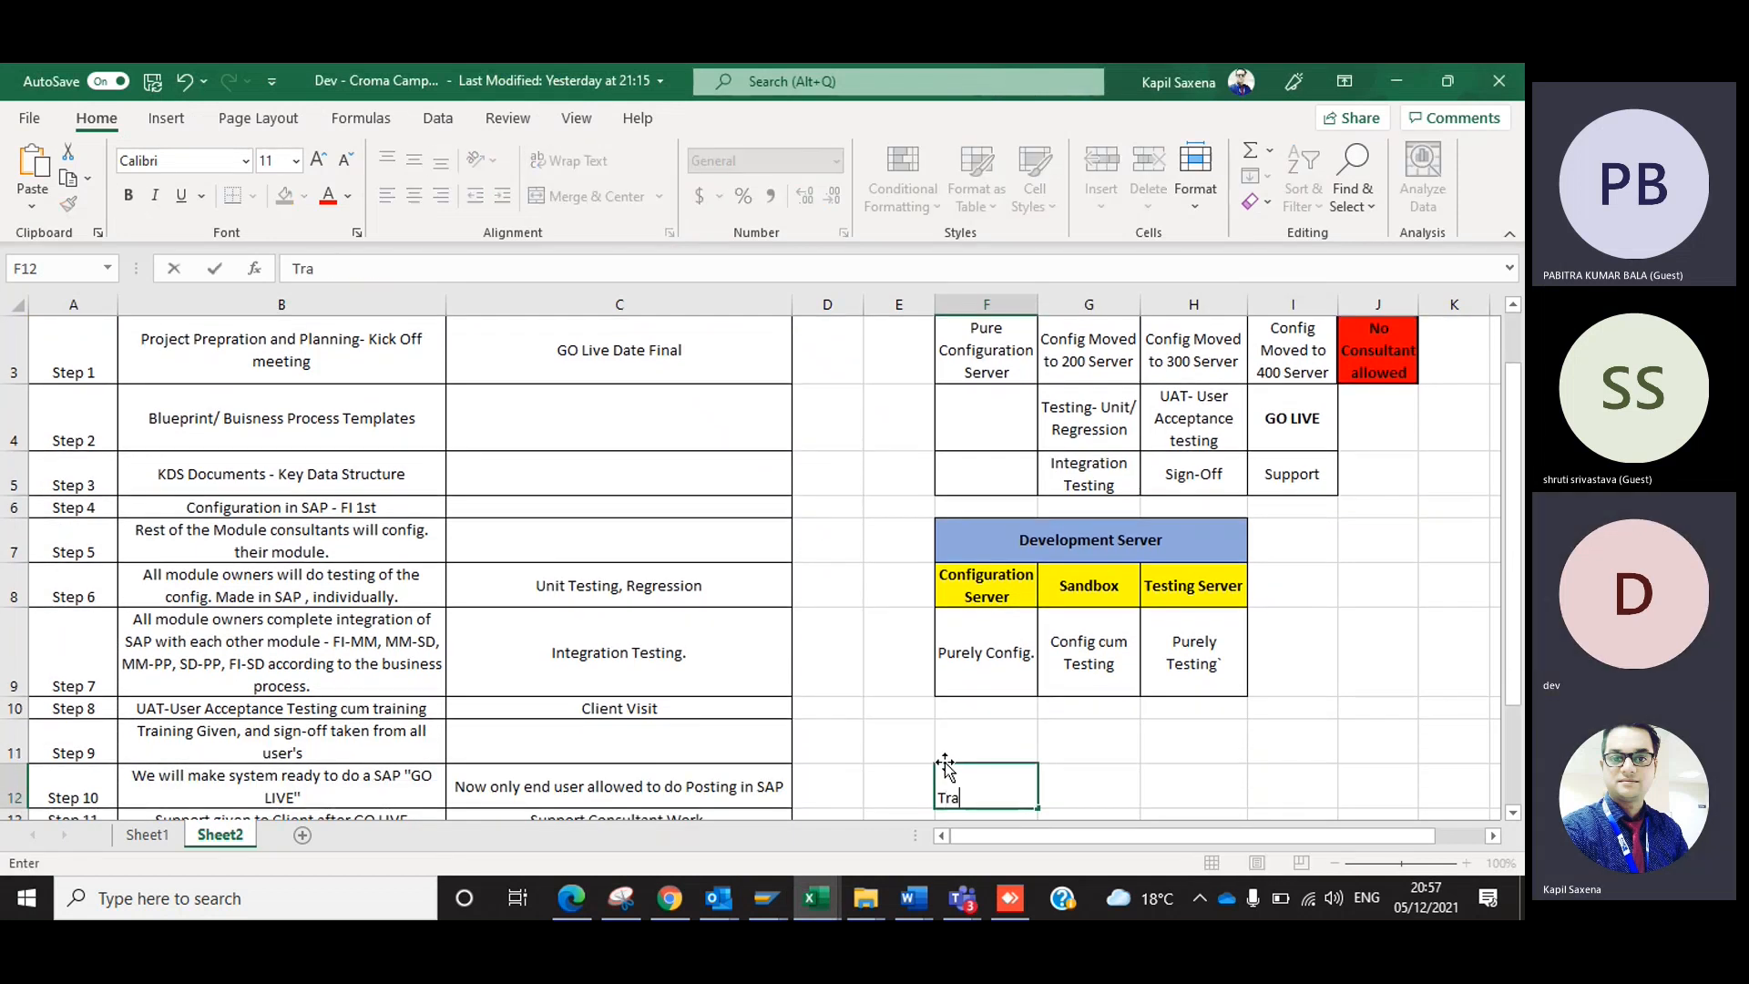
type("nsport Request")
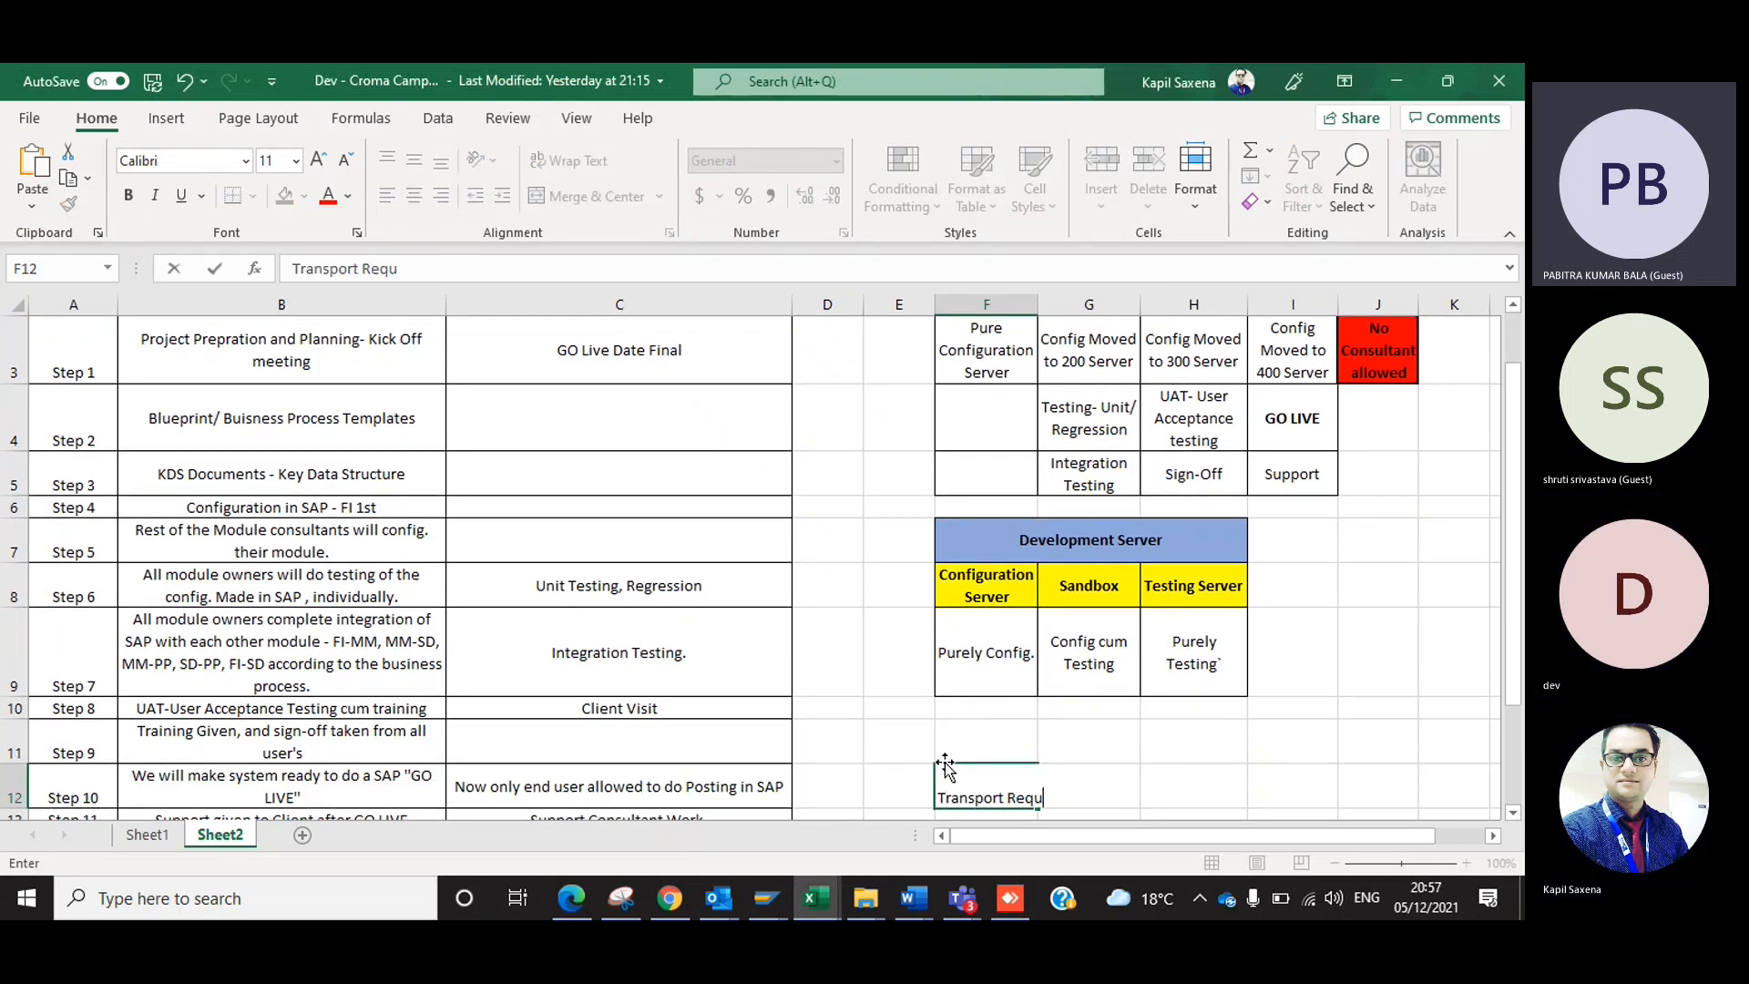
key("ctrl+Return")
Enter "Format" in cell G12, beside the Transport Request entry.
key("Right")
key("Left")
key("Down")
key("Right")
key("Left")
key("Up")
key("Right")
key("Left")
key("Down")
key("Up")
key("Right")
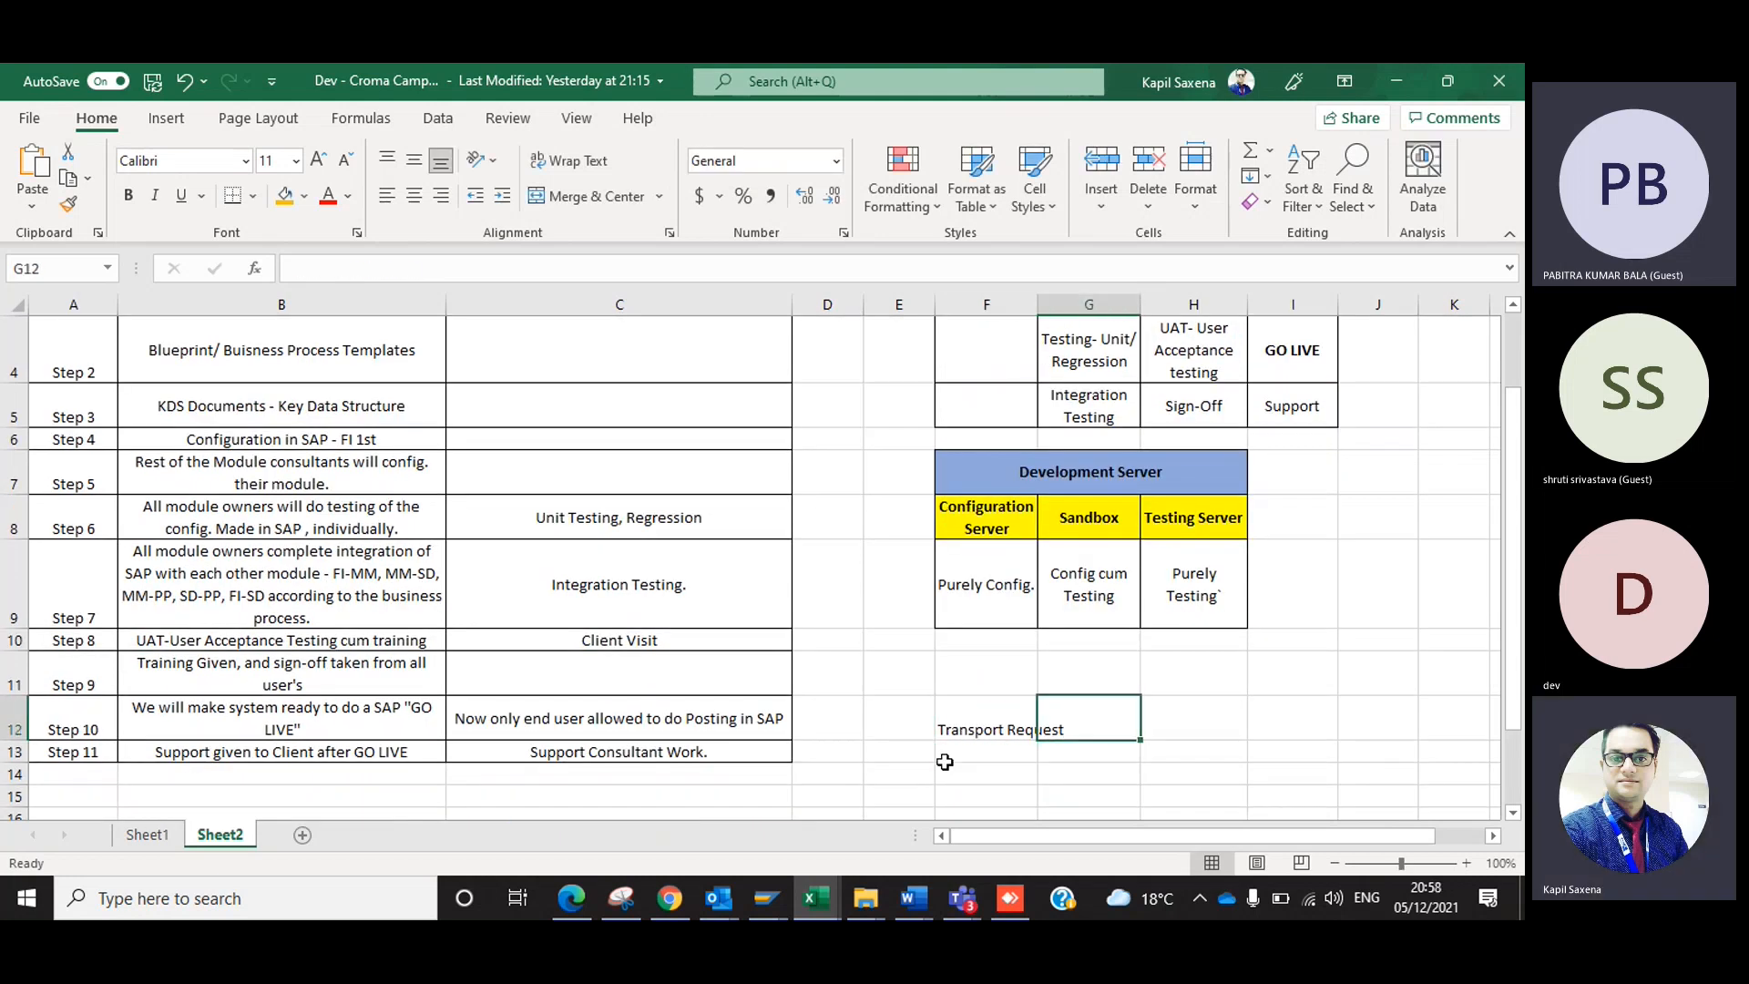
type("Format")
key("Return")
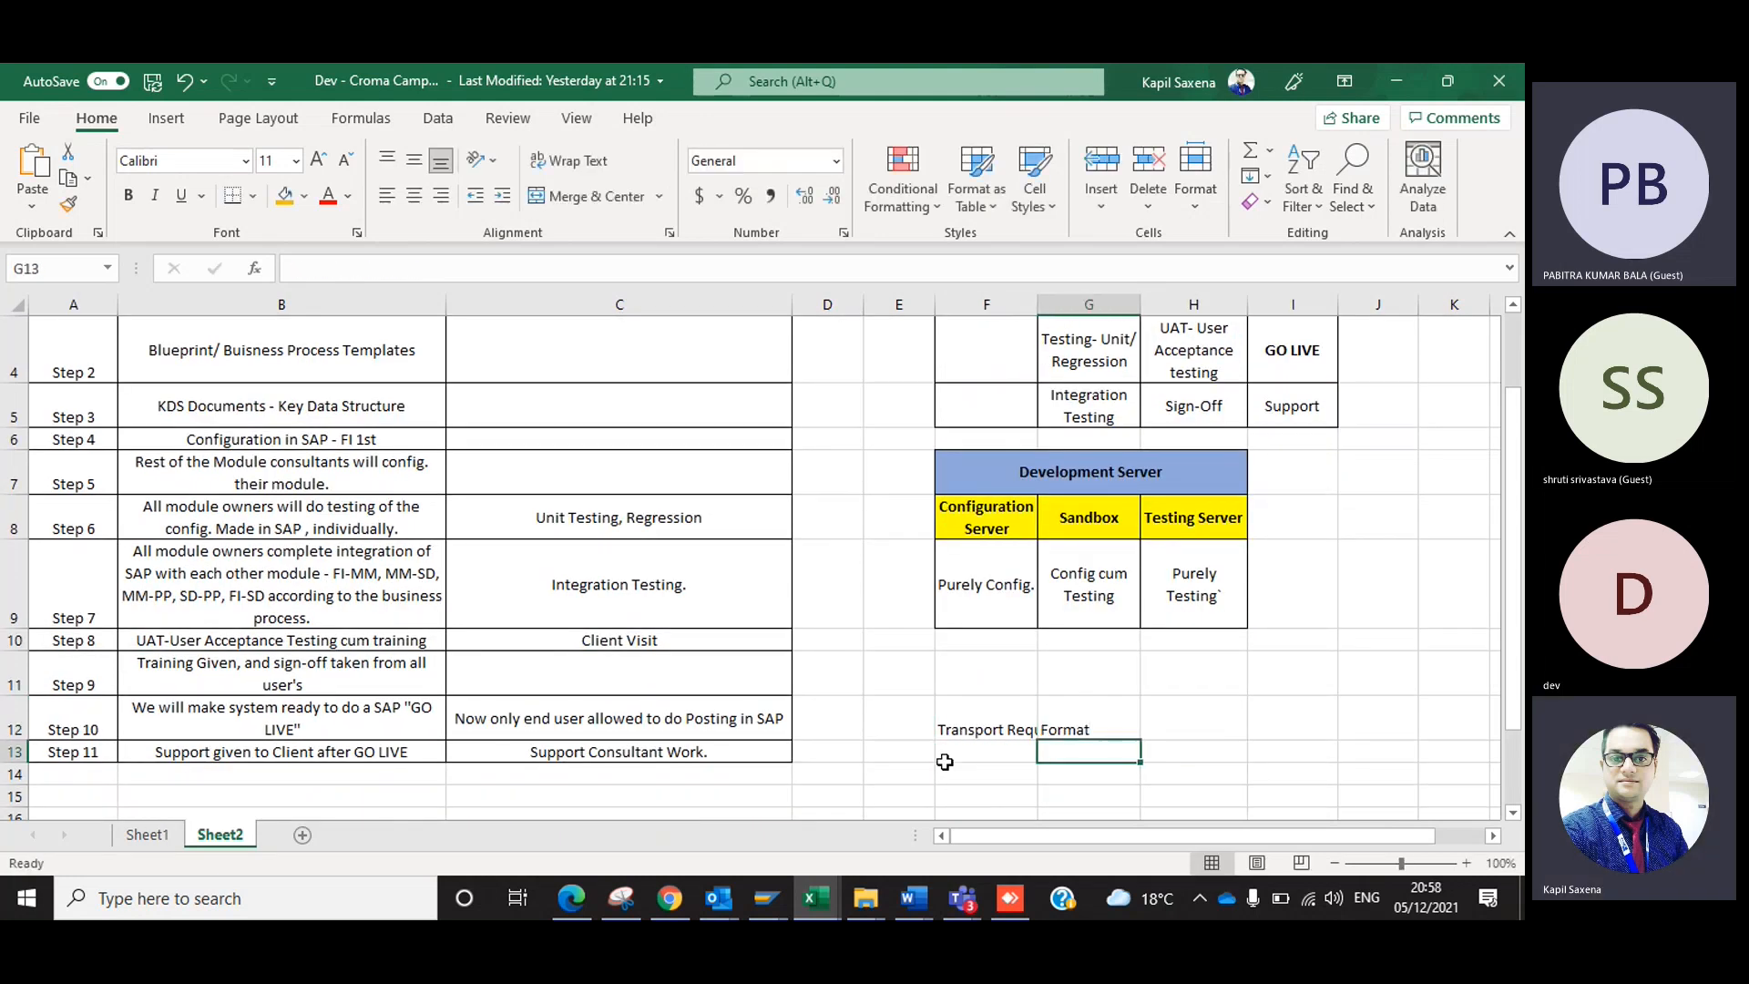
Enter "Name of the Consultant" in cell G13 as the first part of the format.
type("N")
key("BackSpace")
type("Nak")
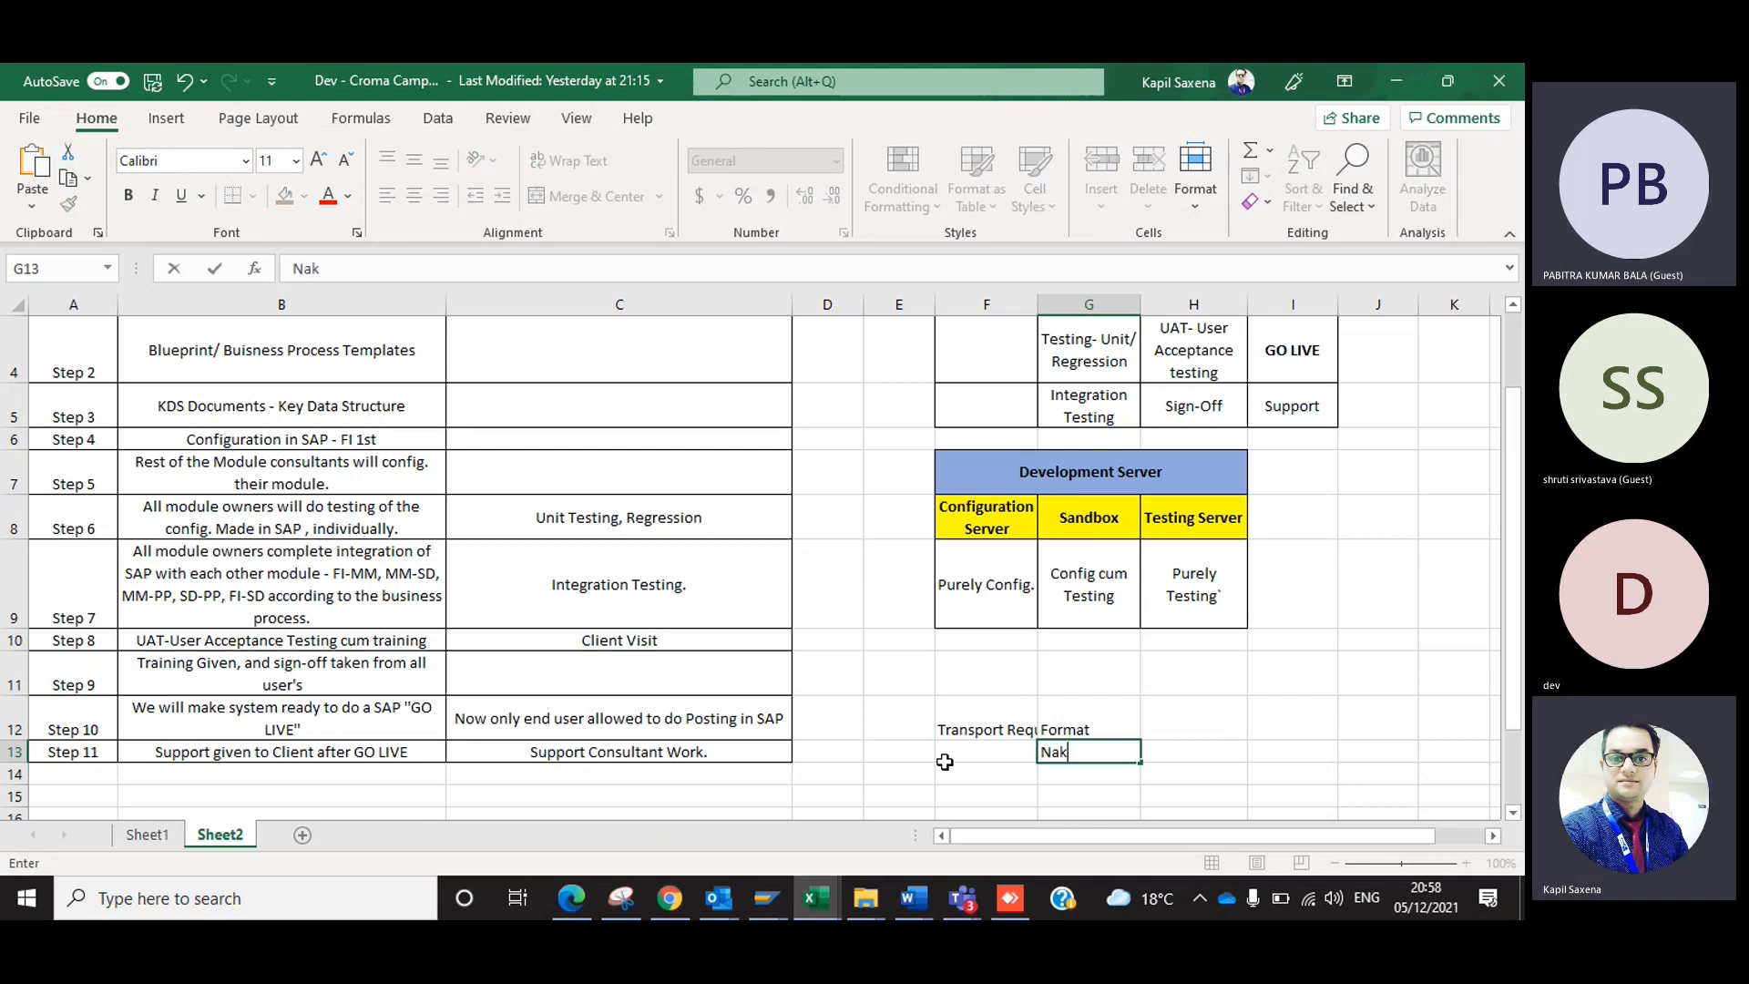
key("BackSpace")
type("me of the Consultant")
key("Tab")
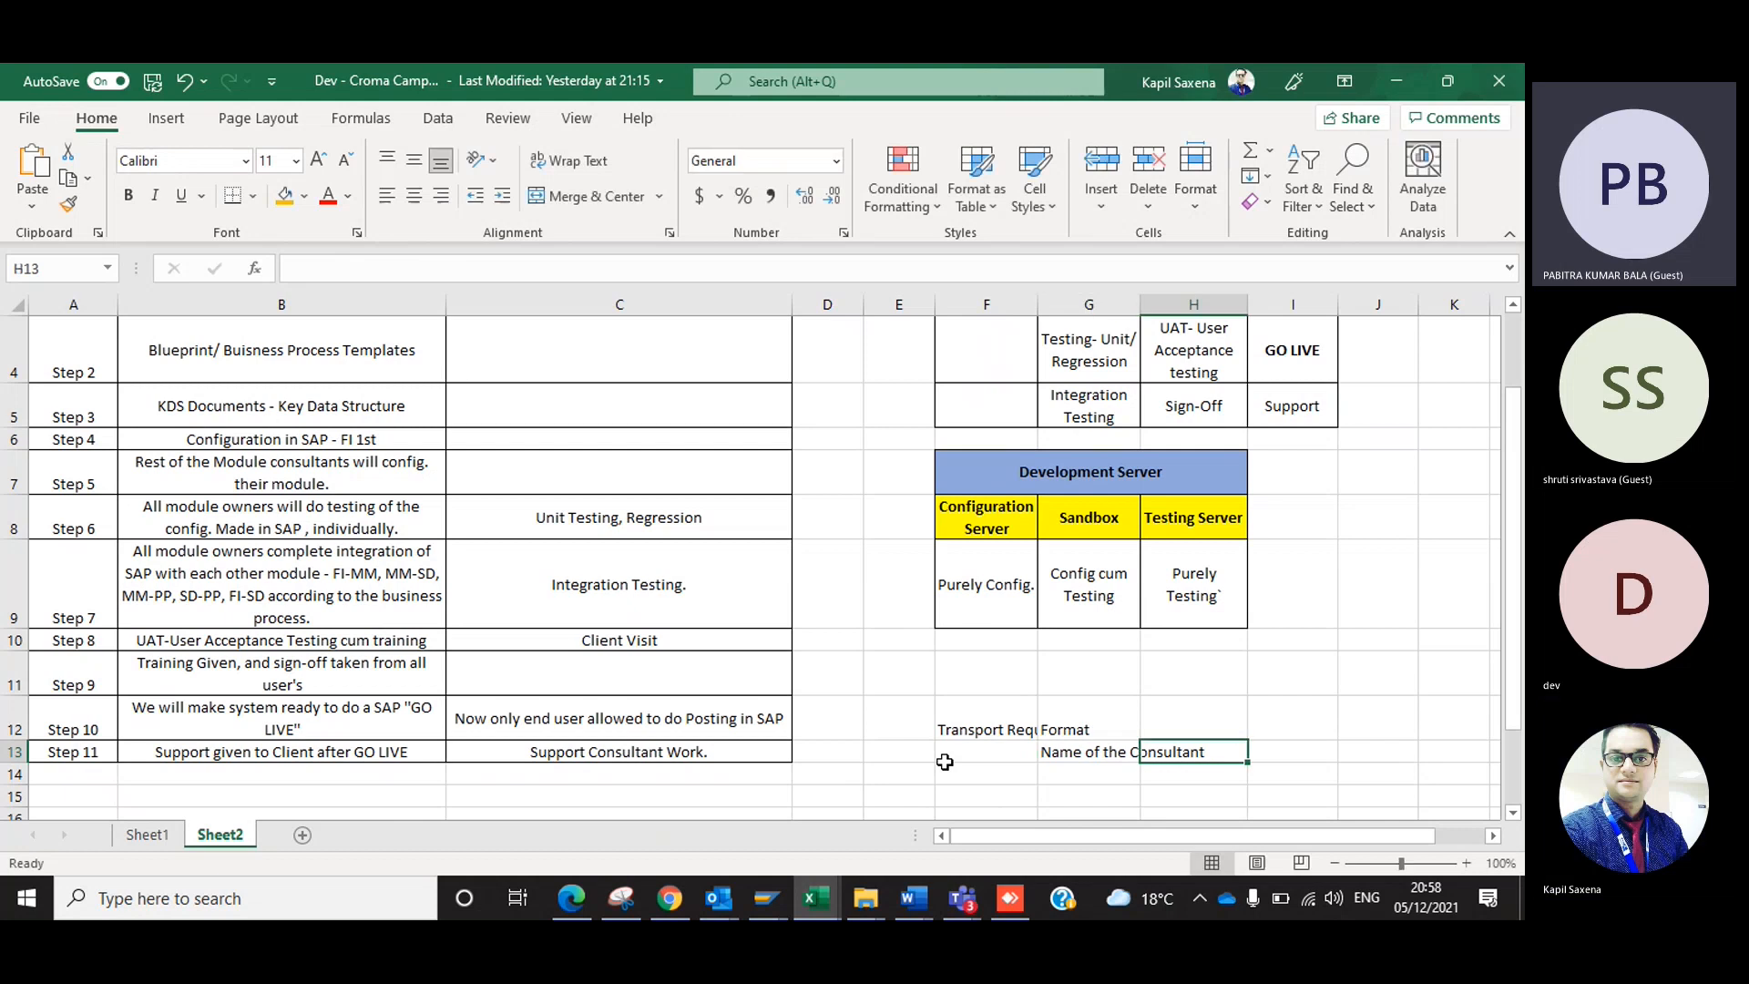
Add "Whats the purpose of Config" in cell H13 and "Date of Config." in cell I13.
type("Wha")
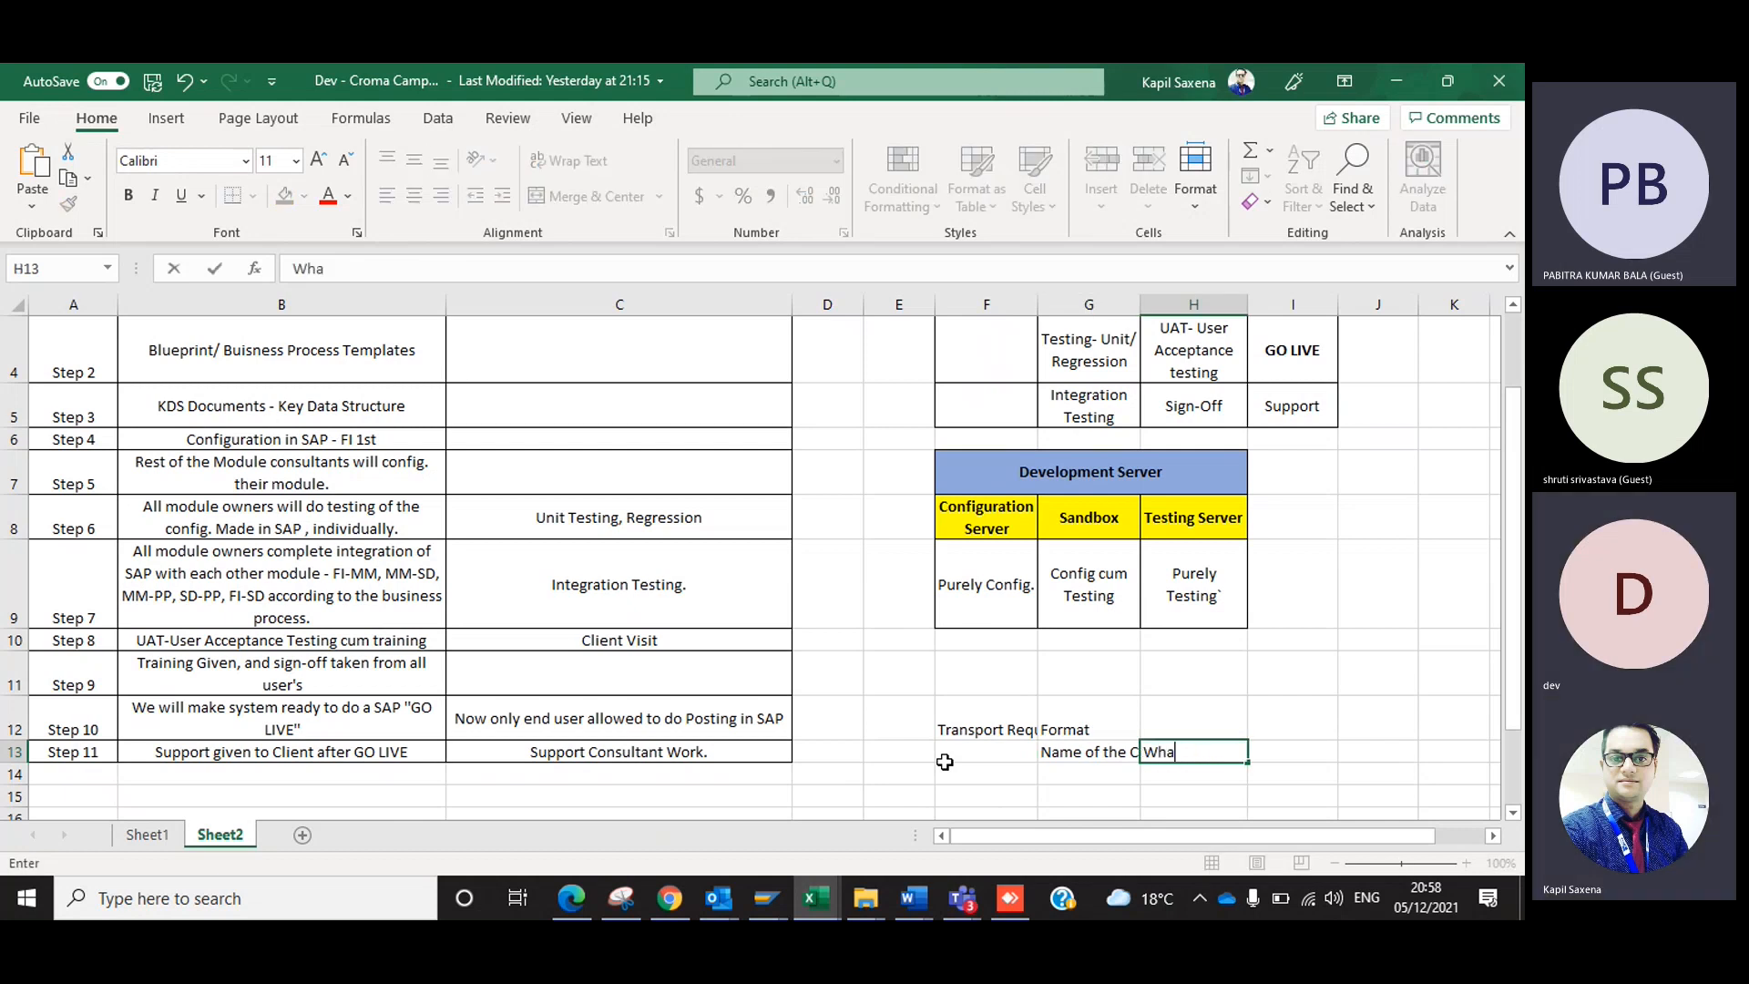
type("ts the purp")
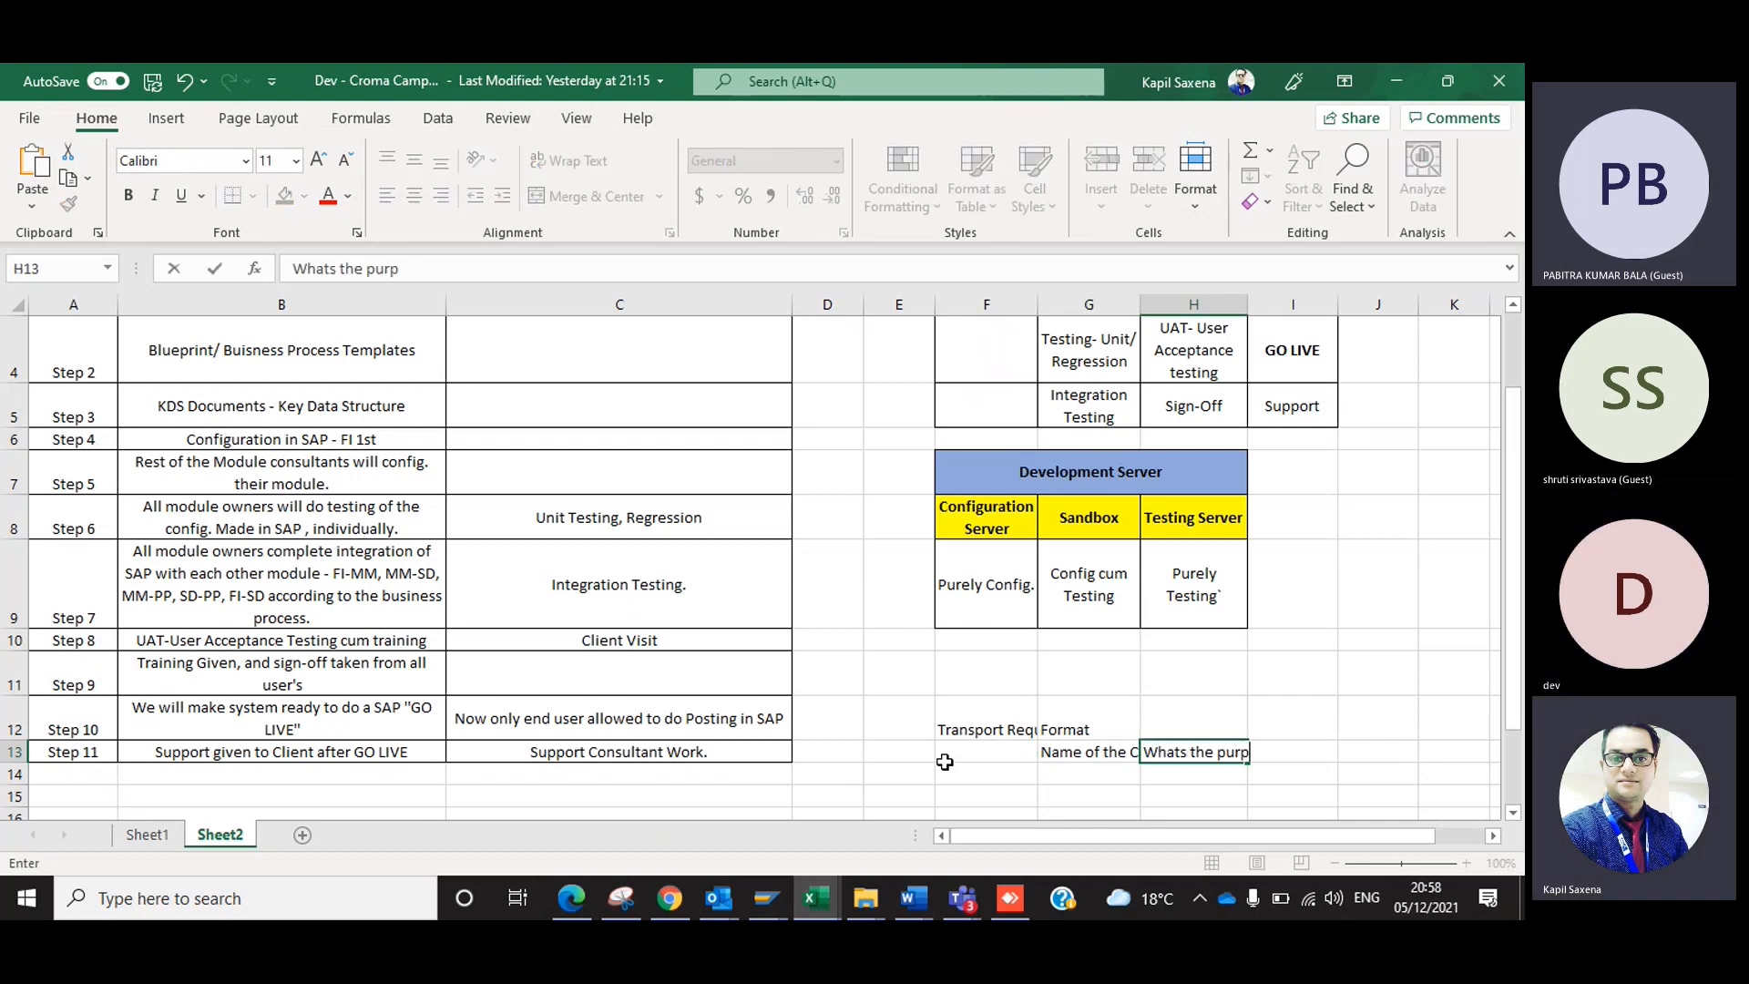
type("ose of Config")
key("Tab")
type("Date of the")
key("BackSpace")
key("BackSpace")
key("BackSpace")
type("Config.")
key("shift+Tab")
Capture SAP's Create Request dialog with the Snipping Tool and paste the image on Sheet2 below the transport request format.
key("alt+Tab")
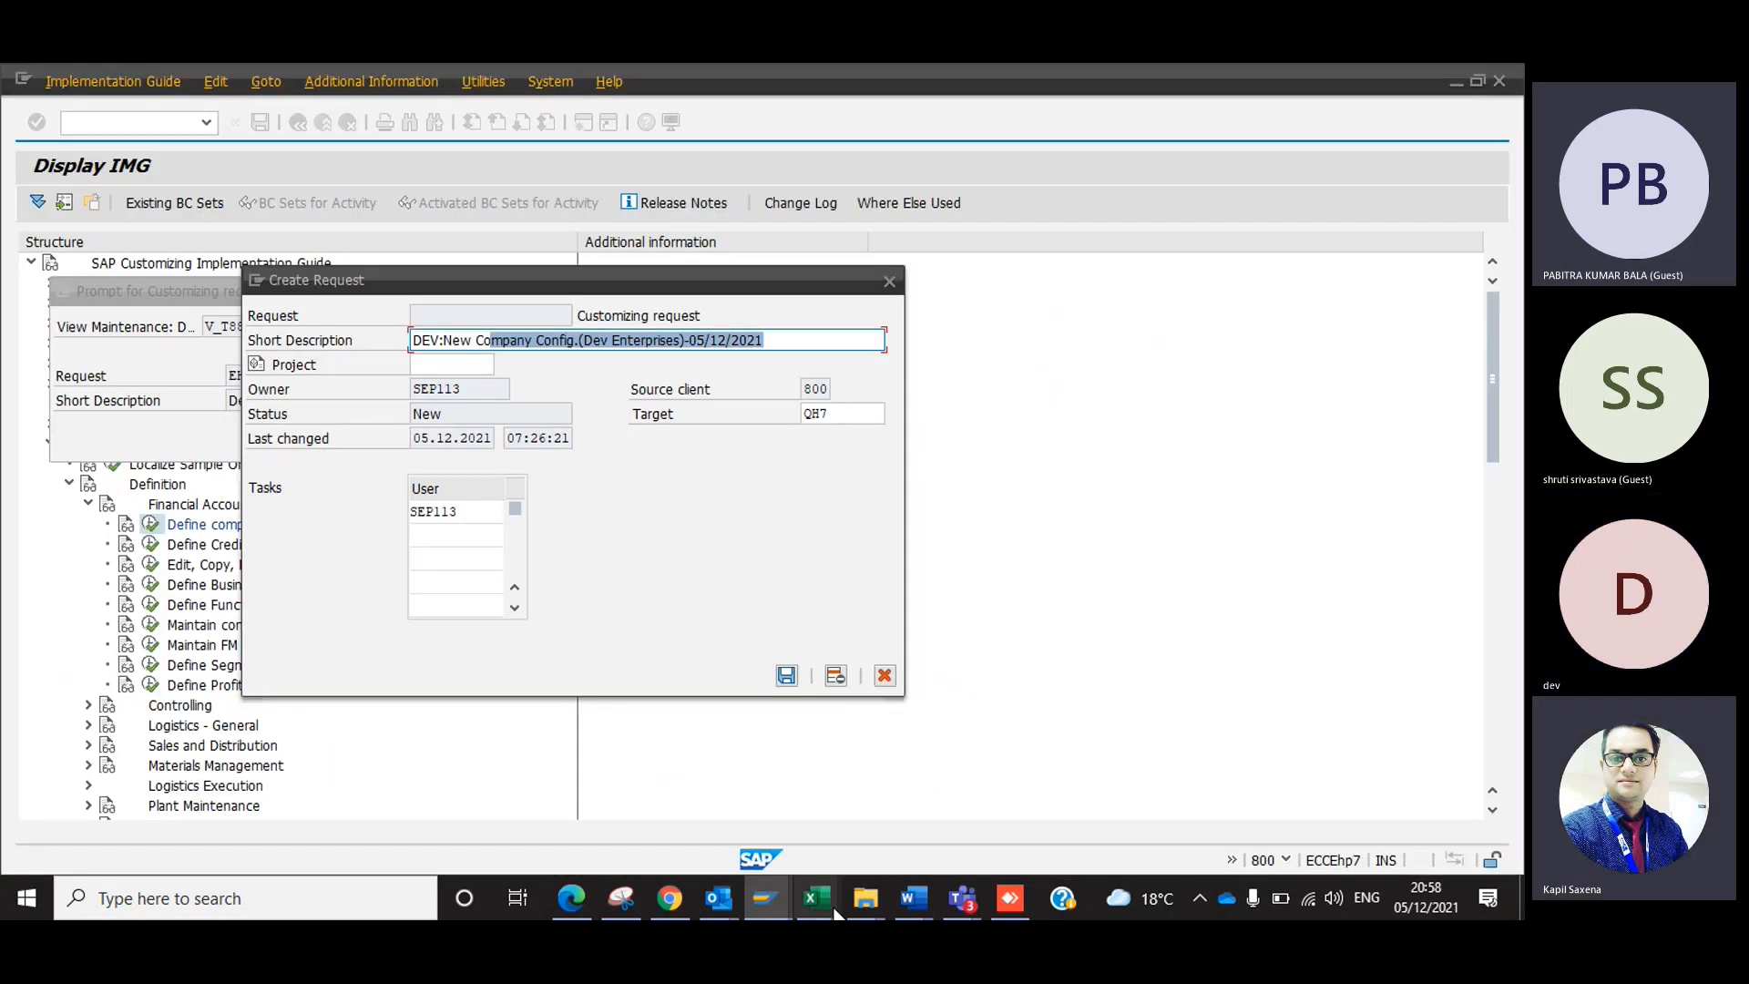
left_click(623, 902)
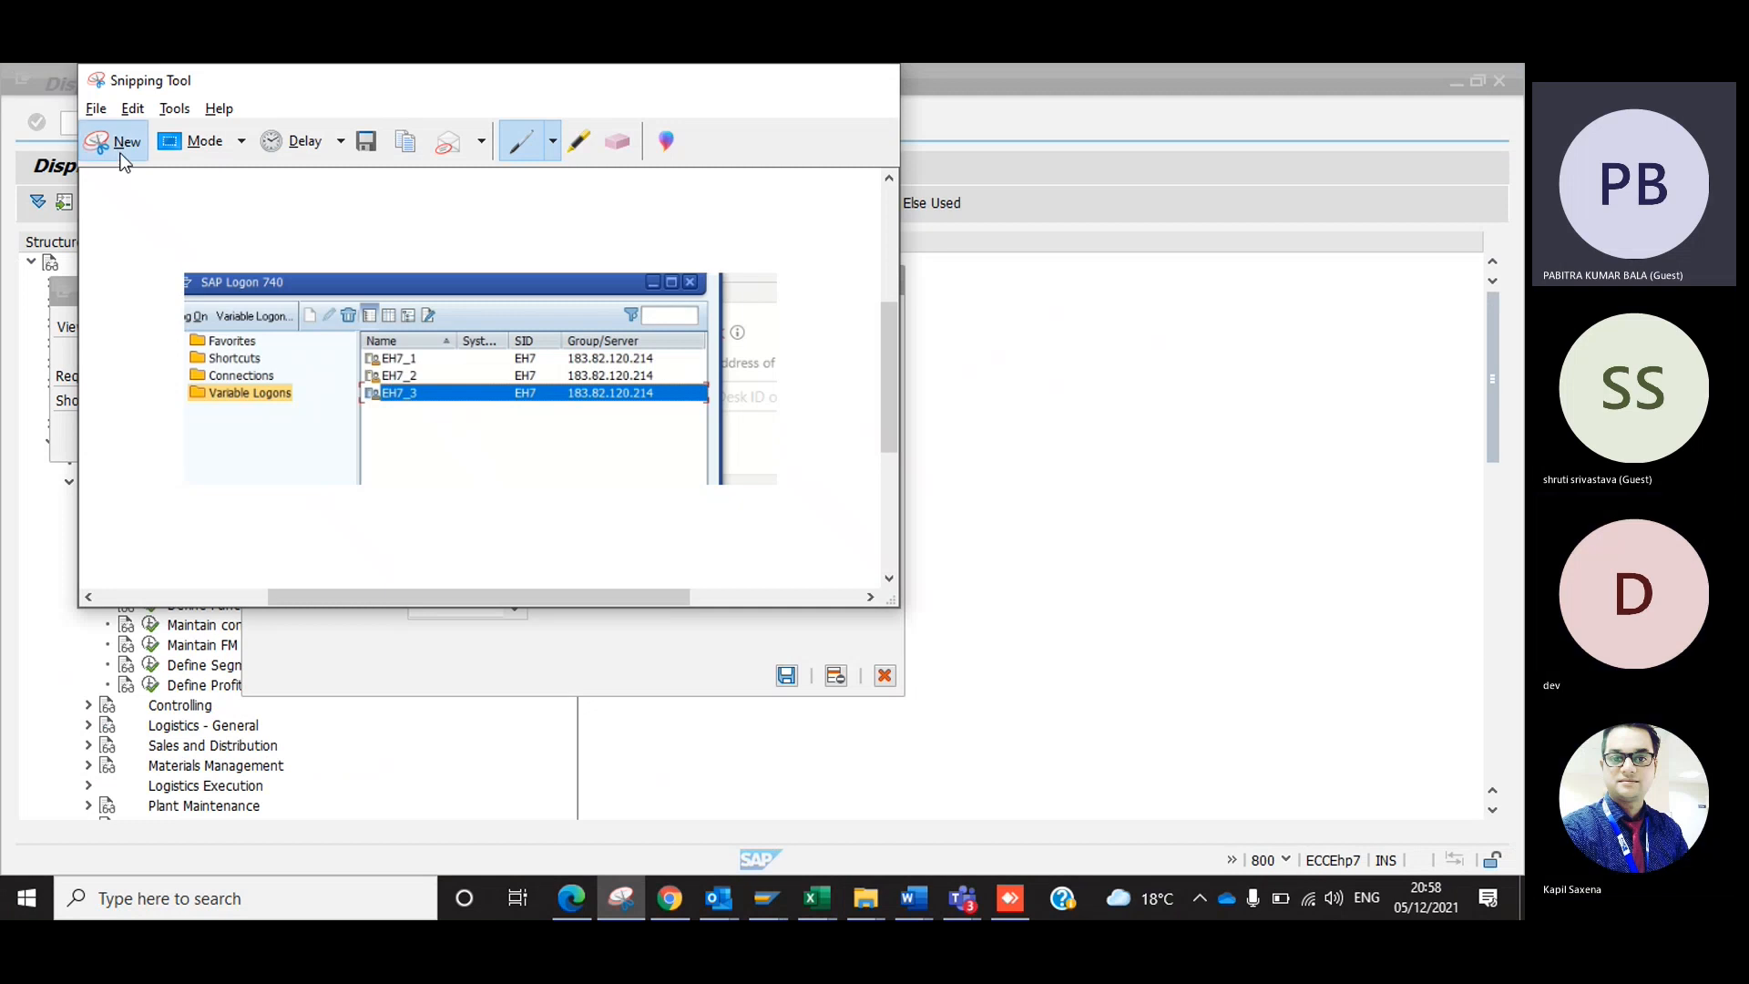
left_click(121, 148)
left_click_drag(230, 276, 884, 527)
key("alt+Tab")
left_click(990, 783)
key("ctrl+v")
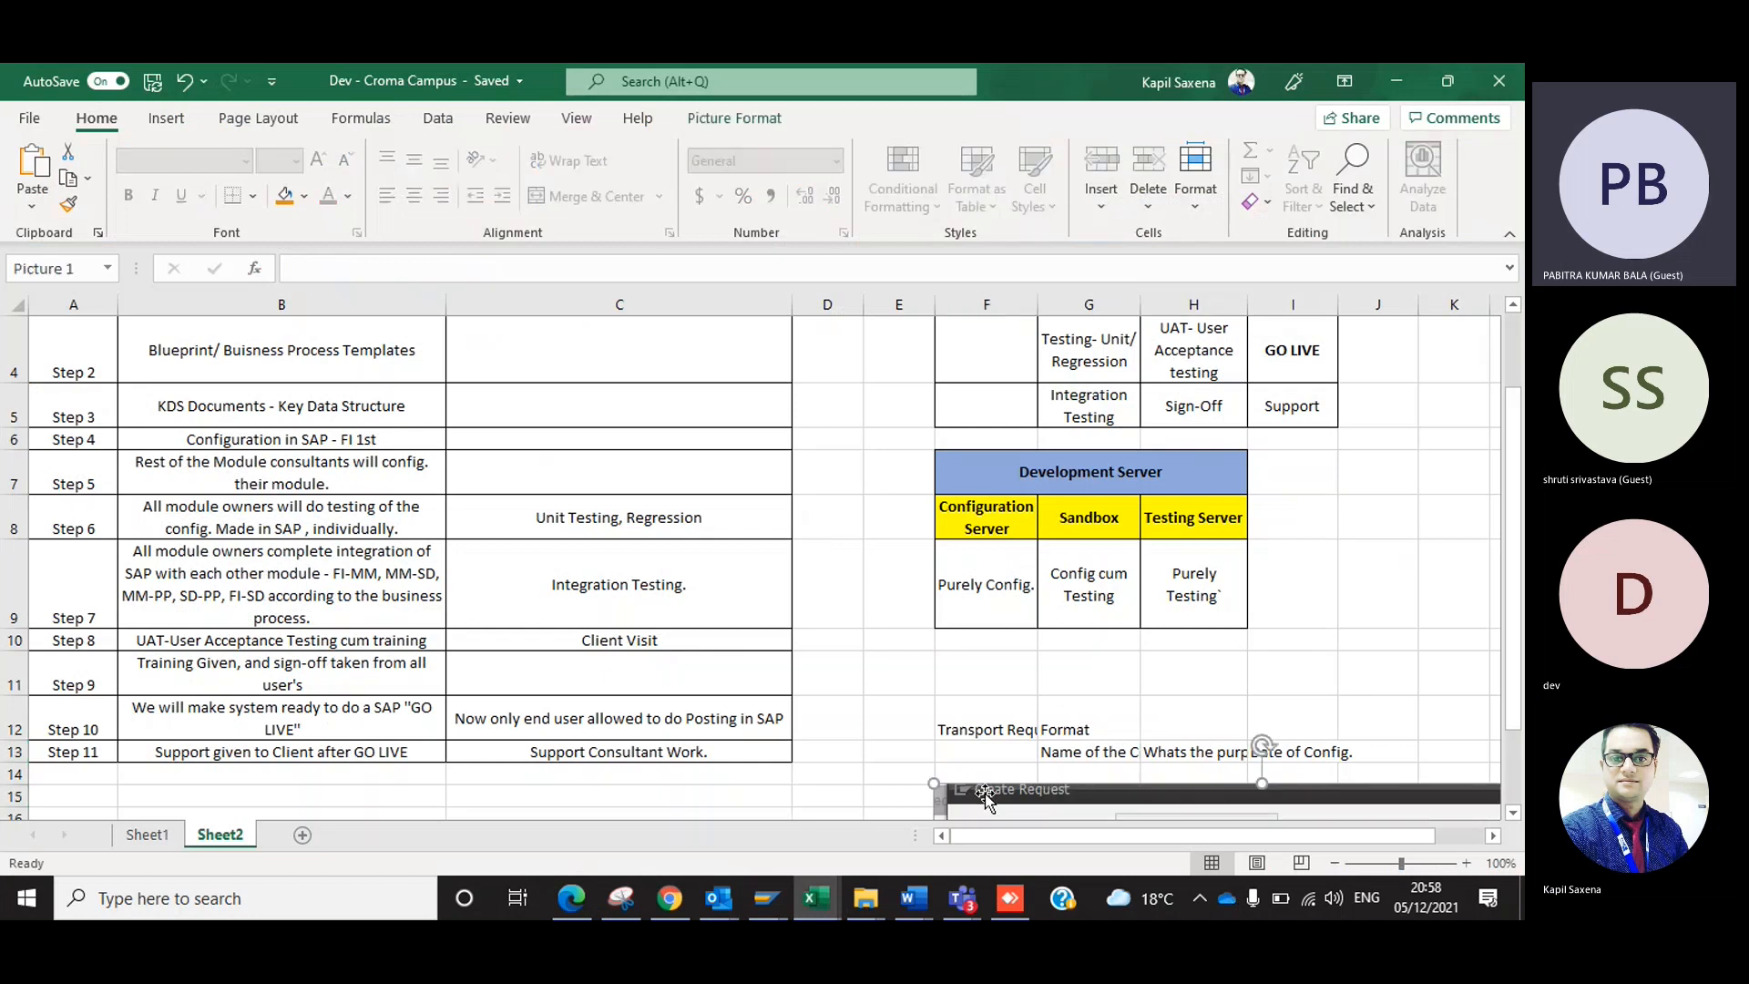
Return to SAP and save the new customizing request.
key("alt+Tab")
key("alt+Tab")
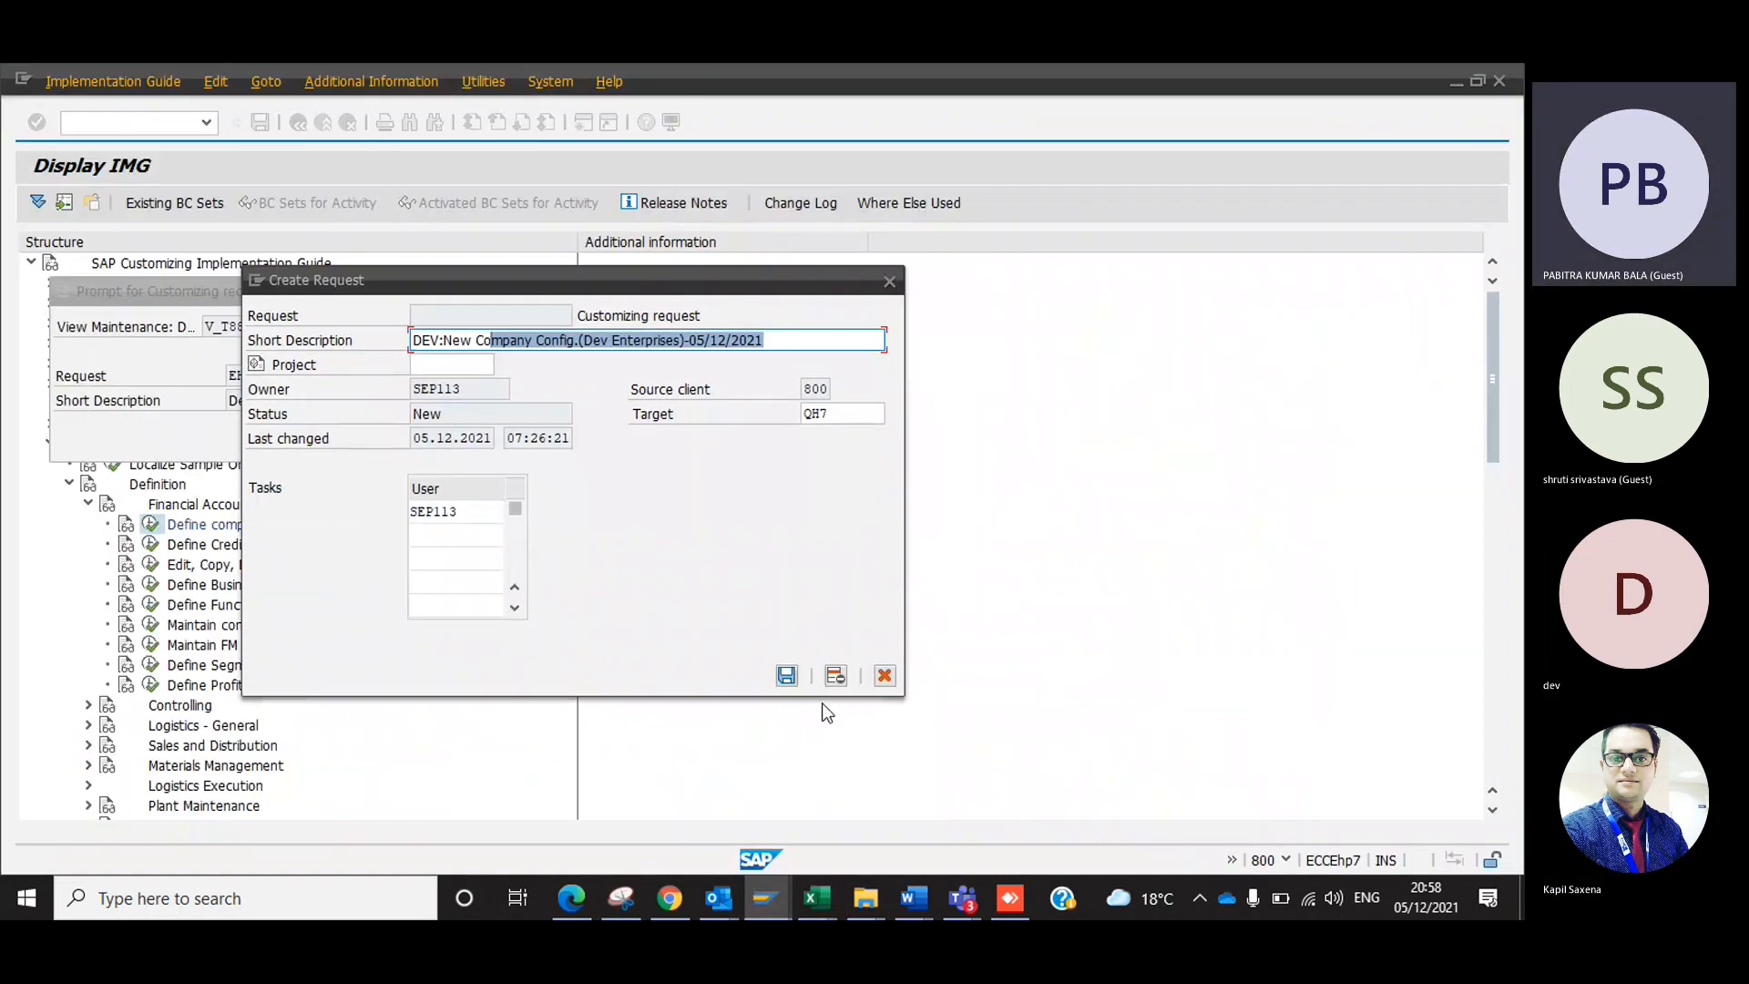
left_click(786, 674)
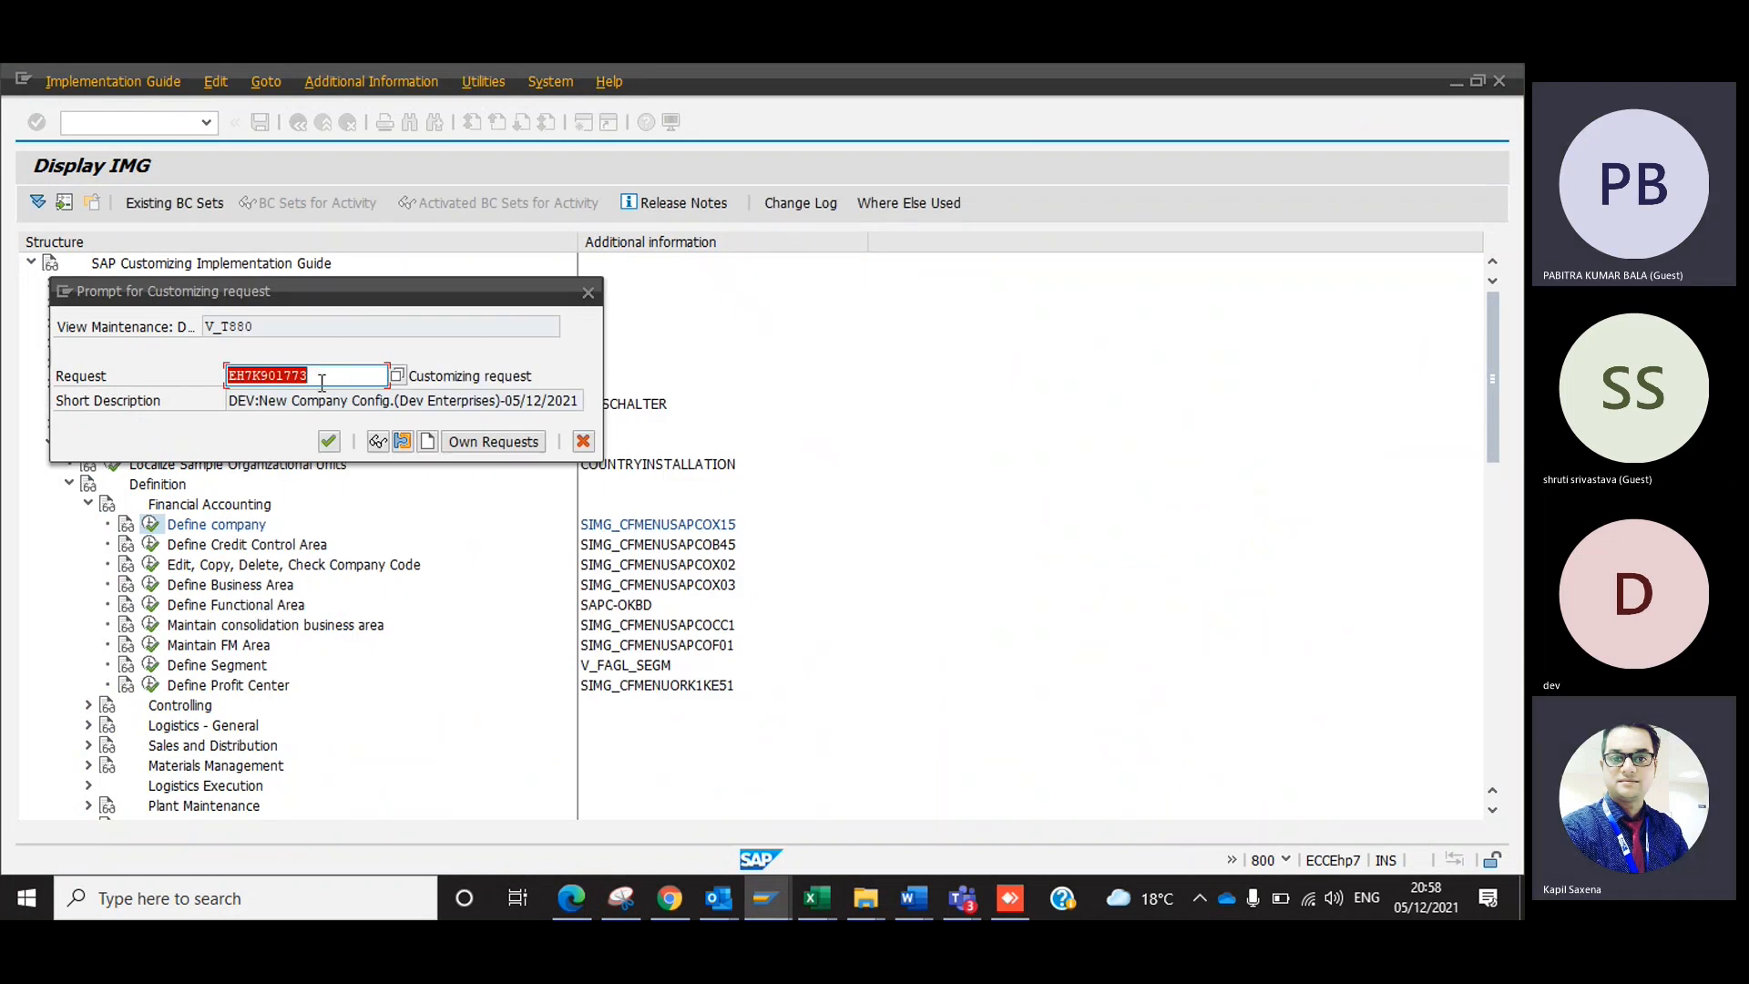
Snip the Prompt for Customizing request dialog and paste the image at cell F27 of Sheet2, below the first screenshot.
left_click(623, 898)
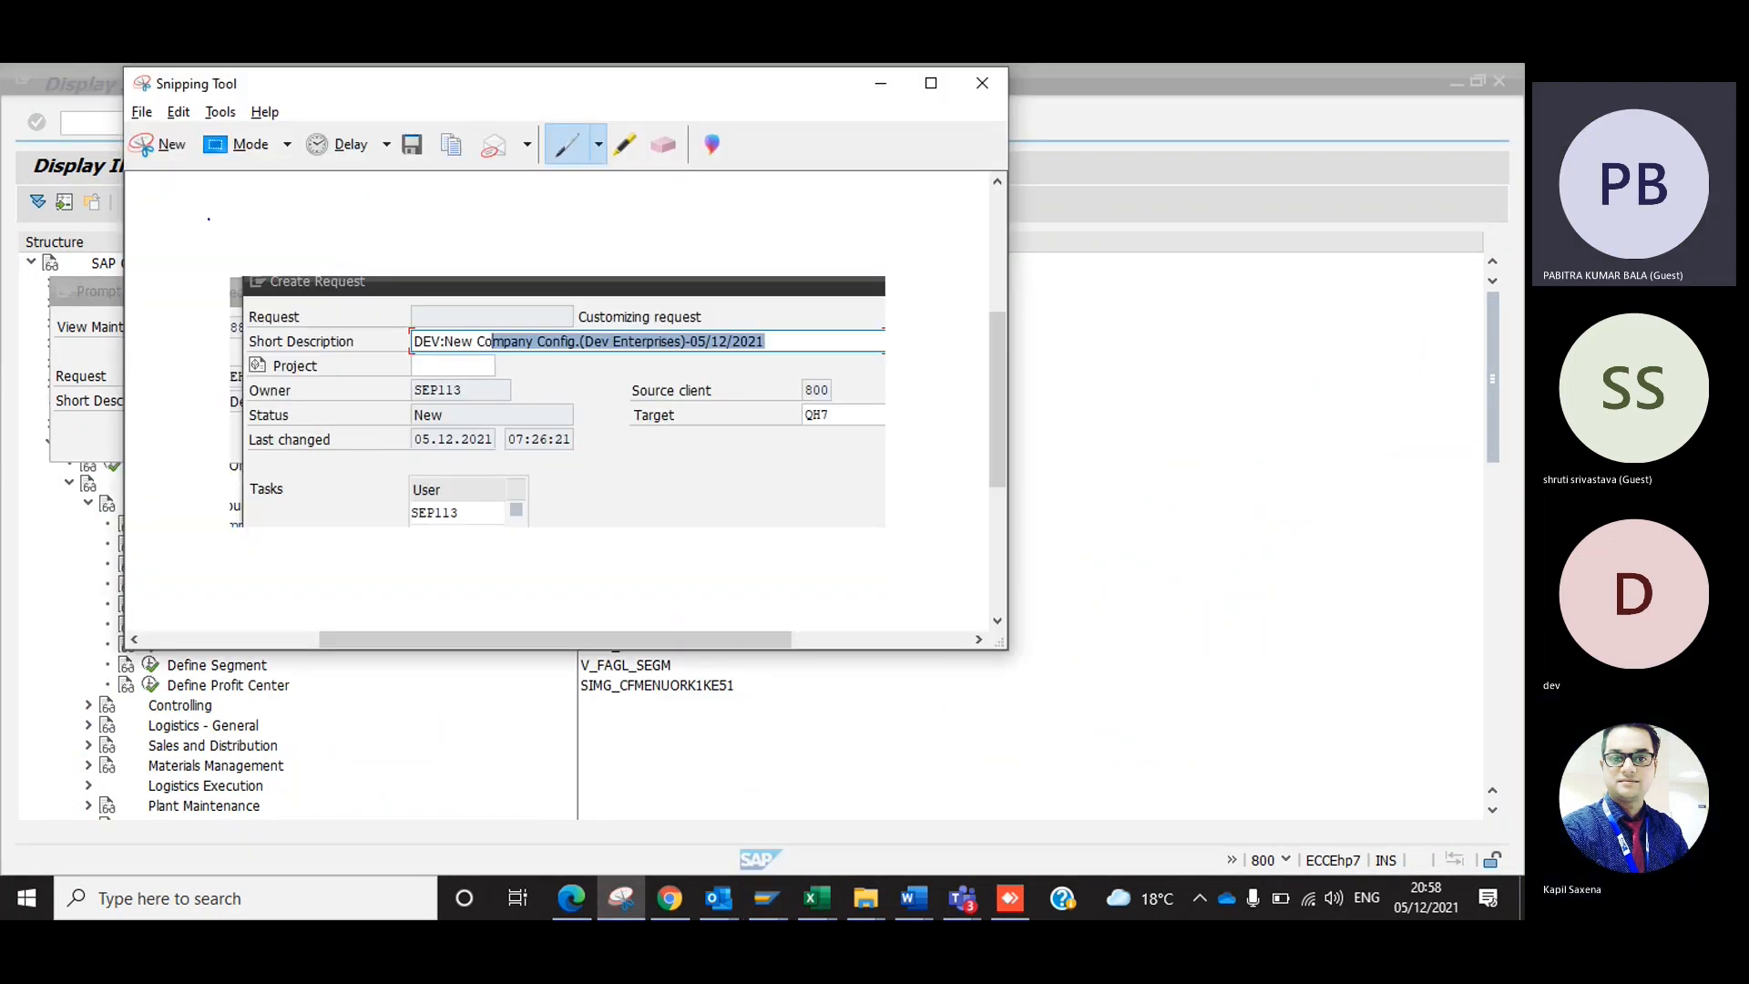
left_click(160, 146)
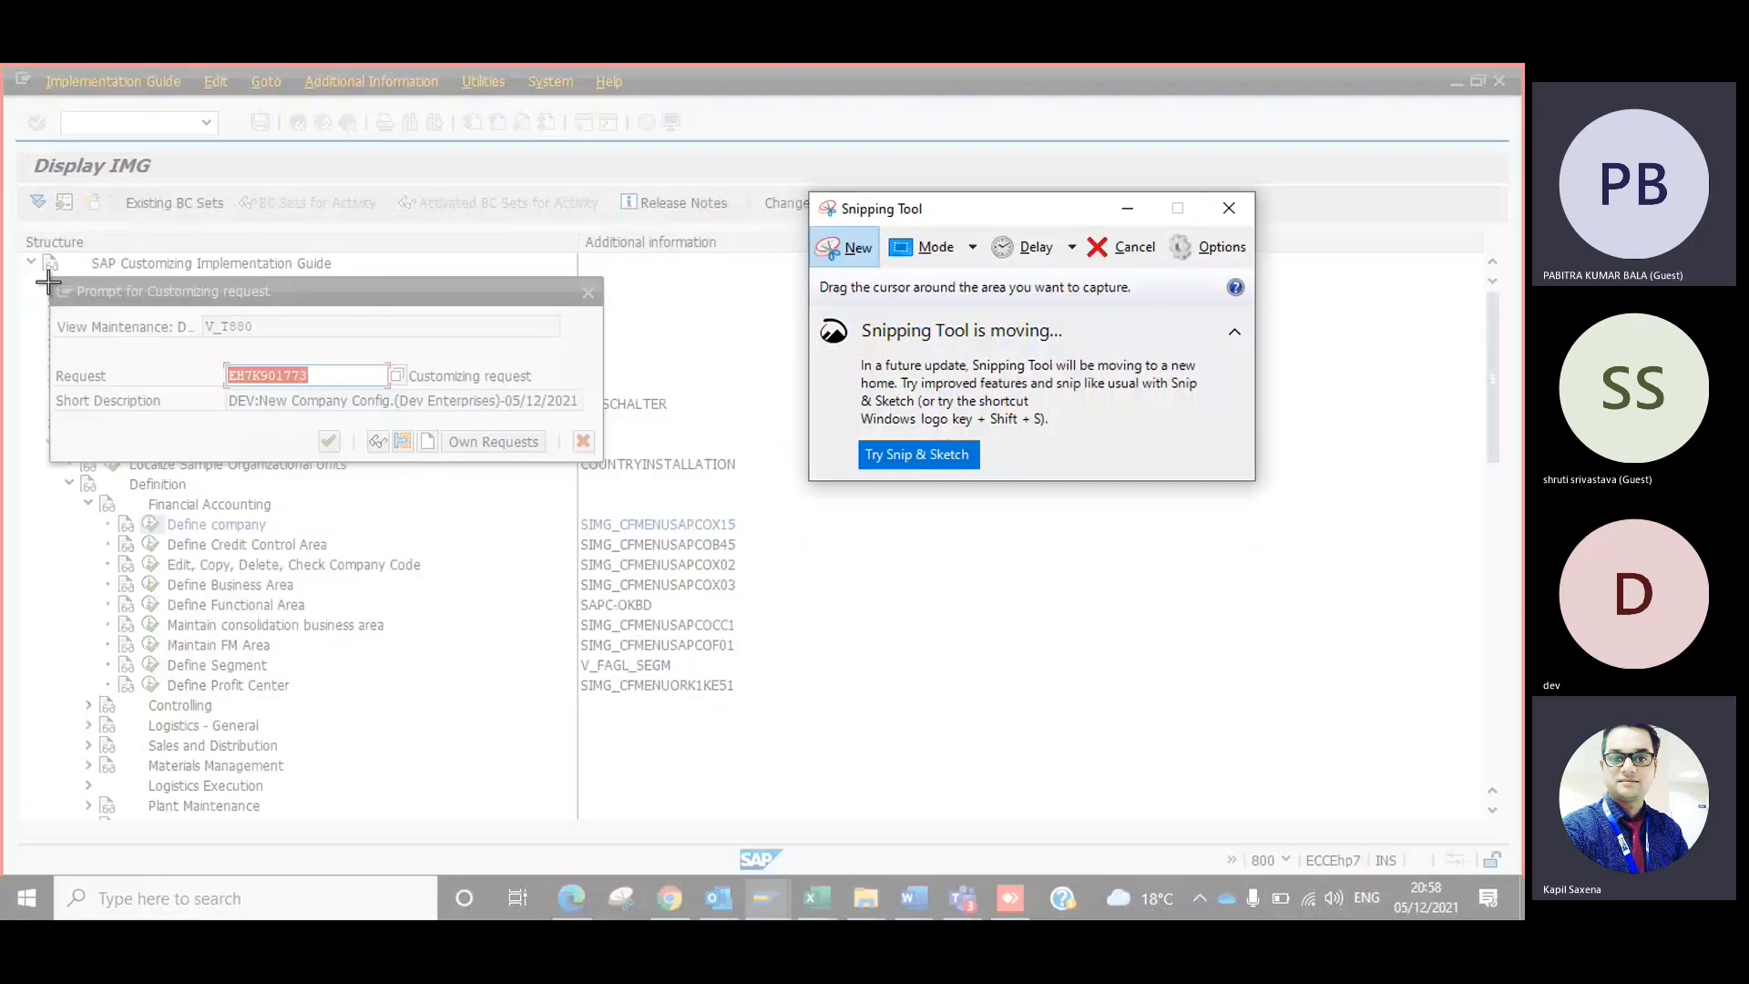
left_click(606, 448)
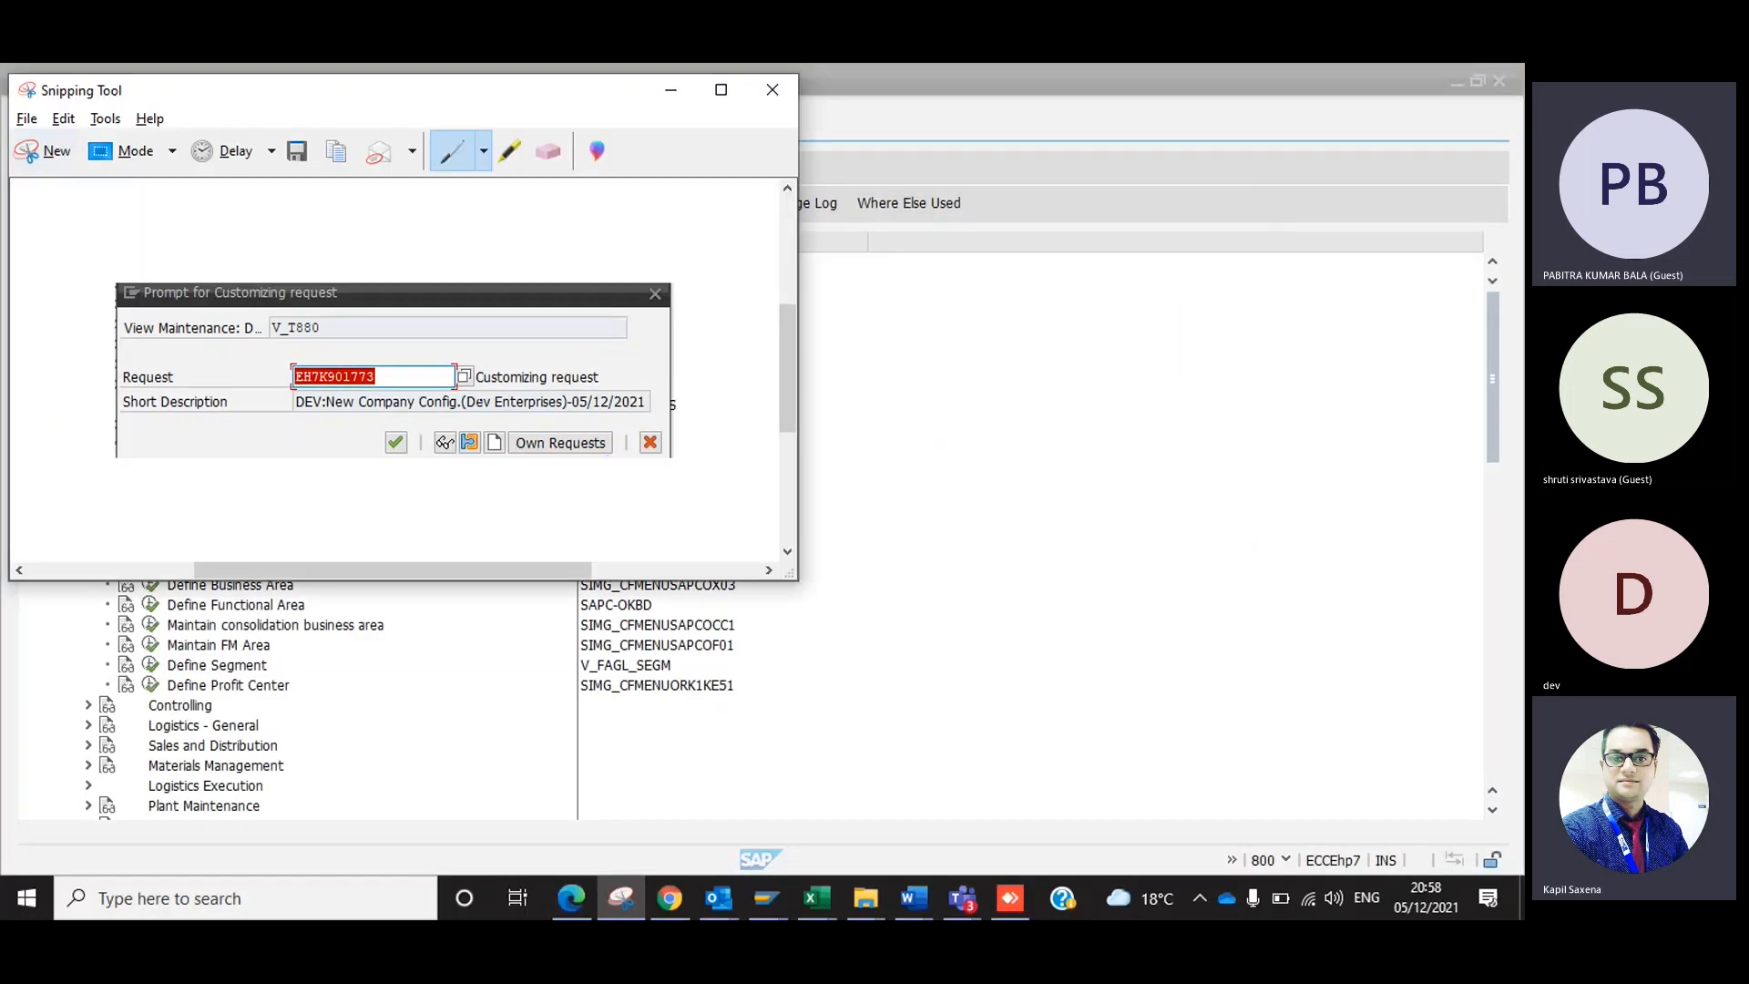
key("alt+Tab")
key("alt+Tab")
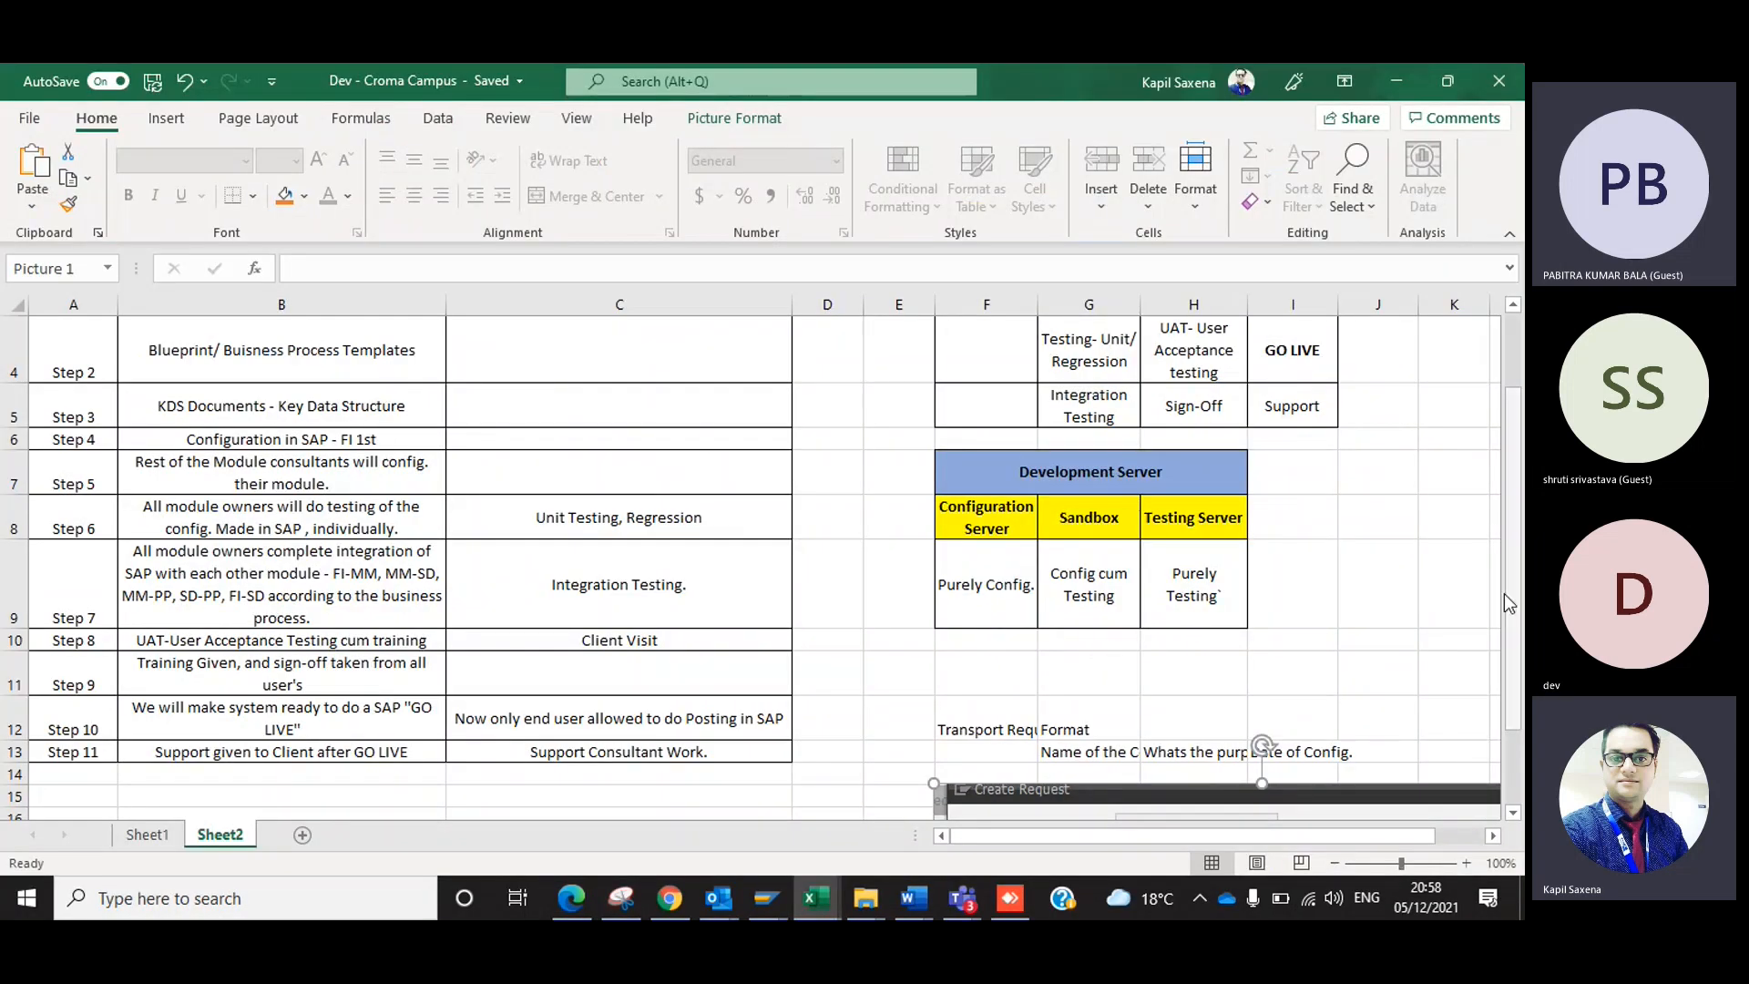
scroll(1516, 604, "down", 1)
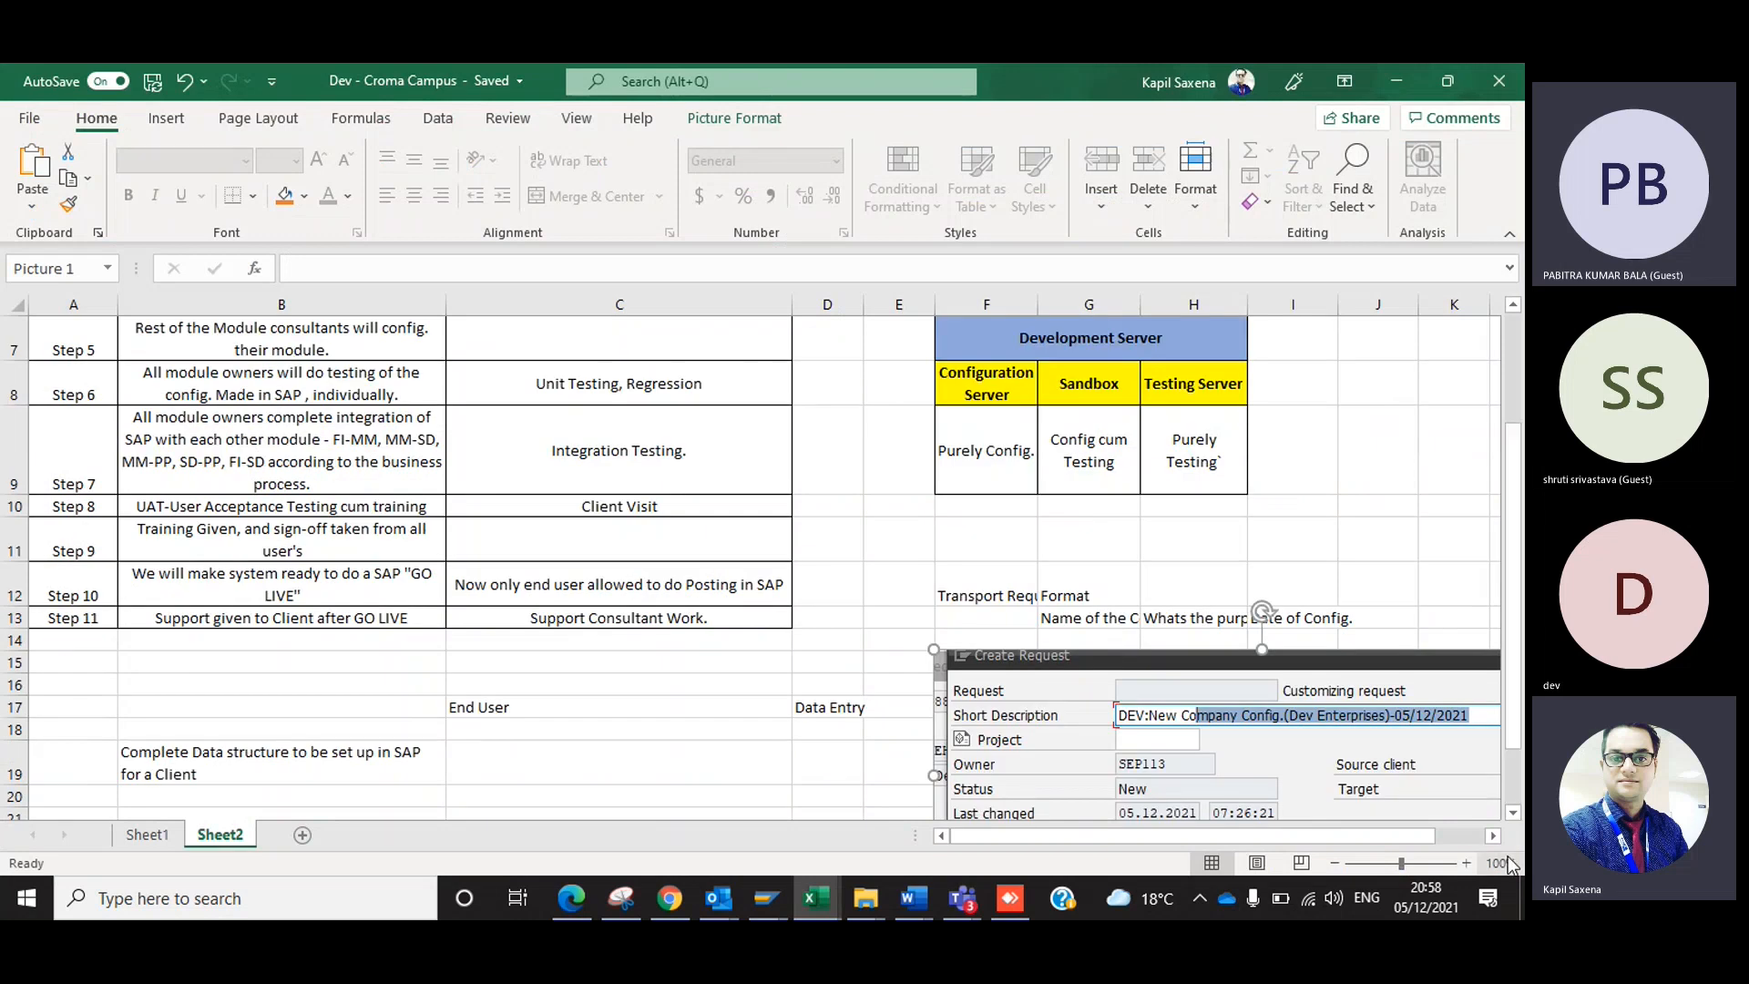
left_click(1514, 788)
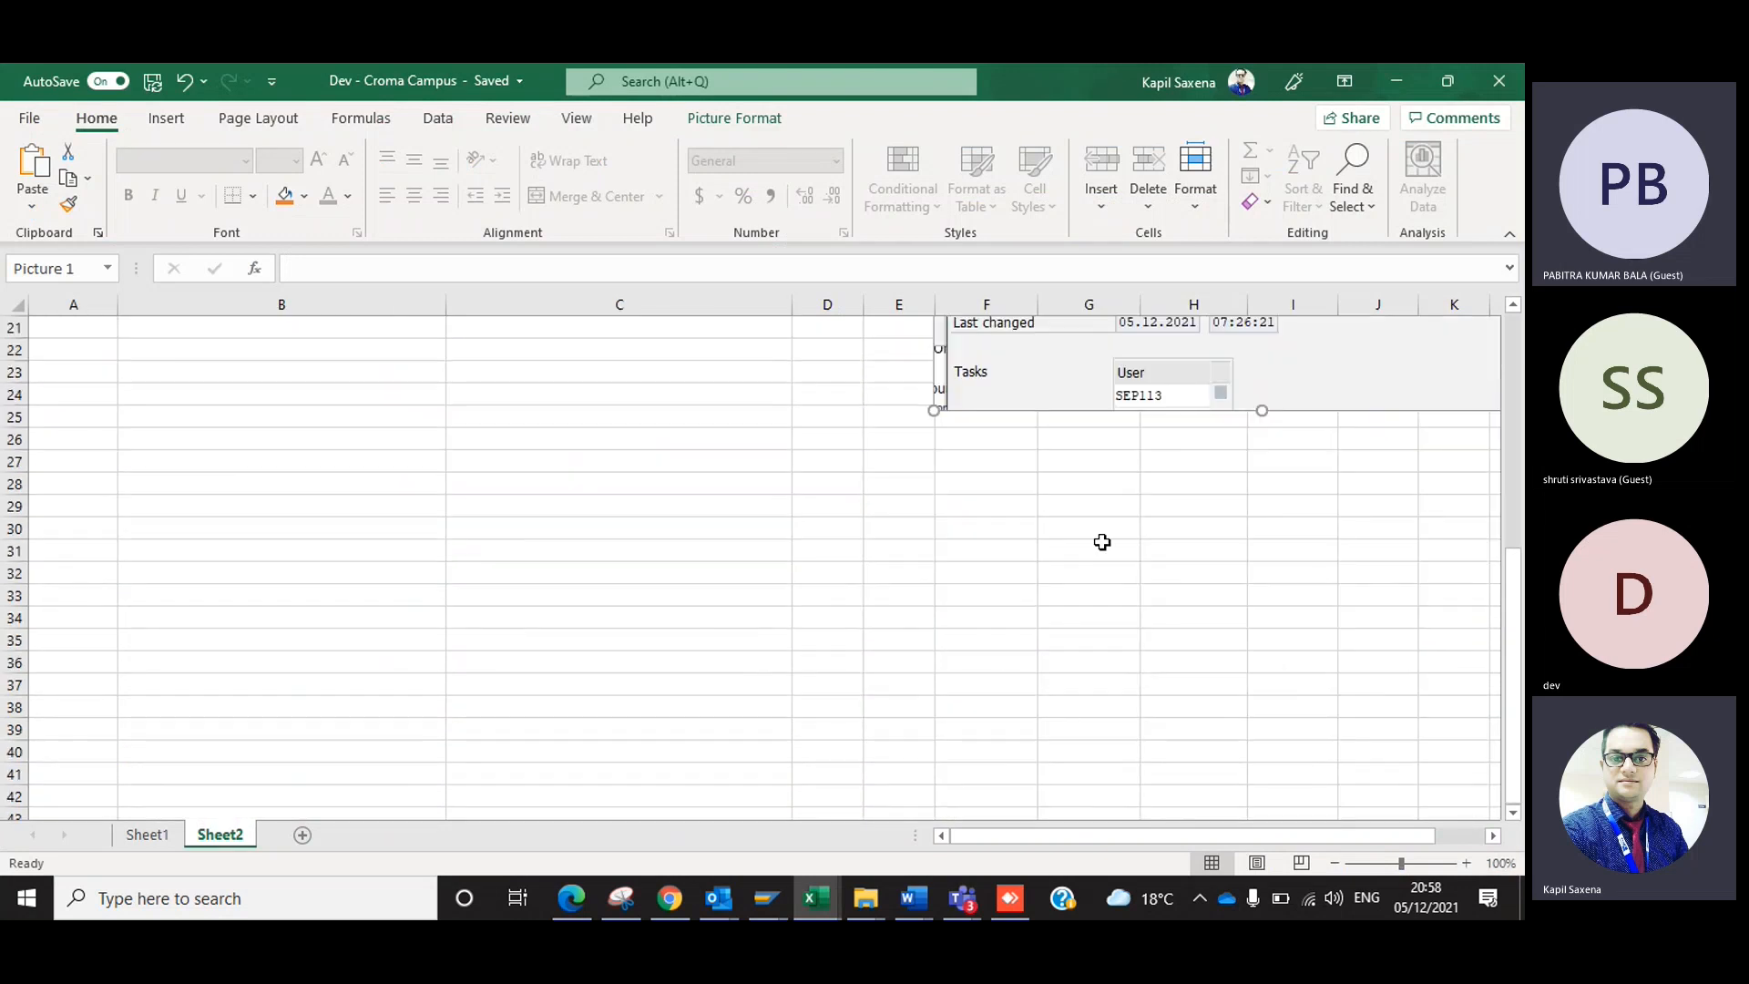
left_click(982, 456)
key("ctrl+v")
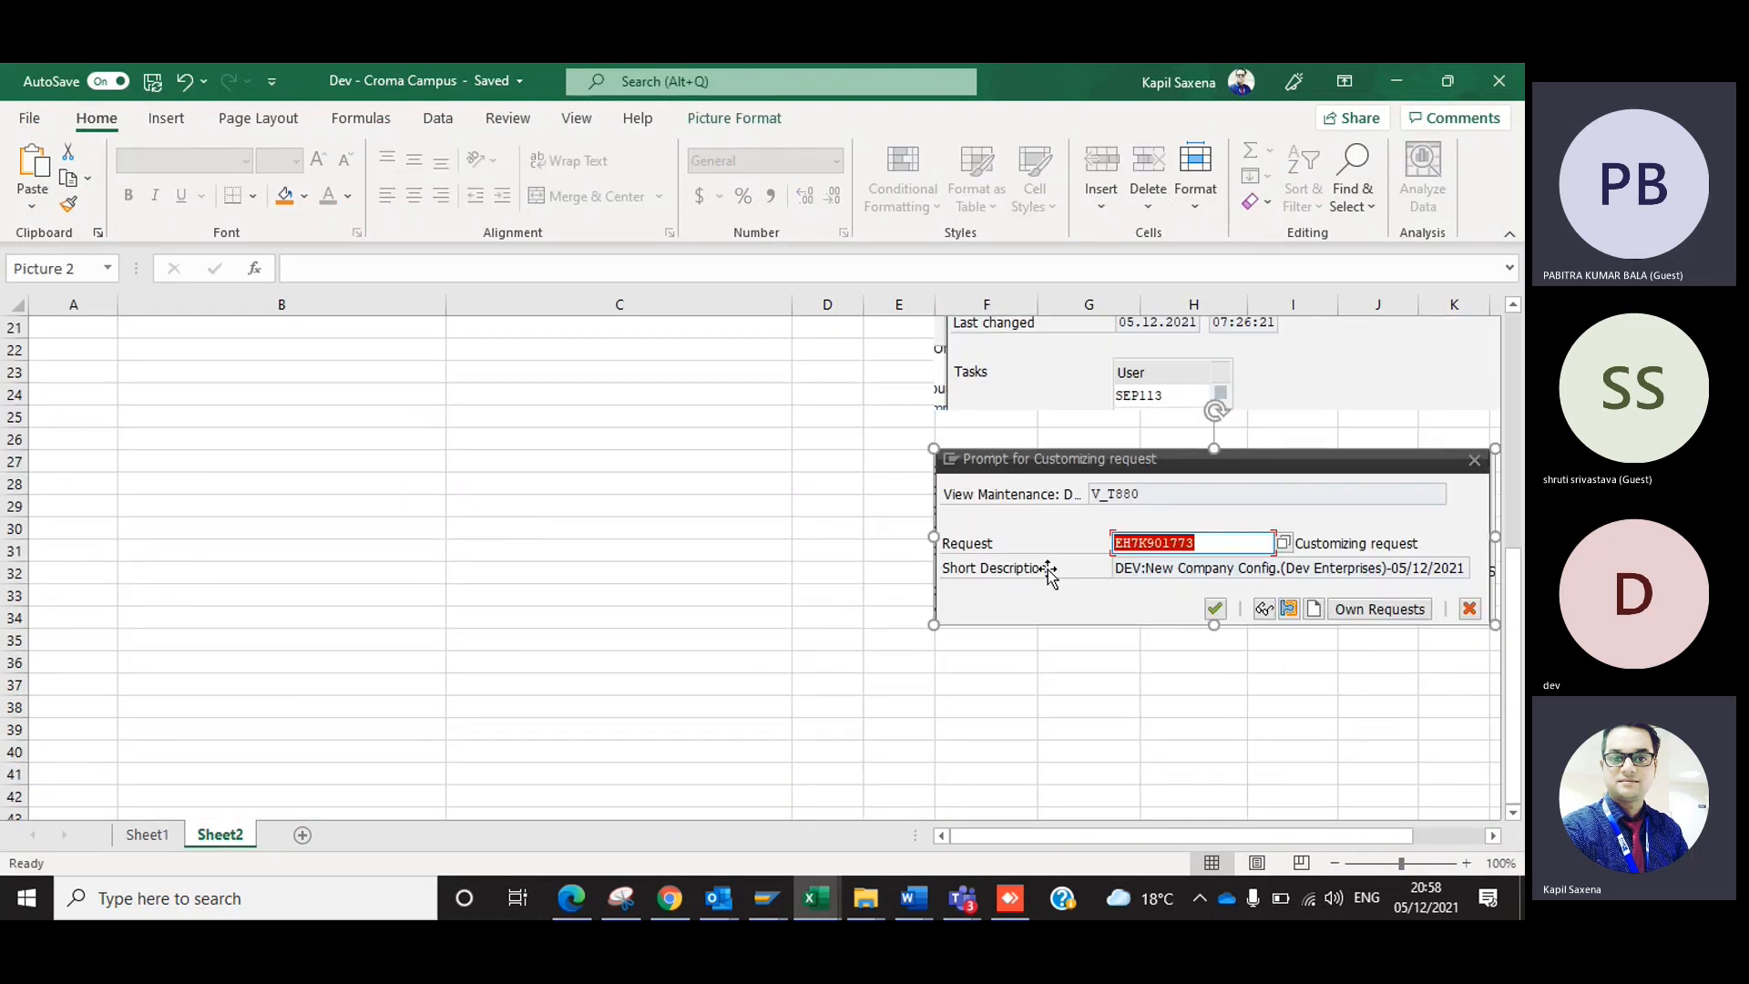
Return to SAP and confirm the customizing request for the Dev Enterprises company entry.
key("alt+Tab")
key("alt+Tab")
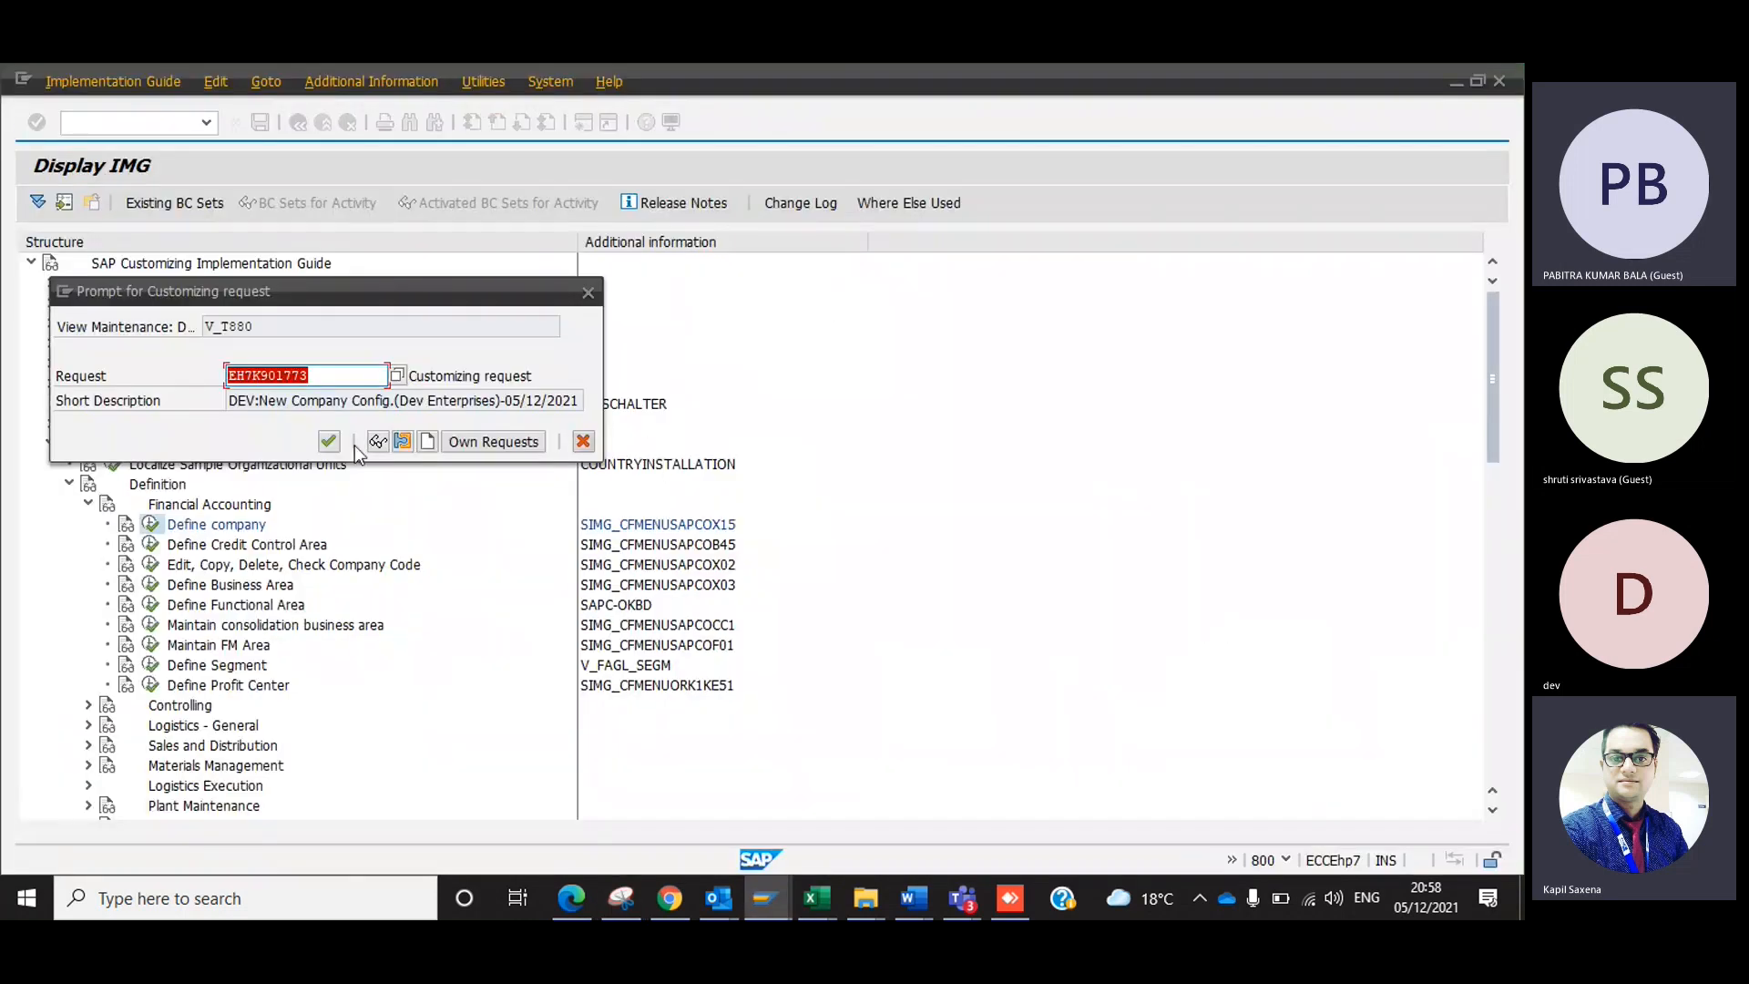
left_click(330, 443)
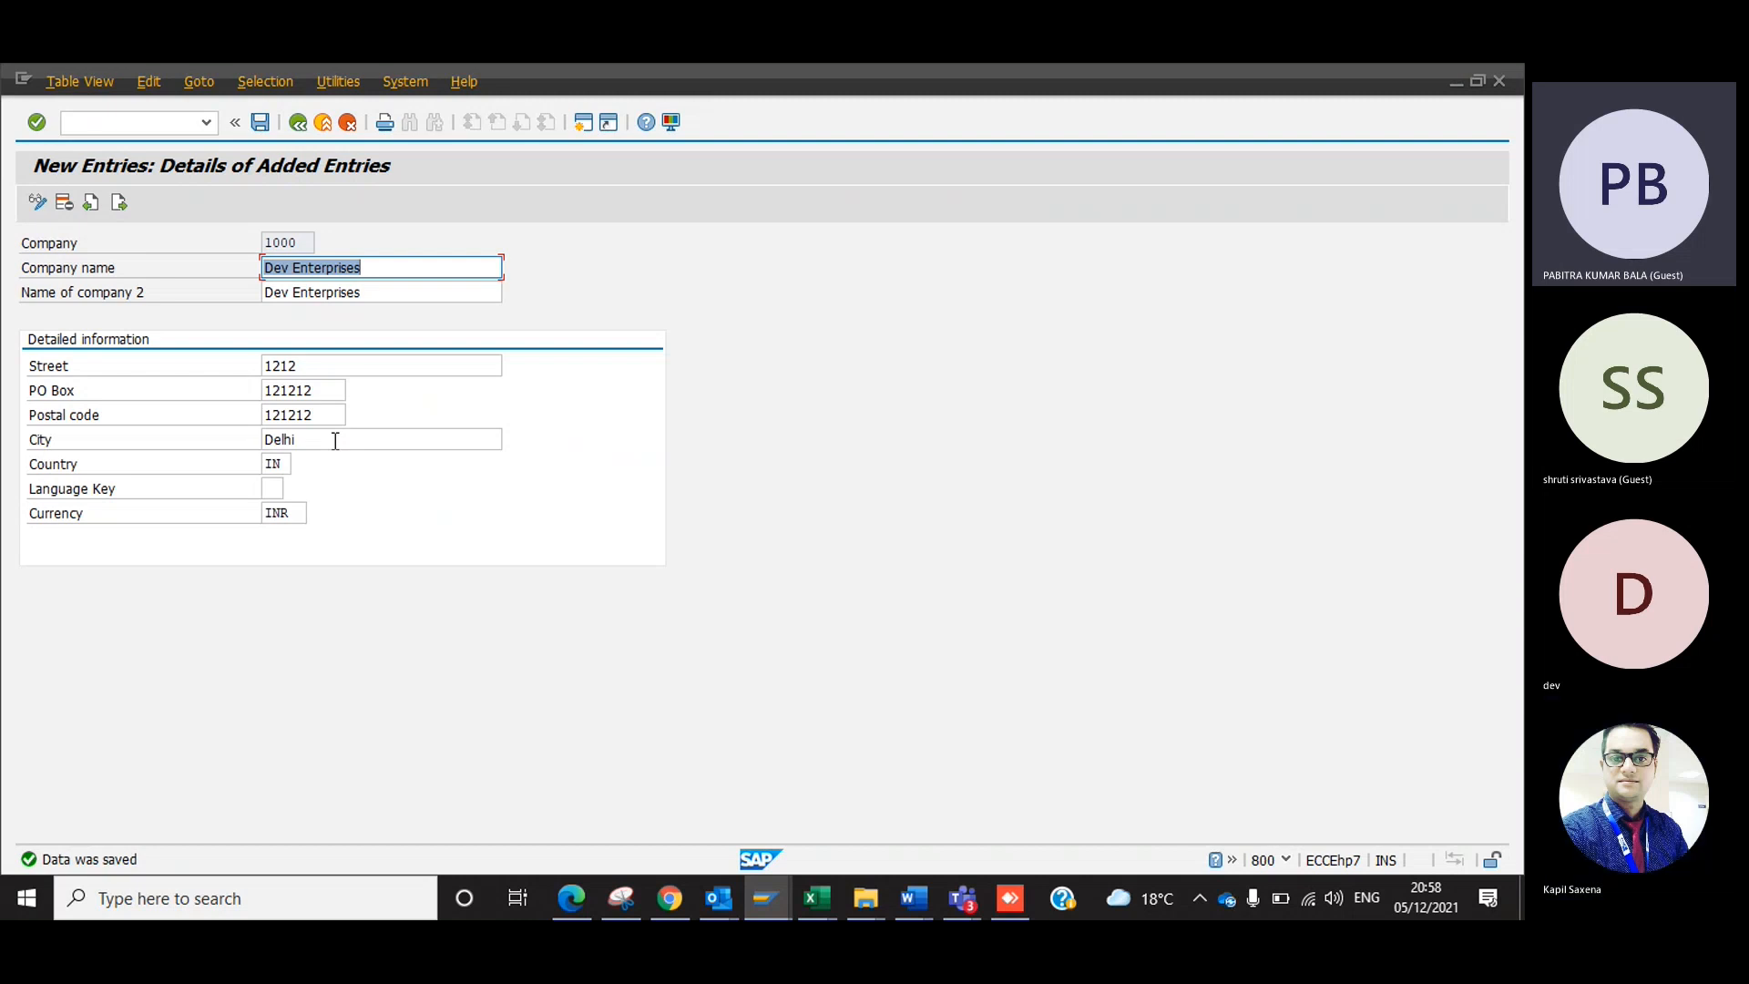
Go back to the internal trading partners overview, locate company 1000, and exit through the IMG structure.
key("F3")
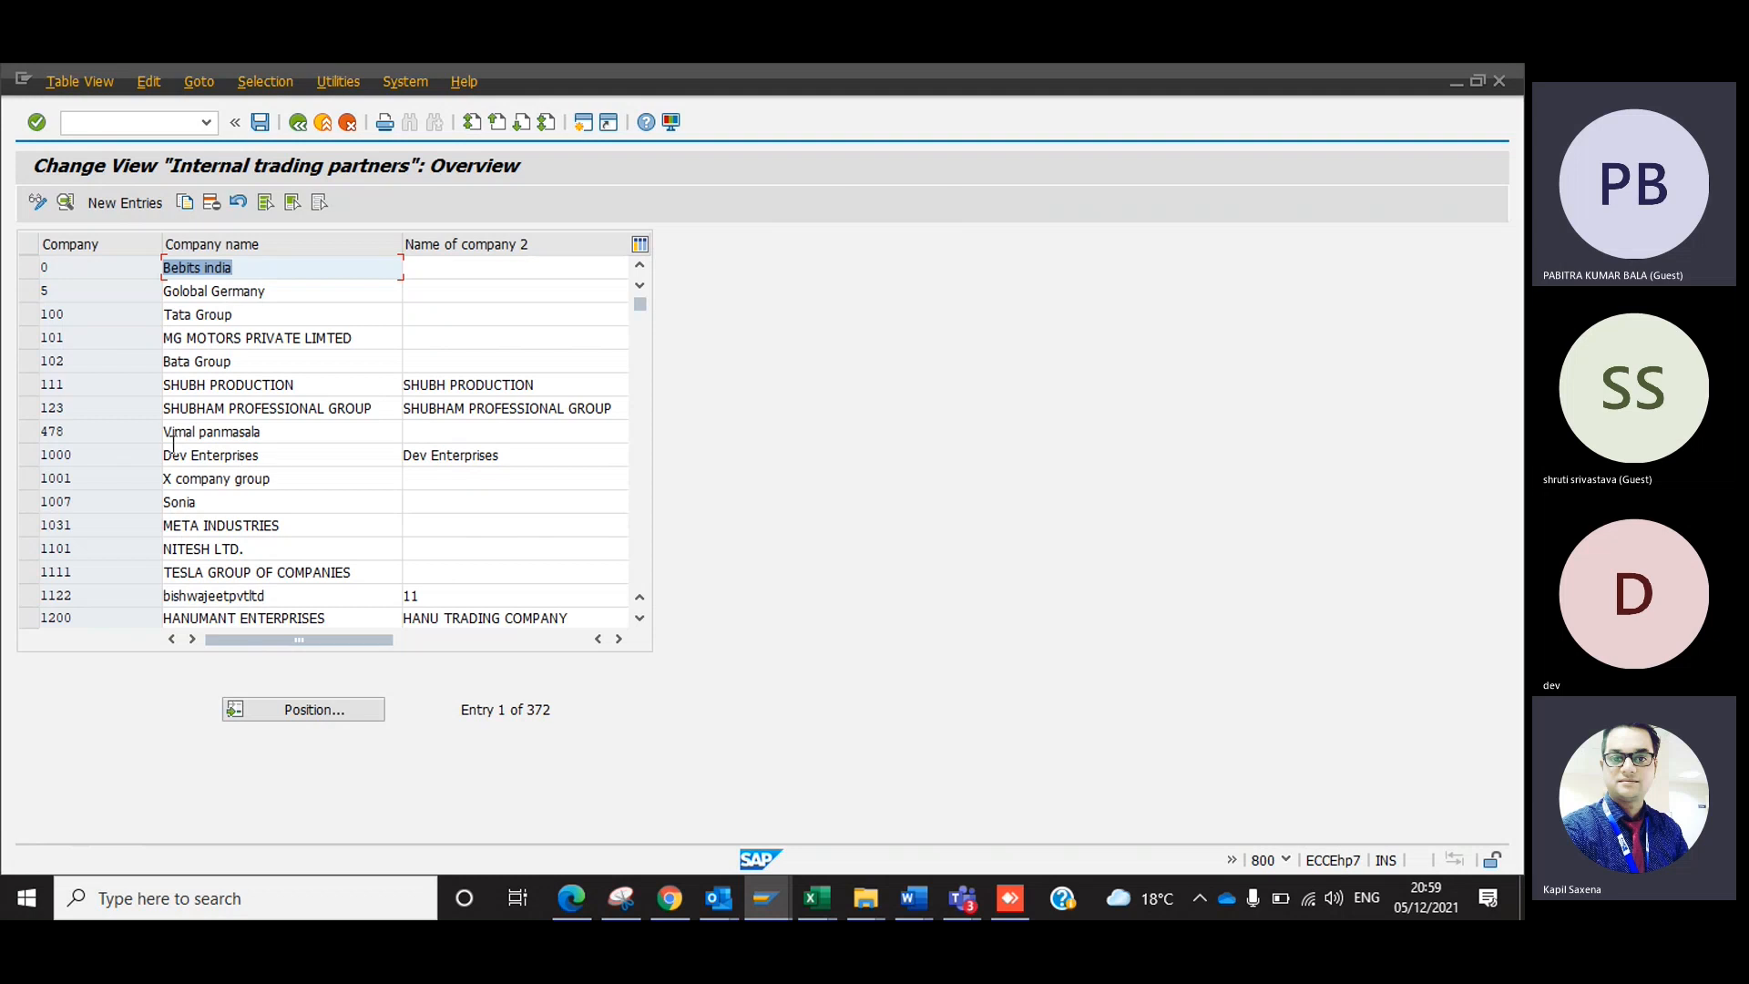
left_click(95, 464)
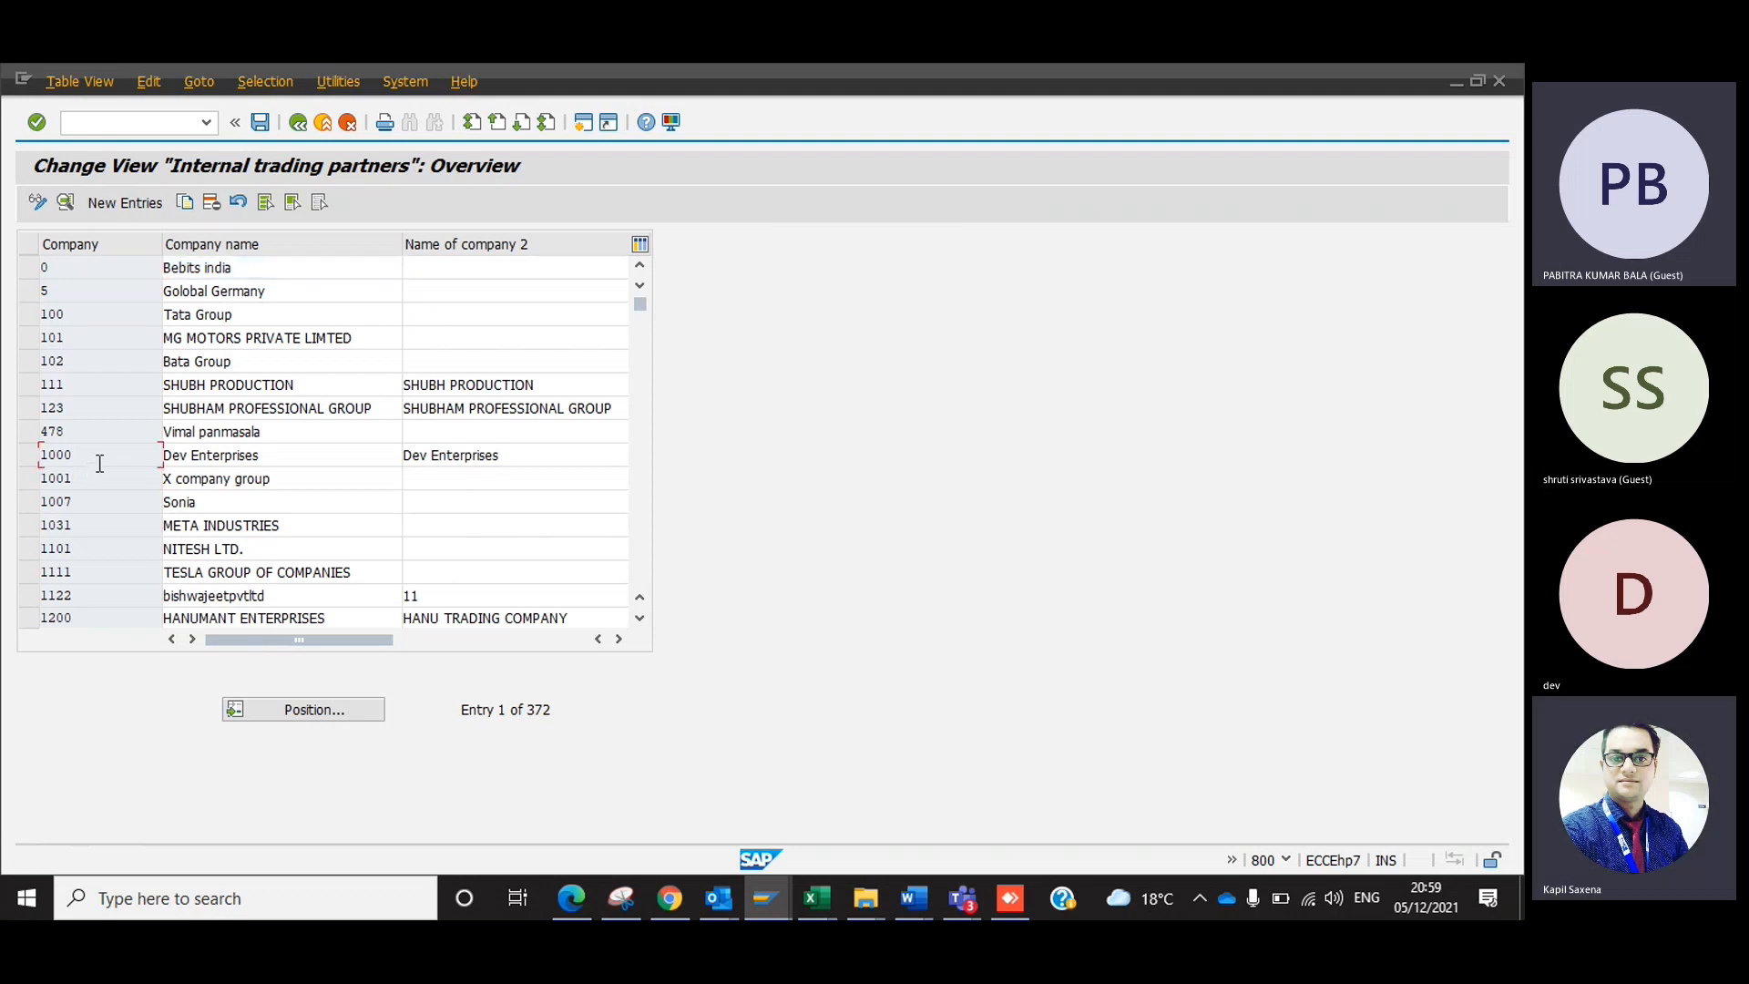
key("F3")
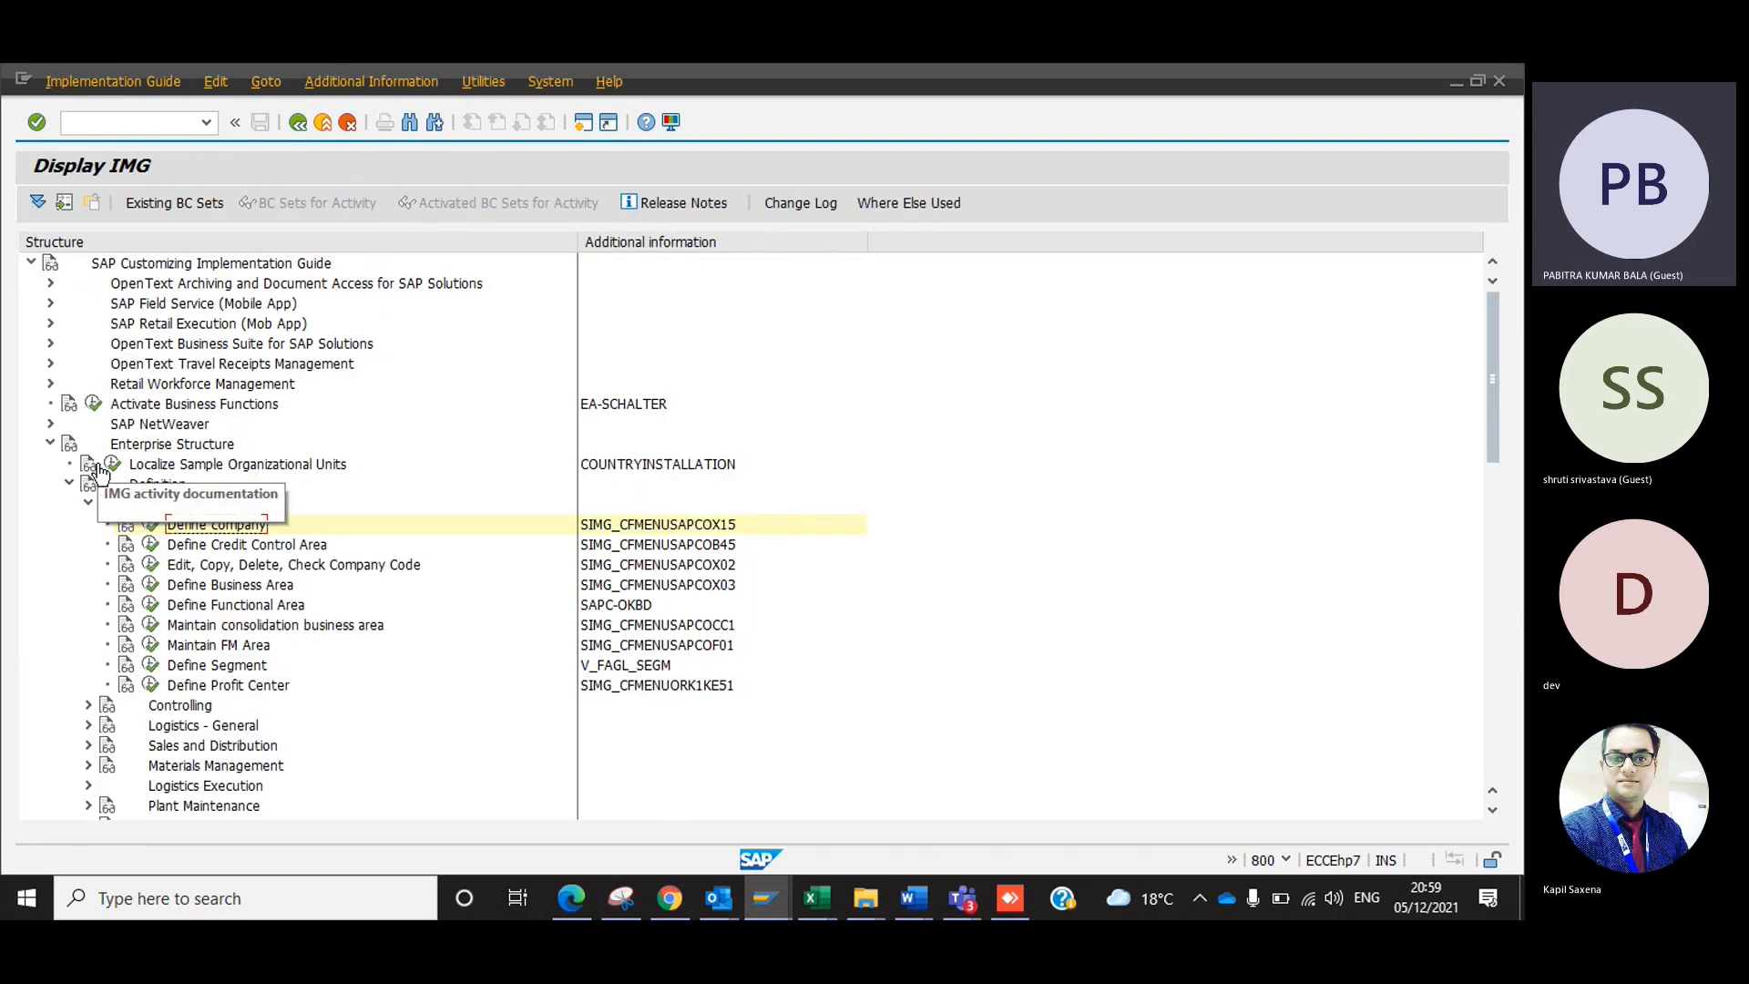
key("F3")
Switch to the SAP - FI- Configuration Guide workbook and set the Creation of Company status in E3 to "Done".
key("alt+Tab")
key("alt+Tab")
key("alt+Tab")
key("alt+Tab")
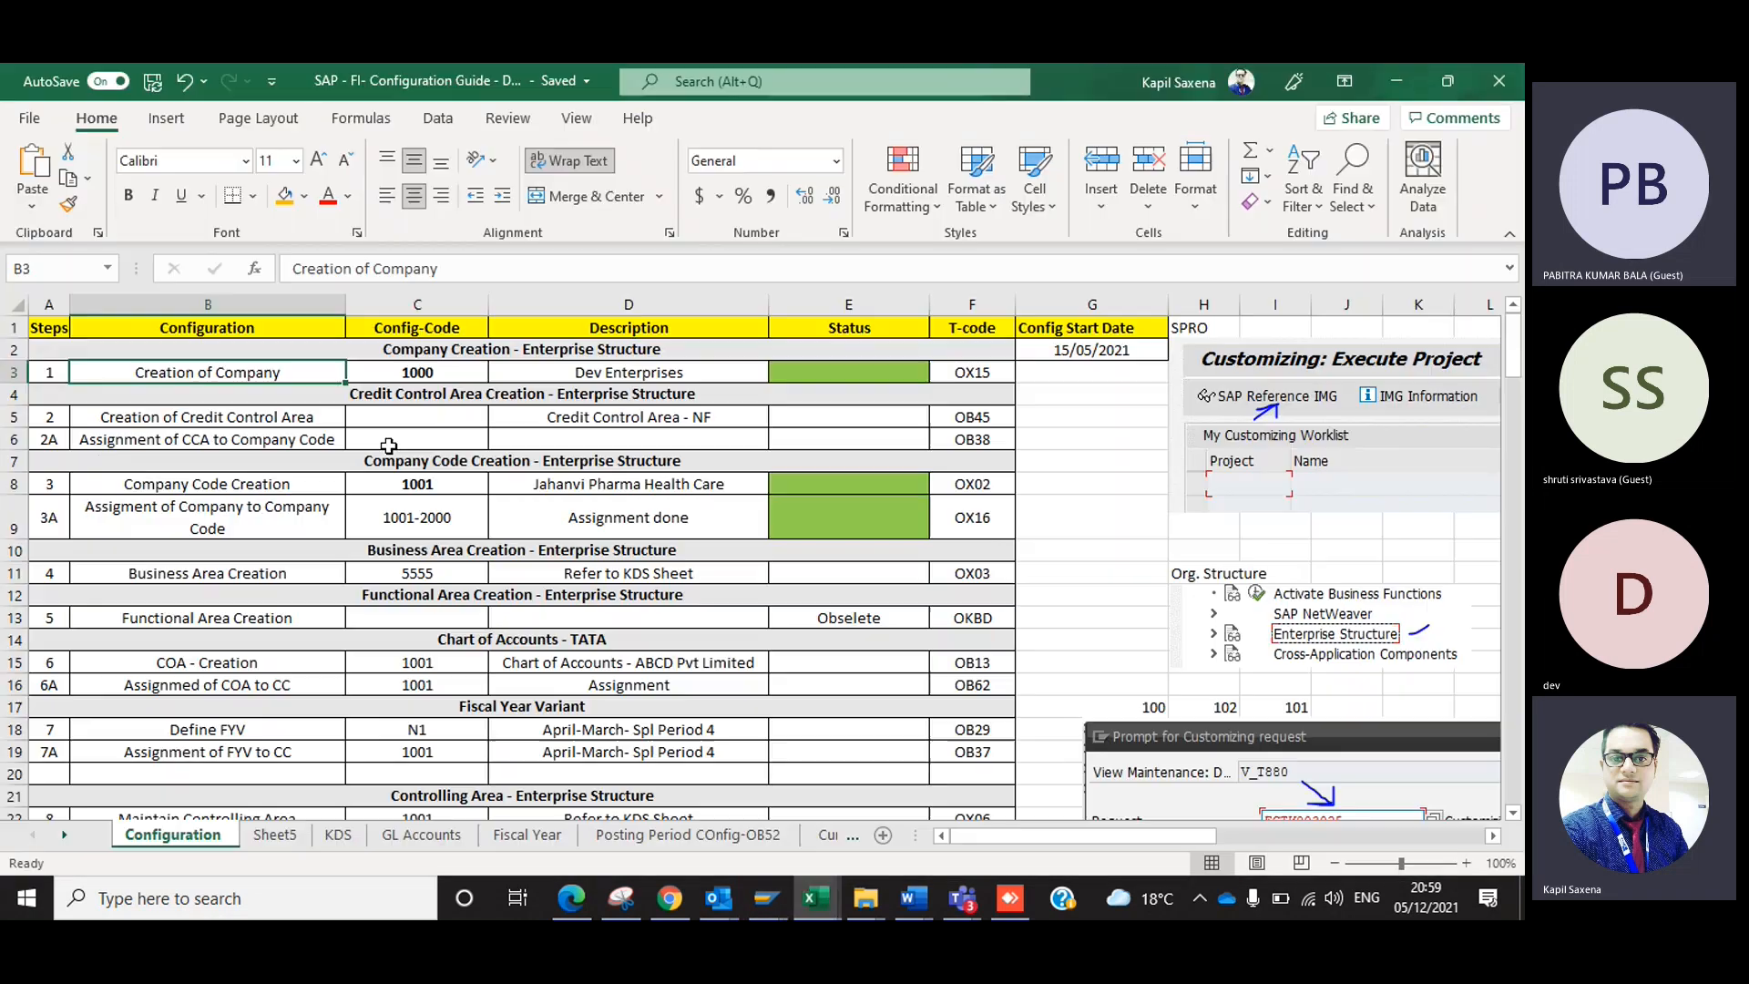
left_click(813, 367)
type("Done")
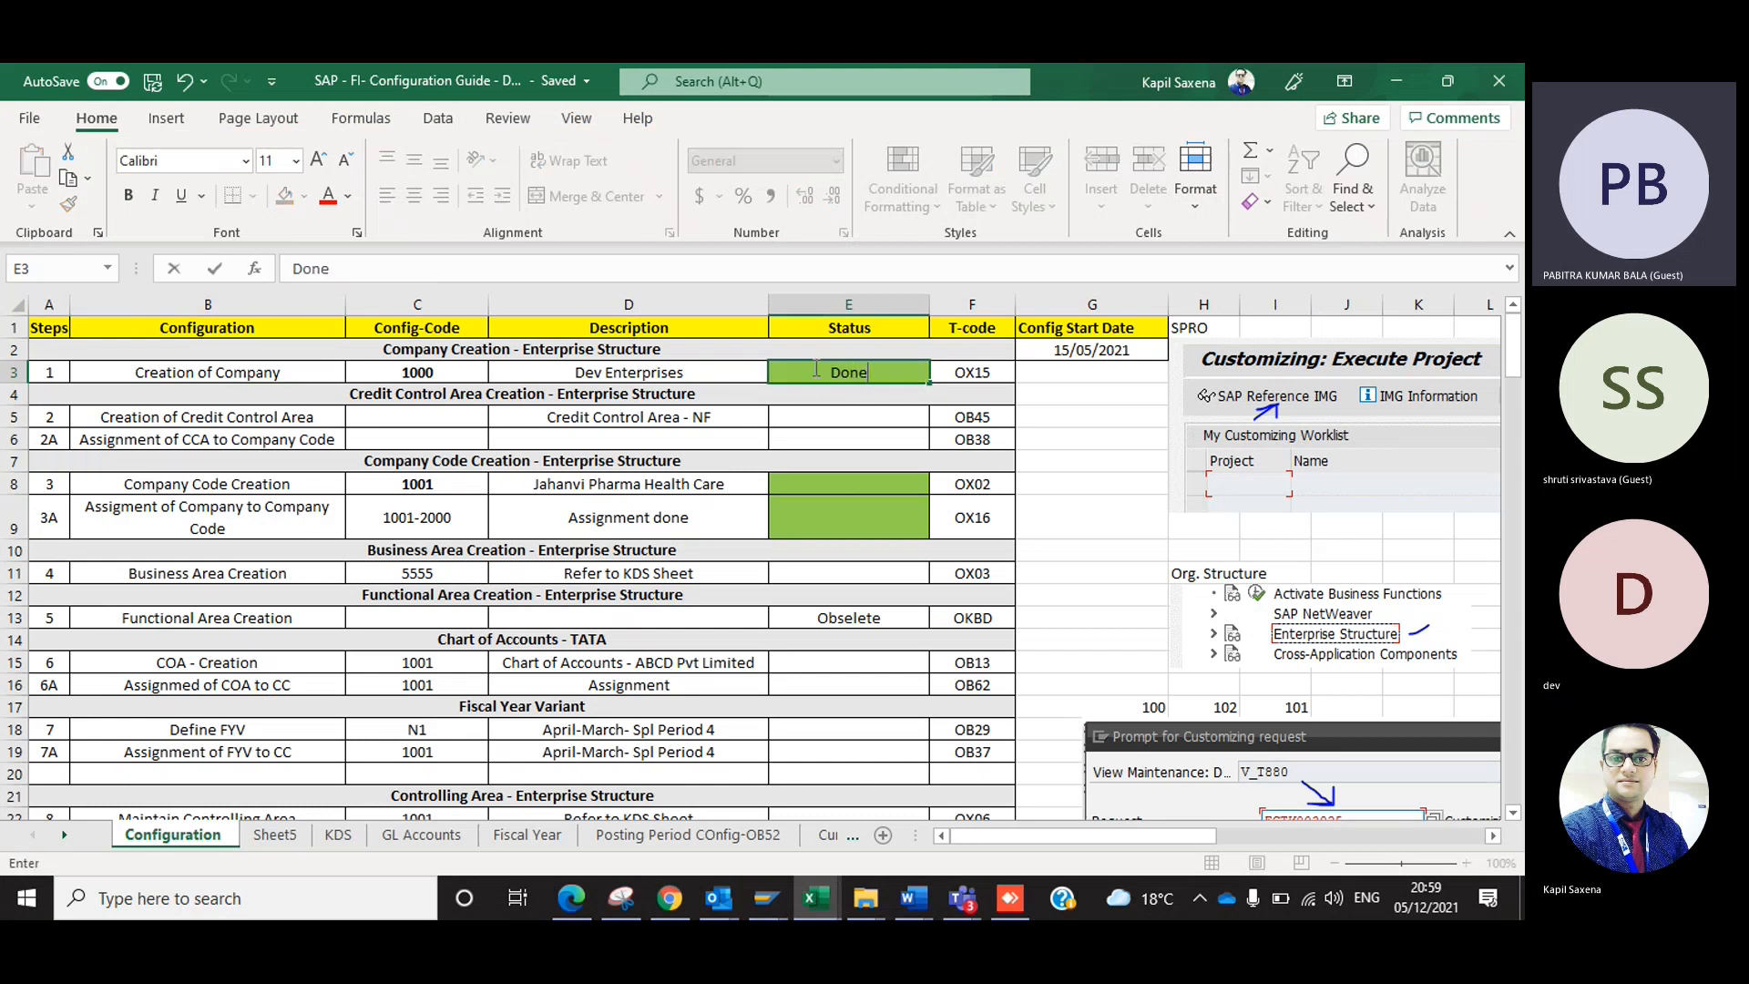
key("ctrl+Return")
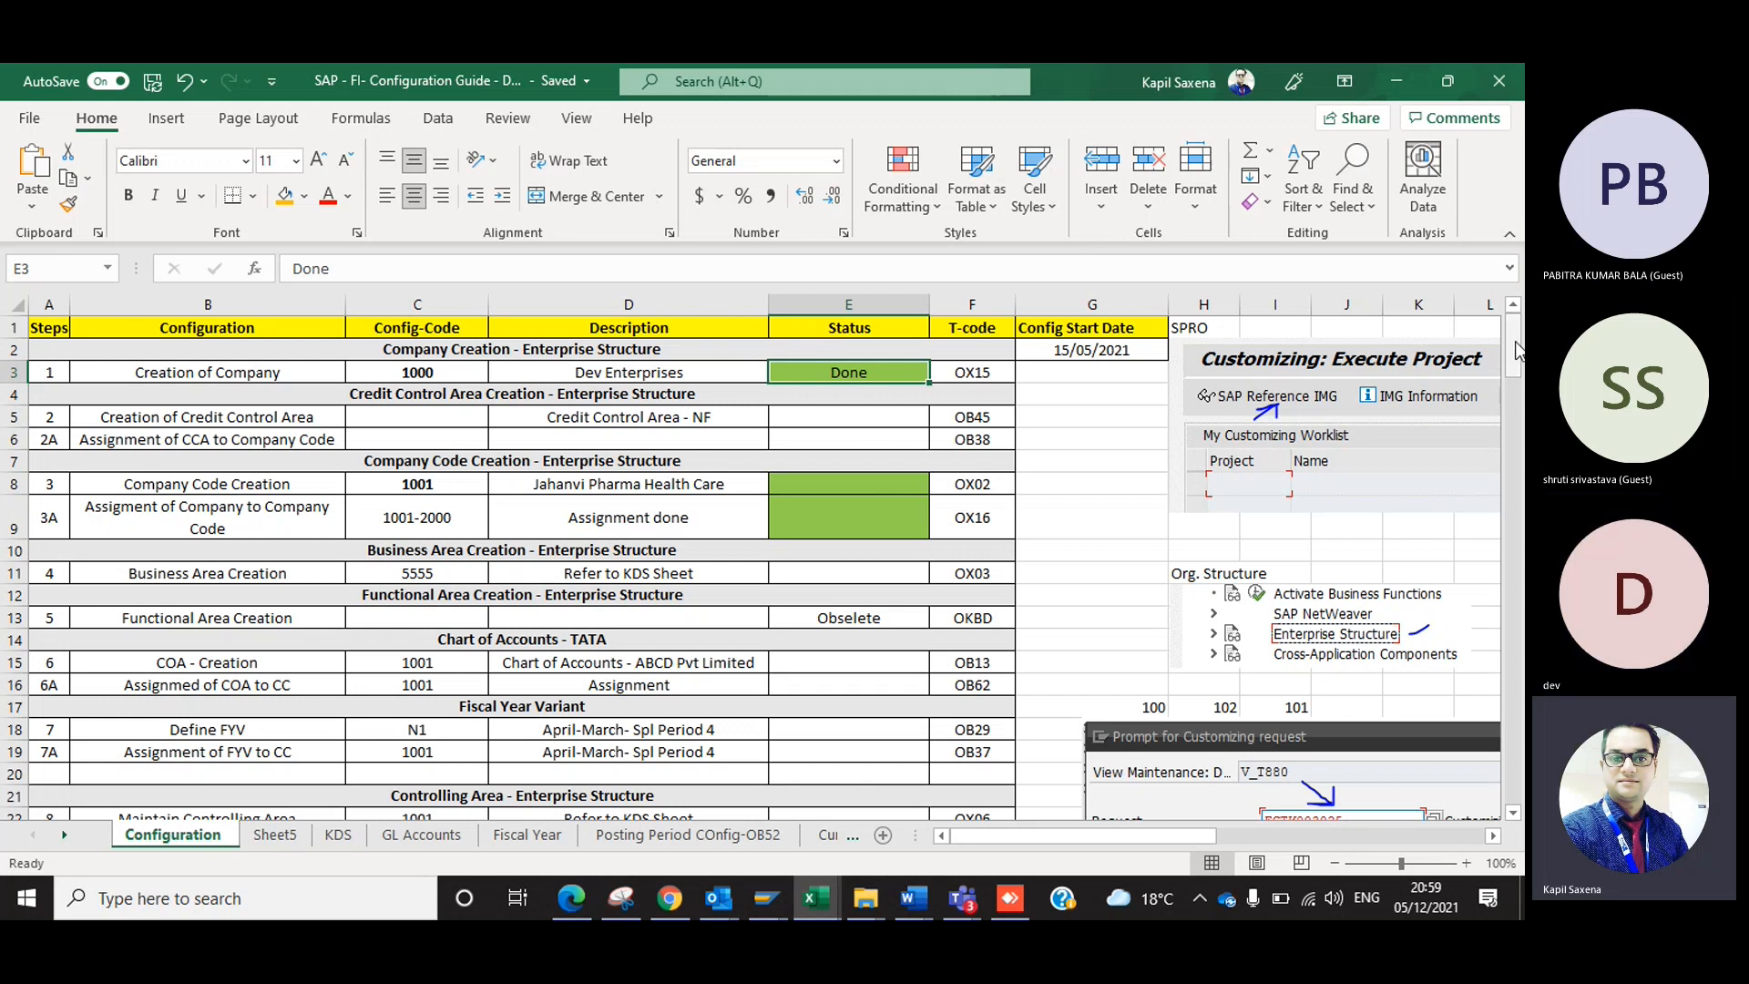
Move the Prompt for Customizing request picture over the configuration table to view it in full, and return it beside the table.
left_click_drag(1516, 351, 1514, 403)
left_click_drag(1188, 518, 951, 534)
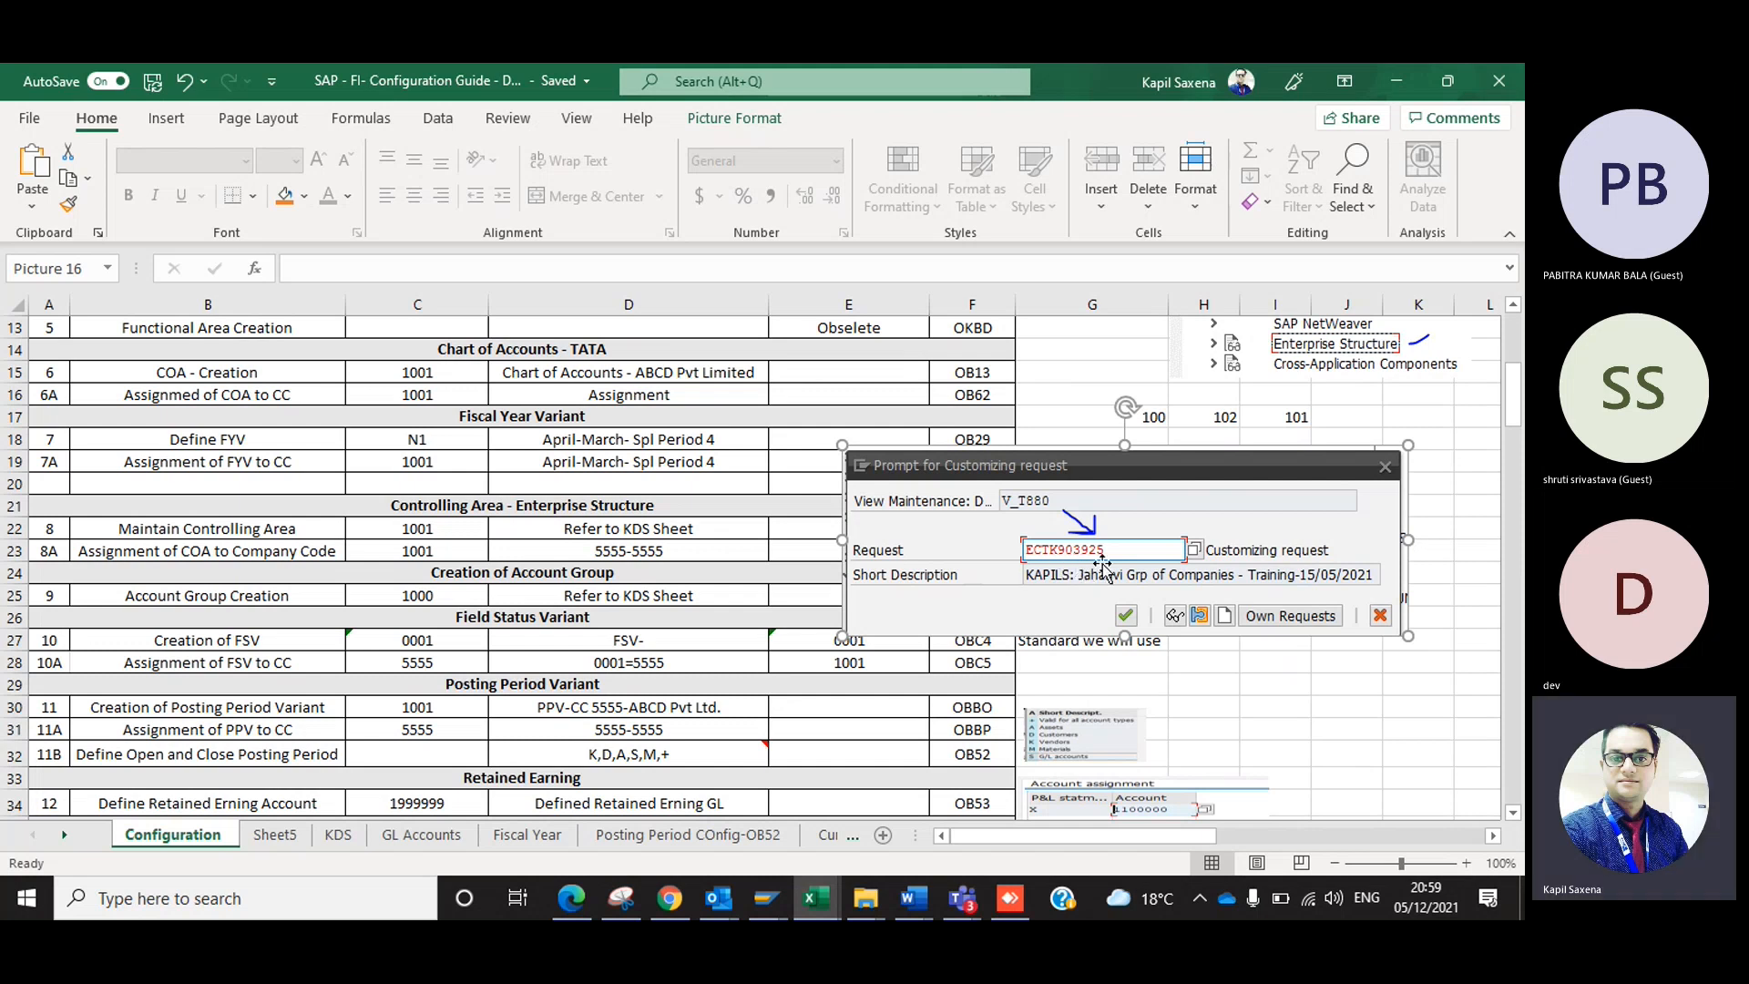
left_click_drag(1102, 565, 1339, 540)
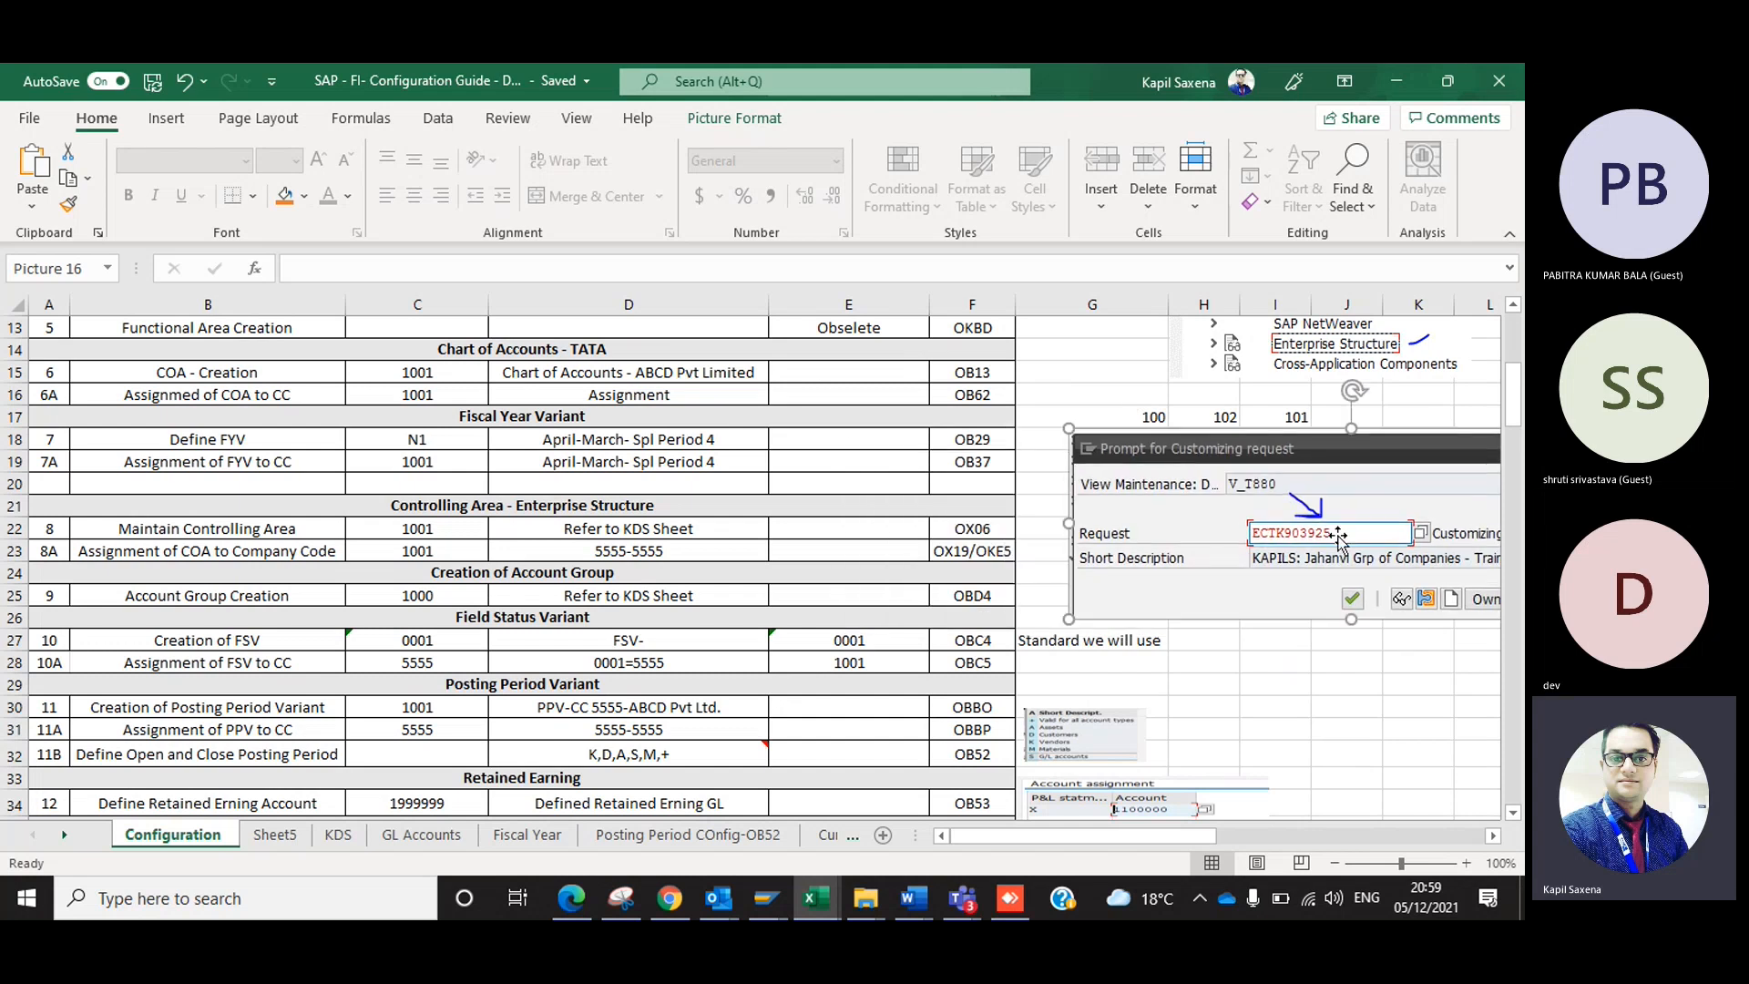
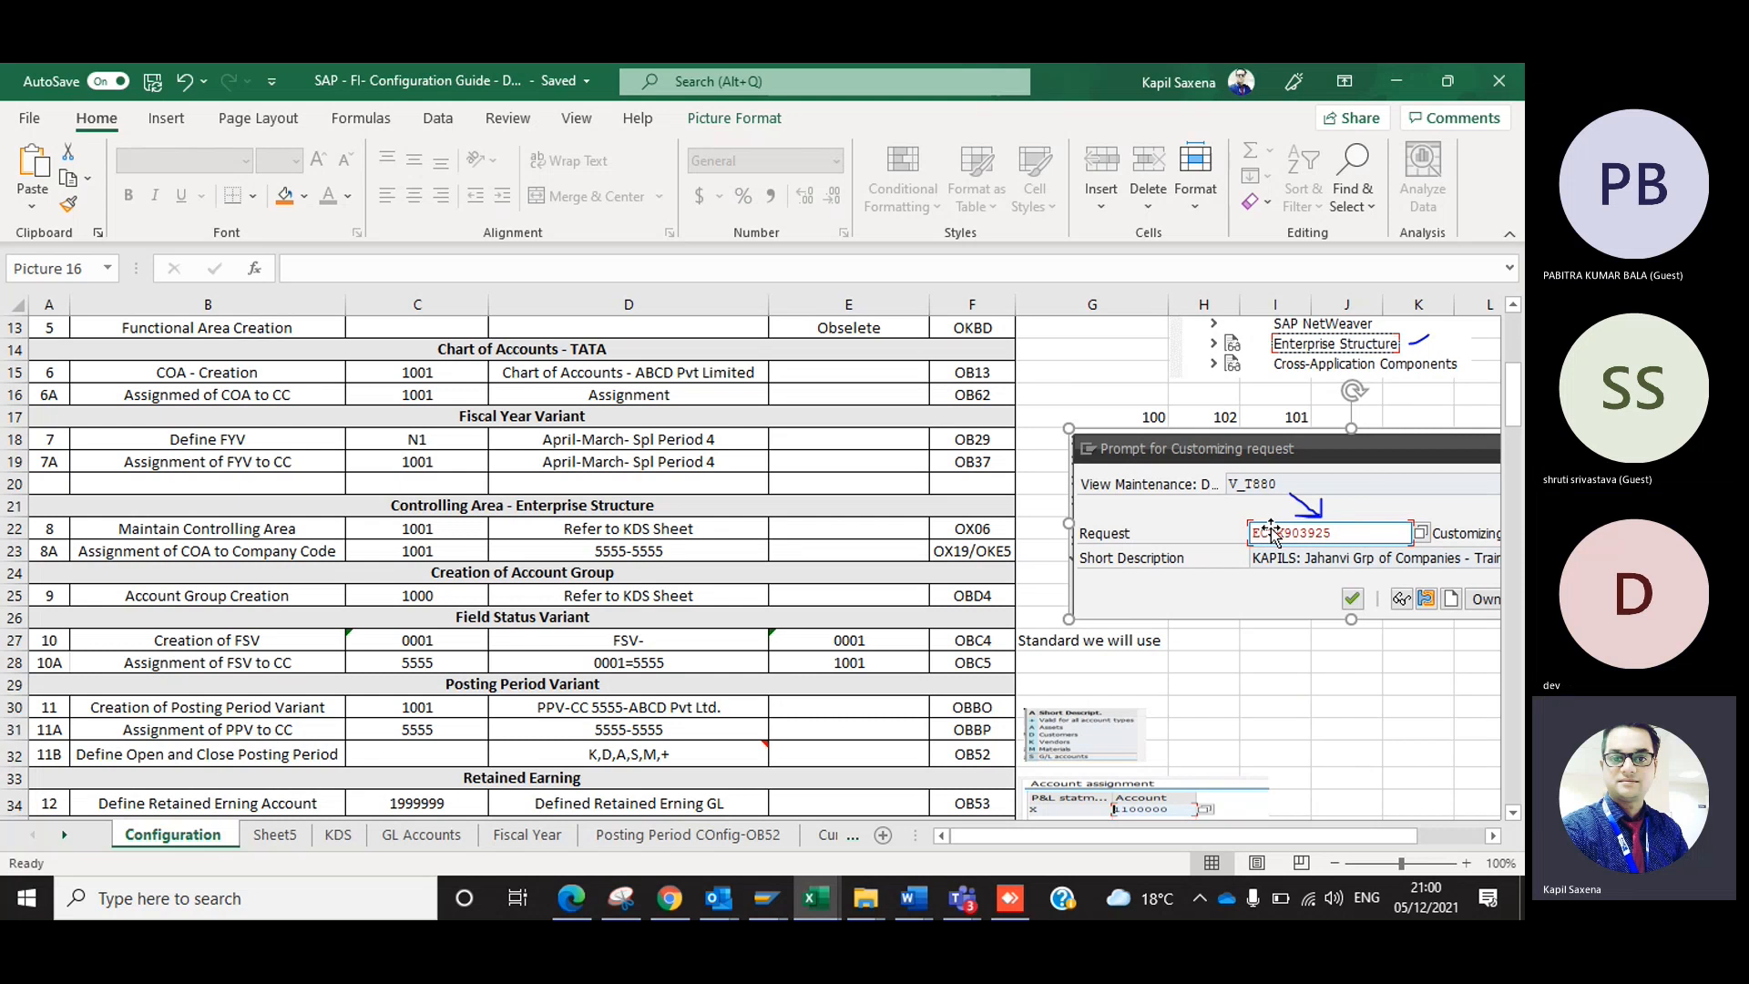
Switch to SAP, leave the customizing project screen, and start a new company entry in transaction OX15.
key("alt+Tab")
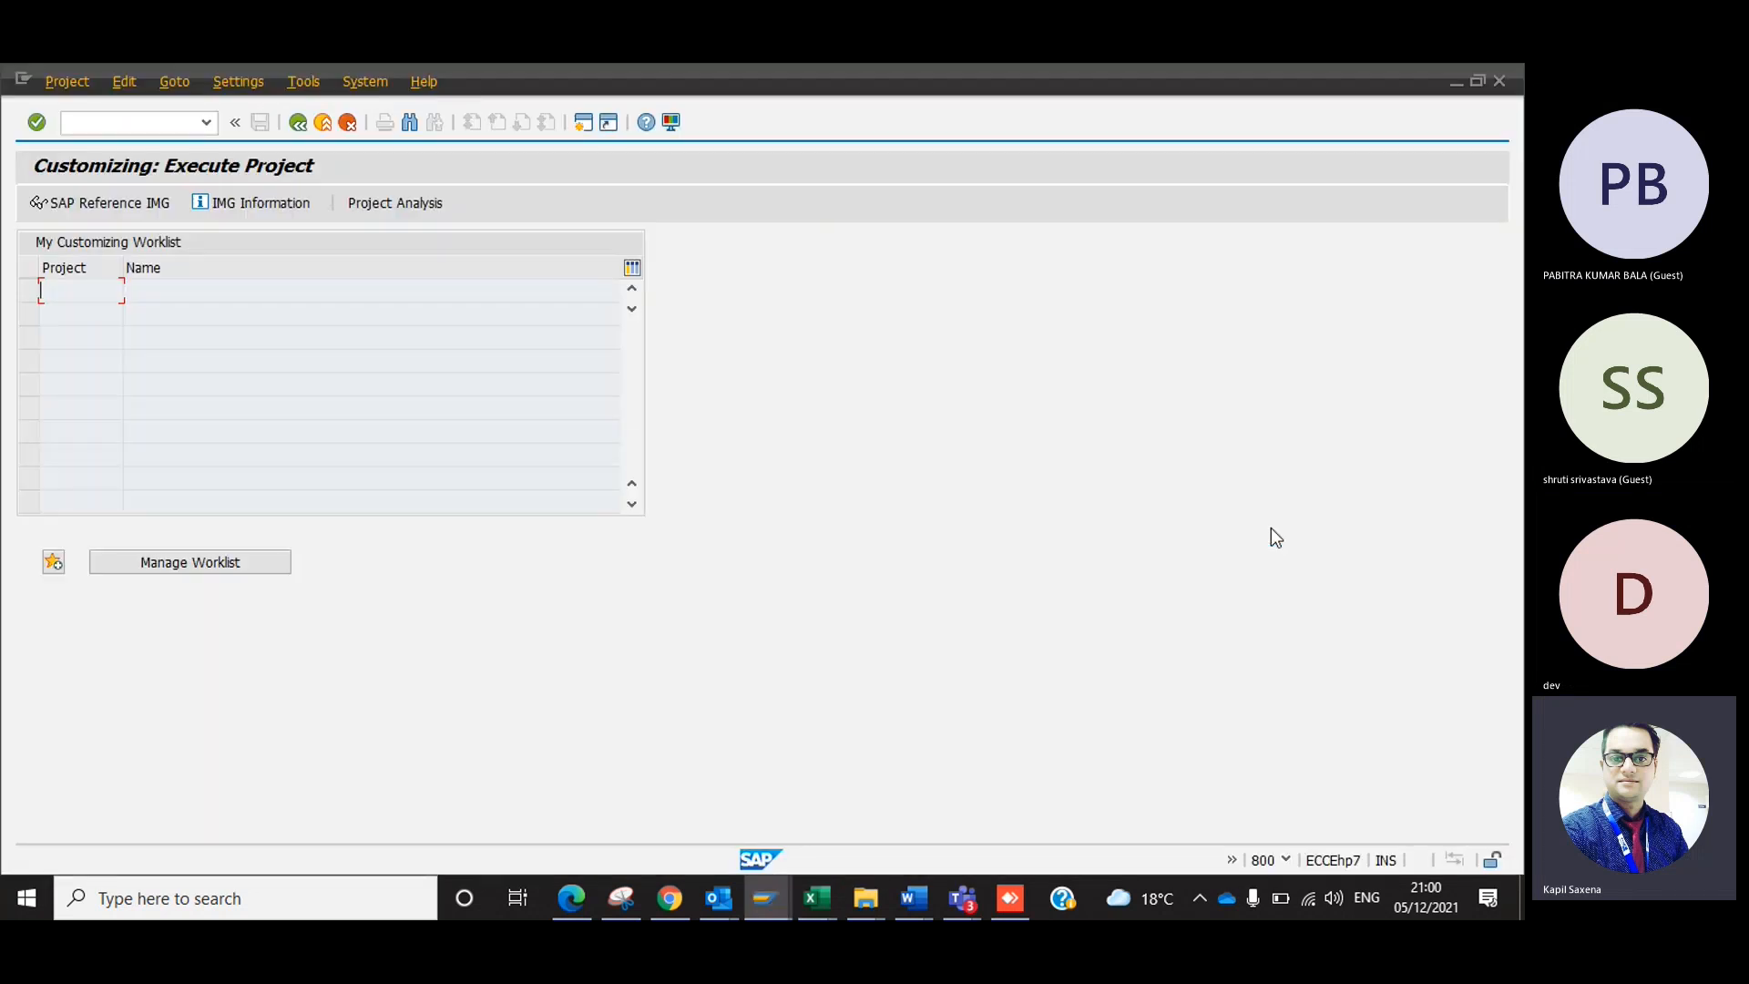
key("F3")
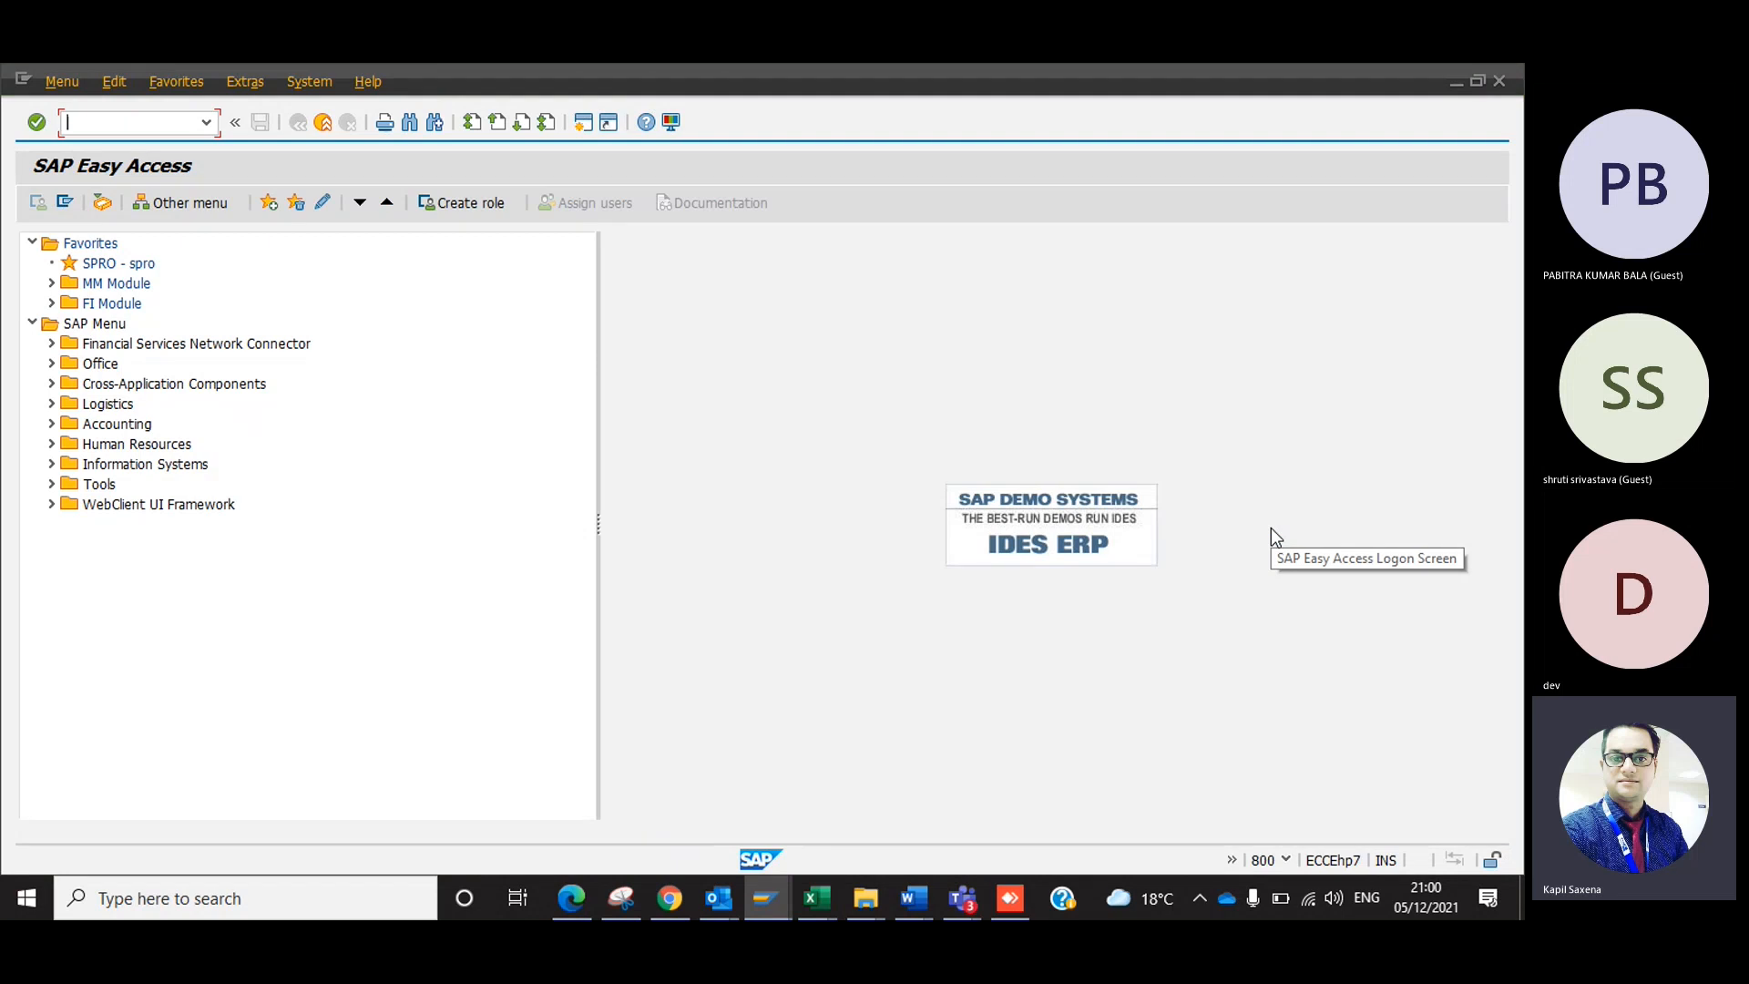
type("ox15")
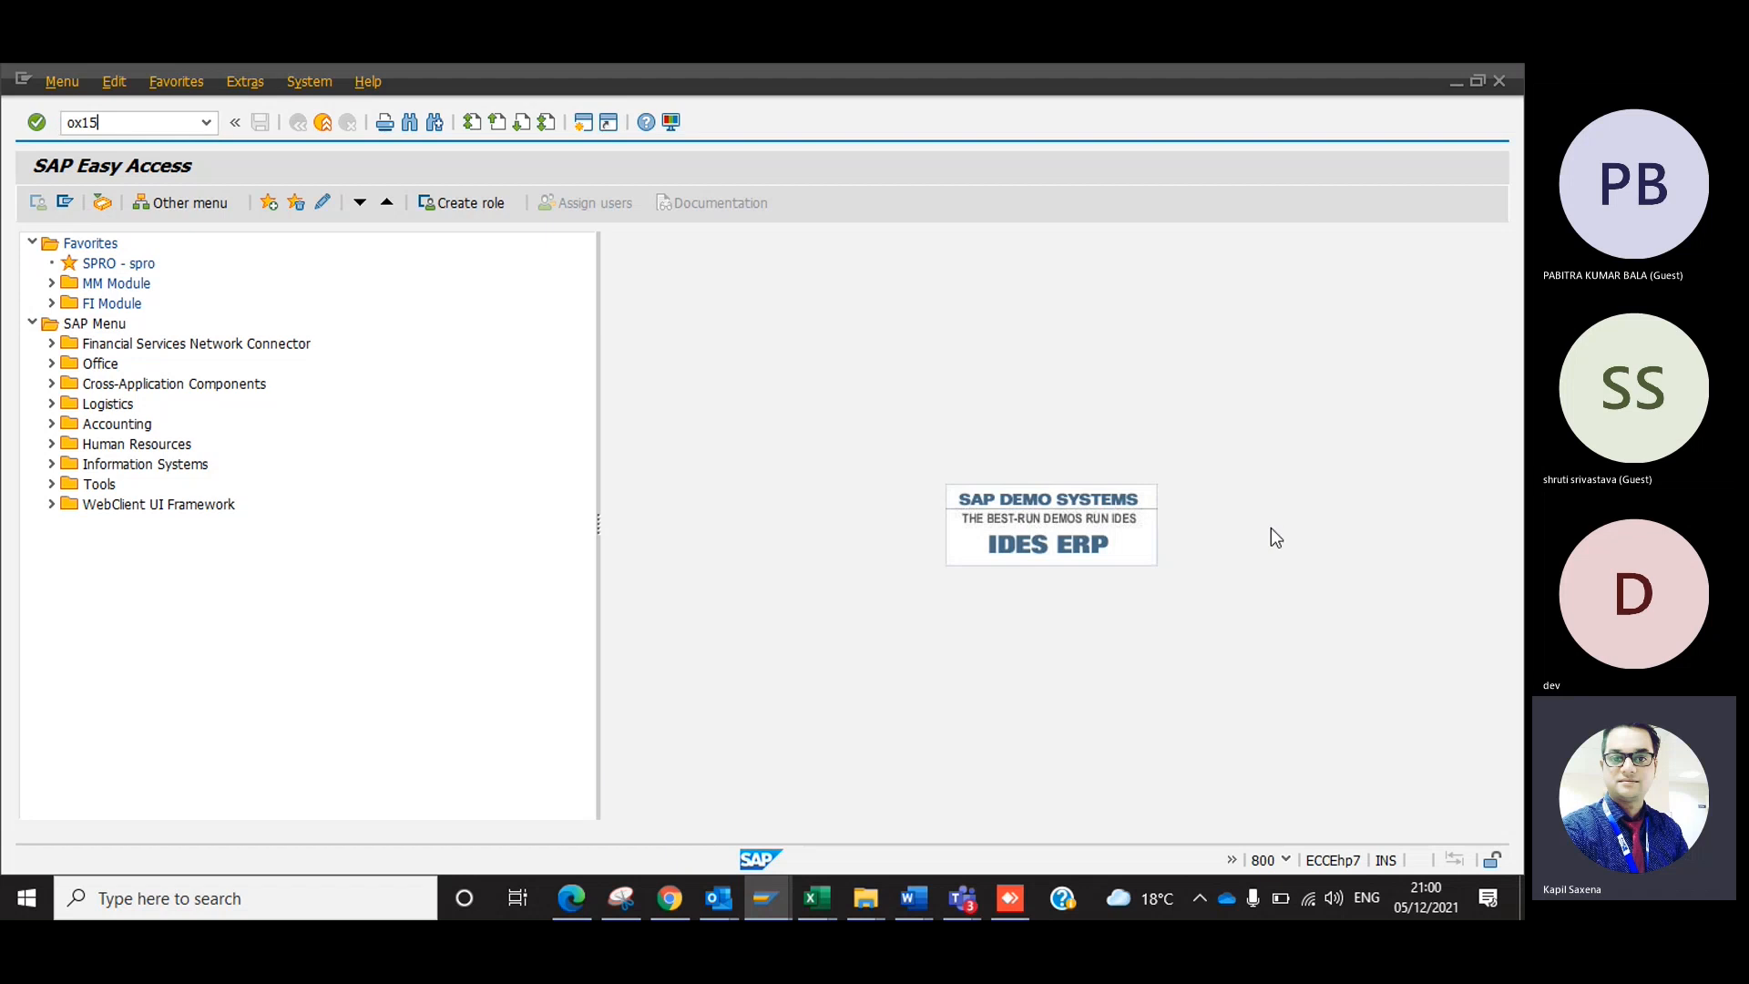
key("Return")
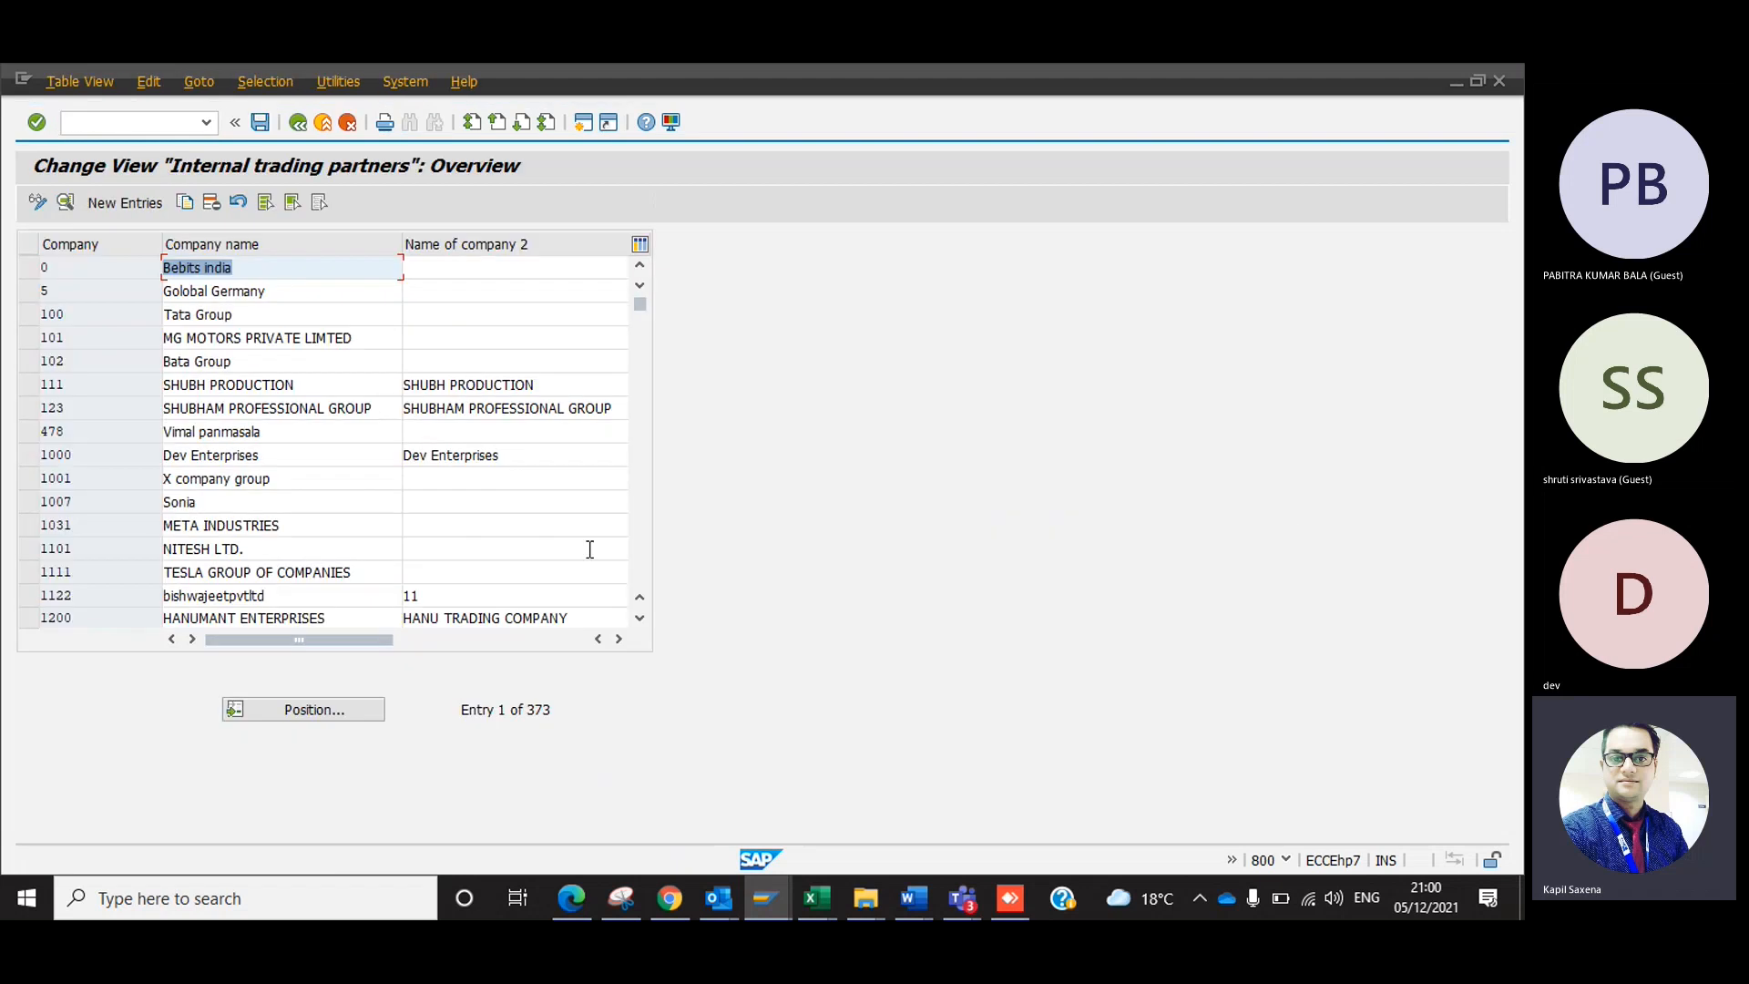
left_click(133, 205)
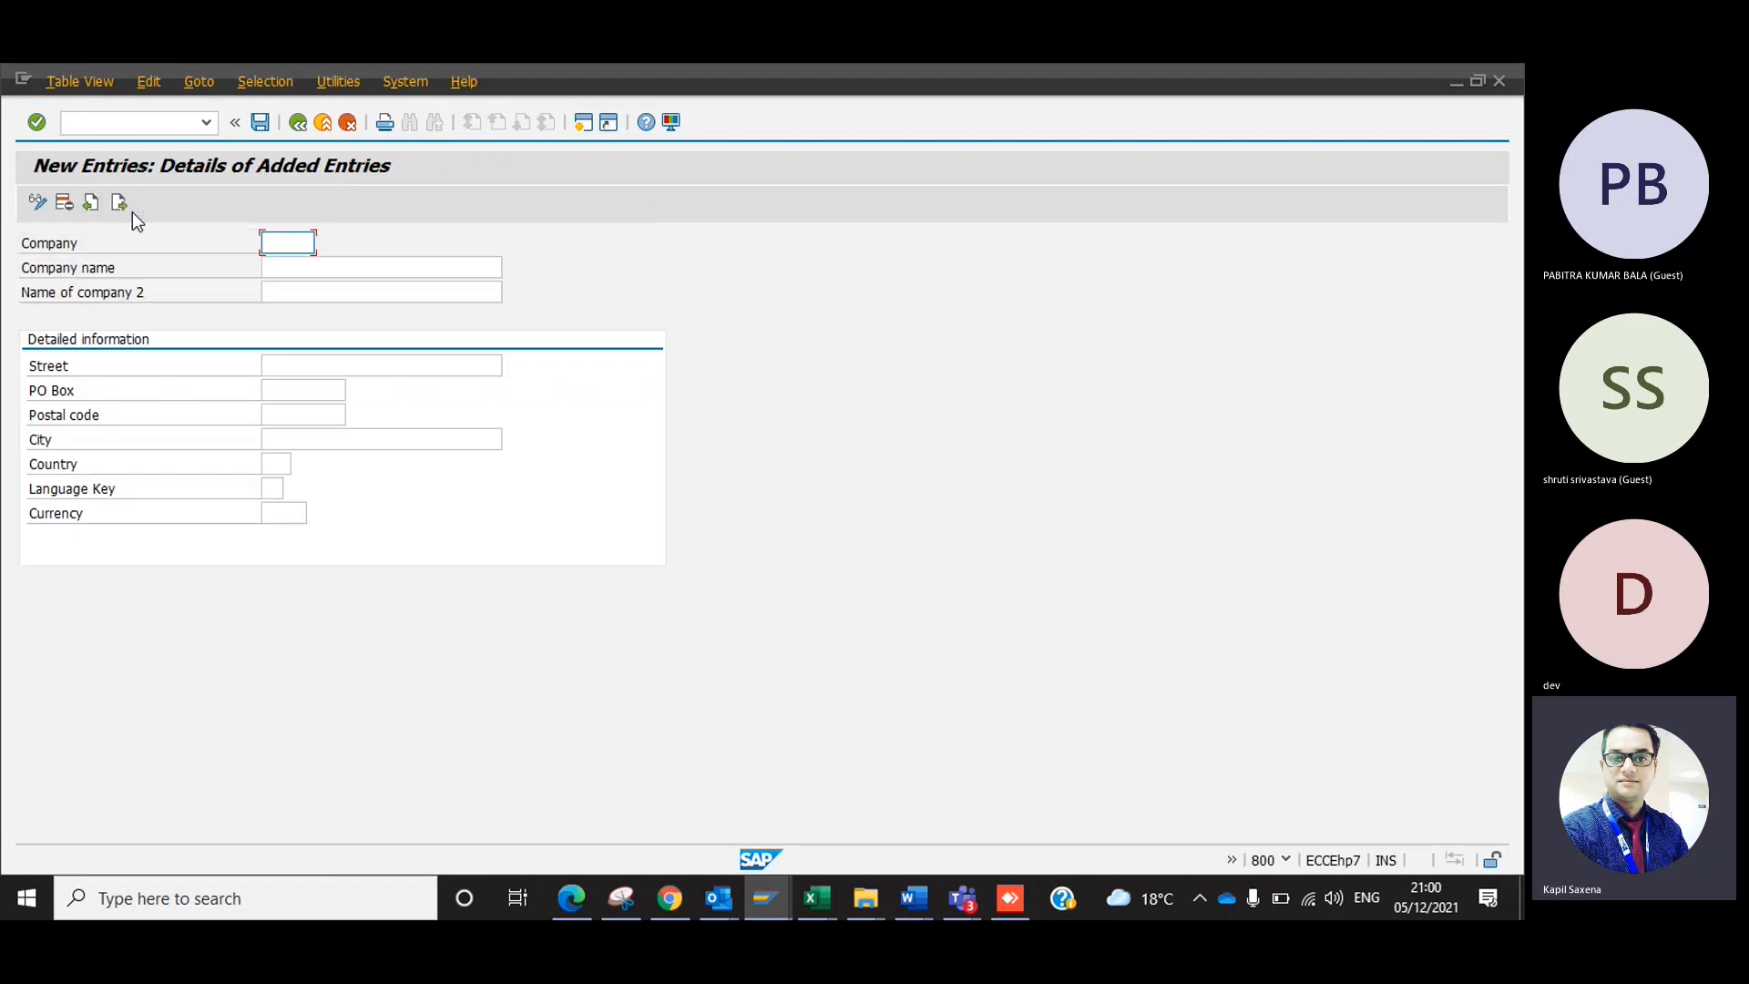
Enter 1212 as the company and "Bala Group Of Industries" as the company name.
type("1212")
key("Tab")
type("Bala G")
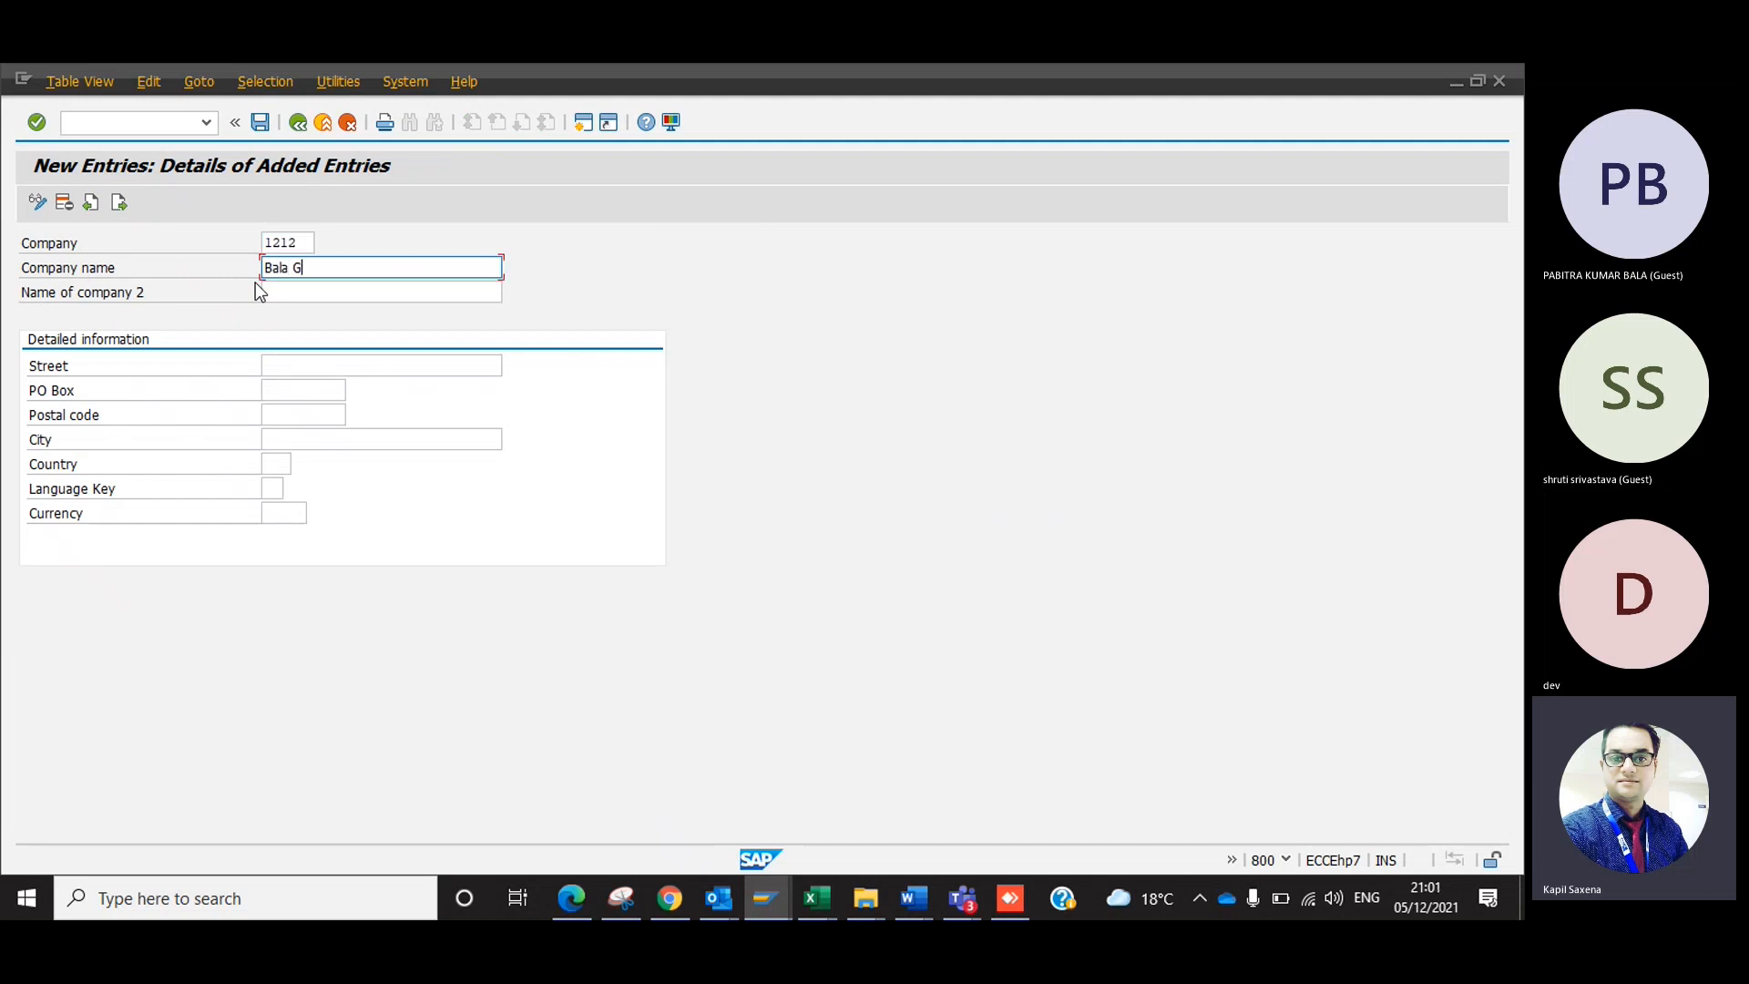
type("roup Of Industries")
key("Tab")
Replace the company name with the capitalized text "BALA GROUP OF INDUSTRIES".
key("shift+Tab")
key("Right")
key("Left")
key("Home")
key("Delete")
key("Delete")
key("Delete")
key("Delete")
key("Delete")
key("Delete")
key("Delete")
key("Delete")
key("Delete")
key("Delete")
key("Delete")
key("Delete")
key("Delete")
key("Delete")
key("Delete")
key("Delete")
key("Delete")
key("Delete")
key("Delete")
key("Delete")
key("Delete")
key("Delete")
type("BALA GROUP ")
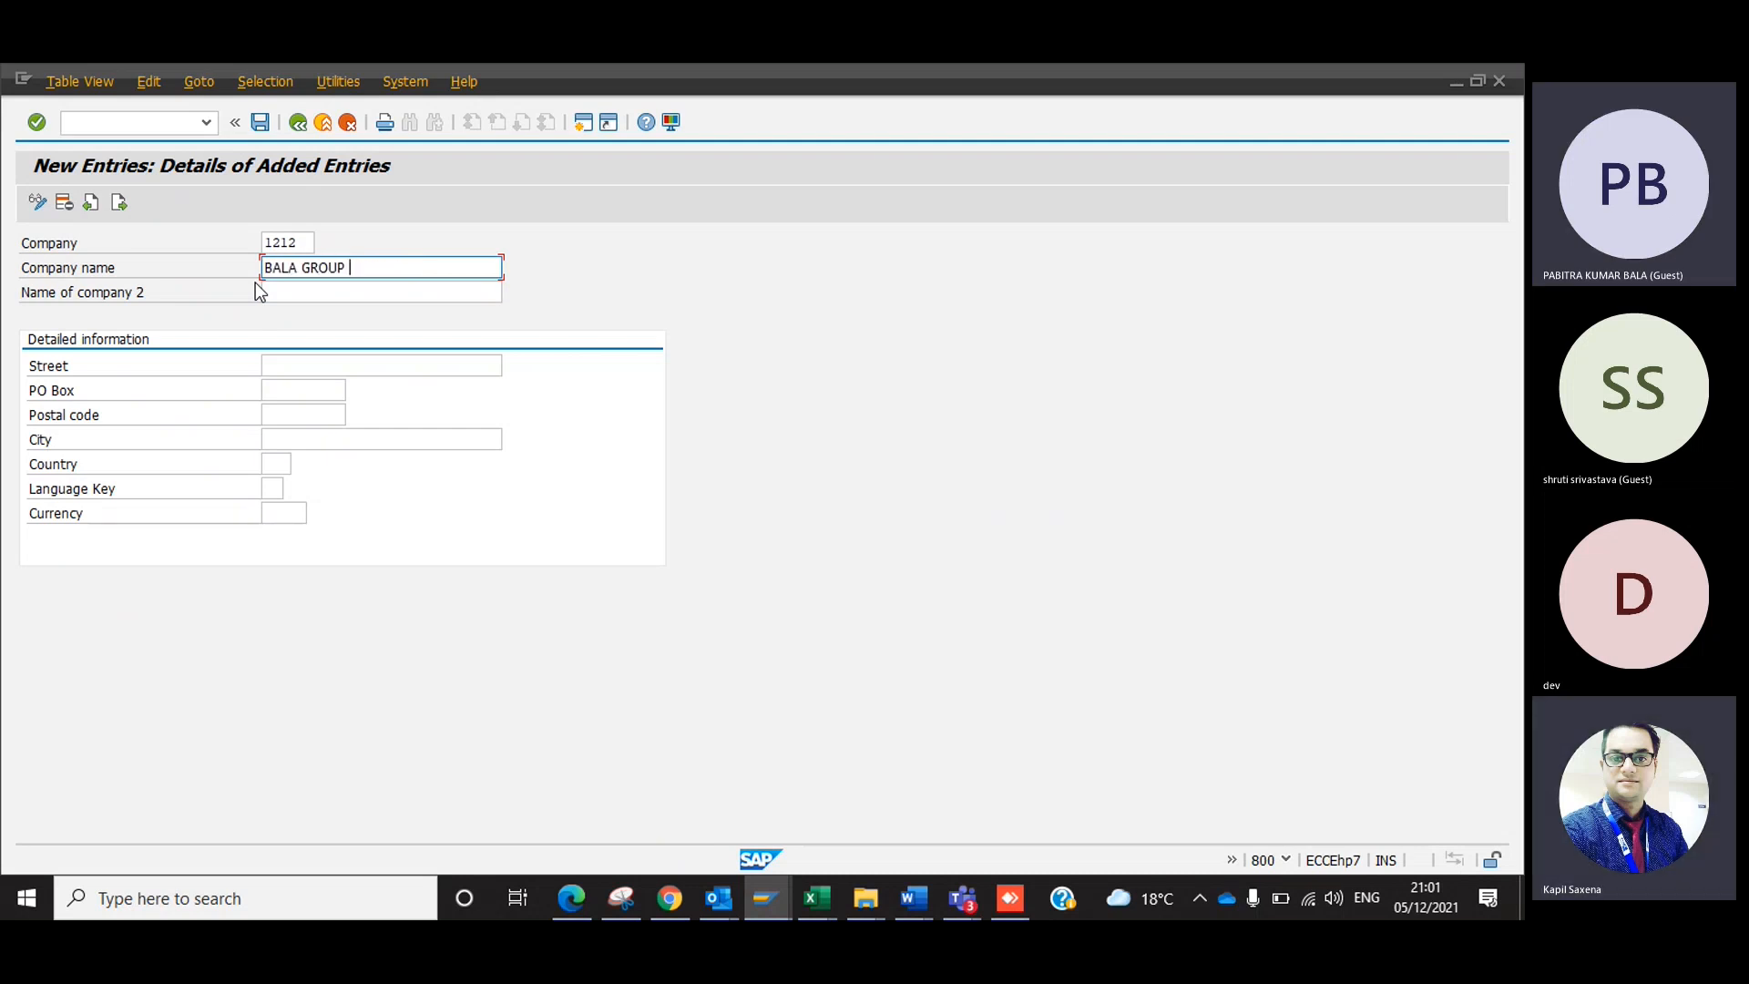
type("OF INDUS")
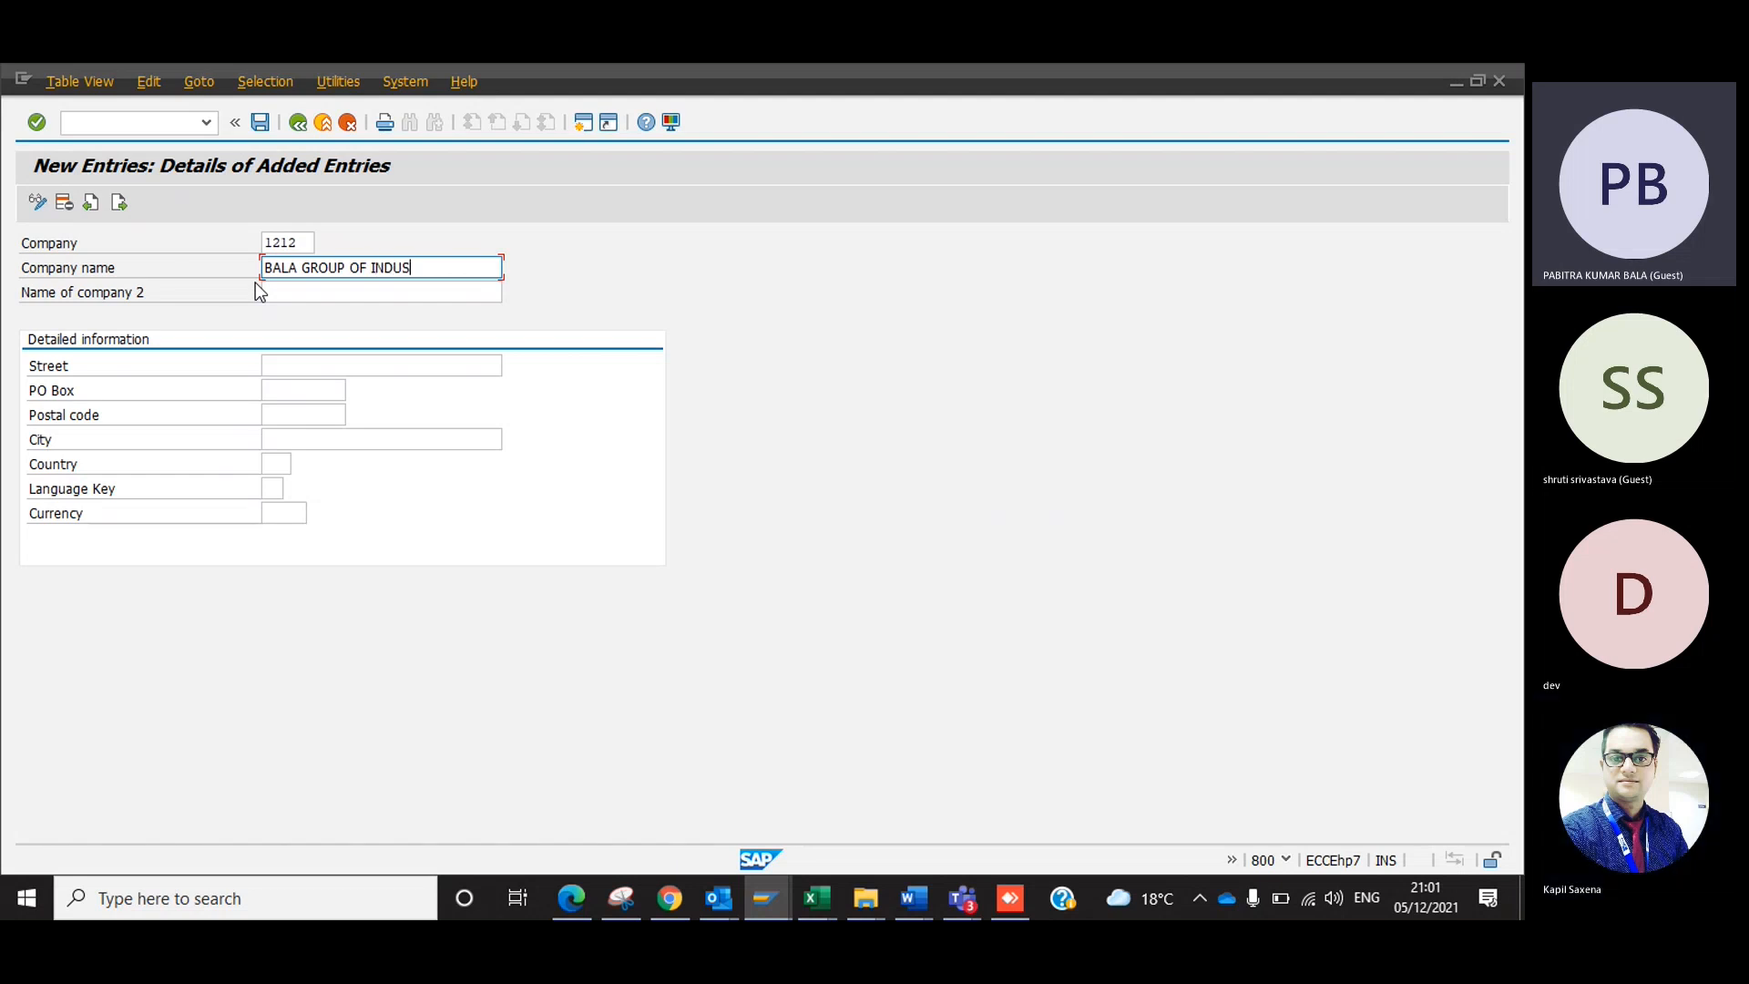
type("TRIES")
Copy the company name BALA GROUP OF INDUSTRIES into the second company name.
key("Tab")
key("shift+Tab")
key("ctrl+c")
key("End")
key("Tab")
key("ctrl+v")
key("Tab")
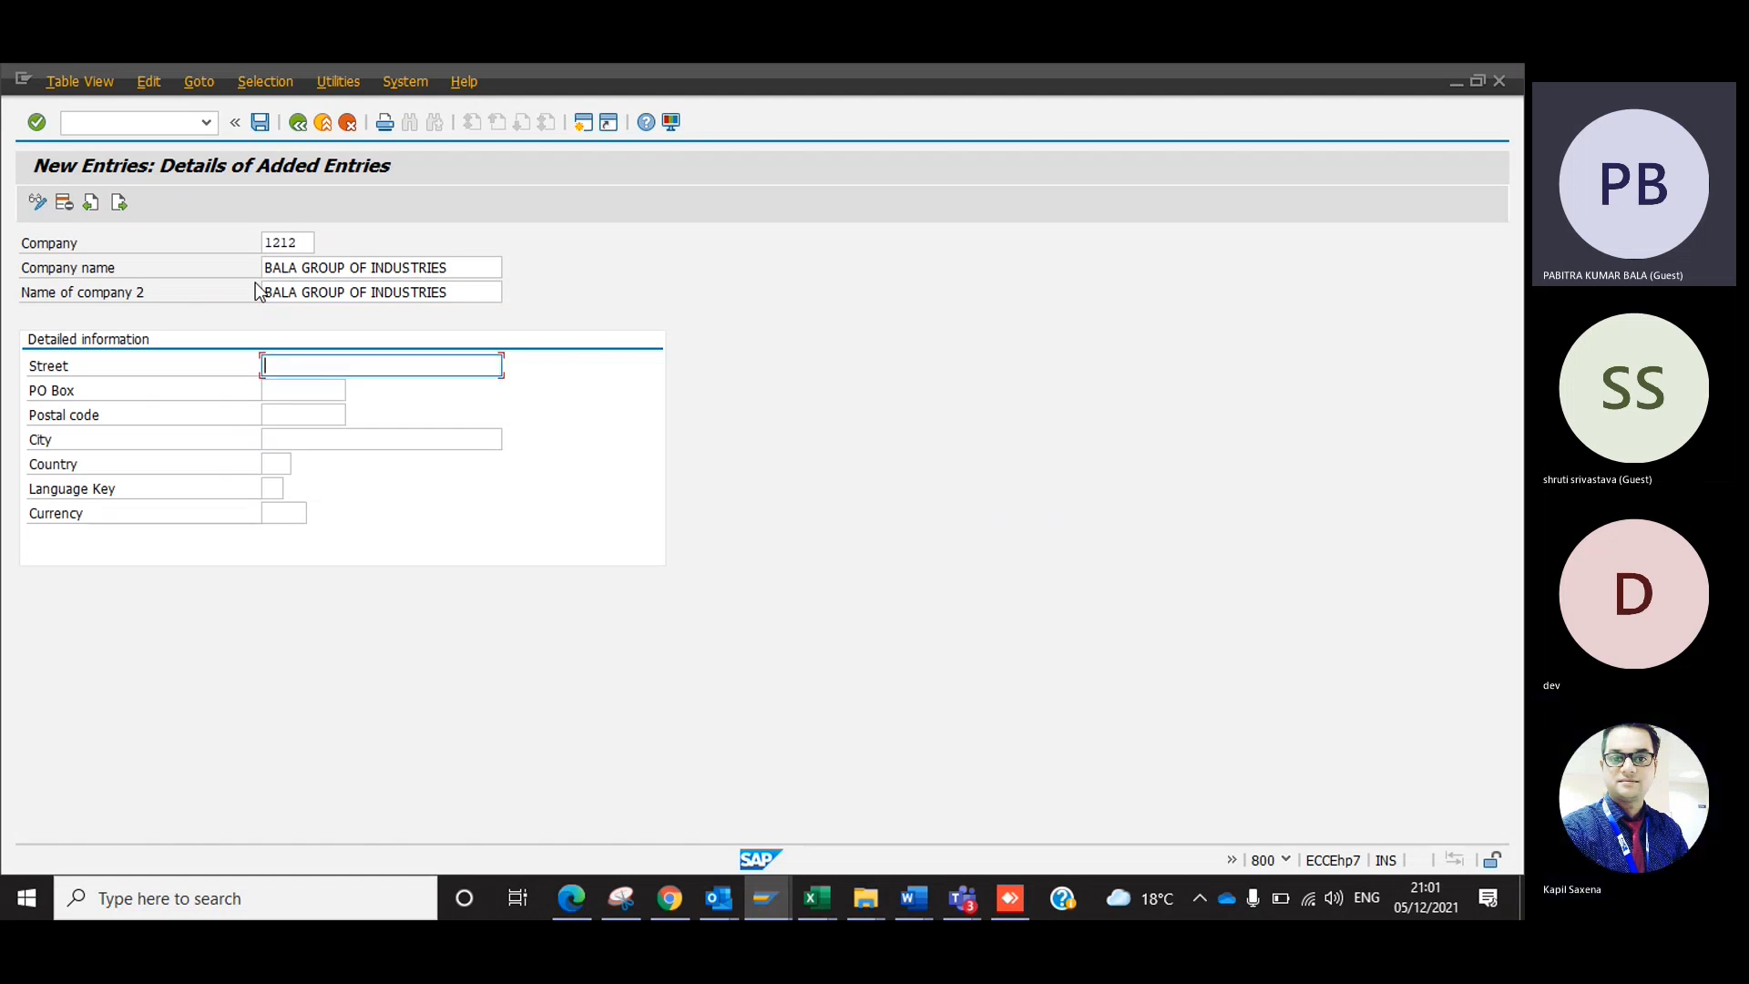
Fill in the company's street, PO box and postal code, and set the city to Calcuta.
type("1OKL")
key("Tab")
type("JNH")
key("Tab")
type("121212")
key("Tab")
type("Cal")
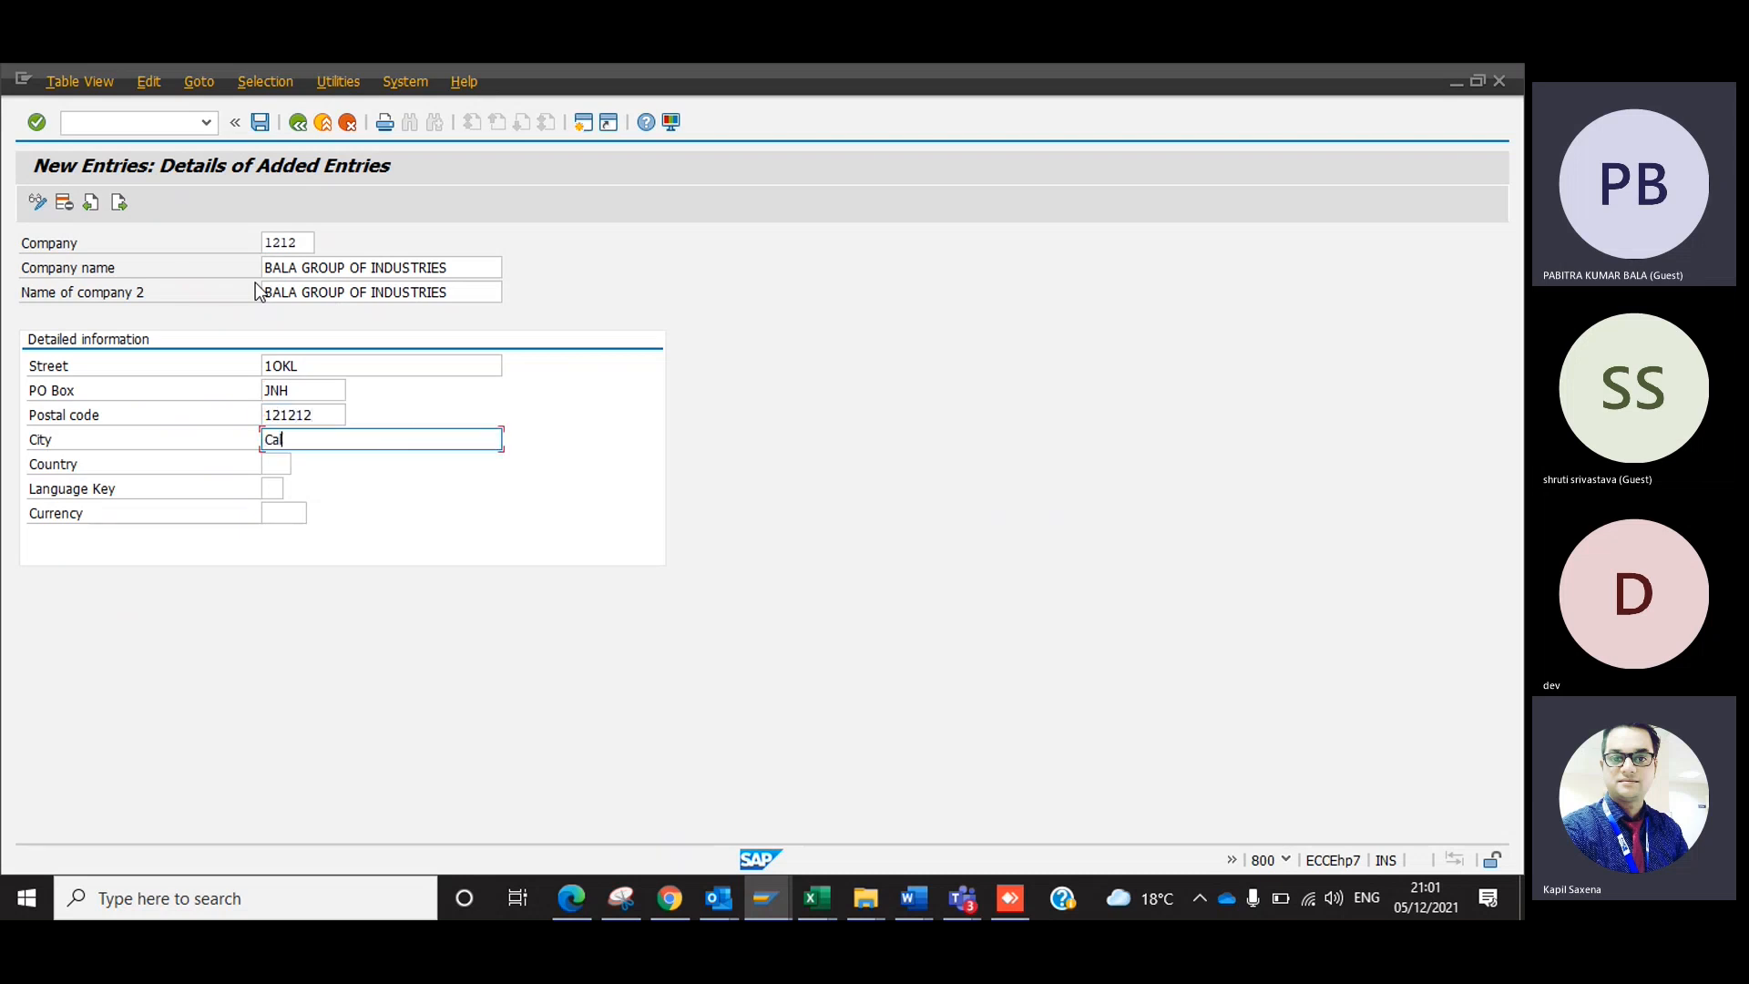
type("cutt")
key("BackSpace")
key("BackSpace")
type("ta")
key("Tab")
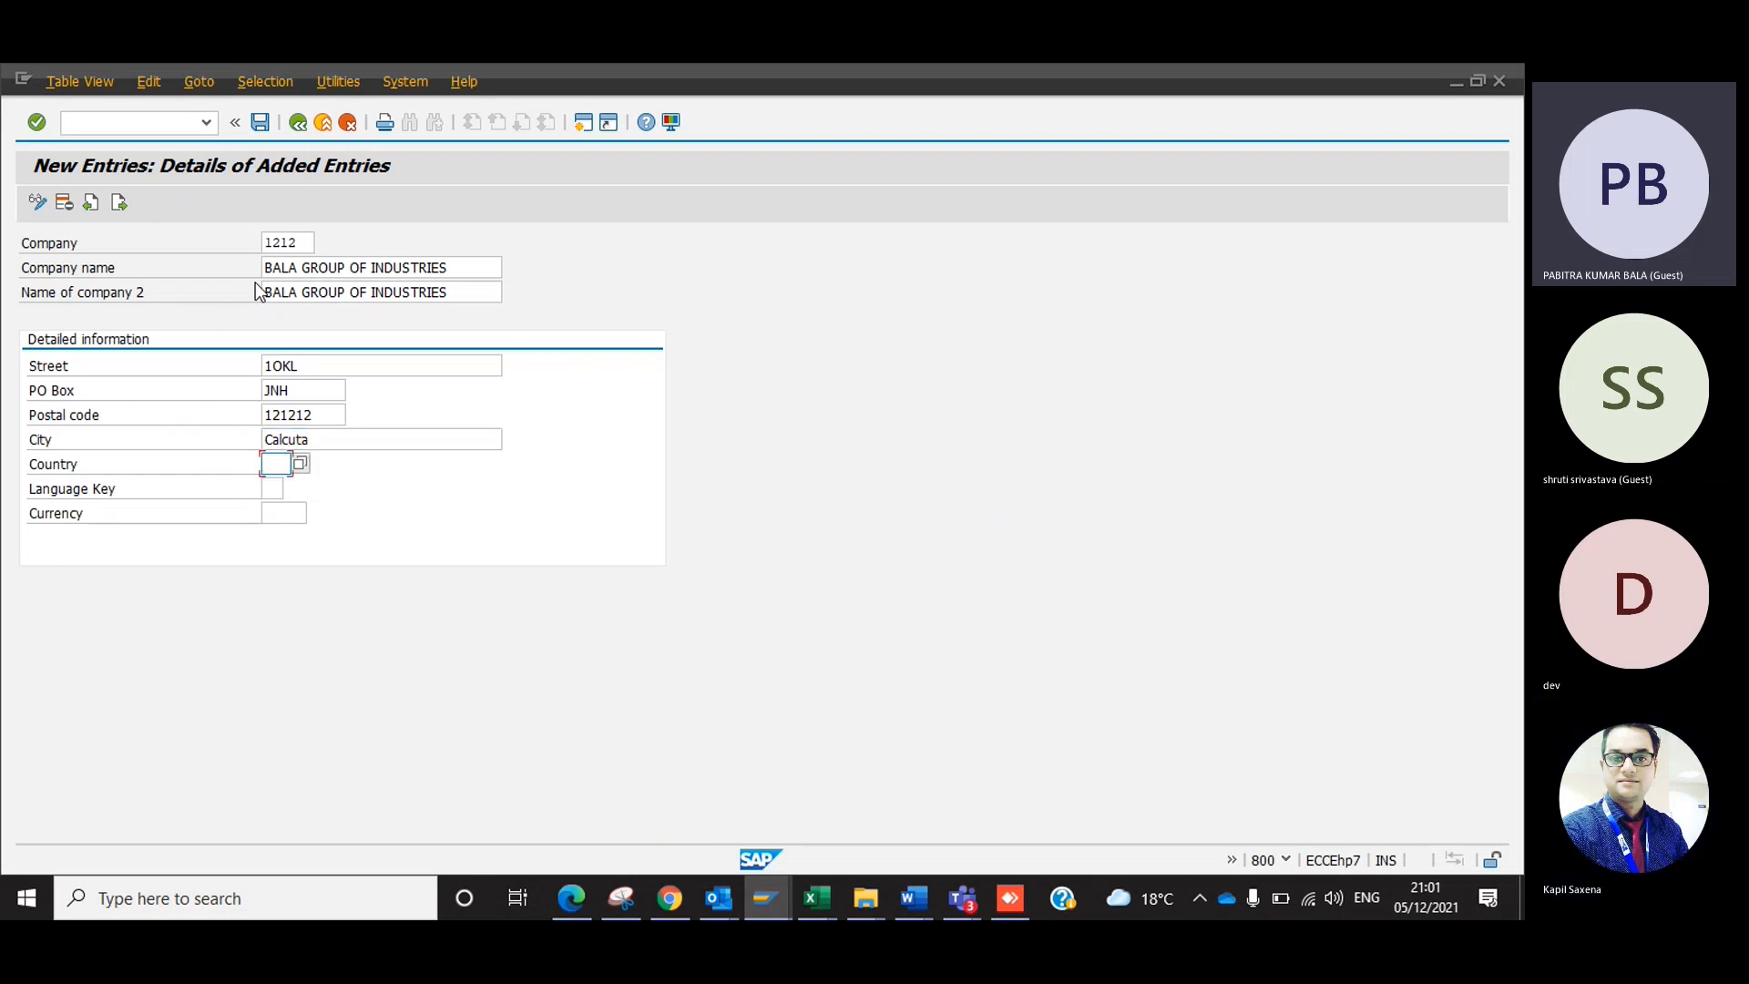
Set the company's country to IN and currency to INR, leave the language key blank, and validate the entry.
type("IN")
key("Tab")
key("Tab")
type("inr")
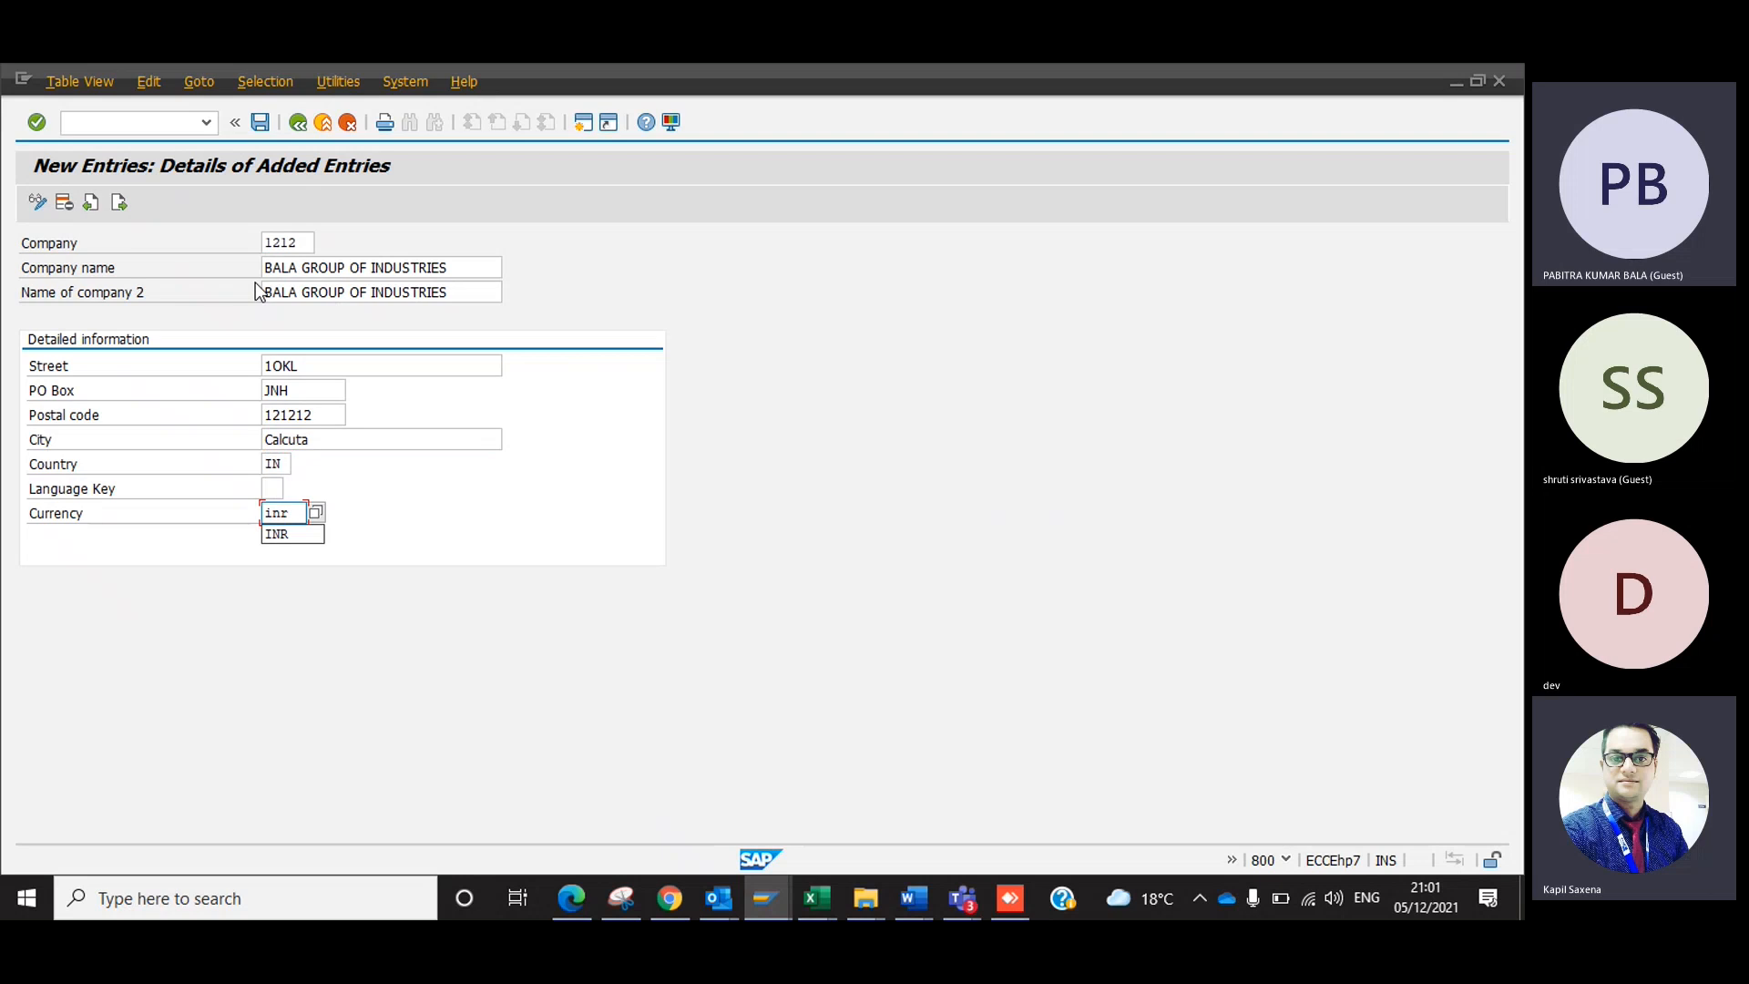
key("Down")
key("Return")
key("Return")
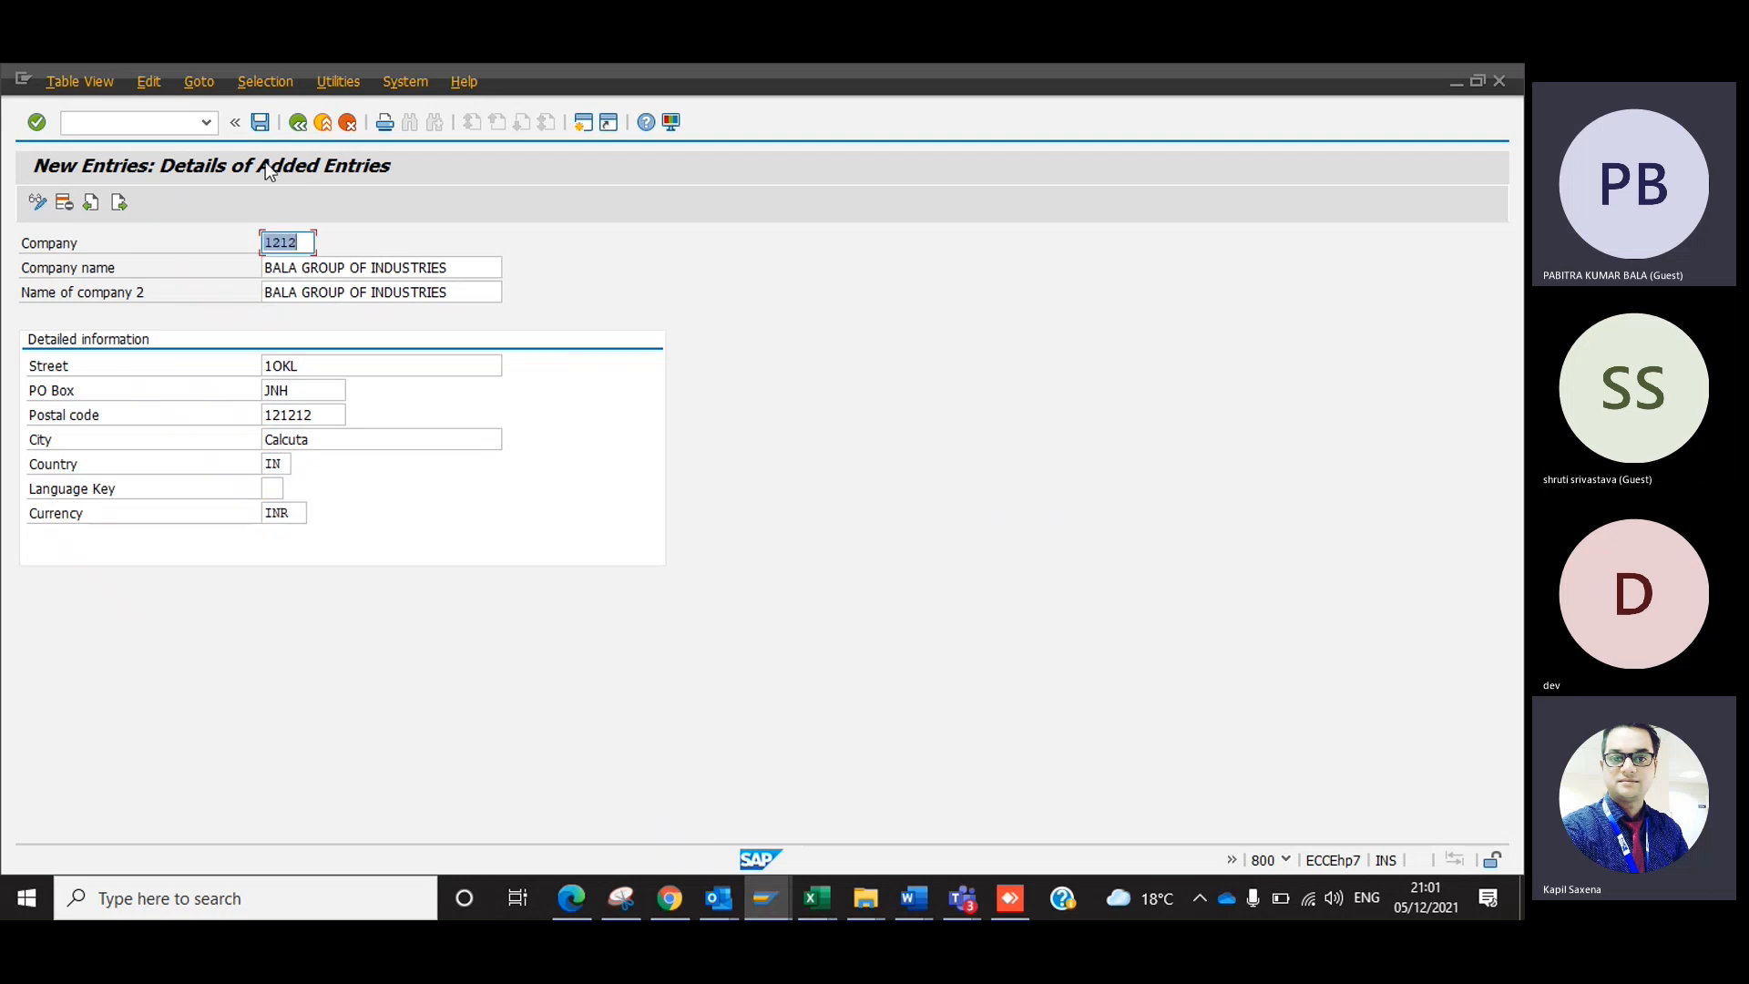
Save company 1212 and create a new customizing request with a short description beginning "BALA: BALA GROUP OF COMP".
left_click(261, 125)
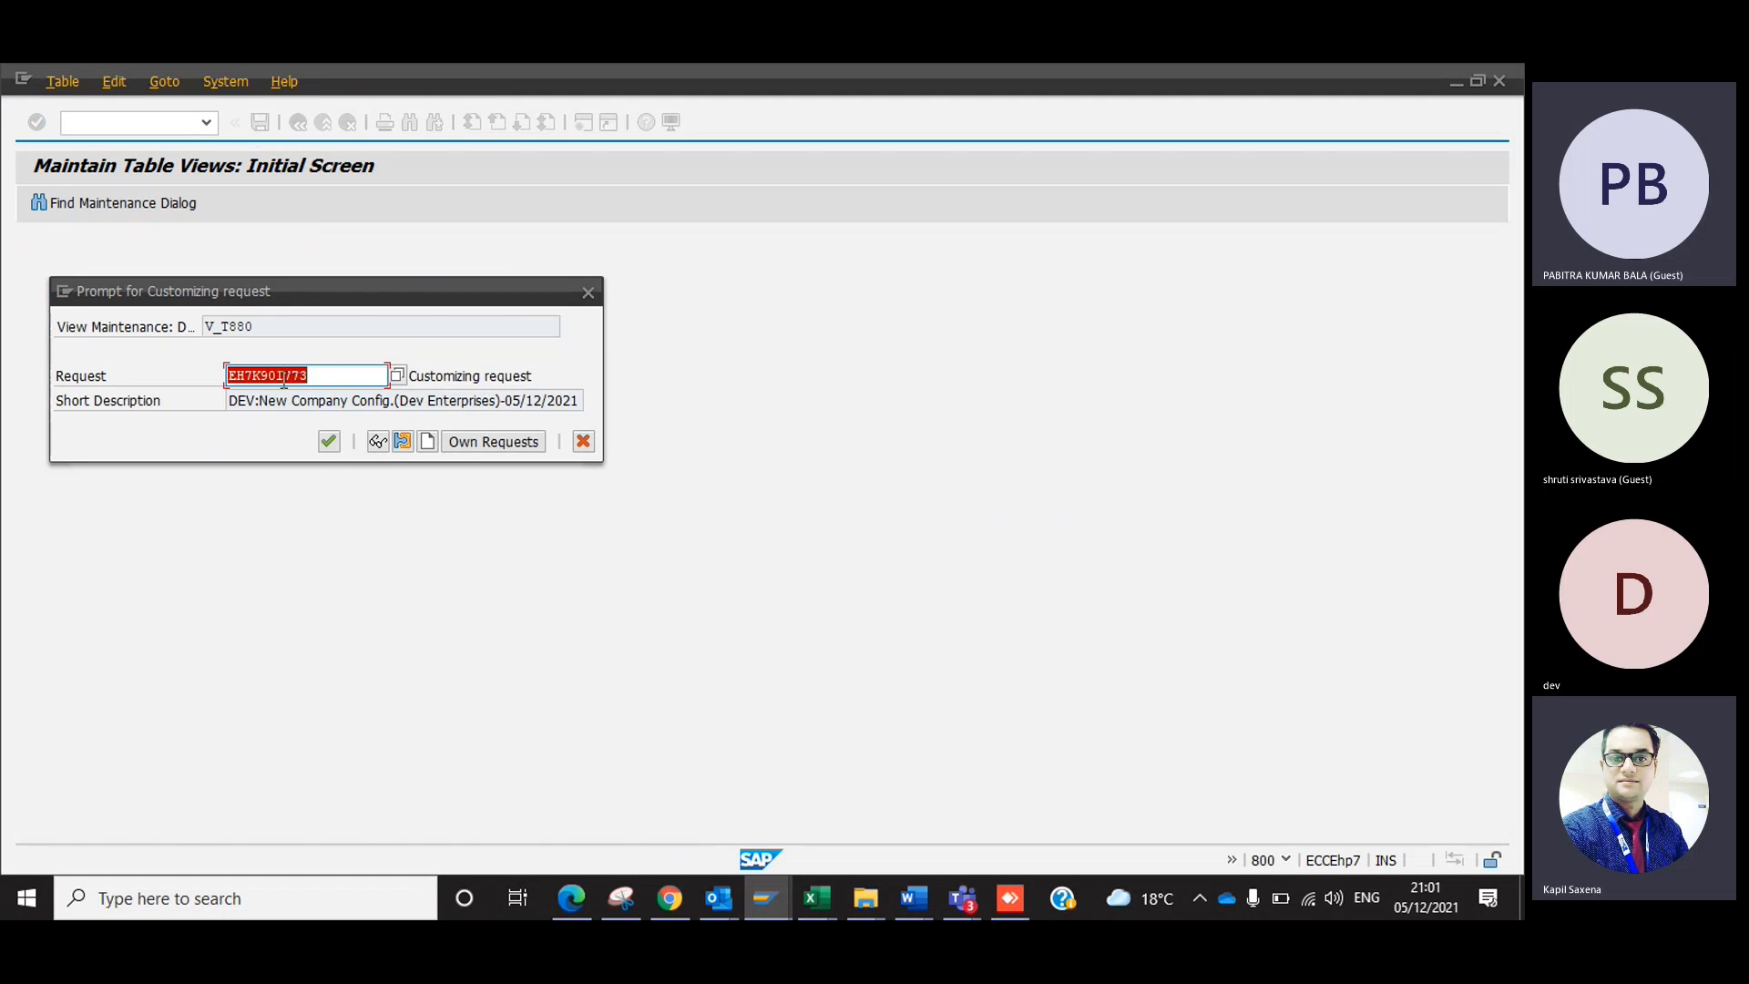
left_click(433, 446)
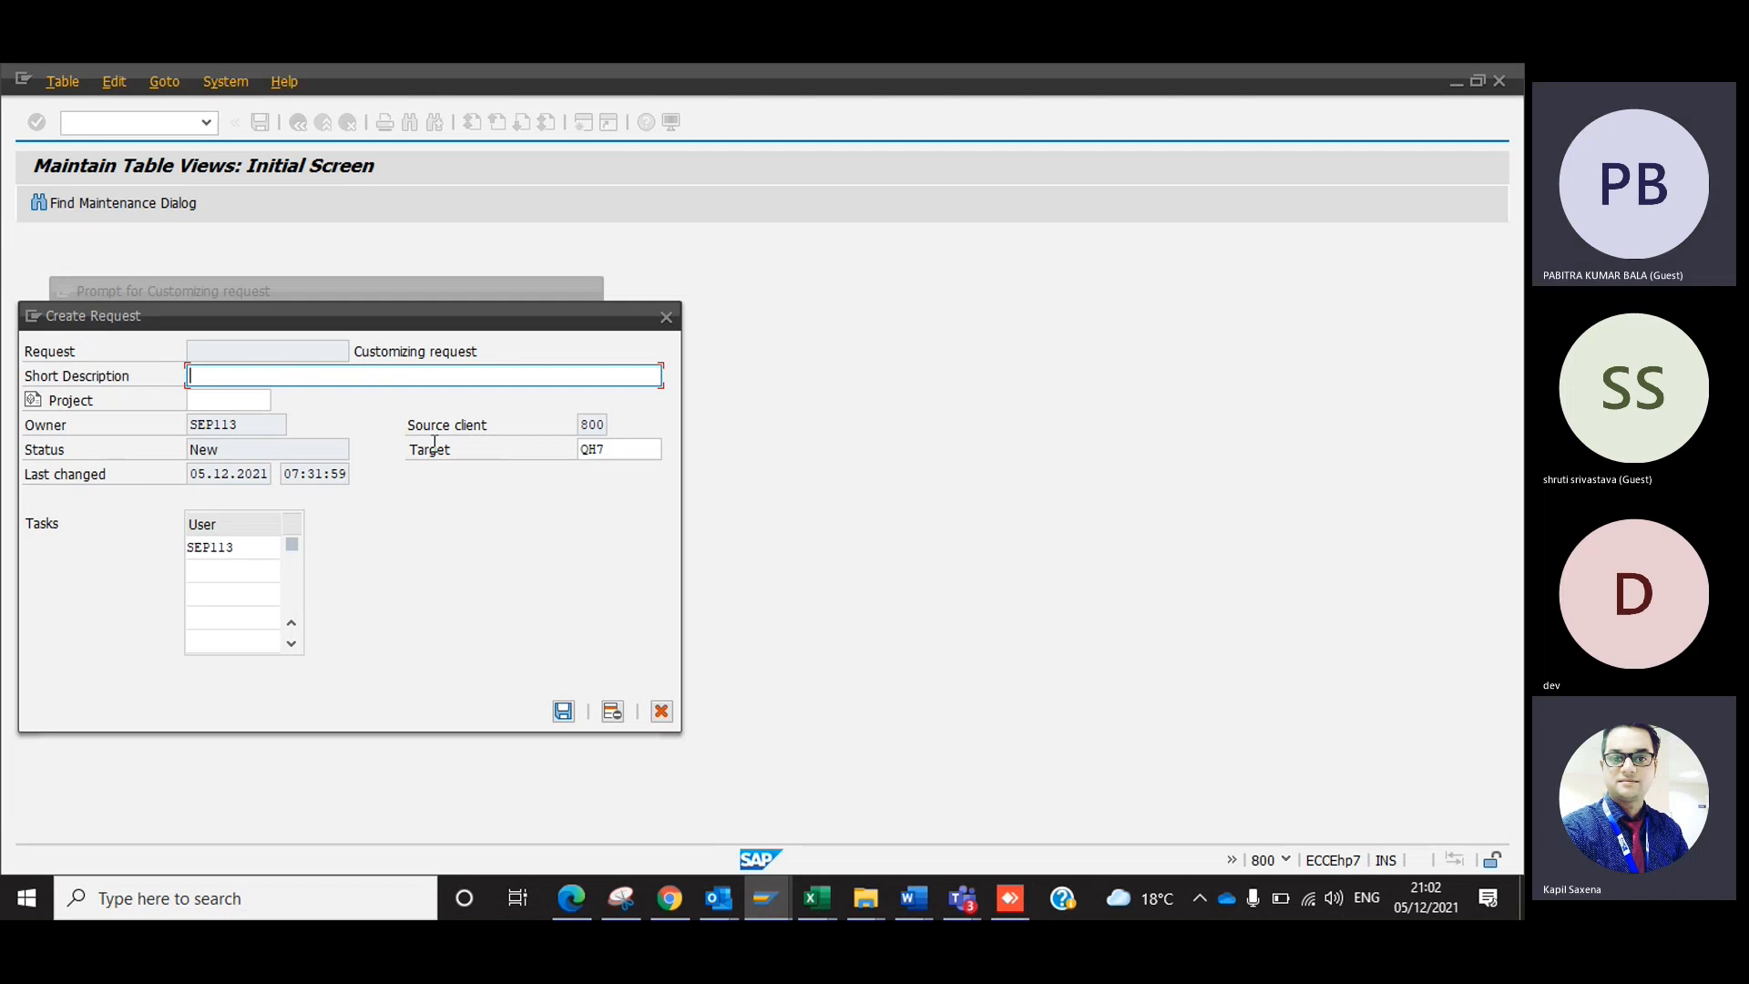
type("BALA: ")
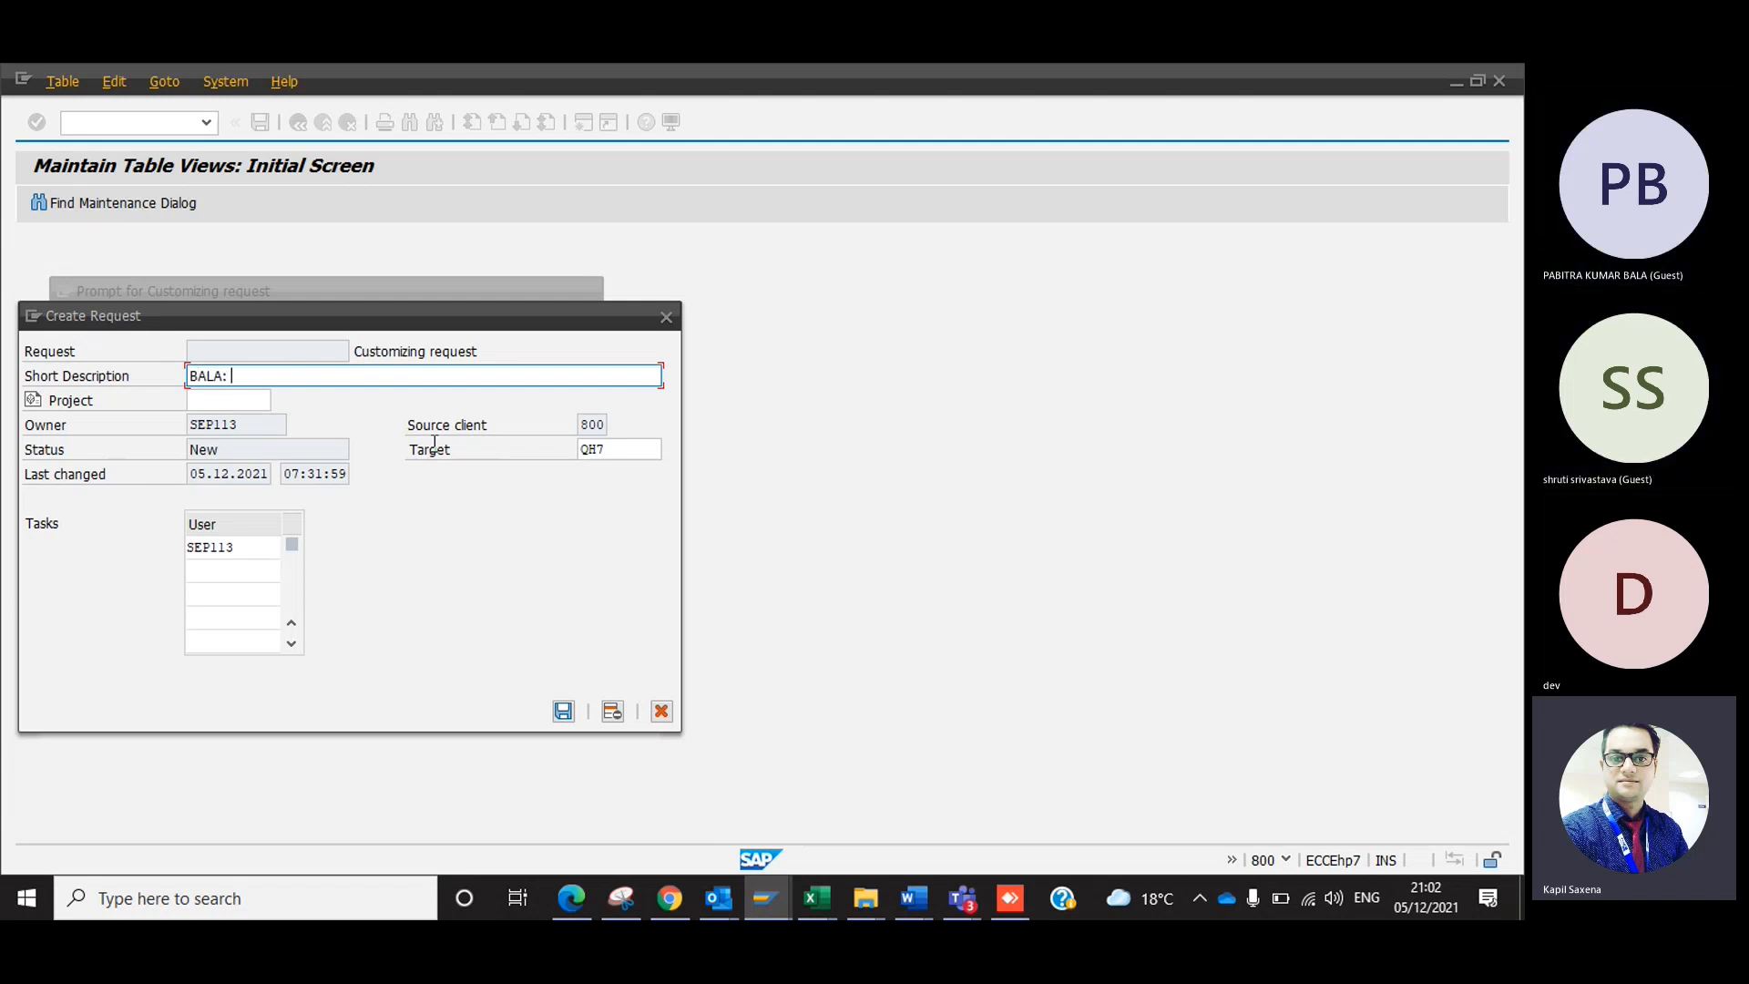
type("BALA GROUP ")
type("OF COMA")
type("NIES")
key("BackSpace")
key("BackSpace")
key("BackSpace")
key("BackSpace")
key("BackSpace")
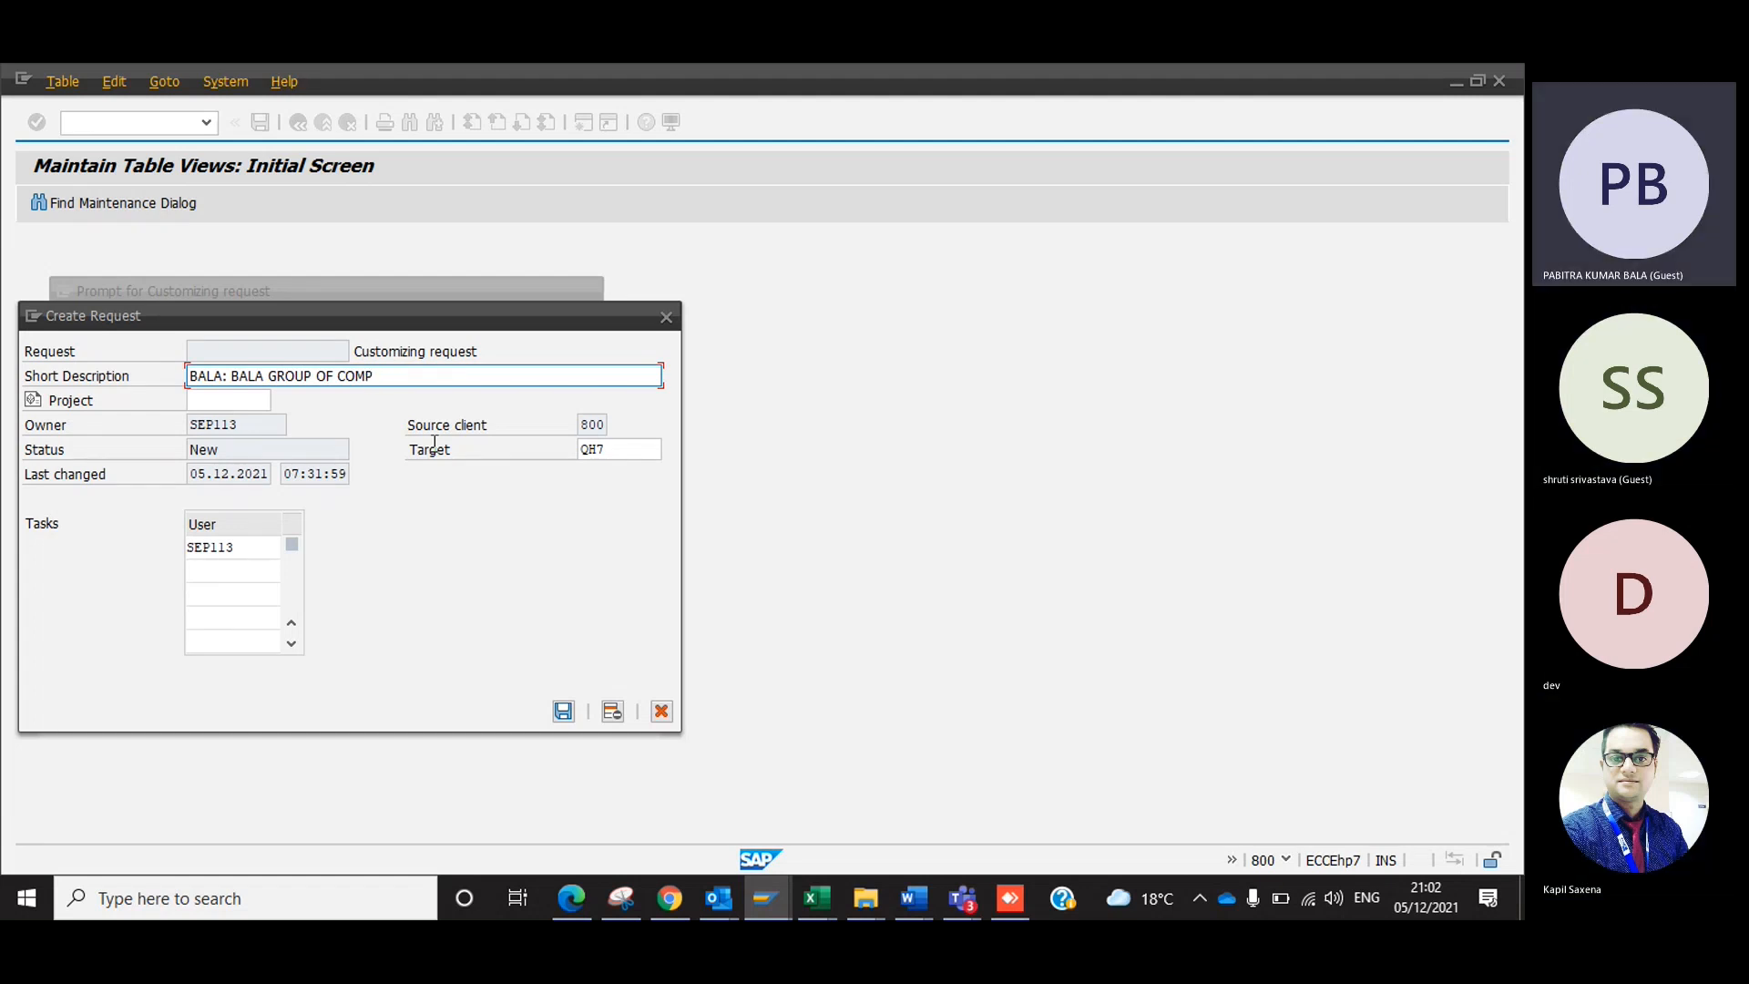
type("PANI")
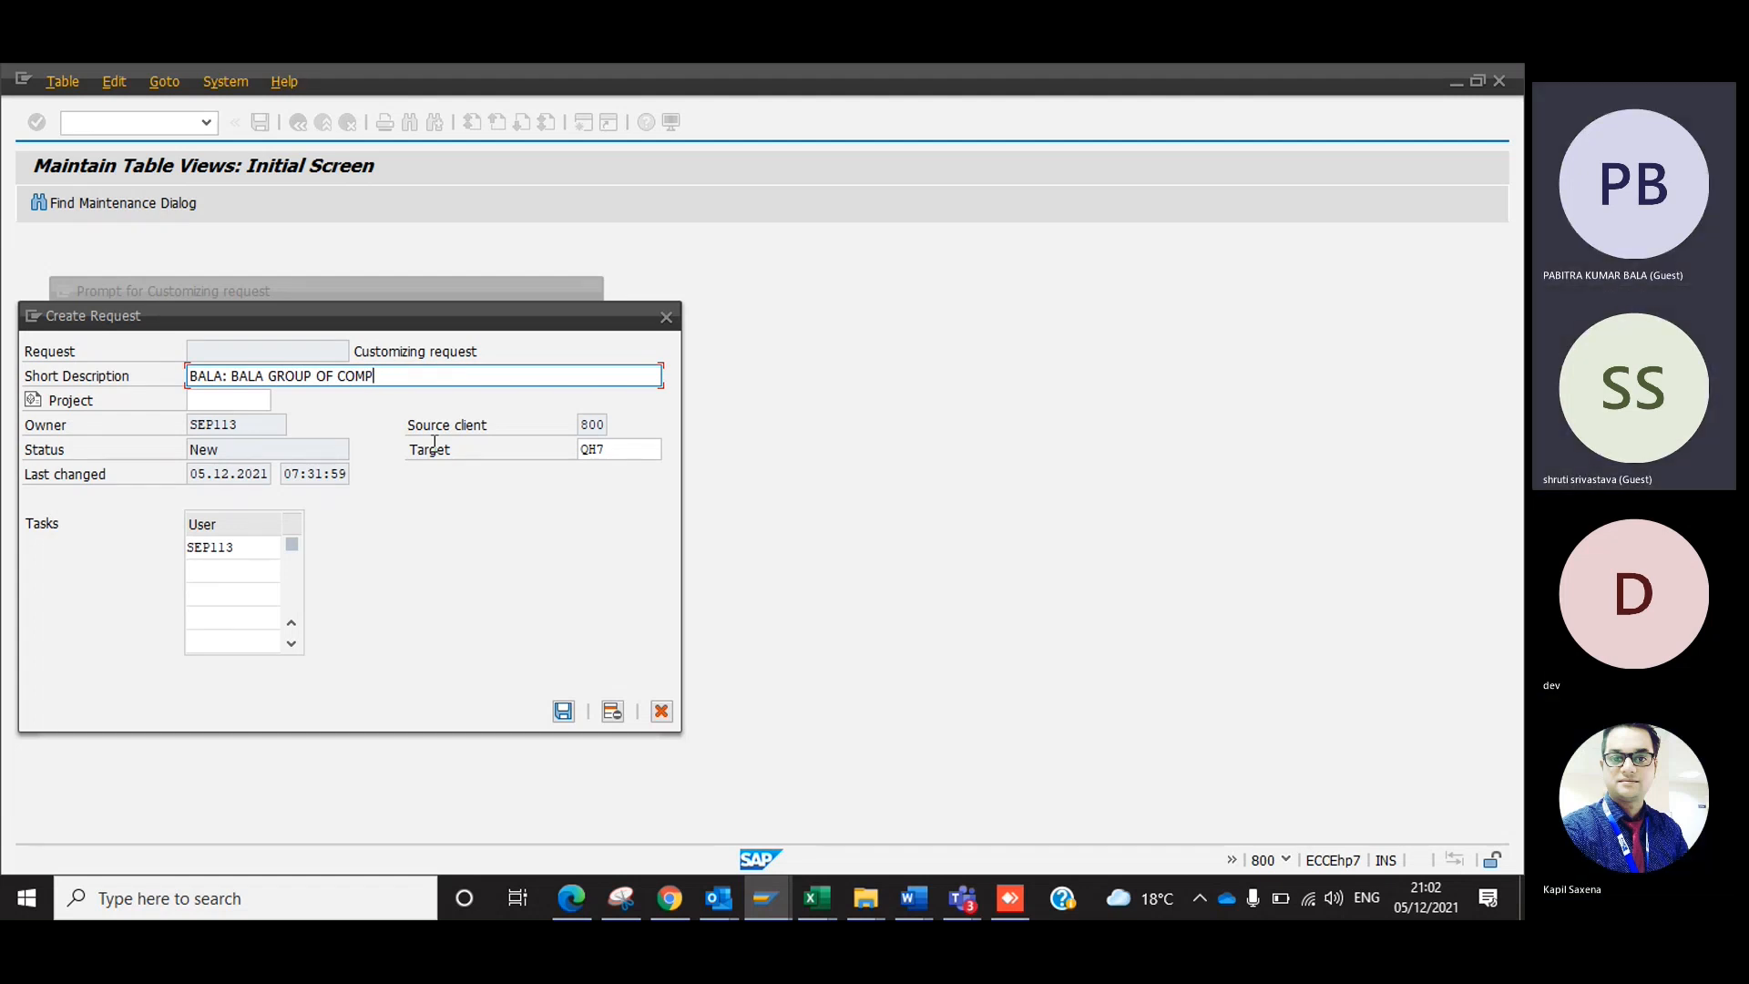
Correct the short description to "BALA: BALA GROUP OF INDUSTRIES-05/12/2021" and save the customizing request.
key("BackSpace")
key("BackSpace")
key("BackSpace")
key("BackSpace")
key("BackSpace")
key("BackSpace")
key("BackSpace")
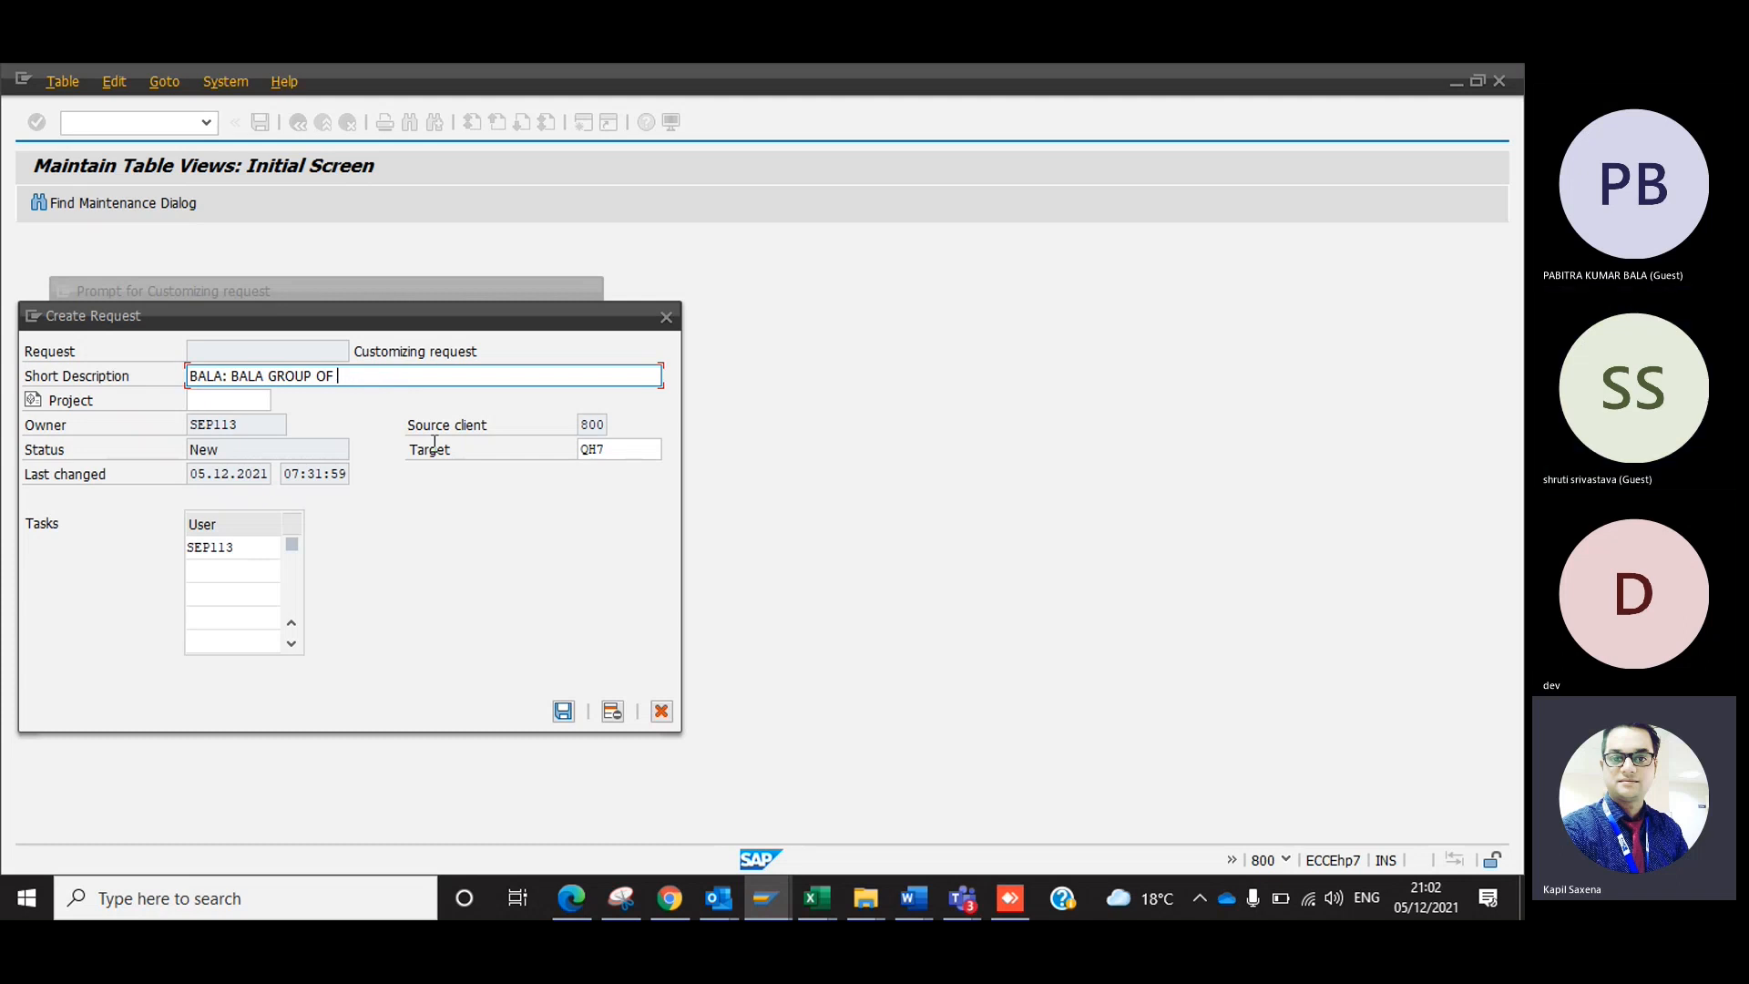
type("INDUS")
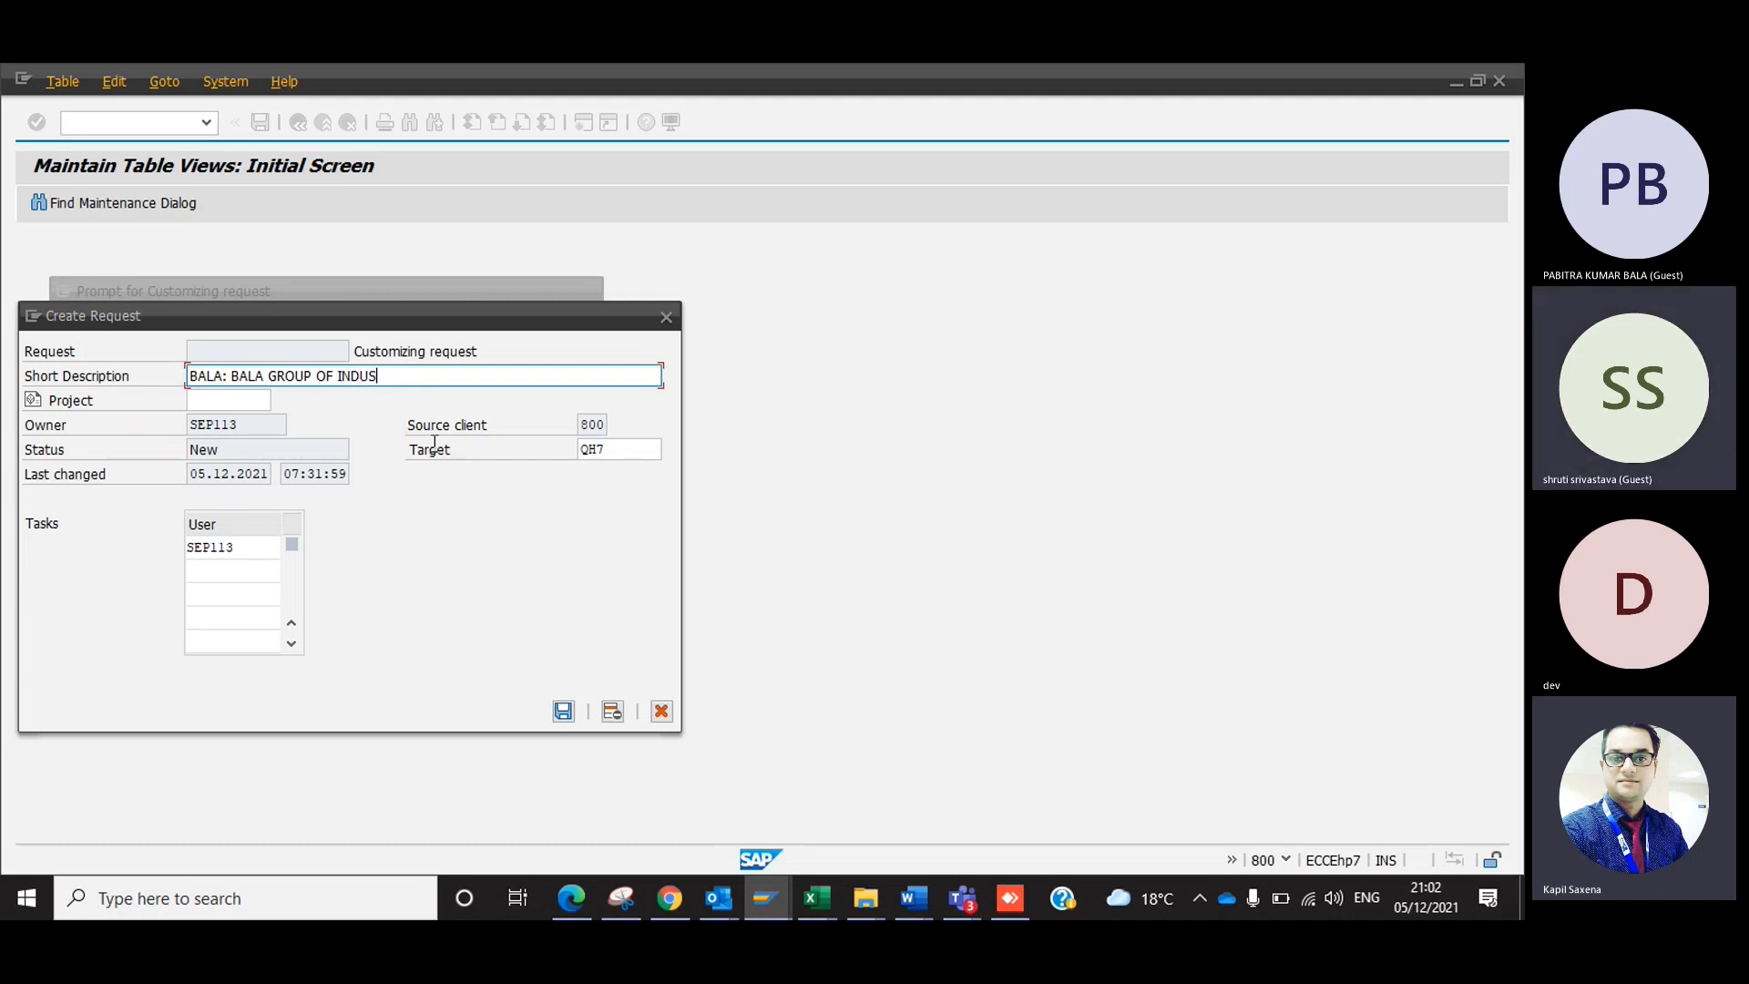
type("TRIES")
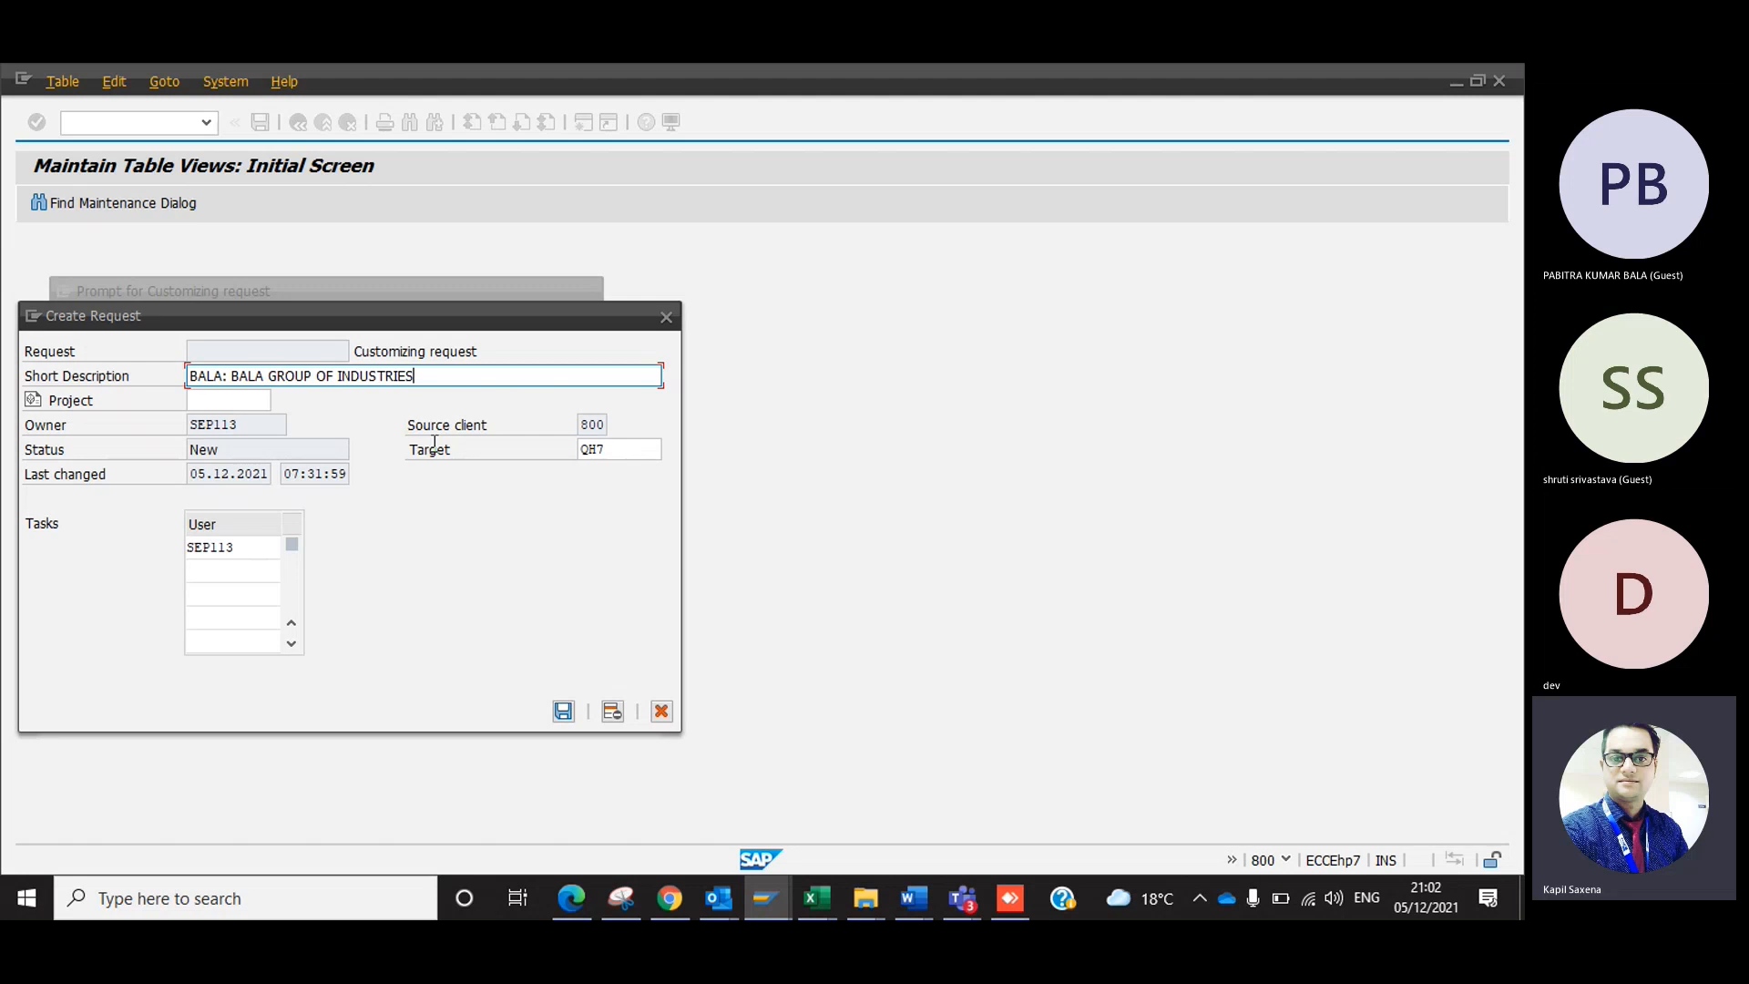
type("-05/12/2021")
left_click(562, 714)
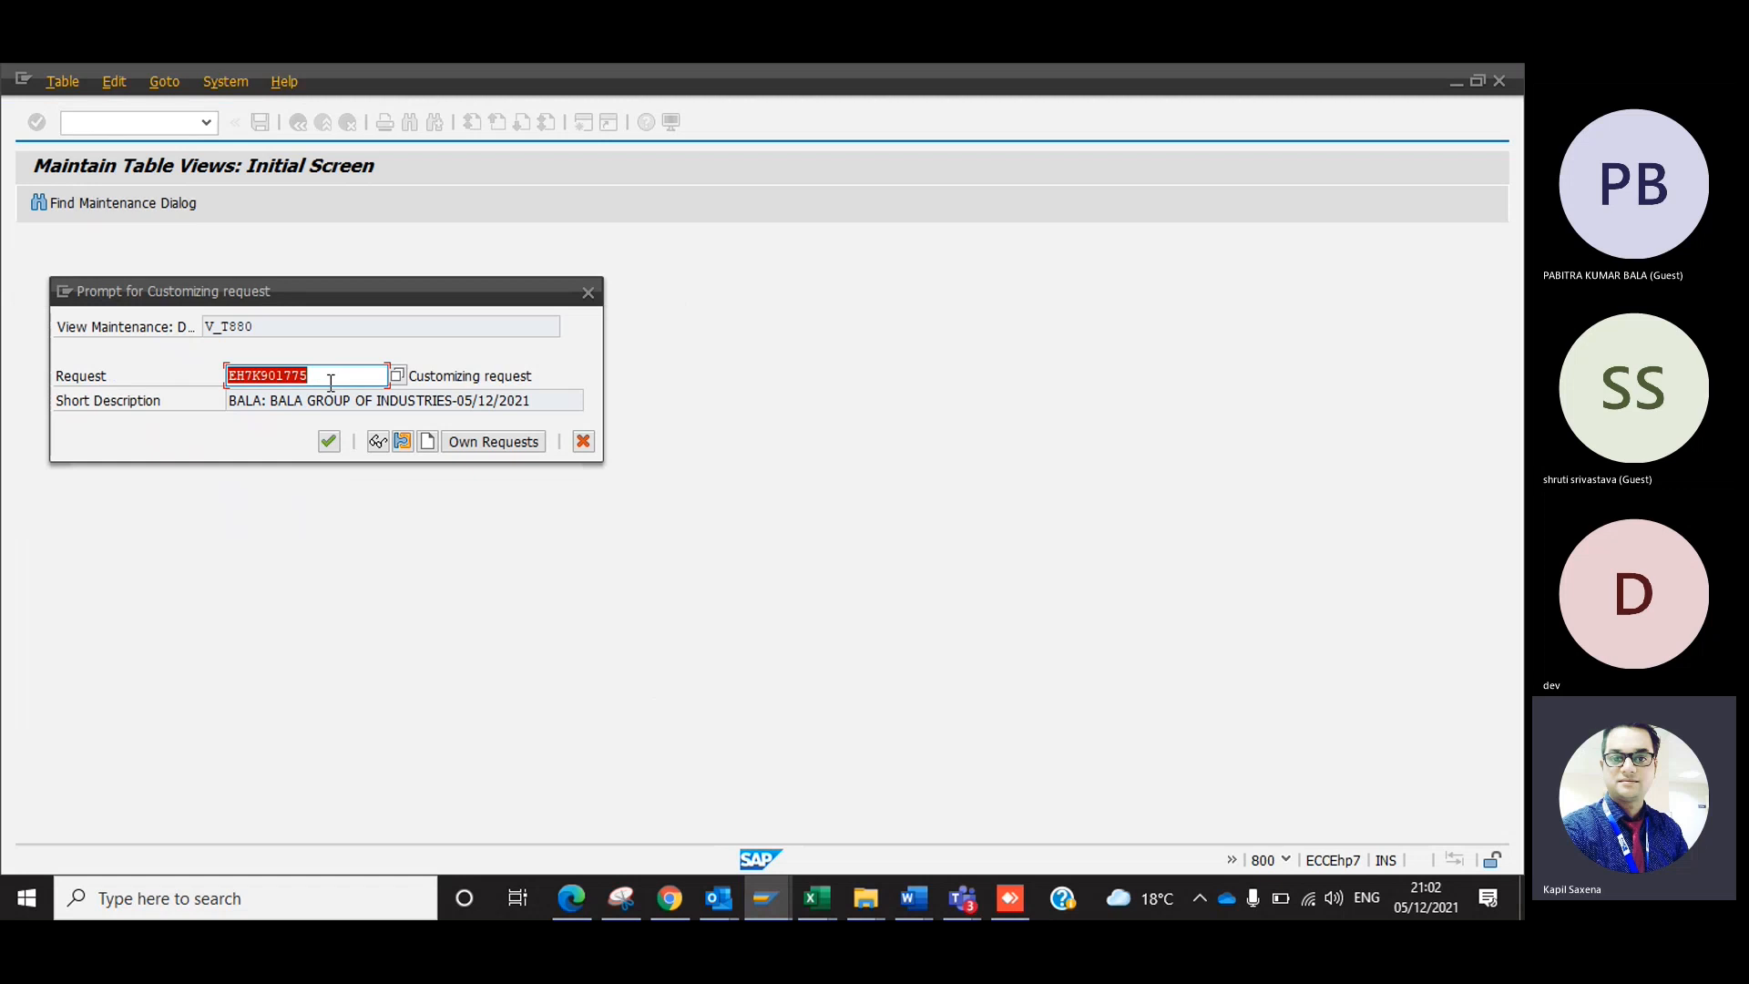
Switch to the Snipping Tool and mark the request number in the Dev Enterprises snip with a pen stroke.
key("alt+Tab")
key("alt+Tab")
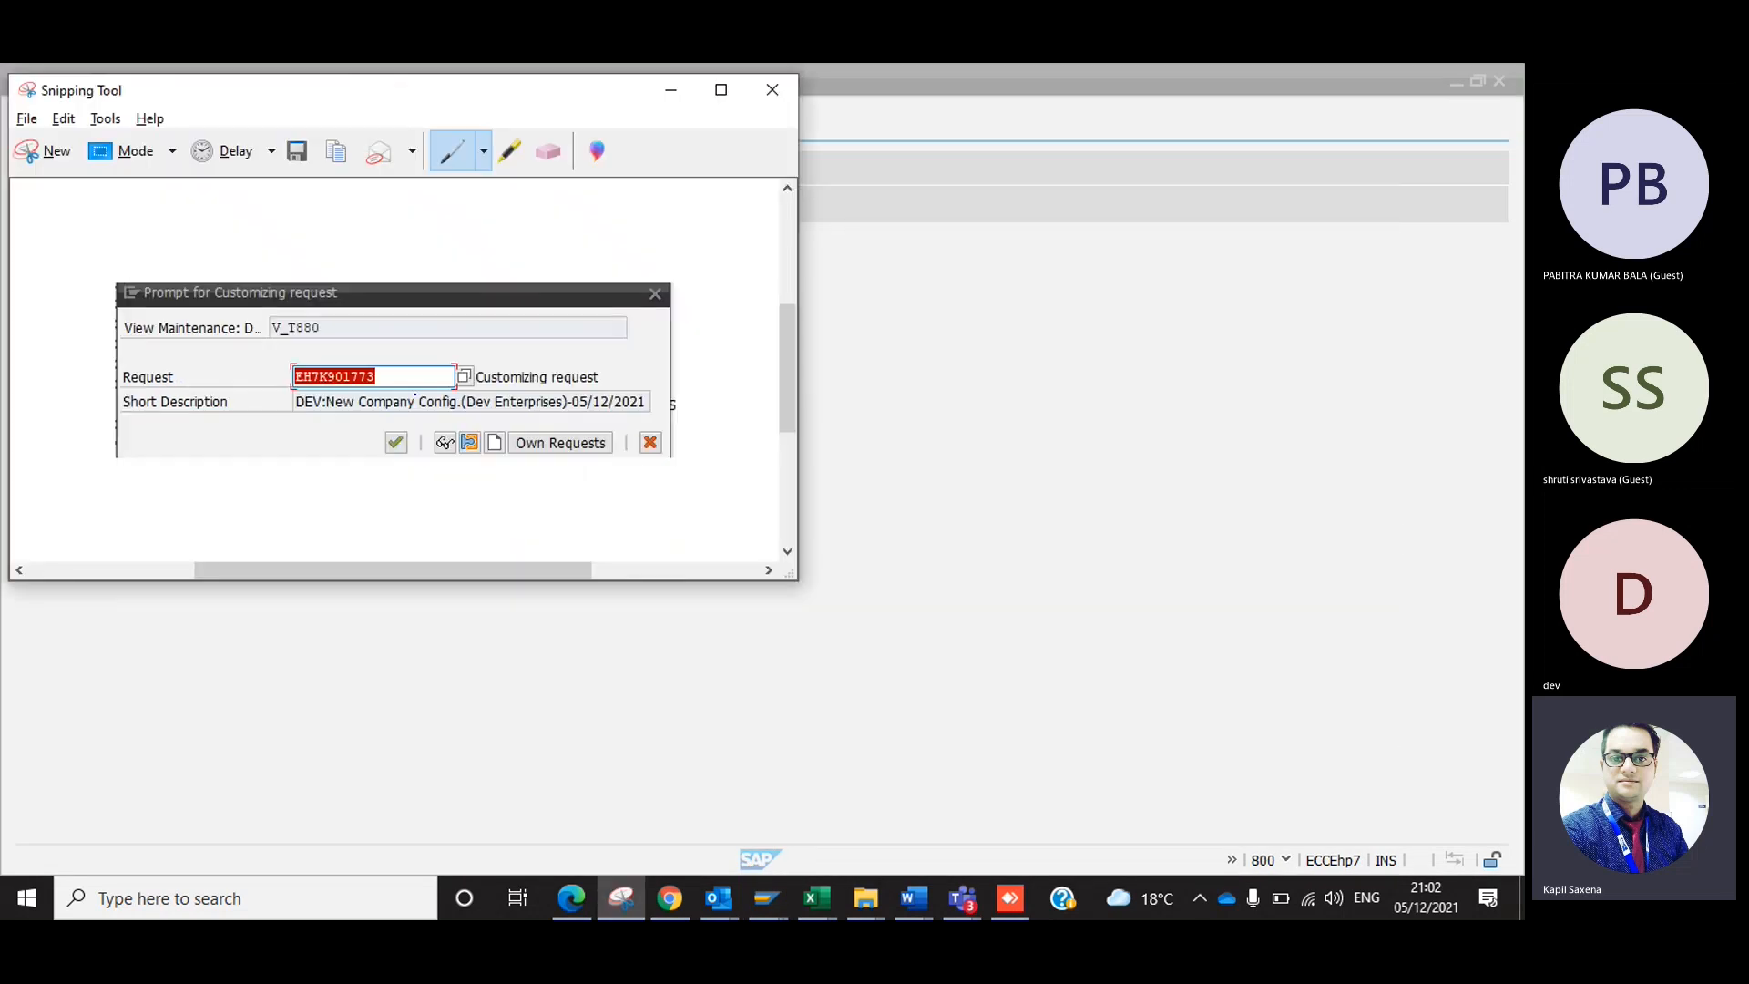
left_click_drag(391, 380, 410, 364)
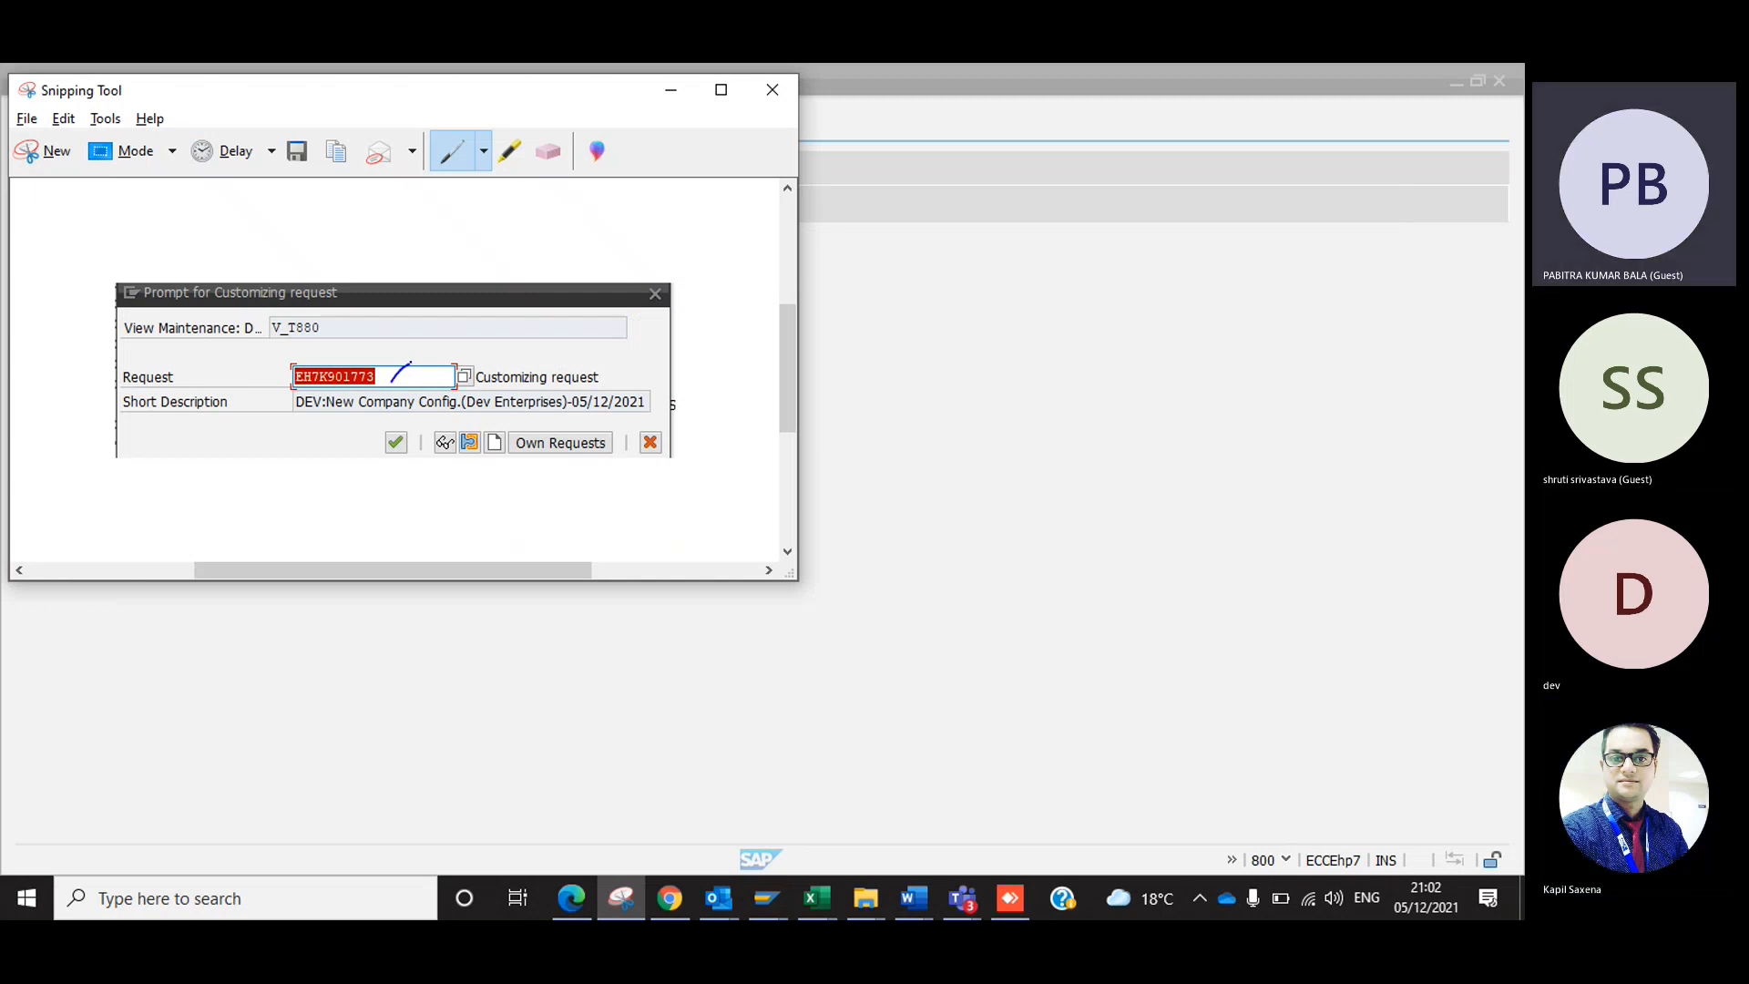
Return to SAP, confirm the customizing request for company 1212, and exit through the trading partners overview to SAP Easy Access.
key("alt+Tab")
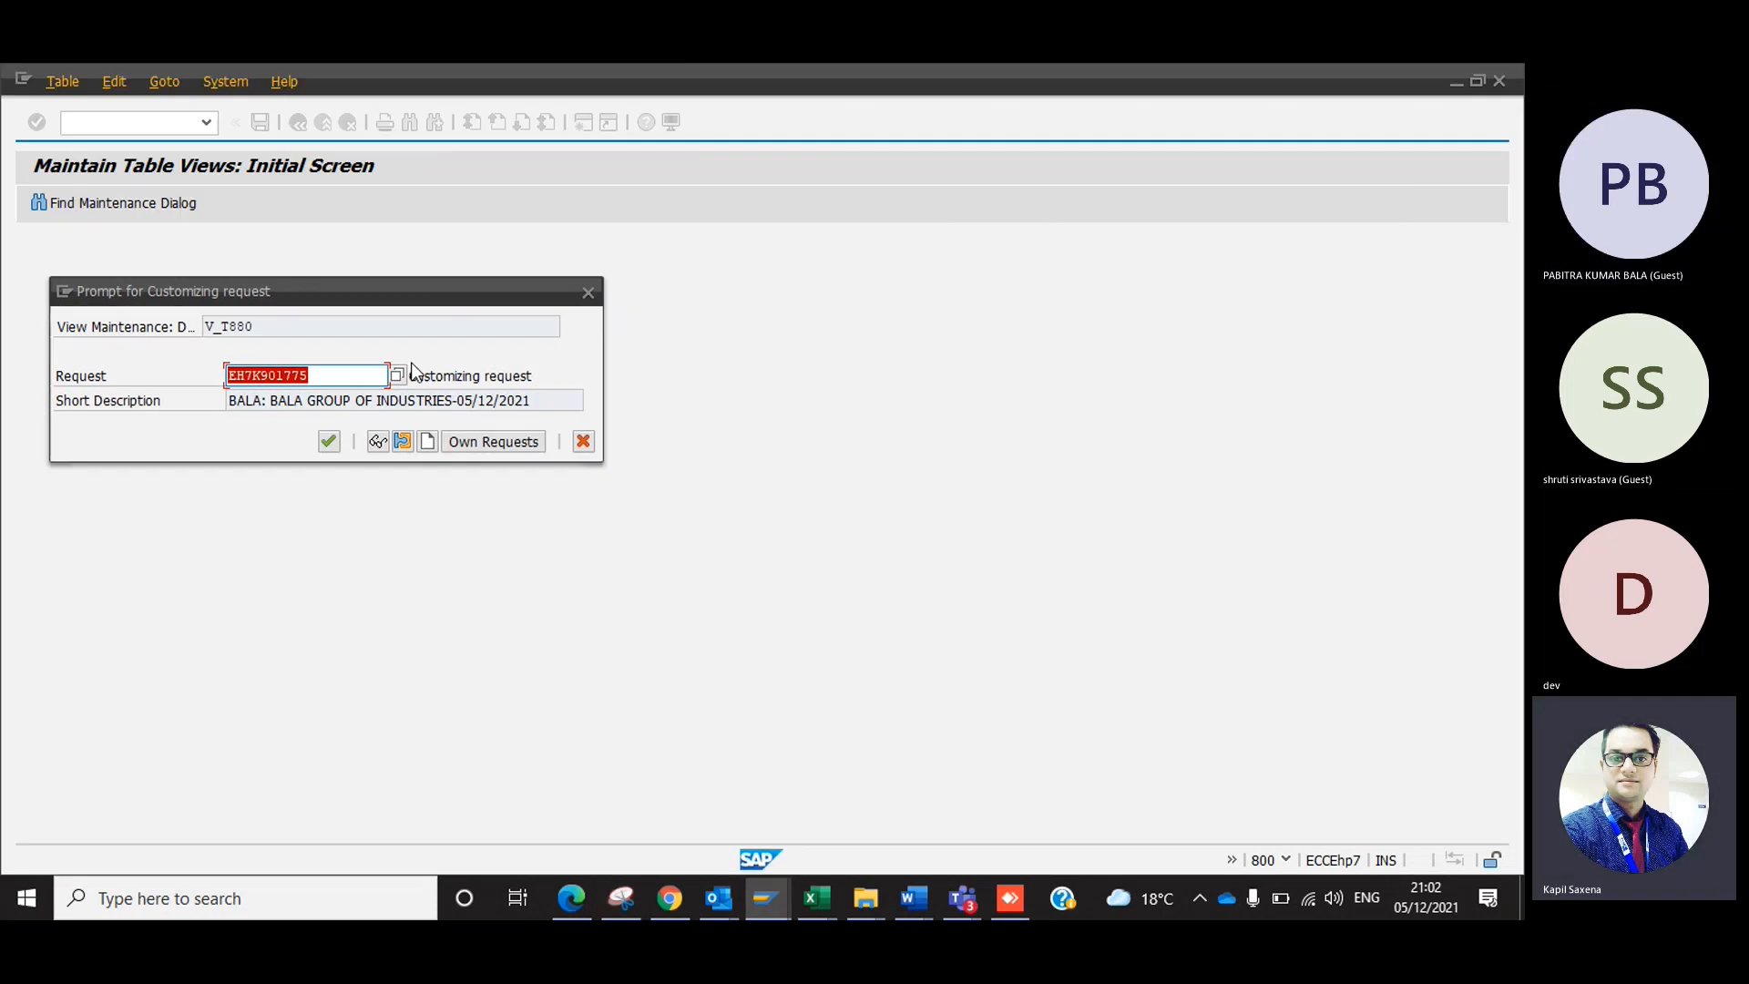
left_click(326, 441)
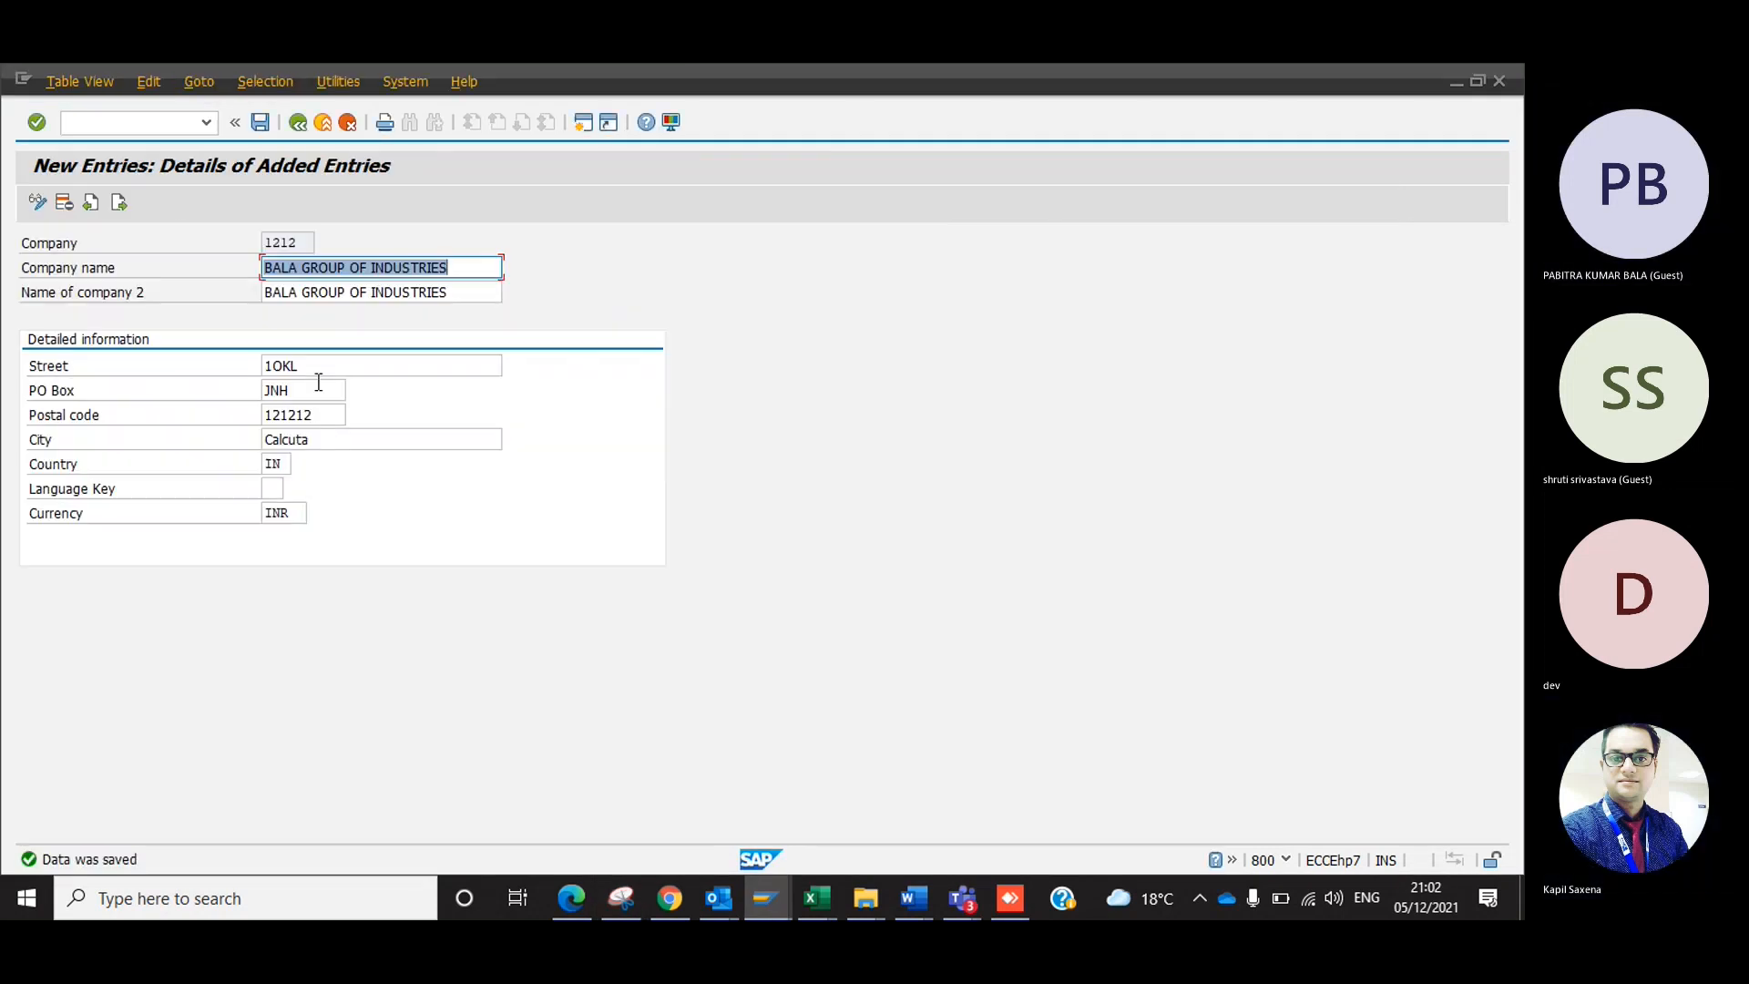
left_click(299, 125)
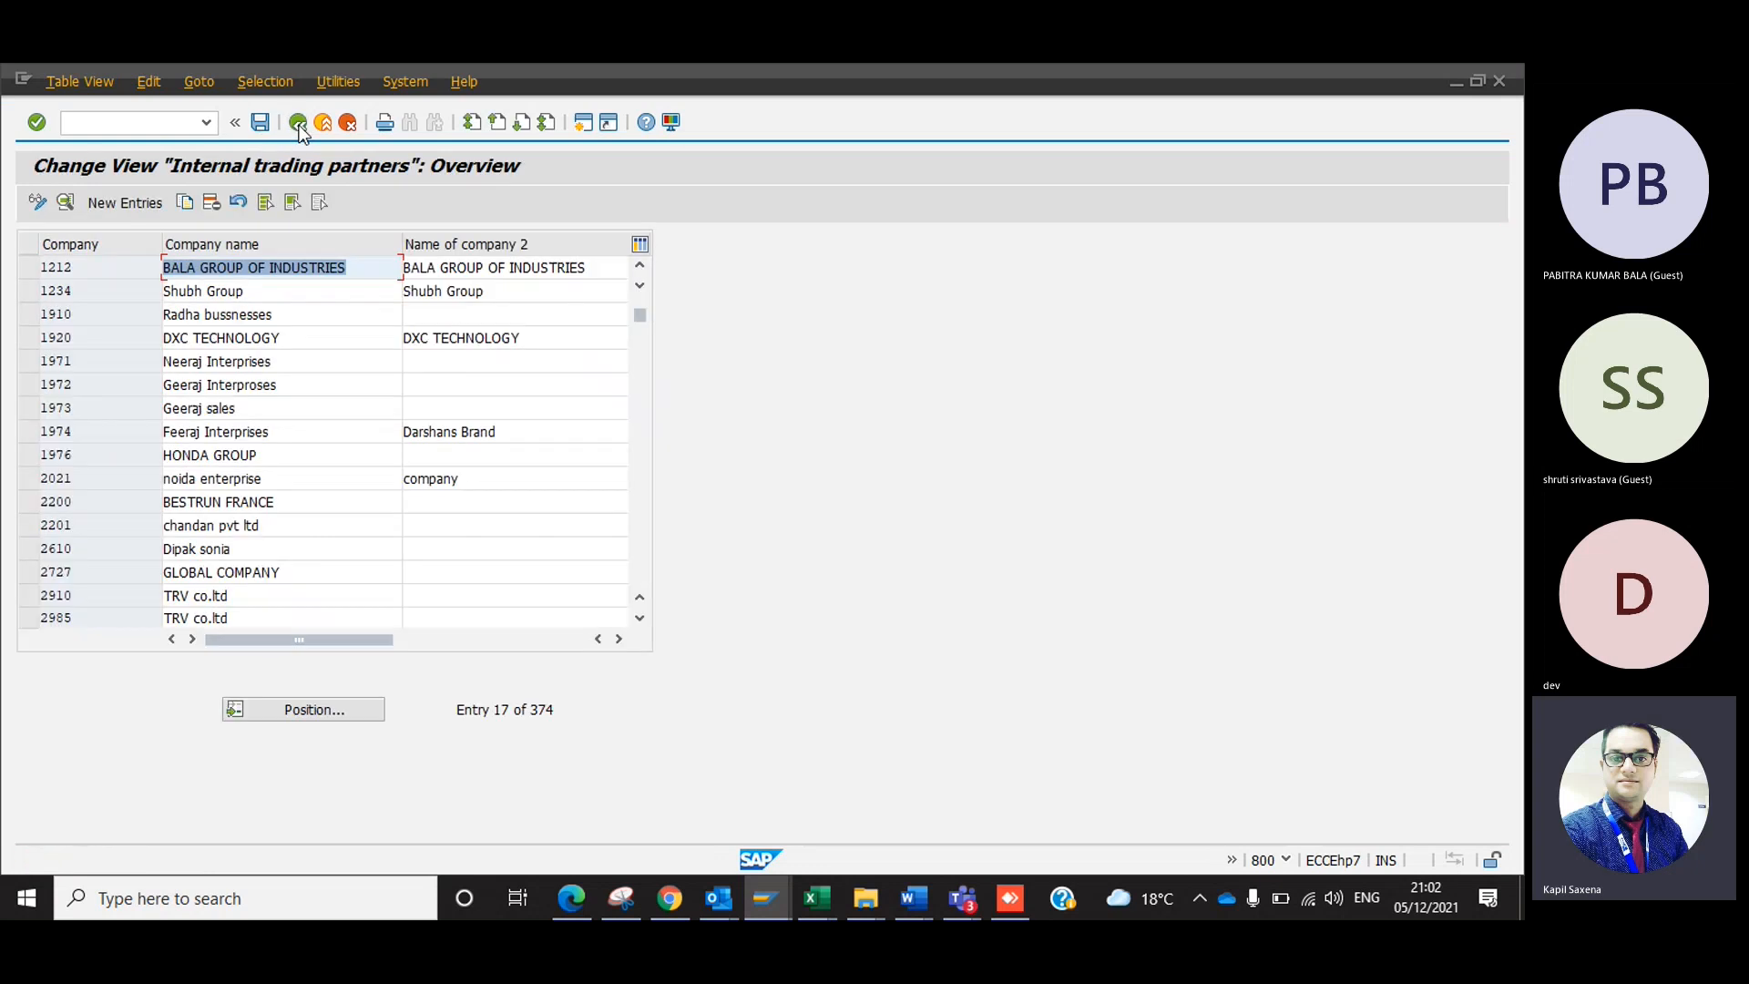
left_click(298, 125)
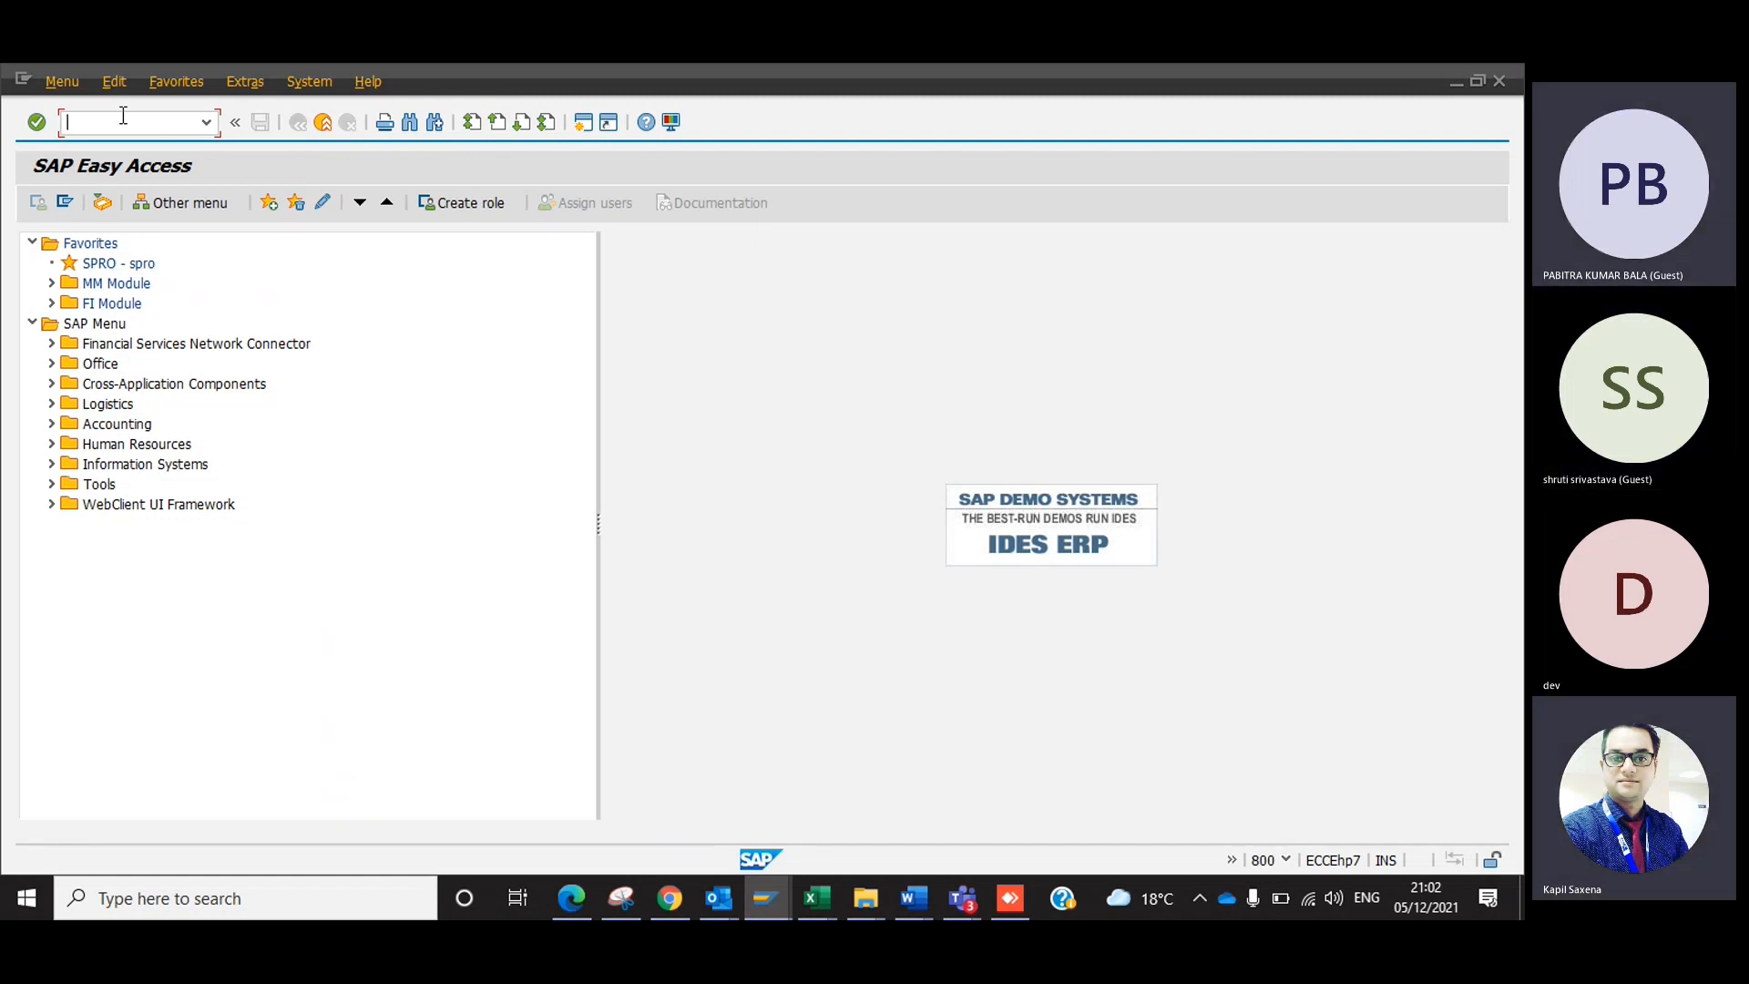
Open the Transport Organizer with transaction SE09 and display the current user's modifiable customizing and workbench requests.
type("se09")
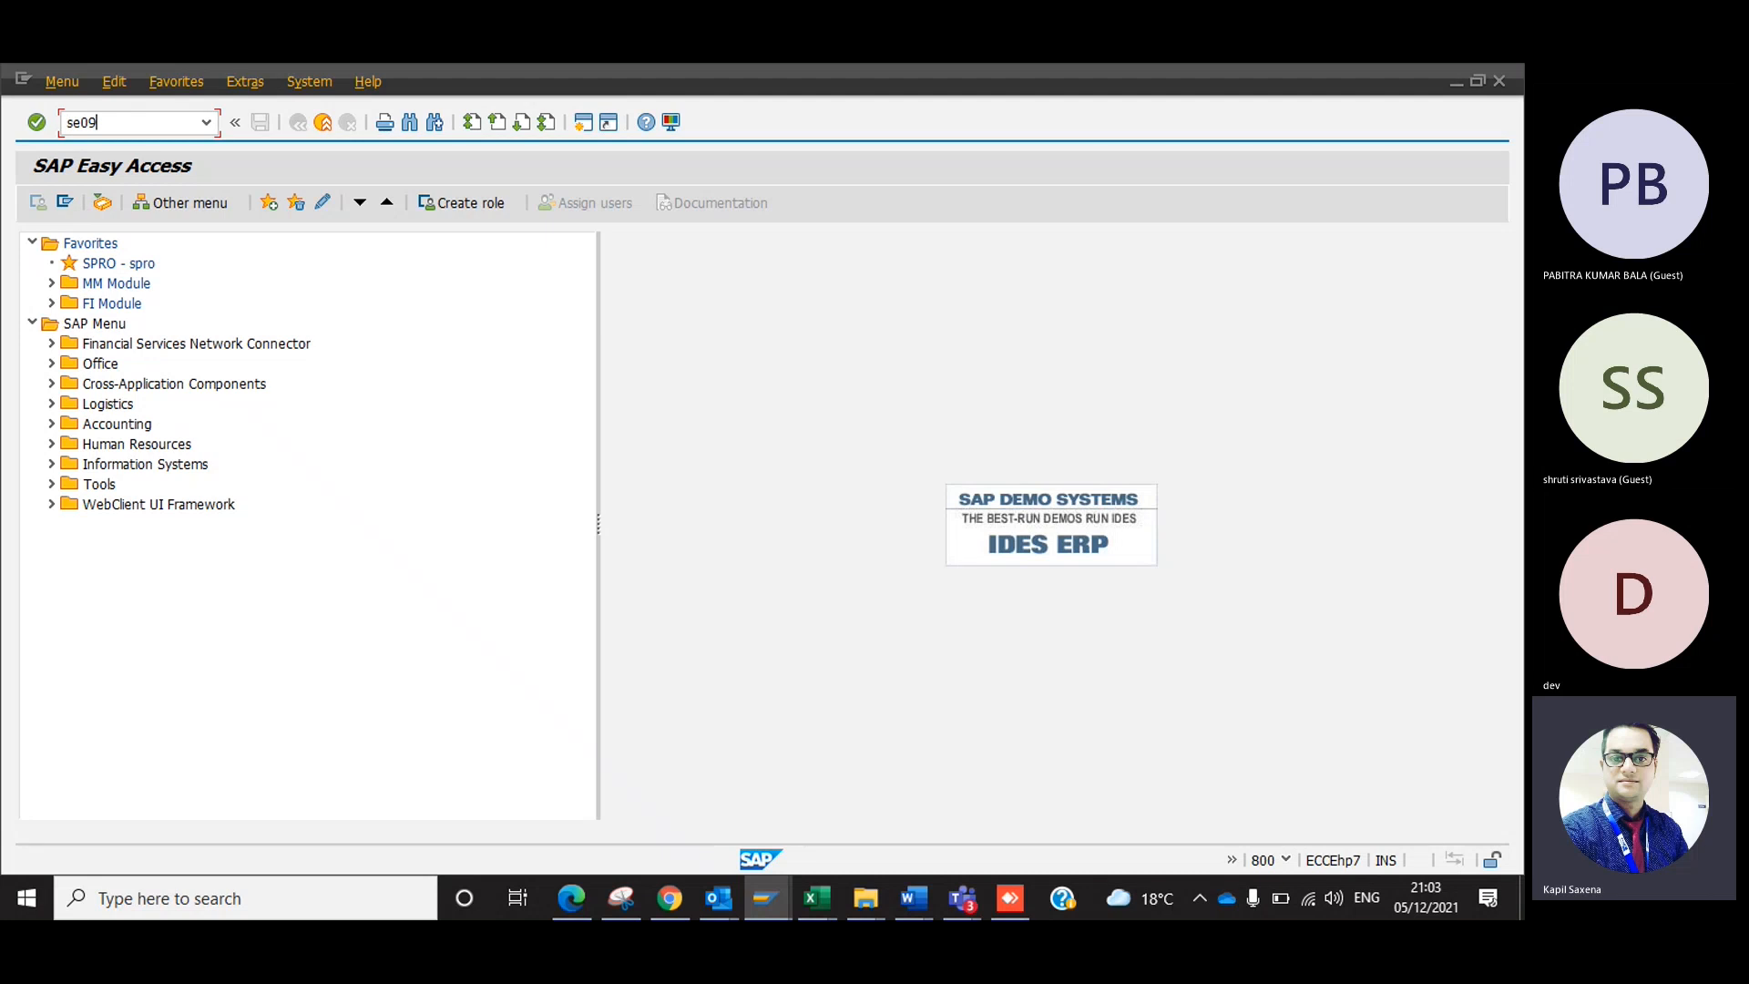
key("Return")
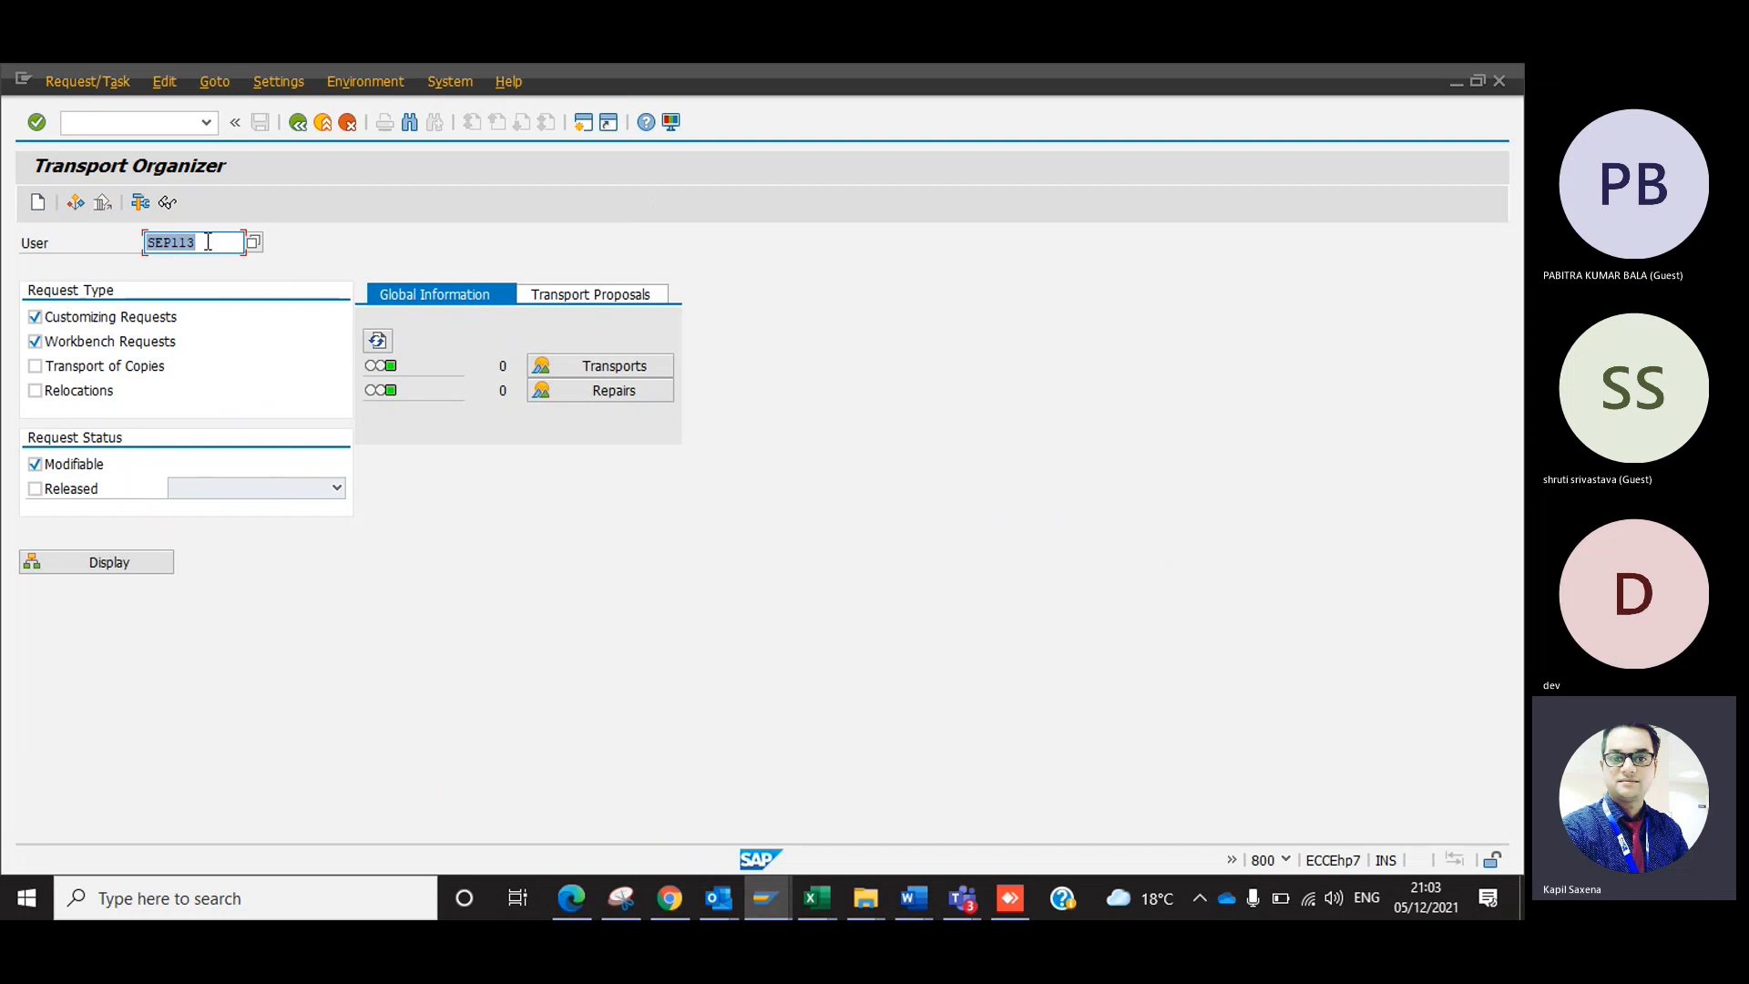
left_click(129, 559)
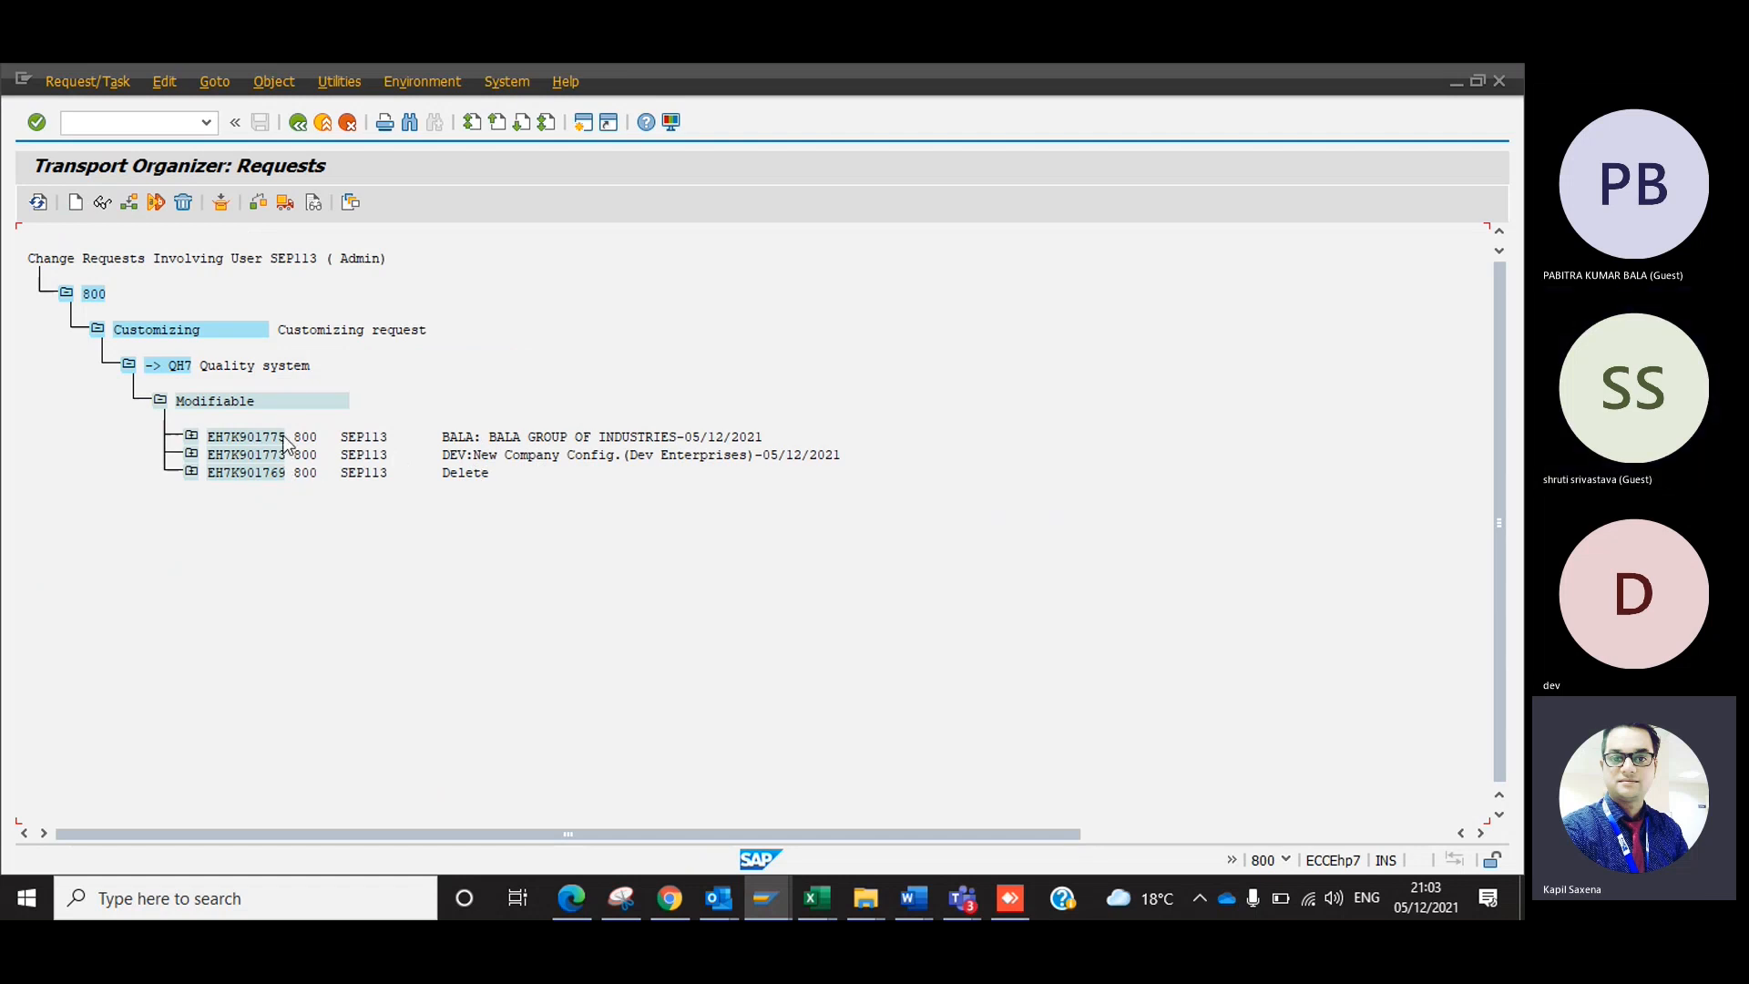
Expand the Dev Enterprises request through its customizing task, Define company activity and view V_T880 down to the T880 table entry.
left_click(191, 454)
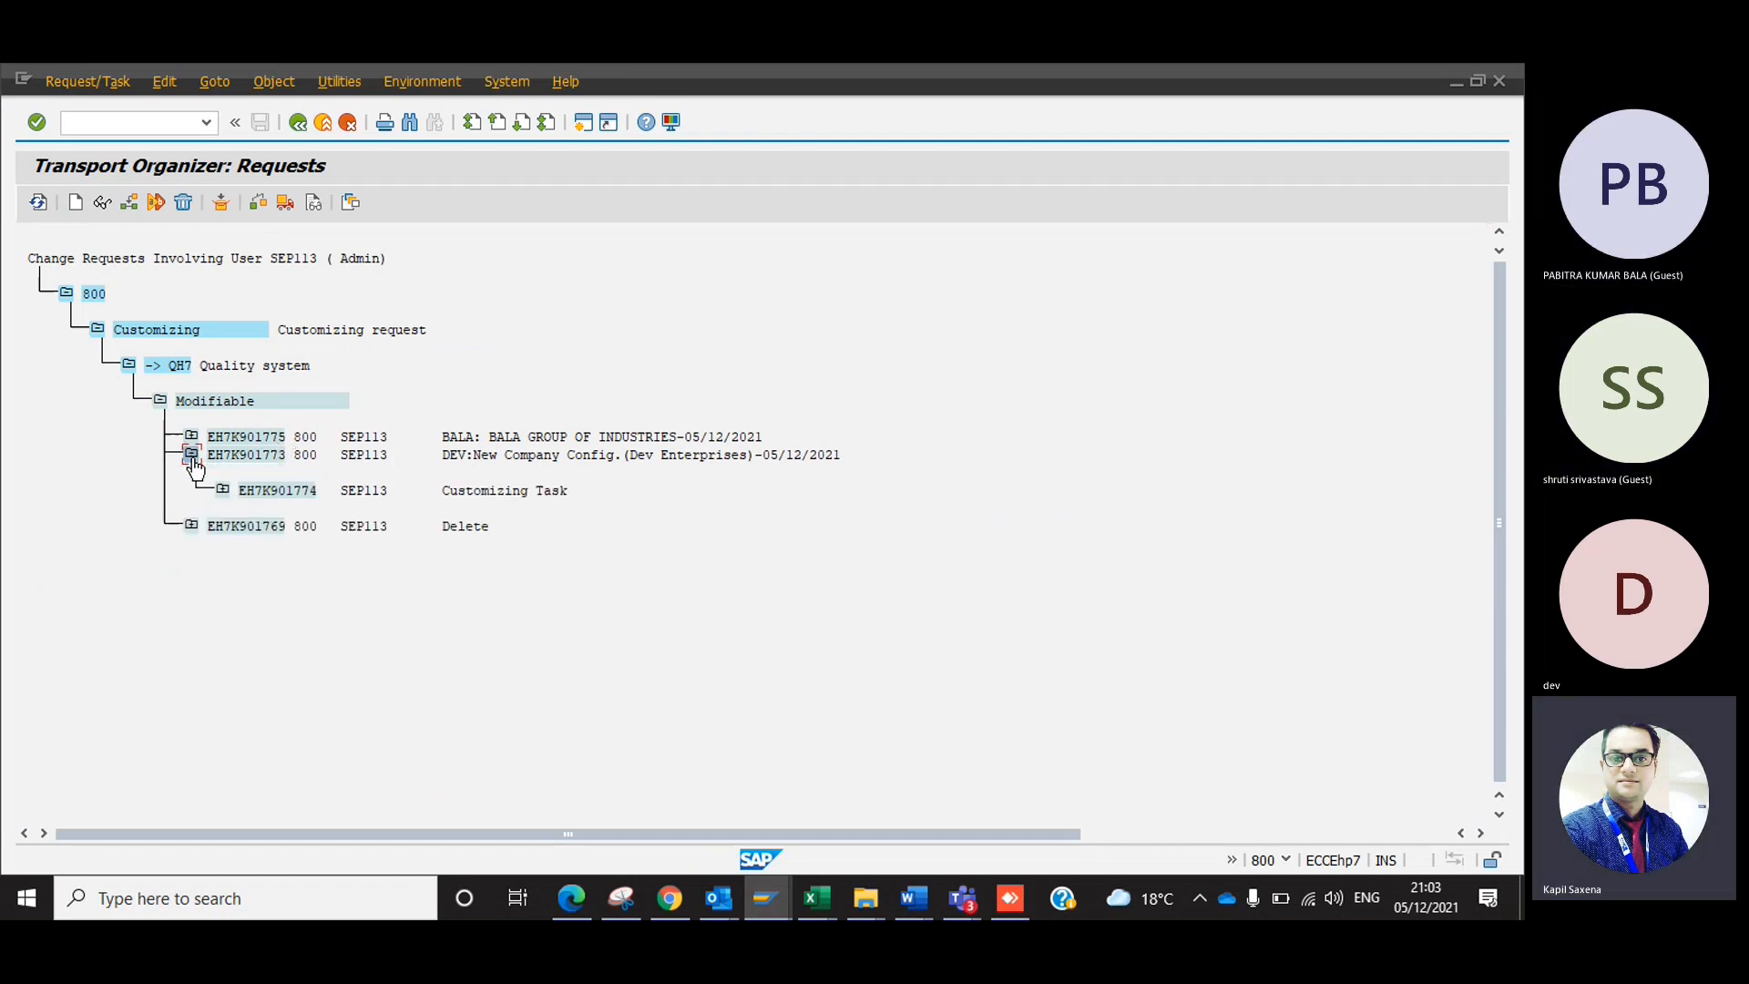
left_click(280, 490)
left_click(222, 491)
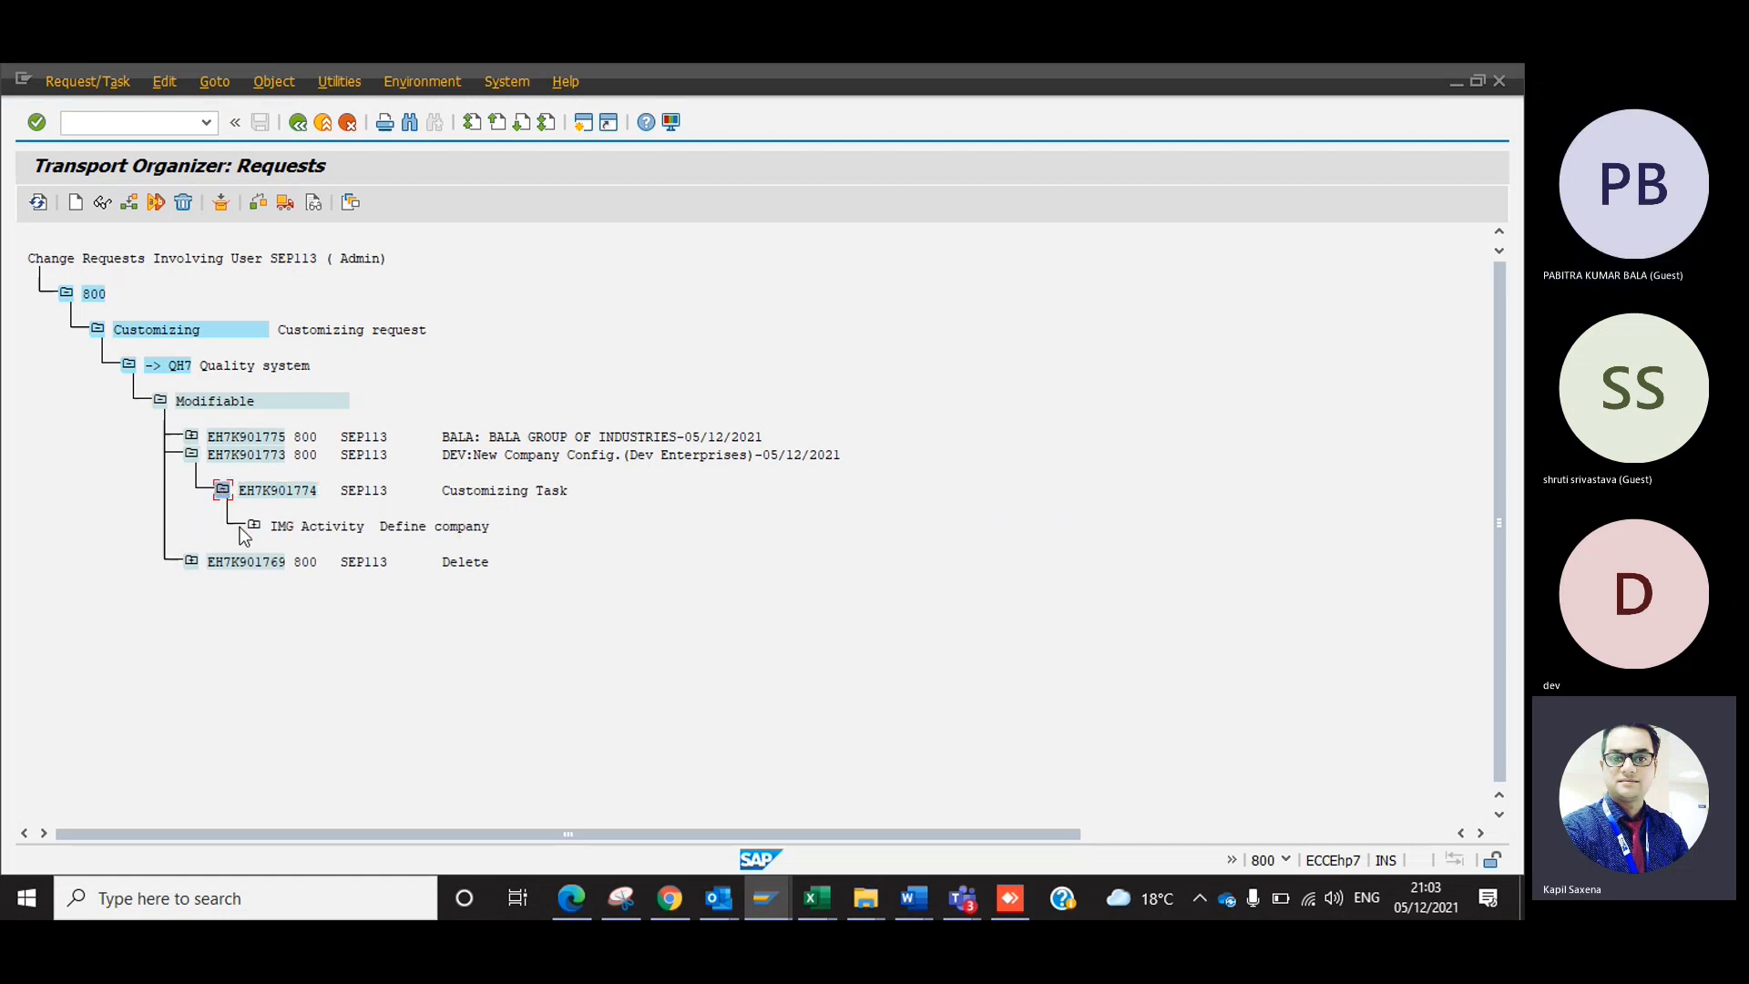
left_click(254, 525)
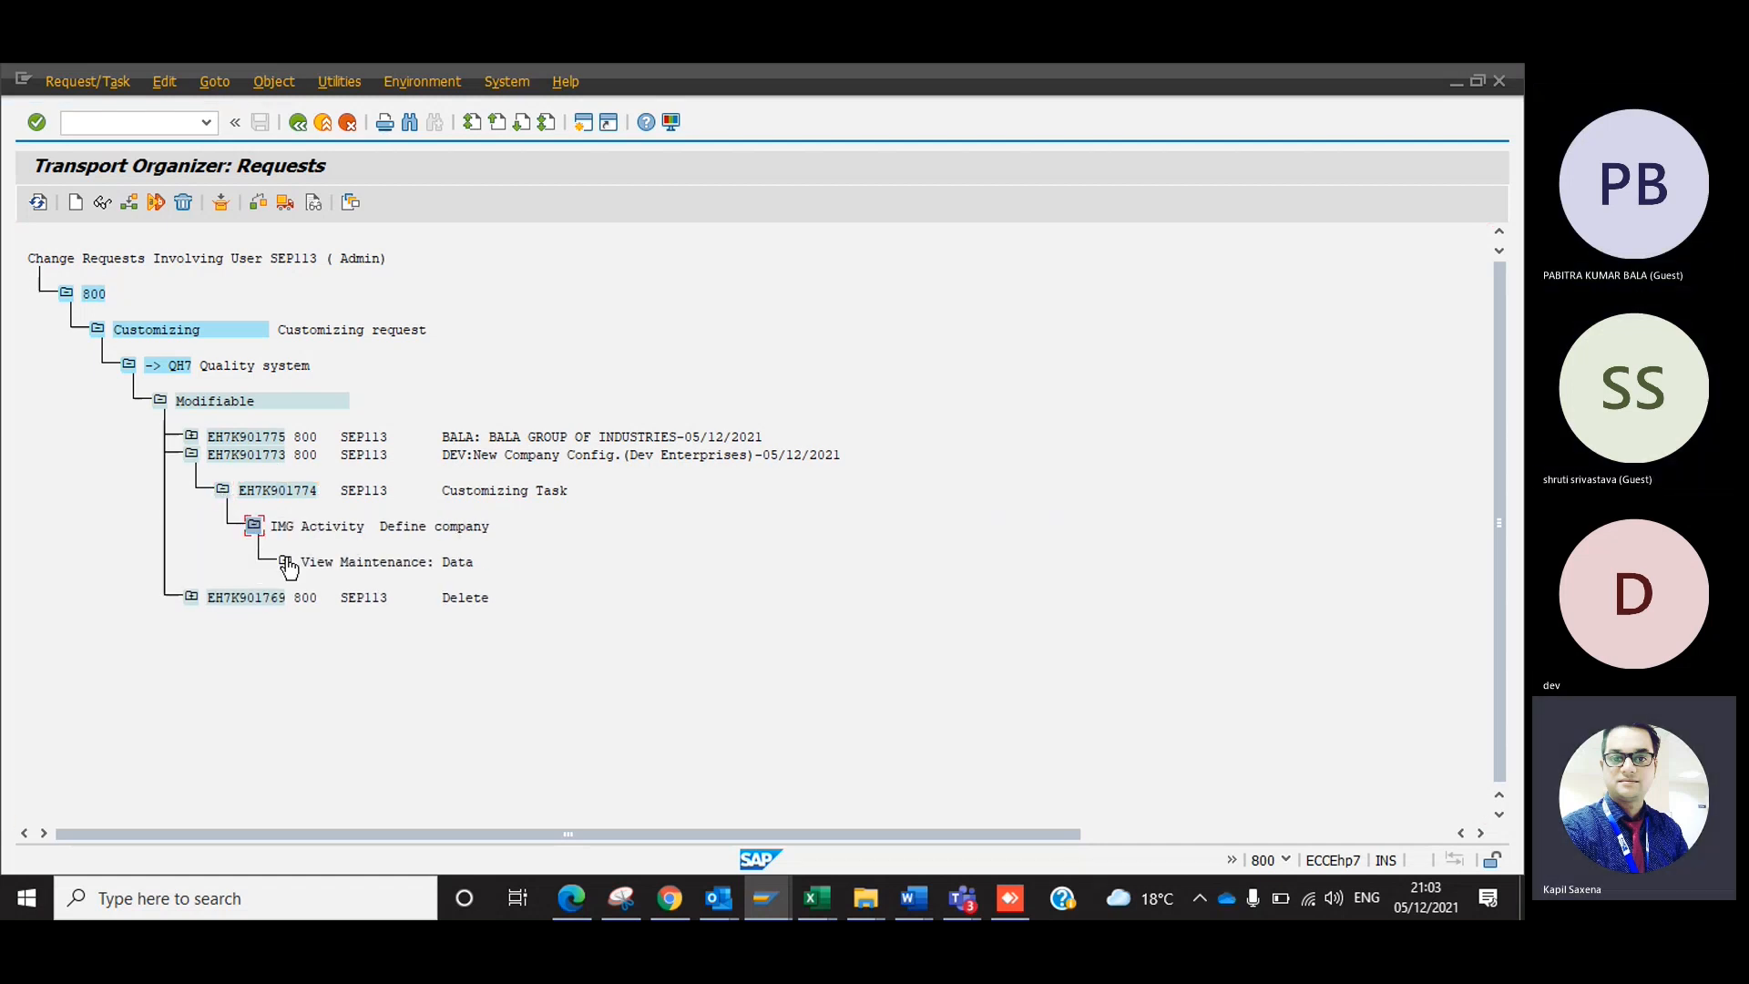
left_click(286, 562)
left_click(315, 599)
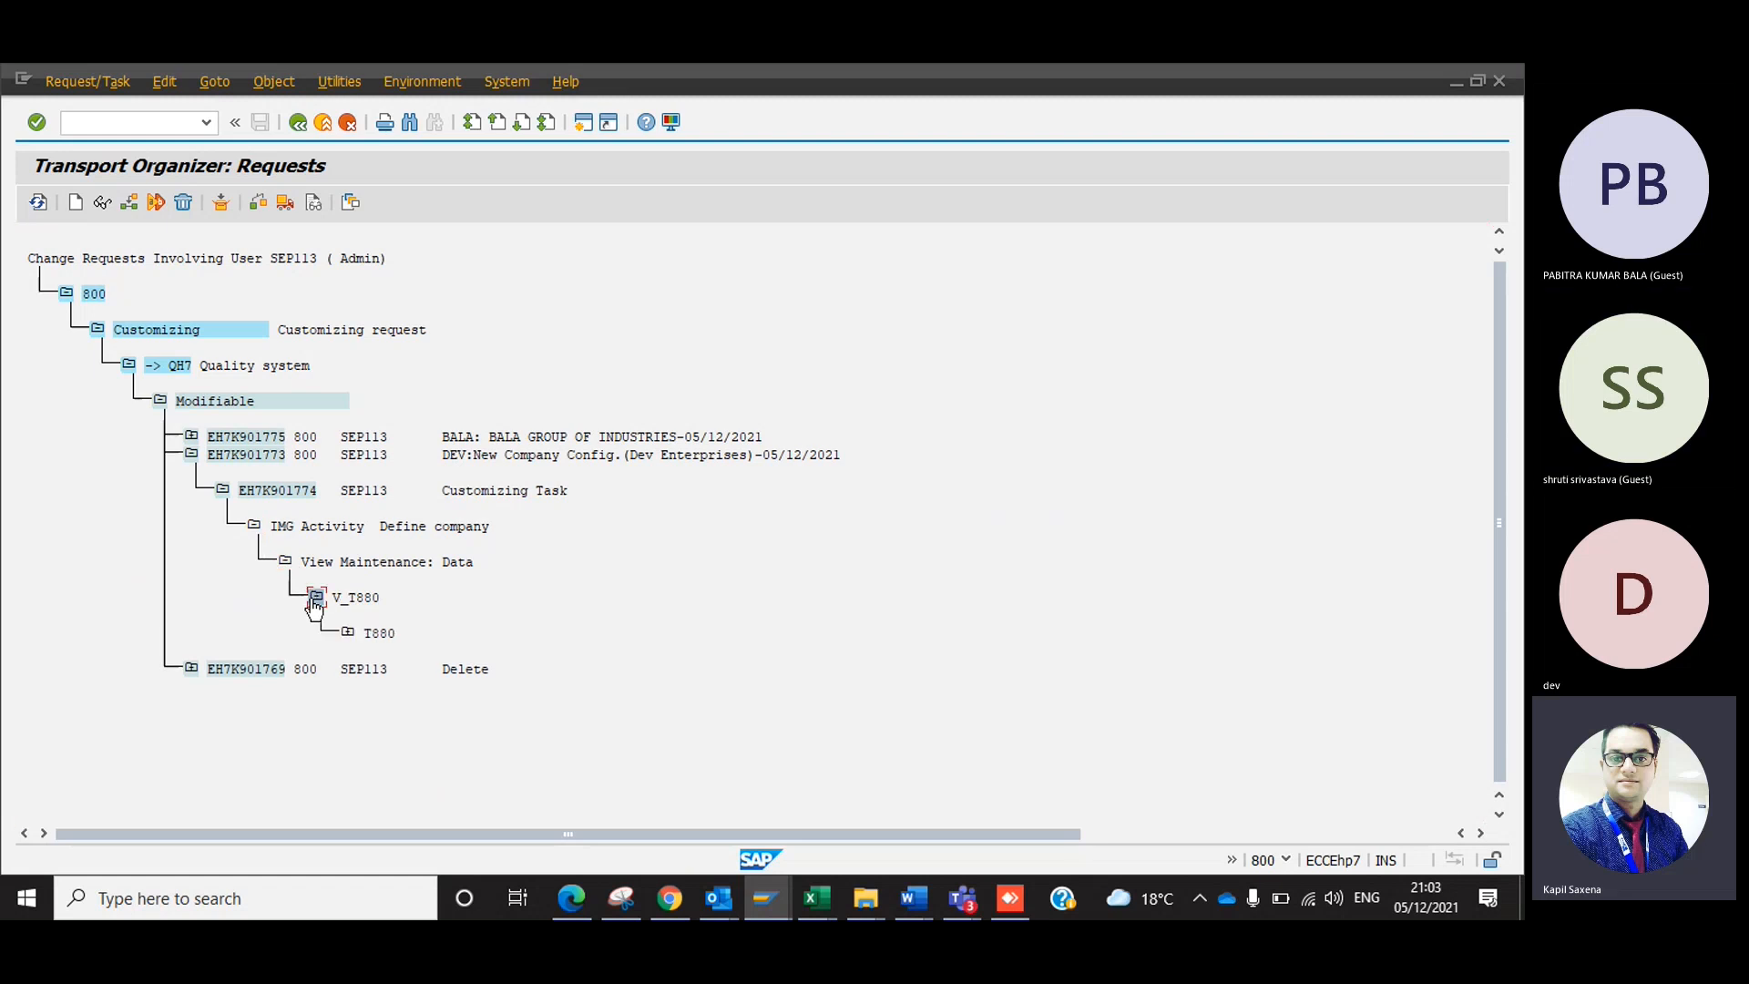
left_click(348, 632)
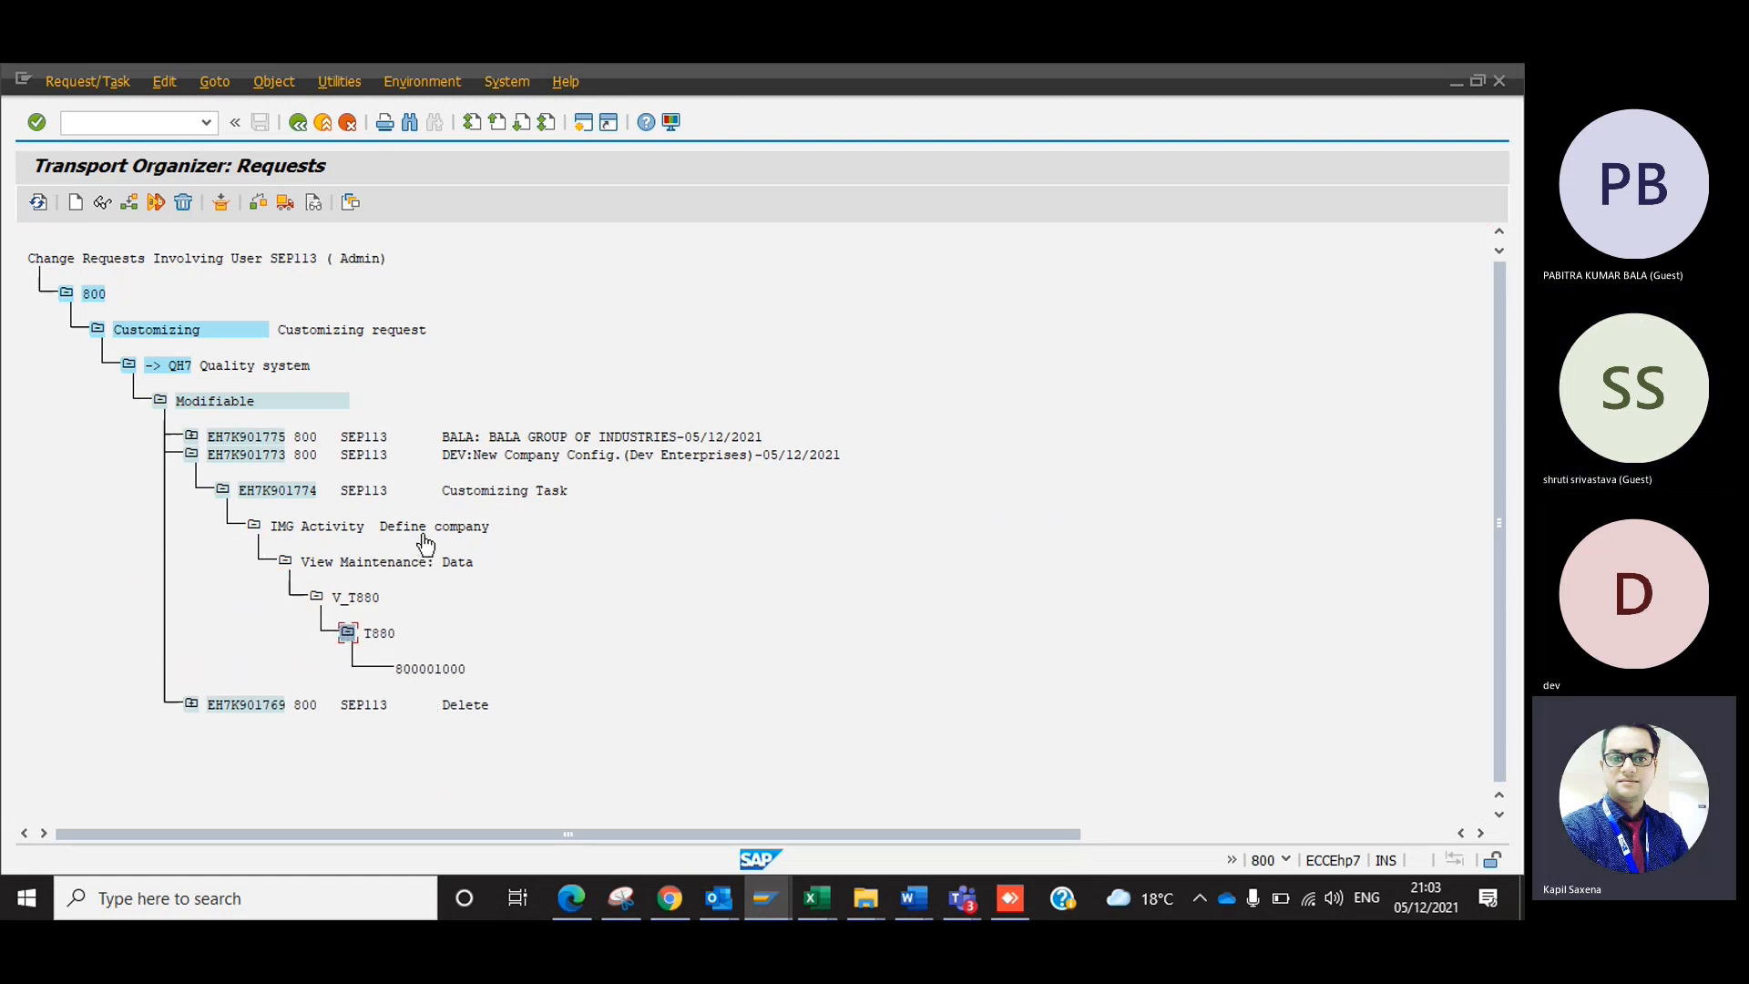
Collapse the Define company activity, the customizing task and the Dev Enterprises request in the requests tree.
left_click(285, 562)
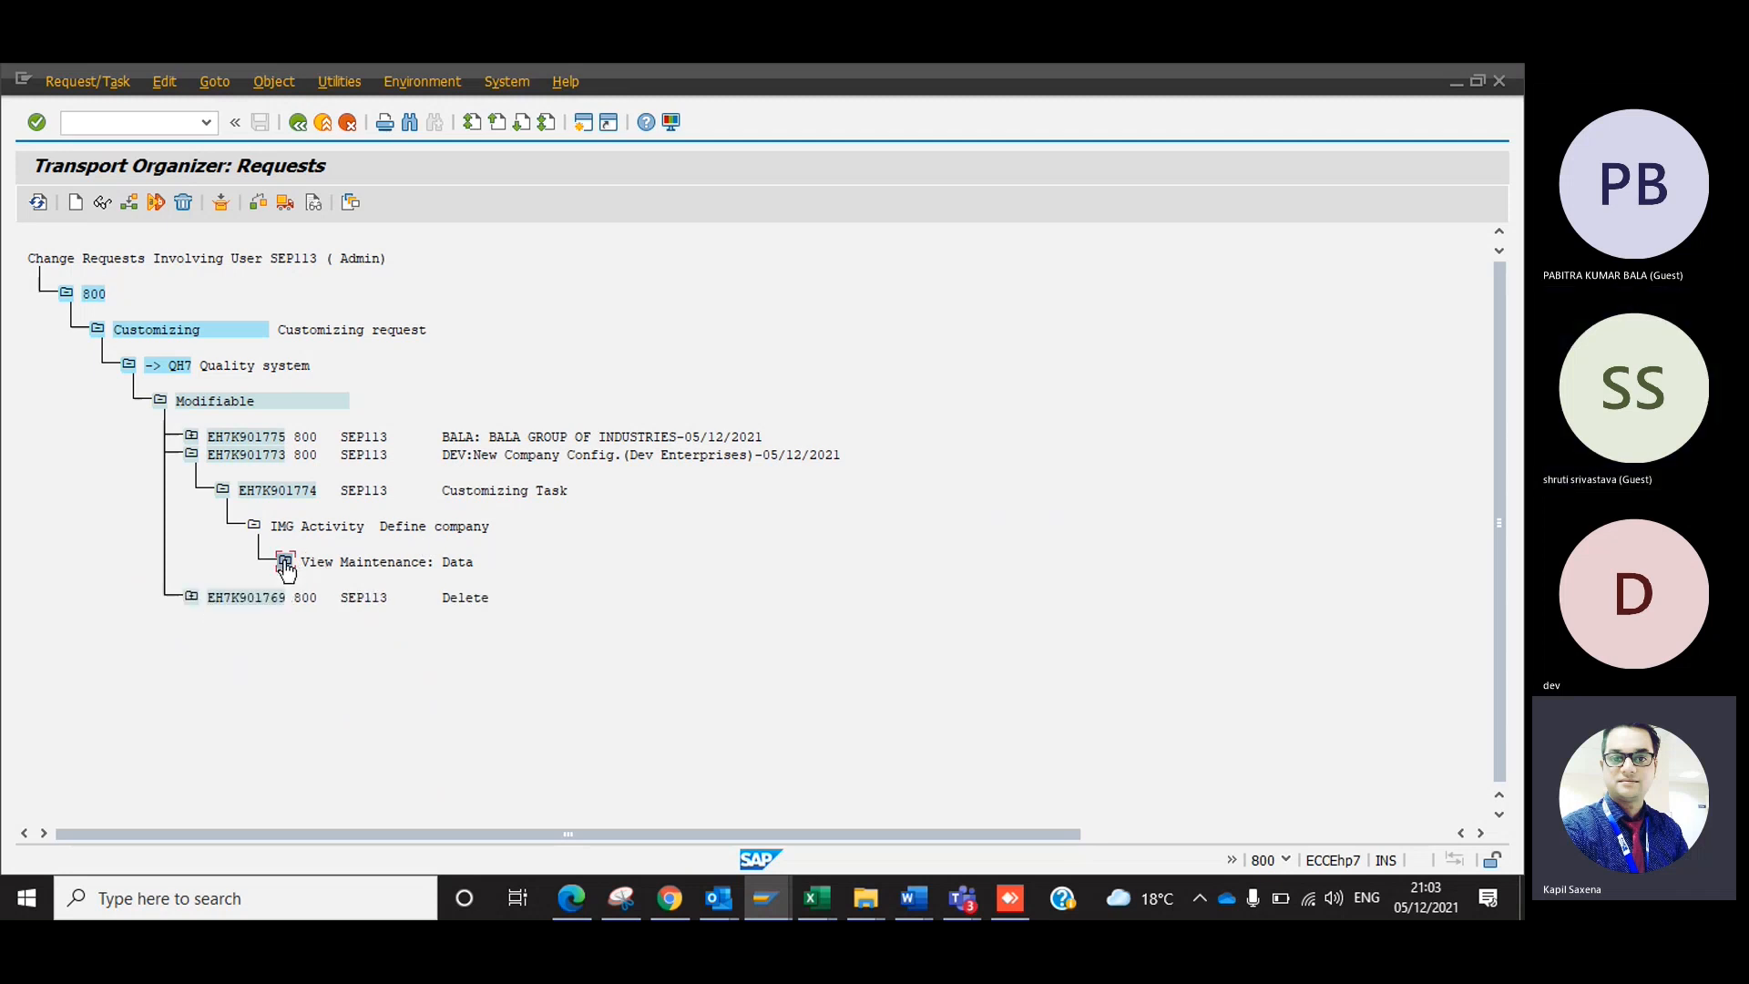
left_click(253, 527)
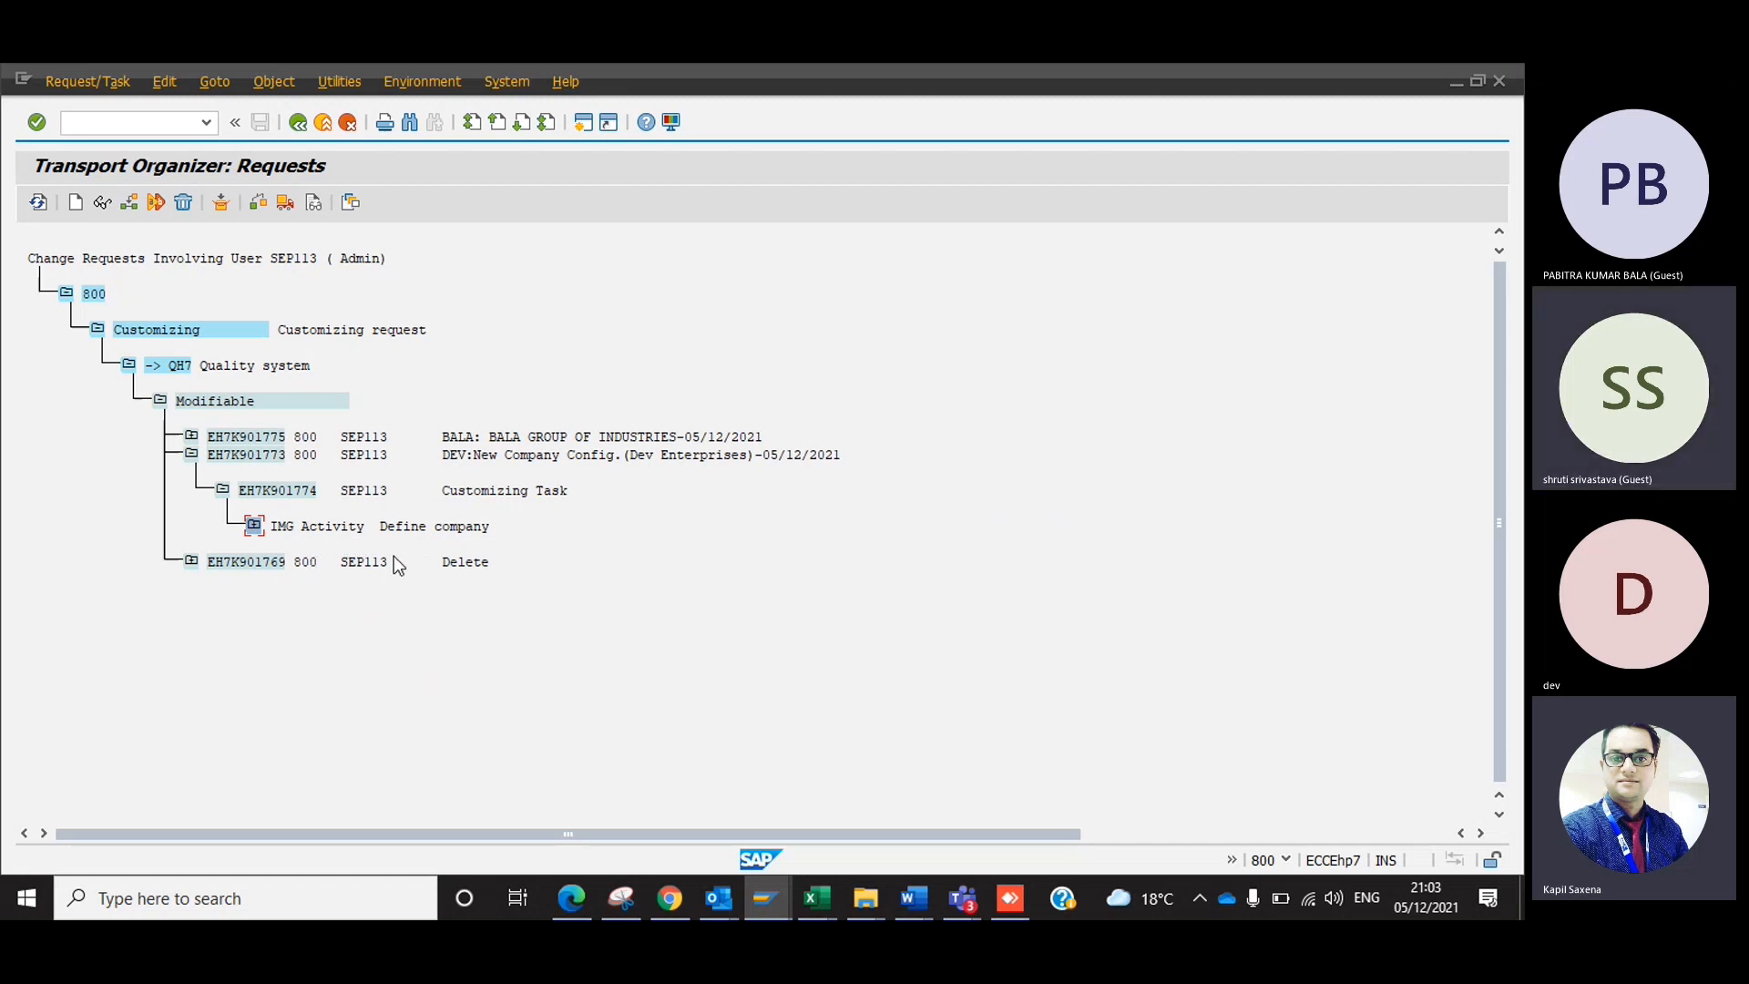
left_click(222, 490)
left_click(234, 457)
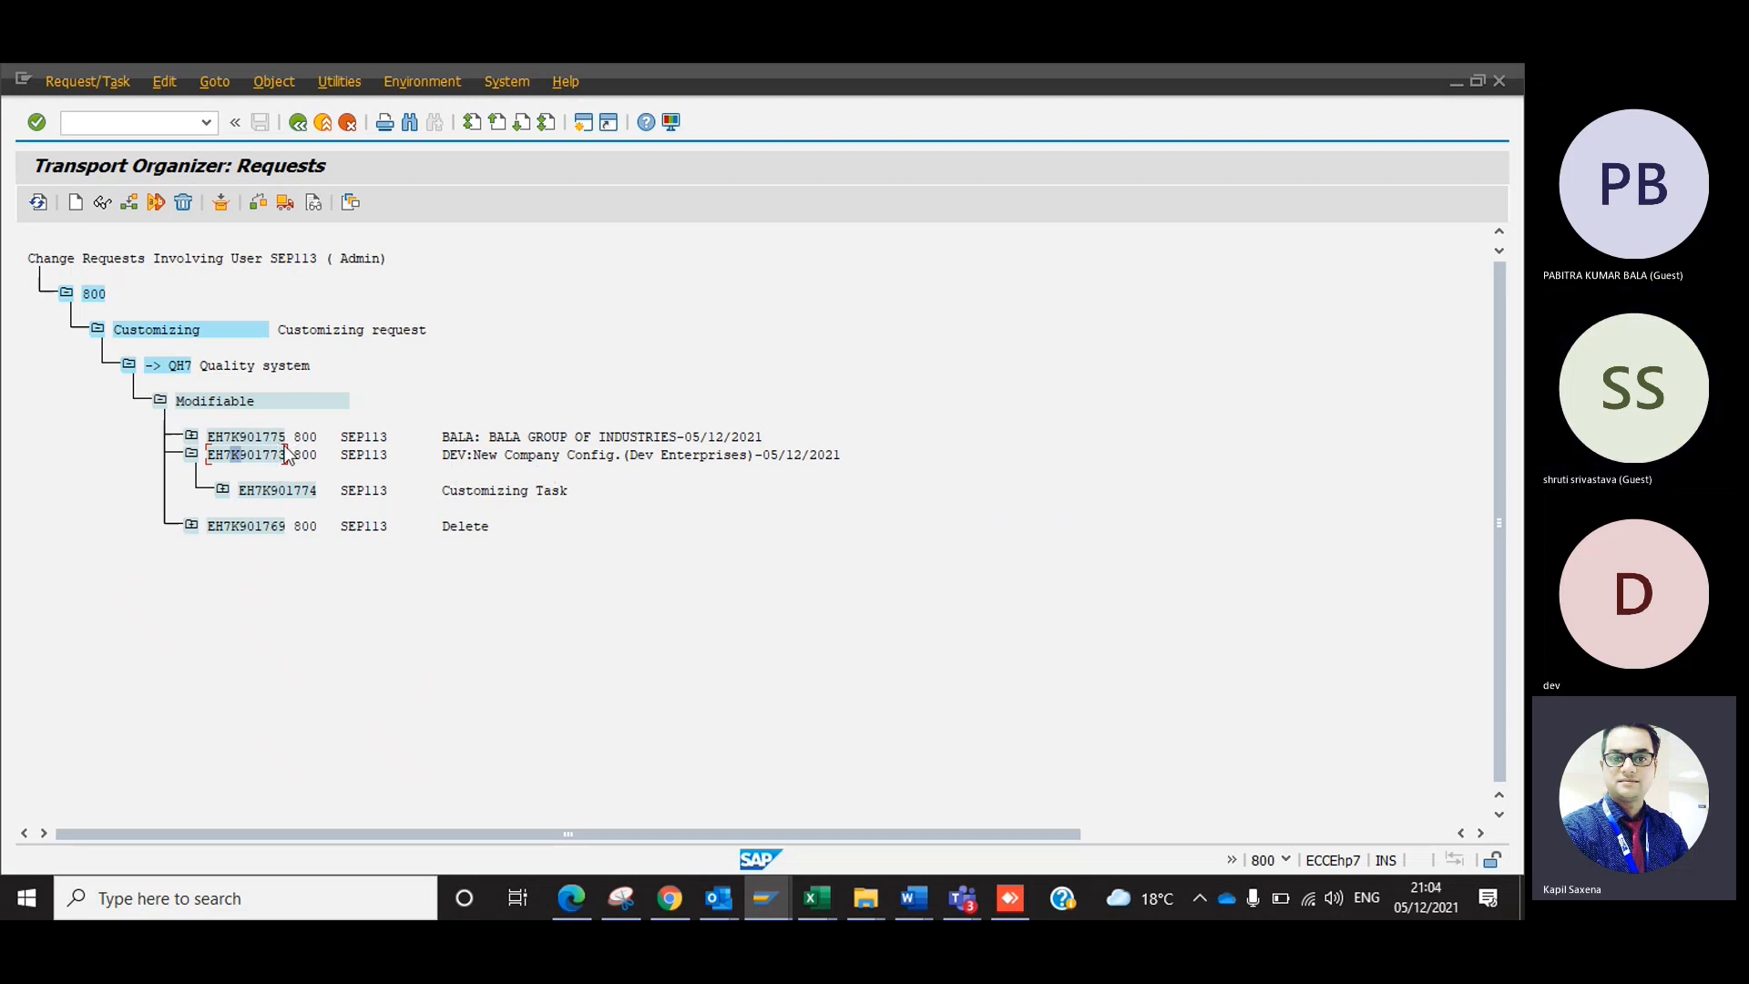
left_click(192, 454)
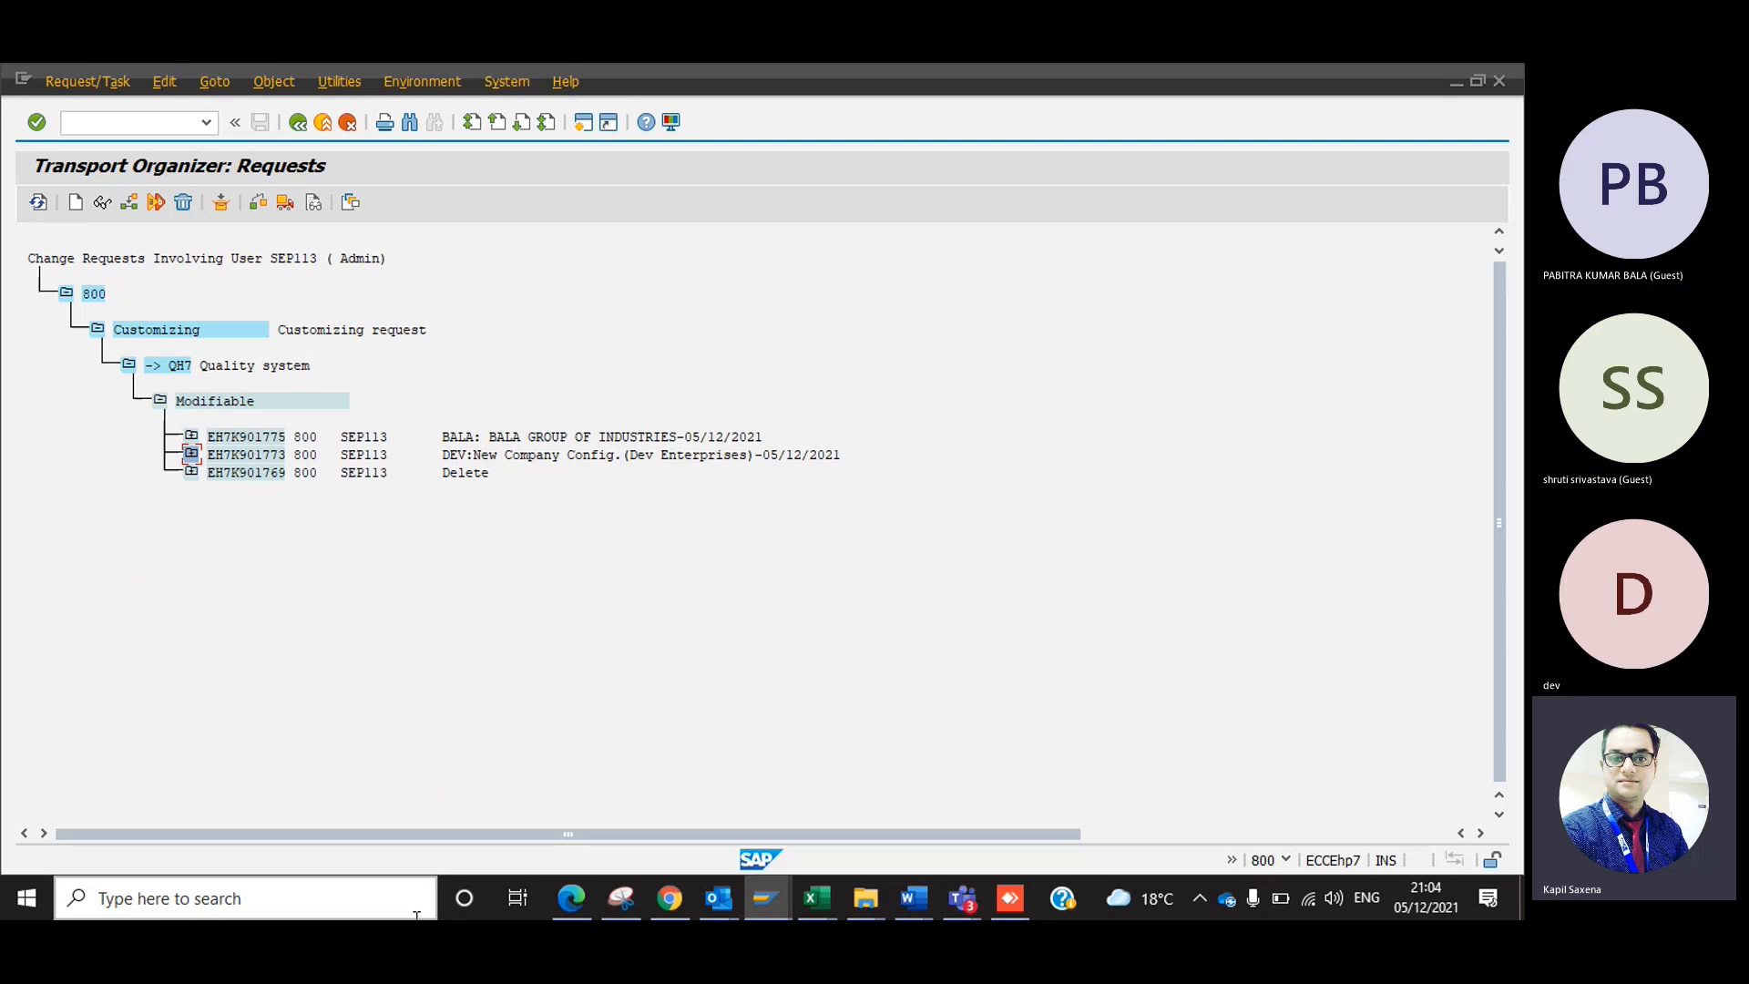
Return to the Transport Organizer selection, choose user 18USER50 from the owner list, display that user's requests, and go back.
left_click(300, 118)
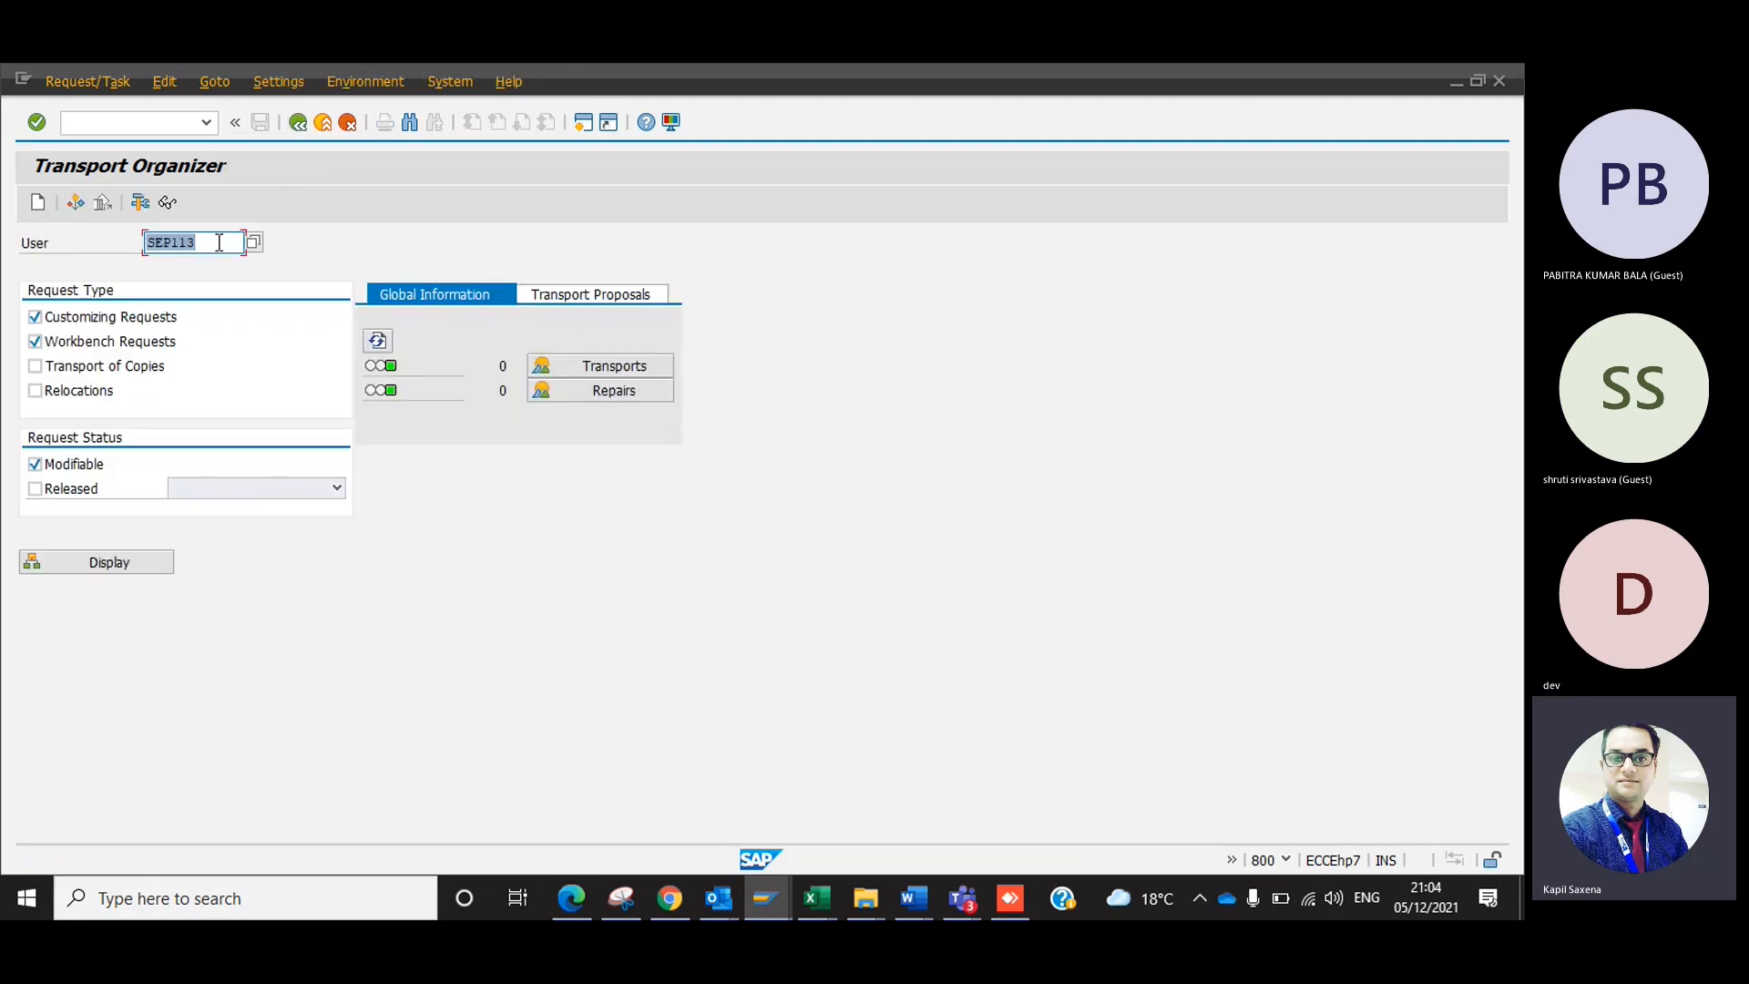
key("BackSpace")
key("F4")
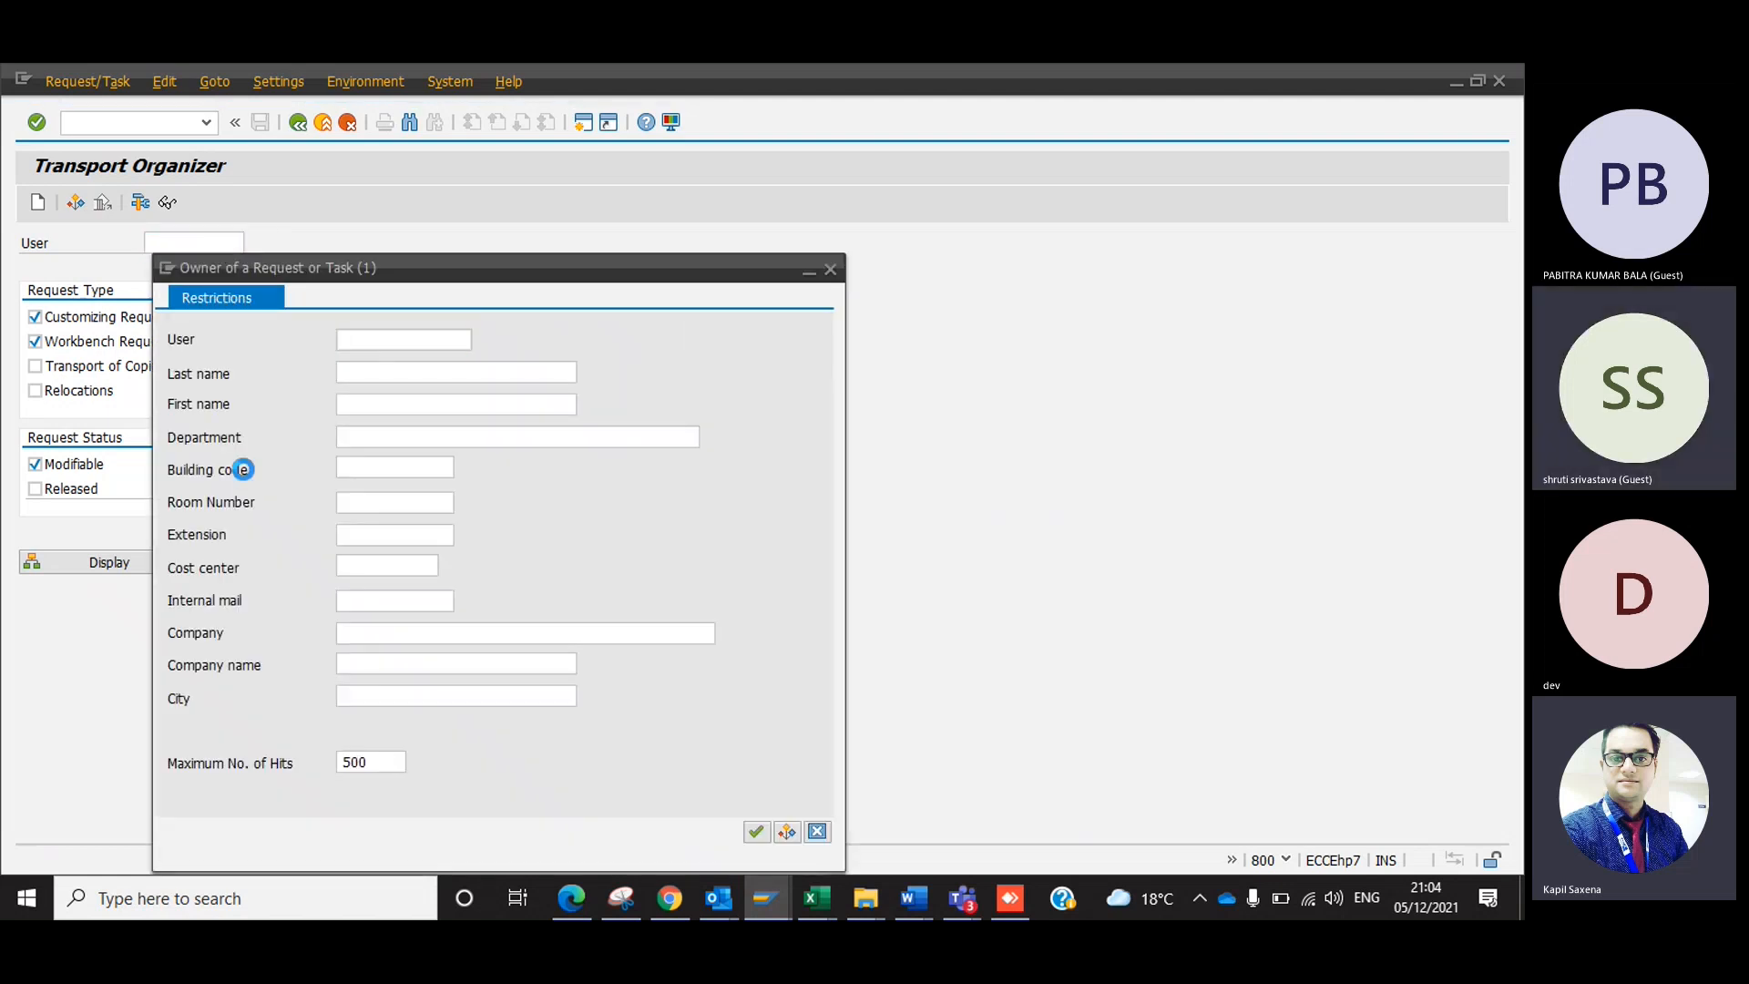
key("Return")
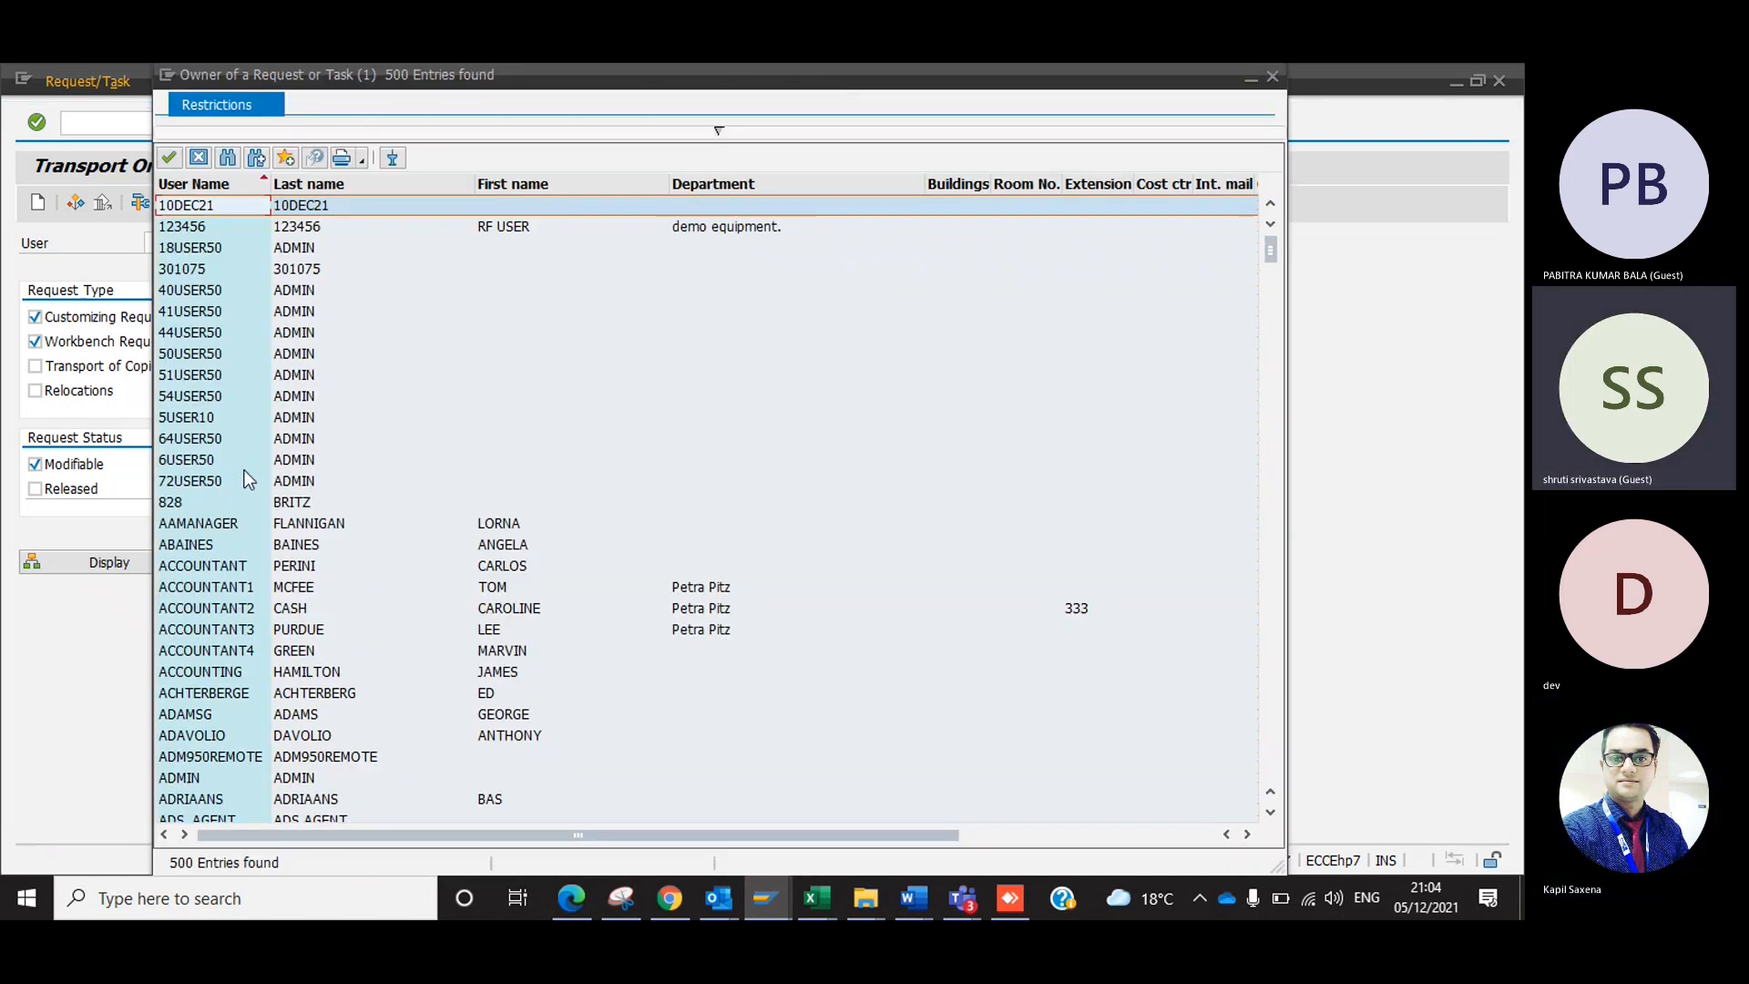
double_click(212, 247)
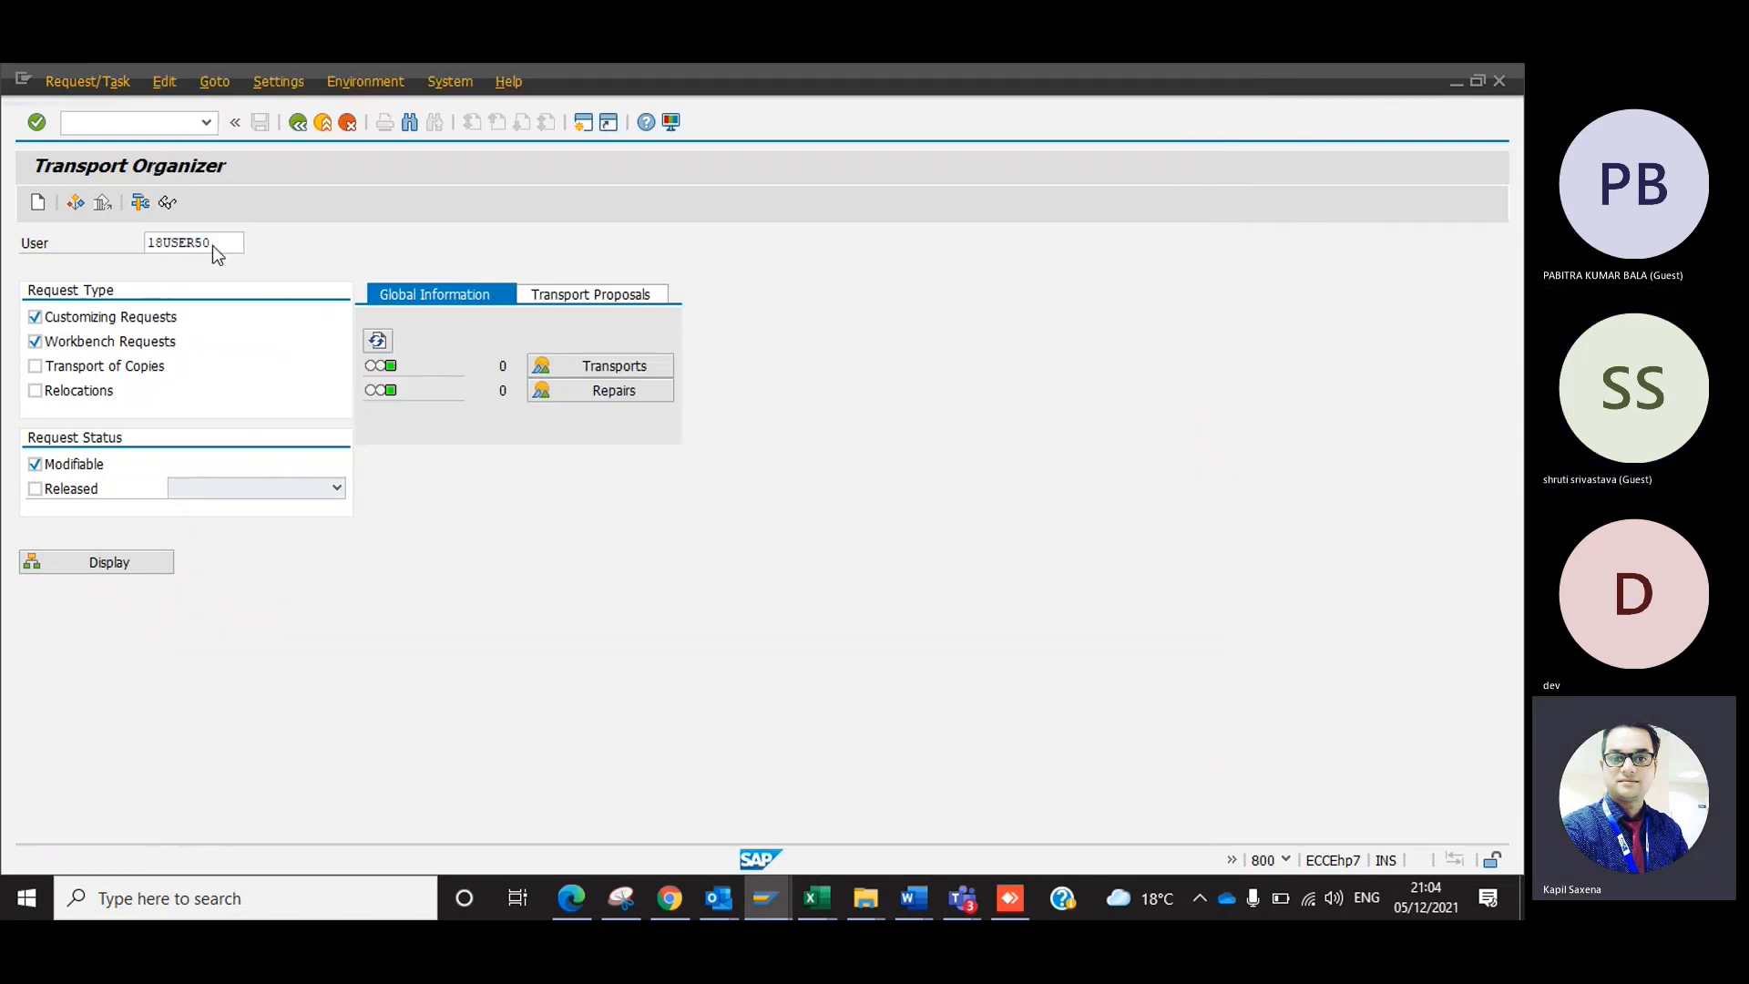
key("F8")
left_click(295, 125)
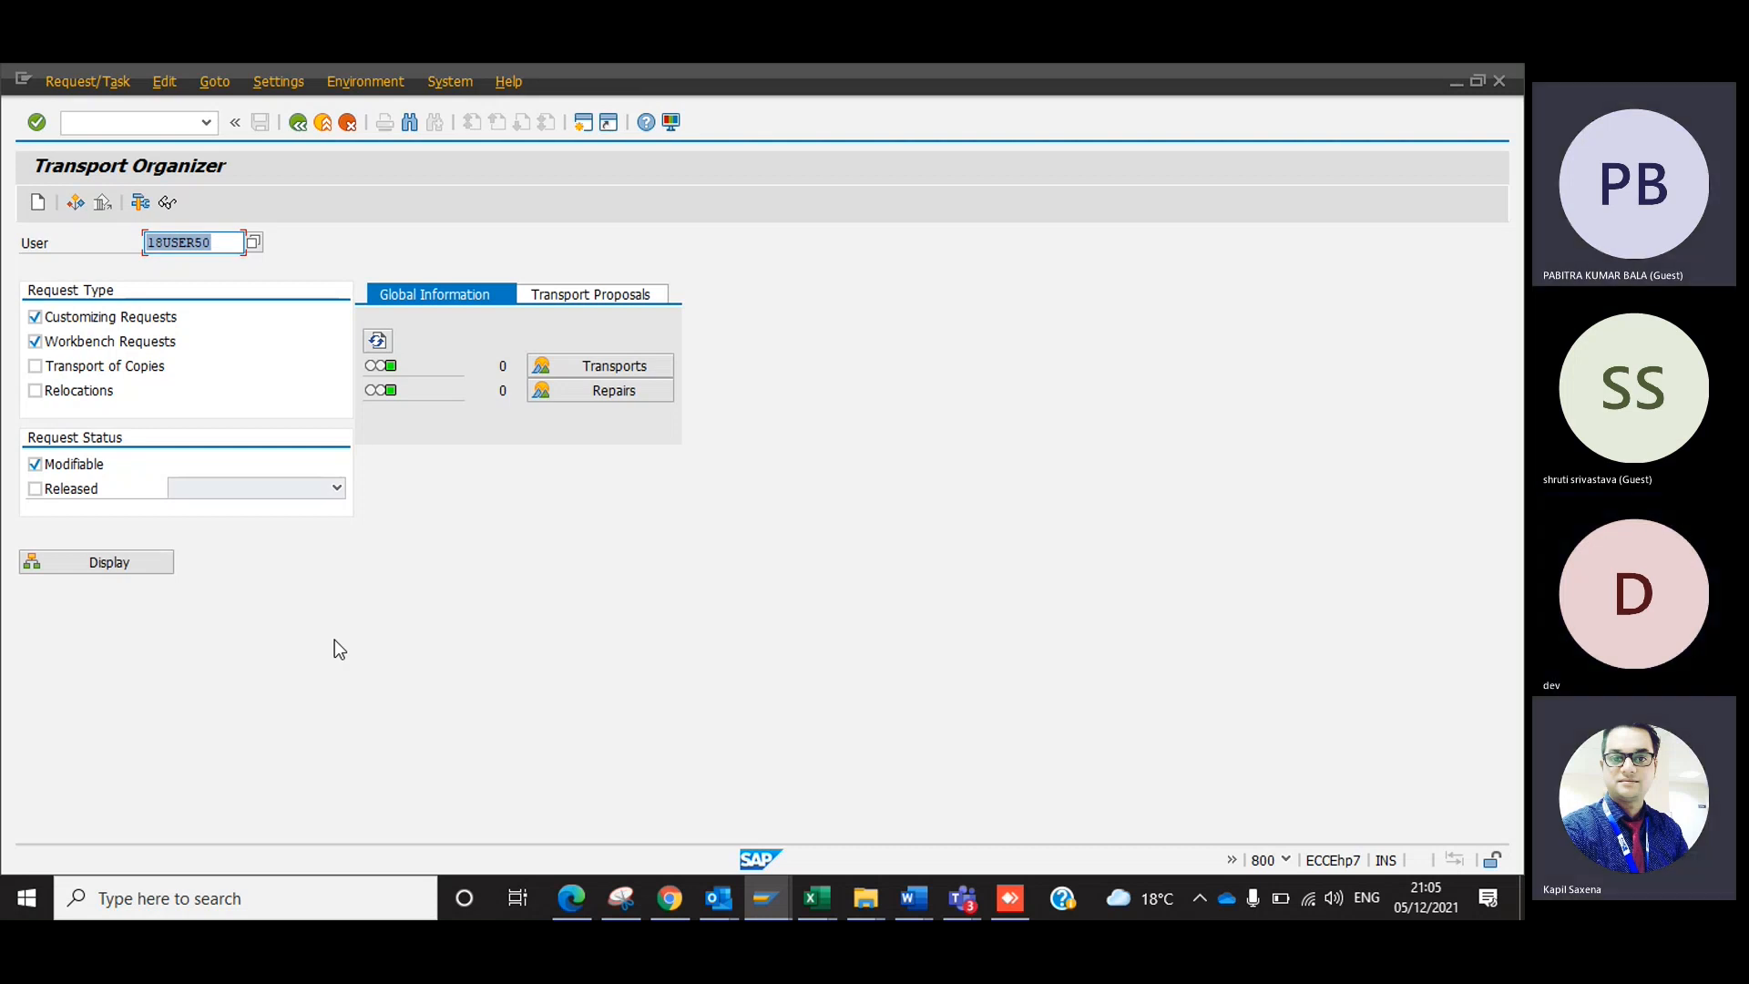
Clear the user from the Transport Organizer selection and open User Maintenance with transaction SU01.
key("Delete")
left_click(117, 121)
type("/nsu01")
key("Return")
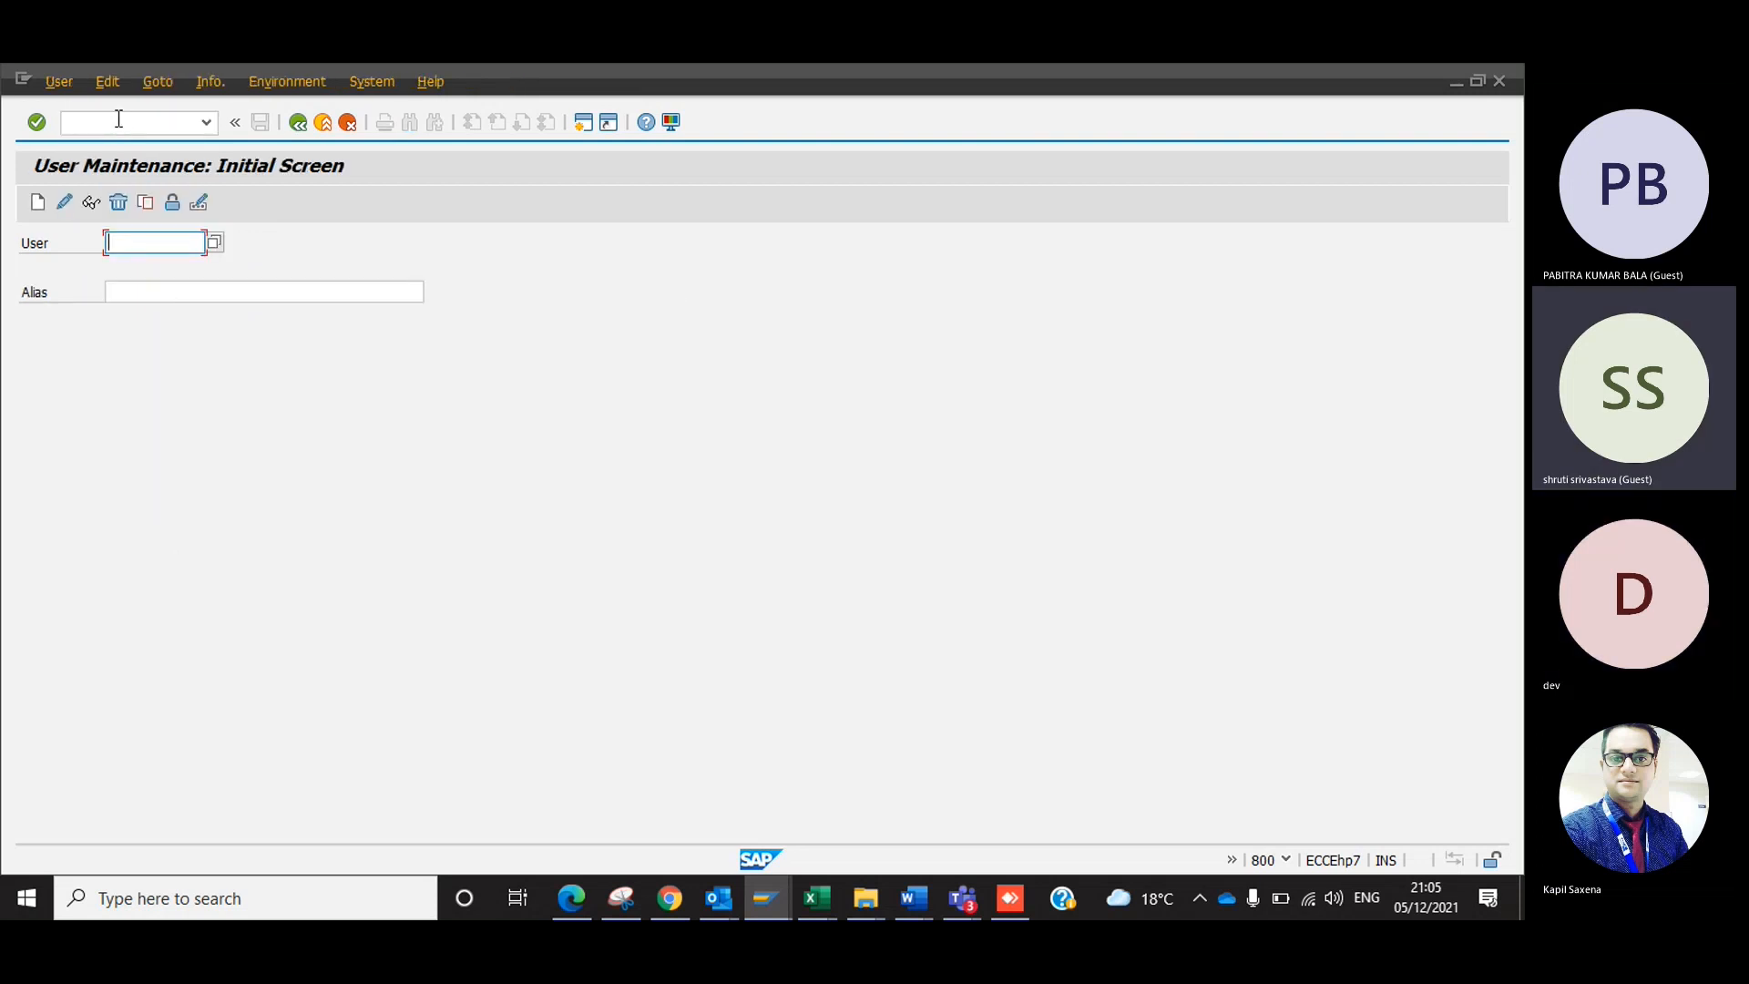
Check the logged-on user in the system information and display the record of user SEP113.
left_click(1288, 861)
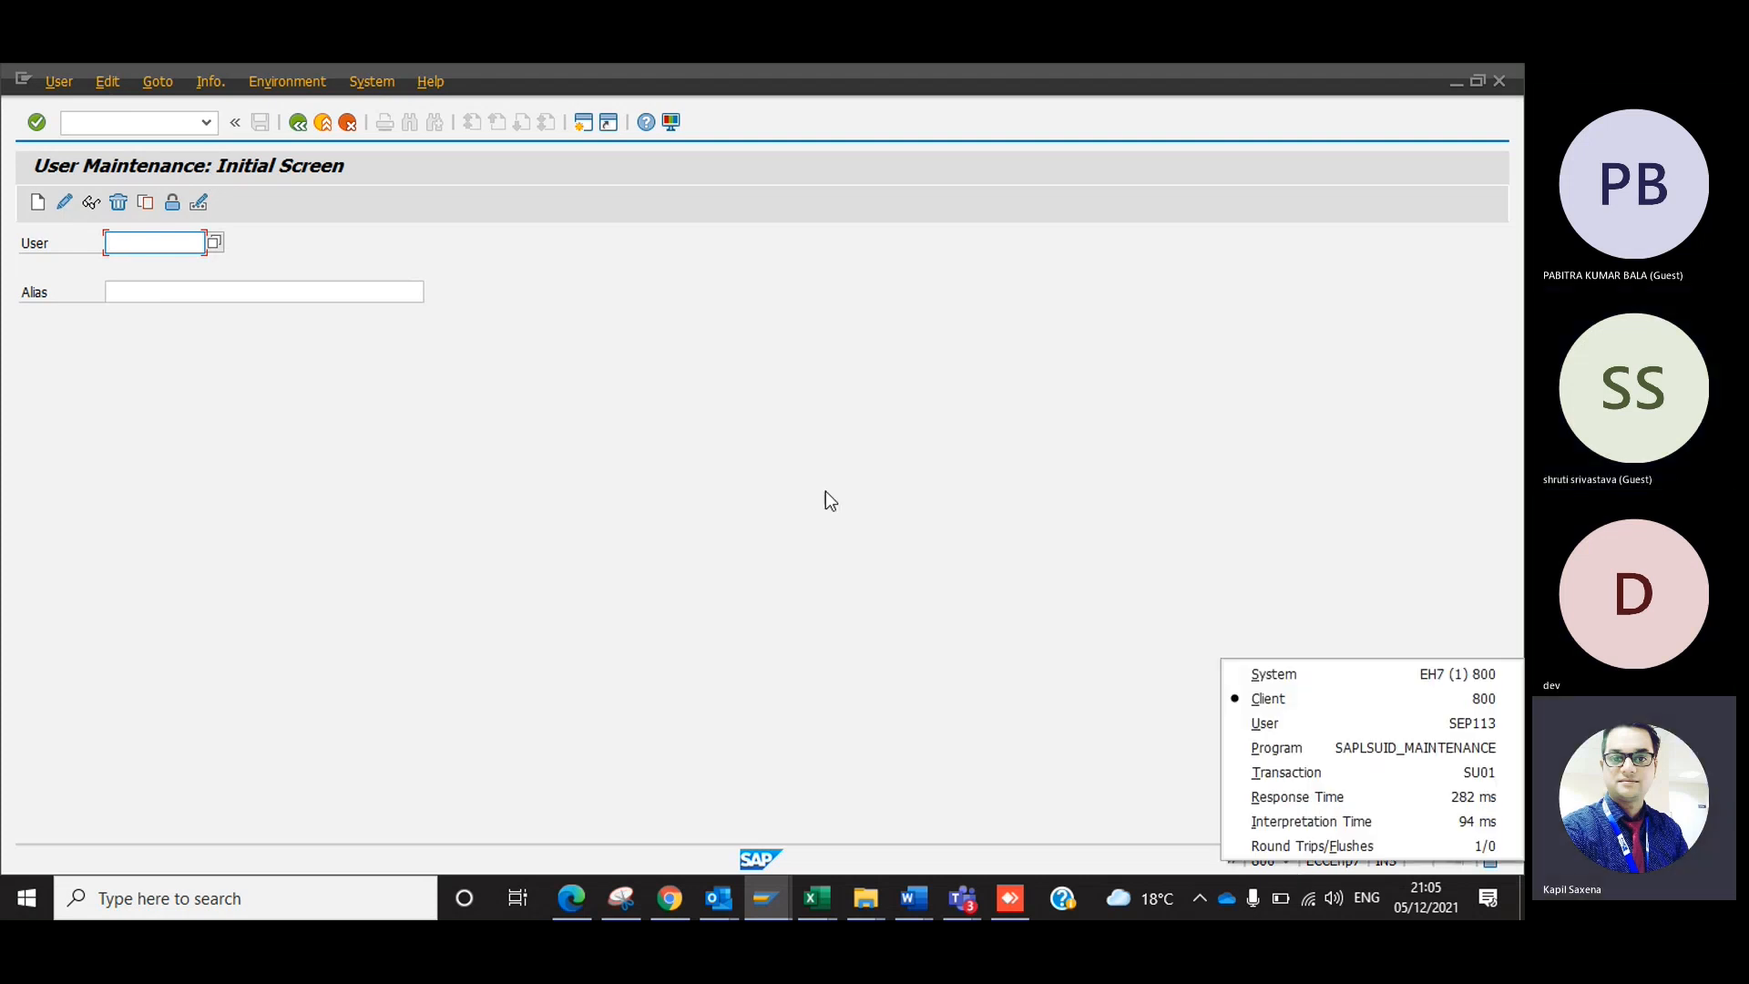
left_click(796, 482)
type("sepl13")
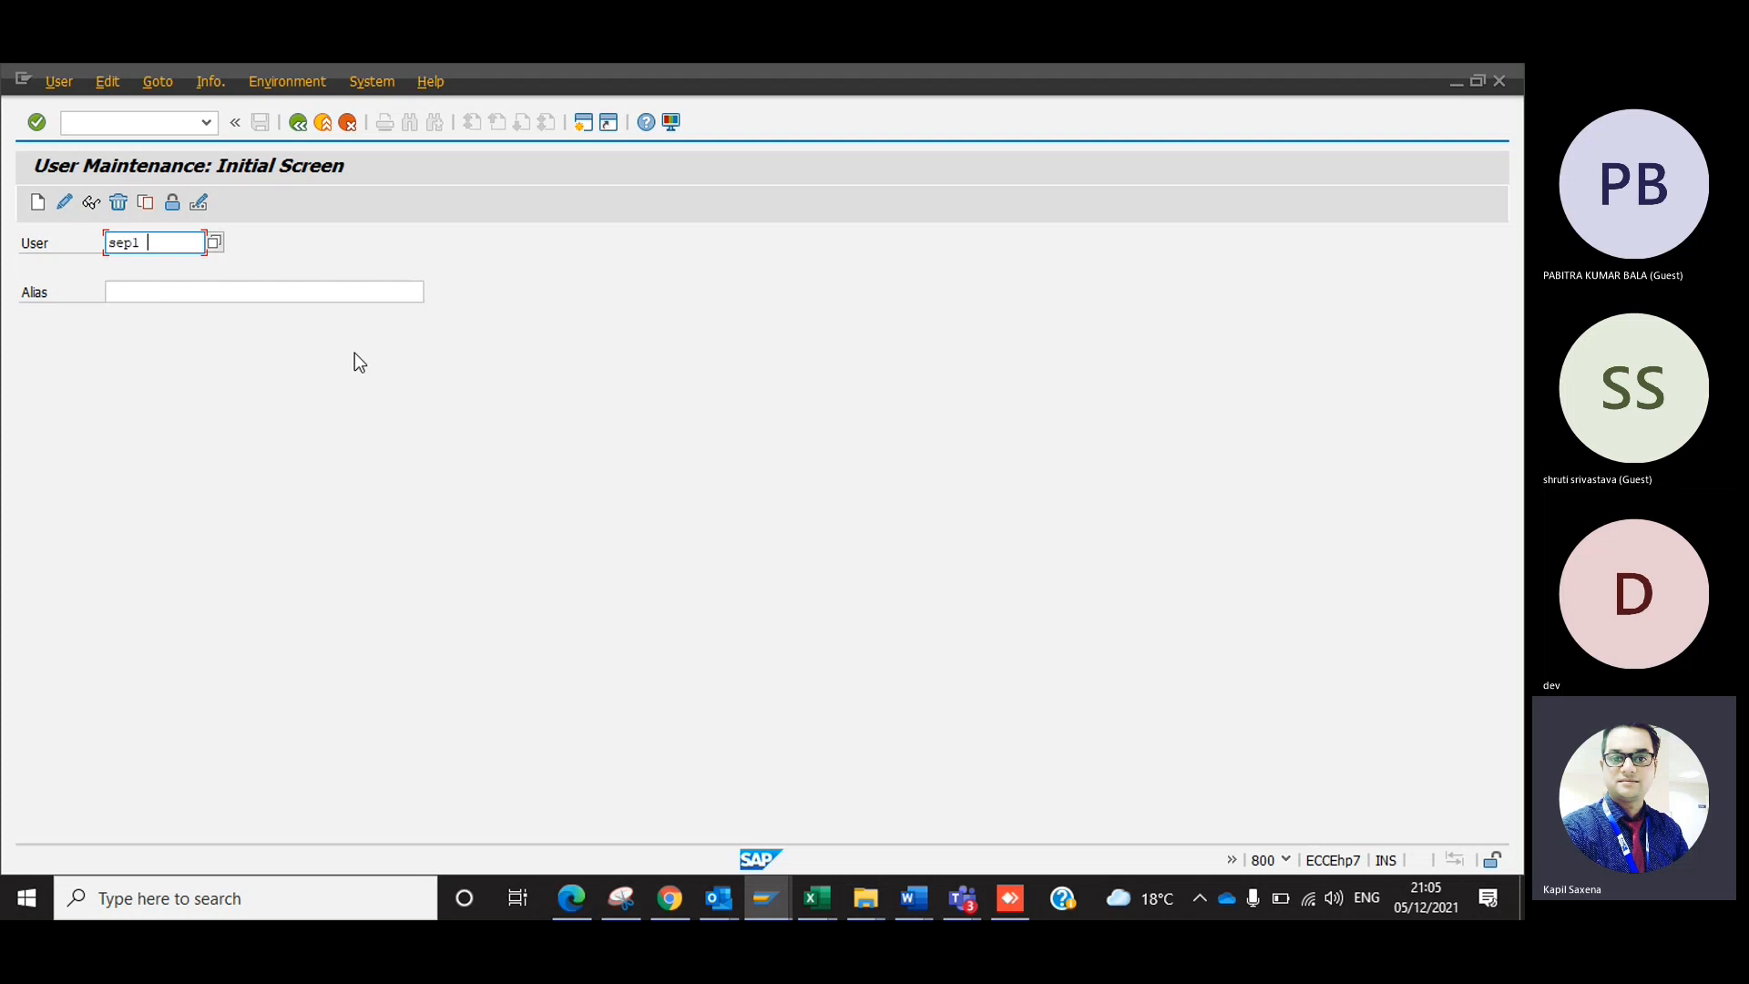
key("Return")
left_click(90, 203)
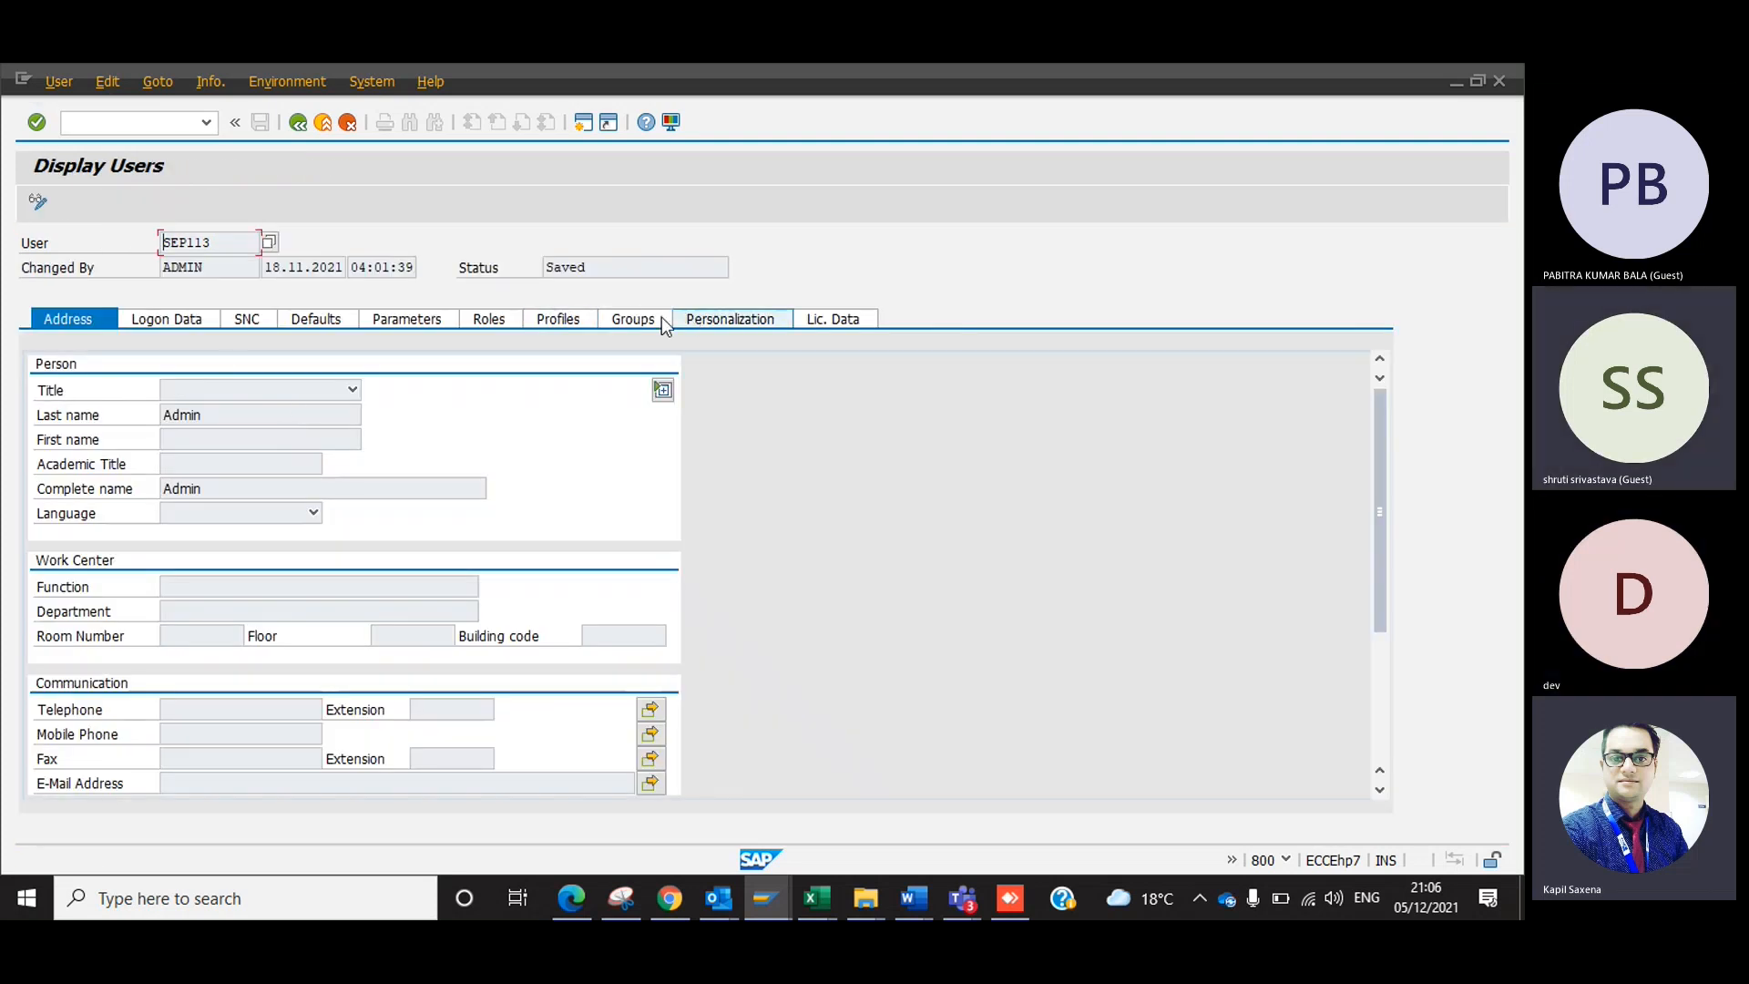
Examine the validity period in the logon data of user SEP113.
left_click(202, 321)
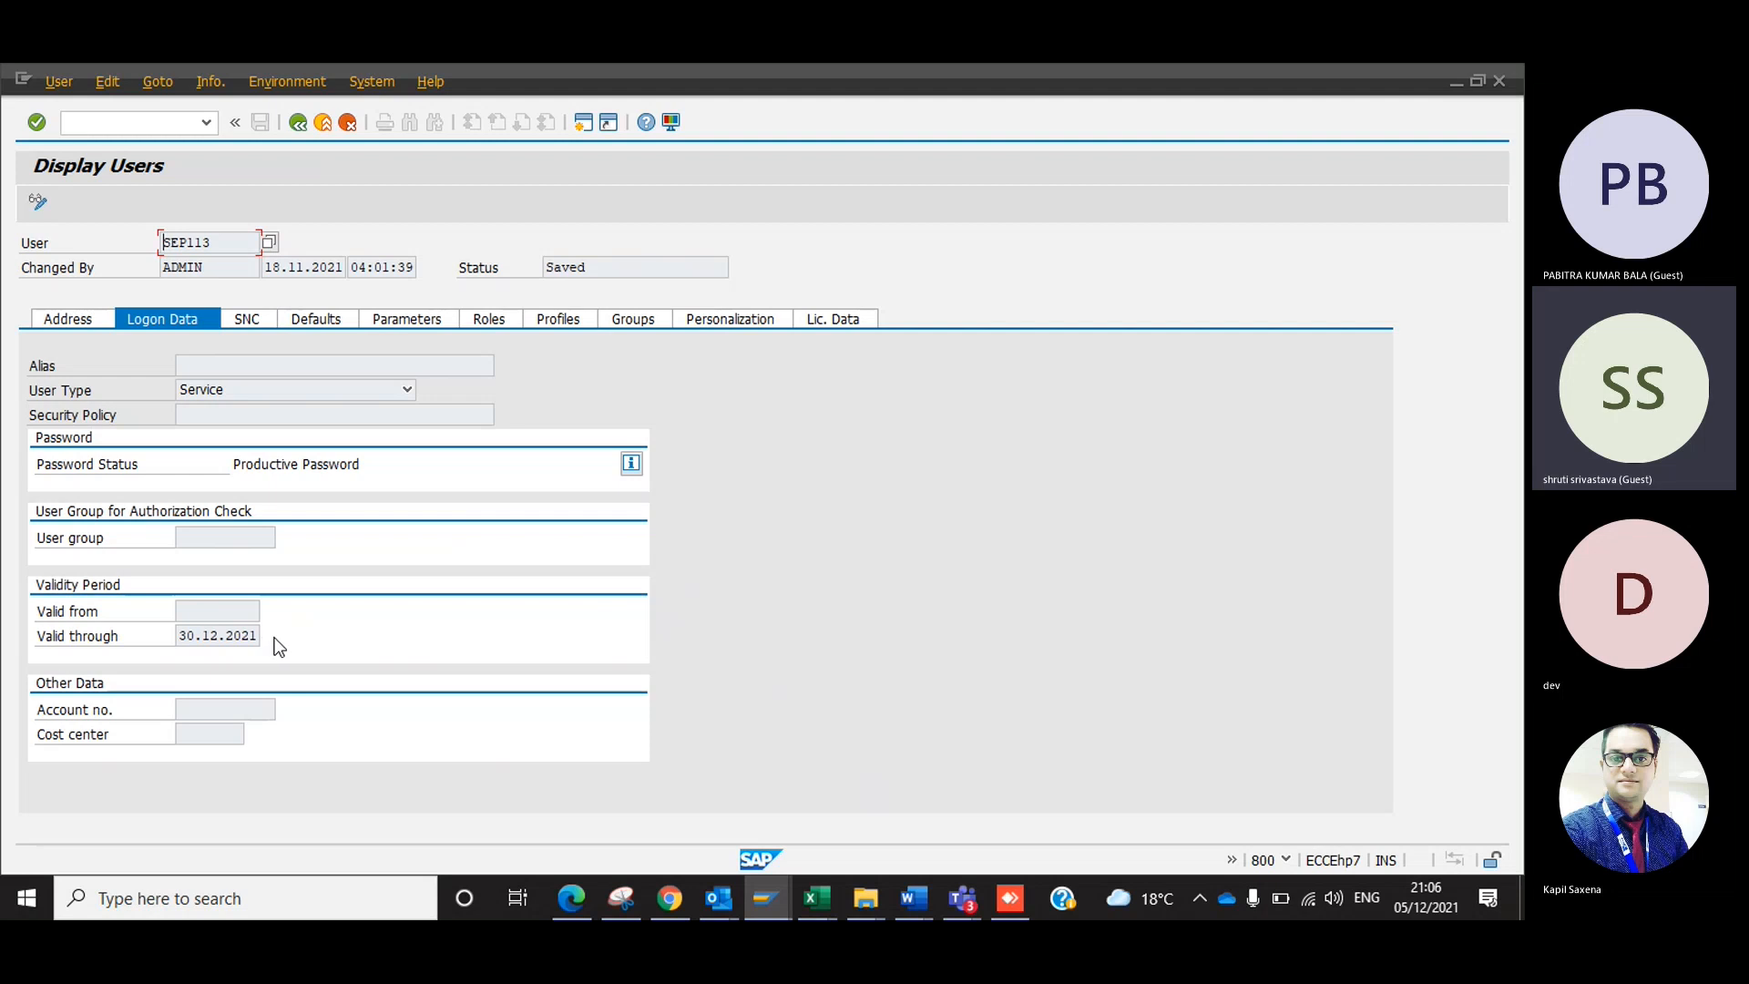
left_click_drag(258, 636, 198, 648)
key("Right")
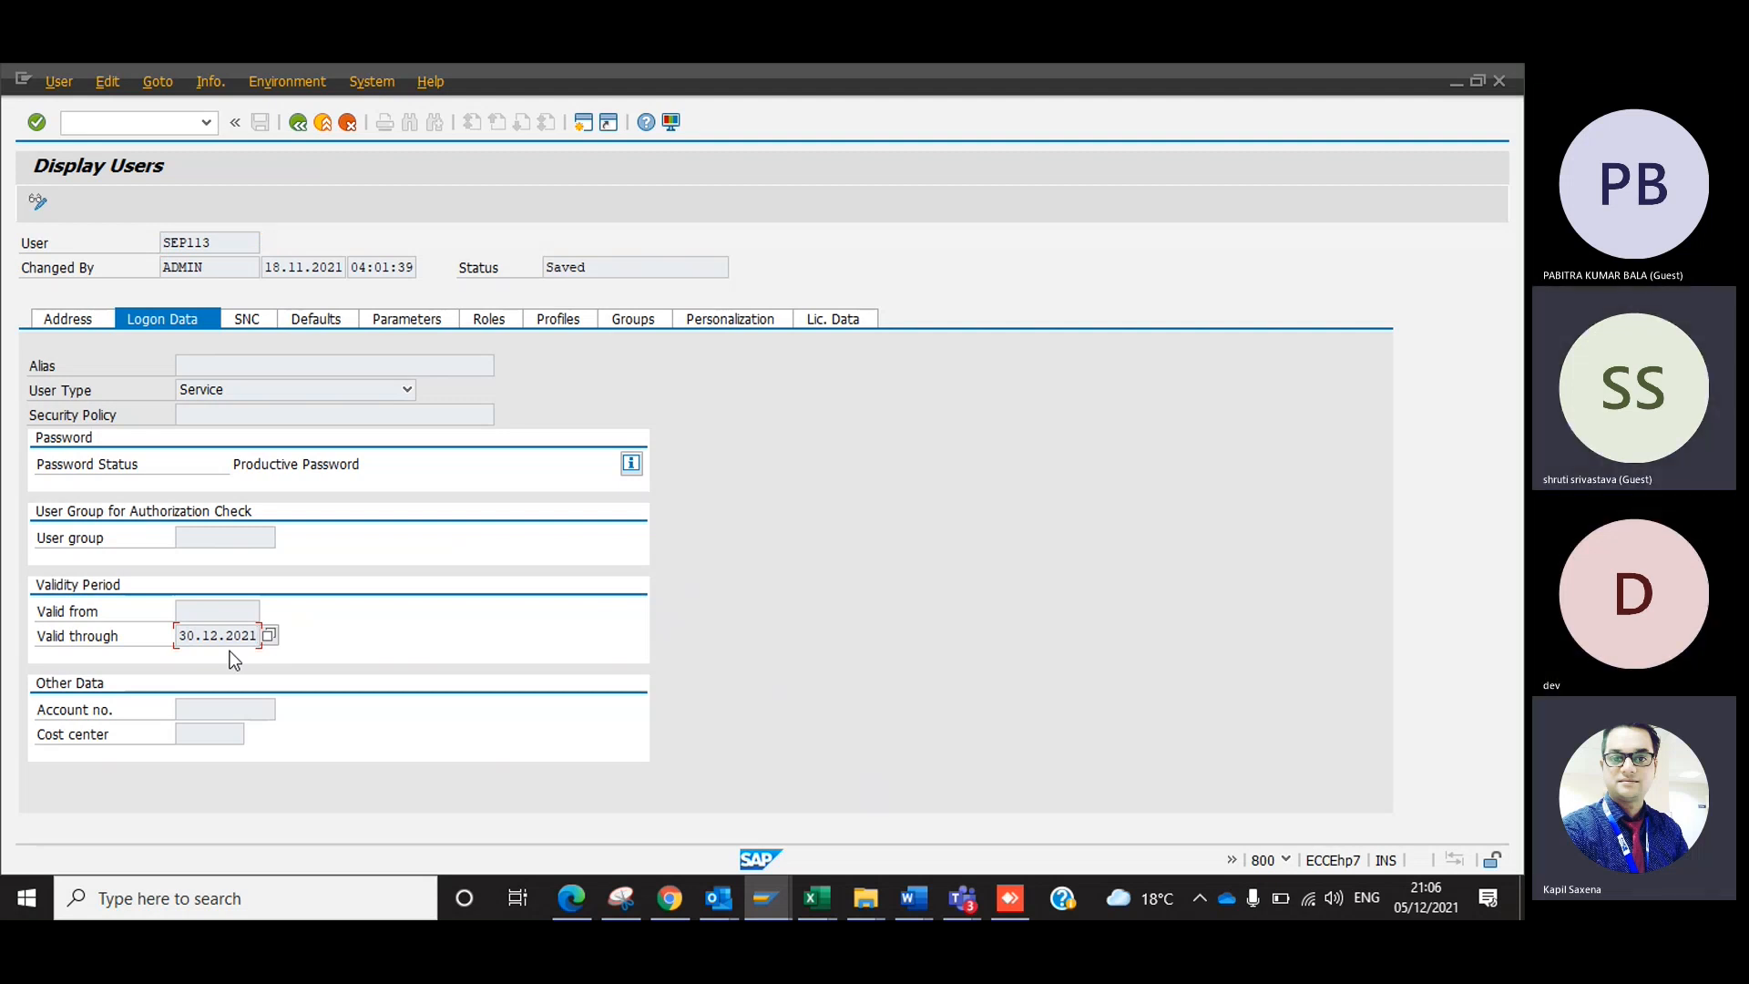
left_click(273, 640)
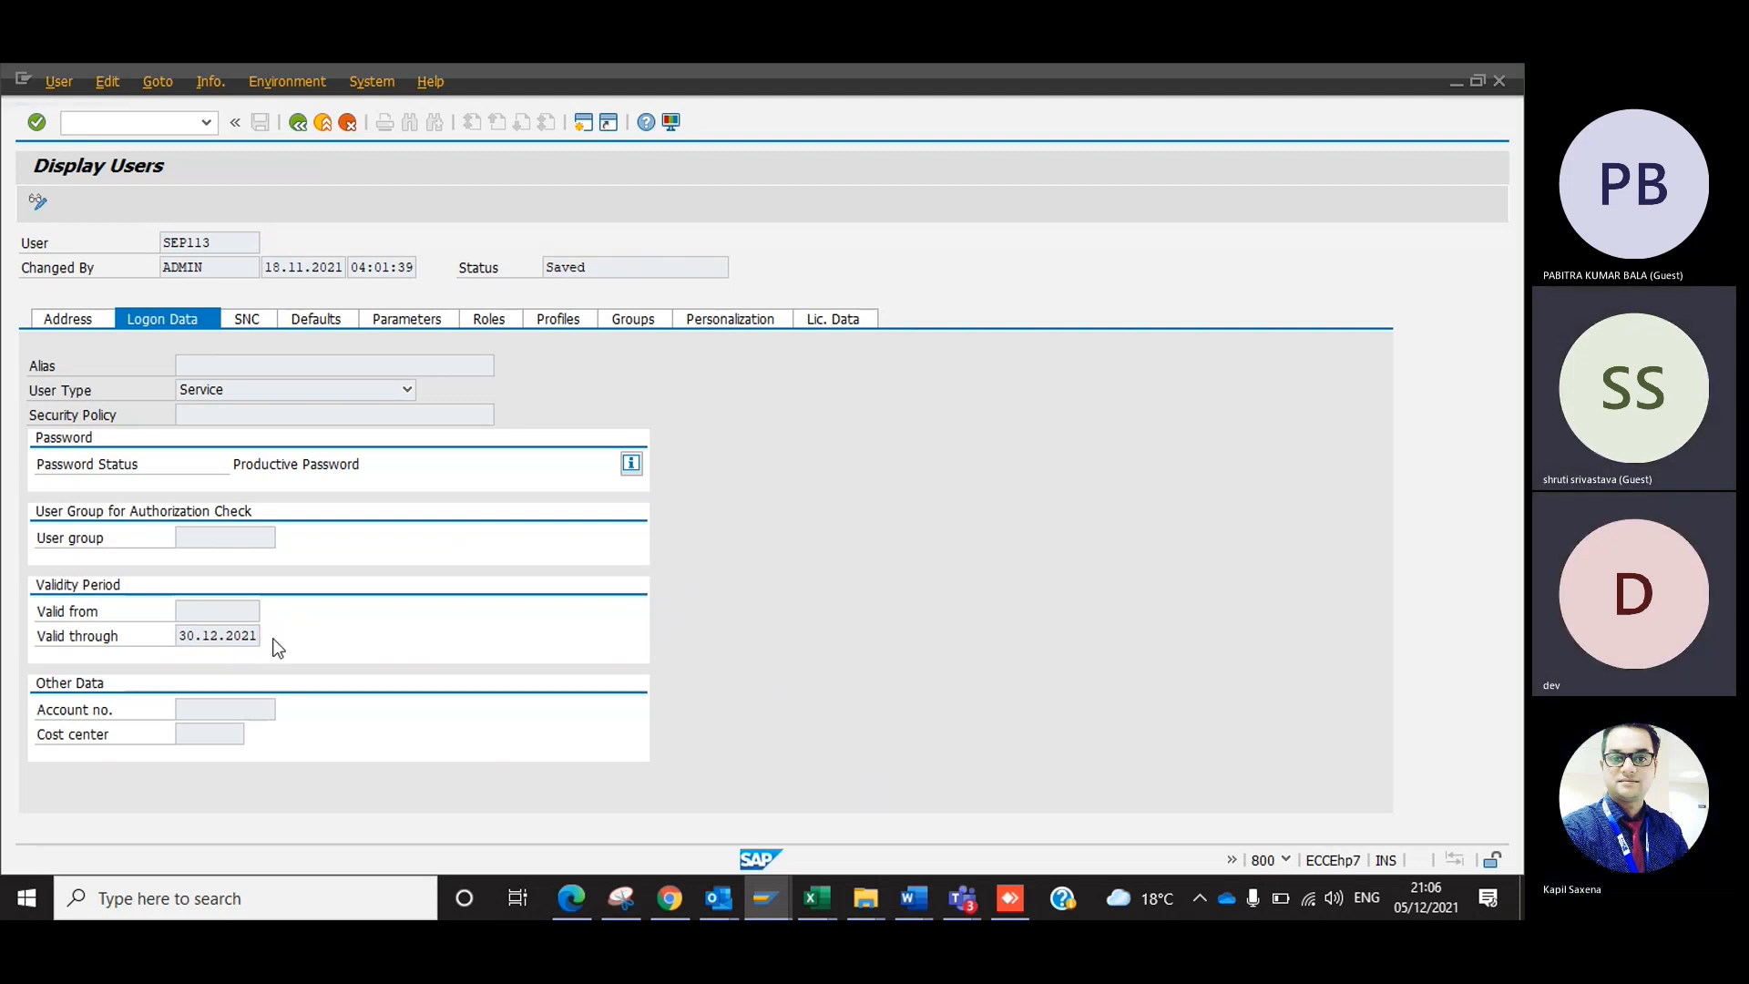
key("Escape")
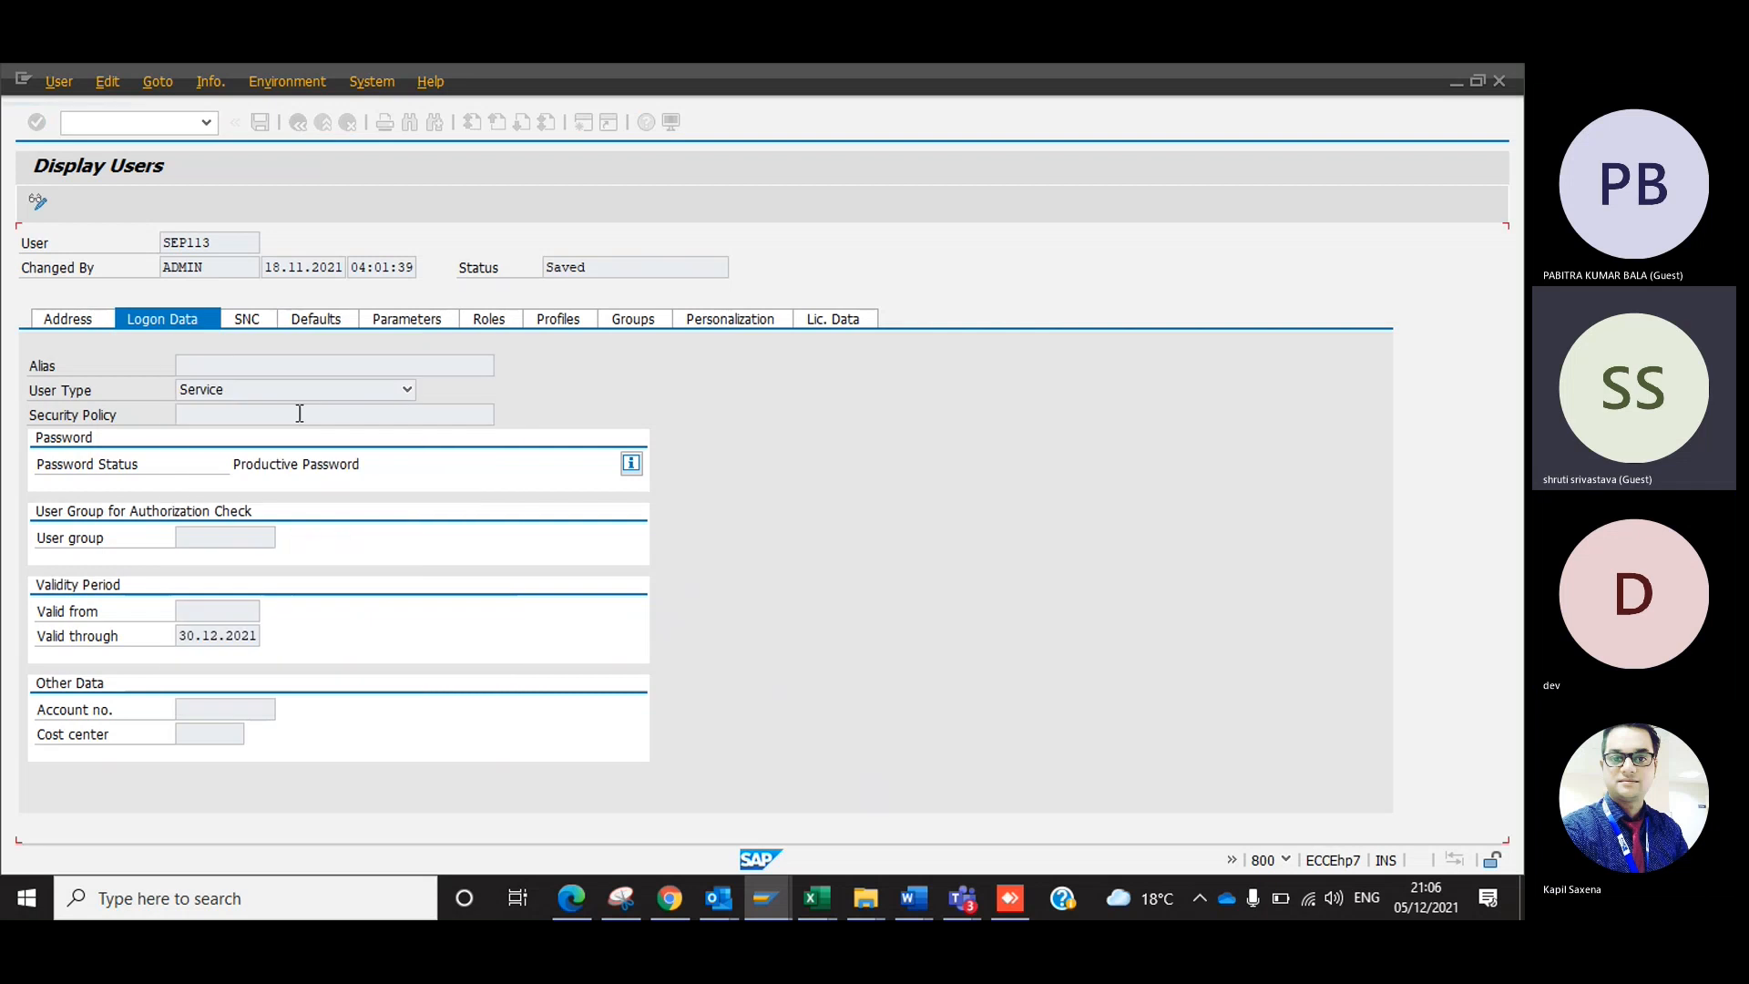
Switch user SEP113 to change mode, set the valid-through date to 30.12.2022, save, and return to SAP Easy Access.
left_click(37, 200)
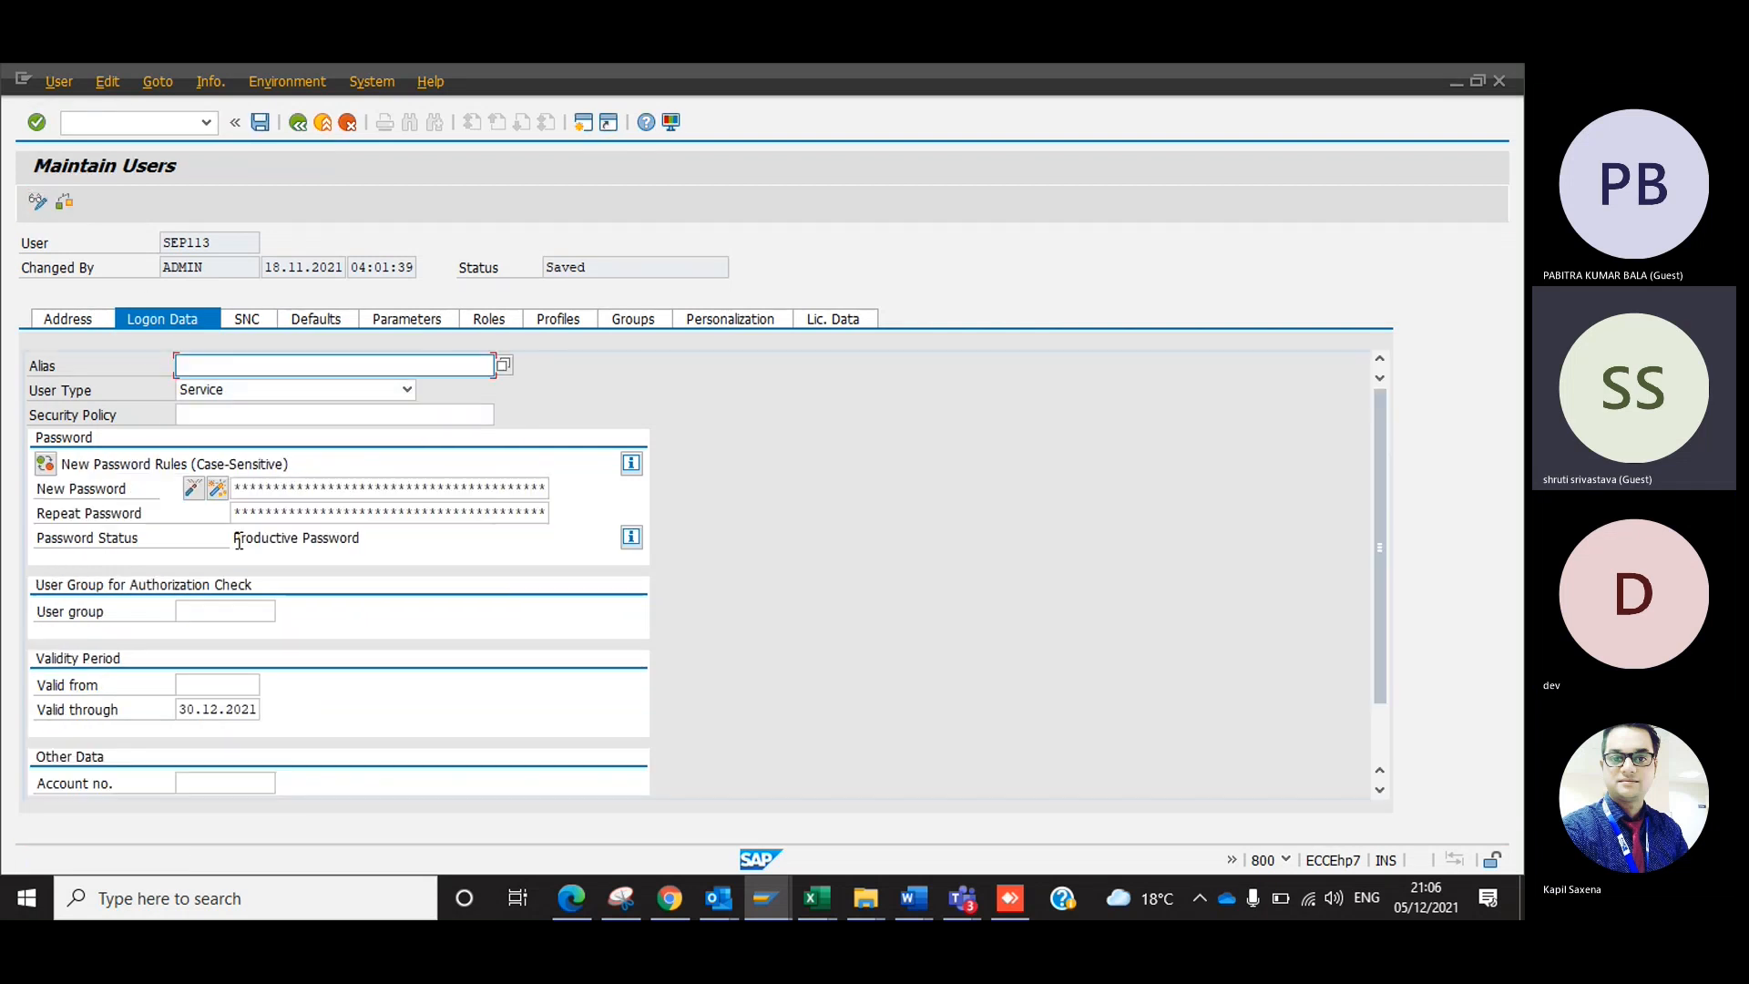
left_click(256, 711)
key("BackSpace")
type("2")
key("Return")
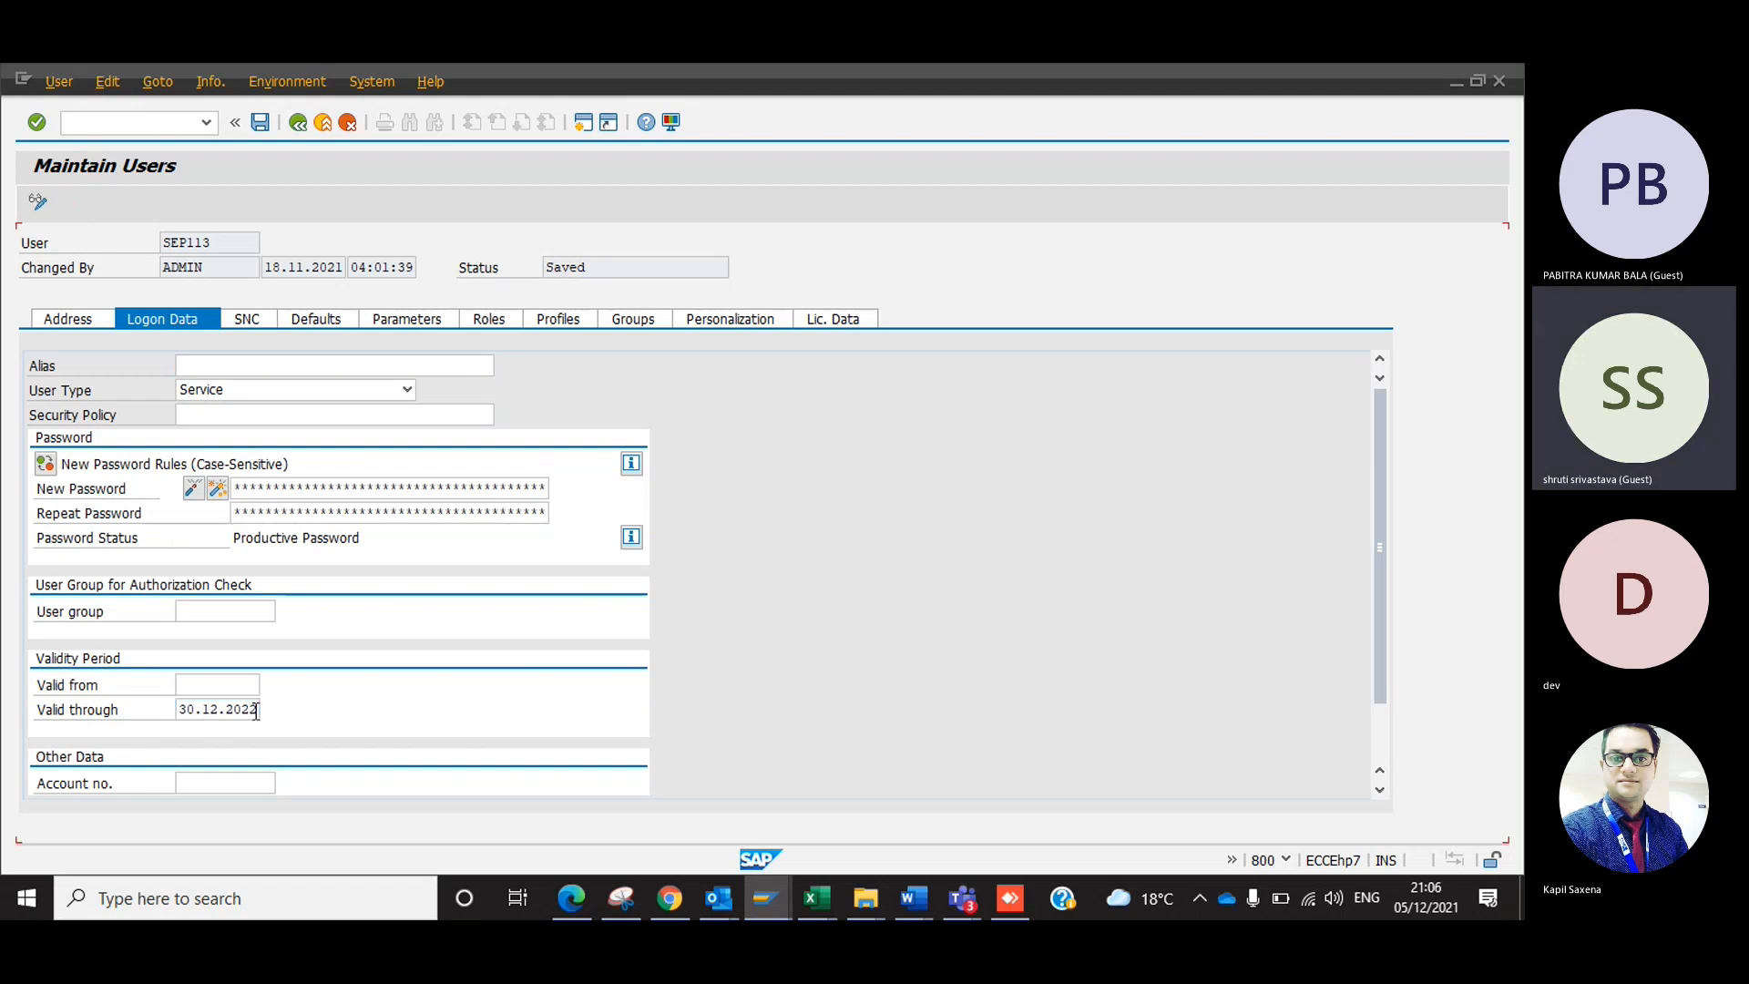
left_click(261, 127)
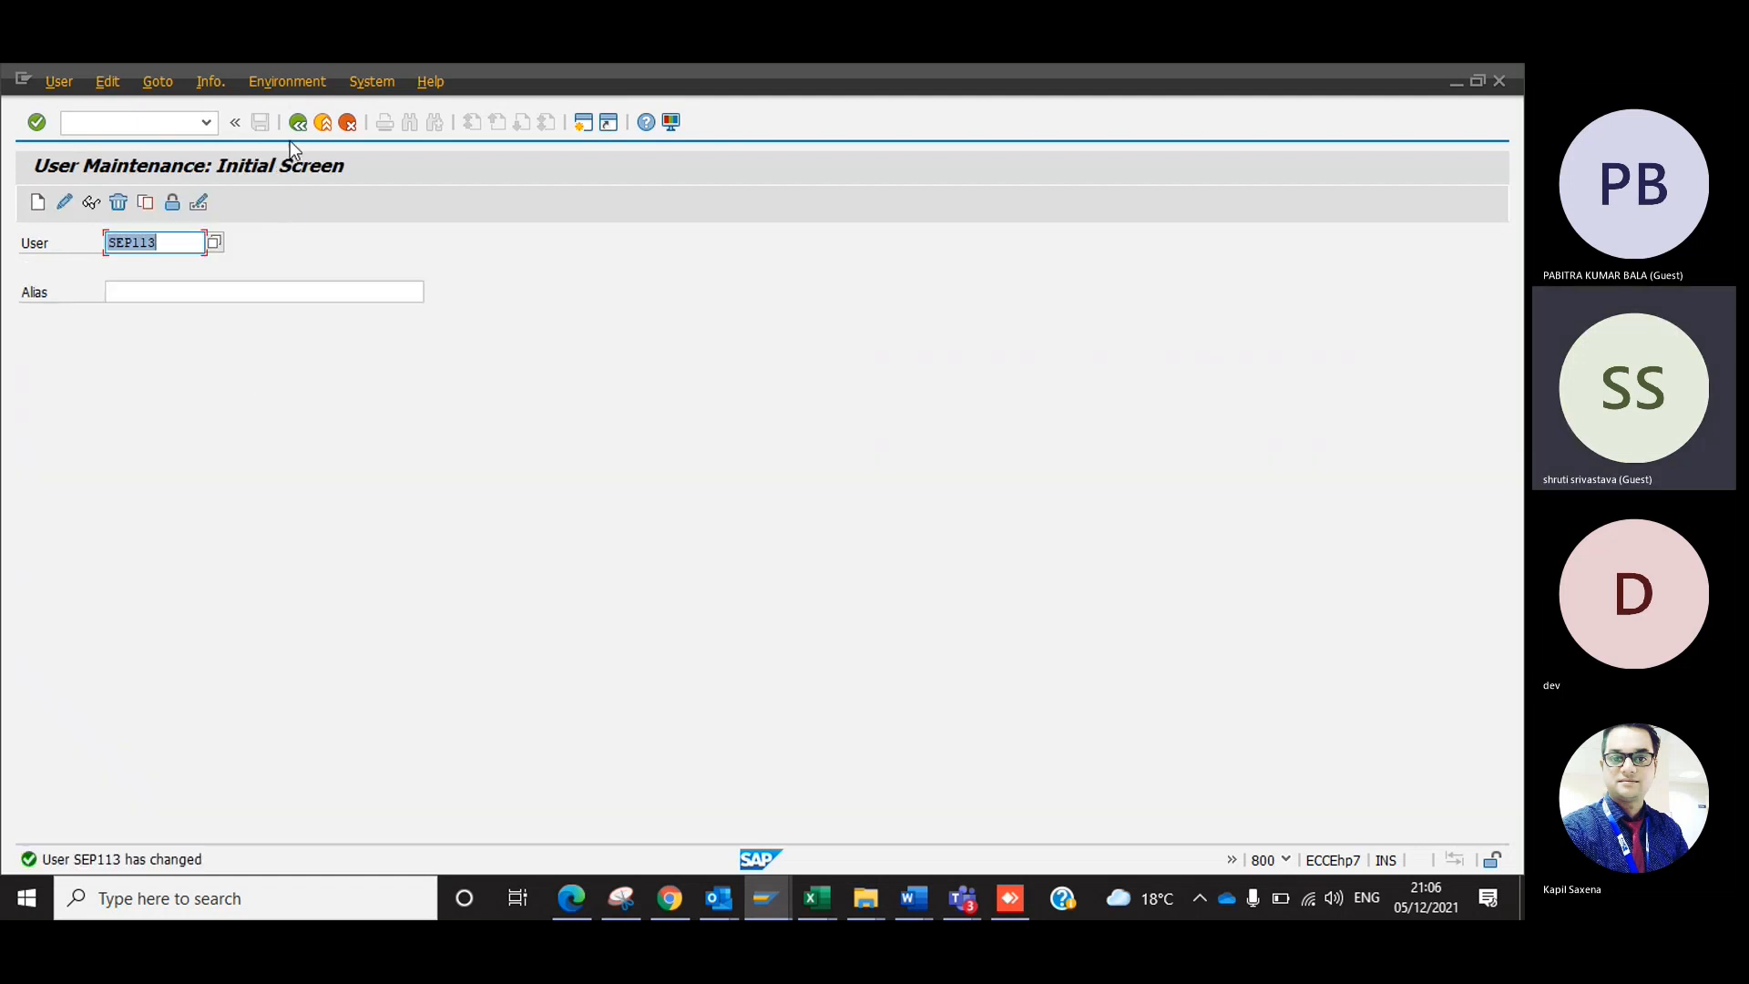
left_click(297, 123)
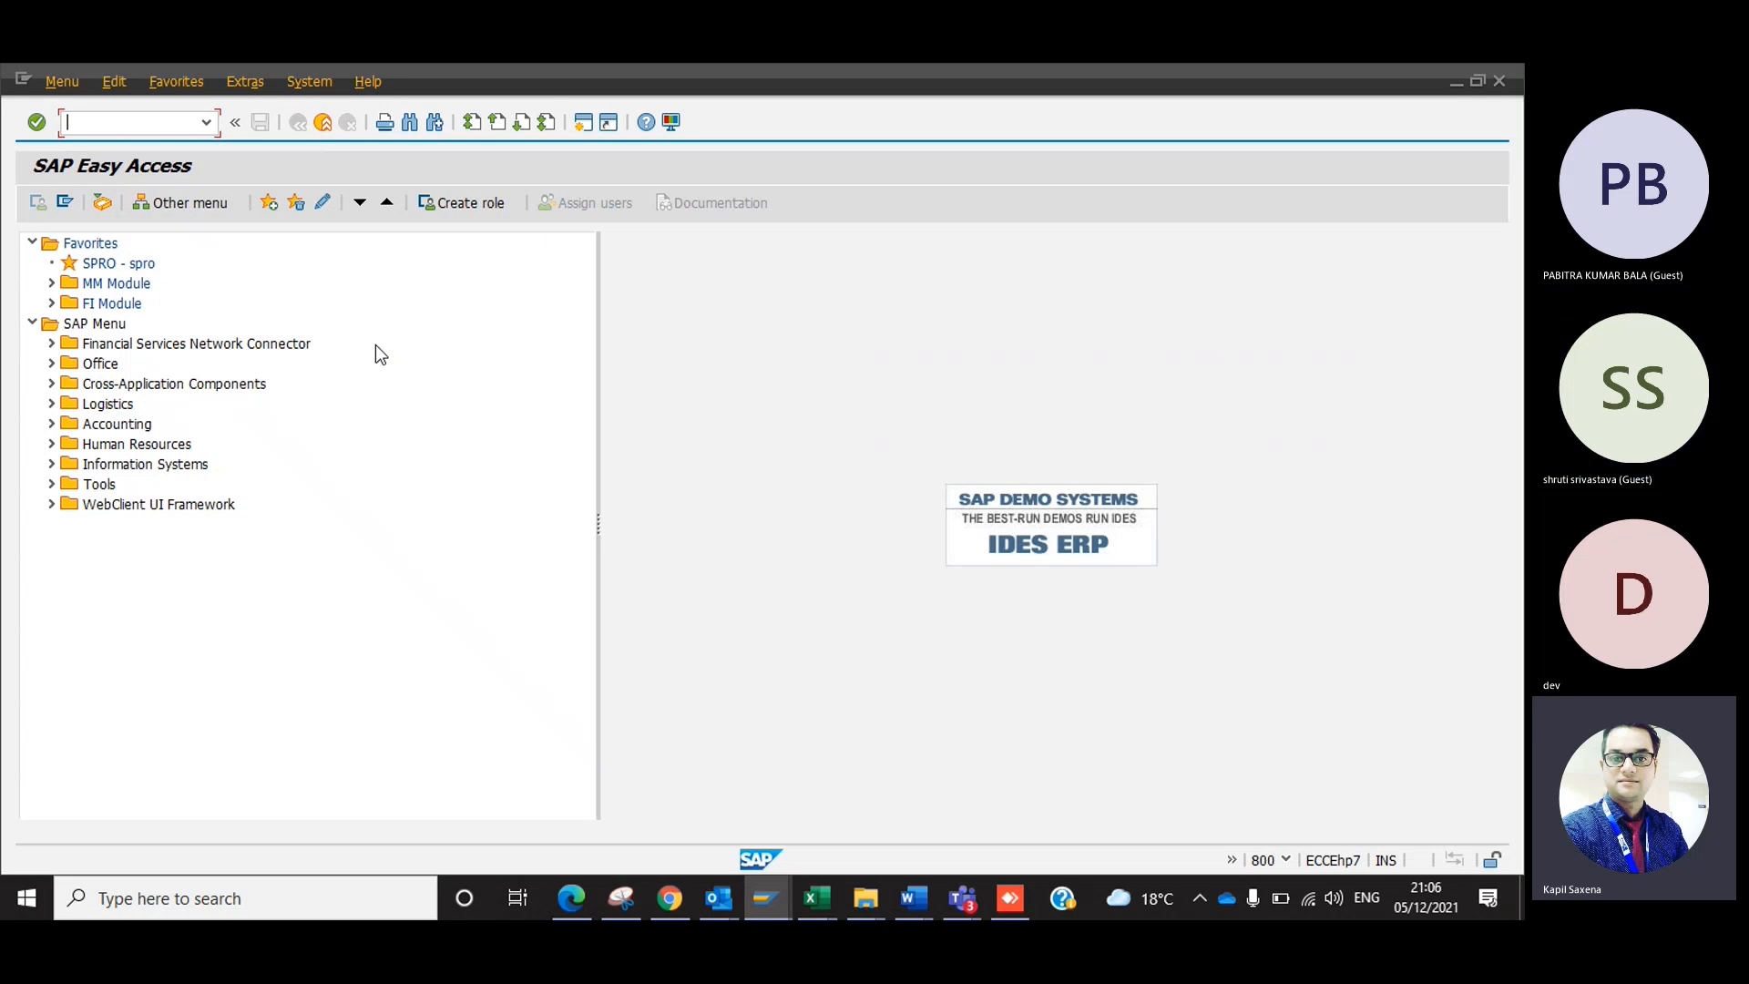
Reopen the Transport Organizer with transaction SE09 and display the change requests of user SEP113.
type("se09")
key("Return")
key("F8")
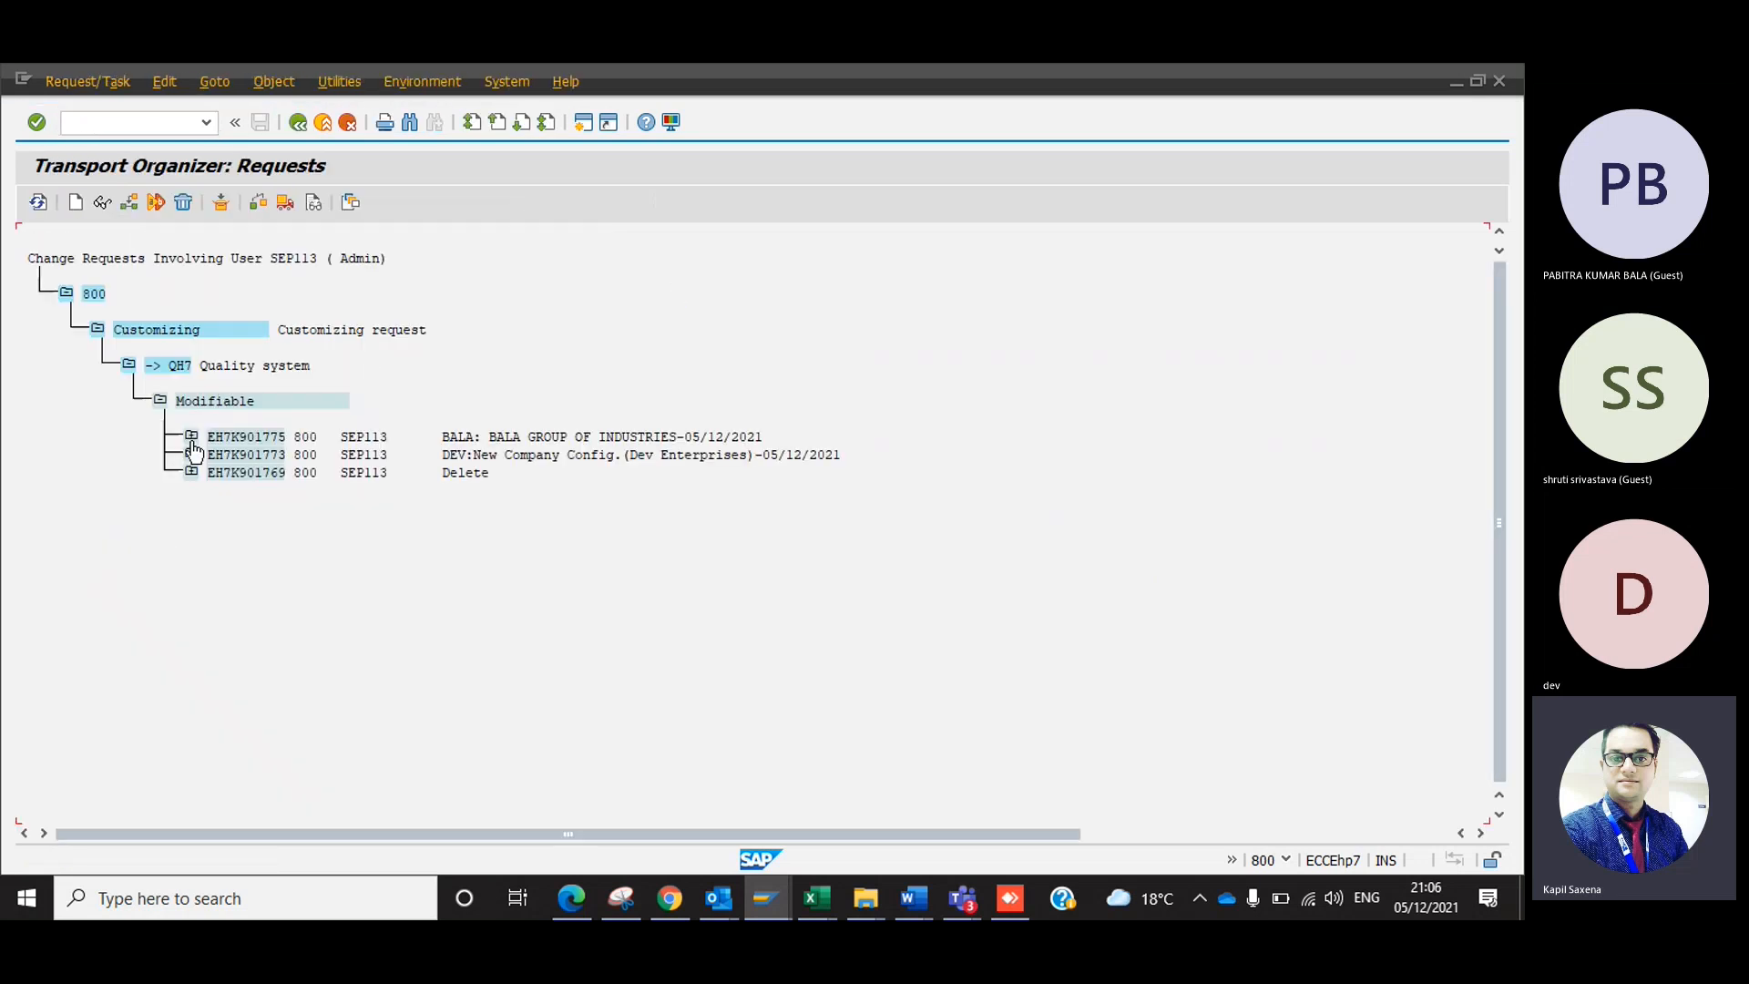
Expand and open the BALA GROUP OF INDUSTRIES request, examine its properties, and go back to the Transport Organizer selection.
left_click(192, 437)
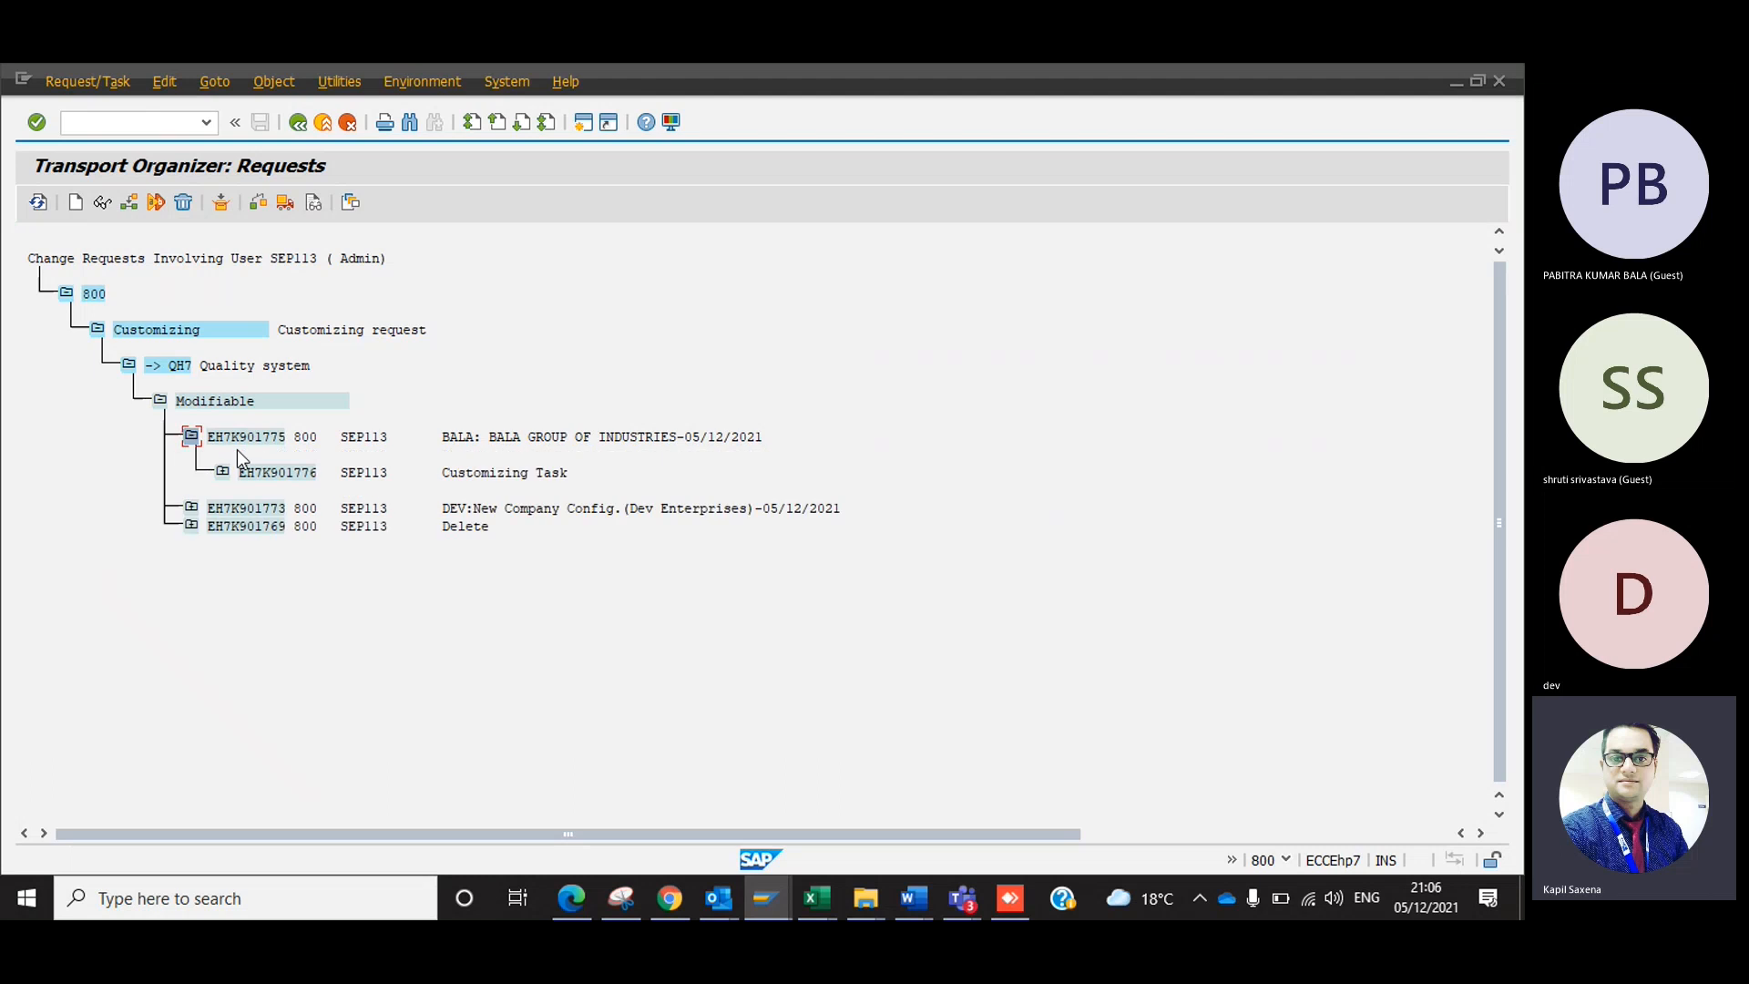
double_click(259, 436)
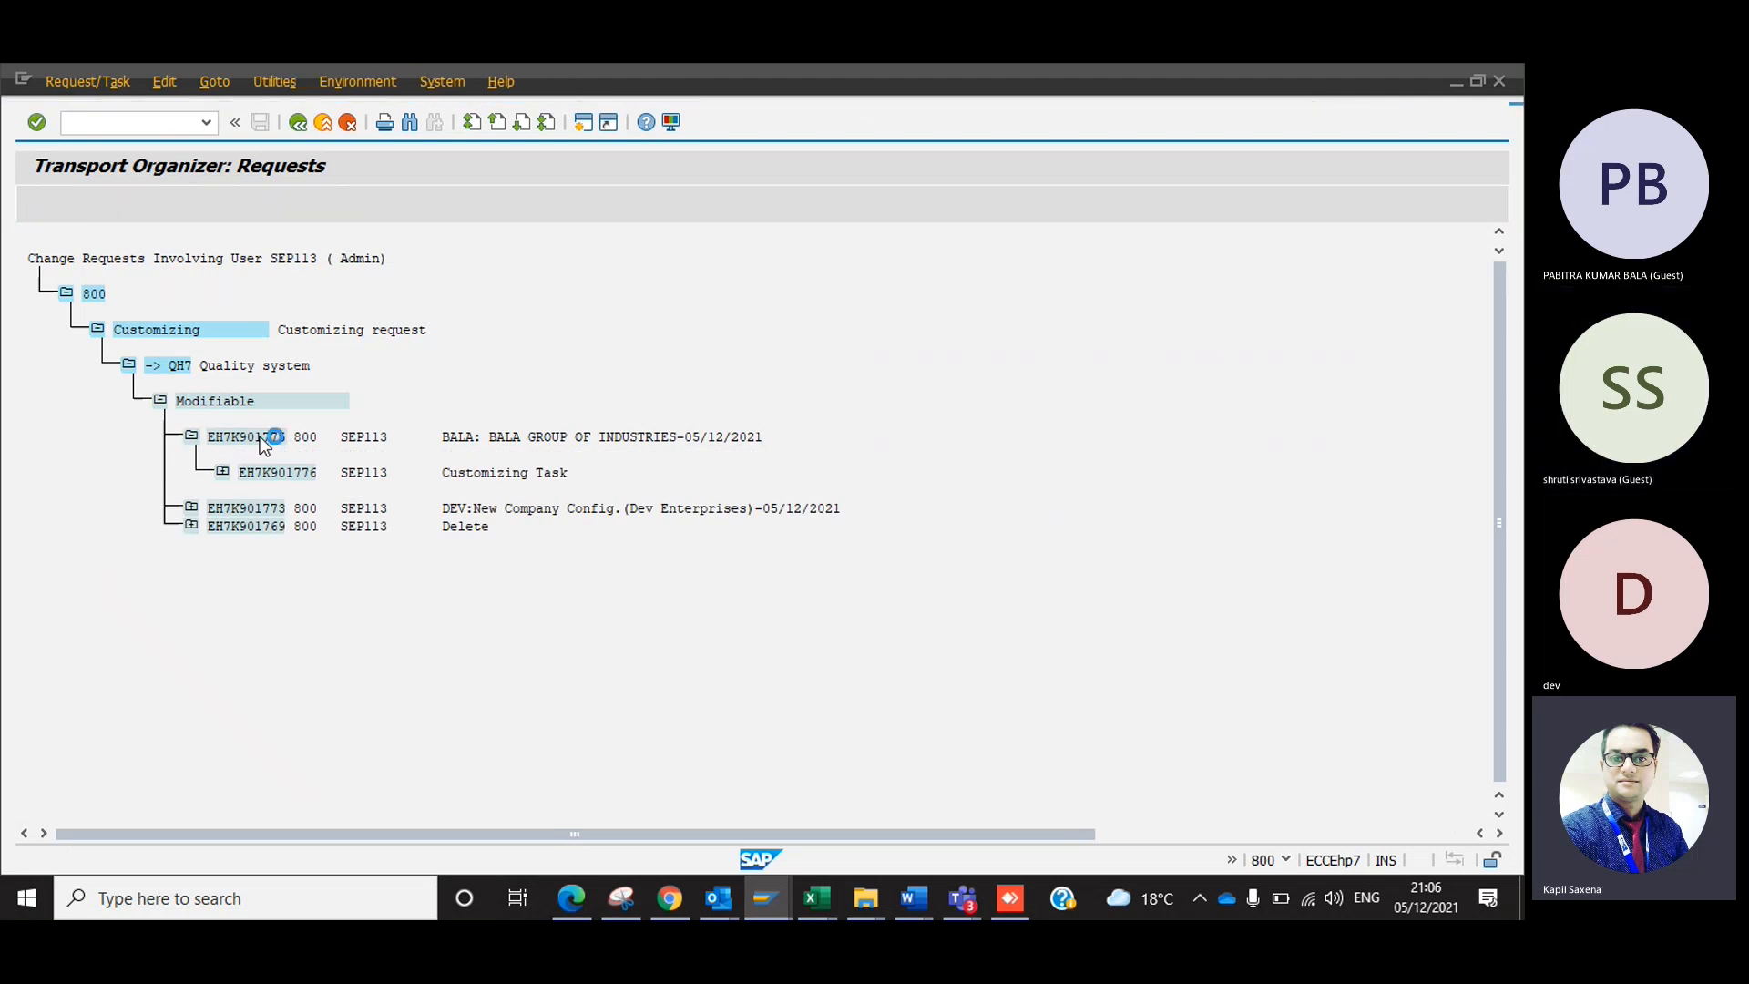
left_click(103, 203)
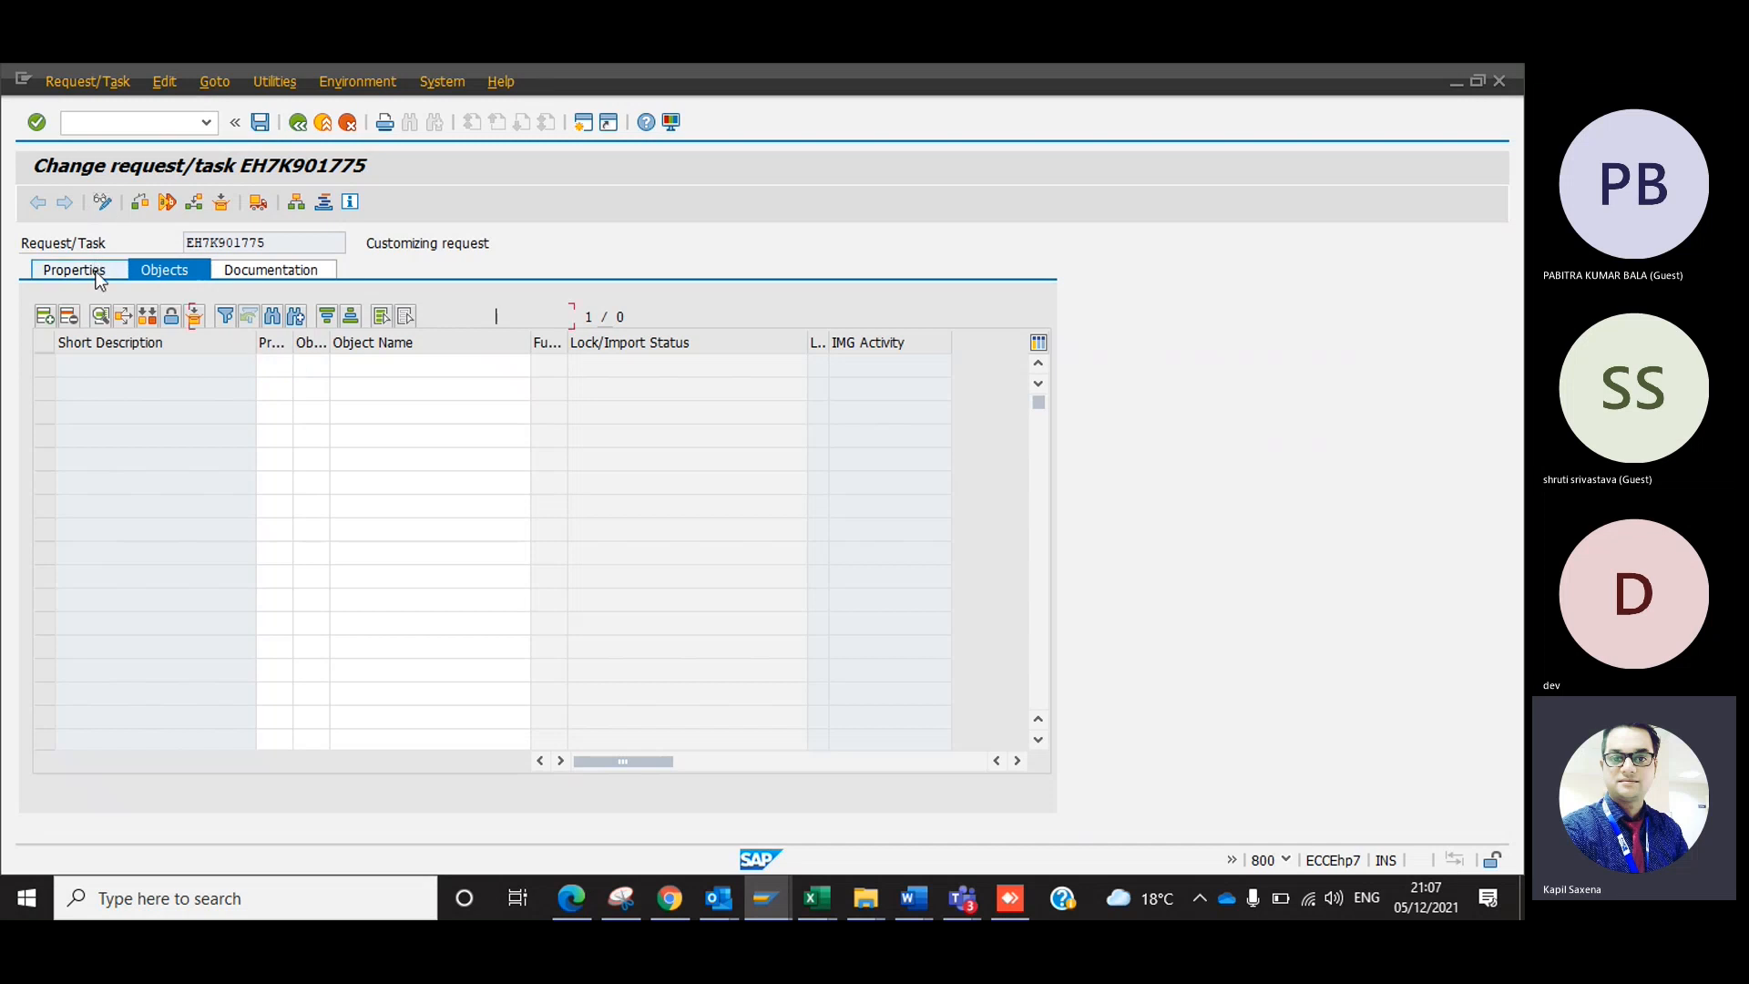
left_click(97, 273)
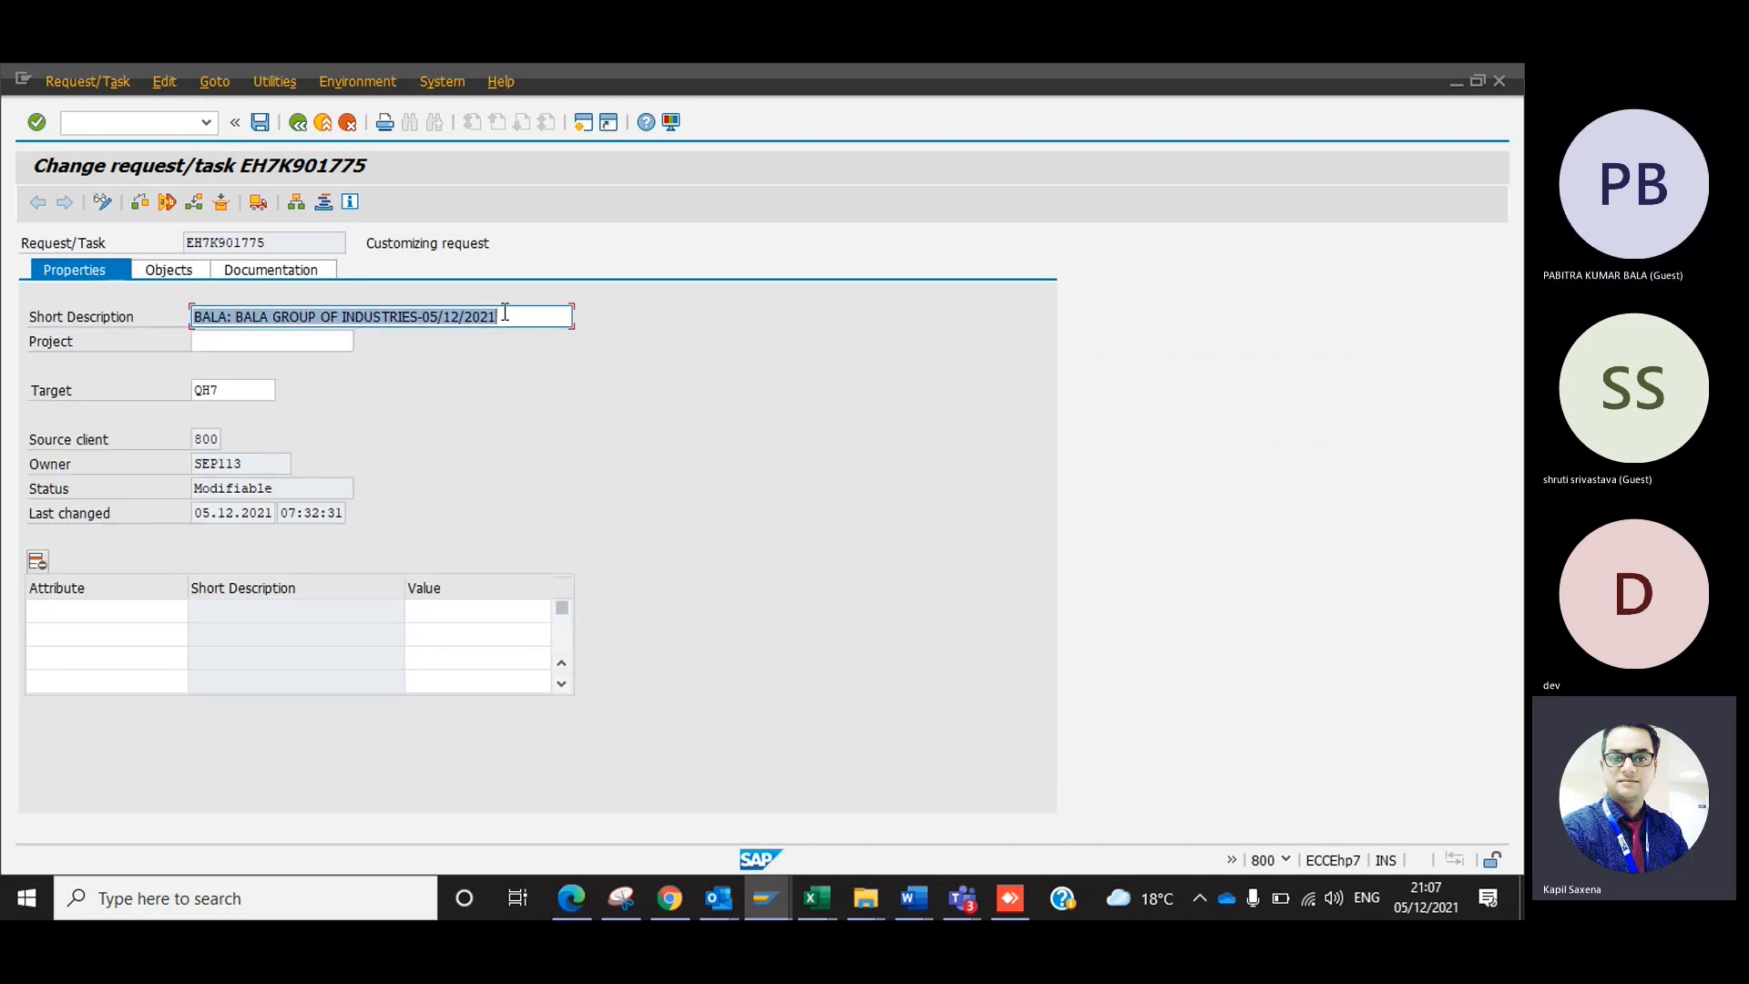
left_click(295, 317)
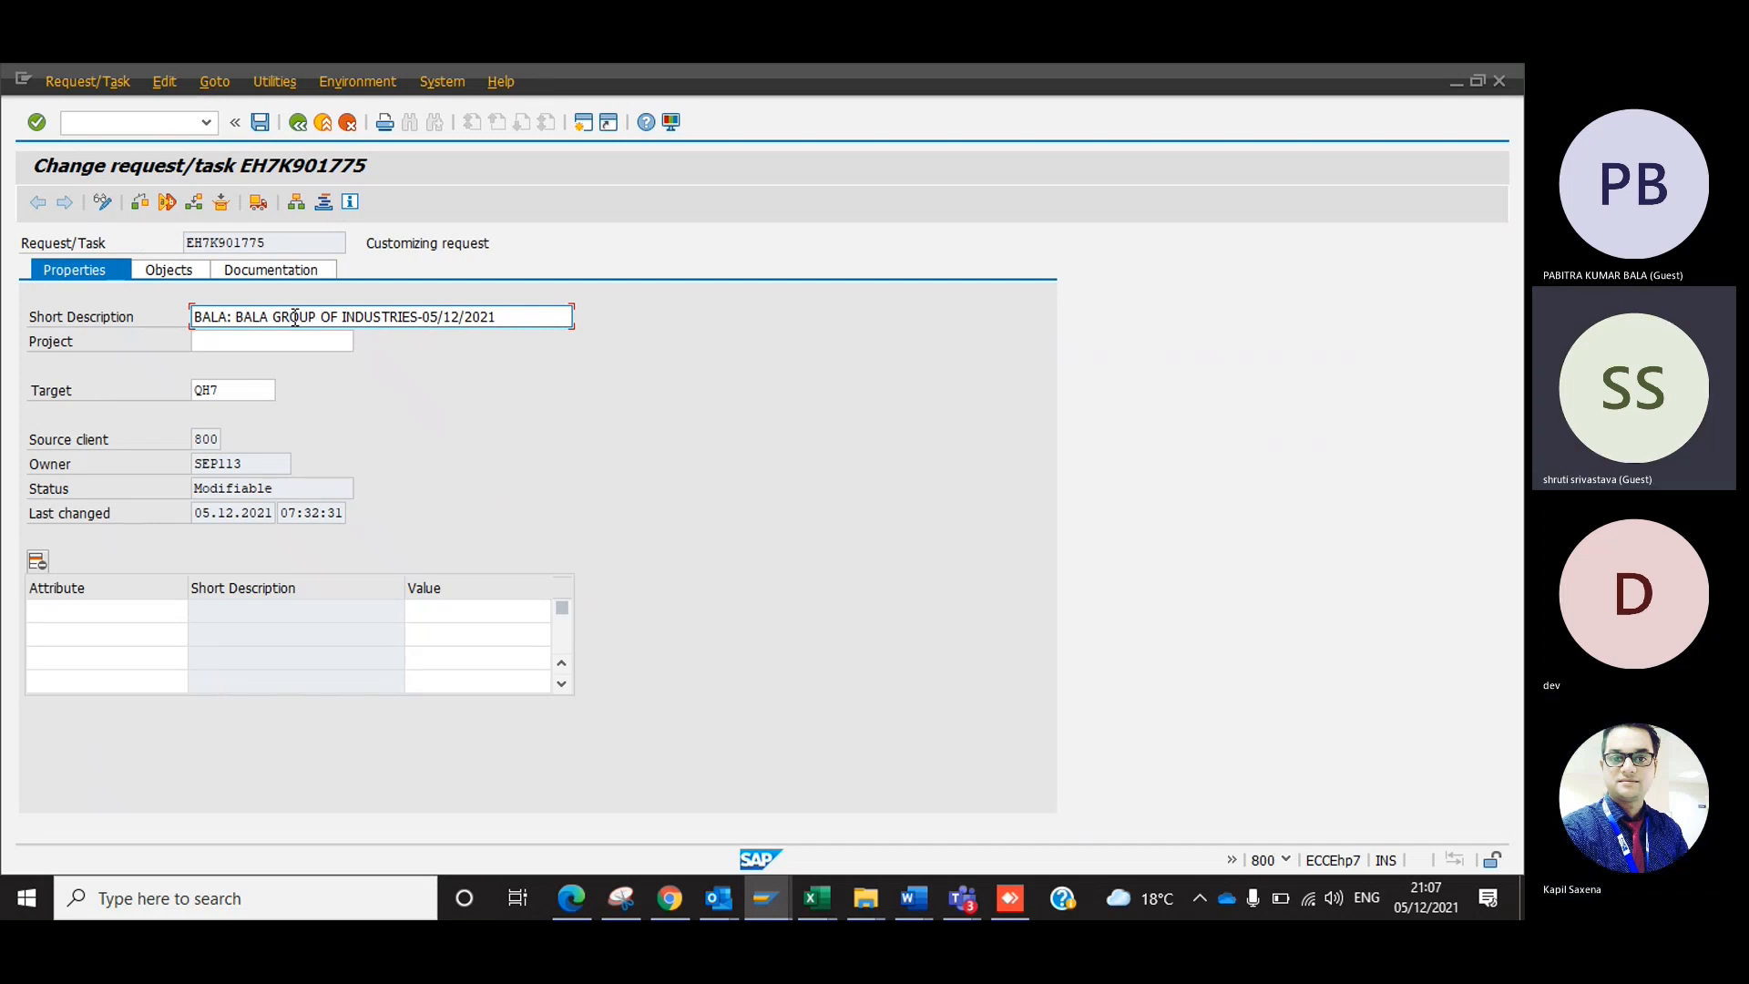
left_click(302, 124)
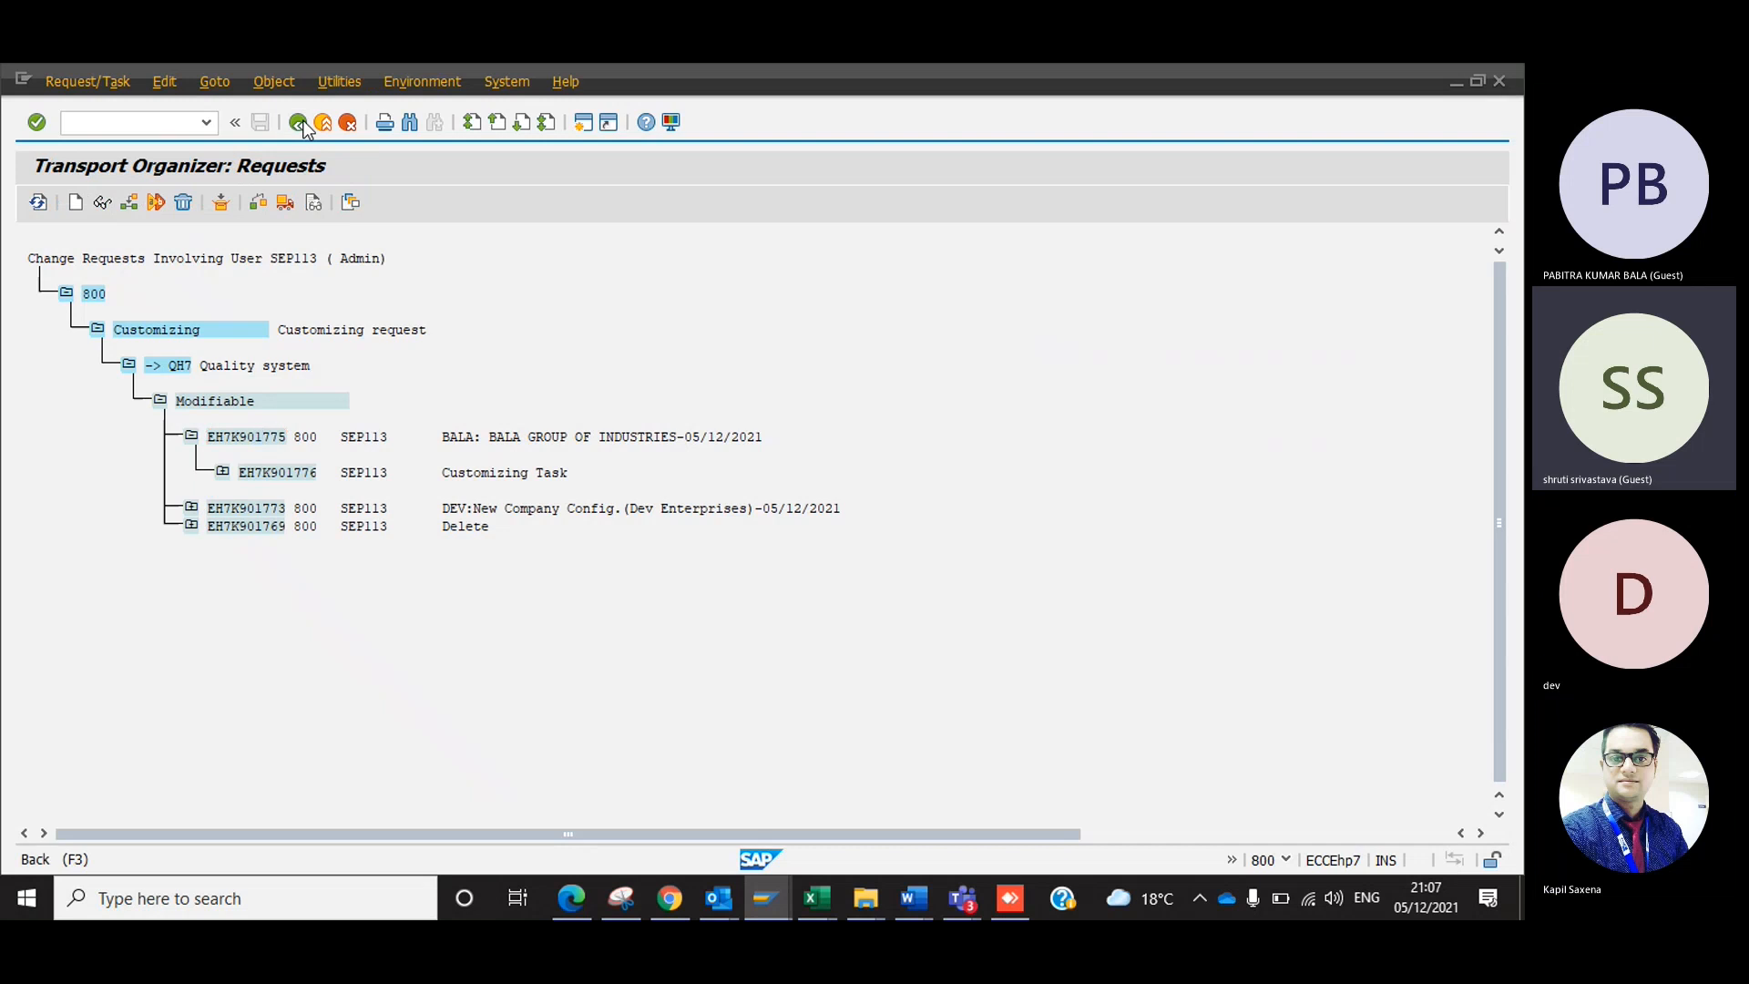
left_click(303, 125)
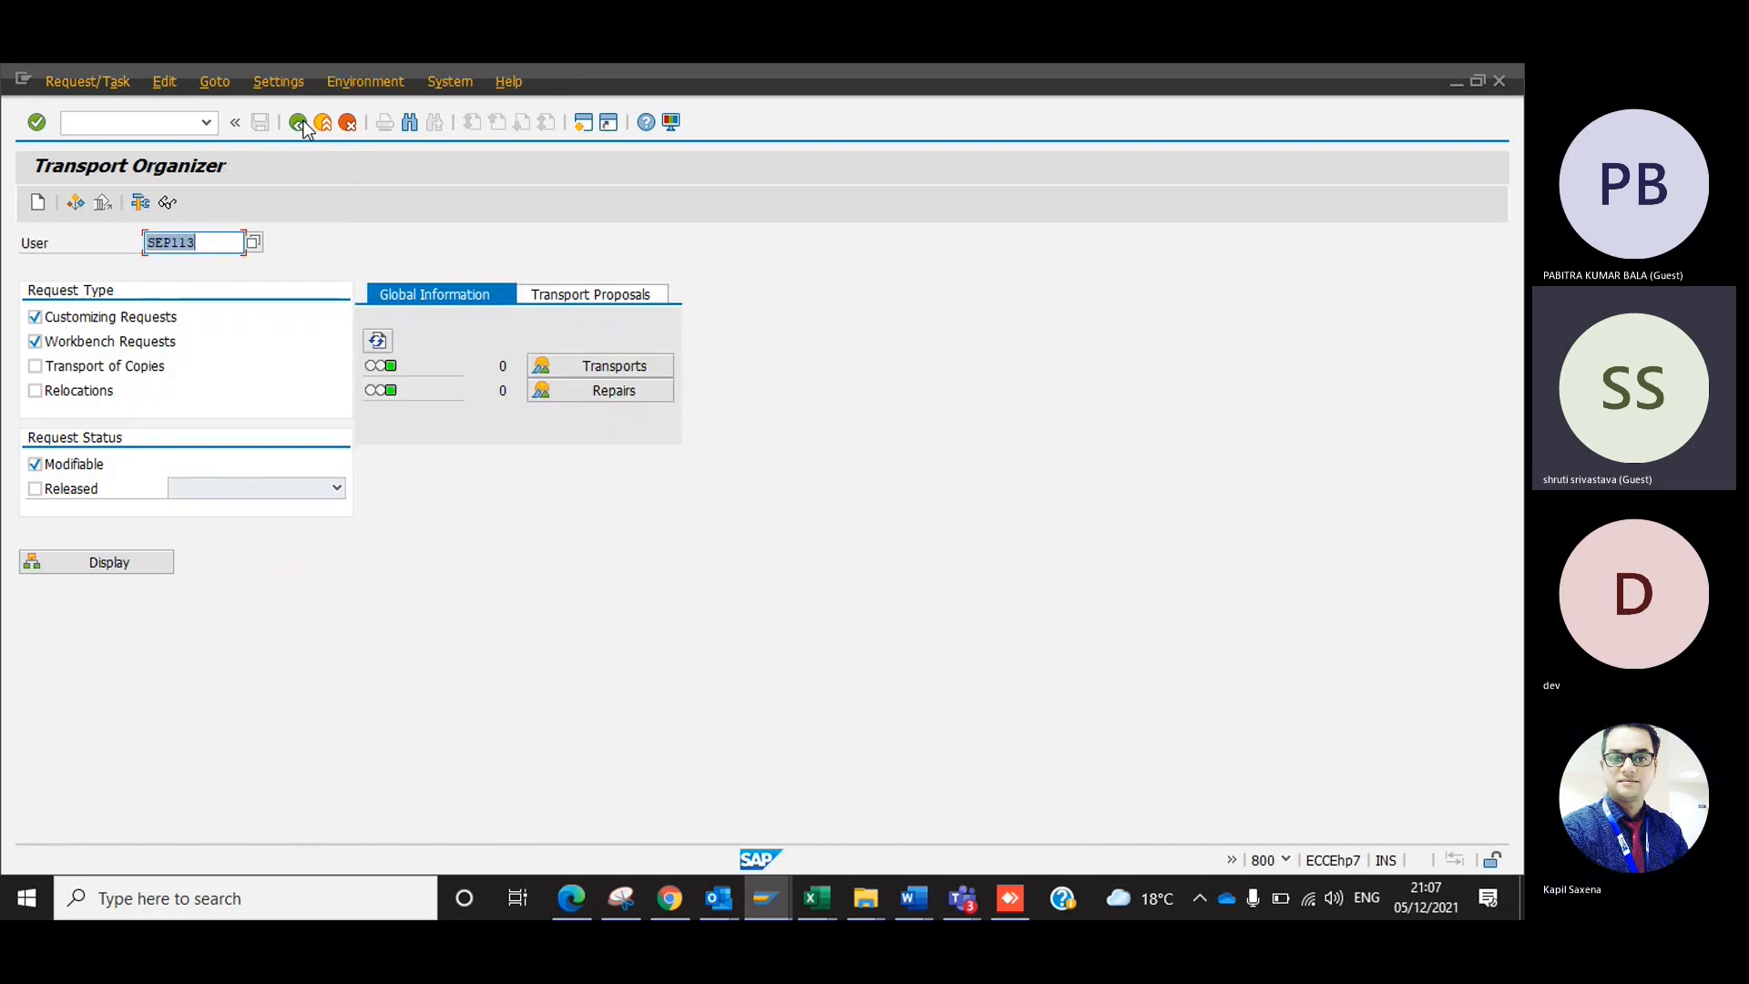
Switch to the SAP - FI- Configuration Guide workbook in Excel, look over the Configuration sheet, and open Sheet5 with the transport request pictures.
left_click(810, 894)
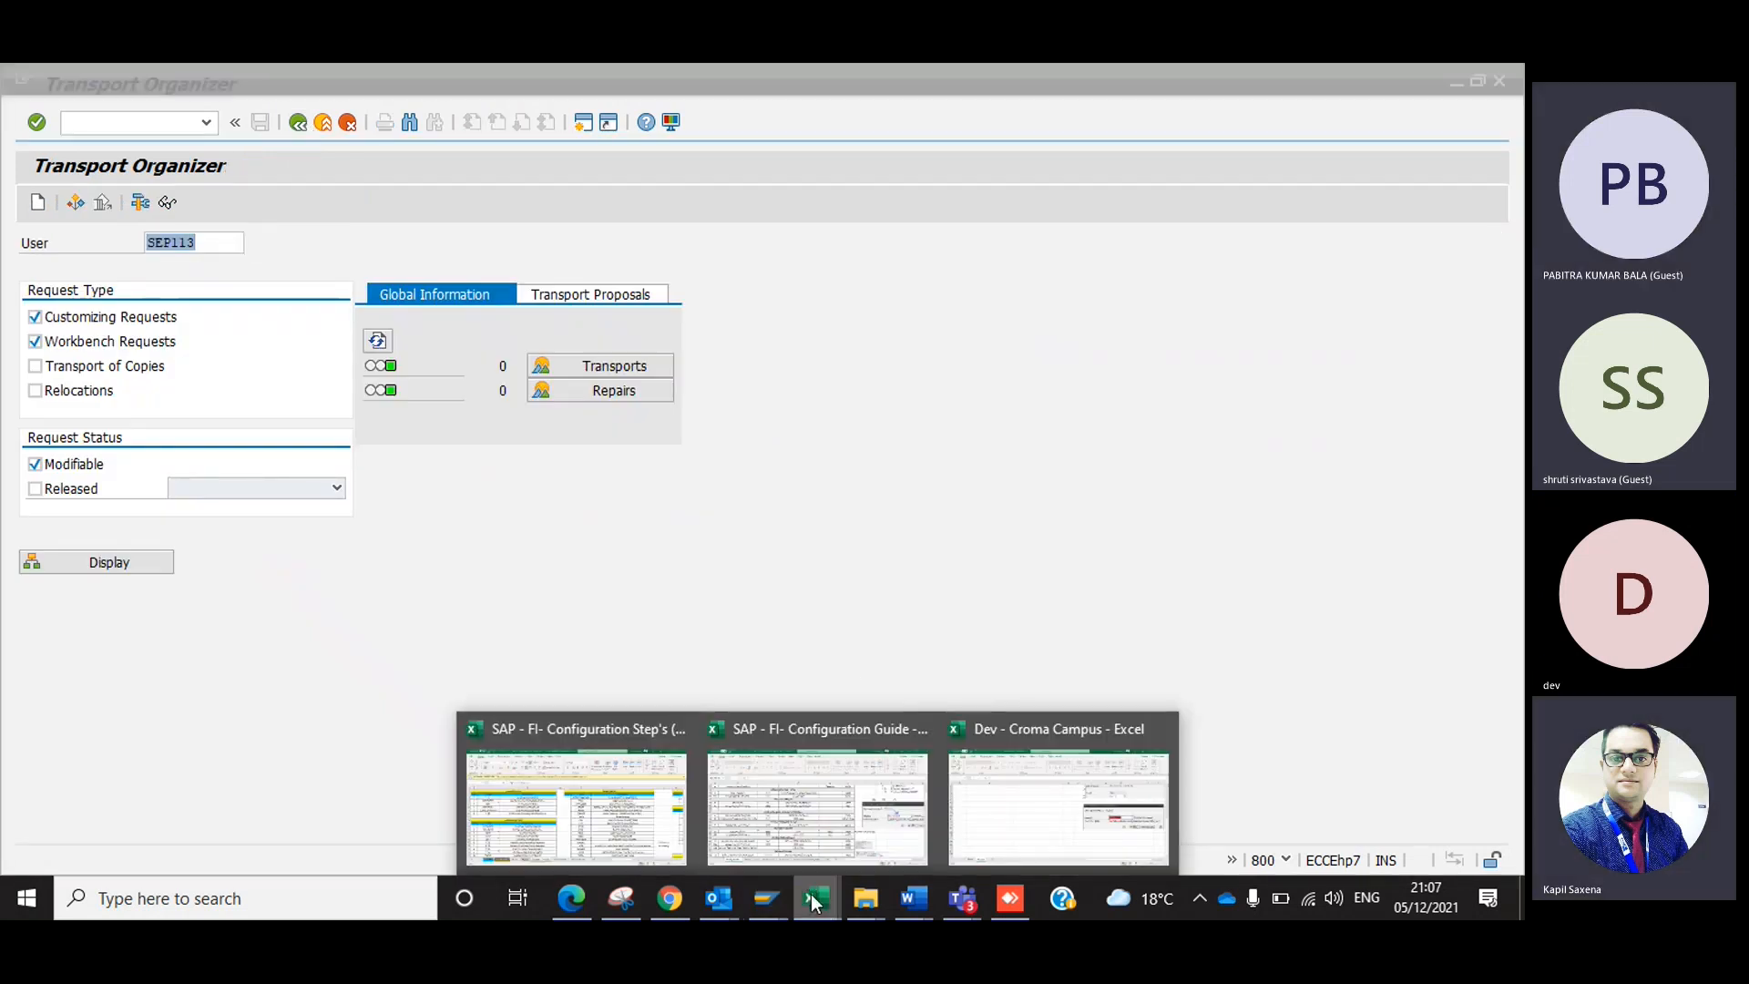
mouse_move(791, 814)
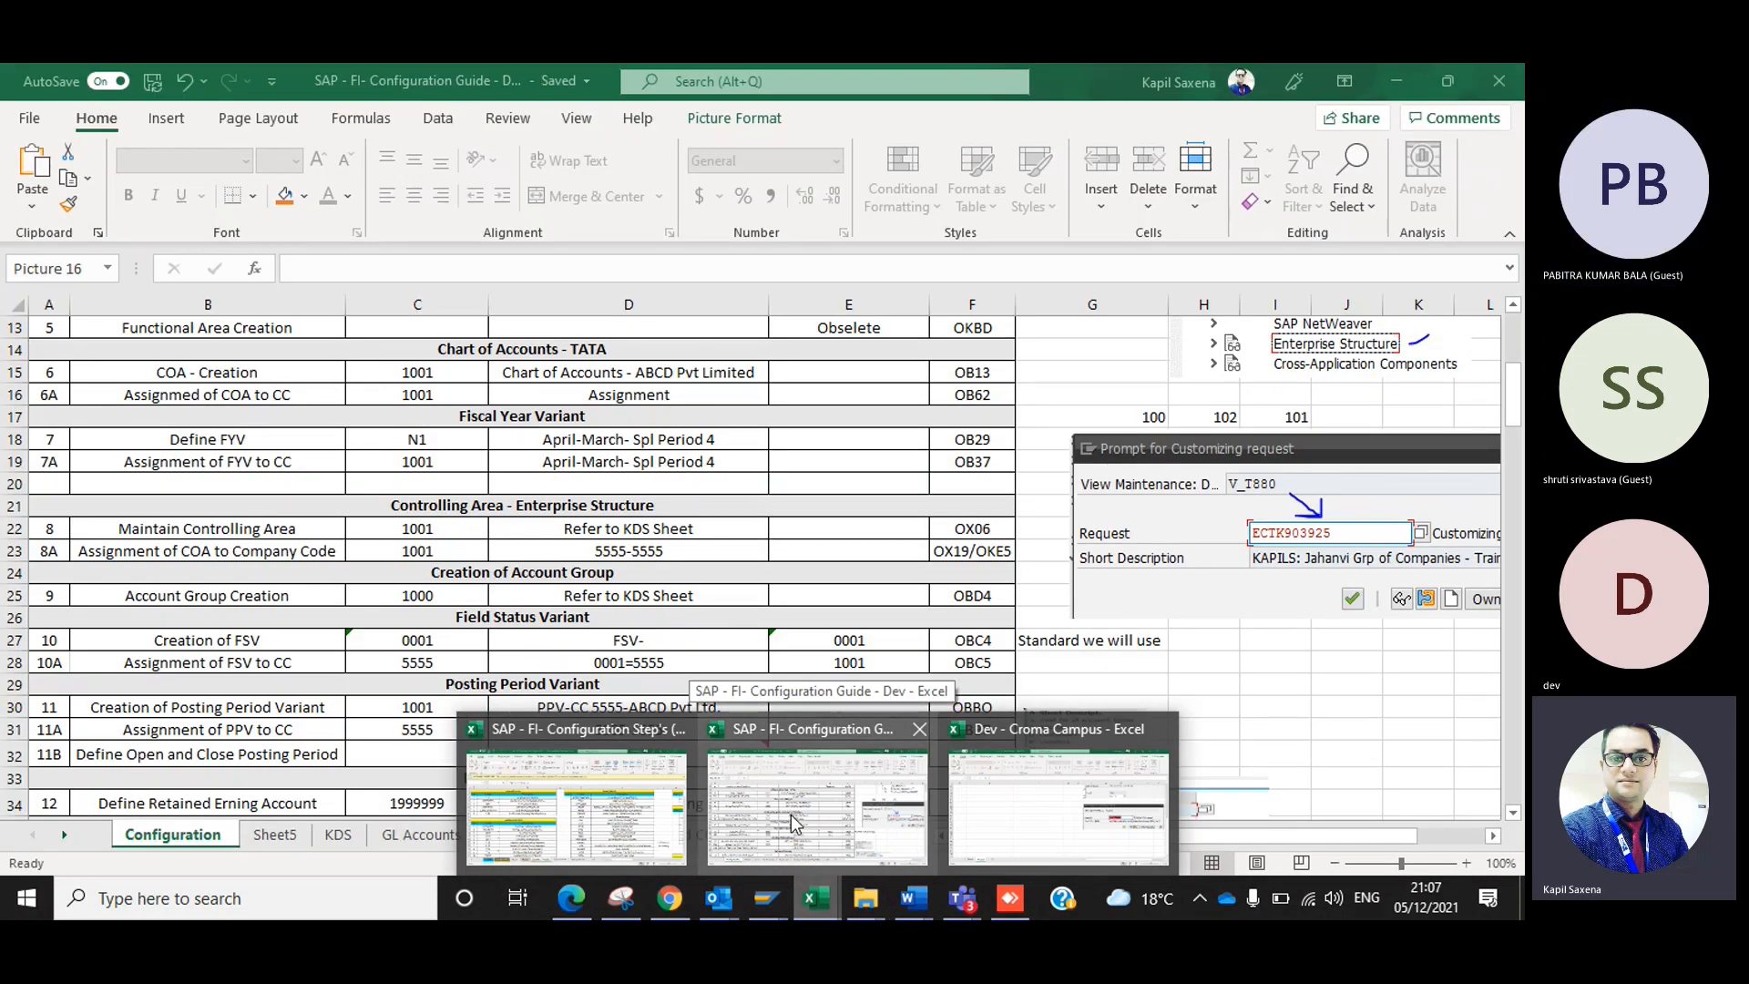
left_click(791, 814)
left_click(382, 484)
key("Up")
key("Up")
key("Up")
key("Up")
key("Up")
key("Up")
key("Up")
scroll(381, 483, "up", 4)
left_click(286, 839)
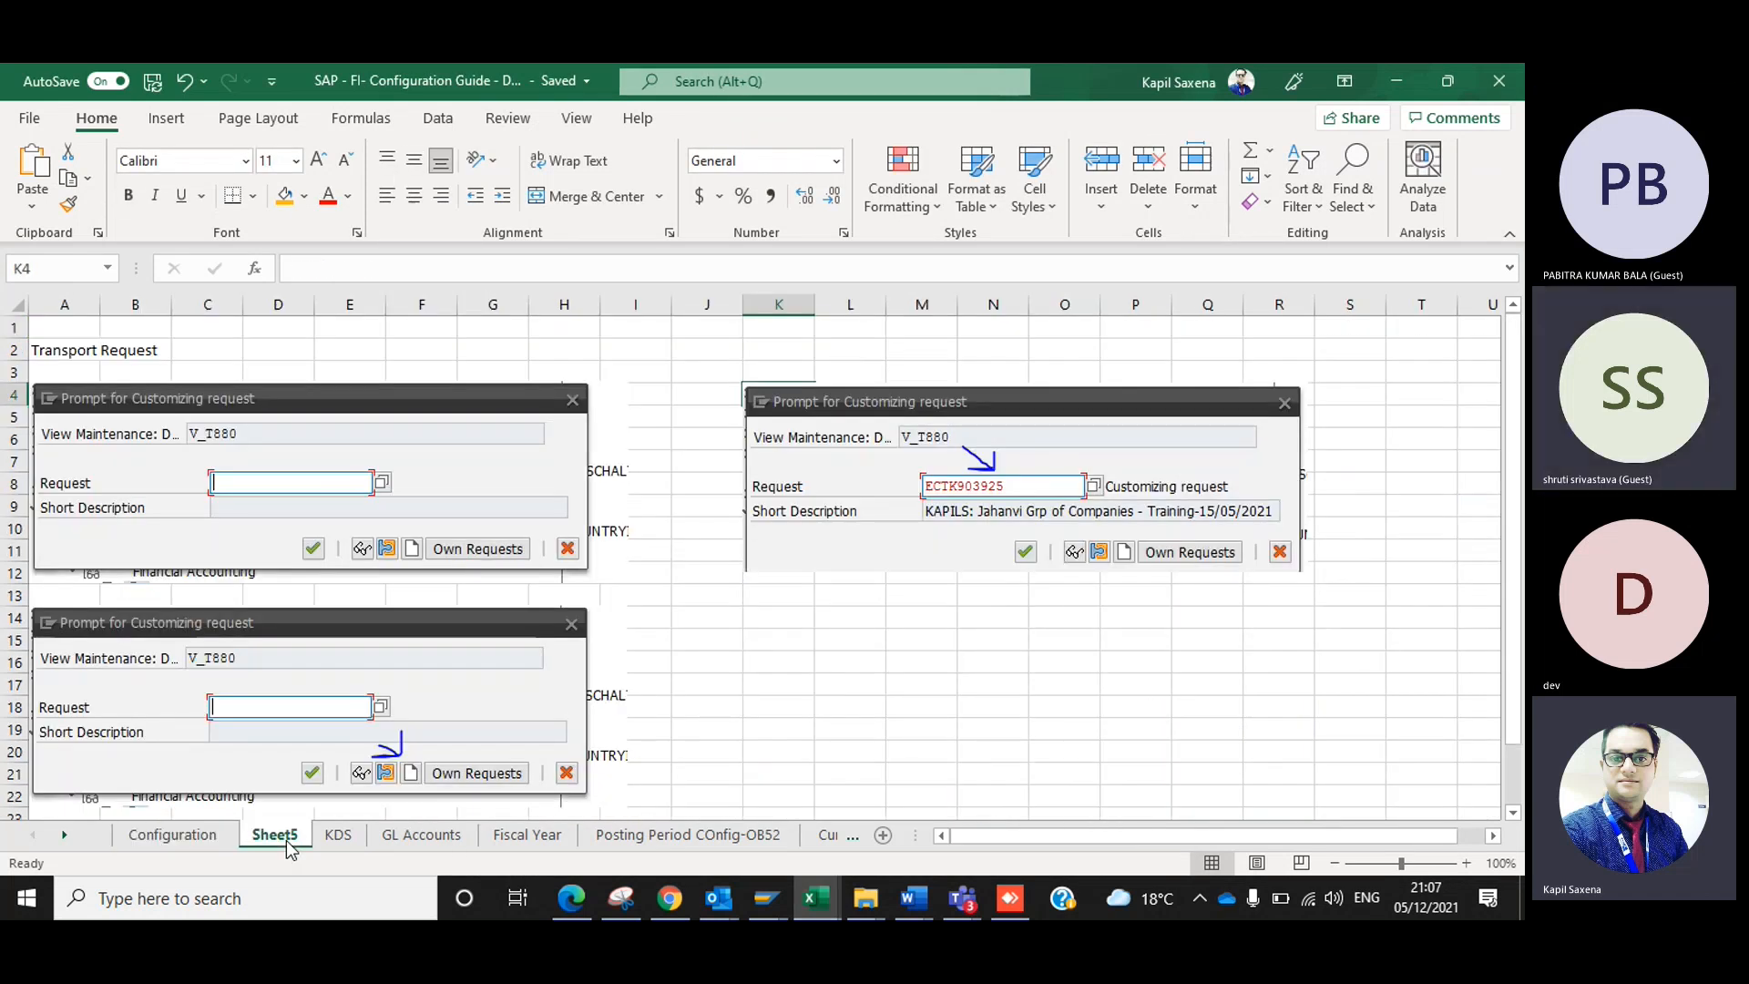
Move the two blank customizing request prompt pictures on Sheet5 slightly apart and return to the Configuration sheet.
mouse_move(240, 465)
left_mouse_down()
mouse_move(238, 445)
mouse_move(238, 462)
left_mouse_up()
left_click_drag(314, 699, 294, 709)
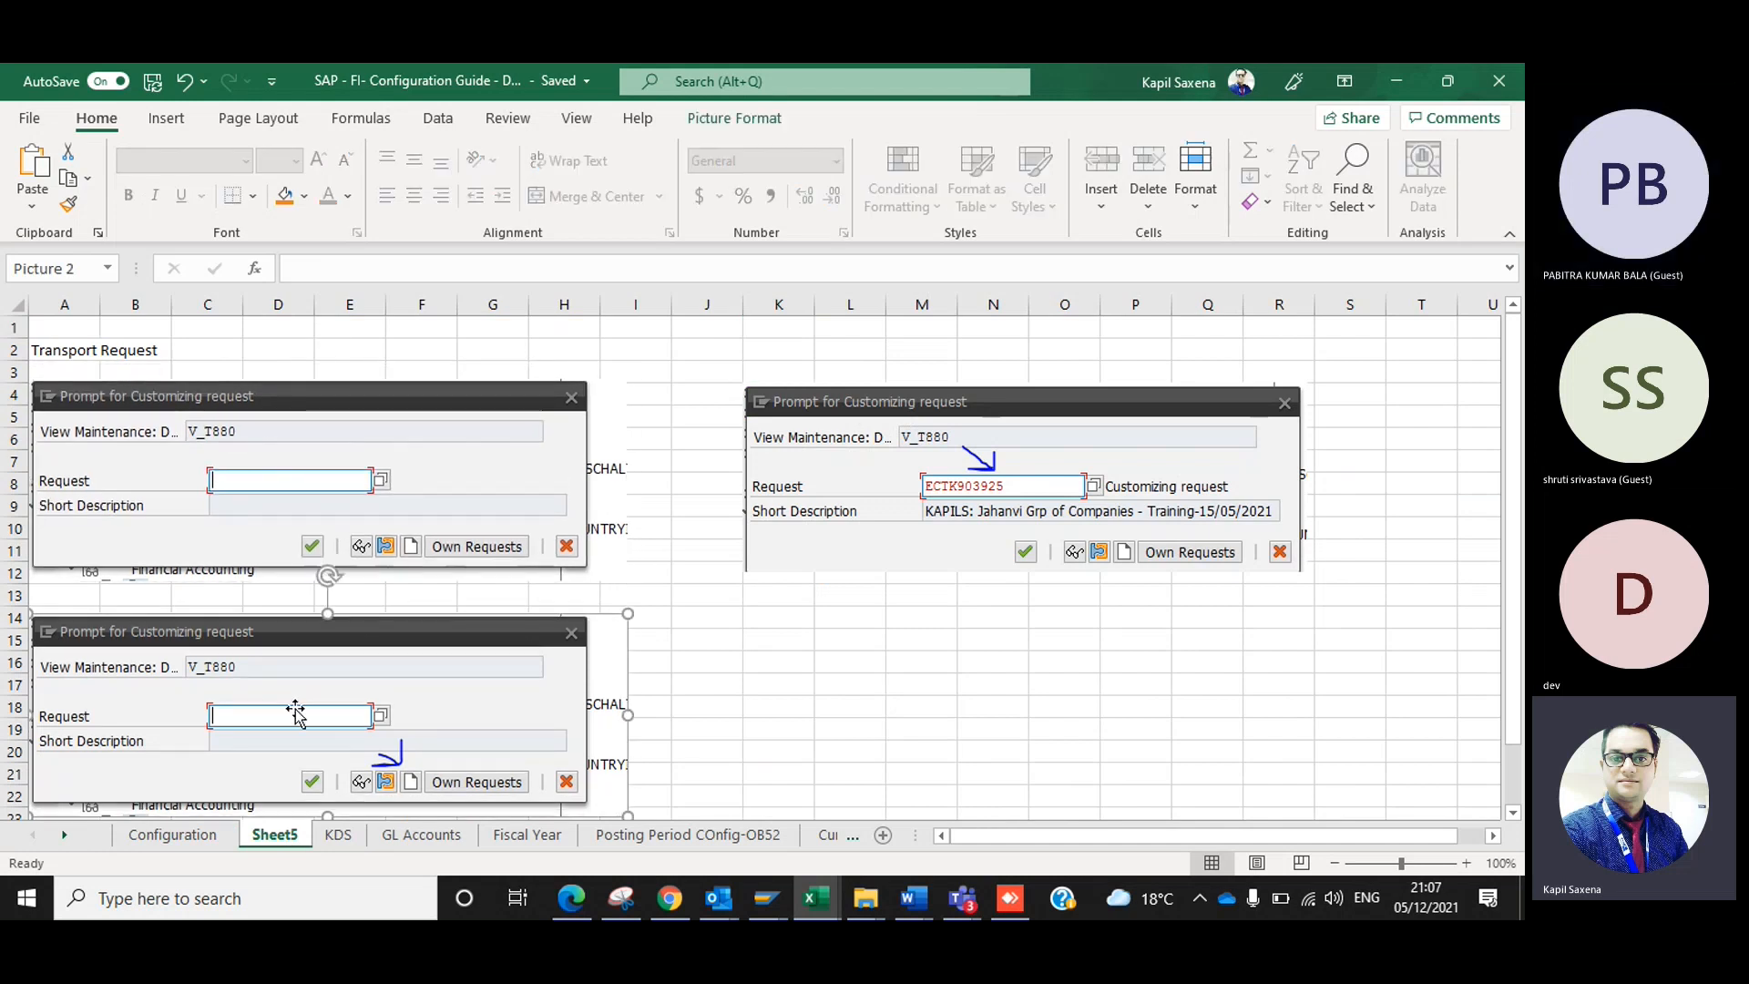
left_click(781, 665)
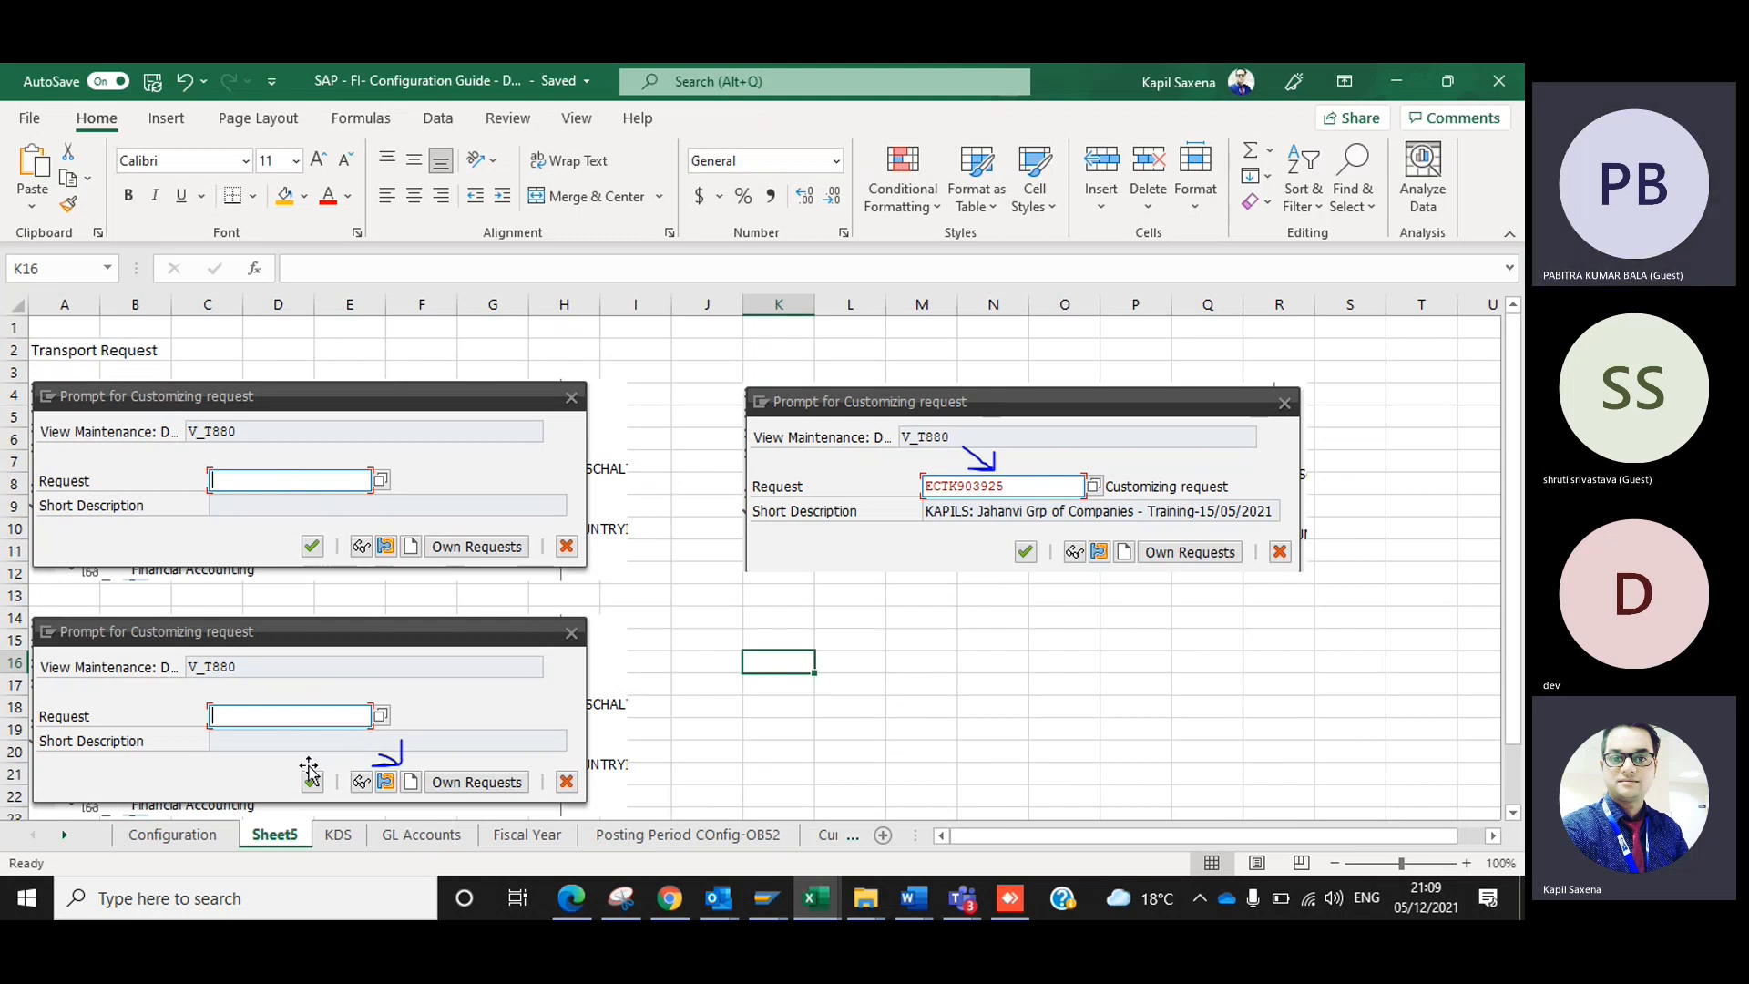
left_click(178, 832)
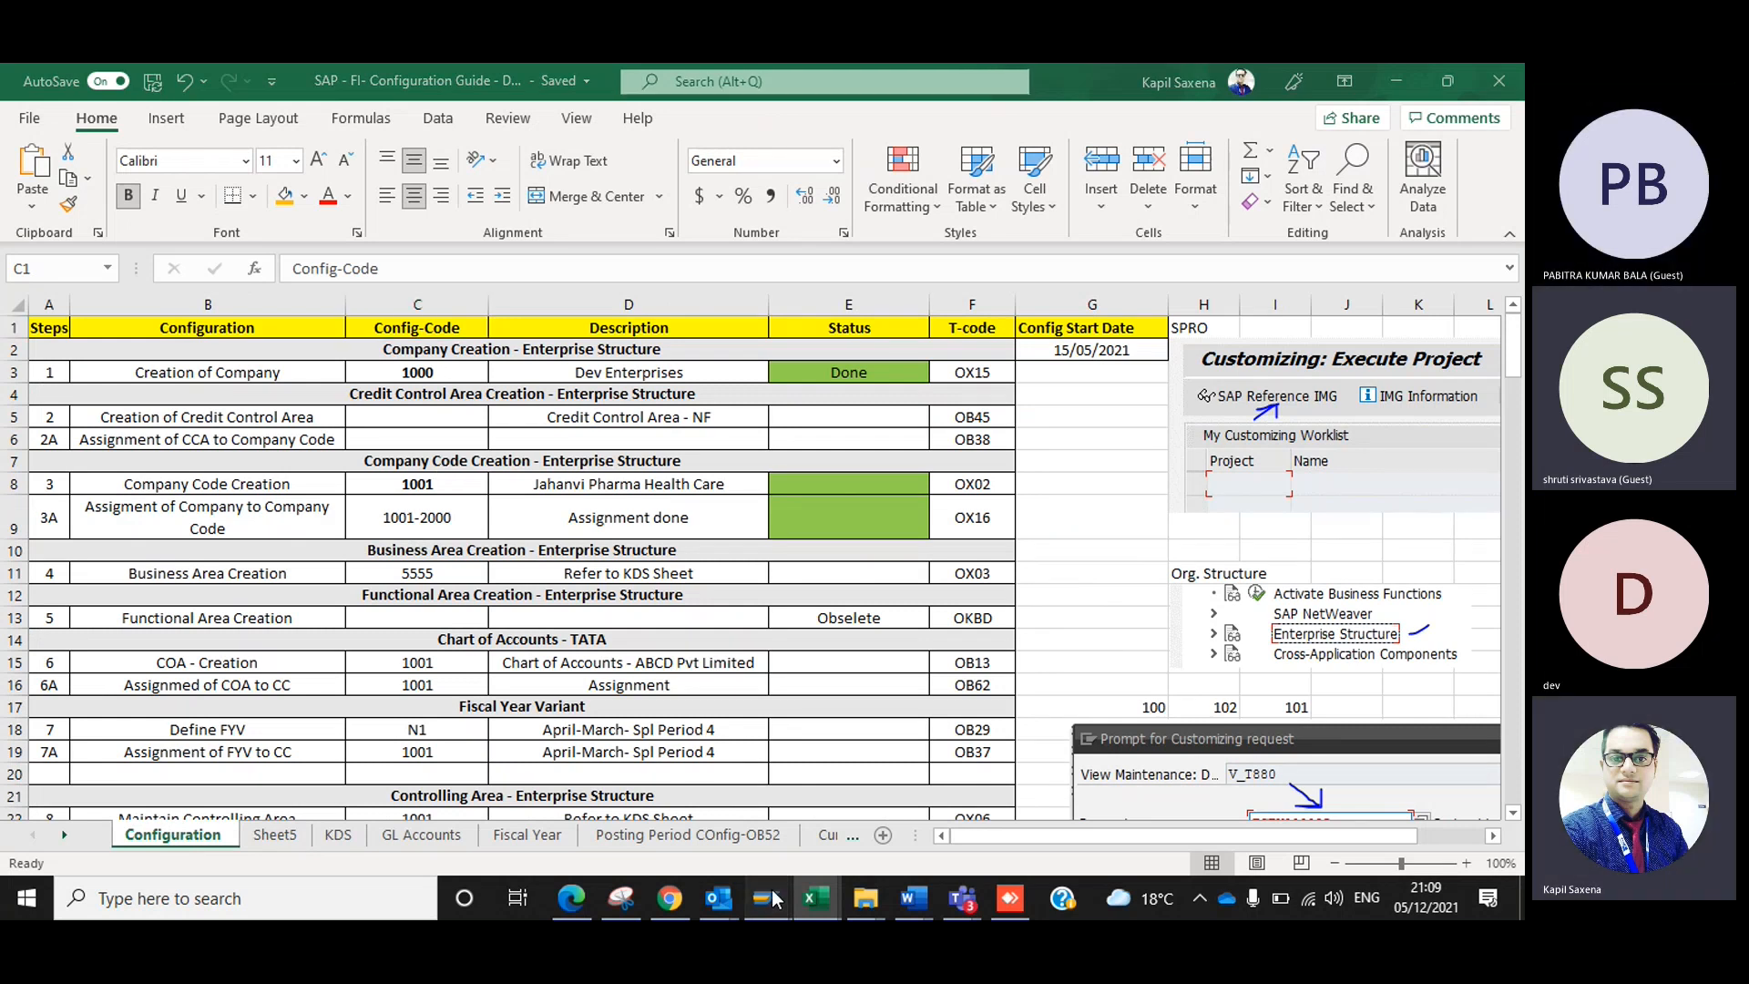
Switch back to SAP, restart transaction SE09, and list the modifiable customizing and workbench requests of user SEP113.
mouse_move(772, 891)
left_click(808, 806)
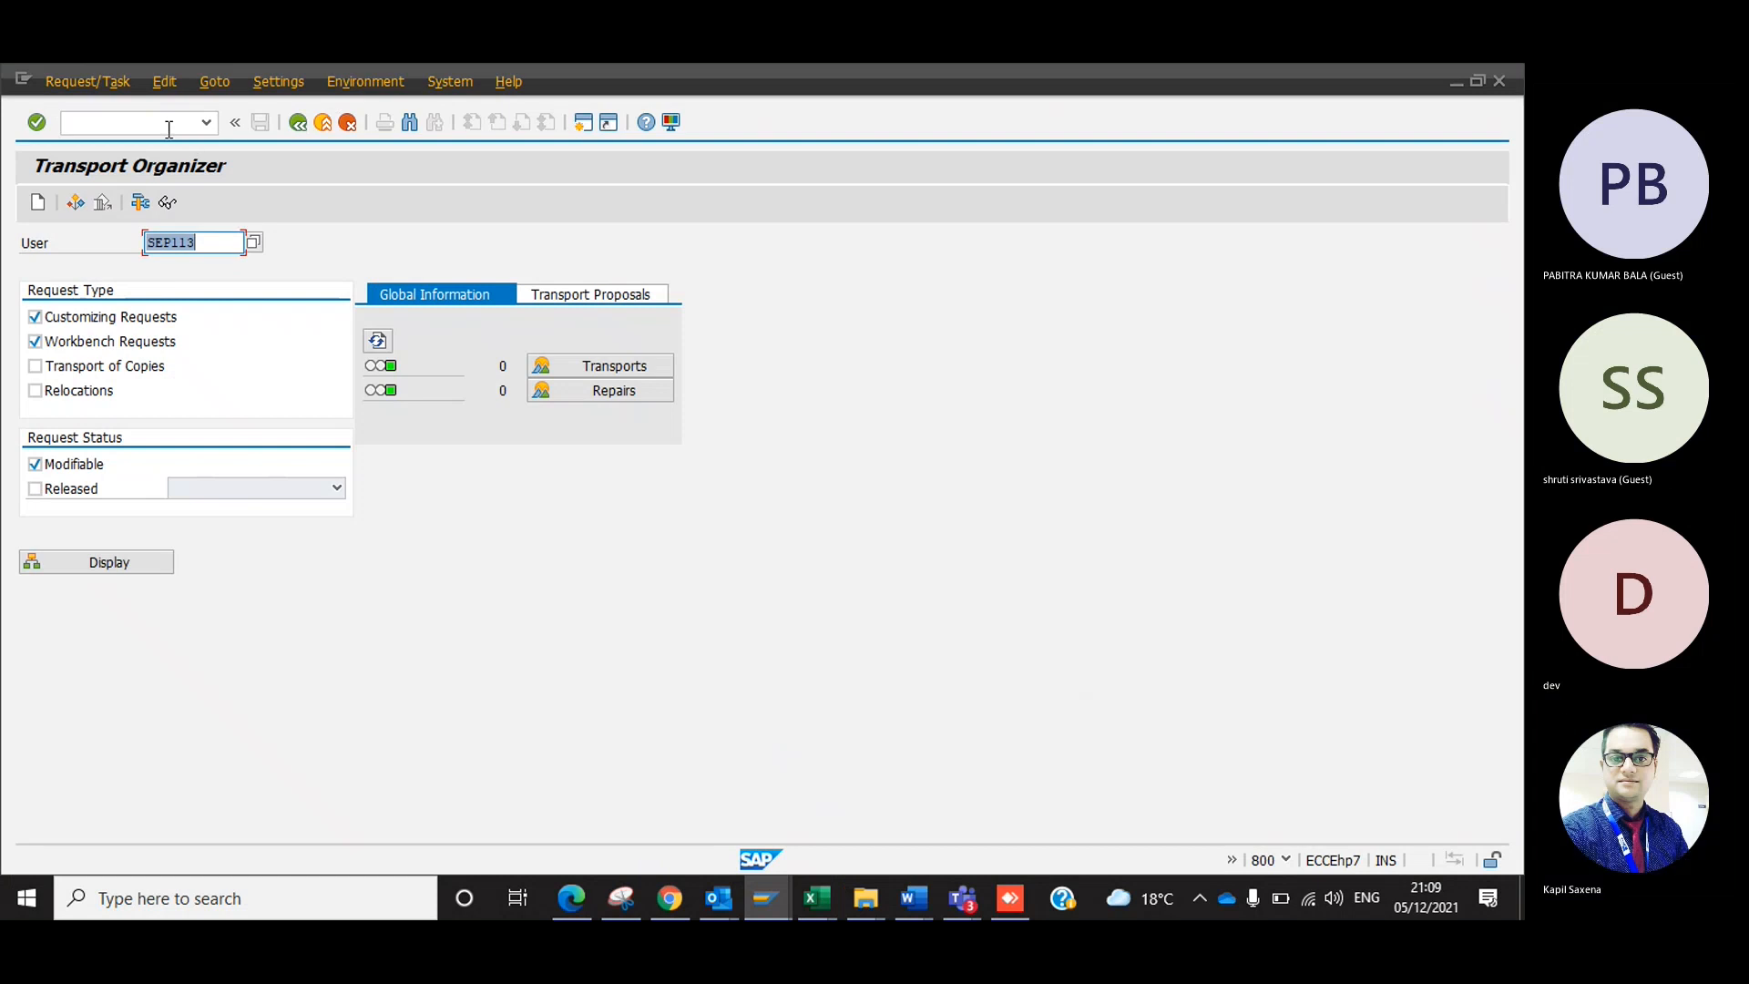
type("/nse")
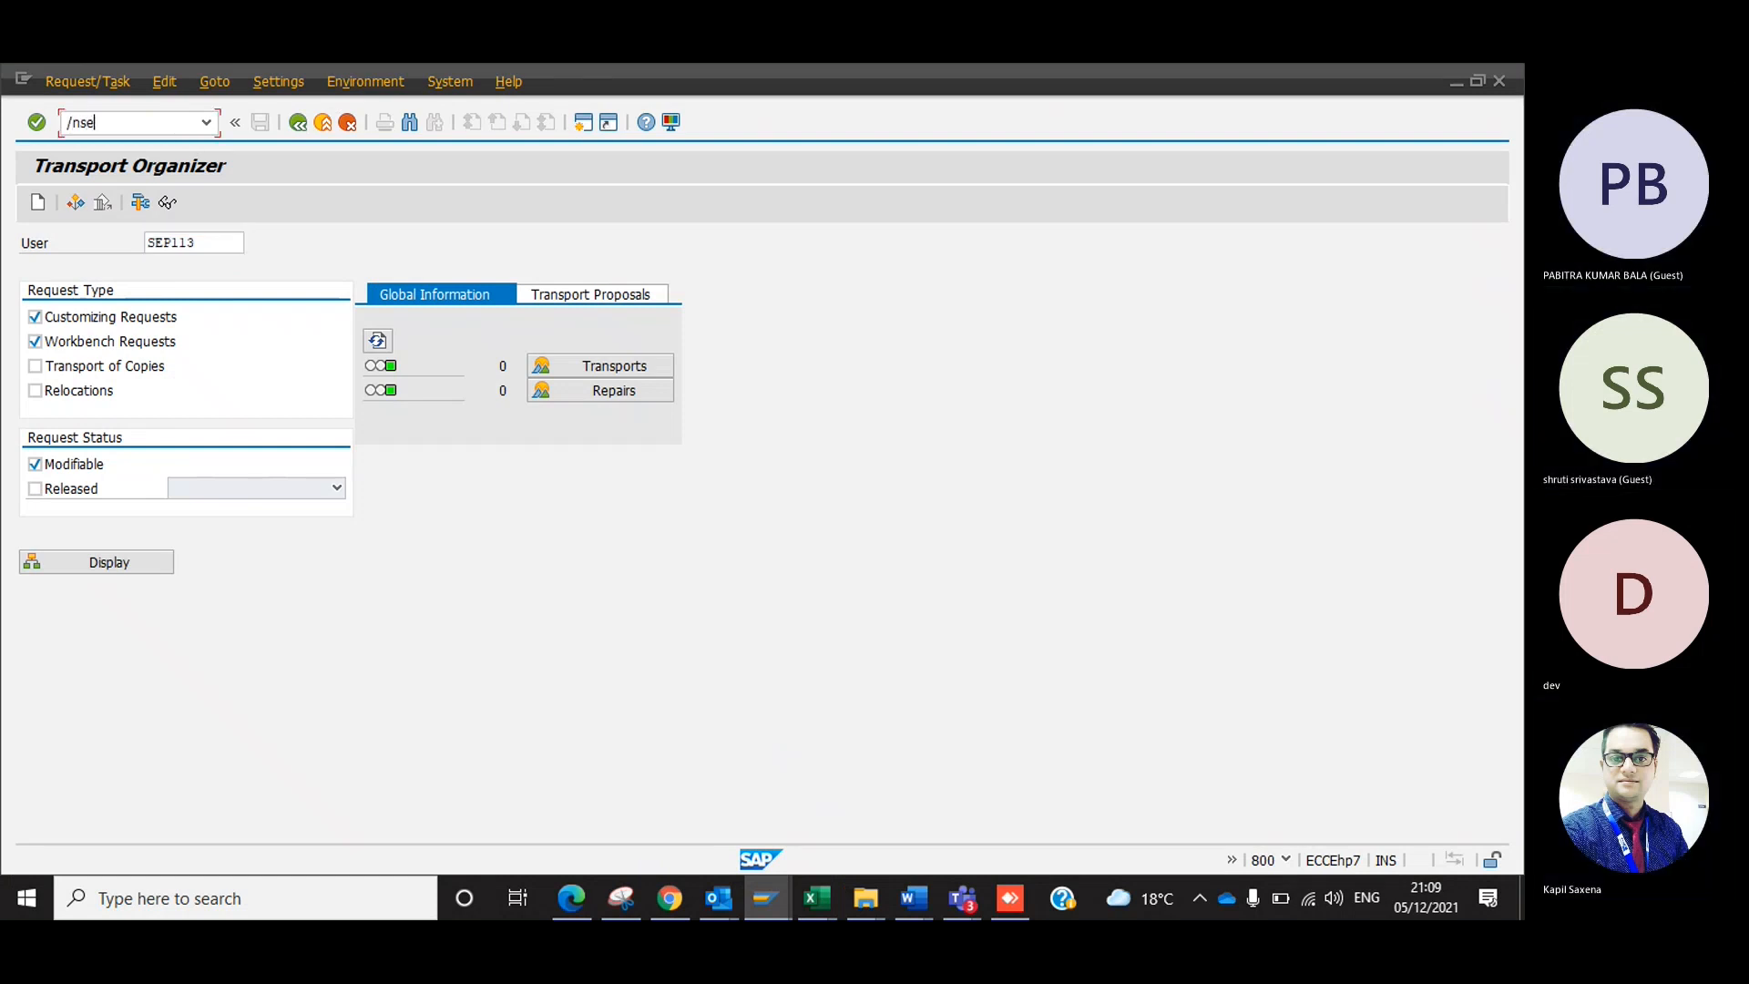
type("09")
key("Return")
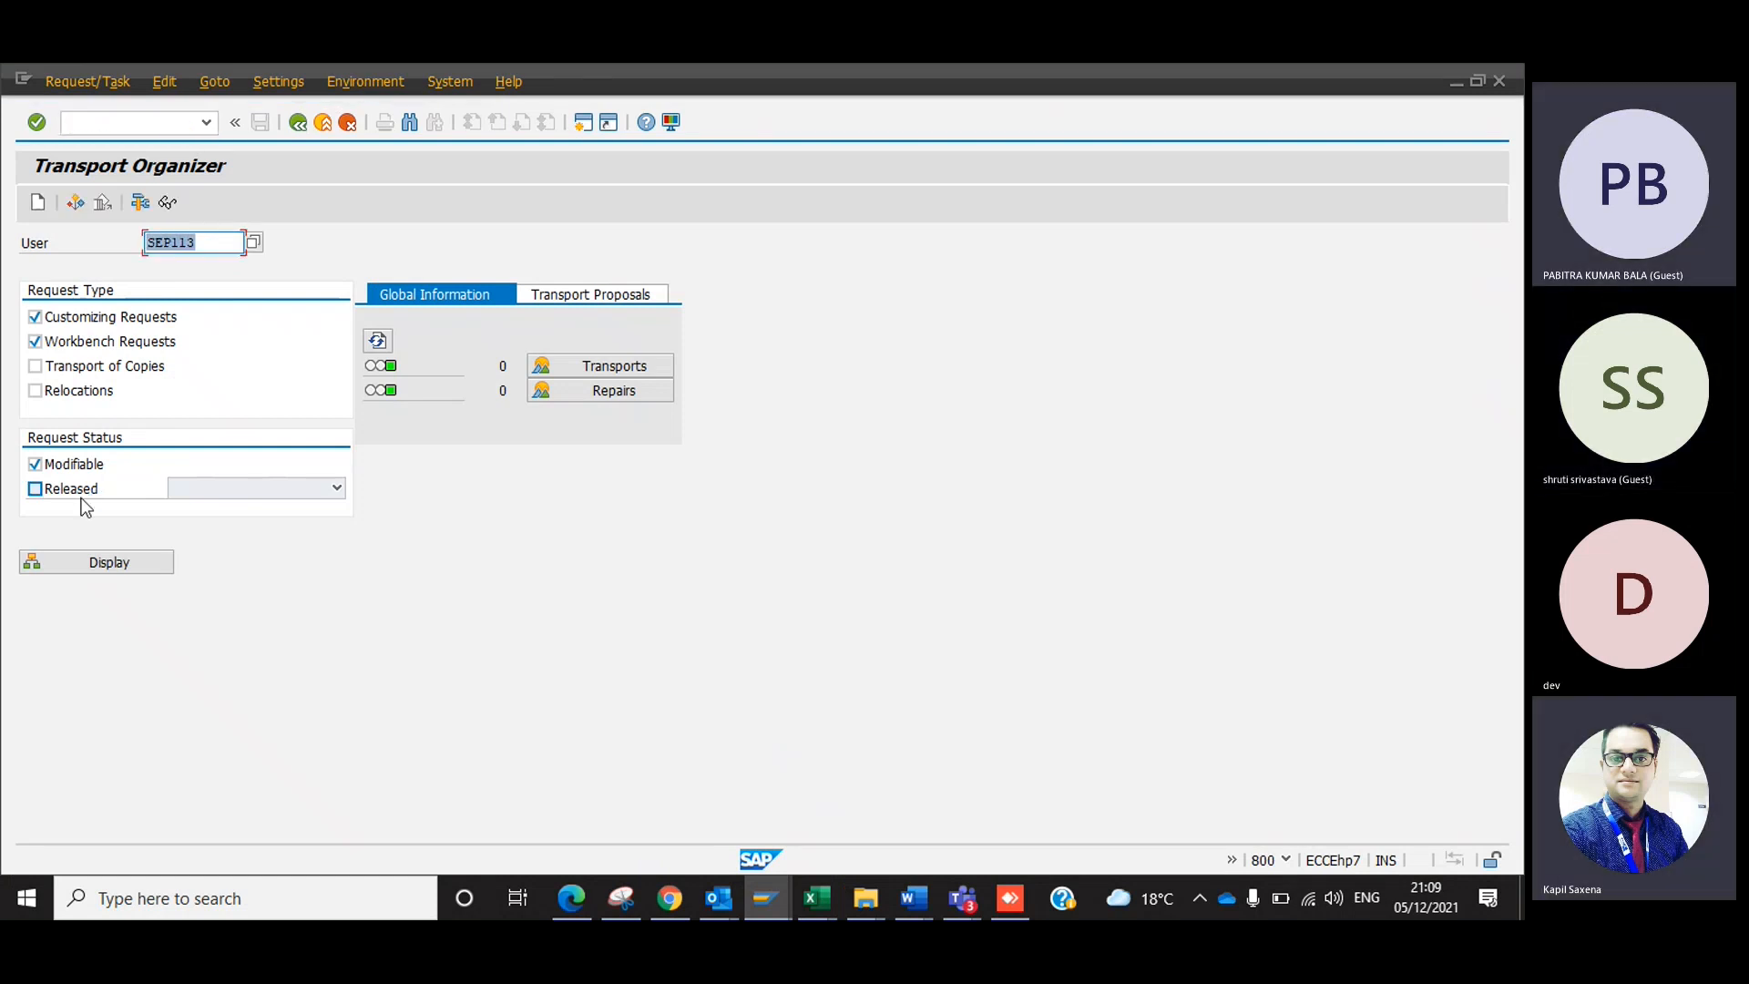
left_click(98, 565)
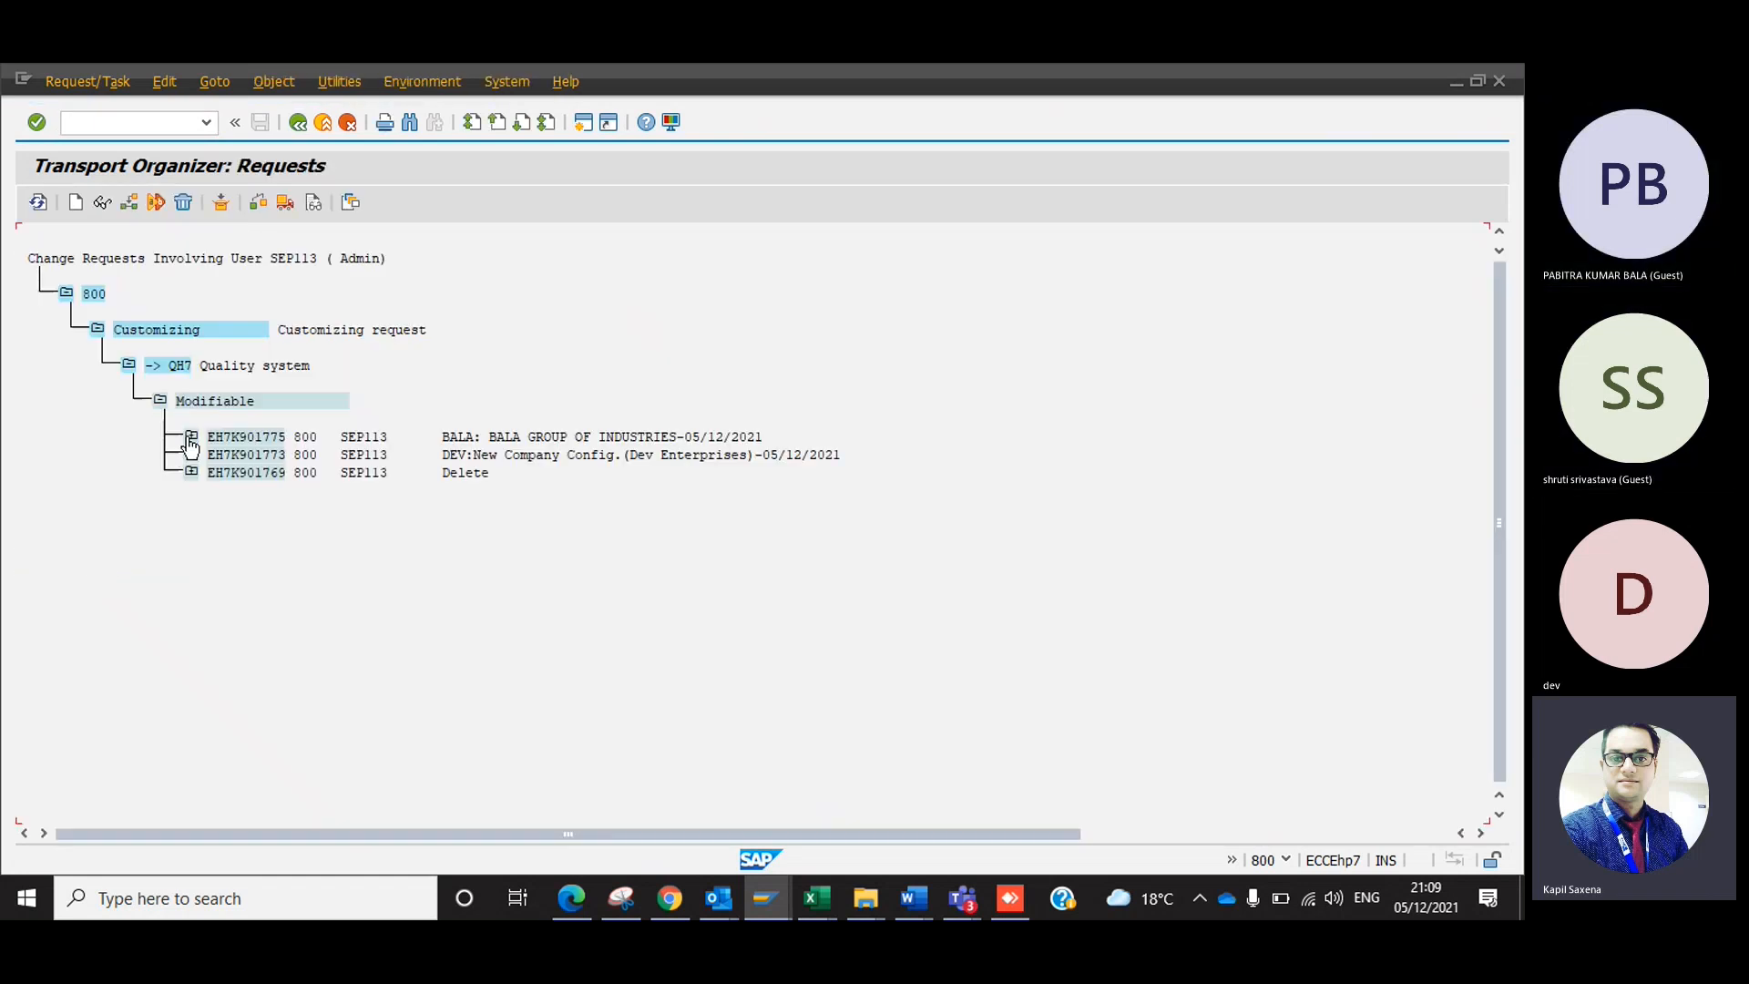
Expand the BALA GROUP OF INDUSTRIES request down through view V_T880, collapse it again, and go back to the Transport Organizer selection.
left_click(190, 439)
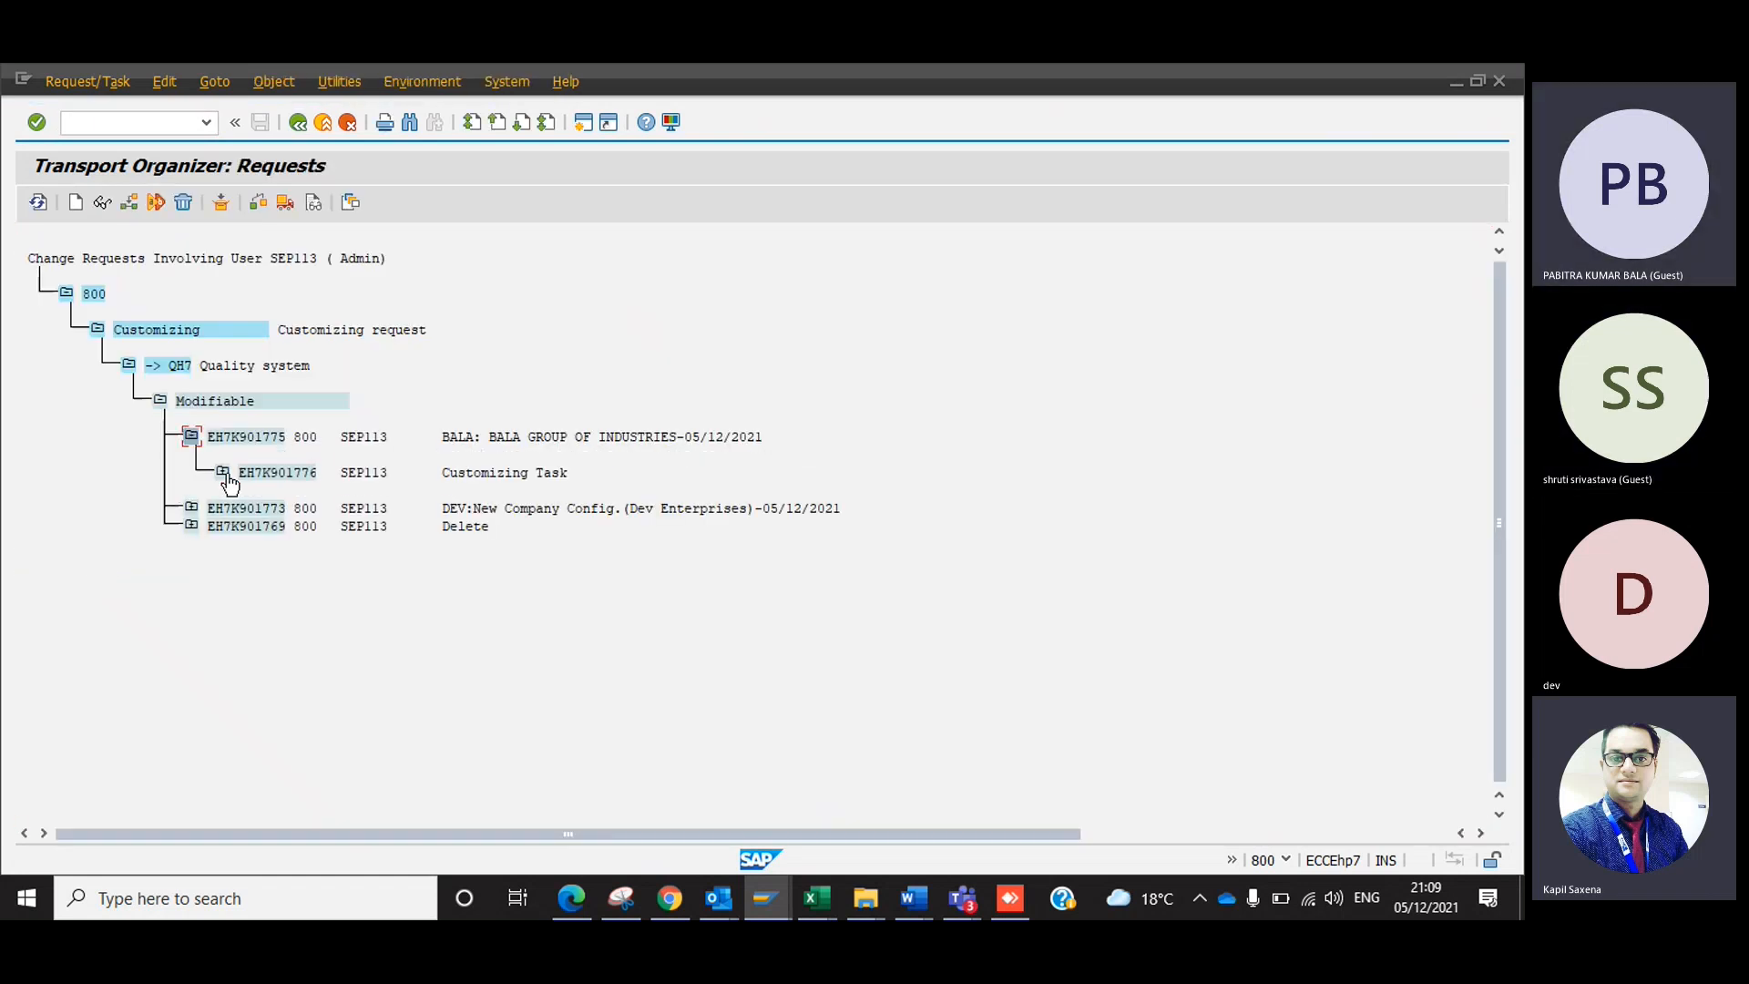
left_click(223, 473)
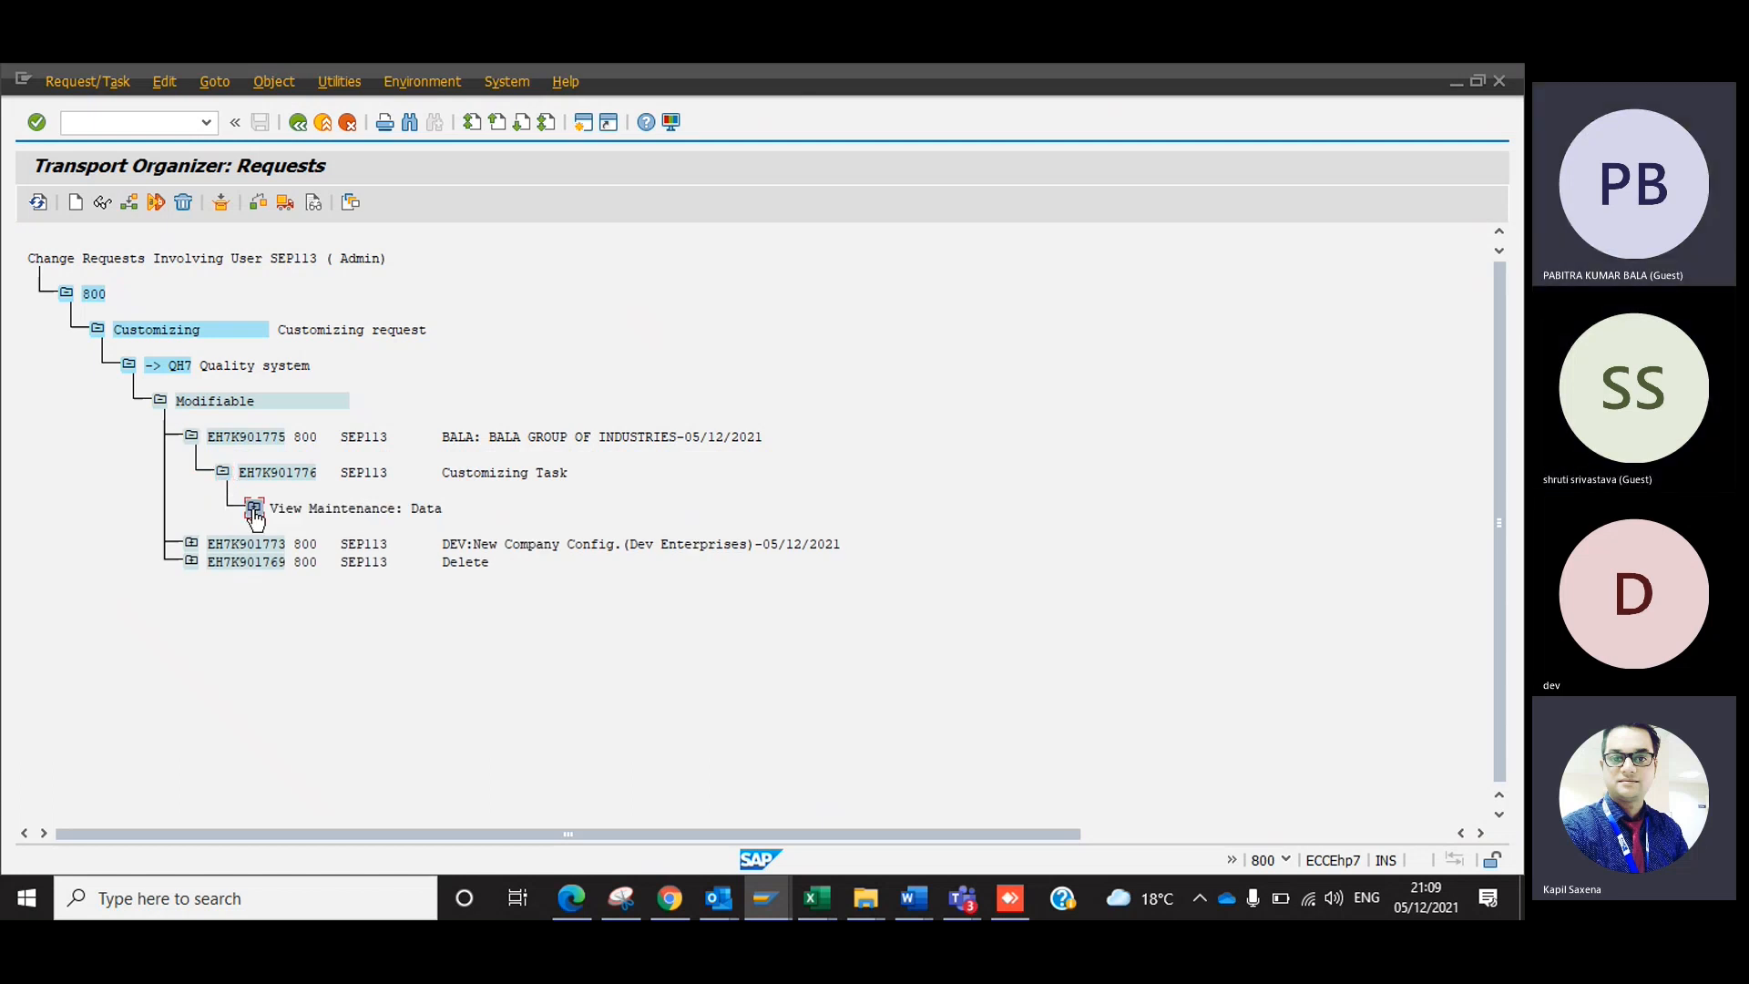
left_click(253, 508)
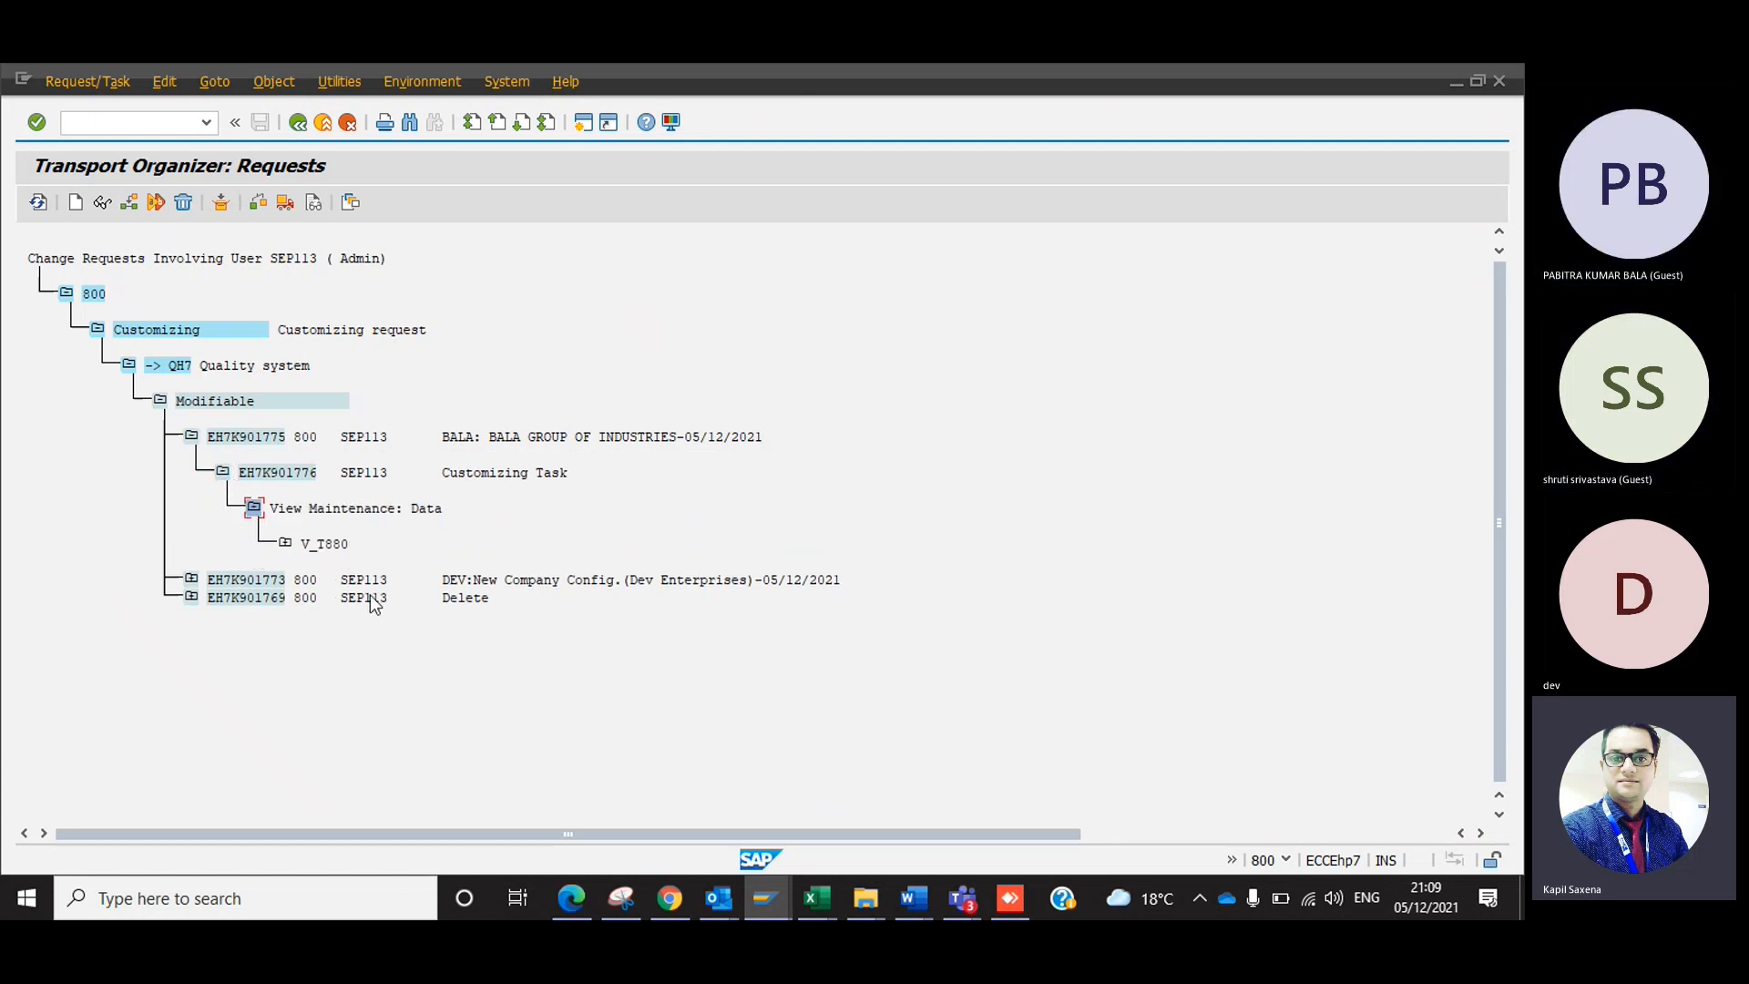
left_click(285, 543)
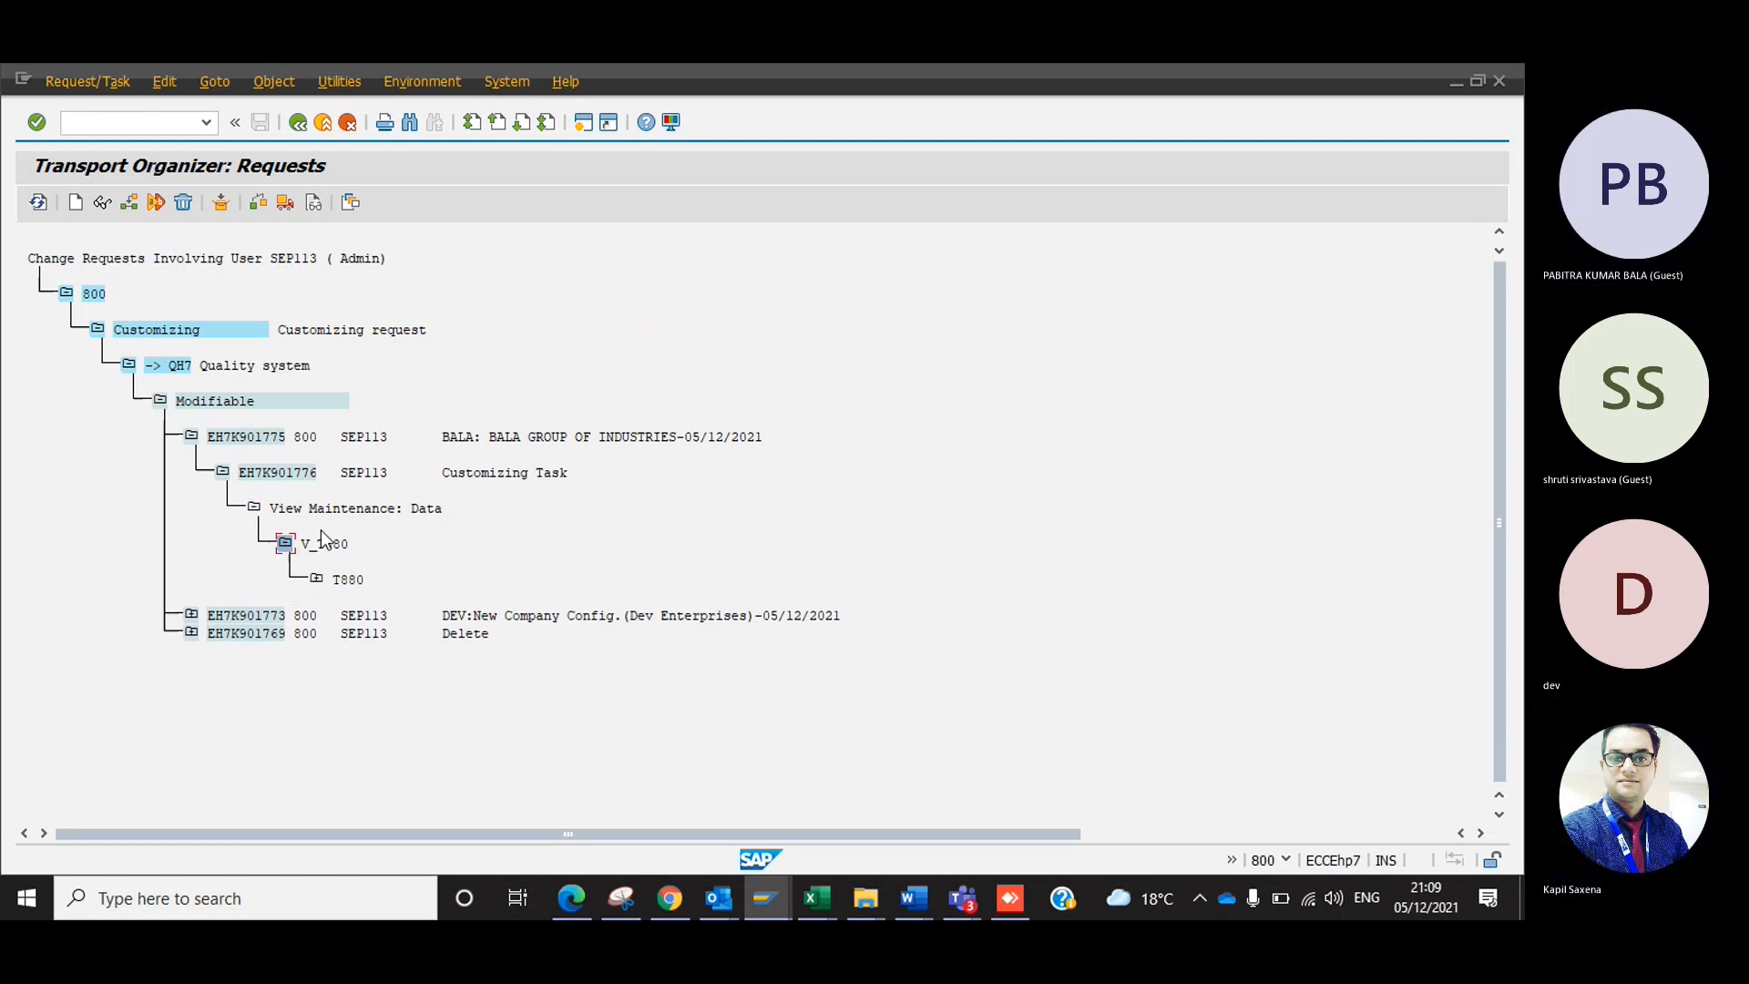
left_click(255, 508)
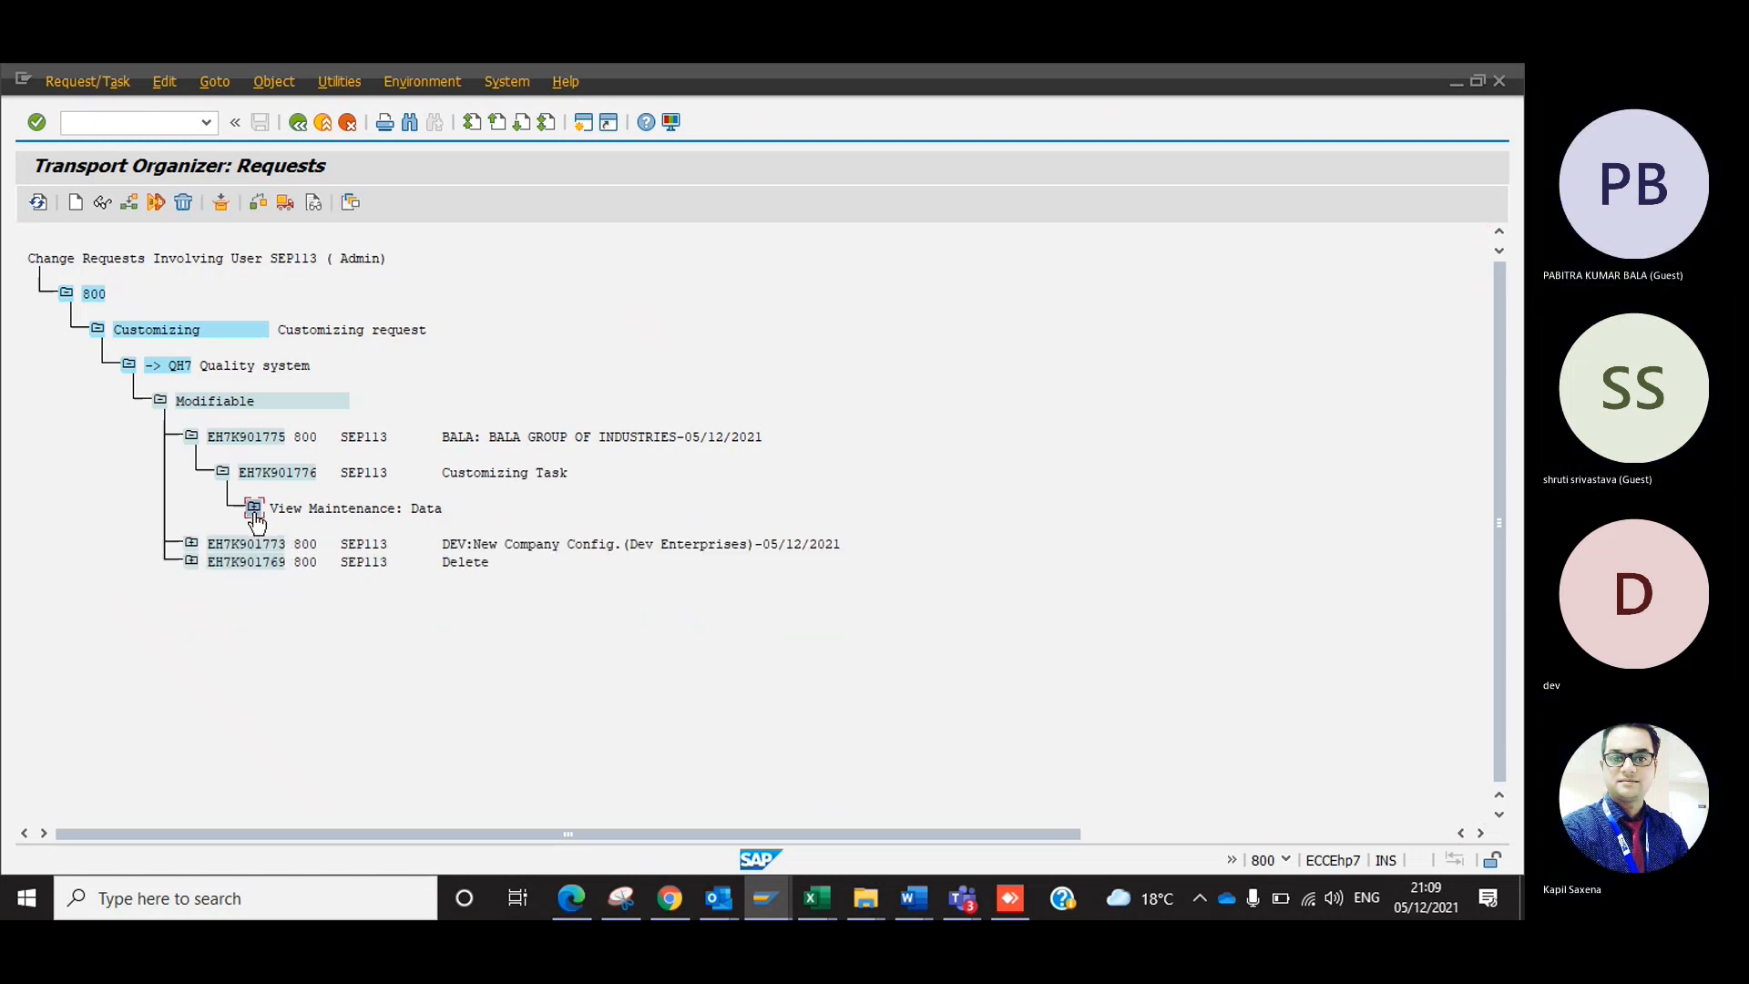
left_click(223, 472)
left_click(191, 436)
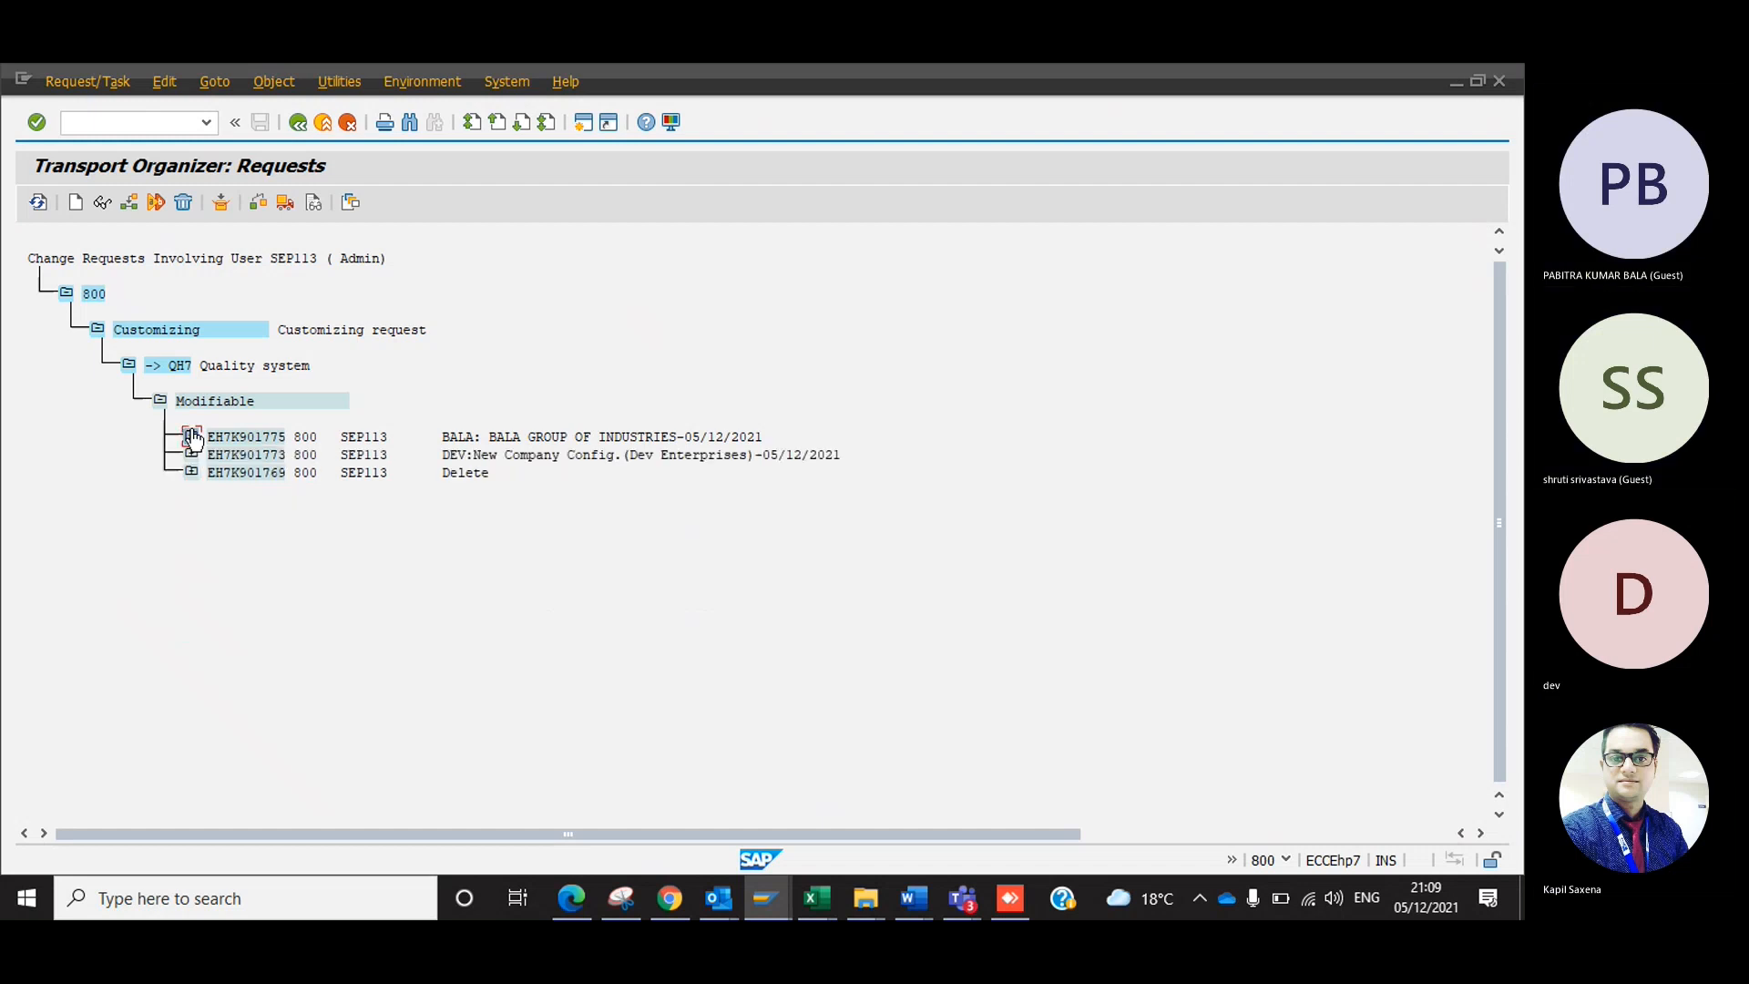
left_click(293, 128)
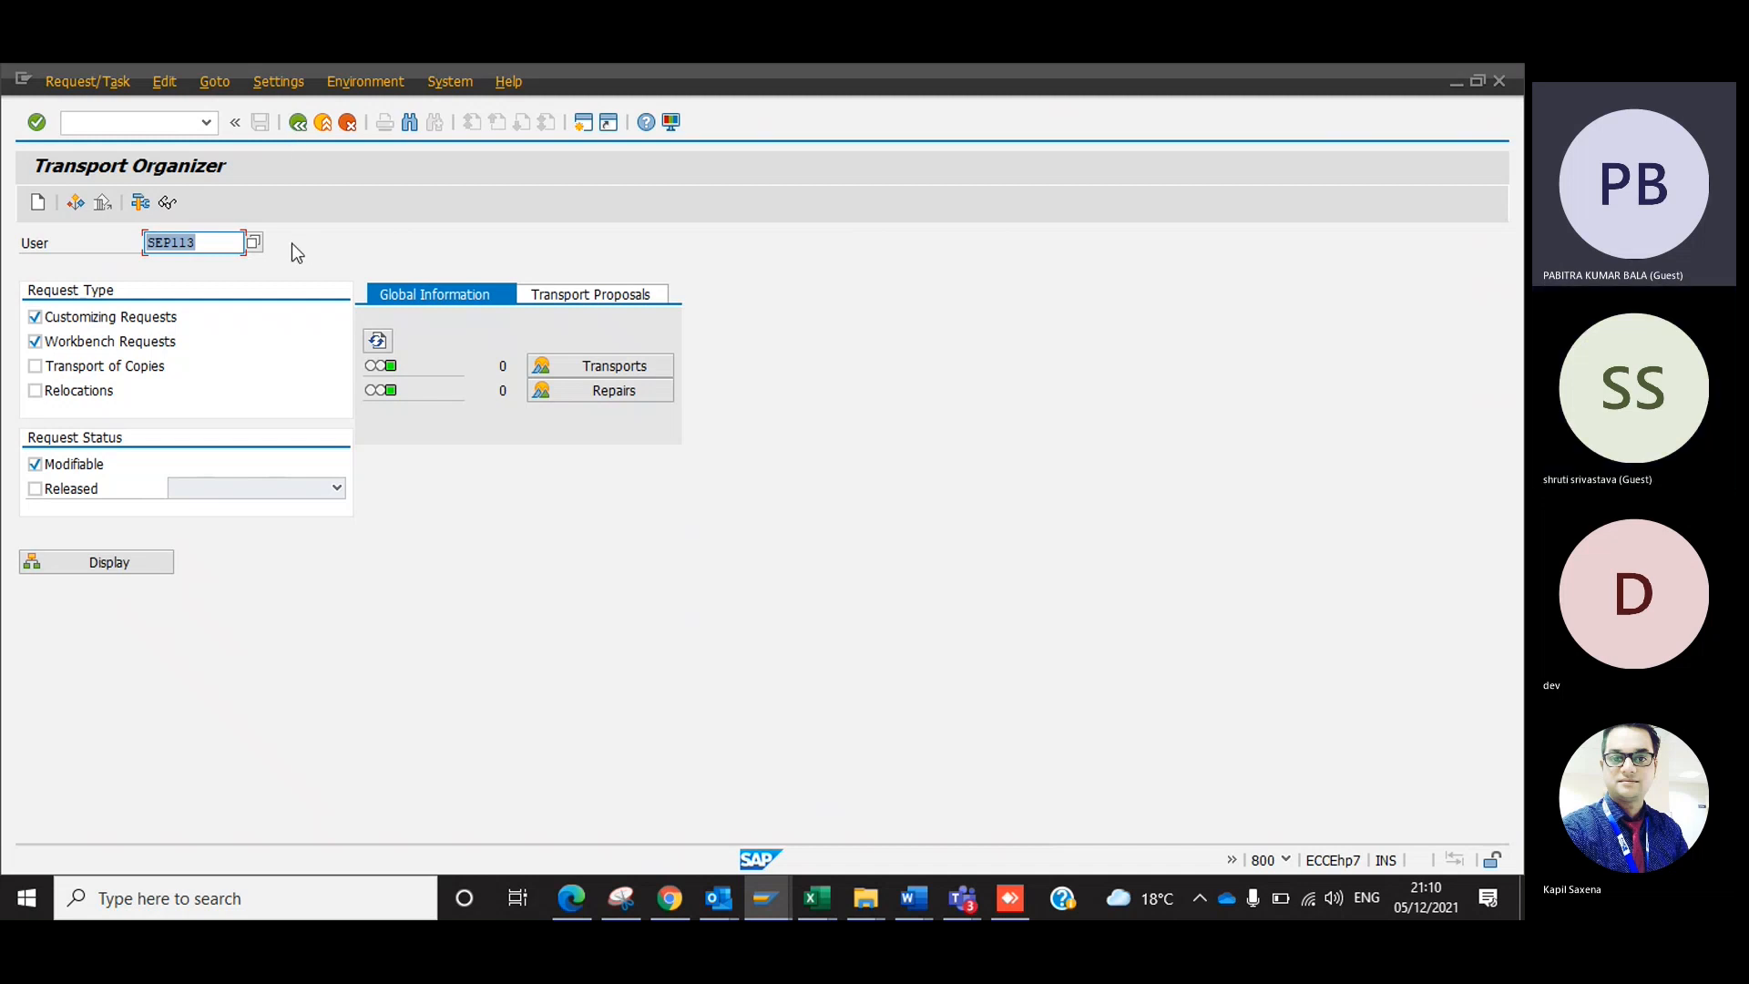
Exit the Transport Organizer to SAP Easy Access and start it again with transaction SE09.
left_click(322, 122)
type("se09")
key("Return")
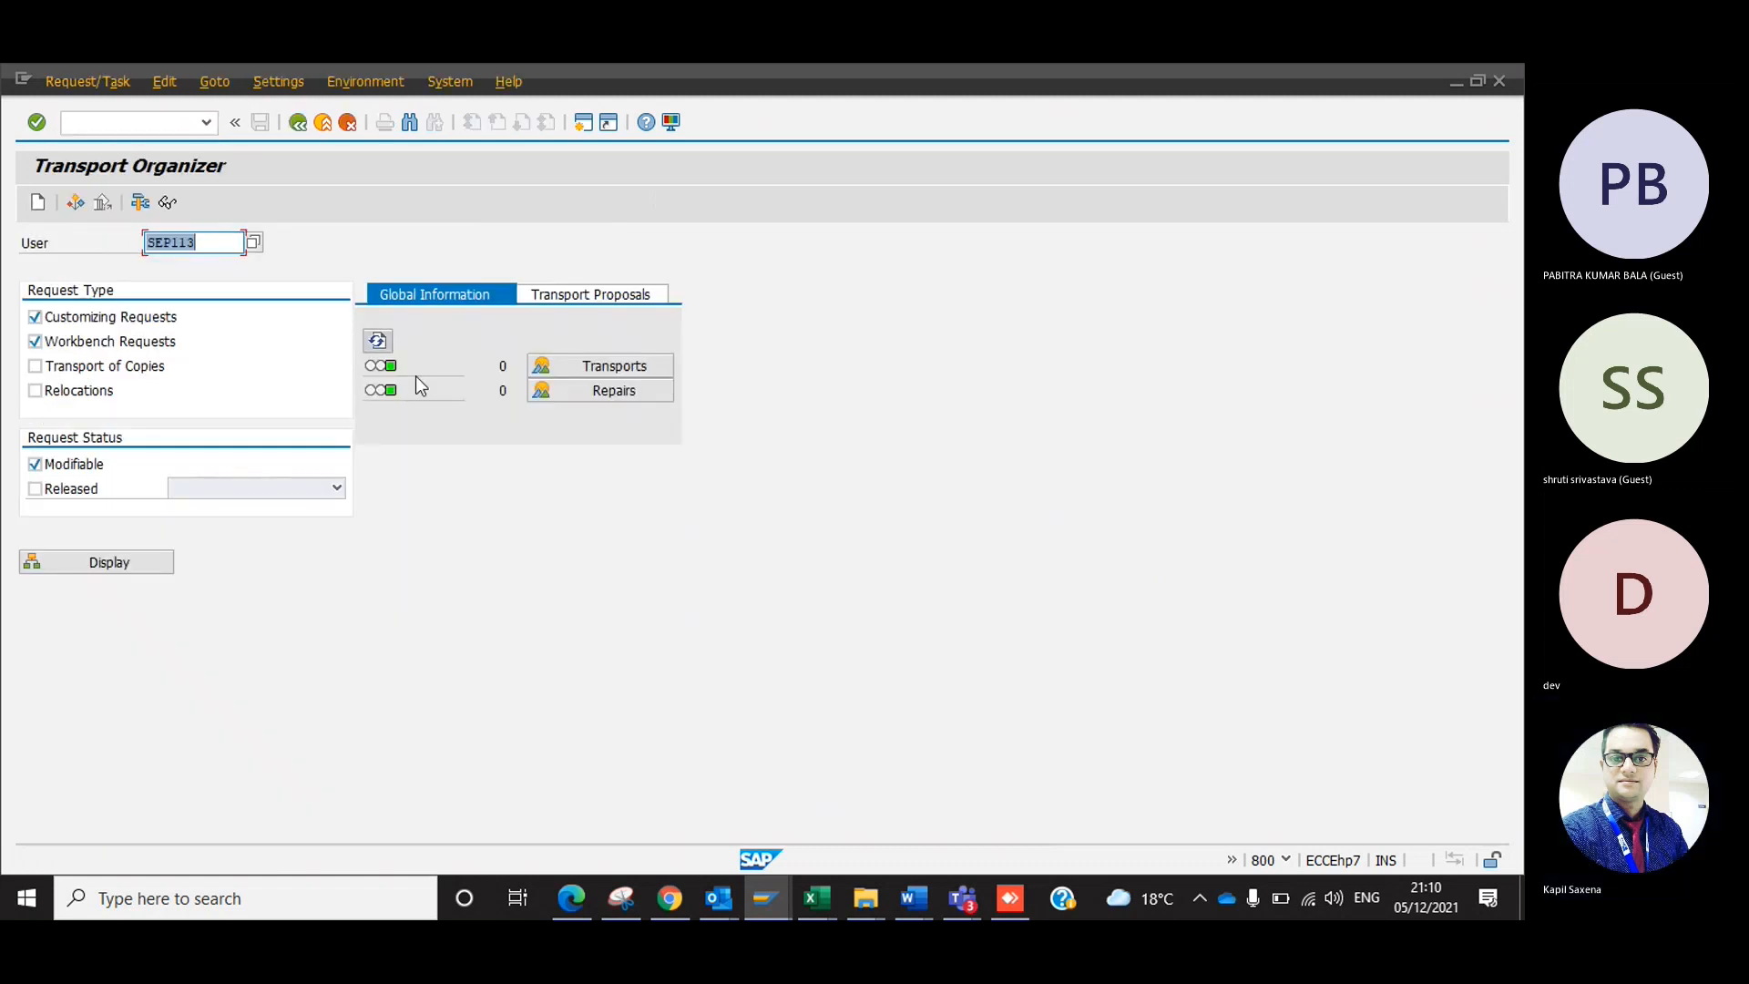
Switch to Excel, enter "View T Code - SE09" in cell C2 of Sheet5, and widen column C to fit it.
key("alt+Tab")
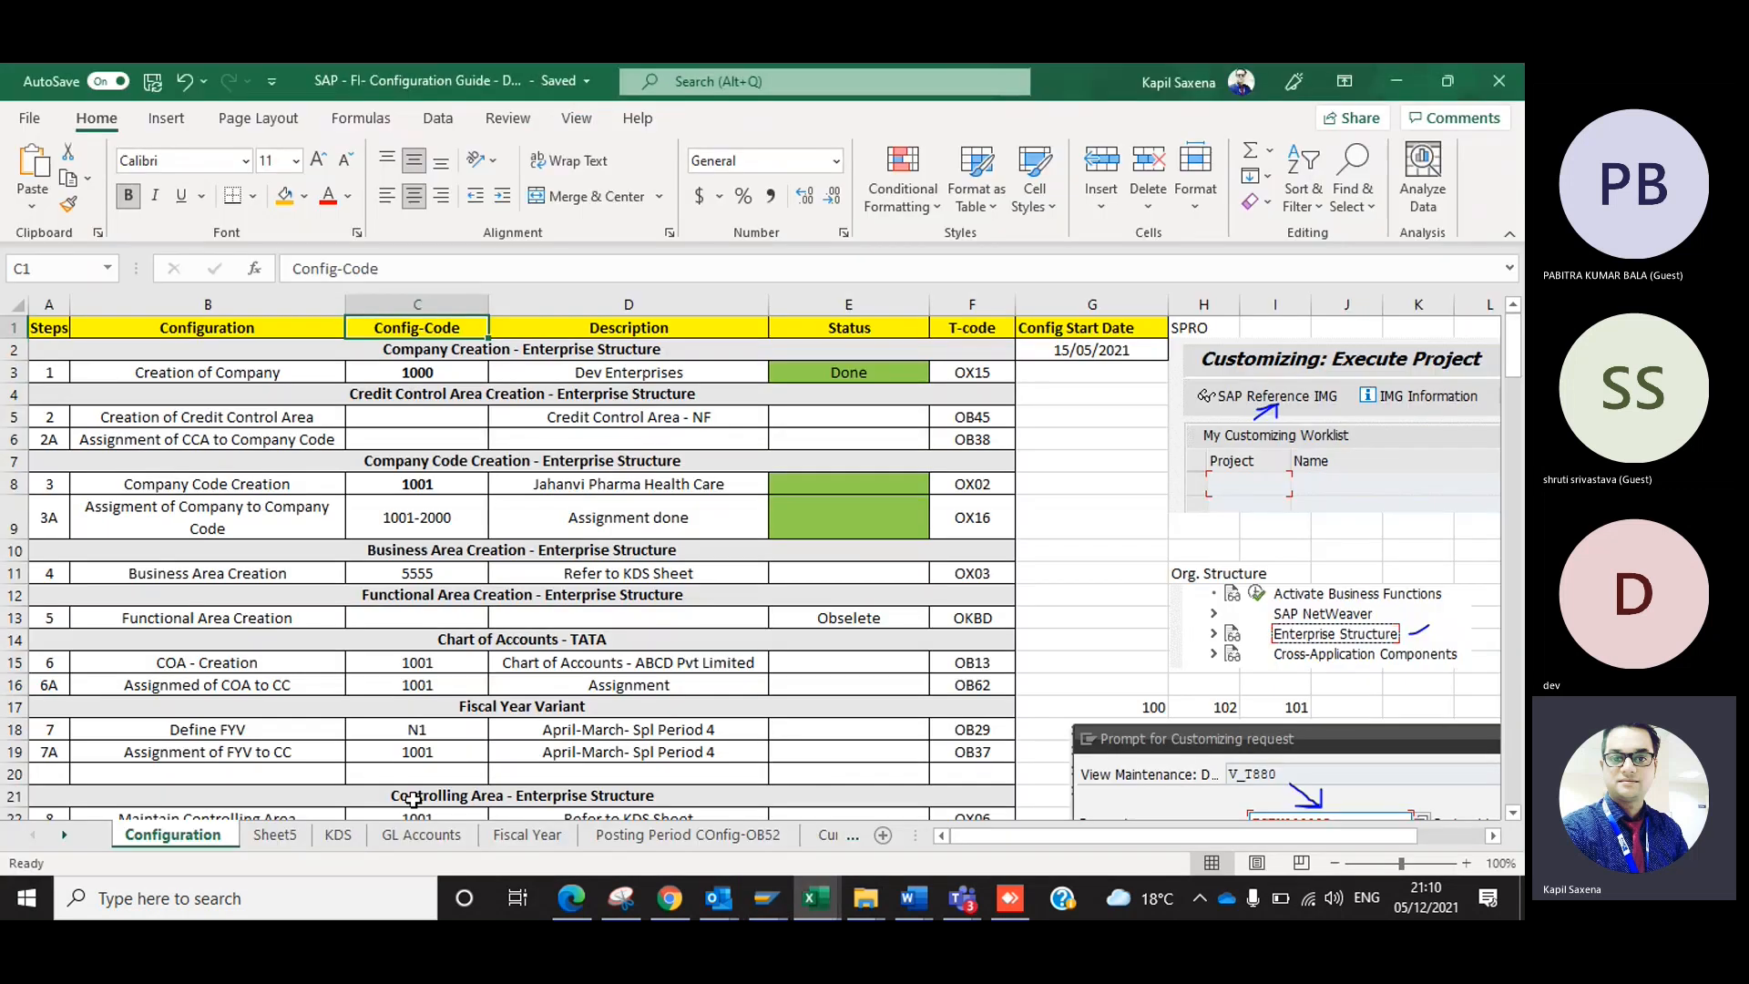
left_click(270, 845)
left_click(196, 348)
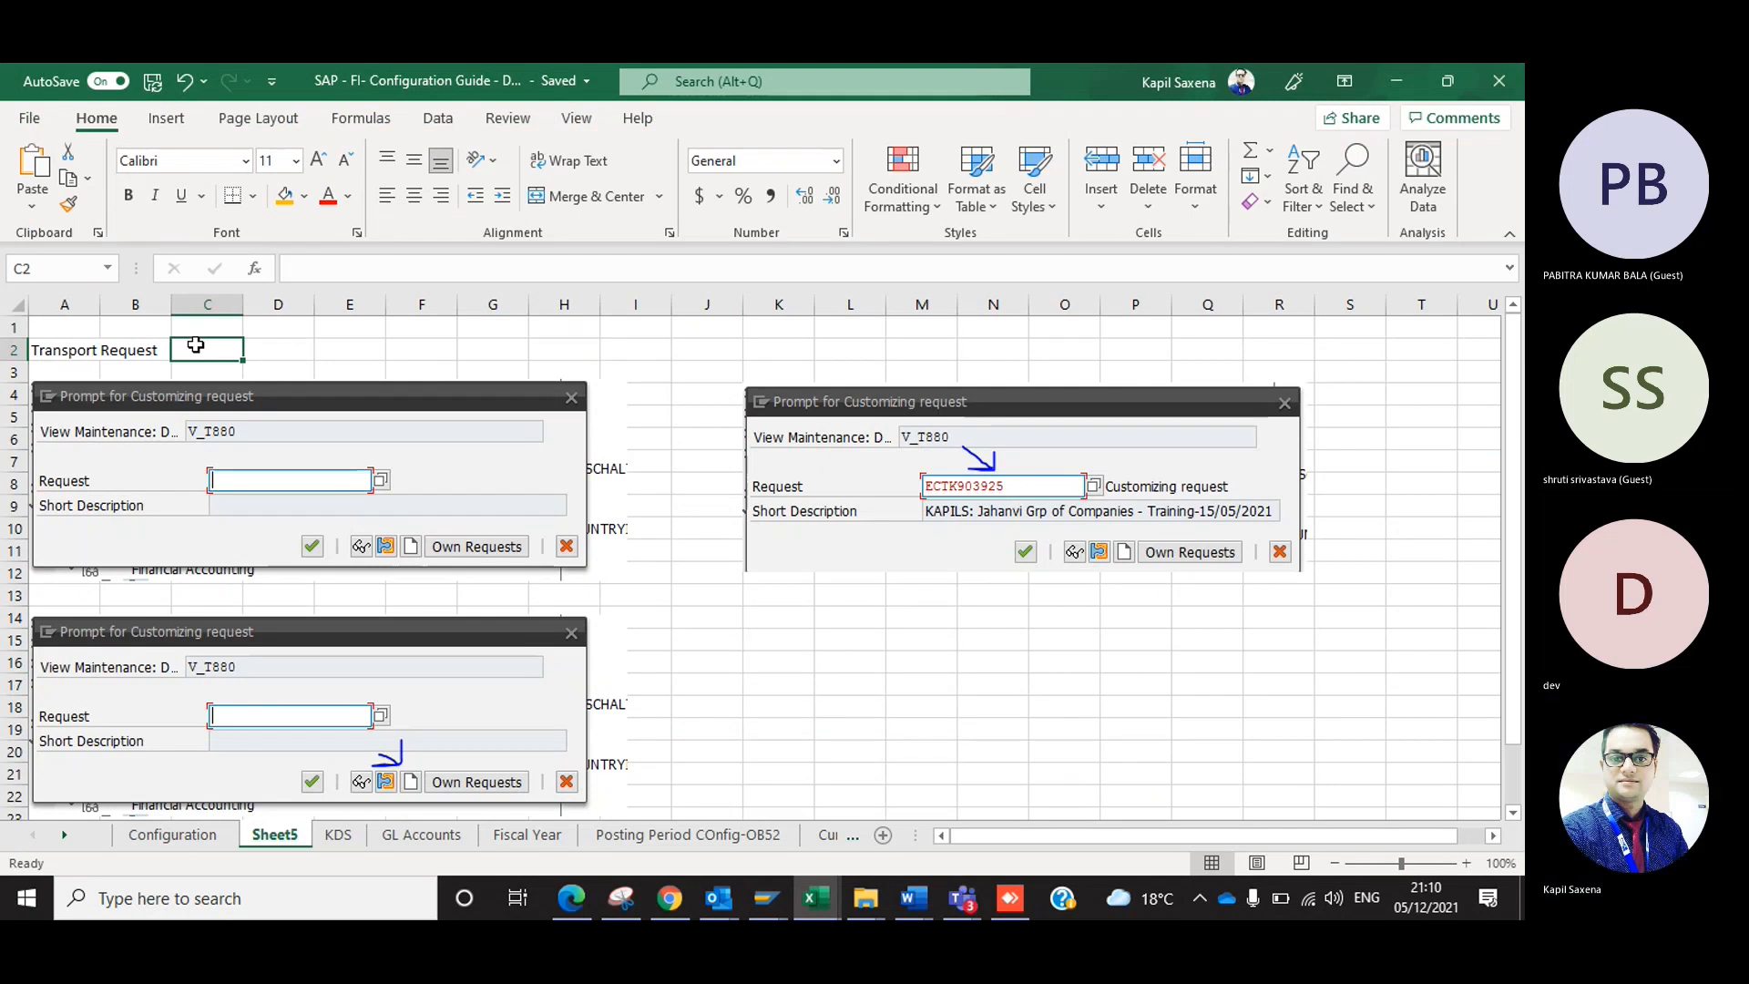
type("View")
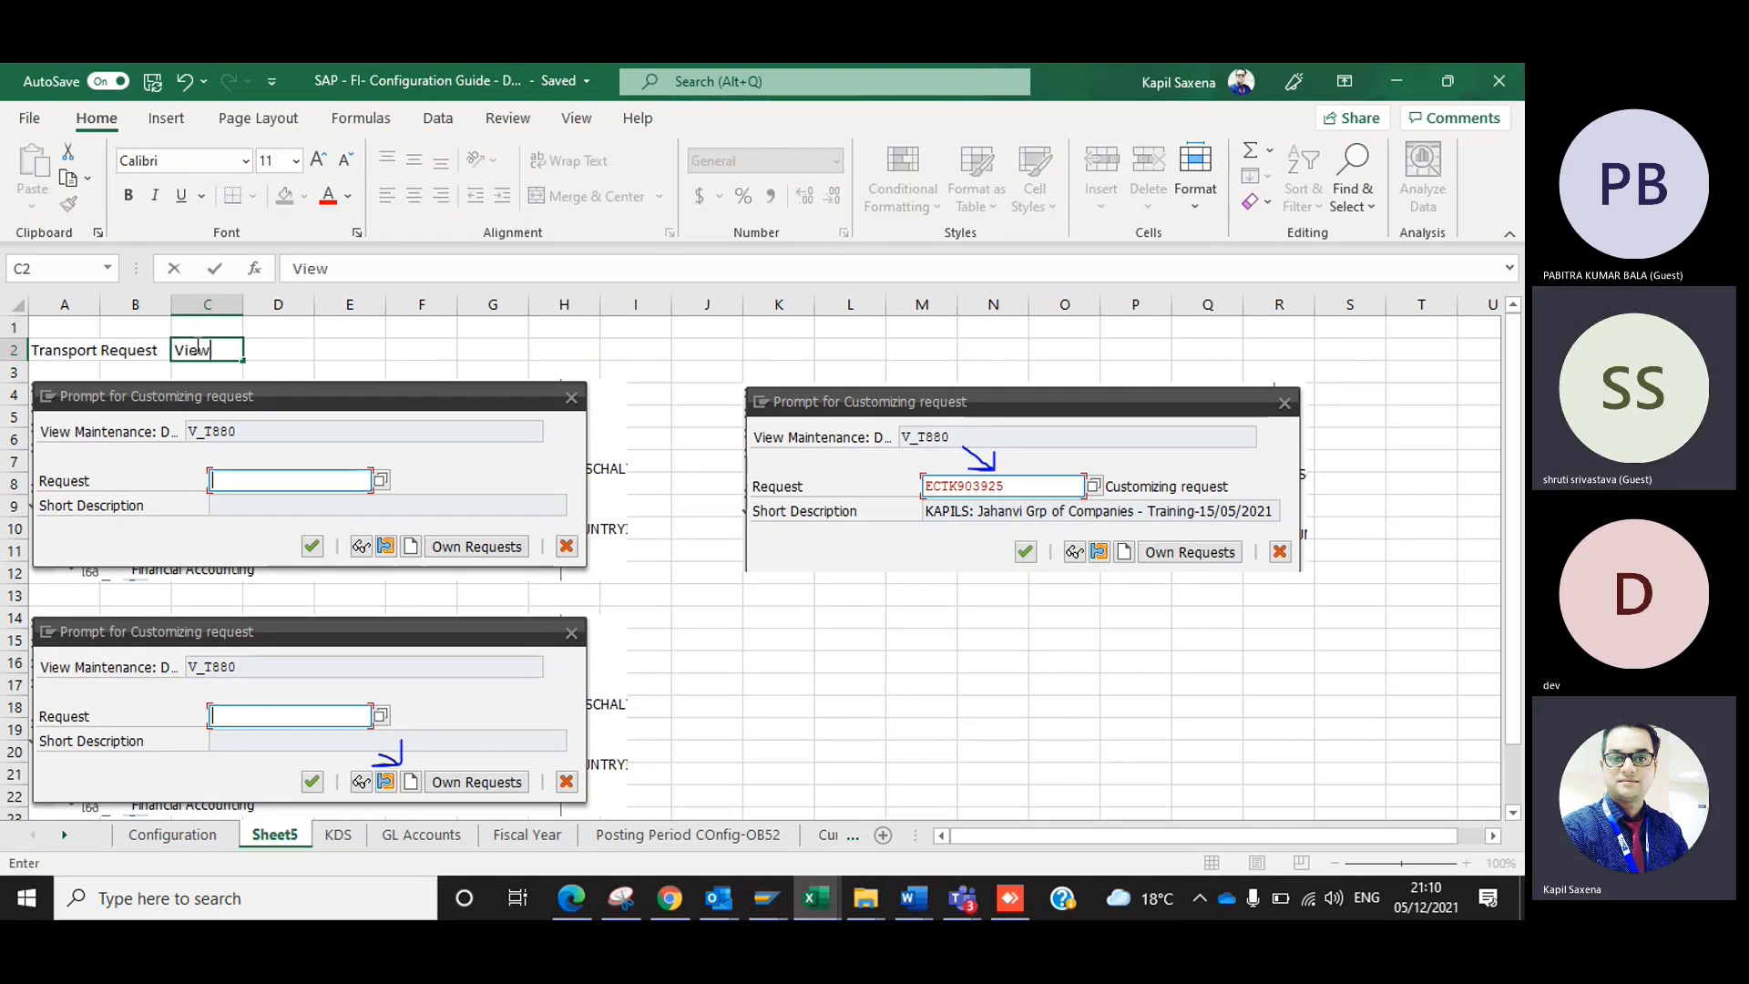
type(" T Code - ")
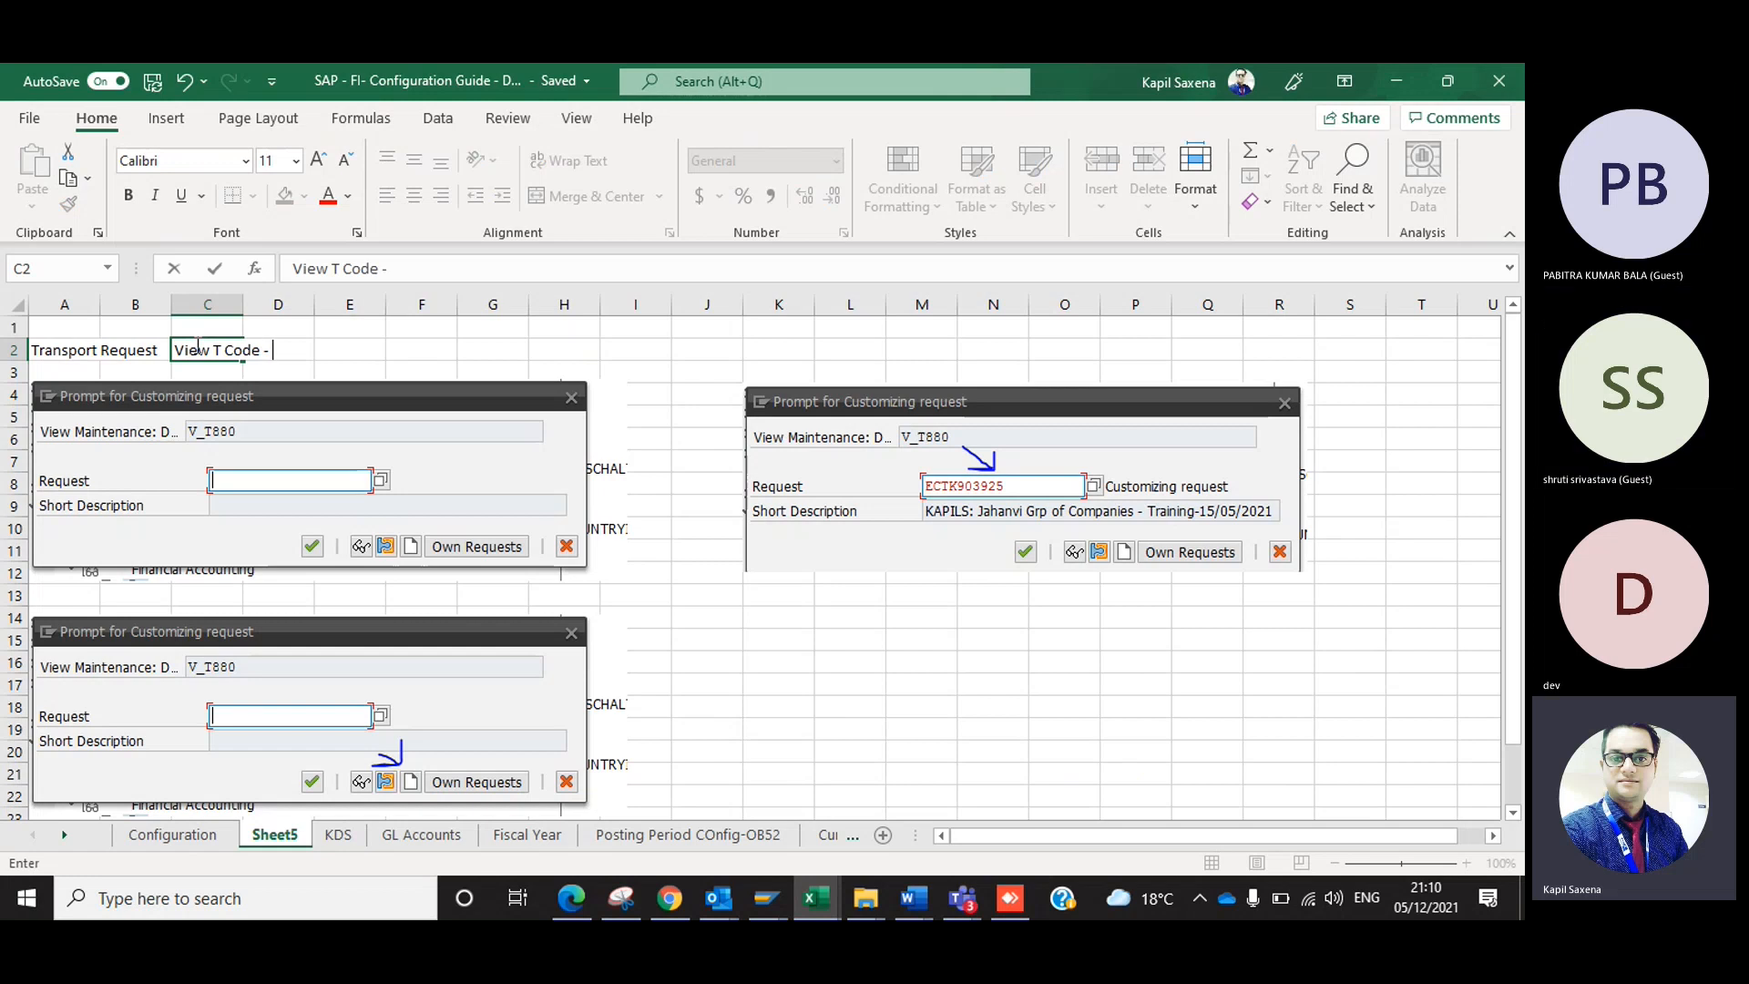
type("SE09")
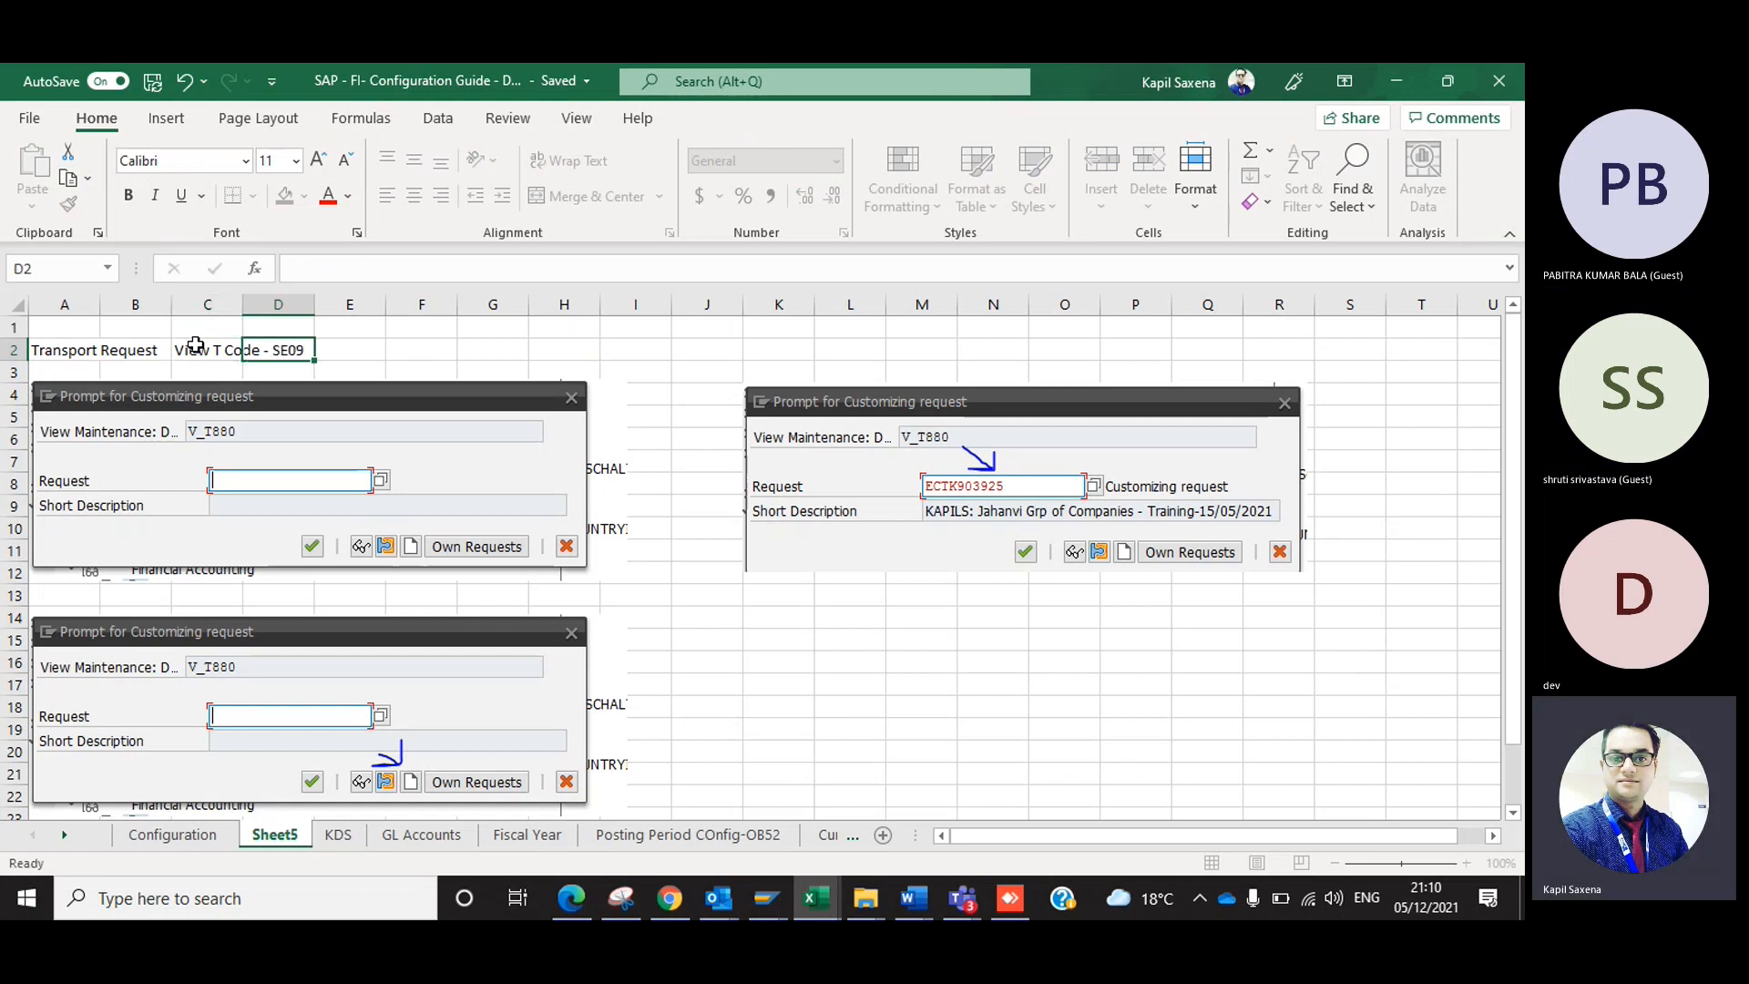
left_click(238, 348)
left_click_drag(240, 314, 310, 313)
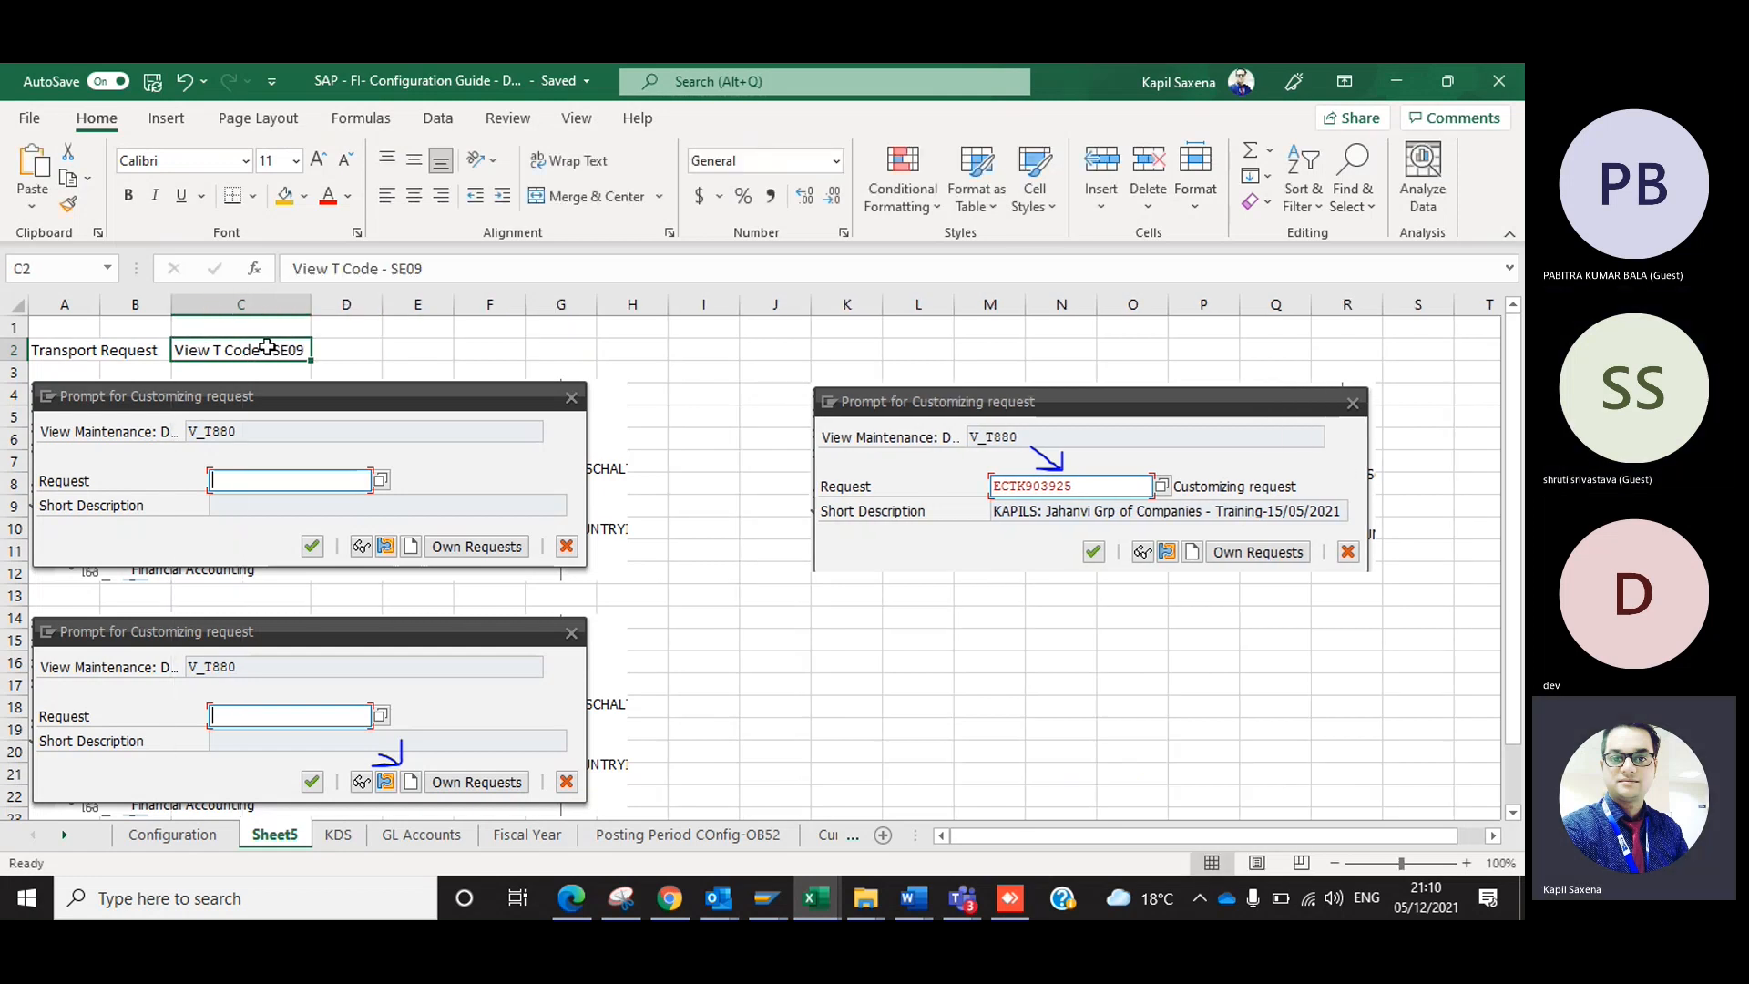
Enter "Purpose - T move your configuration from One server to another through TR" in cell D2.
left_click(348, 348)
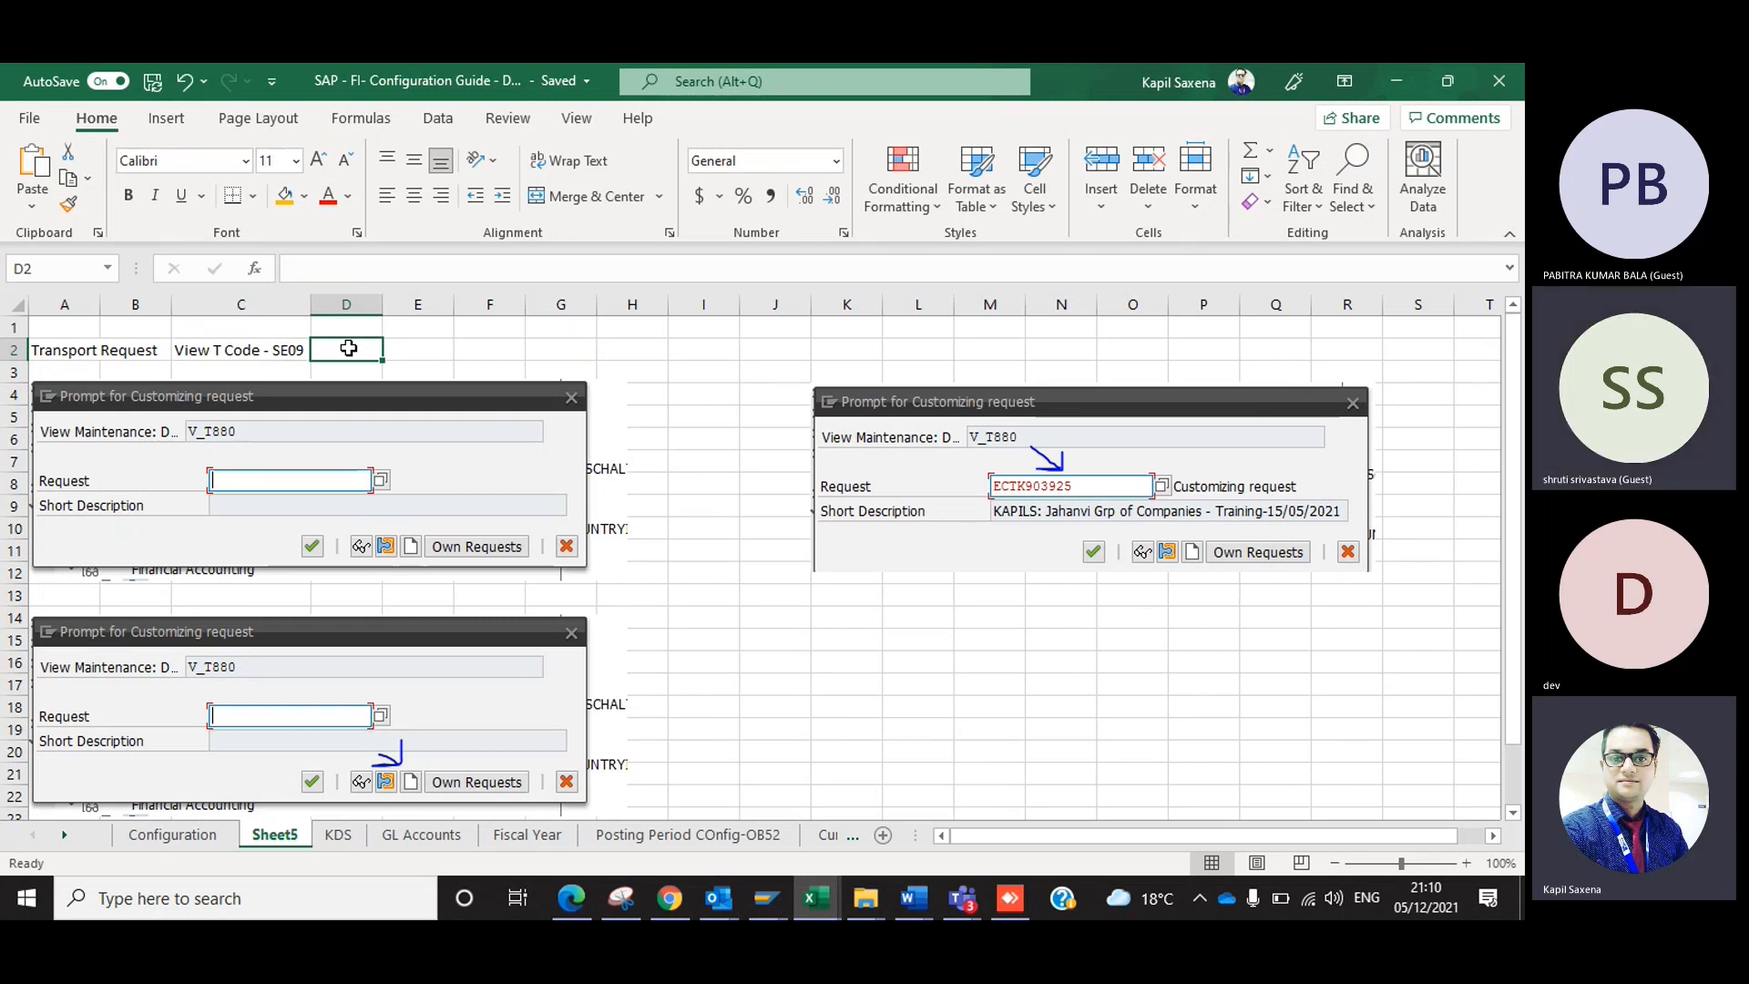
key("Left")
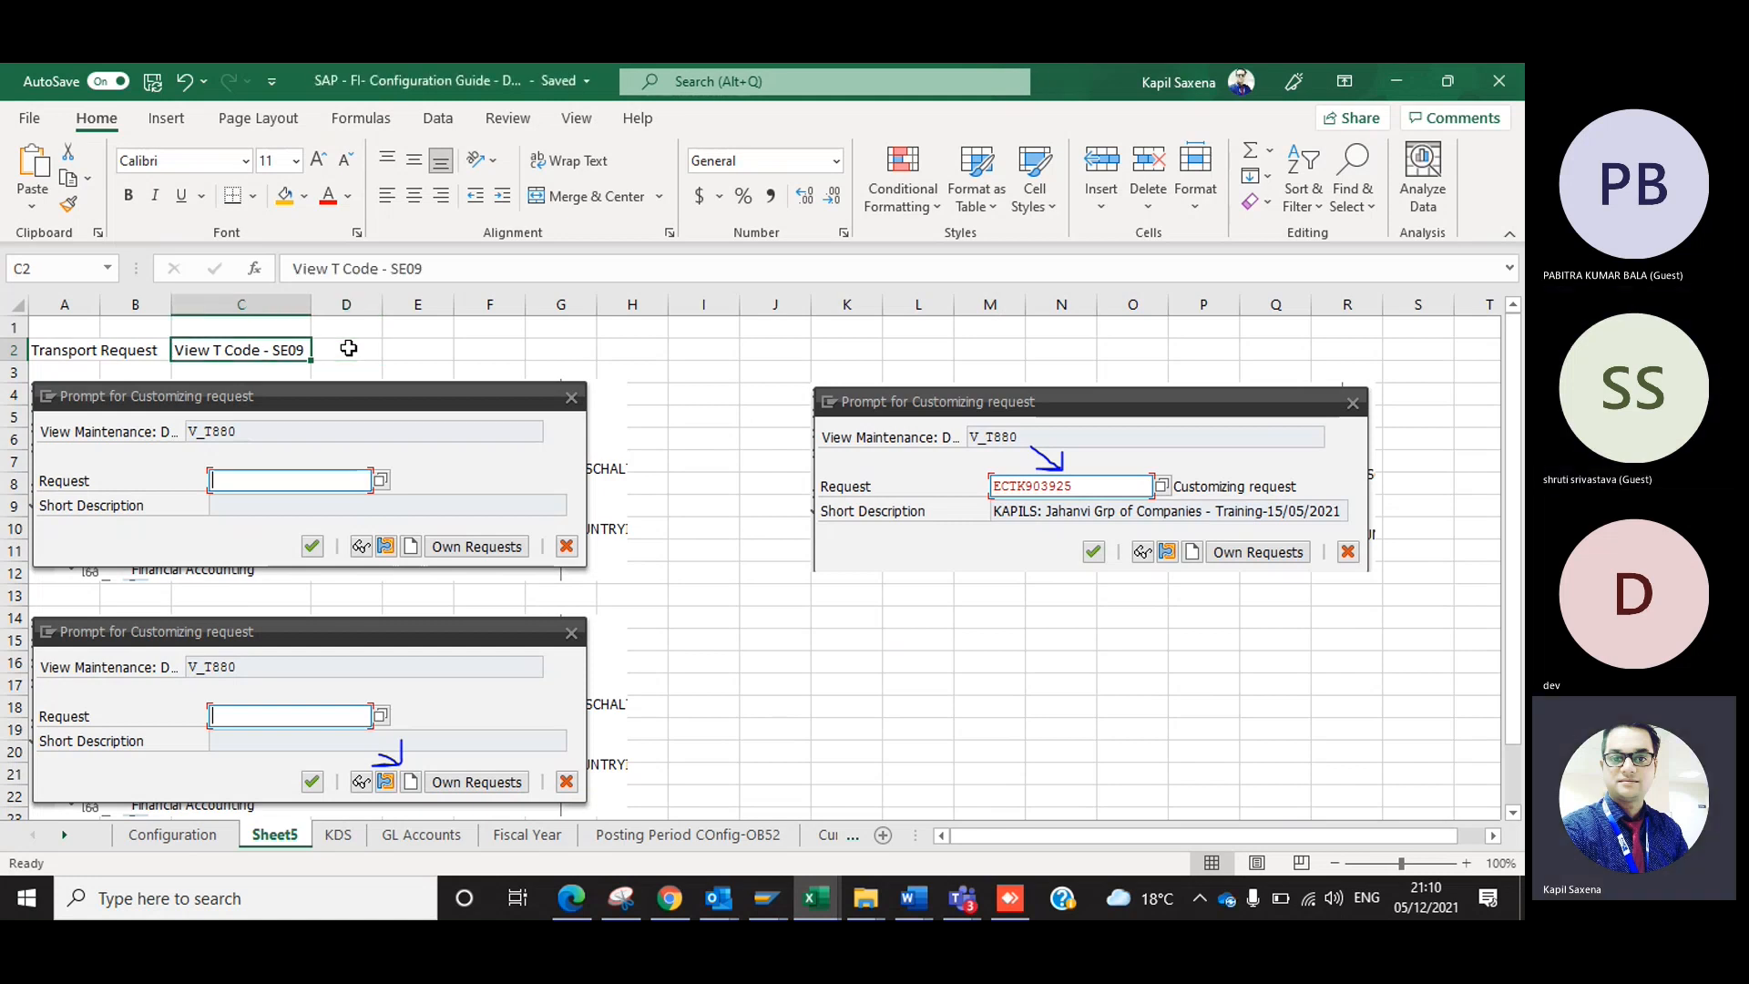
left_click(359, 347)
type("Pu")
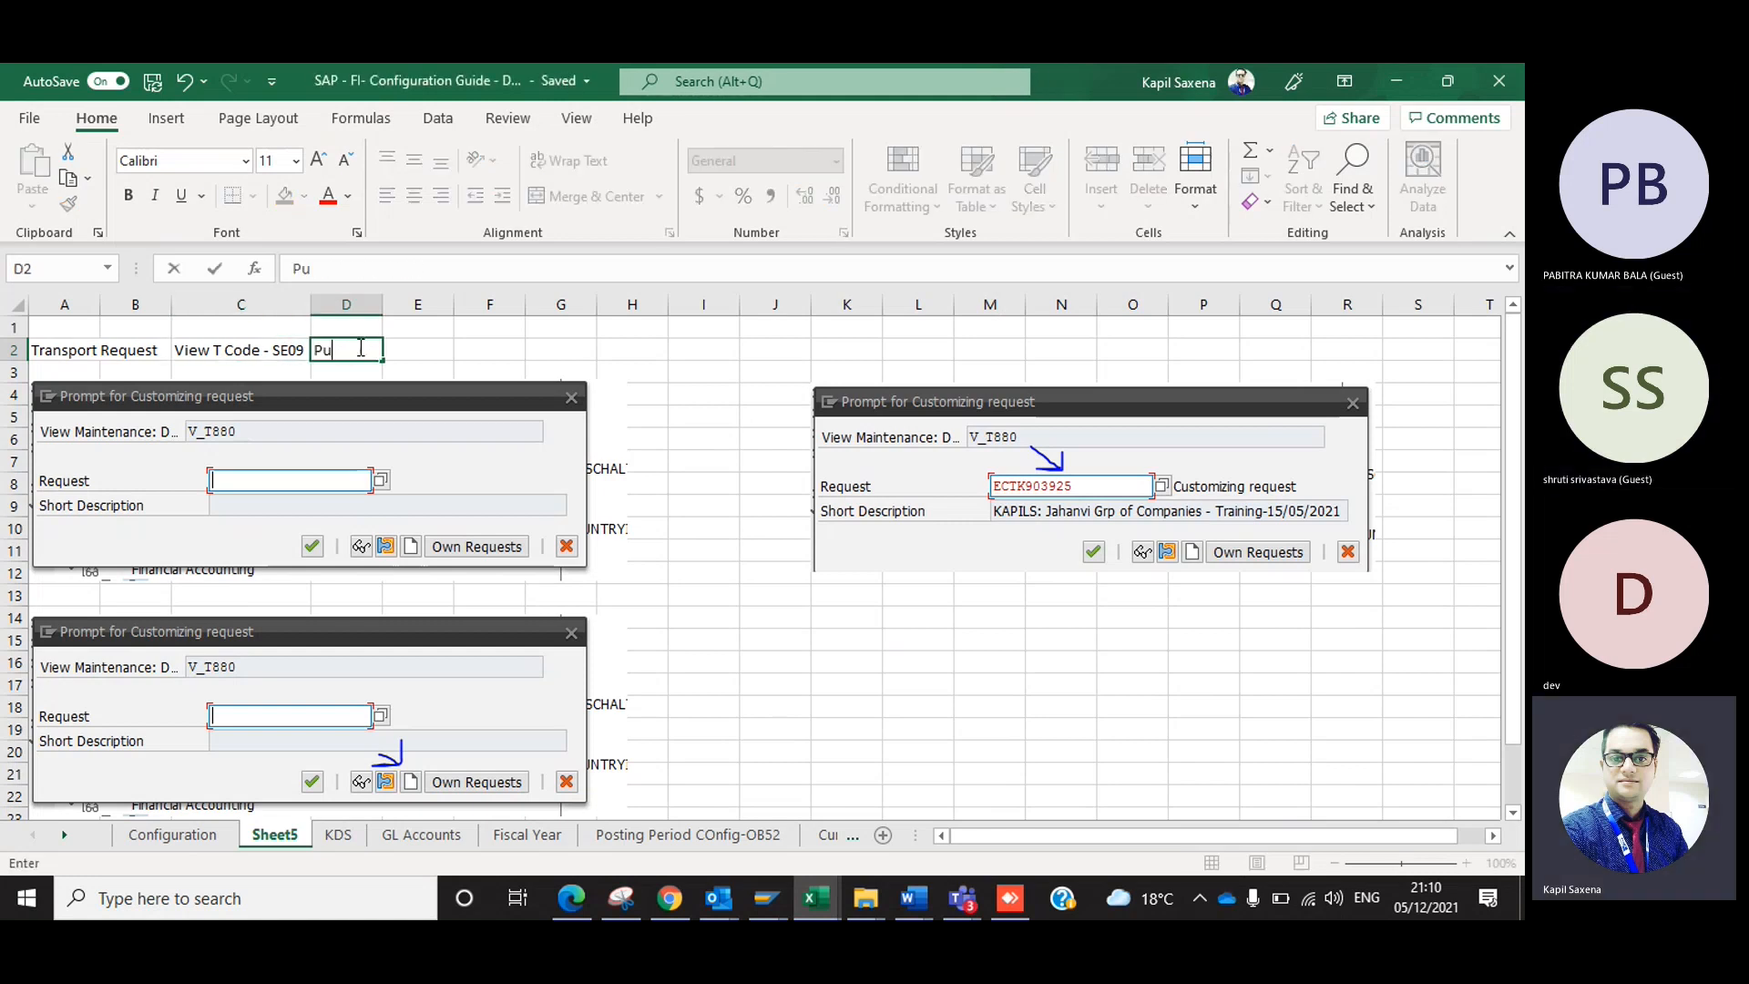
type("rpose - T move your configuration from On")
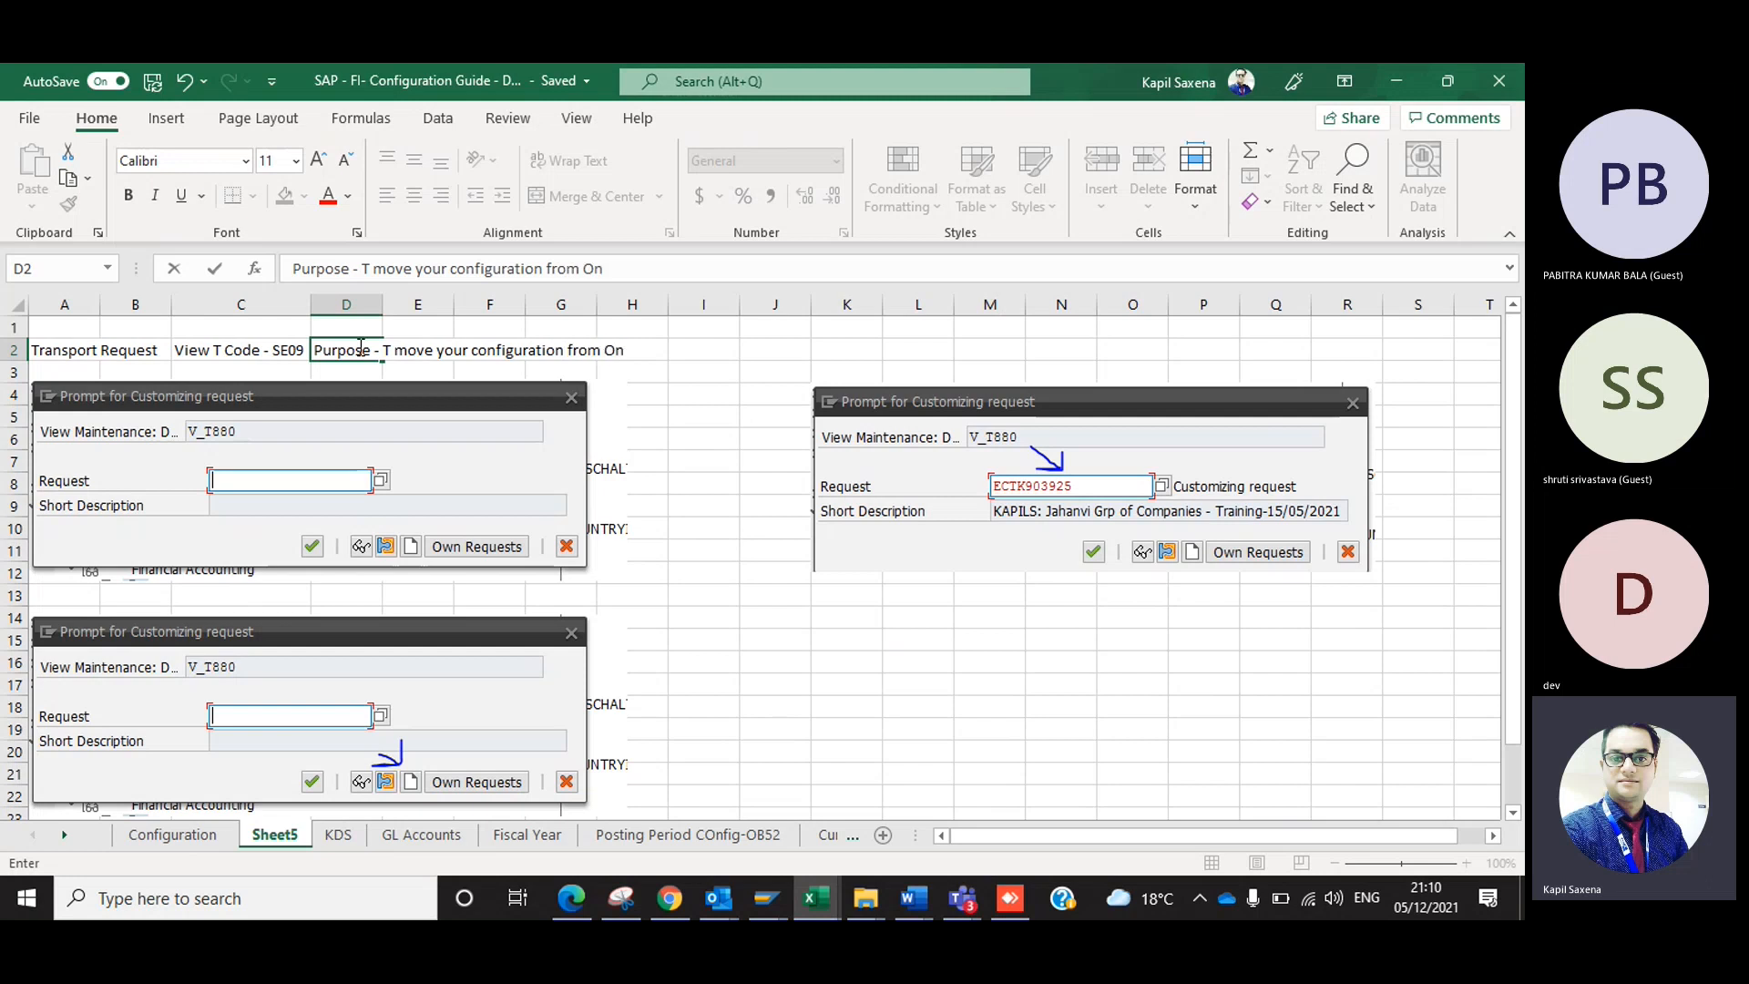
type("e ser")
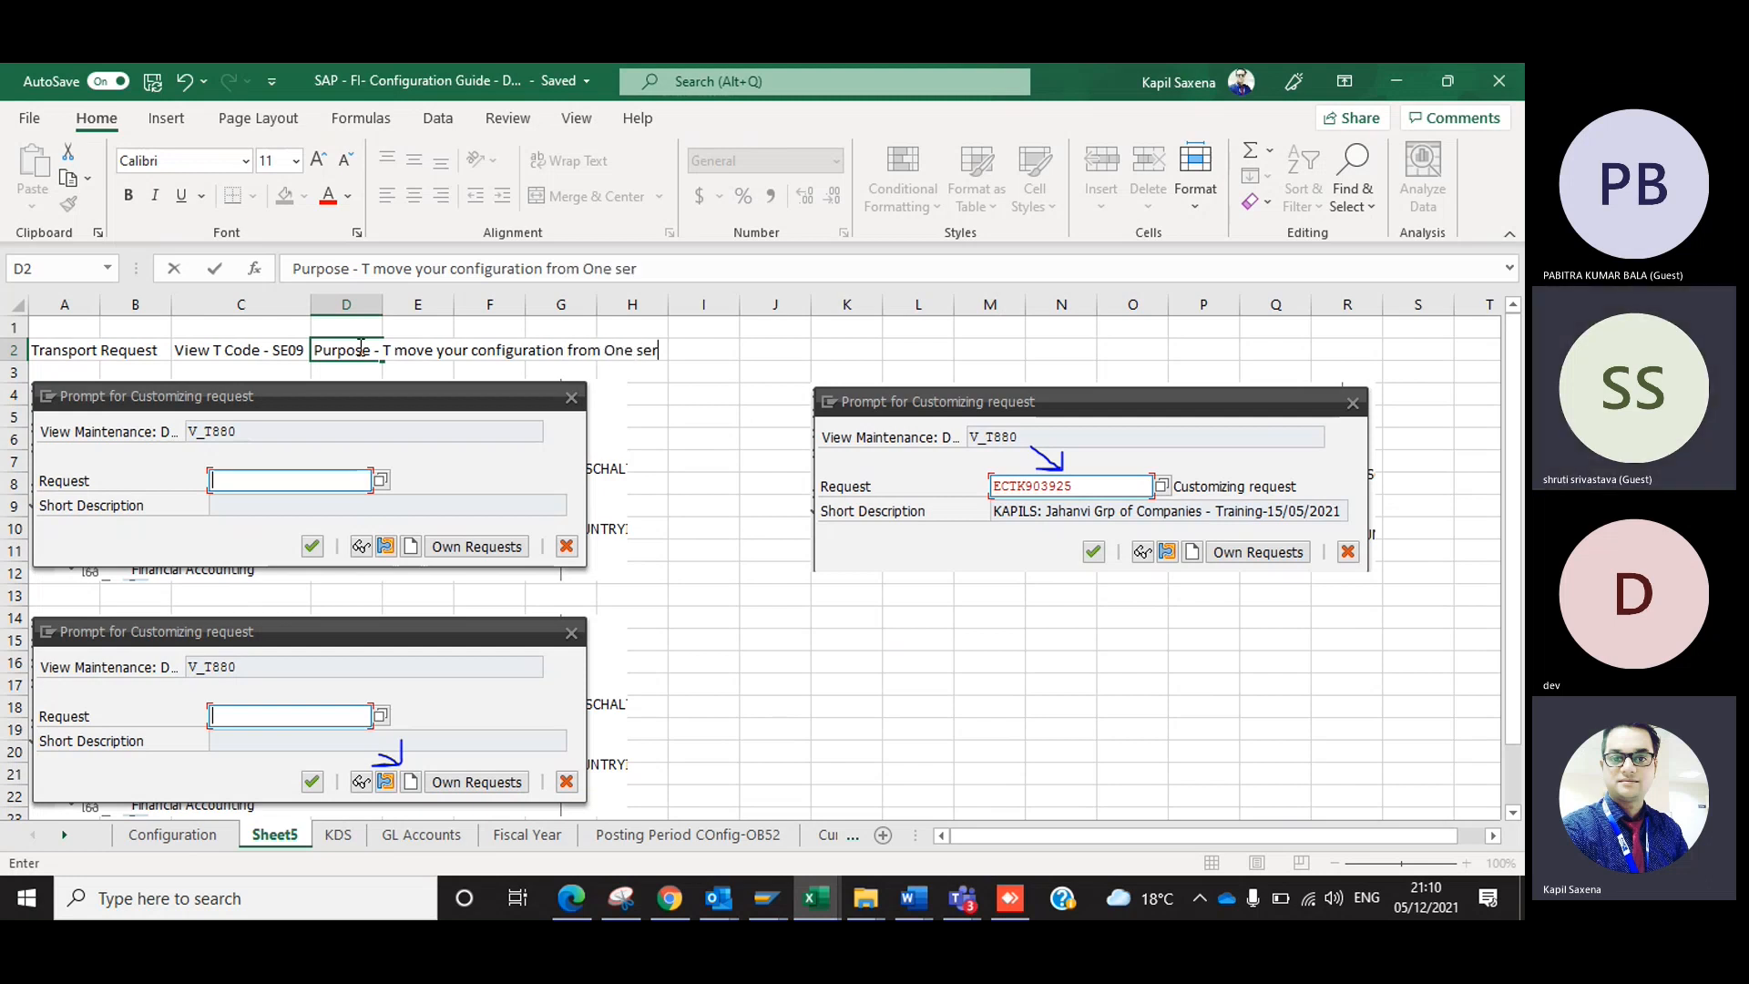
type("ver to another ")
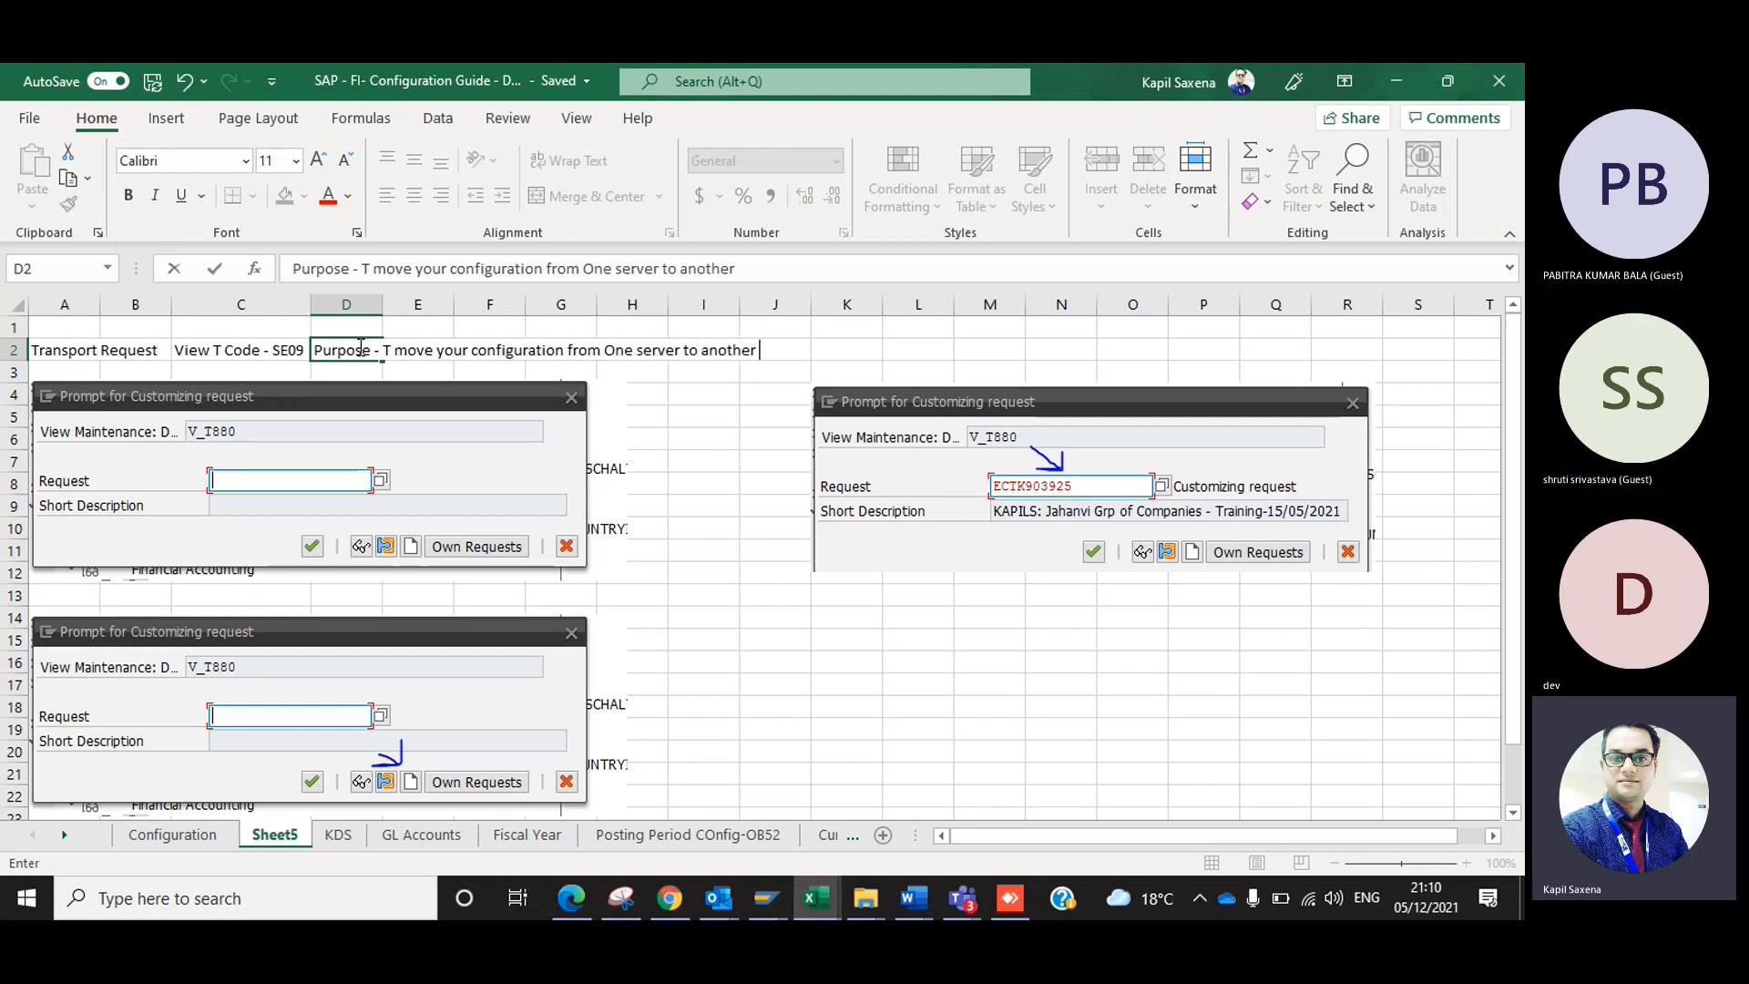
type("through trans")
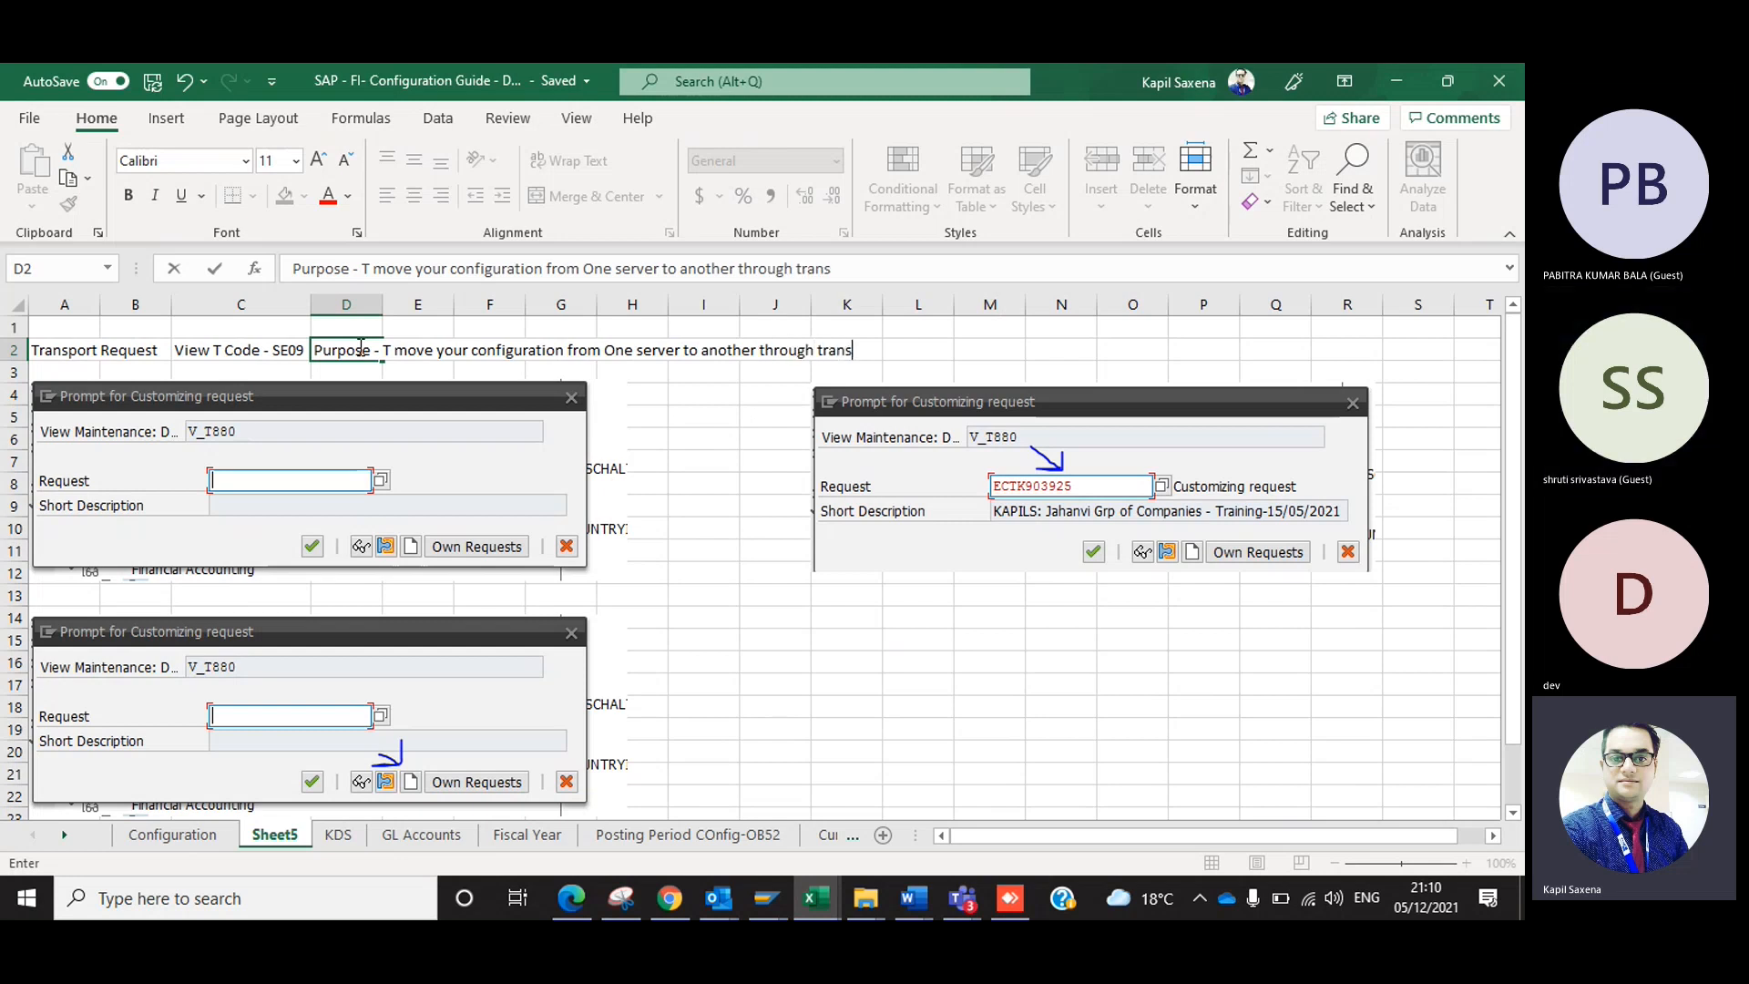
type("port Re")
key("BackSpace")
key("BackSpace")
key("BackSpace")
key("BackSpace")
key("BackSpace")
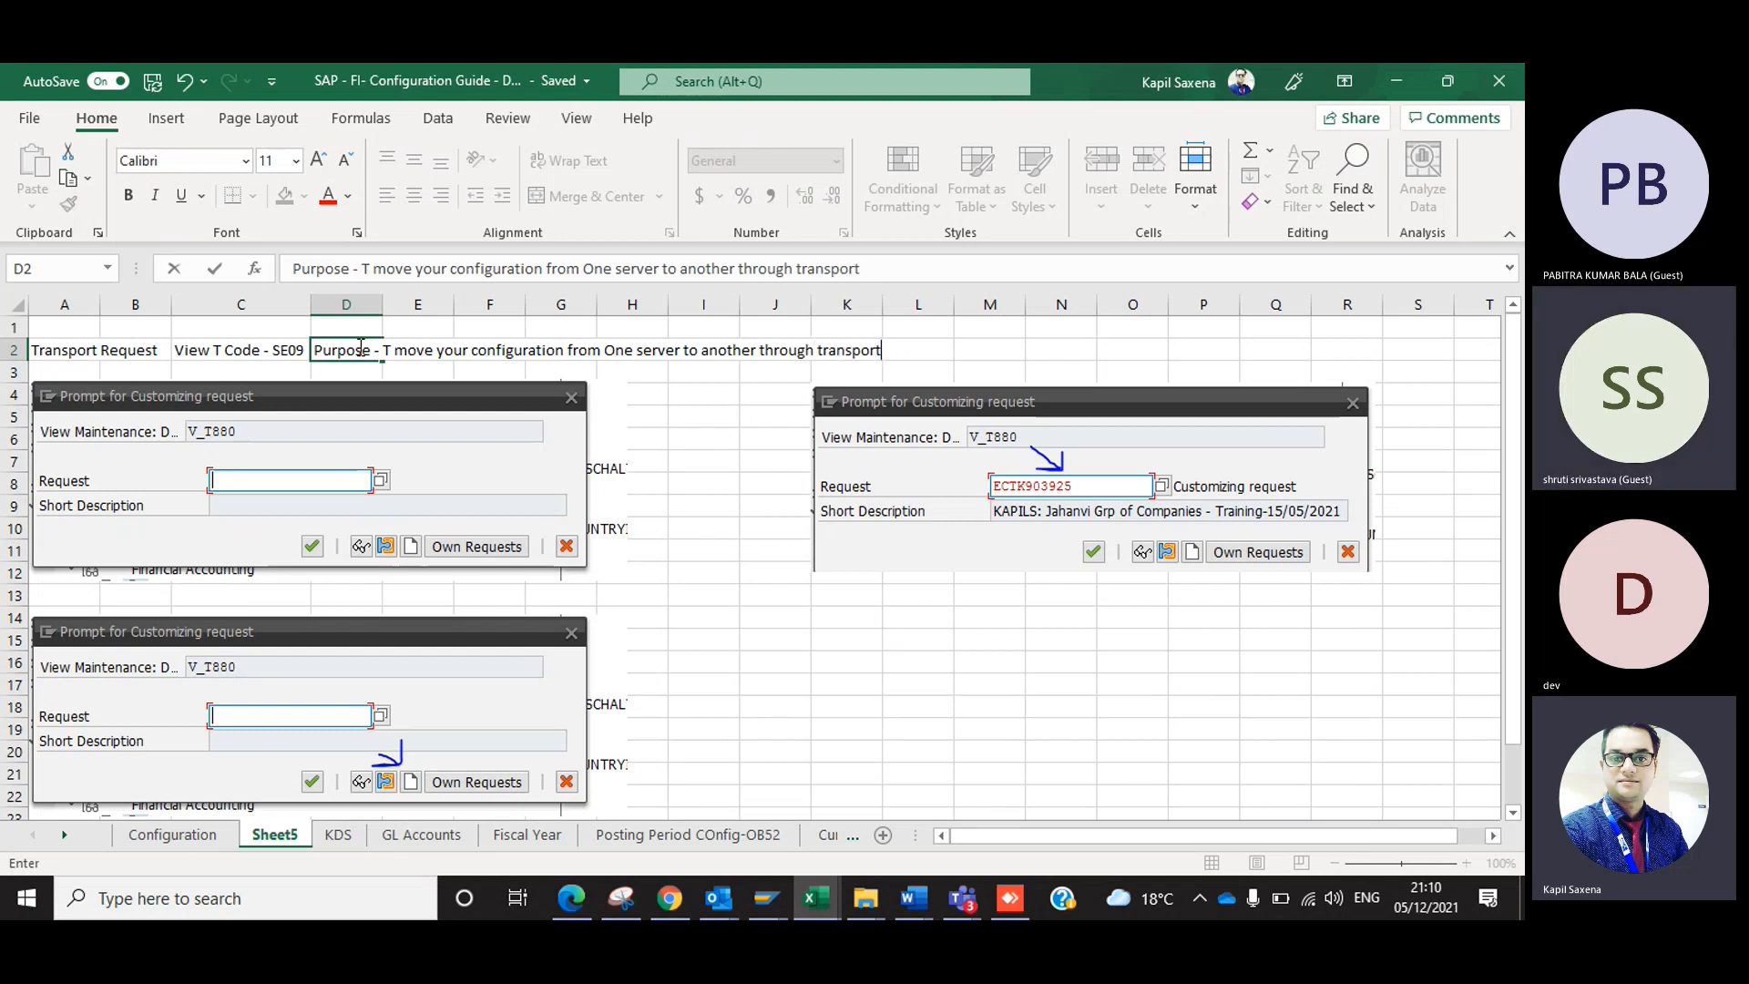
key("BackSpace")
key("BackSpace")
type("TR")
key("Return")
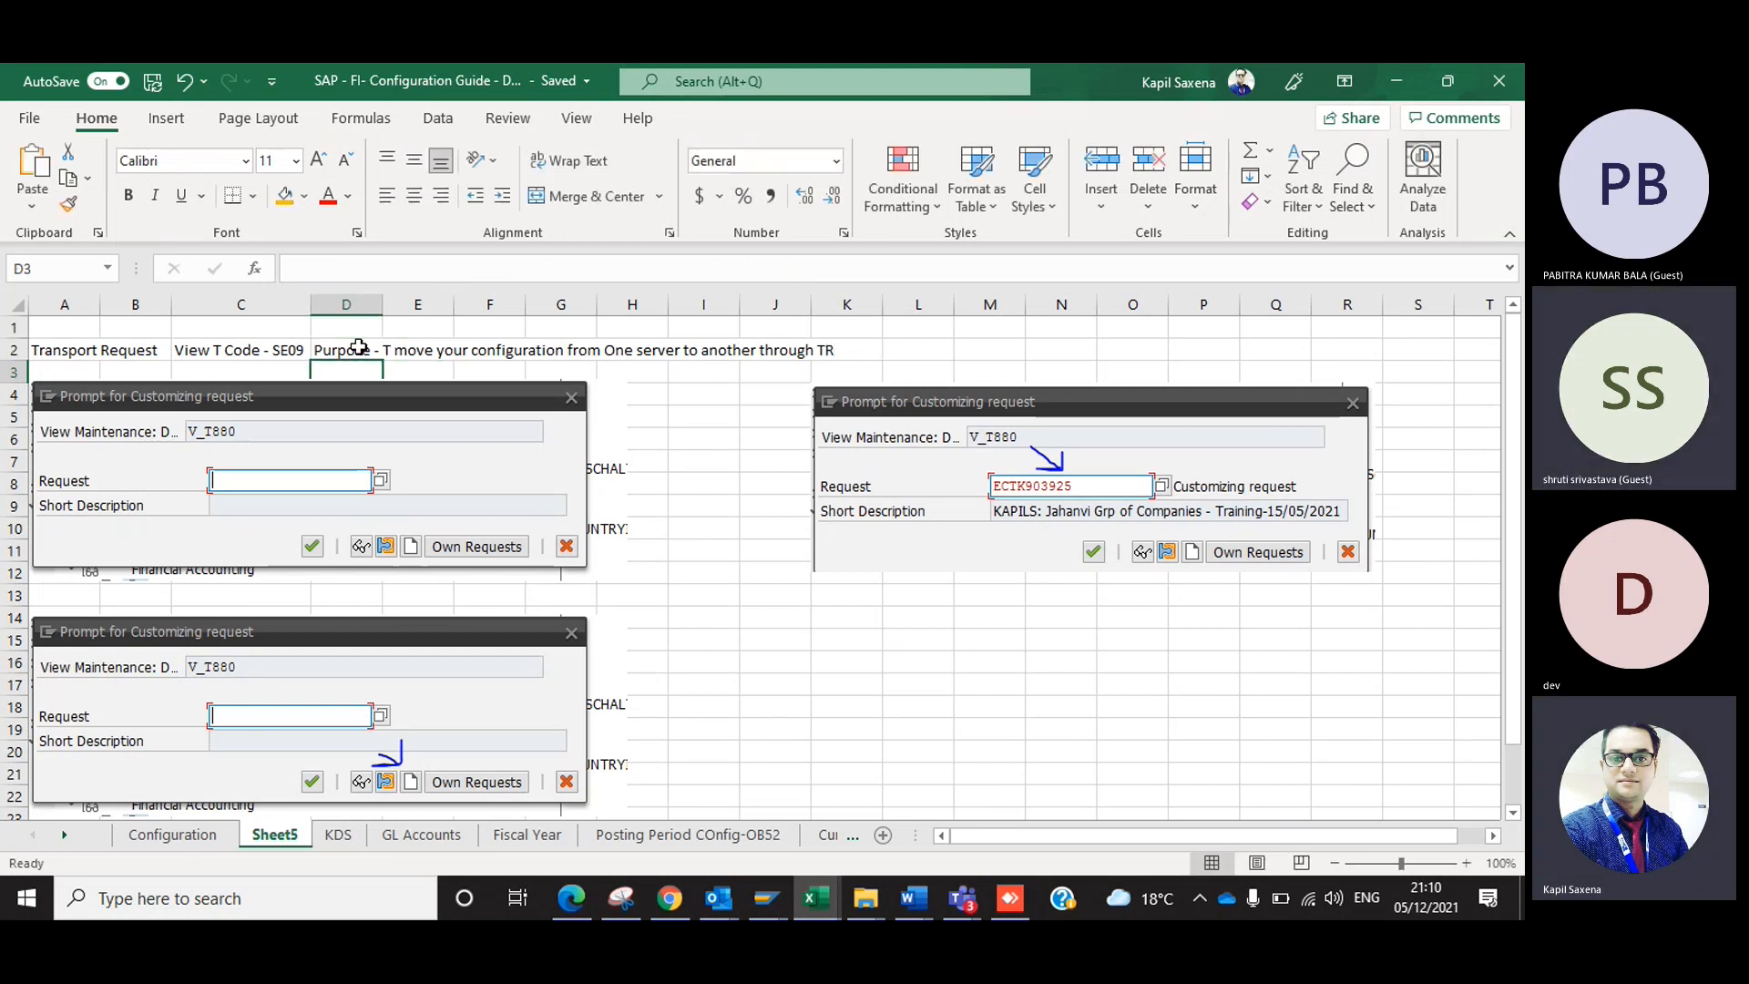
Move the arrow-marked blank prompt picture below the ECTK903925 picture, and the other blank prompt picture down to about row 12.
left_click_drag(228, 688, 1065, 707)
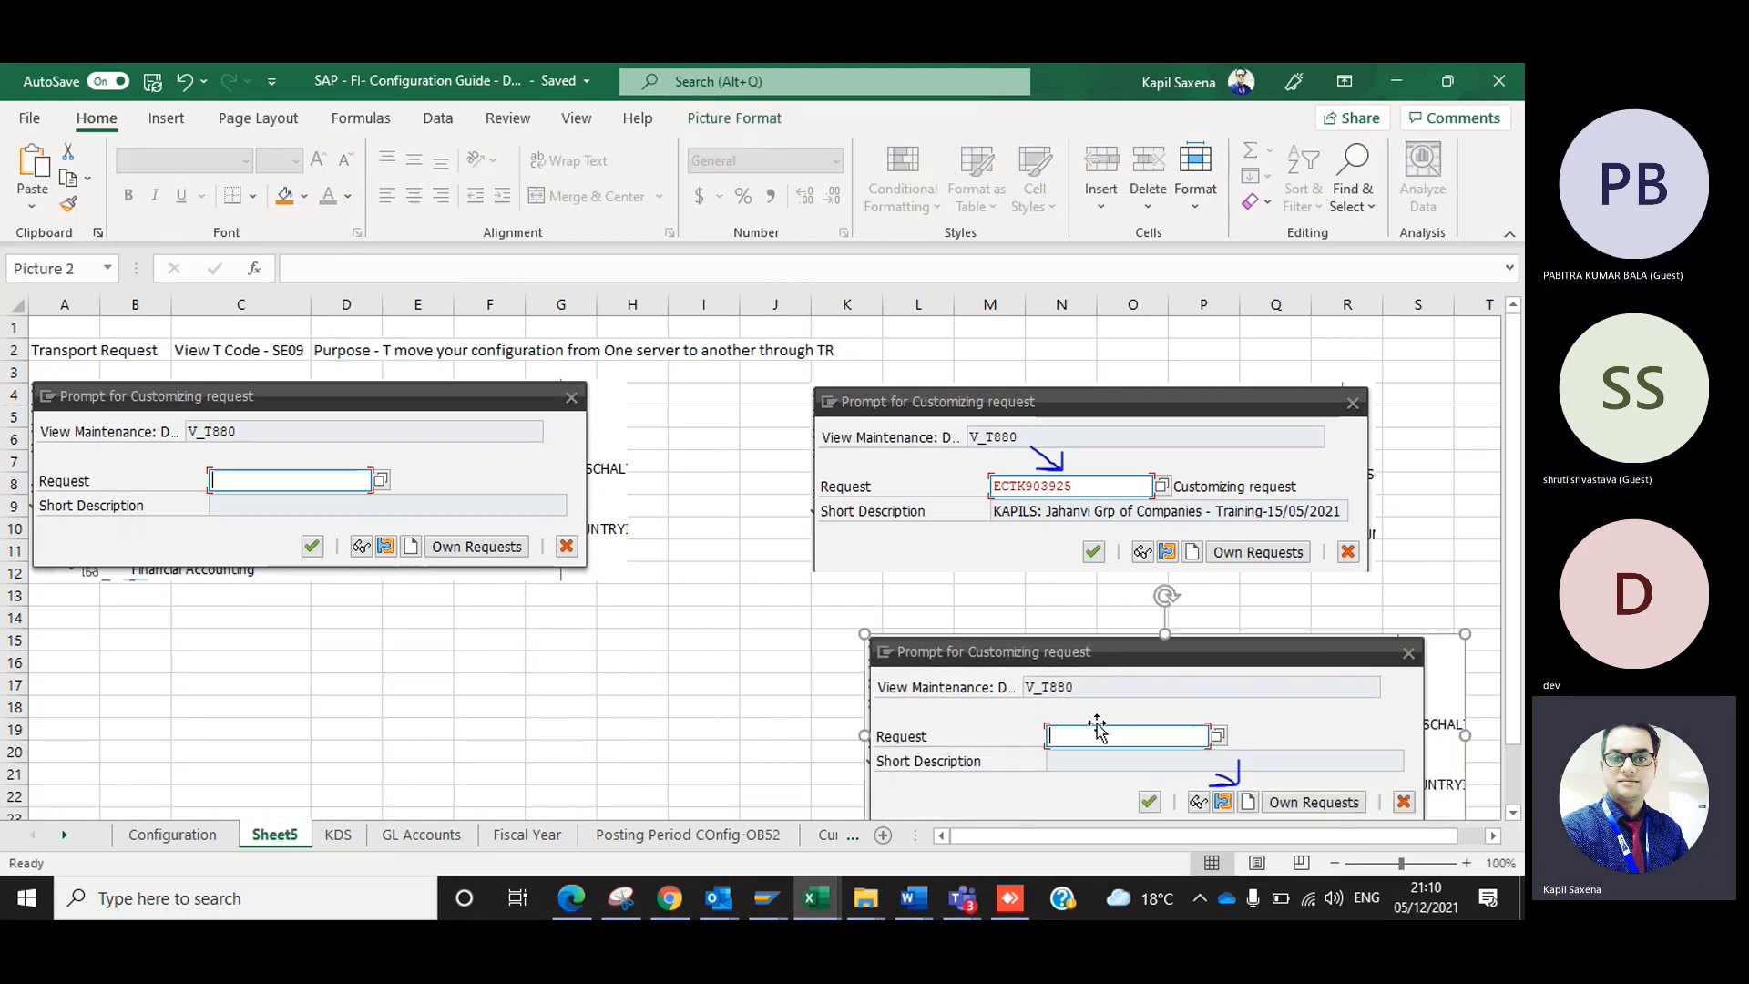
left_click_drag(392, 516, 391, 703)
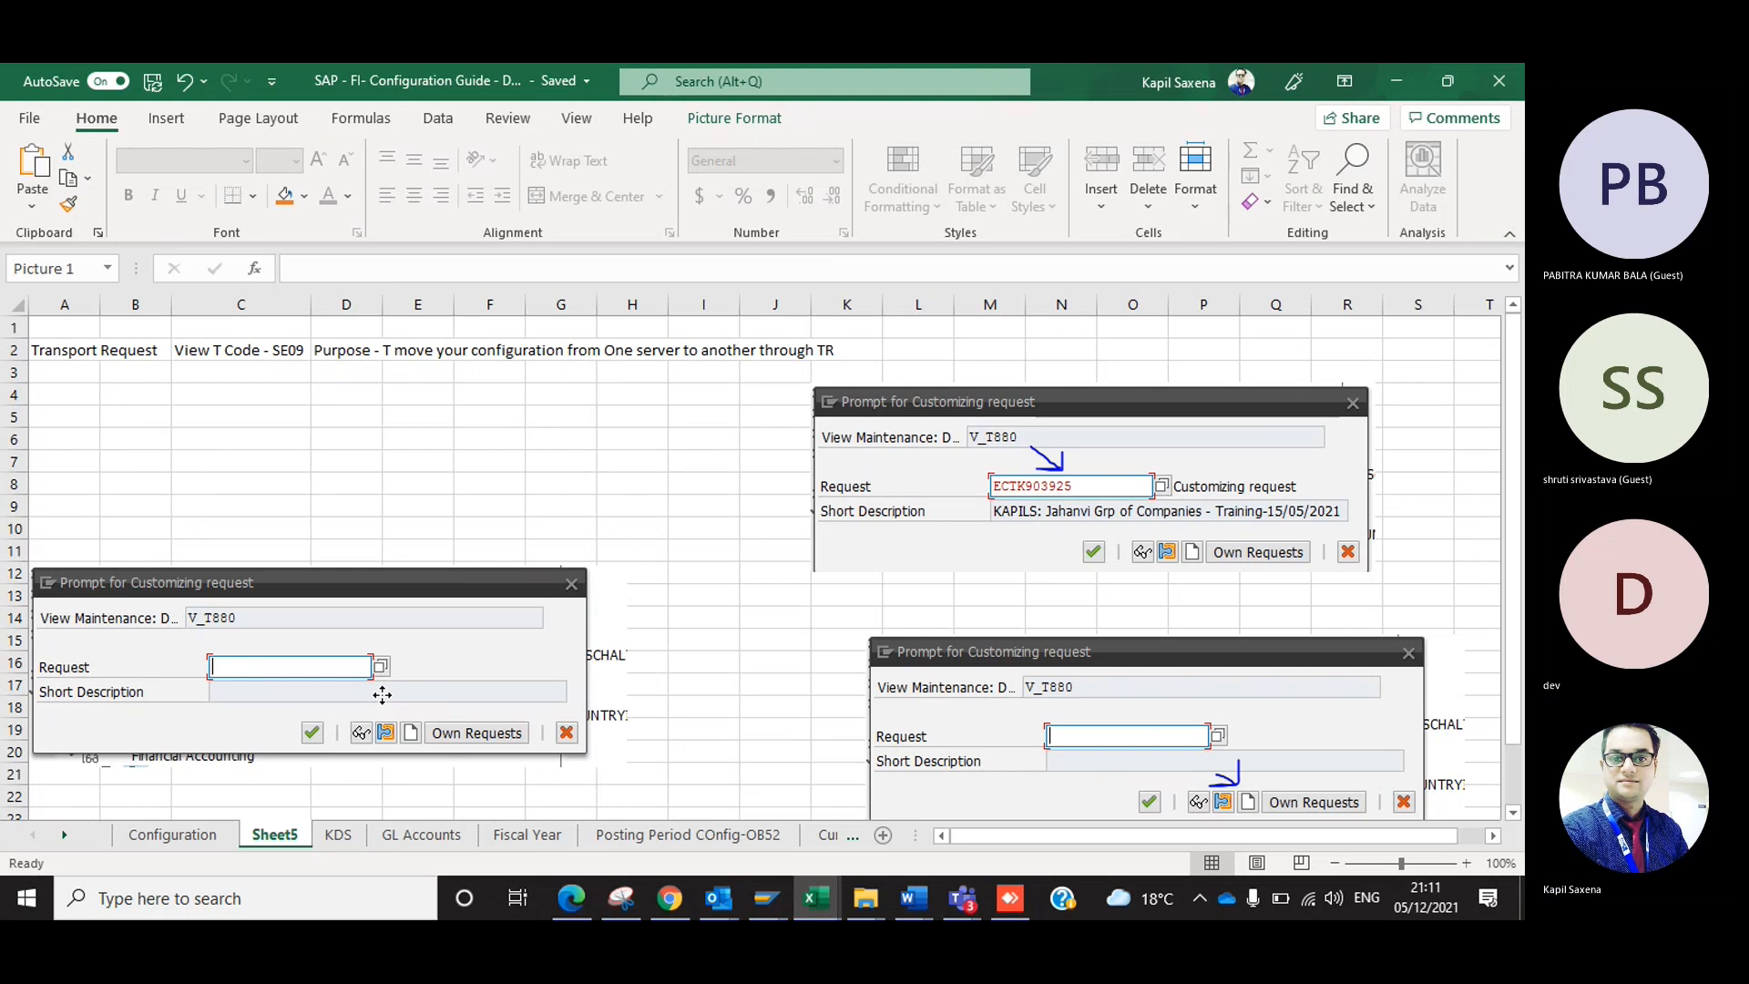
Move the Purpose text from cell D2 to cell A3, below the Transport Request heading.
left_click(213, 420)
left_click(350, 348)
key("ctrl+x")
key("Left")
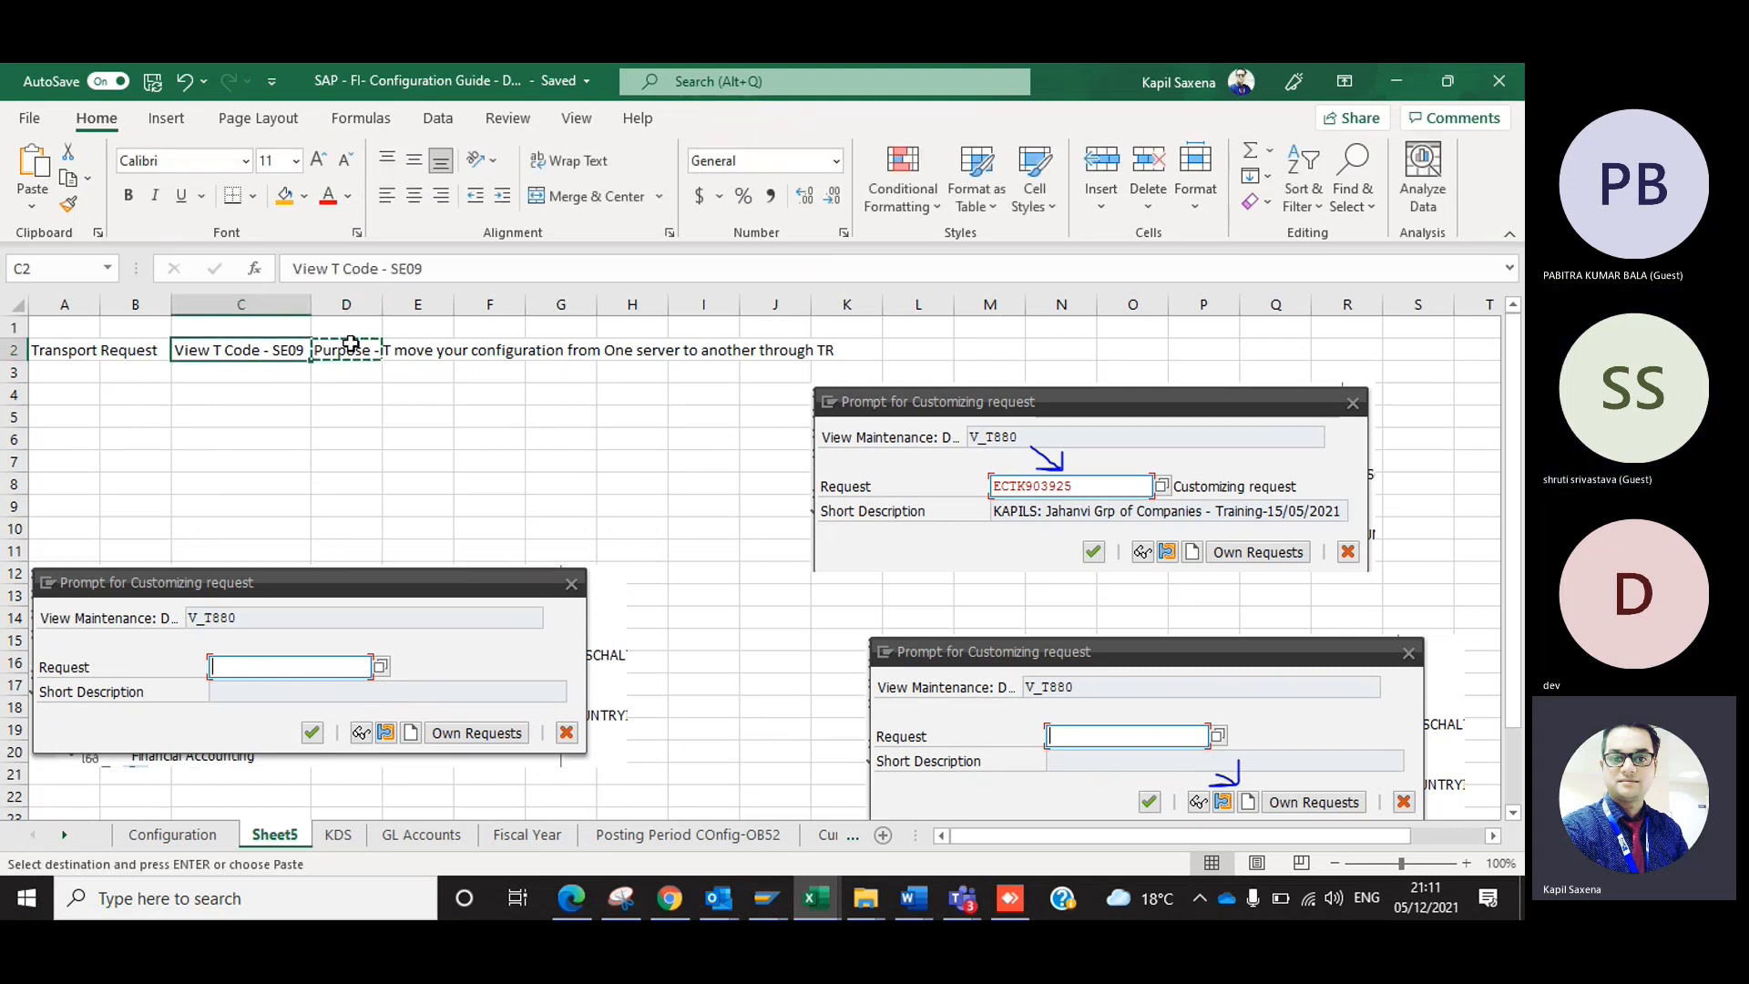
key("Down")
key("Left")
key("Left")
key("ctrl+v")
key("Right")
key("Down")
key("Left")
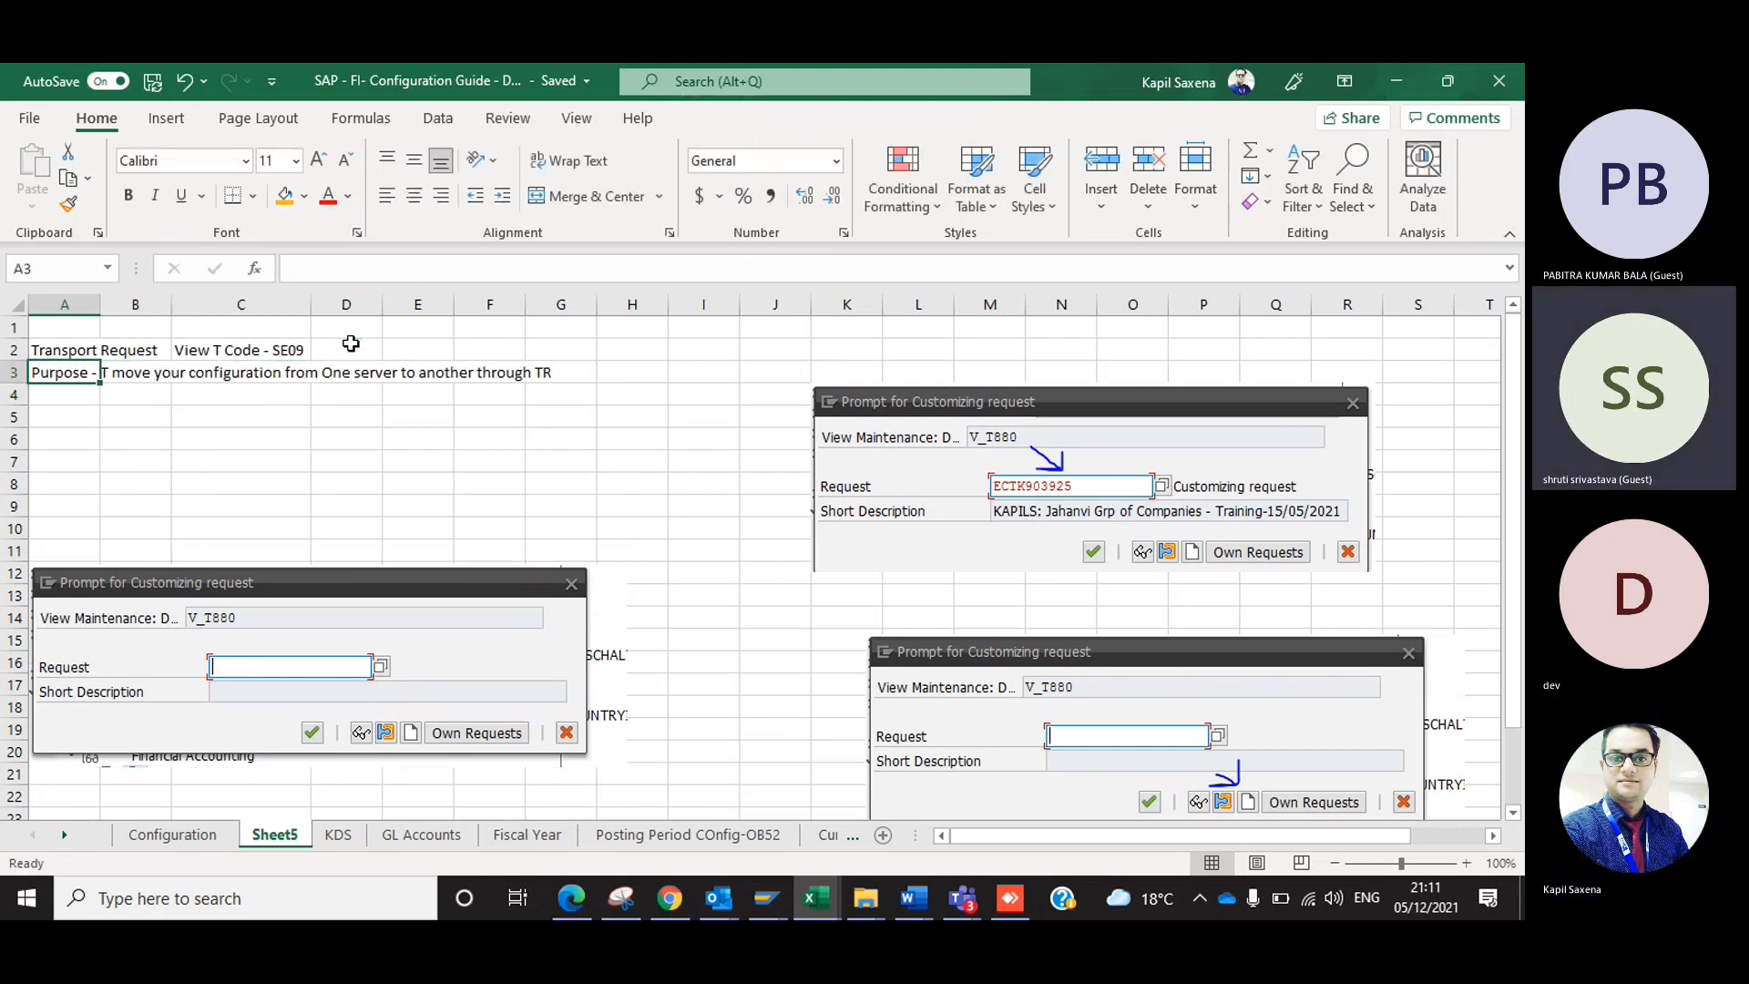
Correct cell A3 to read "Purpose - To move your configuration from One server to another through TR".
key("Up")
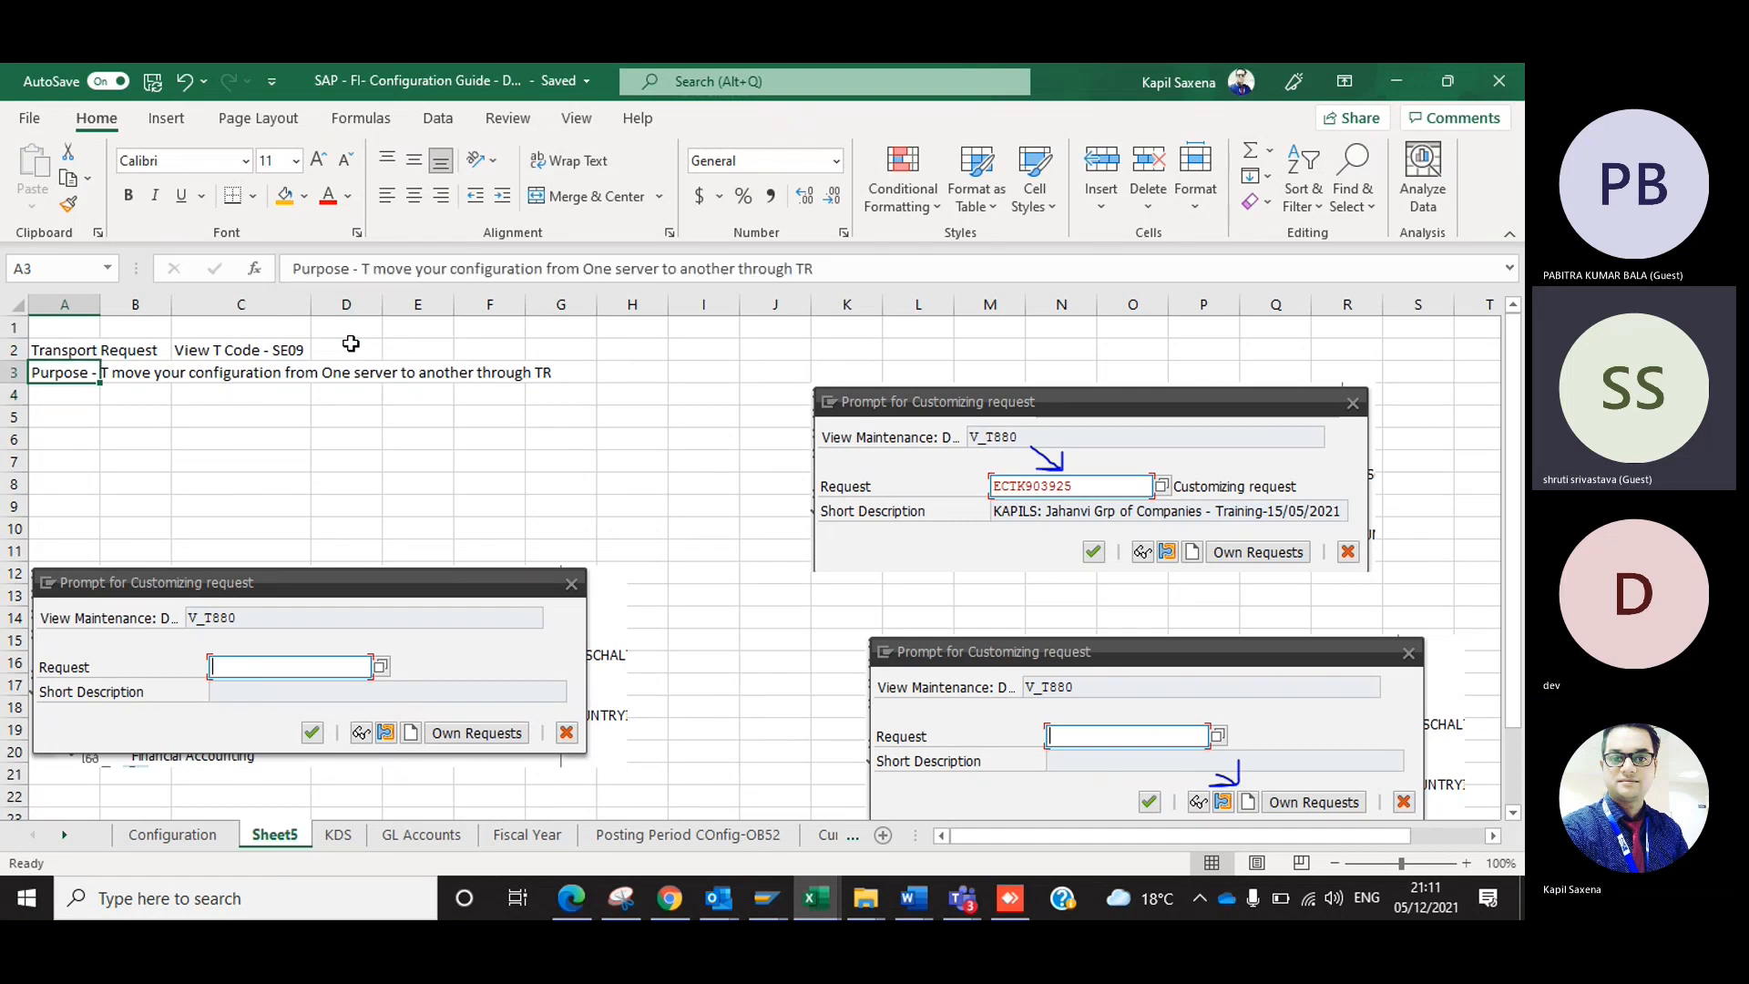
key("F2")
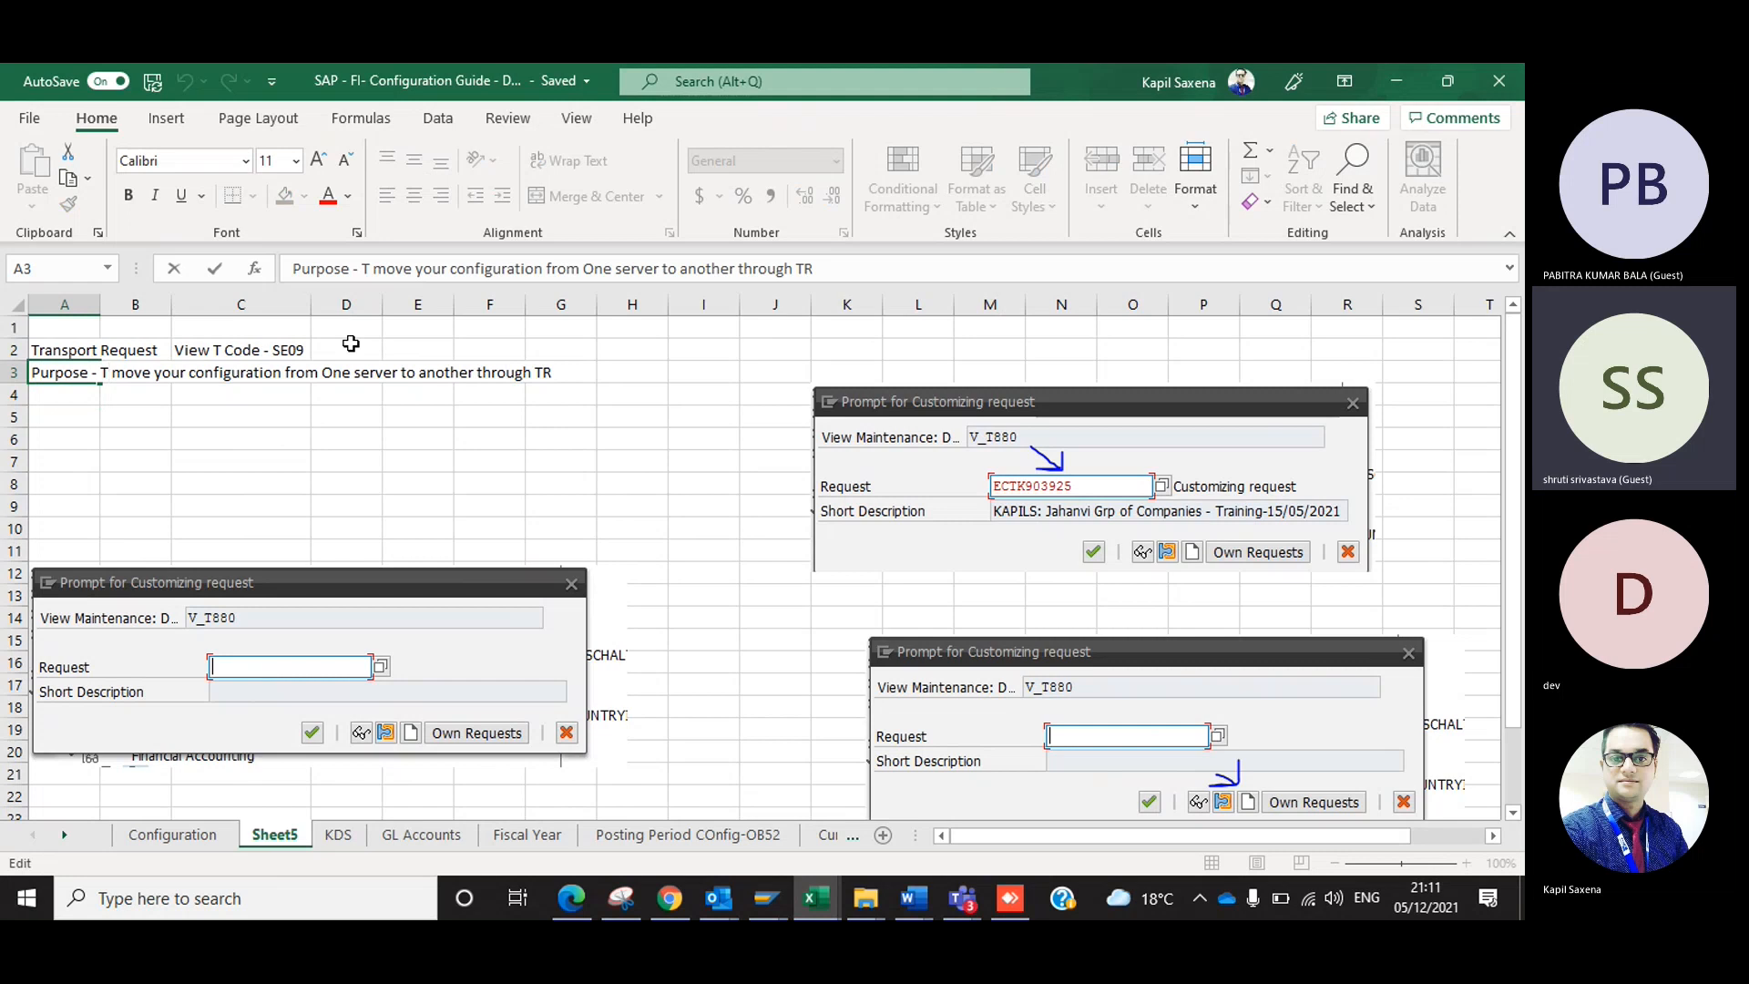
type("o")
key("Return")
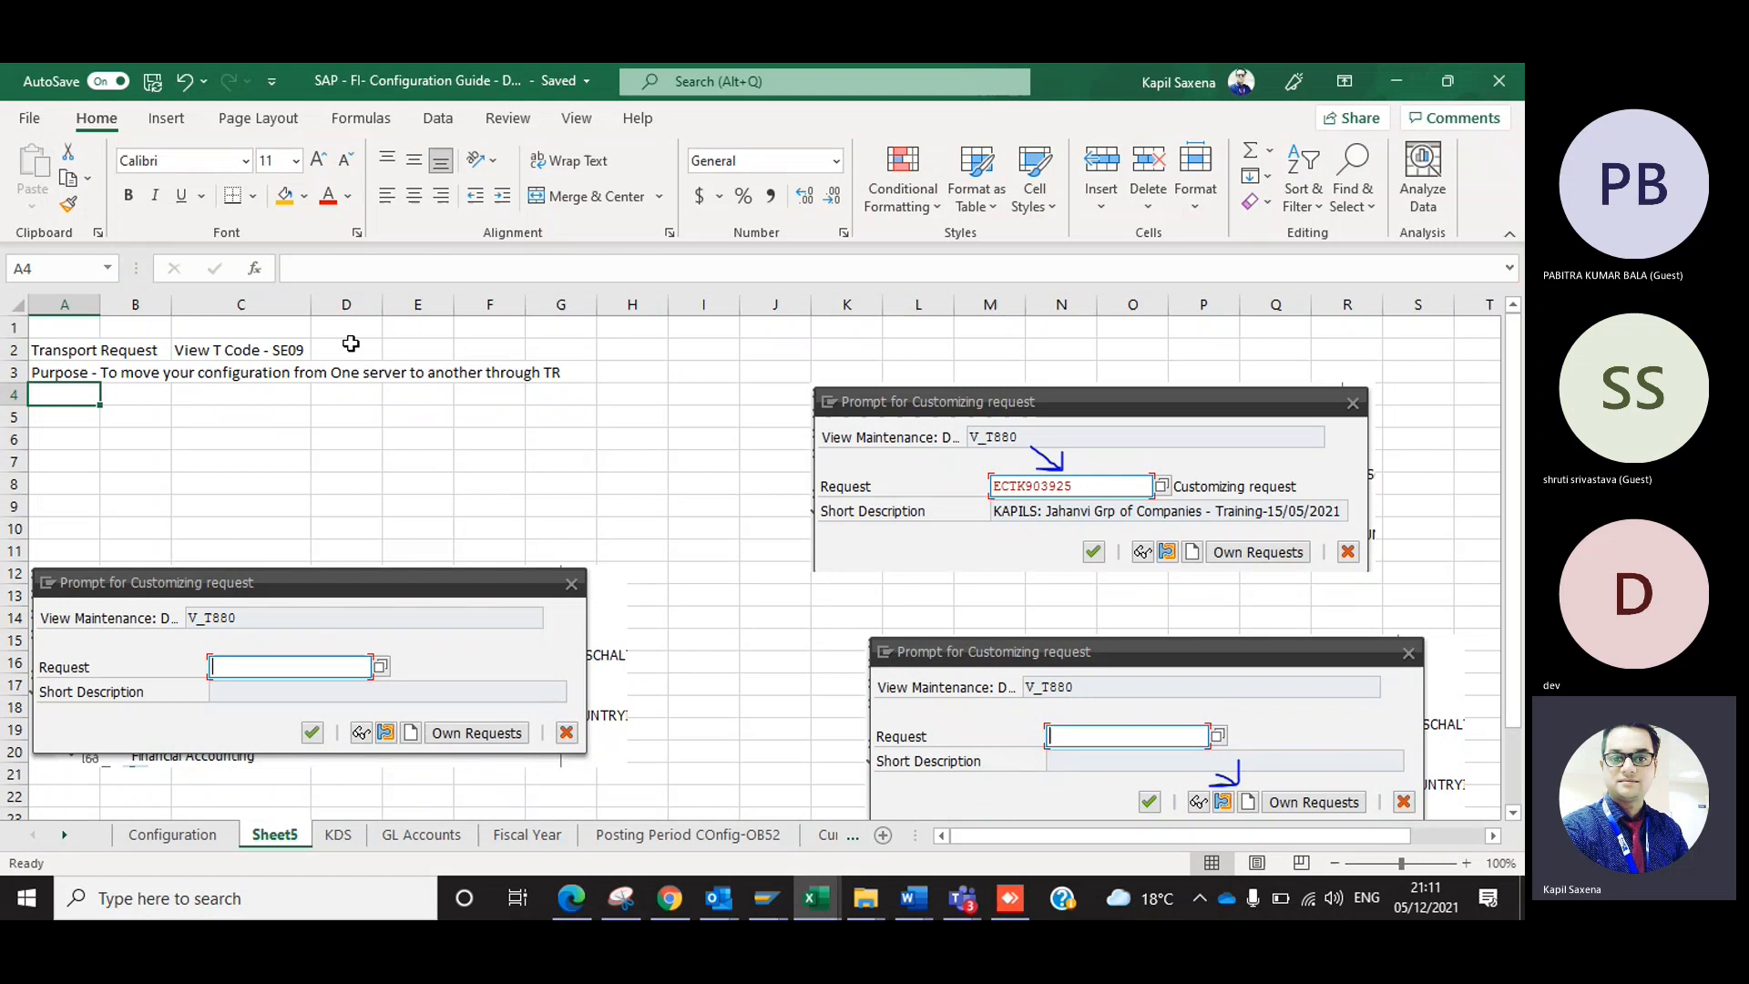
Check the Configuration sheet and rename Sheet5 as TR.
left_click(182, 835)
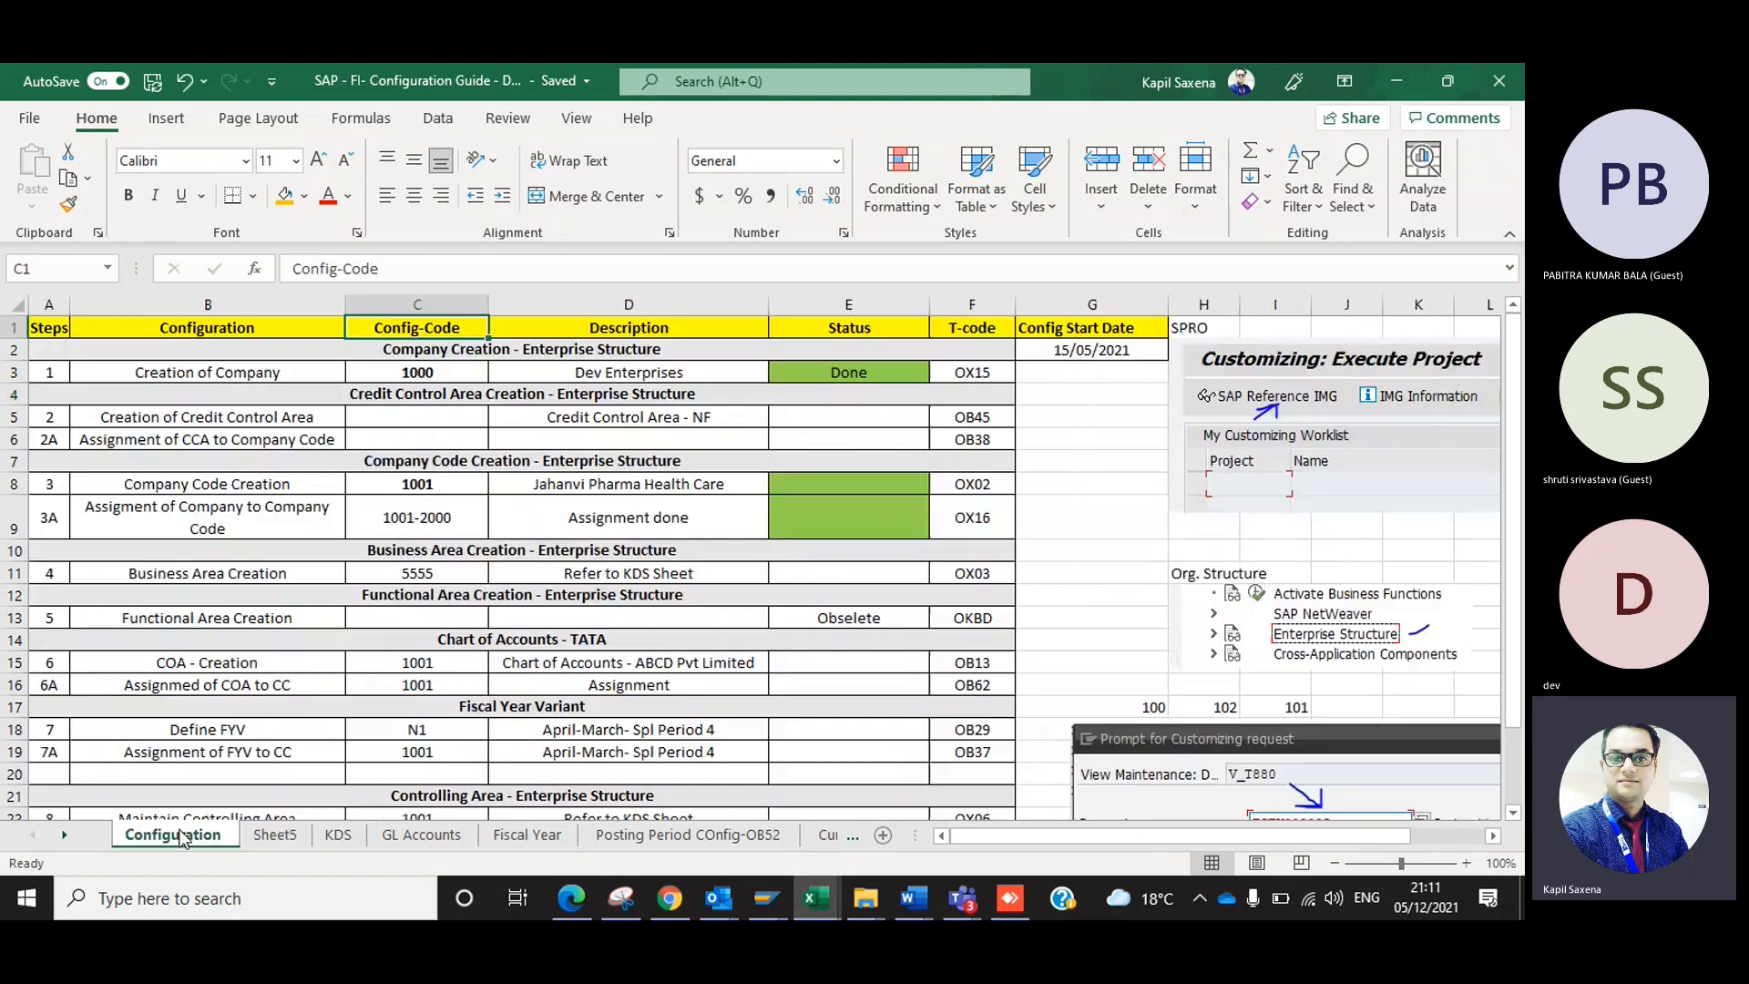
left_click(205, 657)
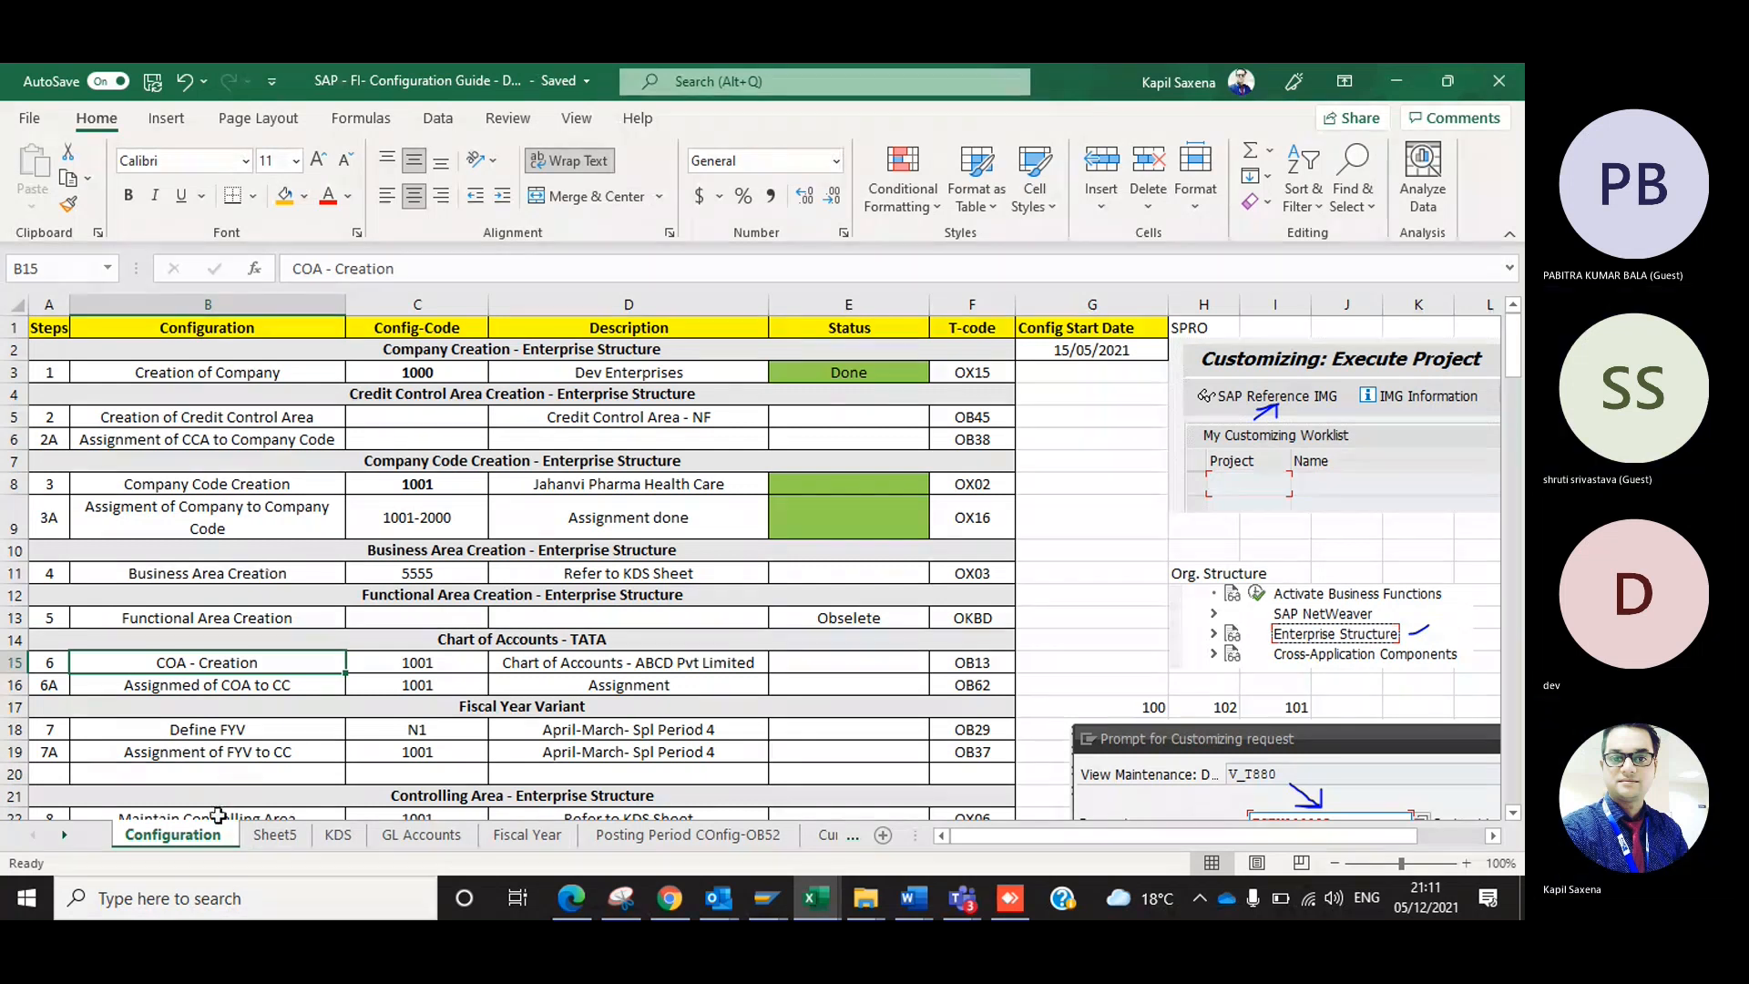
double_click(265, 827)
type("T")
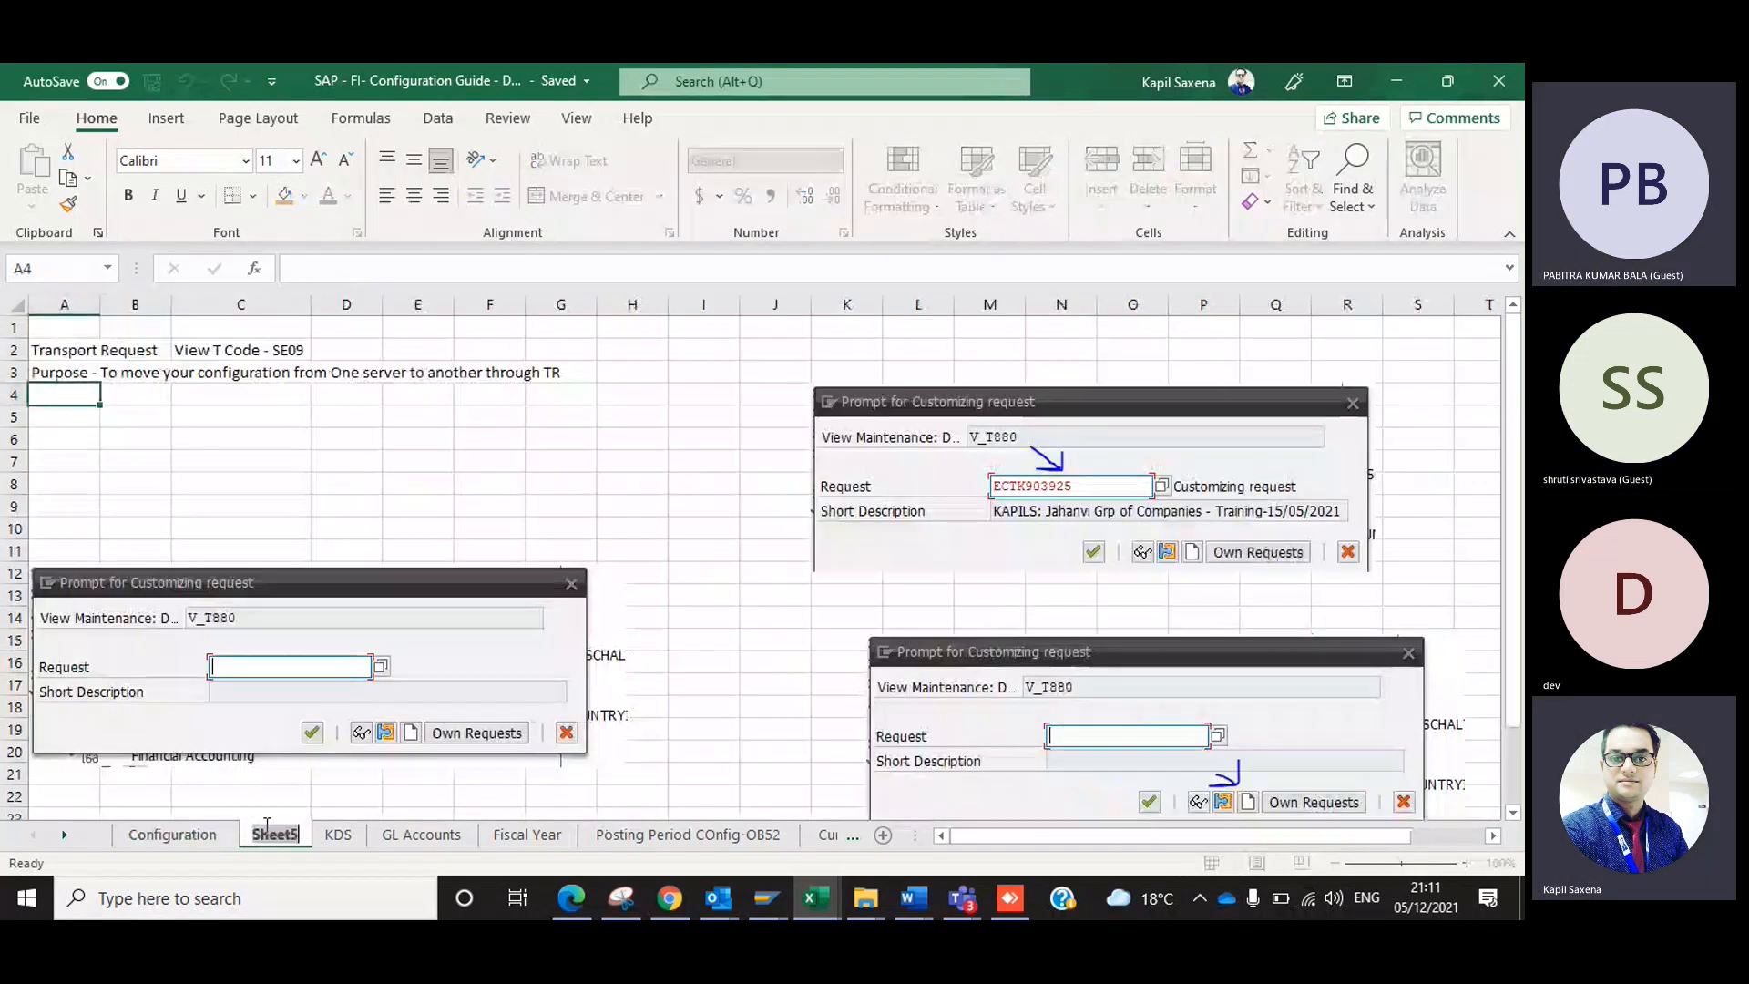
type("R")
Enter "To keepo a track on your configuration" in cell A4 of the TR sheet.
left_click(87, 392)
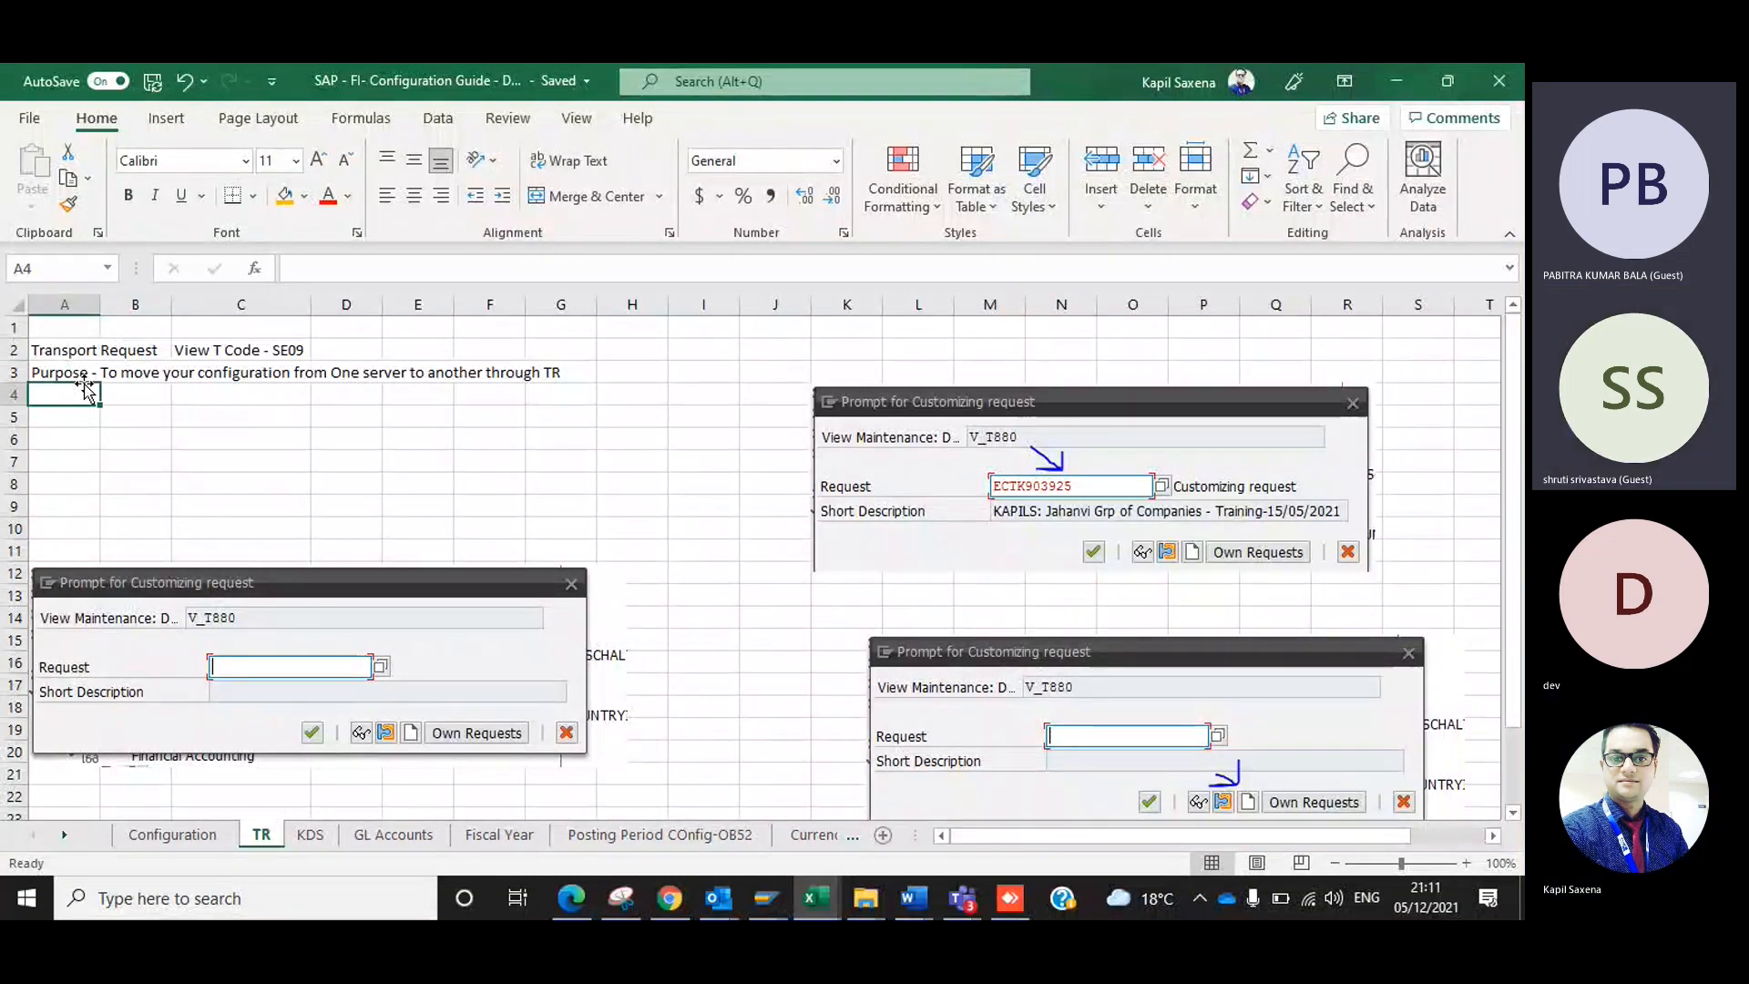
type("To kee")
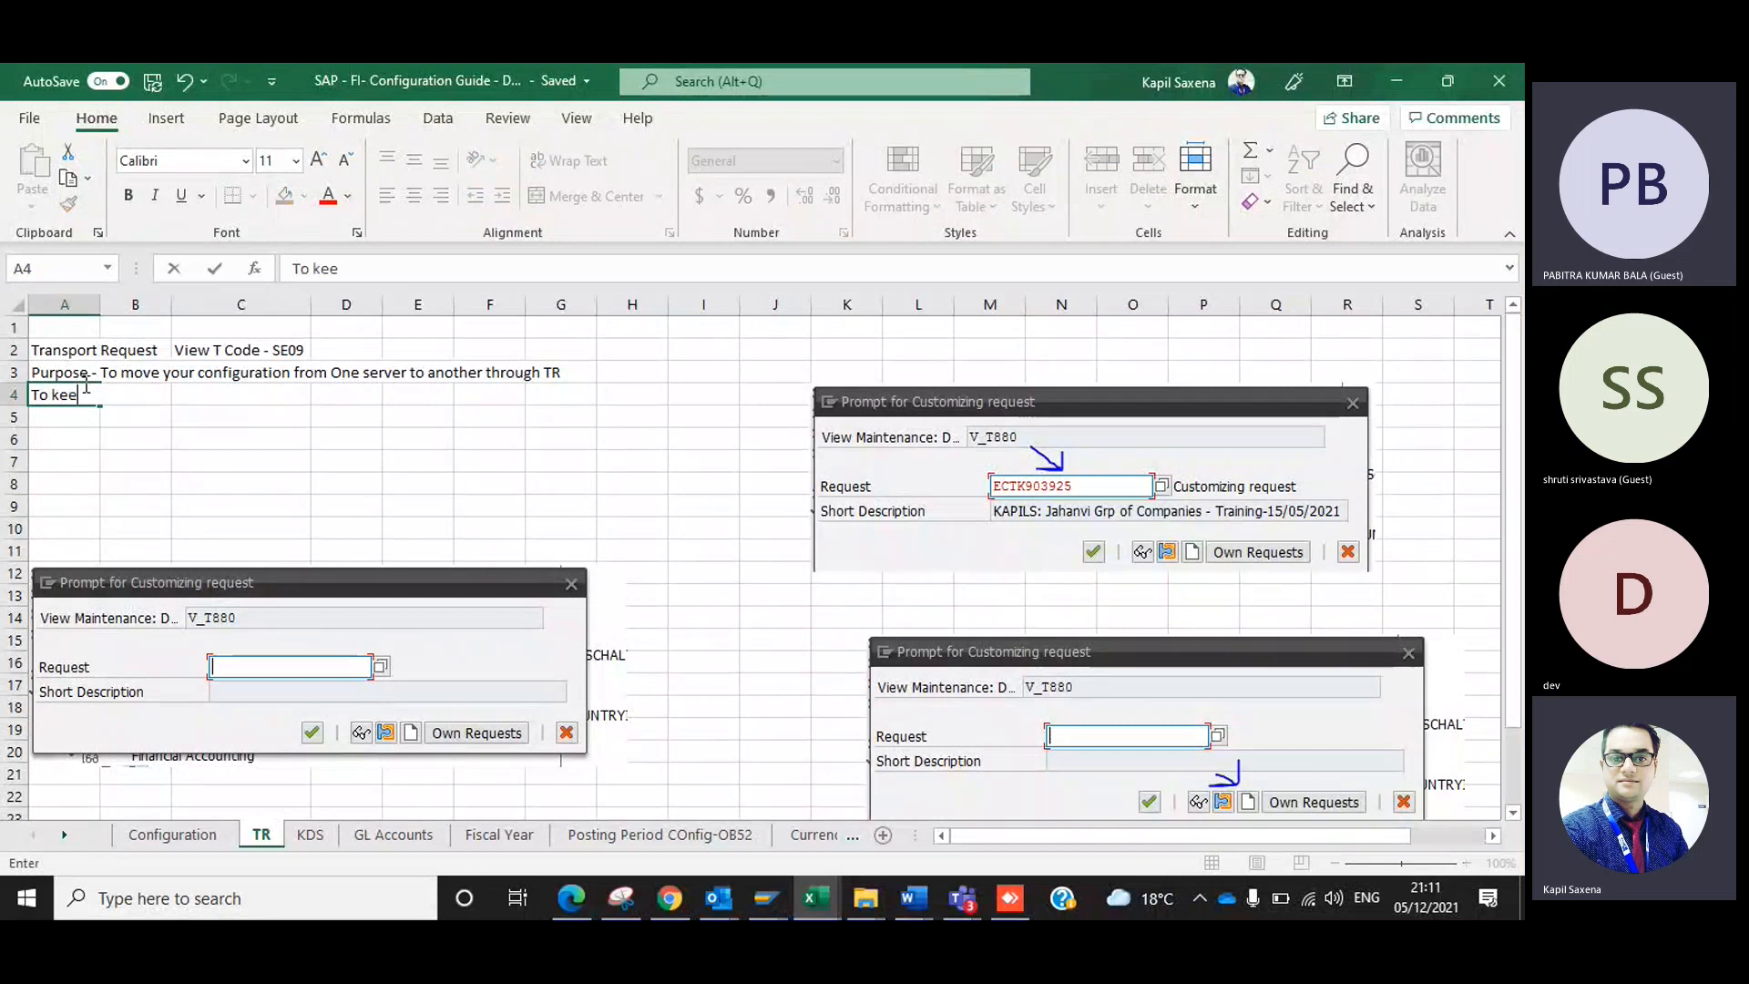
type("po a trac")
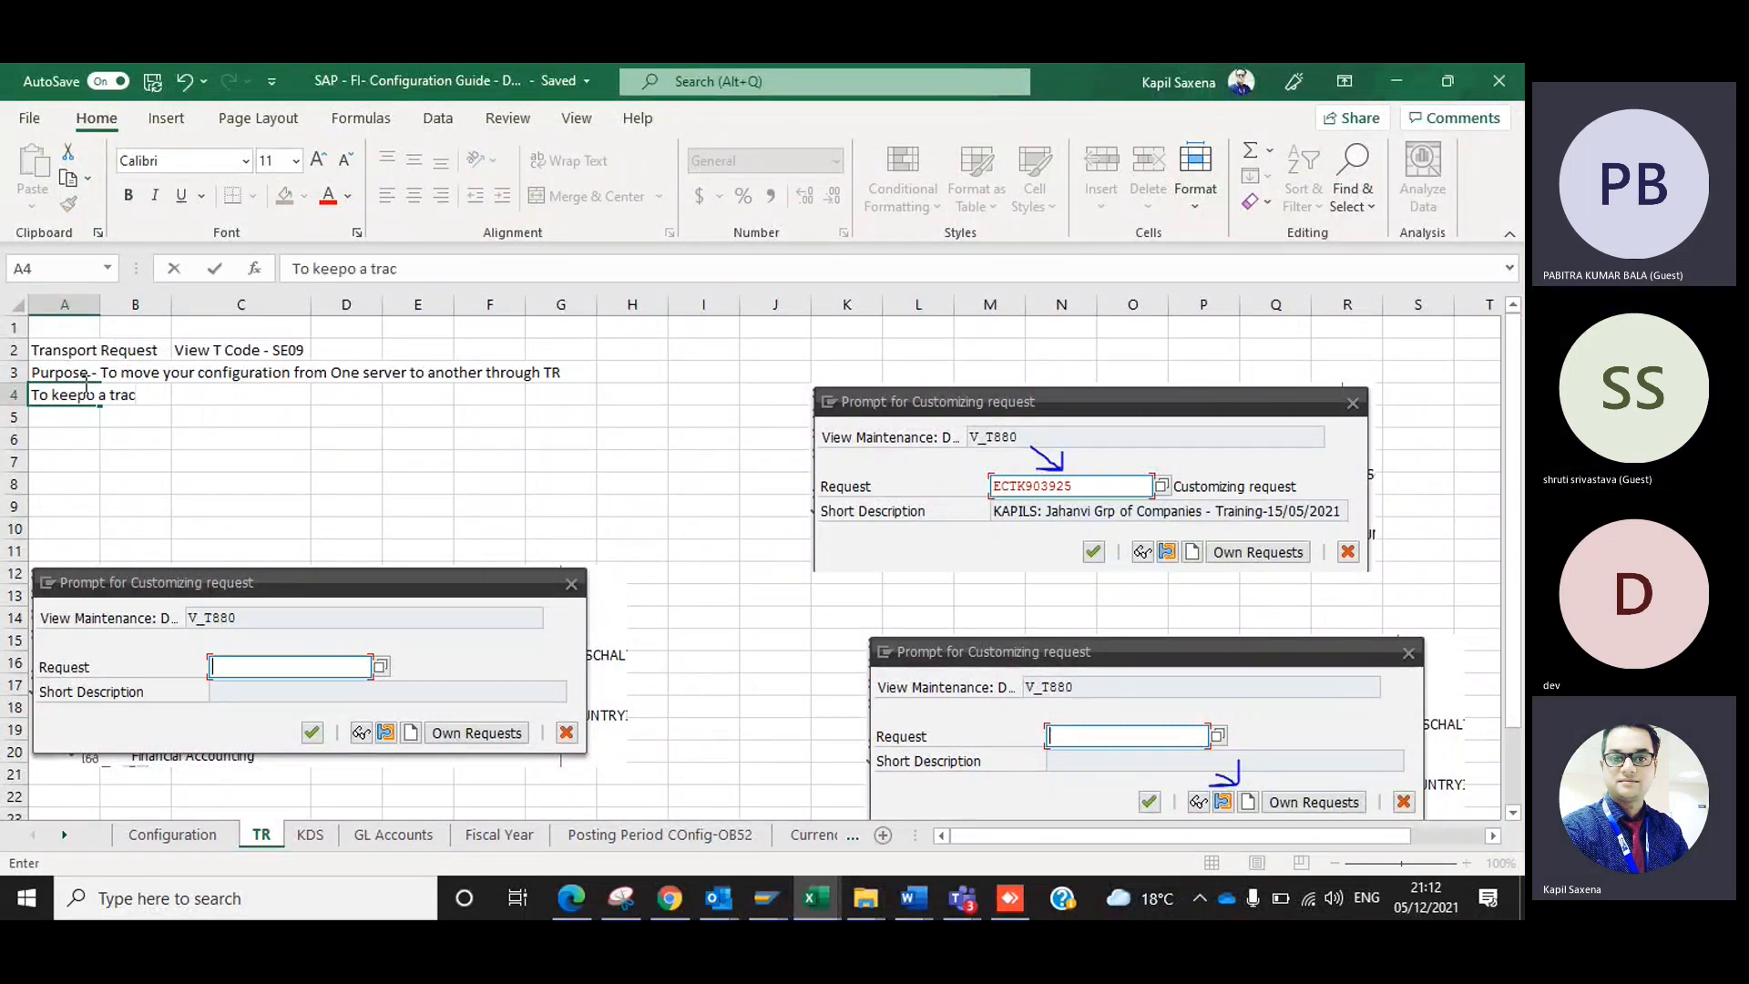
type("k on your configuration")
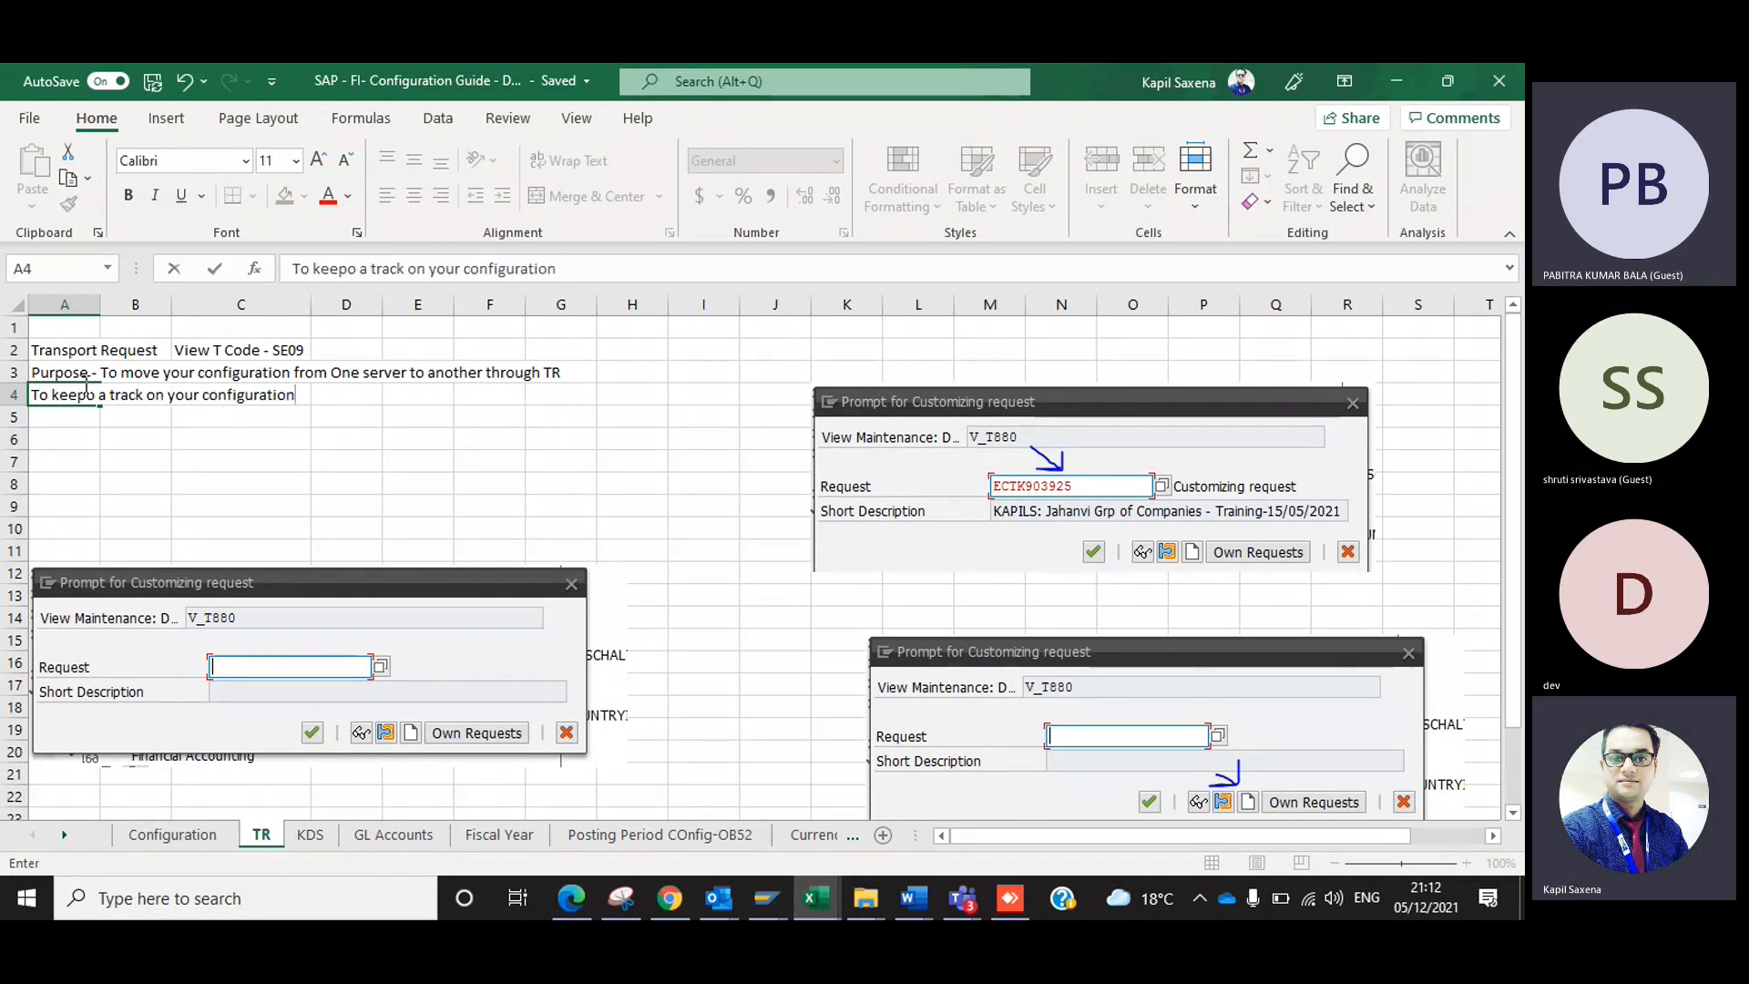
key("Return")
Enter "Only Basis consultants are allowed to mvoe TR to Dev testing, QAS and PRD." in cell A5.
type("Only Basis consulta")
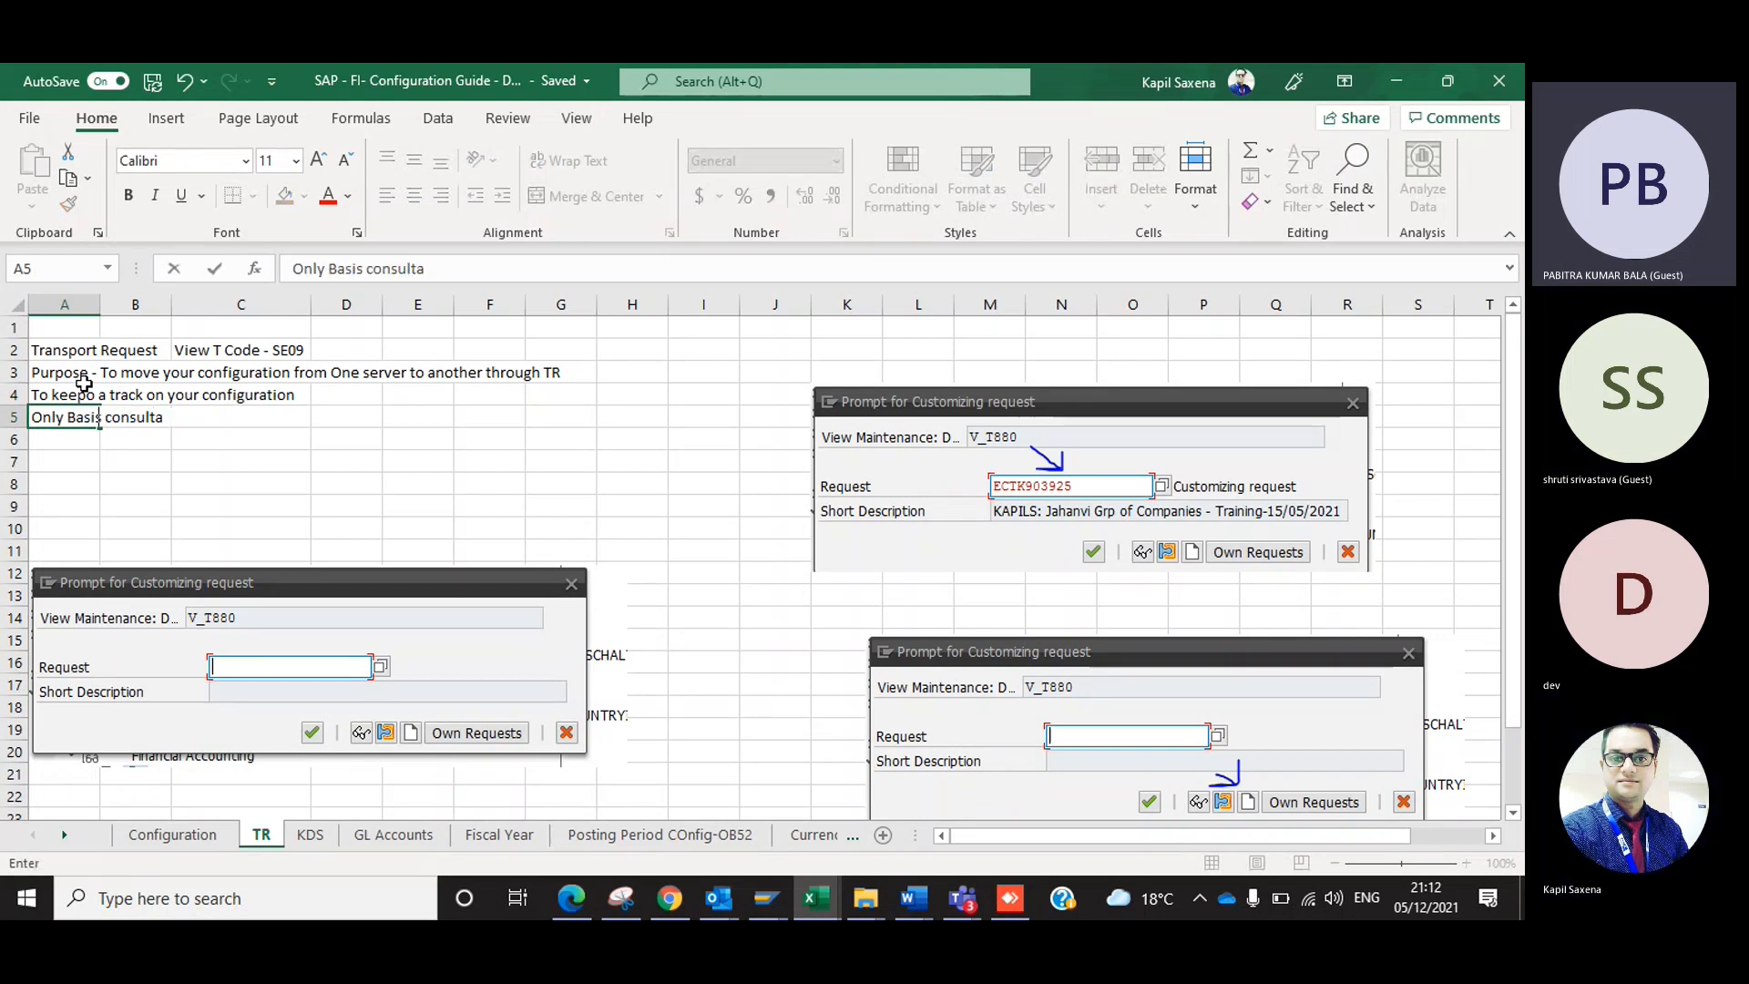
type("nts are allowed")
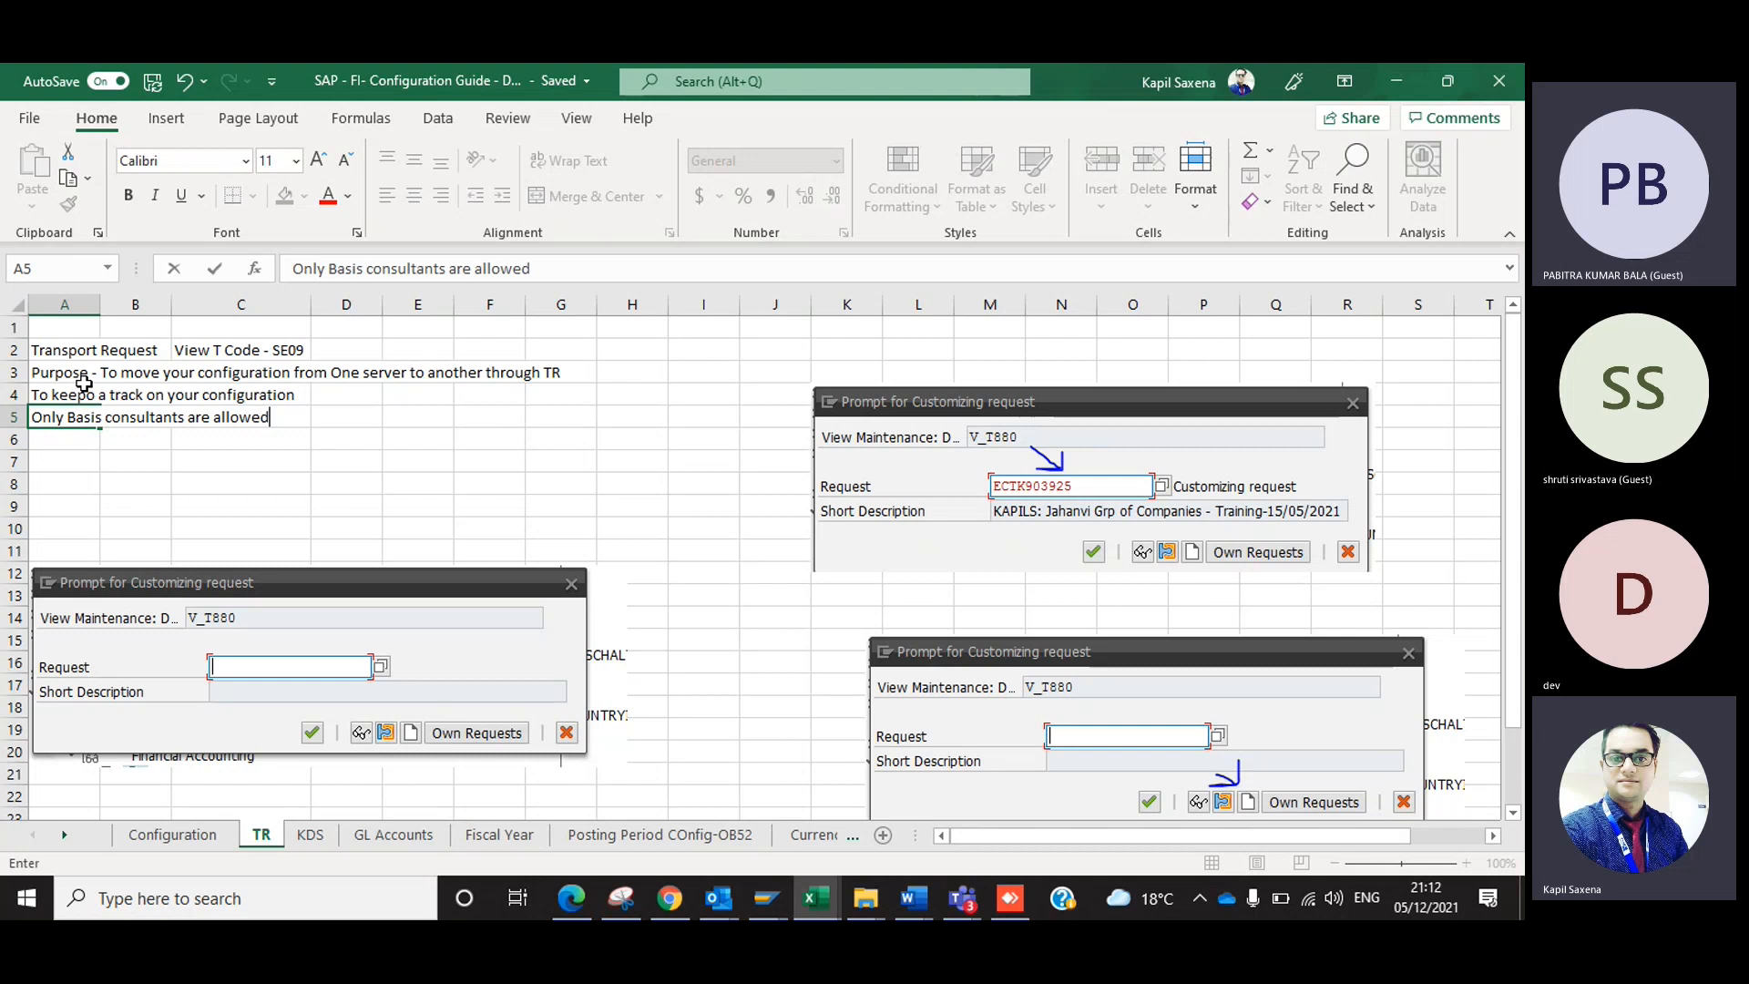
type("to mvoe TR to Dev testing, QAS and PRD.")
key("Return")
key("Return")
List the servers in A7:B9 as DEV Devlopment, QAS Quality and PRD Production.
type("DEV")
key("Tab")
type("Devlopment")
key("Return")
type("QAS")
key("Tab")
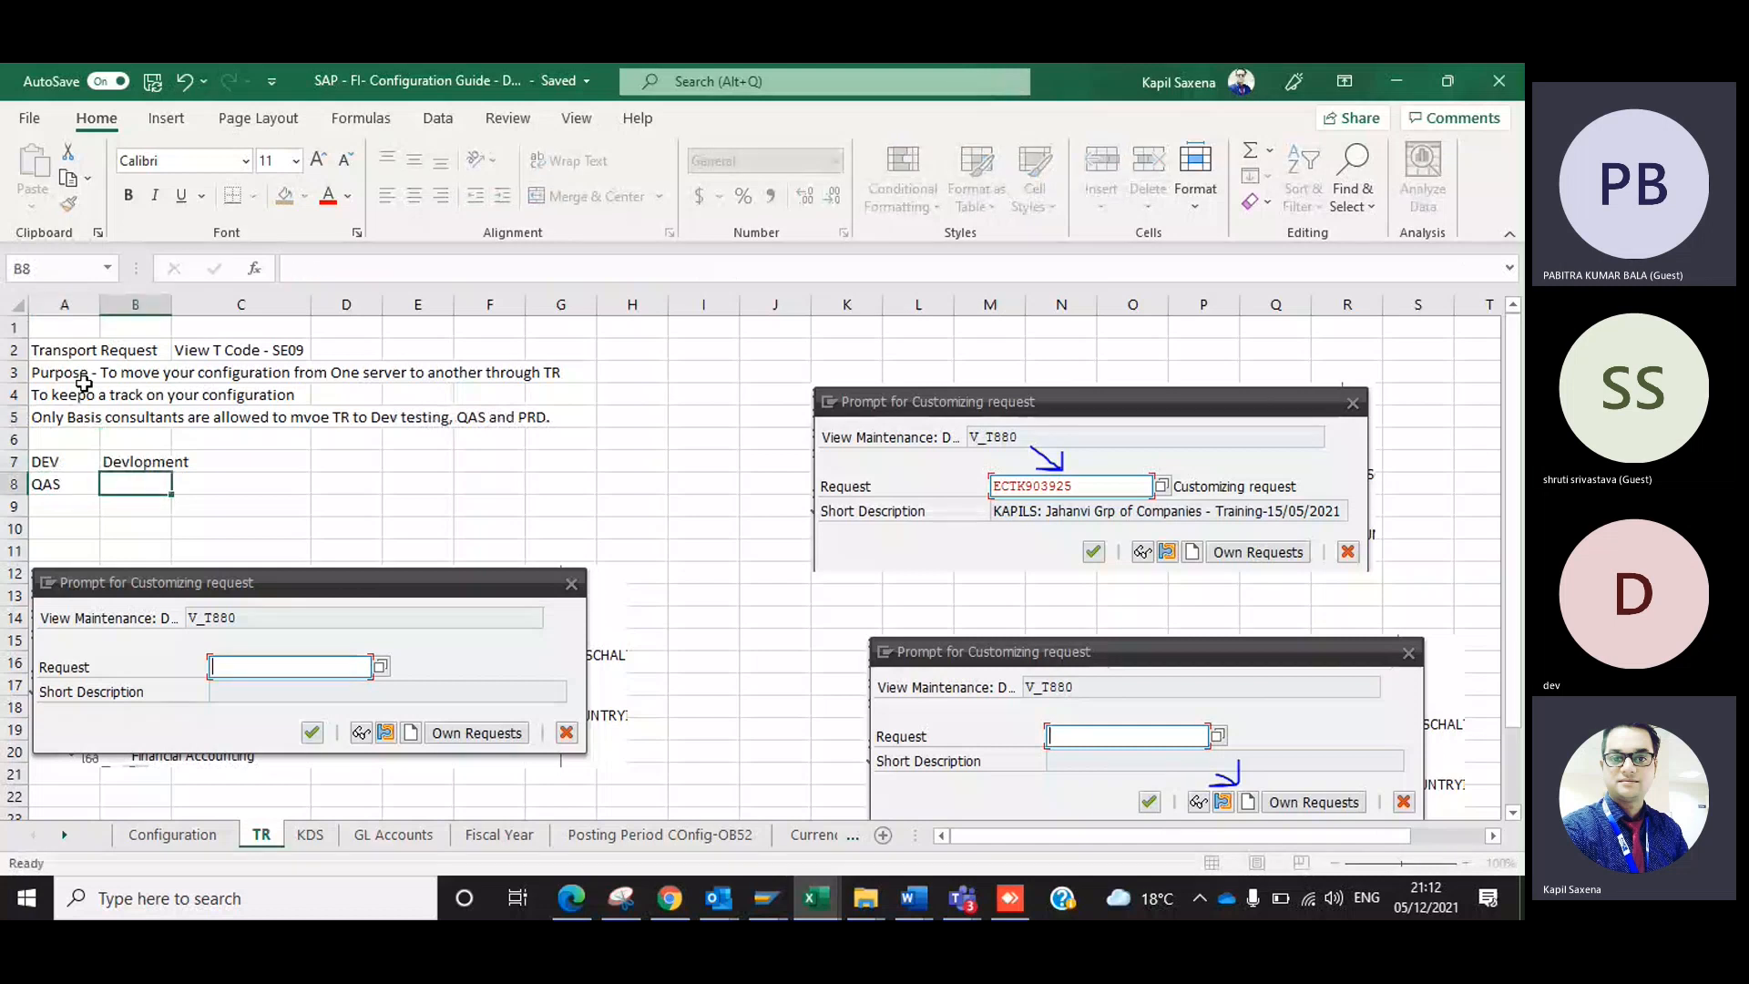
type("Quality")
key("Tab")
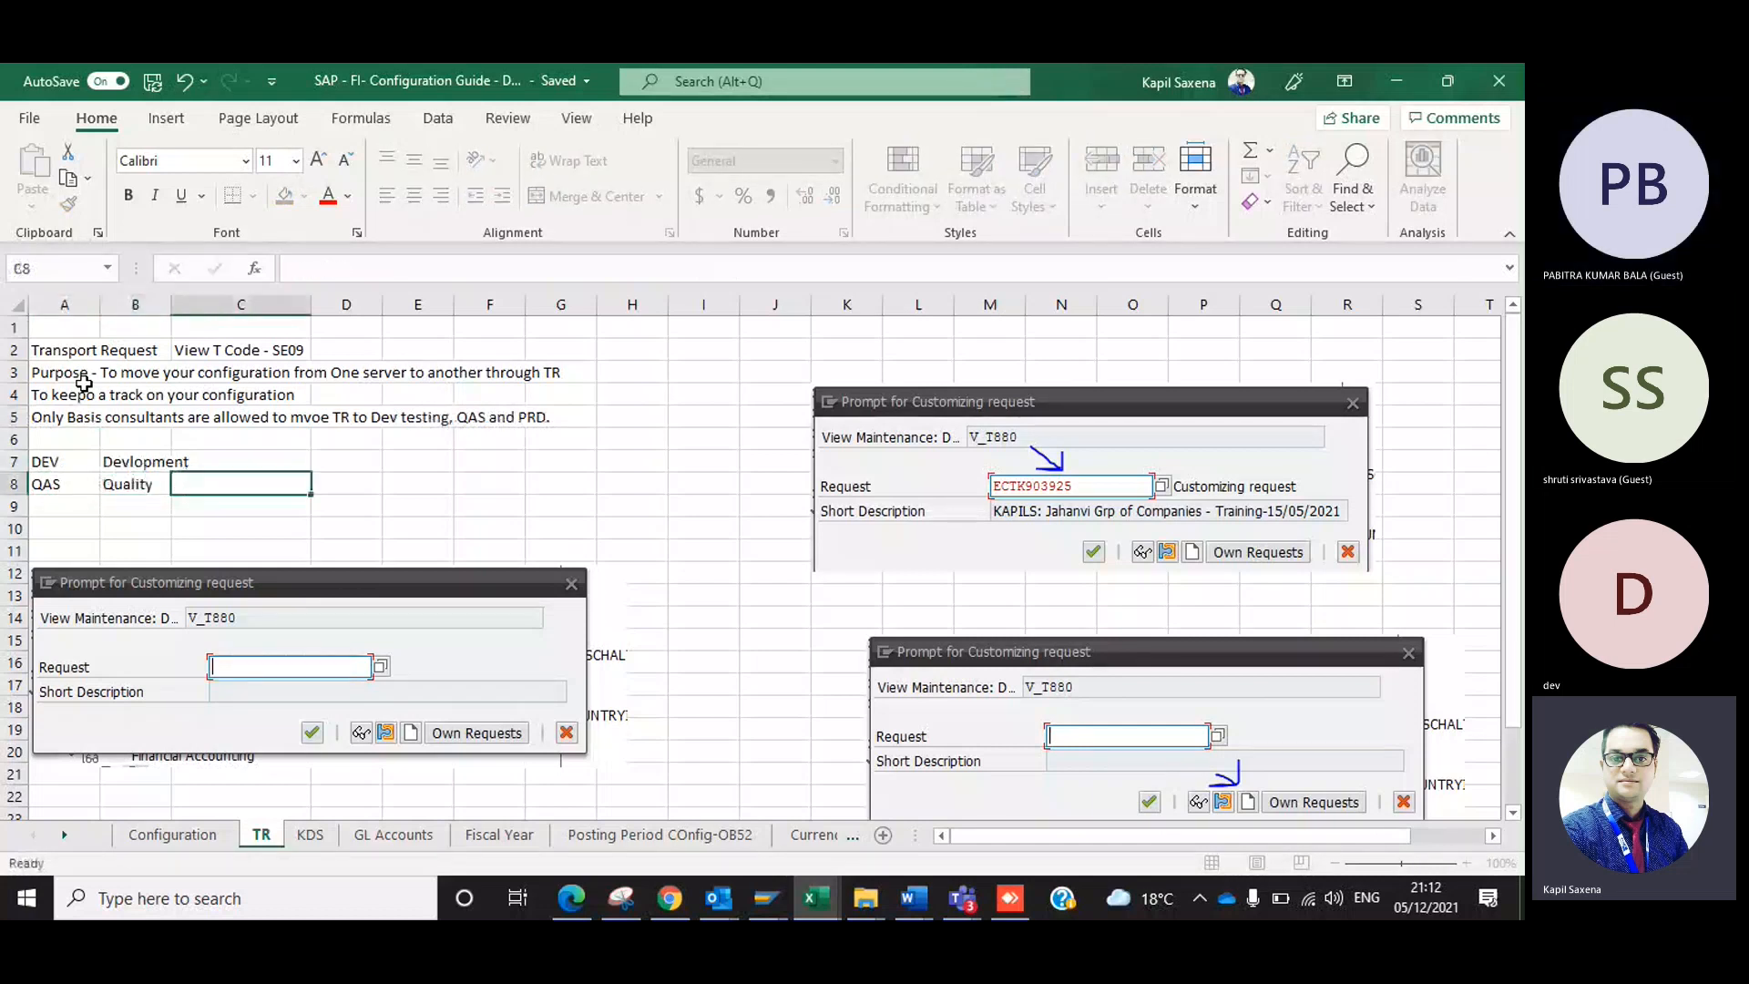
key("Return")
type("PRD")
key("Tab")
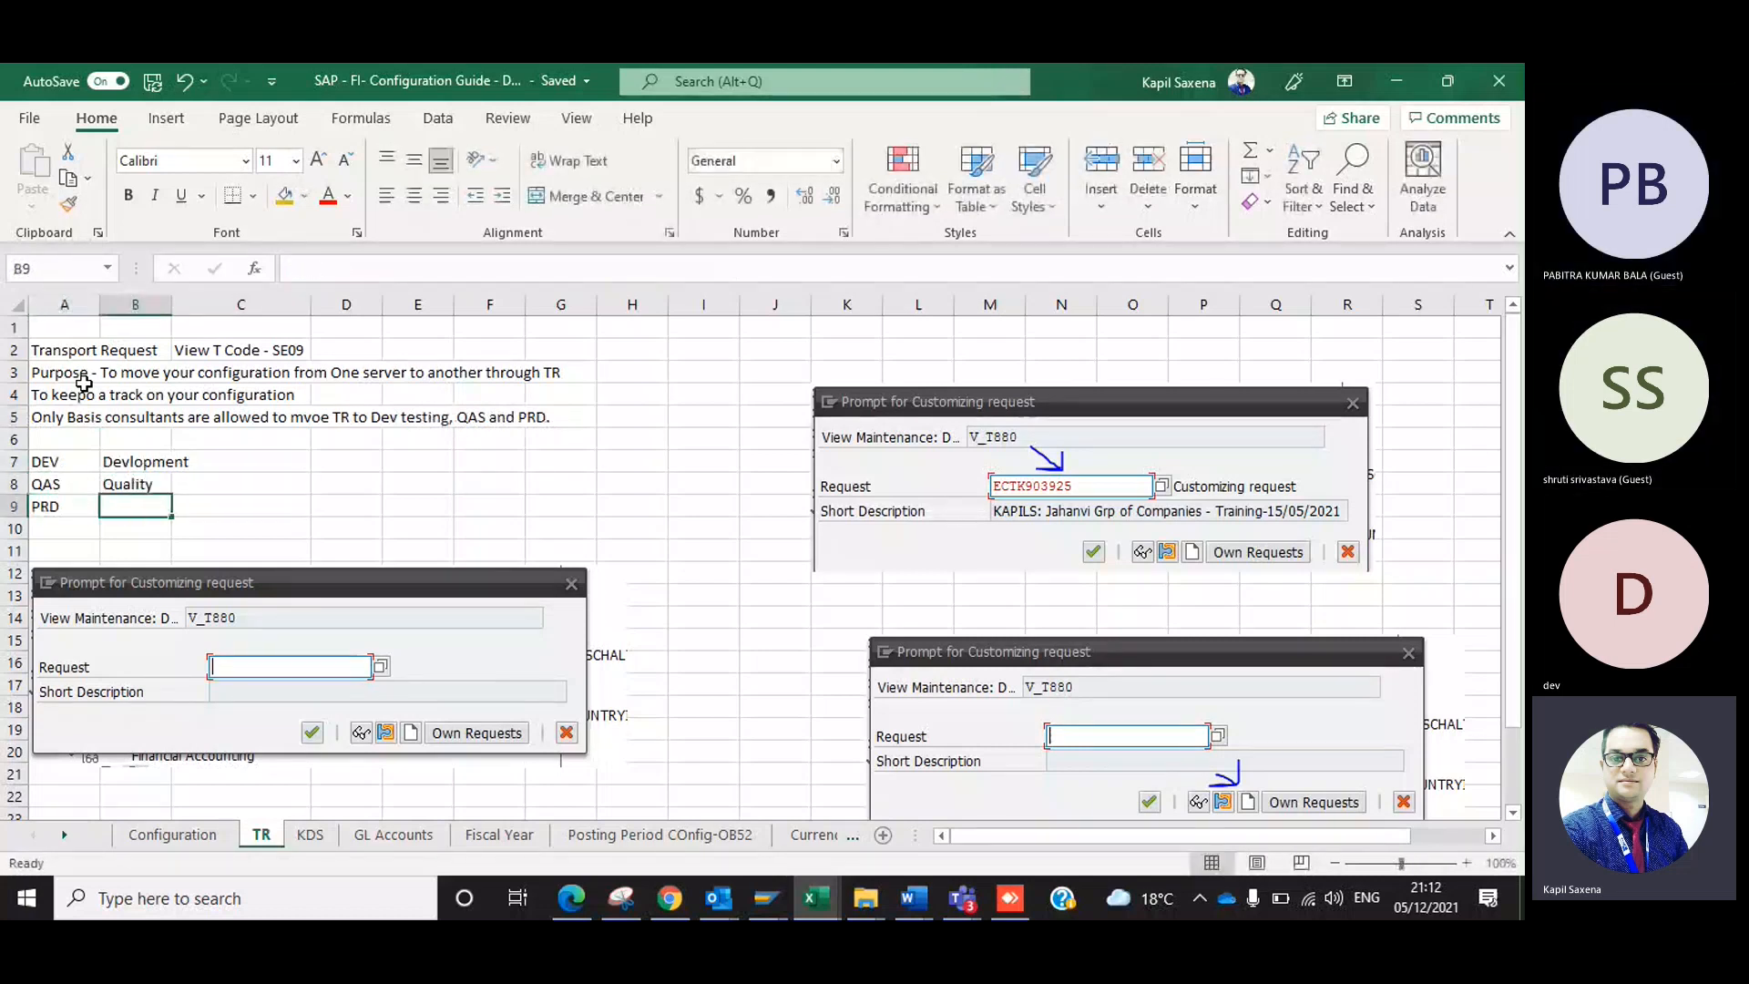
type("Producti")
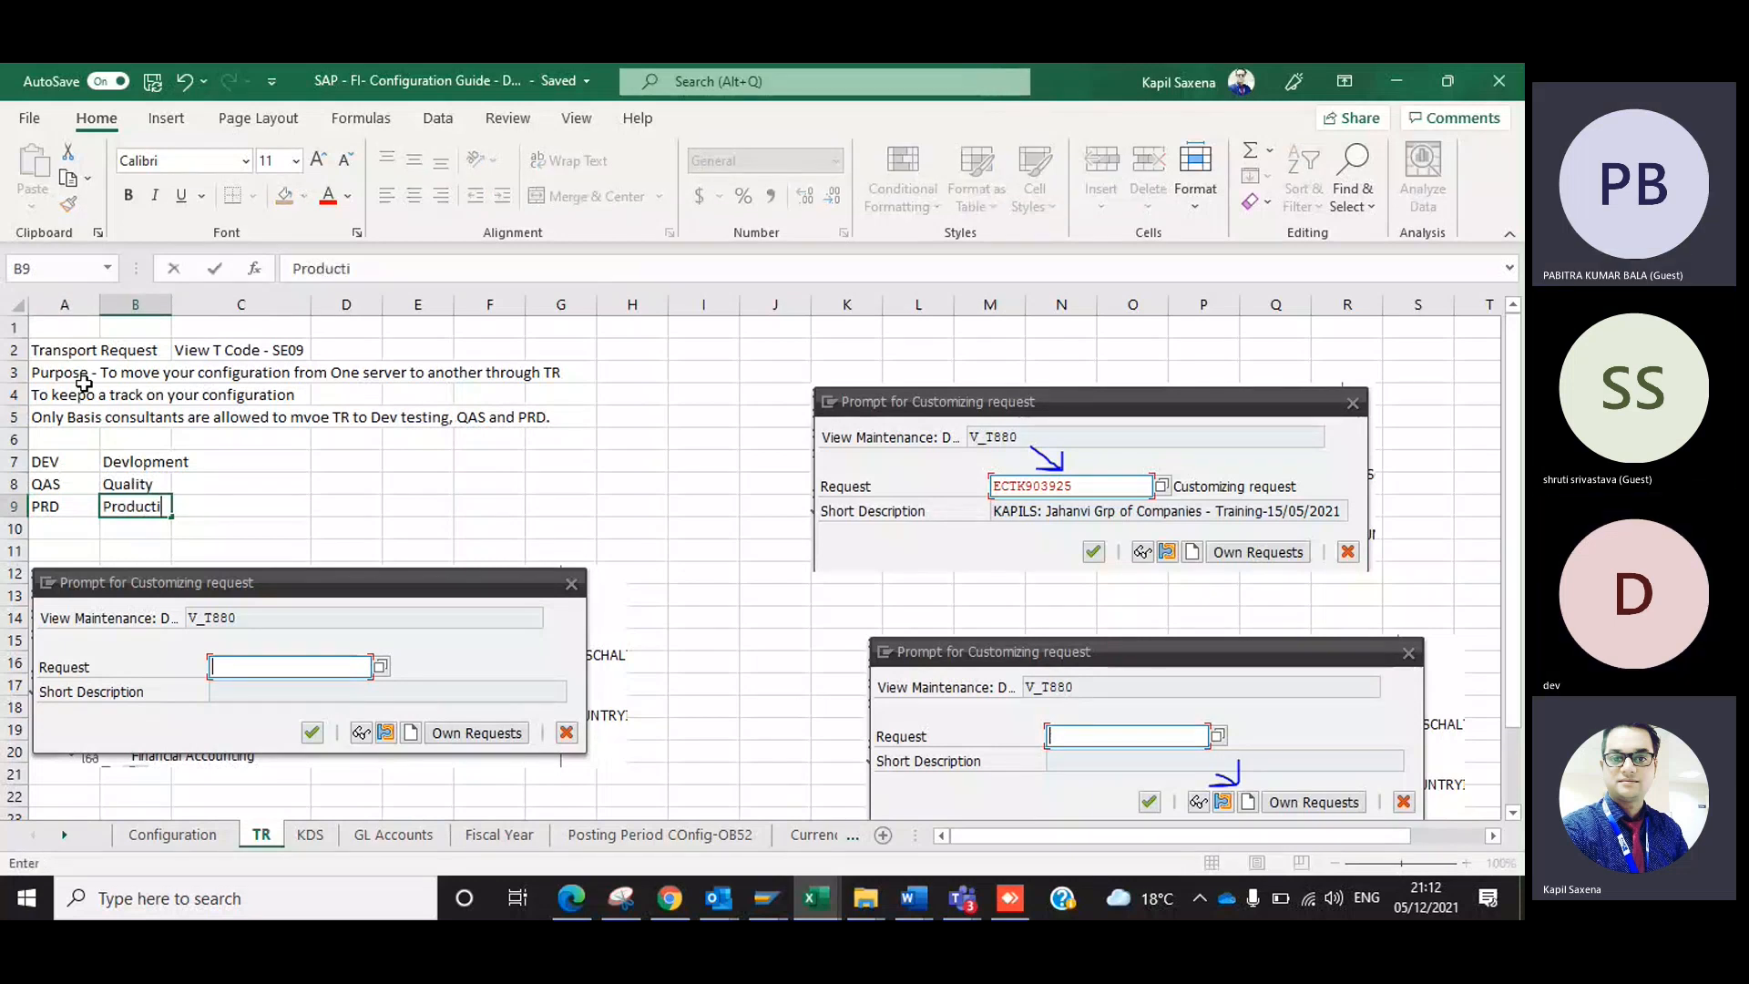
type("on")
key("Return")
Make the server list in A7:B9 bold.
key("Up")
key("Up")
key("Up")
key("shift+Right")
key("shift+Down")
key("shift+Down")
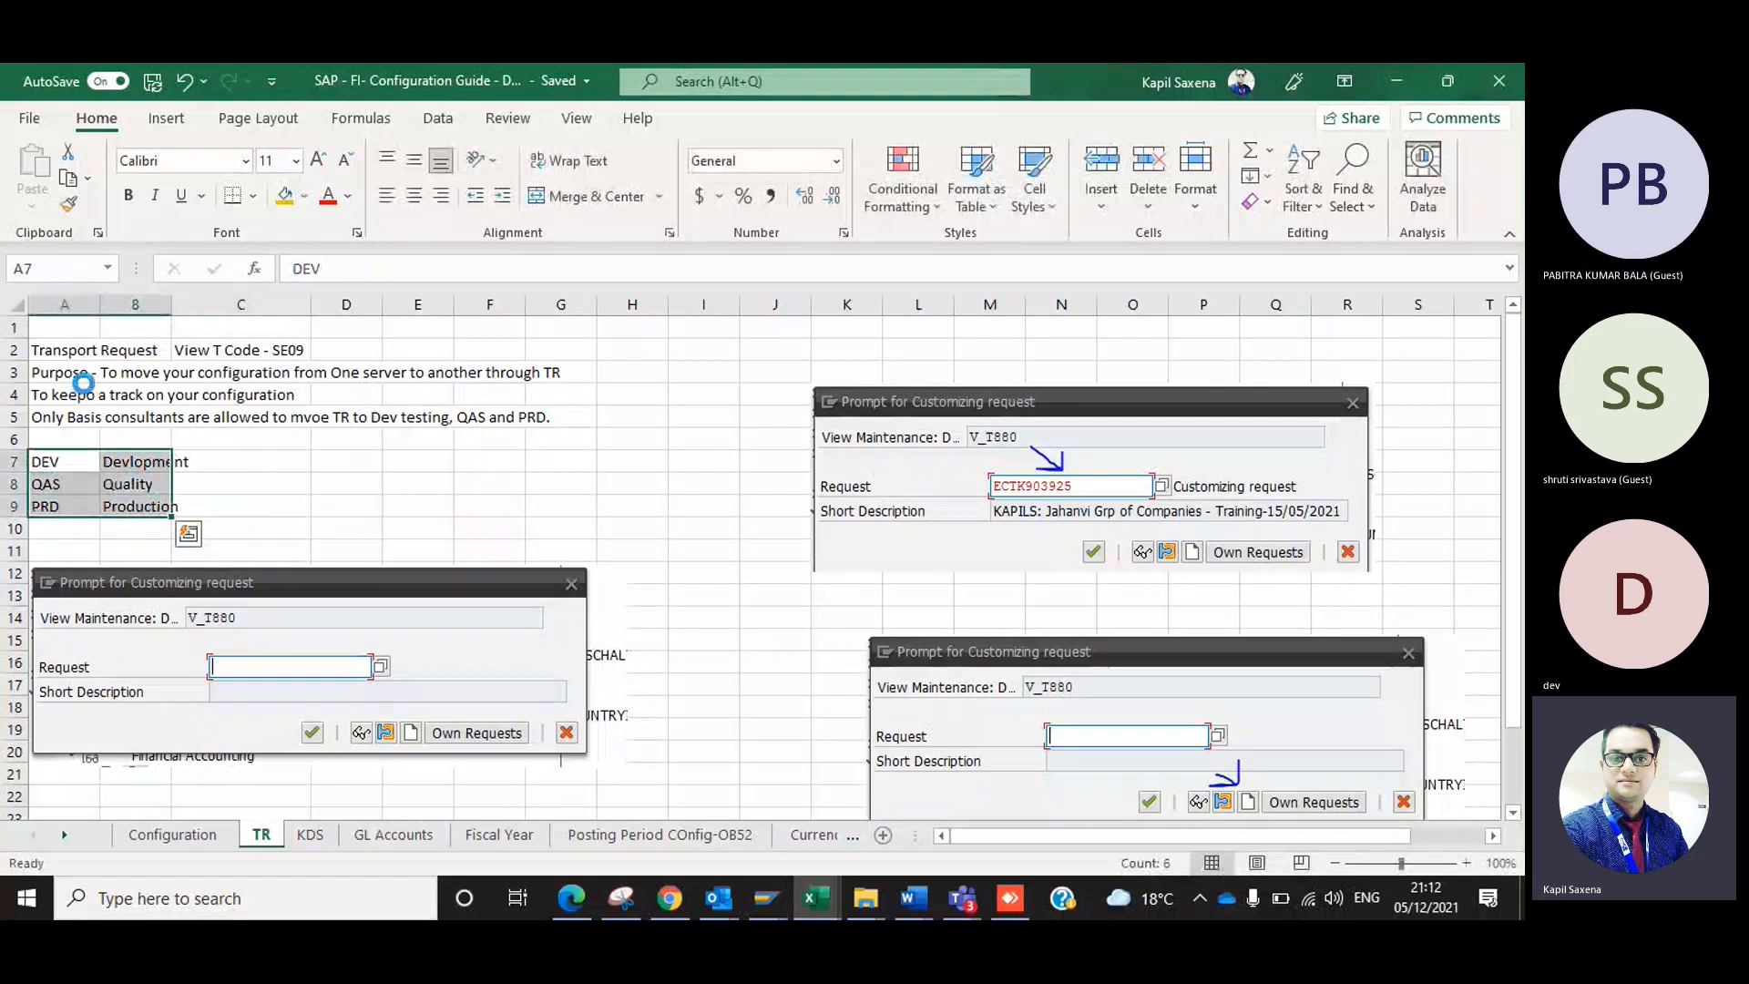
key("ctrl+b")
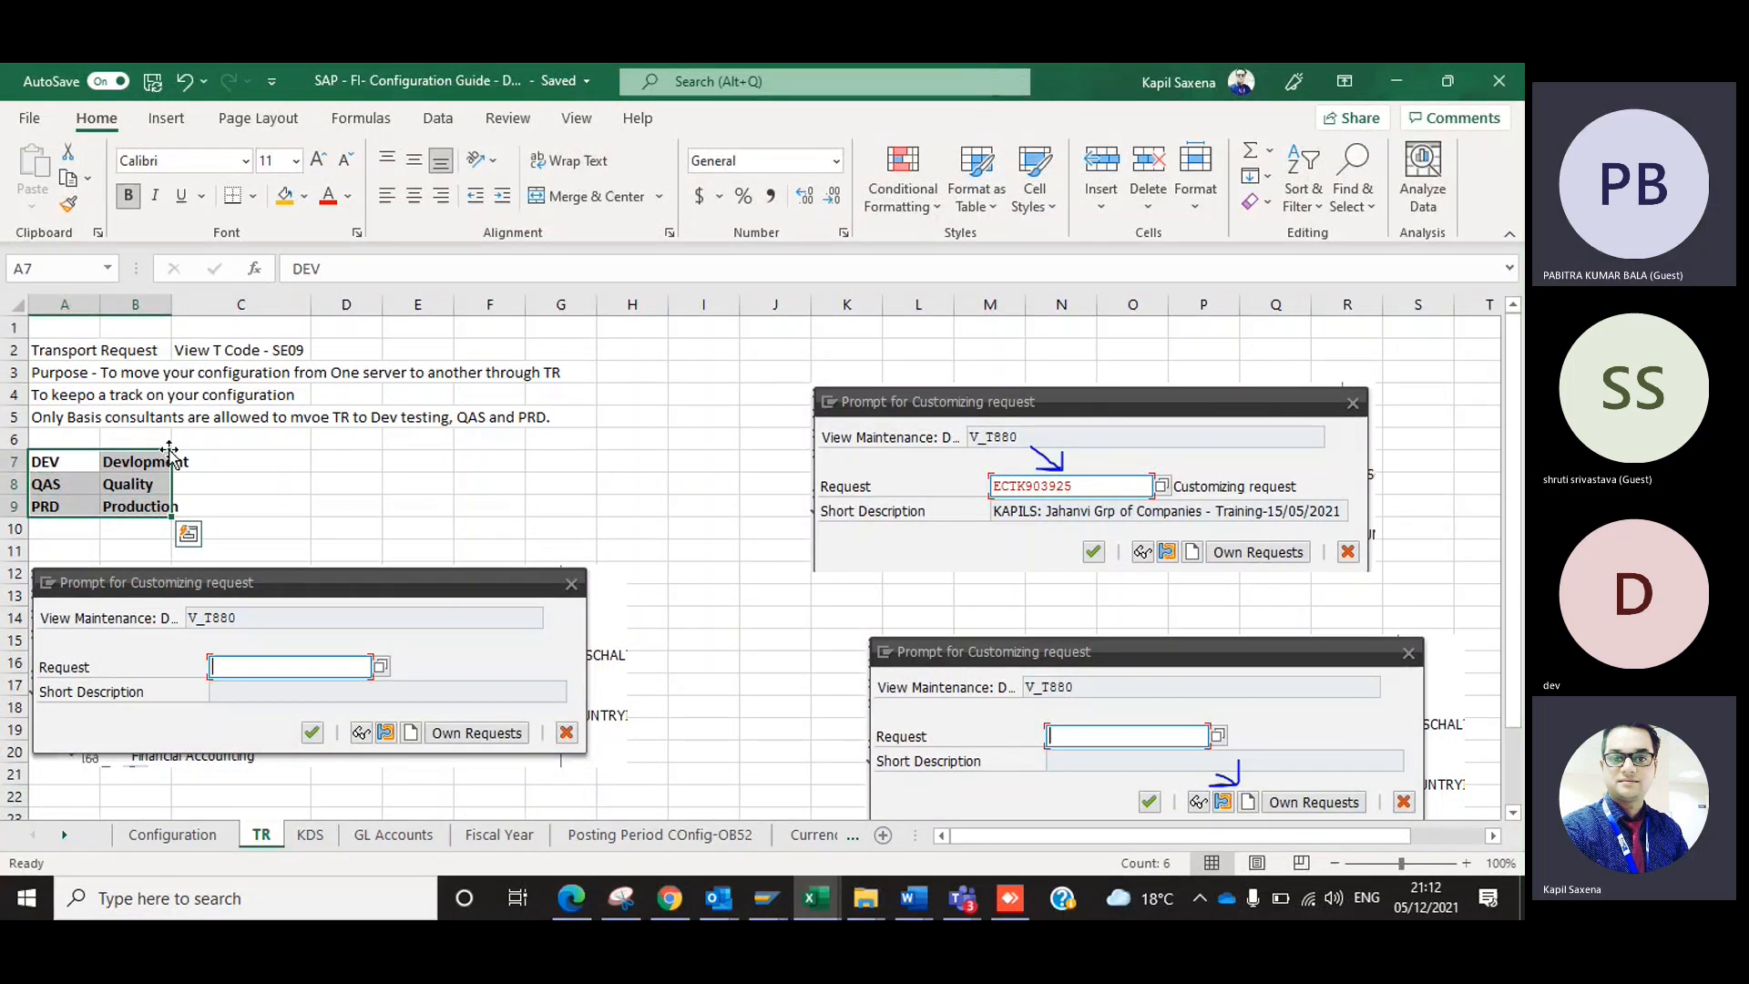
Make the Transport Request heading, the View T Code entry in C2 and the Purpose line in A3 bold.
left_click(78, 349)
key("ctrl+b")
key("Right")
key("Right")
key("ctrl+b")
key("Right")
key("Down")
key("Left")
key("Left")
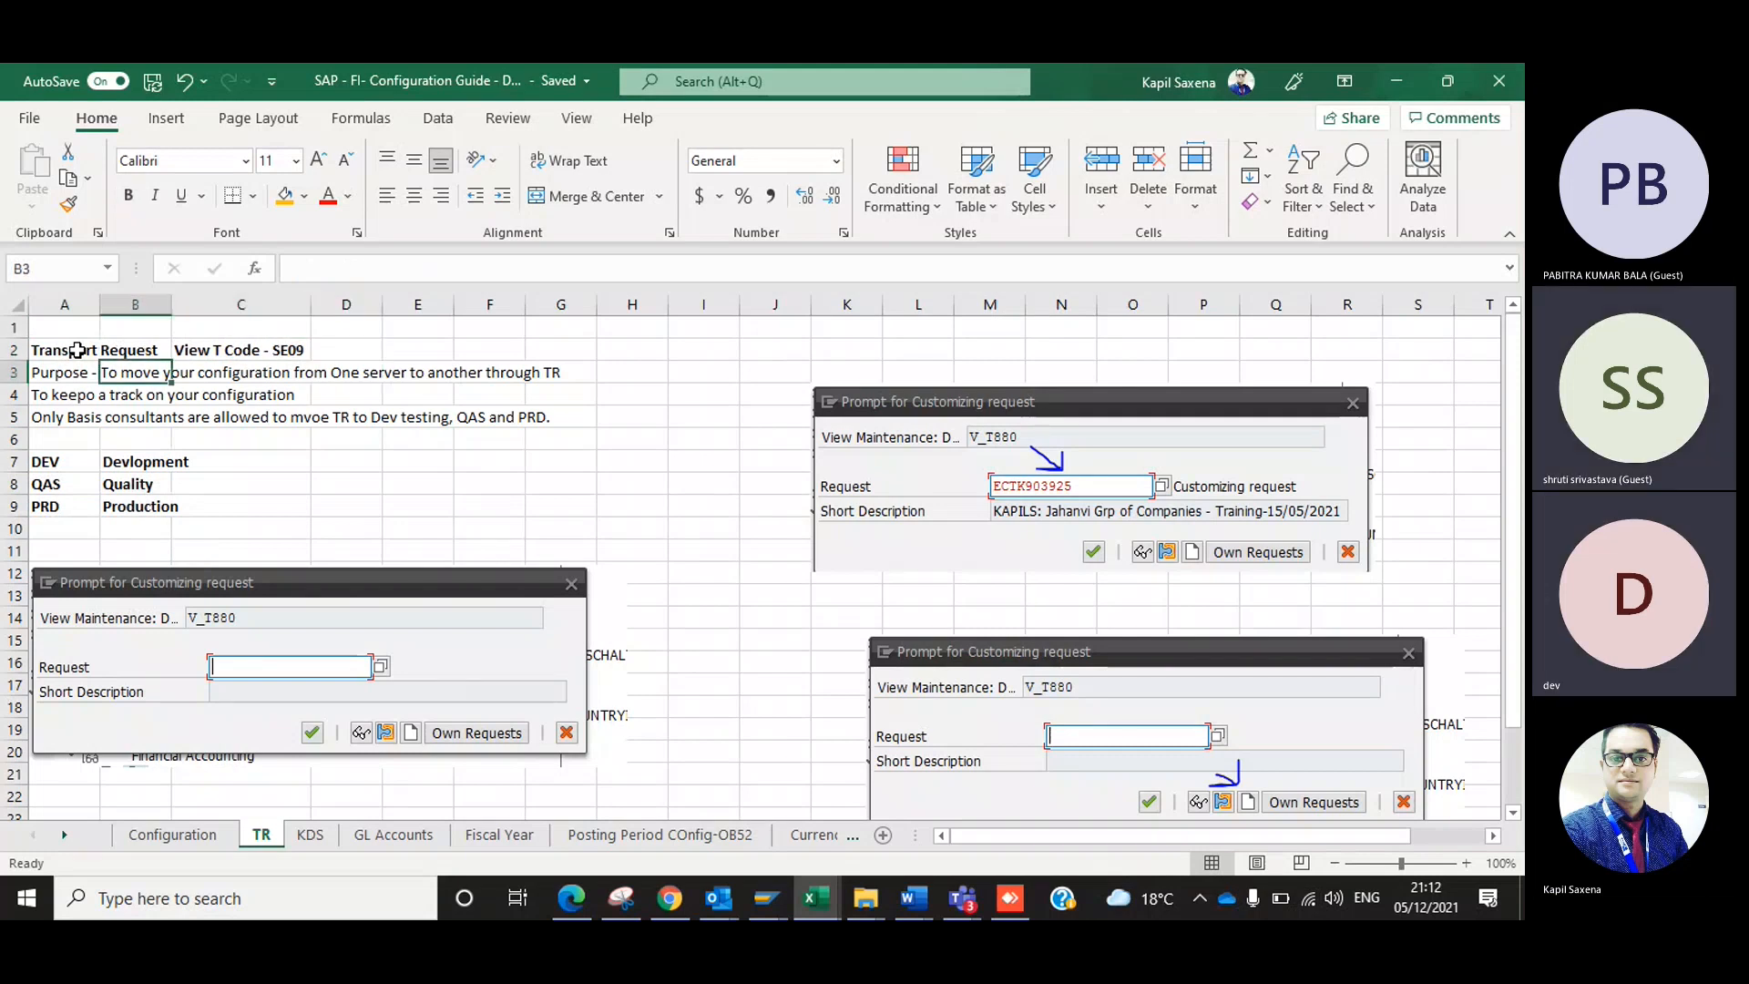
key("Left")
key("ctrl+b")
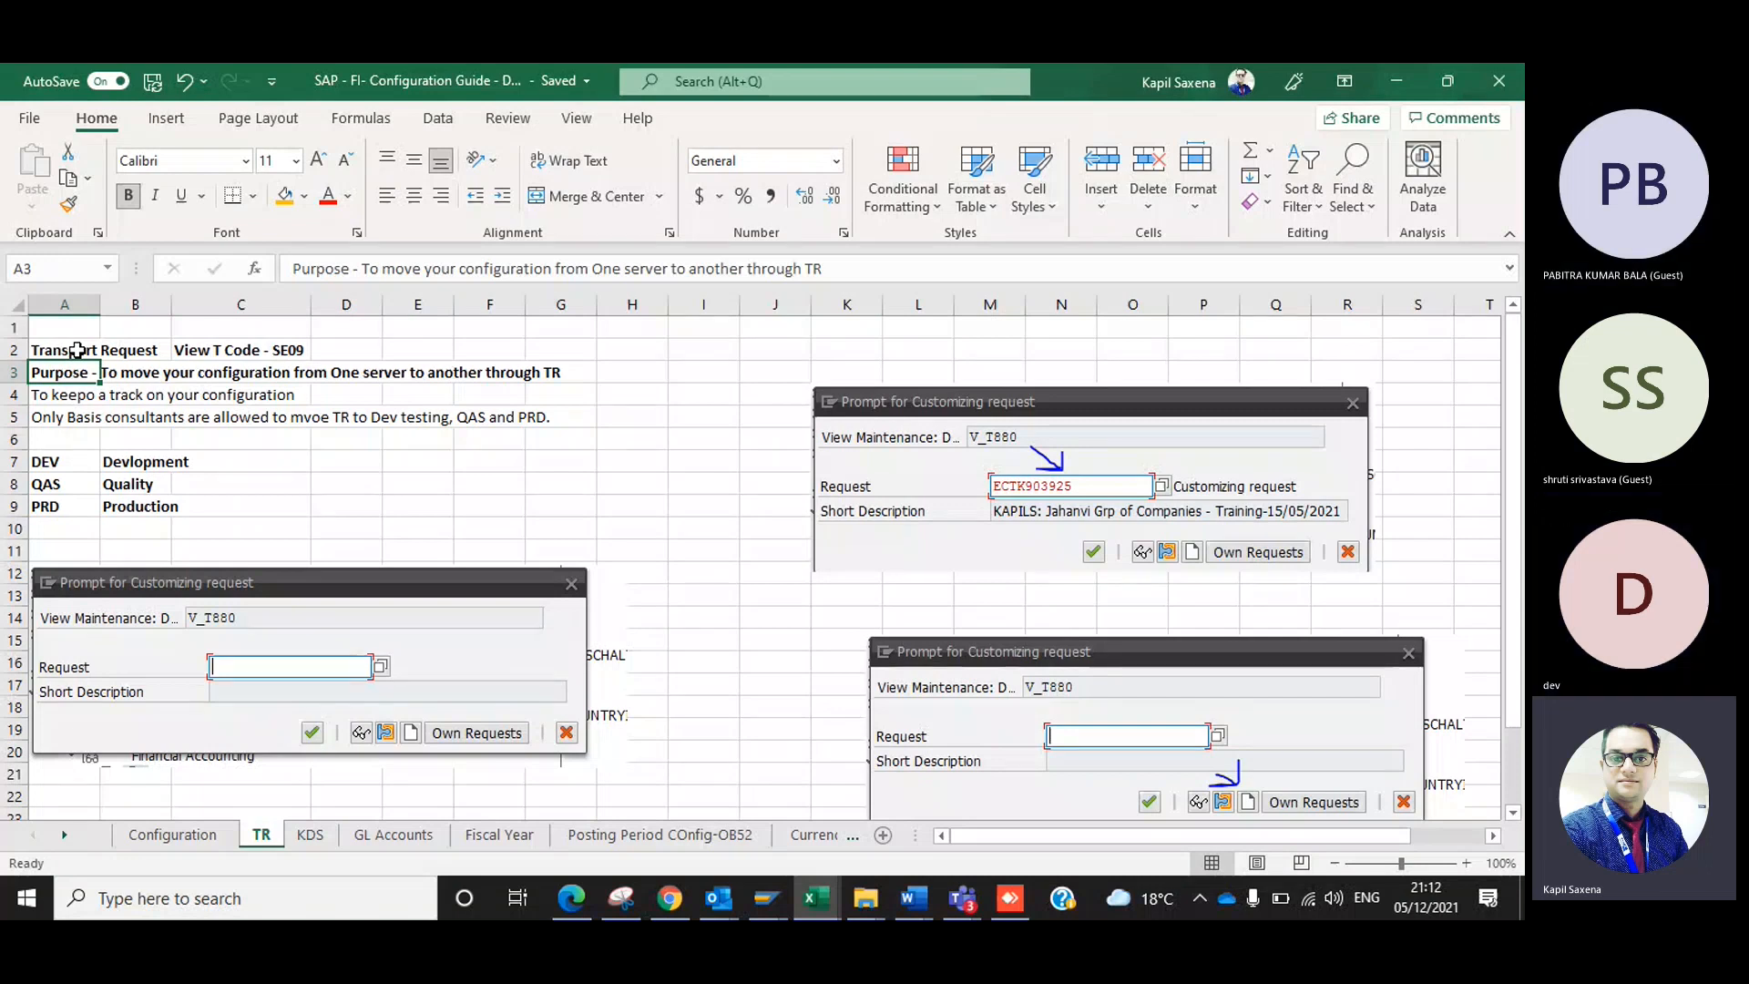
Cut the text after "Purpose -" in cell A3 and paste it into cell A6.
key("F2")
key("Home")
key("Right")
key("Right")
key("Right")
key("Right")
key("Right")
key("Right")
key("Right")
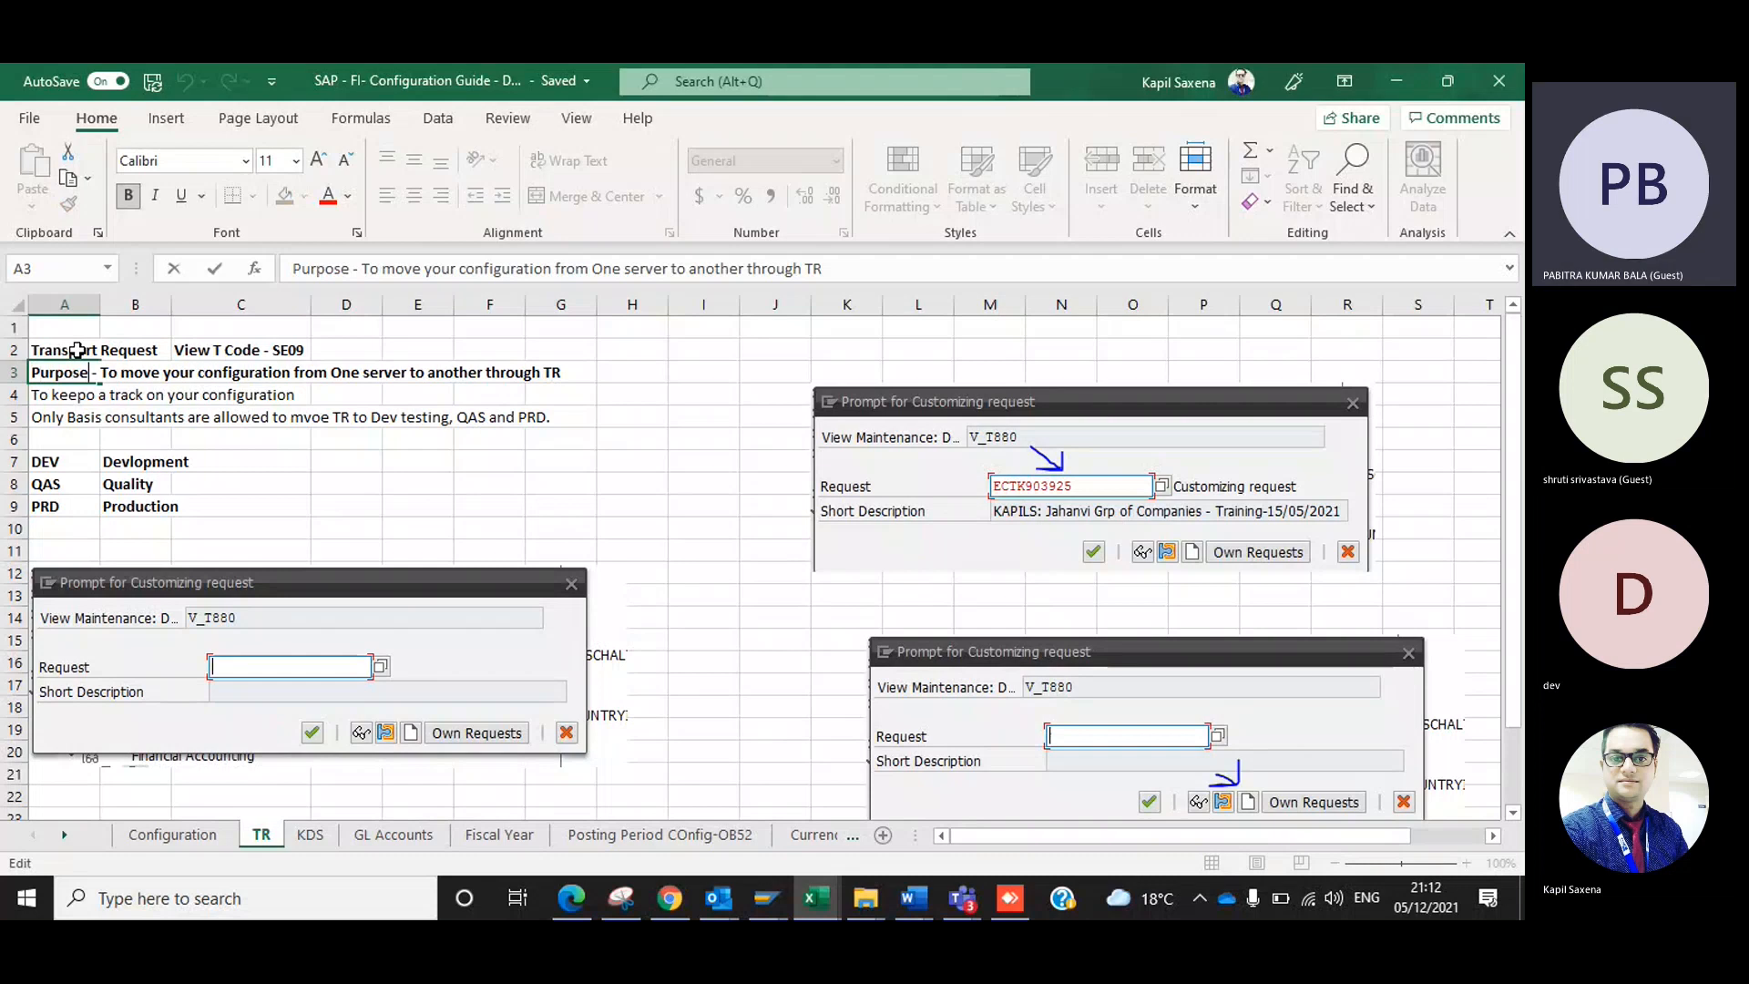
key("Right")
key("Right")
key("Right")
key("shift+End")
key("ctrl+x")
key("Return")
key("Down")
key("Down")
key("ctrl+v")
Move the three purpose lines from A4:A6 to B3:B5, beside the Purpose label.
key("Up")
key("Up")
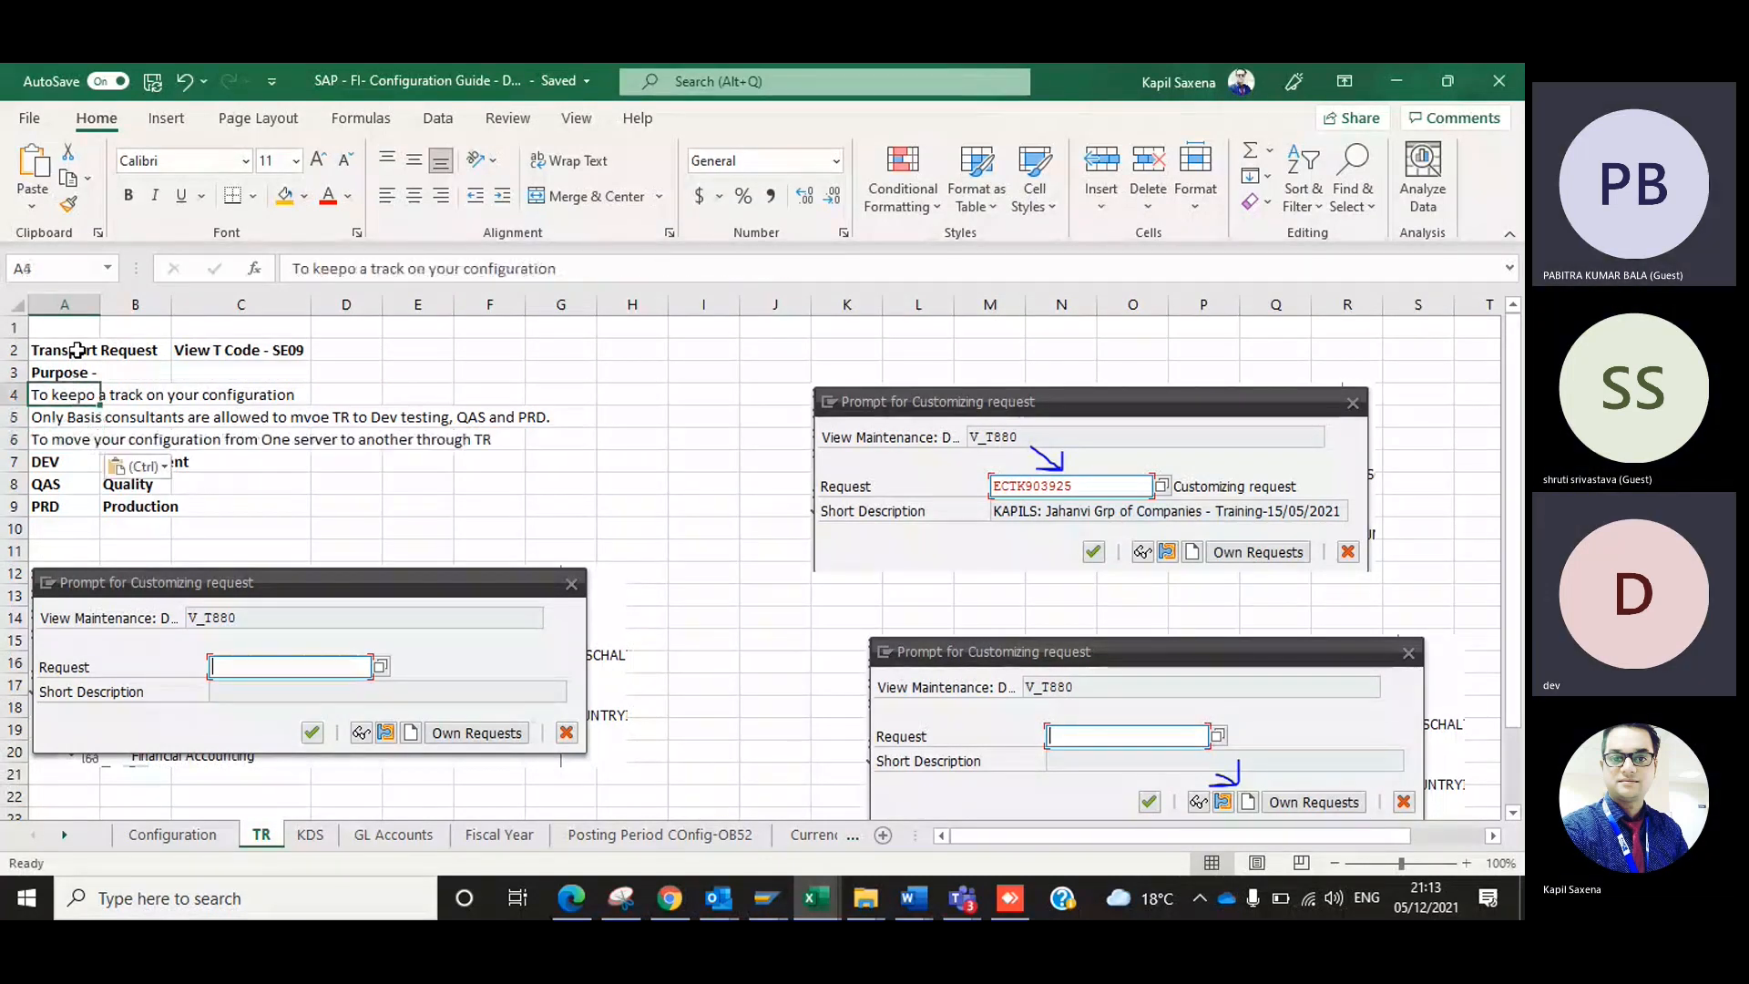
key("shift+Down")
key("shift+Down")
key("ctrl+x")
key("Up")
key("Right")
key("shift+Down")
key("shift+Down")
key("ctrl+v")
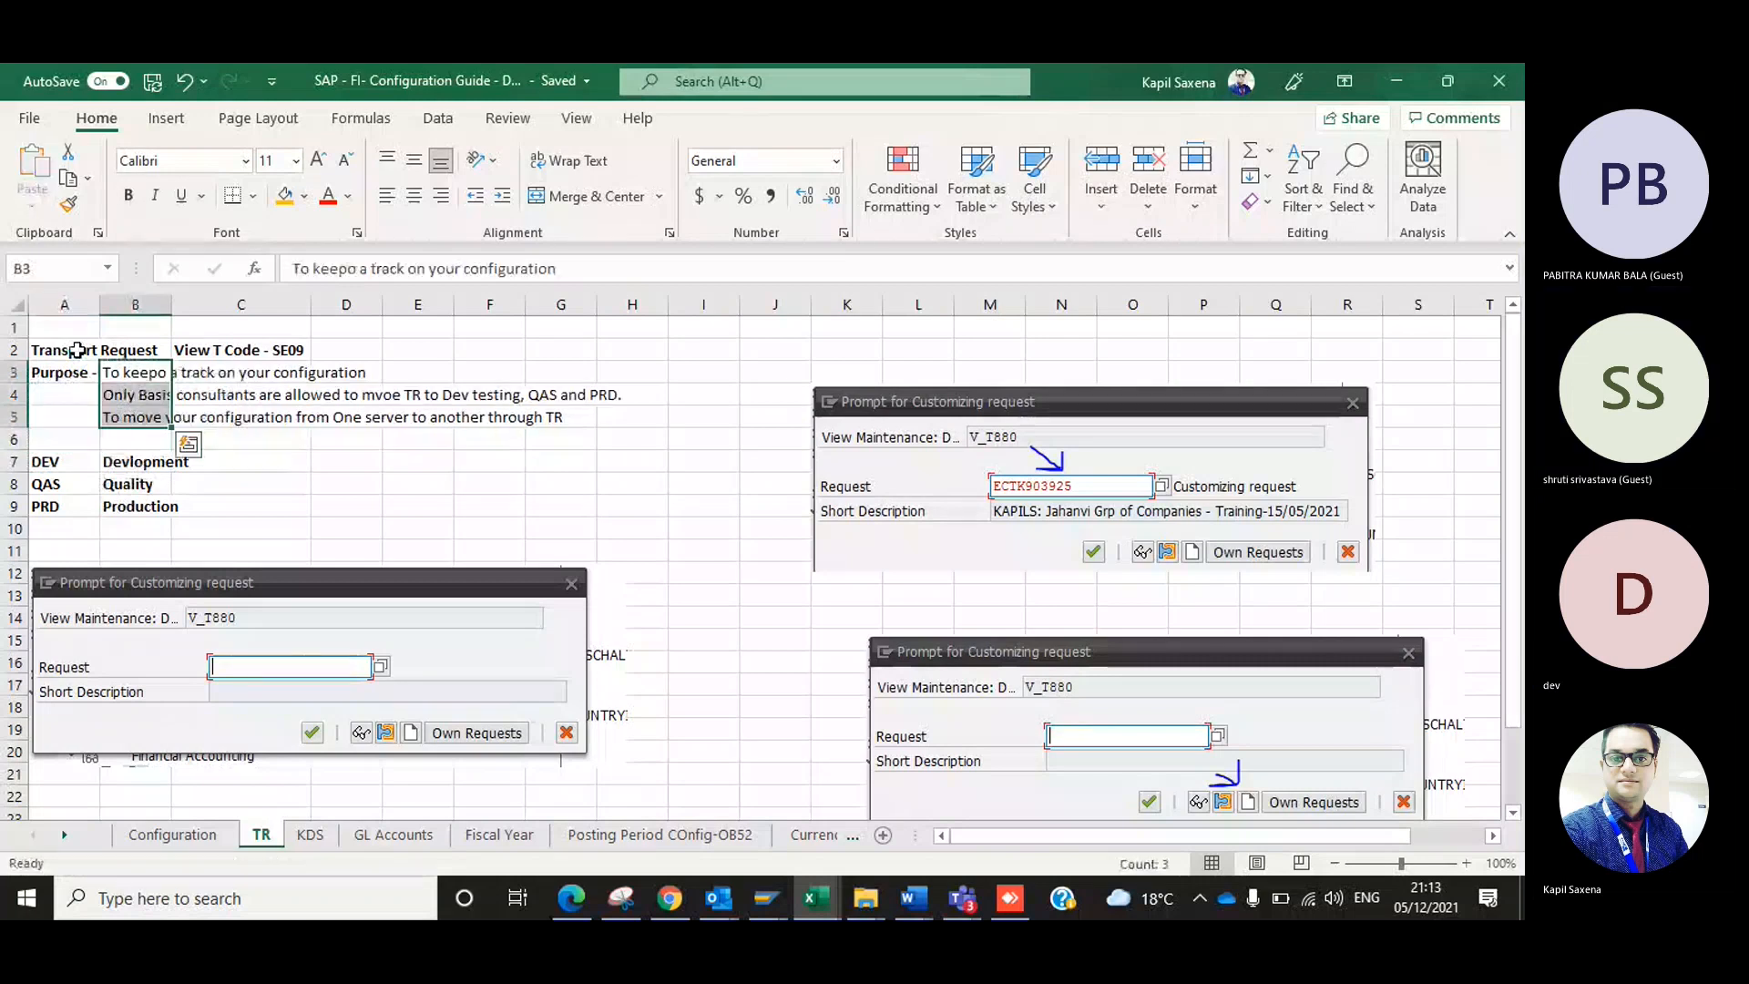
Try fitting column B to its longest text, and undo the width change.
key("Down")
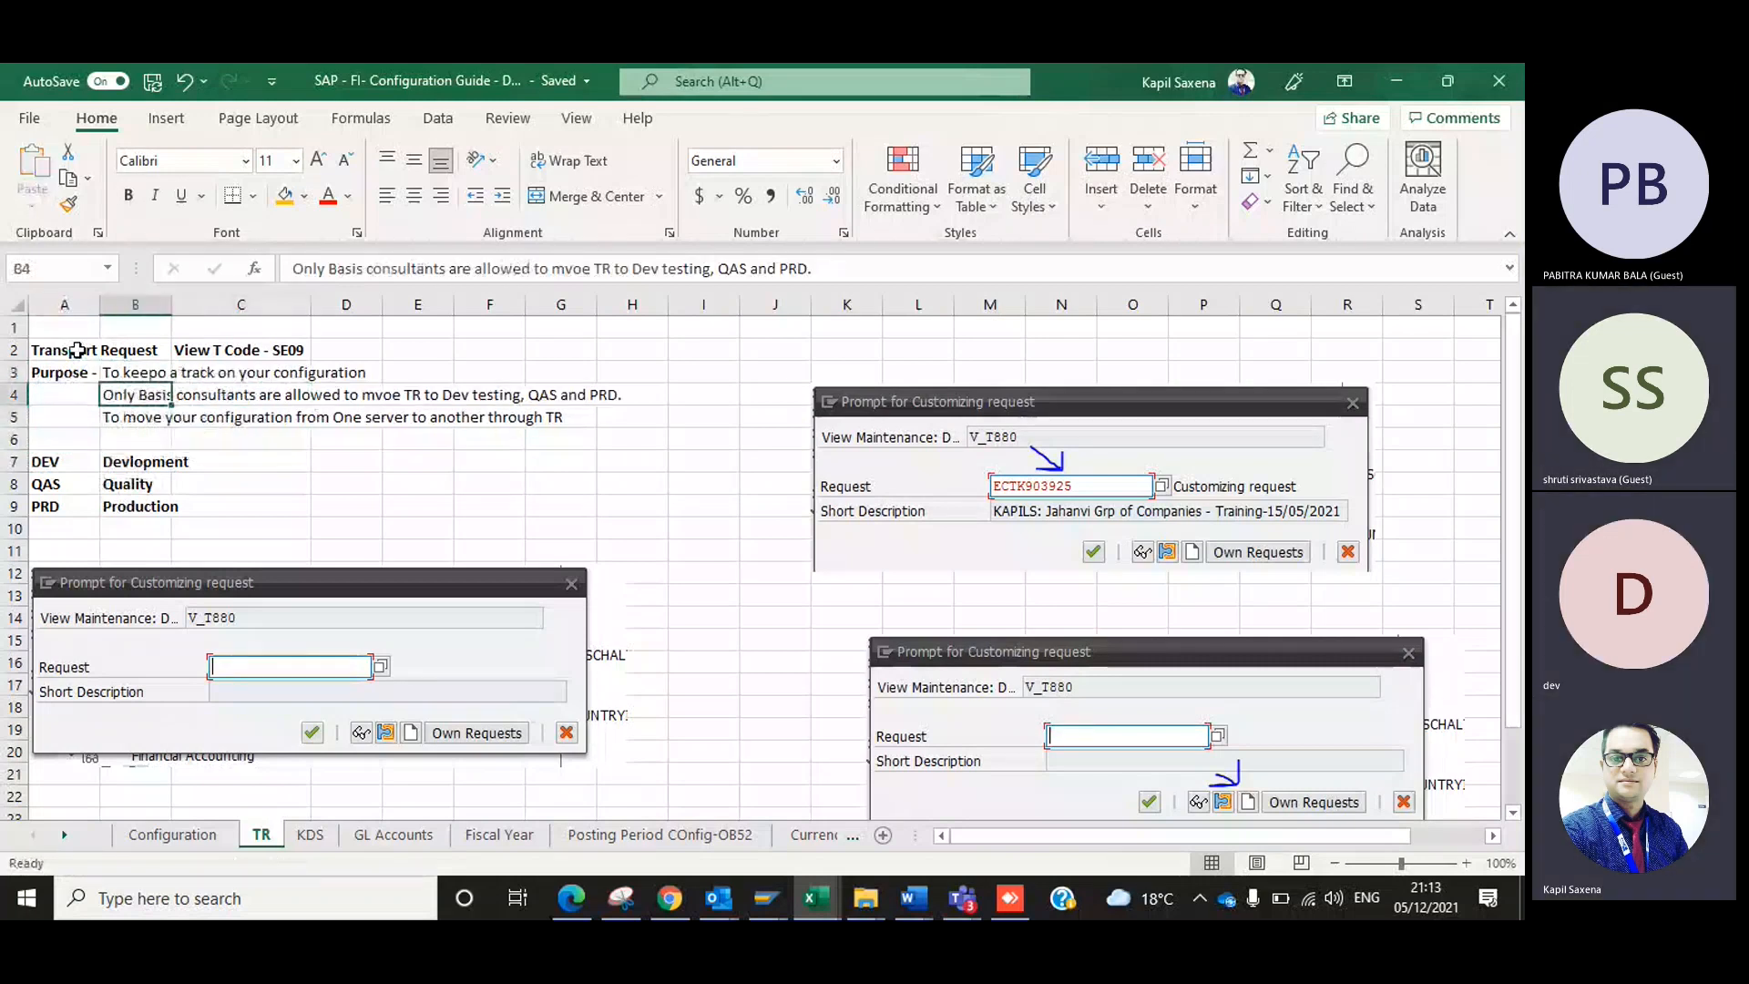
double_click(164, 308)
left_click(244, 418)
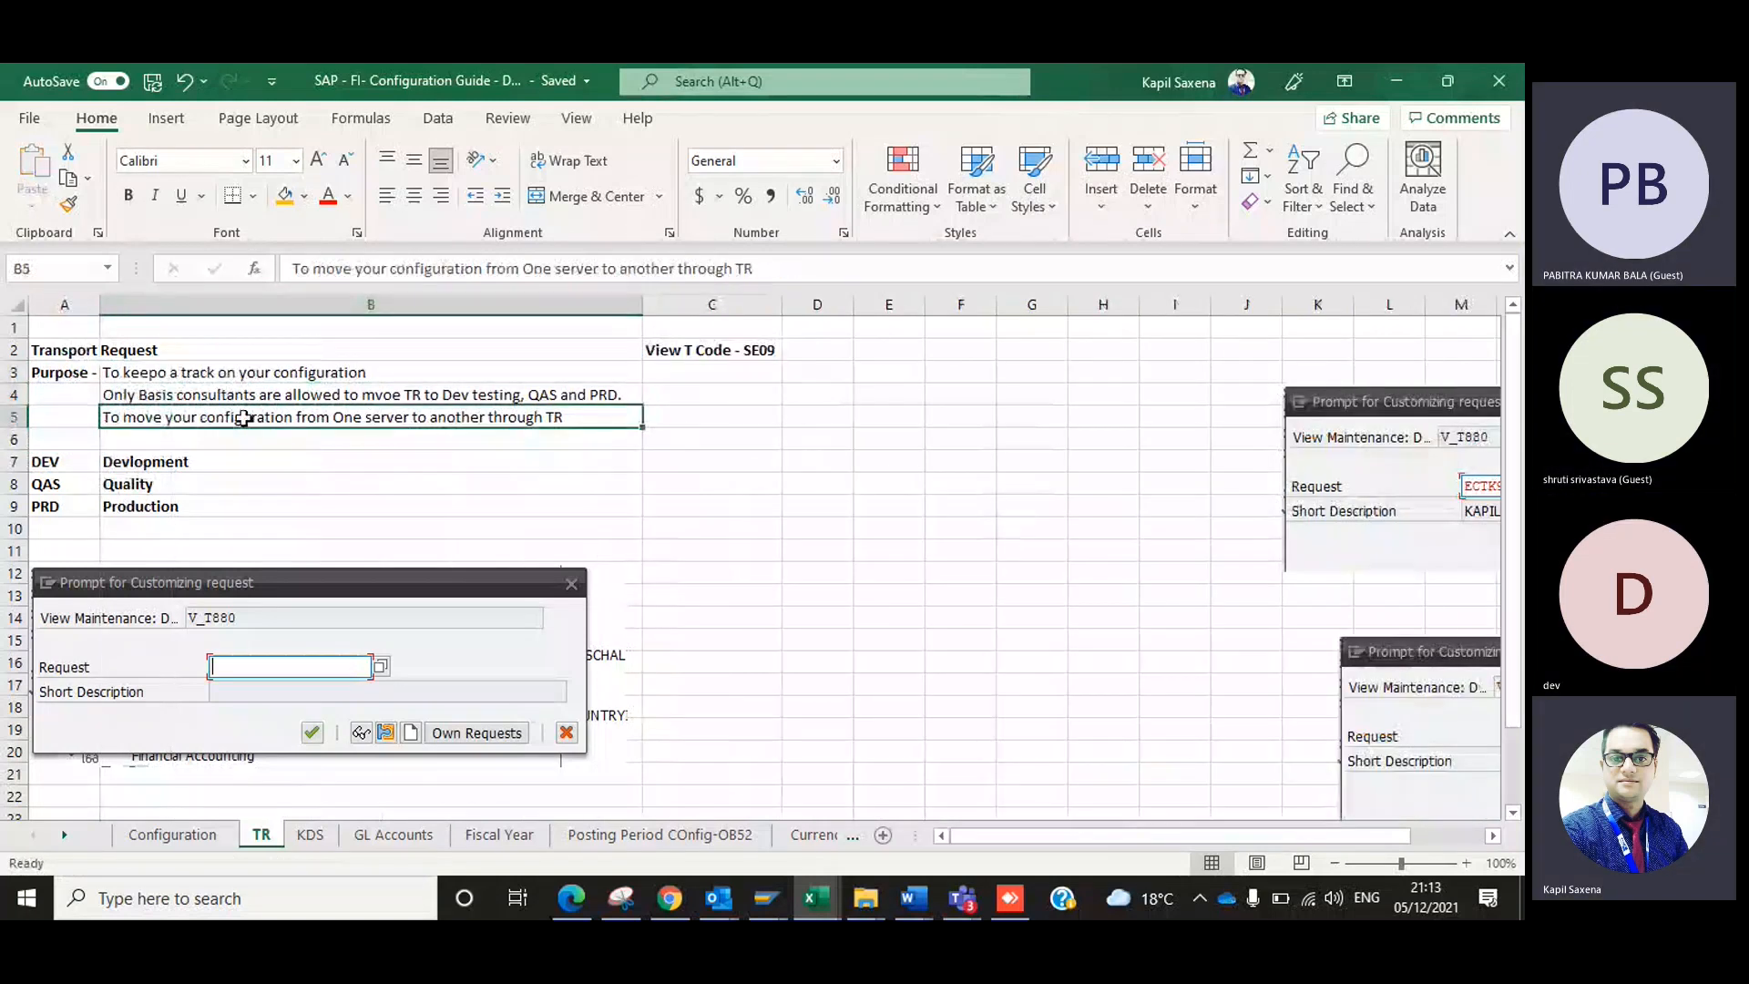
key("ctrl+z")
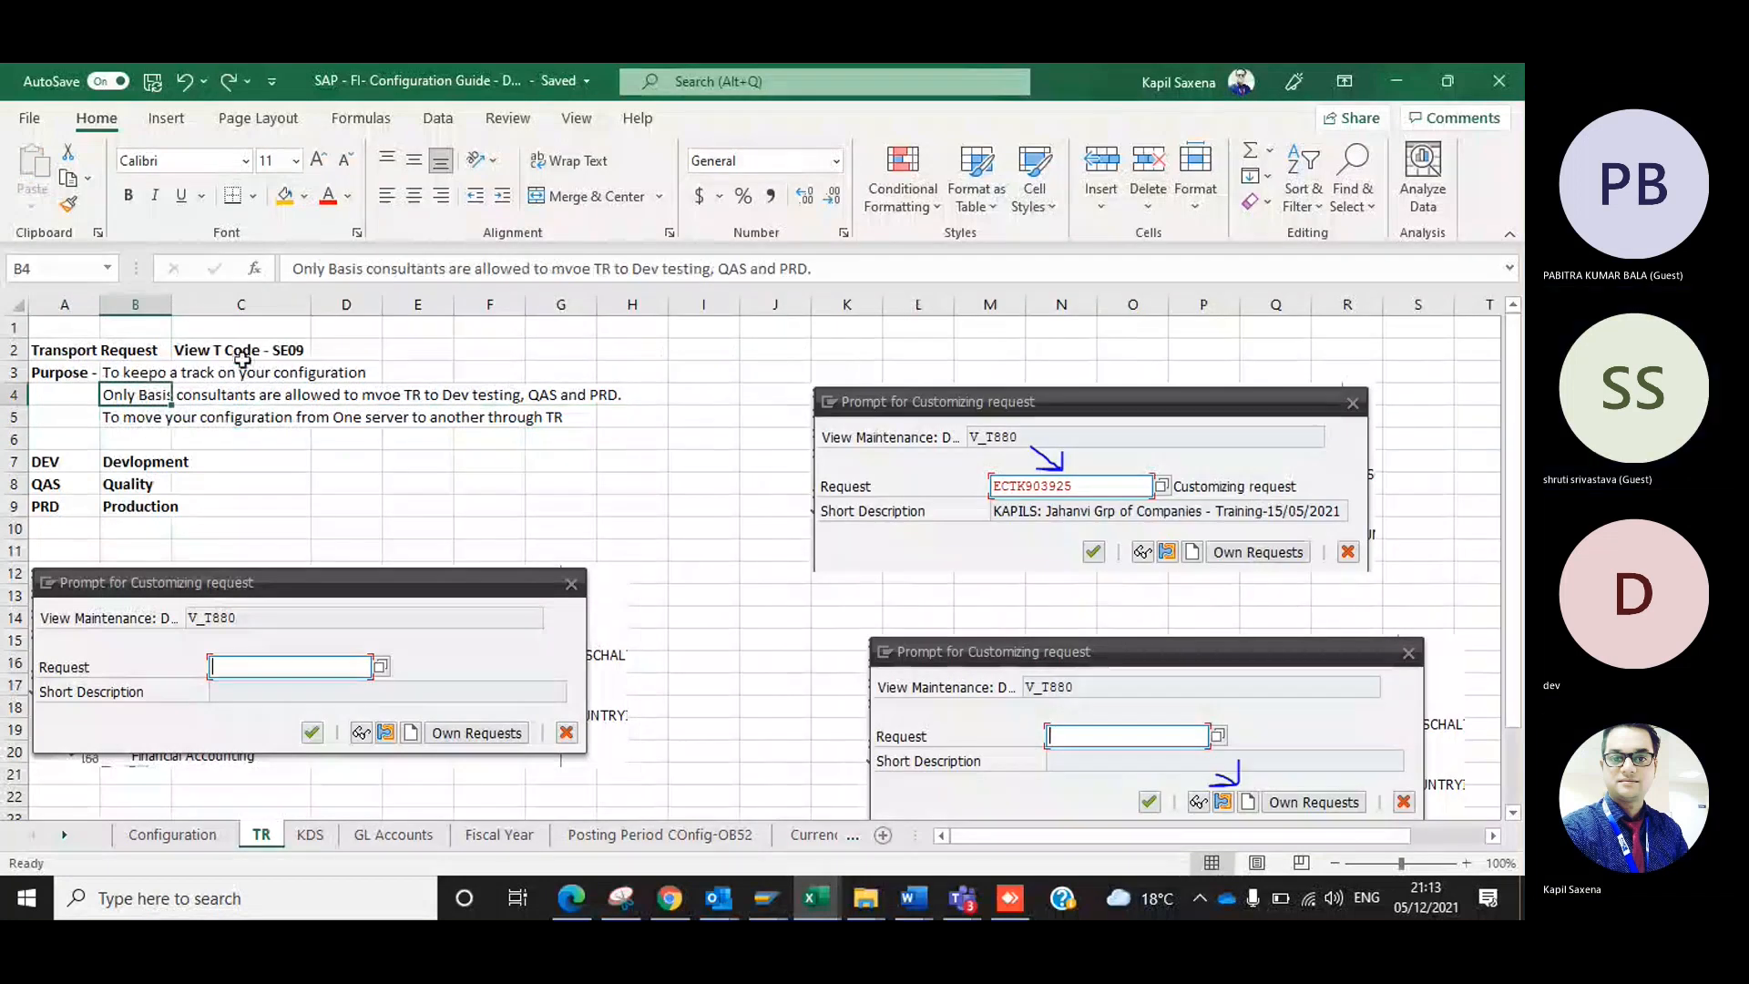
Correct the misspelled "keepo" in cell B3 to "keep".
double_click(157, 372)
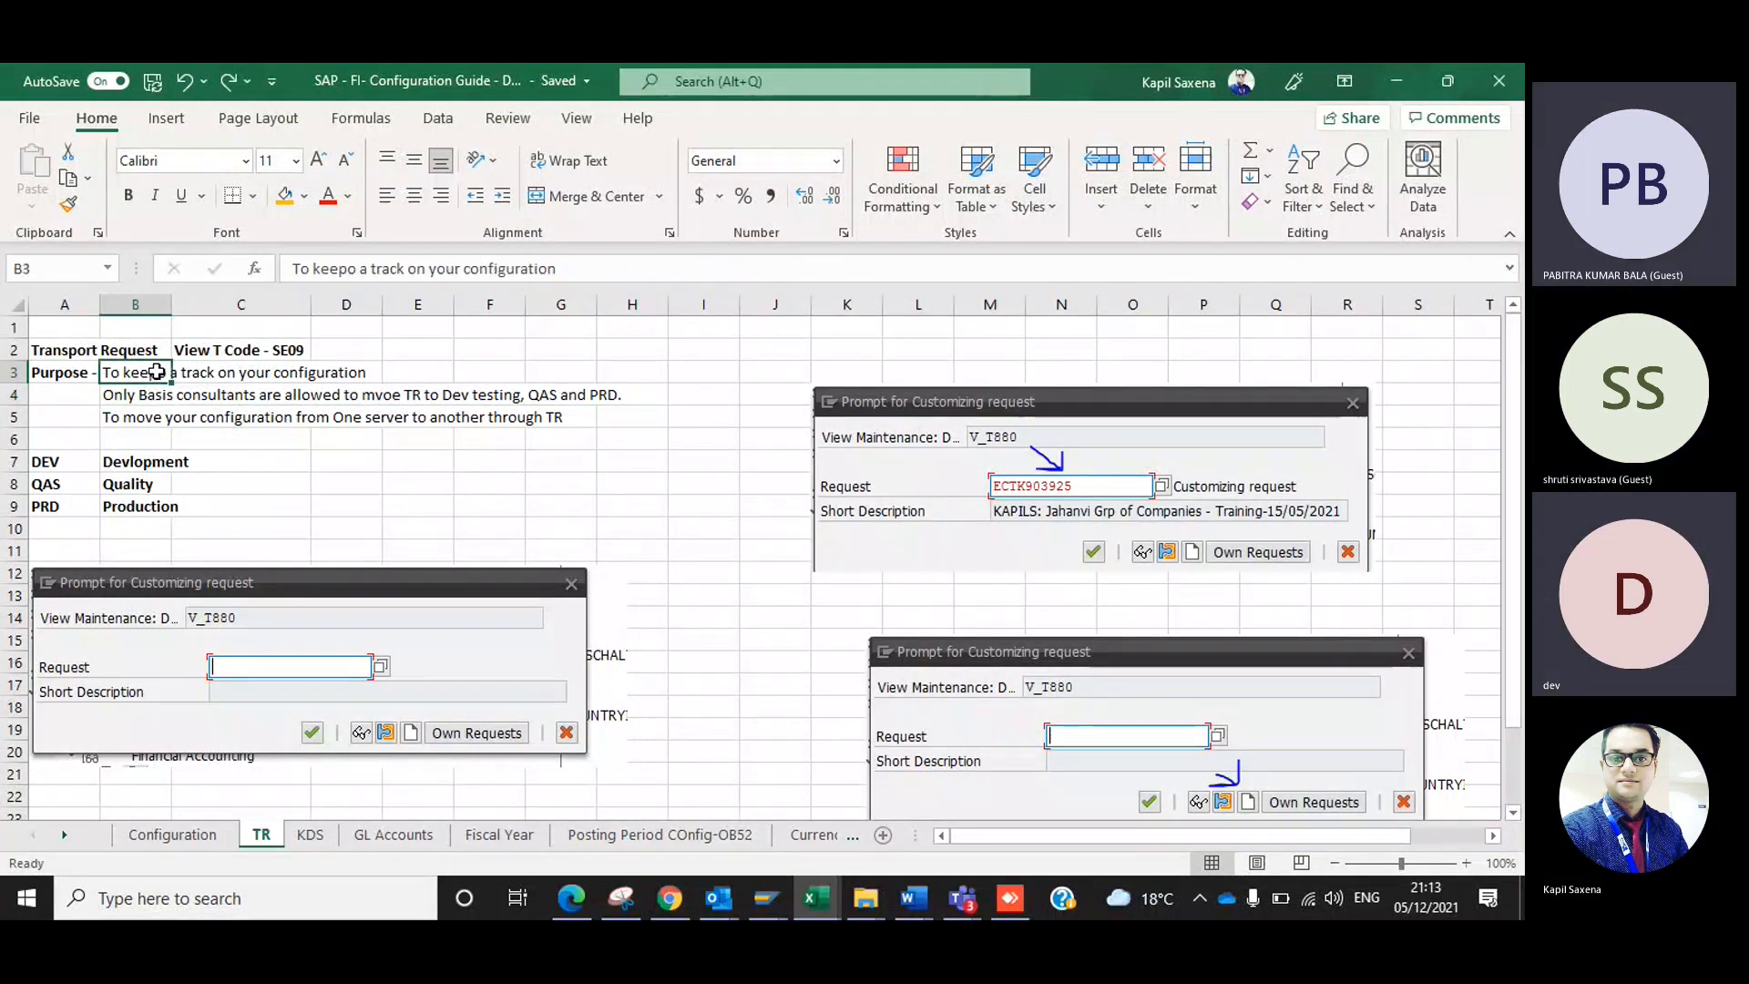
key("Delete")
key("Tab")
left_click(157, 371)
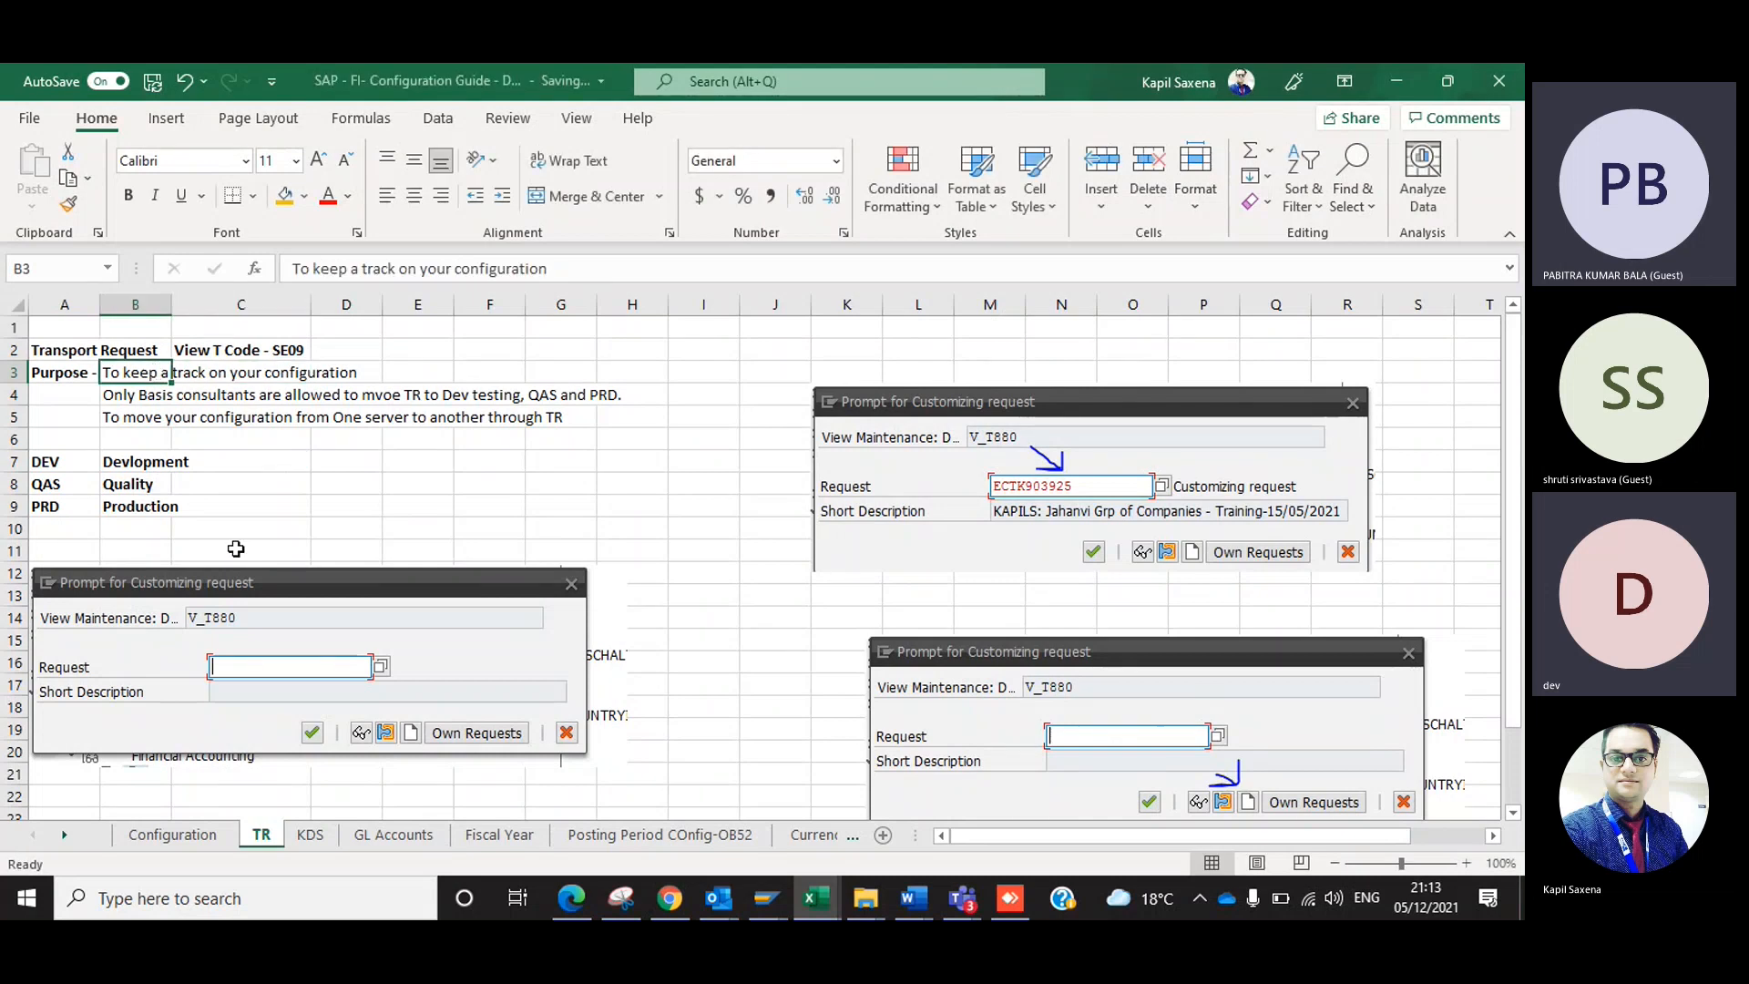
Switch to SAP and exit the Transport Organizer.
key("alt+Tab")
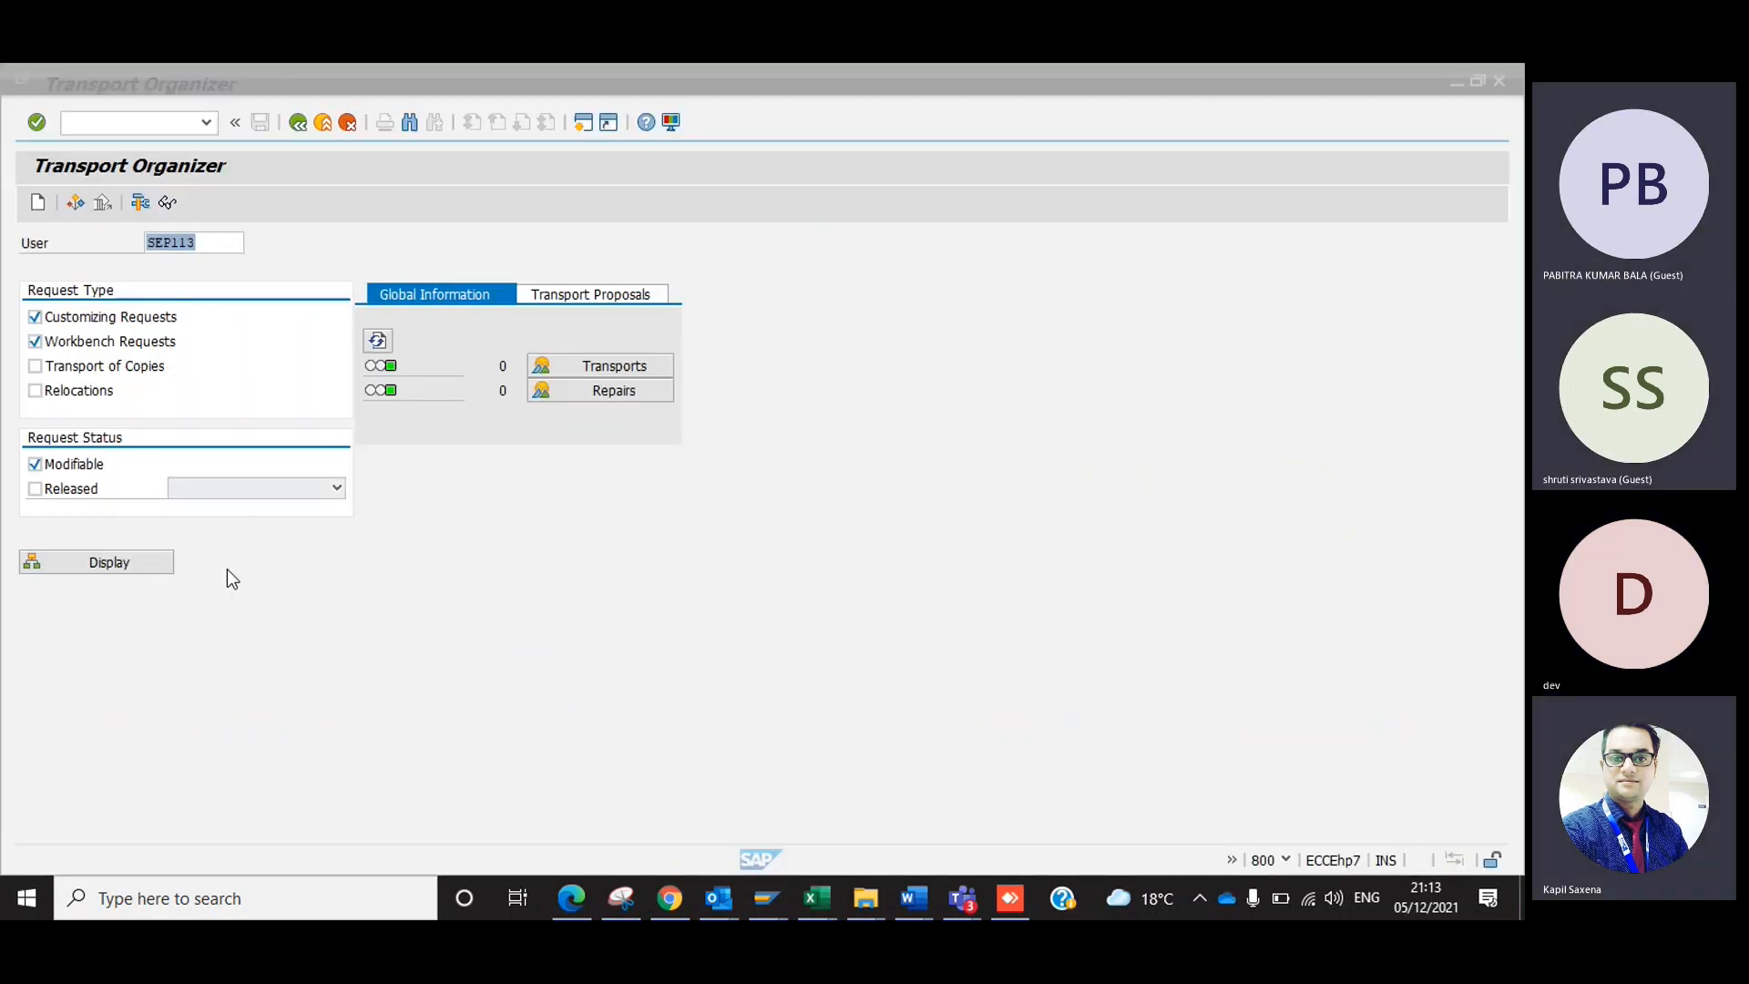
left_click(322, 122)
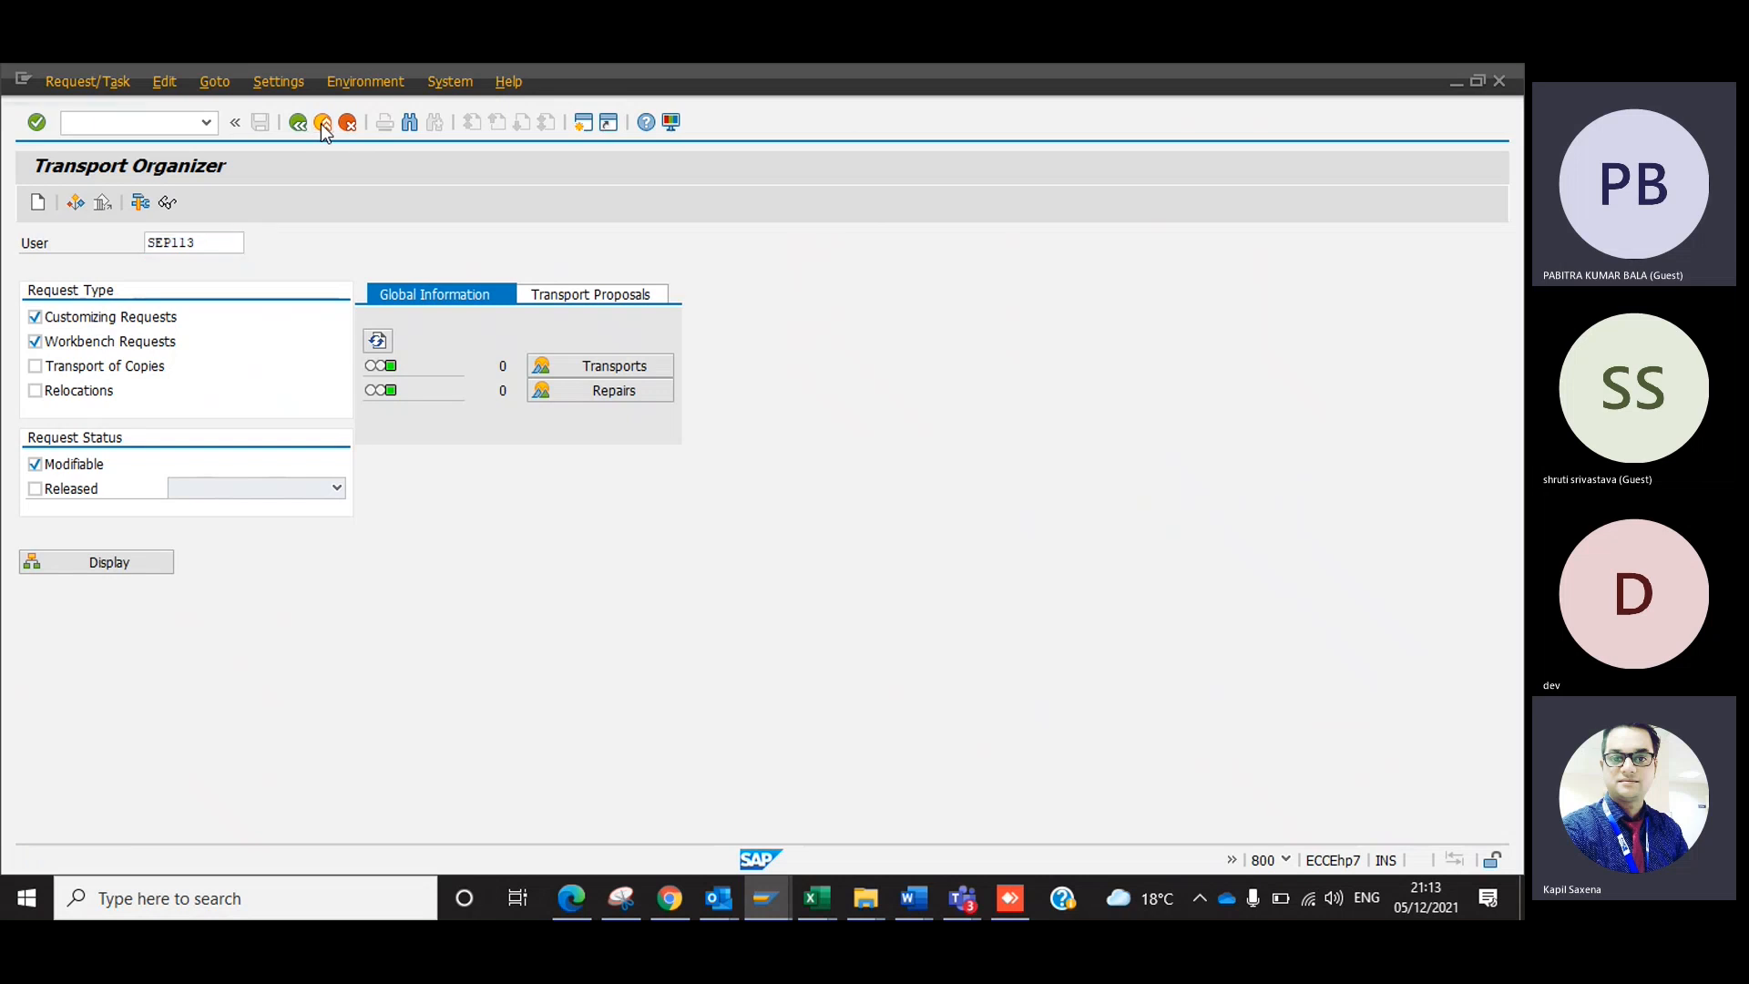
Bring up the Configuration sheet in Excel, and return to SAP to open Customizing: Execute Project.
key("alt+Tab")
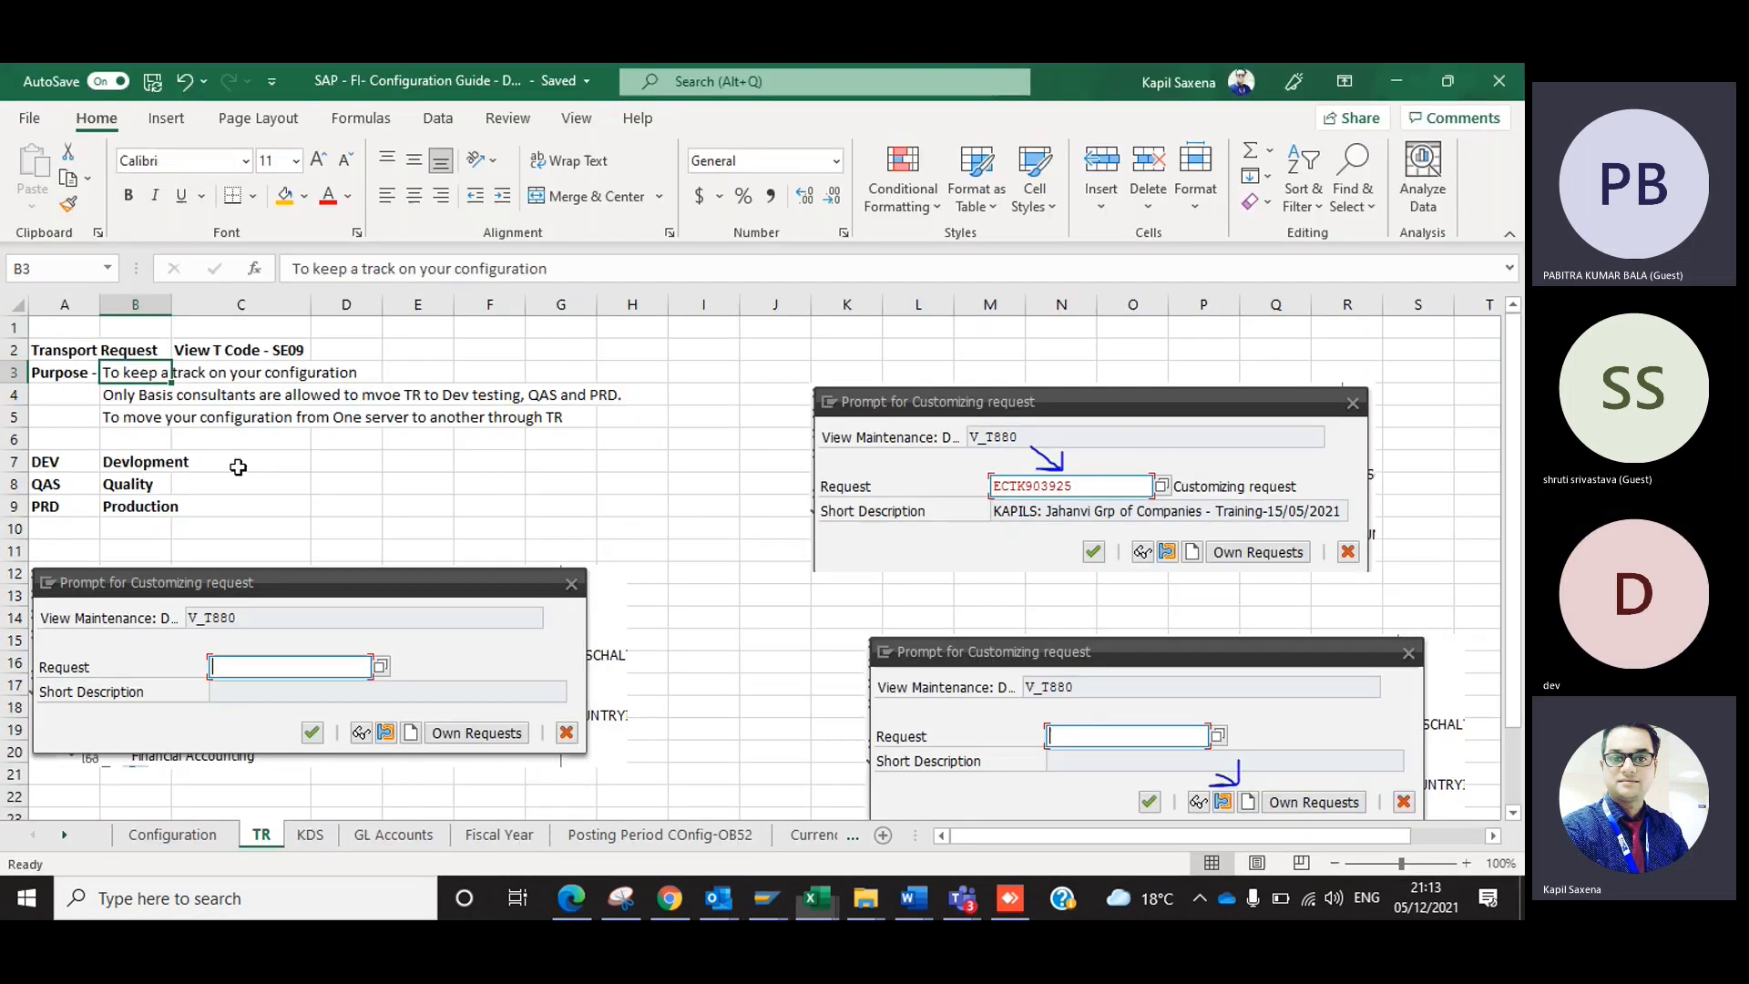
left_click(169, 830)
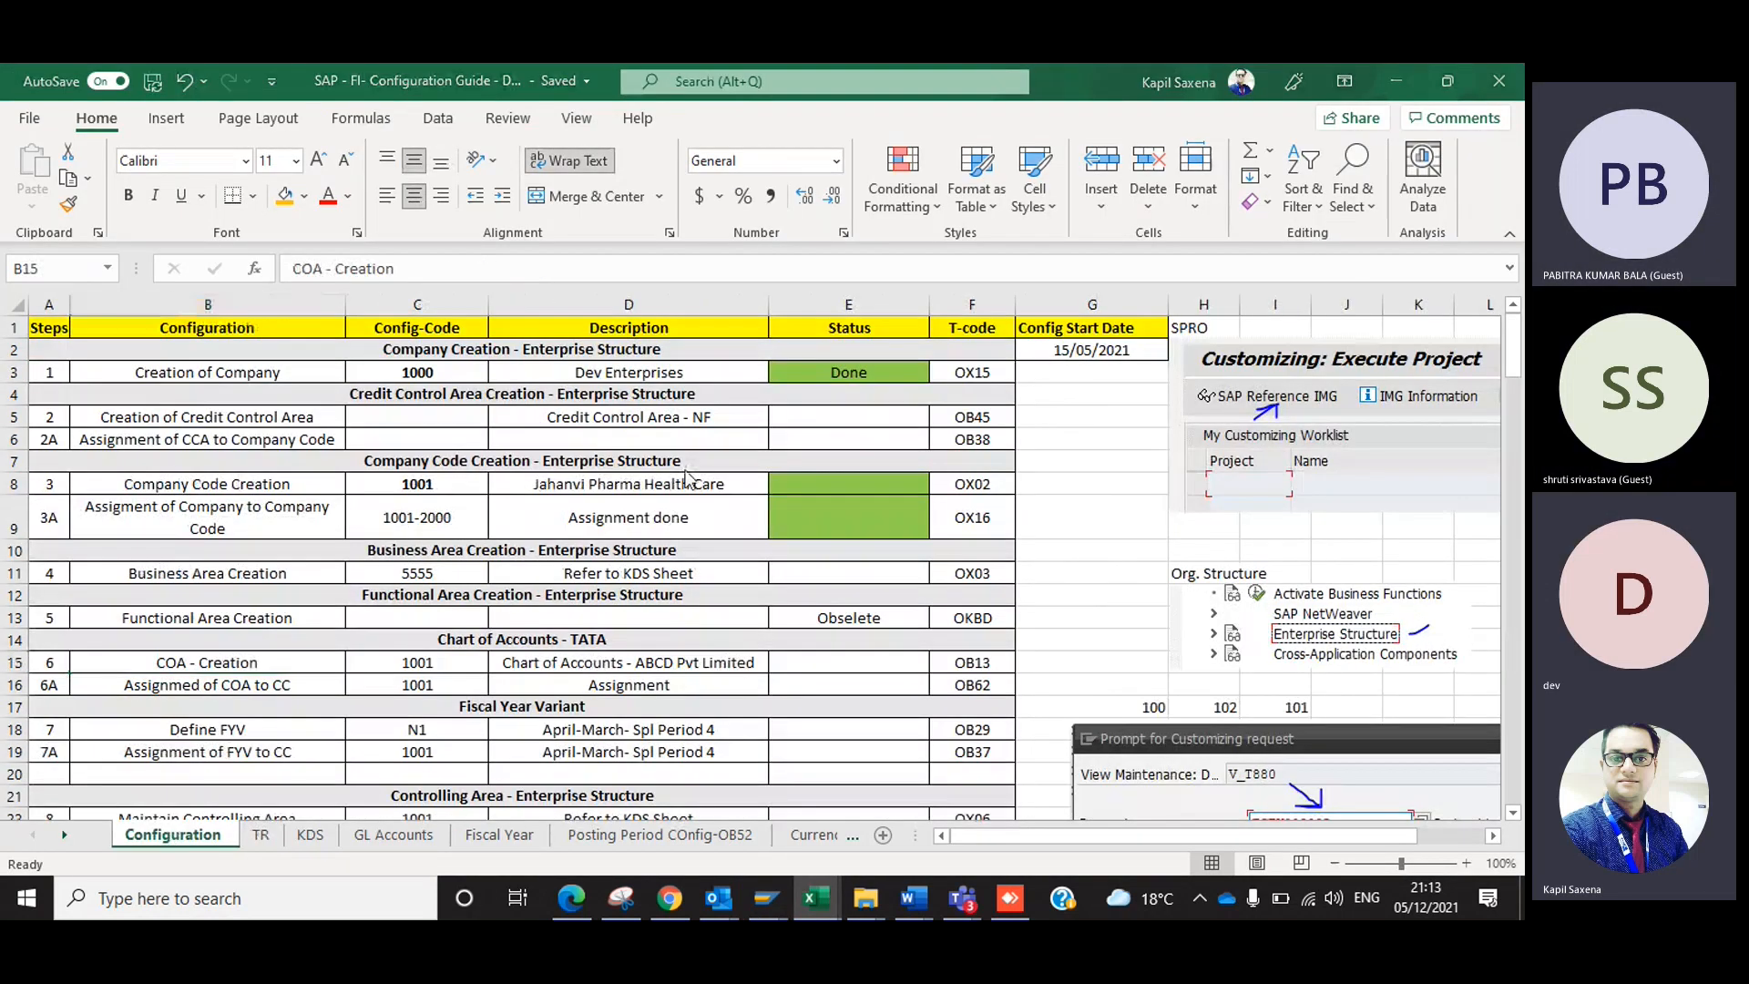
key("alt+Tab")
key("Return")
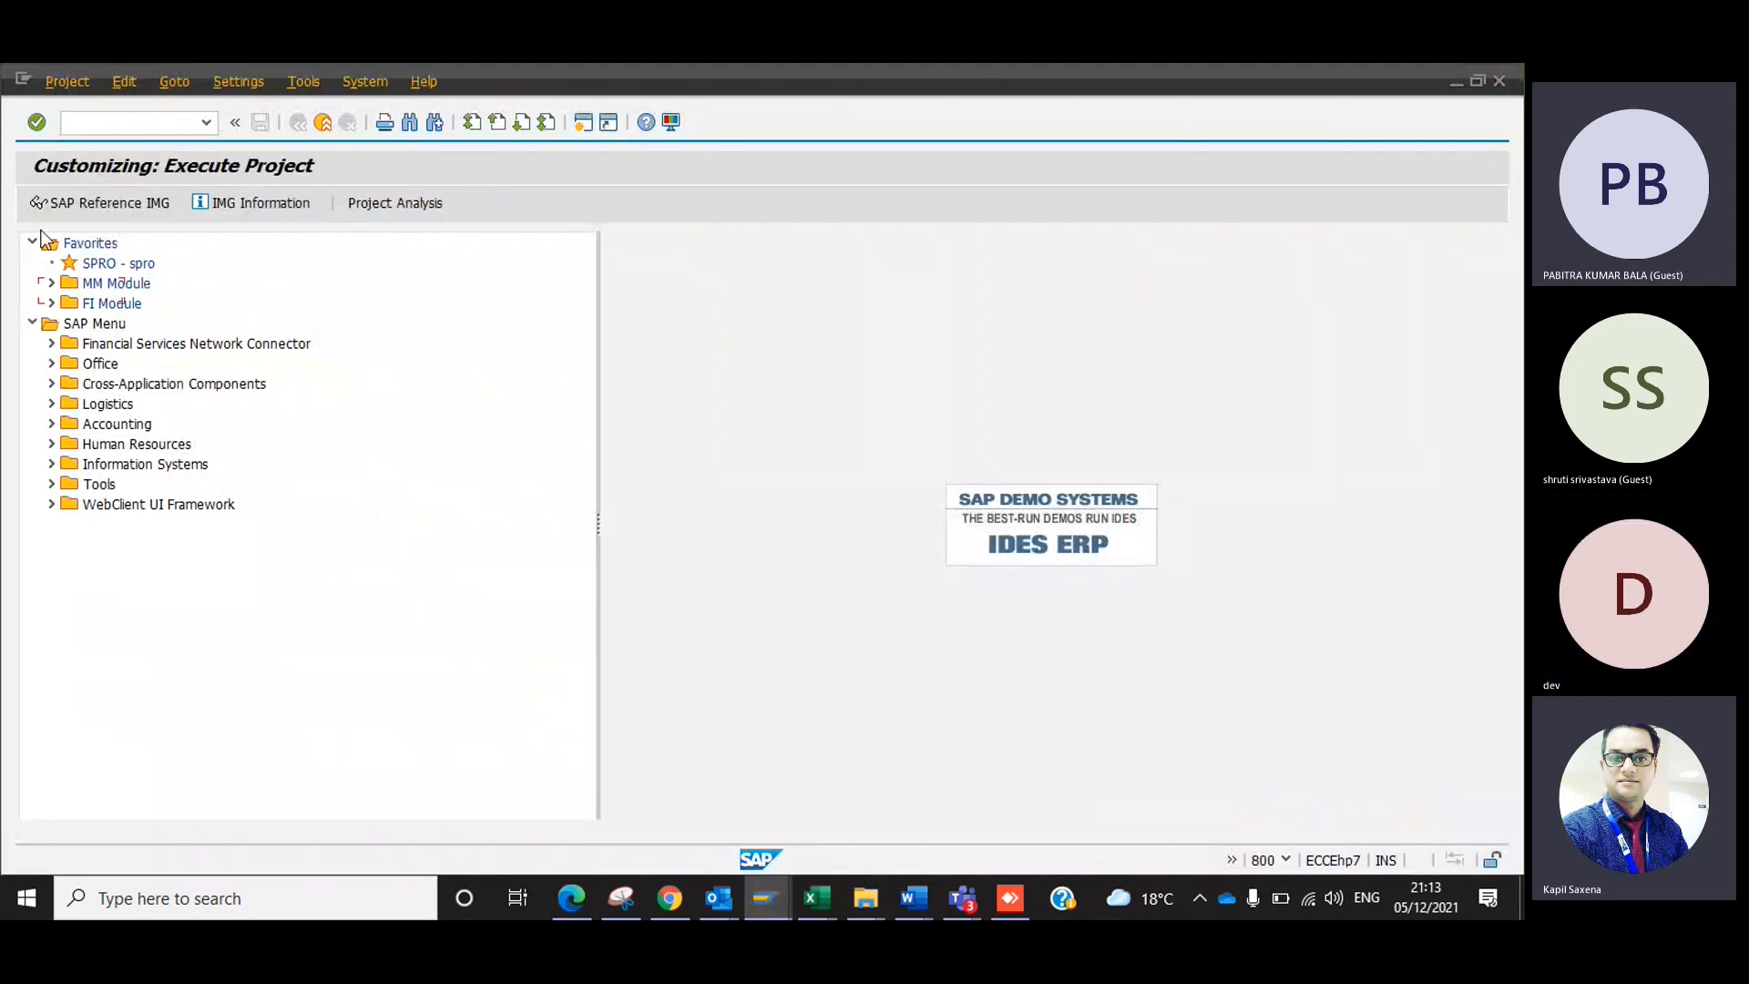
Open the SAP Reference IMG and run Define company under Enterprise Structure, Definition, Financial Accounting.
left_click(96, 195)
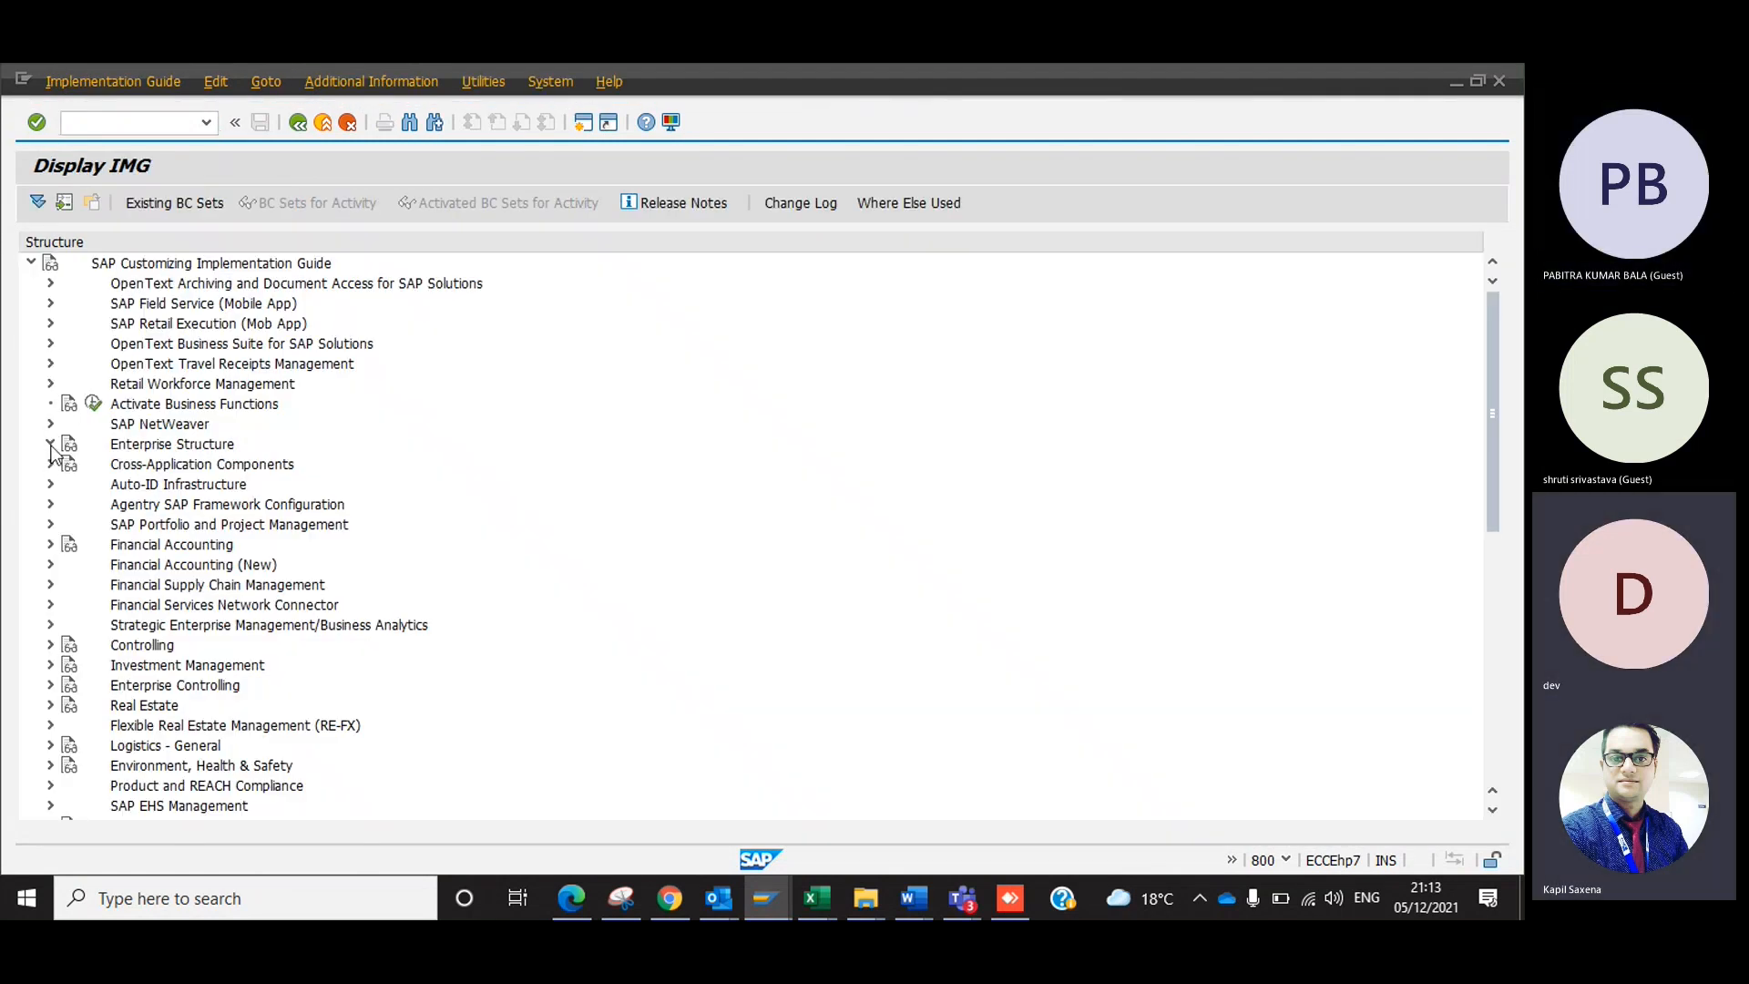
left_click(50, 444)
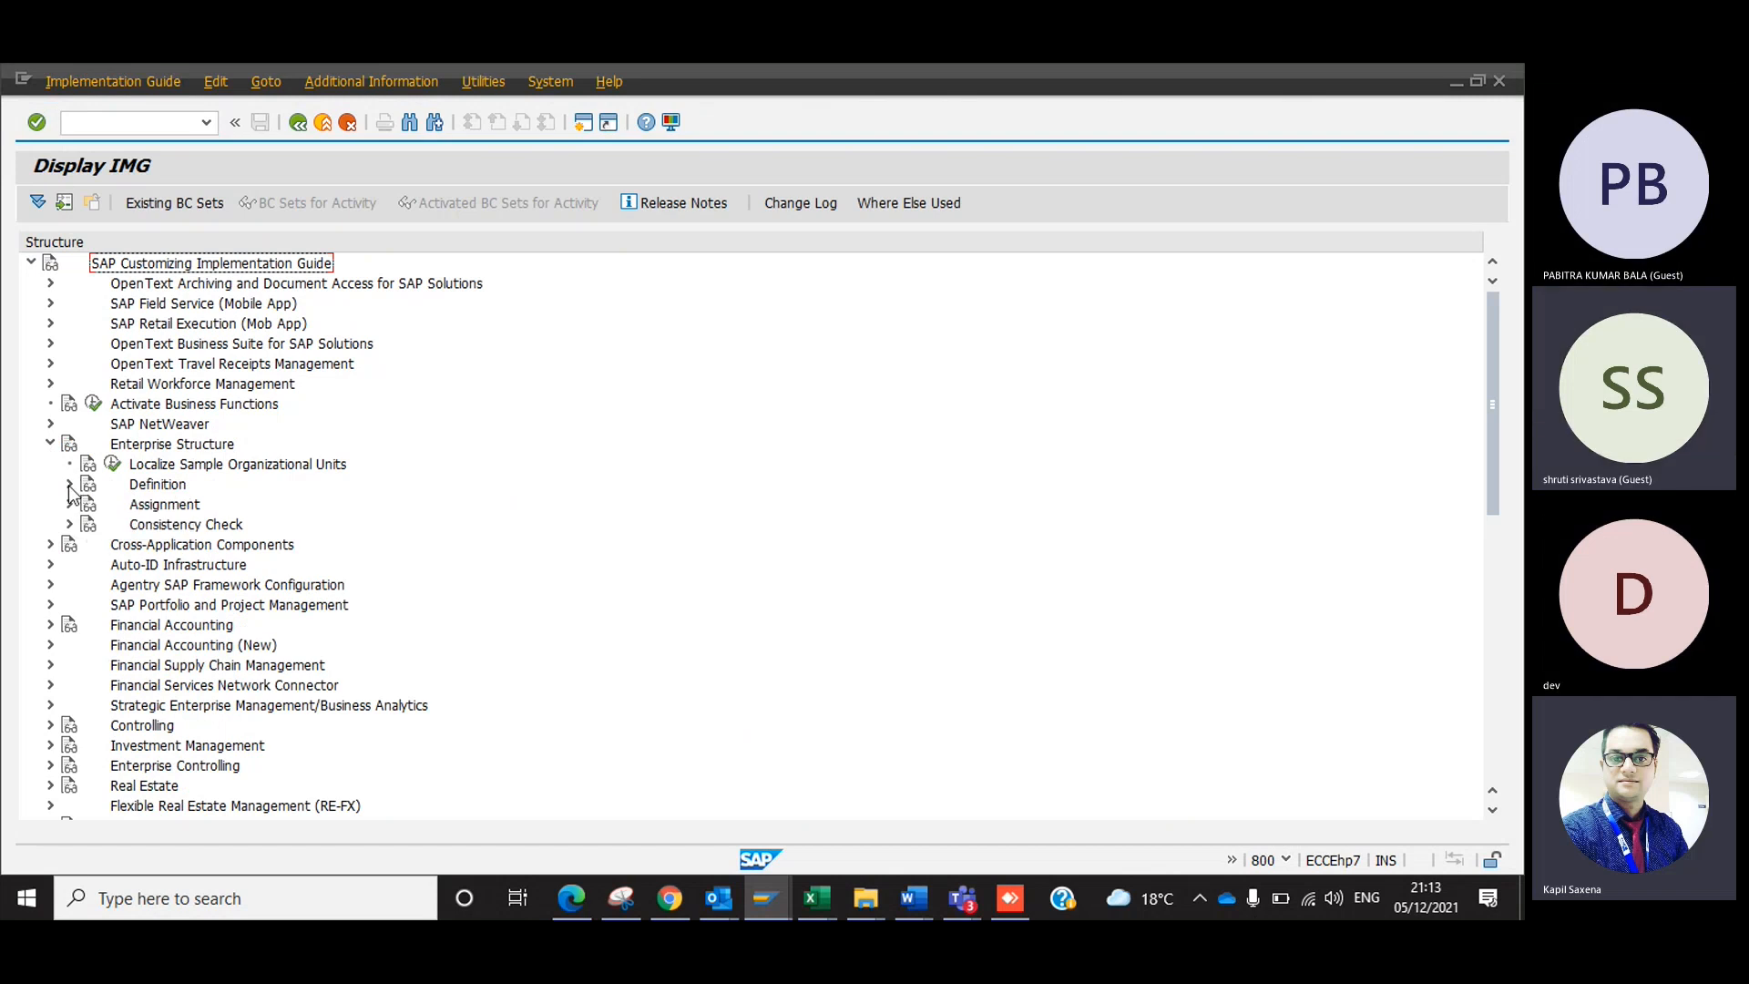
left_click(69, 484)
left_click(88, 504)
left_click(151, 525)
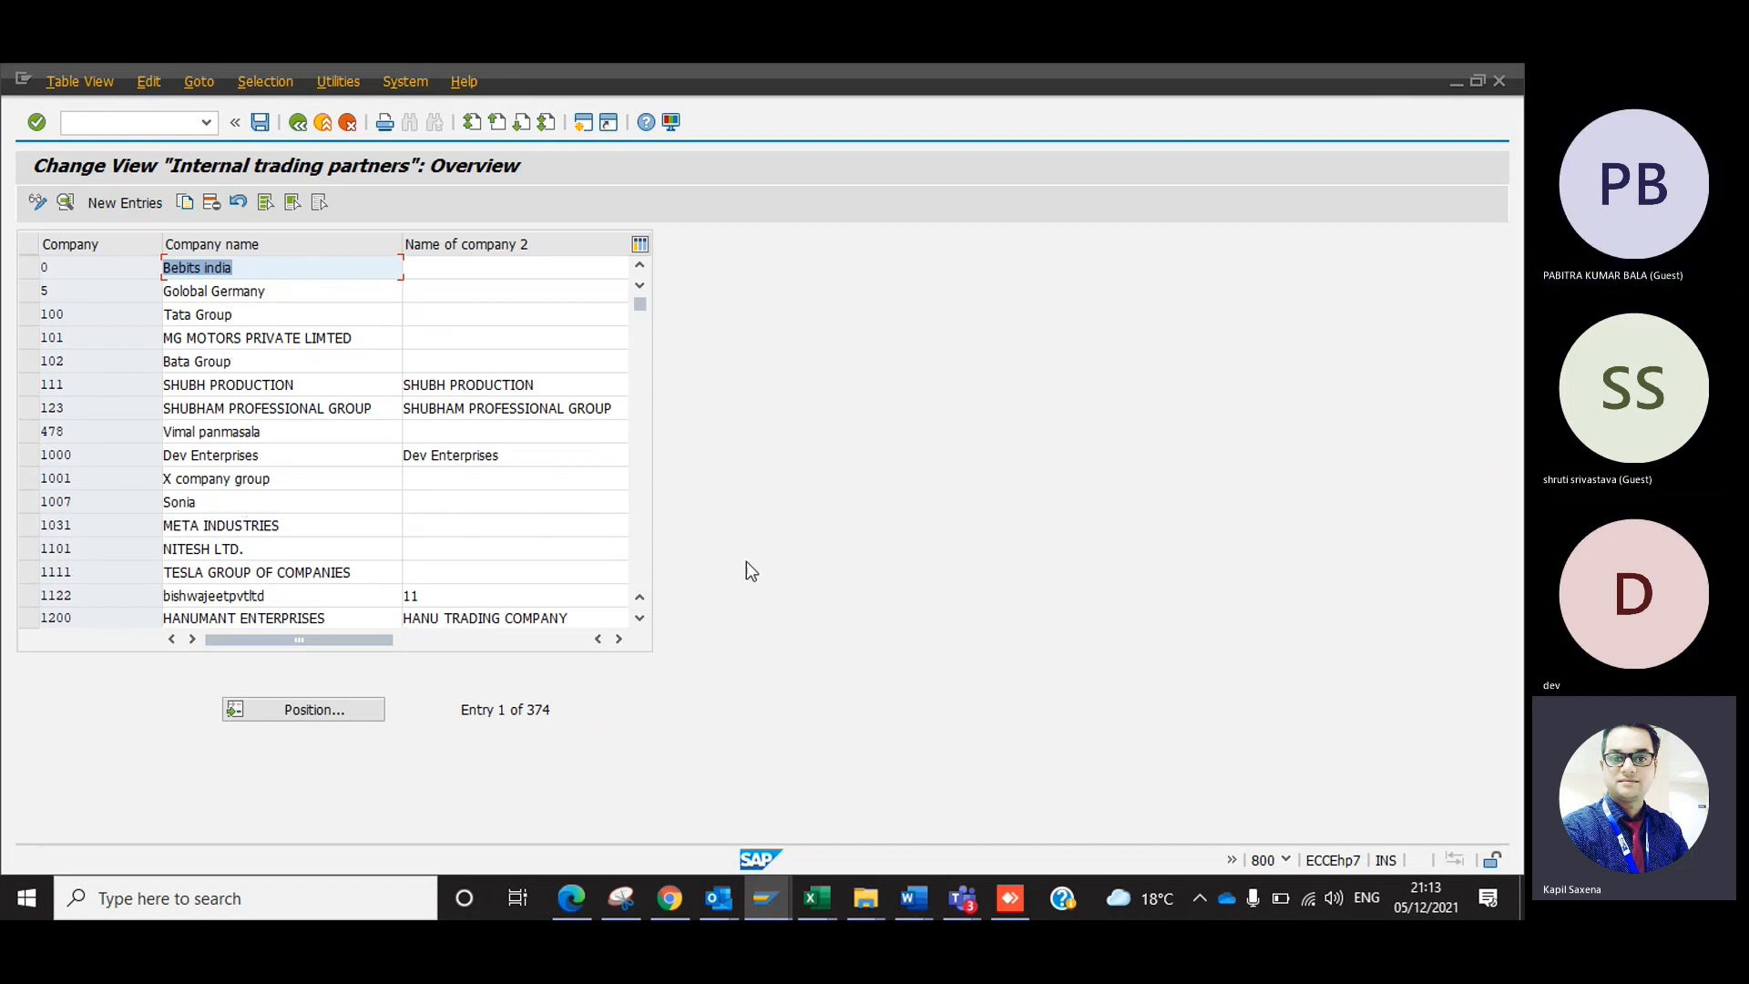
Delete the entry for company 1212 and save the deletion under the prompted customizing request.
left_click(642, 555)
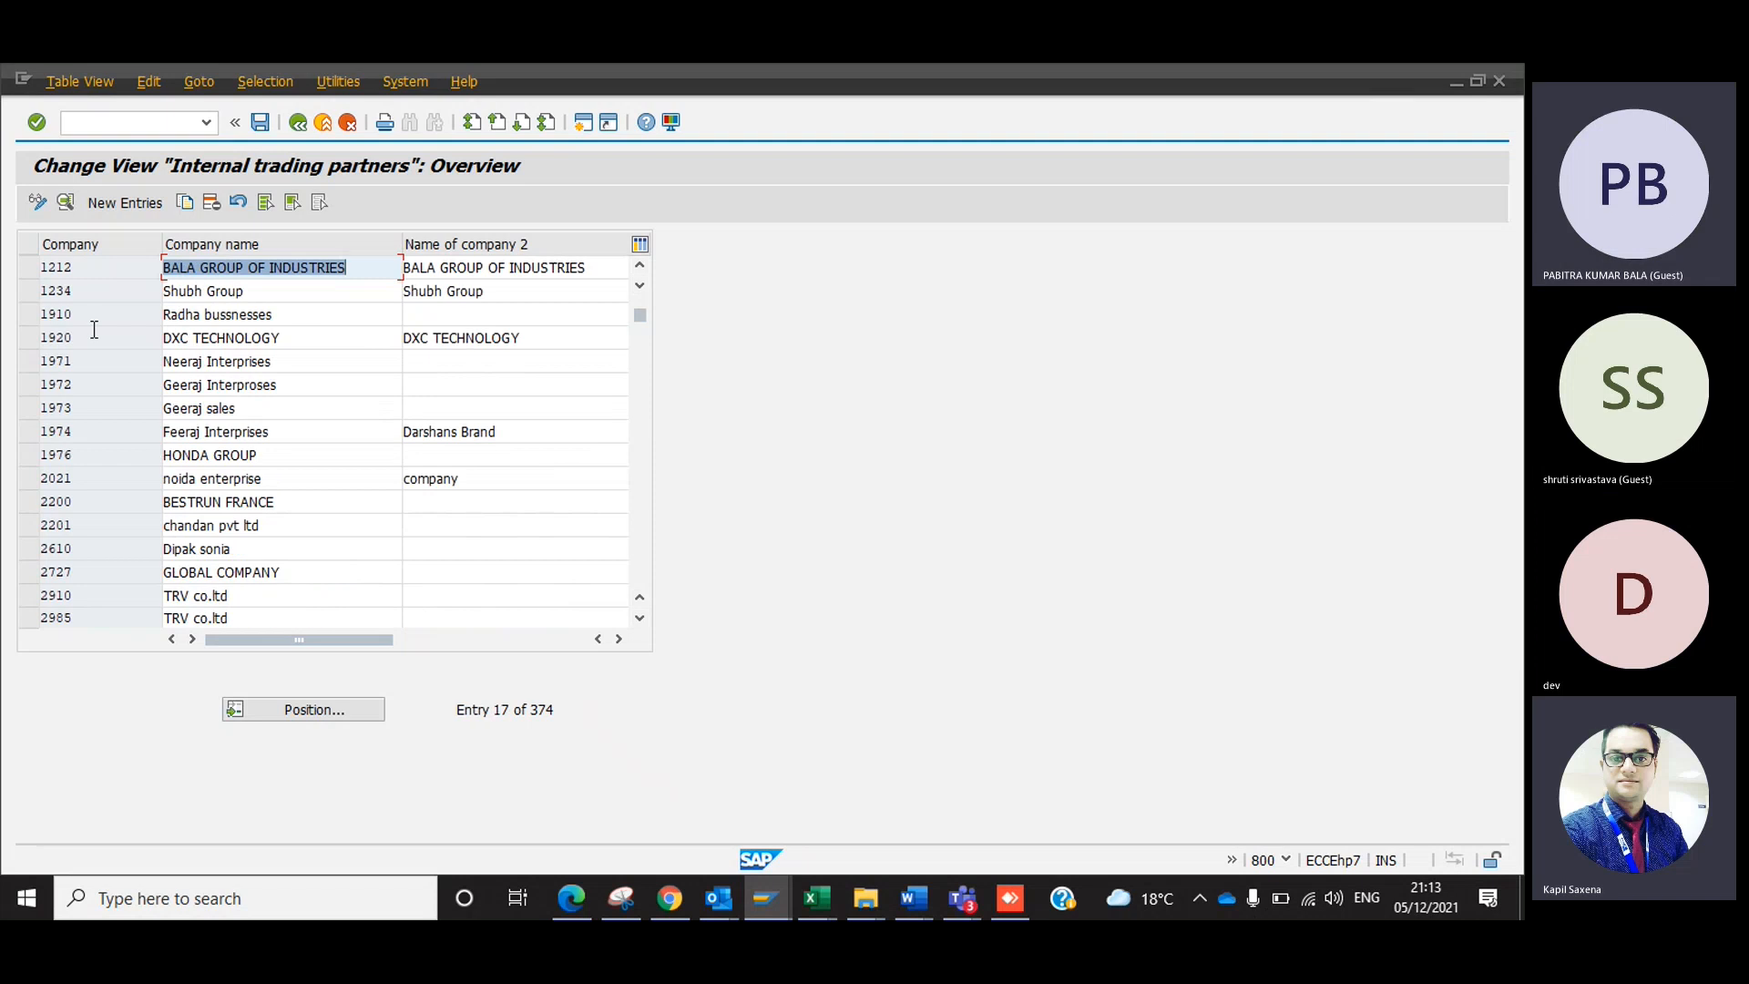
left_click(27, 266)
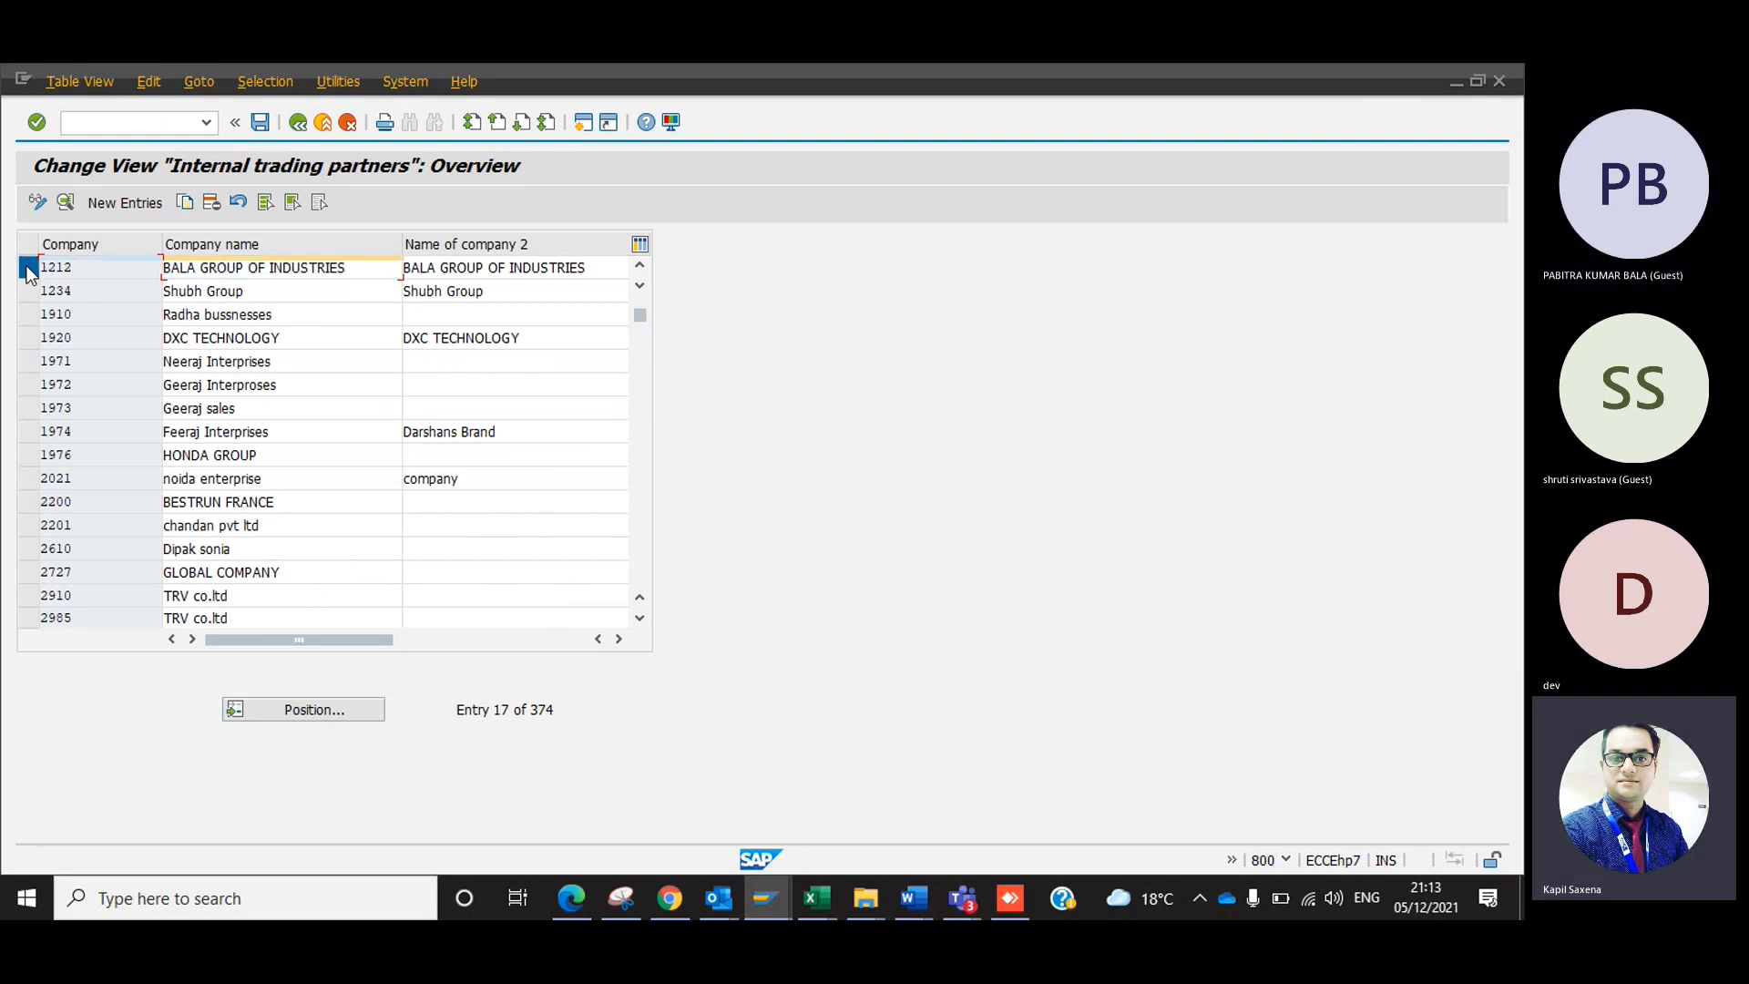
left_click(213, 204)
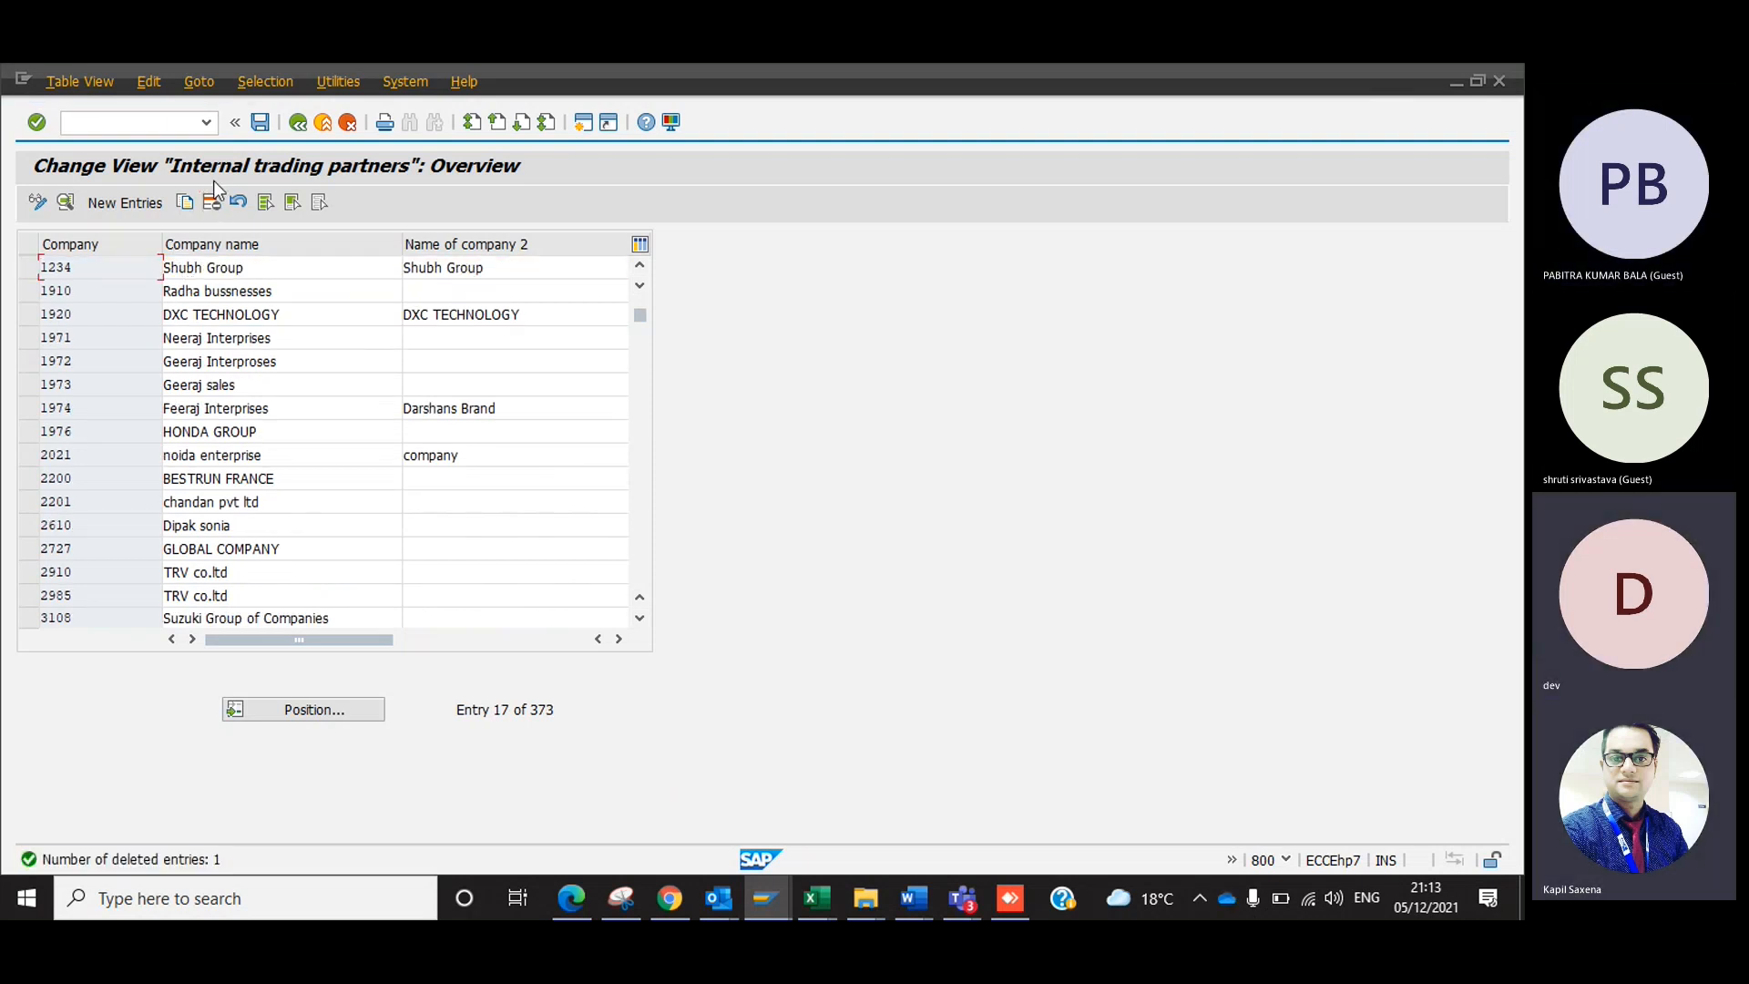
left_click(124, 203)
left_click(266, 415)
left_click(308, 118)
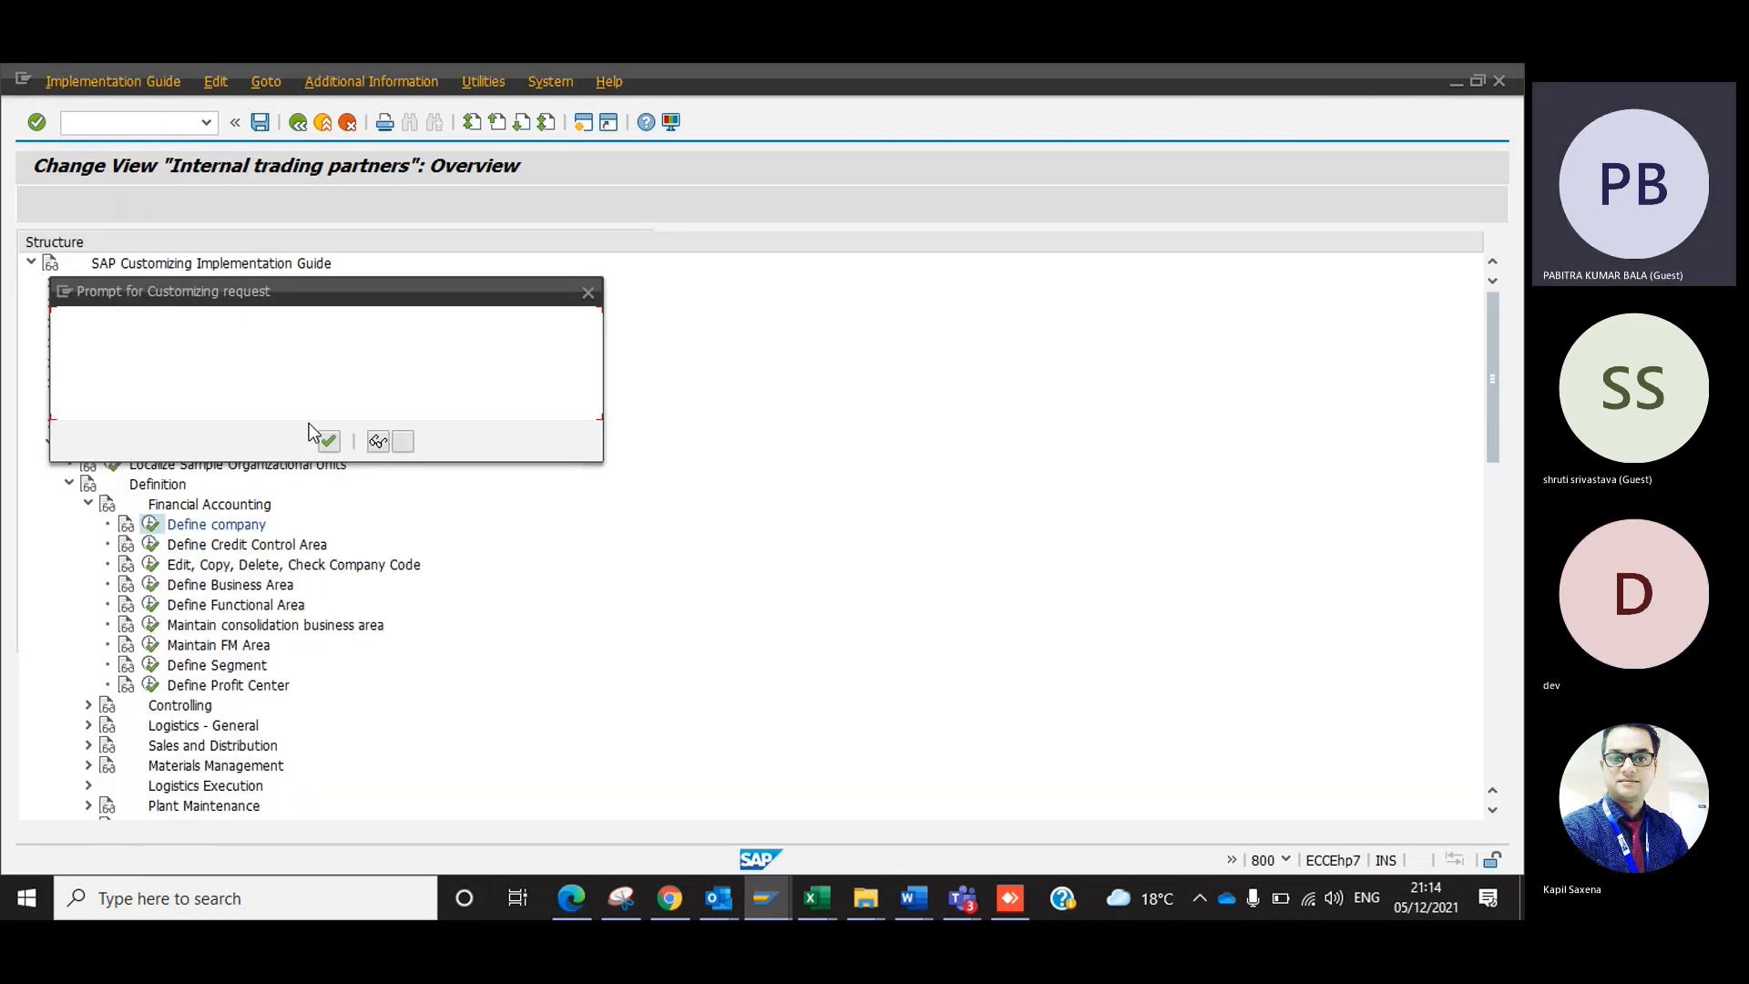
left_click(328, 447)
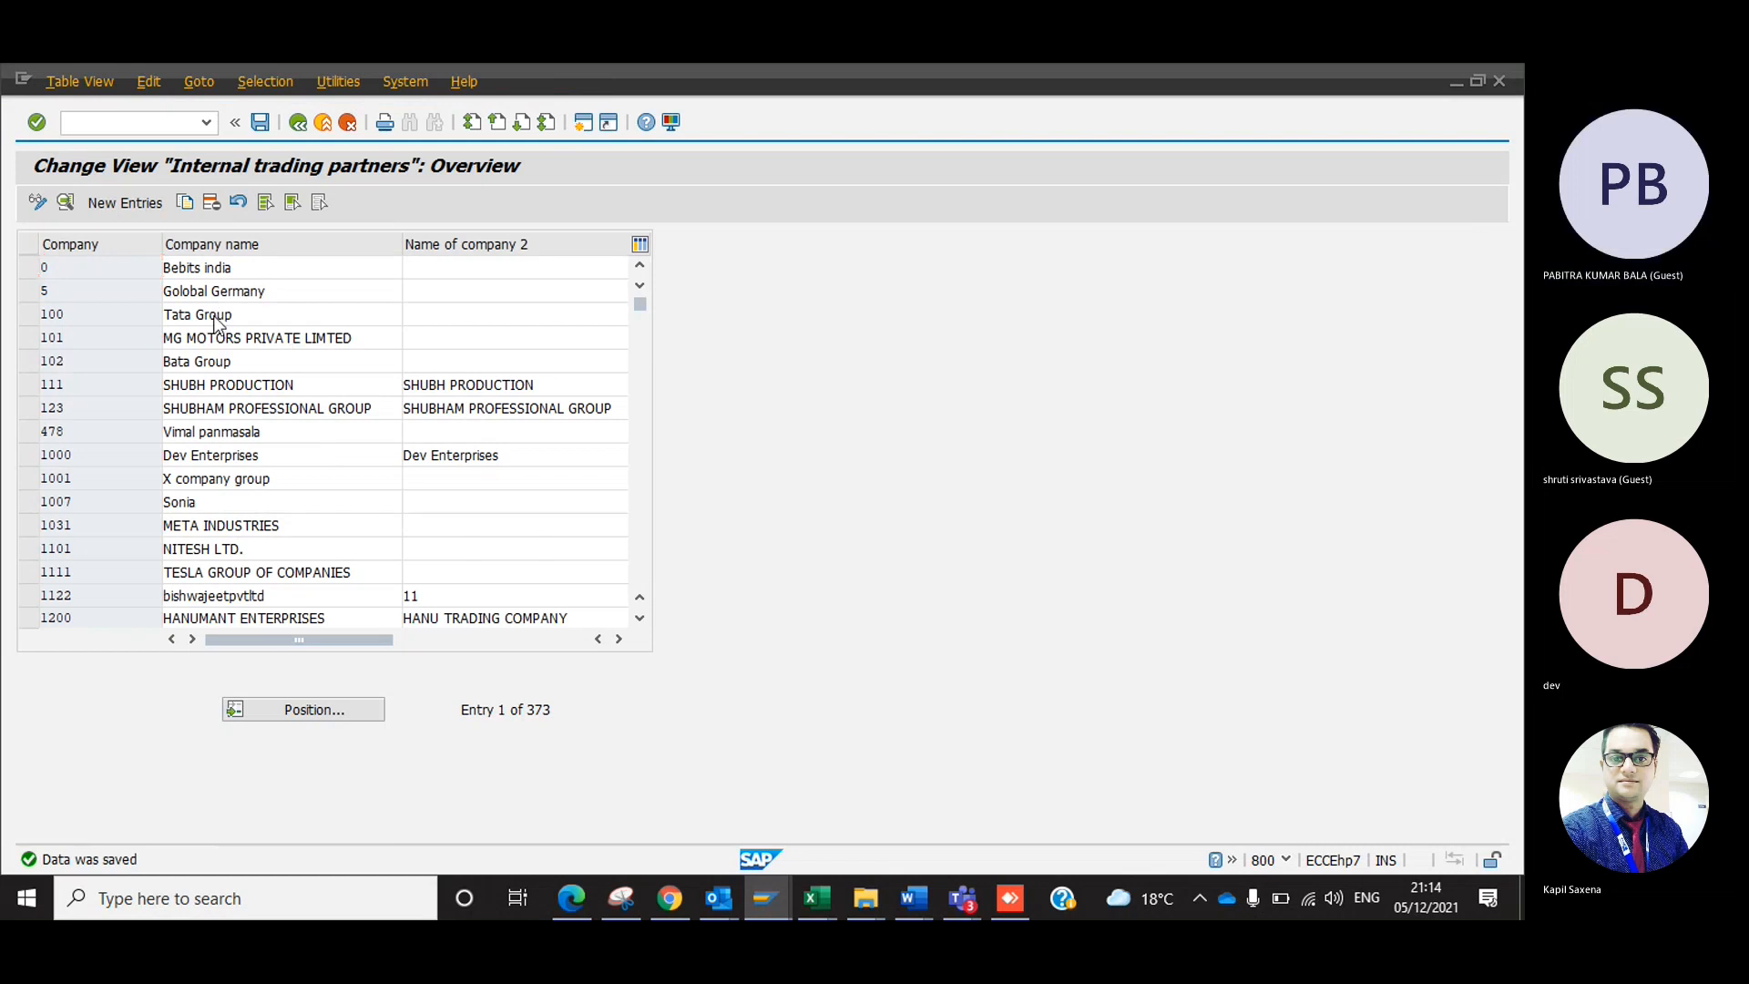
Leave and reopen the company overview, and select the entry for company 100, Tata Group.
key("F3")
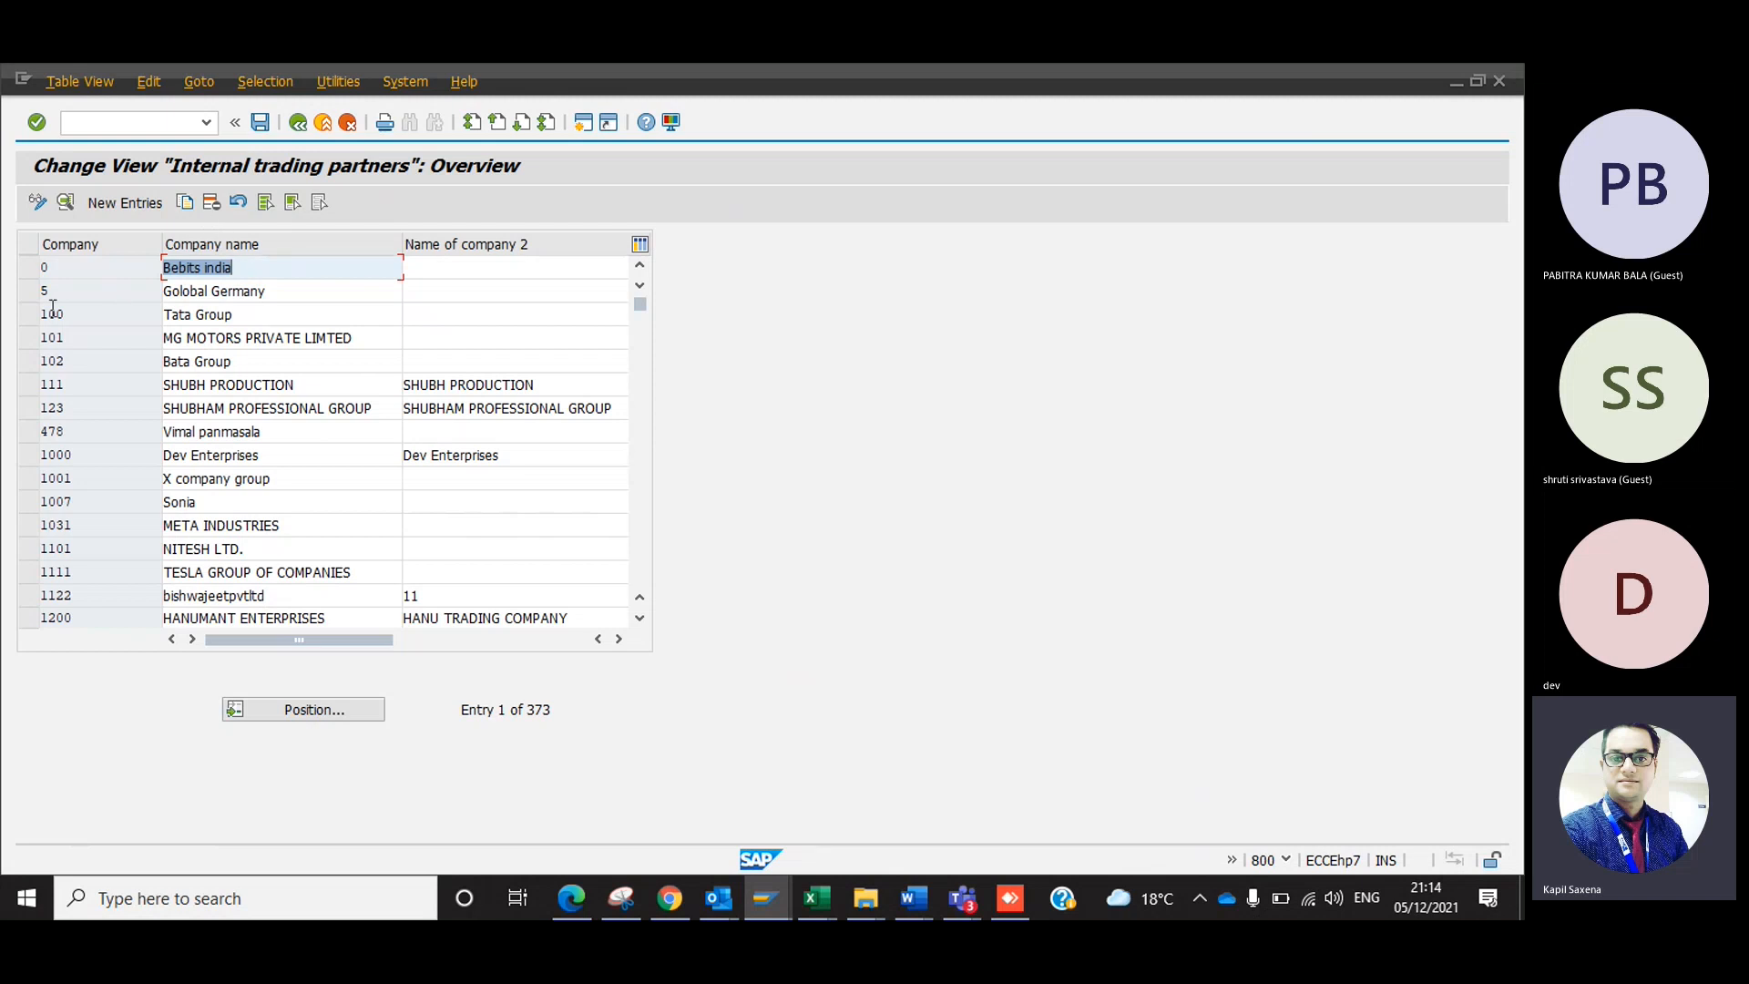
left_click(28, 313)
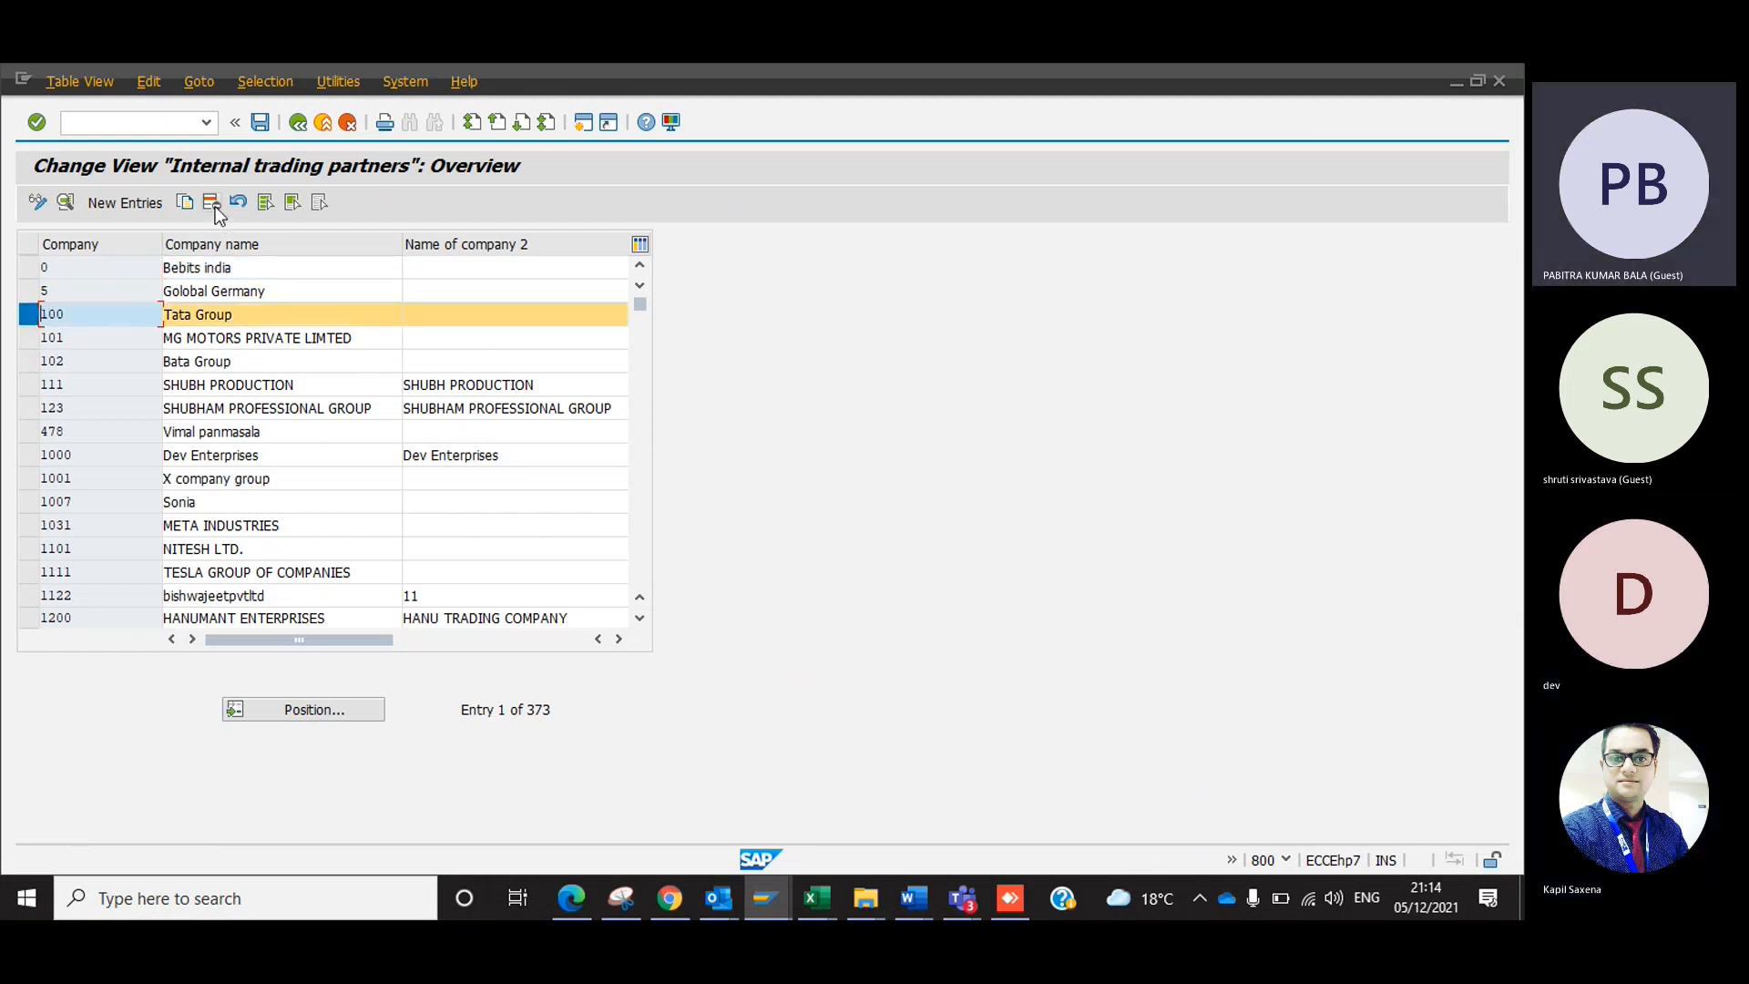
left_click(29, 319)
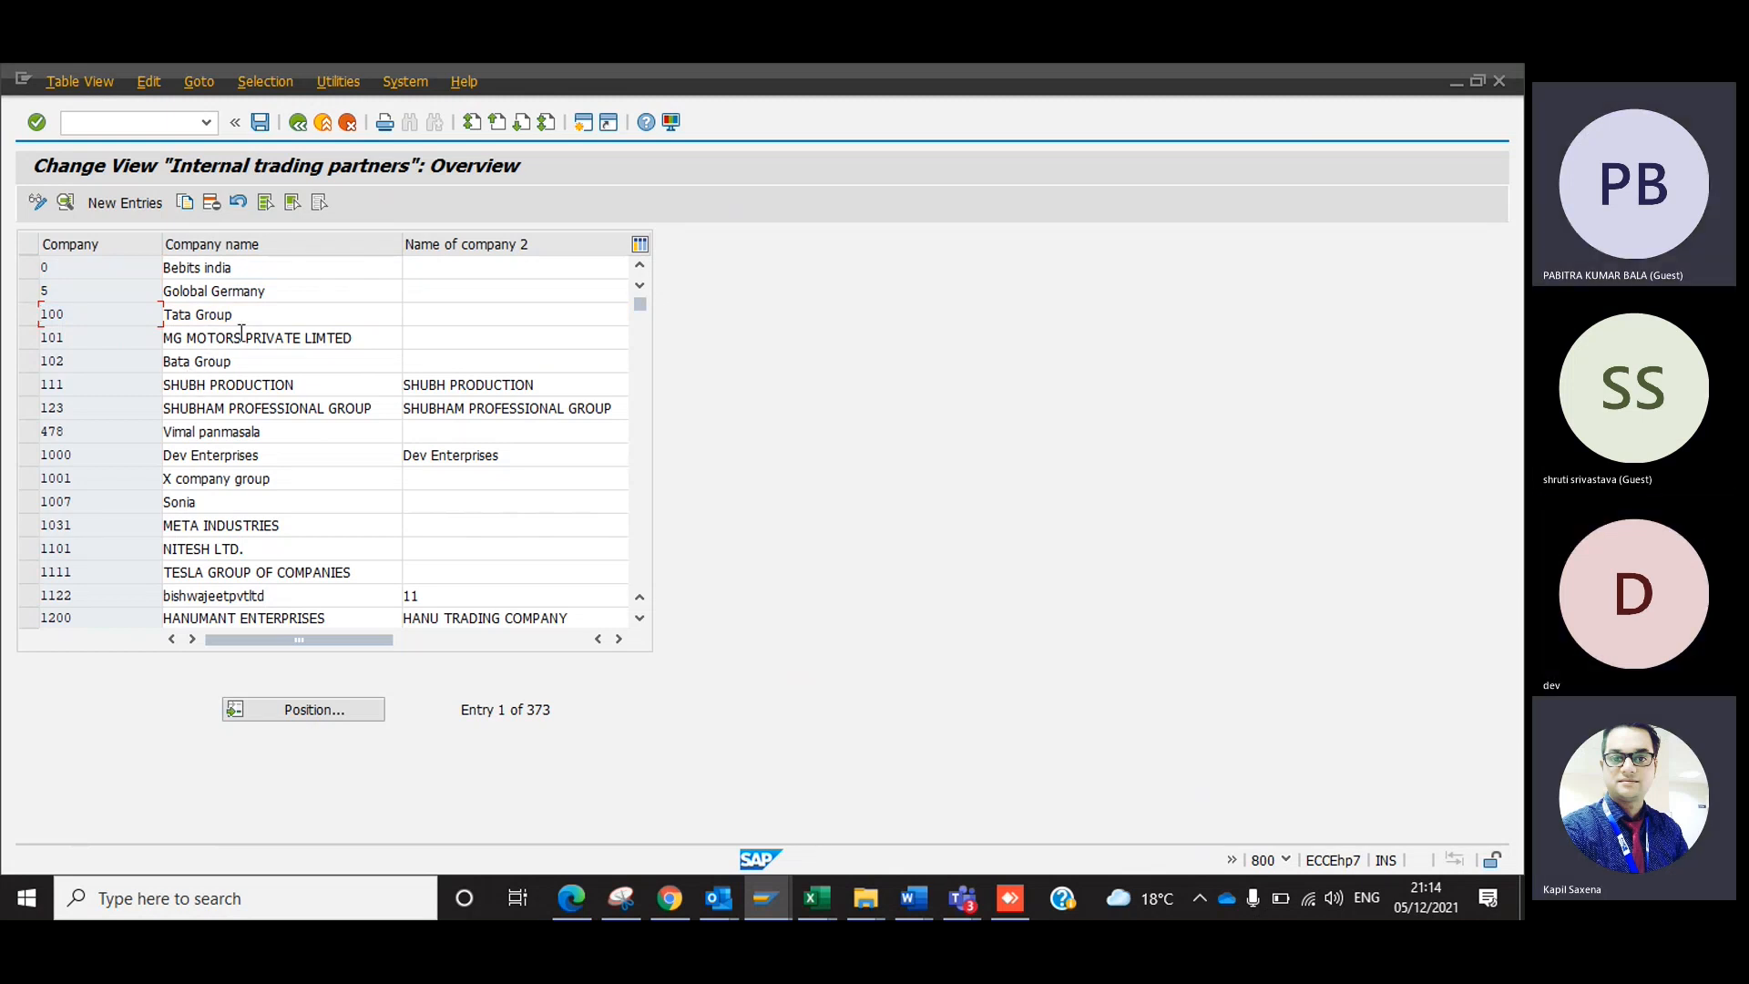
left_click(32, 318)
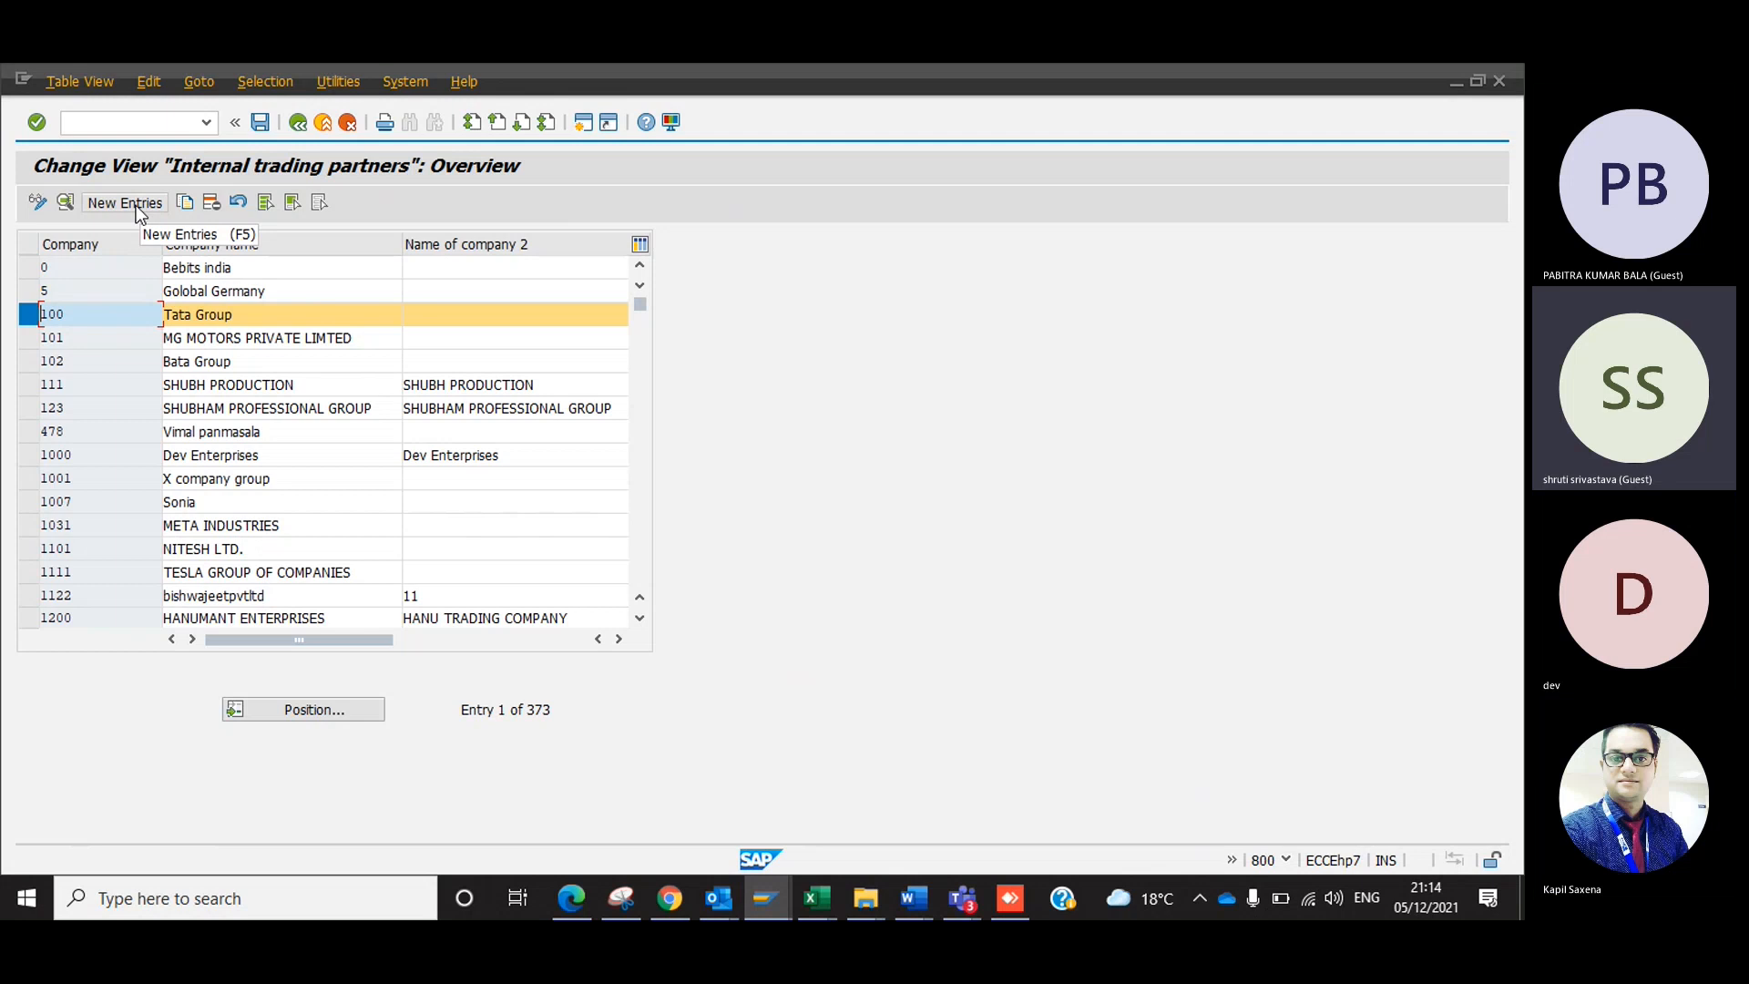
Switch the current session to transaction OX16 with /nox16, and decline displaying the locked data.
left_click(165, 119)
type("/no")
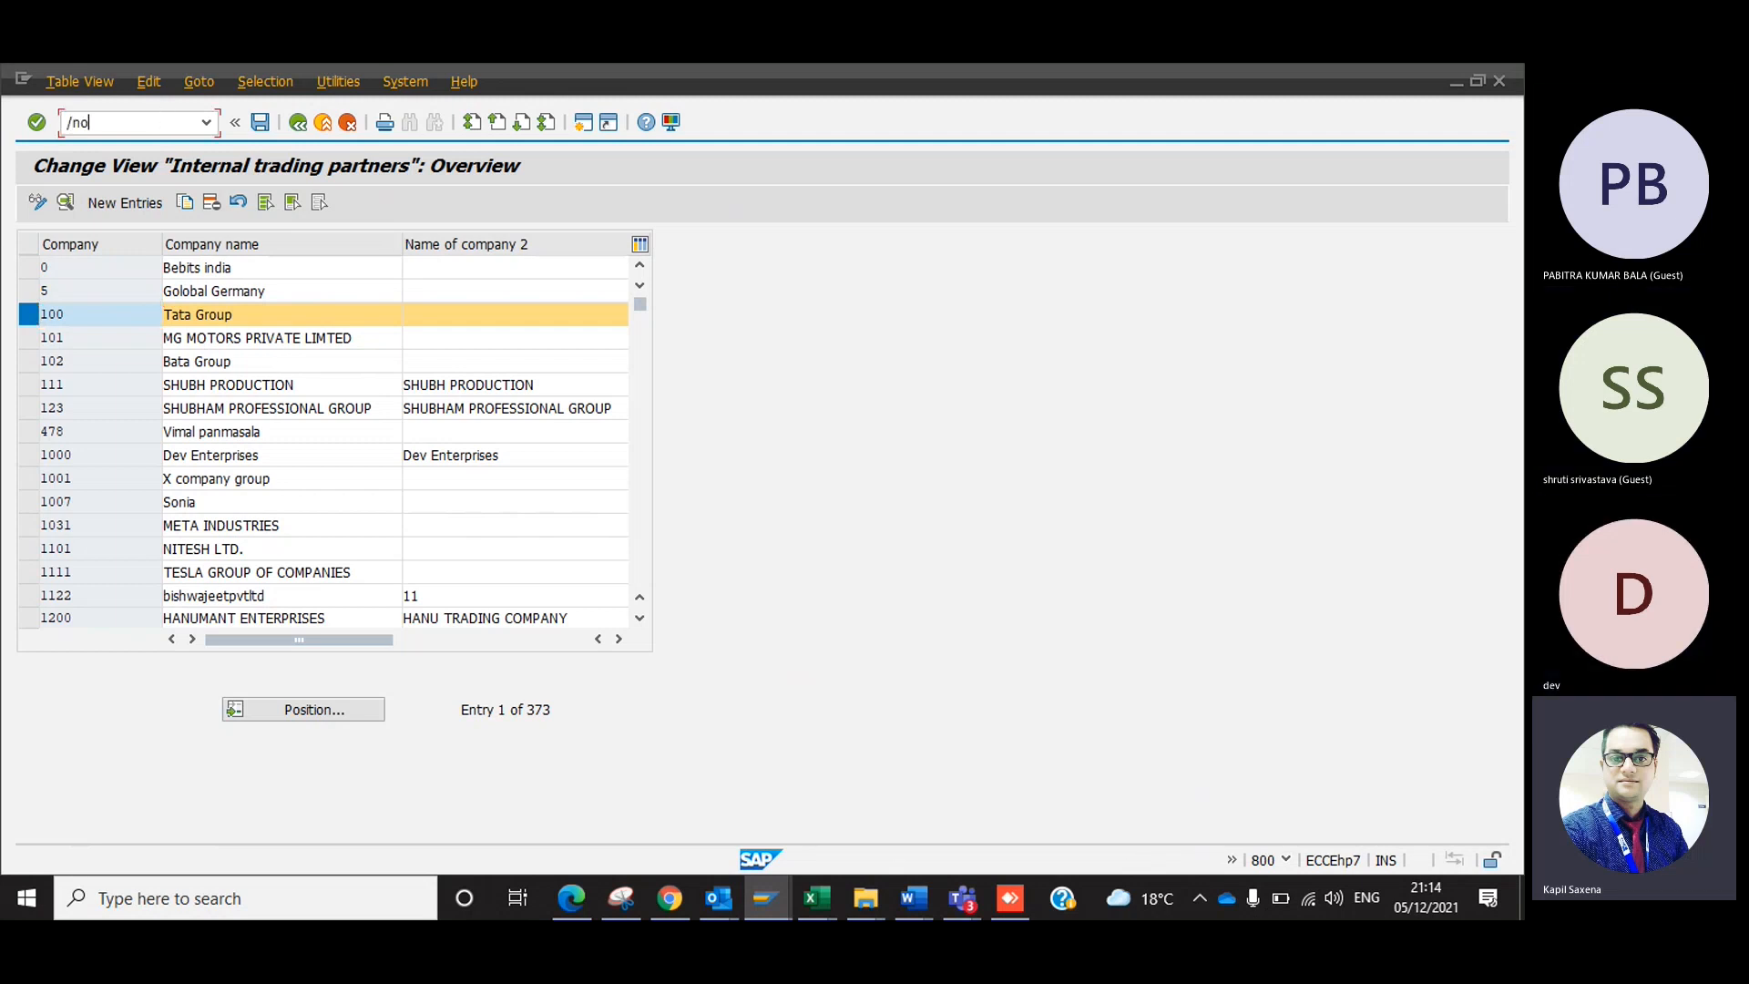
type("x16")
key("Return")
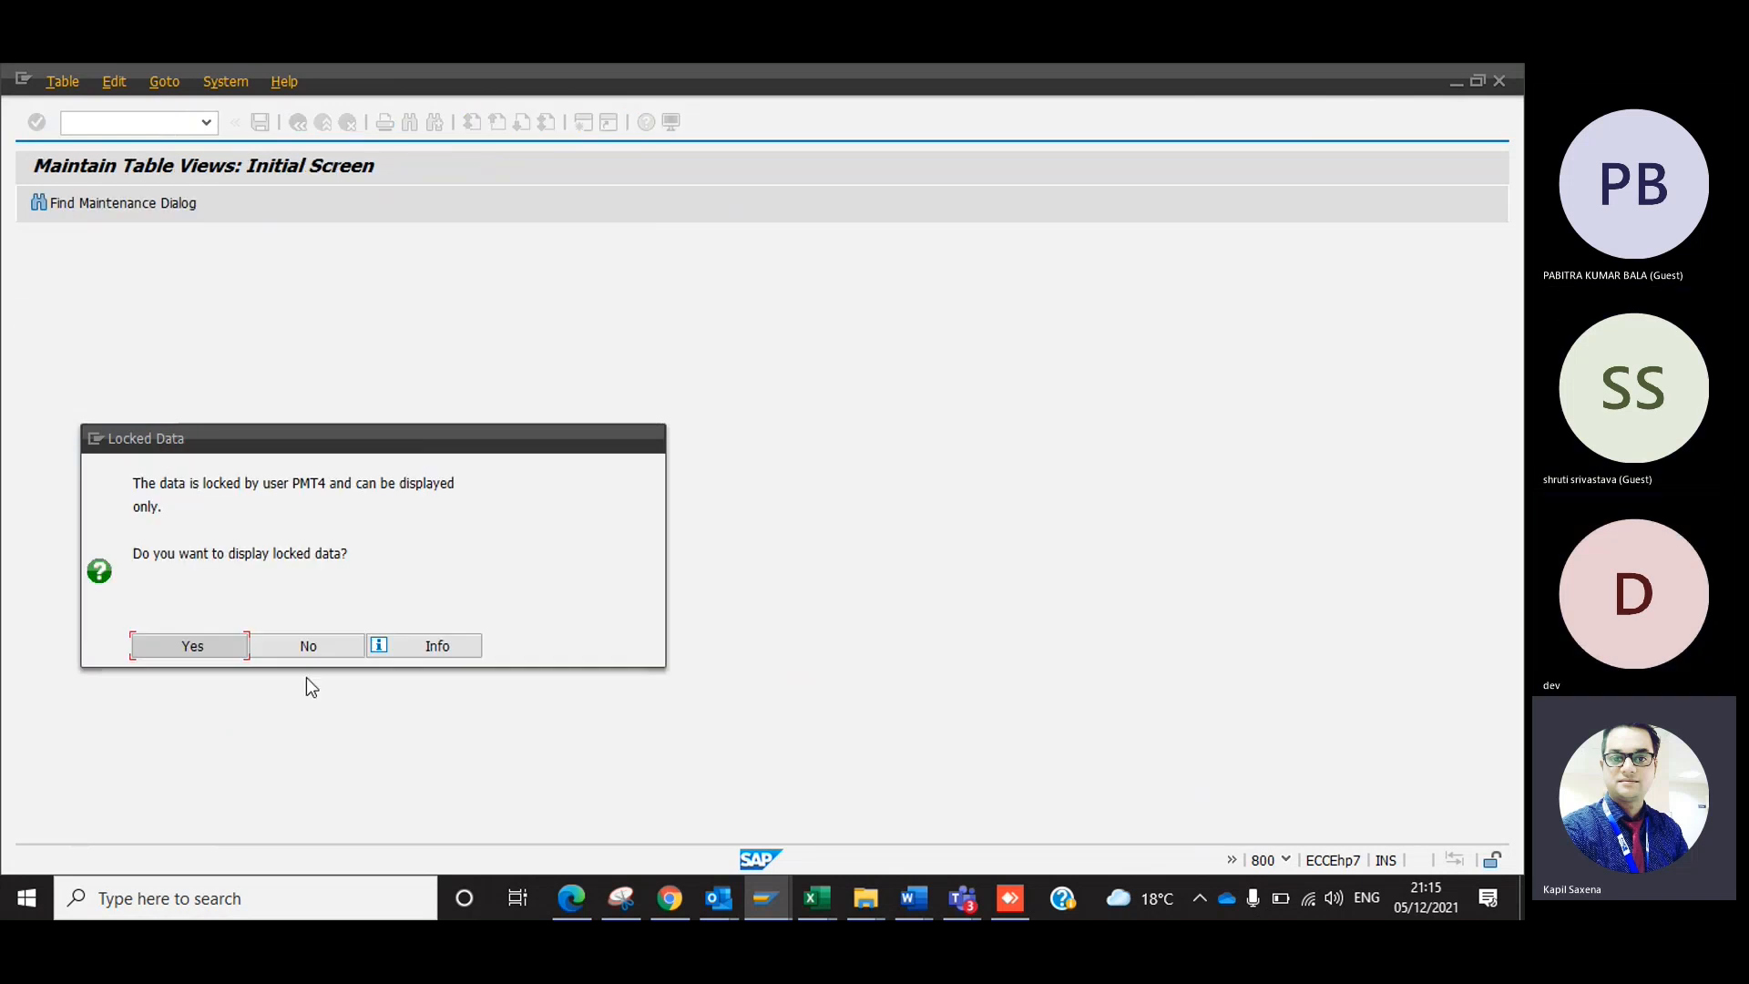
left_click(326, 650)
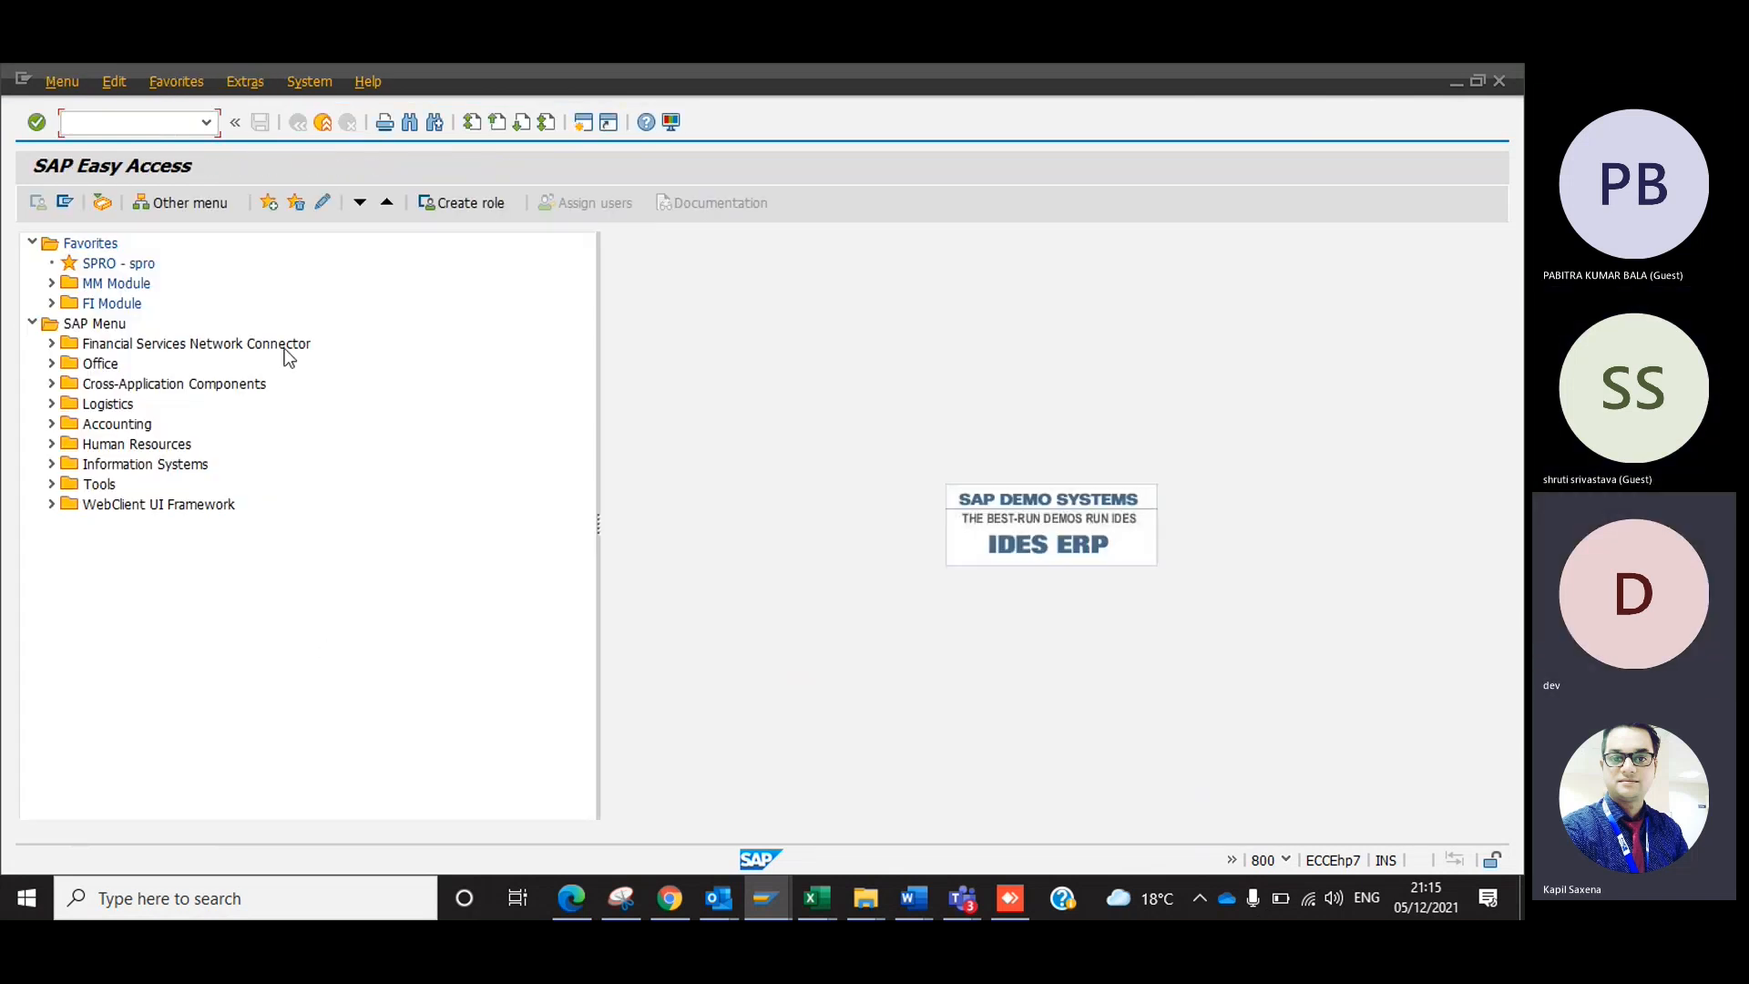
Open the company overview with OX15, and view OX16 in a separate session with /oox16, displaying its locked data before closing it.
type("ox15")
key("Return")
left_click(117, 131)
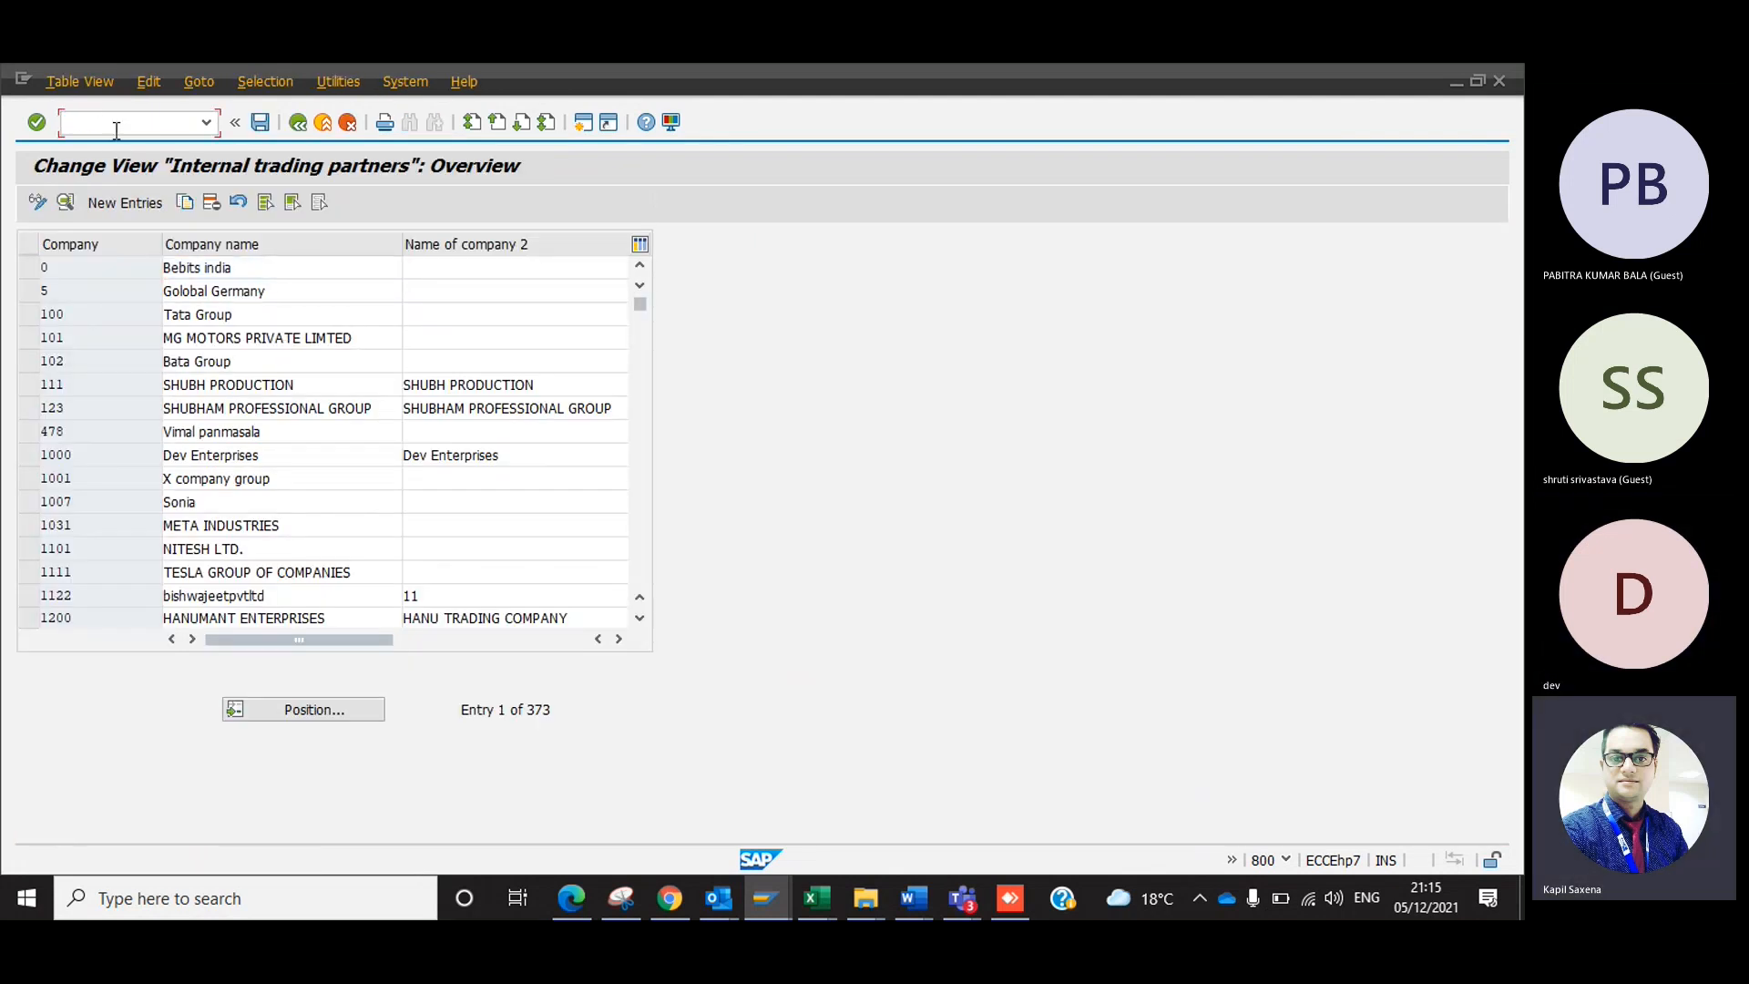
type("/oox16")
key("Return")
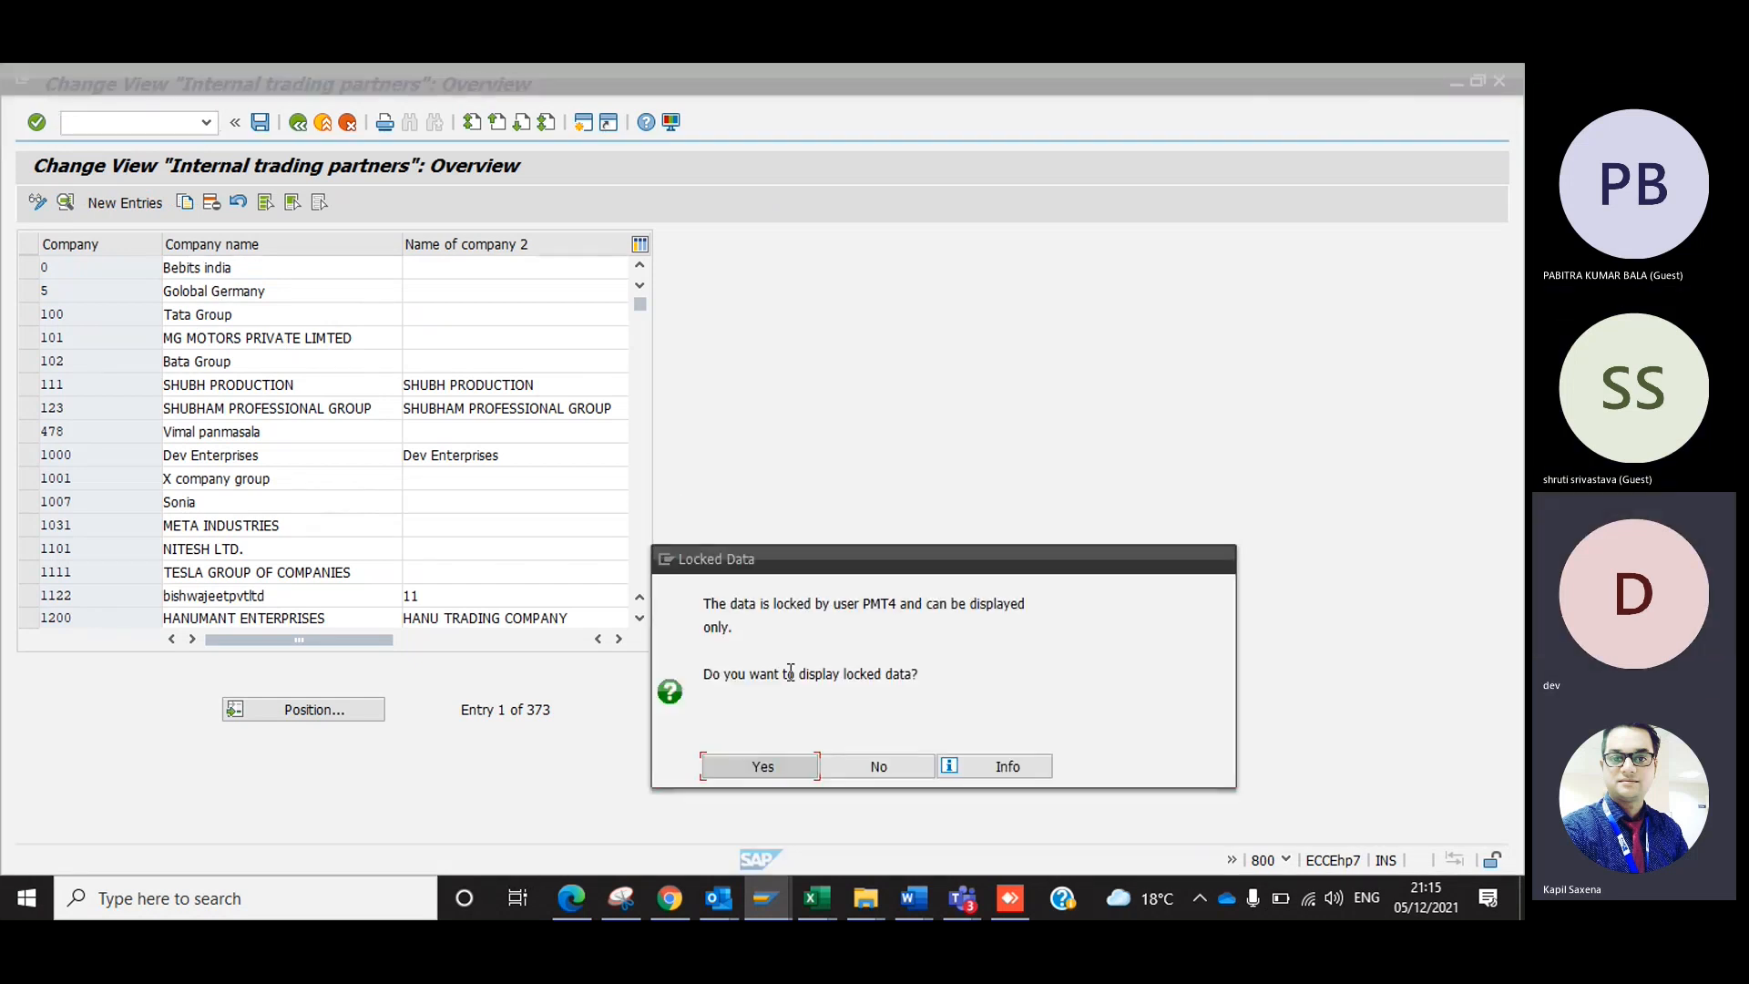
left_click(781, 771)
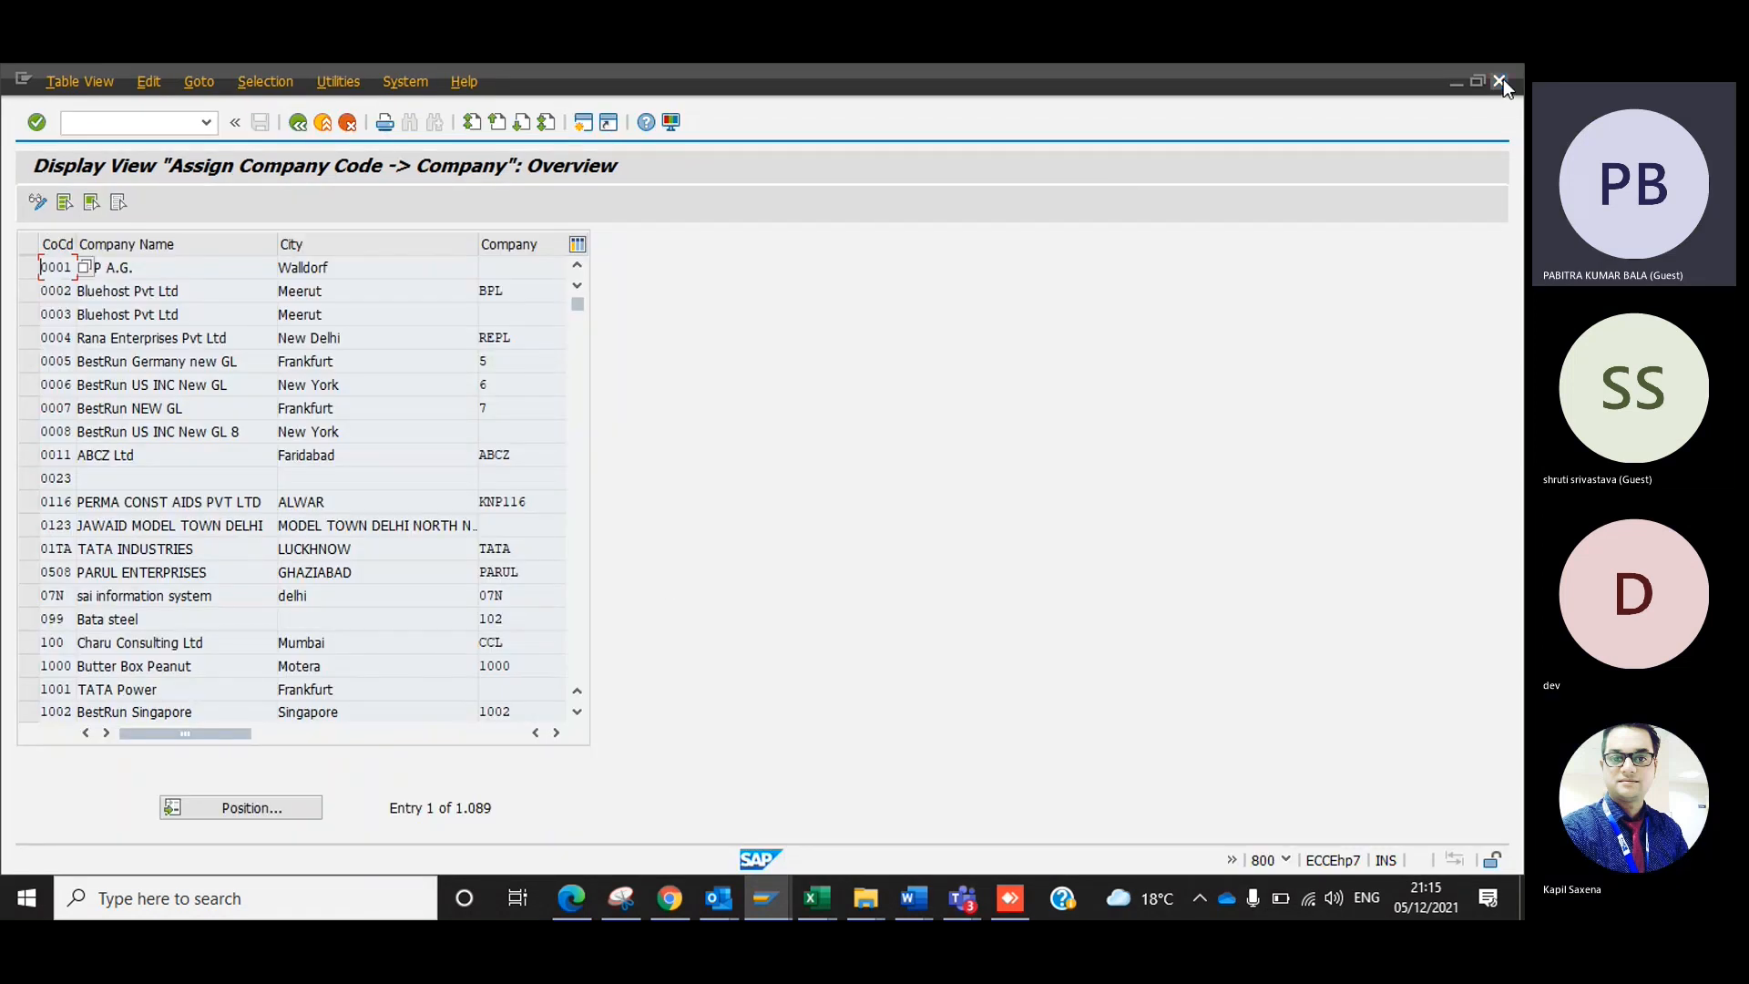
left_click(1501, 81)
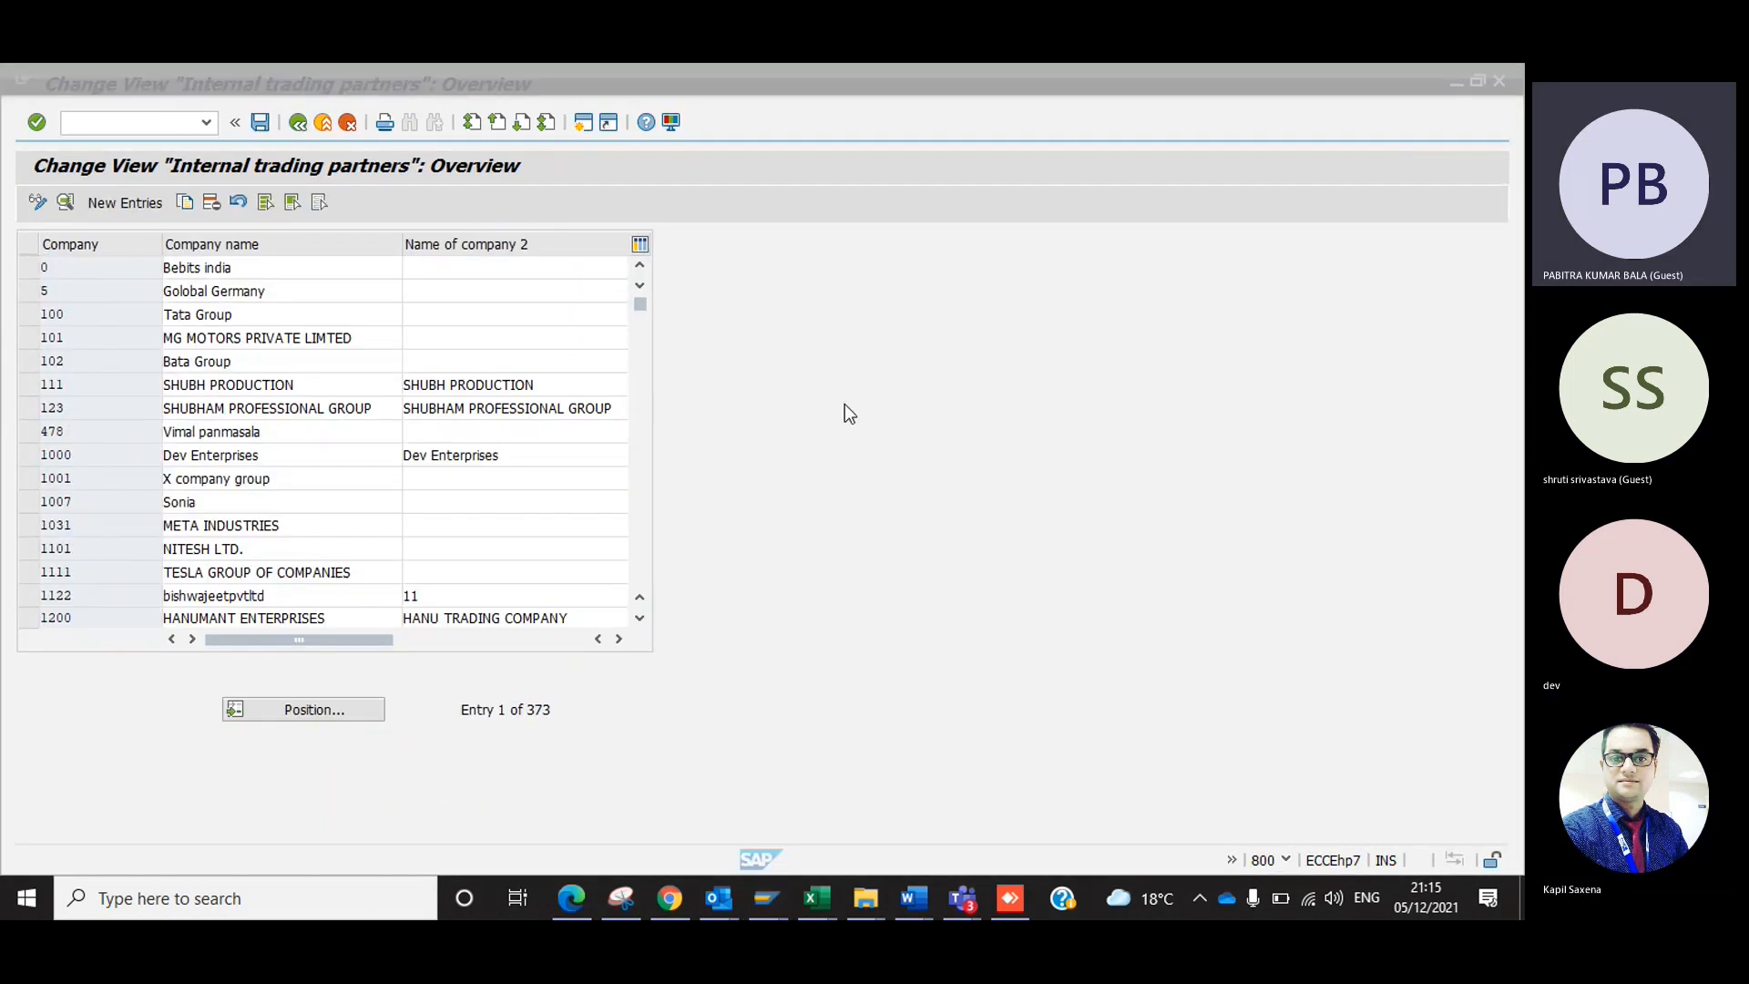
Switch to the Configuration sheet in Excel to review the T-code column, and return to SAP.
left_click(254, 376)
key("alt+Tab")
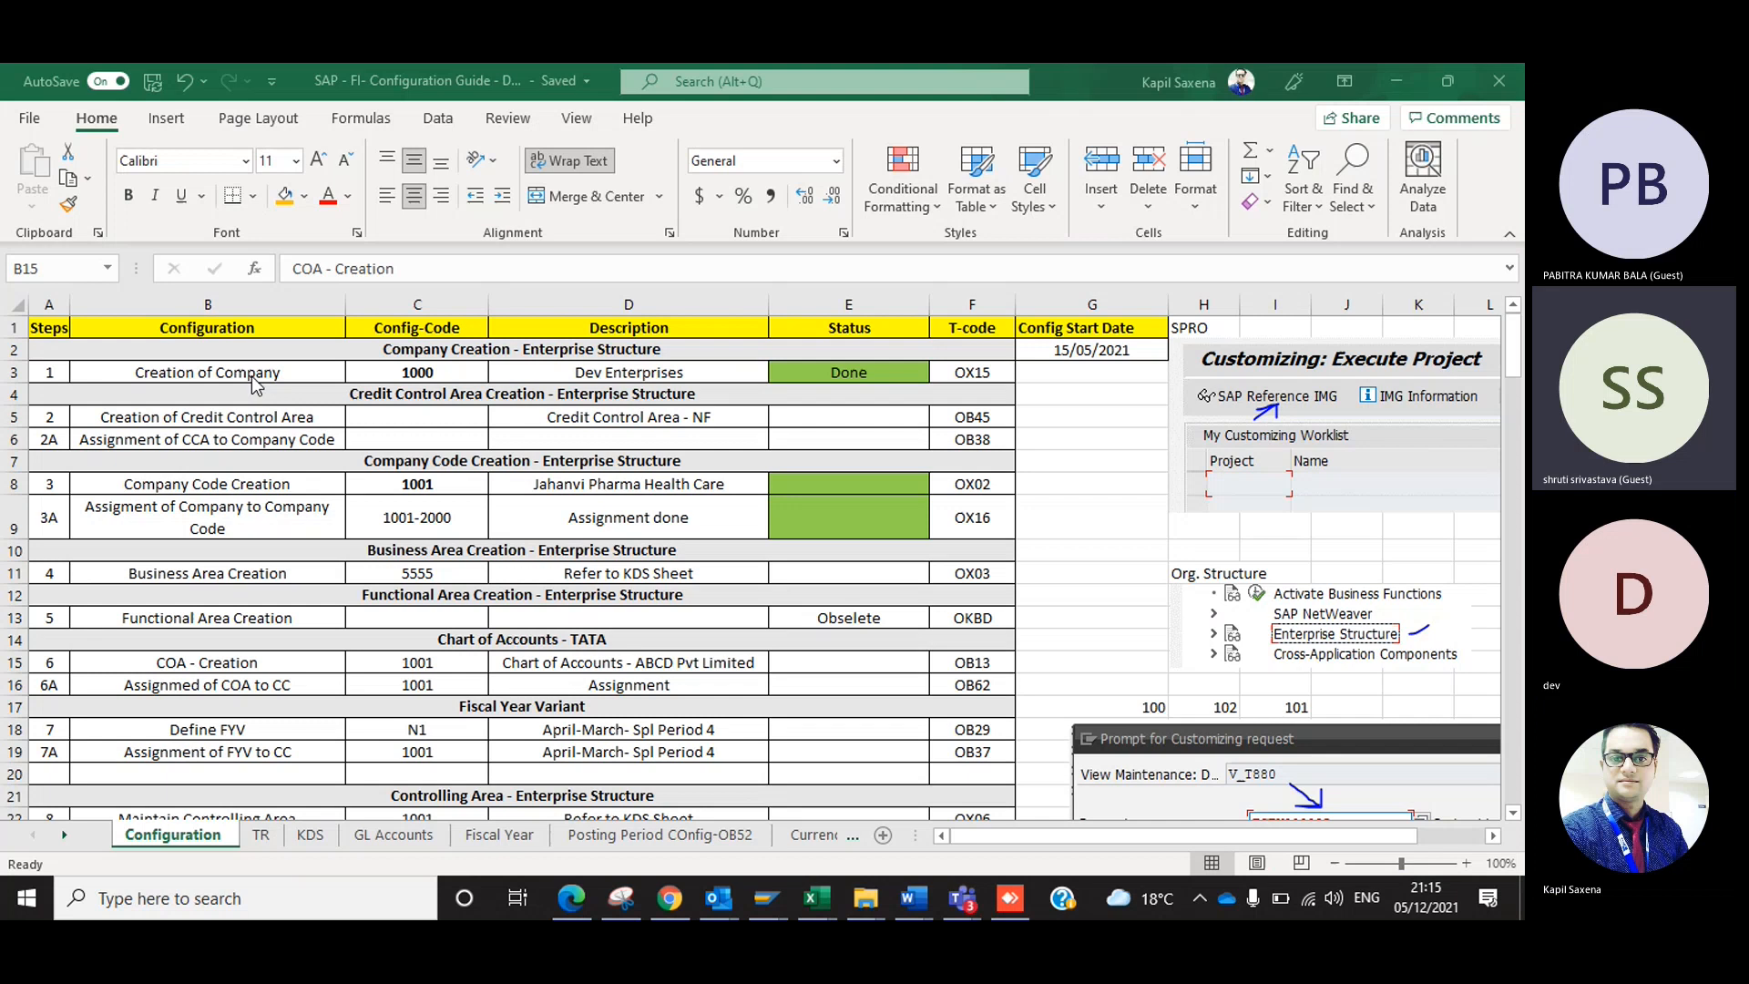
left_click(251, 375)
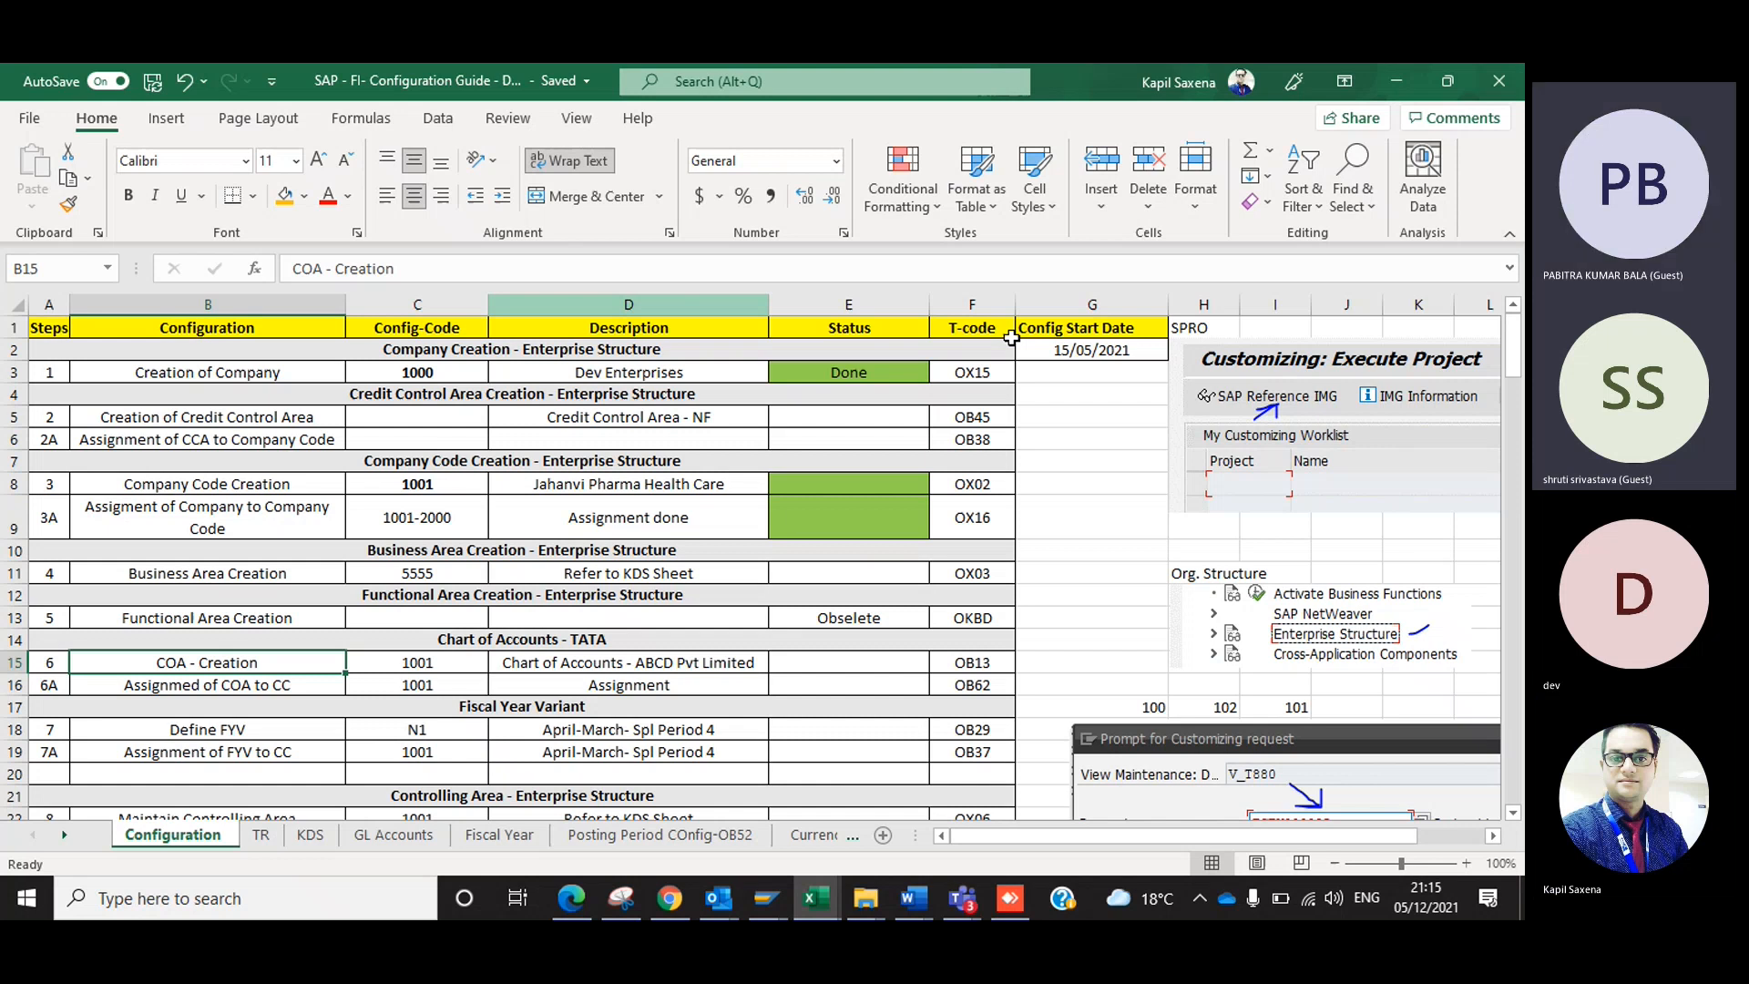
left_click(985, 542)
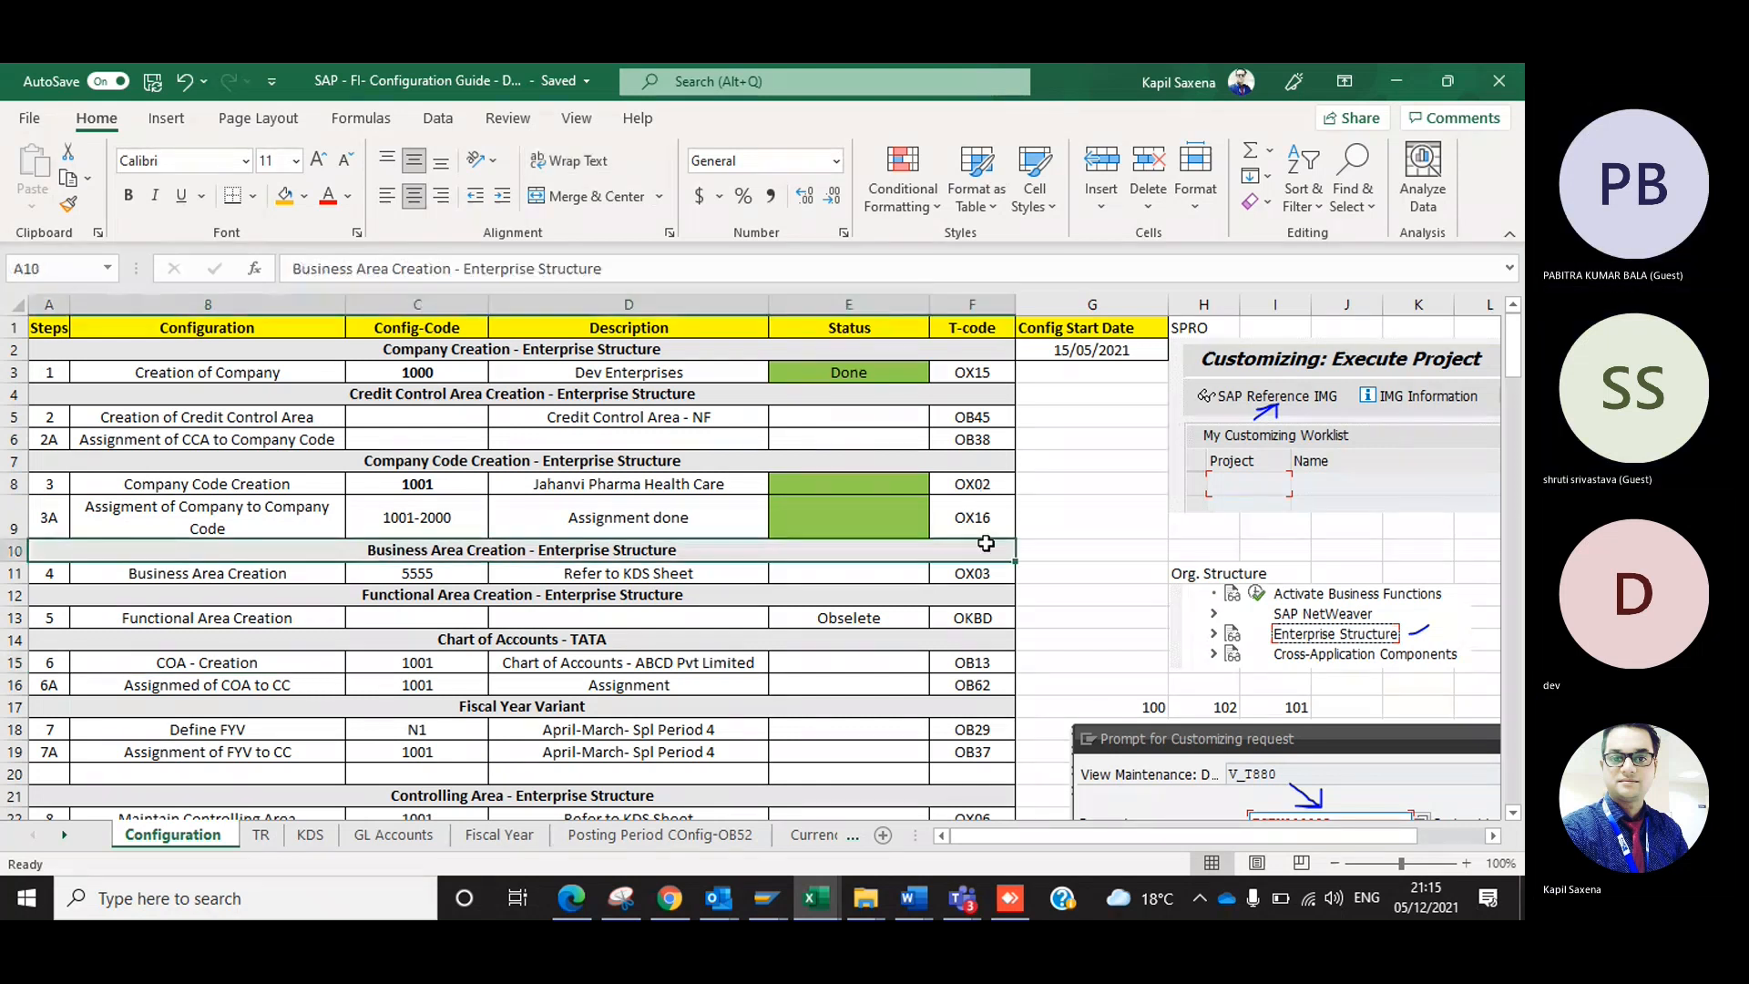
left_click(984, 618)
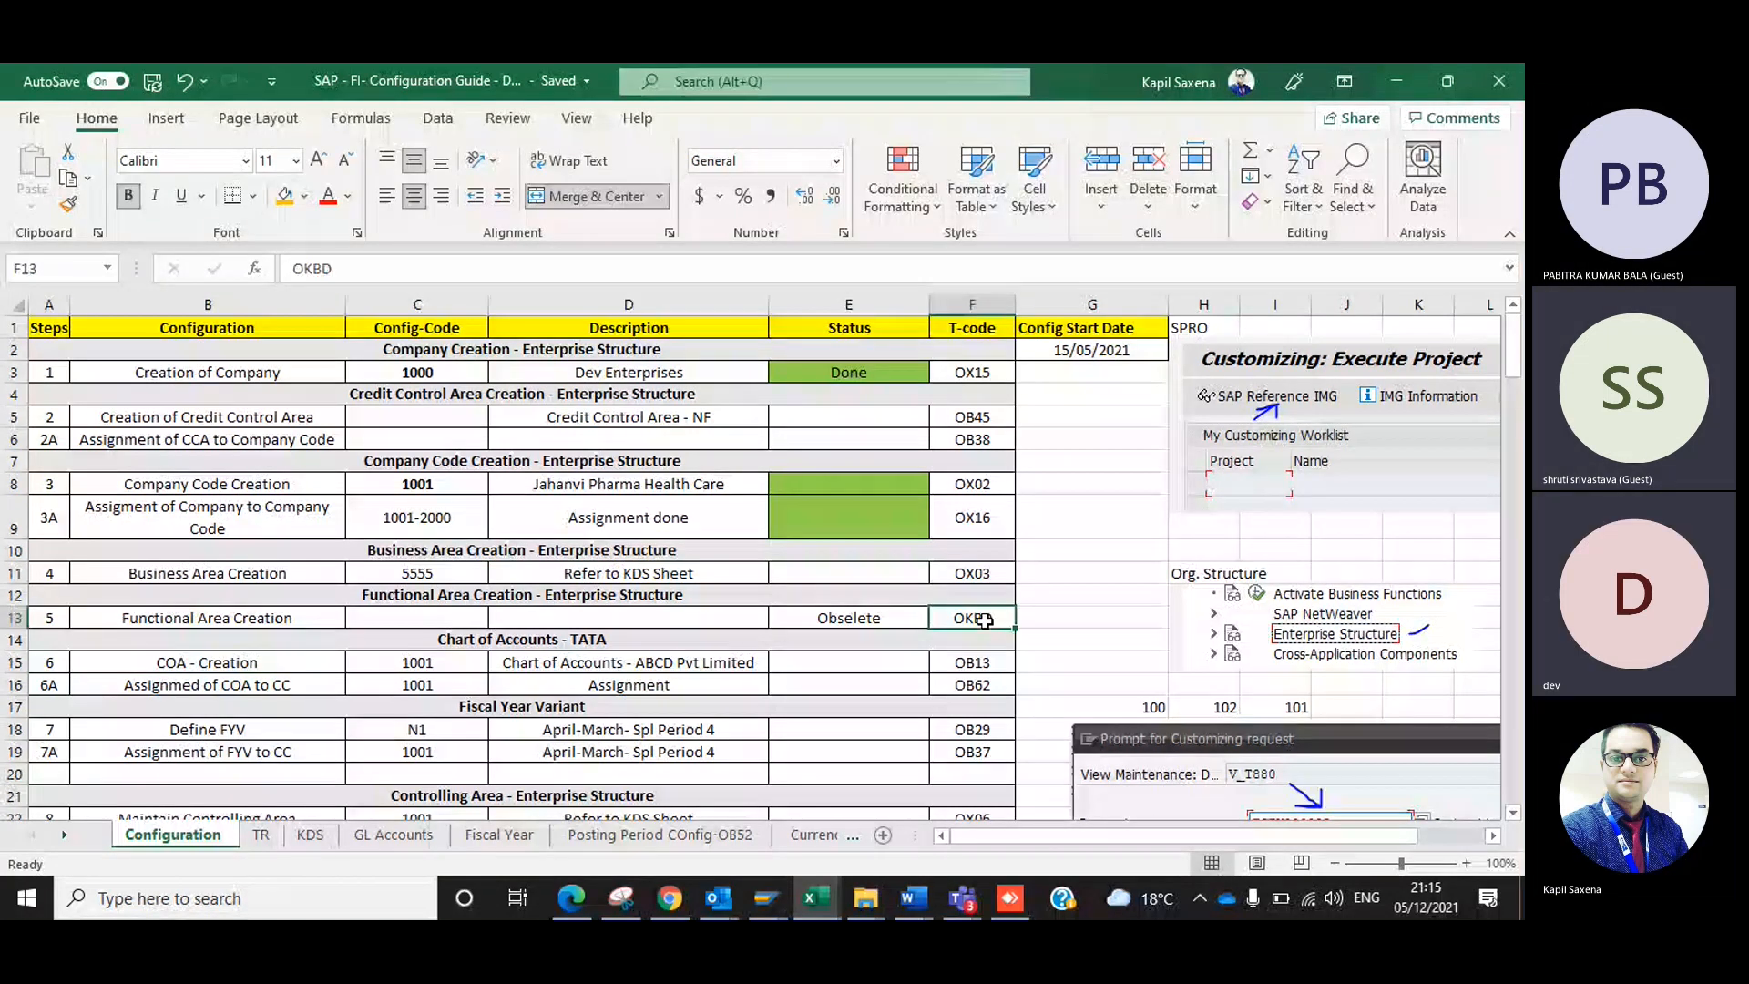
key("alt+Tab")
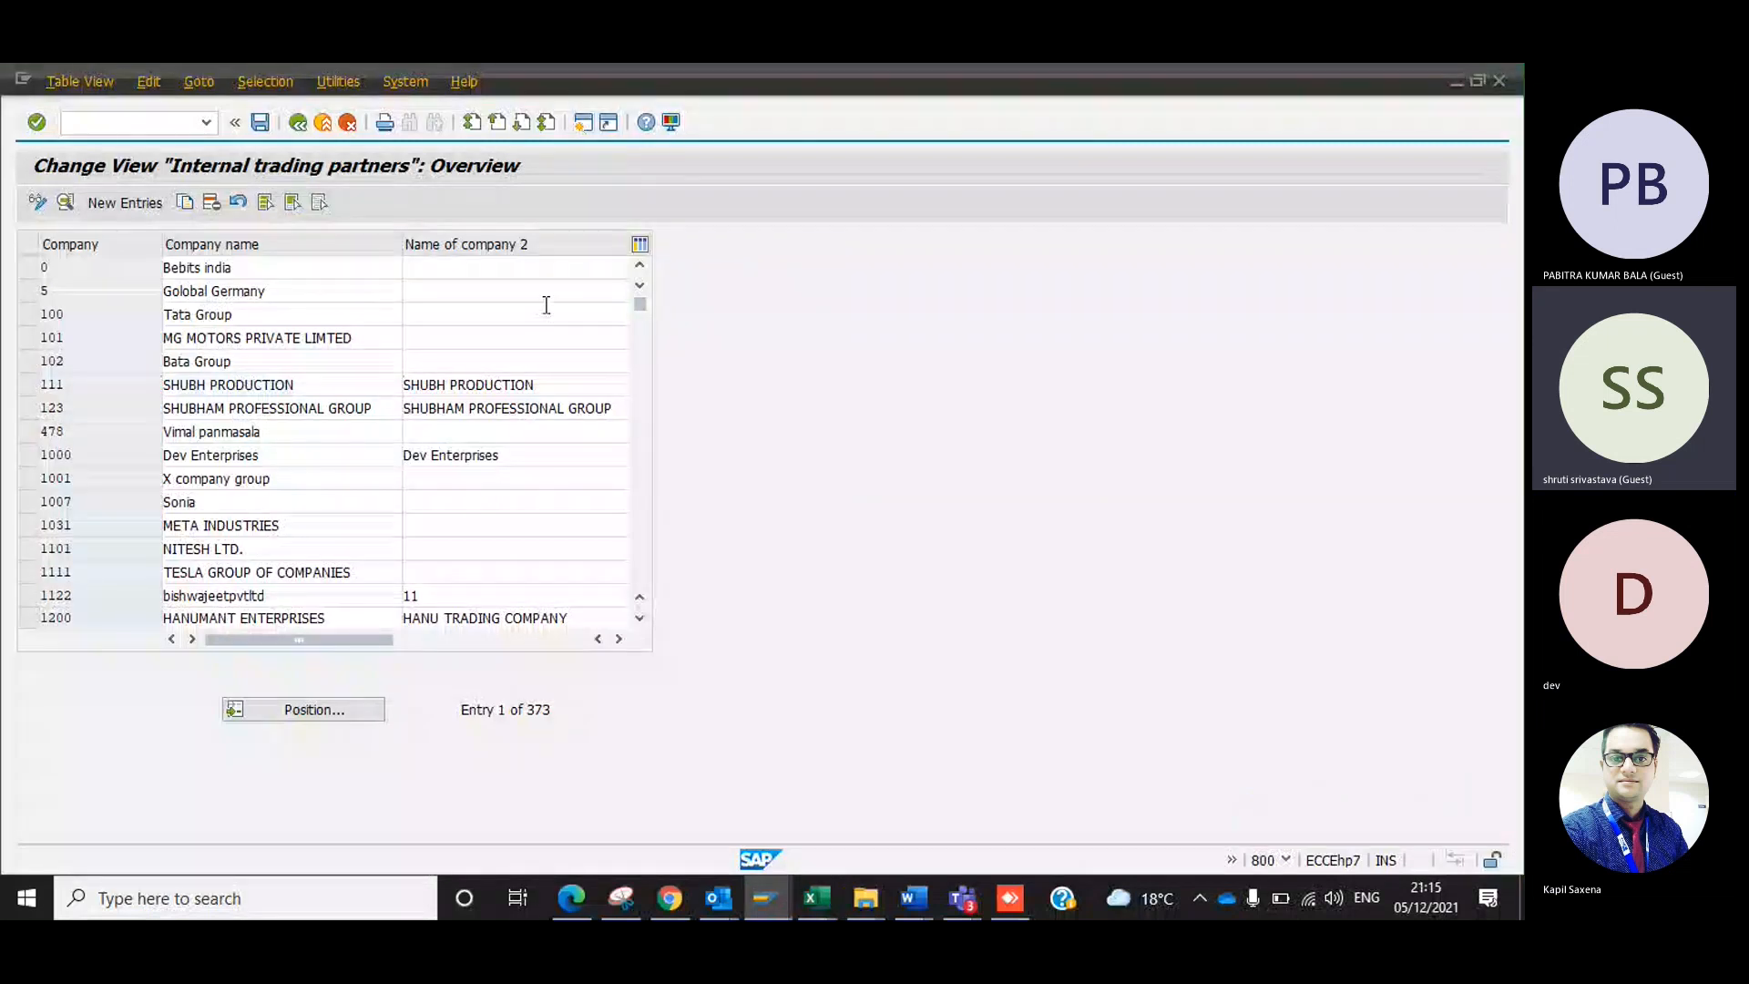
In the SAP Easy Access session, discard the se09 entry to run /n instead, and close that session.
key("alt+Tab")
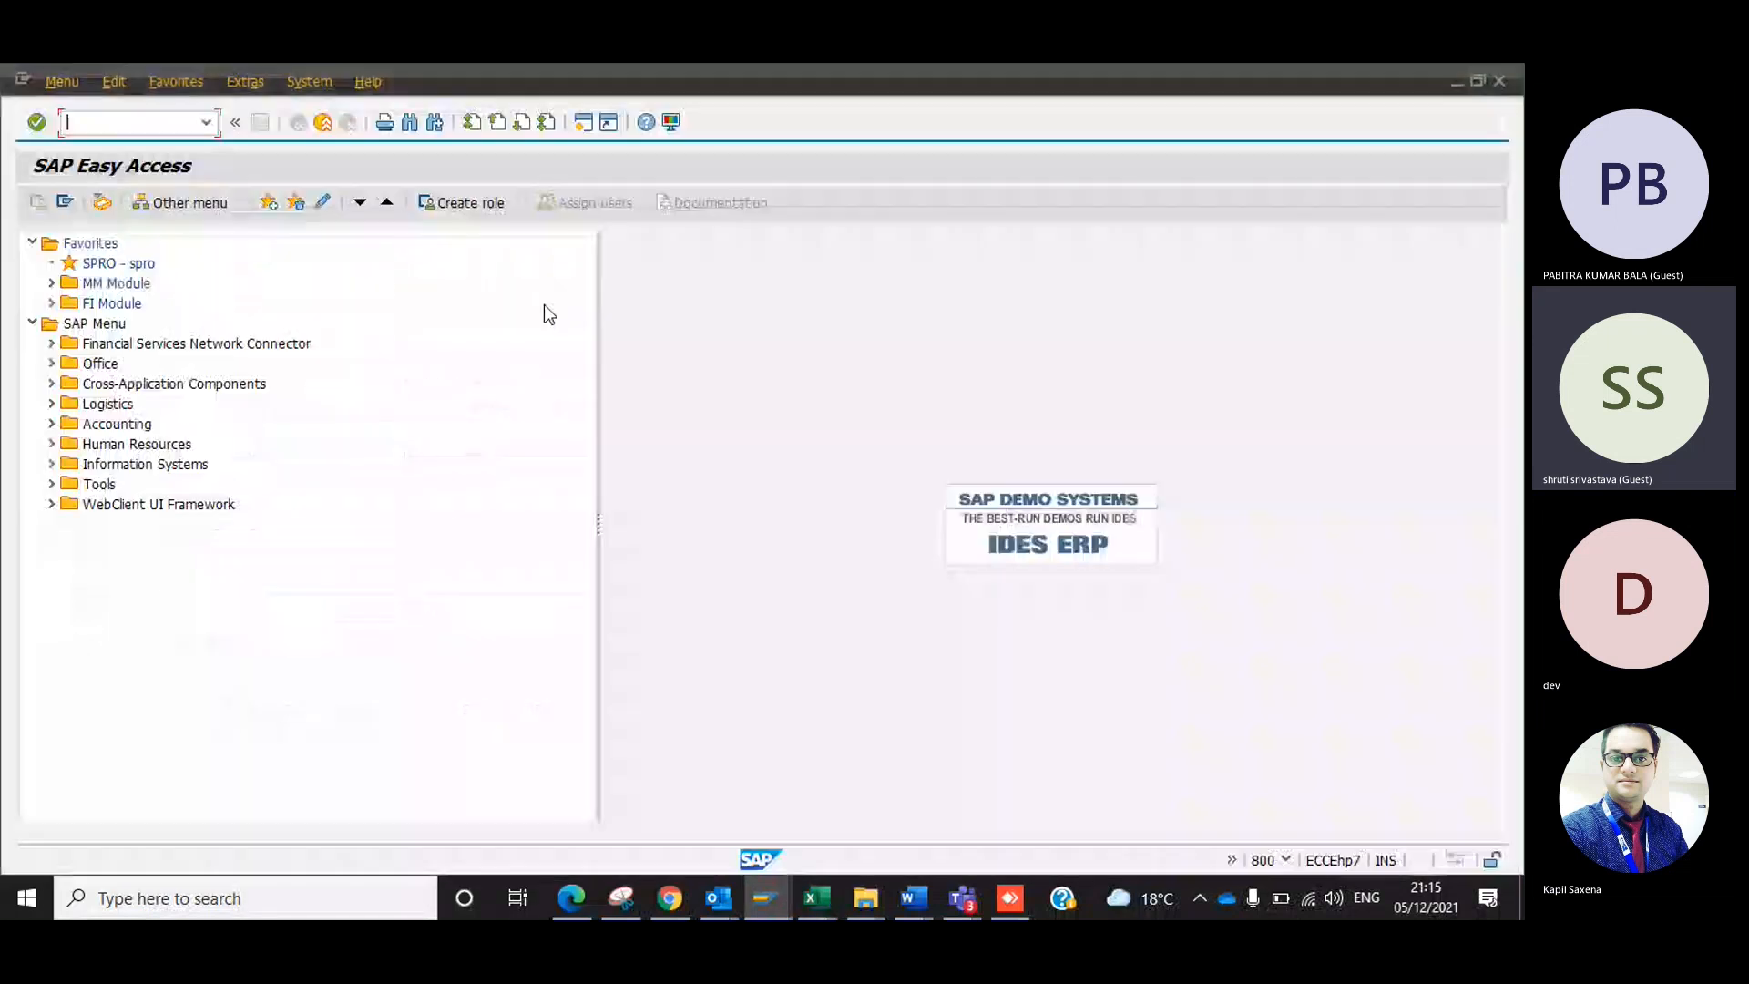
left_click(33, 243)
left_click(123, 122)
type("se09")
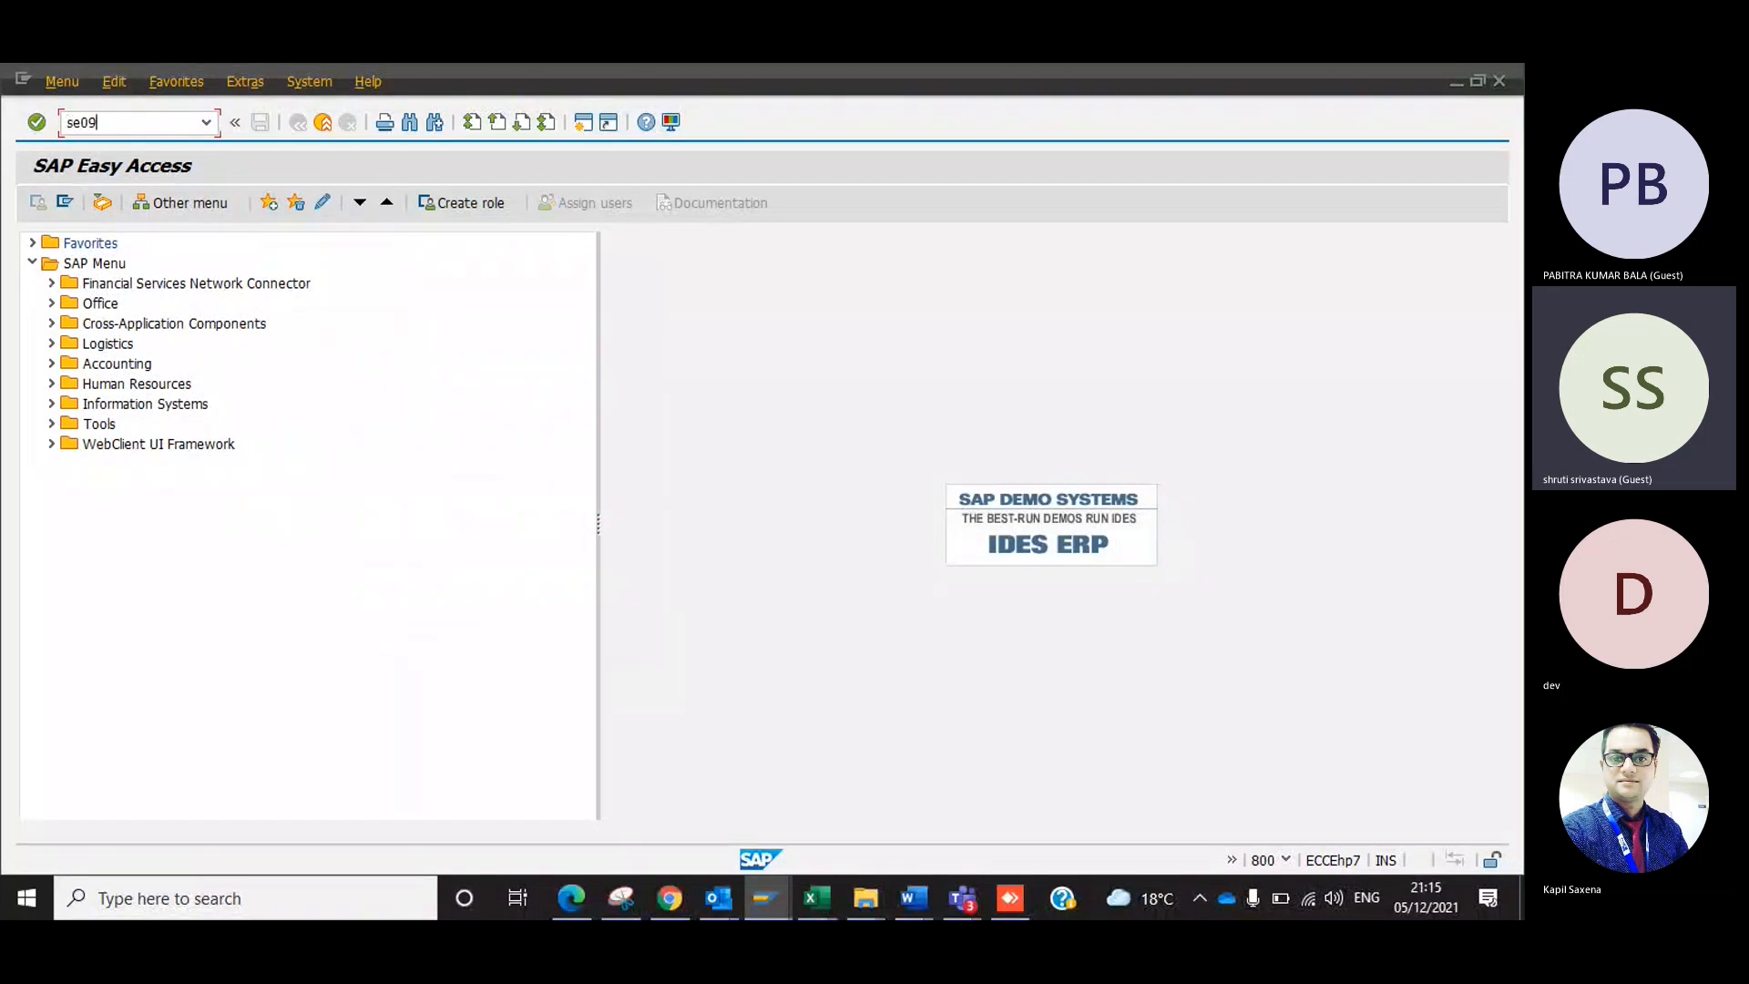
key("BackSpace")
key("BackSpace")
key("BackSpace")
key("BackSpace")
type("/n")
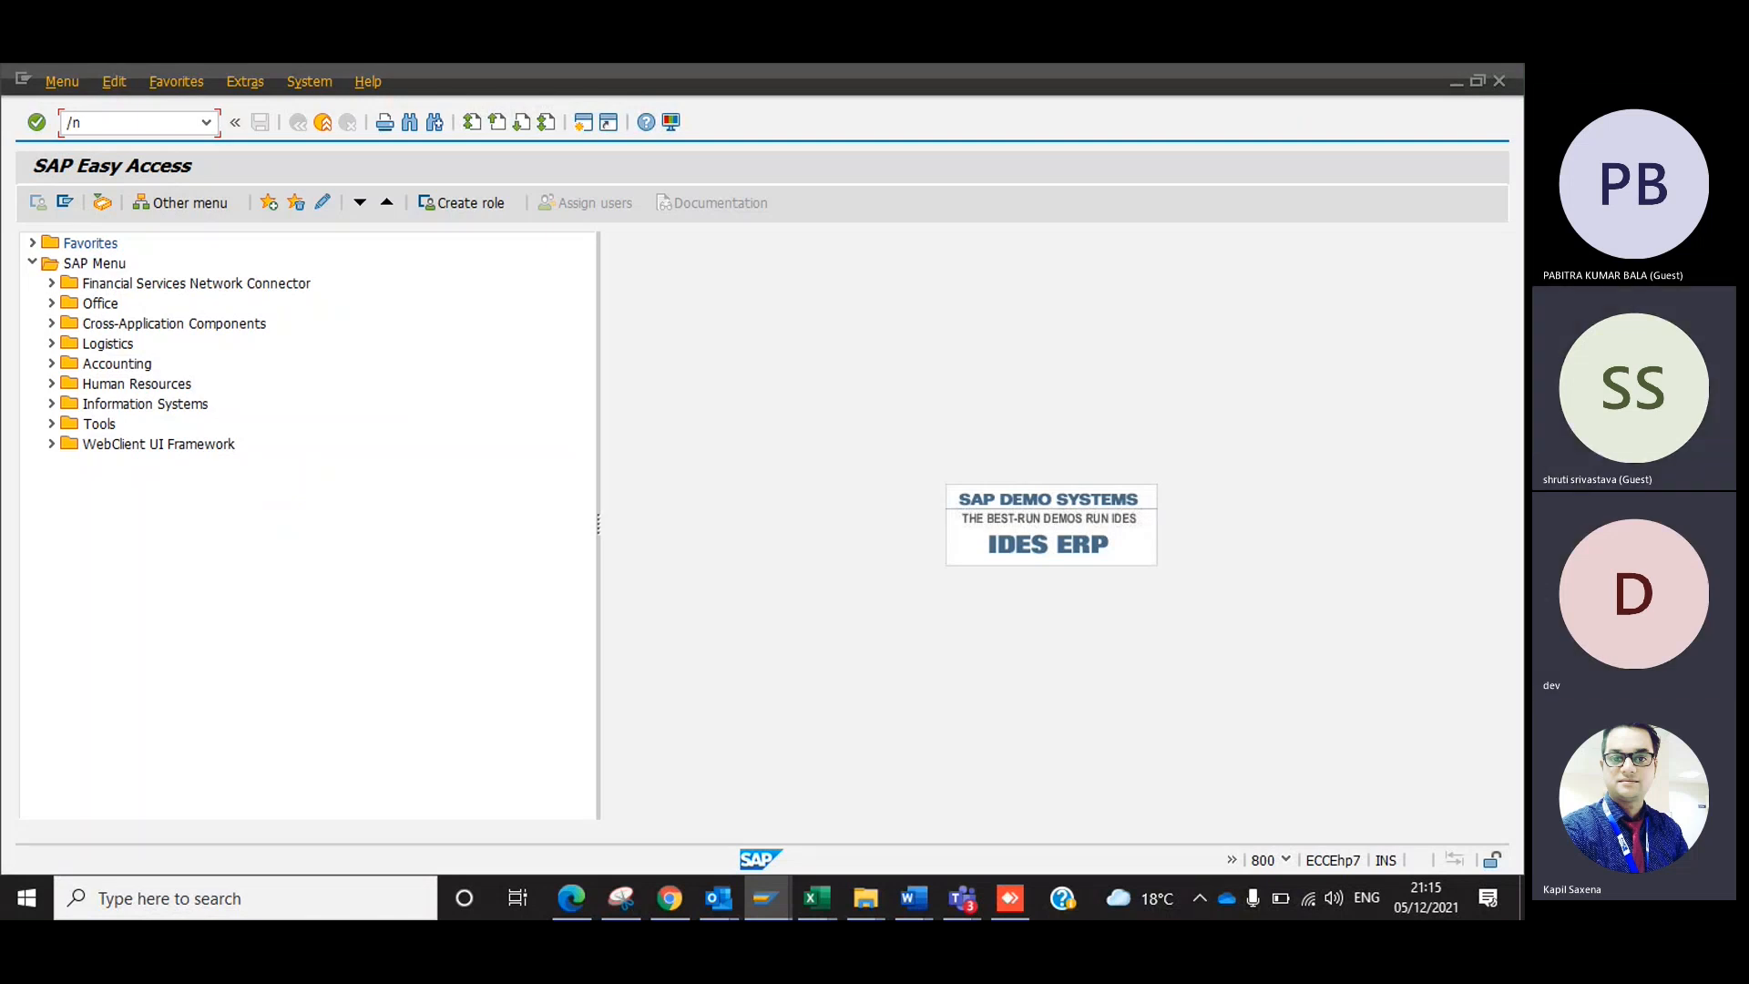
key("Return")
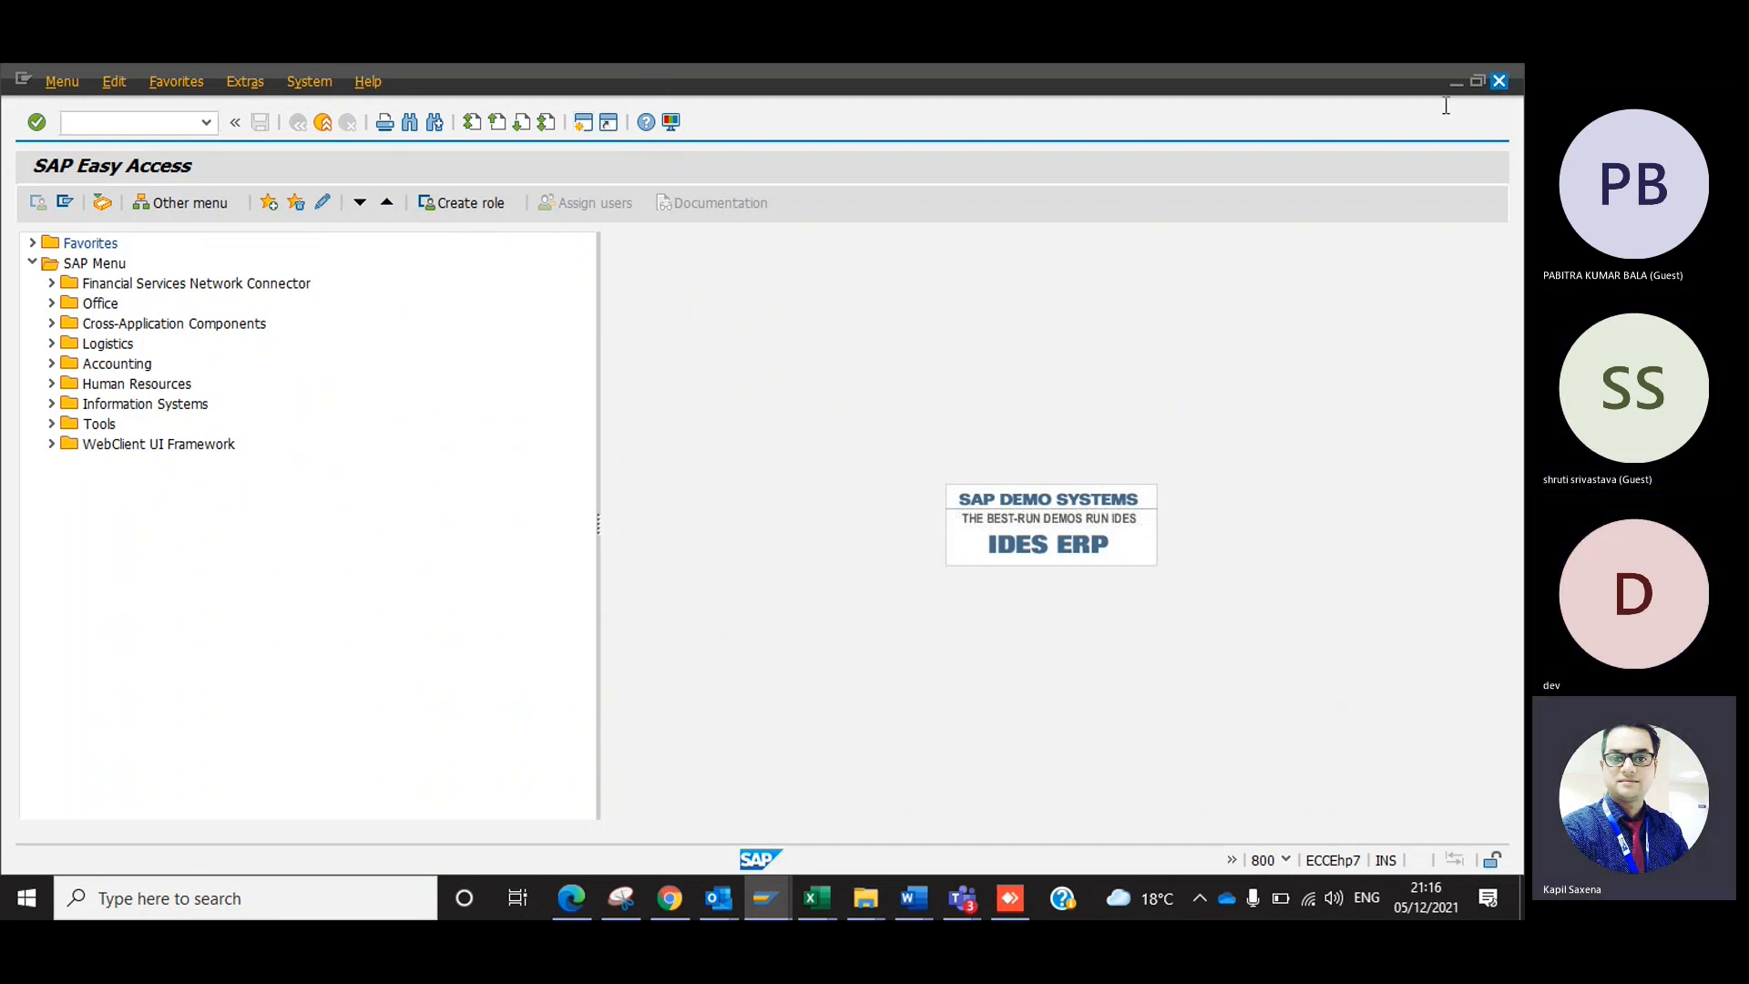
left_click(1499, 81)
Create a new SAP session and open the Transport Organizer in it with transaction SE10.
left_click(254, 385)
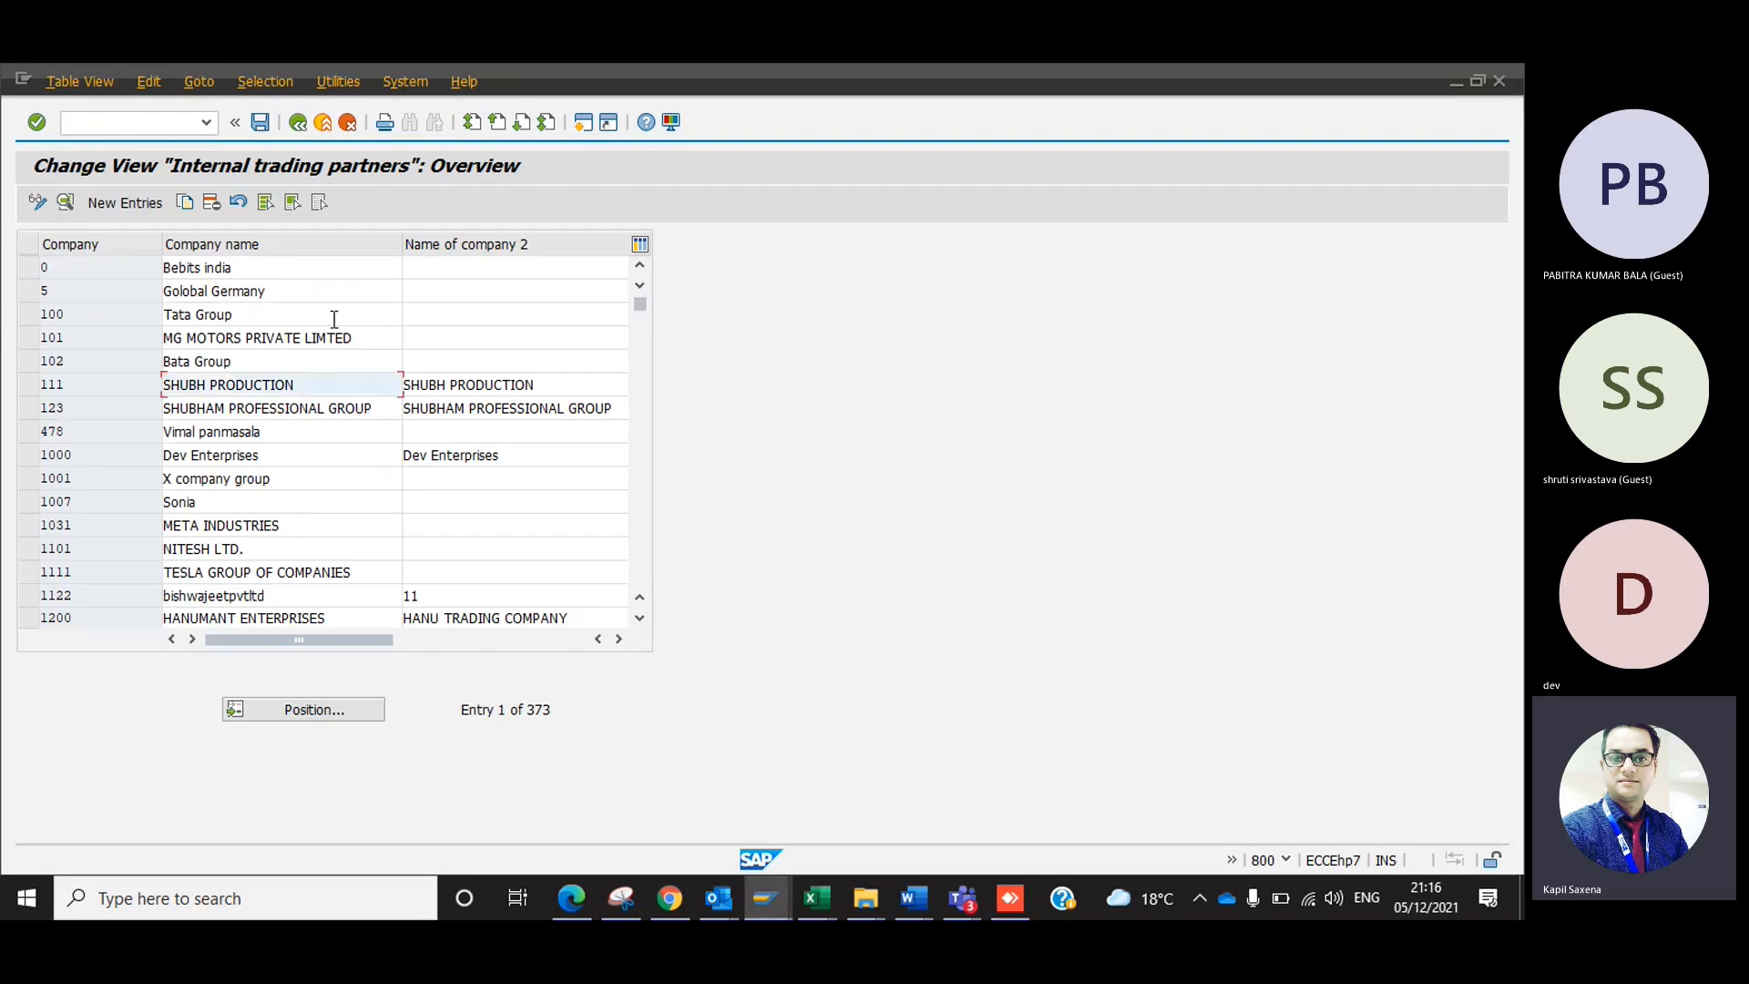
key("ctrl+n")
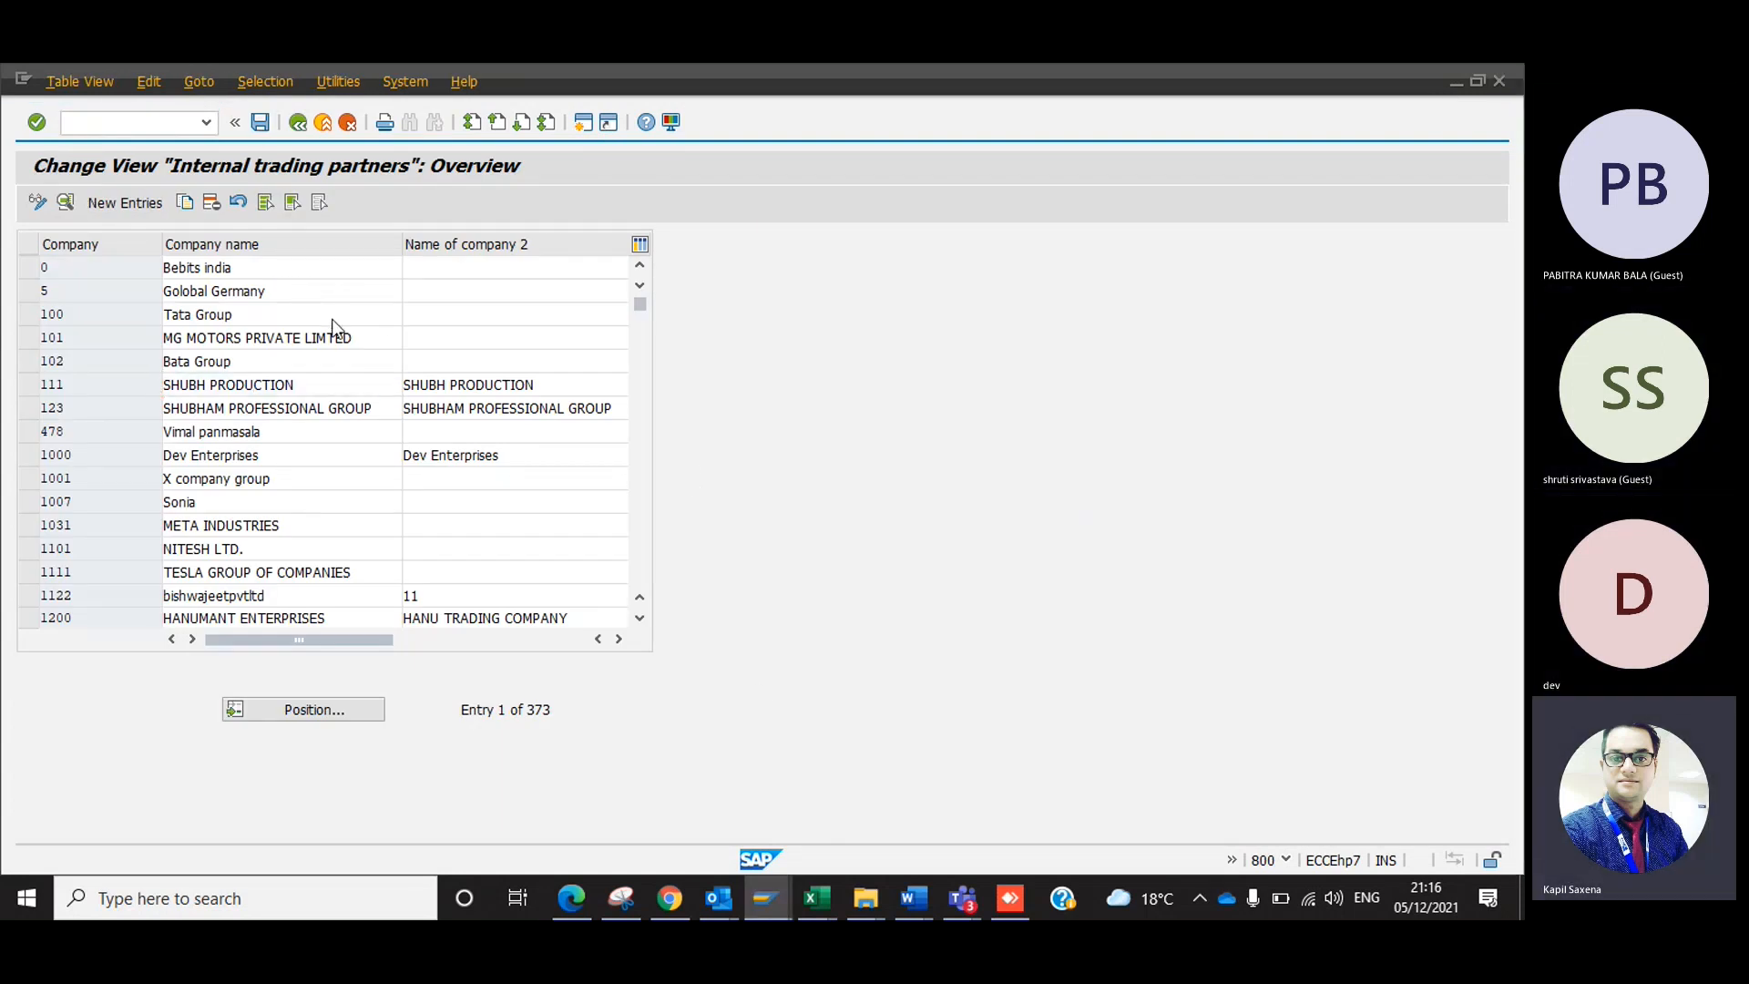
key("alt+F4")
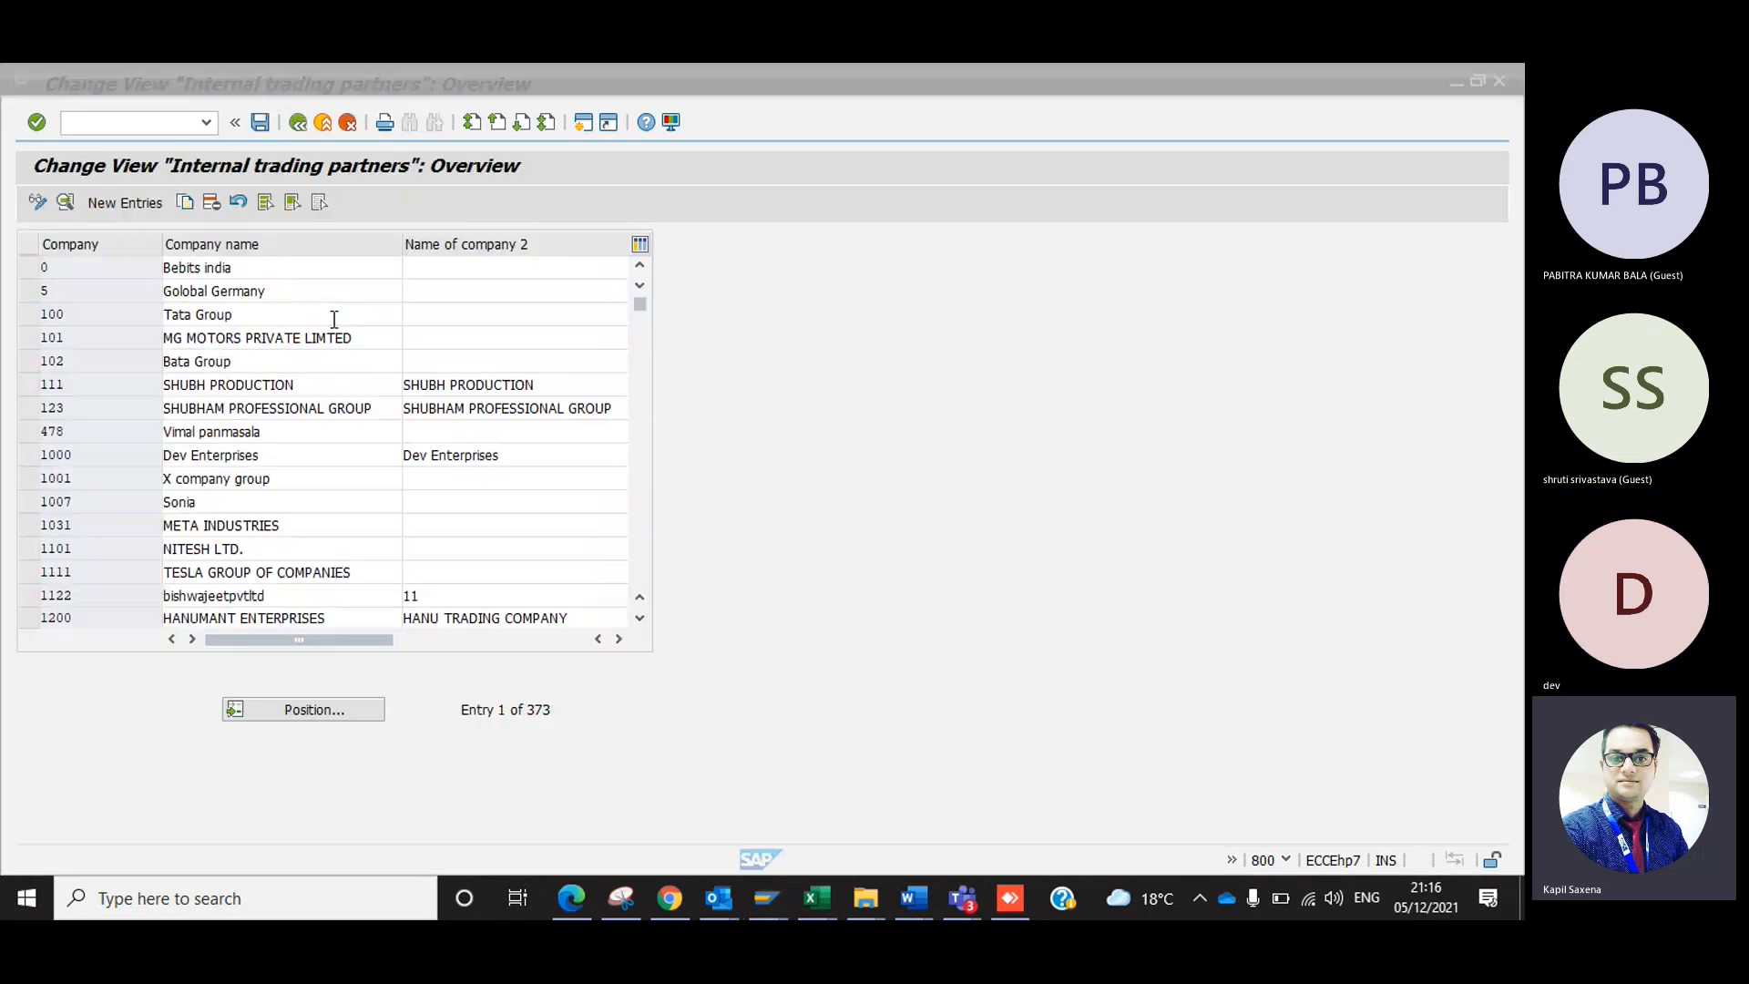
key("alt+Tab")
key("alt+Tab")
key("alt+Tab")
type("se10")
key("Return")
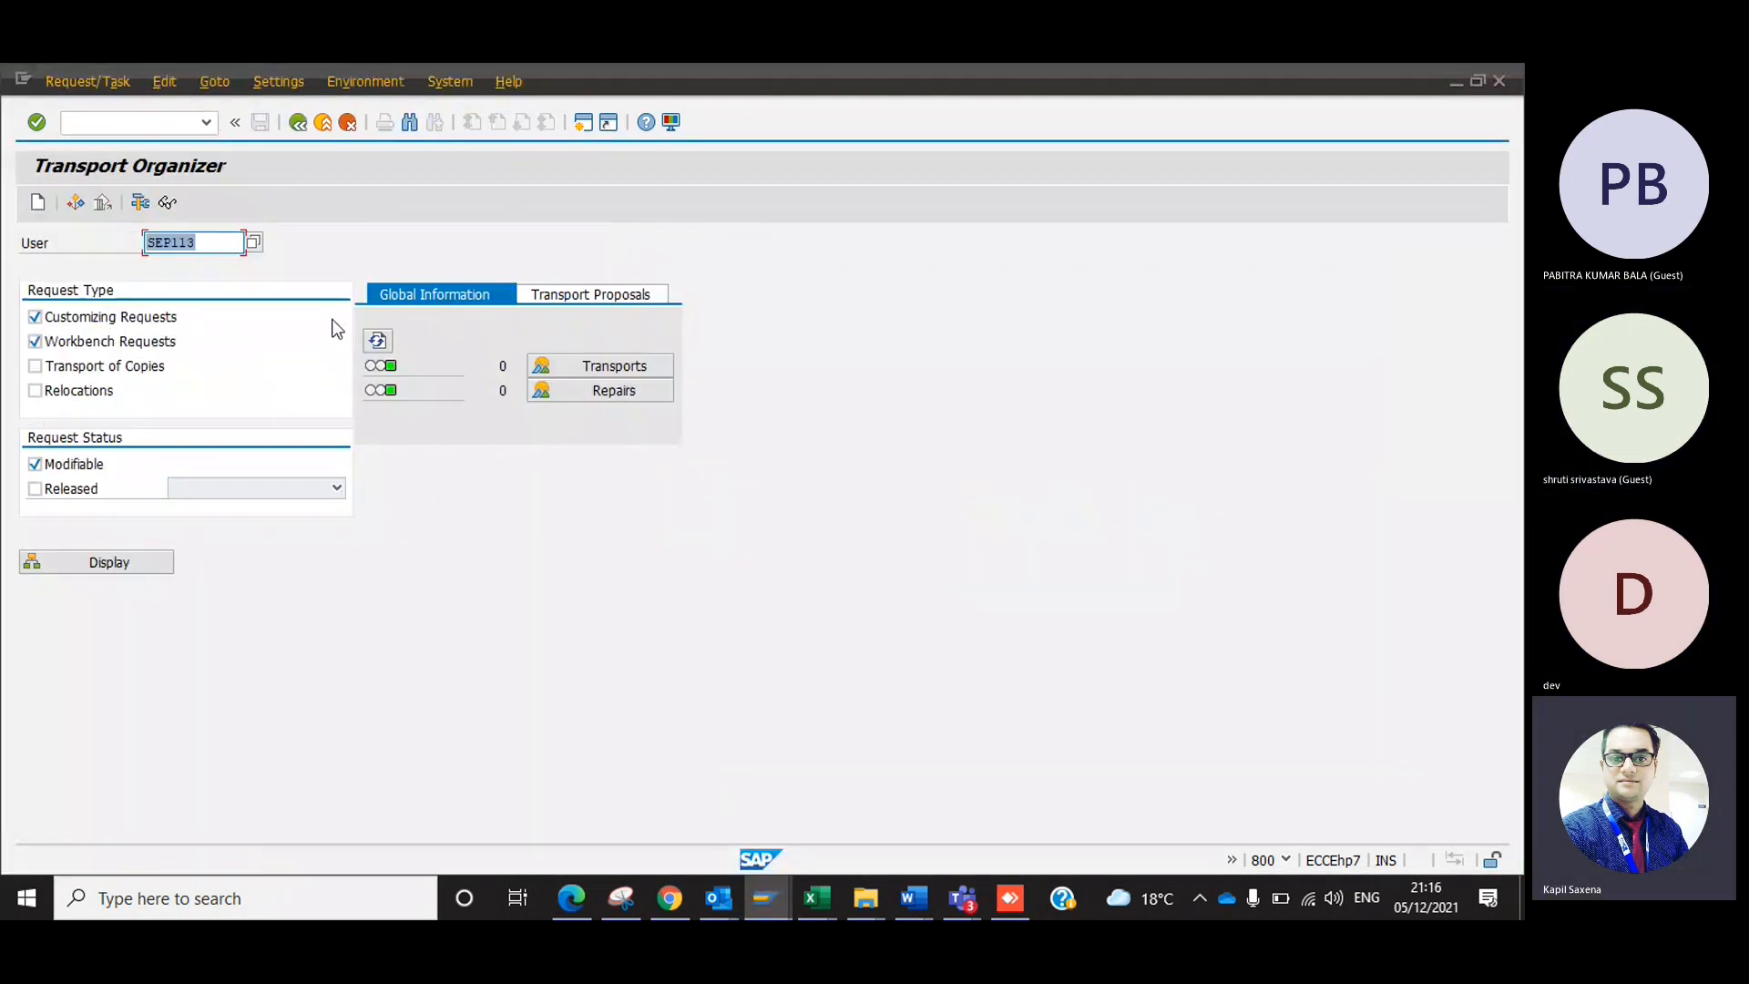
Alternate between the Transport Organizer and company overview sessions, and exit the company overview.
key("alt+Tab")
key("alt+Tab")
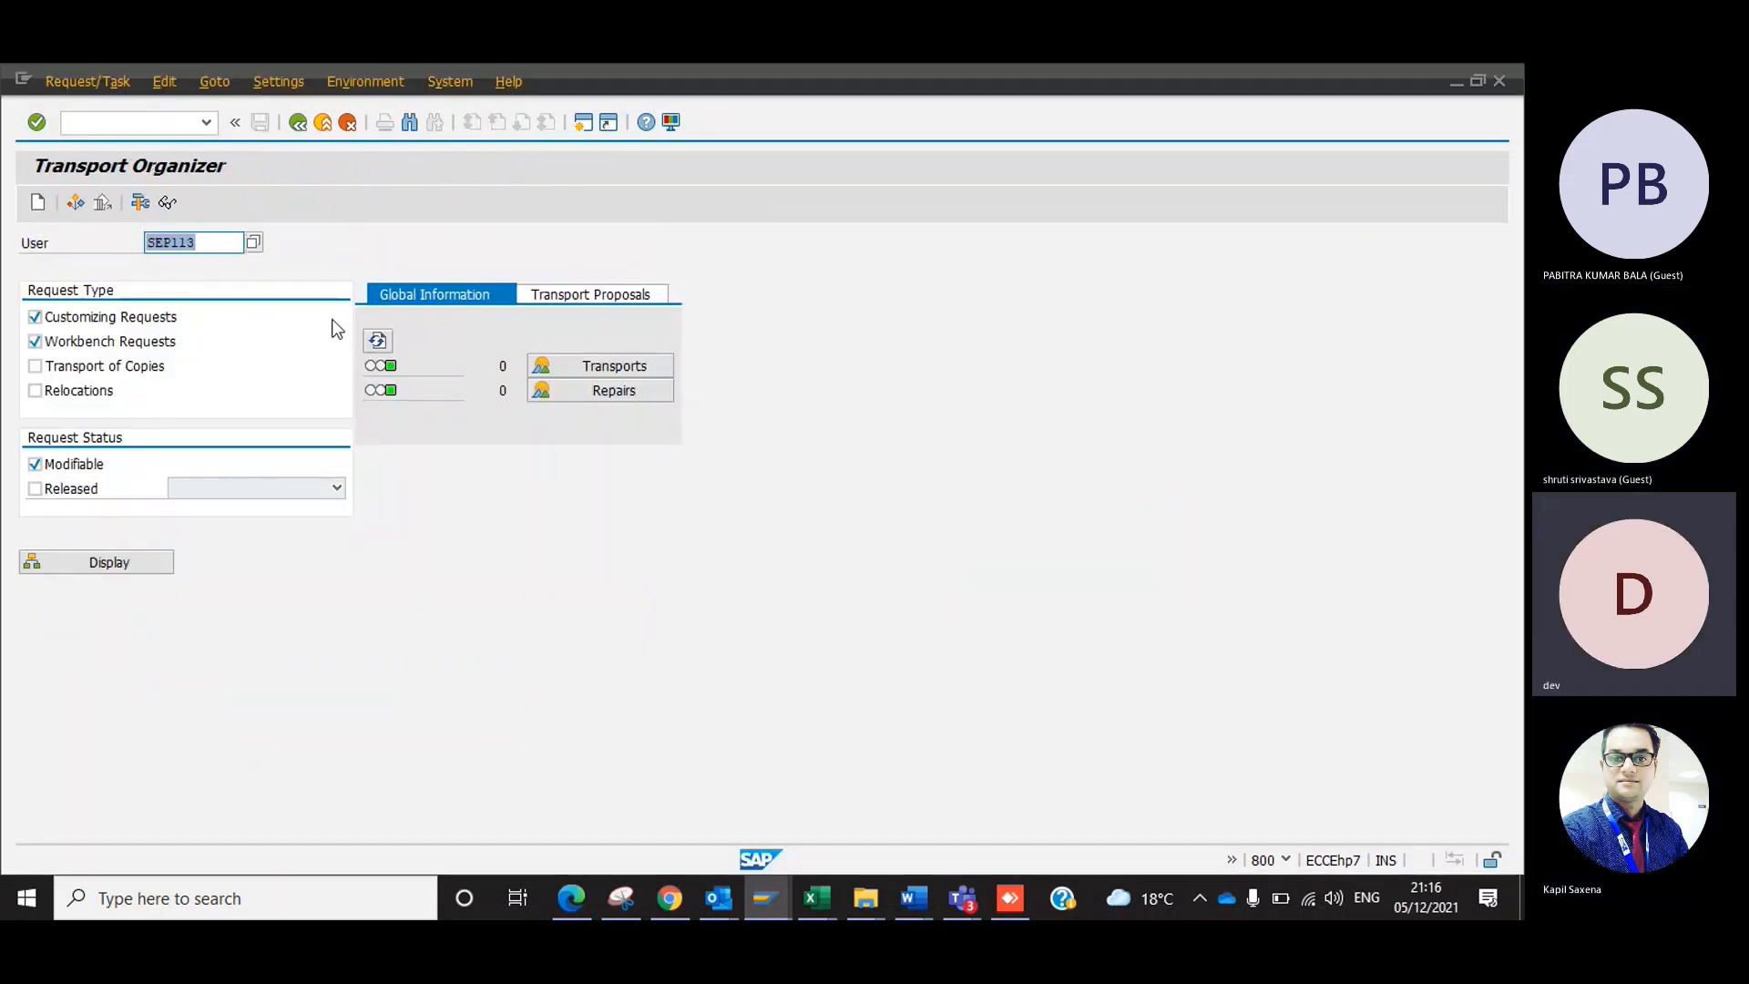
key("alt+Tab")
key("alt+Tab")
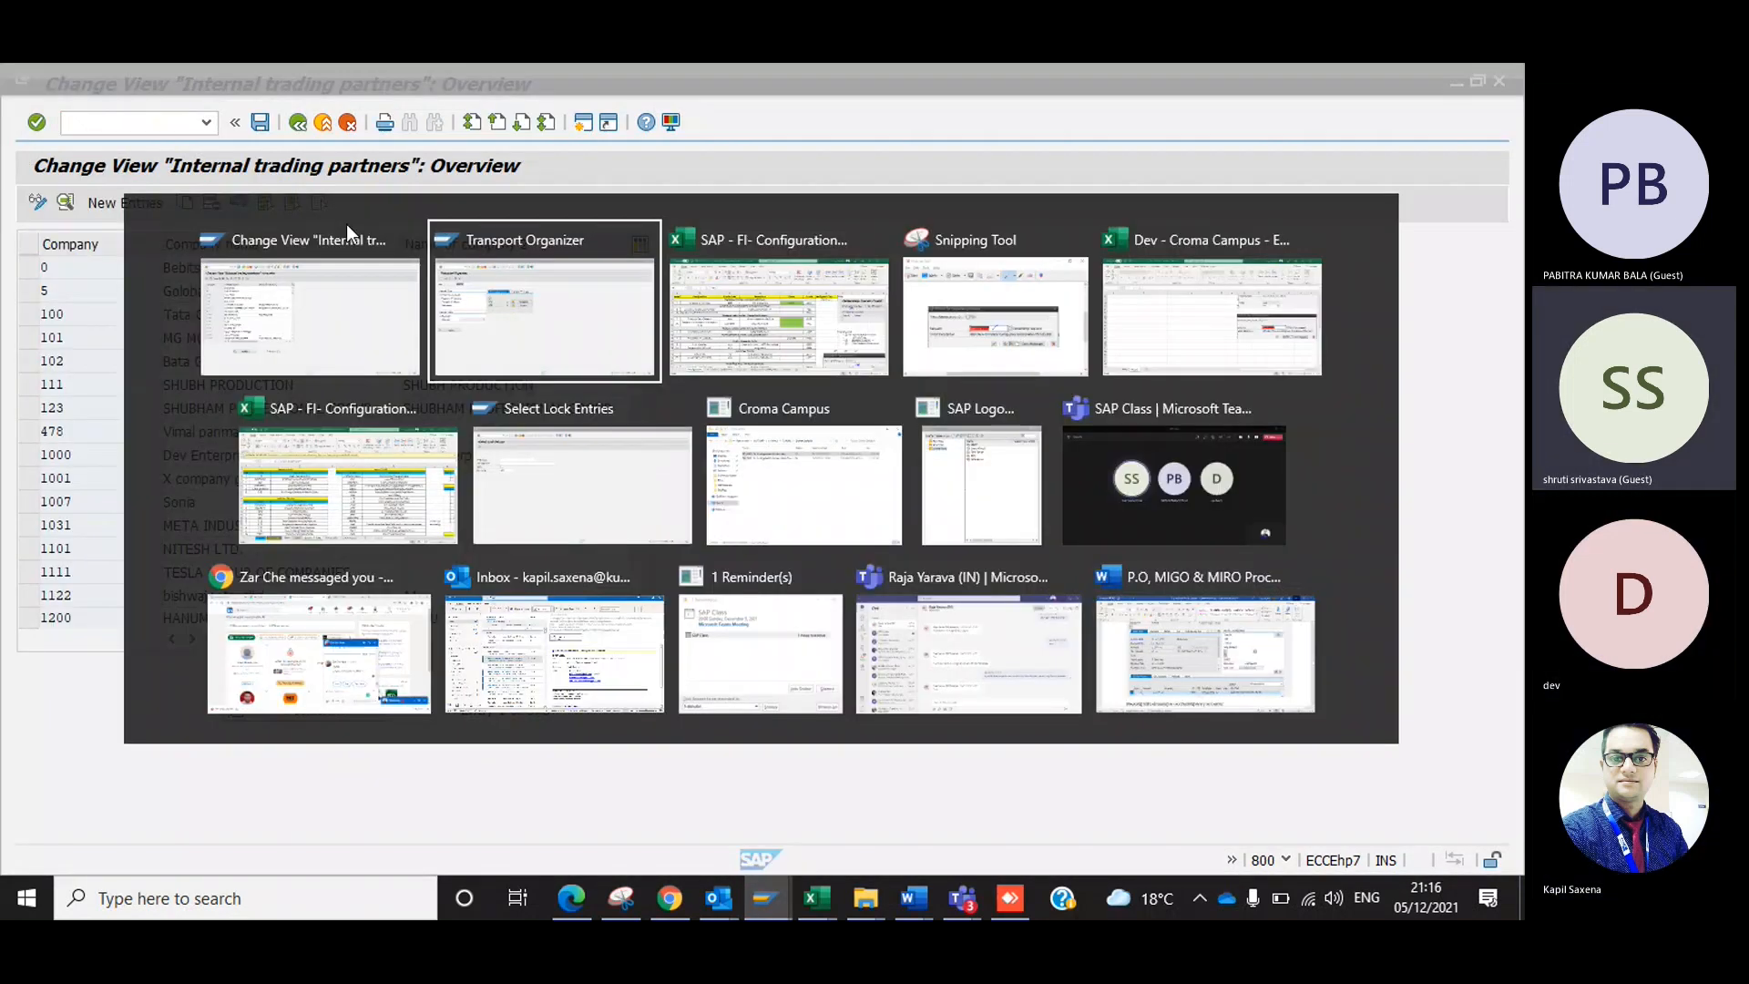
left_click(301, 122)
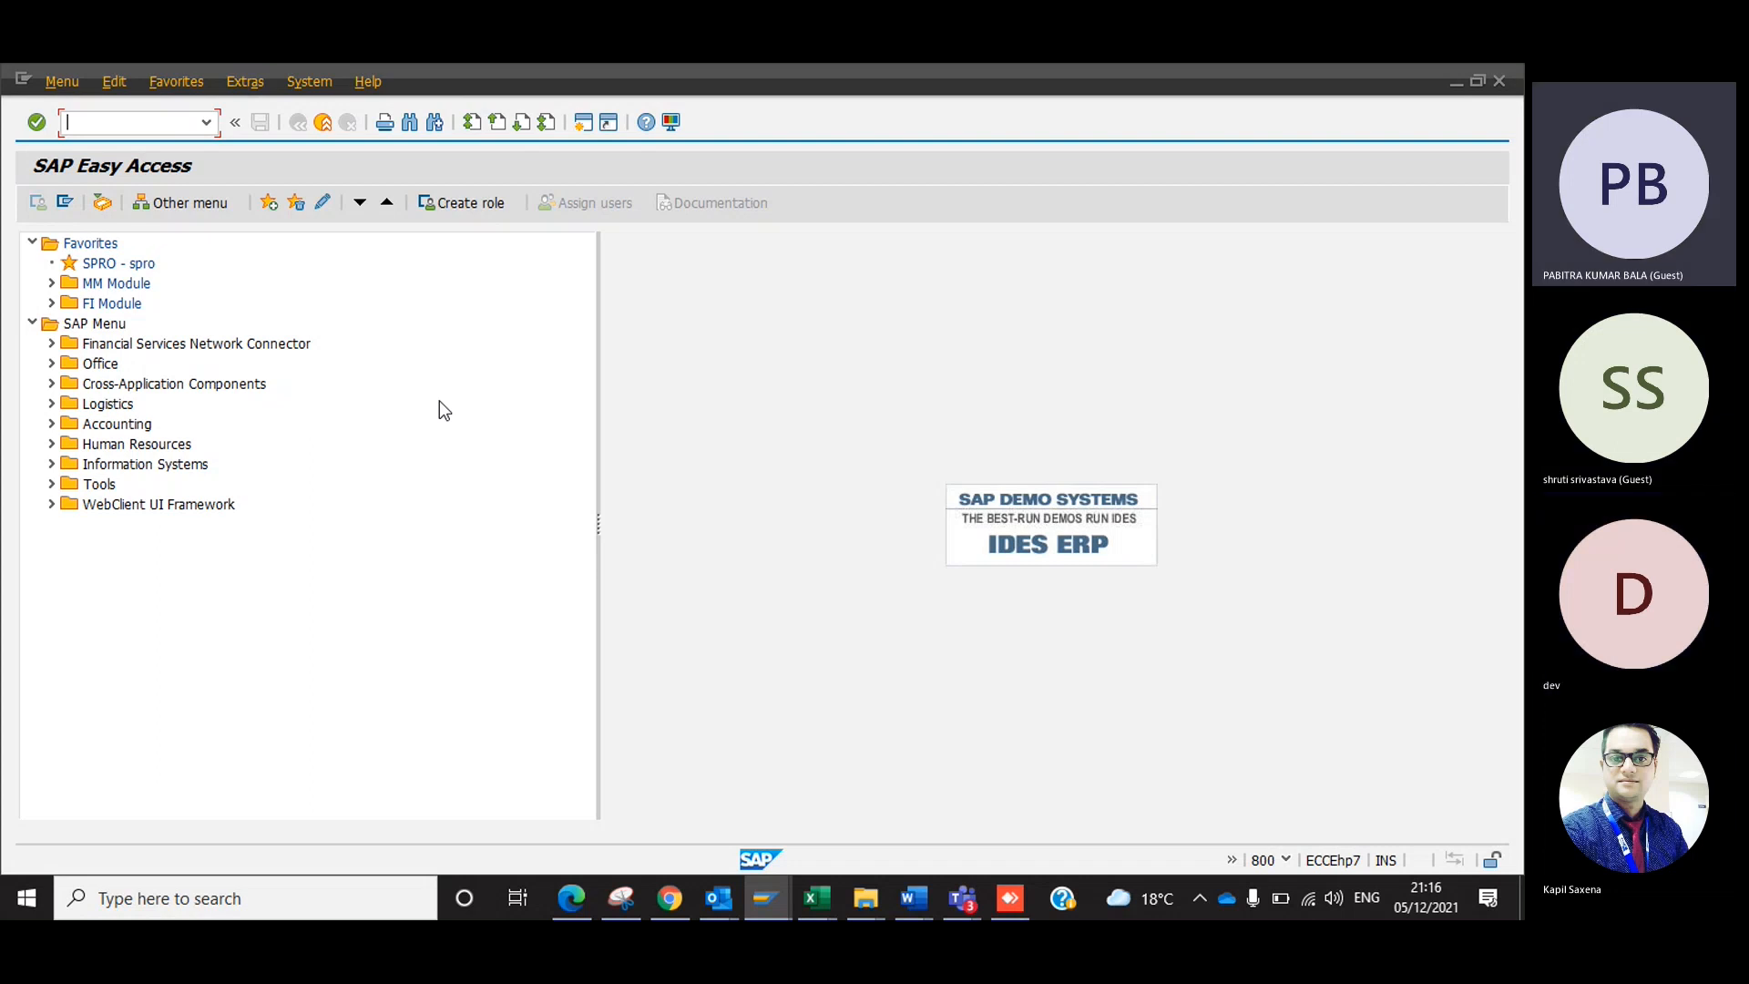
Switch between the open SAP Easy Access sessions, and view the Logistics folder's contents in the SAP menu before collapsing it.
key("alt+Tab")
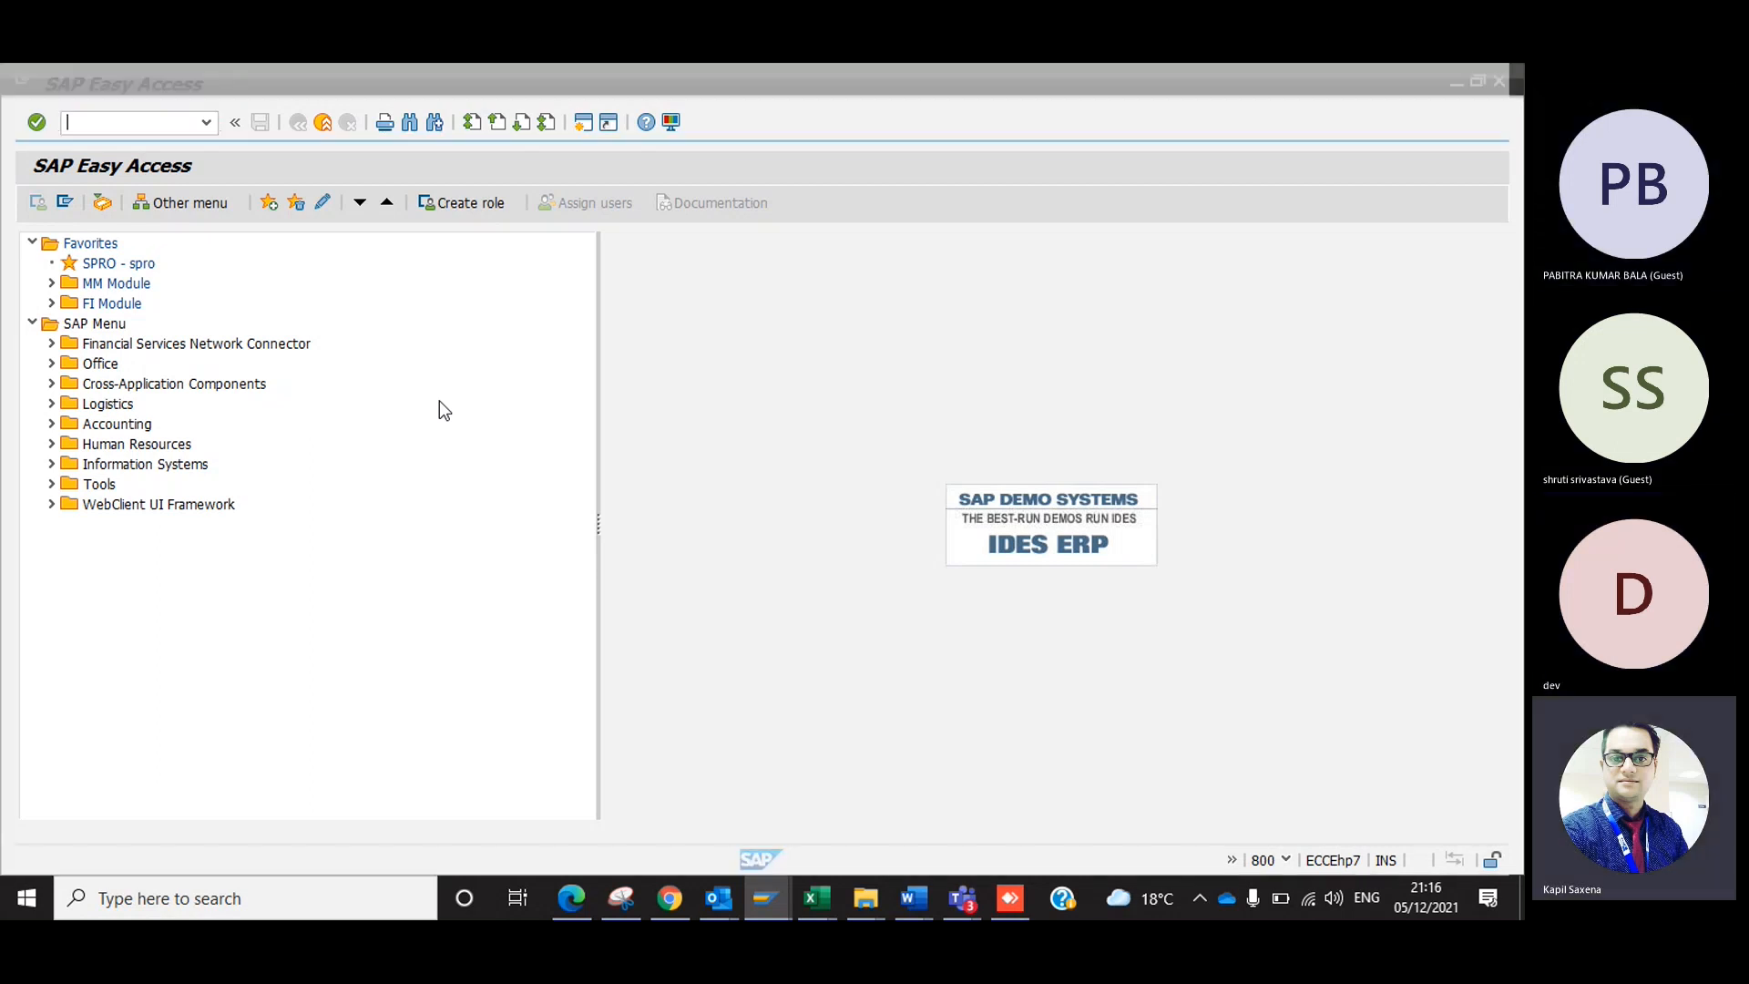
key("alt+Tab")
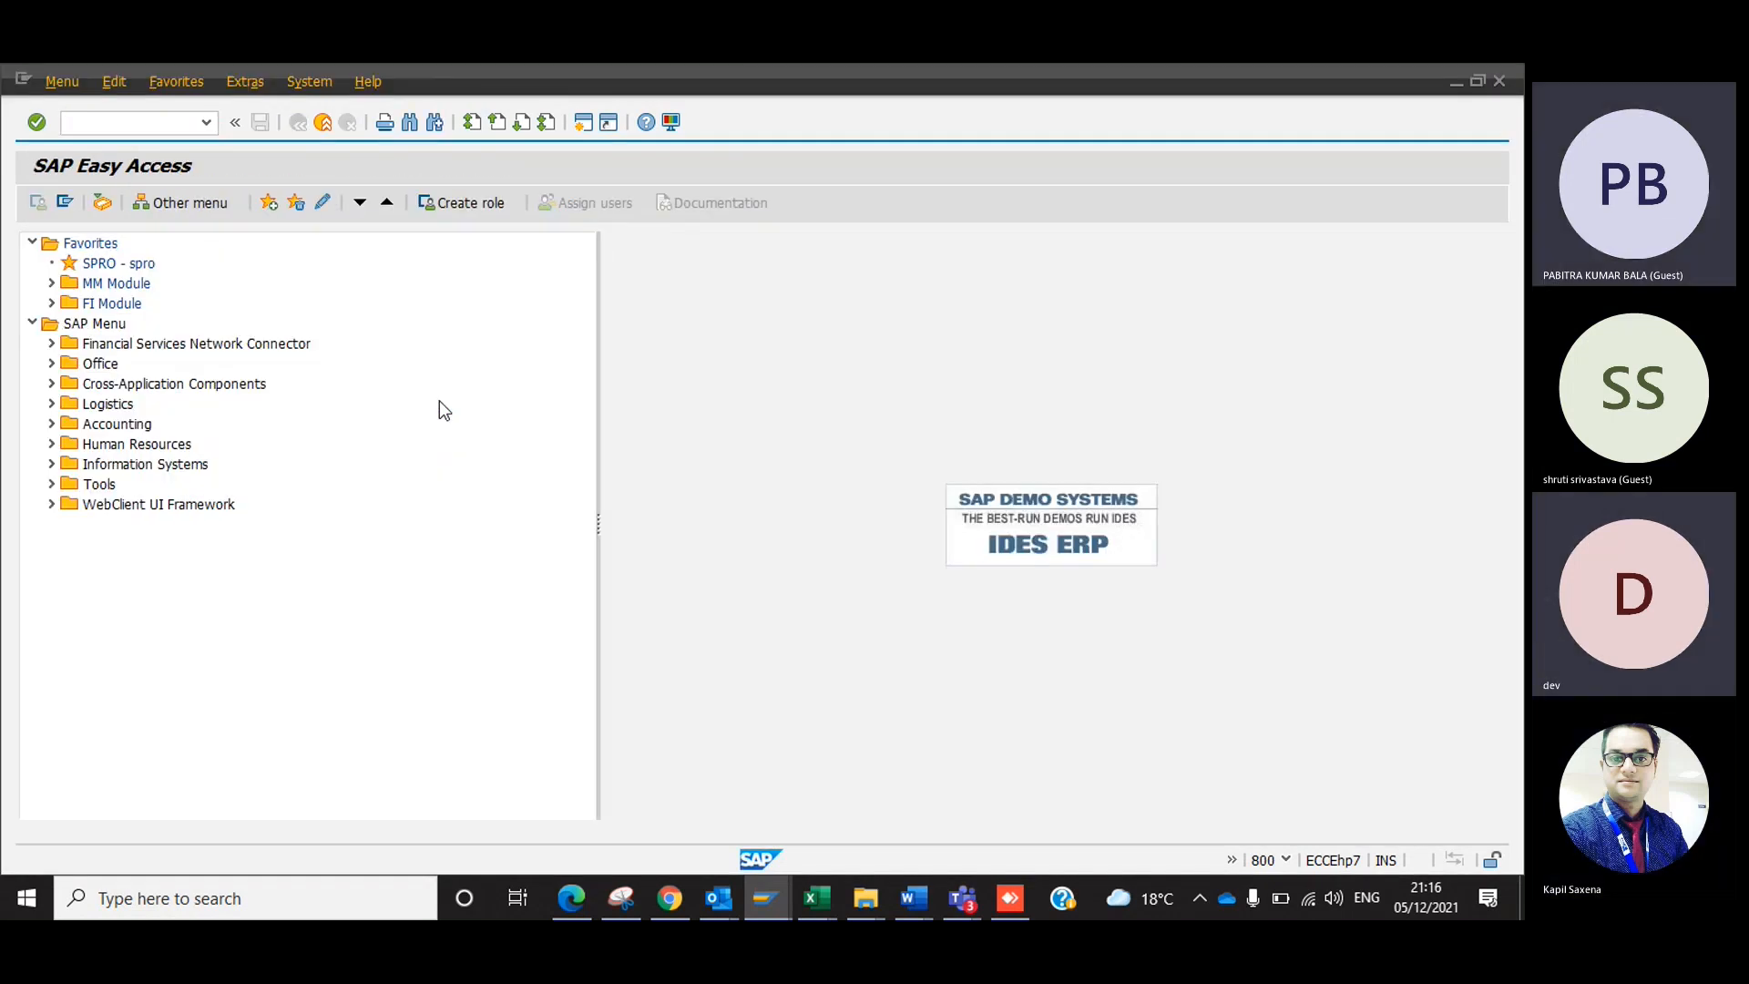
key("alt+Tab")
key("alt+Tab")
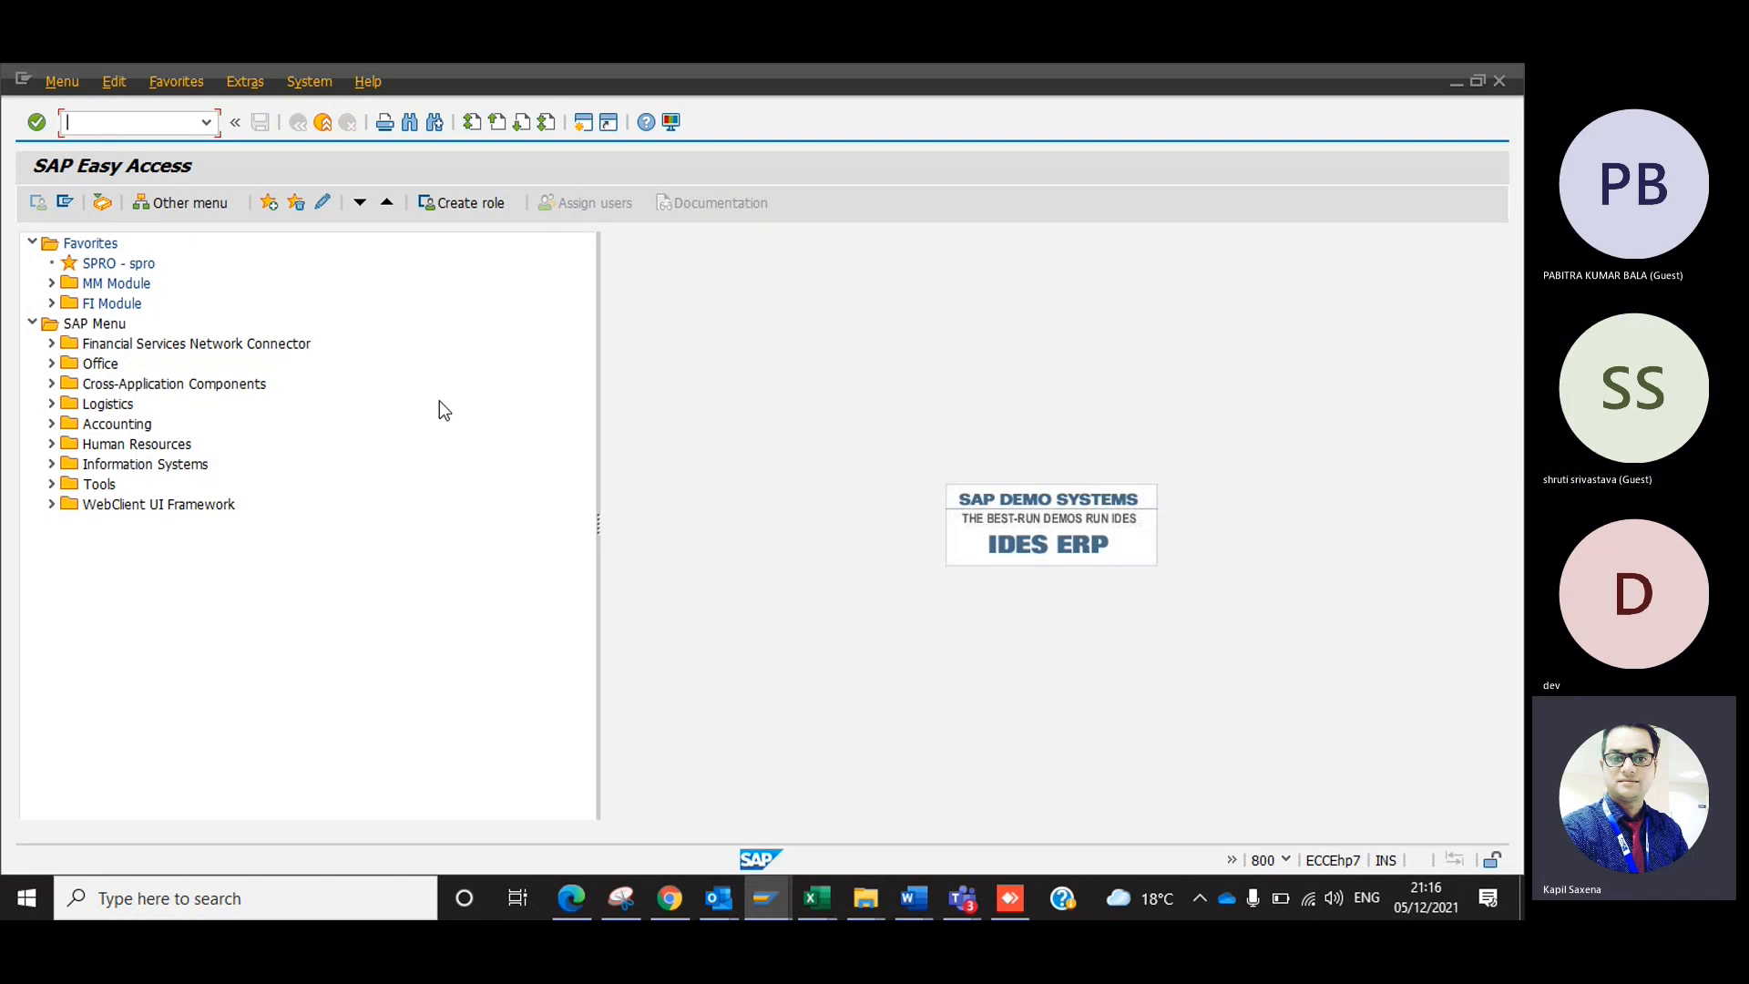
left_click(51, 406)
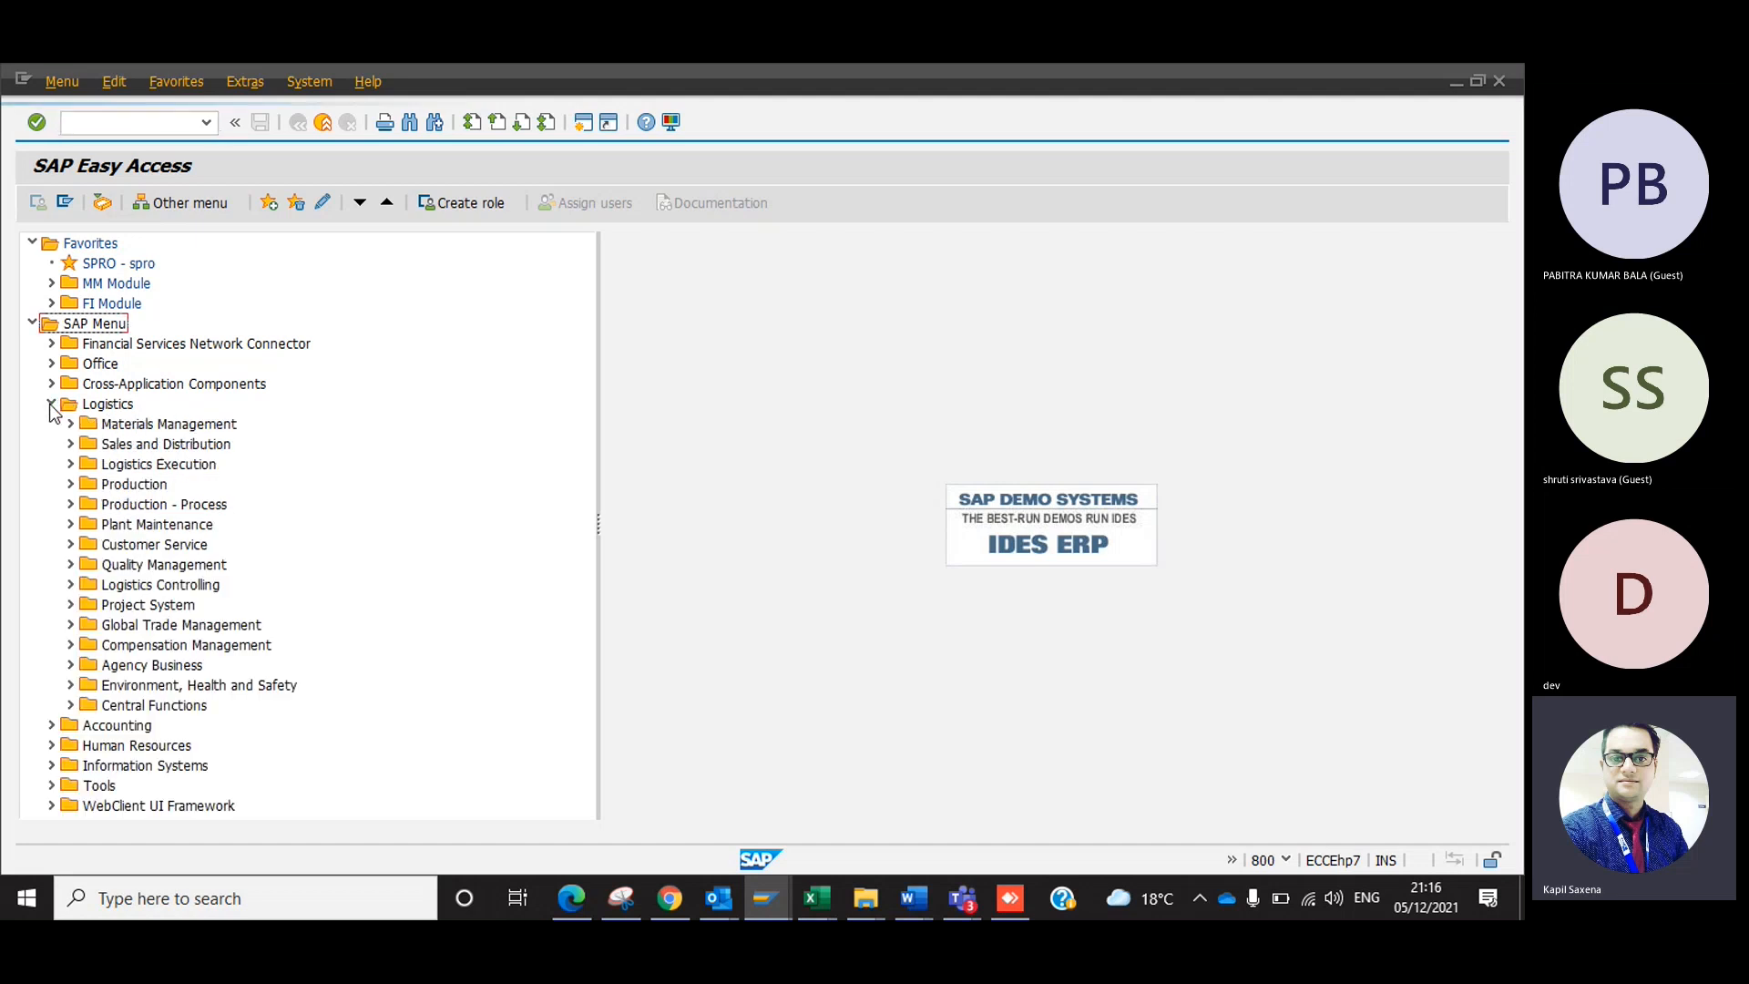
left_click(51, 405)
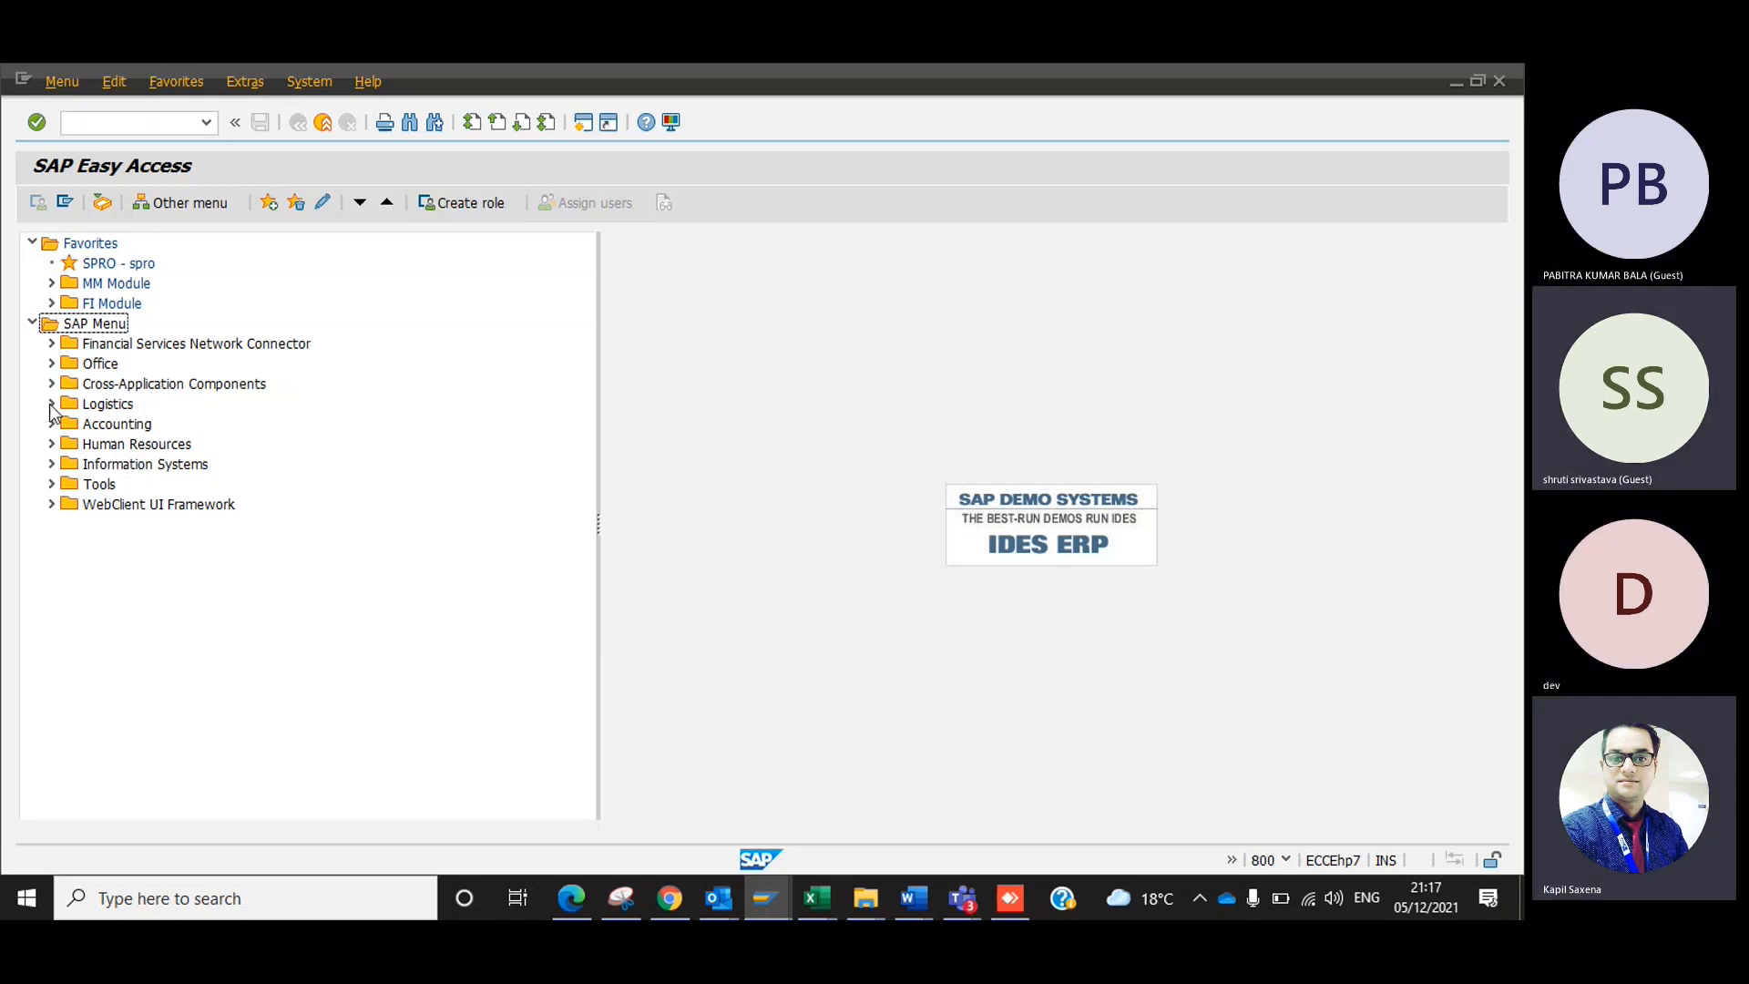
Return to the Excel guide's TR sheet and complete the purpose line in B3 with "Transport Request".
key("alt+Tab")
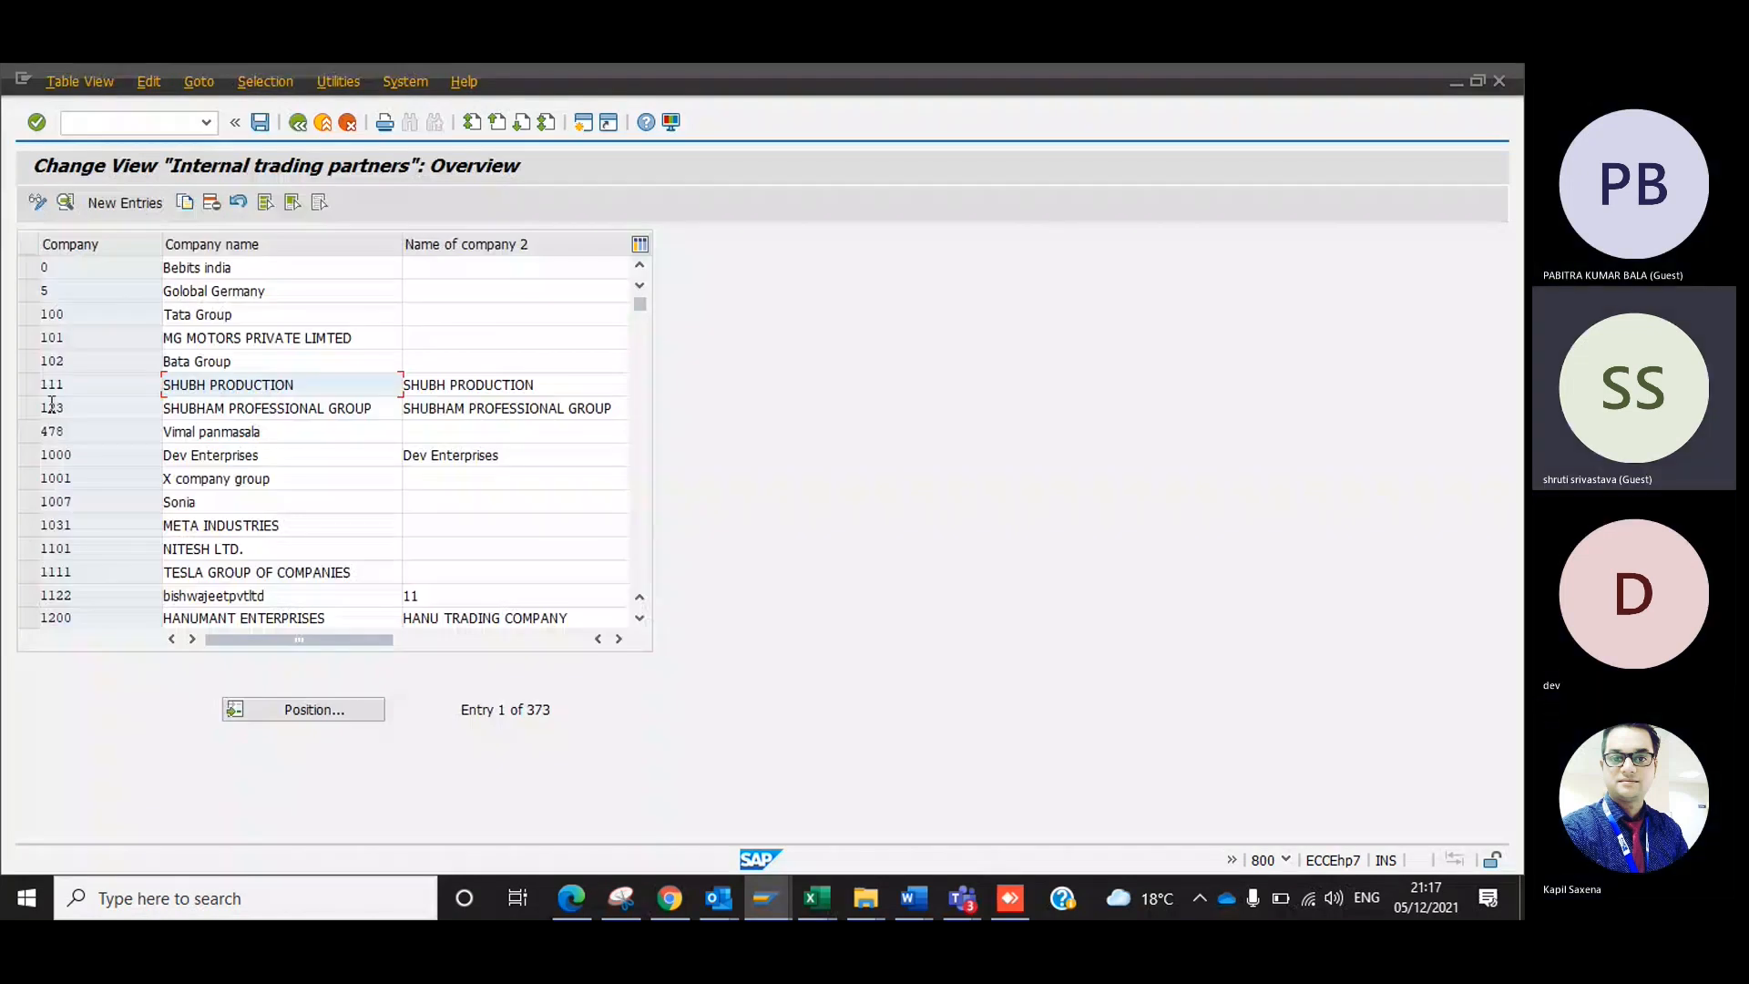
key("alt+Tab")
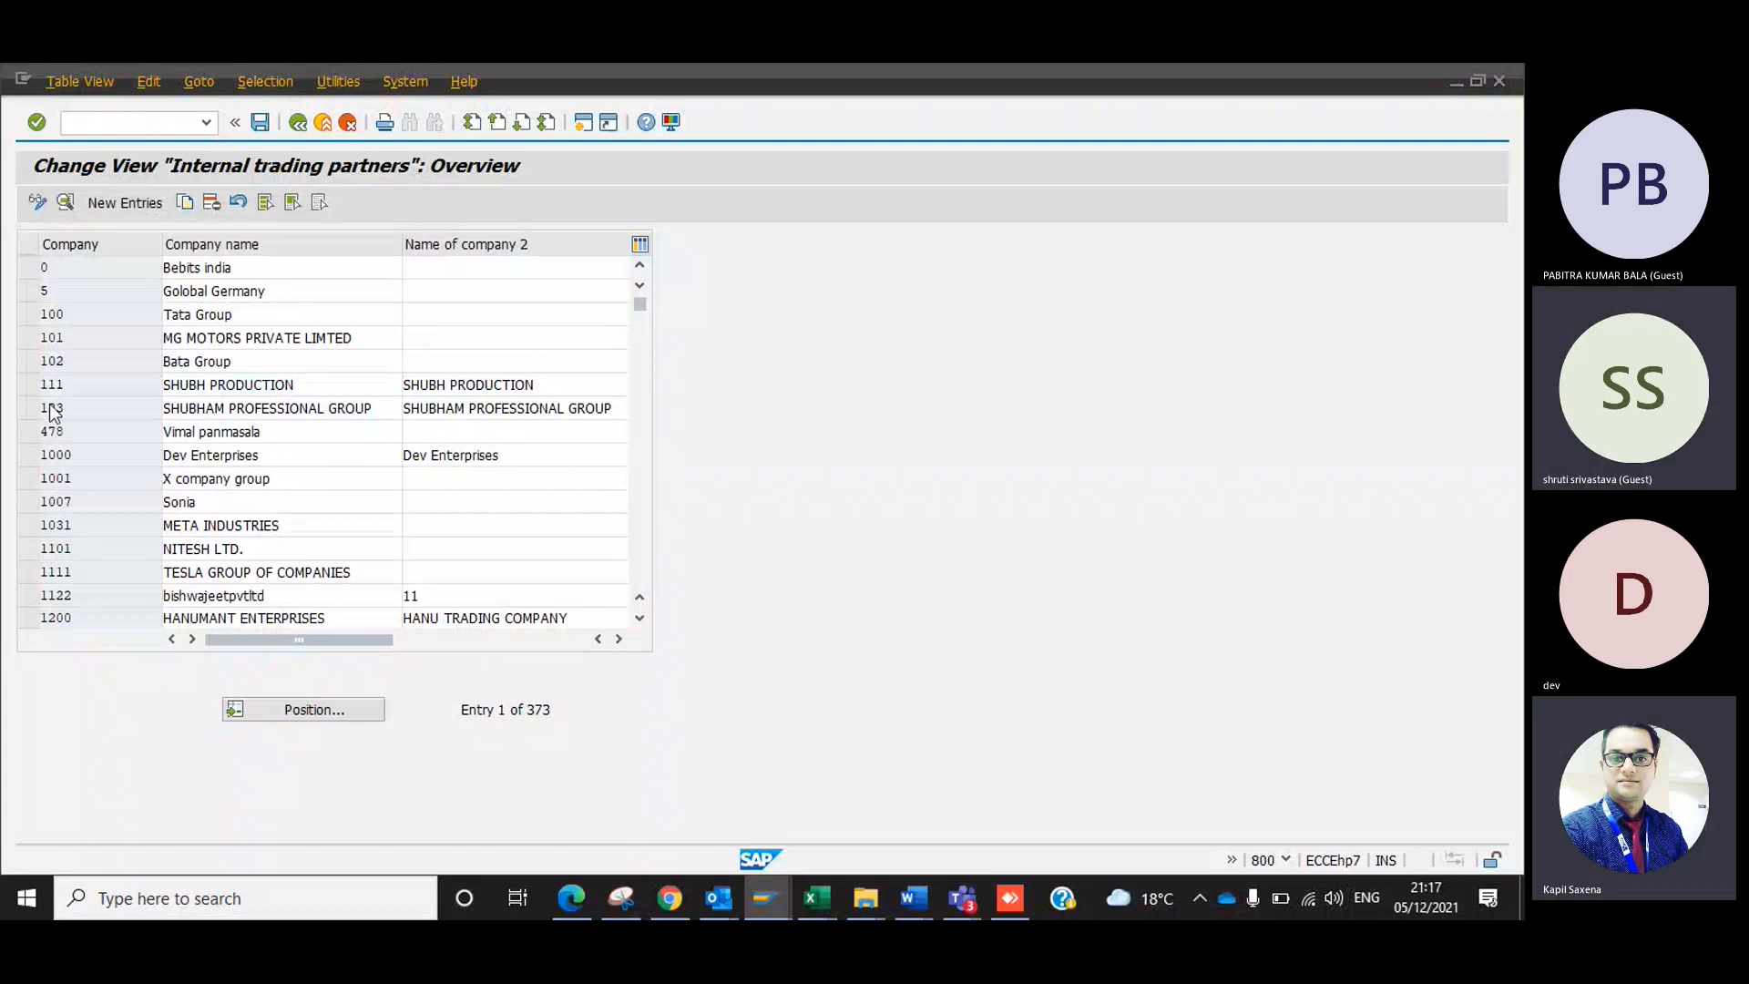
key("alt+Tab")
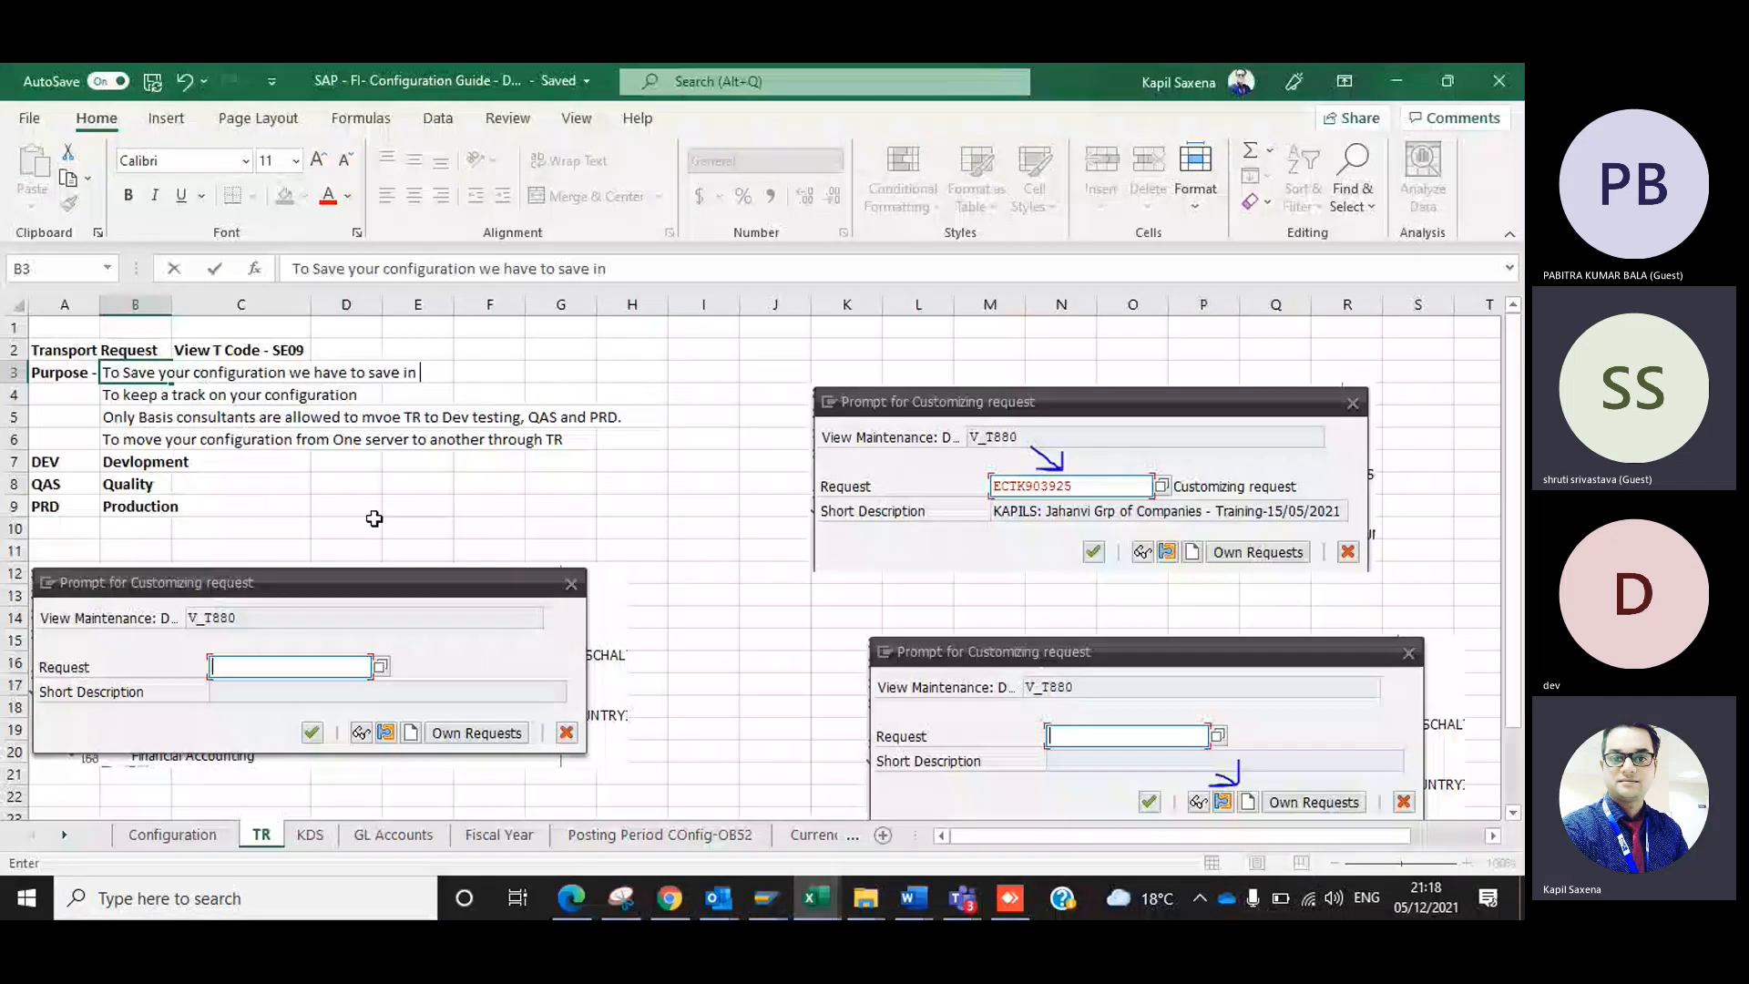
type("Transport Req")
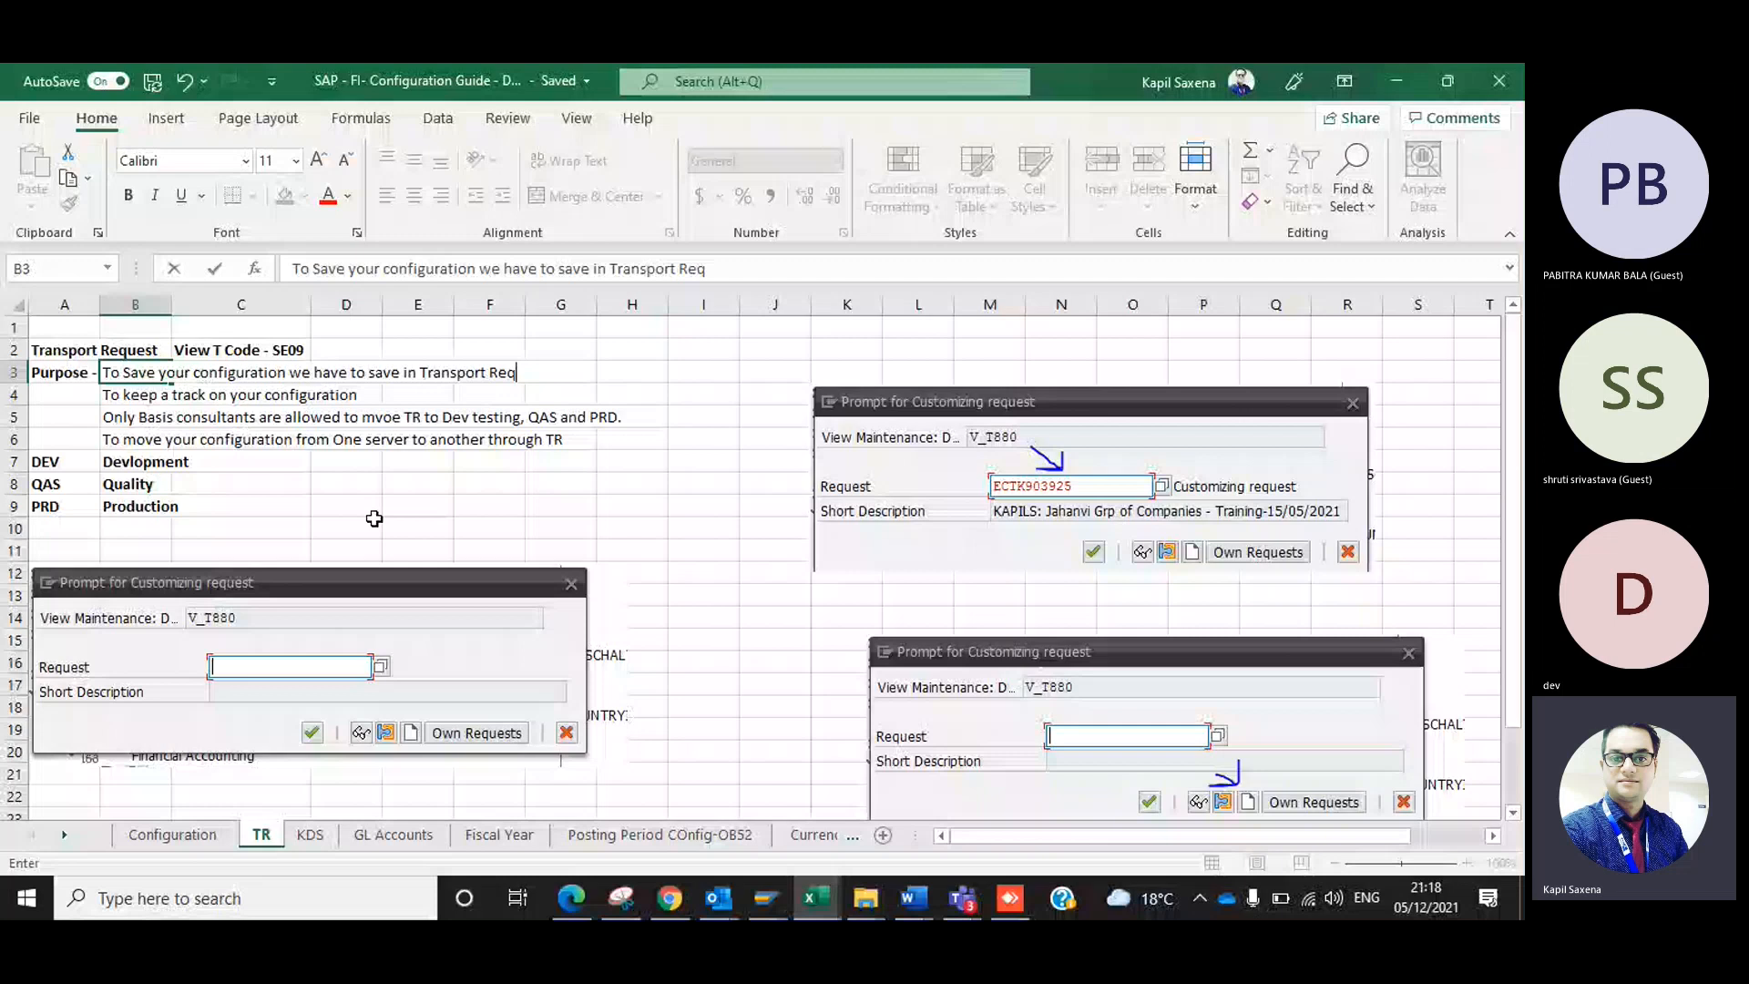
type("uest")
key("ctrl+Return")
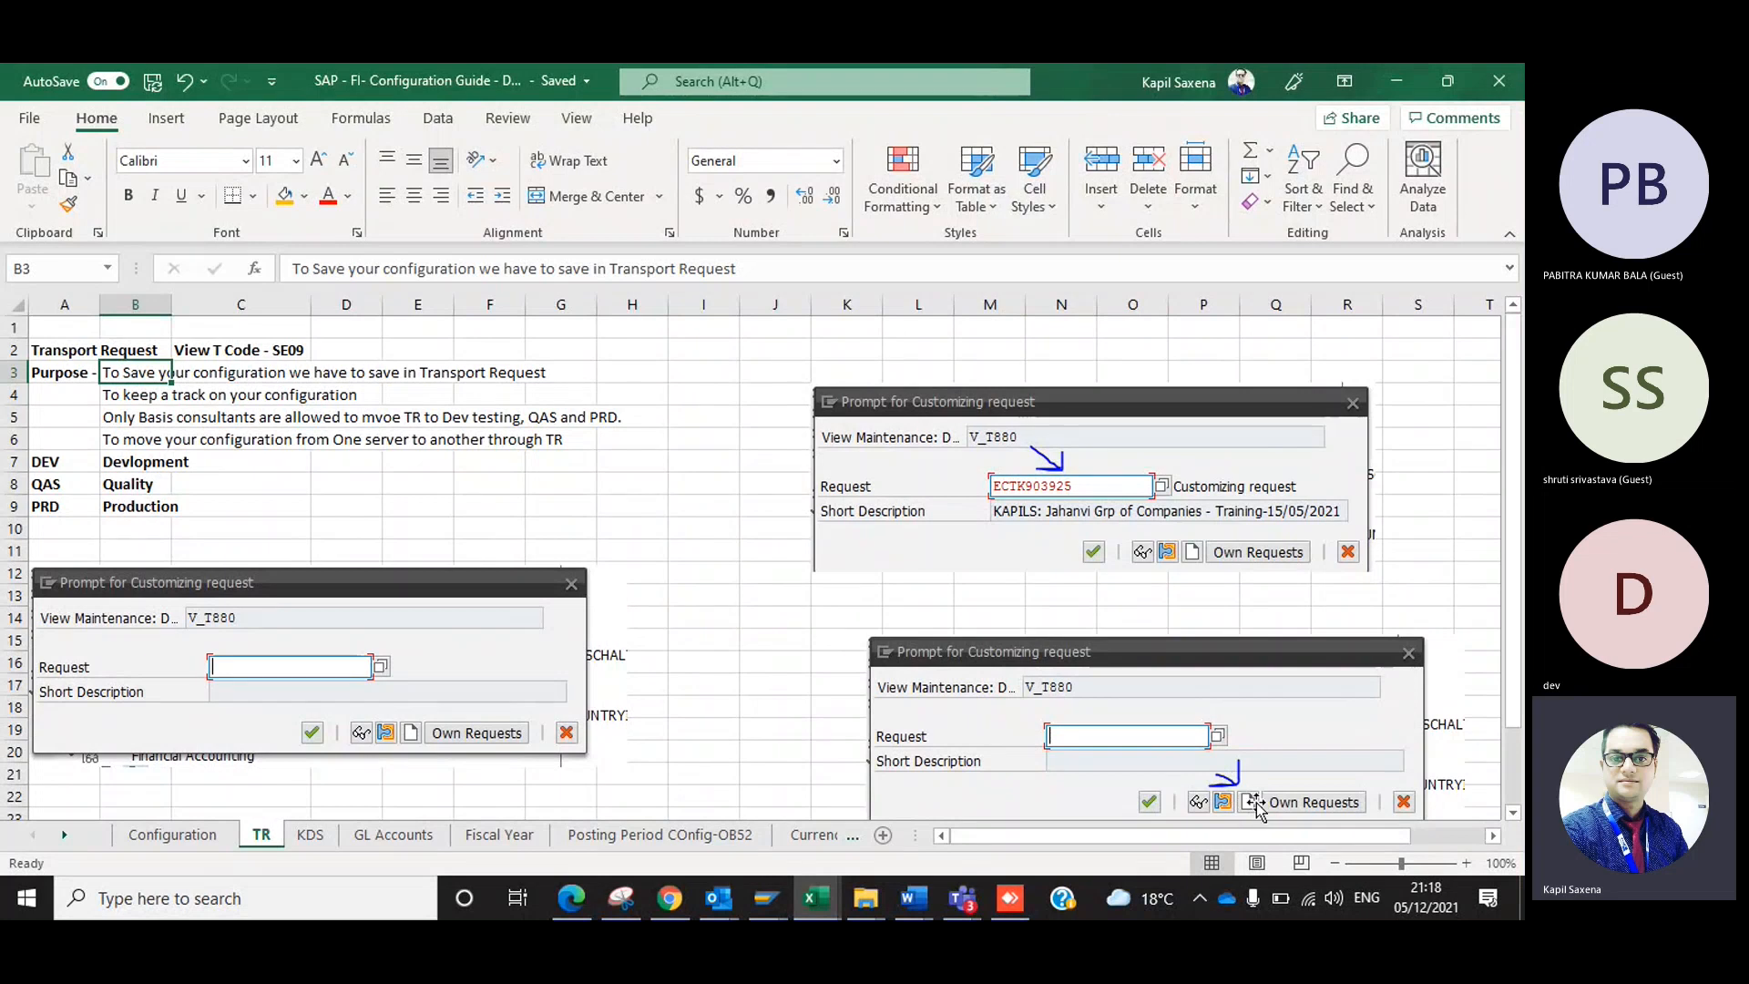
Rearrange the customizing request screenshots on the TR sheet, placing the blank-request one with the arrow above the filled-in one.
left_click_drag(1257, 806, 936, 652)
left_click(876, 421)
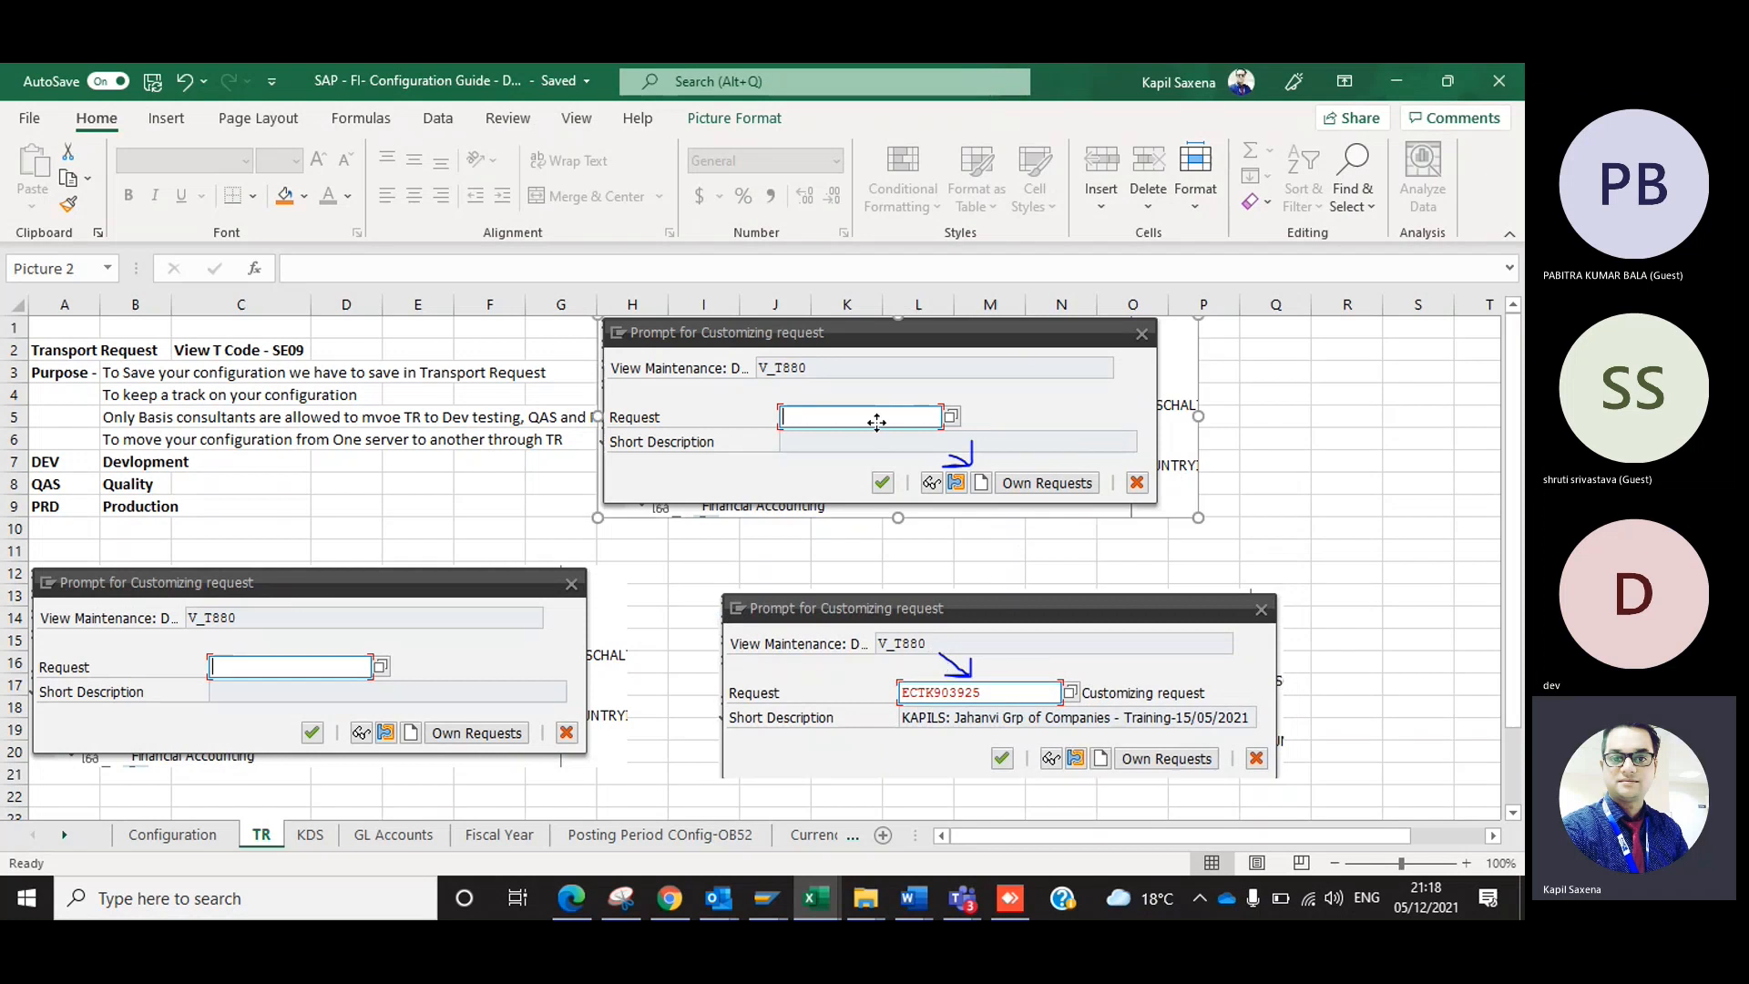
left_click_drag(876, 421, 950, 430)
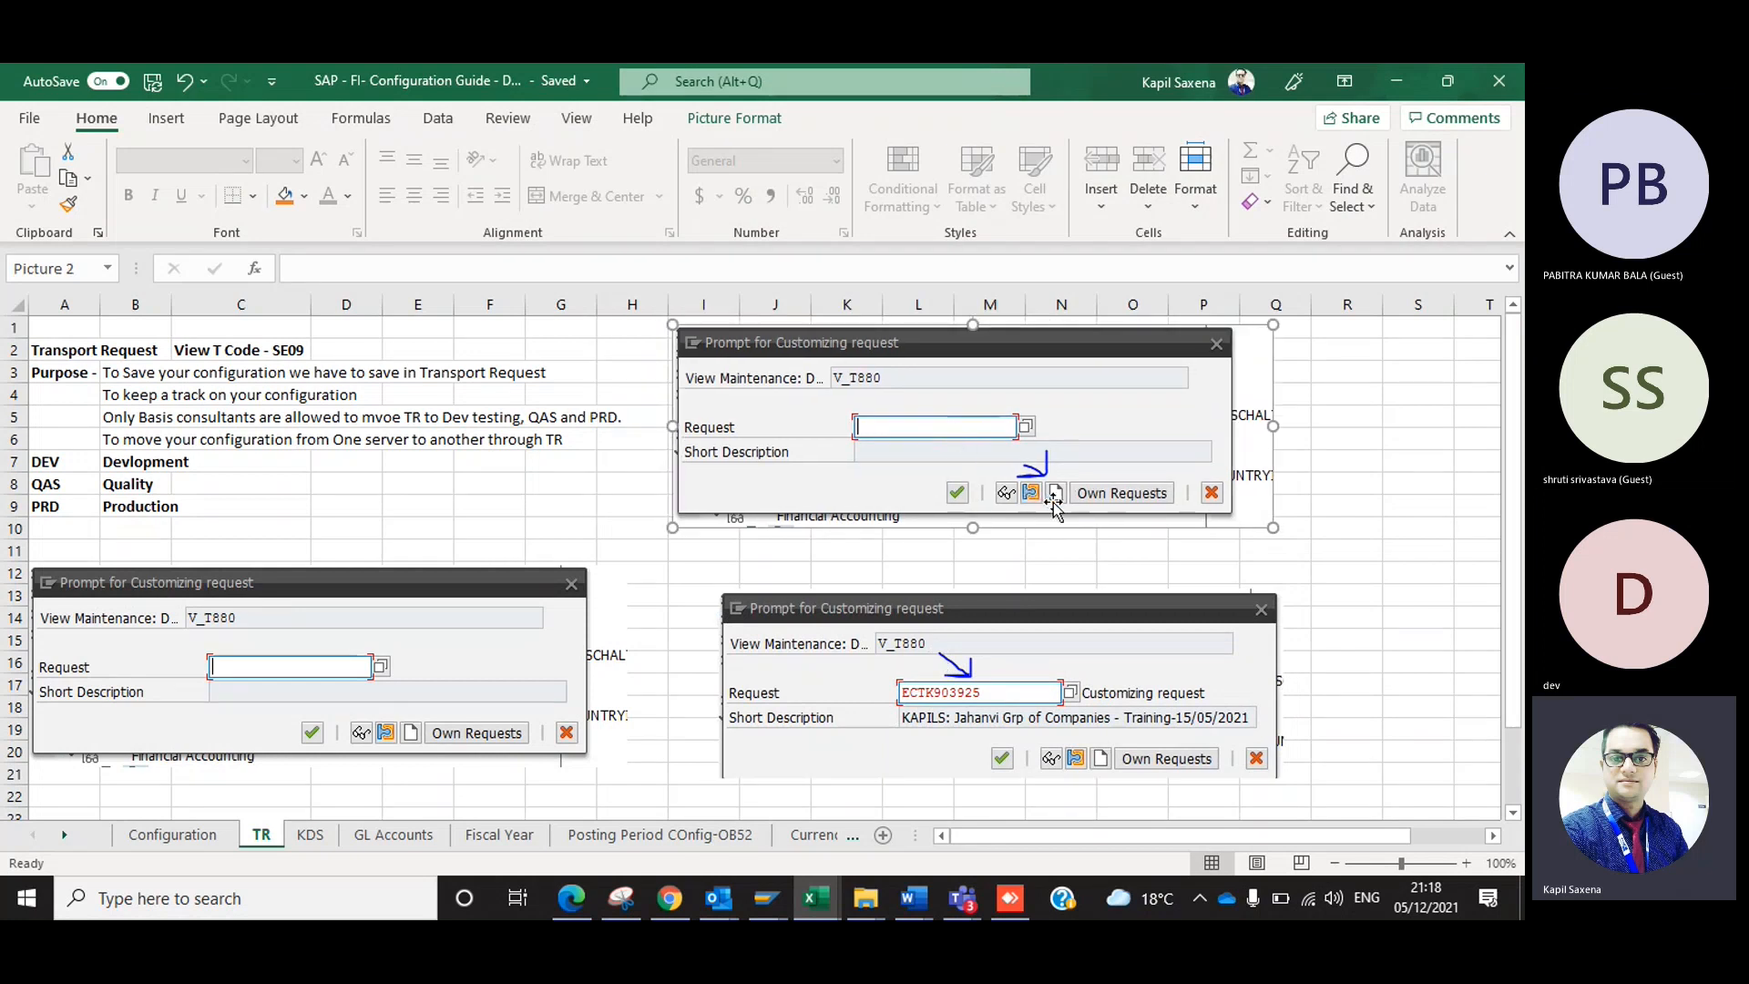
left_click(585, 307)
left_click(875, 554)
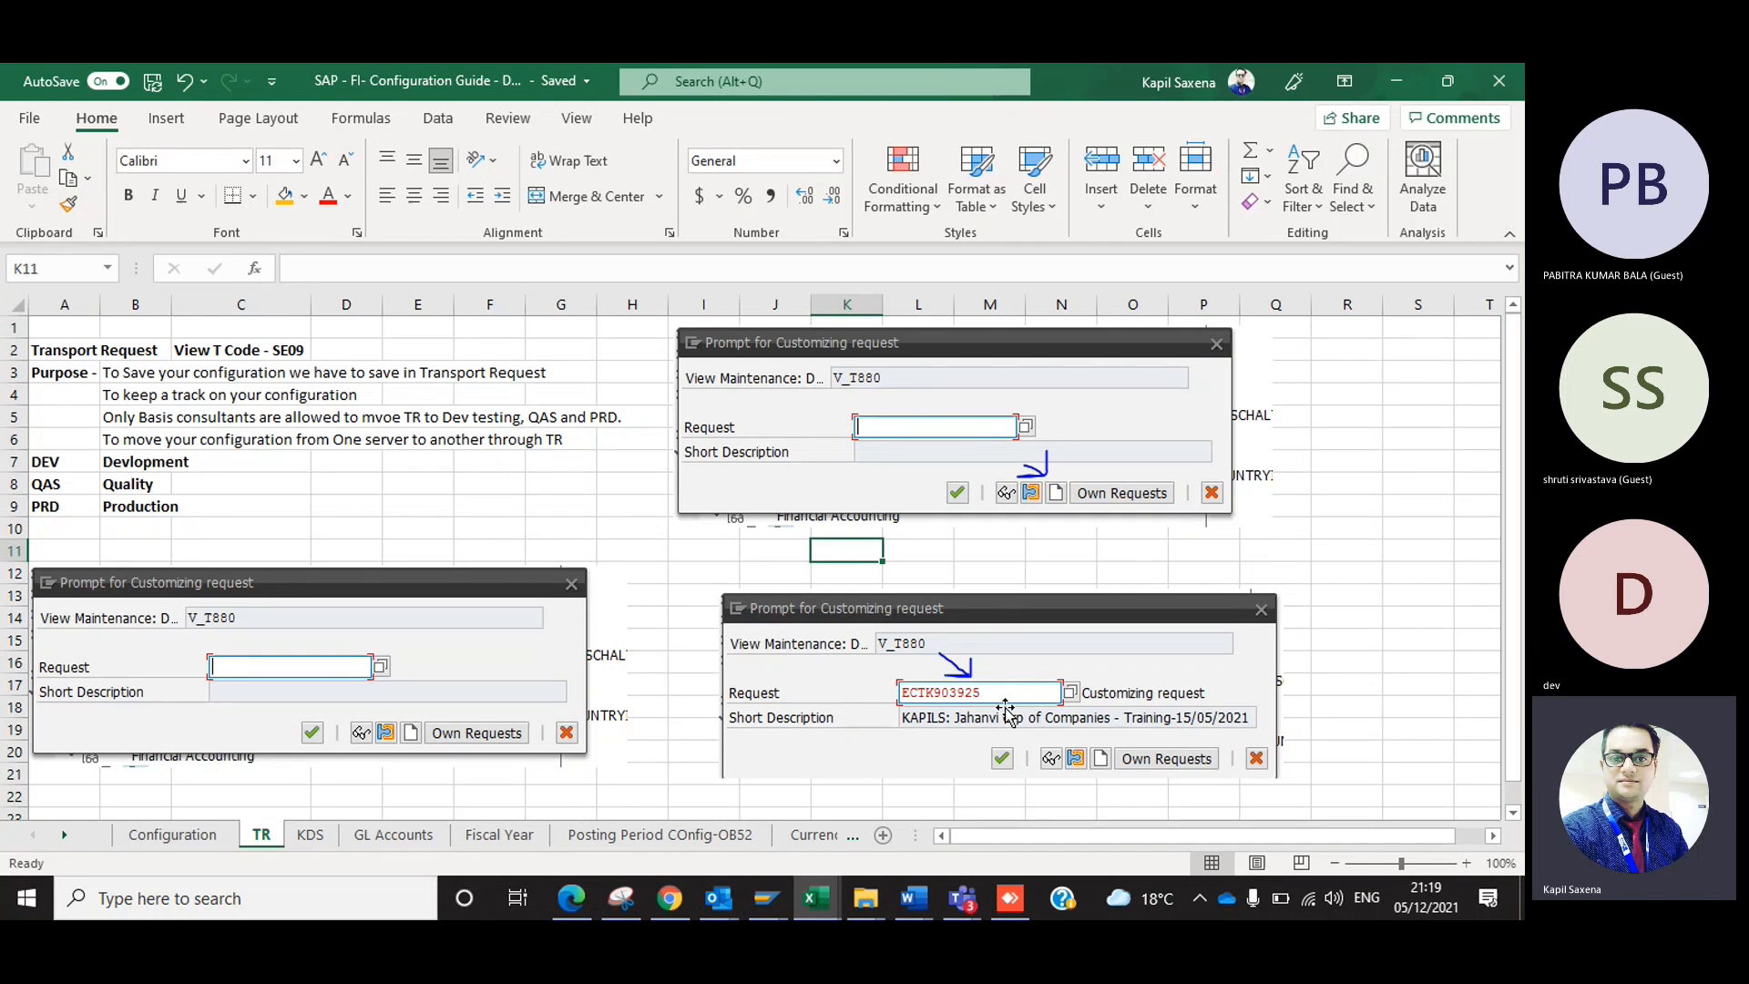
Correct the misspelled word in the Basis consultants note in B5 to "move".
left_click(182, 394)
left_click(156, 394)
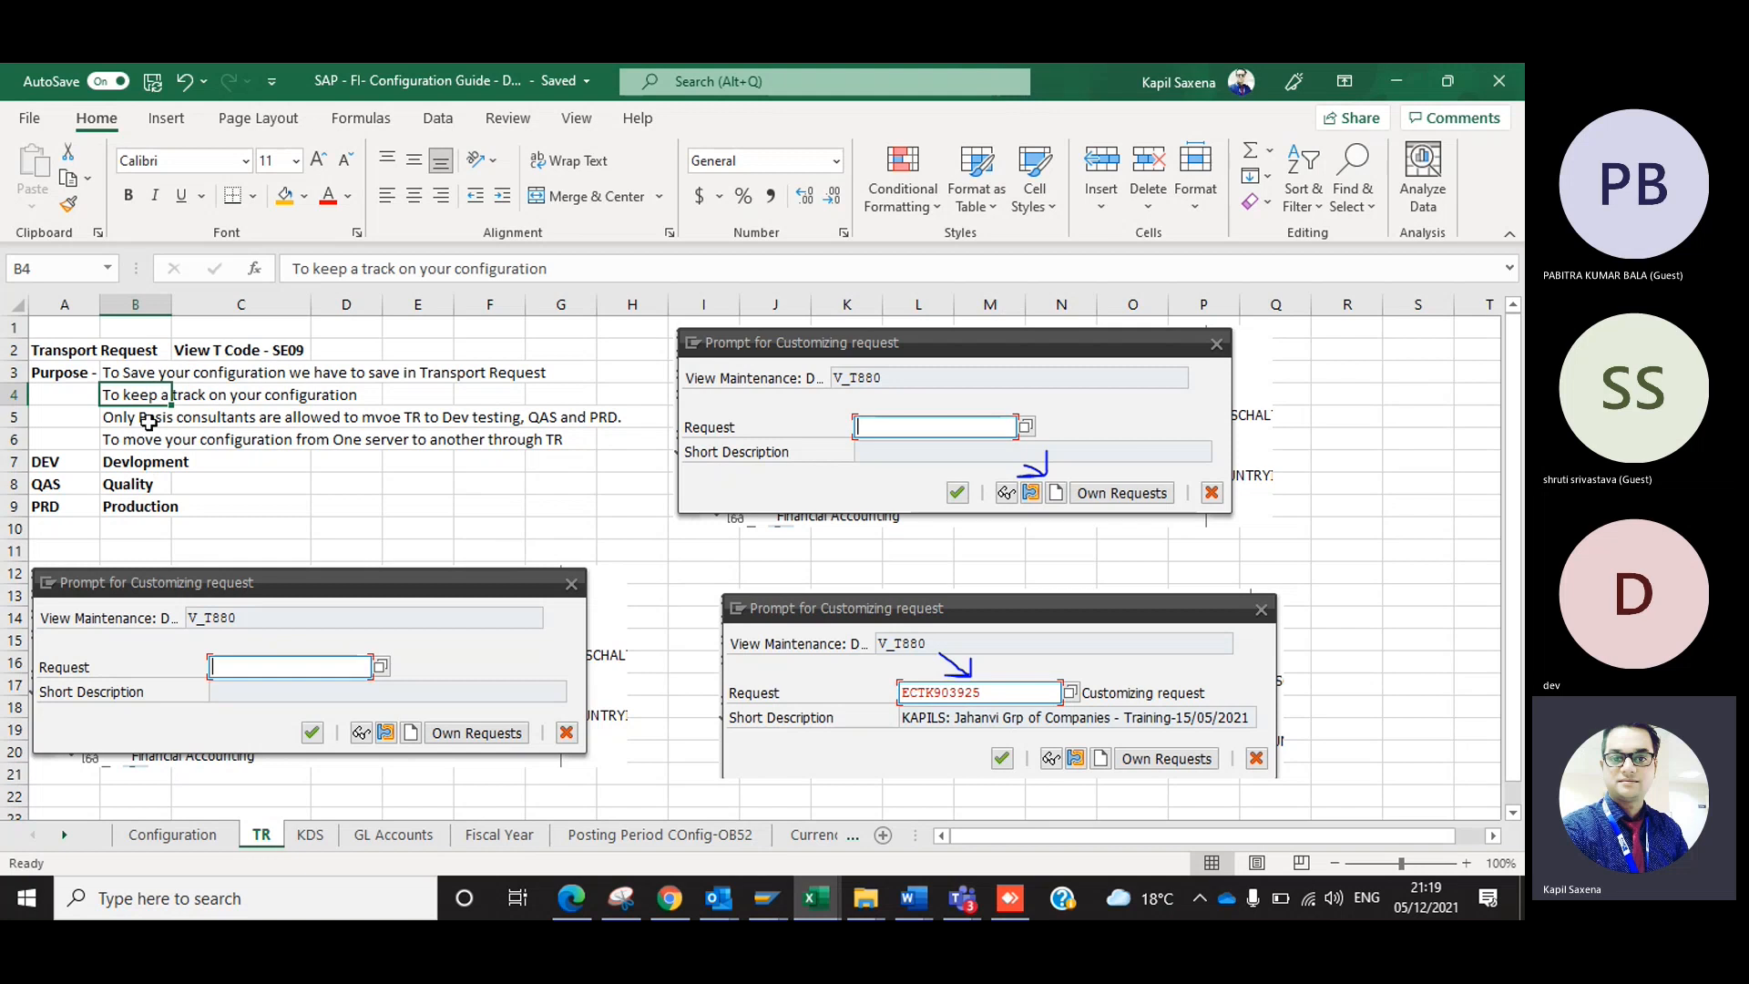
left_click(148, 421)
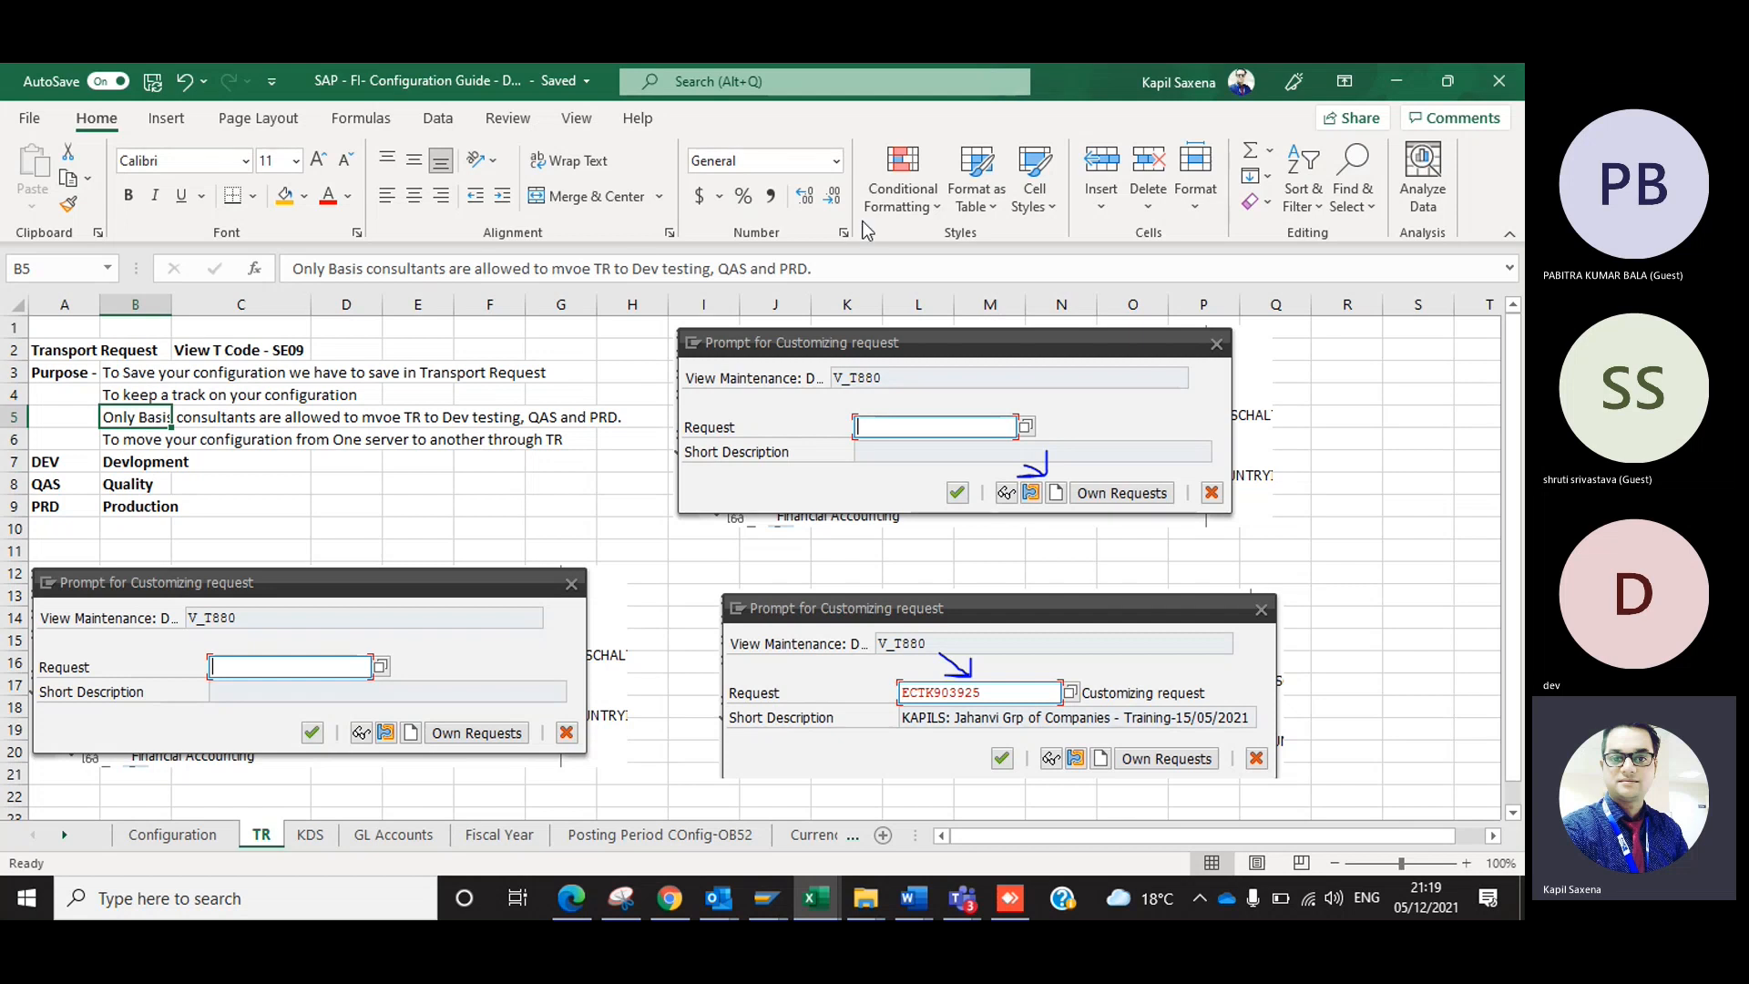
left_click(583, 267)
left_click(583, 267)
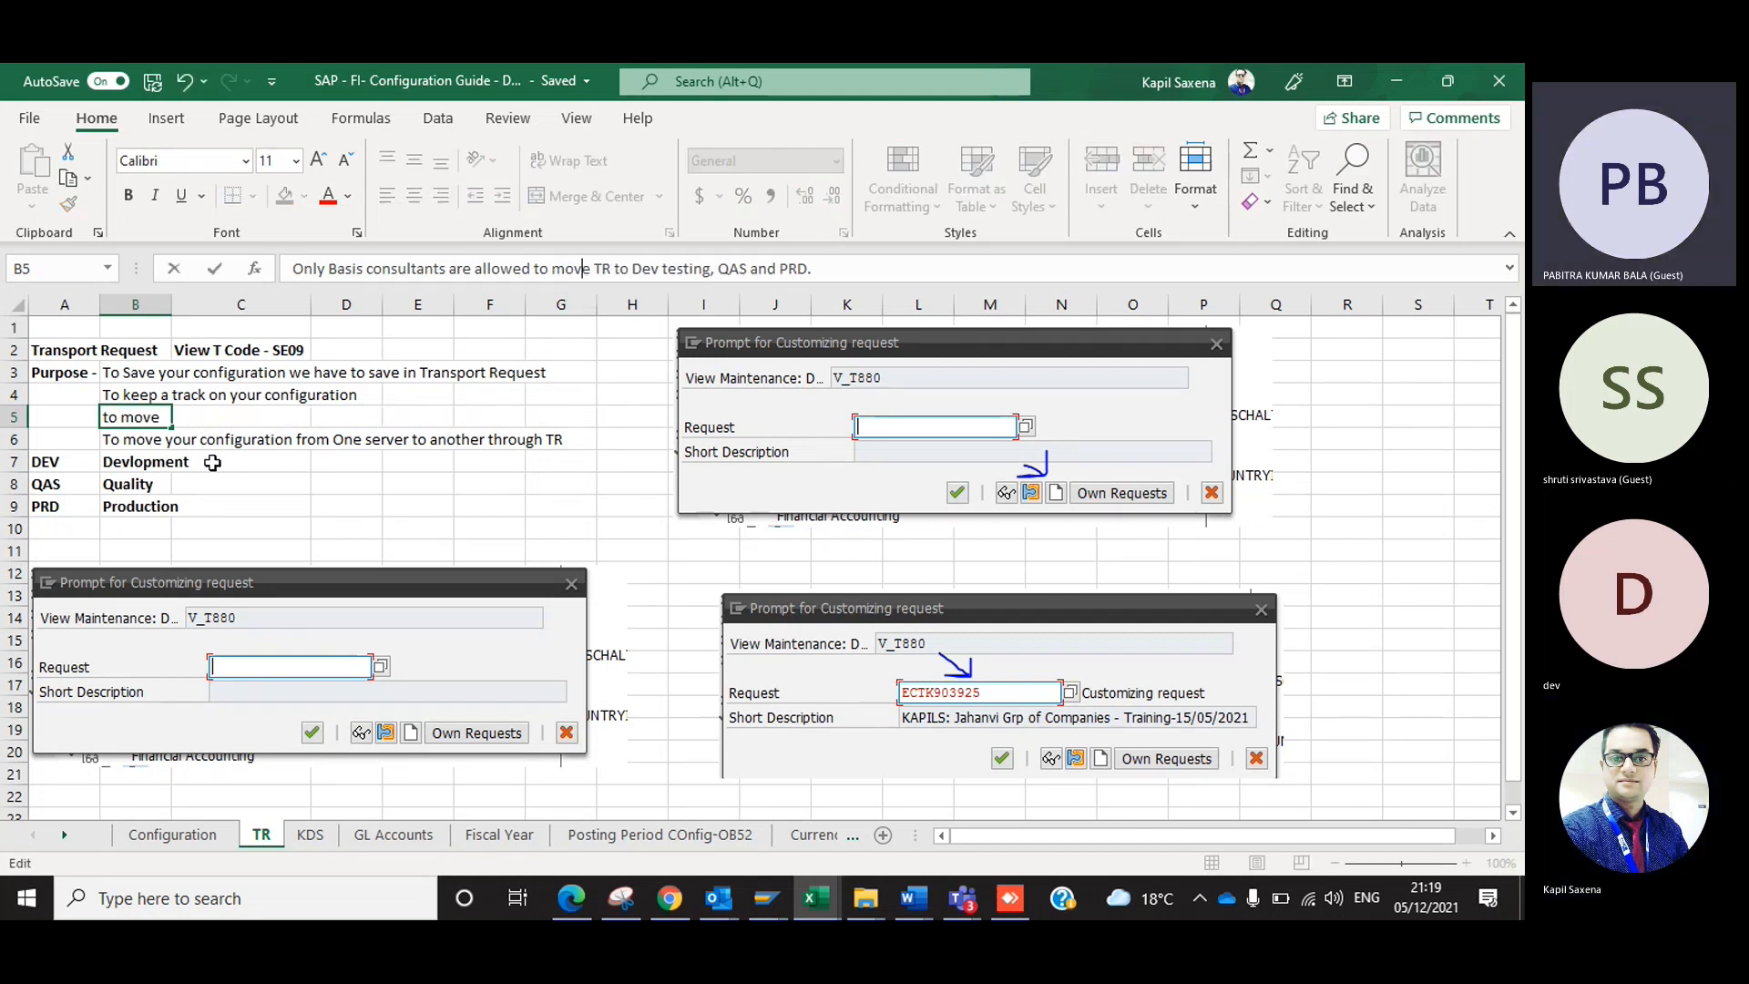
left_click(130, 435)
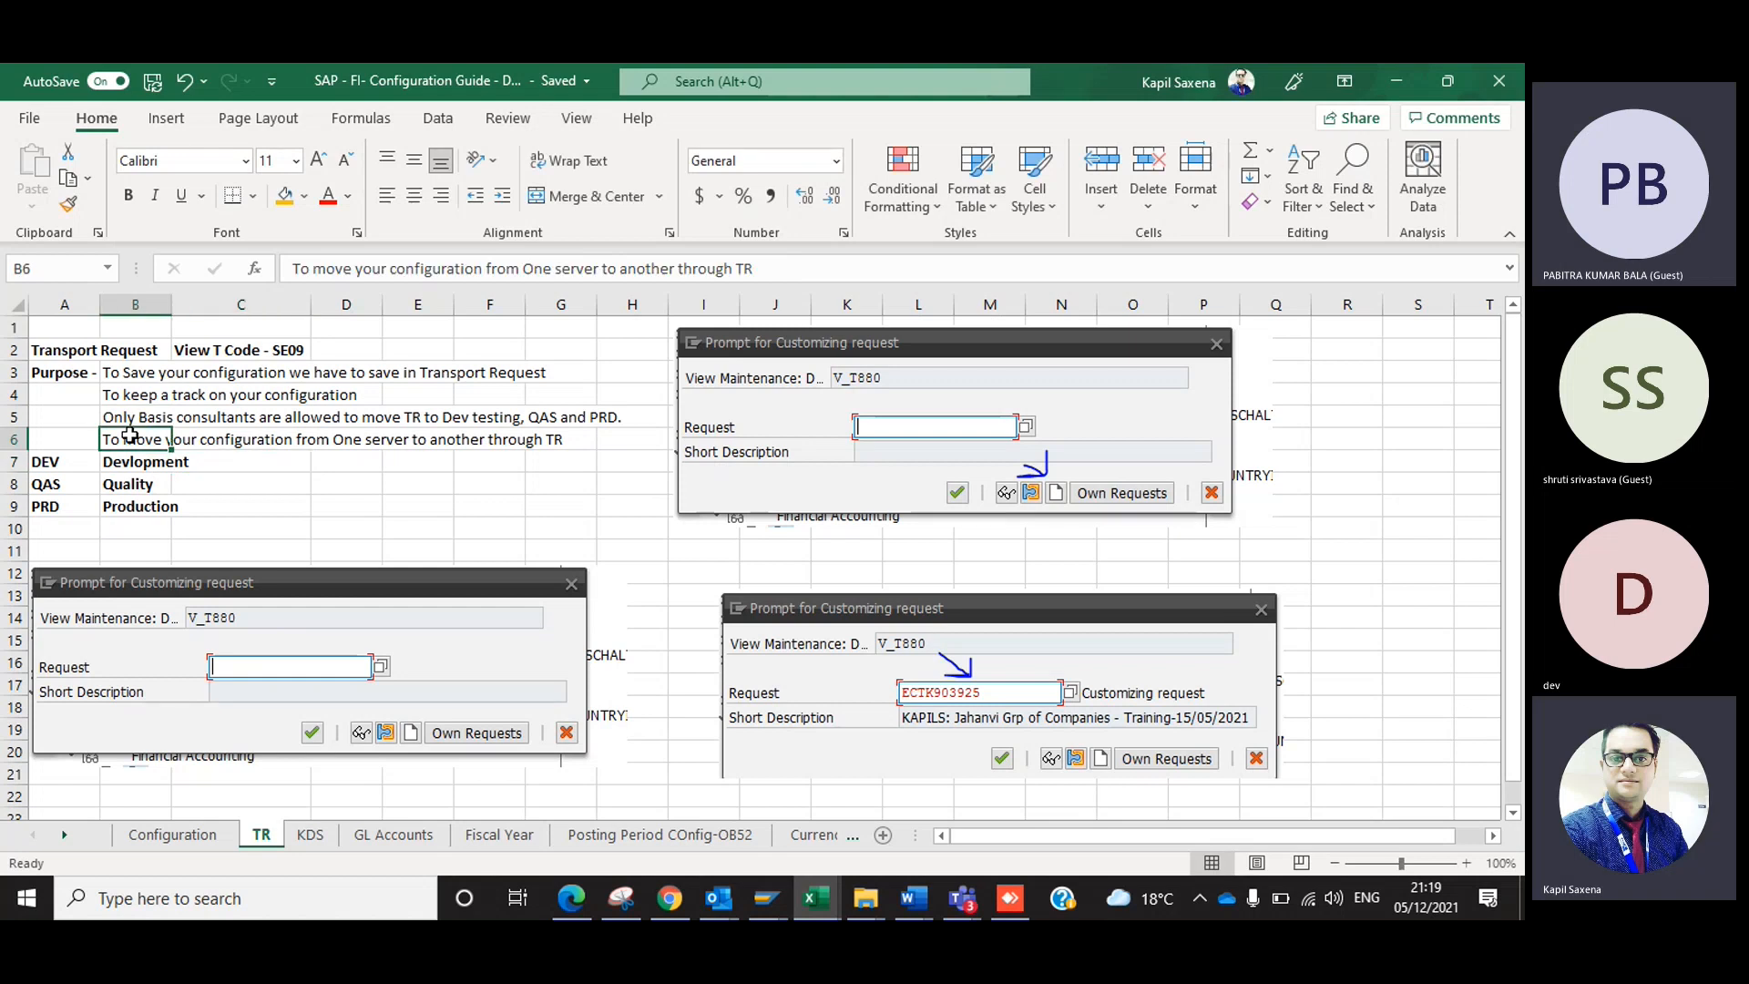
Shift the upper blank-request screenshot slightly farther from the purpose notes, and select cell D8.
left_click_drag(805, 428, 850, 423)
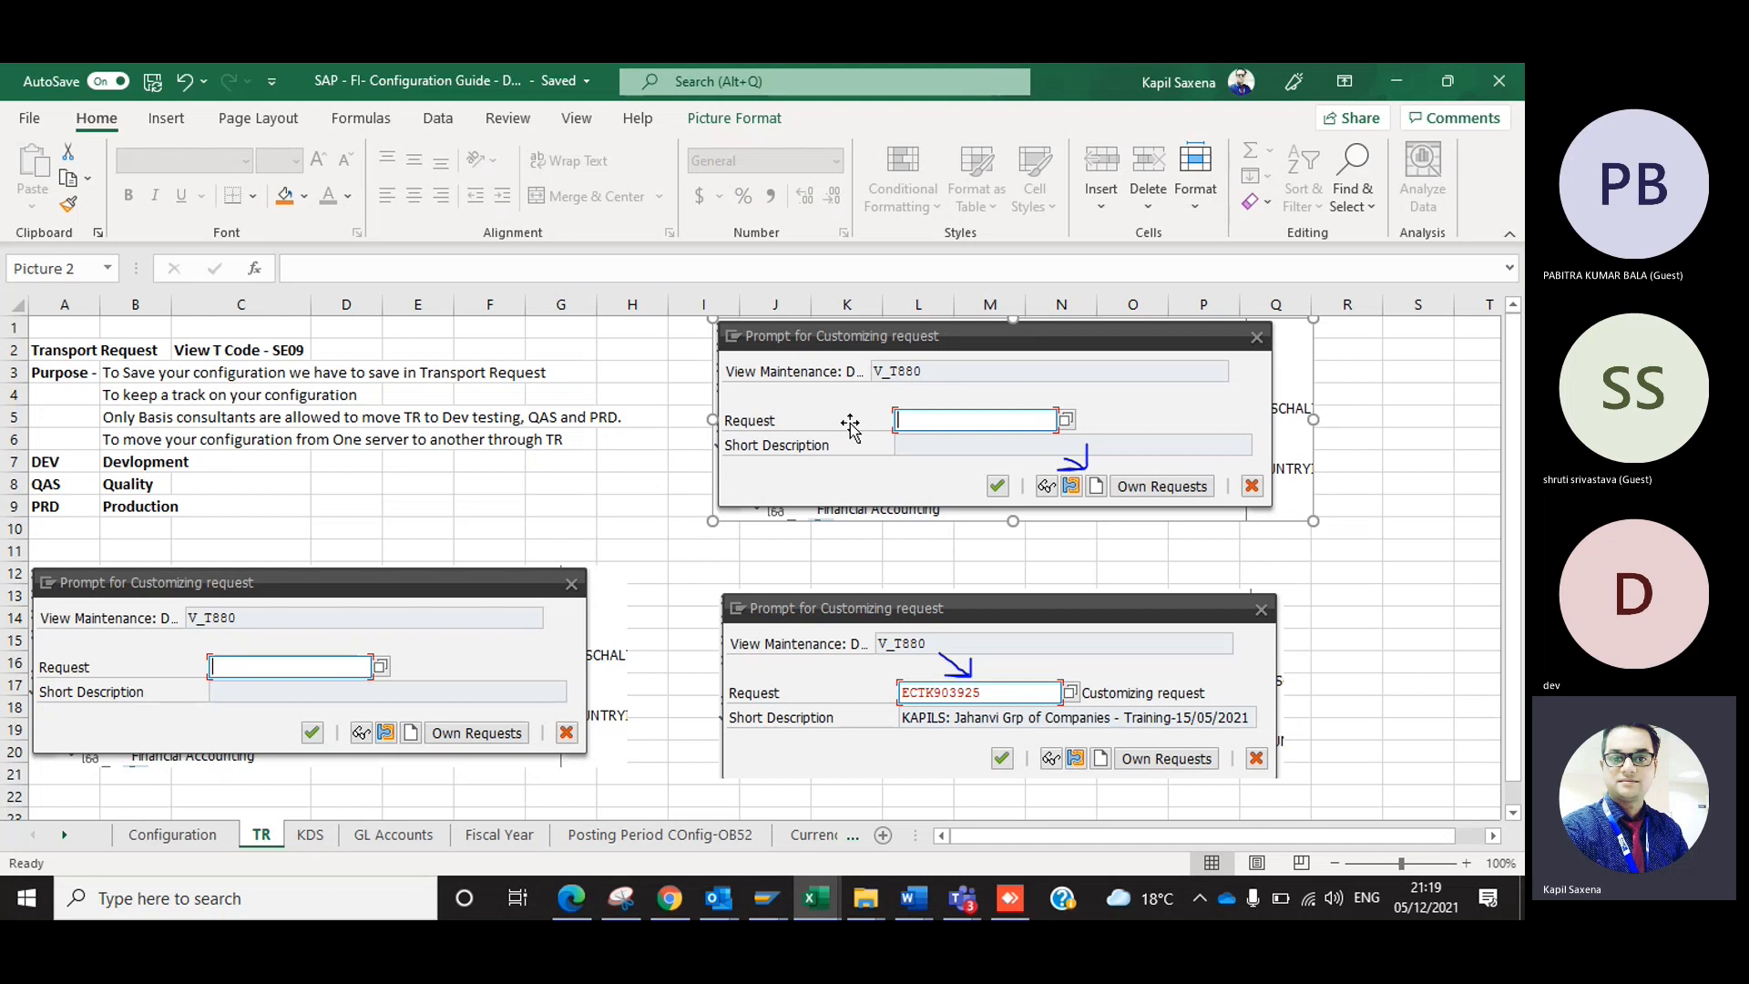
left_click(442, 523)
left_click(375, 489)
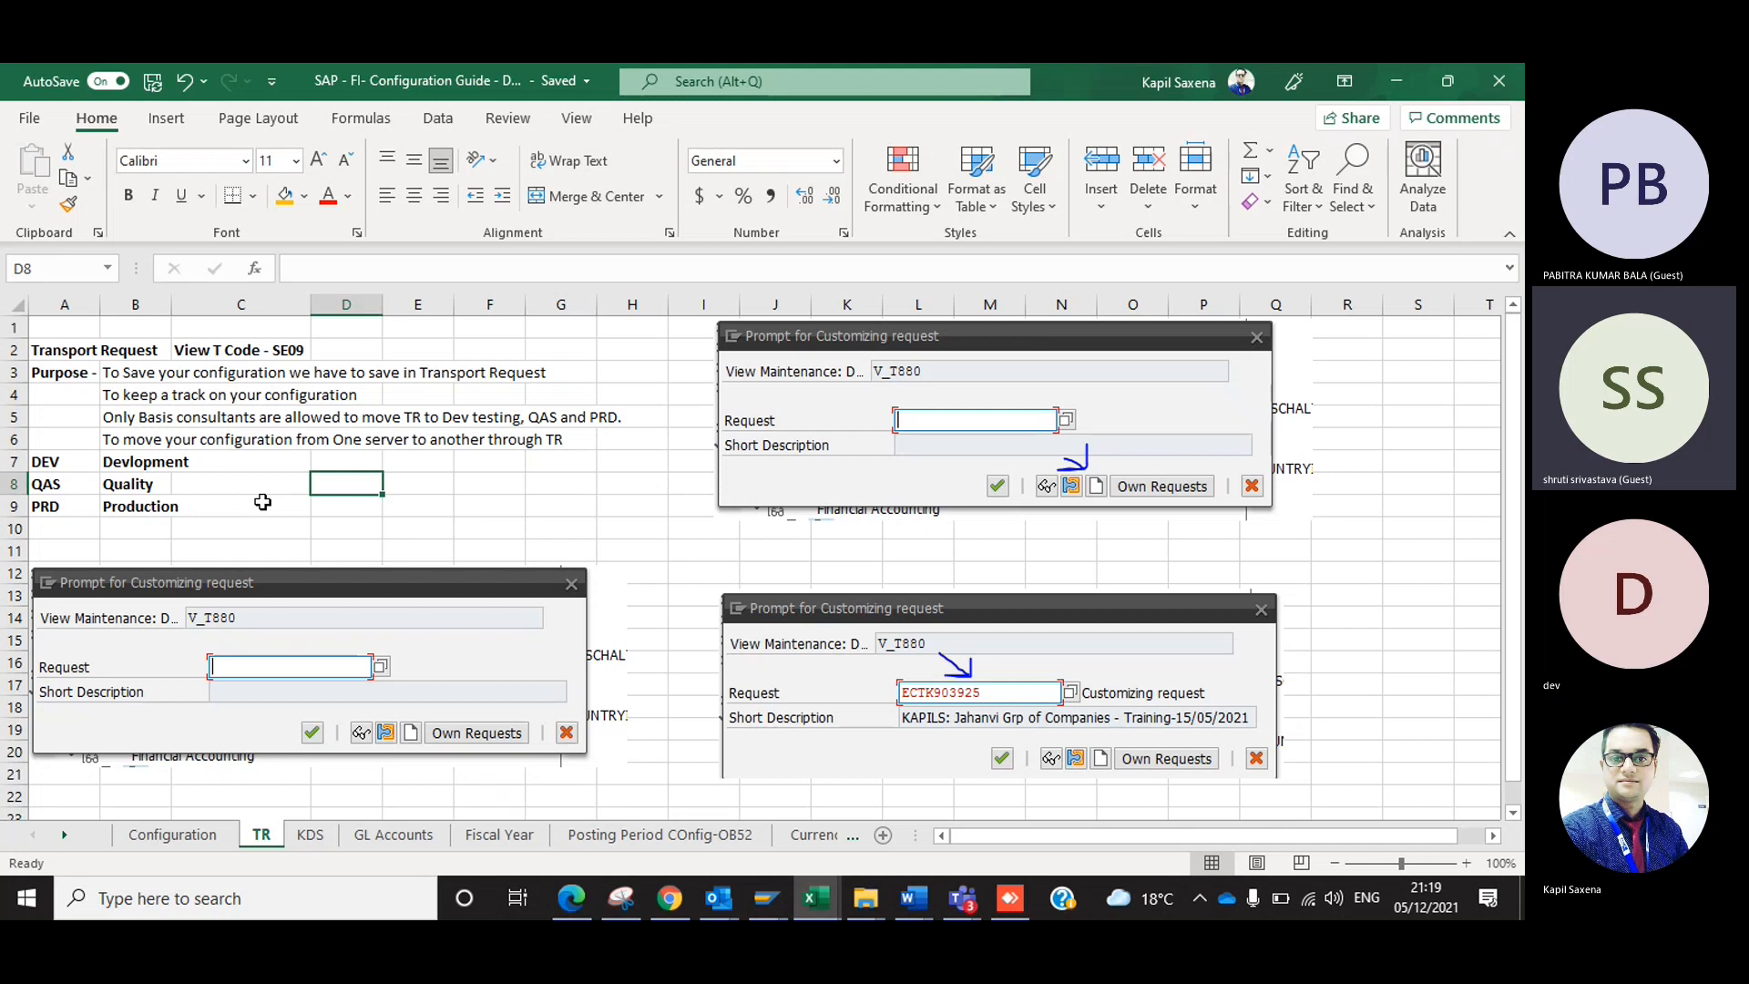
Switch to SAP Logon and open the demo connection listed directly below DEMO.
mouse_move(748, 897)
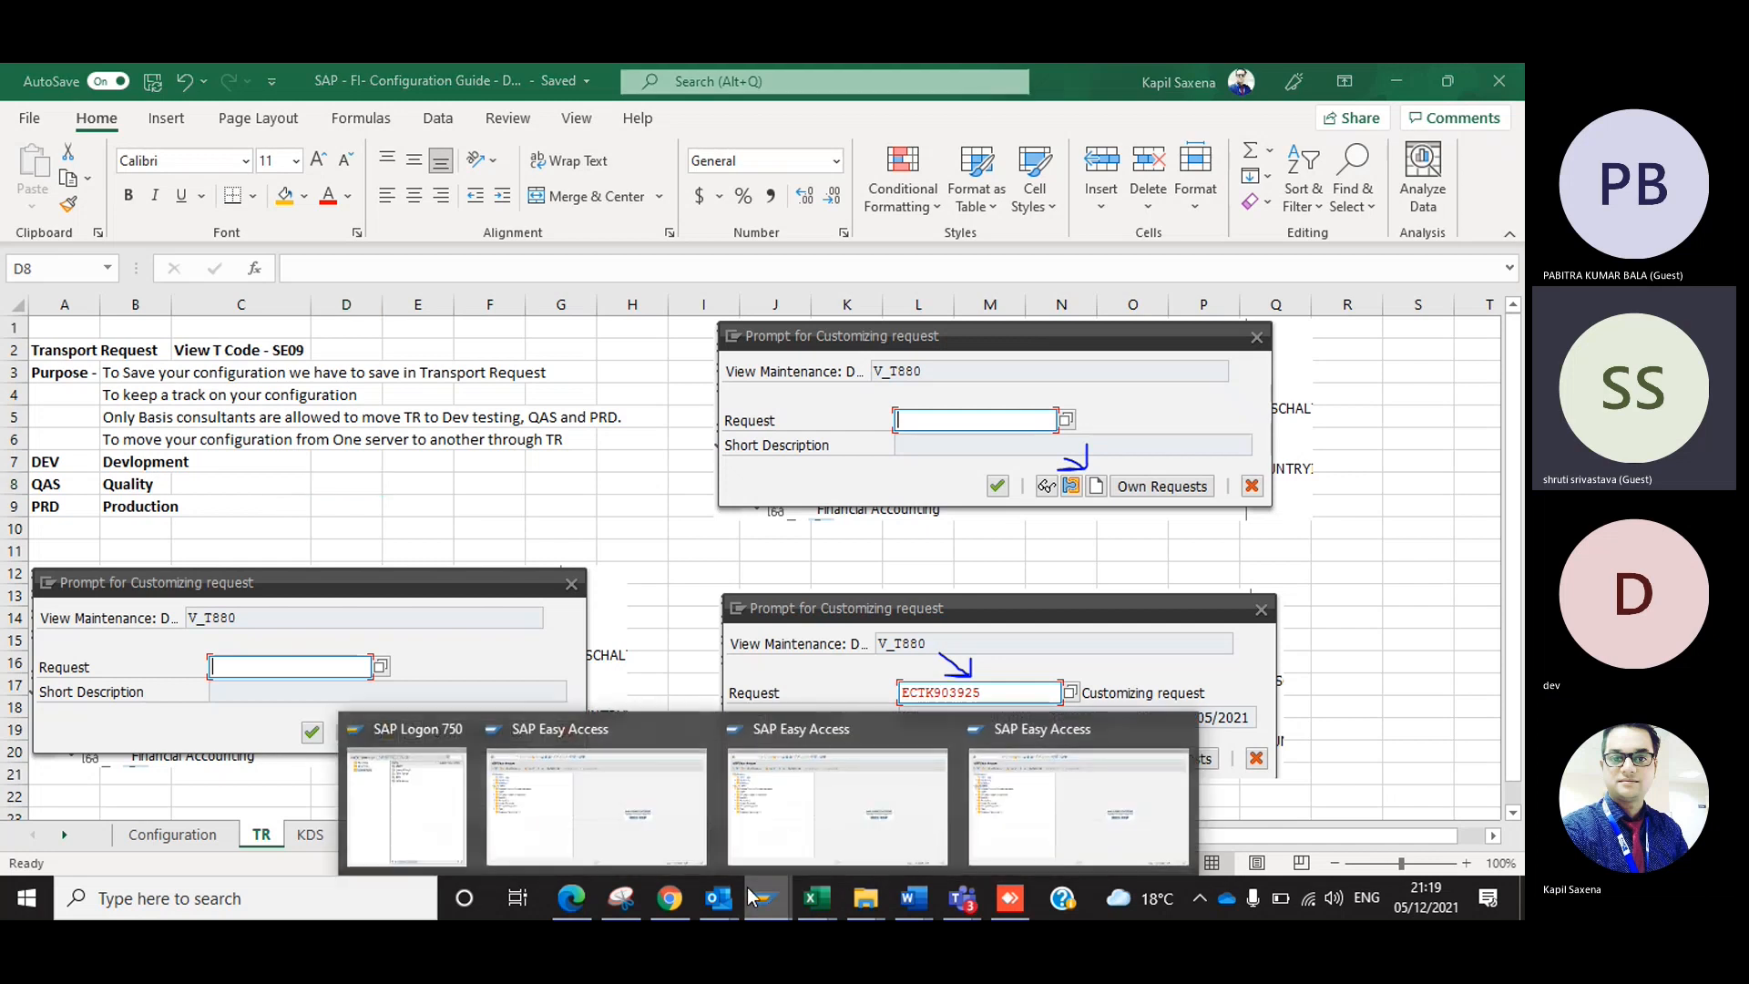
left_click(384, 750)
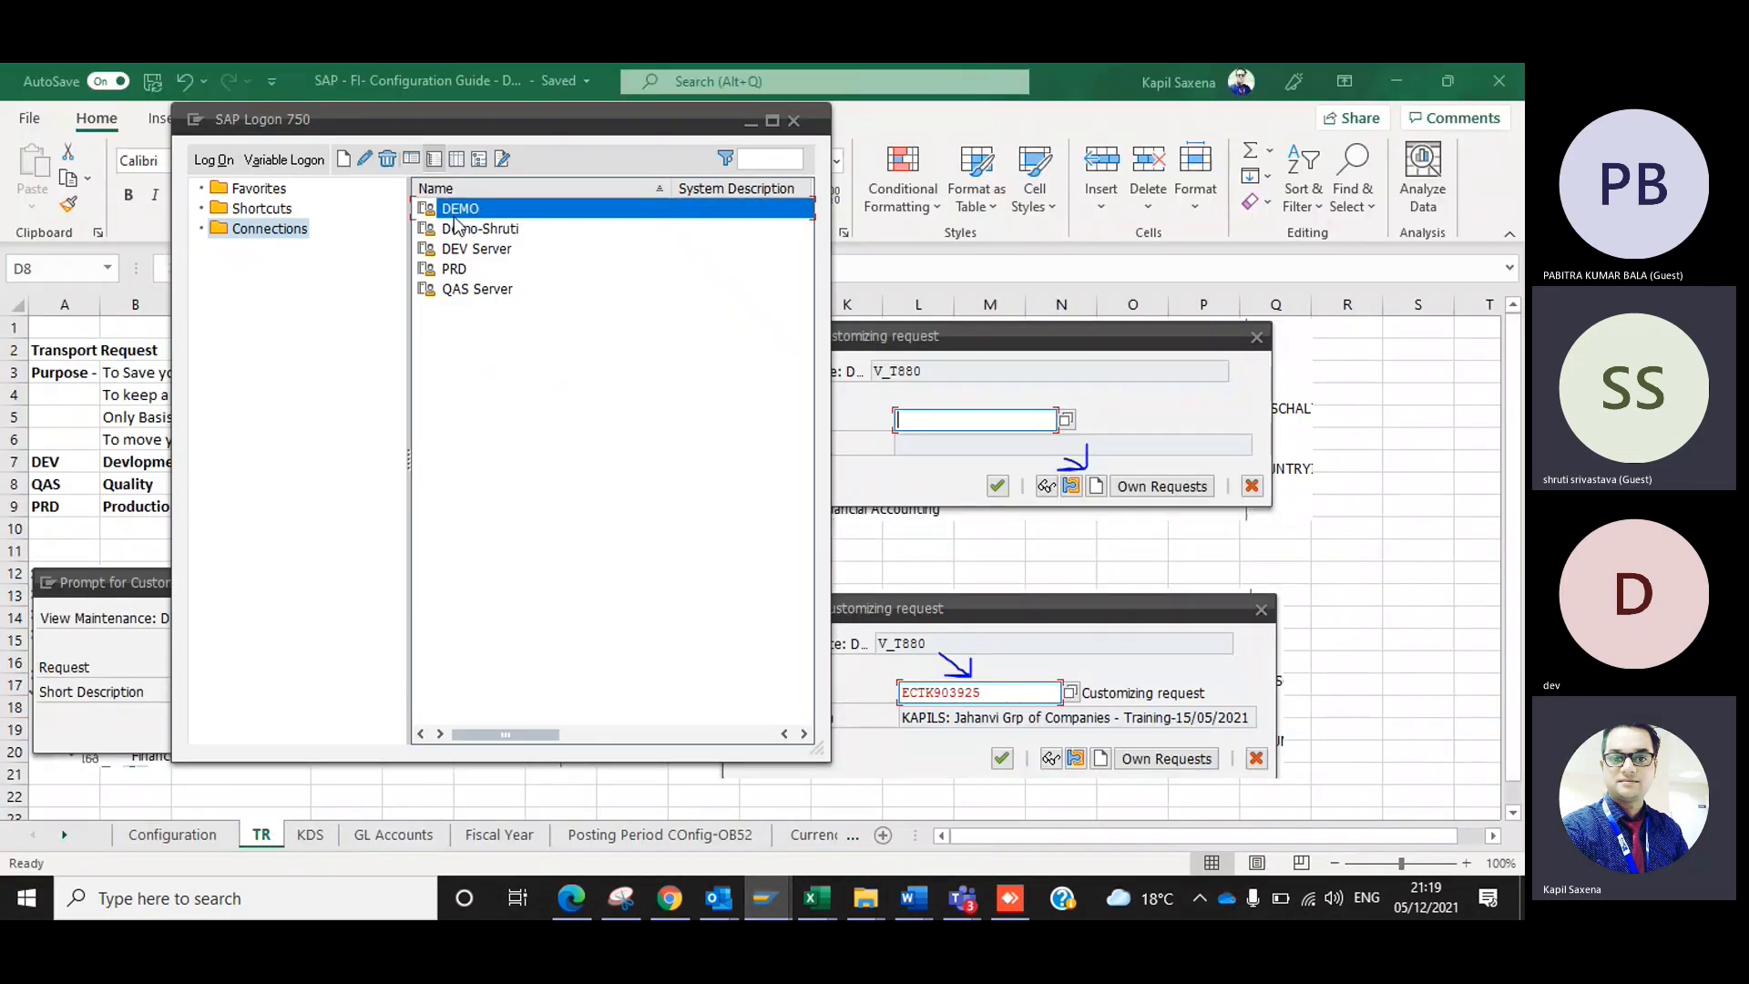
left_click(462, 228)
double_click(462, 229)
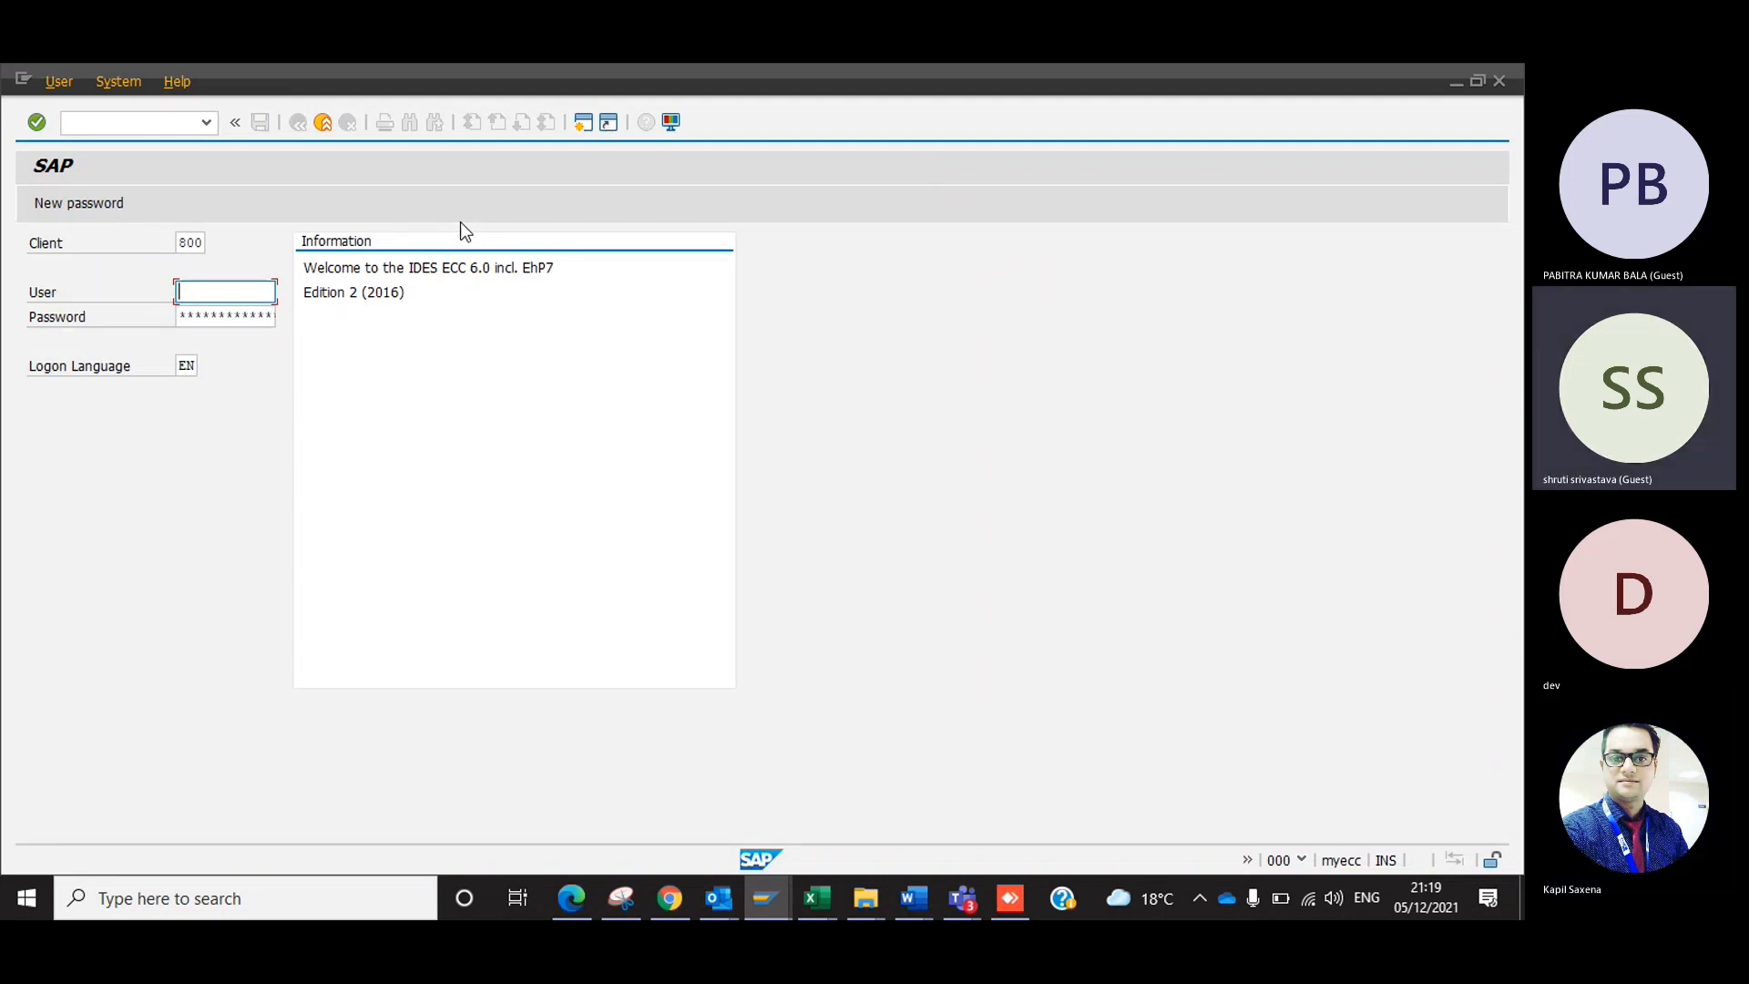
Try to log on with a saved user name and the account password, clear the user field, and close the logon window.
key("Down")
key("Return")
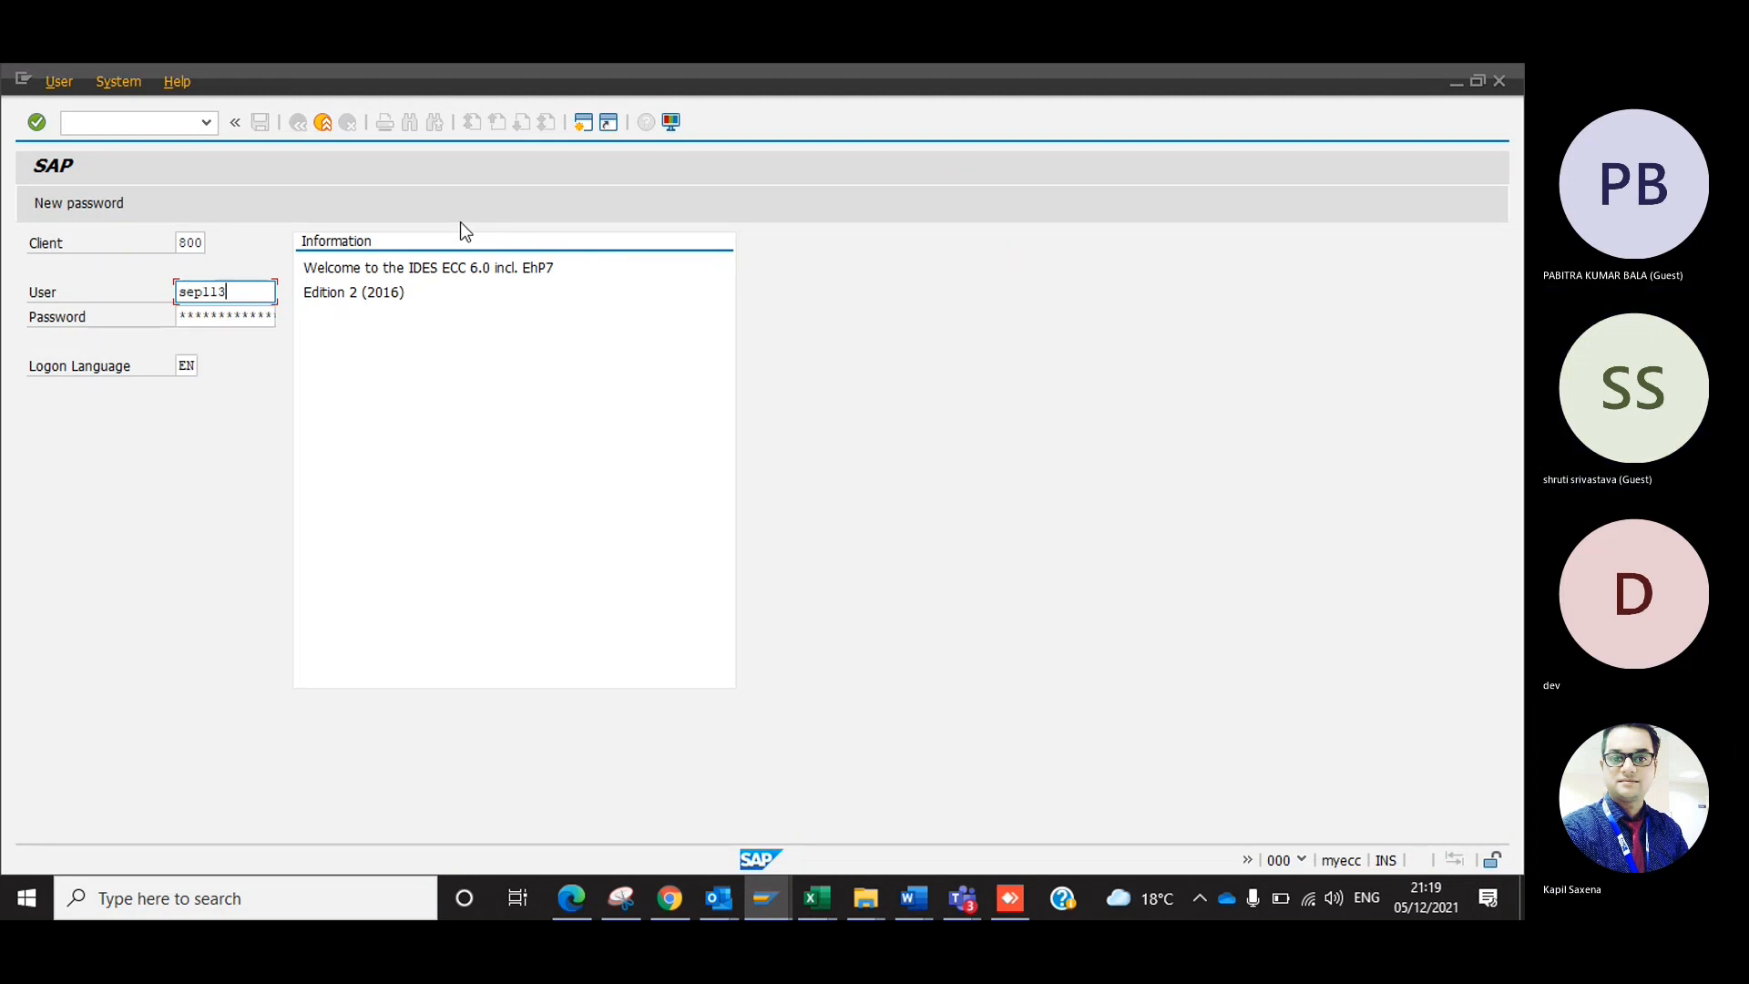
key("Tab")
type("******")
key("Return")
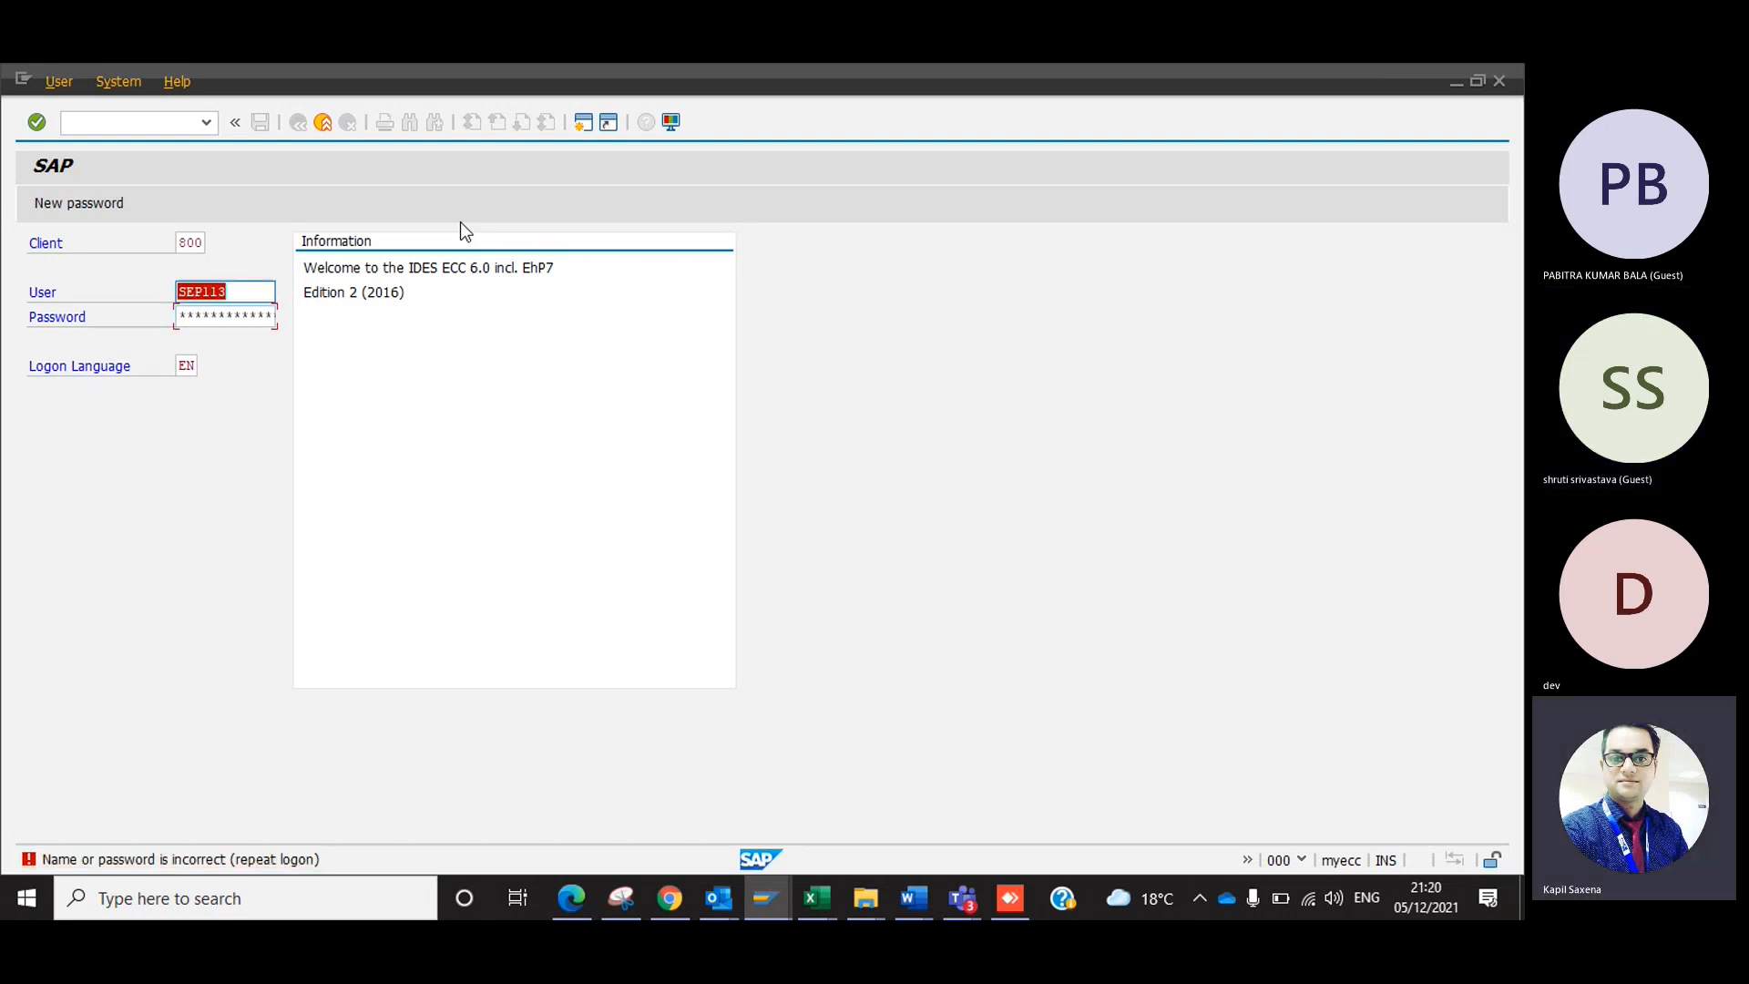
key("BackSpace")
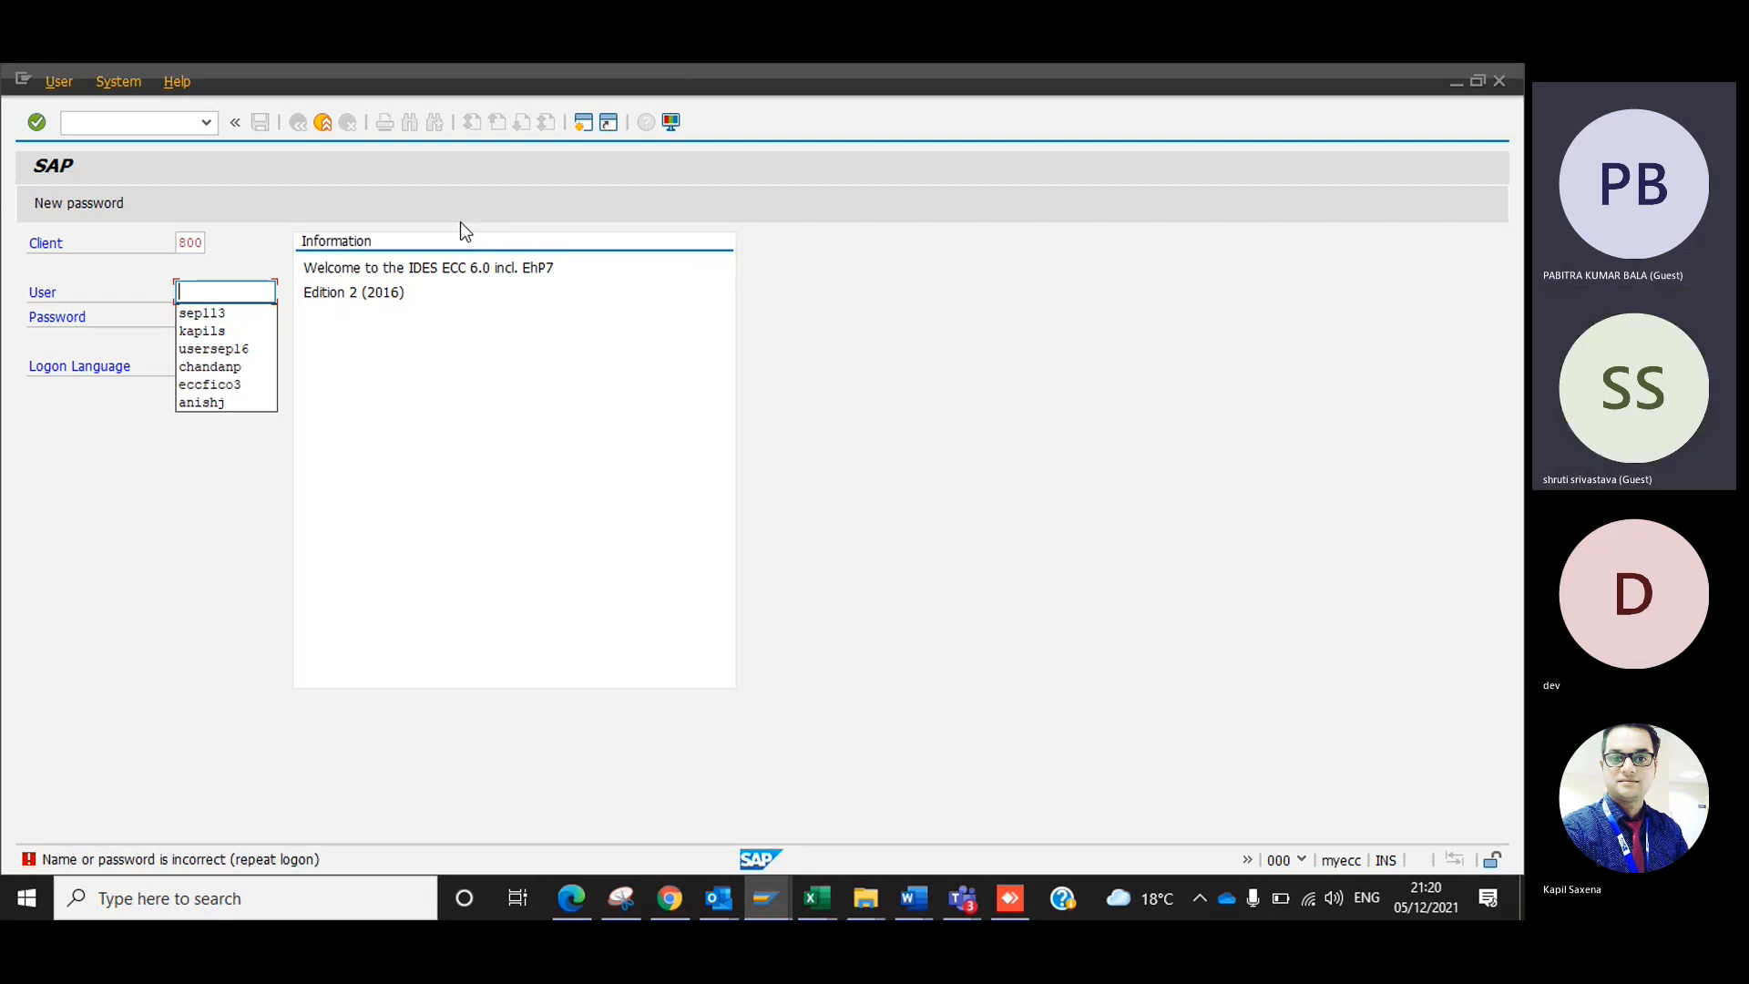
left_click(1496, 82)
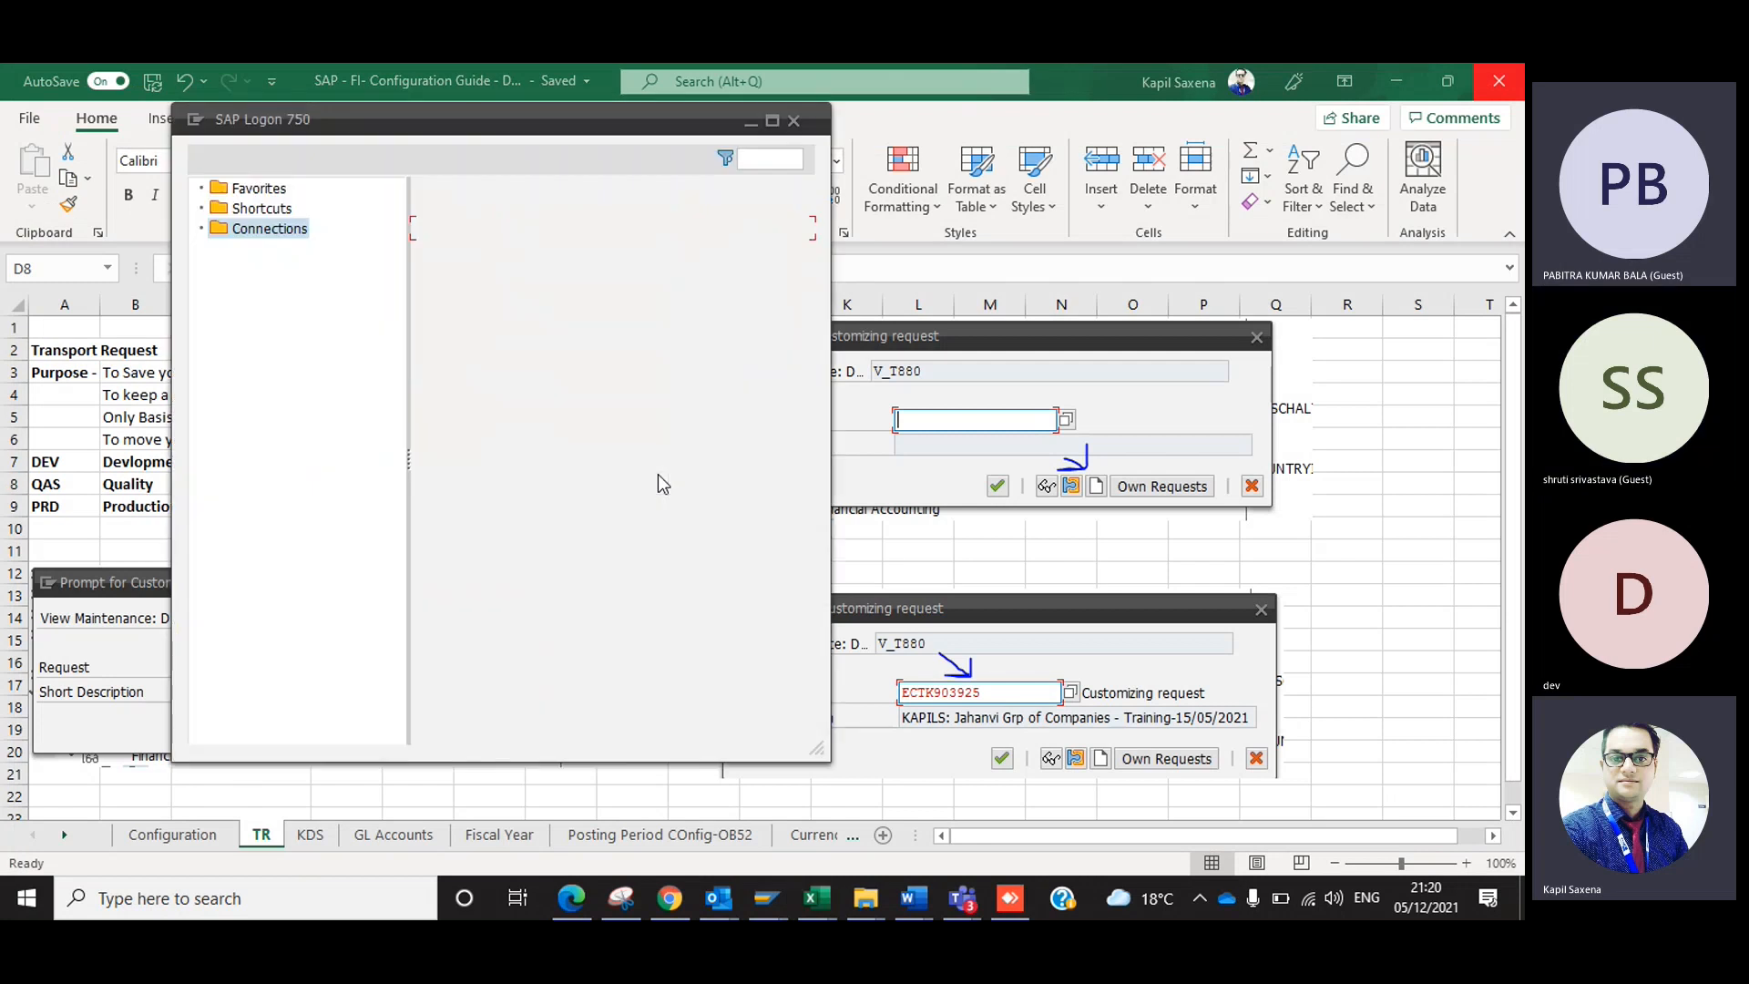
Switch between the SAP Logon connection list and the Excel guide, and look through the TR sheet.
key("alt+Tab")
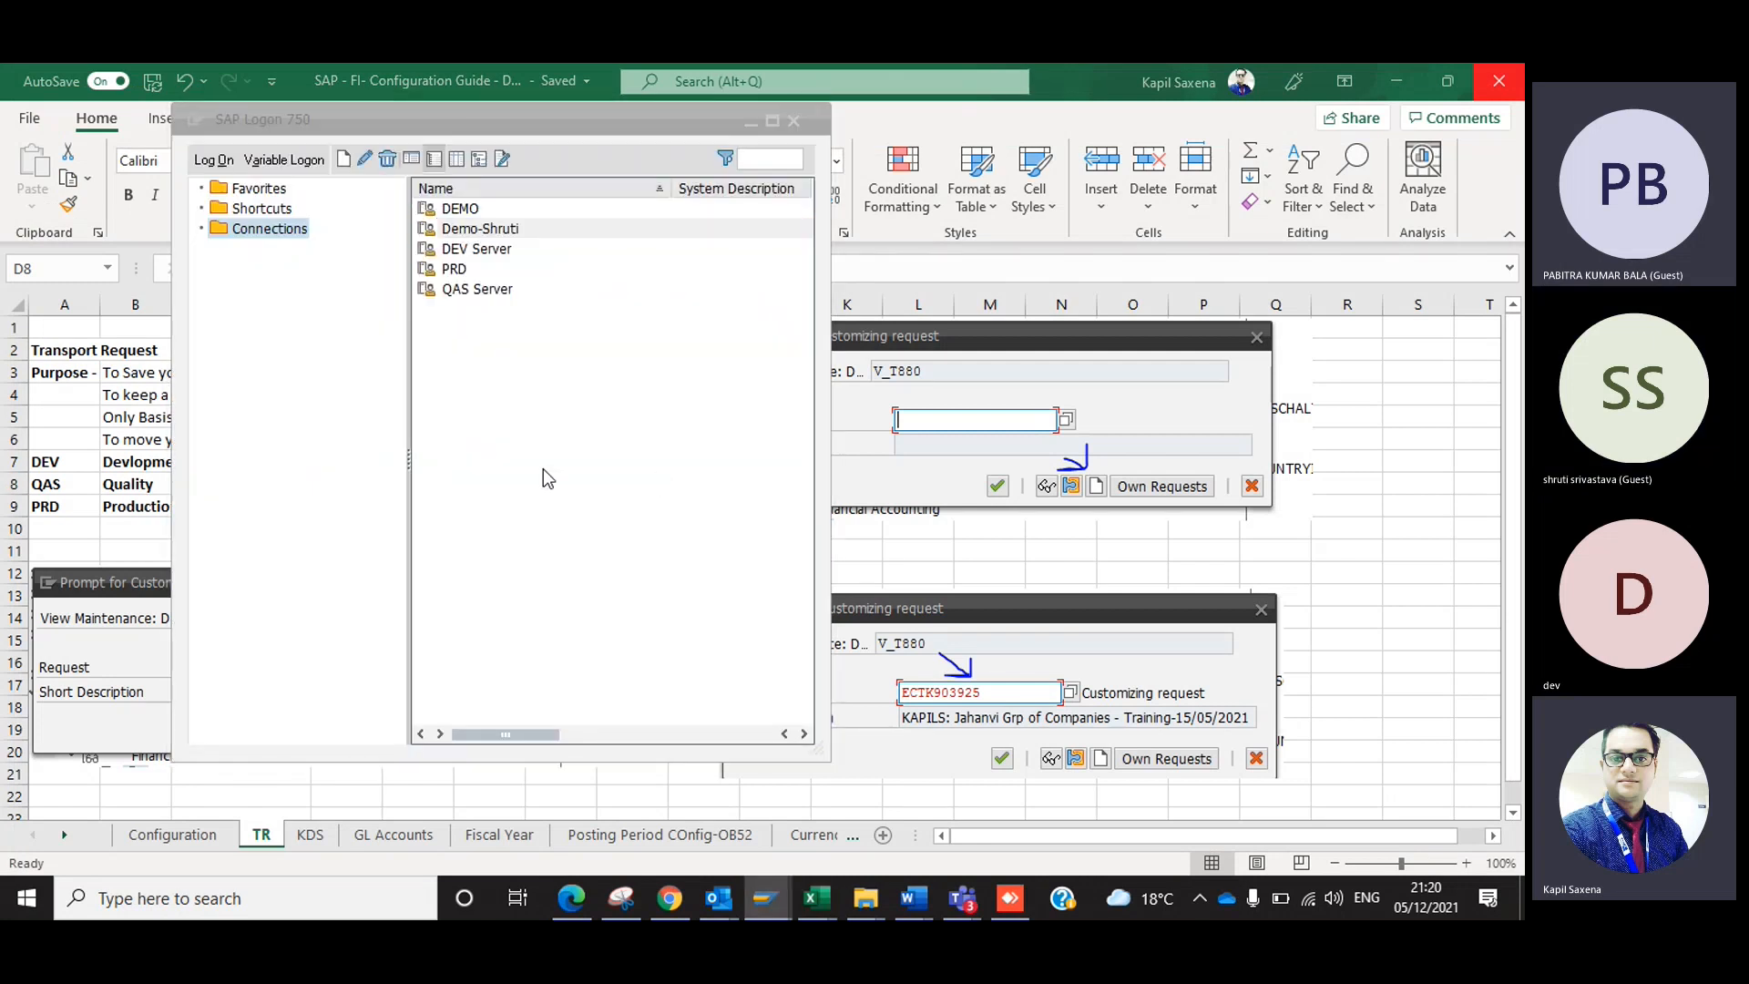
key("alt+Tab")
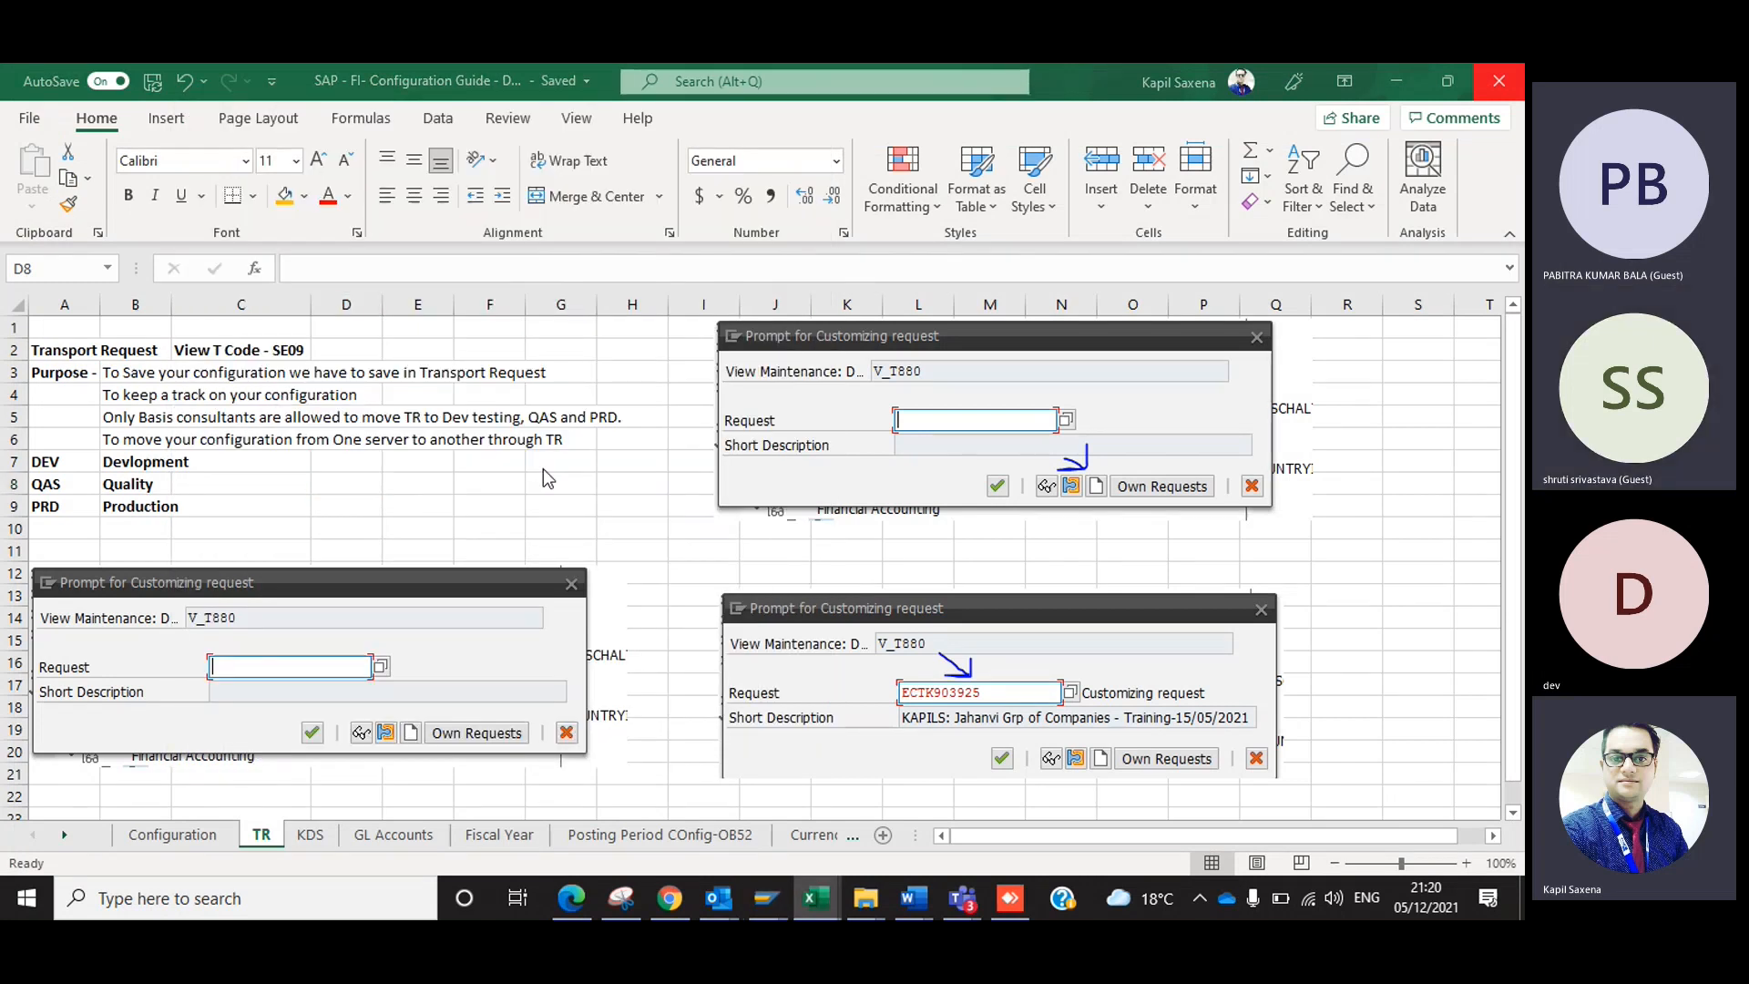
key("alt+Tab")
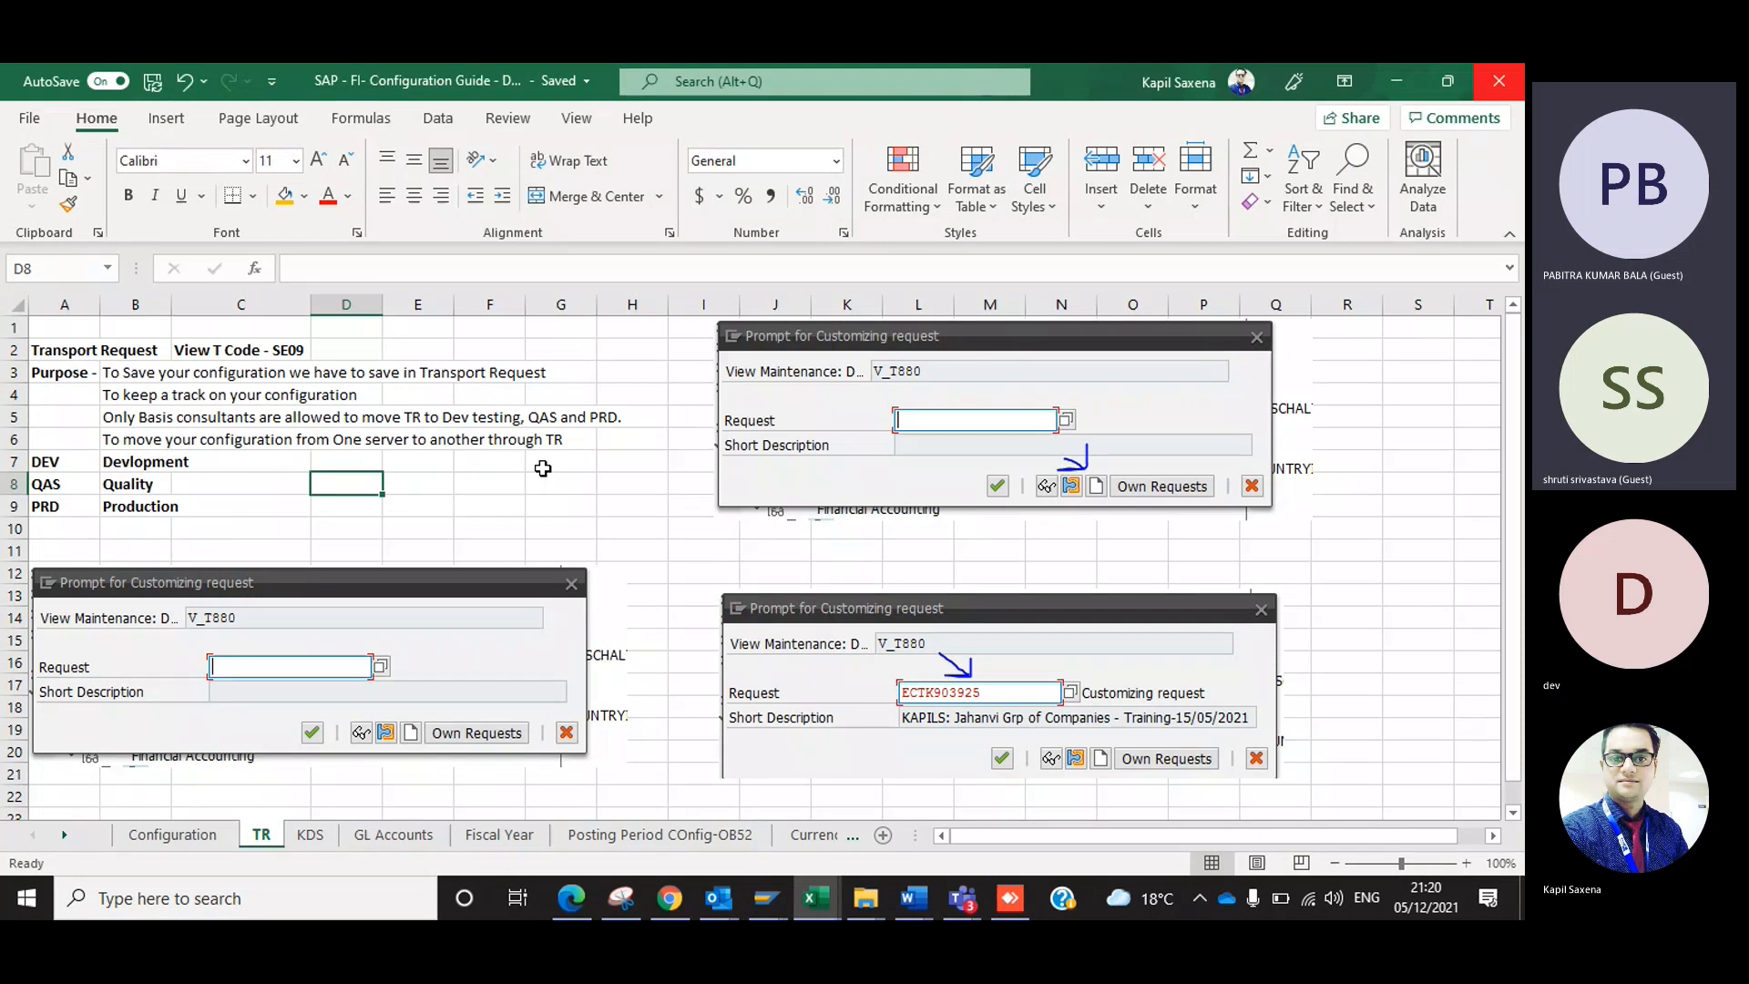
key("alt+Tab")
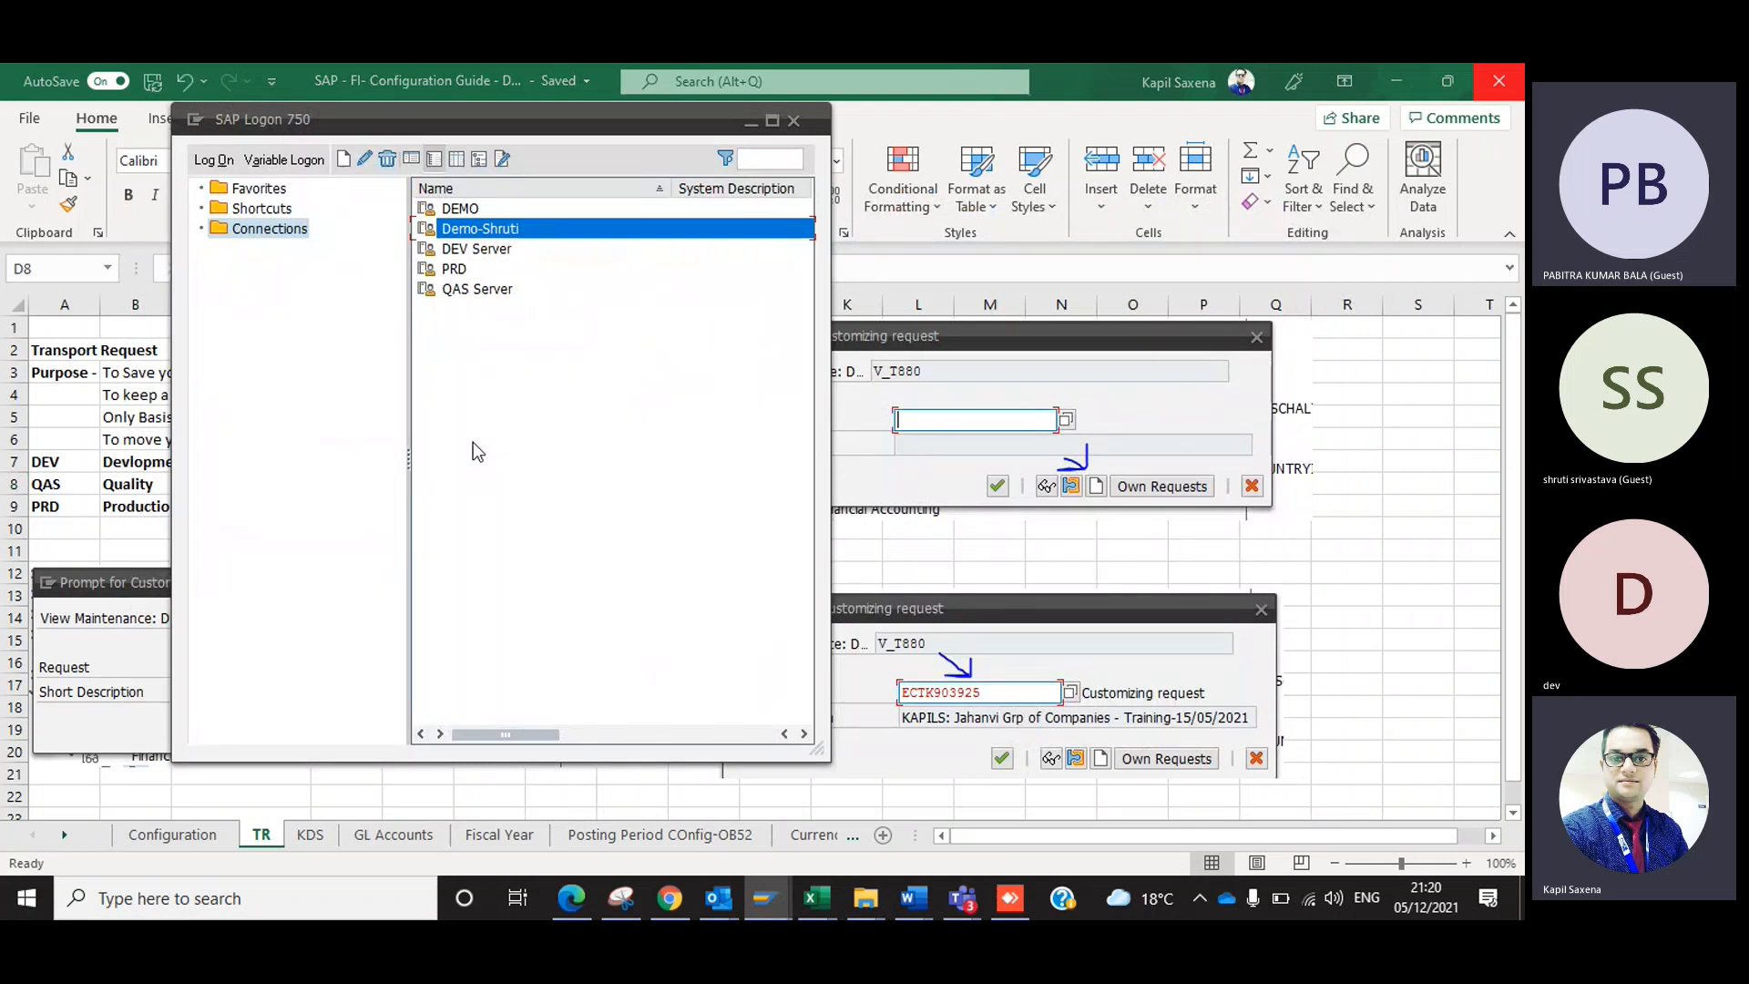
key("alt+Tab")
scroll(429, 691, "down", 7)
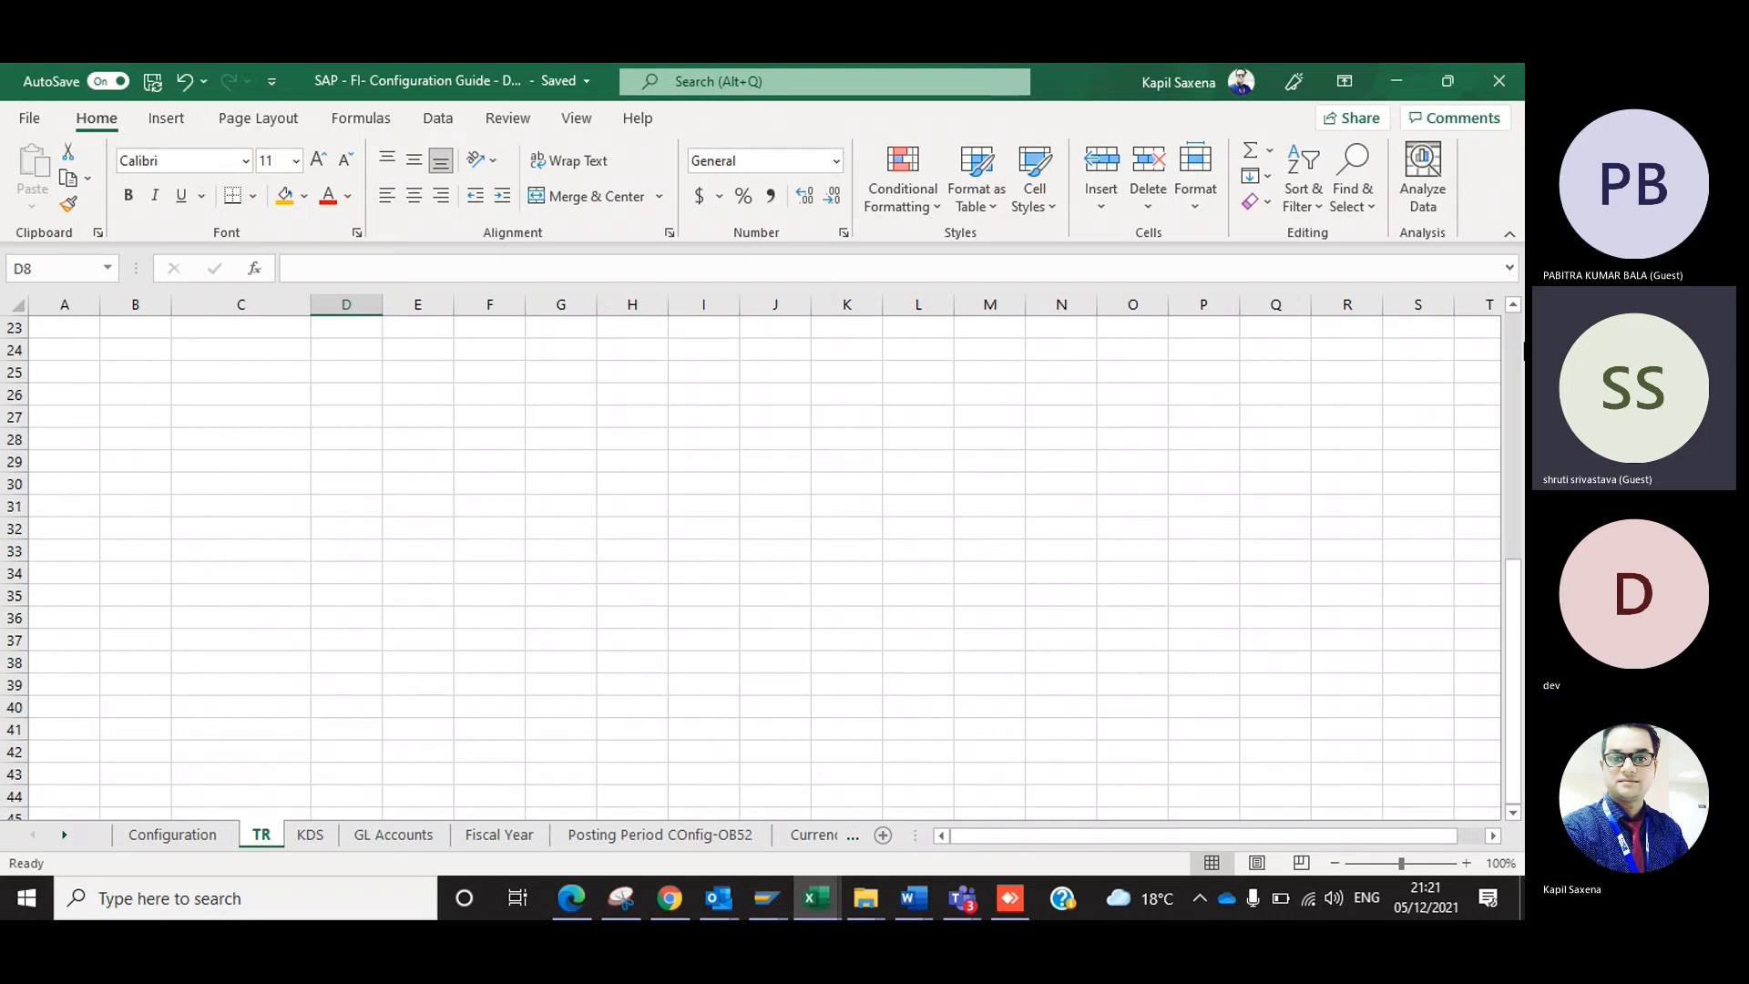
scroll(1511, 365, "up", 4)
scroll(729, 546, "up", 3)
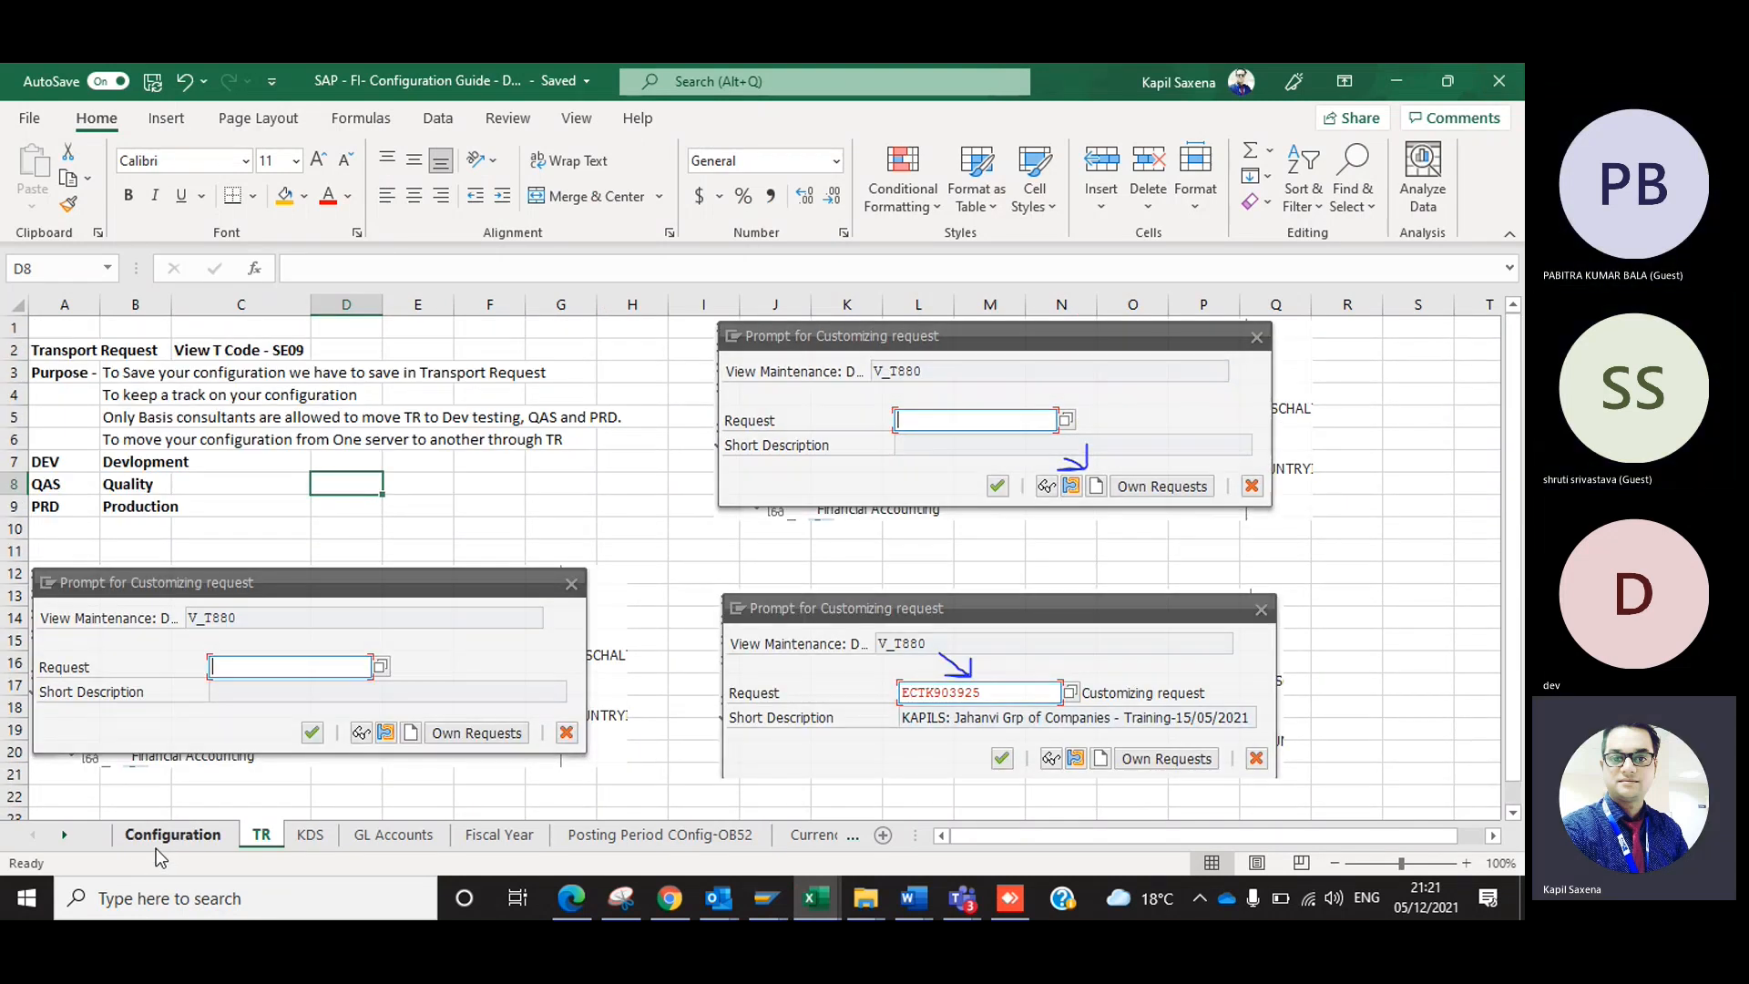
Open the Configuration sheet, shift the customizing request screenshot slightly away from the table, and select the Creation of Company entry.
left_click(156, 848)
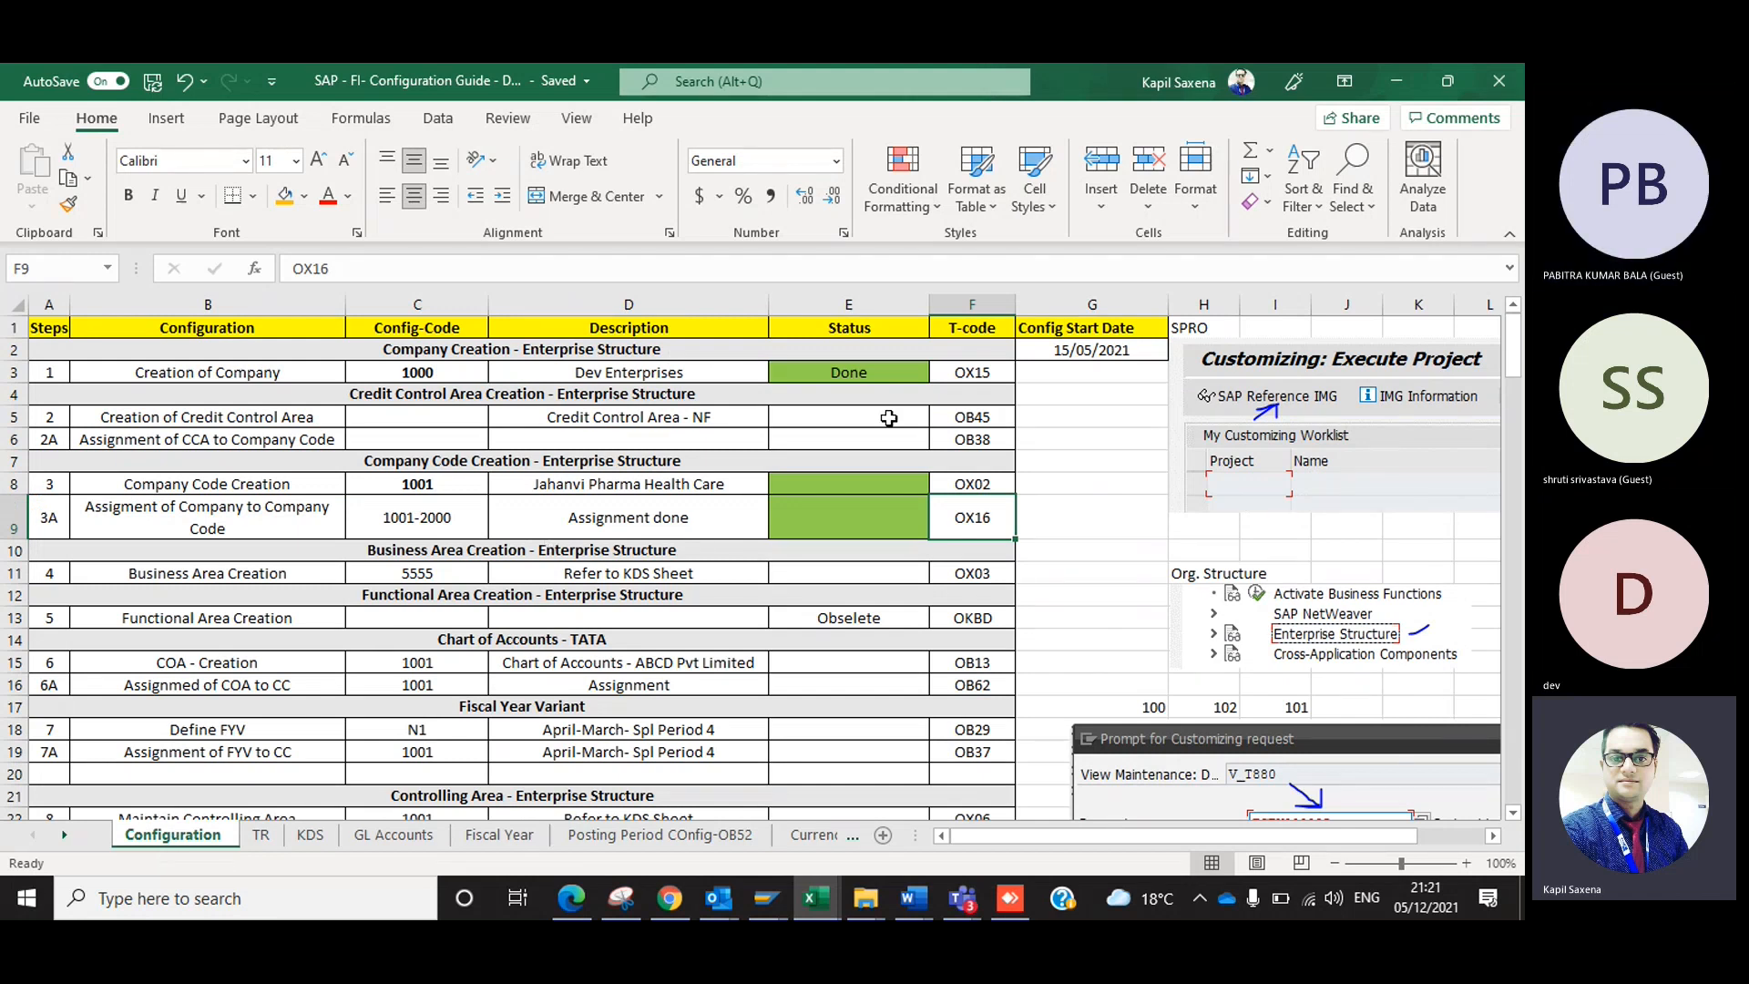
left_click_drag(1284, 781, 1344, 785)
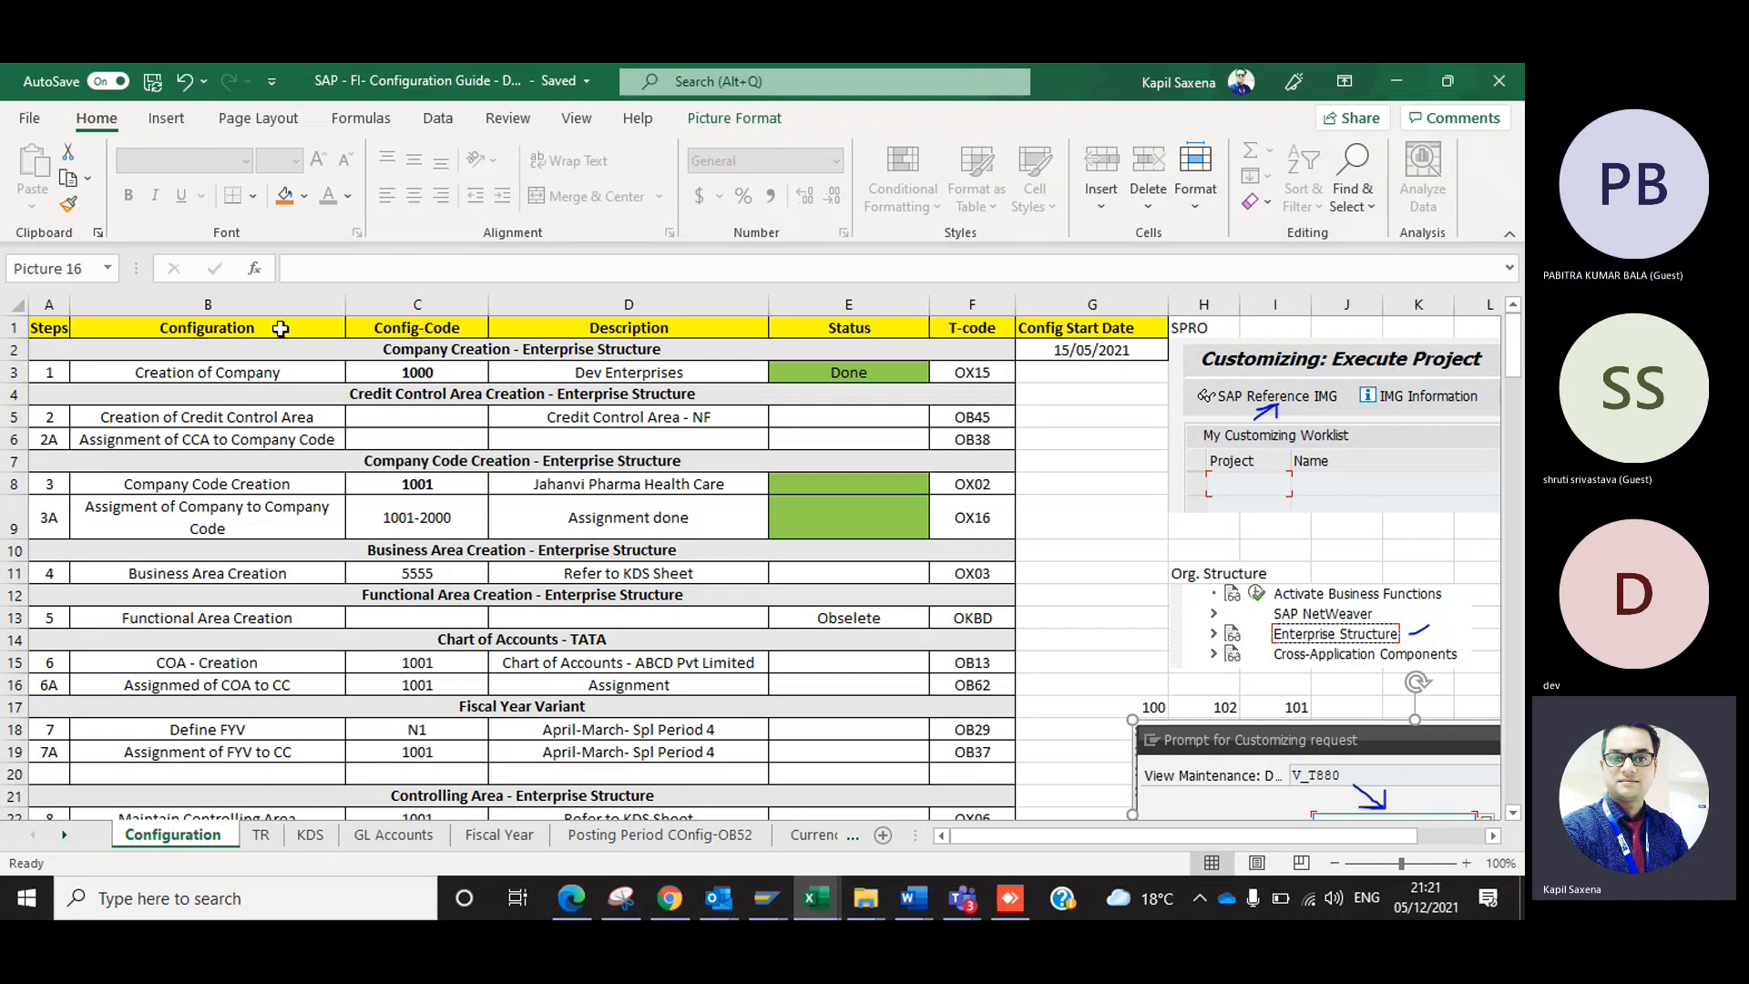
left_click(252, 372)
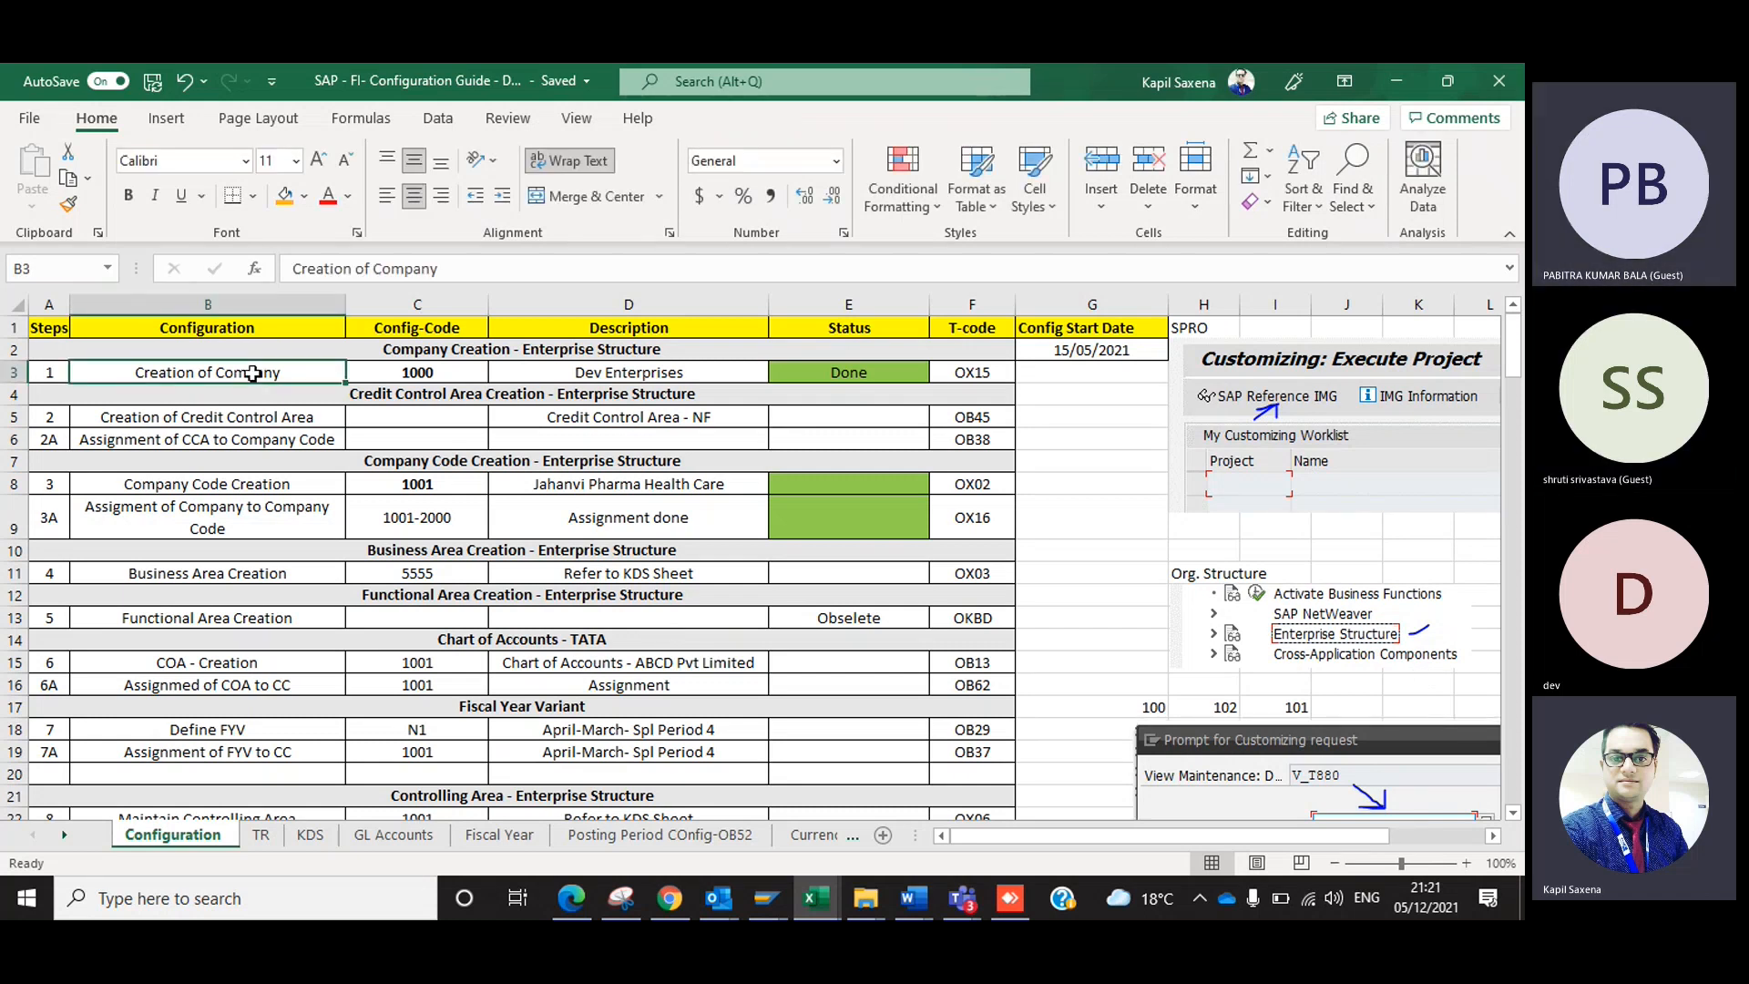
Switch to SAP, run spro, open the SAP Reference IMG, and expand Enterprise Structure, Definition and Financial Accounting.
key("alt+Tab")
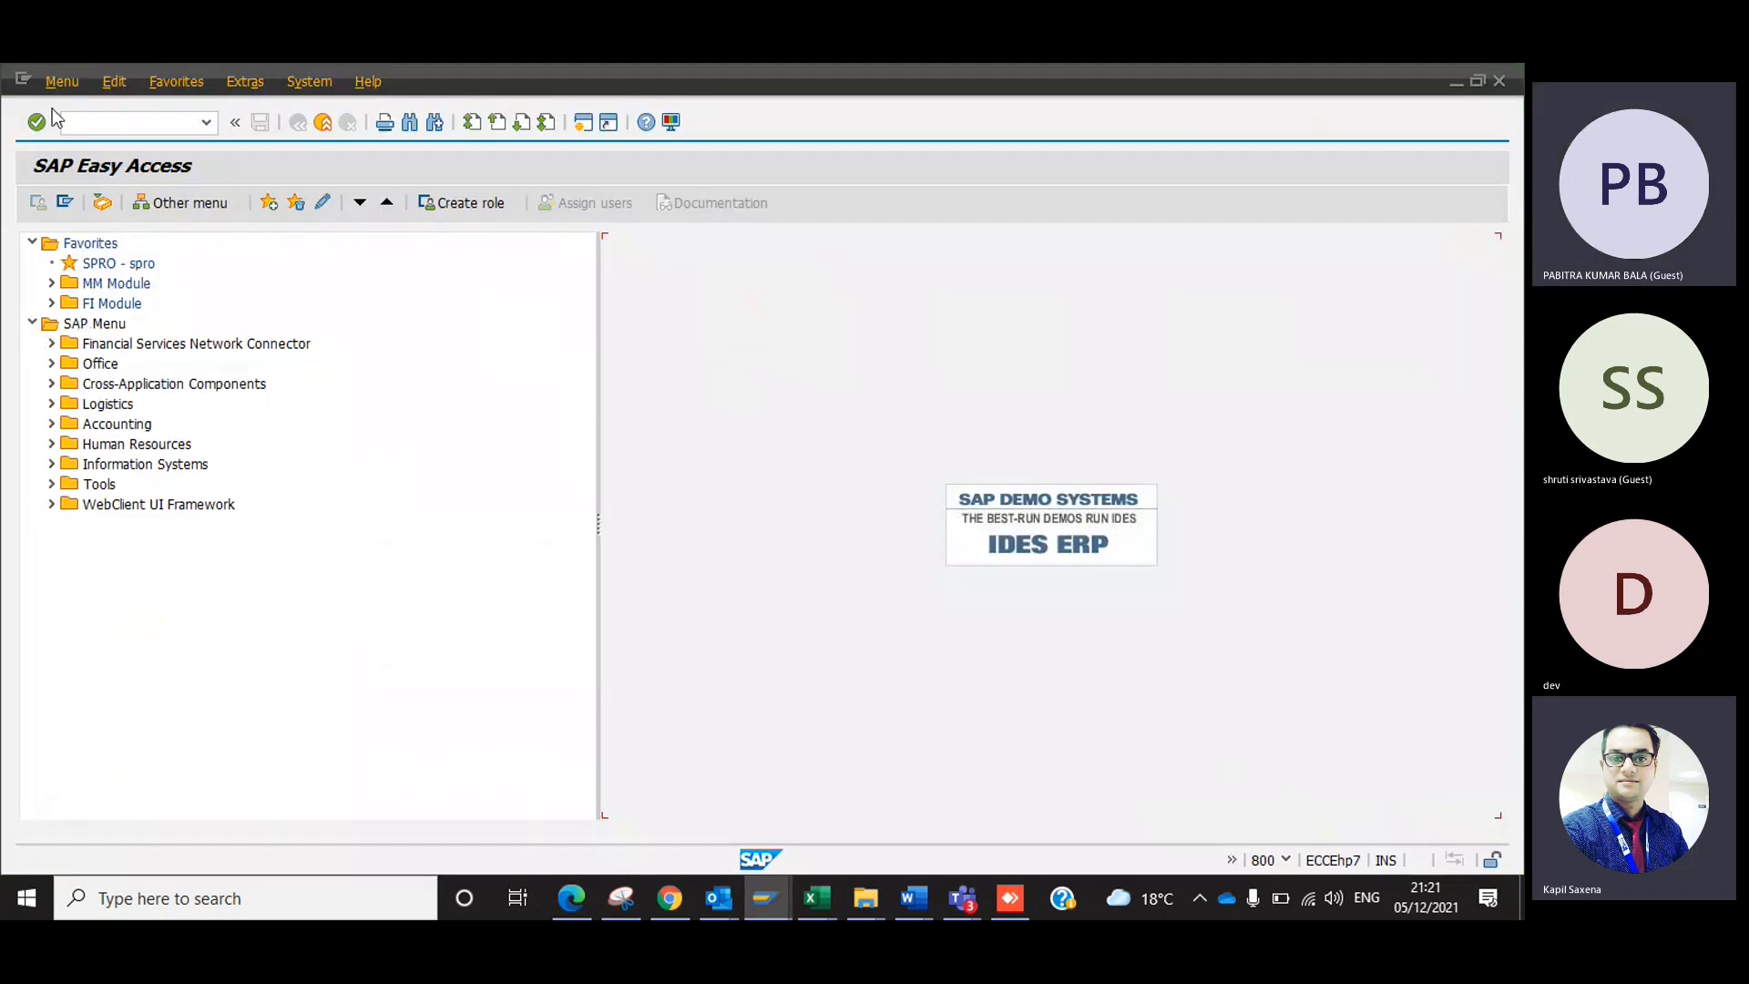
type("spro")
key("Return")
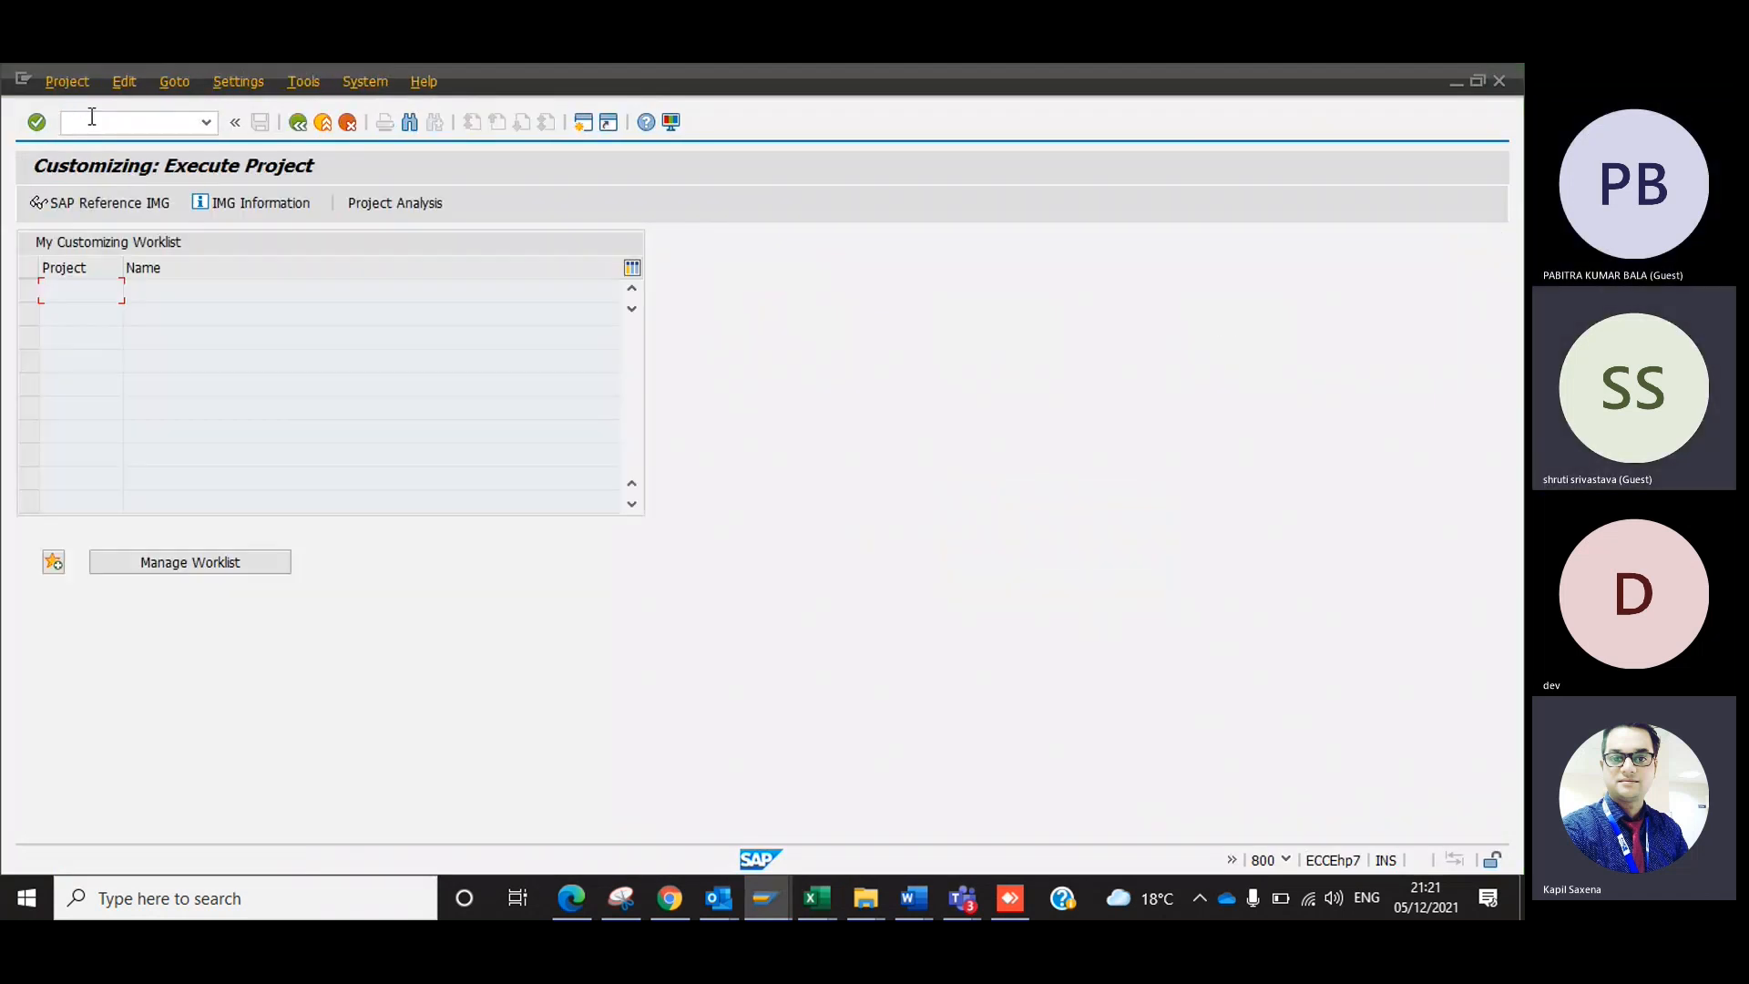
left_click(98, 203)
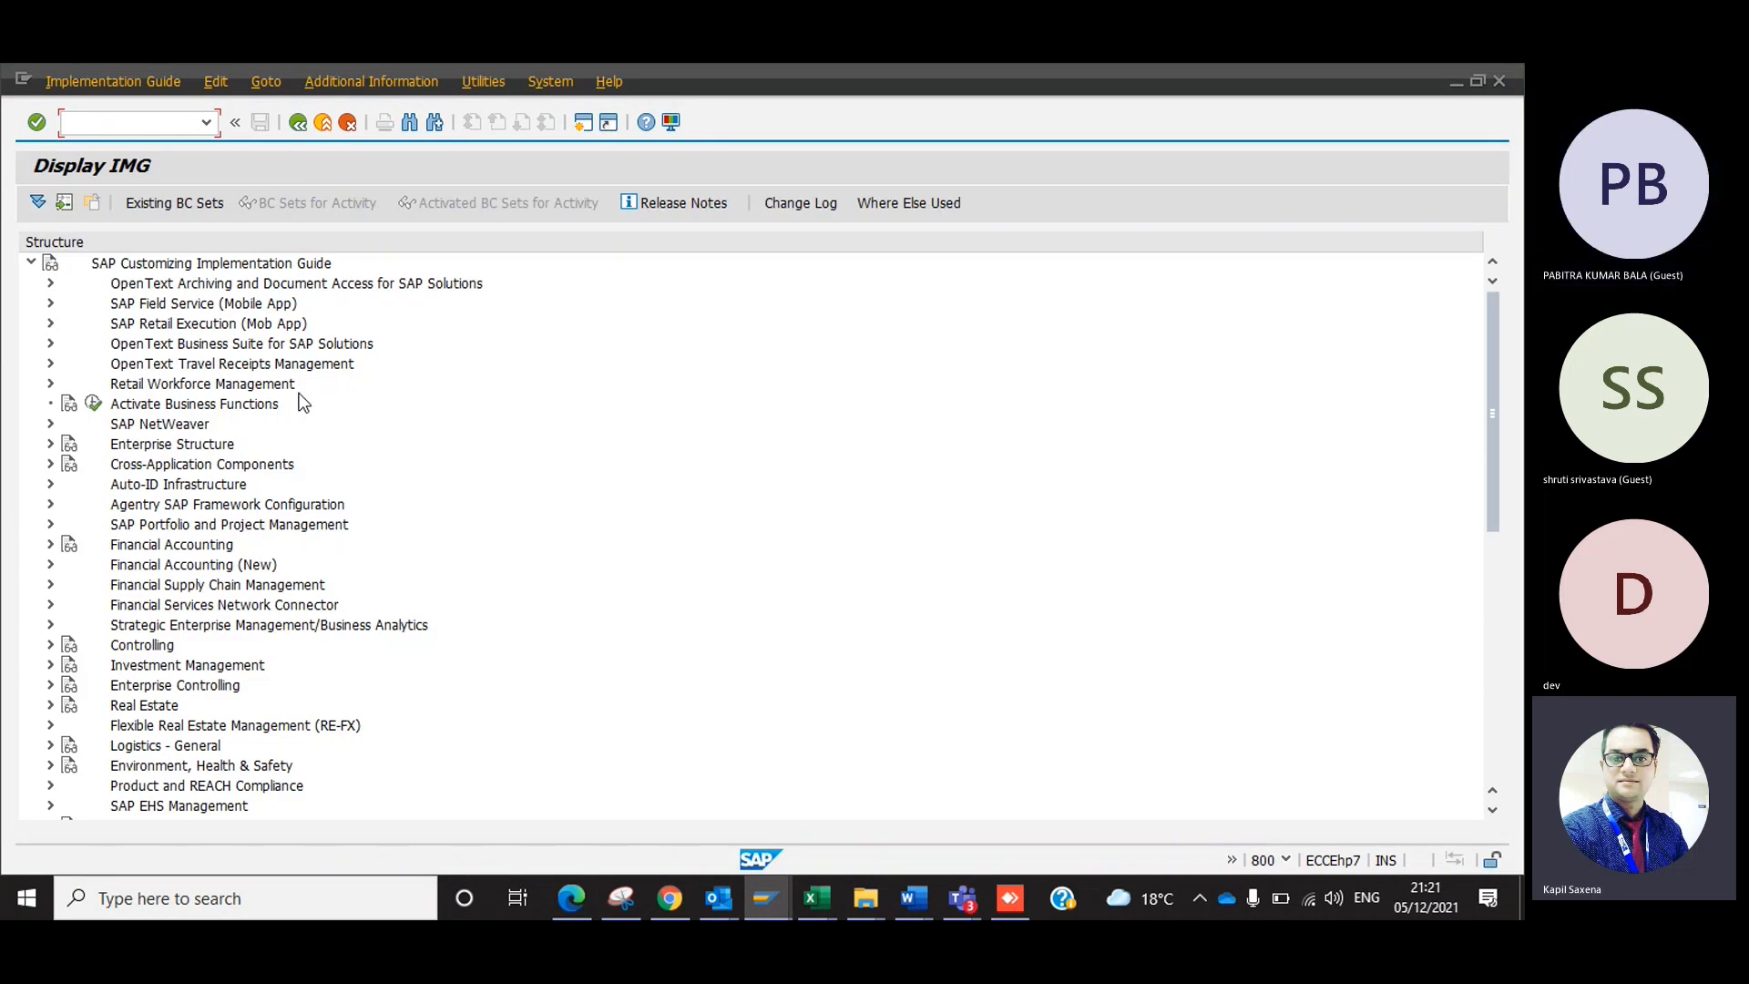
left_click(50, 445)
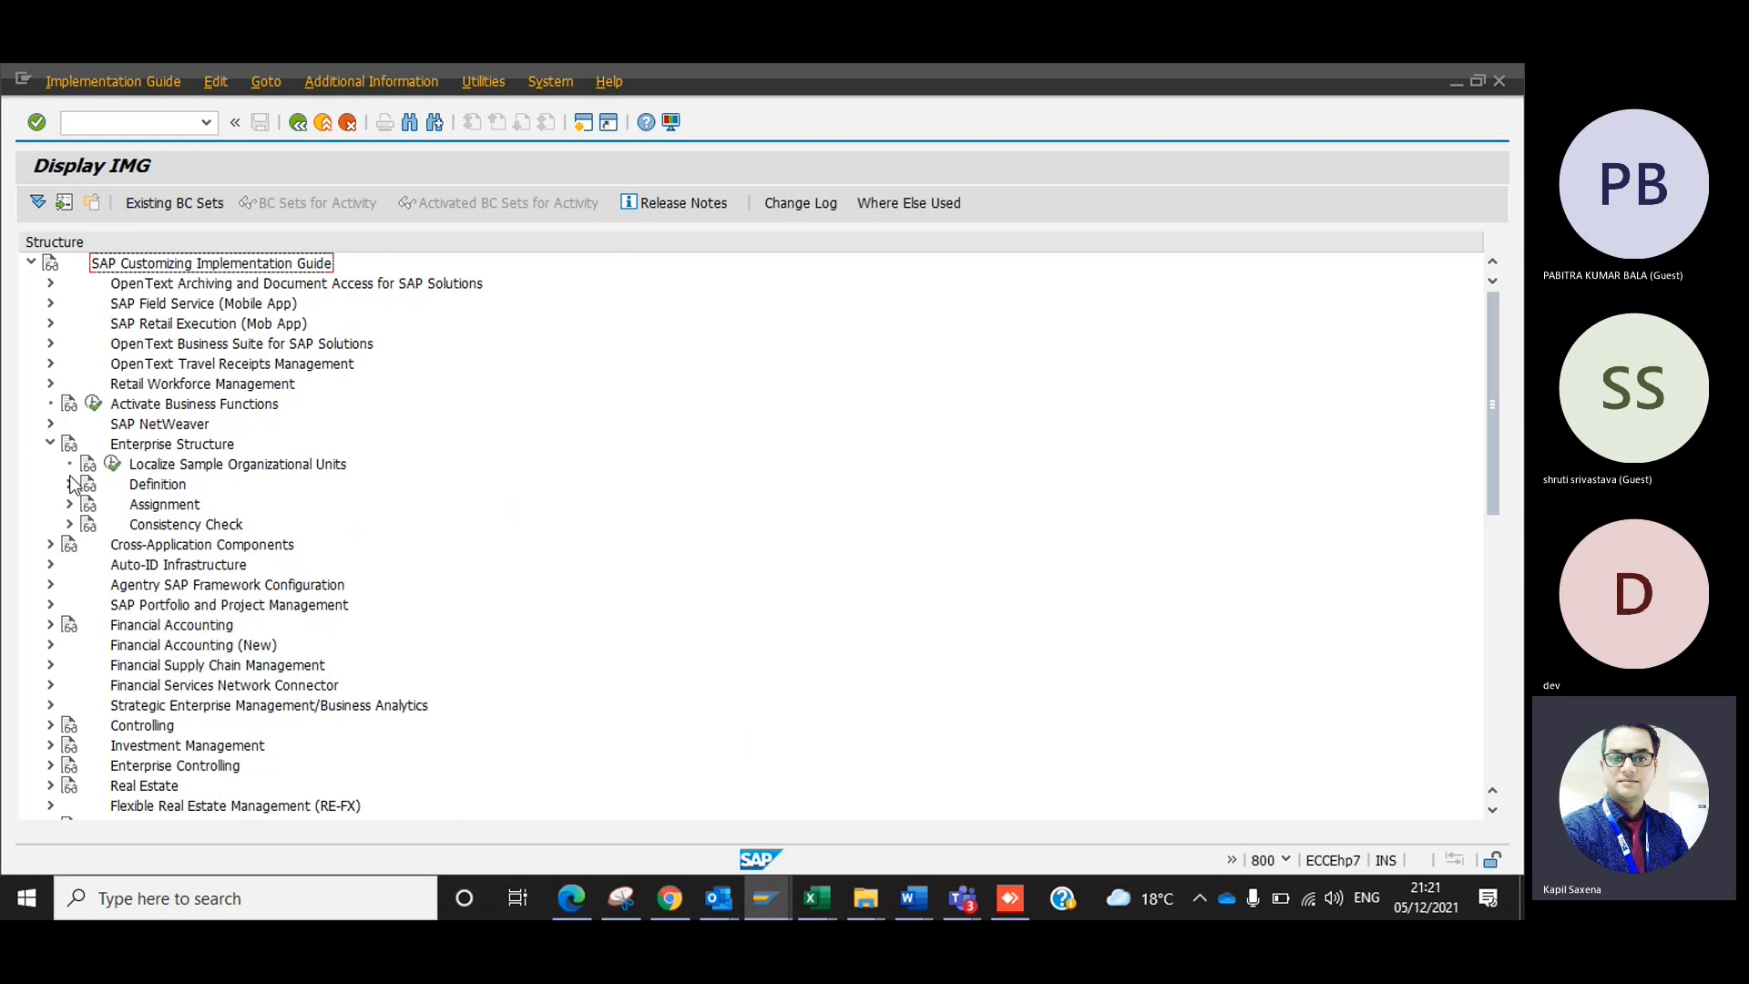
left_click(70, 483)
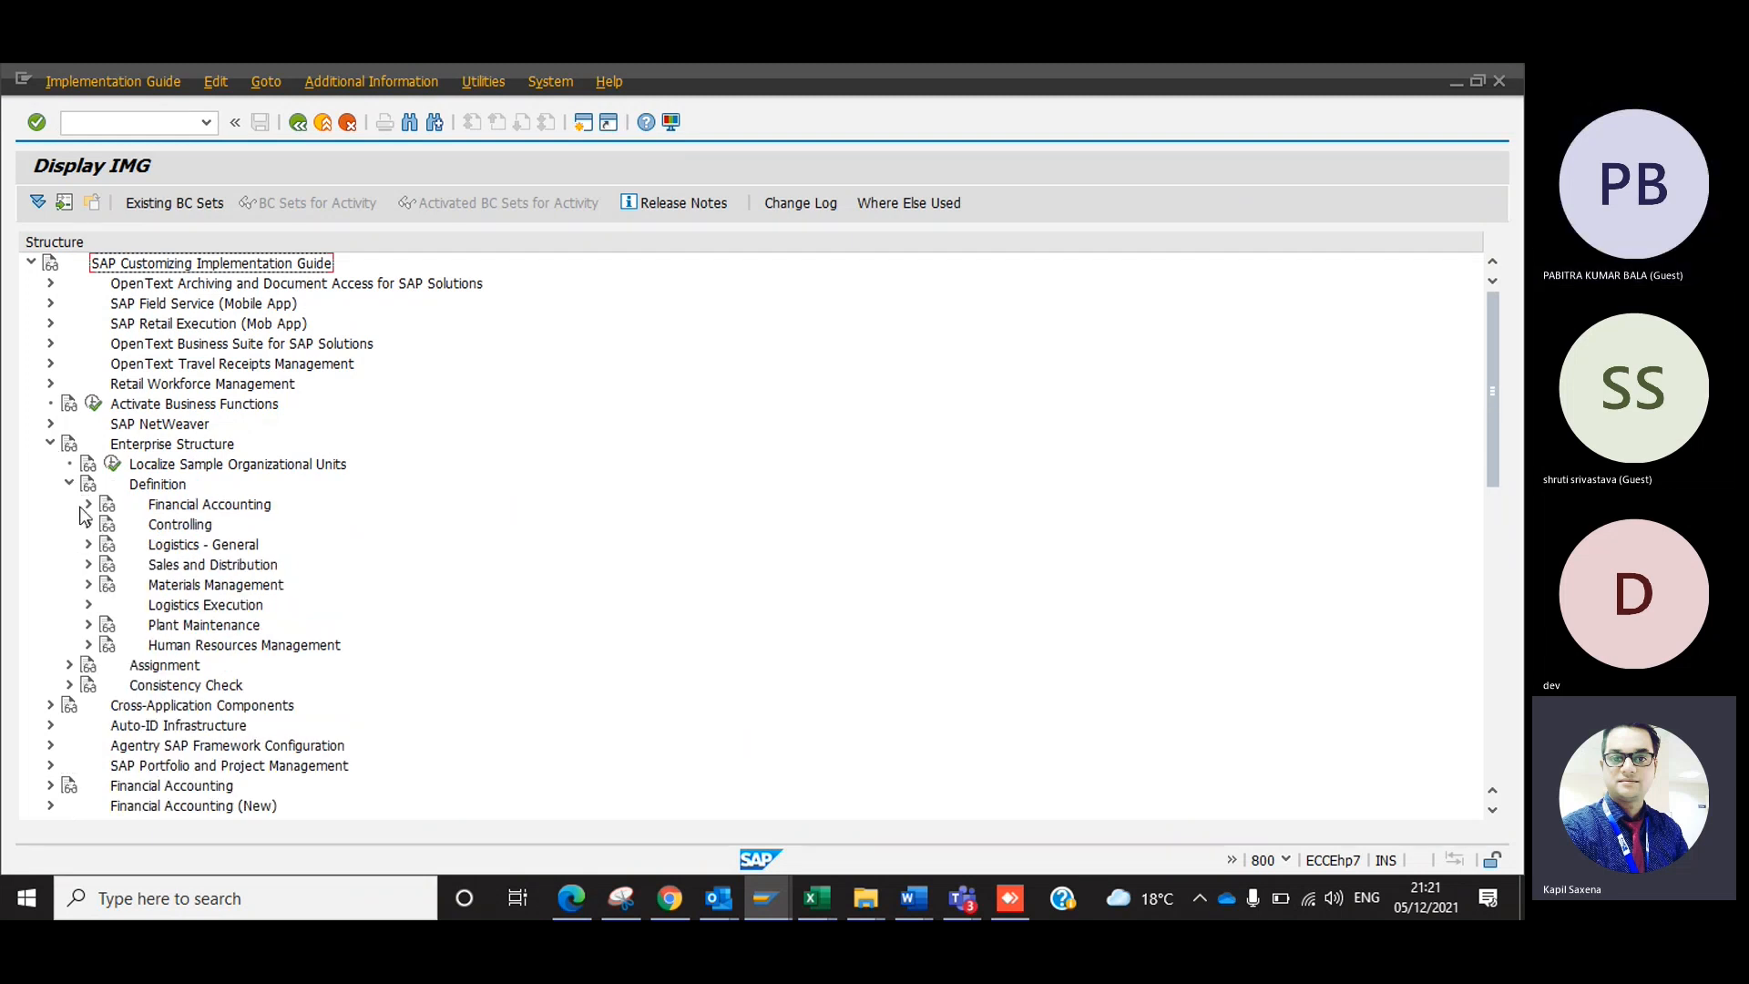
left_click(88, 504)
Show the maintenance object keys as additional information in the IMG and select the key for Define company.
left_click(363, 80)
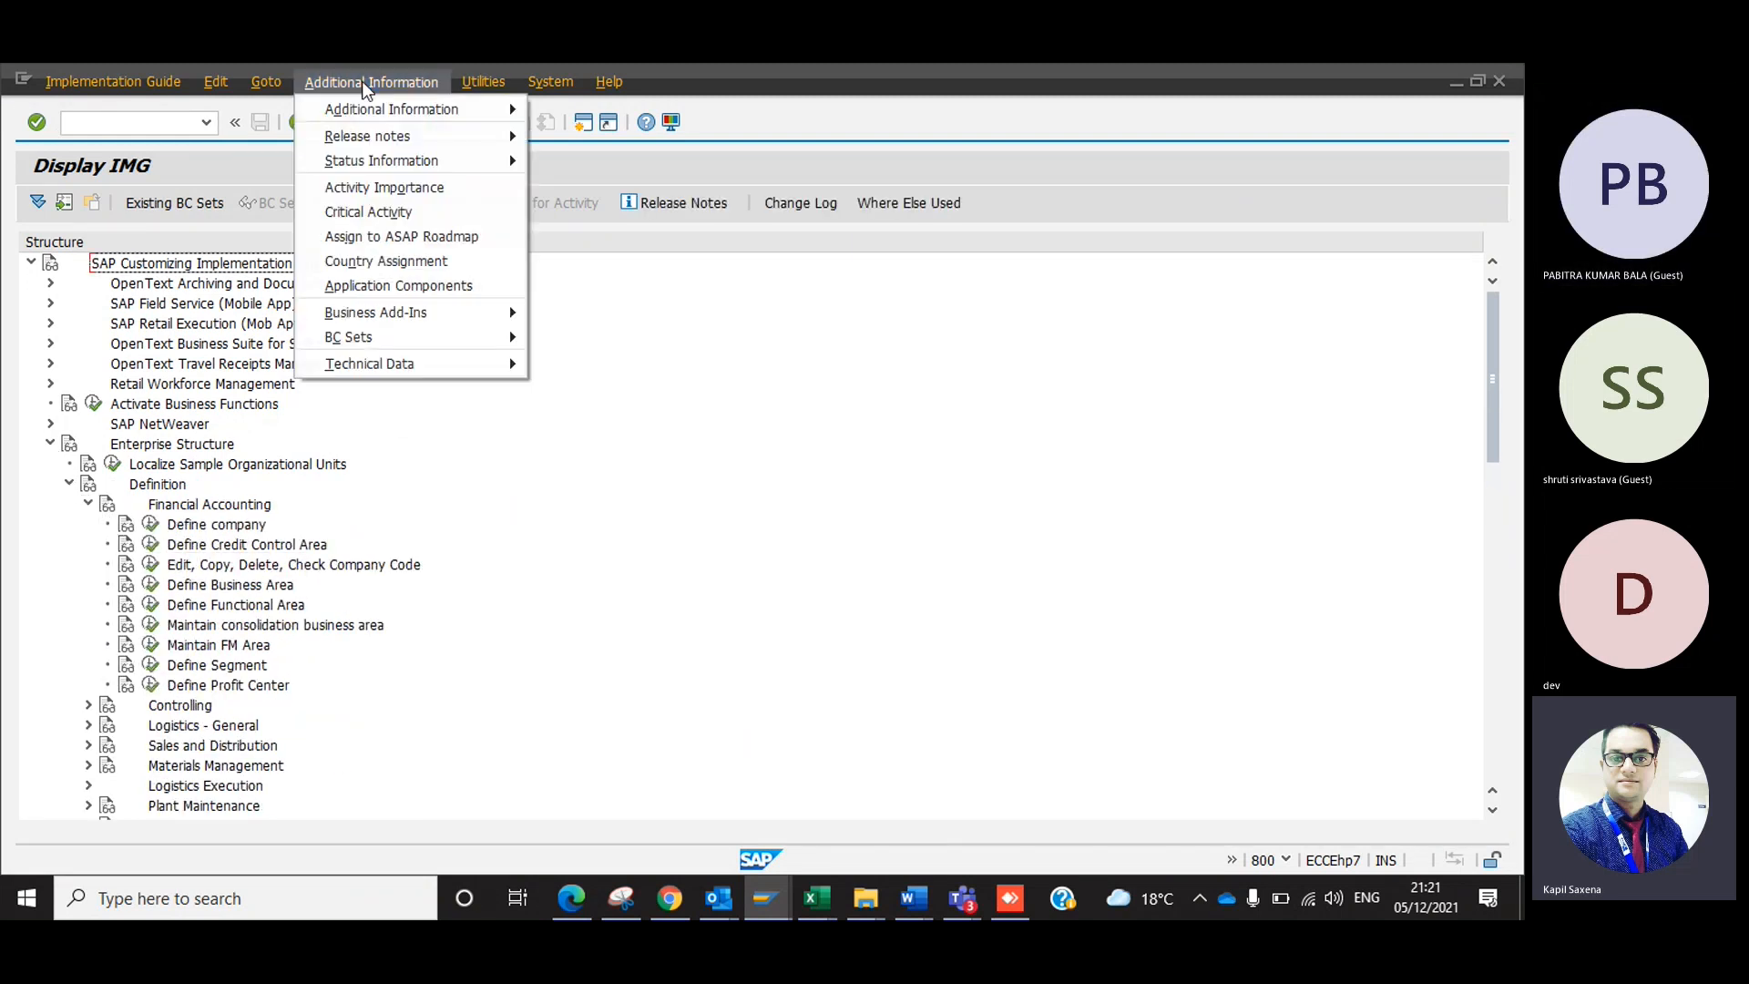
mouse_move(466, 92)
mouse_move(414, 84)
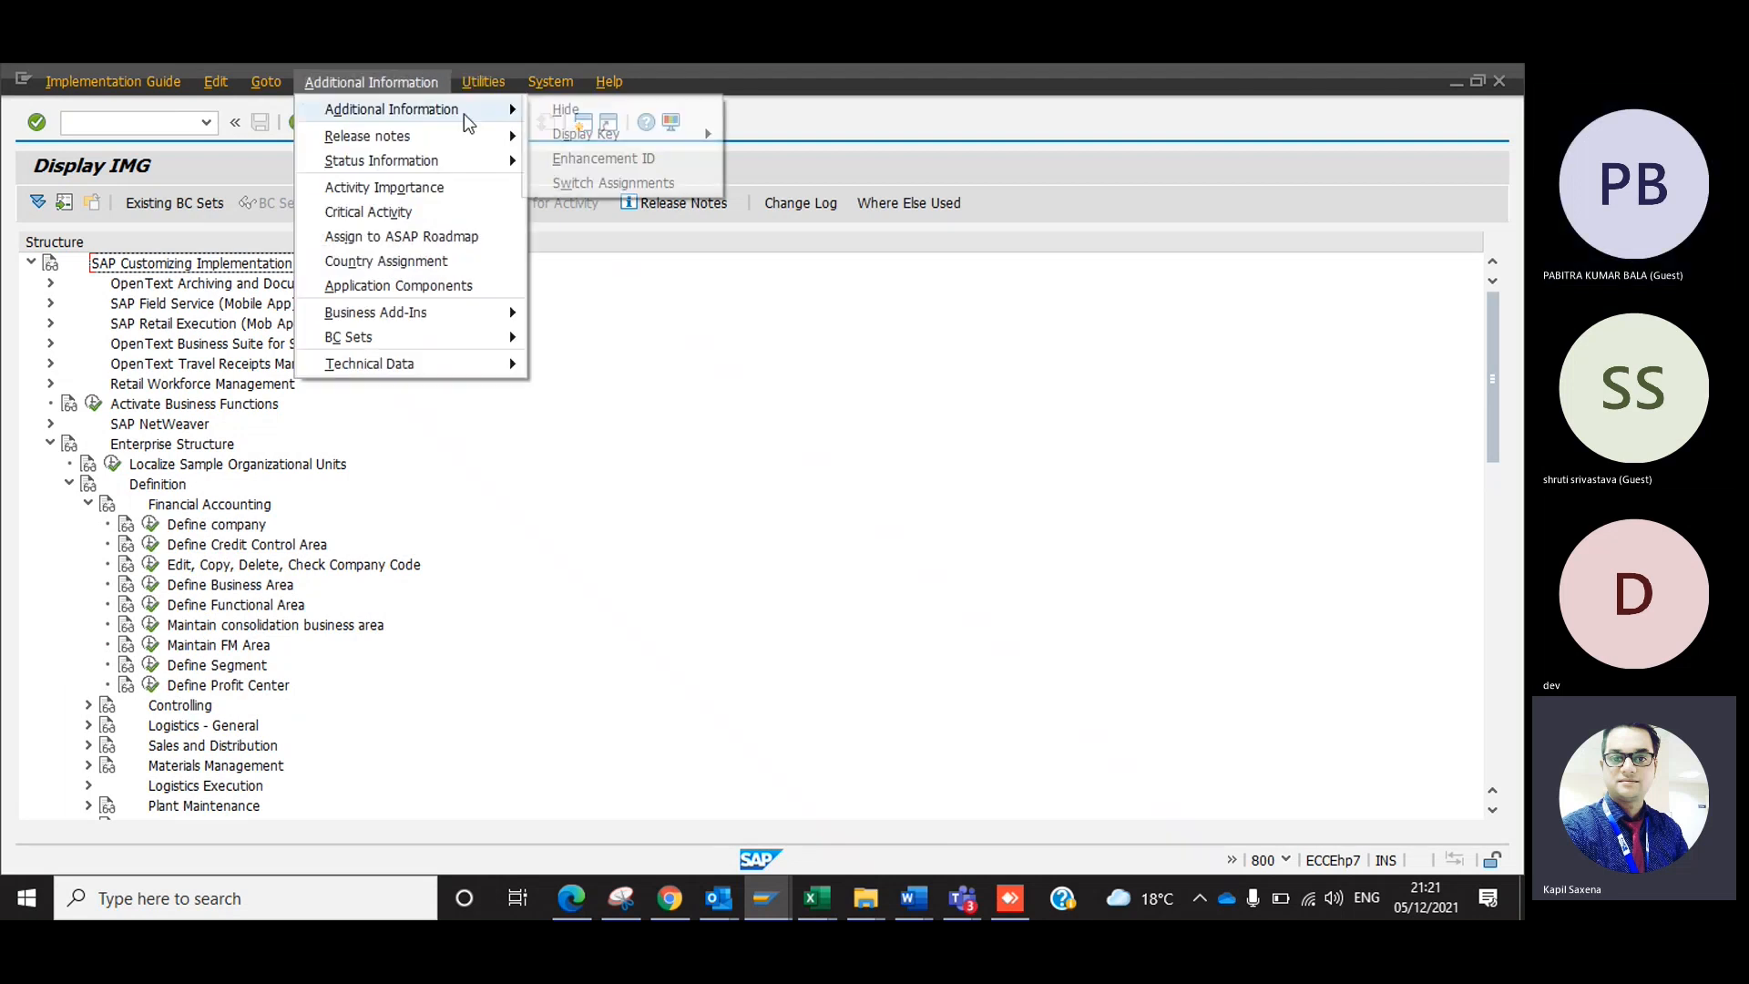
mouse_move(647, 134)
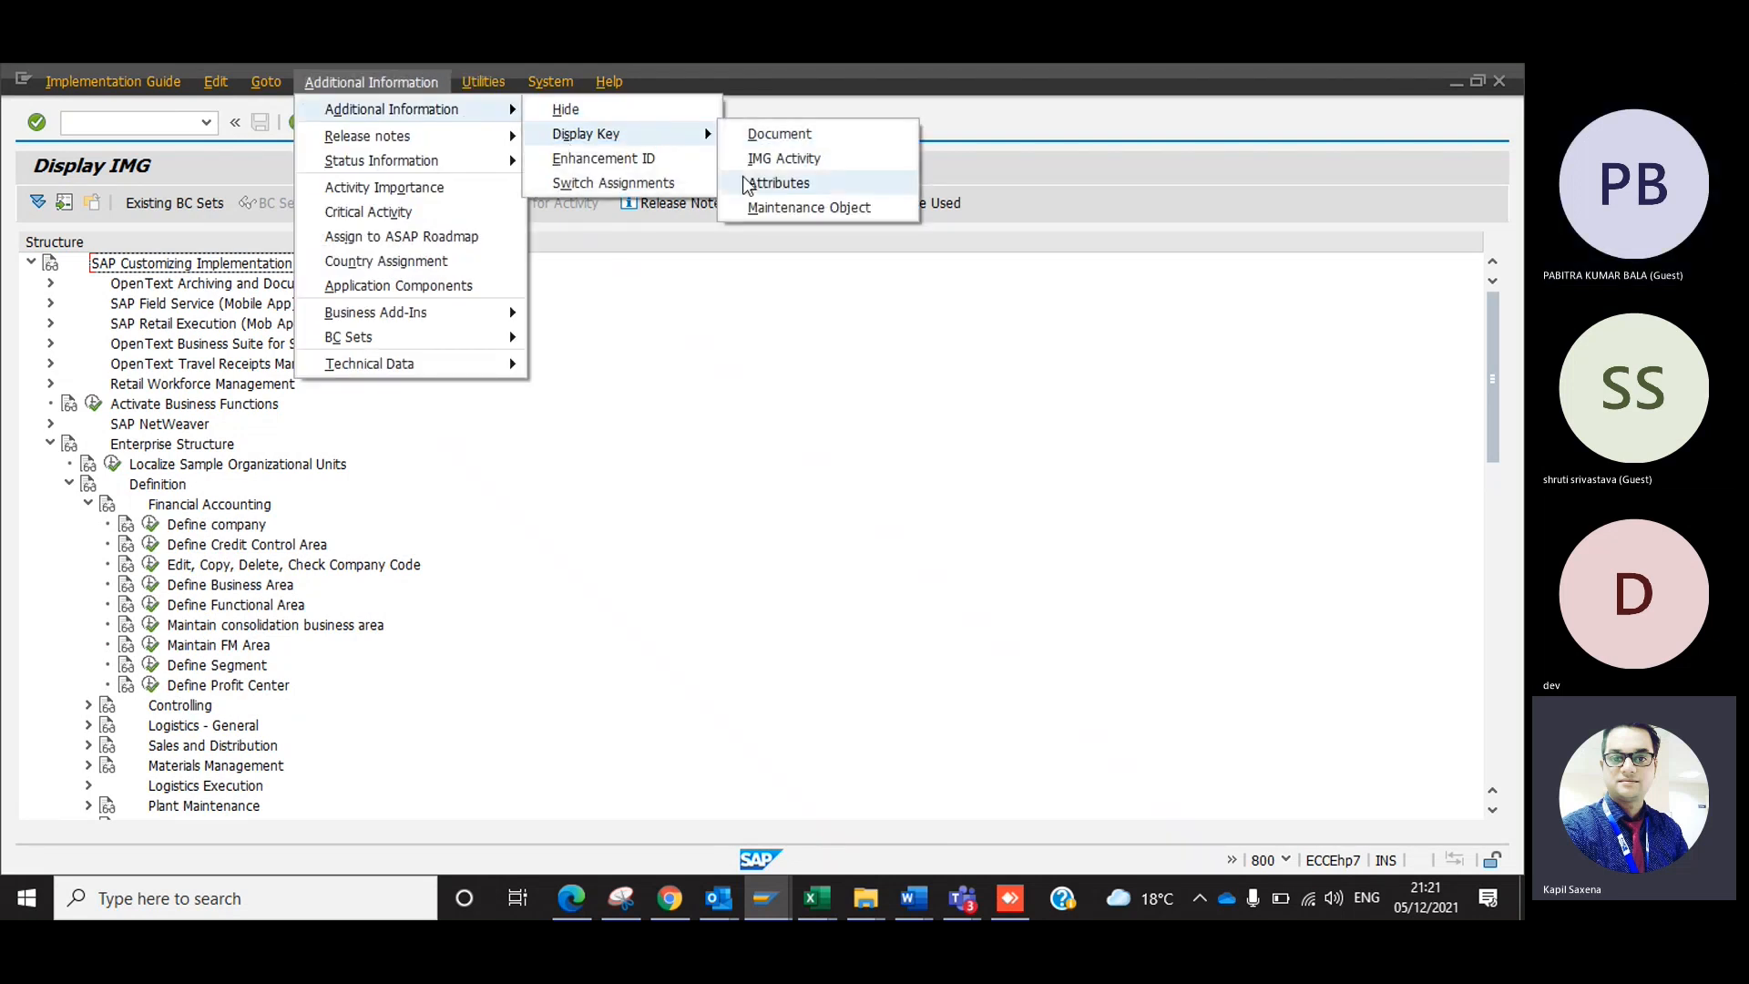
left_click(773, 209)
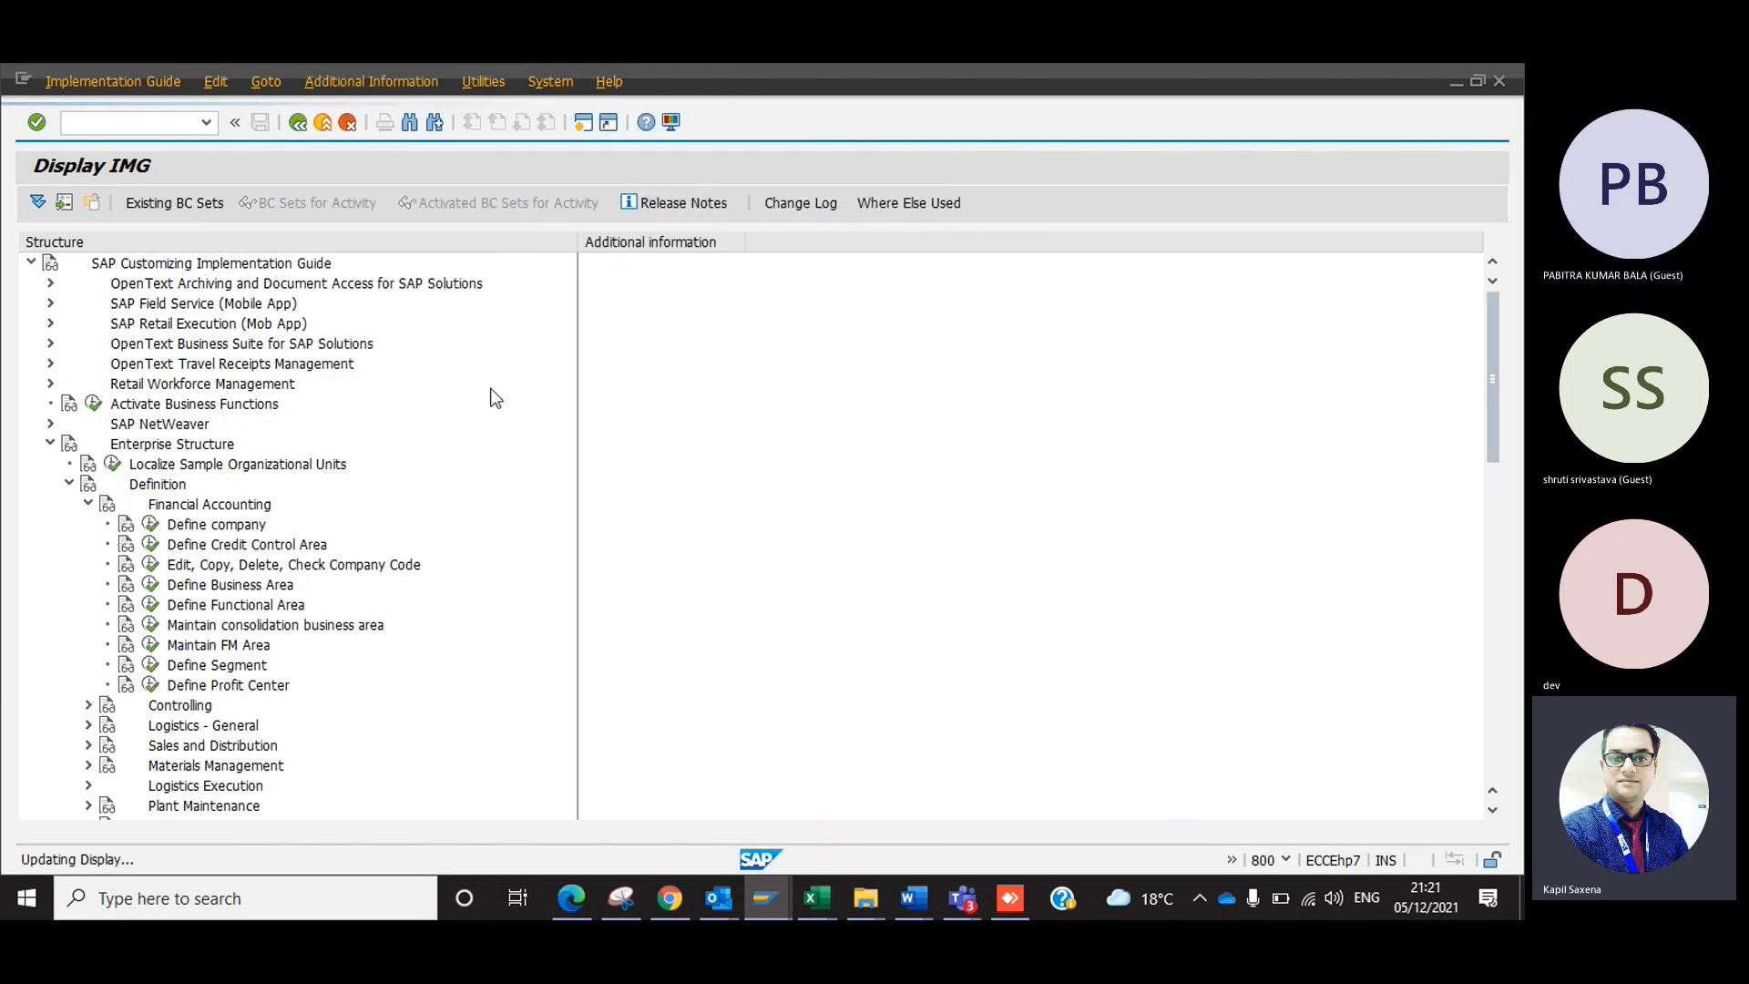
left_click_drag(727, 243, 922, 242)
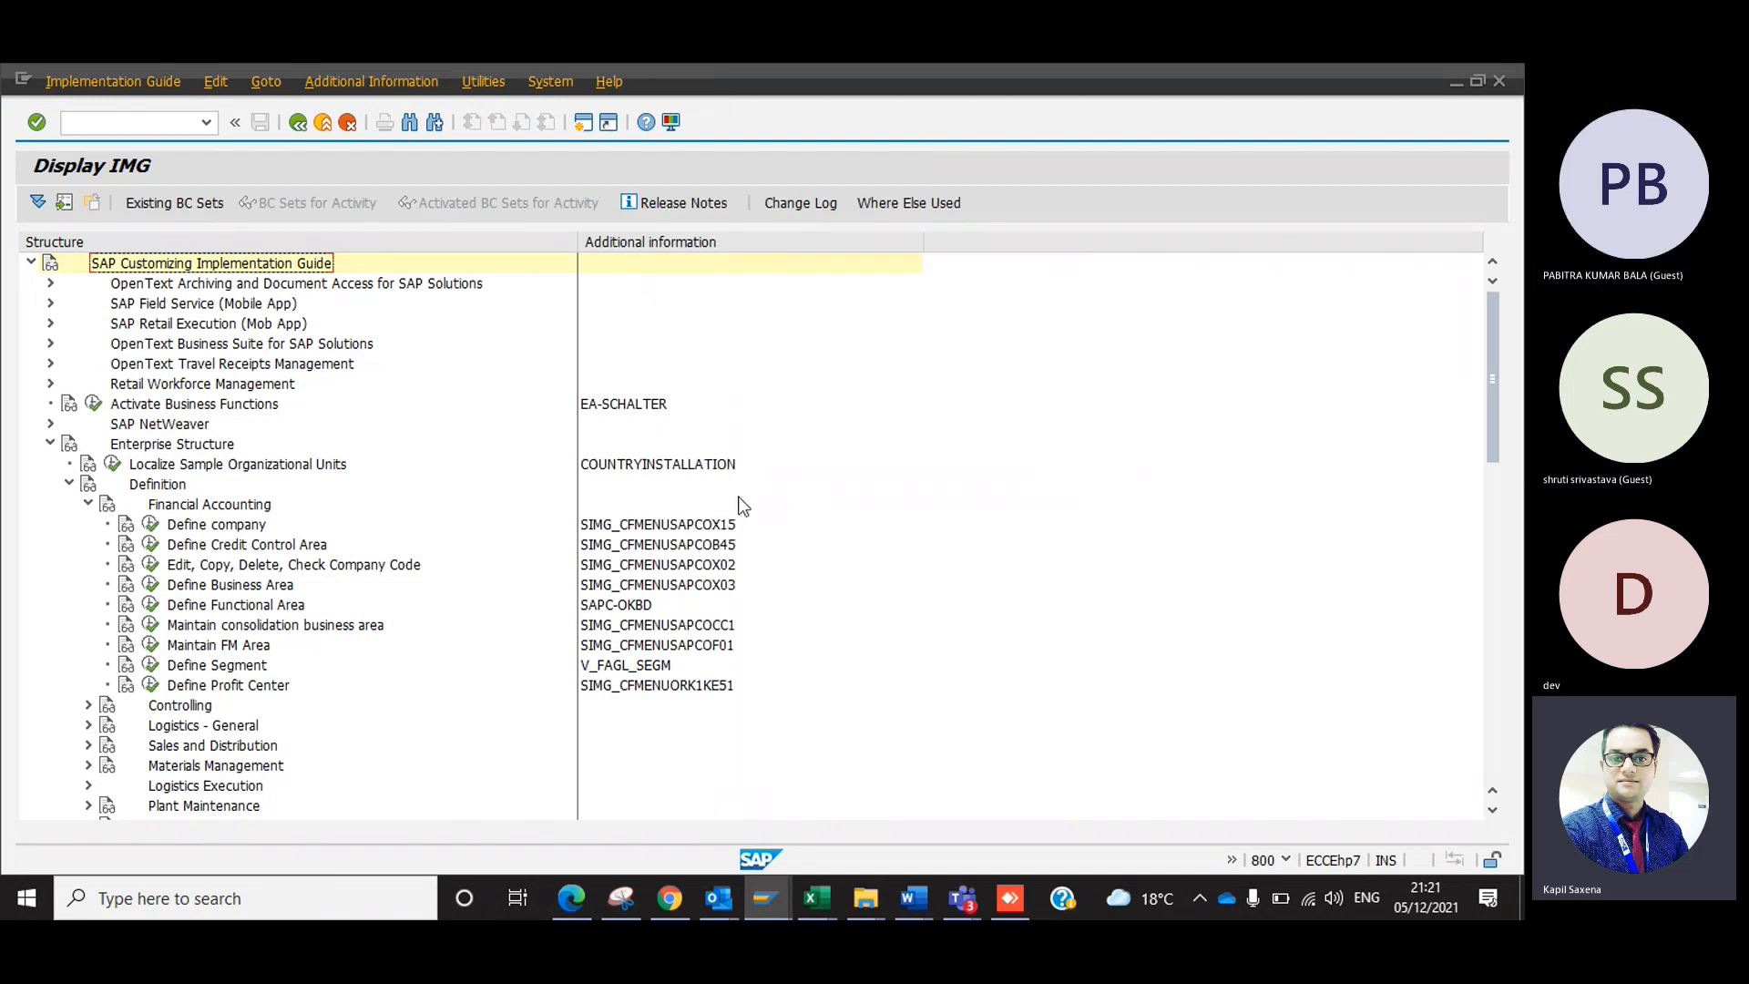
left_click(724, 525)
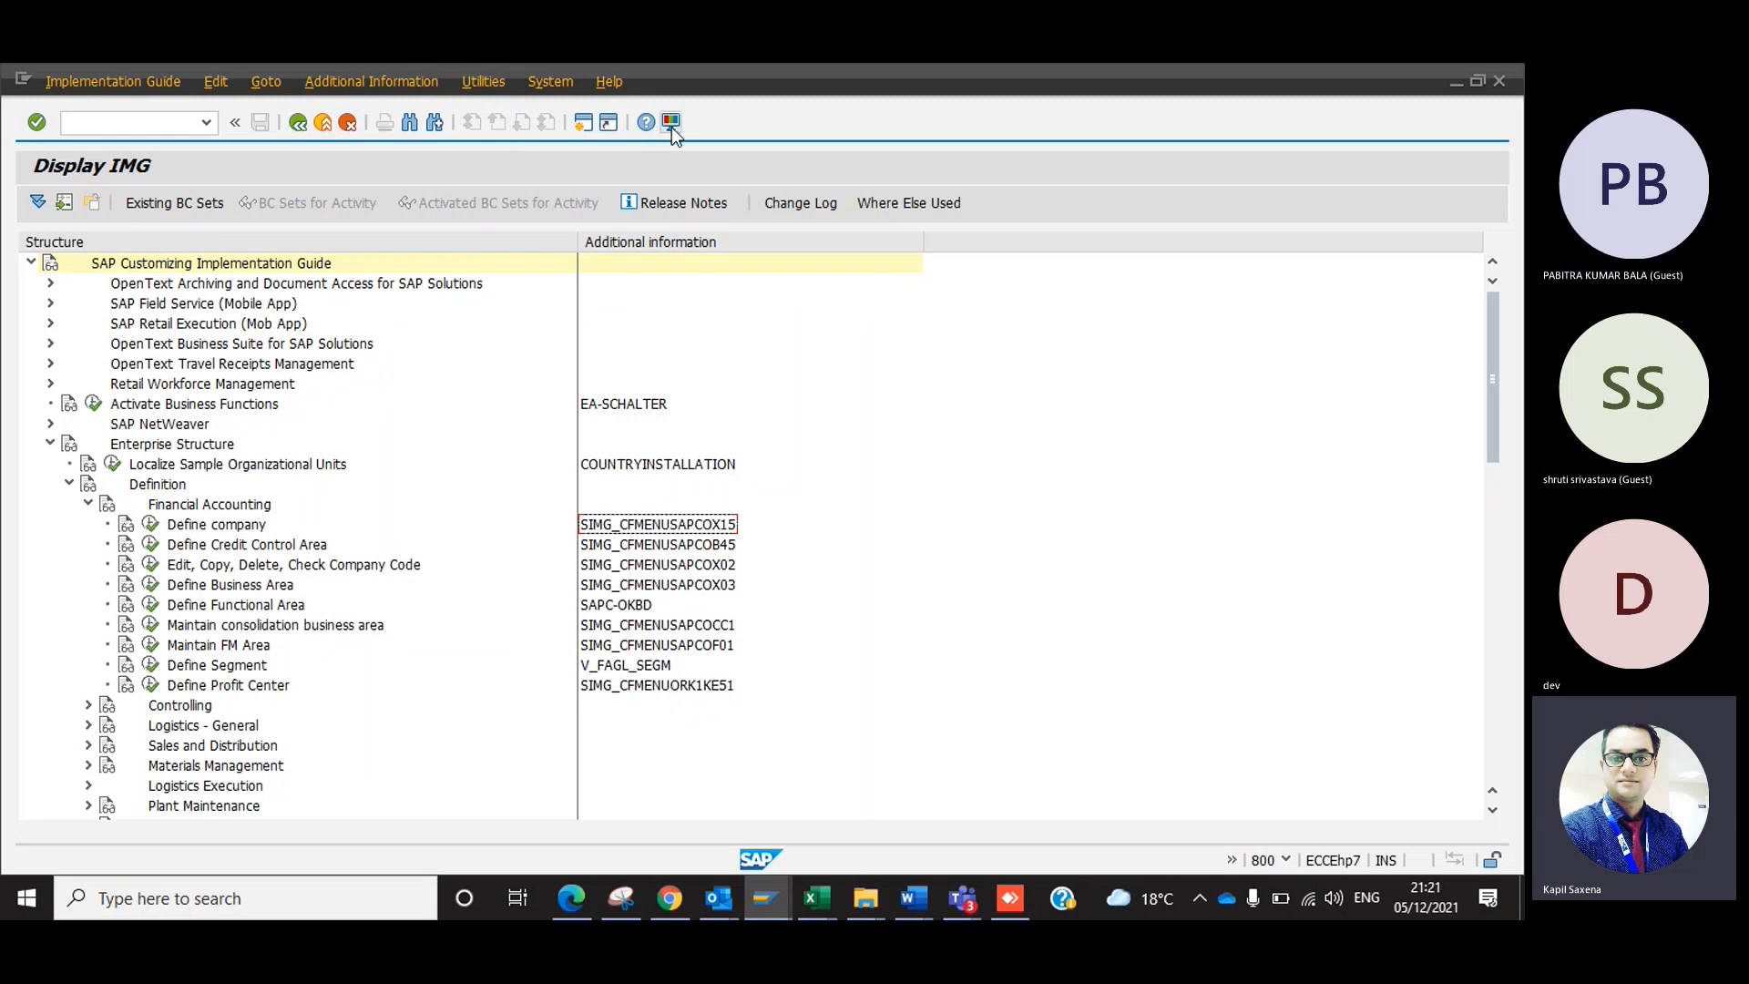
left_click(148, 122)
type("/n")
scroll(148, 122, "down", 2)
key("BackSpace")
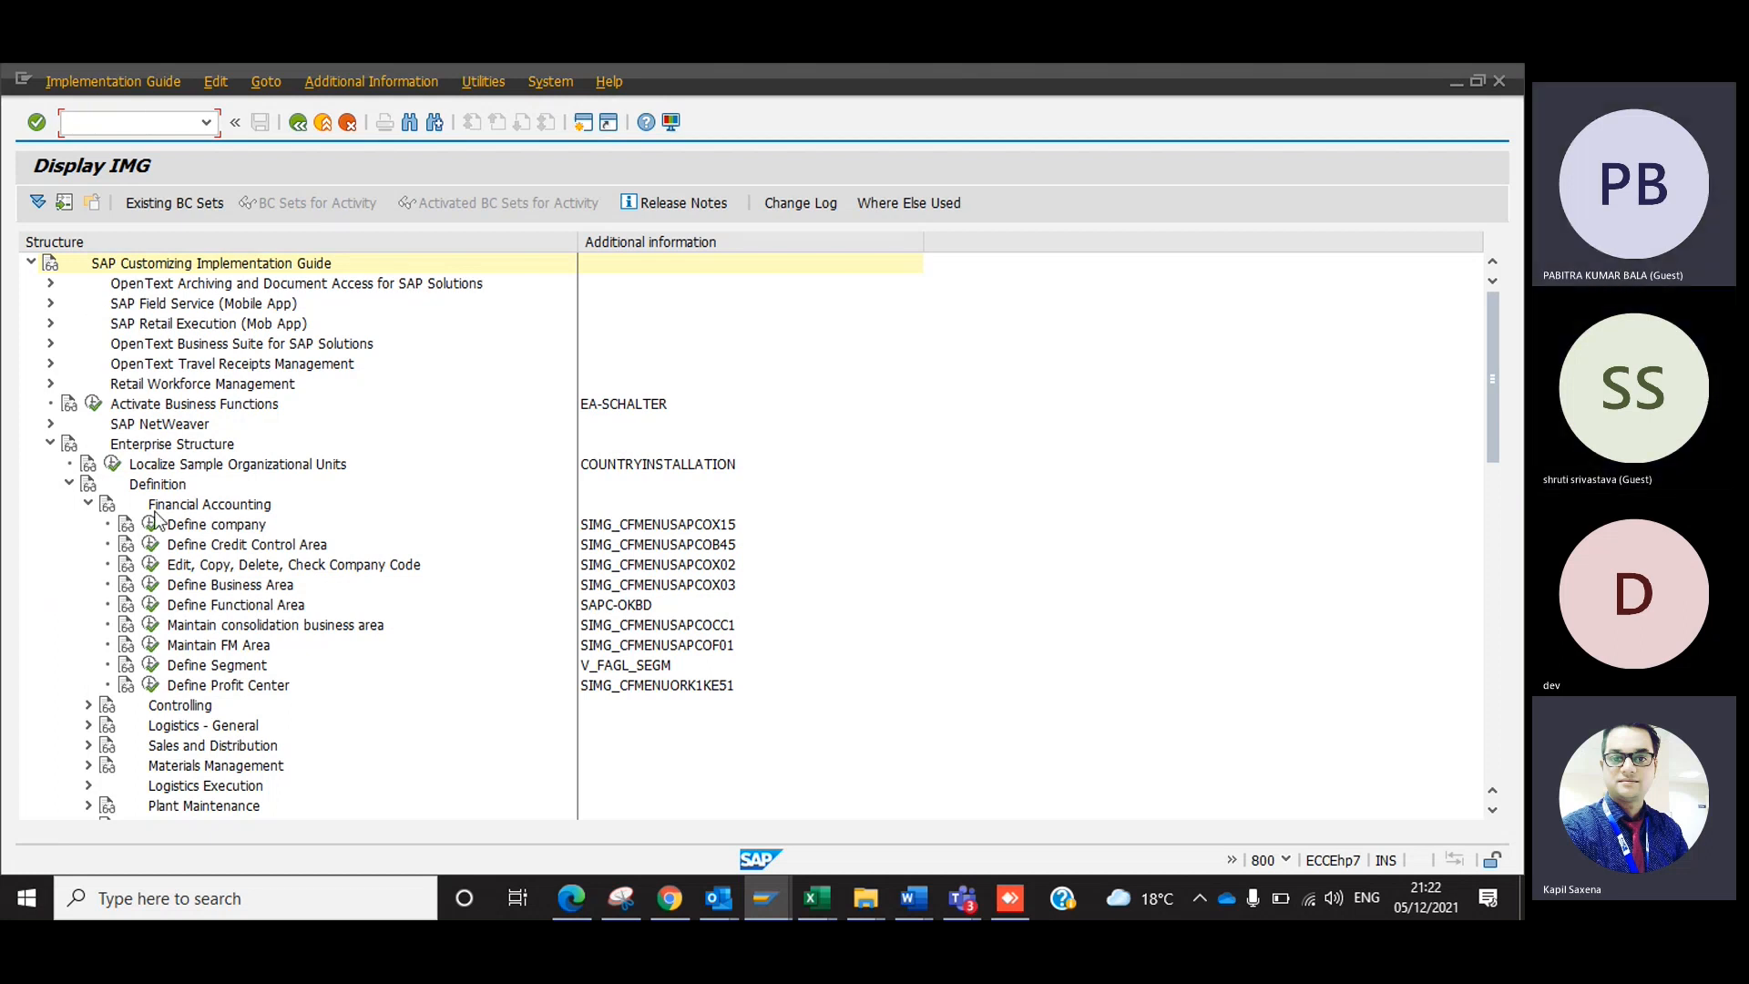
Open the Define company activity, look at the entries for companies 1000 and 1001, and return to SAP Easy Access.
left_click(151, 524)
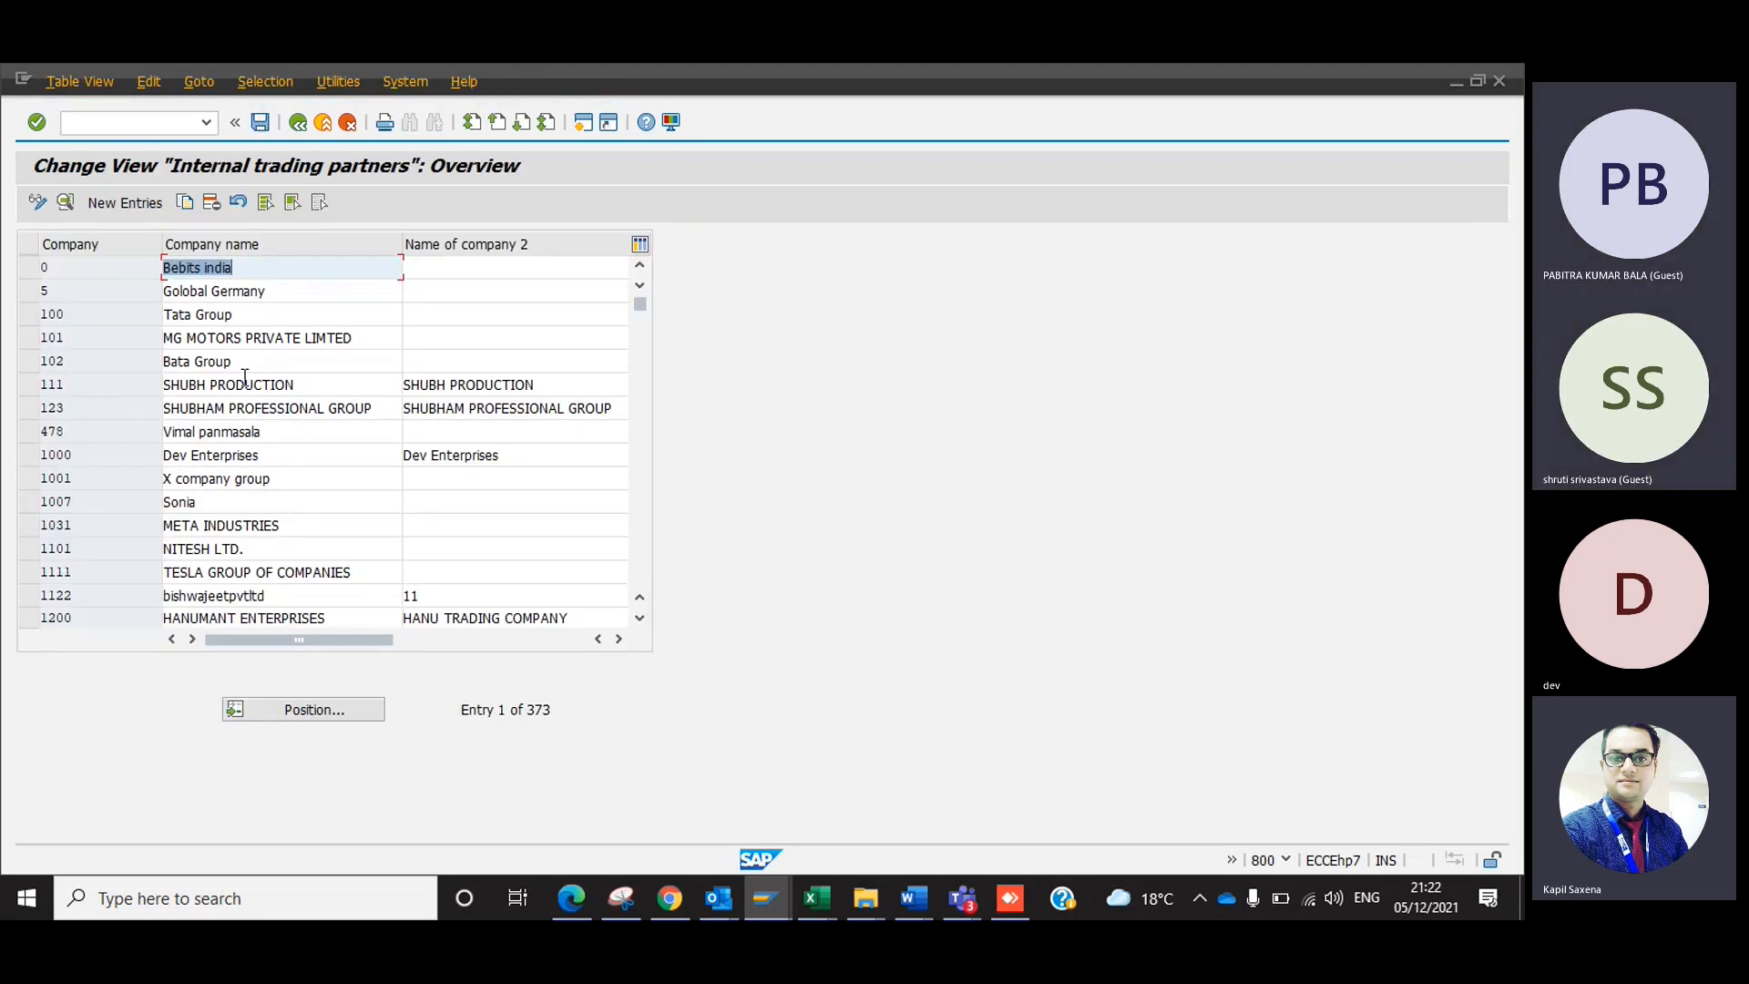
left_click(95, 480)
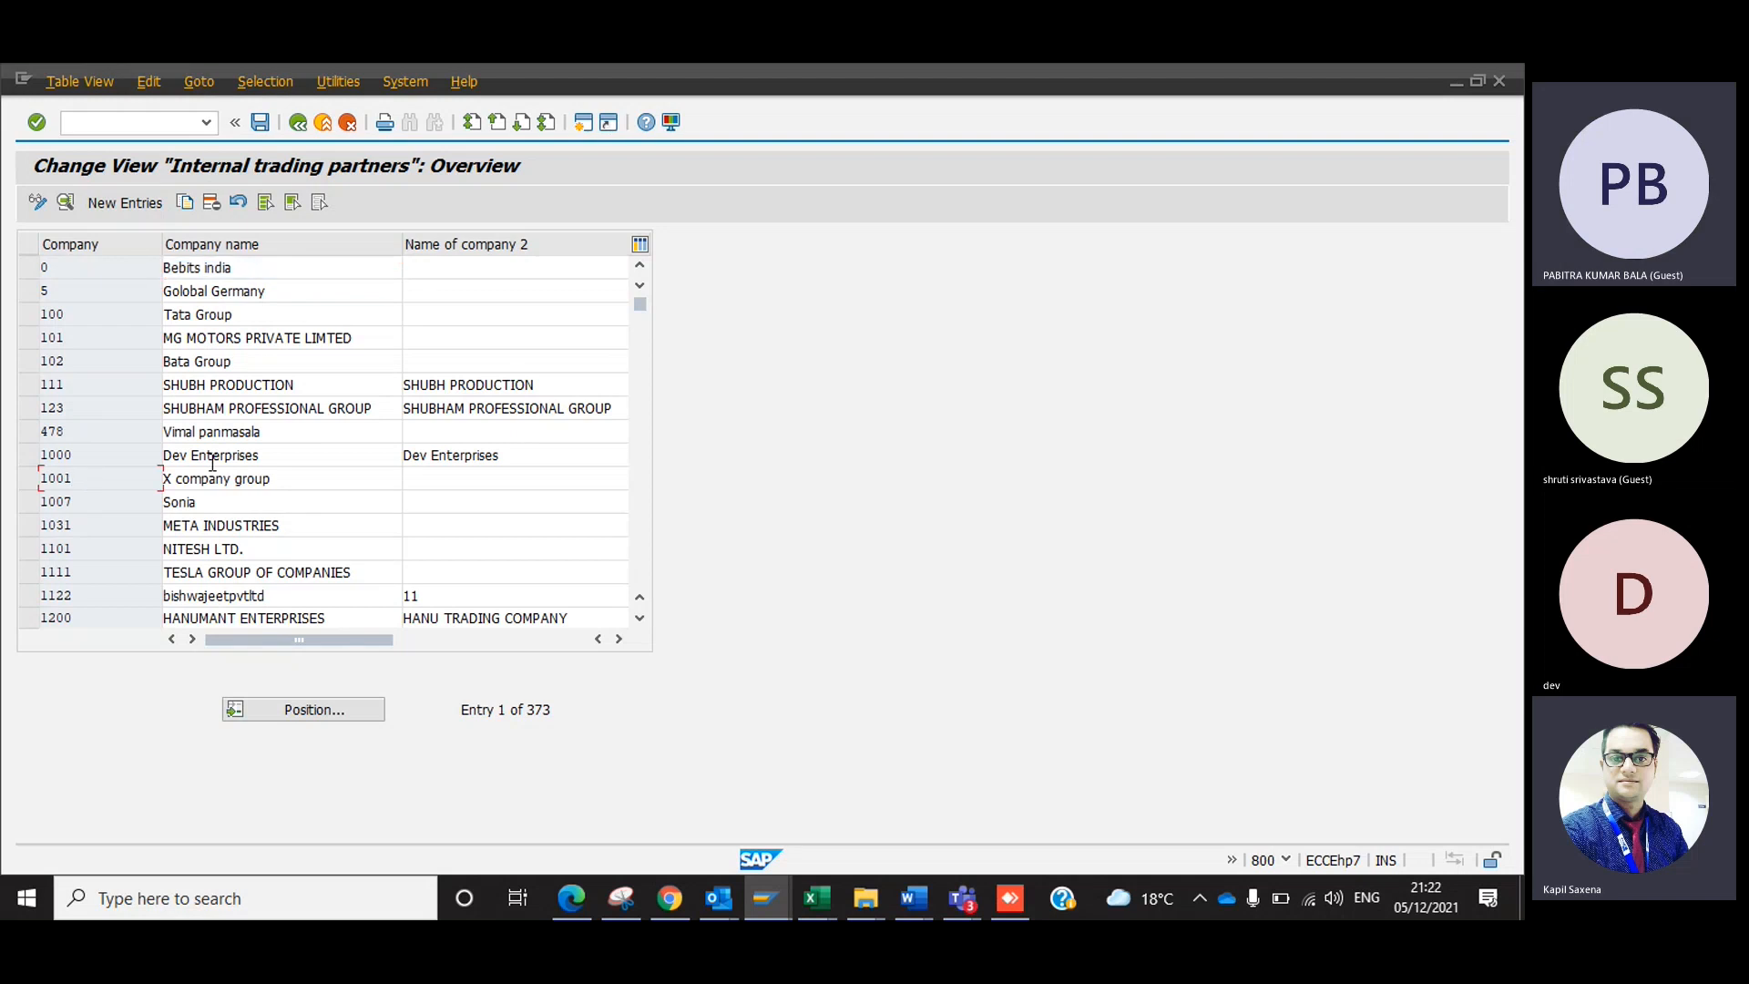
left_click(211, 462)
left_click(78, 461)
key("F3")
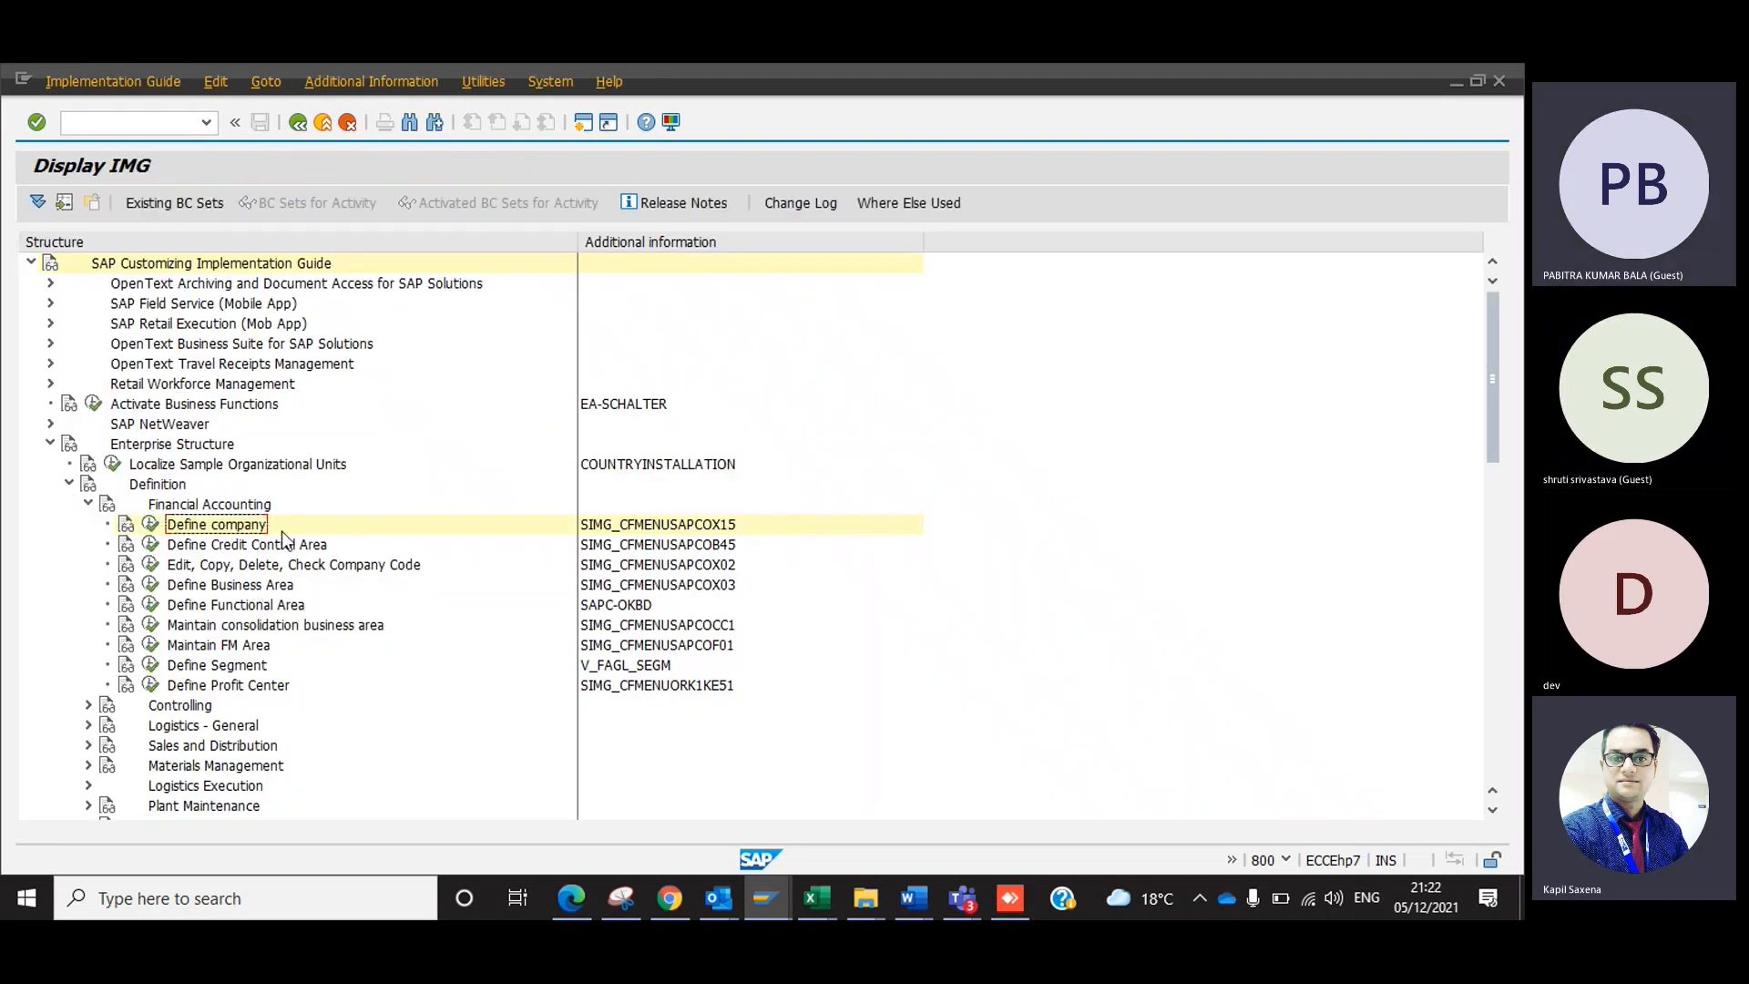
left_click(322, 126)
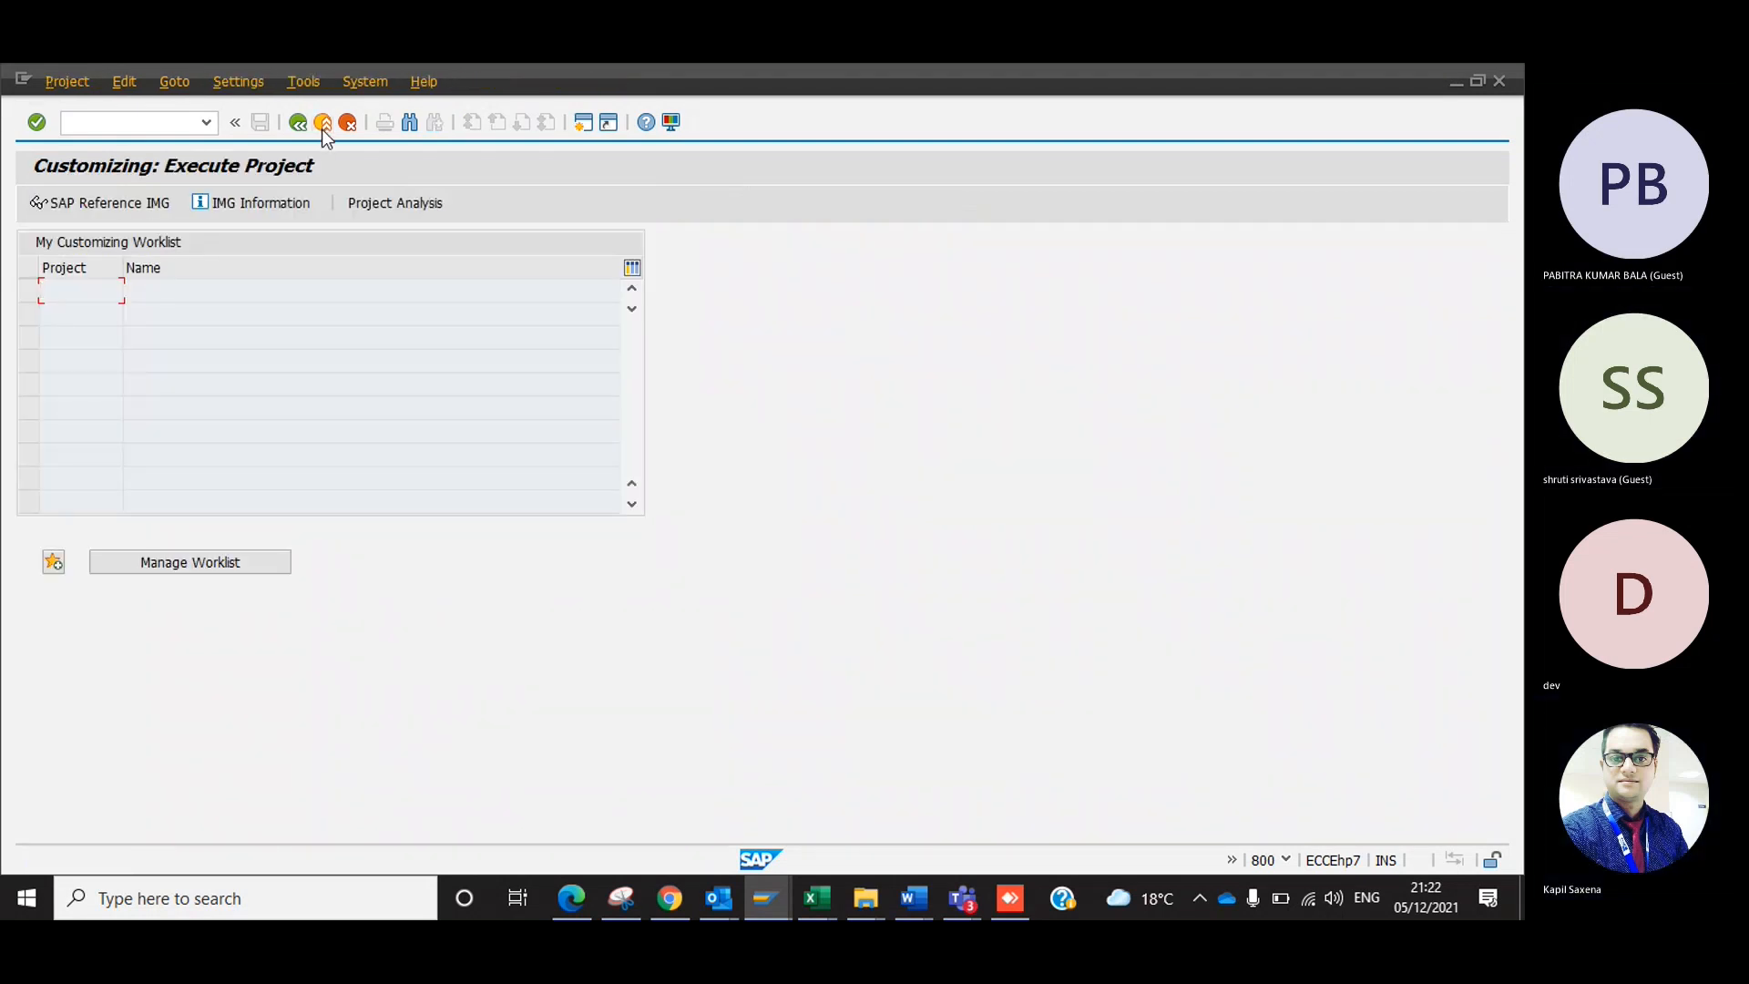
left_click(322, 127)
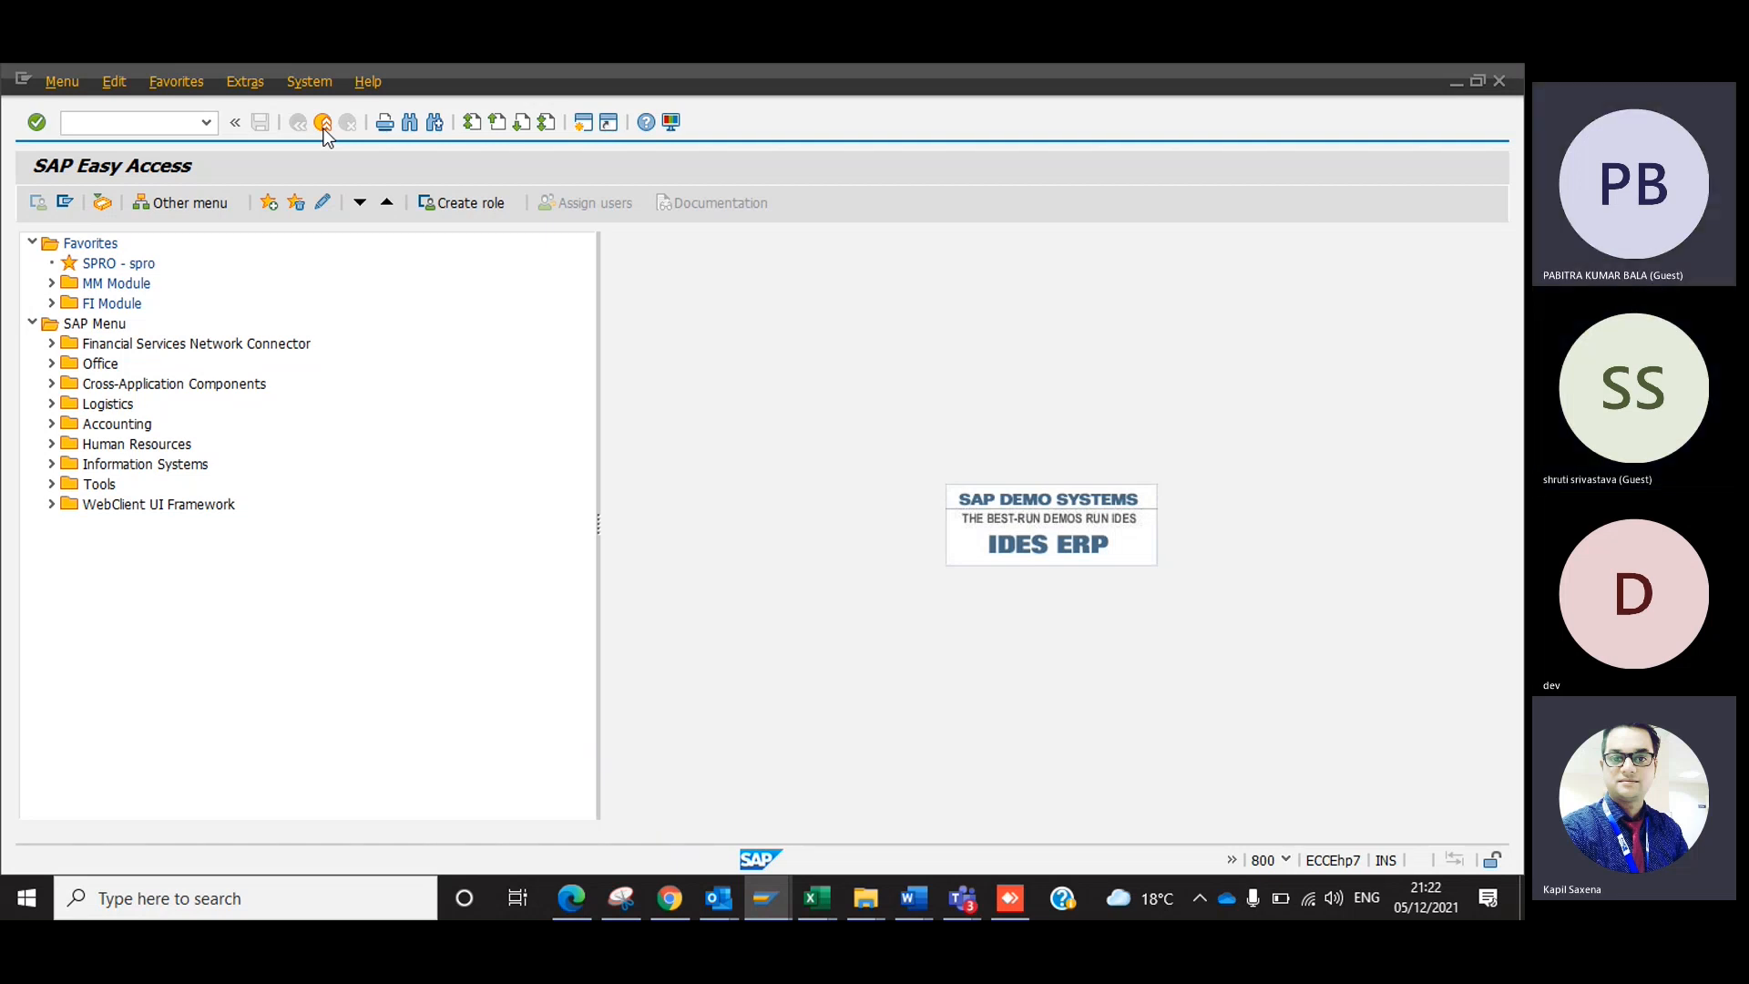
Switch to the Excel guide and review the transport request purpose and server notes on the TR sheet.
key("alt+Tab")
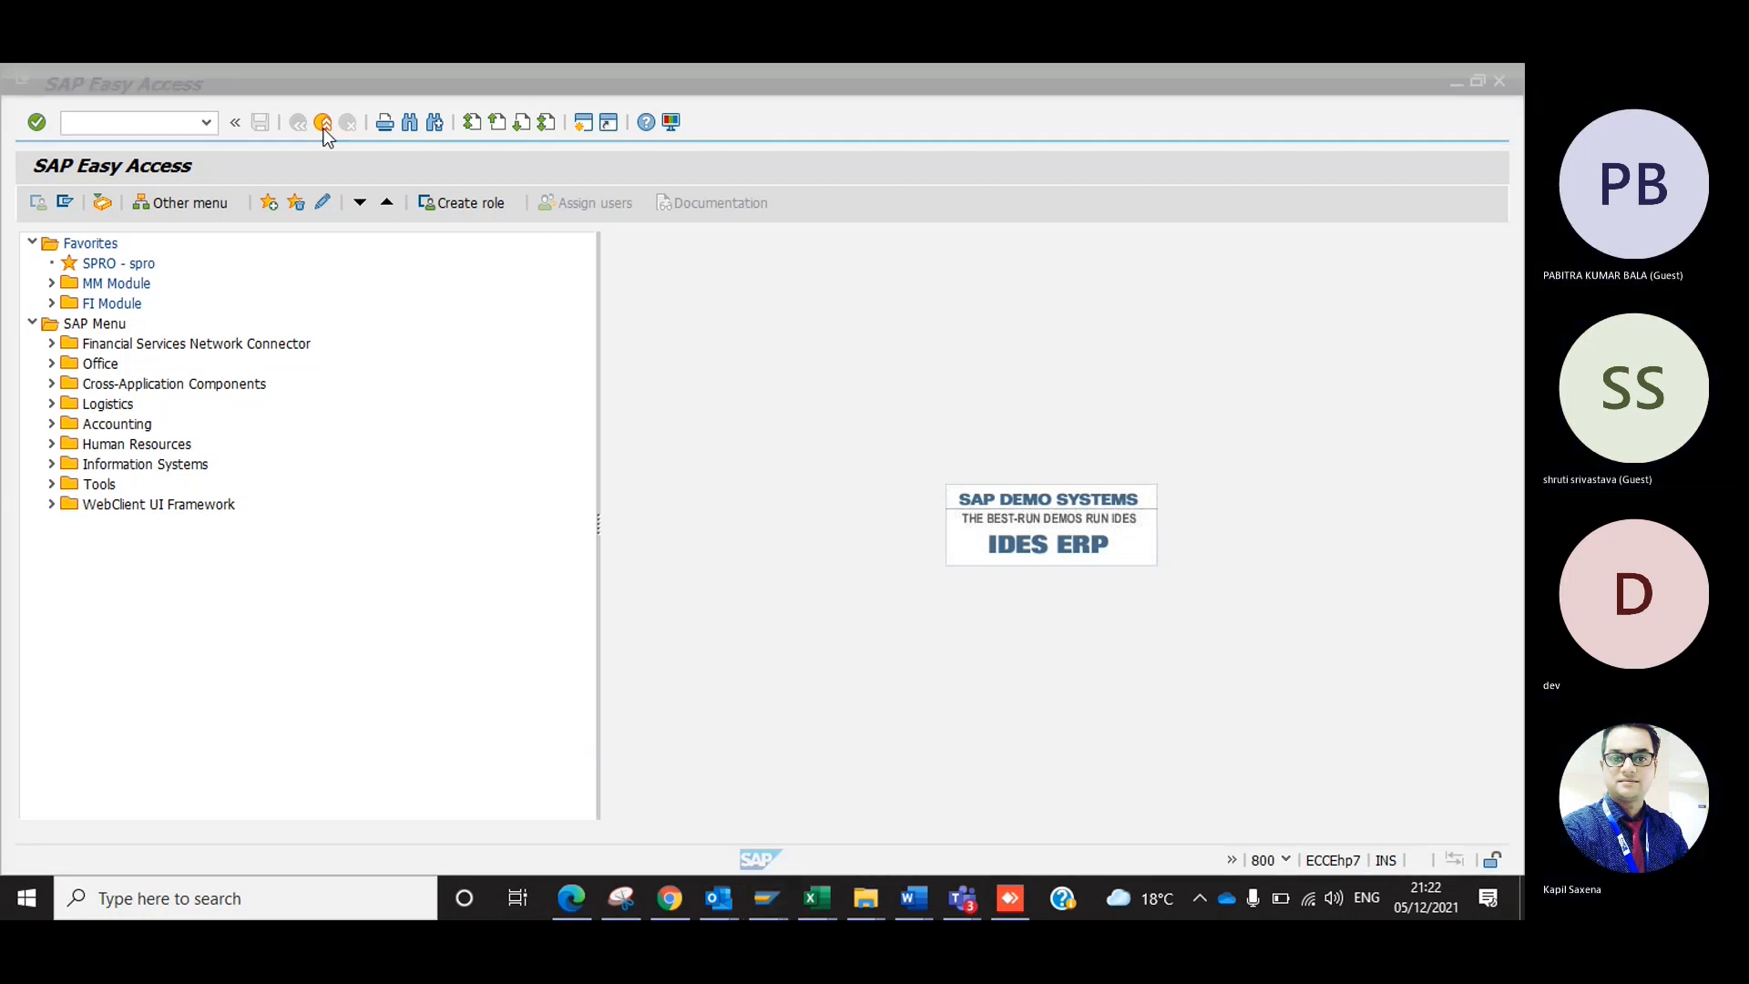
left_click(263, 835)
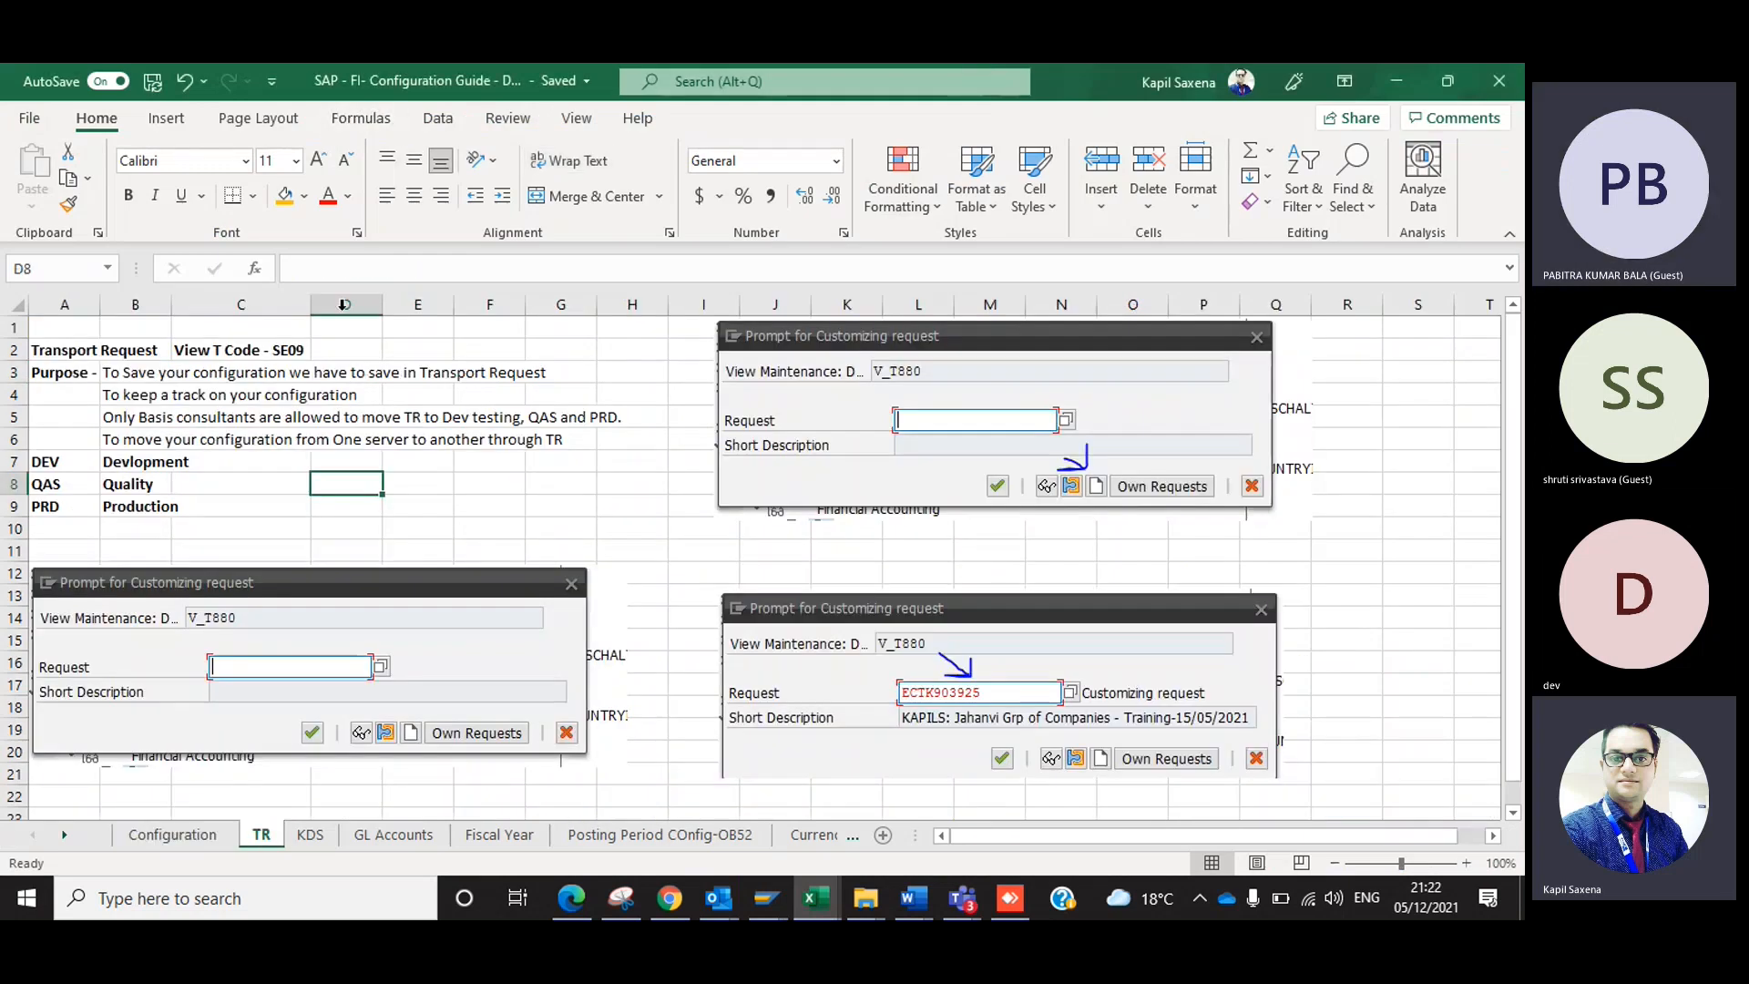
left_click(274, 402)
left_click(105, 456)
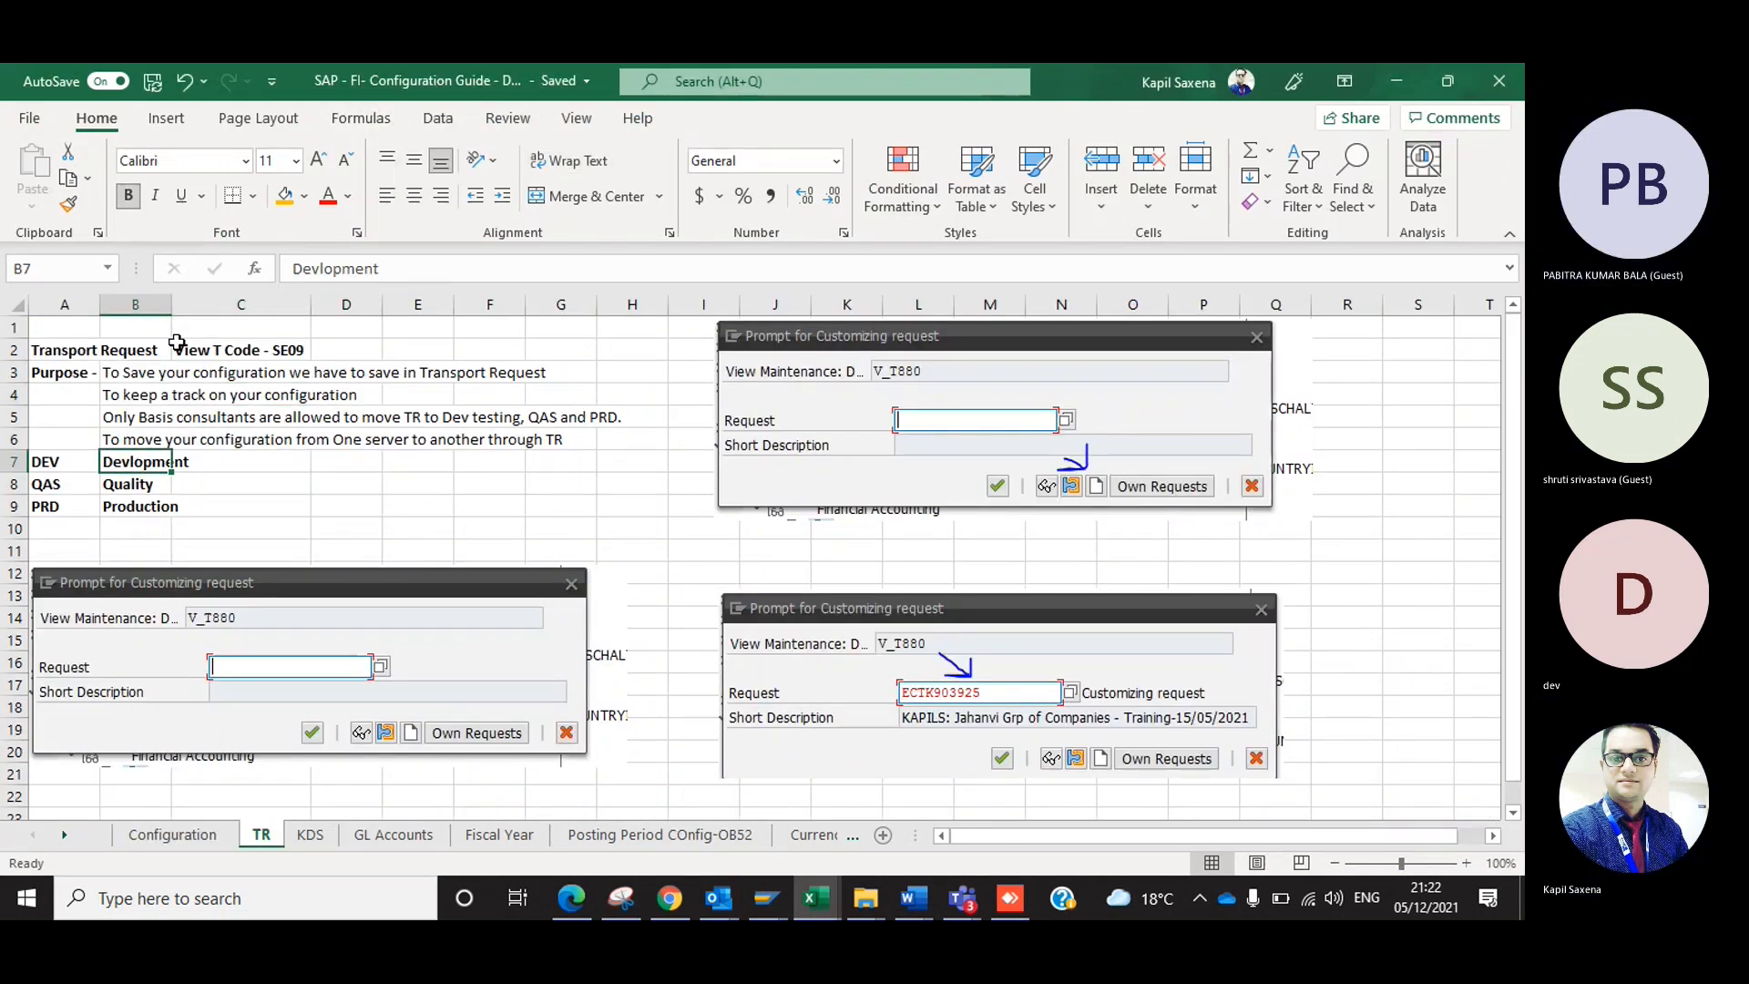
left_click(177, 344)
left_click(182, 441)
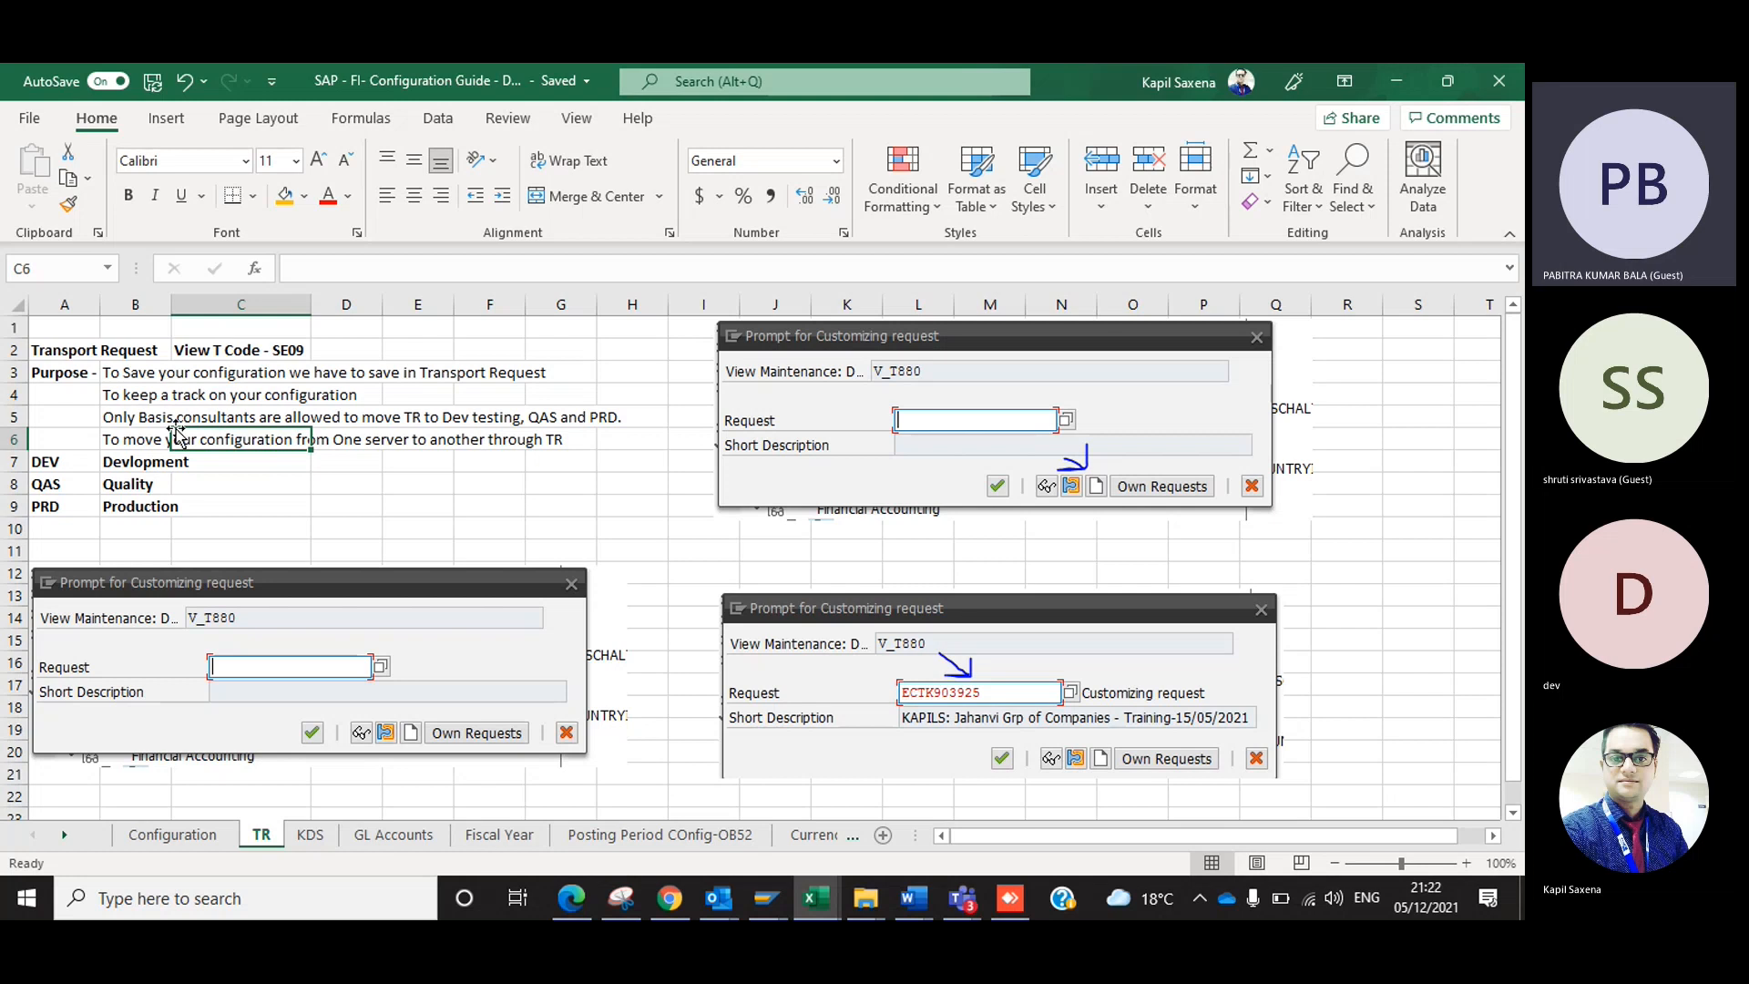
Switch to SAP and start the customizing transaction spro.
key("alt+Tab")
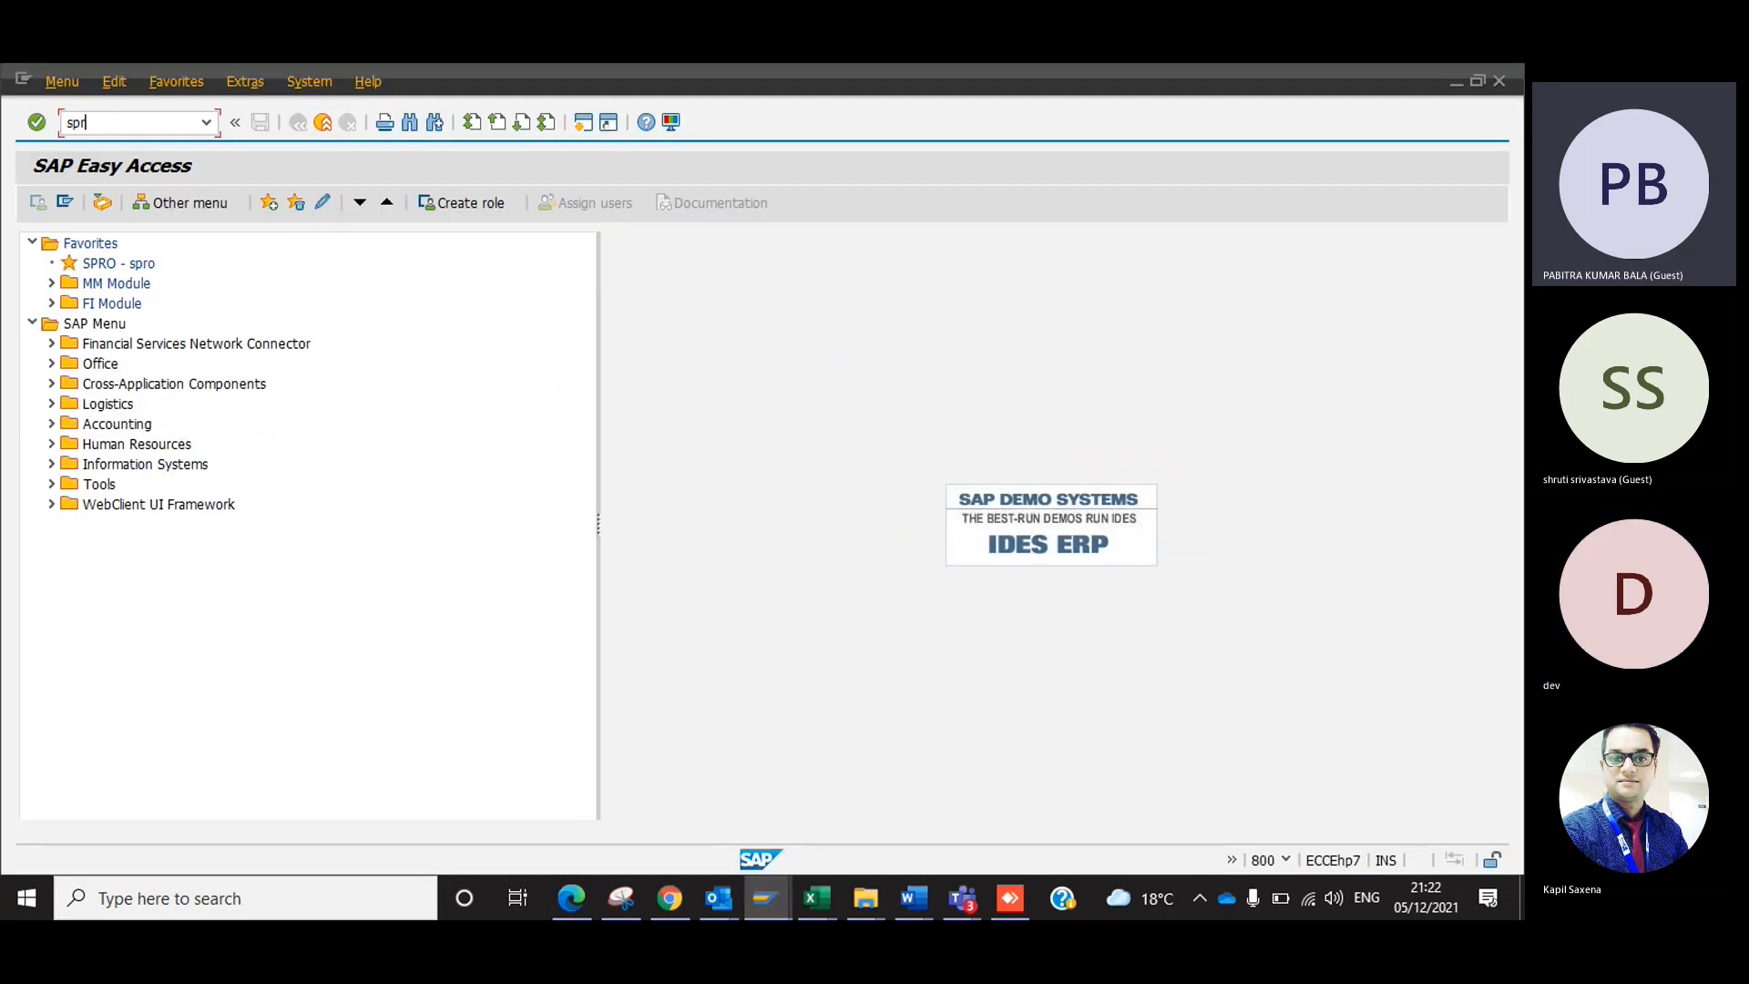
key("Return")
Switch to the Excel guide and examine the Display Key screenshot at the far end of the Configuration sheet.
key("alt+Tab")
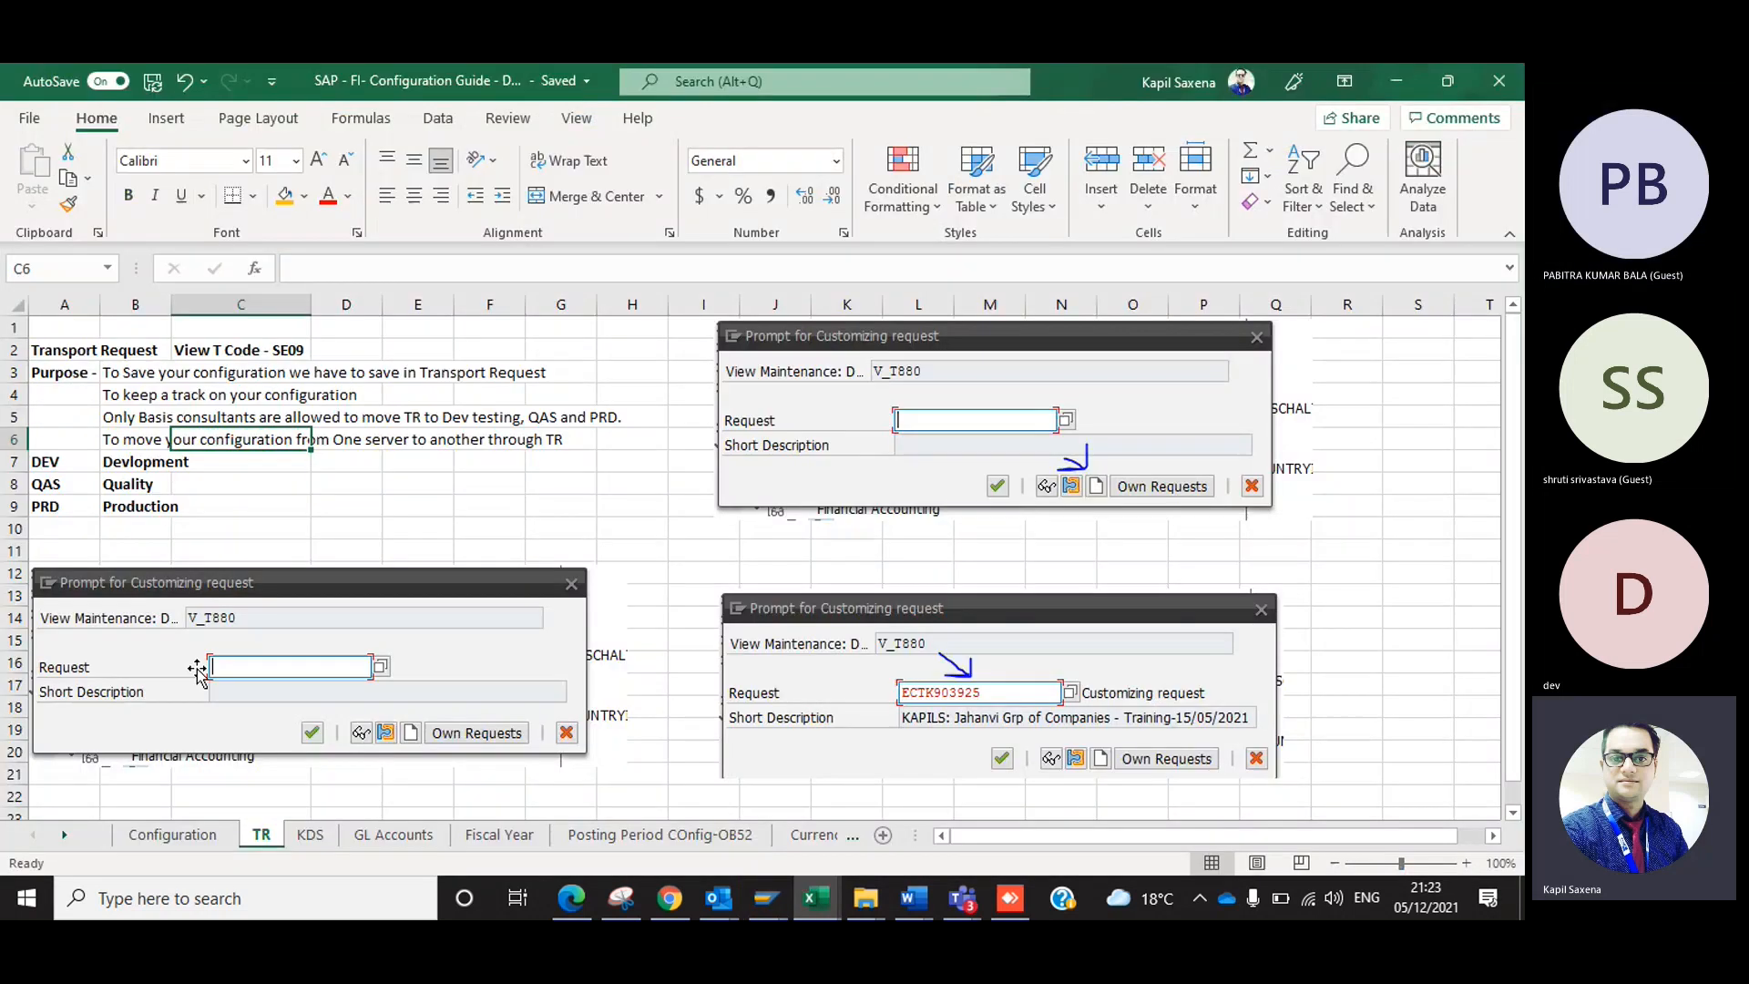
left_click(173, 834)
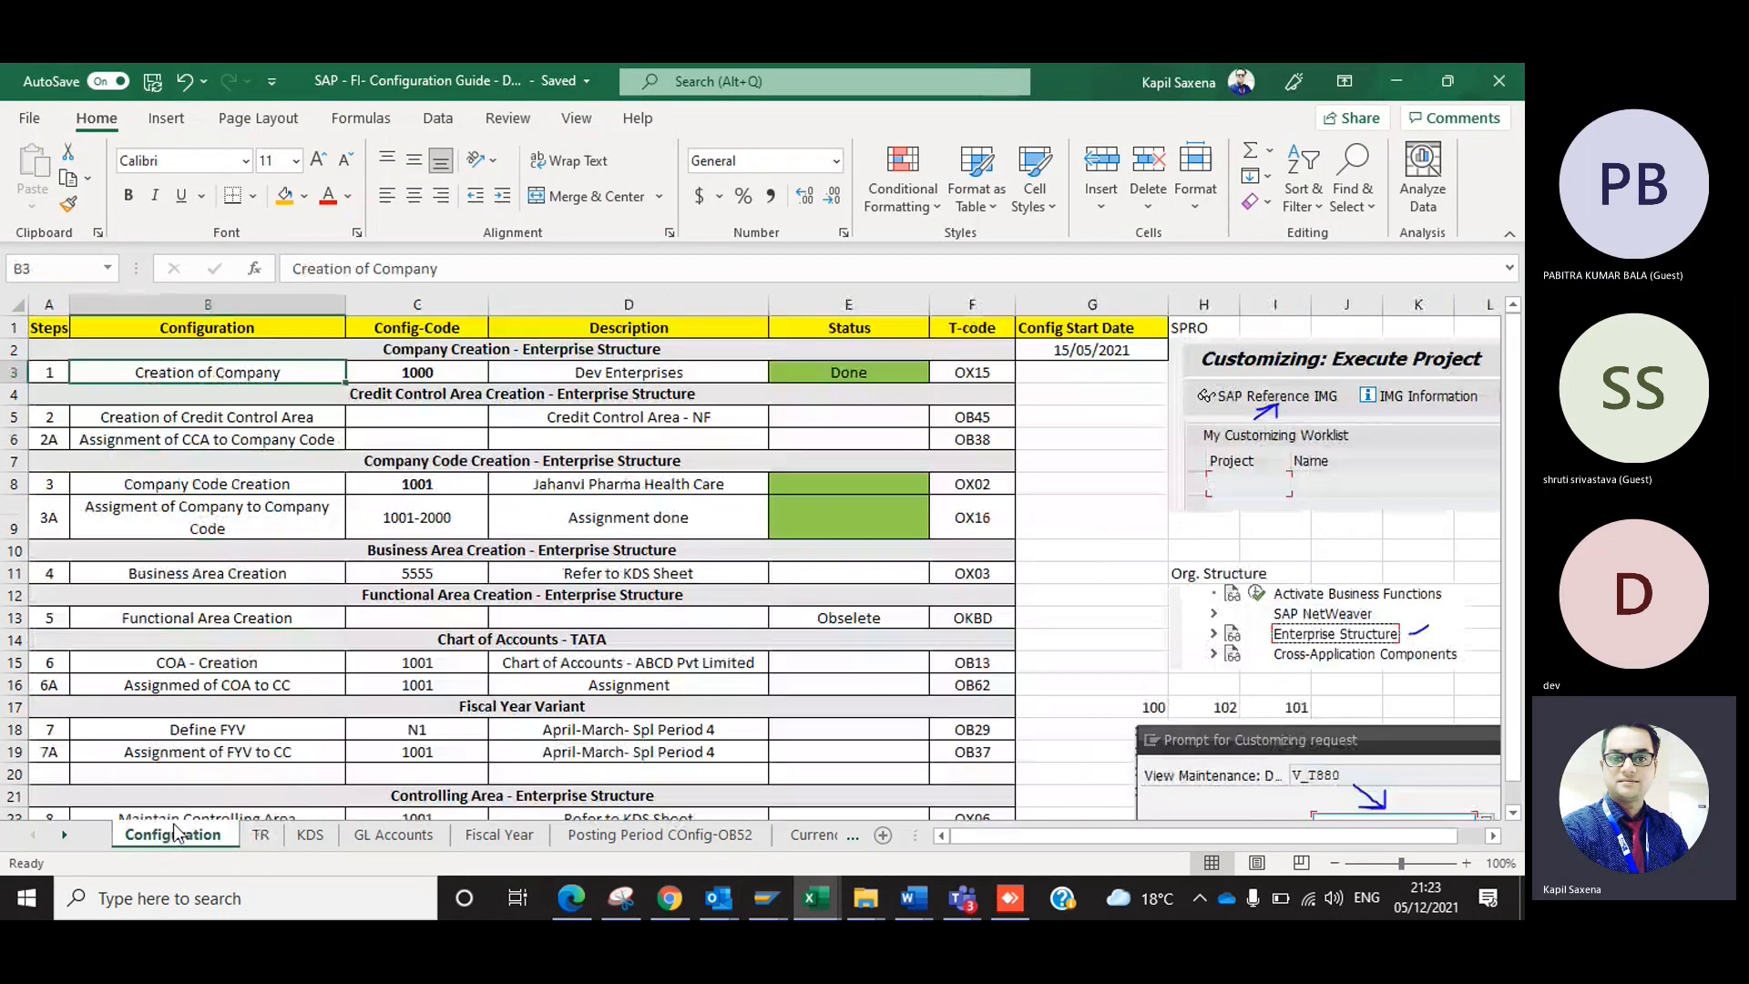
scroll(763, 558, "right", 4)
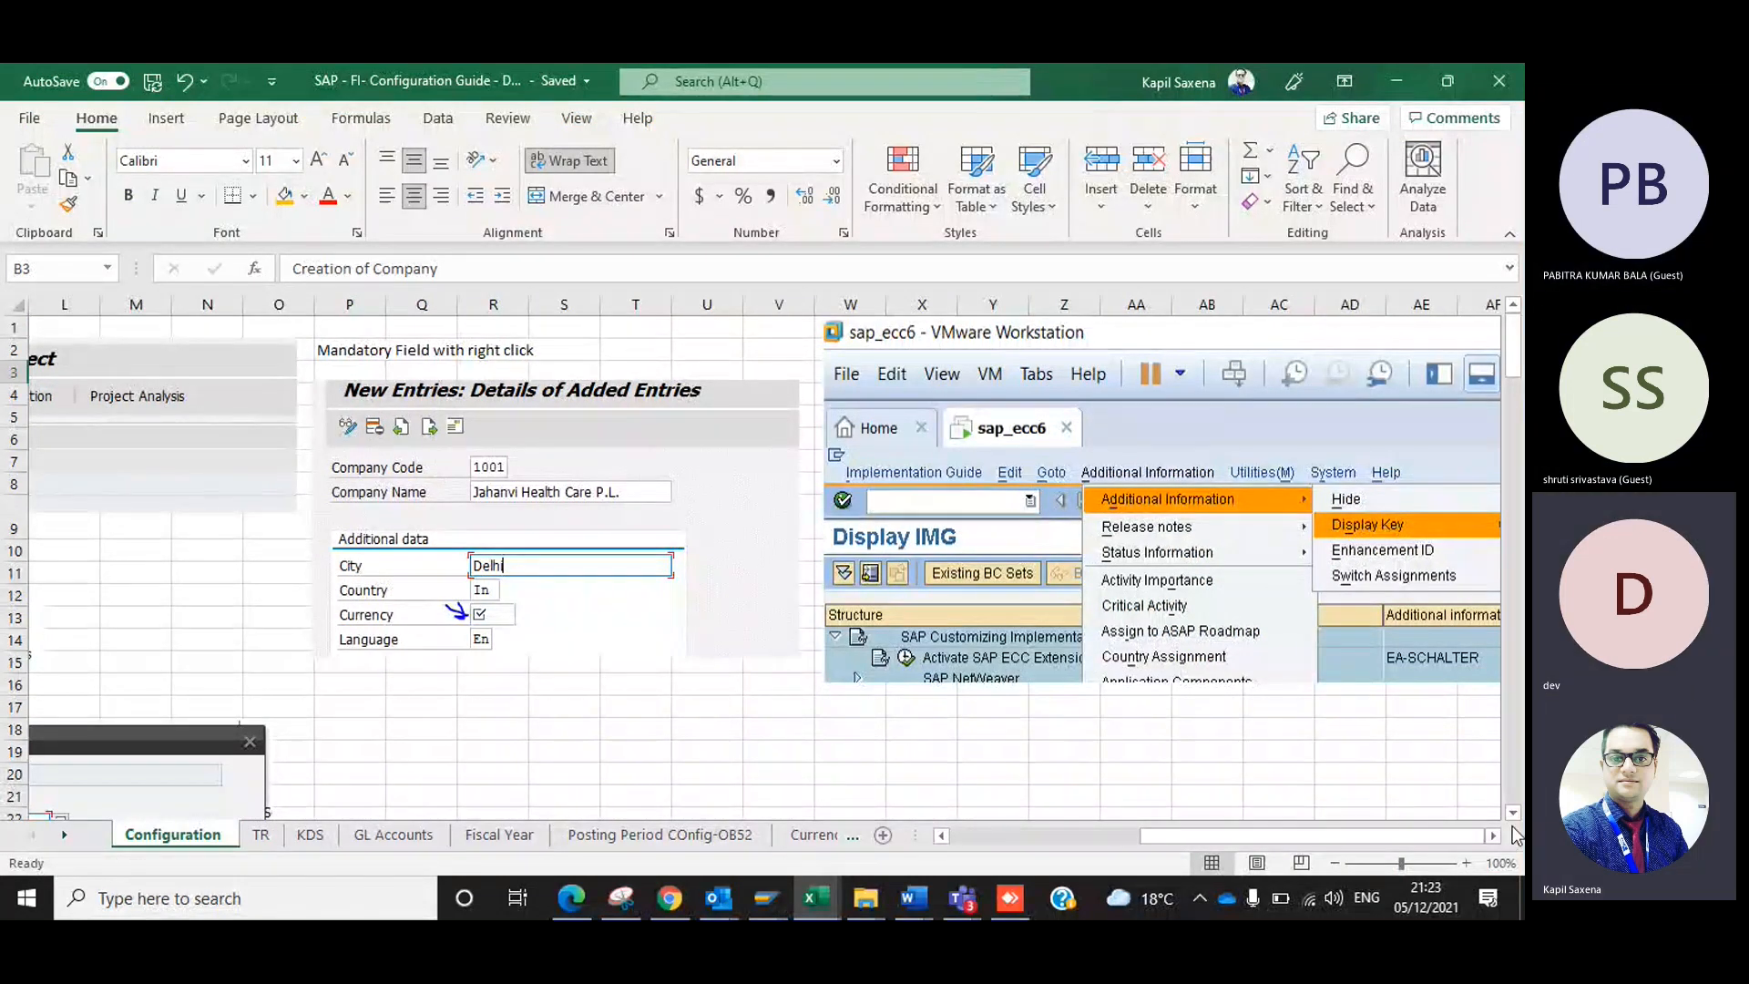
left_click(1493, 836)
left_click(1493, 835)
left_click(1492, 835)
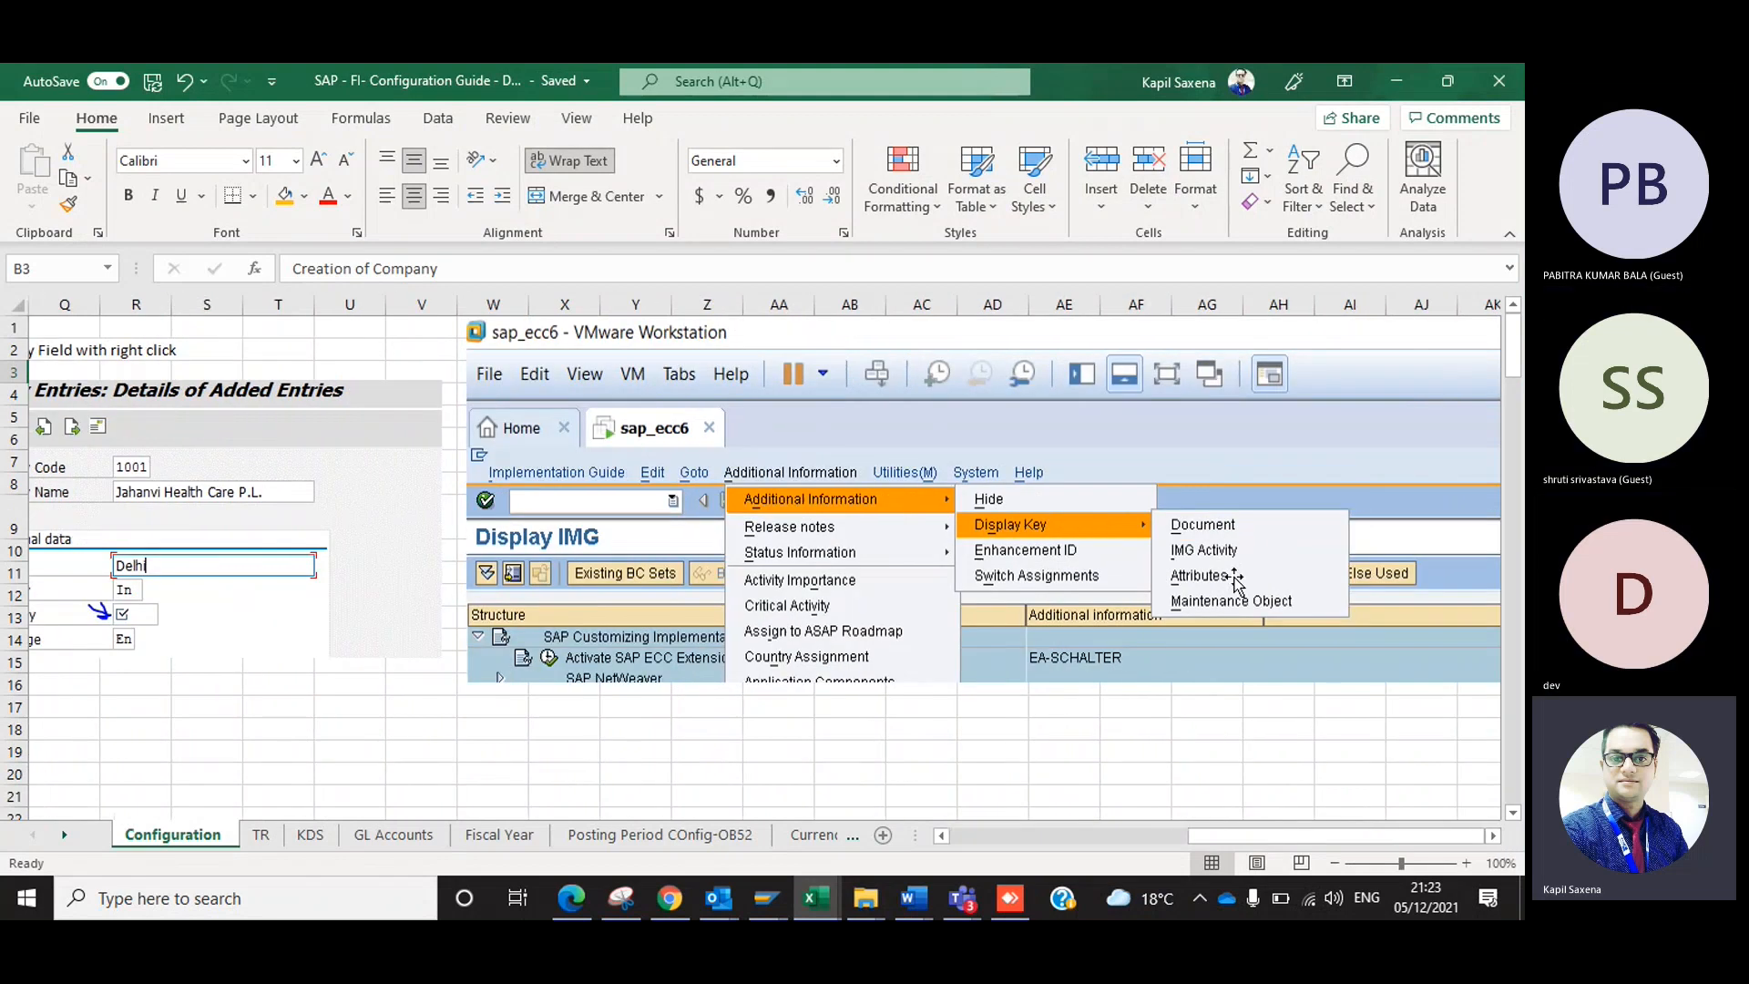
Switch to SAP, show the maintenance object keys in the SAP Reference IMG, and return to SAP Easy Access.
key("alt+Tab")
left_click(125, 201)
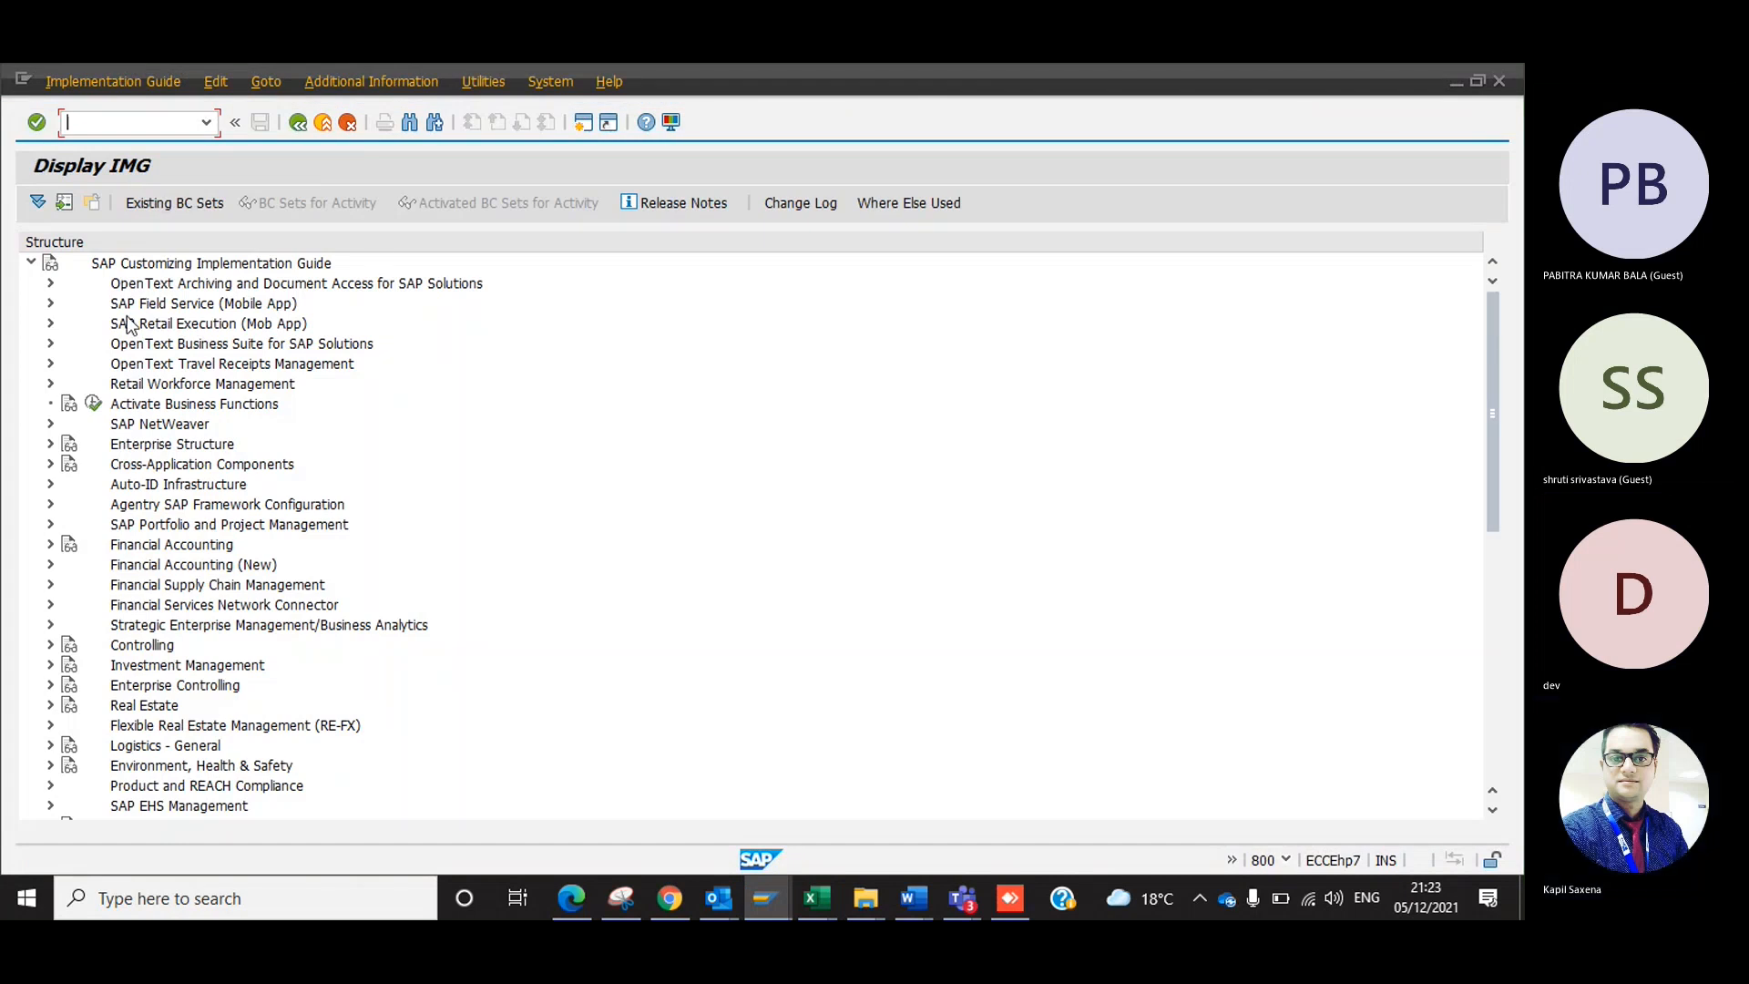
left_click(381, 80)
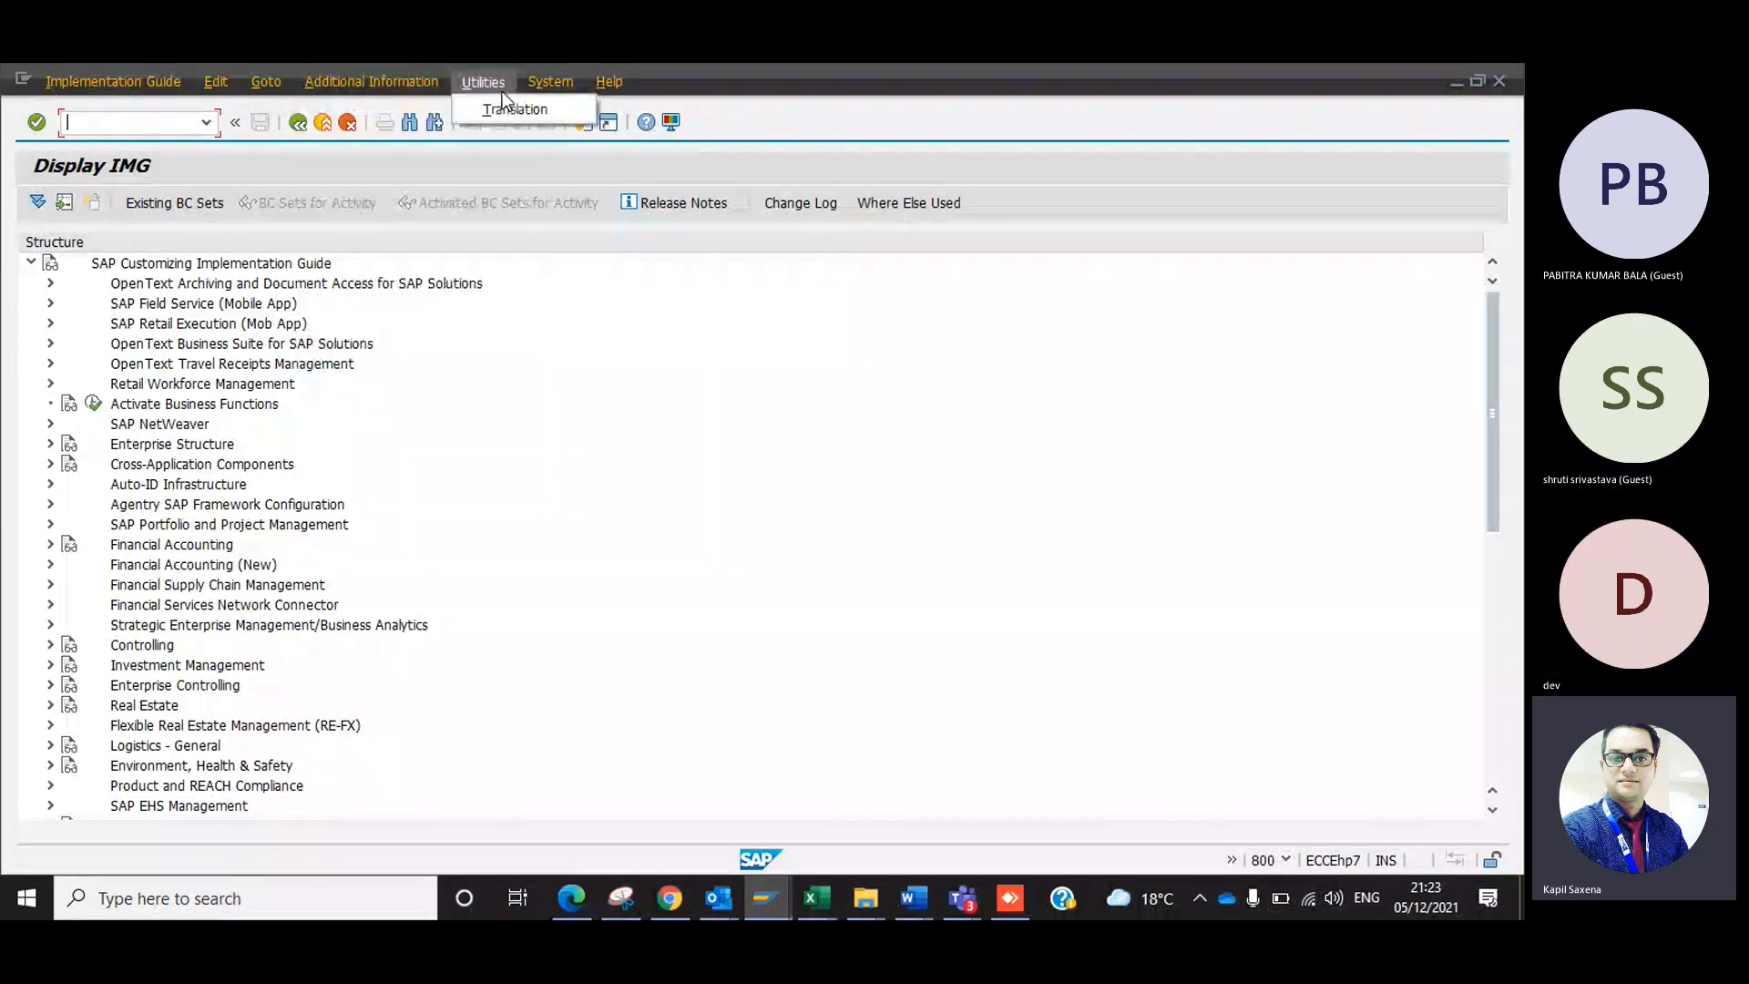
mouse_move(441, 111)
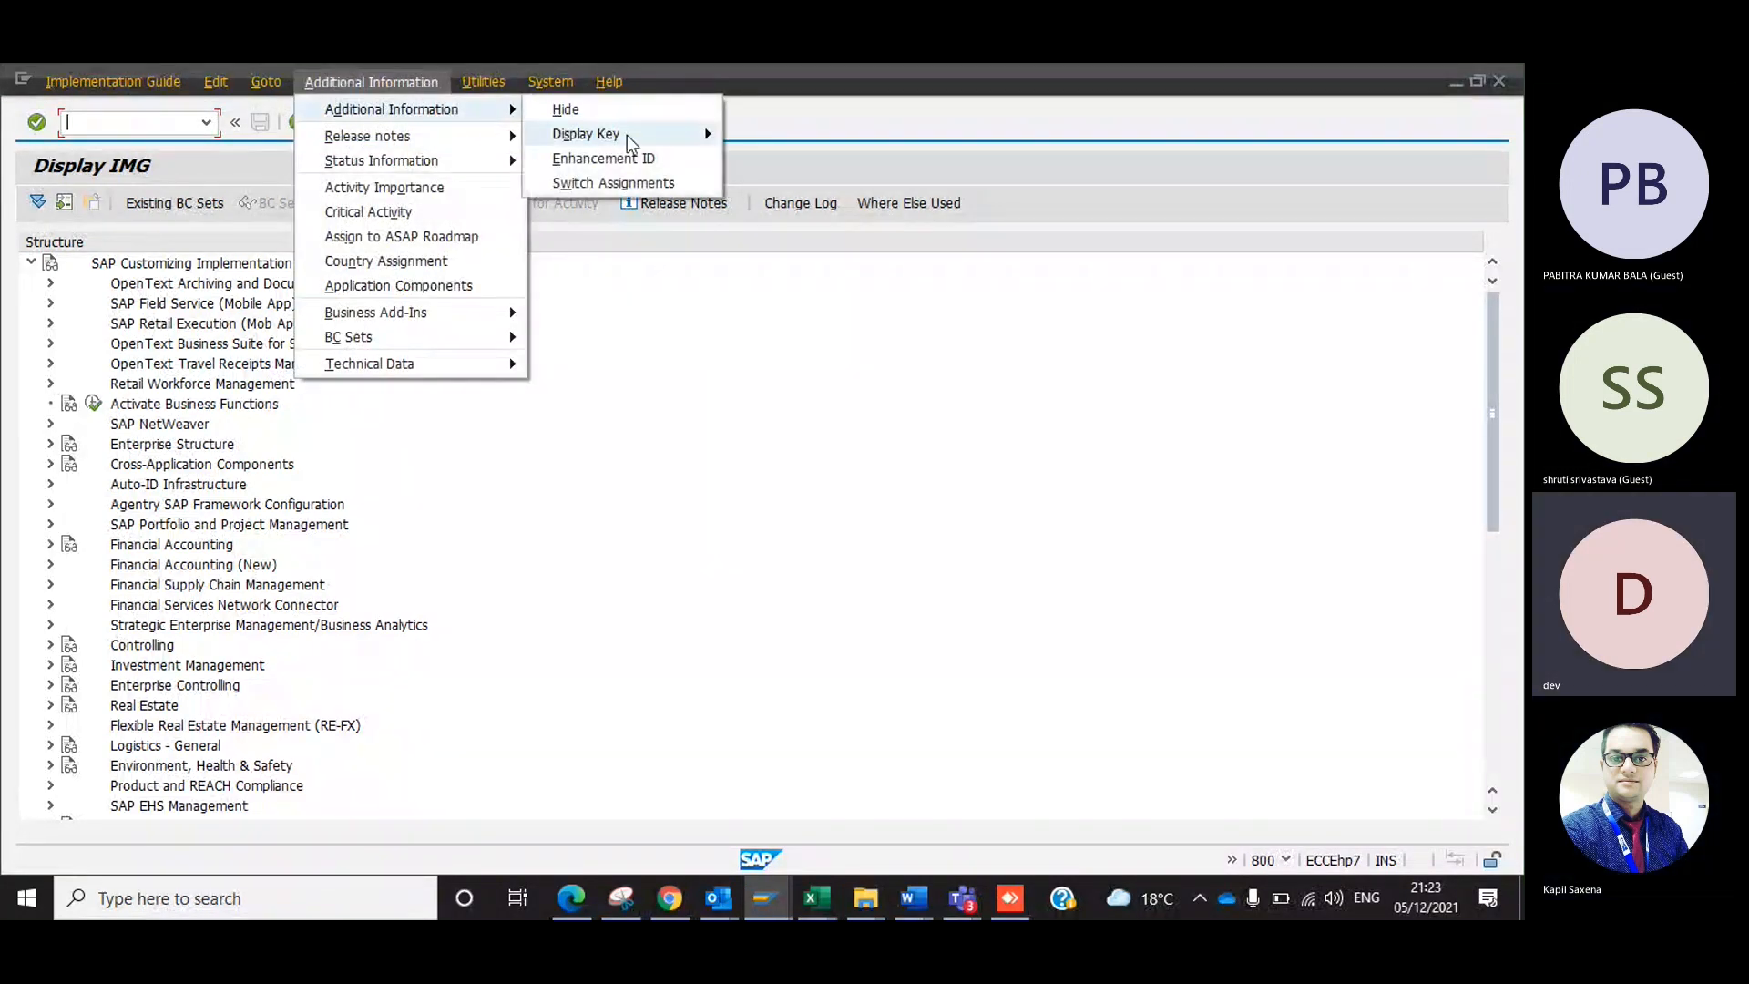
mouse_move(647, 135)
left_click(785, 207)
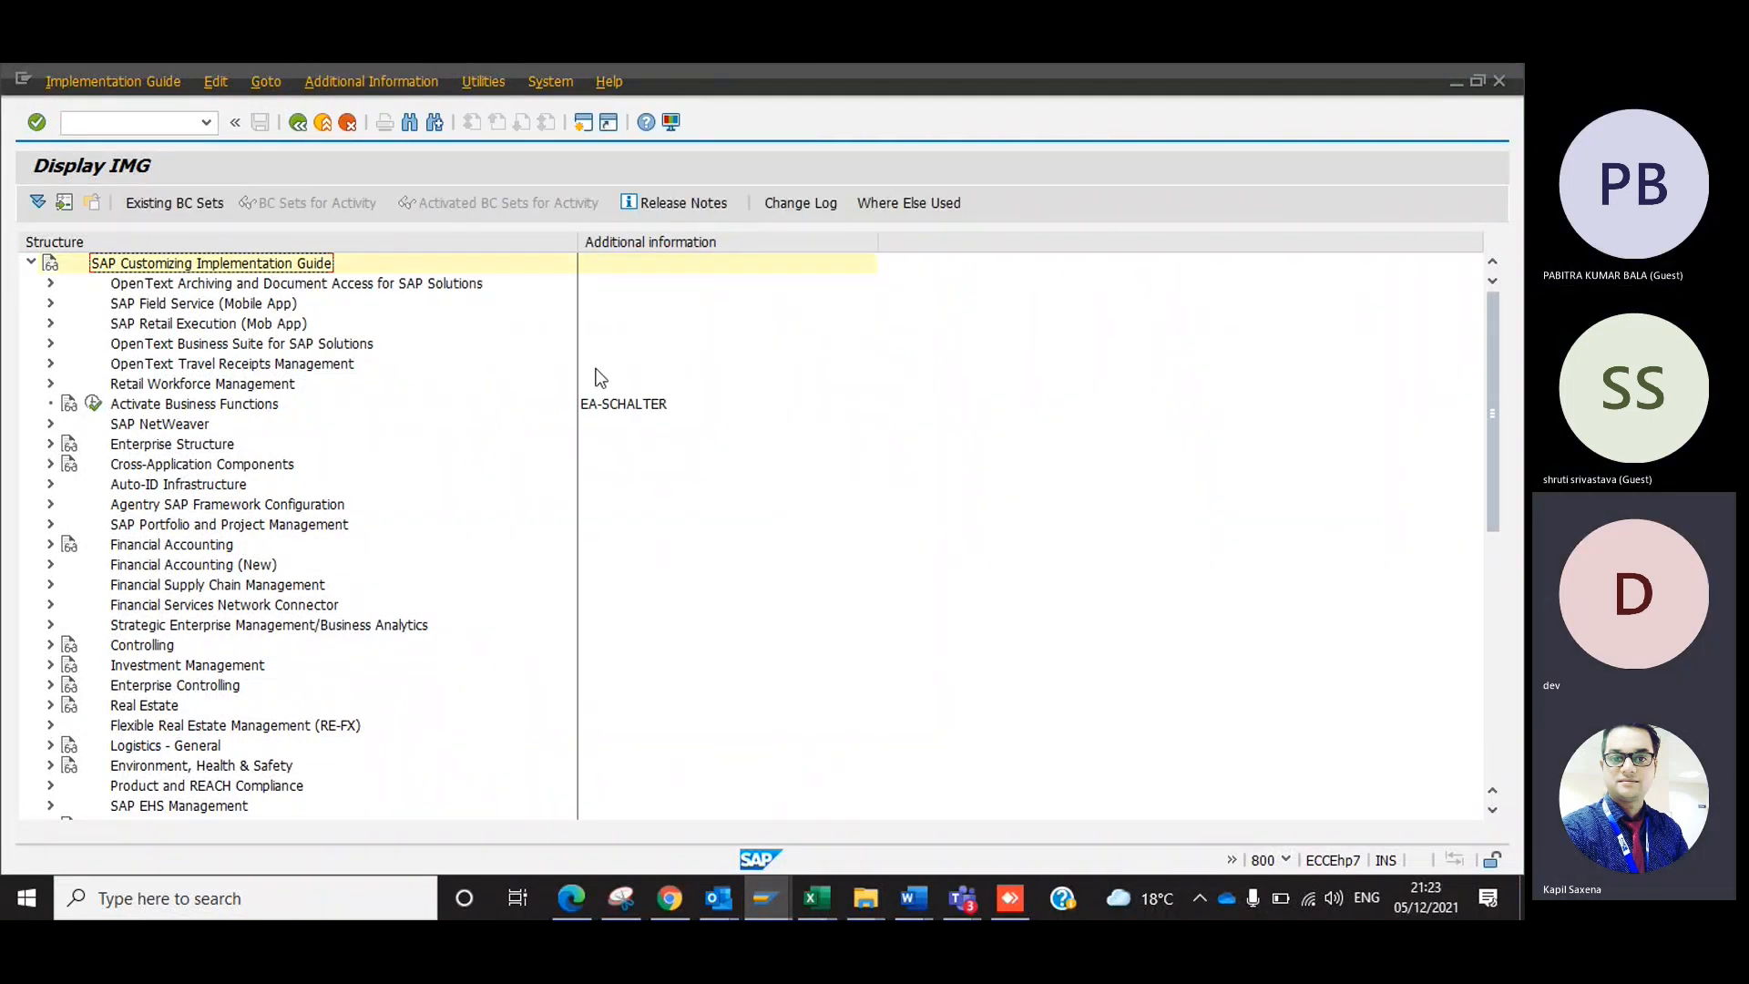
key("F3")
key("F3")
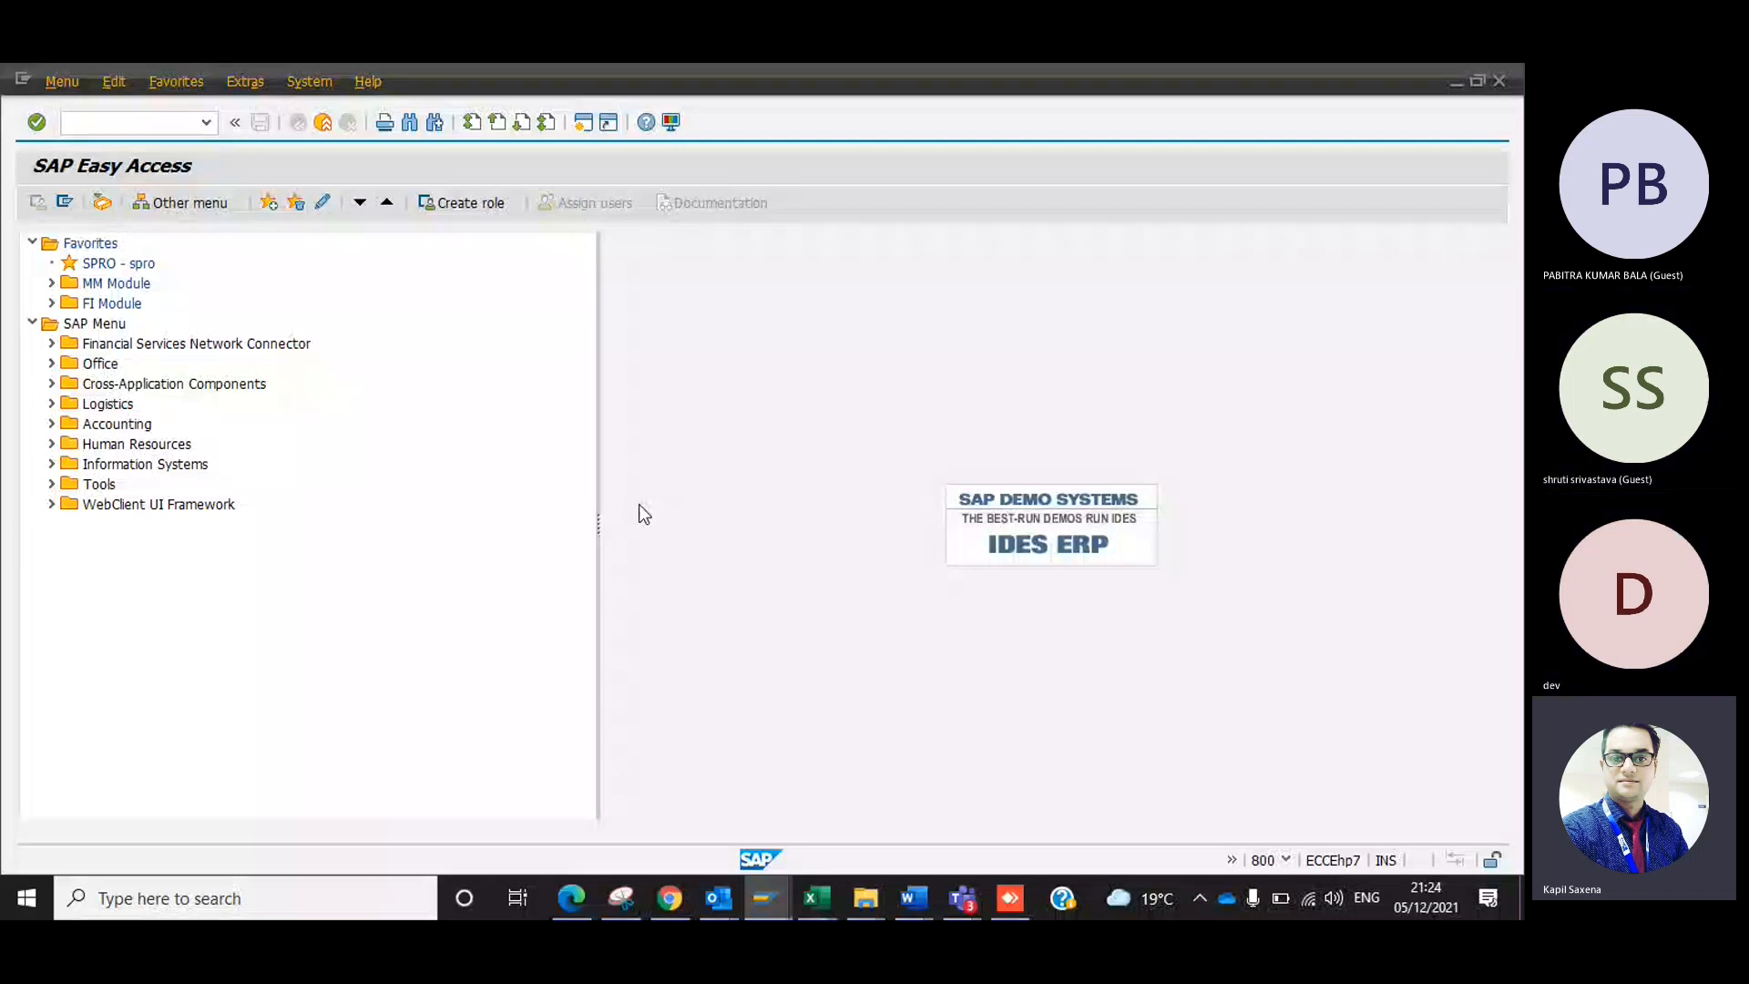
Enter /nex as the SAP command without running it.
left_click(177, 126)
type("/nex")
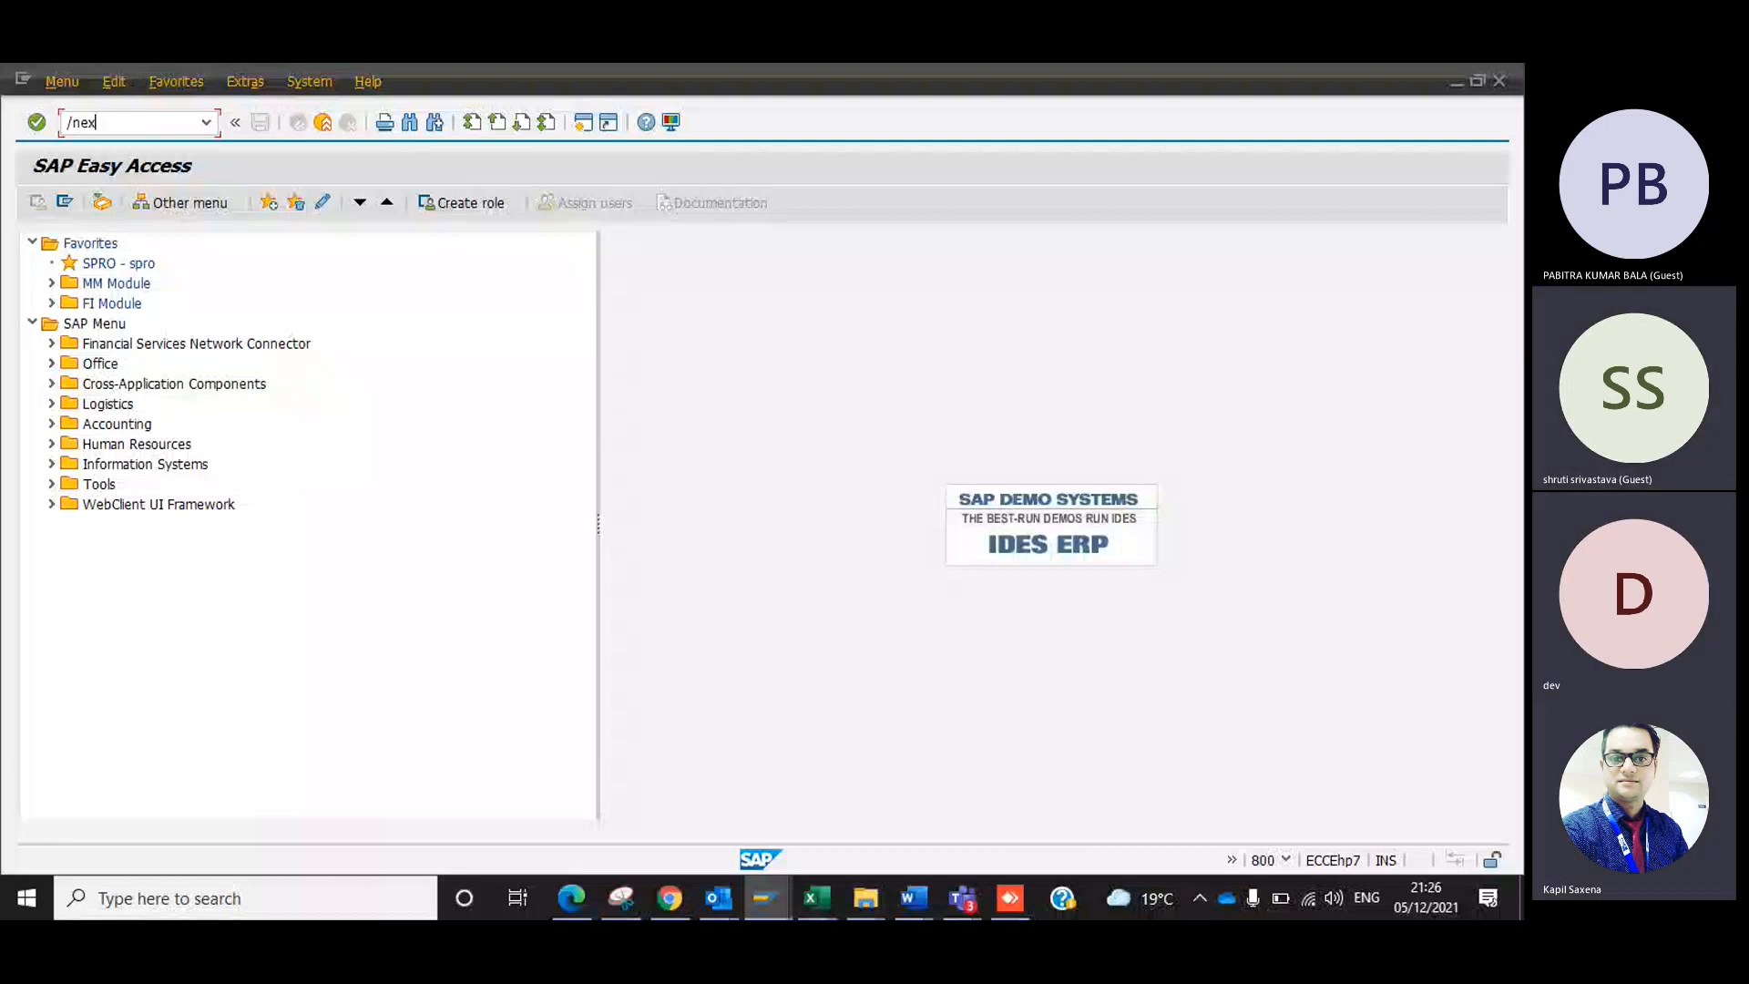
Switch to the Excel guide, select an empty cell below the Display Key screenshot, and return to SAP.
key("alt+Tab")
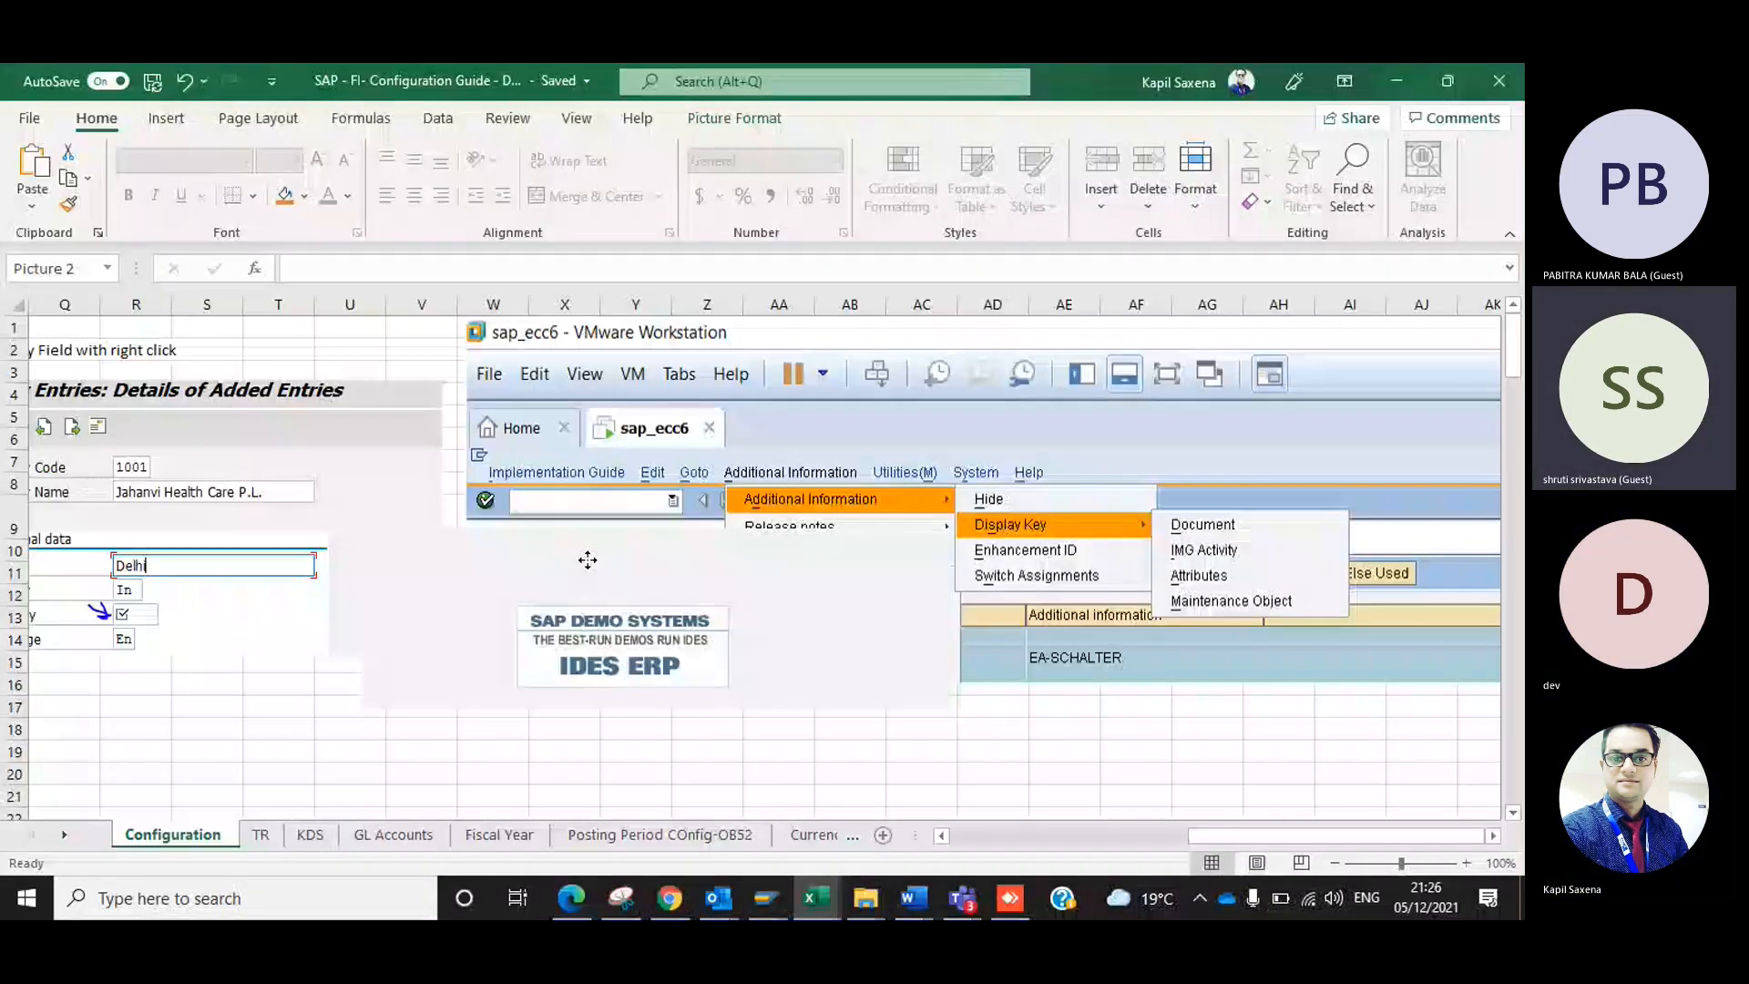
left_click(603, 729)
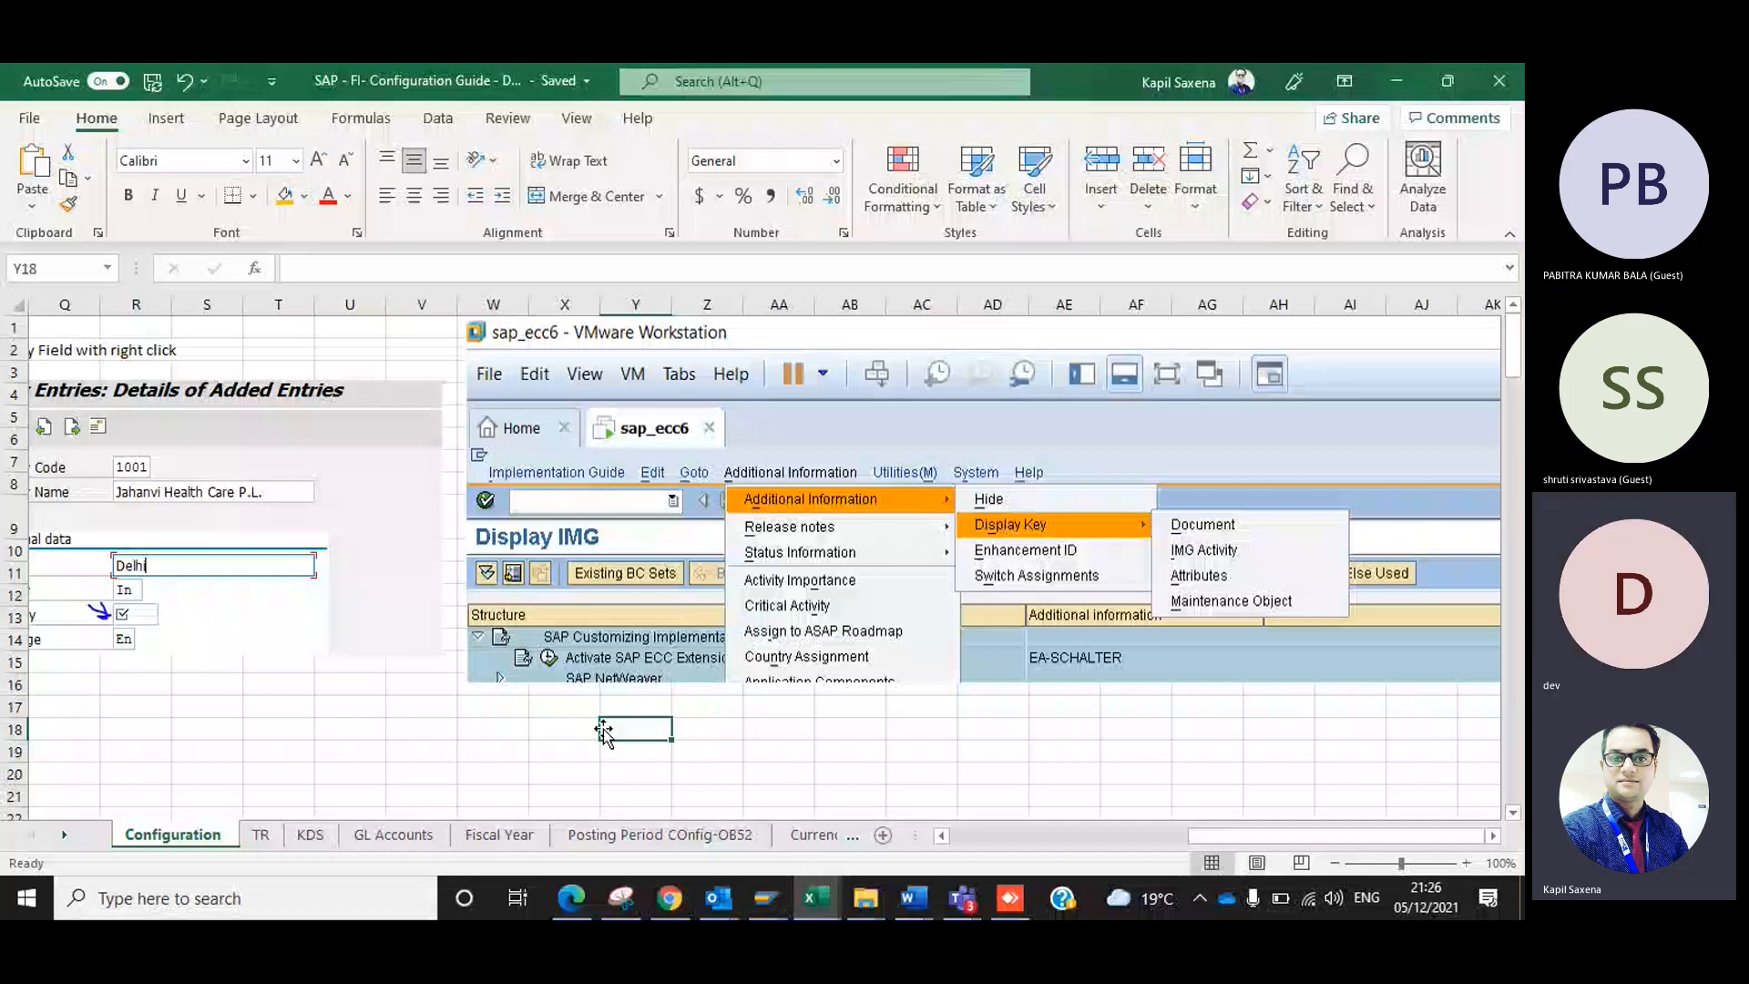
key("alt+Tab")
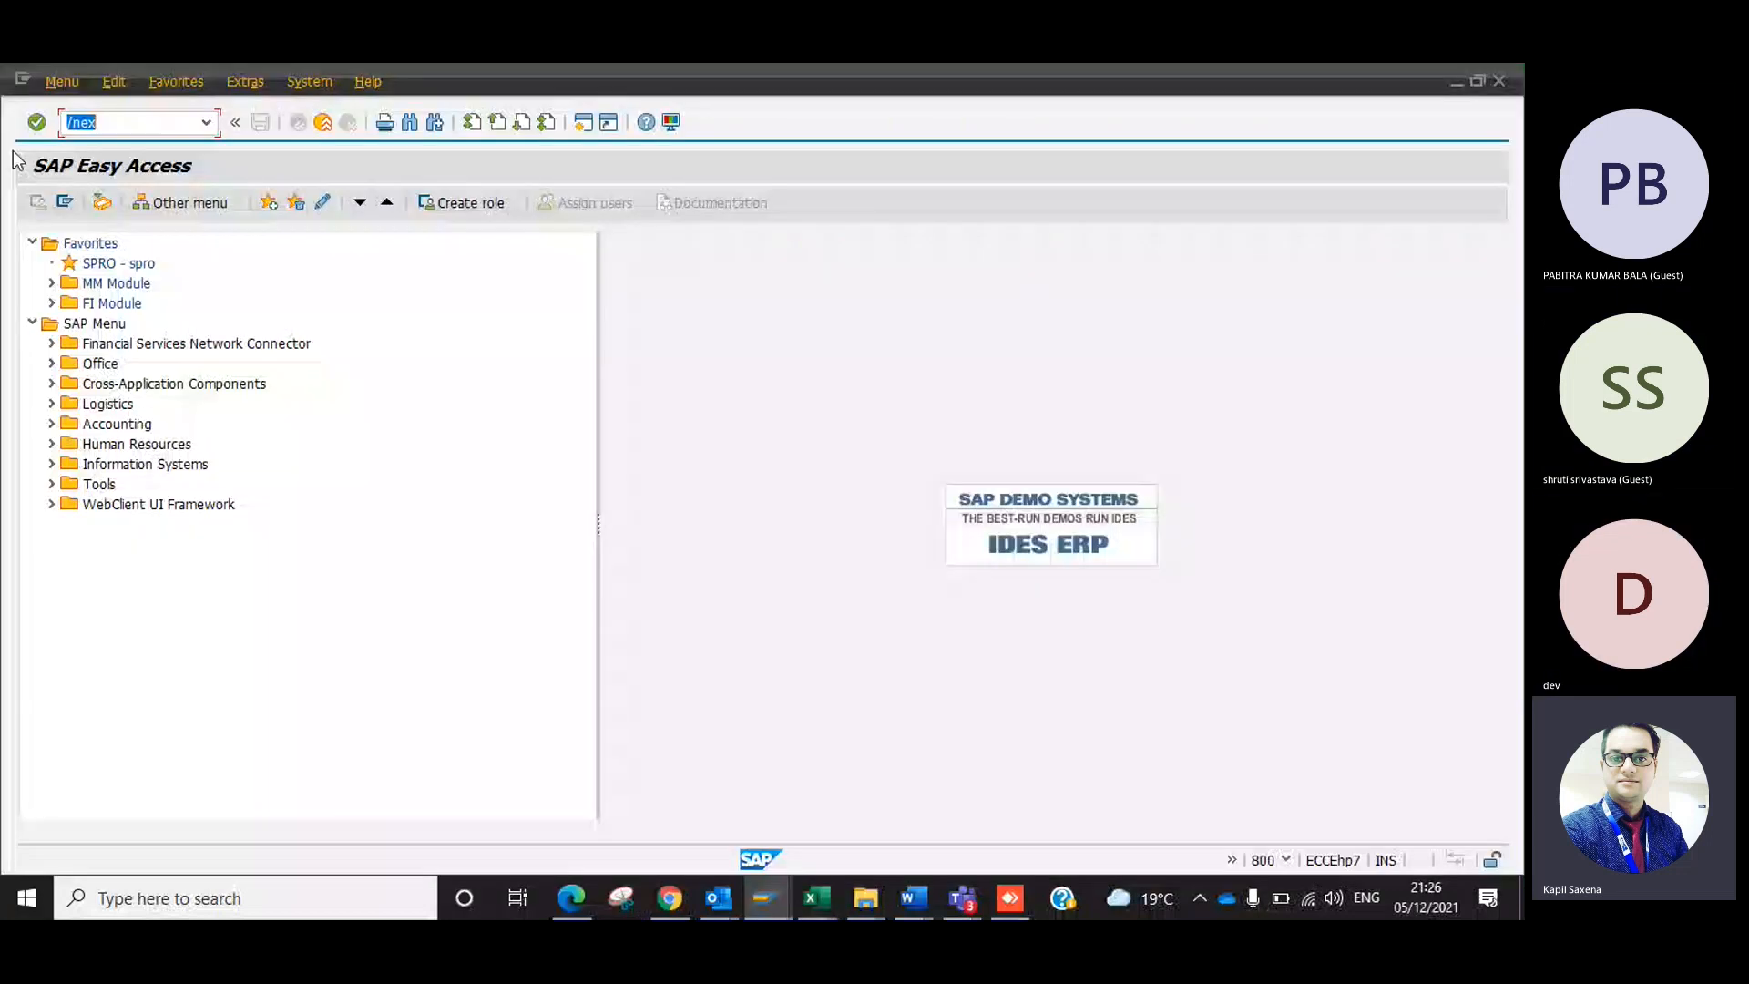
Switch to the Excel guide and start an entry in empty cell X18 below the Display Key screenshot, leaving it blank.
key("alt+Tab")
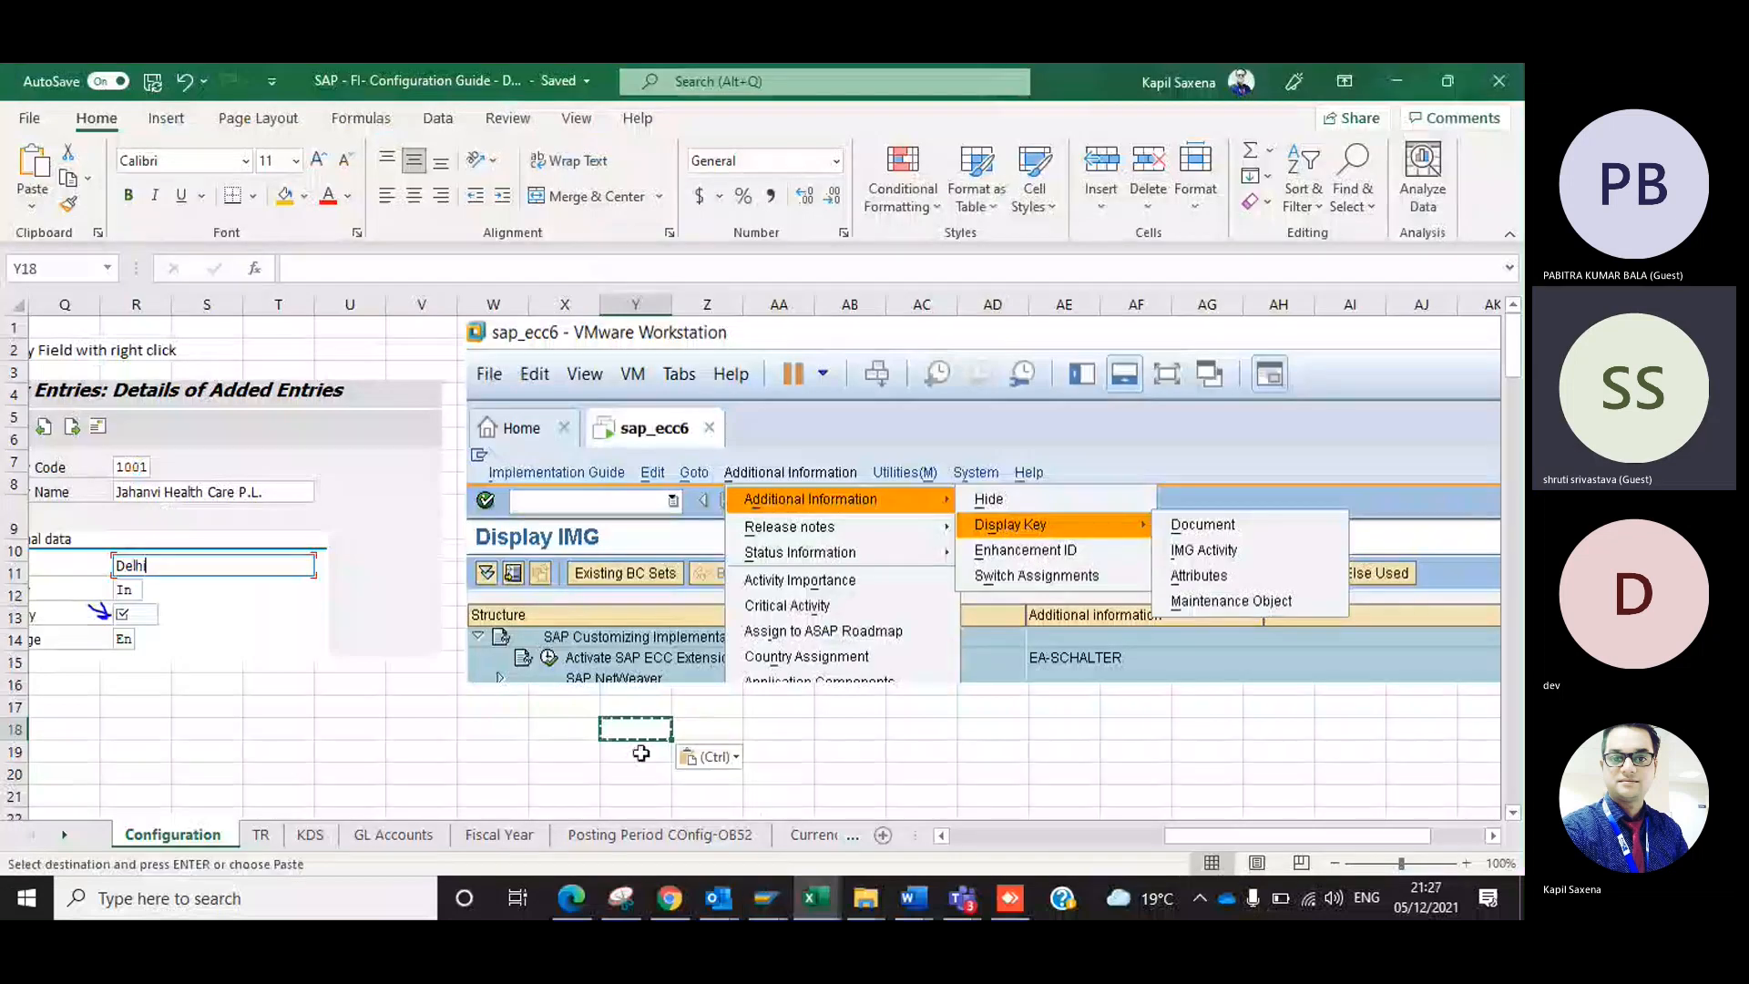
double_click(555, 732)
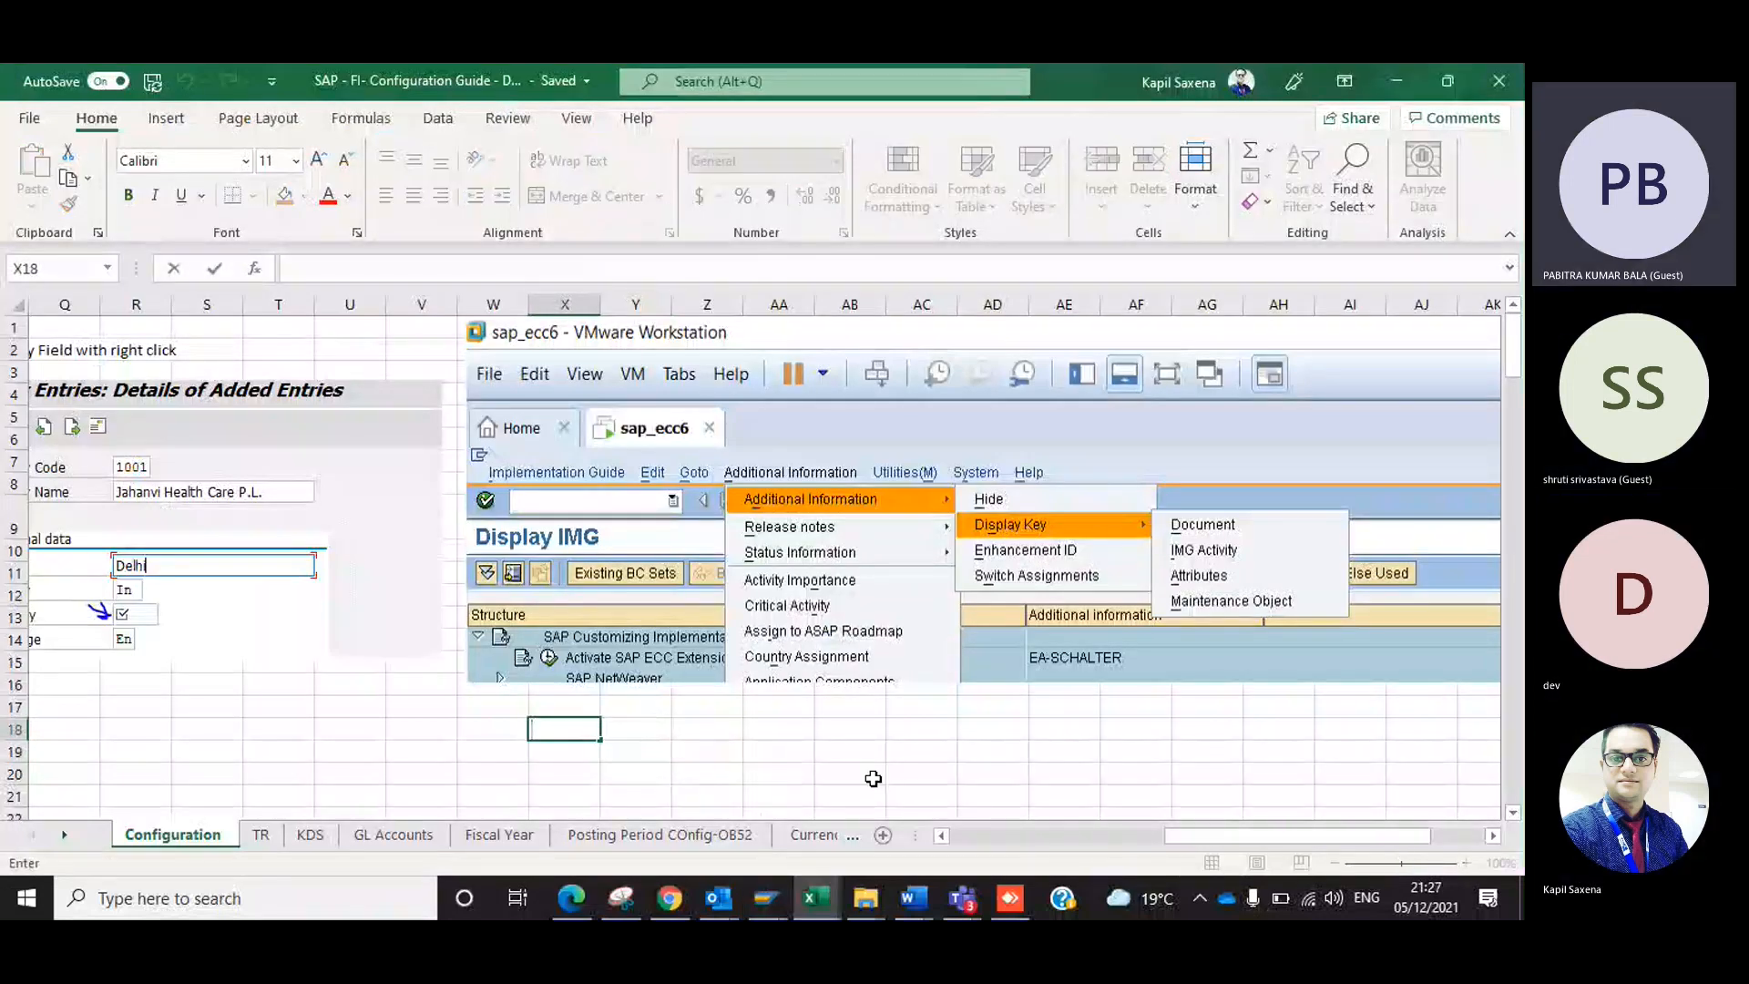
key("alt+Tab")
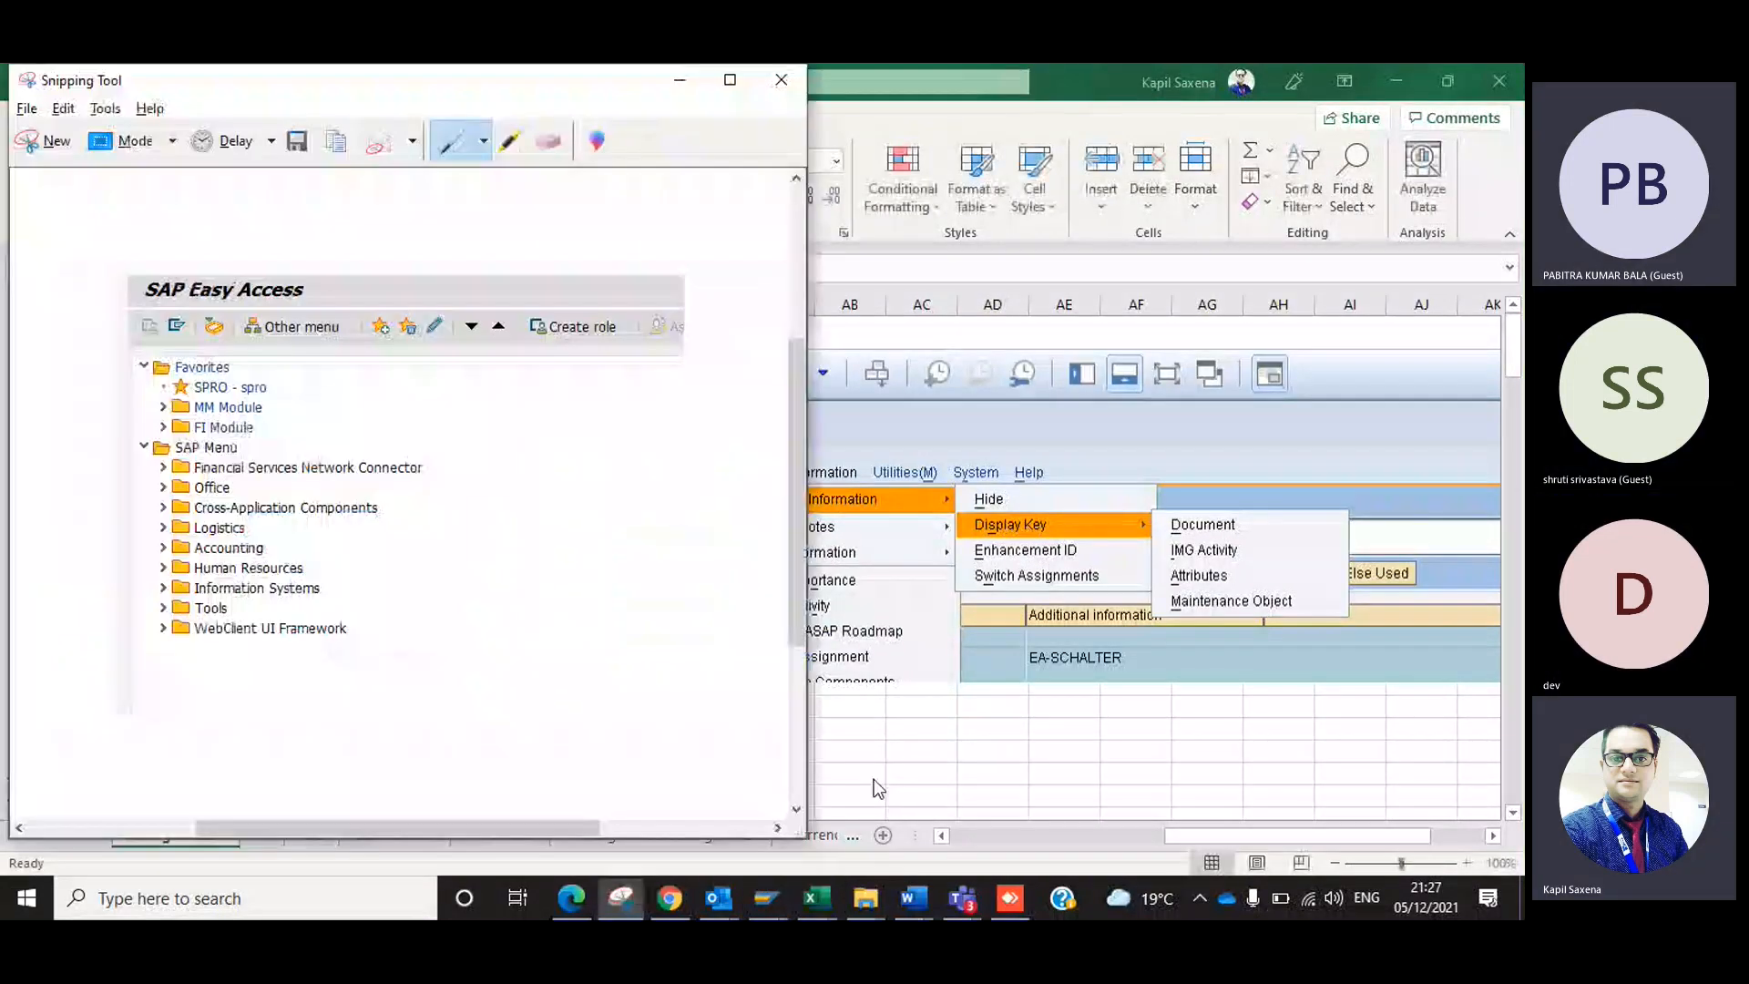
Switch back to SAP Easy Access and show the system, client, user and transaction details of the current session.
key("alt+Tab")
key("Tab")
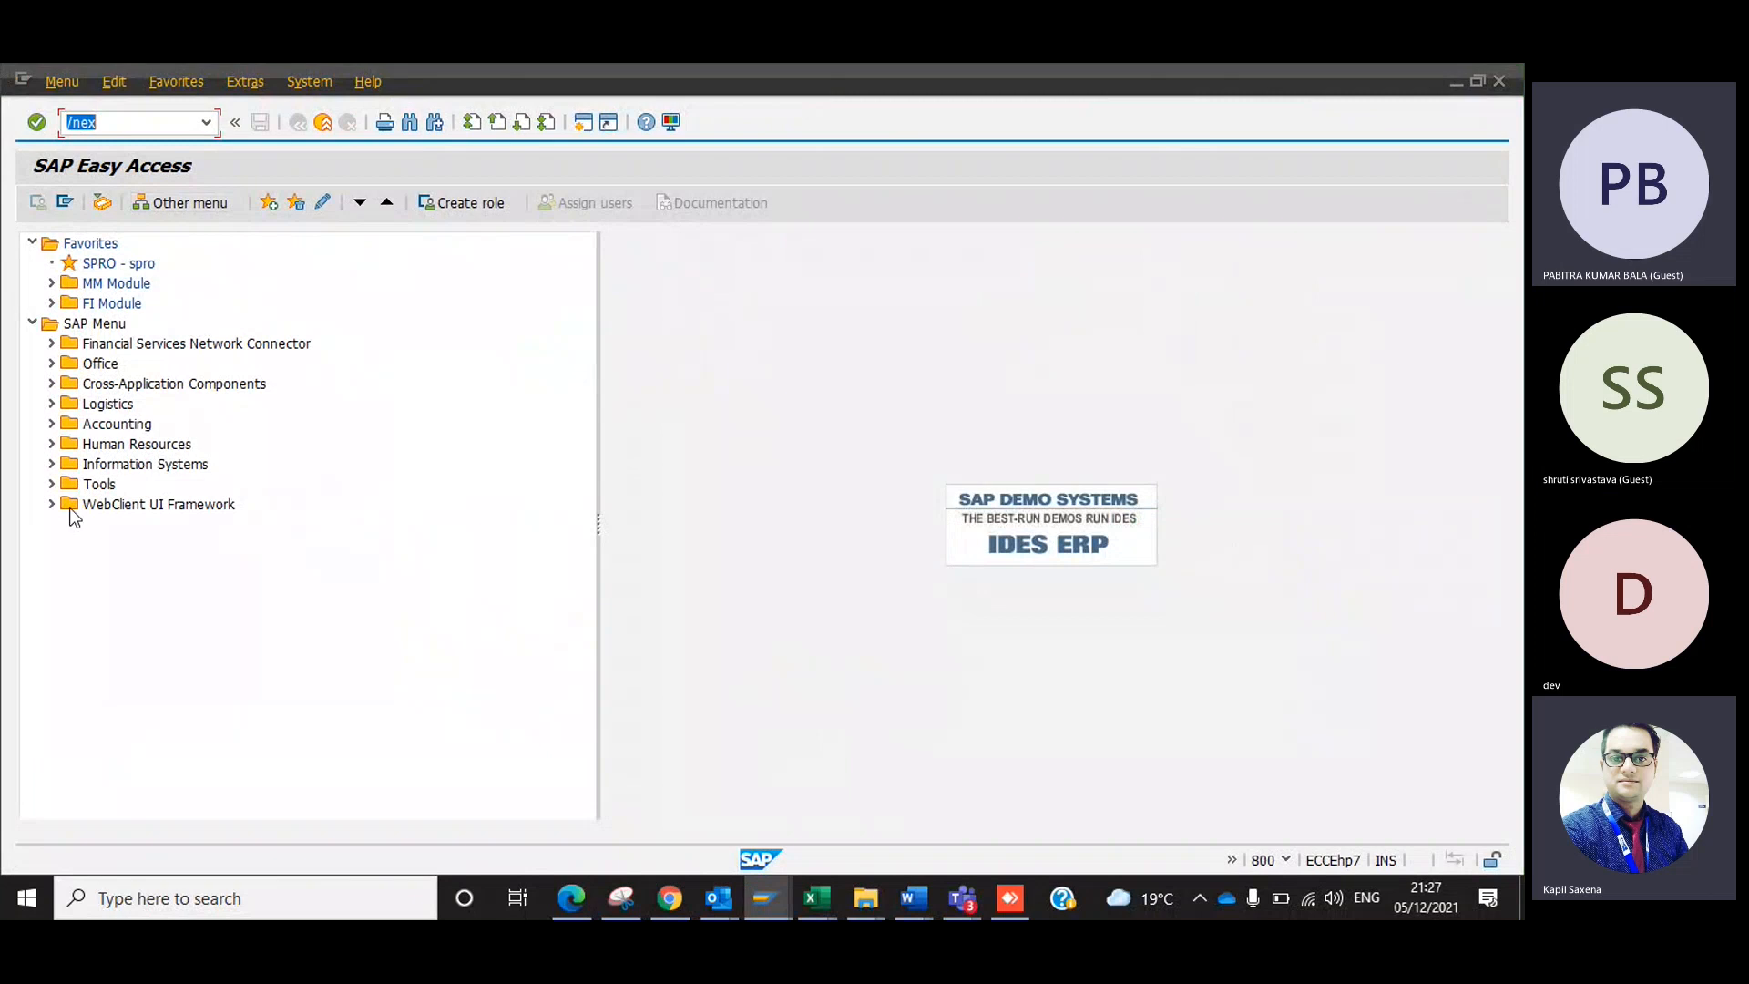
left_click(1287, 859)
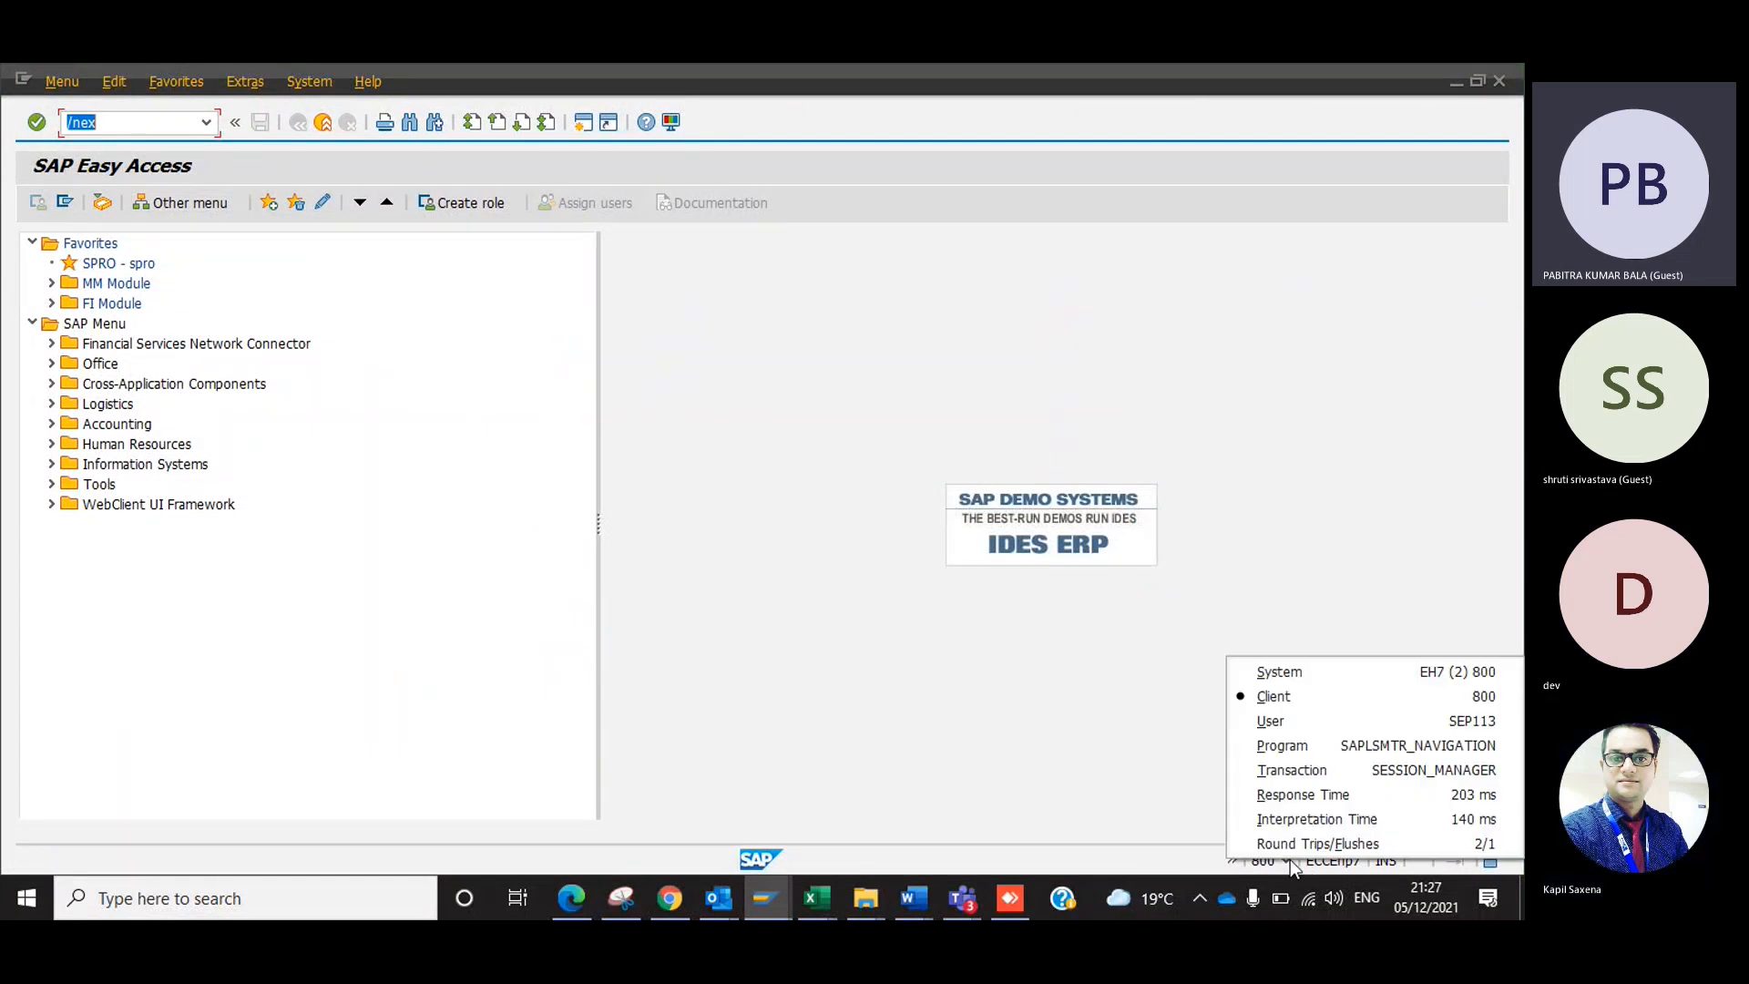
left_click(1216, 763)
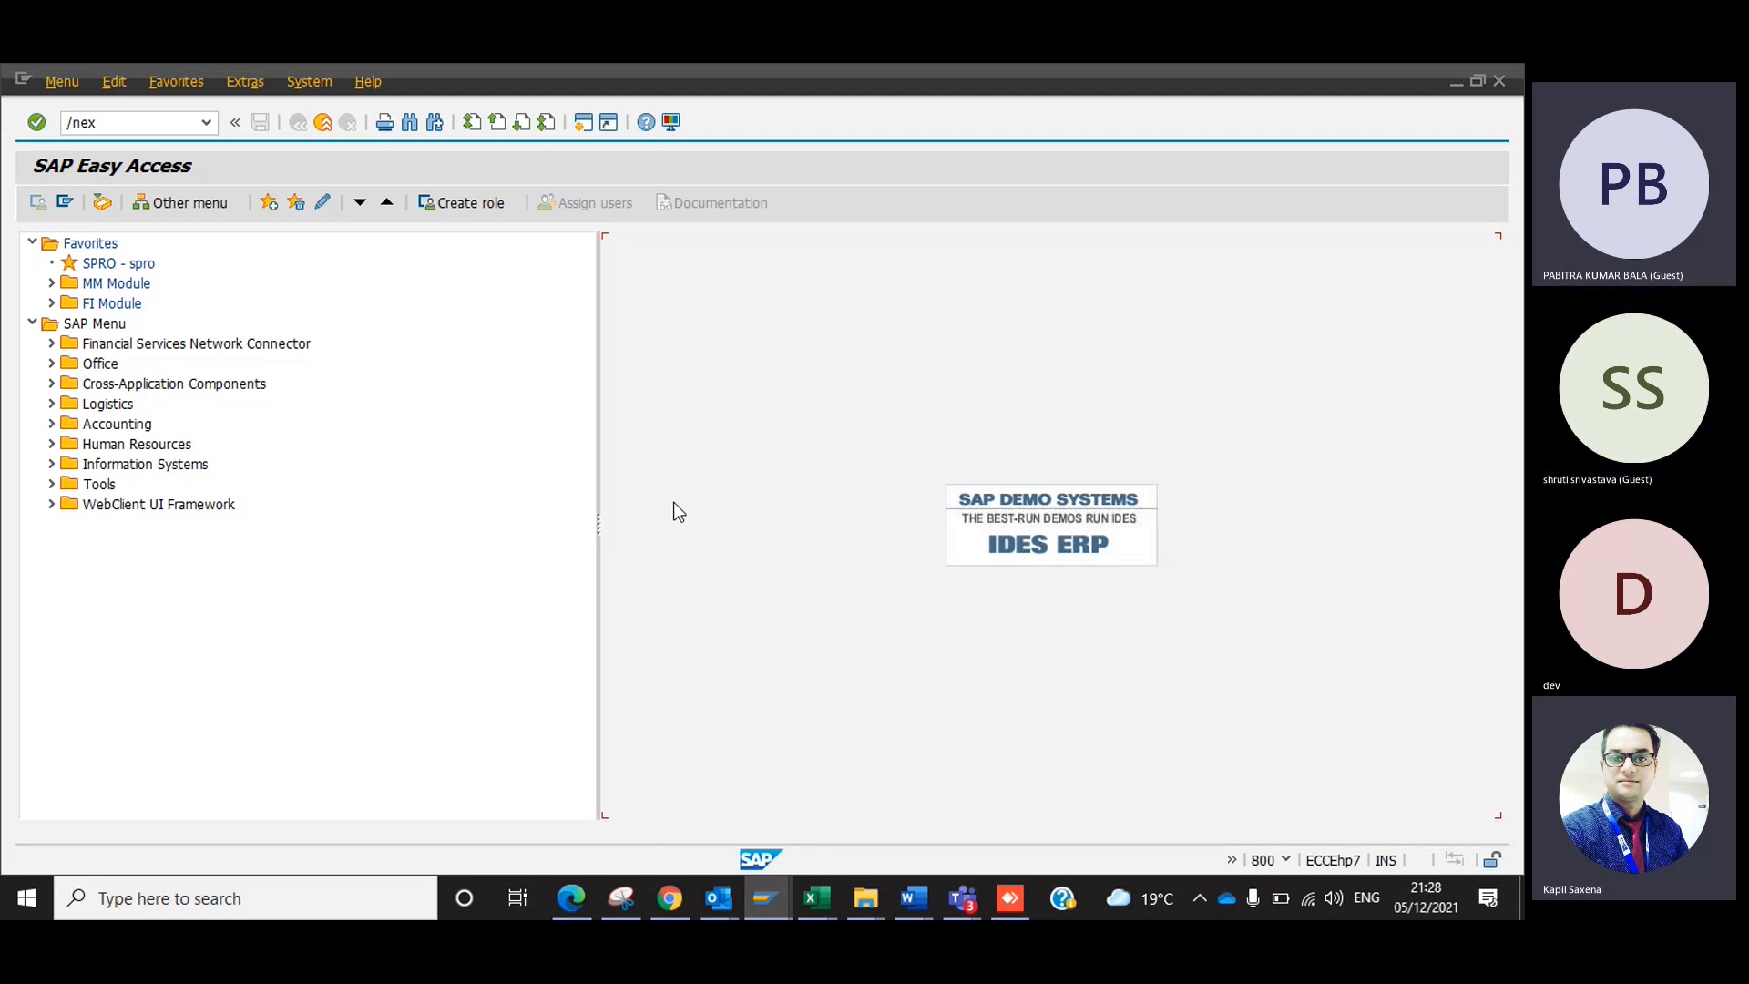
Switch to the SAP Class meeting in Microsoft Teams and stop its recording and transcription.
left_click(721, 901)
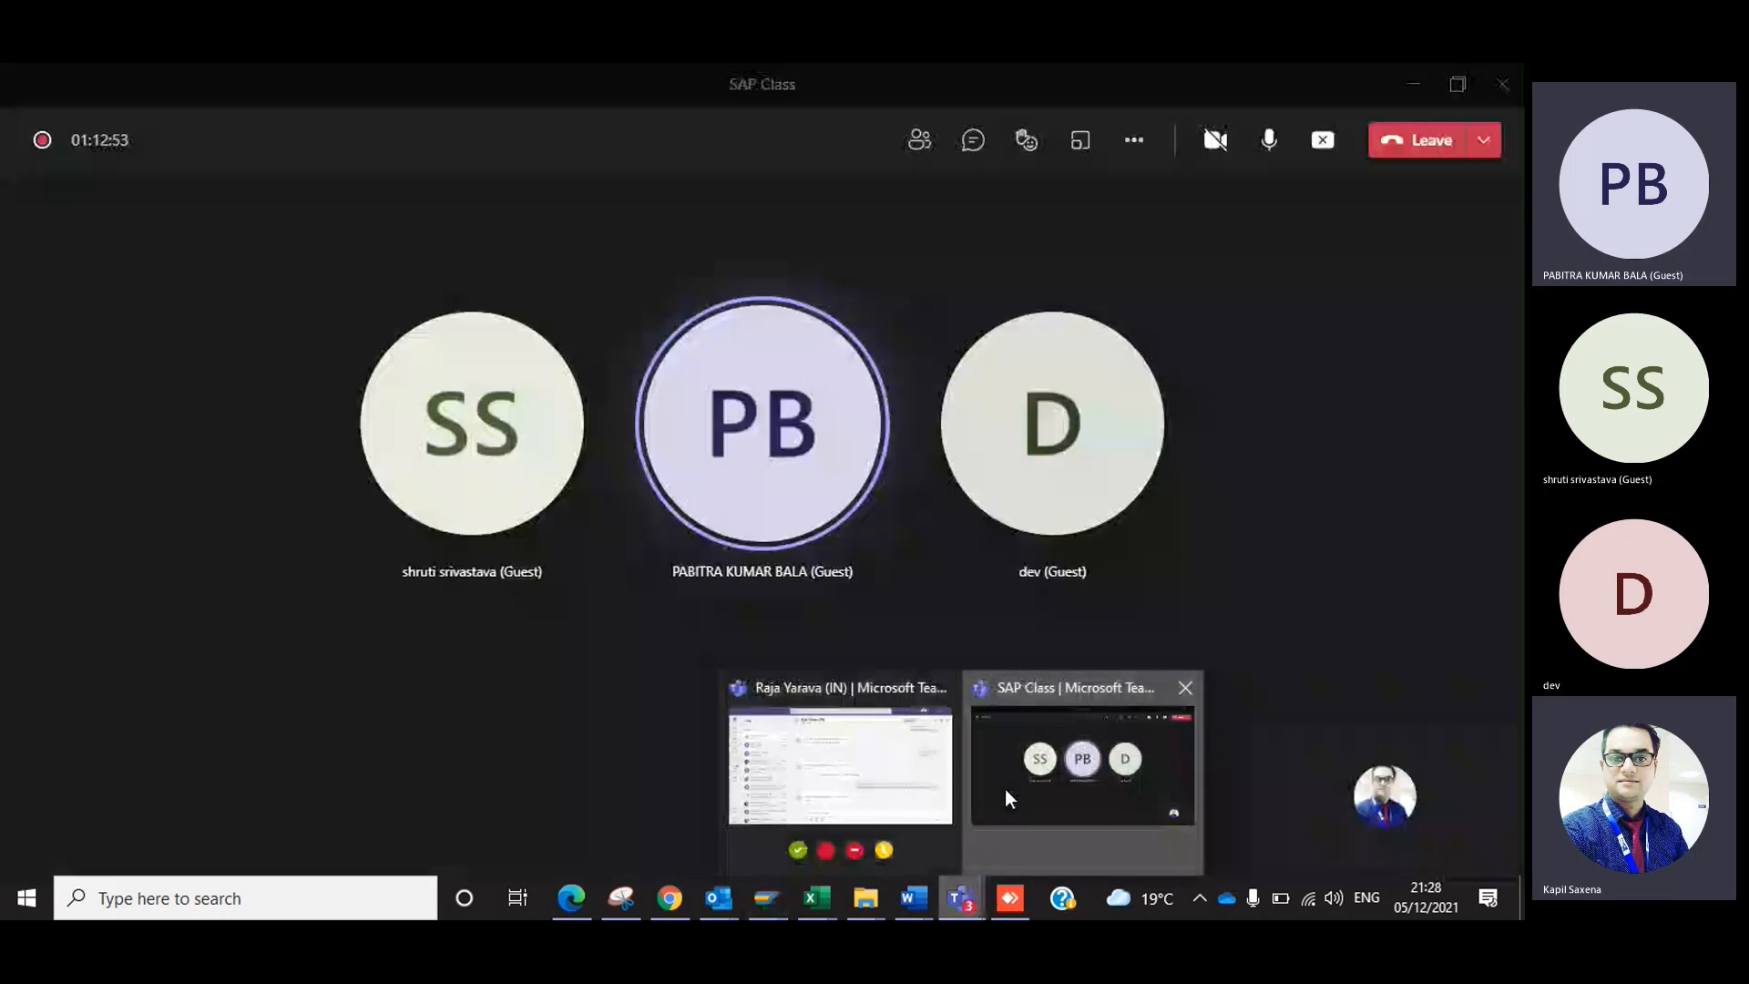
left_click(1003, 789)
left_click(1138, 144)
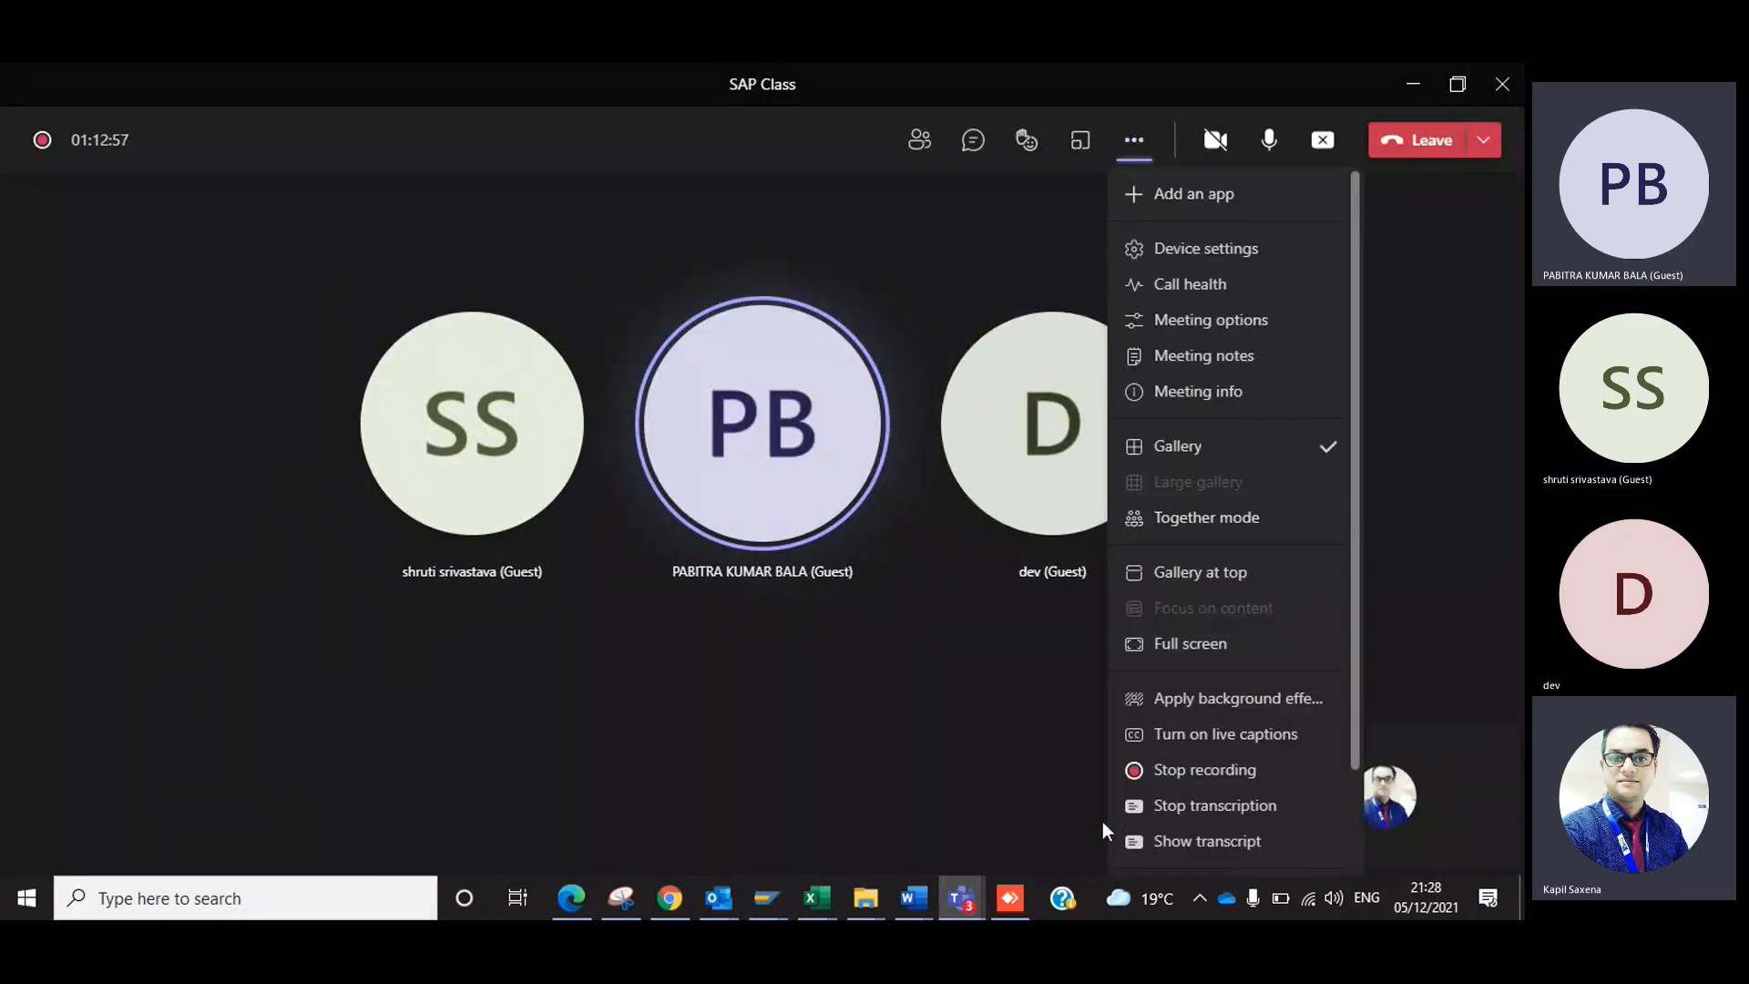
left_click(1175, 770)
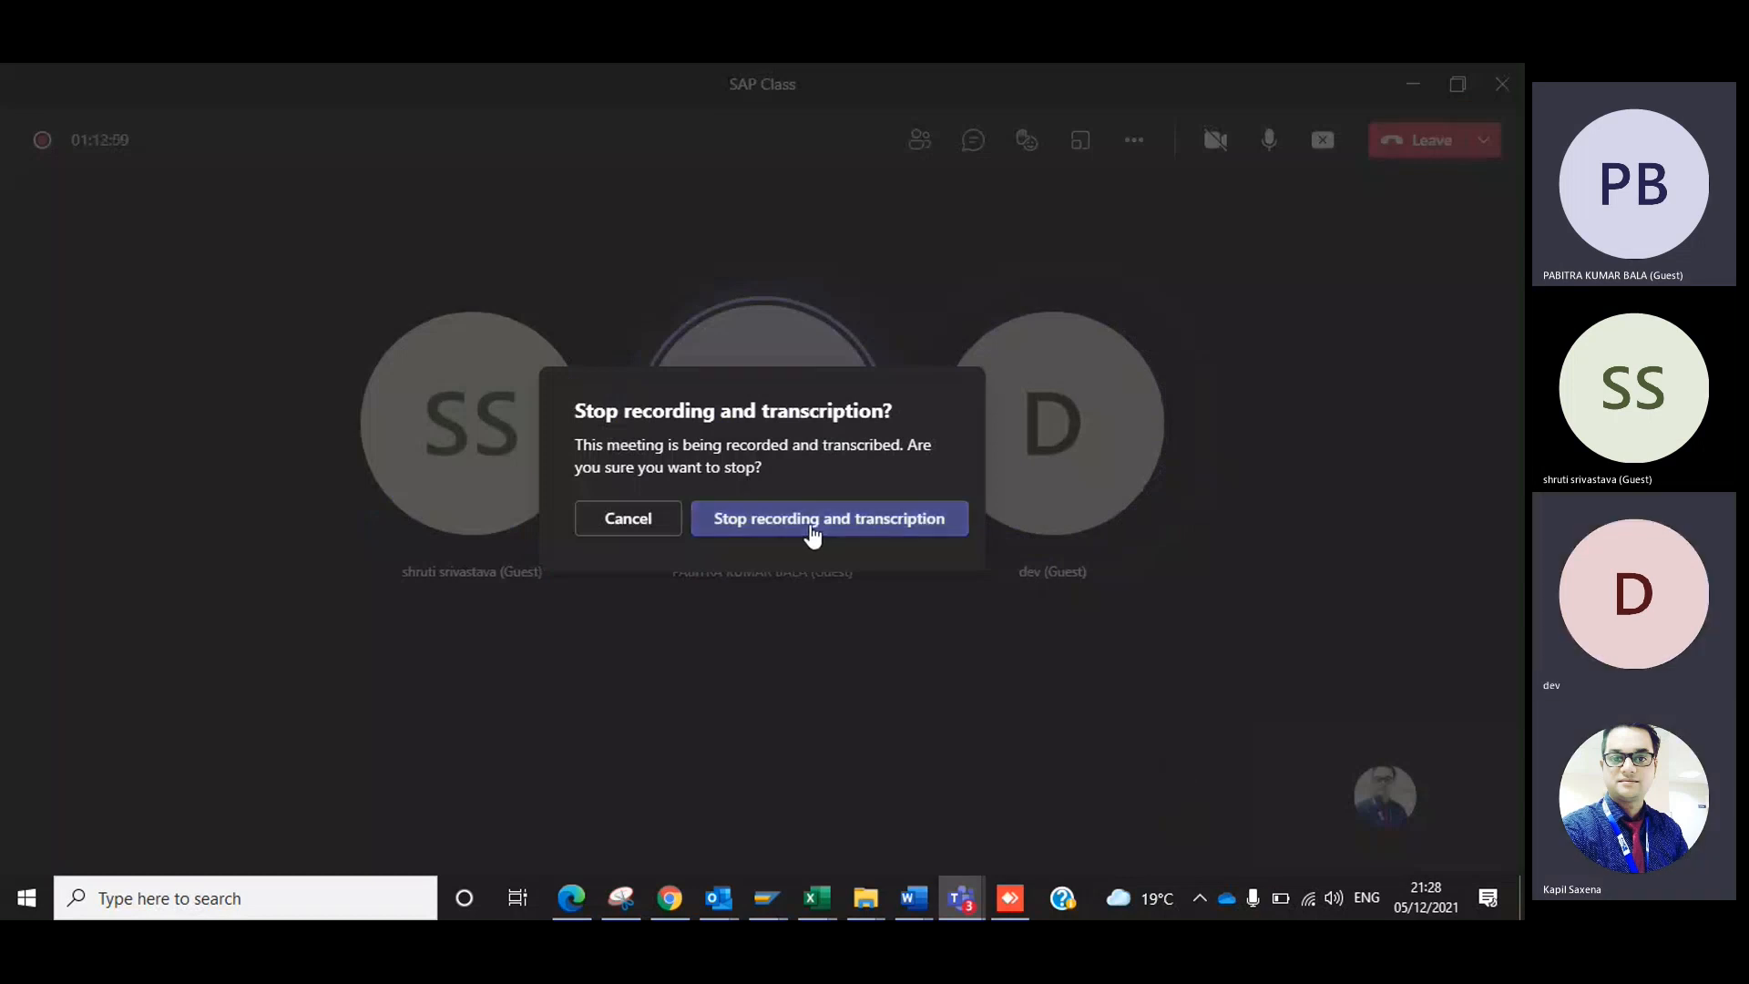